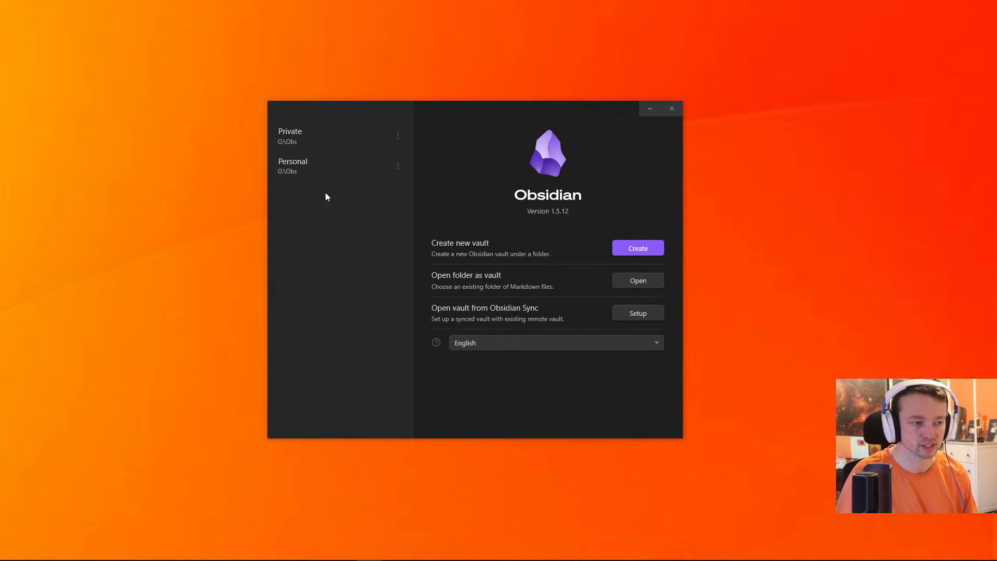
Step: Create a local vault named Live vault on the Maxtor (E:) drive and maximize its window
left_click(638, 251)
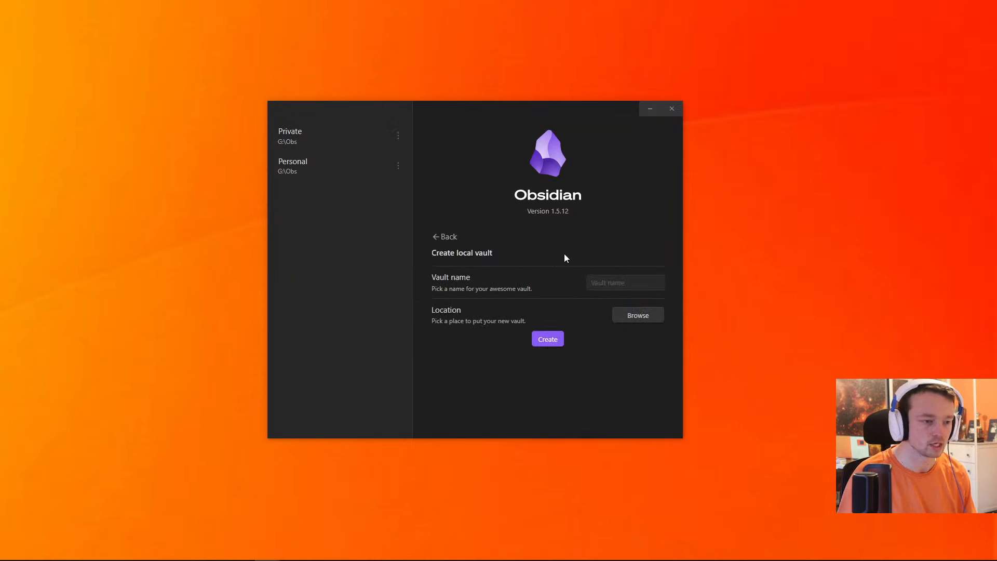
left_click(615, 282)
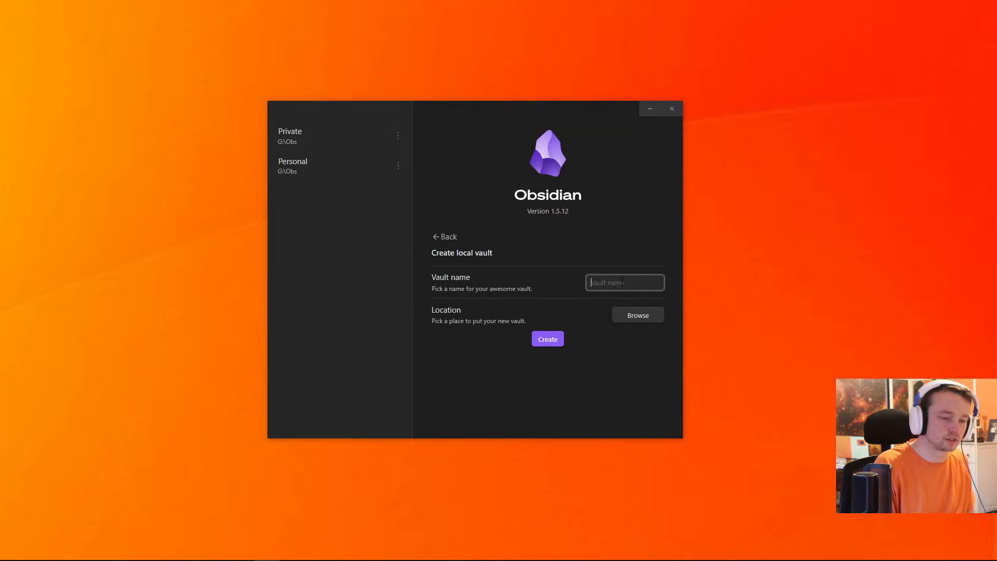
type("Live vault")
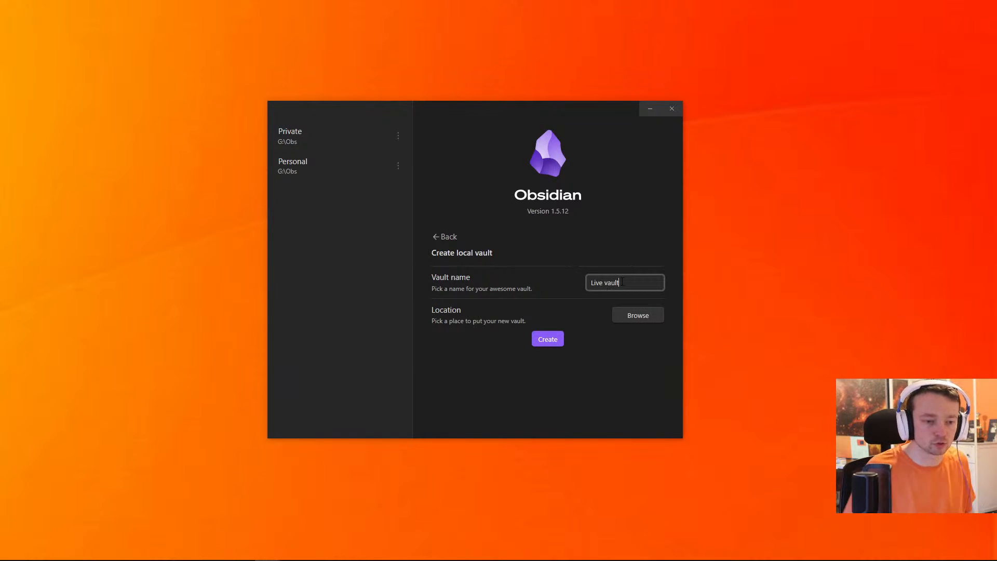
left_click(638, 315)
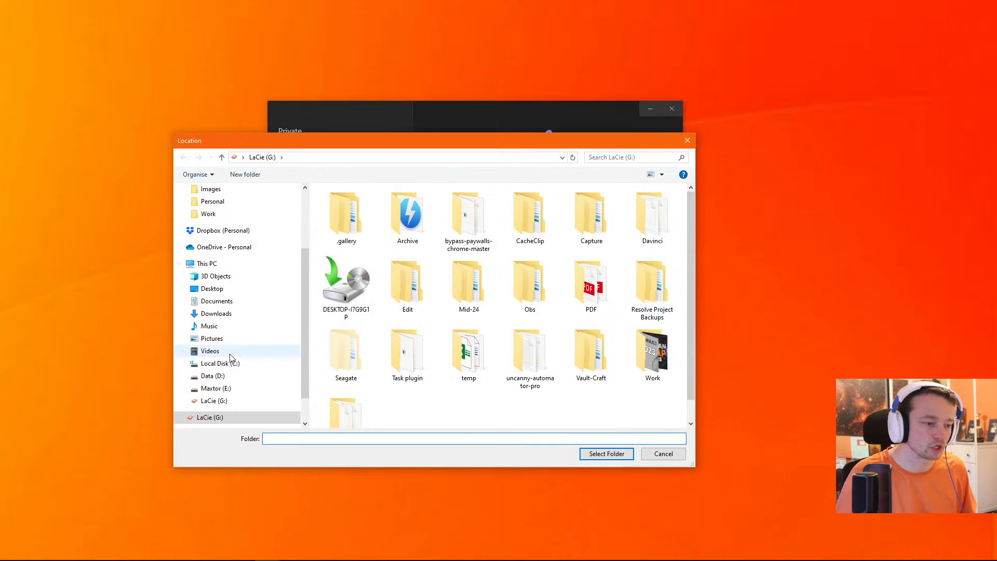
scroll(222, 364, "down", 1)
left_click(224, 397)
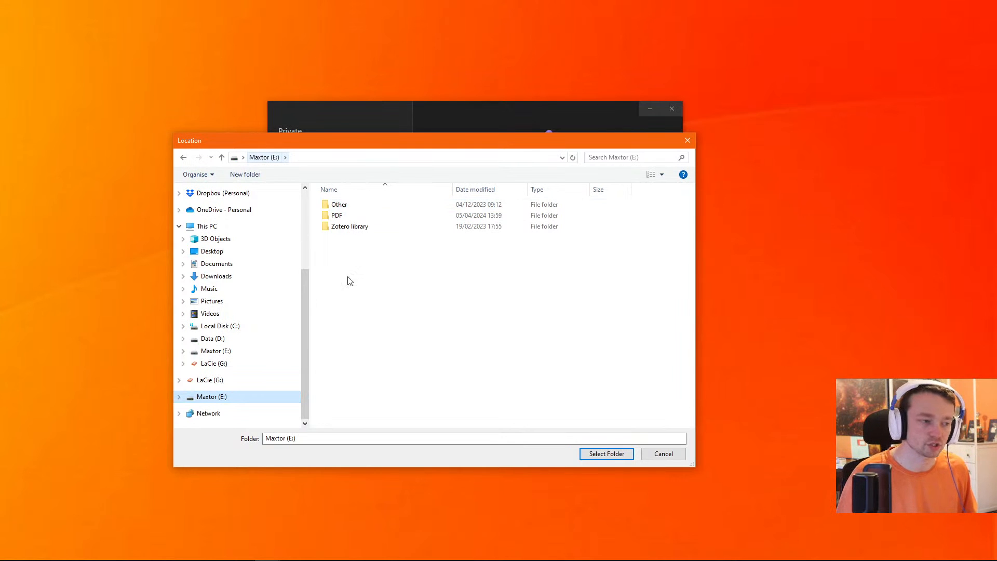
left_click(610, 459)
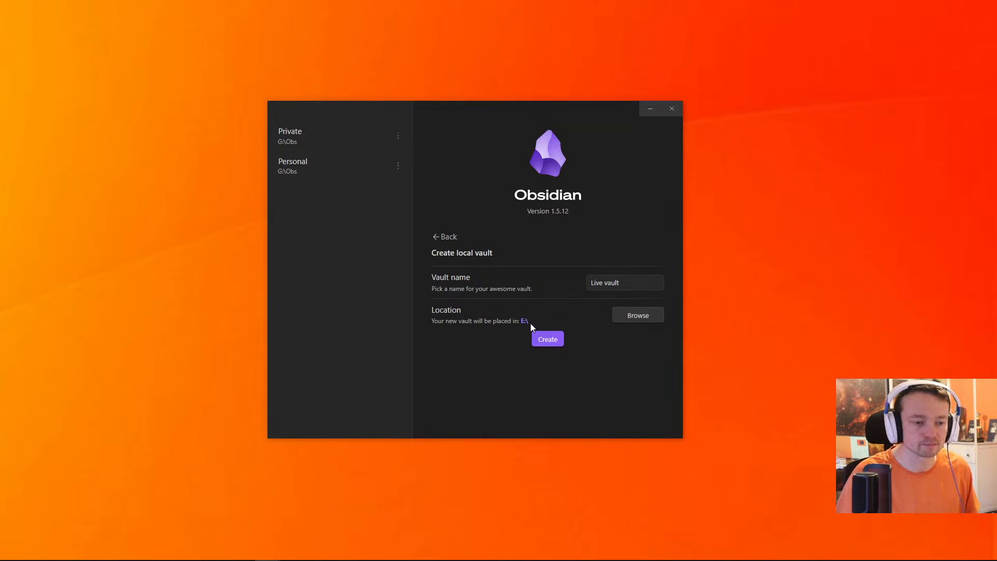
left_click(547, 338)
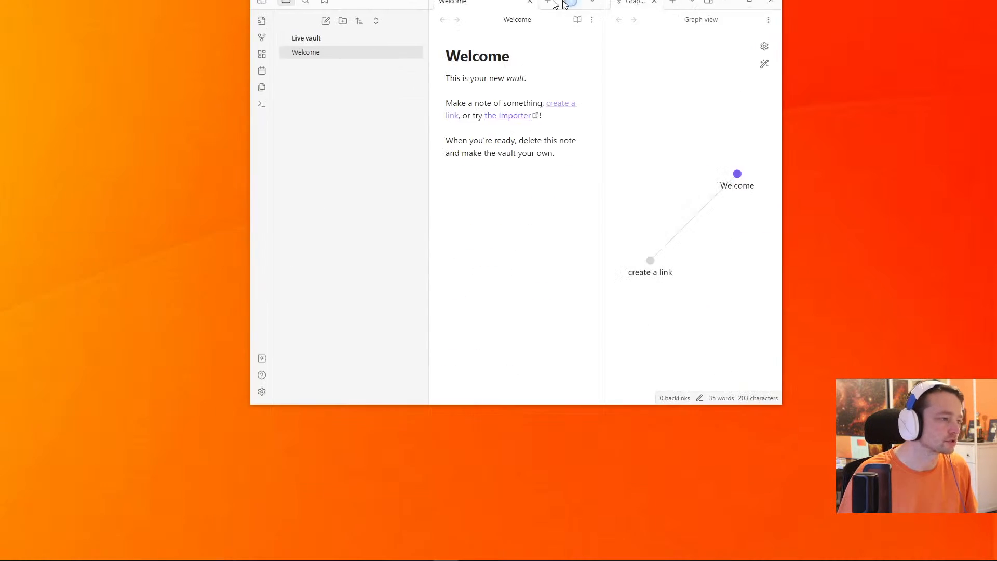
left_click_drag(556, 5, 556, 1)
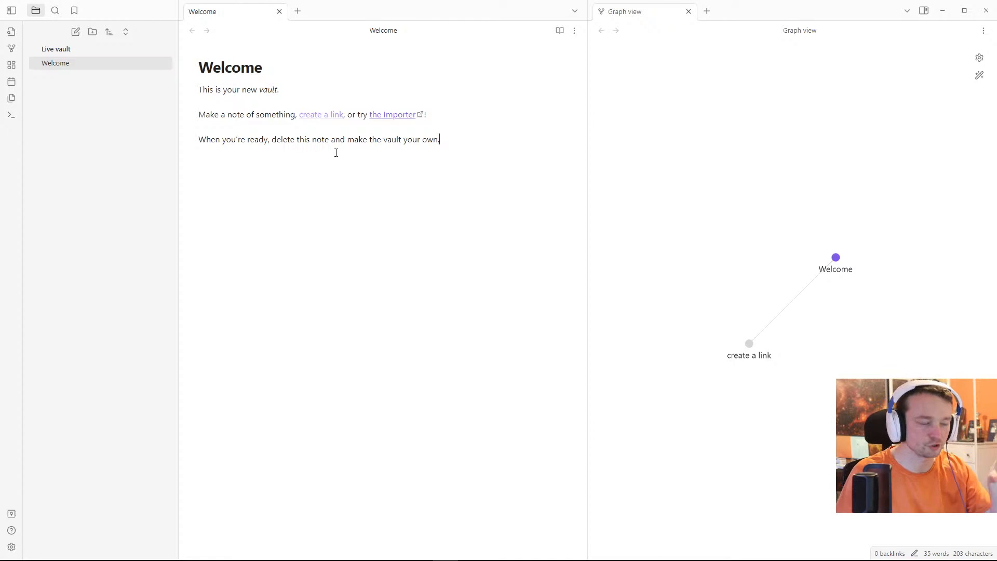
Step: Toggle the left sidebar, and expand and collapse the right sidebar to look at its backlinks pane
left_click(11, 11)
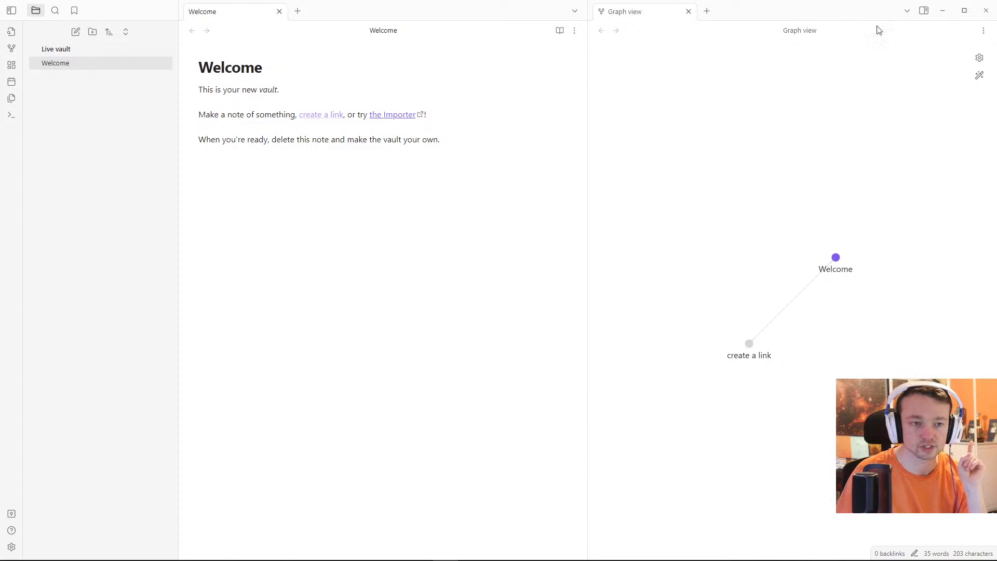
left_click(924, 10)
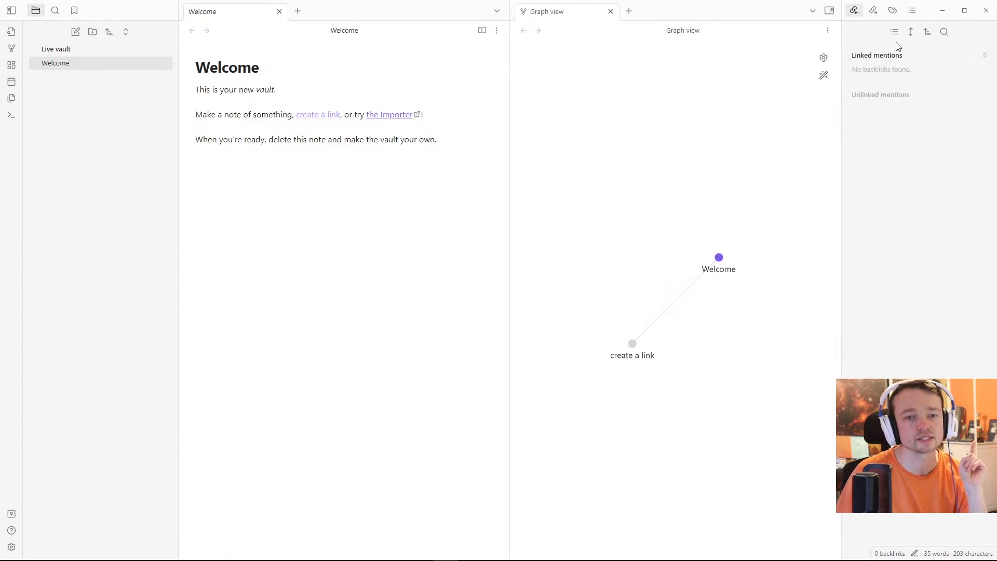
left_click(830, 11)
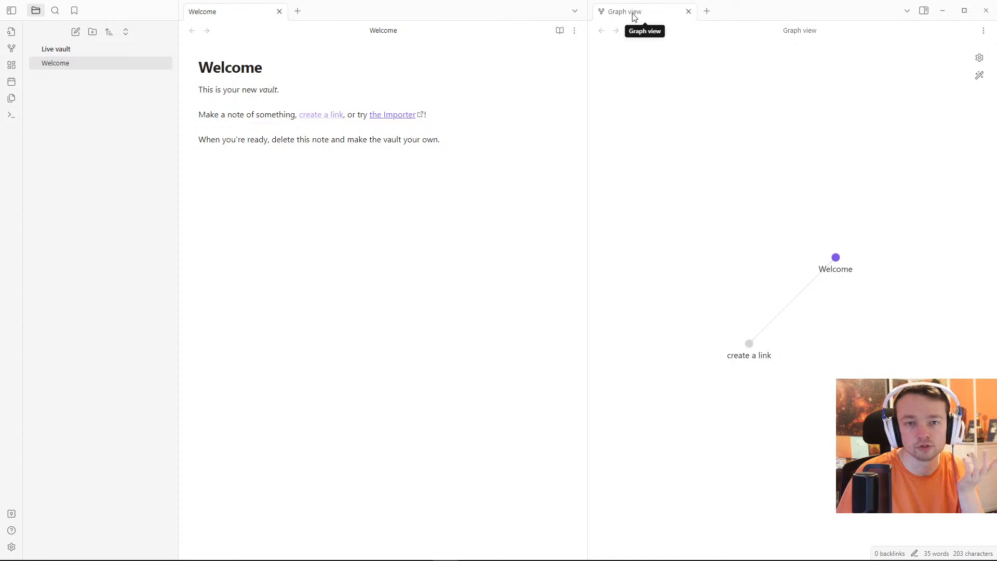
Step: Group the Graph view tab with Welcome, split them side by side again, and stack Welcome below the graph
left_click_drag(634, 17, 295, 16)
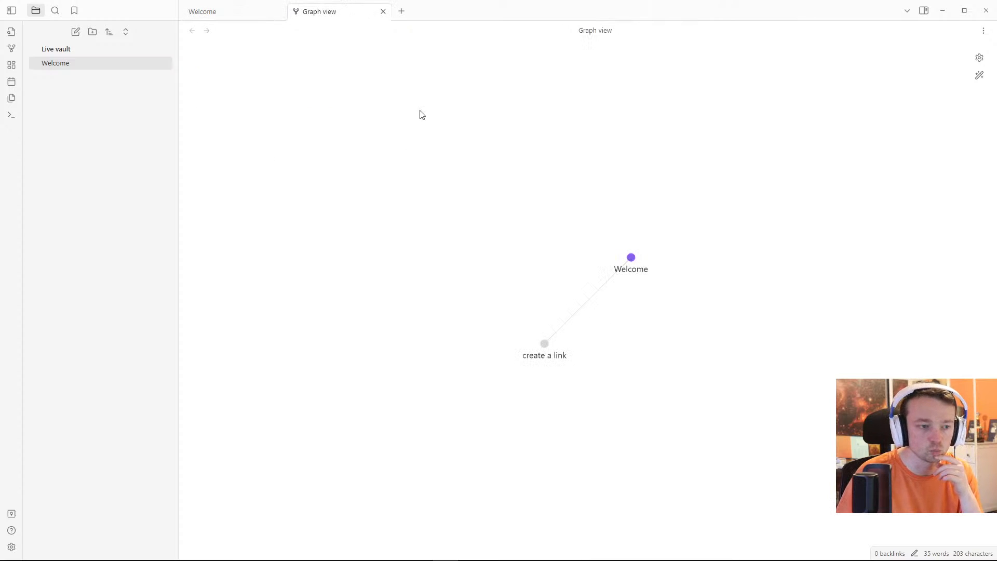
left_click_drag(330, 18, 870, 94)
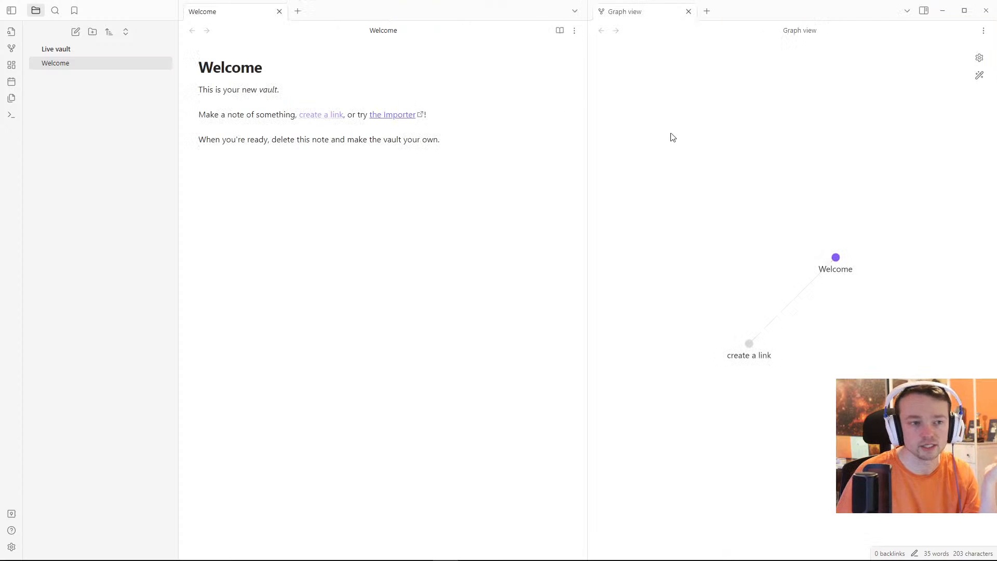
left_click_drag(240, 14, 691, 489)
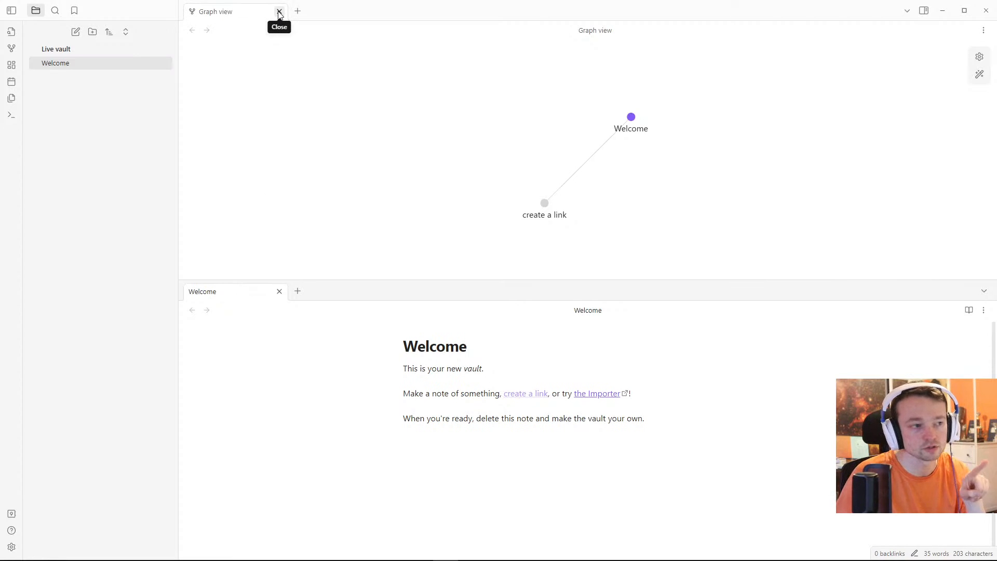
Step: Close the graph view and delete the Welcome note, turning on the option not to be asked again
middle_click(237, 15)
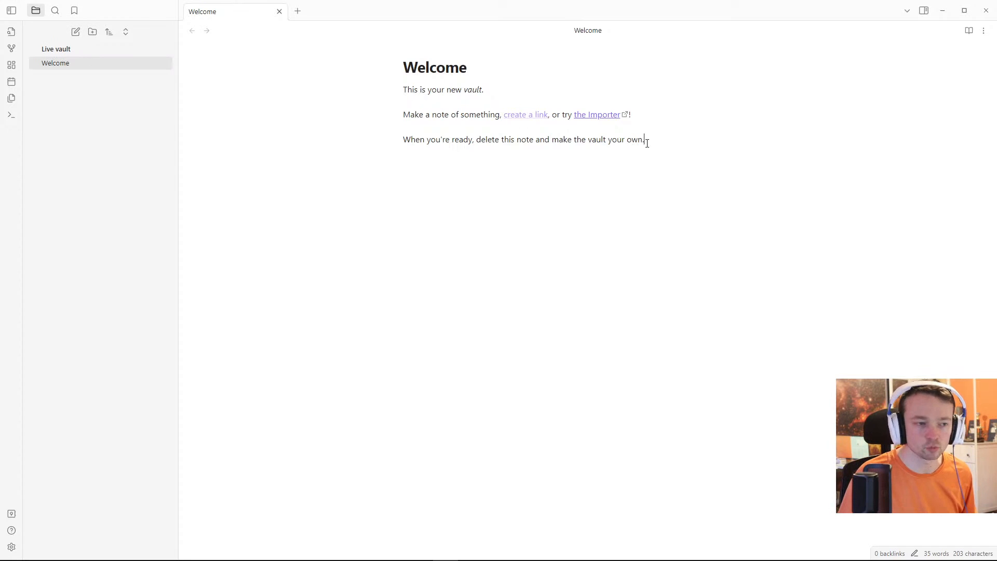
right_click(61, 64)
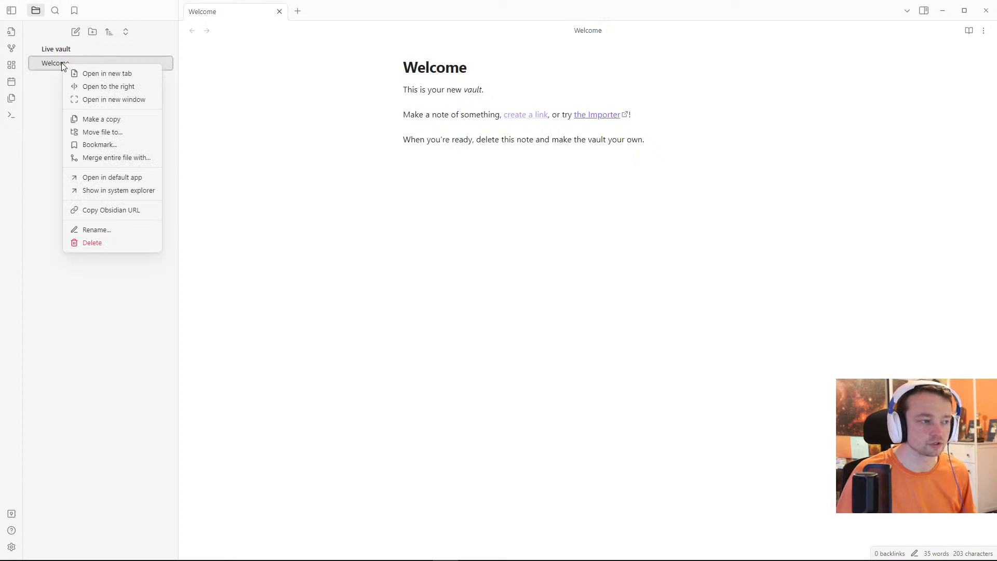
left_click(126, 244)
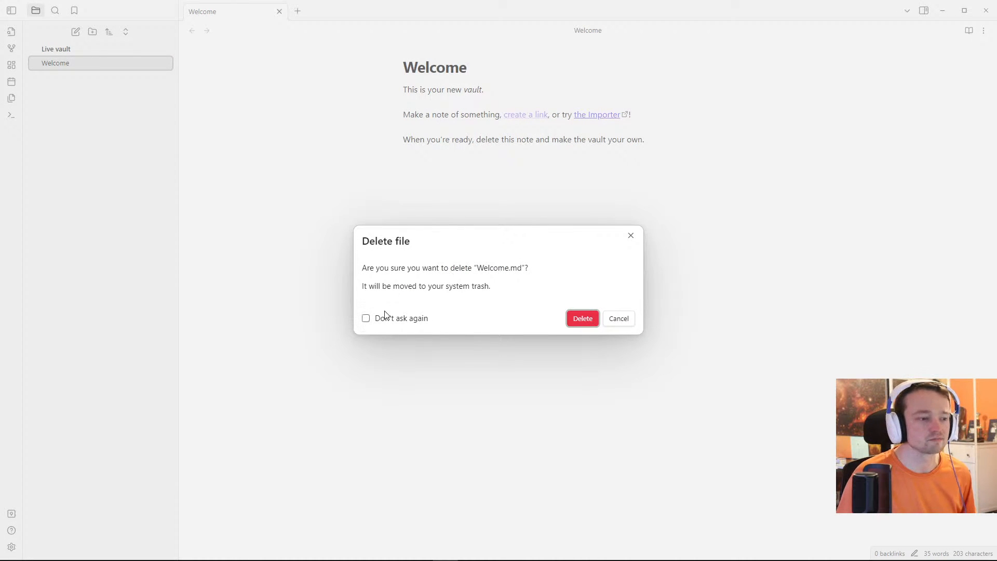
left_click(366, 317)
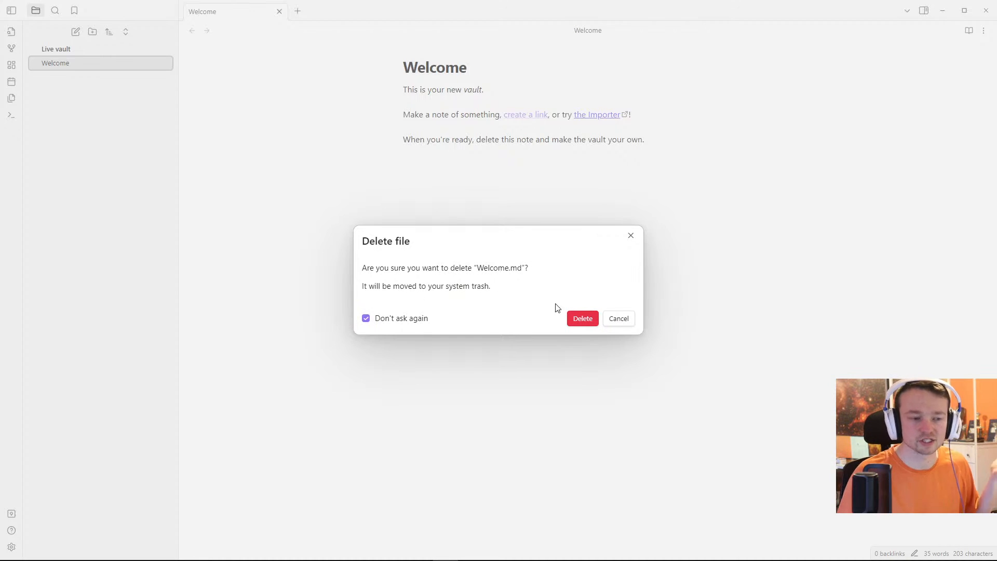
left_click(582, 318)
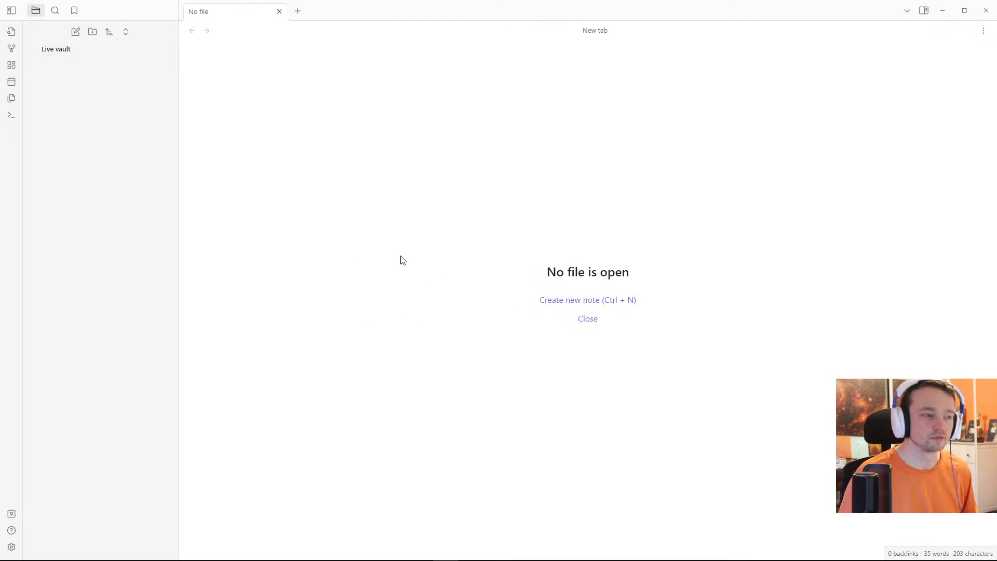
Step: Create three top-level folders in the vault named Templates, Sources and Projects
left_click(93, 32)
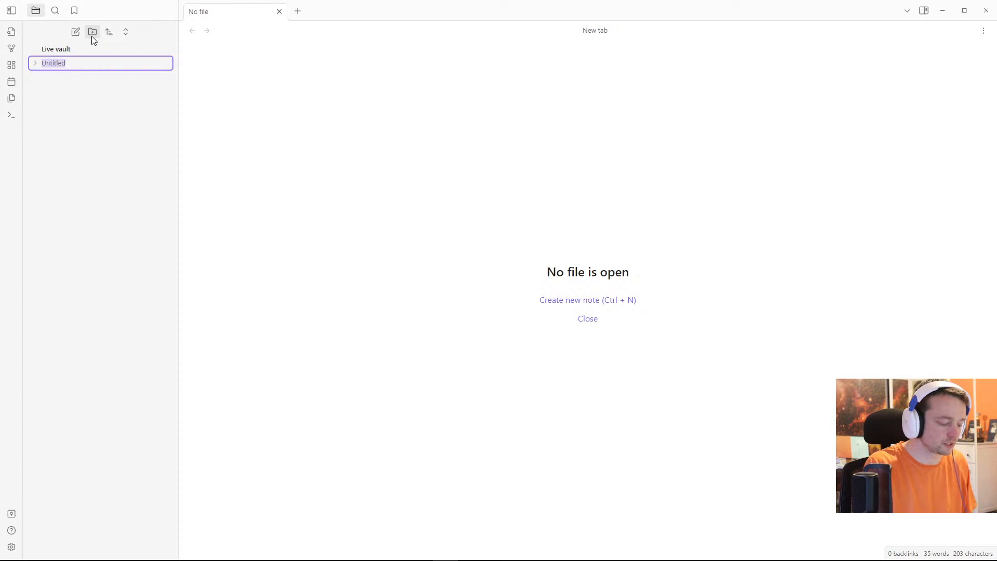
type("Templates")
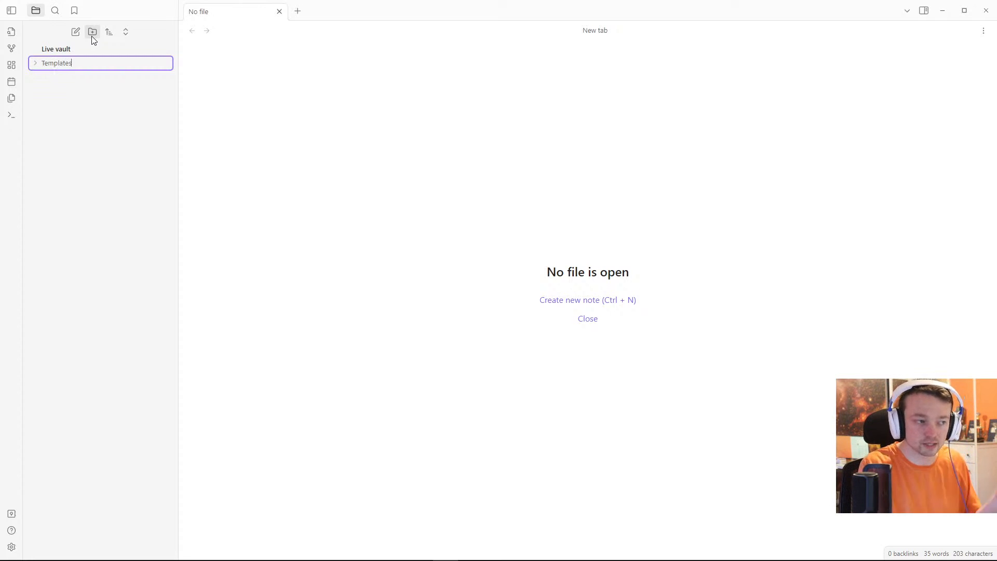
key("Return")
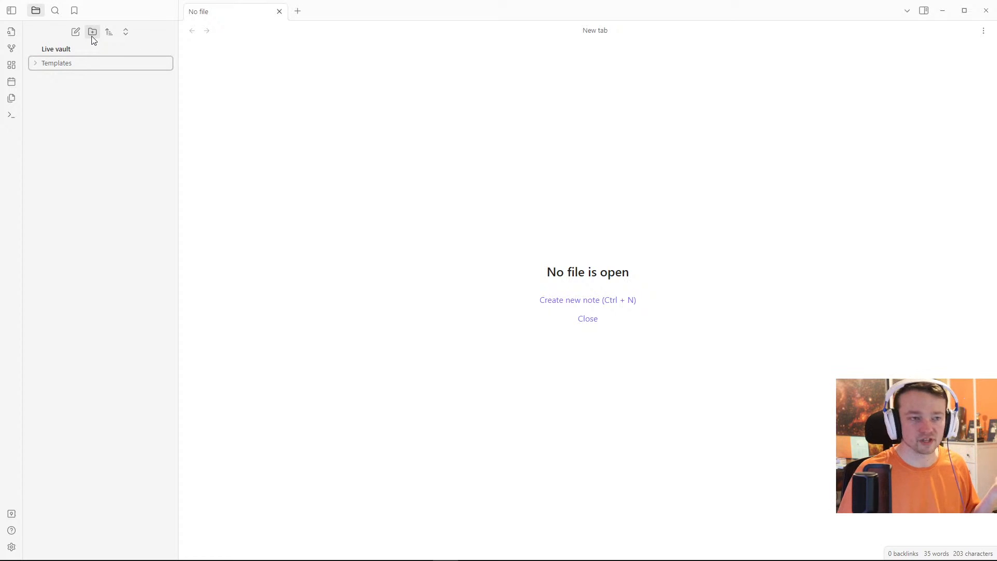
left_click(93, 38)
type("Sources")
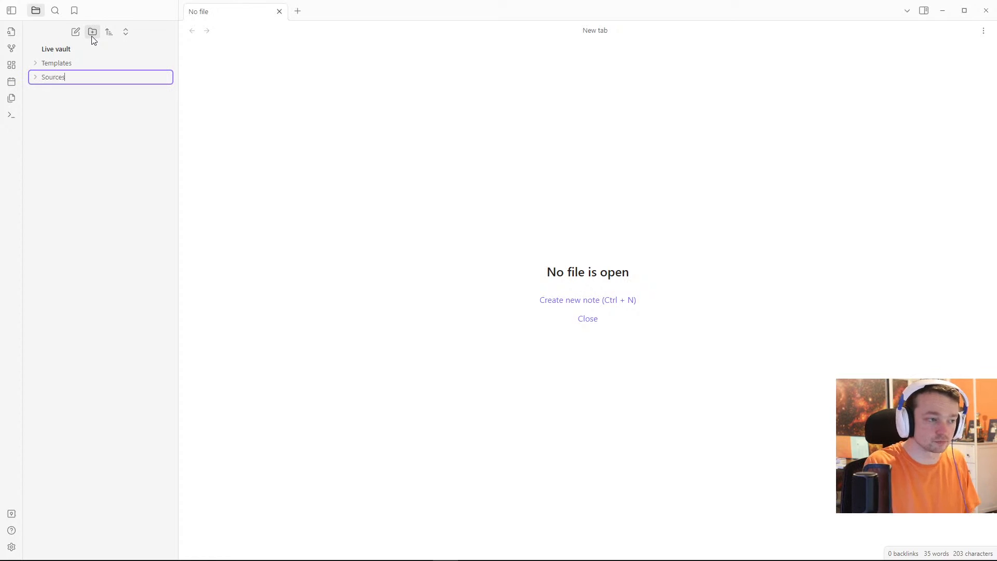
key("Return")
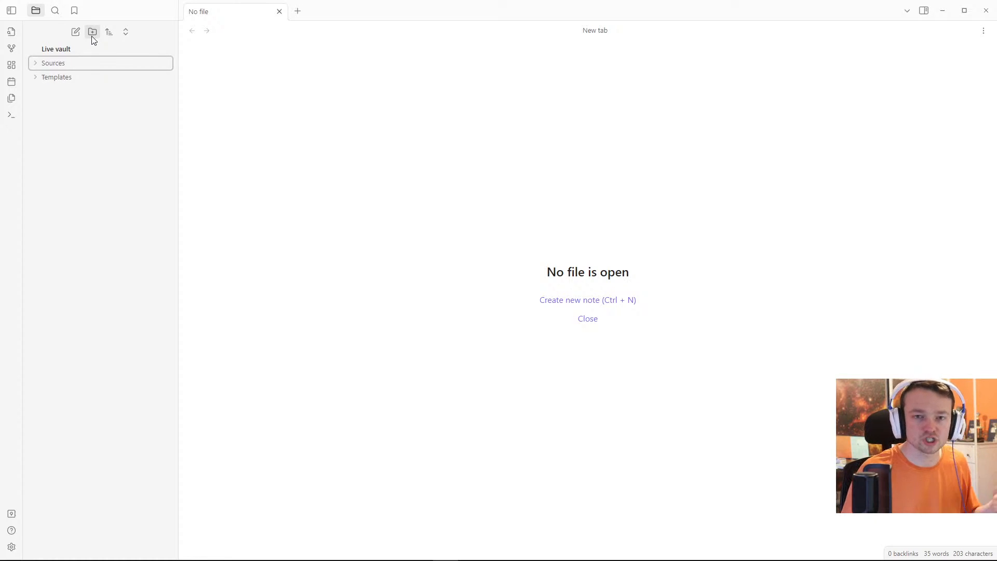
left_click(91, 36)
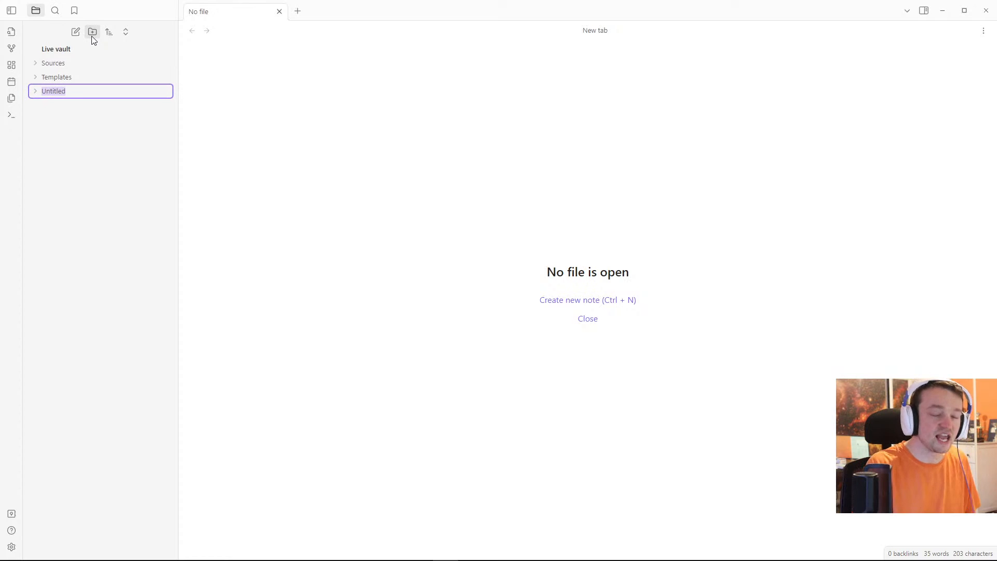
type("Projects")
key("Return")
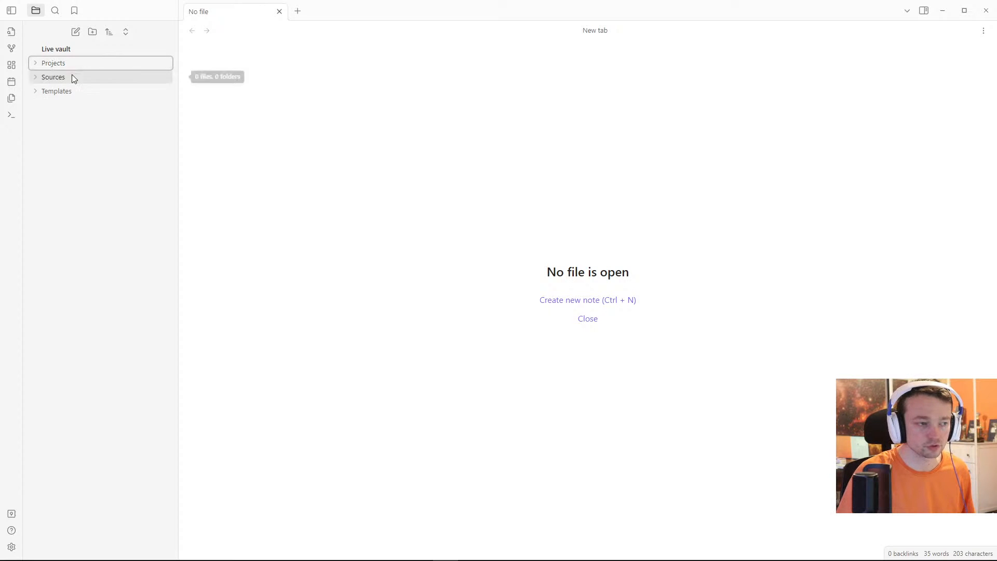
Step: Create a subfolder named Images inside the Sources folder
left_click(55, 78)
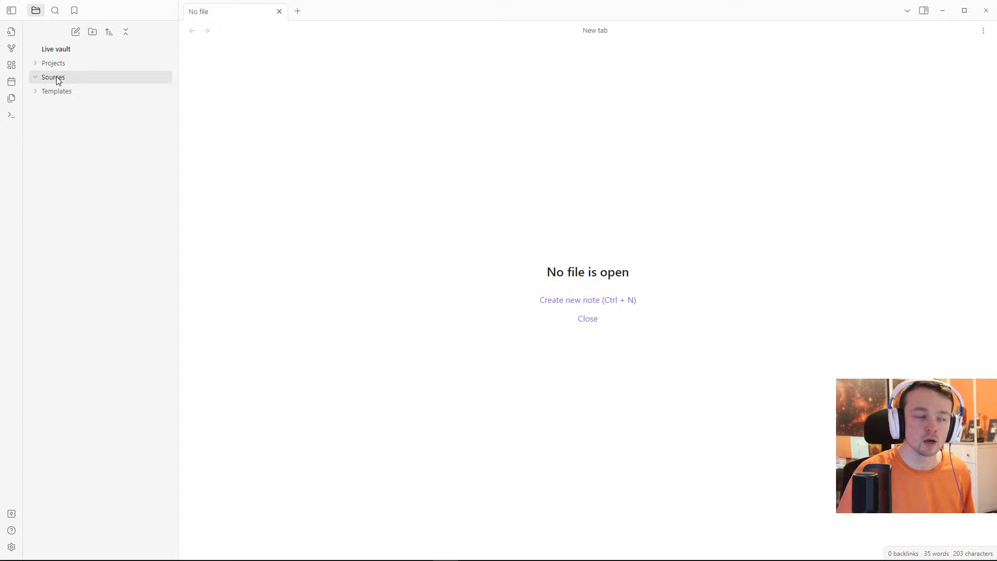
right_click(57, 80)
left_click(109, 100)
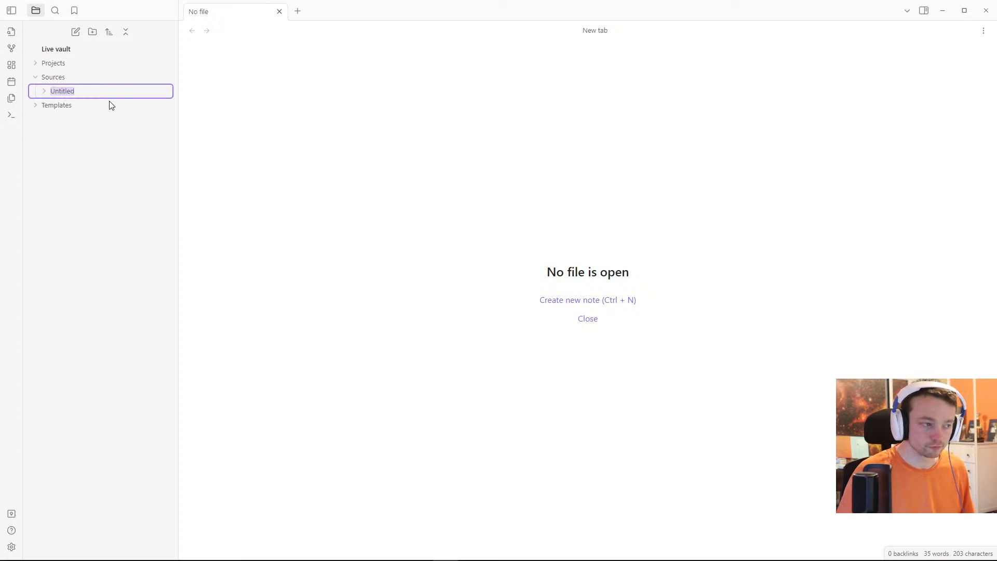
type("Images")
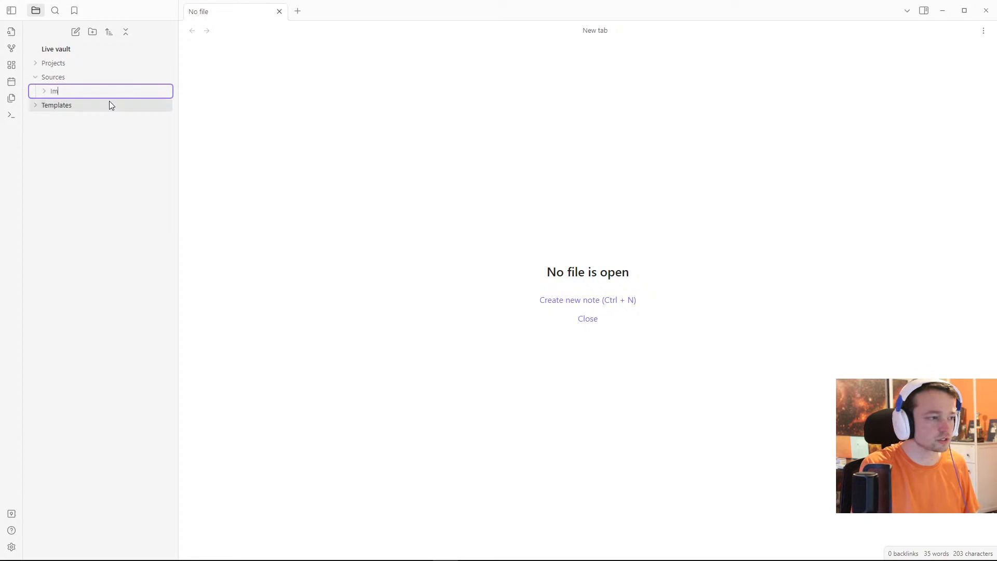
key("Return")
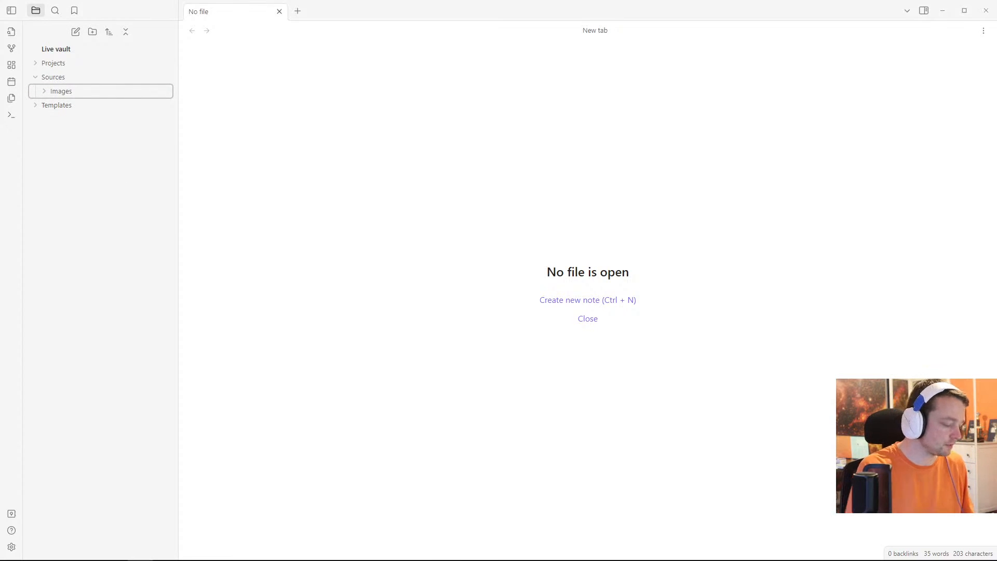
Step: Capture a screen region, paste the image into a new untitled note, and collapse the Sources folder
key("super+shift+s")
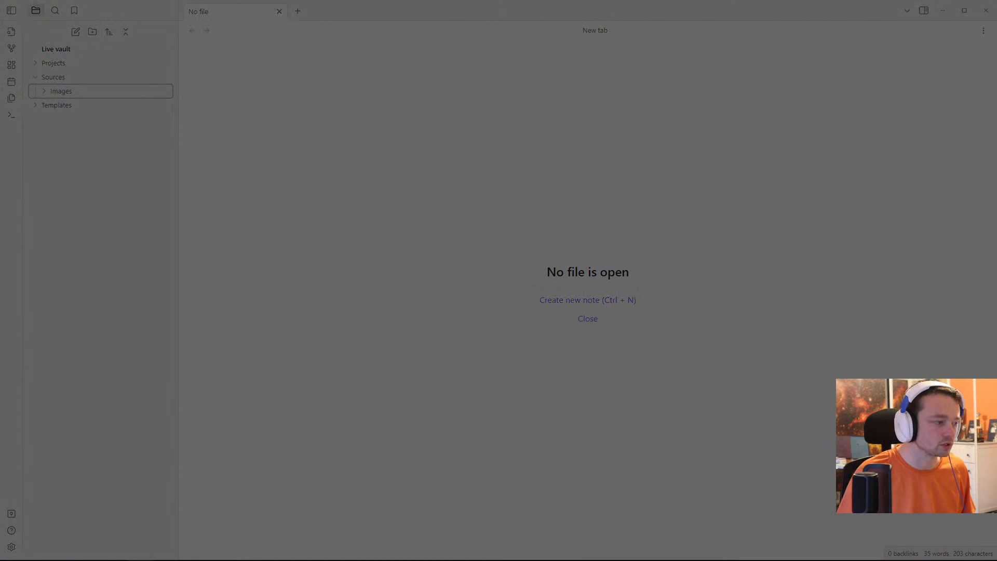
key("Escape")
left_click(376, 227)
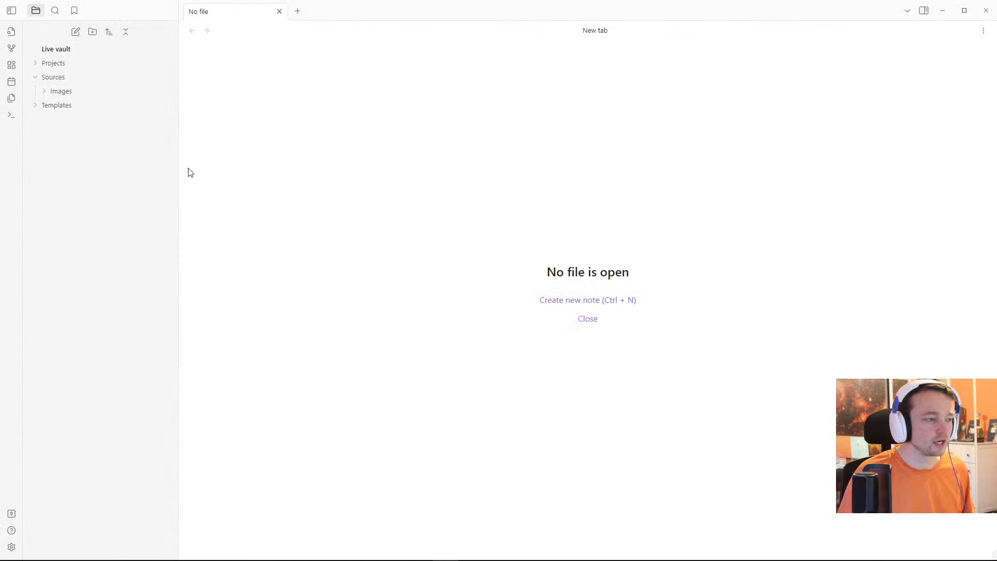
left_click(75, 32)
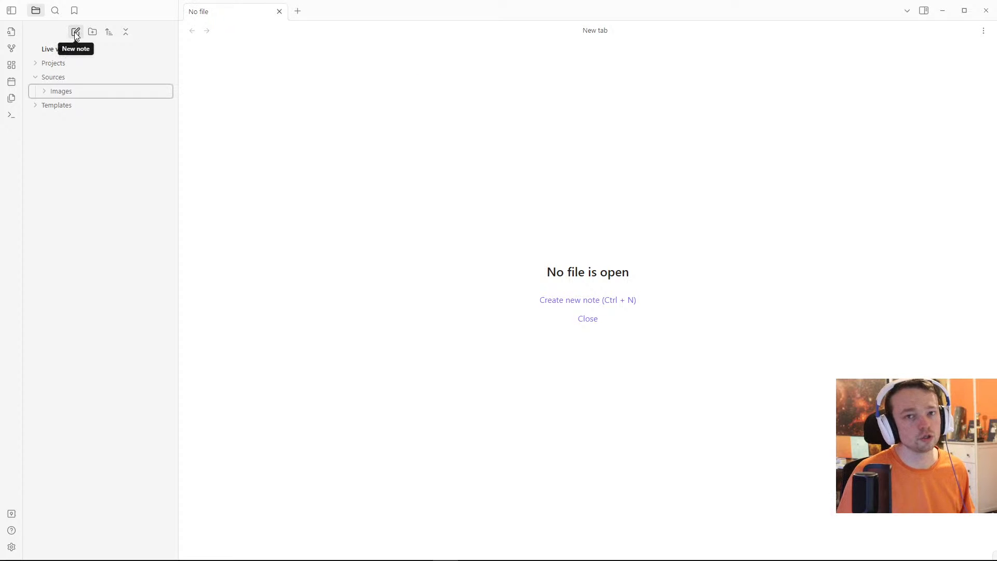
left_click(441, 150)
type("![[Pasted image 20240405190448.png]]")
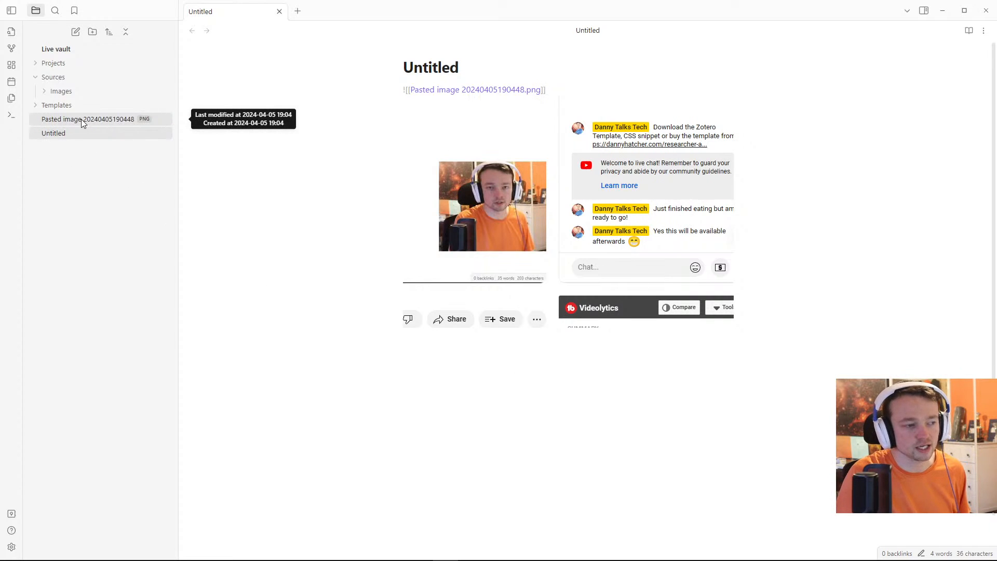
left_click(37, 78)
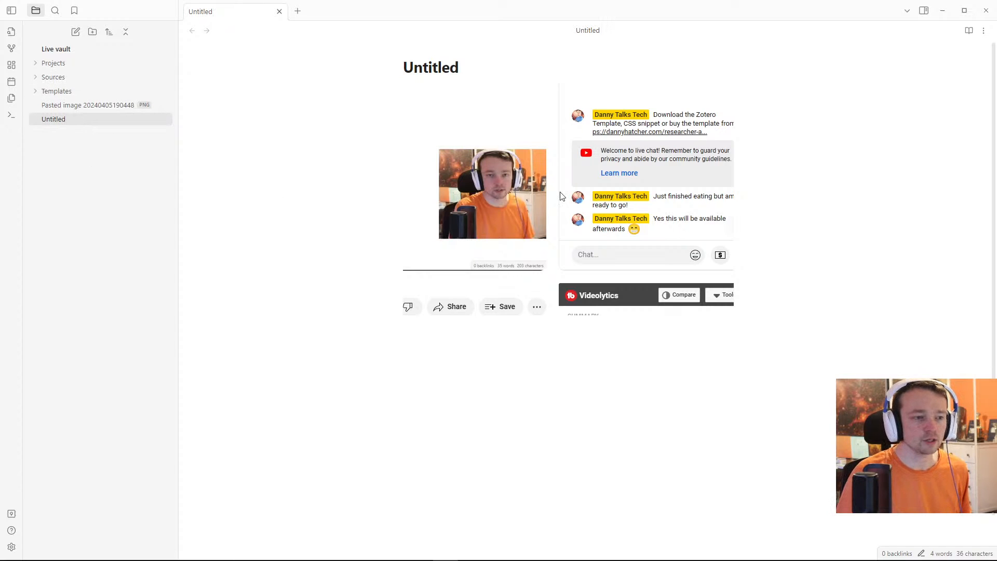
Step: Reveal the embedded image's link in the note and move the pasted PNG file into the Images subfolder of Sources
left_click(541, 189)
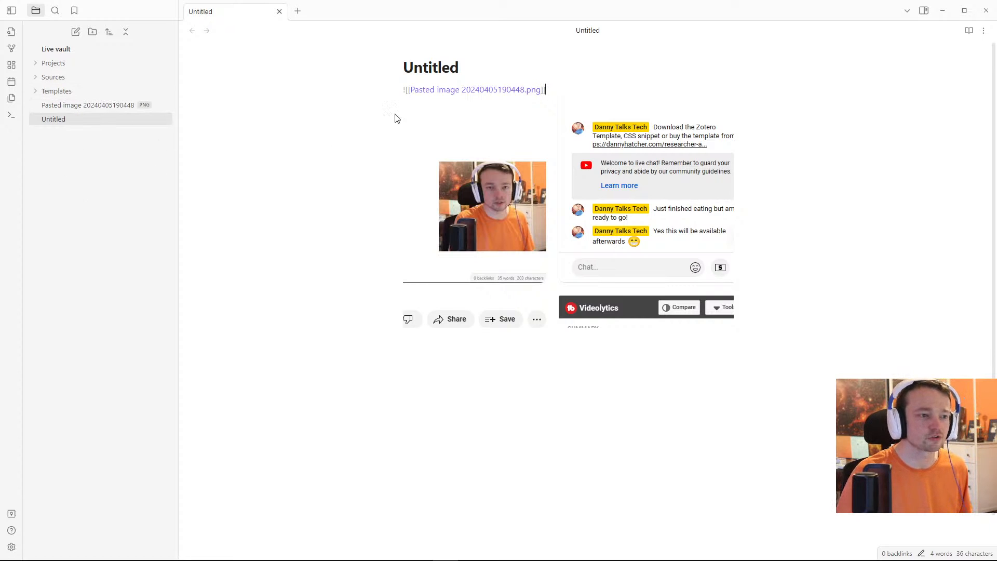
left_click(422, 68)
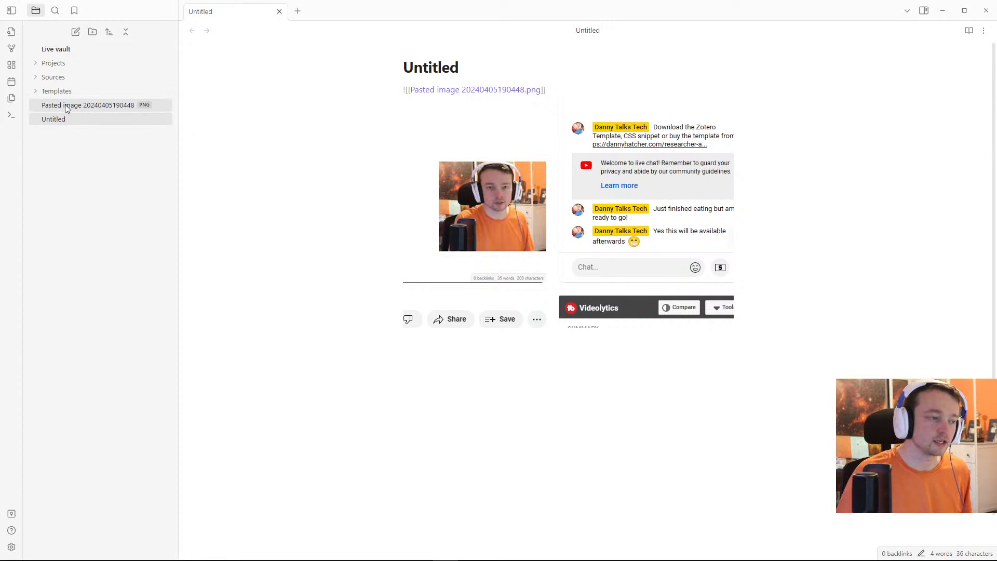
left_click_drag(64, 104, 78, 92)
left_click(55, 92)
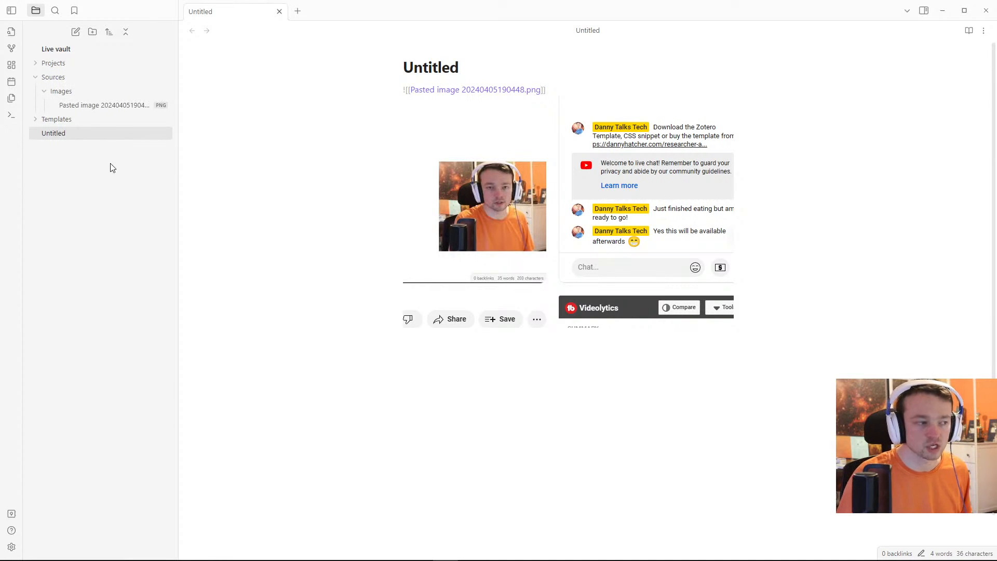
right_click(69, 95)
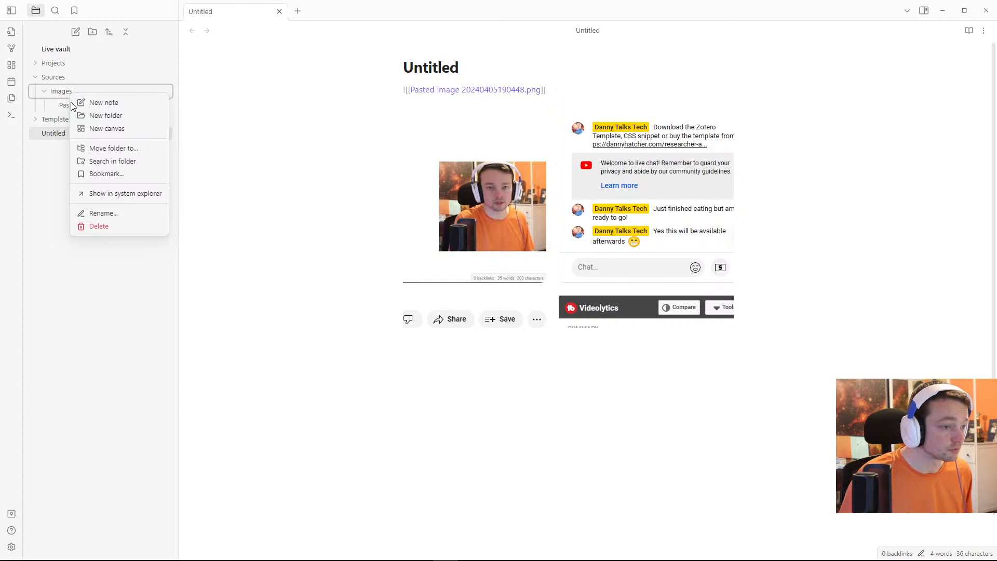
left_click(55, 179)
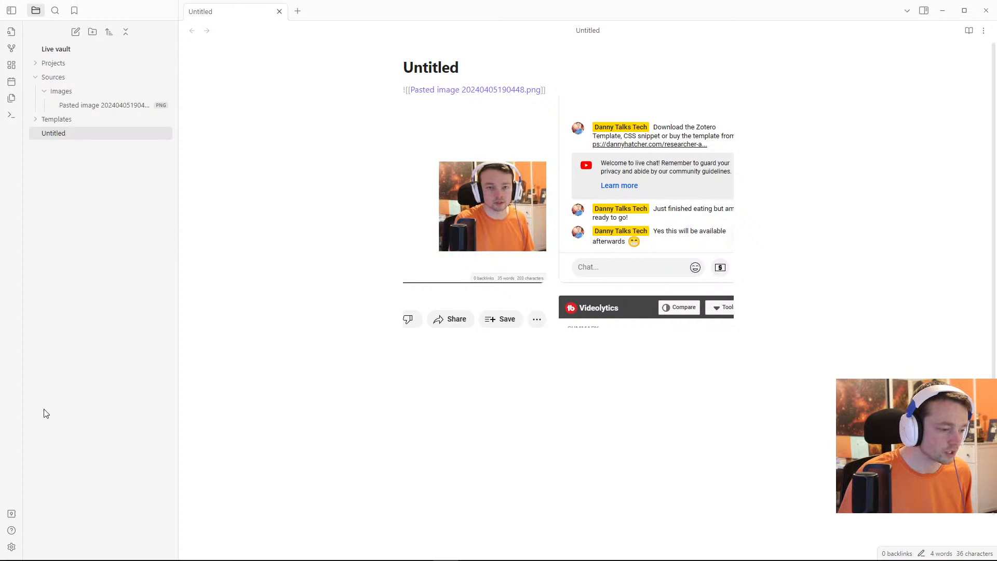
Step: Set the default location for new attachments to "In the folder specified below" in the Files and links settings
left_click(12, 549)
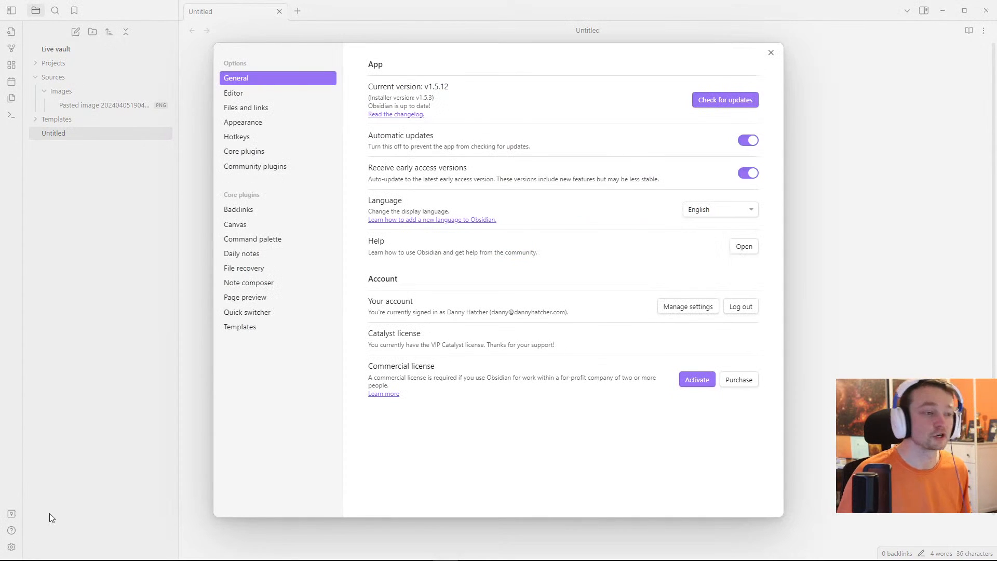
left_click(253, 108)
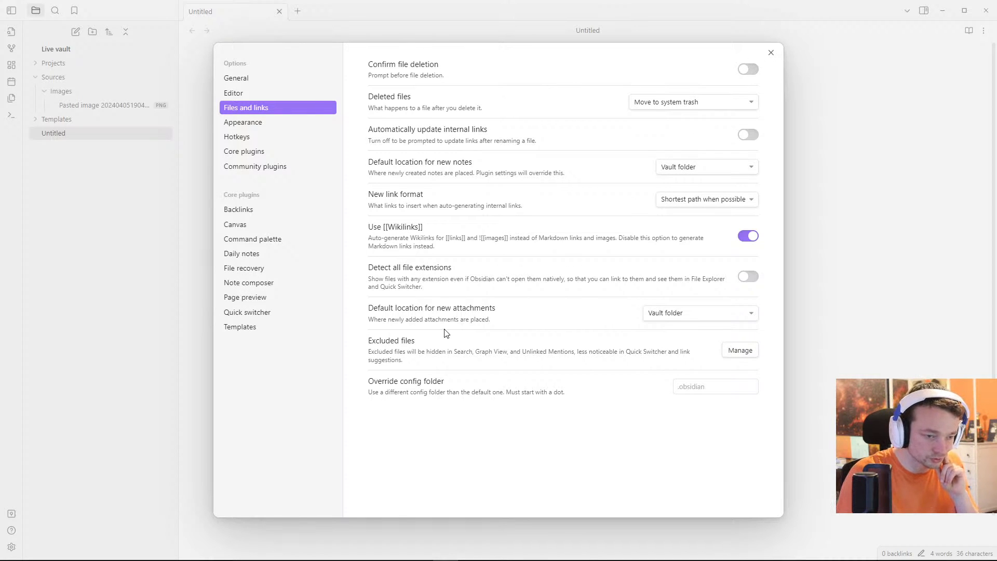
left_click(678, 314)
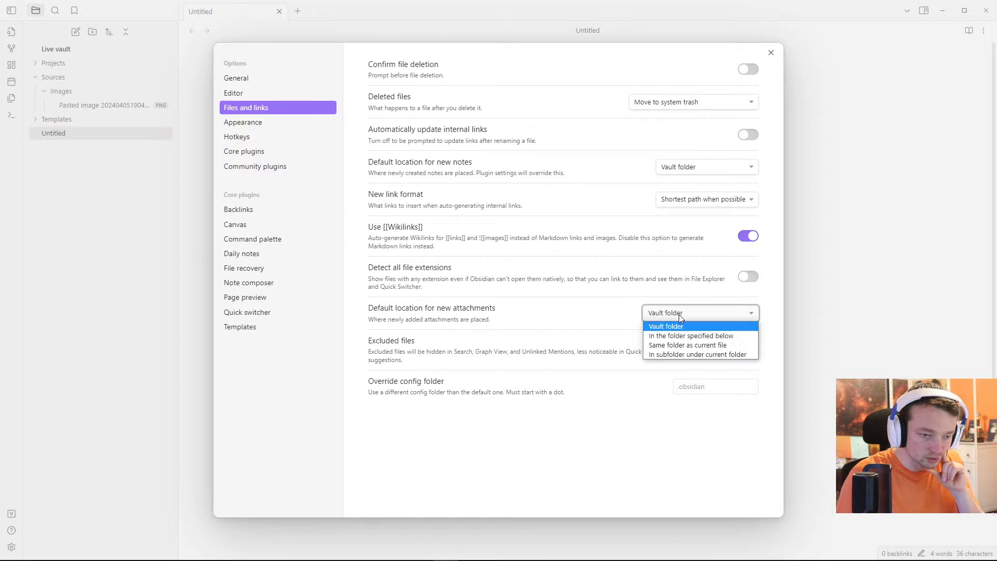
key("Escape")
left_click(694, 342)
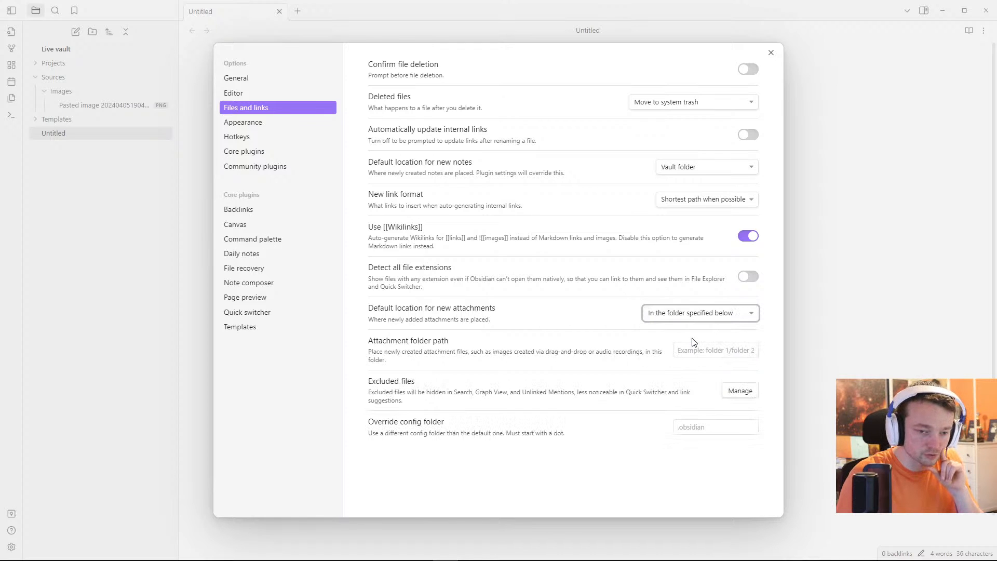
left_click(826, 313)
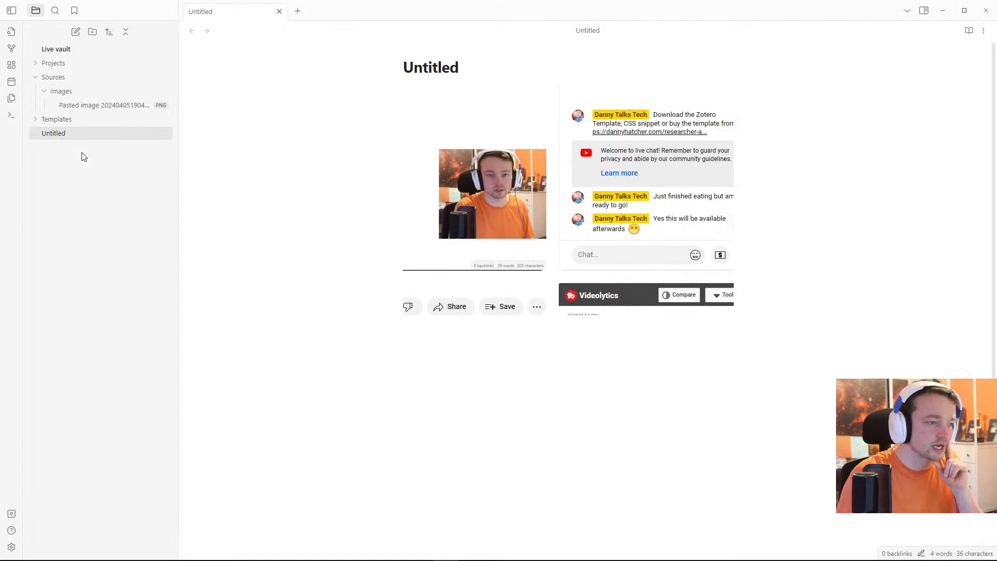
Step: Set the attachment folder path to Sources/Images and close the settings
right_click(69, 93)
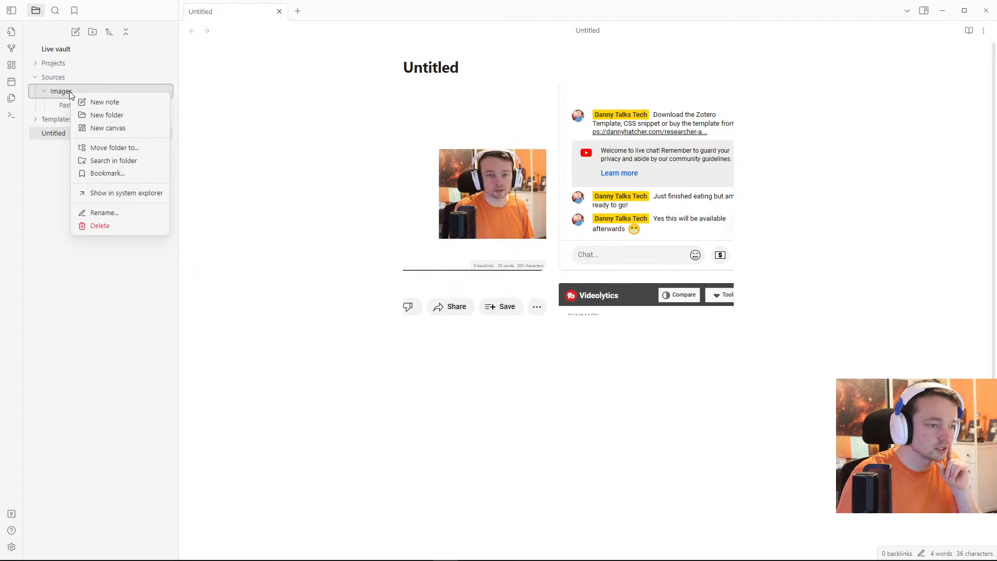
left_click(53, 218)
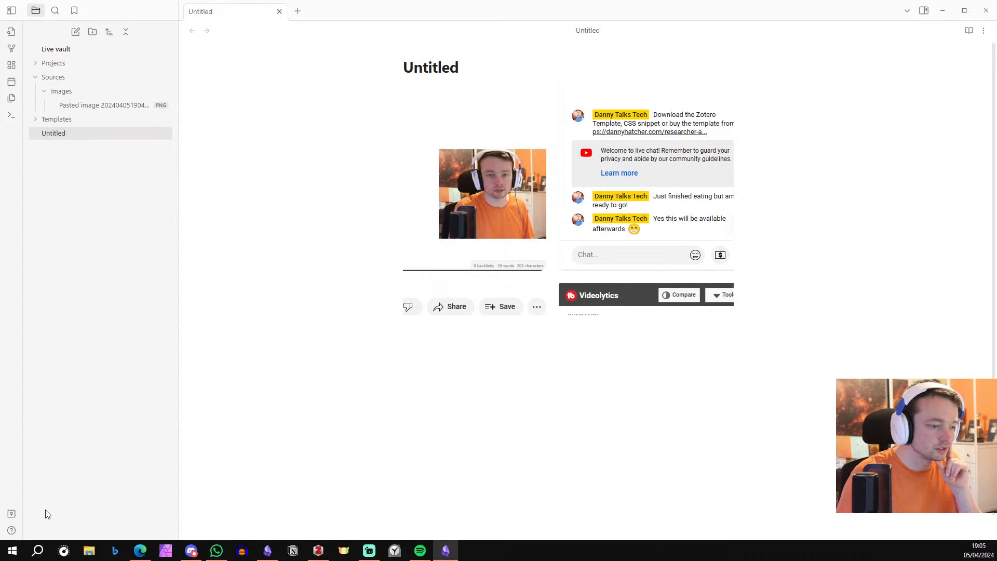
left_click(11, 547)
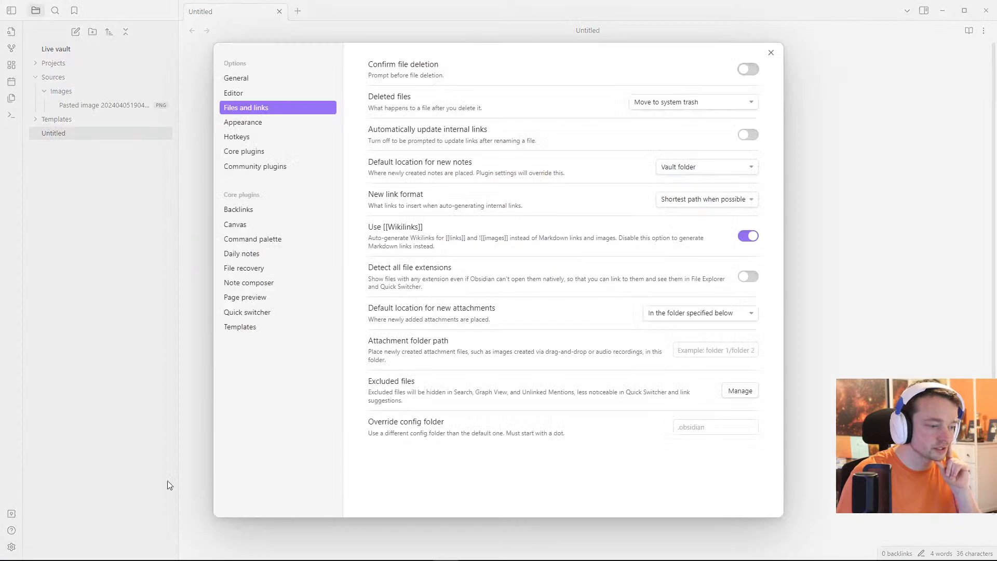
left_click(700, 350)
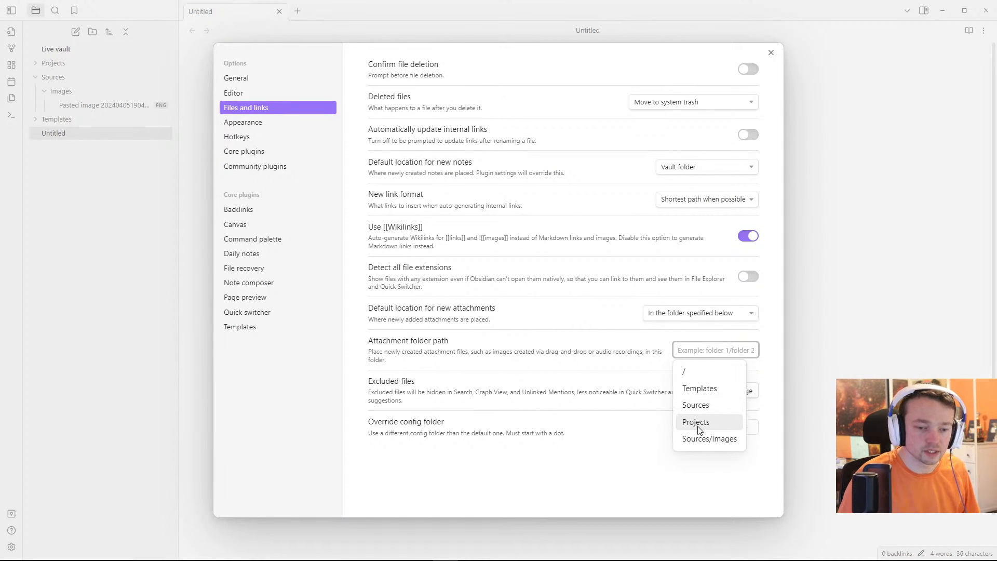
left_click(702, 440)
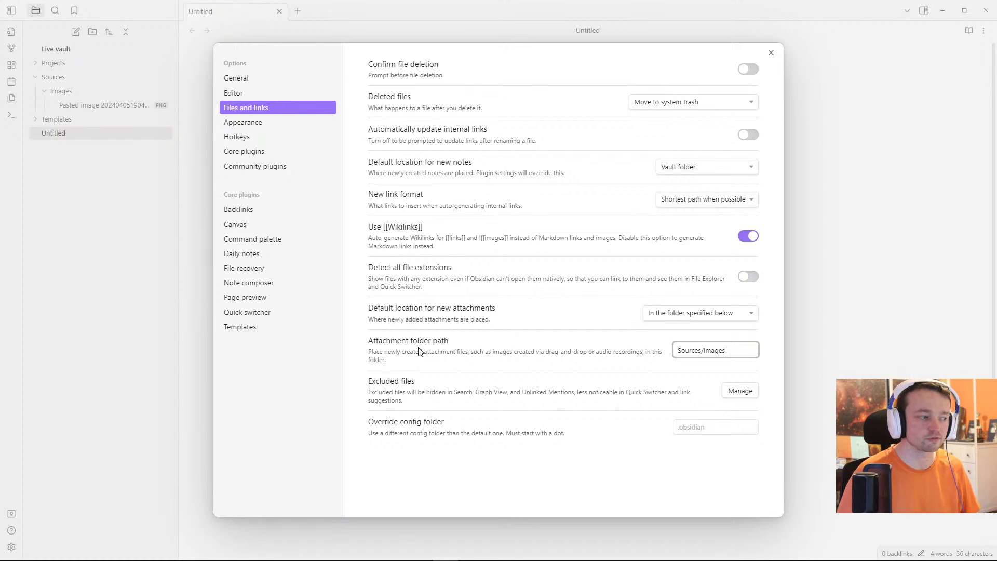
left_click(865, 295)
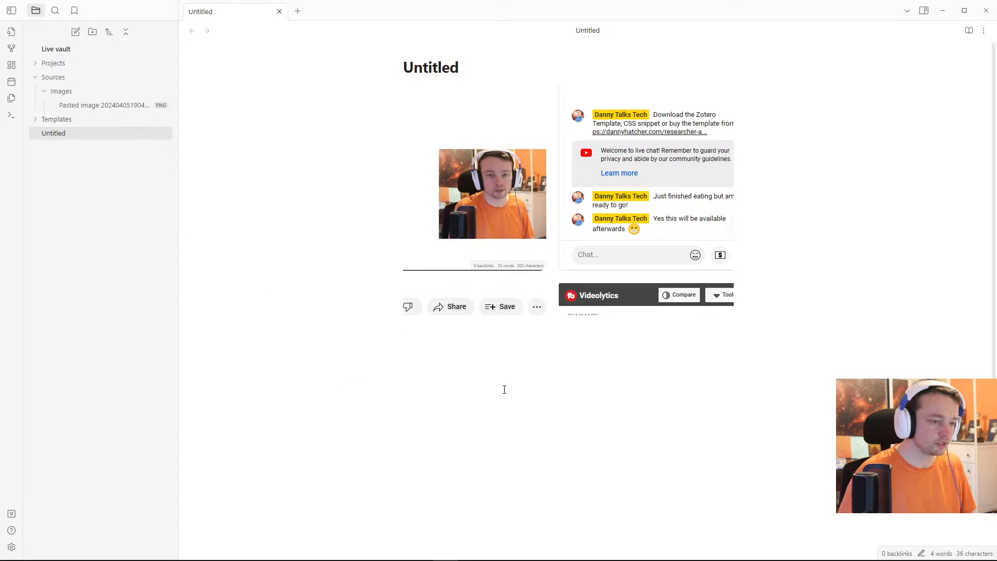
Step: Capture another screen region, paste it below the first image in the note, and collapse the Images folder
left_click(477, 359)
key("super+shift+s")
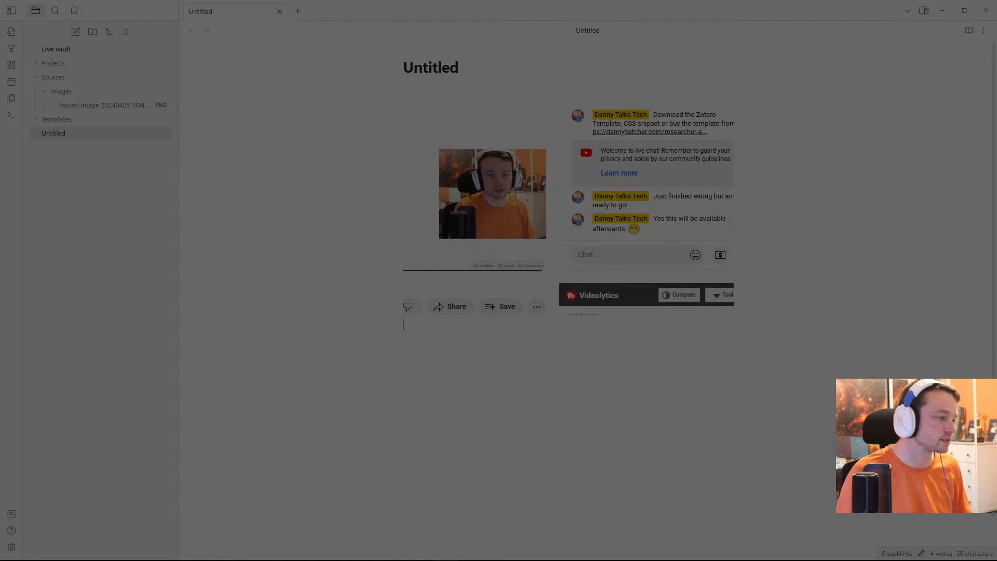
key("Escape")
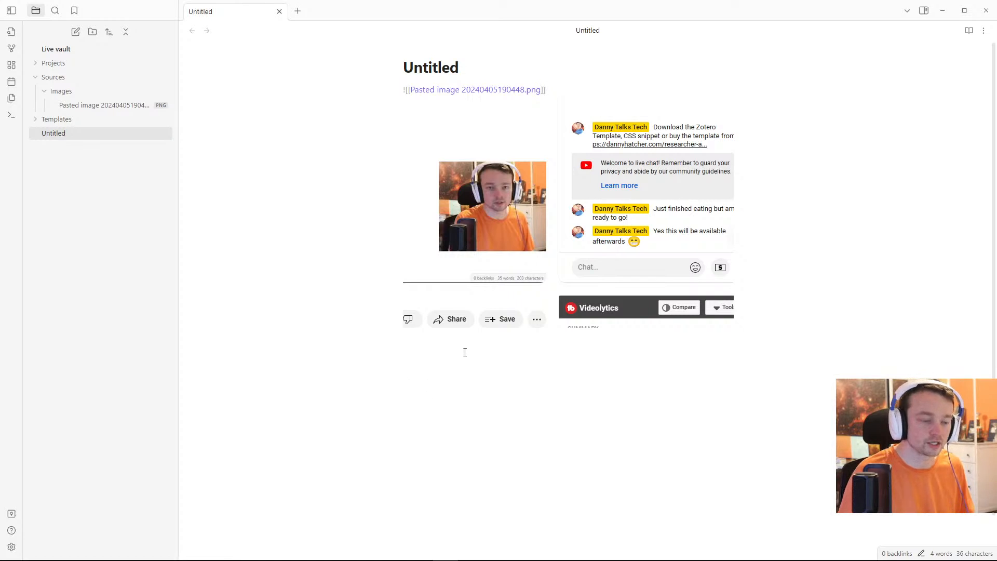
key("Return")
type("![[Pasted image 20240405190621.png]]")
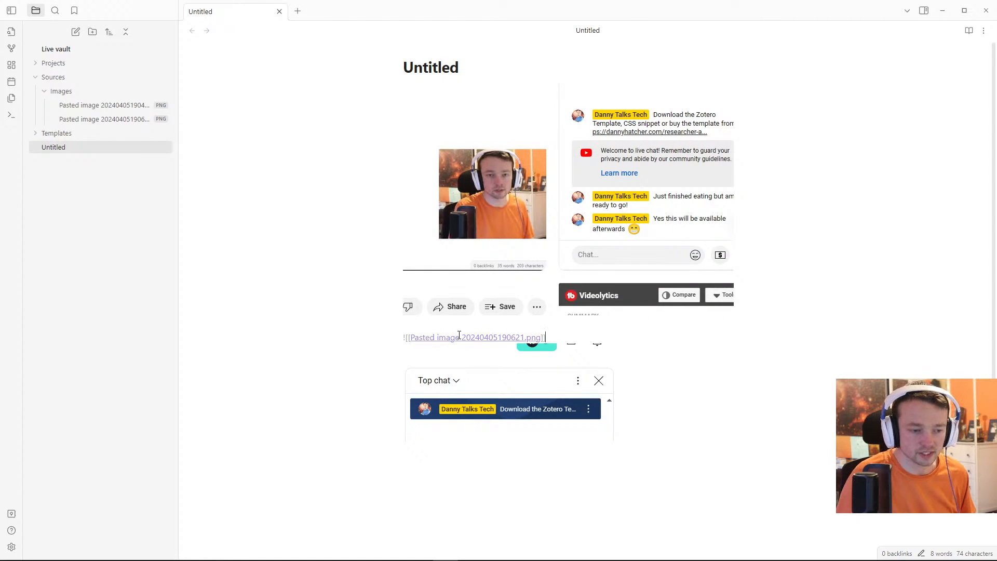
left_click(77, 96)
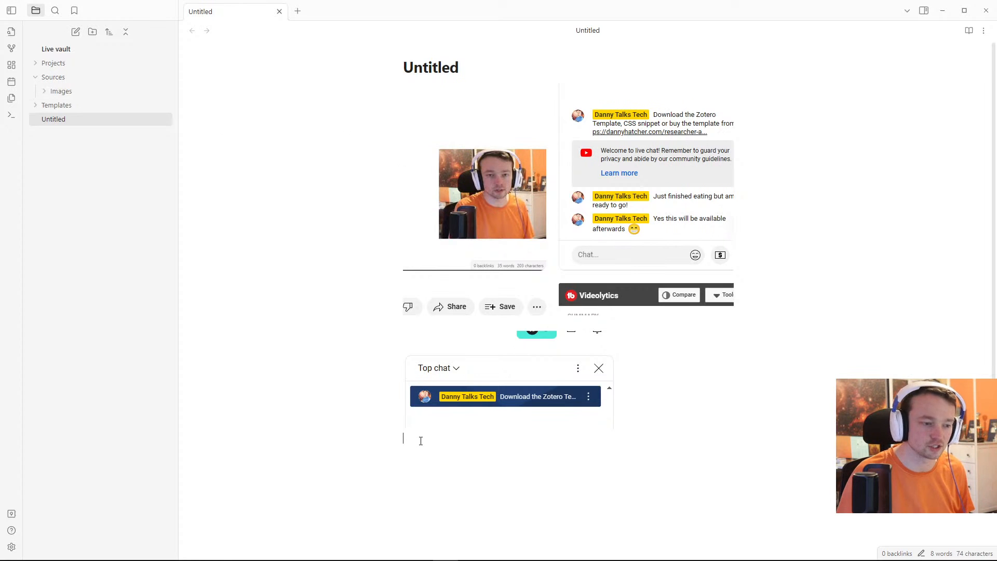
Step: Delete both embedded image links from the untitled note, starting with the second one
key("shift+Up")
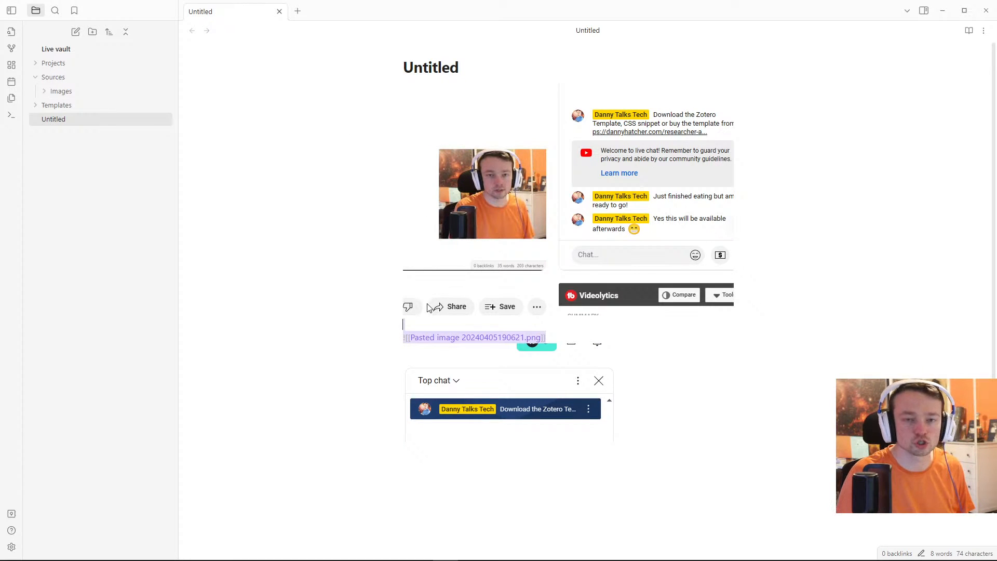
key("BackSpace")
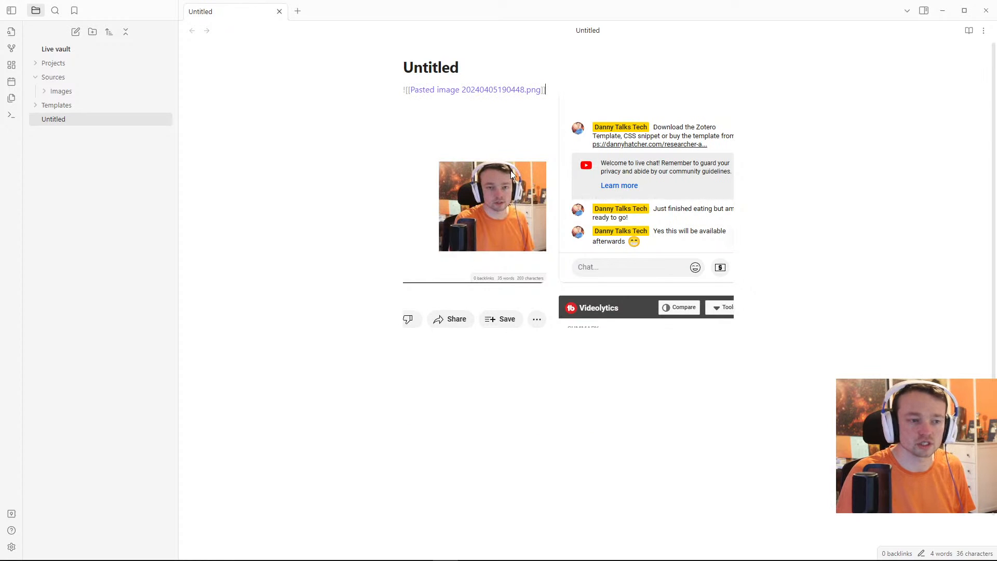
key("shift+Up")
key("BackSpace")
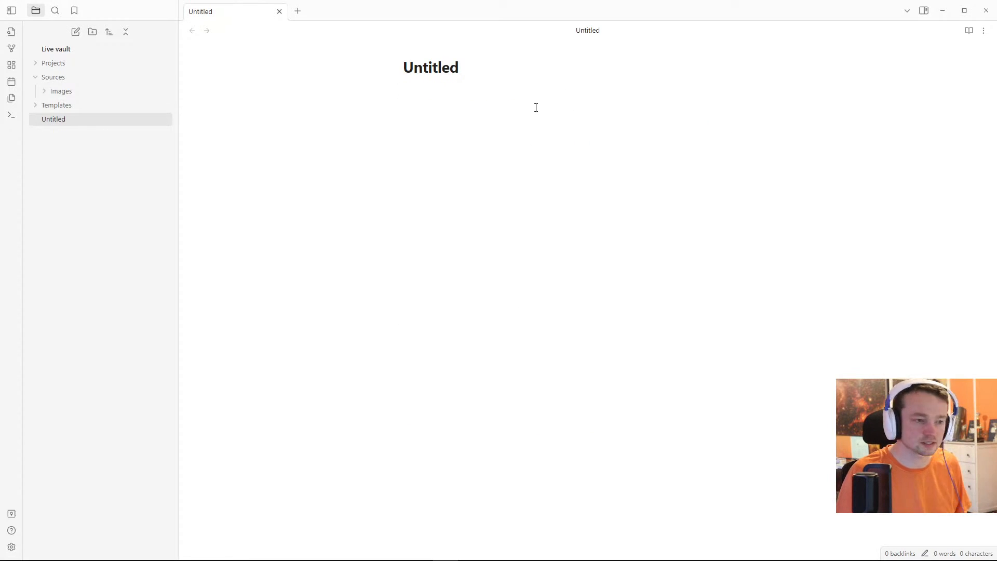
Step: Undo the last deletion, and remove and retype the closing bracket of the image embed link
key("ctrl+z")
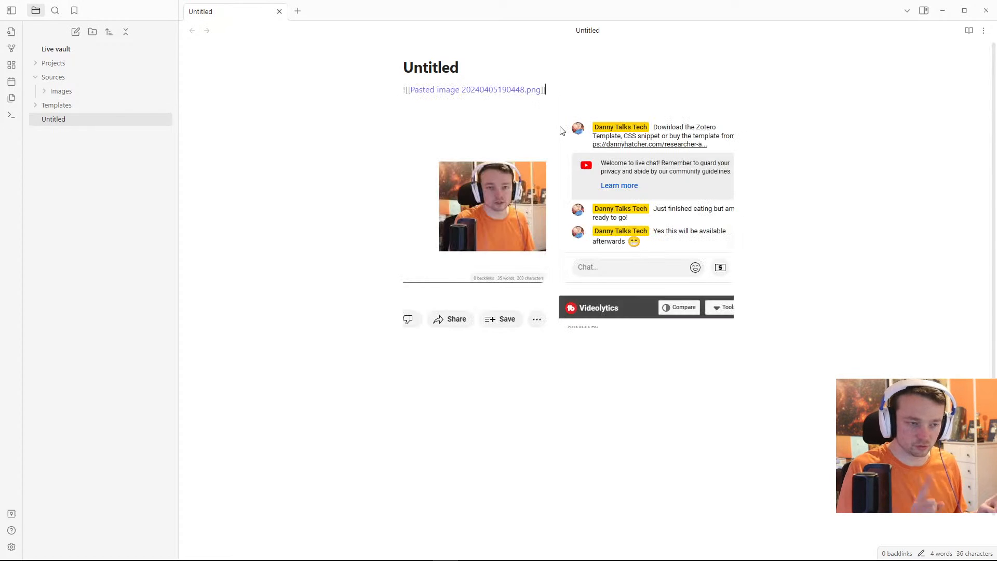
key("BackSpace")
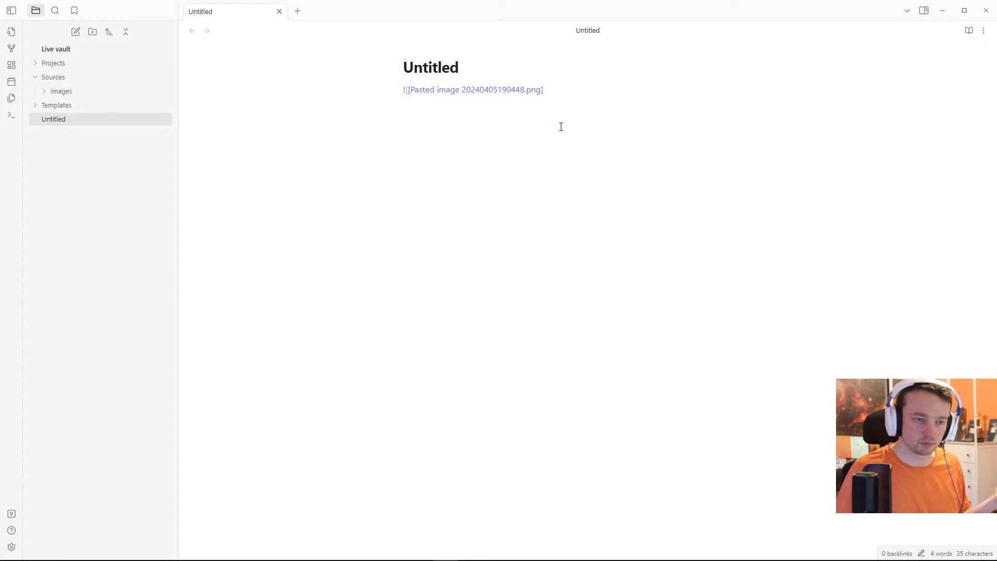
type("]")
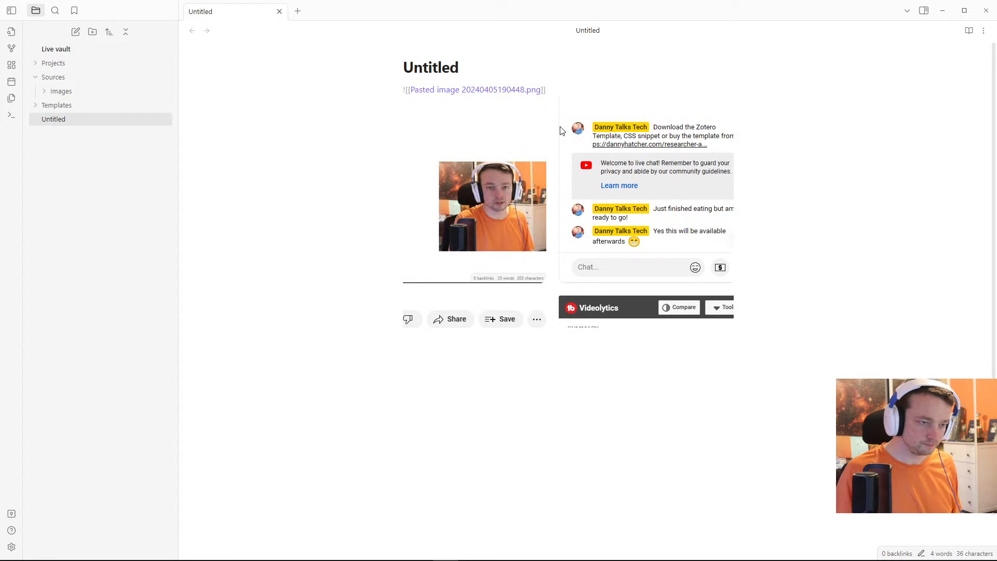
Step: Clear all remaining content from the untitled note and rename the note Homepage
key("ctrl+a")
key("BackSpace")
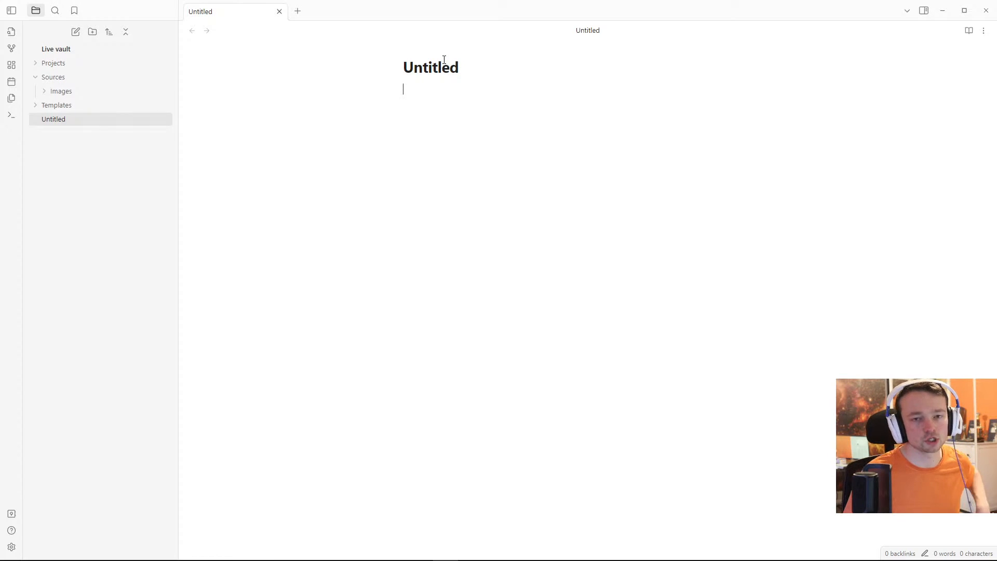
left_click(459, 60)
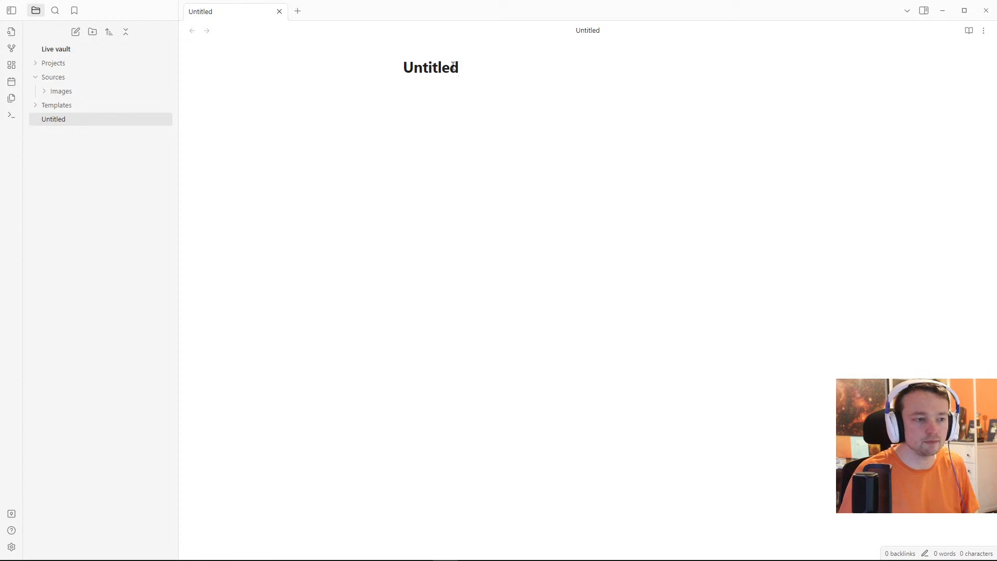
double_click(453, 66)
type("HOmepage")
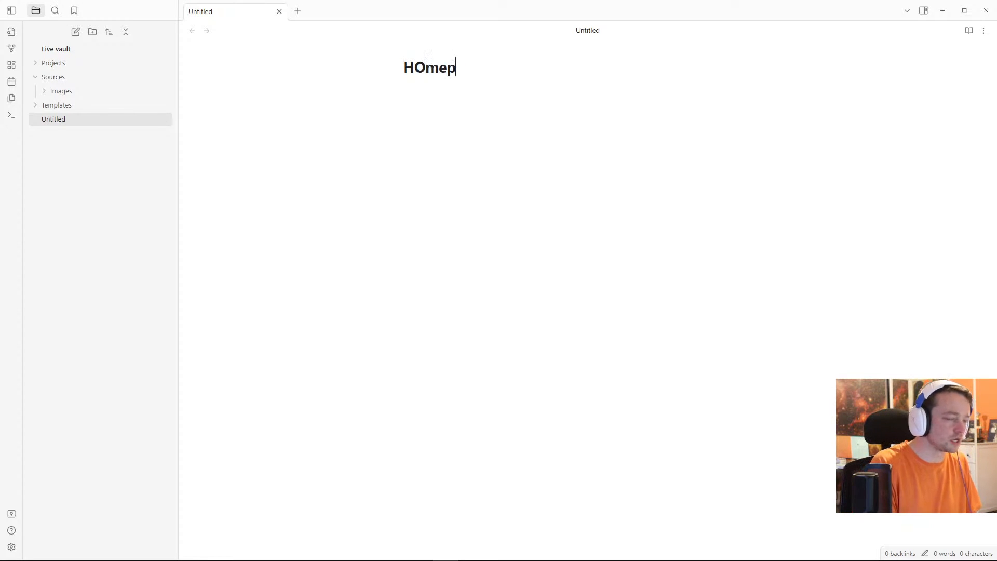
key("BackSpace")
key("BackSpace")
key("BackSpace")
key("BackSpace")
key("BackSpace")
key("BackSpace")
key("BackSpace")
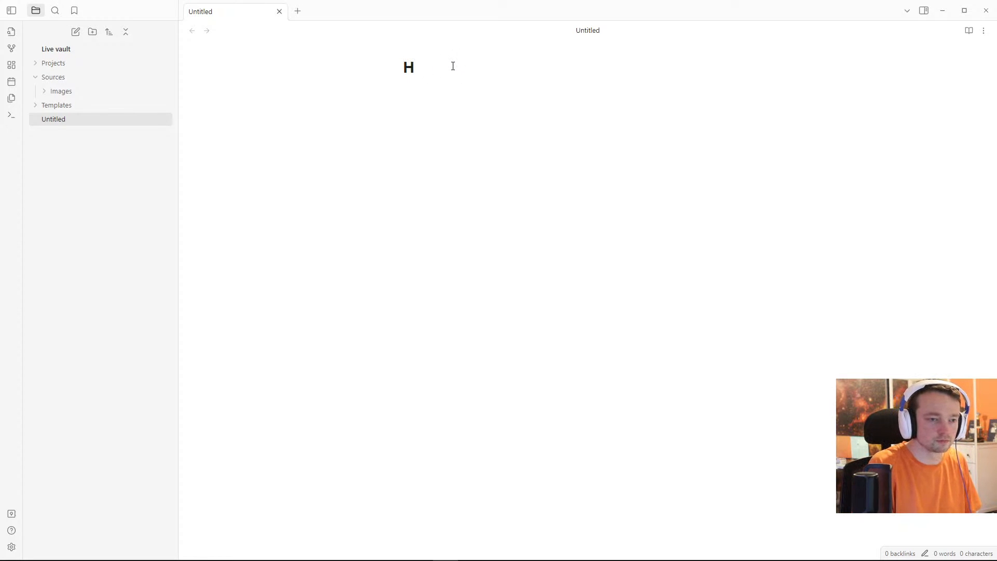
type("omepage")
key("Return")
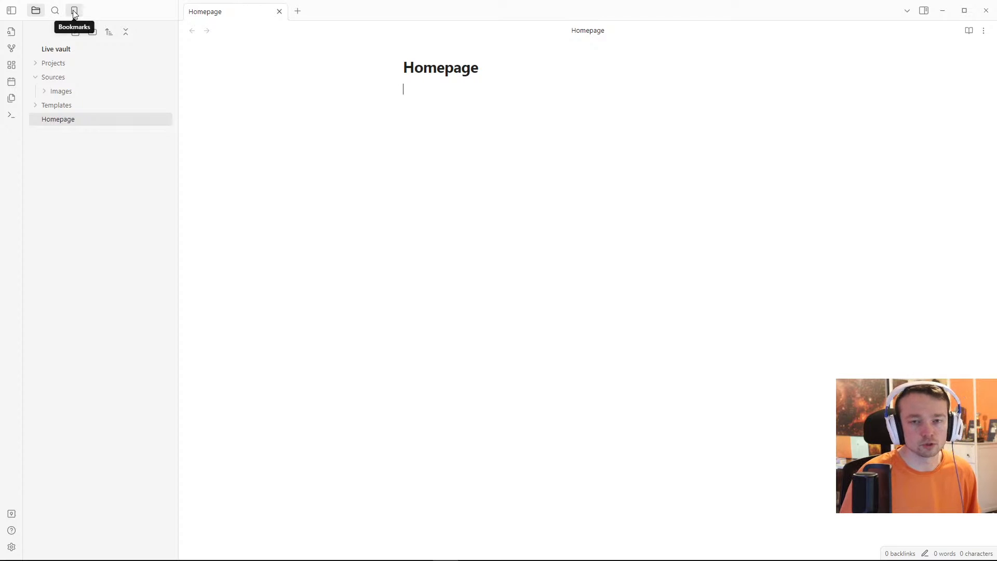
Step: Dock the Bookmarks pane as its own section above the file explorer and reduce its height
mouse_move(74, 14)
left_mouse_down()
mouse_move(122, 9)
mouse_move(90, 25)
mouse_move(93, 8)
left_mouse_up()
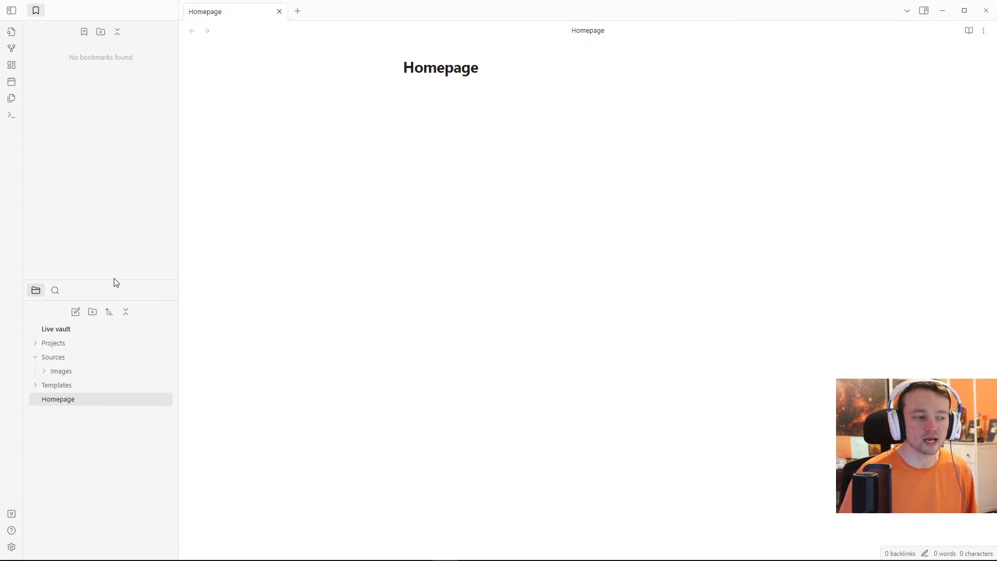
left_click_drag(115, 281, 122, 128)
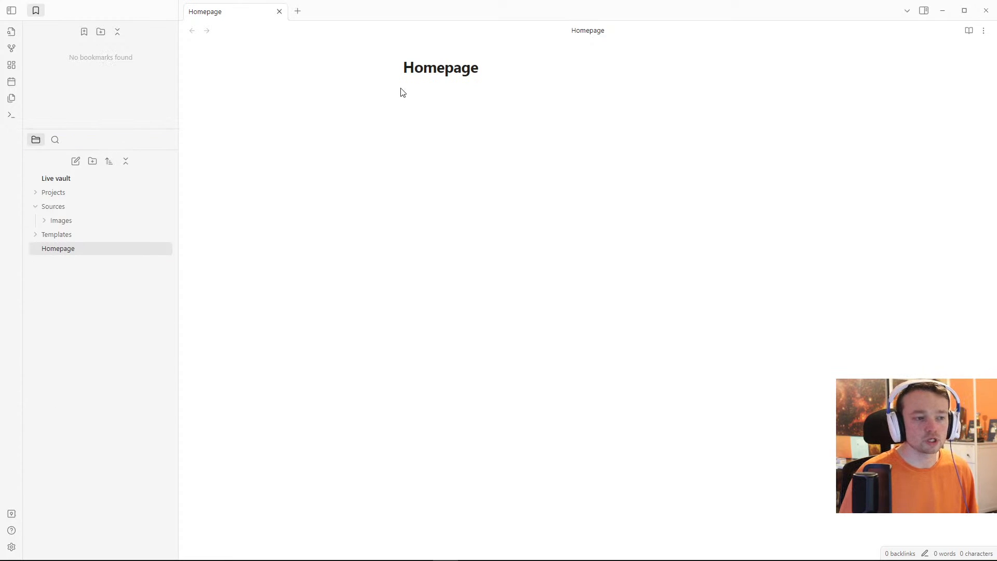
Step: Bookmark the Homepage note, keeping the default title and no bookmark group
left_click(984, 33)
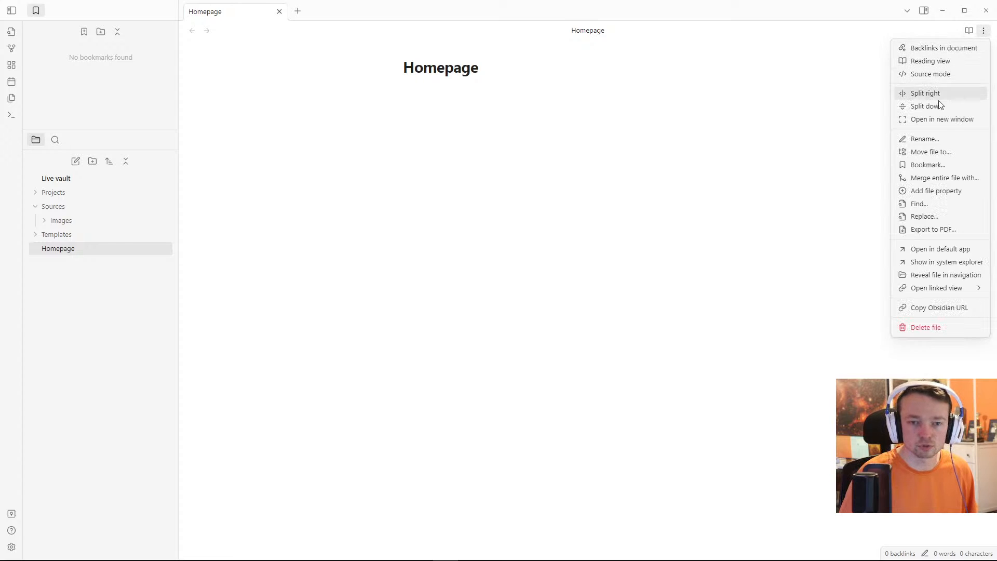
left_click(928, 164)
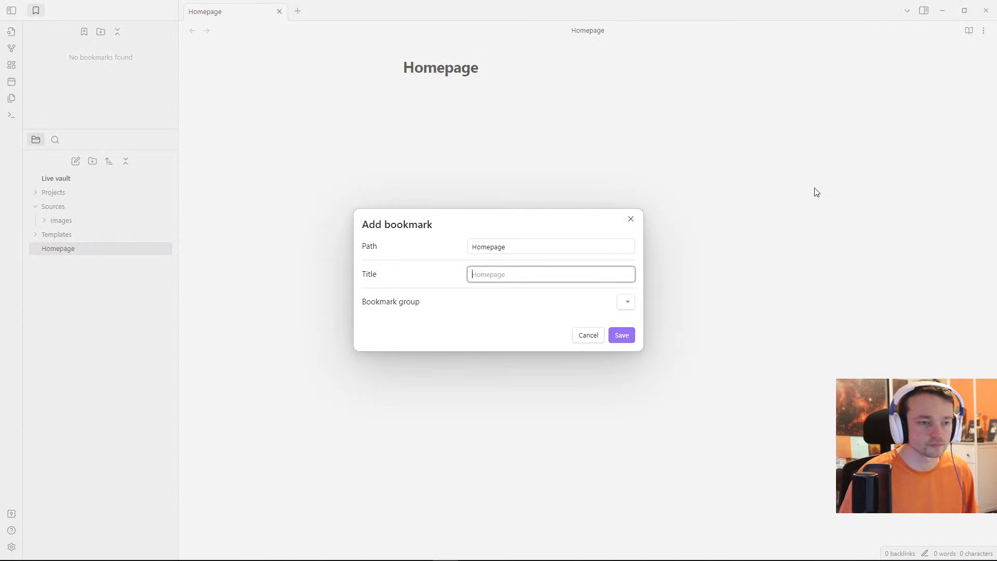
left_click(621, 335)
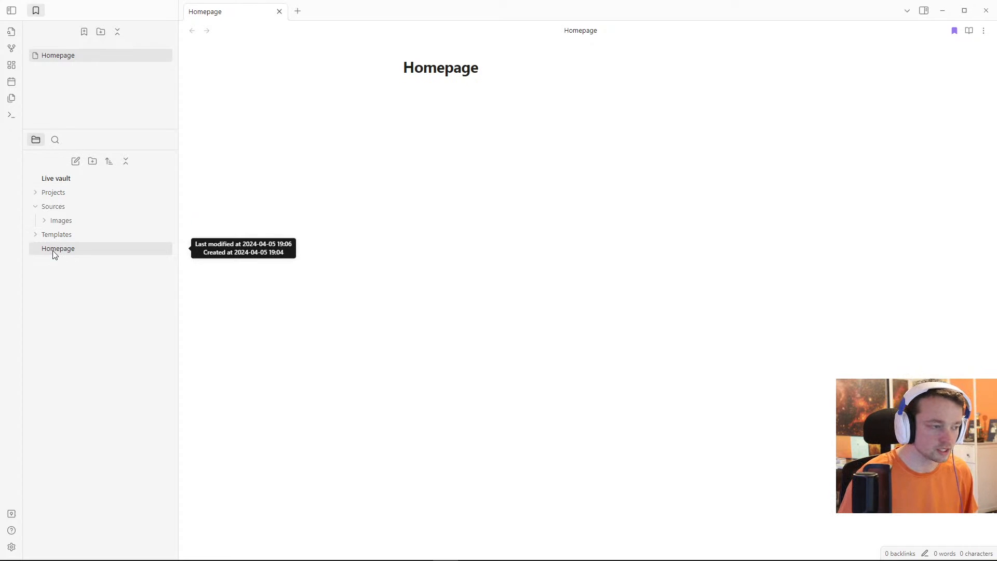
Step: Move the Homepage note into the Projects folder and collapse the Projects and Sources folders
left_click_drag(54, 254, 67, 196)
left_click(35, 195)
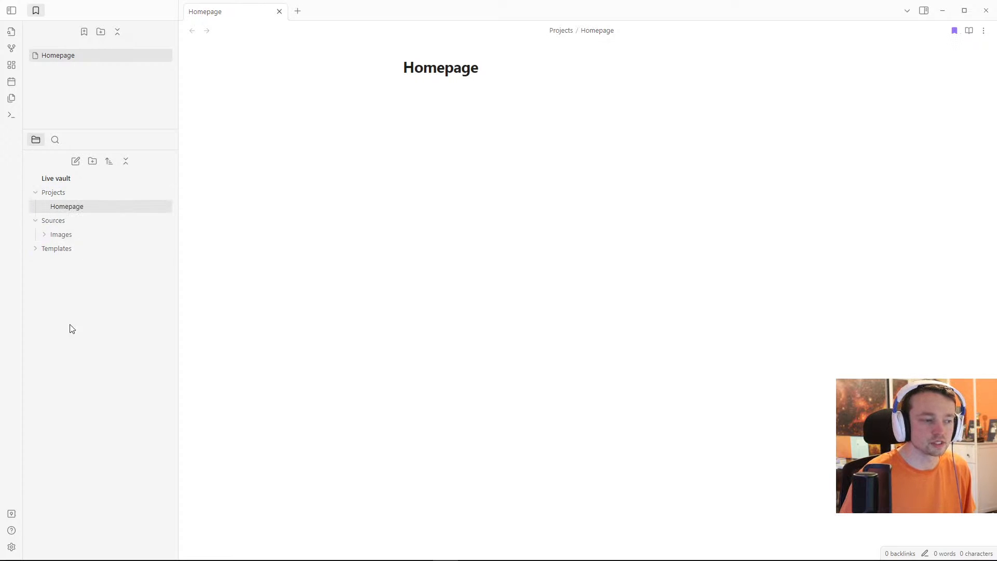
left_click(37, 194)
left_click(36, 207)
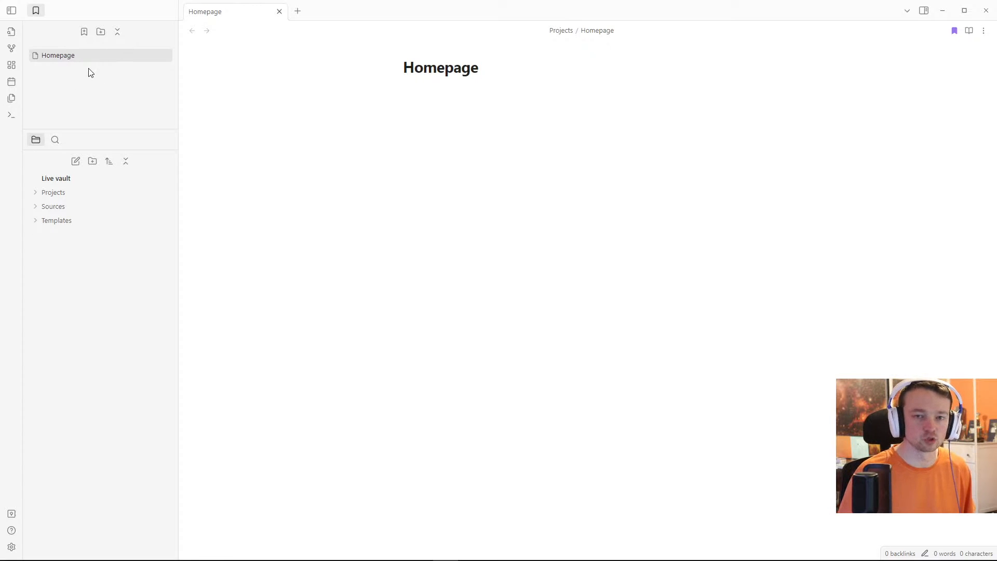
left_click(480, 115)
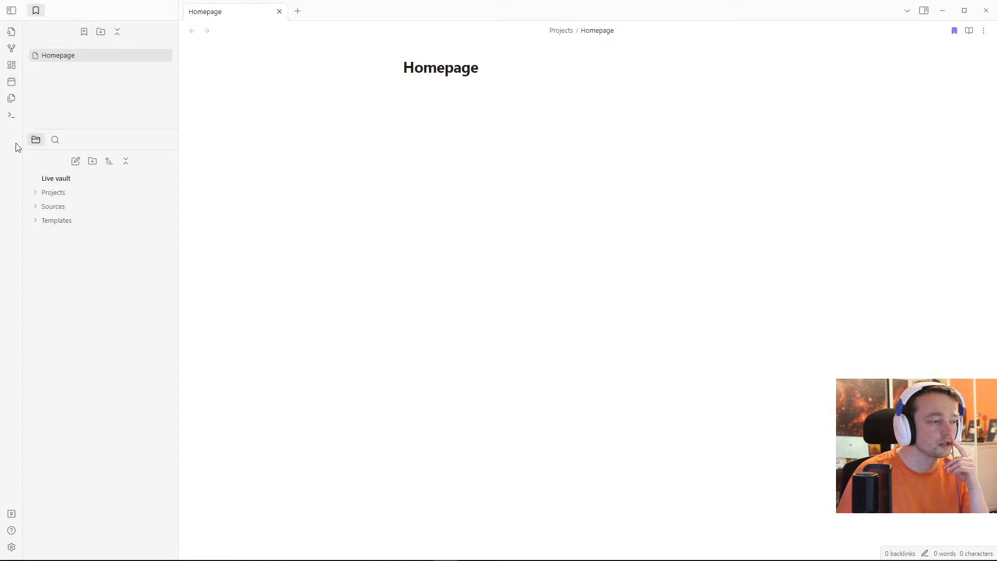
Step: Disable the Daily notes core plugin in the settings
left_click(11, 546)
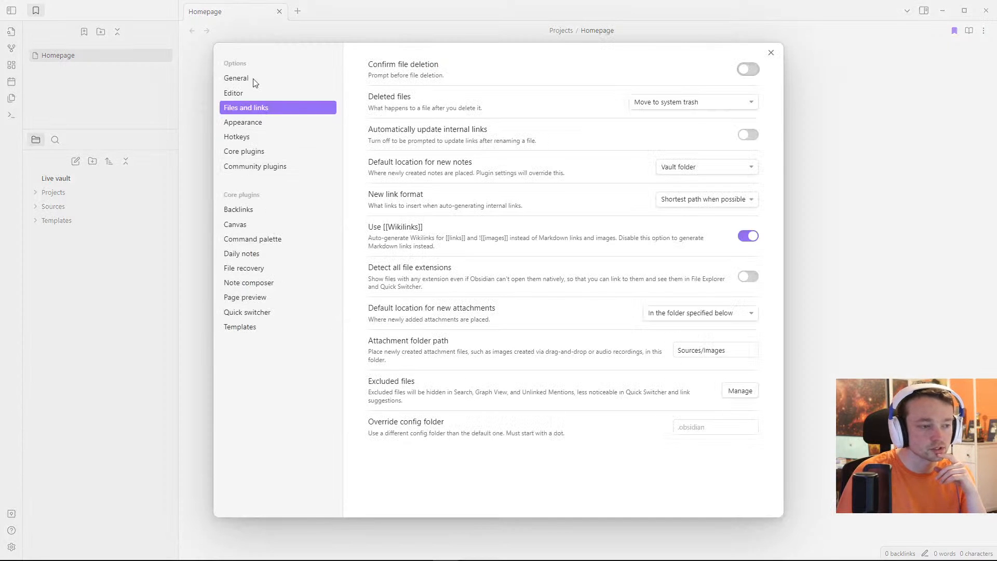
left_click(247, 152)
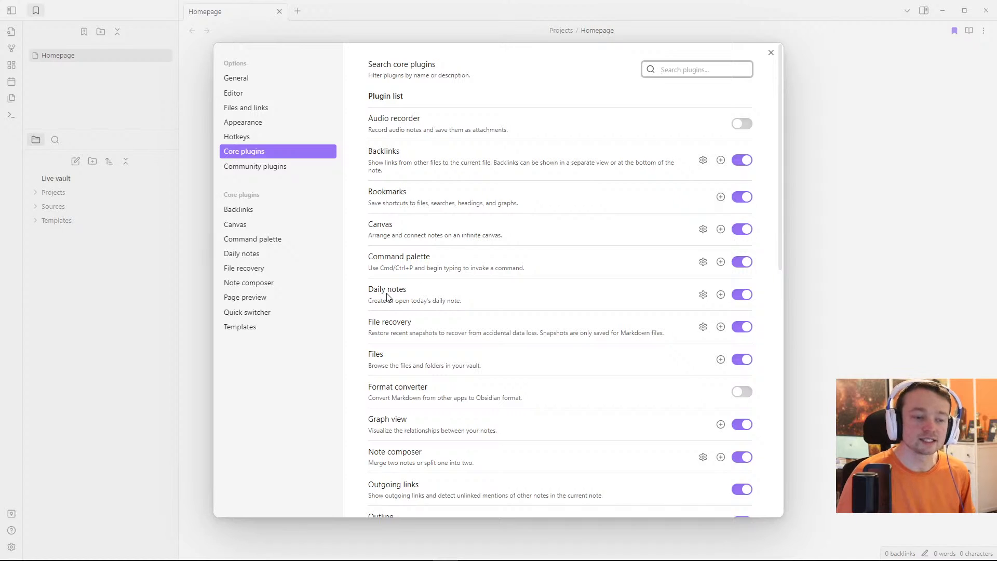
left_click(742, 295)
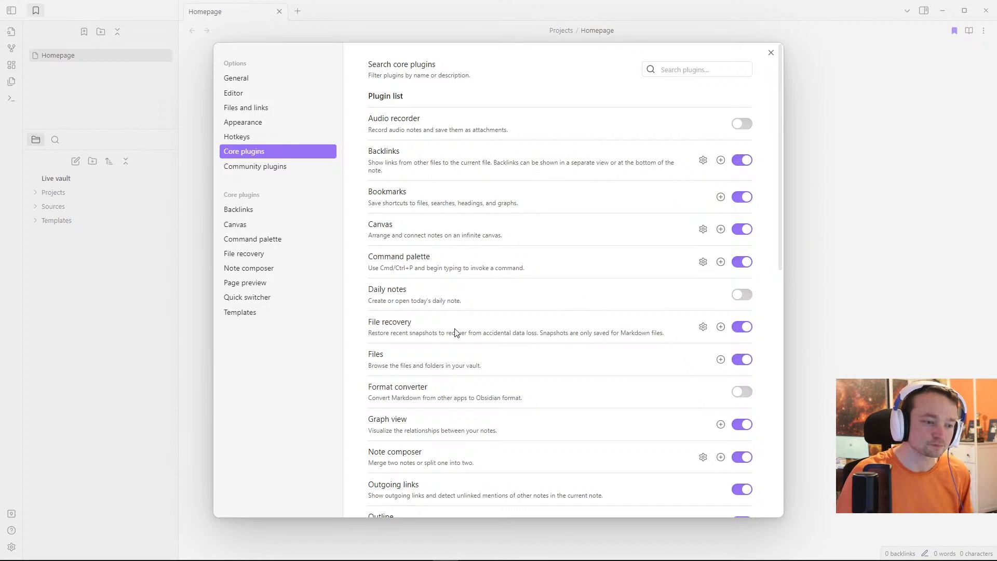
Step: Turn the Files core plugin off and back on, and dock the file explorer beside Search again
scroll(453, 329, "down", 2)
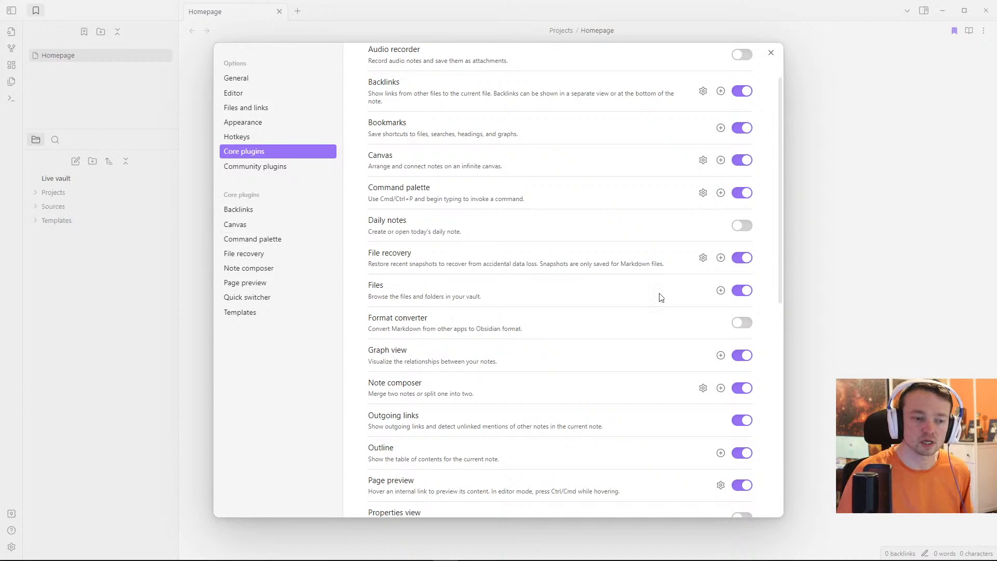
left_click(745, 294)
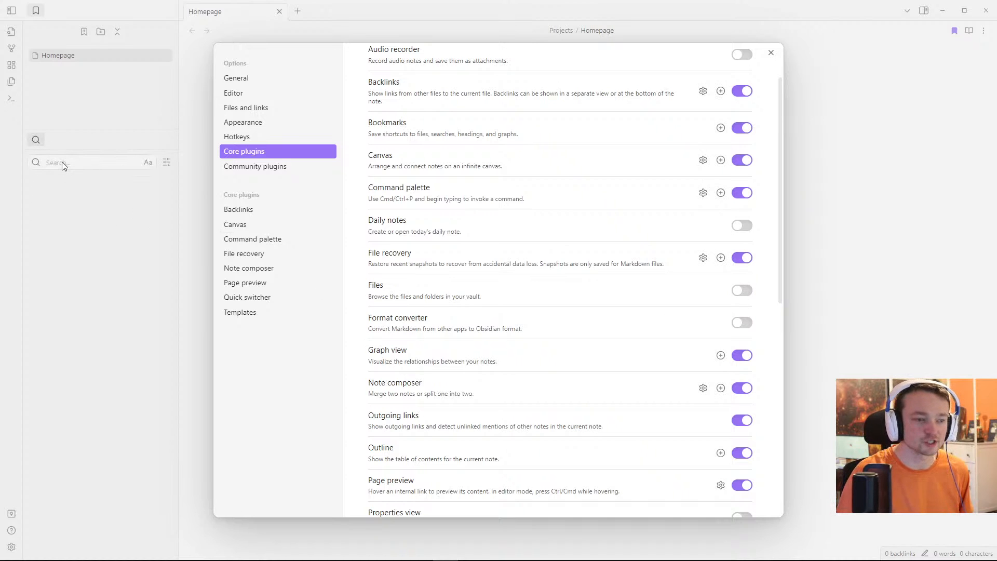
left_click(743, 292)
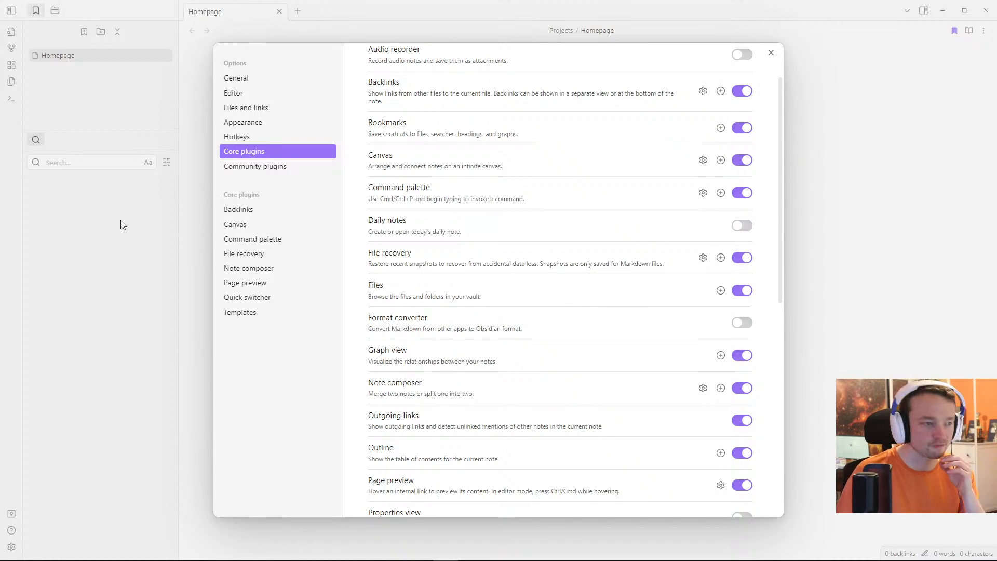
key("Escape")
left_click_drag(55, 11, 29, 154)
Step: Check the Graph view entry among the core plugins and open the vault's graph view
left_click(12, 547)
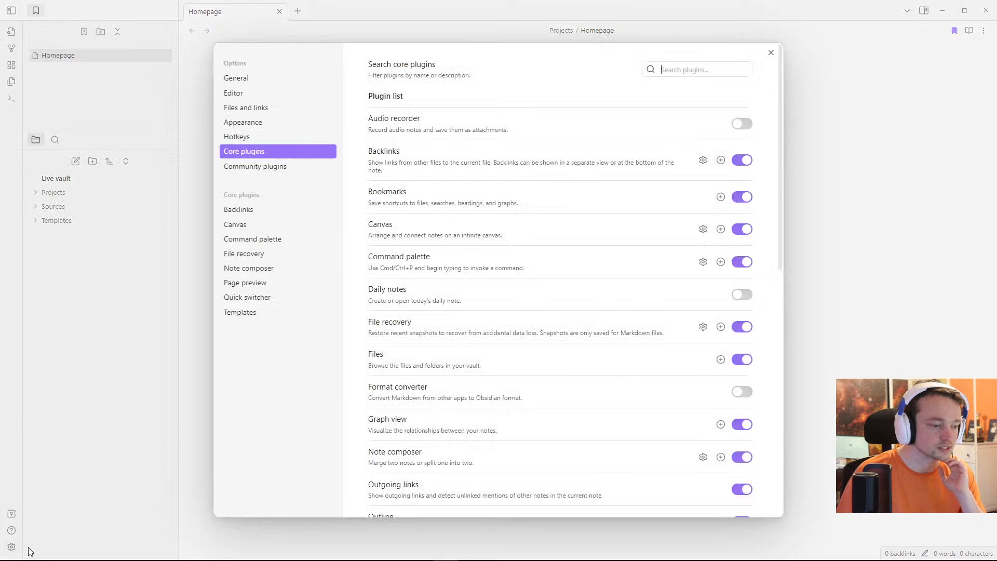
scroll(654, 335, "down", 2)
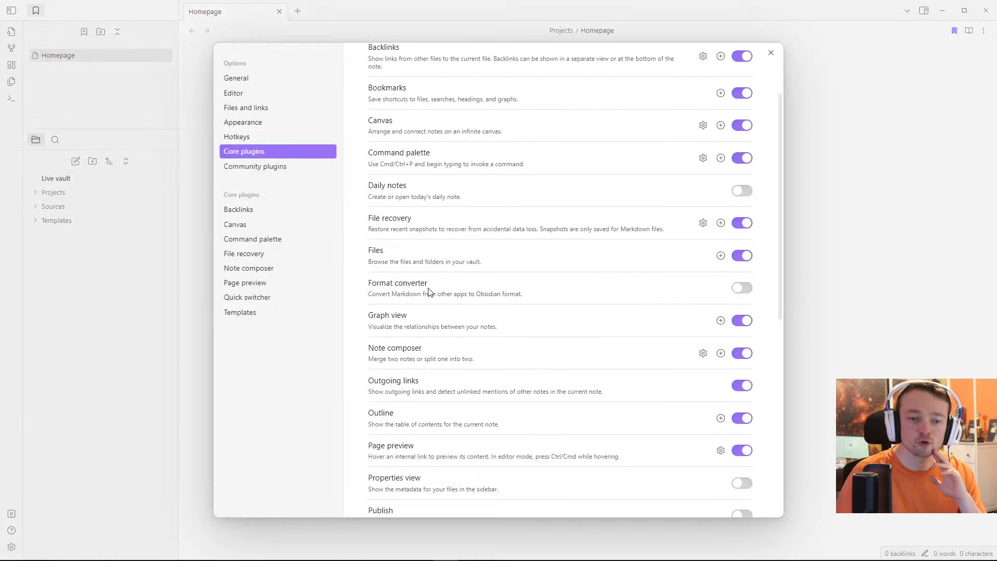
scroll(429, 292, "down", 1)
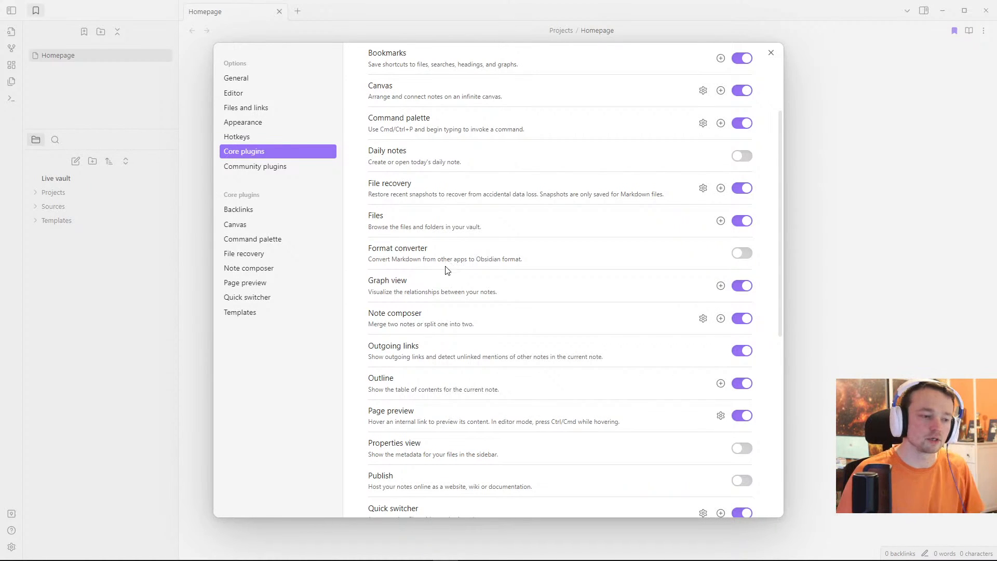
left_click(147, 312)
left_click(12, 48)
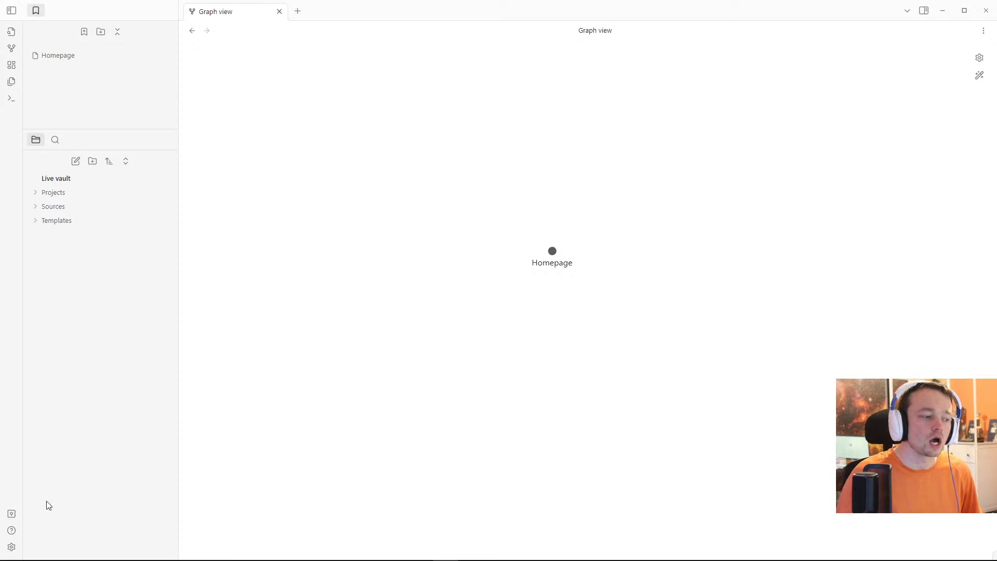
Step: Disable the Graph view core plugin and reopen the Homepage note from its bookmark
left_click(11, 546)
scroll(470, 329, "down", 2)
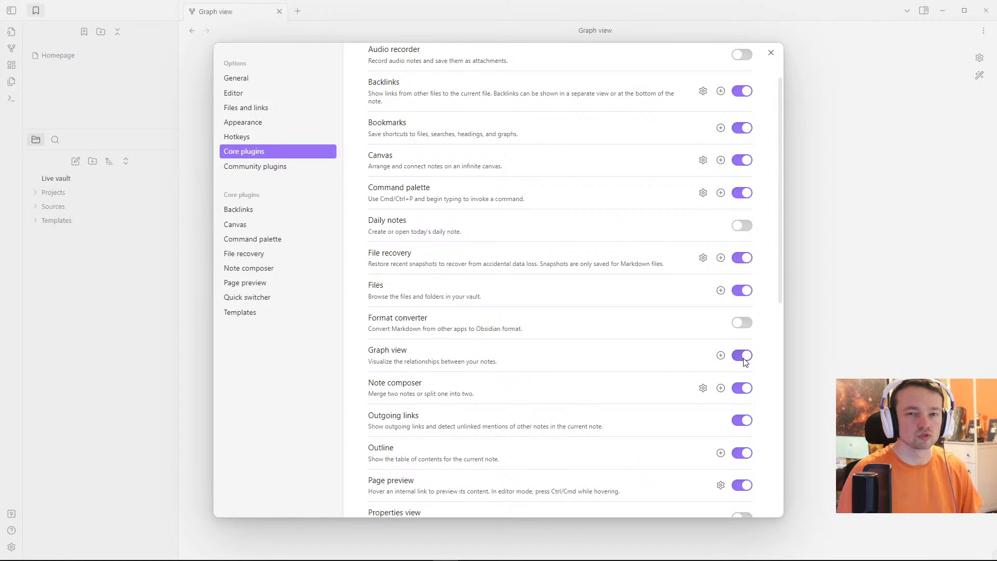
left_click(745, 360)
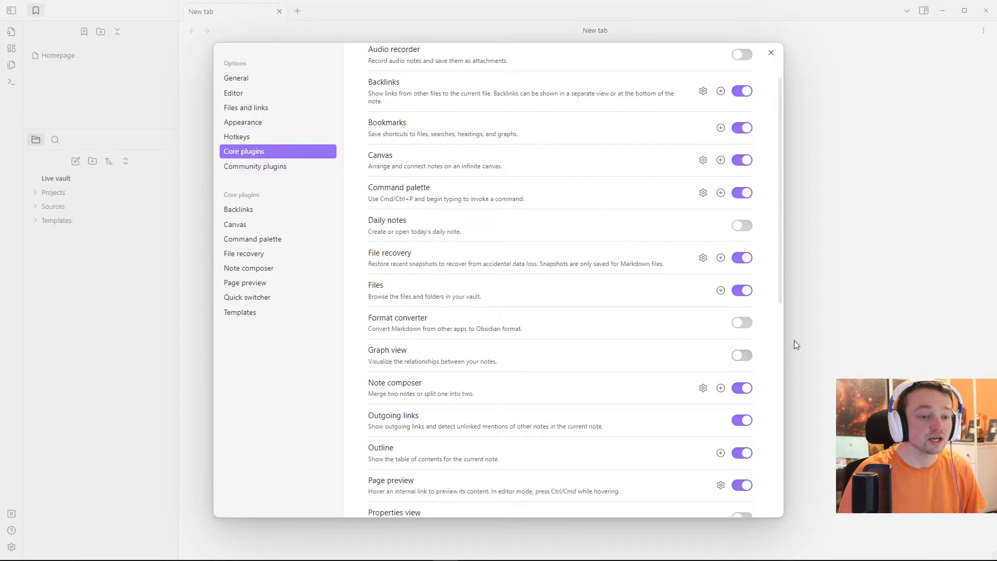
key("Escape")
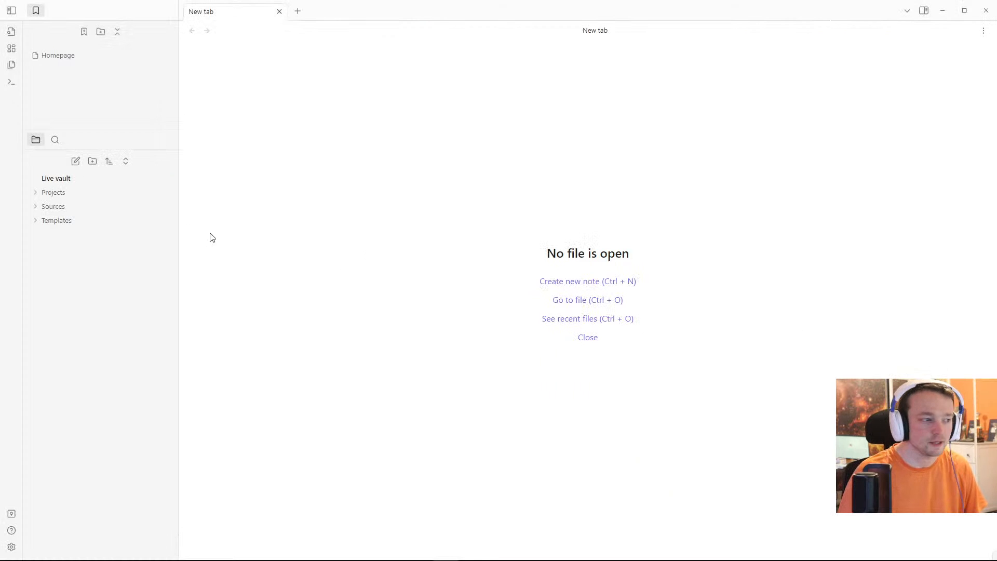
left_click(74, 57)
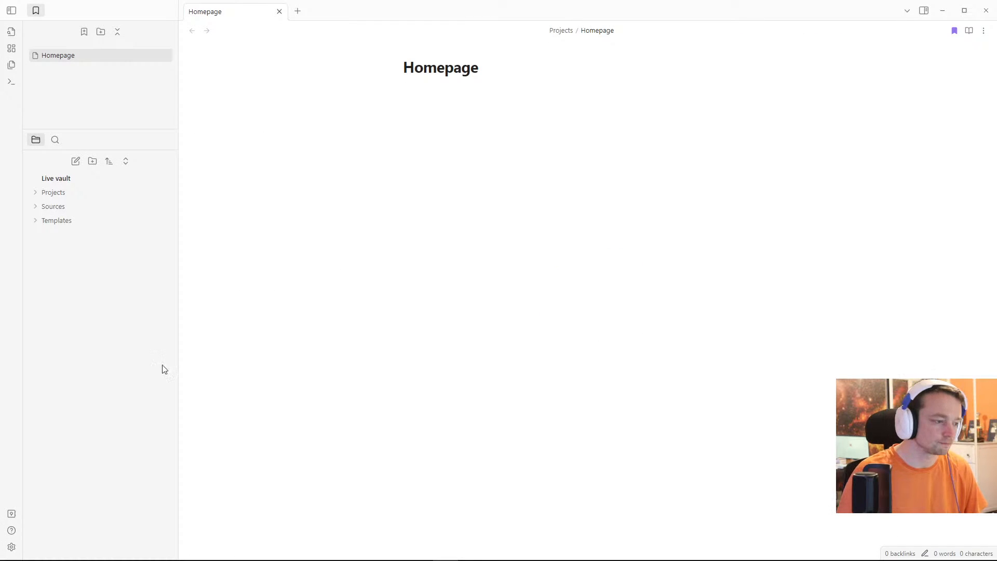
Step: Look through the remaining core plugins, including Note composer, Outgoing links, Outline and Page preview
left_click(11, 546)
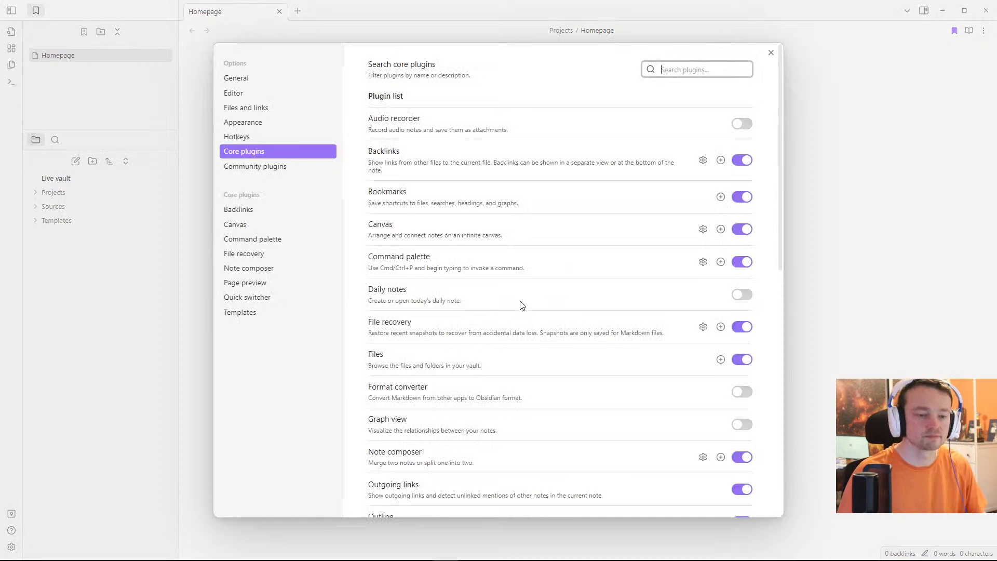
scroll(520, 301, "down", 4)
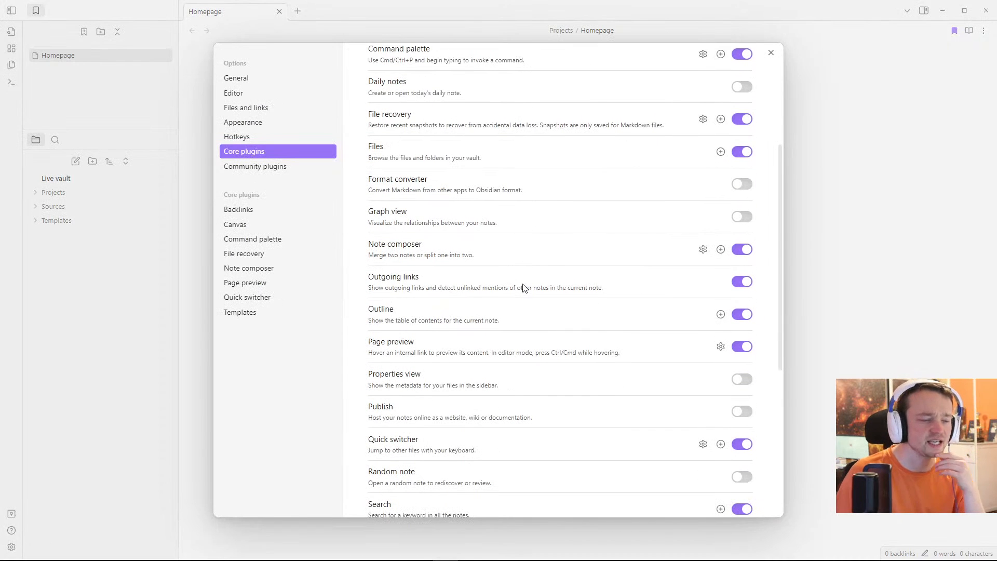
scroll(522, 289, "down", 2)
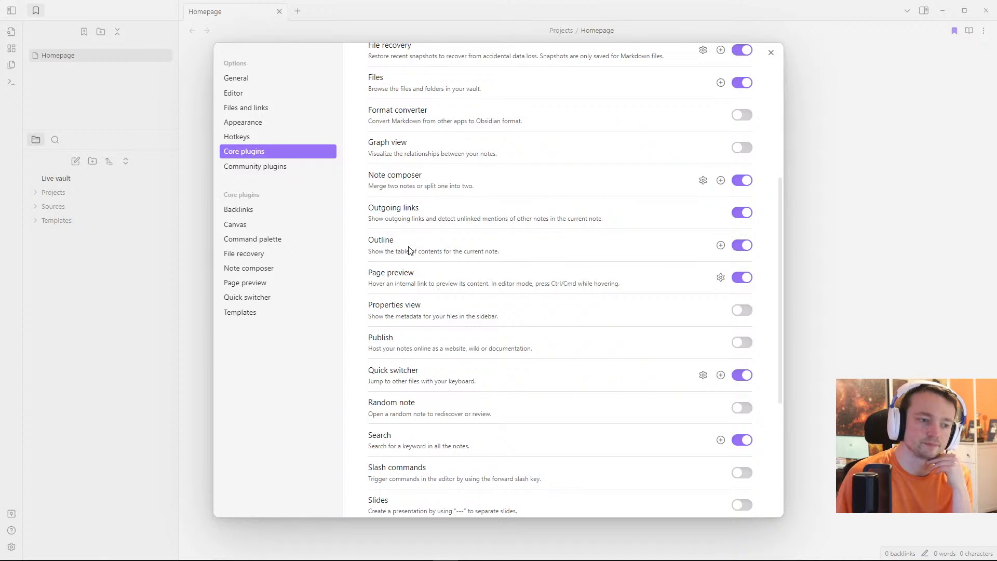
key("Escape")
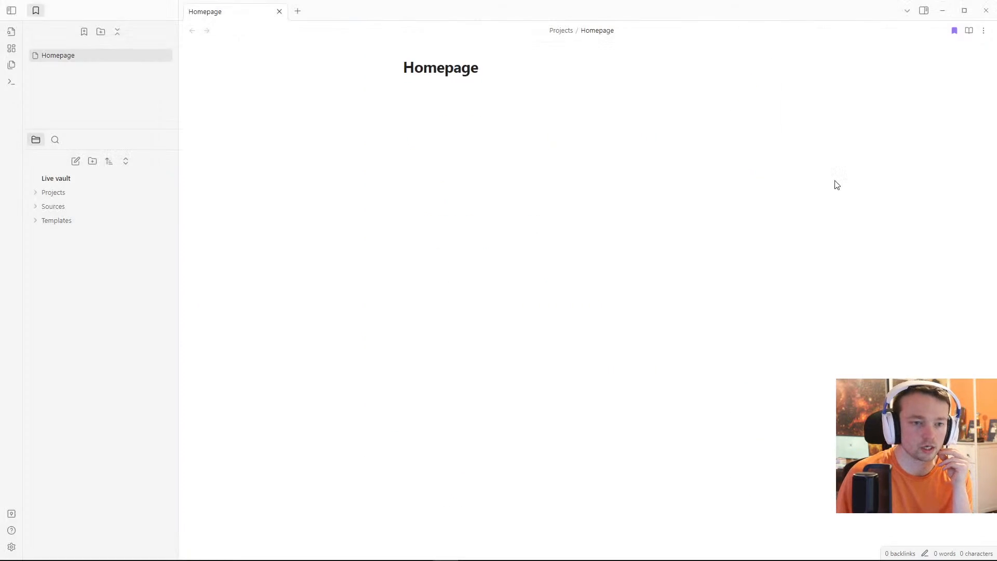
Step: Move the Tags pane next to Bookmarks in the opposite sidebar and show the outline of the Homepage note
left_click(923, 12)
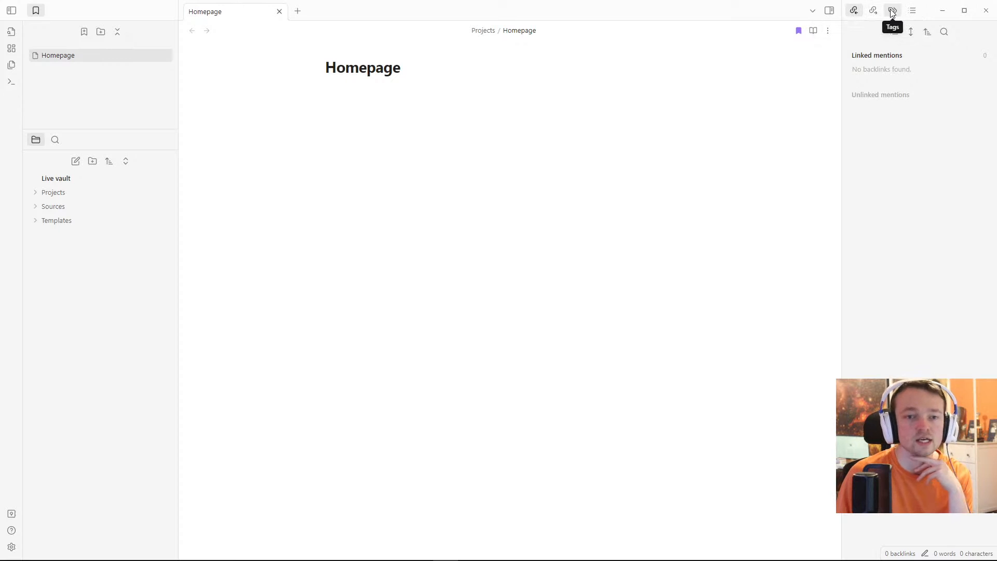
mouse_move(893, 13)
left_mouse_down()
mouse_move(585, 36)
mouse_move(73, 19)
left_mouse_up()
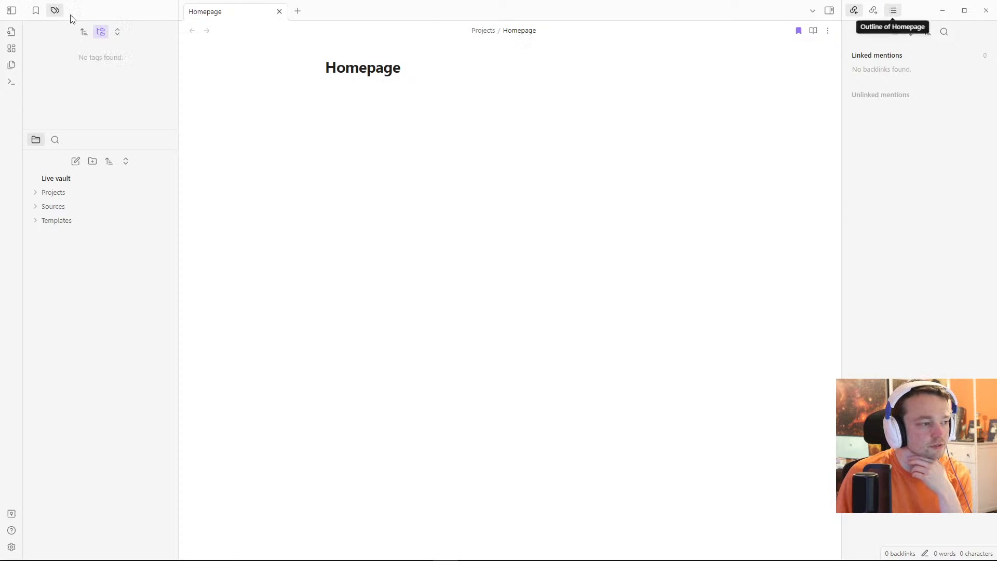
left_click(36, 11)
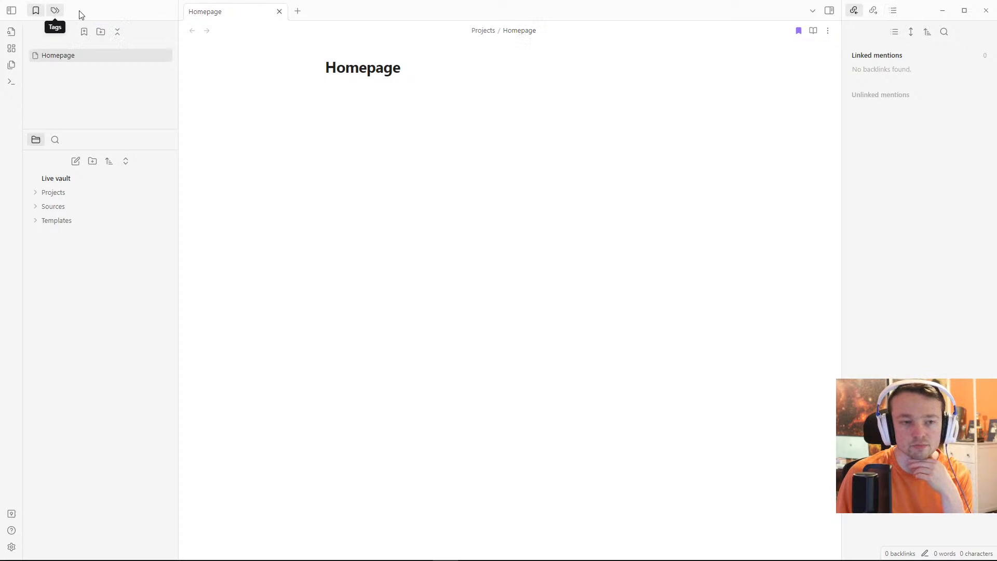
left_click(898, 18)
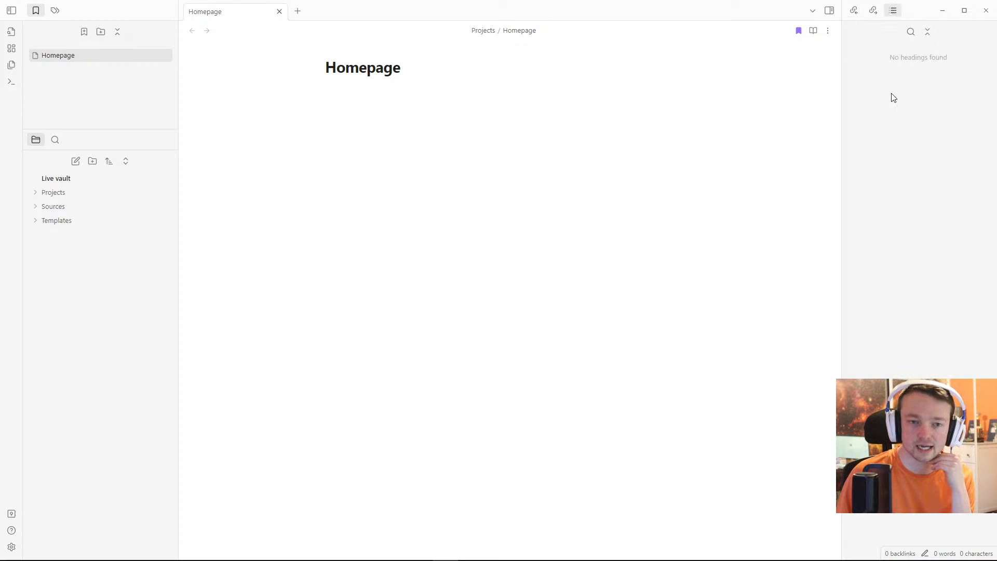
left_click(385, 108)
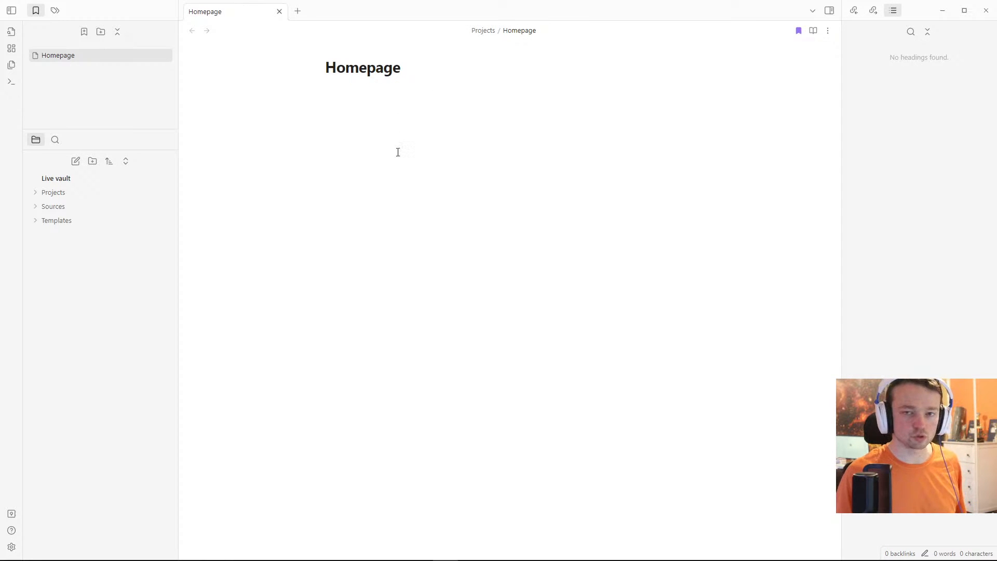
Step: Review the Files and links, Editor and General settings, and enable Quick font size adjustment in the Appearance settings
left_click(11, 546)
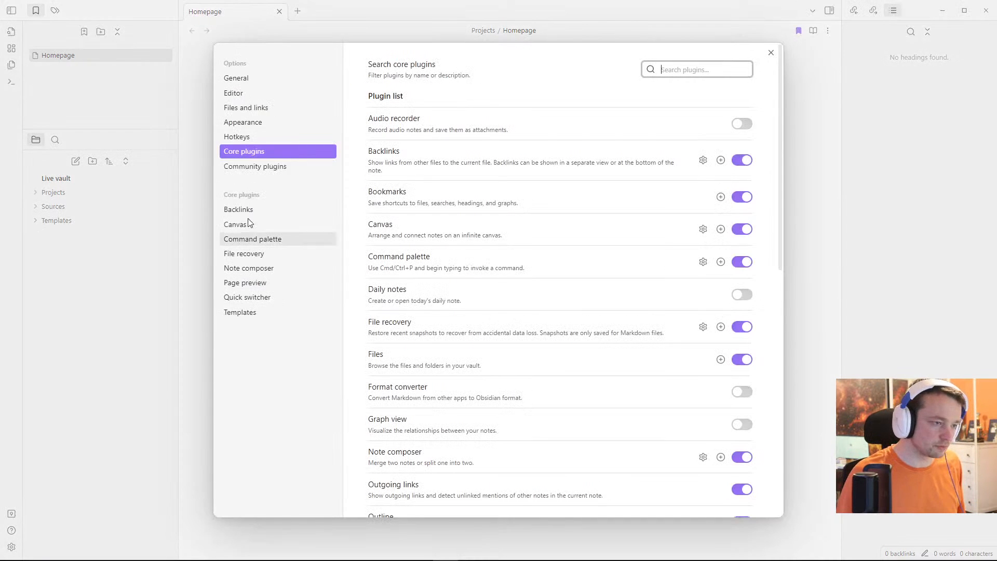
left_click(260, 109)
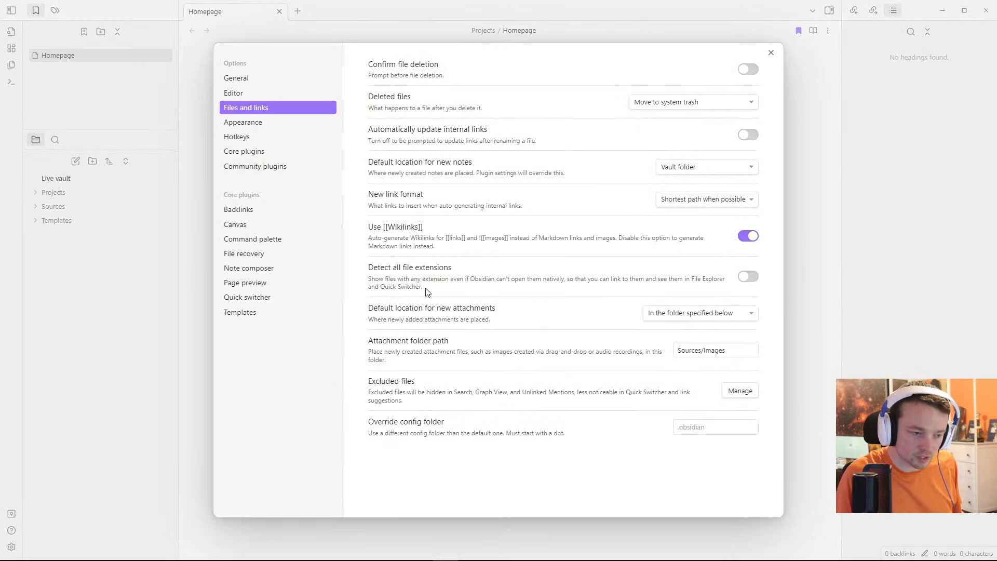
left_click(251, 89)
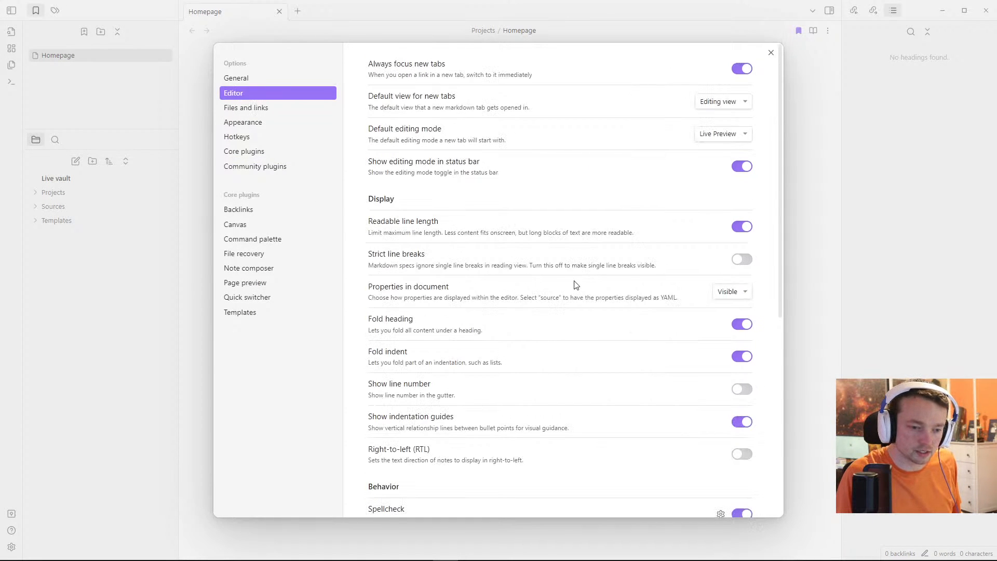
scroll(575, 285, "down", 6)
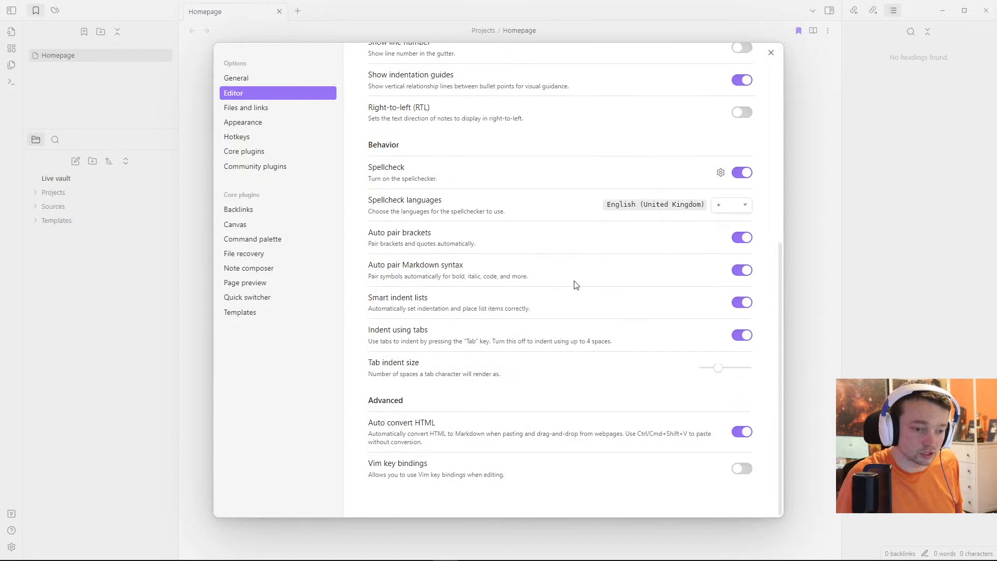
scroll(576, 285, "up", 8)
left_click(245, 75)
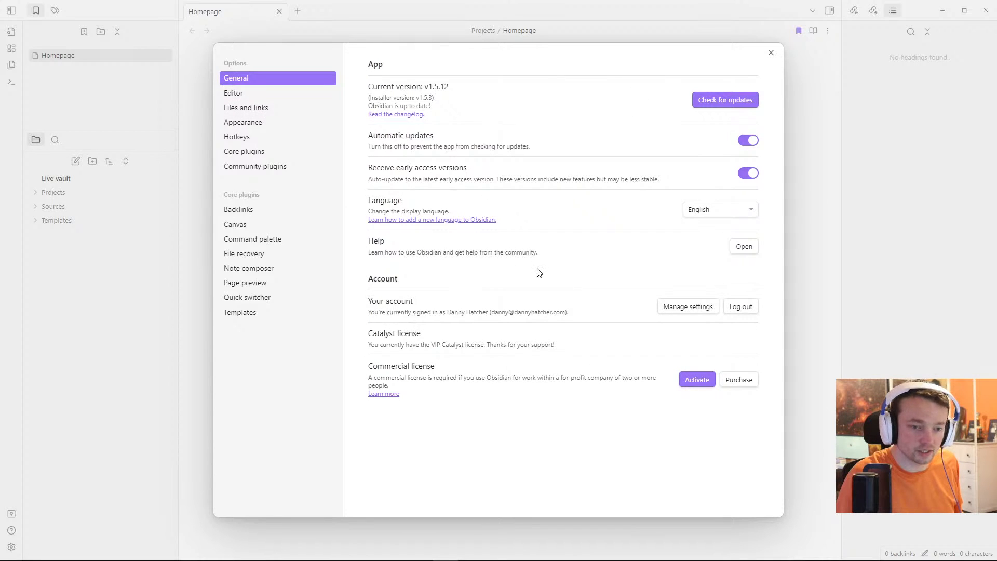
left_click(265, 94)
left_click(263, 123)
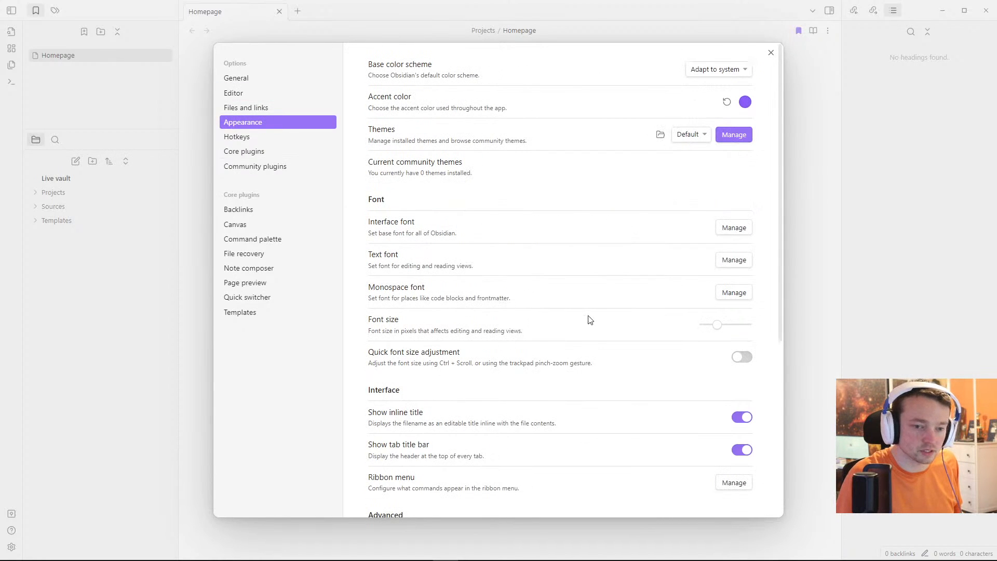
left_click(742, 359)
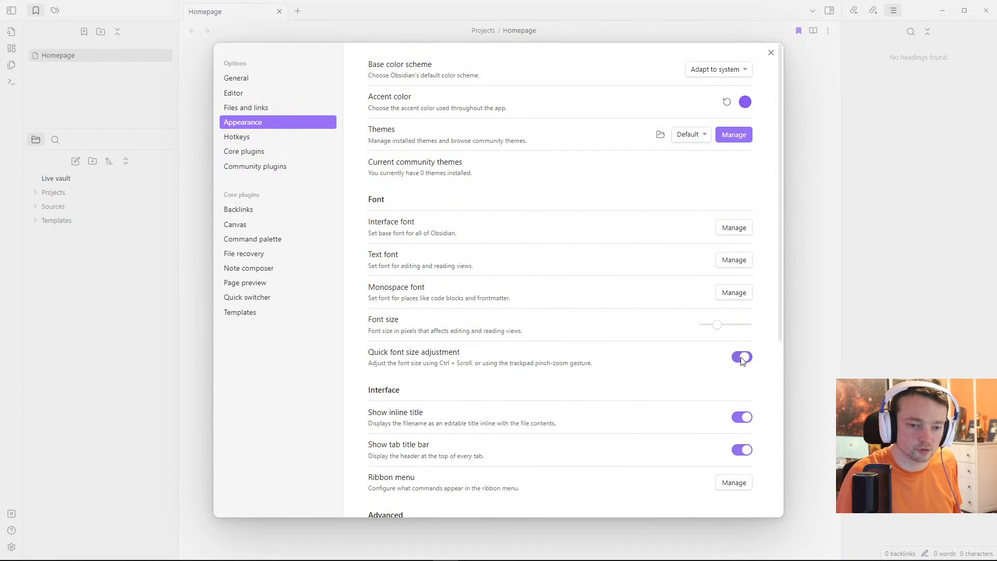
key("Escape")
Step: Add the tag #tag on the second line of the Homepage note and show the vault's tag list
left_click(409, 150)
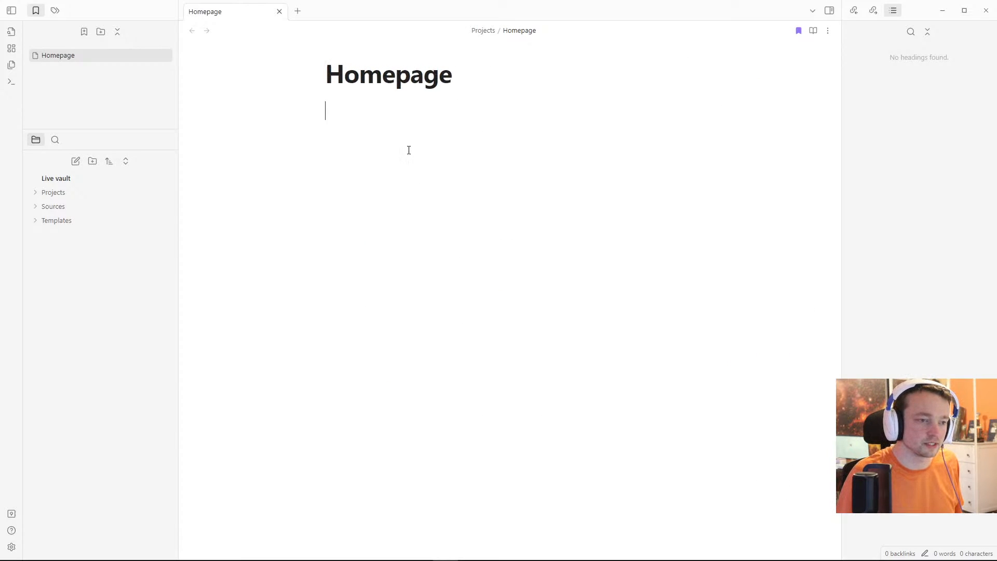
key("Return")
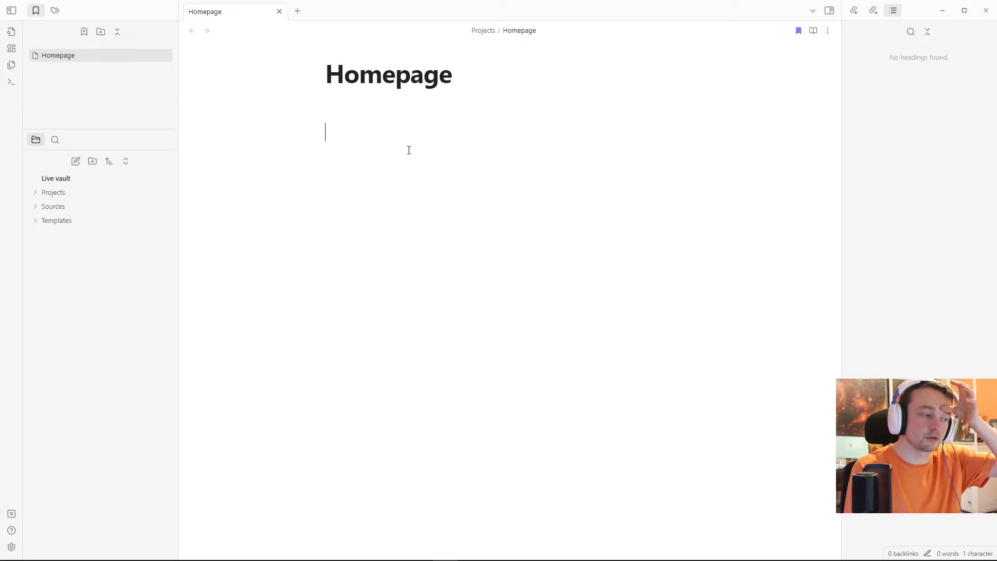
type("#")
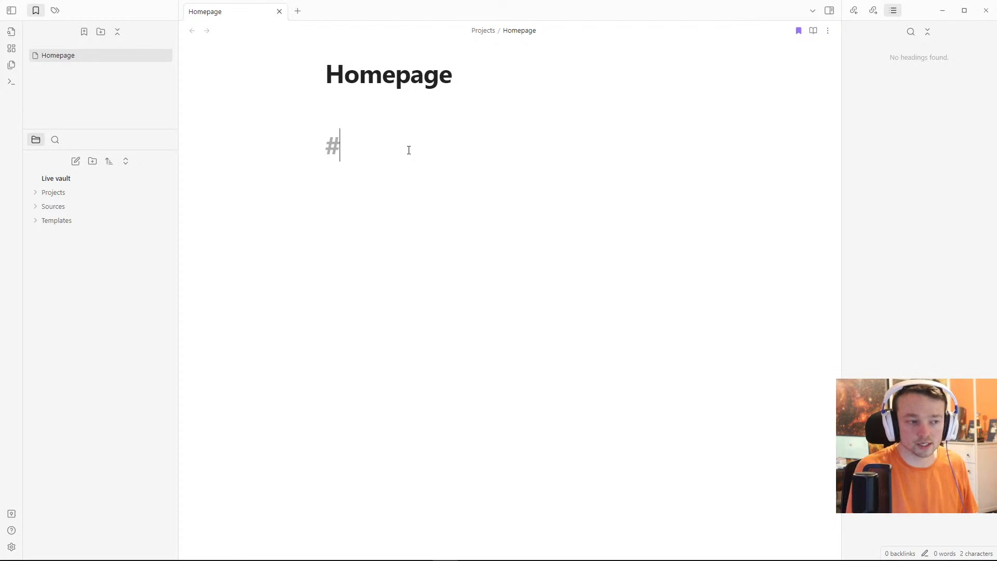
type("tag")
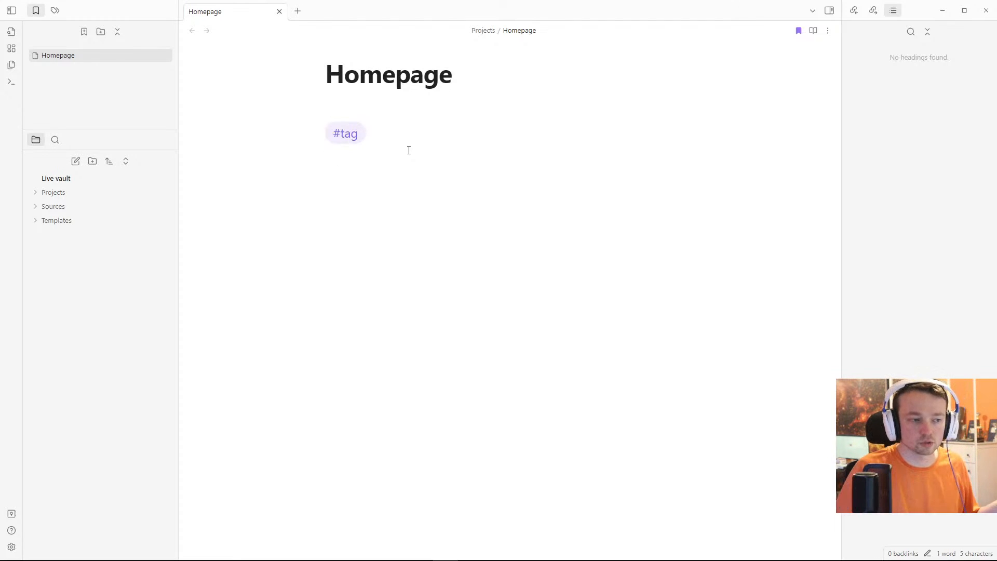
left_click(55, 10)
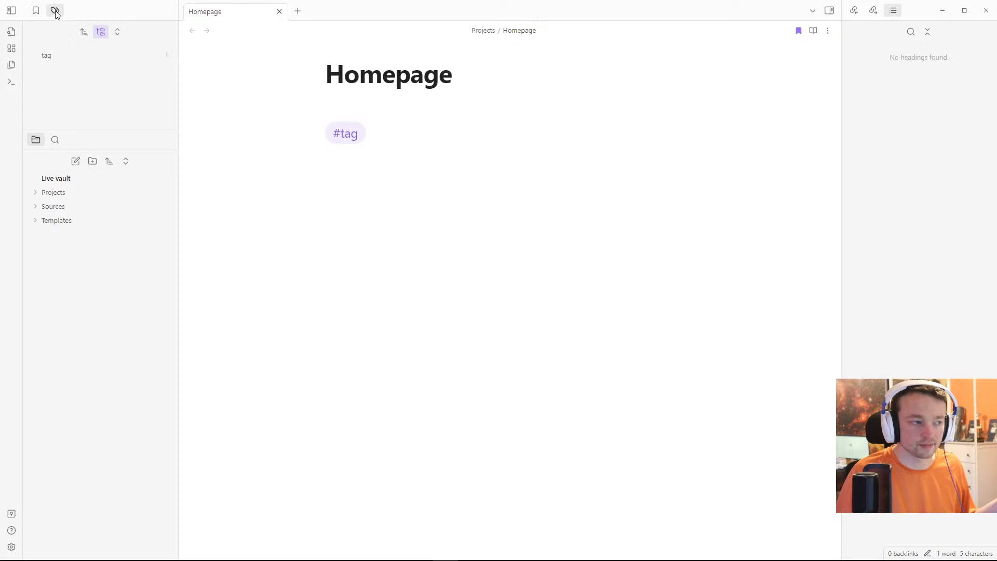
Step: Convert the #tag line into a level-one heading and replace its text with "Heading 1"
left_click(393, 139)
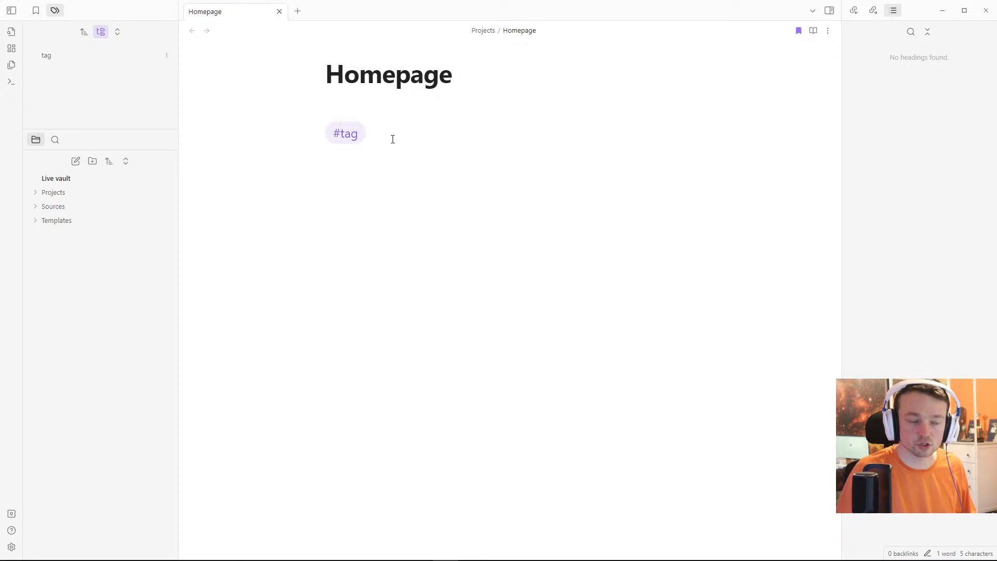
key("Left")
key("Left")
key("Left")
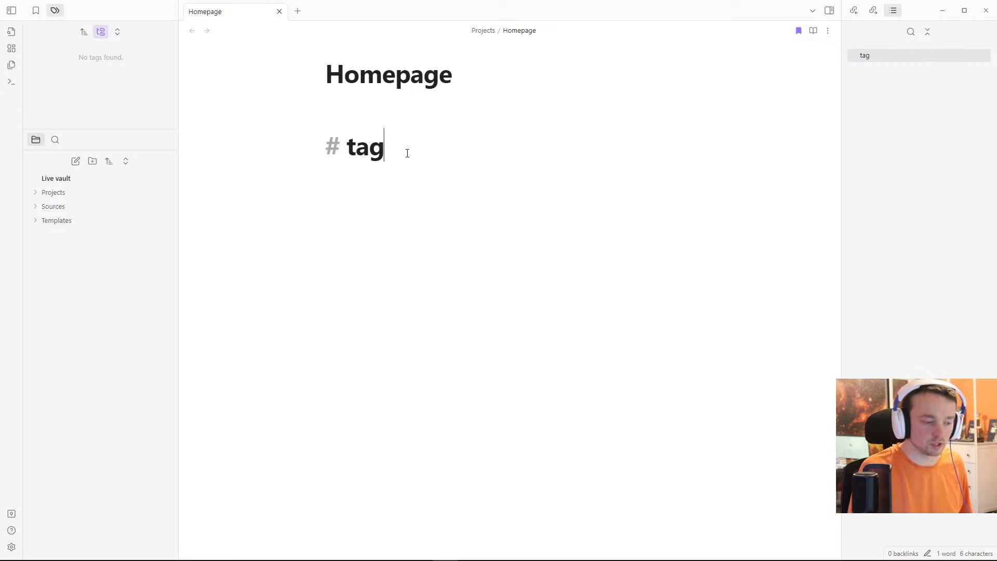
key("ctrl+BackSpace")
type("Headi")
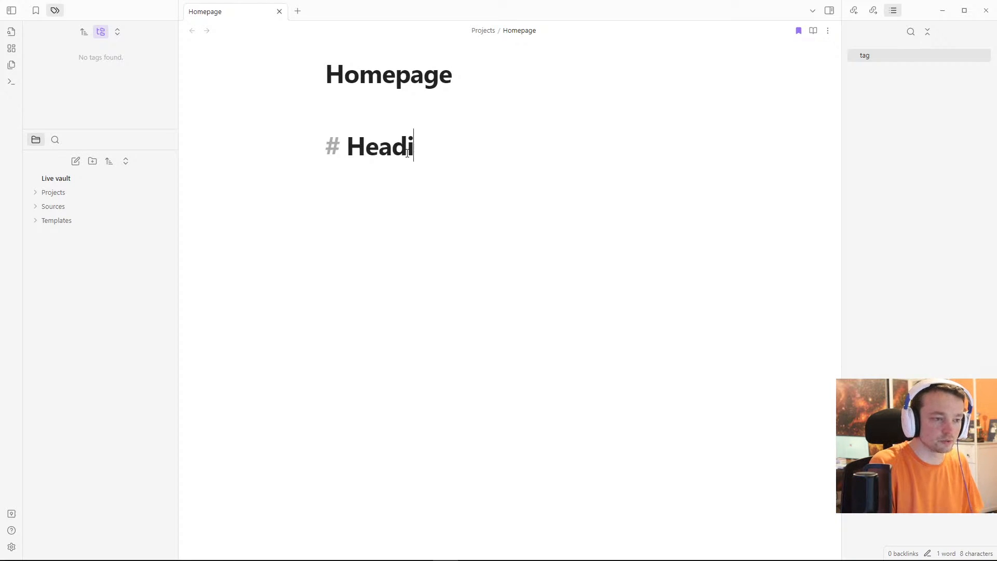
type("ng 1")
key("Return")
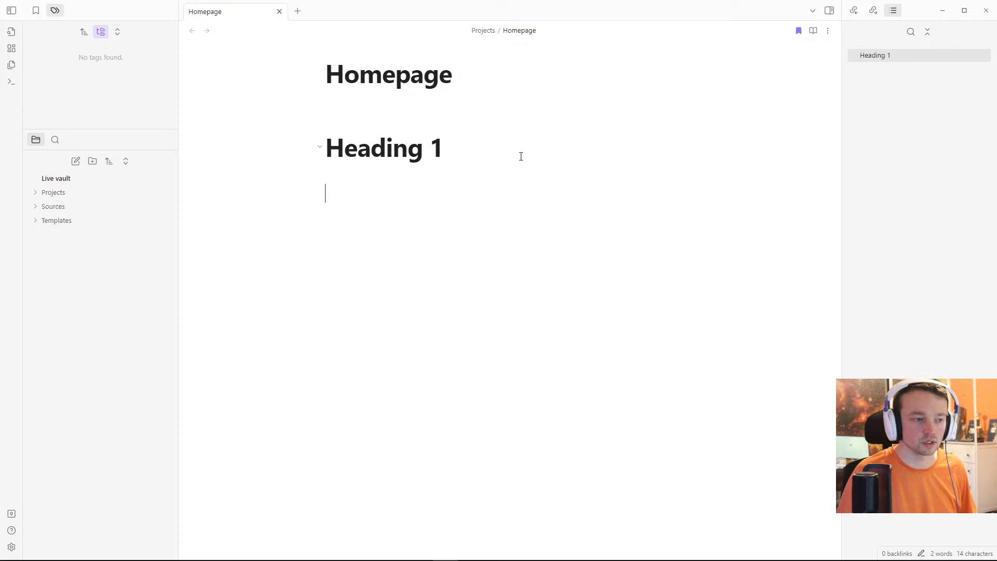
Step: Add a second level-one heading "Heading 2" below Heading 1 by duplicating the first heading's text
key("Up")
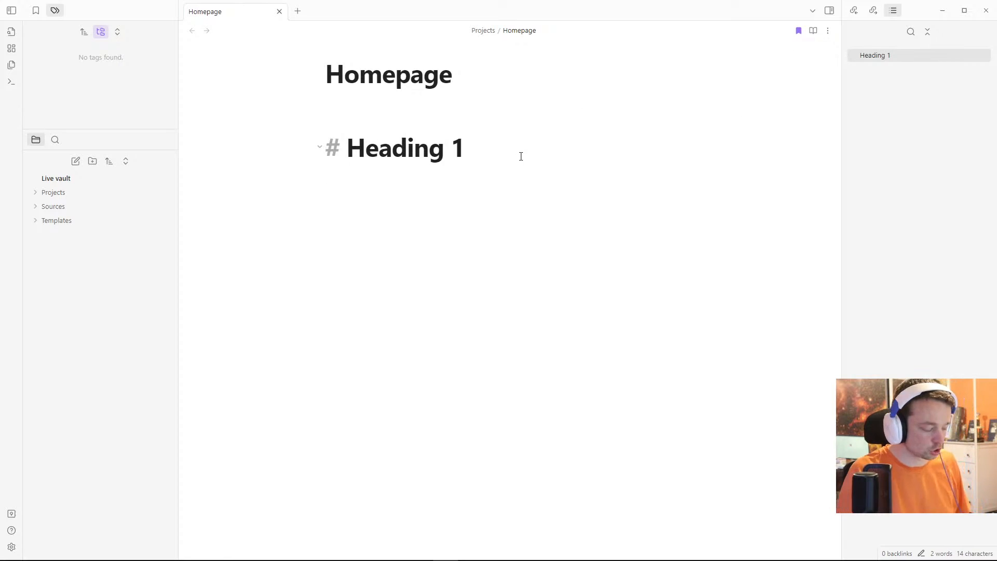
key("Down")
key("Return")
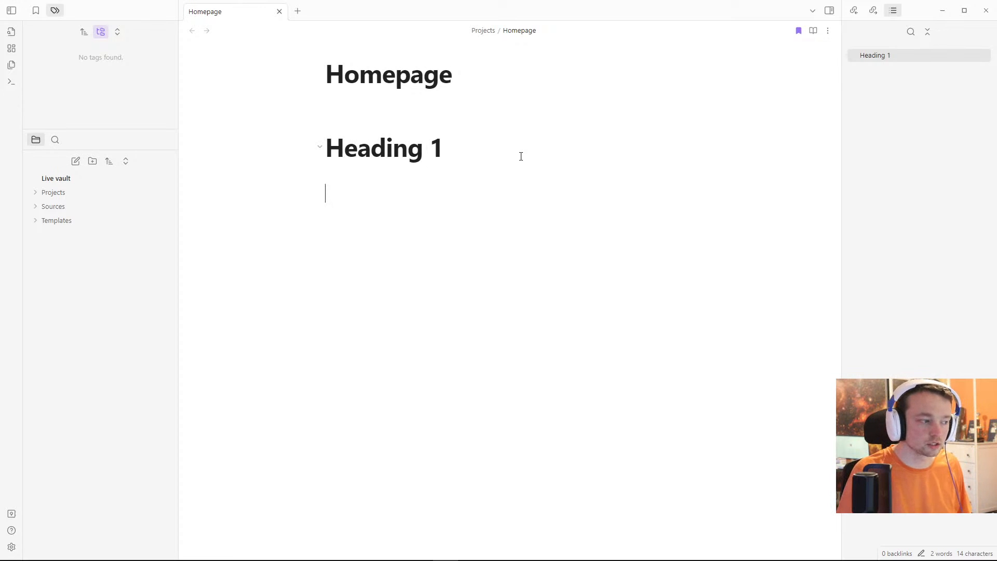
type("# Heading 1")
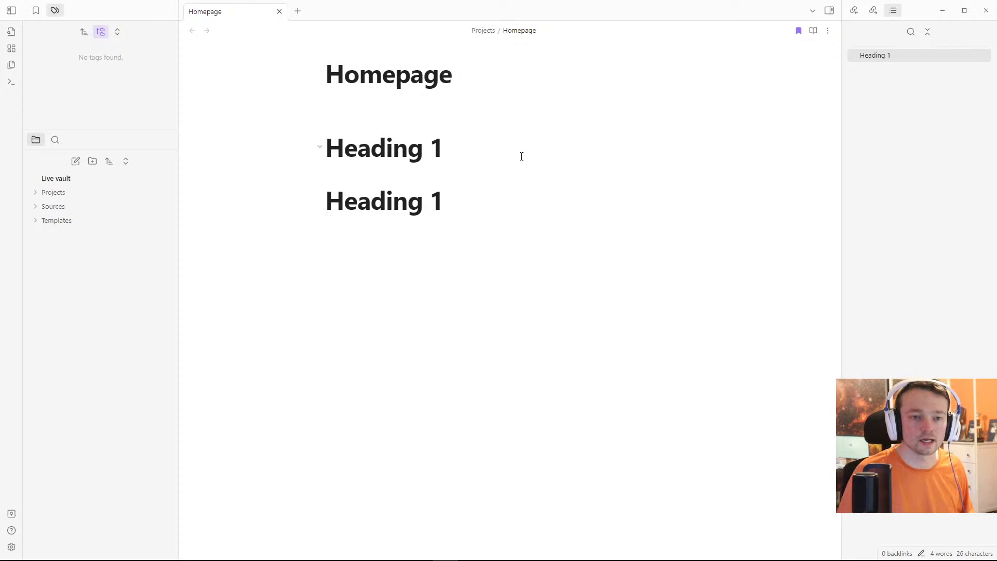
left_click(501, 196)
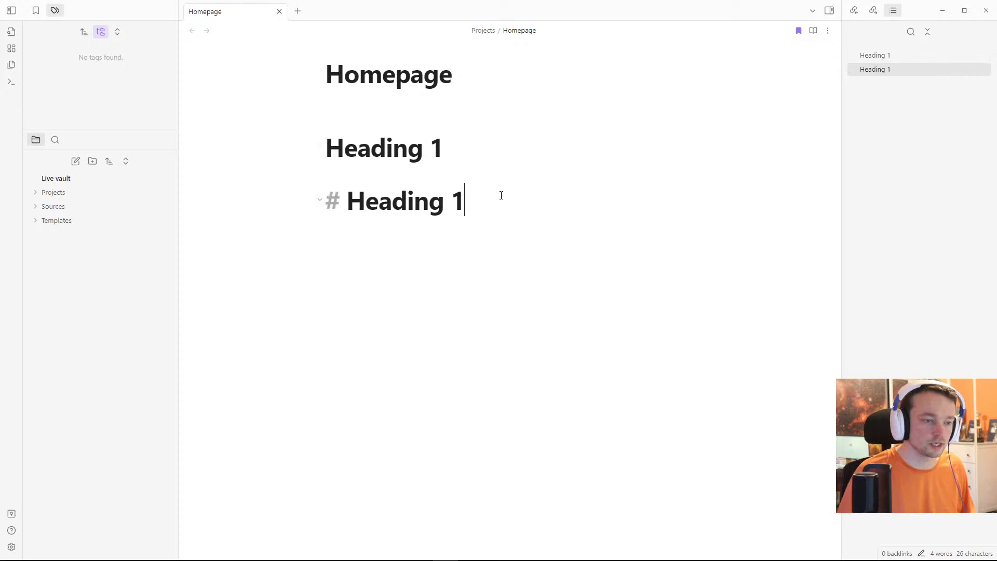
key("BackSpace")
type("2")
key("Return")
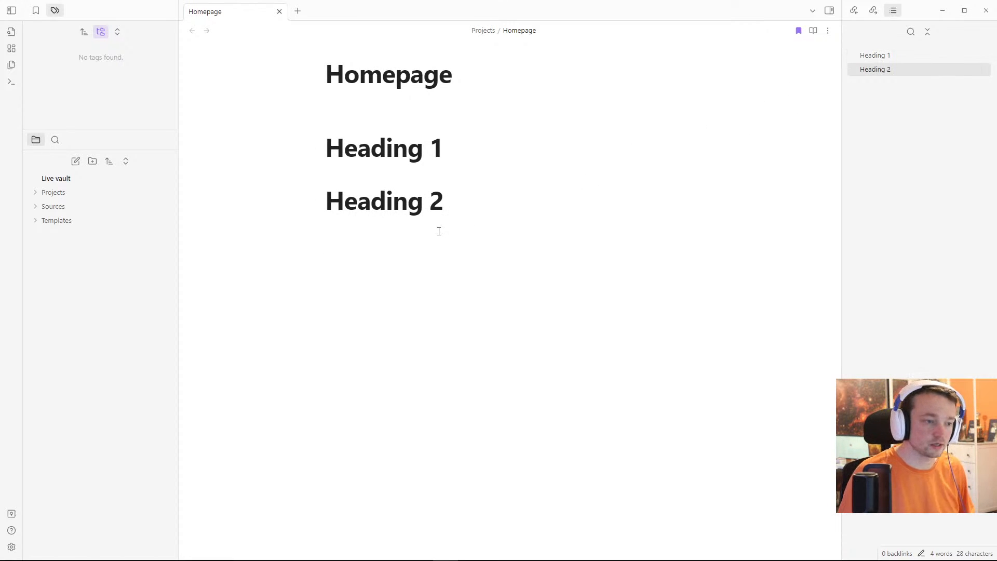
Step: Write "words underneeth" below Heading 2 and "Words here" below Heading 1, leaving blank lines between the two sections
type("words underneeth")
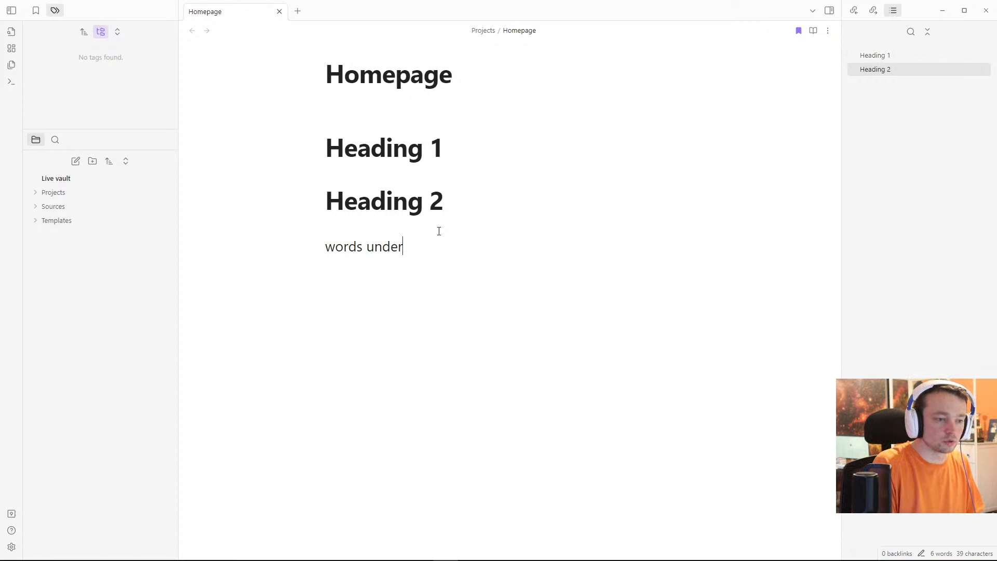
key("Up")
key("Up")
key("Return")
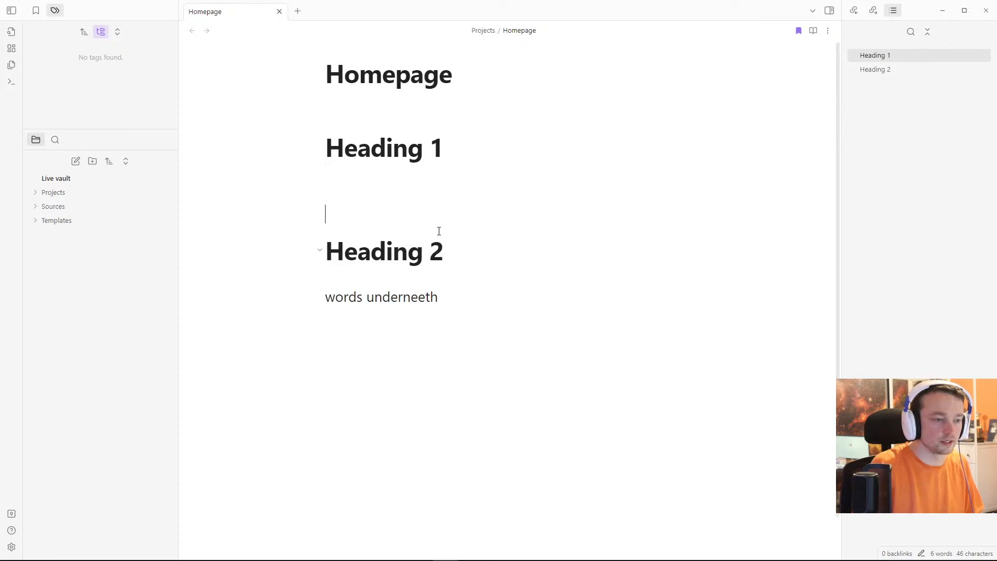
key("Return")
key("Up")
type("Words here")
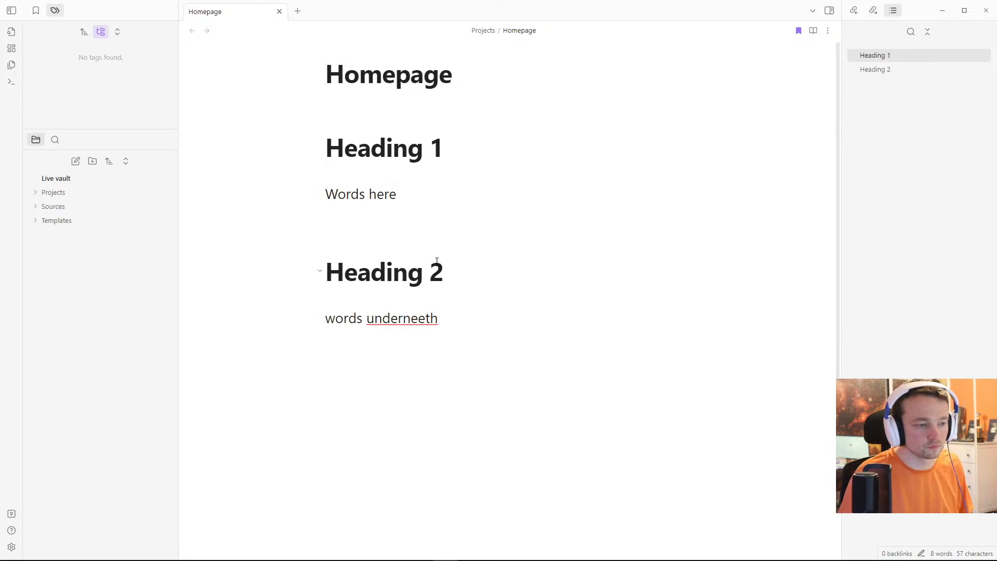
Step: Correct the misspelled word below Heading 2 to the suggested spelling "underneath"
left_click(426, 231)
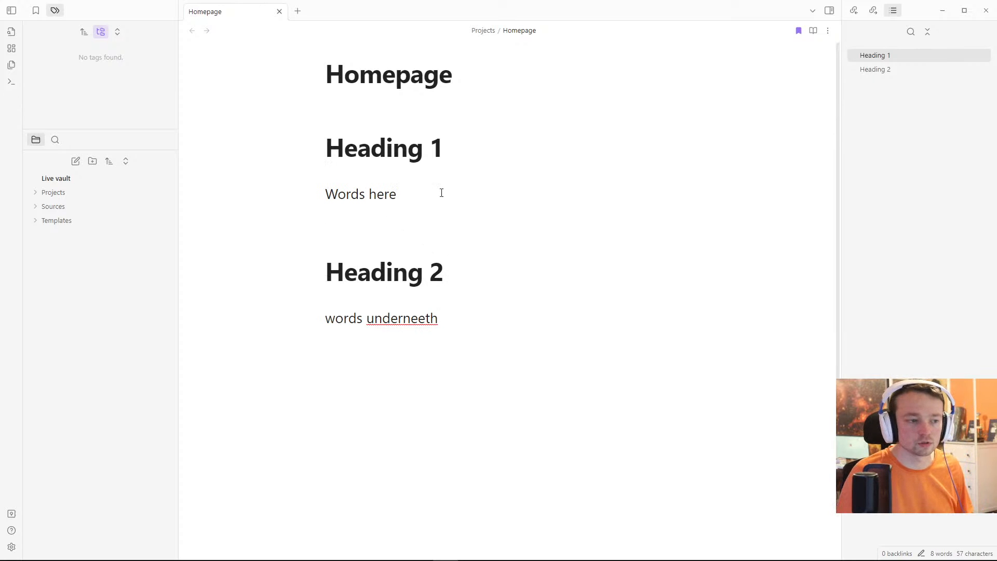
left_click(456, 147)
left_click(438, 318)
right_click(412, 317)
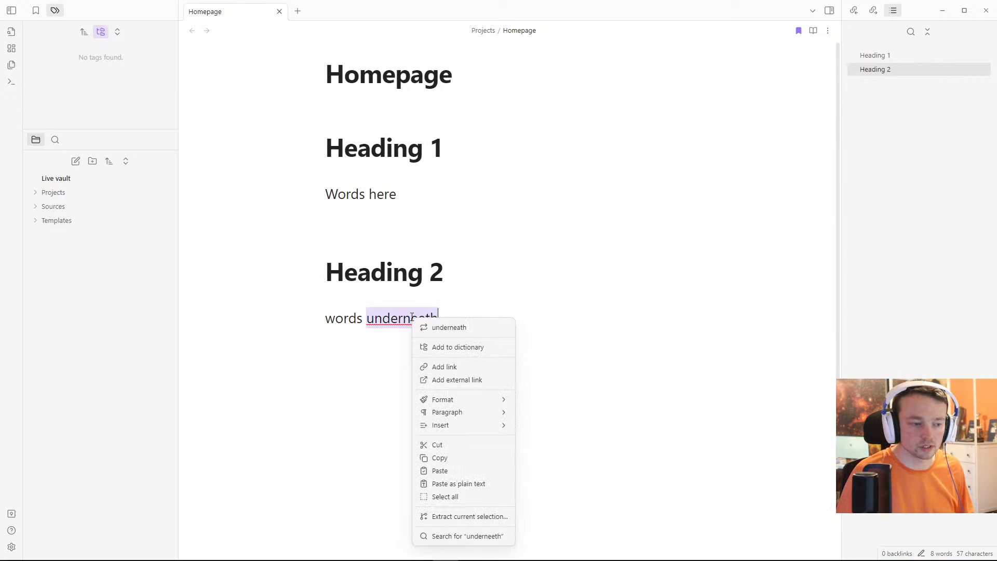
left_click(451, 327)
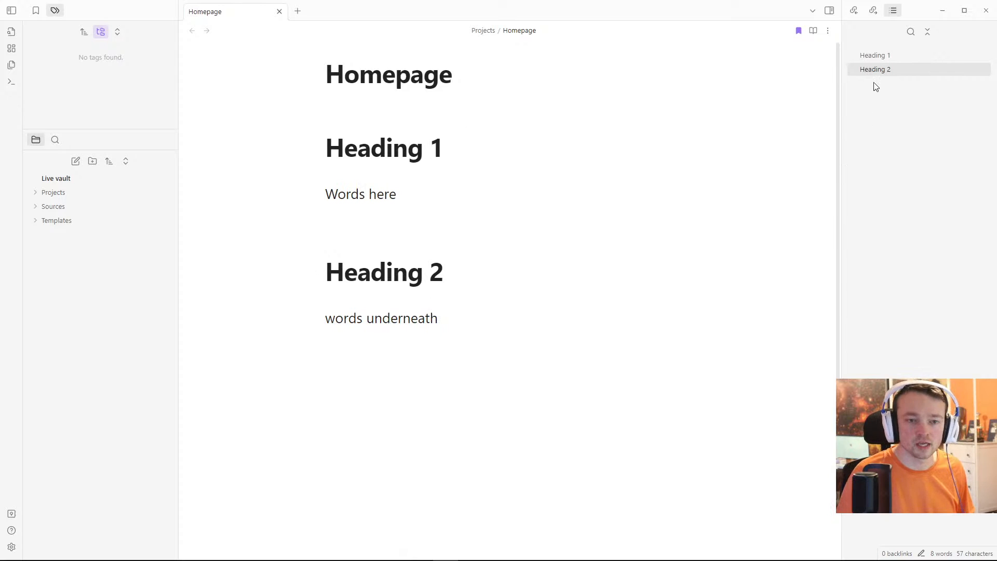
Step: Move the Heading 2 section above Heading 1 using the outline, and check both sections in the note
left_click_drag(874, 73, 896, 50)
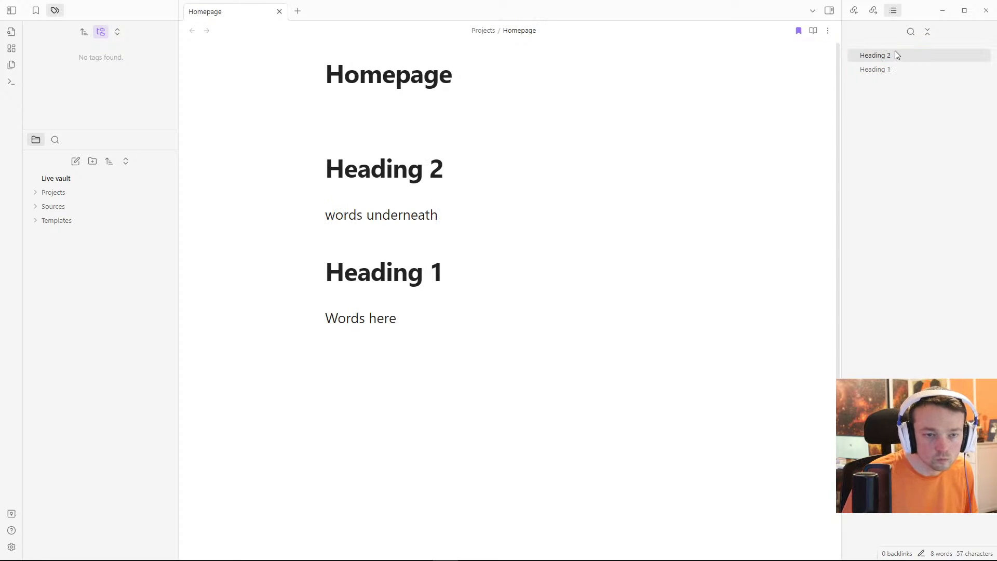
left_click(433, 220)
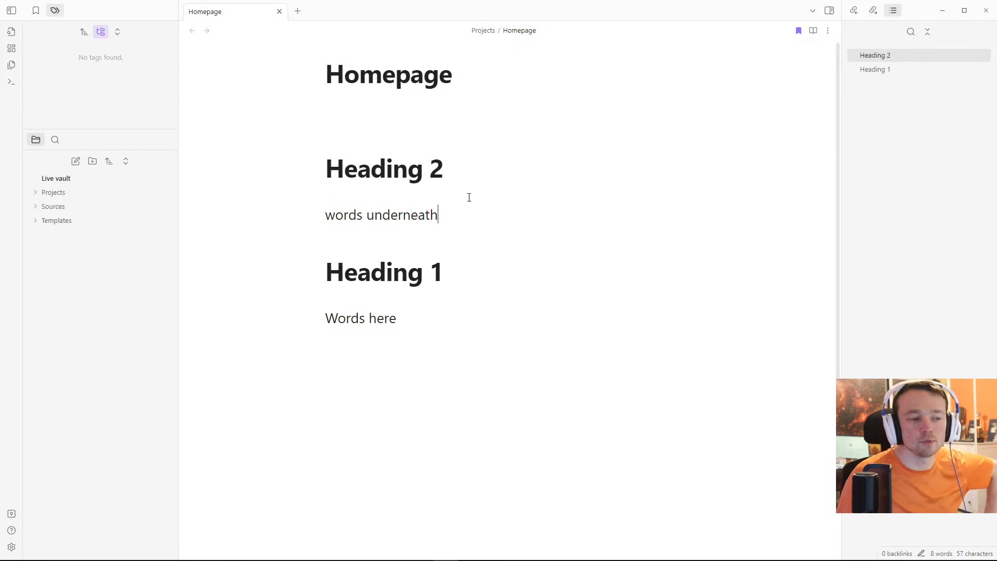
key("Up")
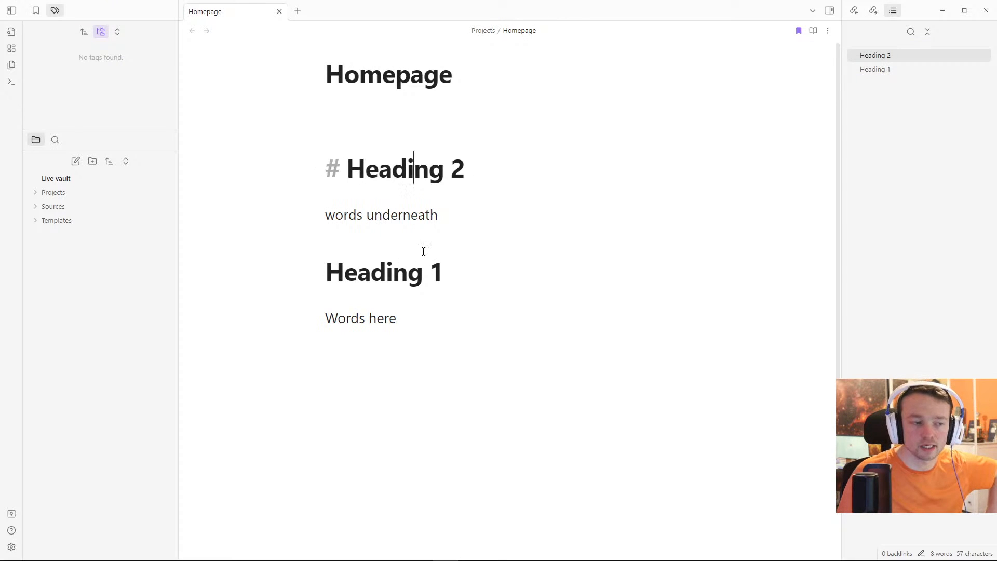
left_click(429, 275)
left_click(408, 318)
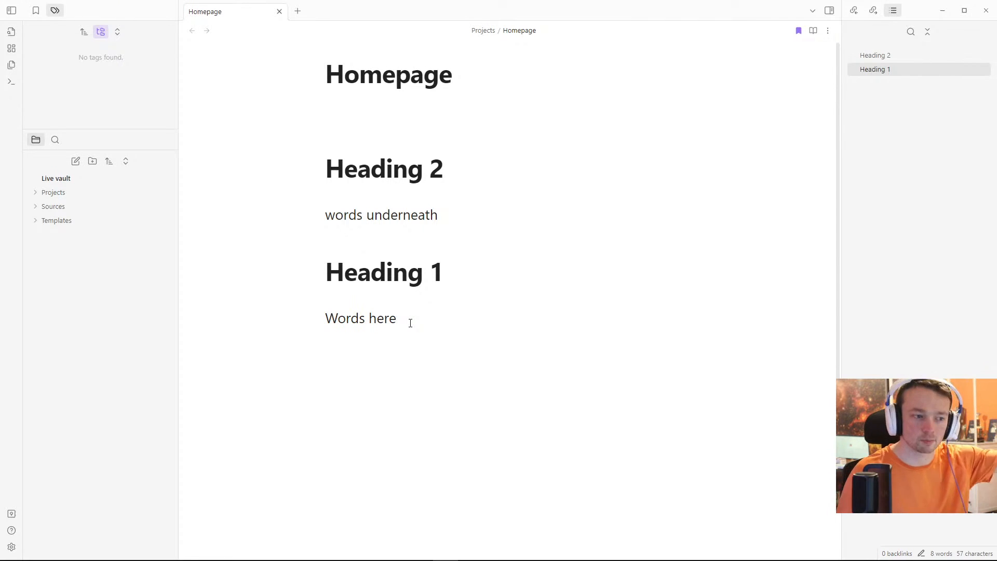
left_click(411, 245)
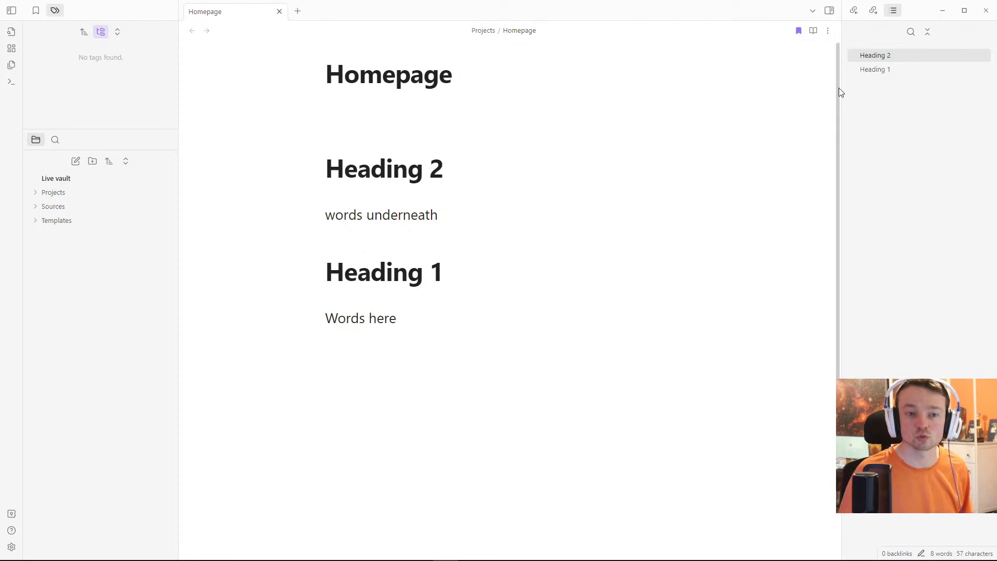
Step: Review which core plugins are enabled in the vault settings, looking through the list as far as Tags view
left_click(12, 547)
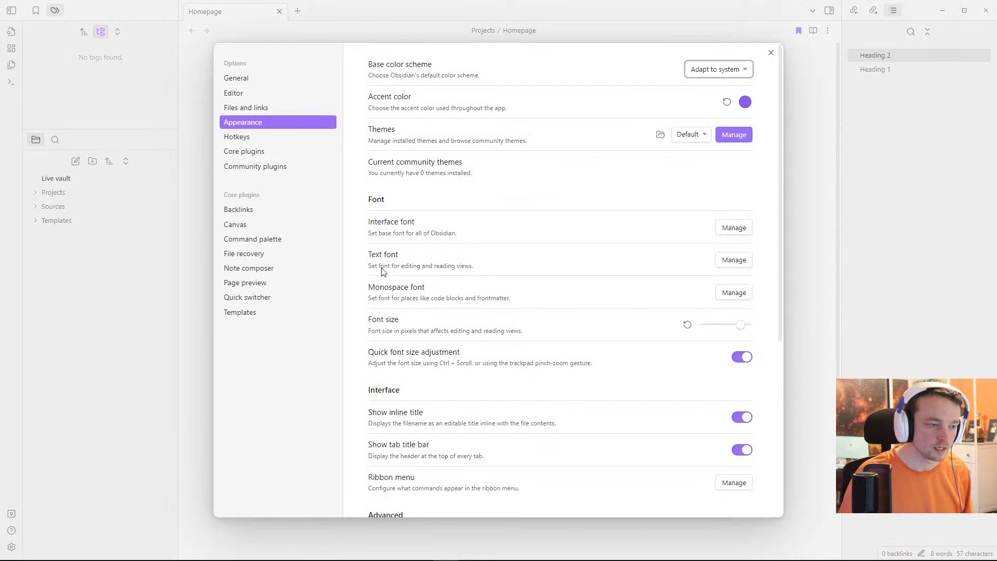
left_click(241, 154)
scroll(565, 296, "down", 5)
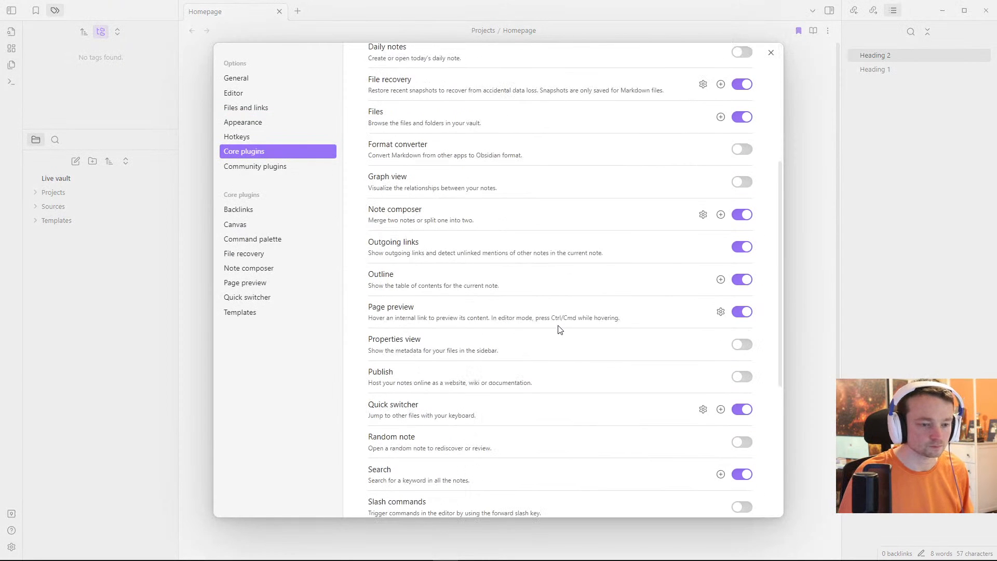
scroll(457, 290, "down", 2)
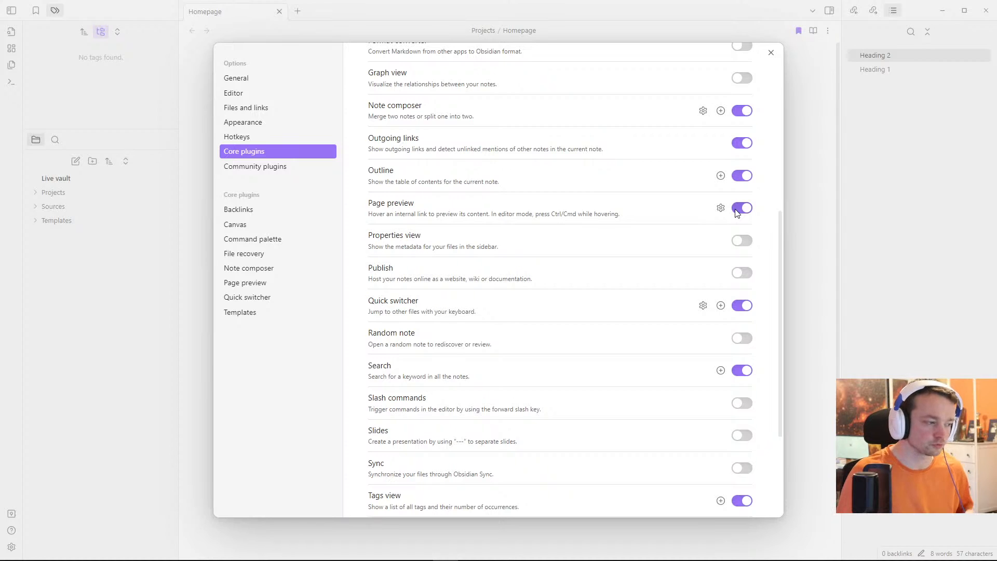
left_click(817, 202)
Step: Delete both heading sections from the Homepage note and show the bookmarks list
left_click_drag(417, 321, 327, 147)
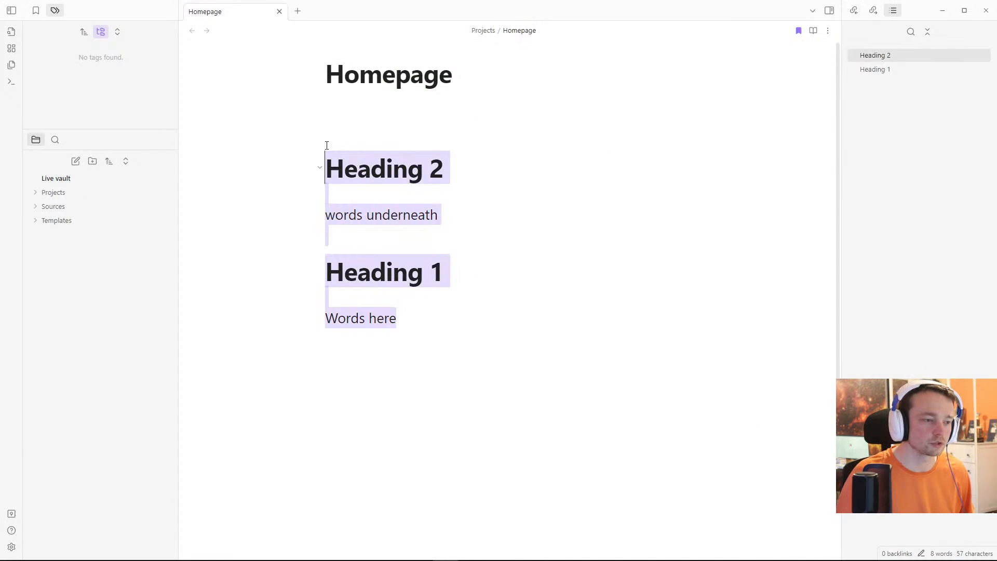
key("BackSpace")
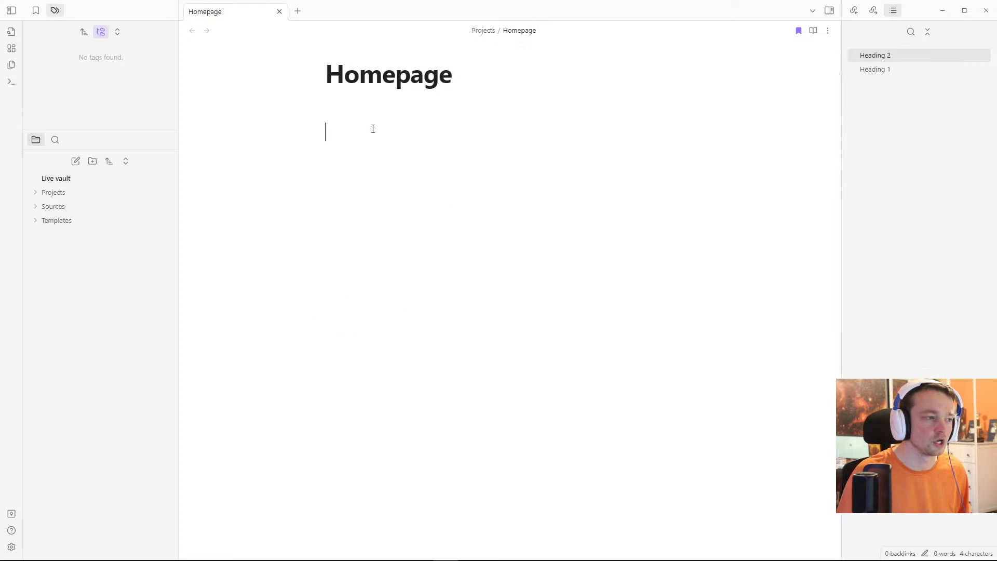
left_click(36, 10)
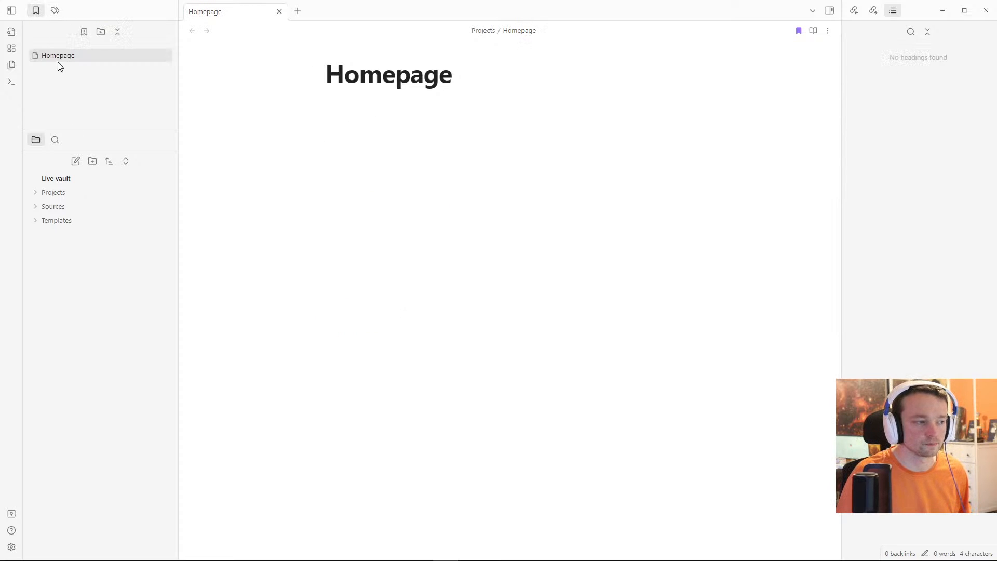
Step: Add an internal link to "Project 1" in the Homepage note and leave the cursor below it
left_click(356, 124)
type("[[Project 1")
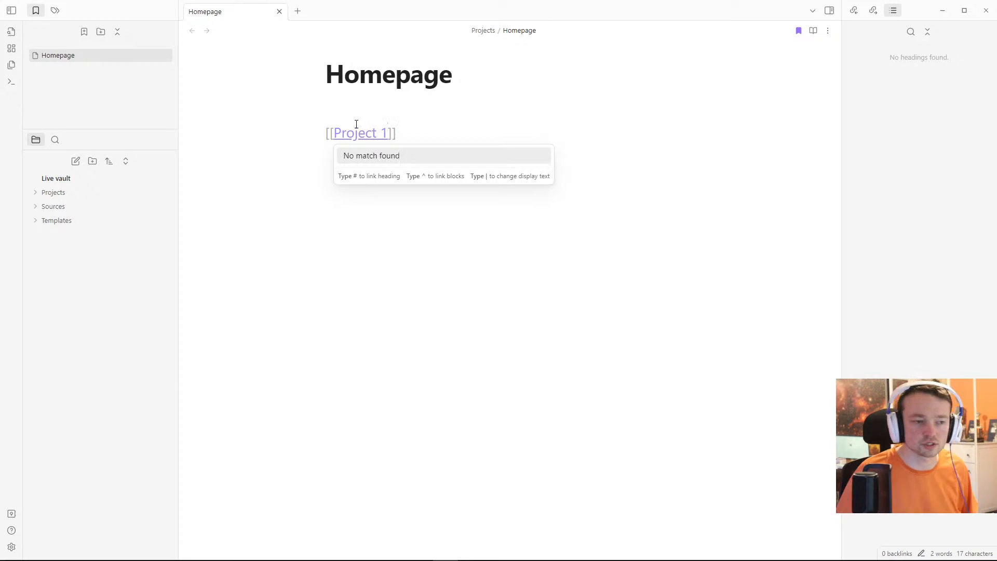
left_click(386, 164)
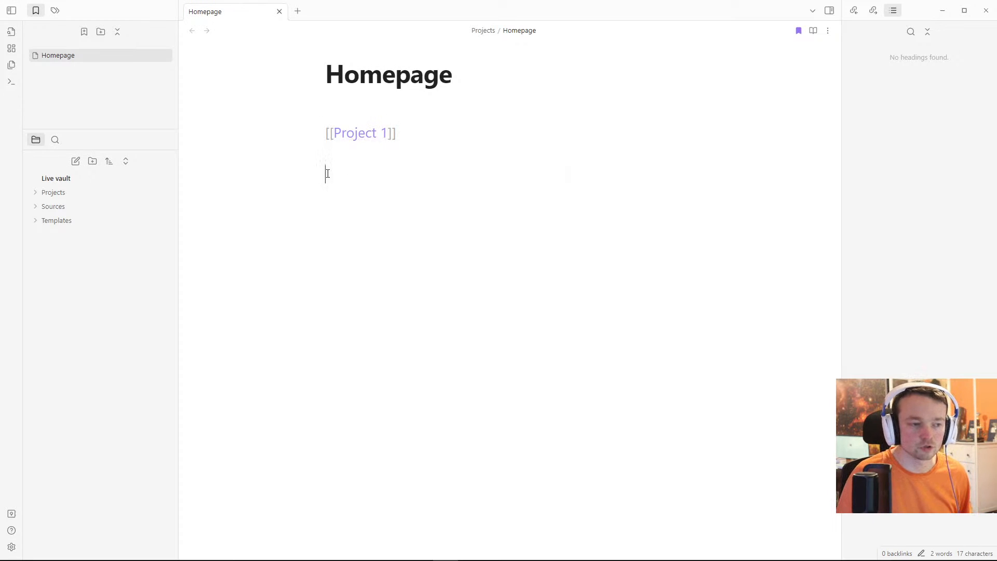
type("[[")
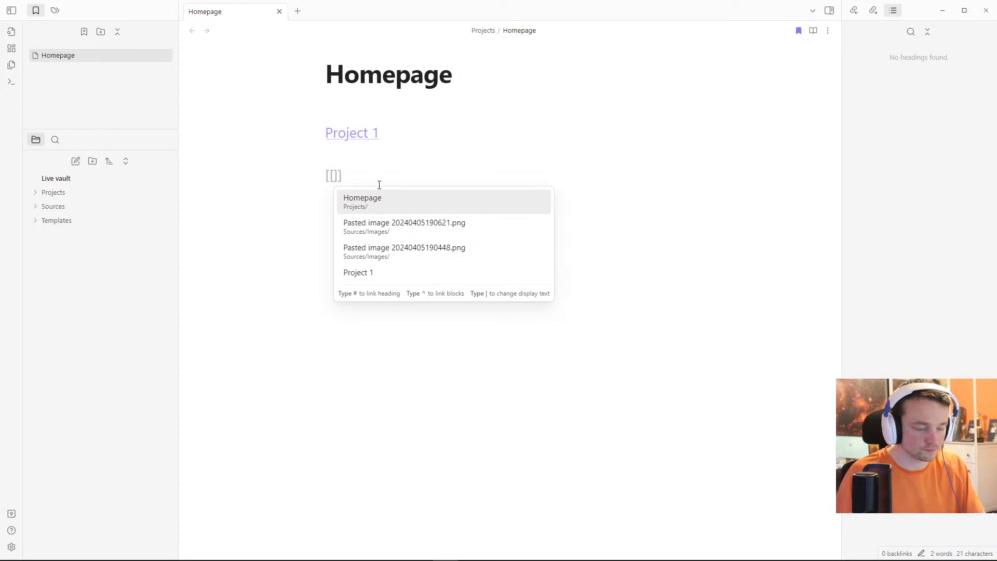
key("BackSpace")
key("BackSpace")
key("BackSpace")
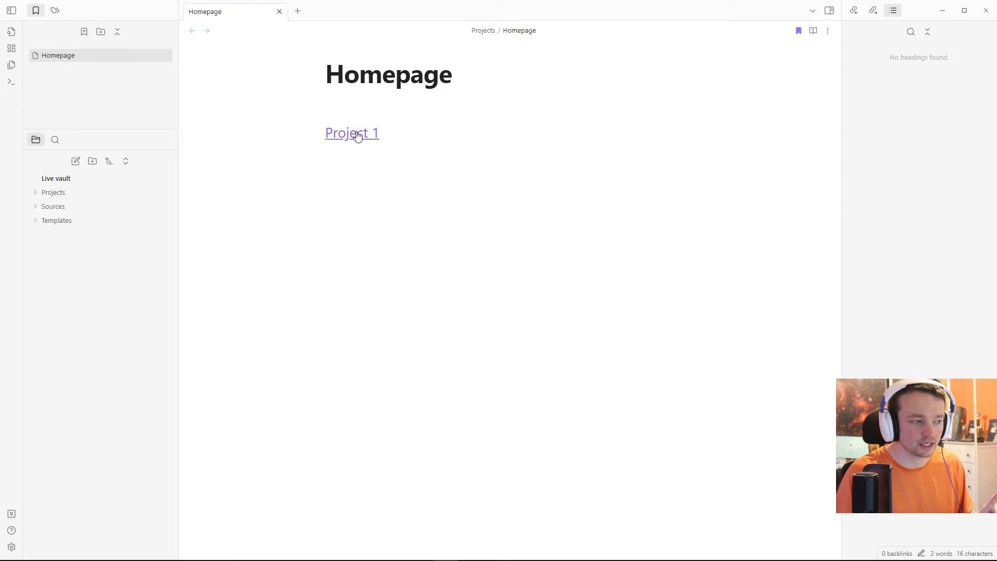
Step: Create a note titled "Project 2" inside the Projects folder
right_click(51, 197)
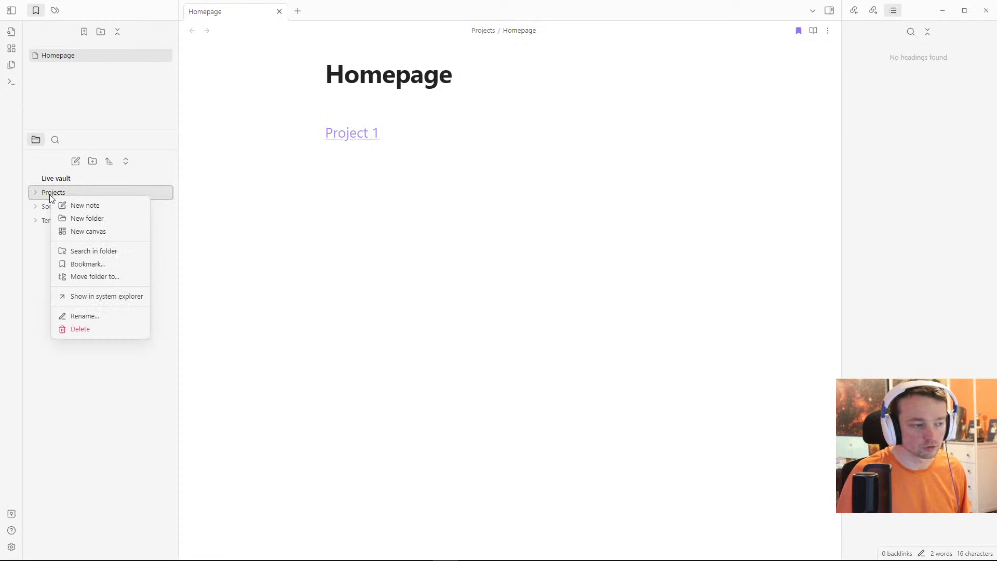
left_click(87, 206)
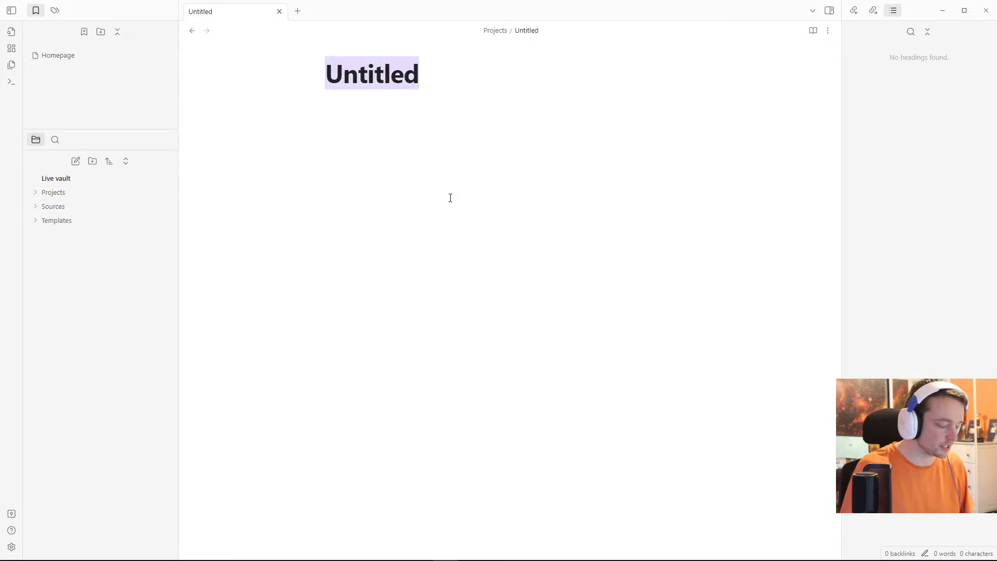
type("Project 2")
key("Return")
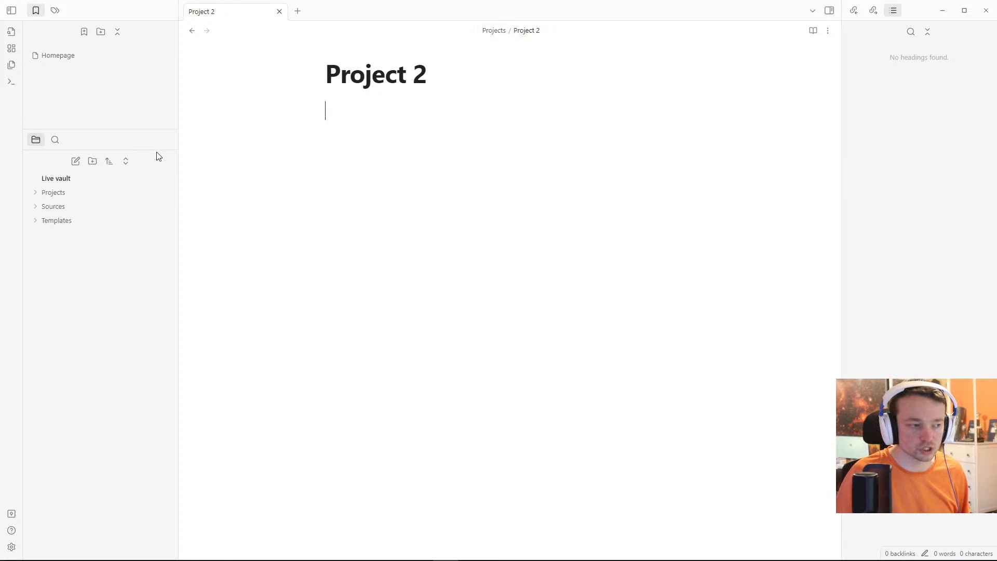
Step: Check the contents of the Projects folder and return to the bookmarked Homepage note
left_click(46, 193)
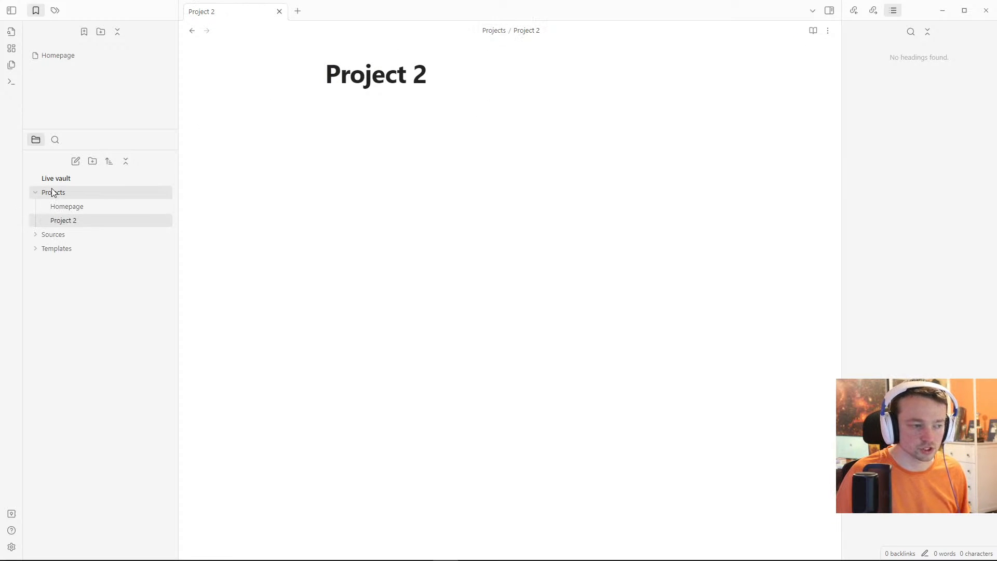
left_click(52, 193)
left_click(64, 58)
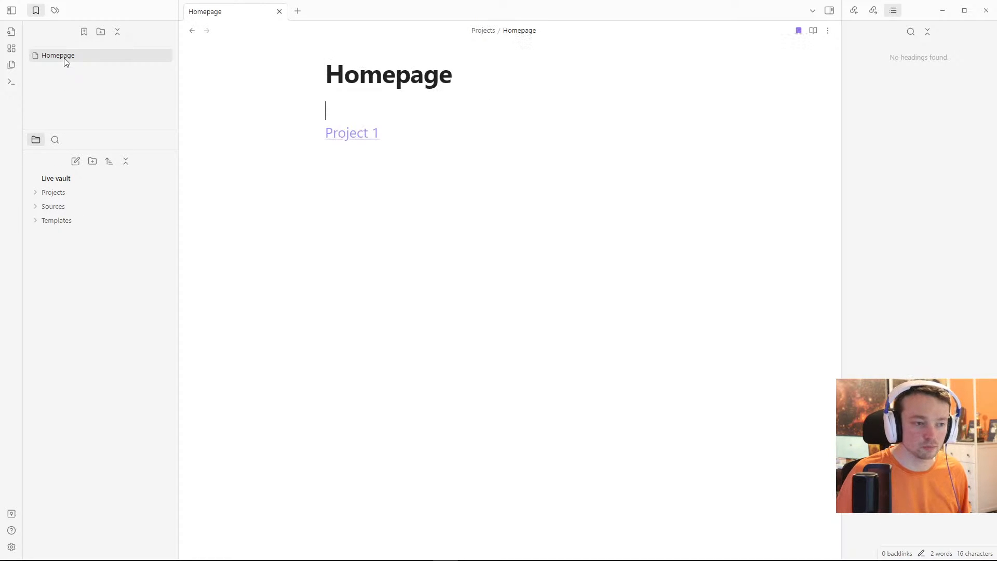
Step: Expand the Projects, Sources, Images and Templates folders in the file list
left_click(96, 192)
left_click(65, 238)
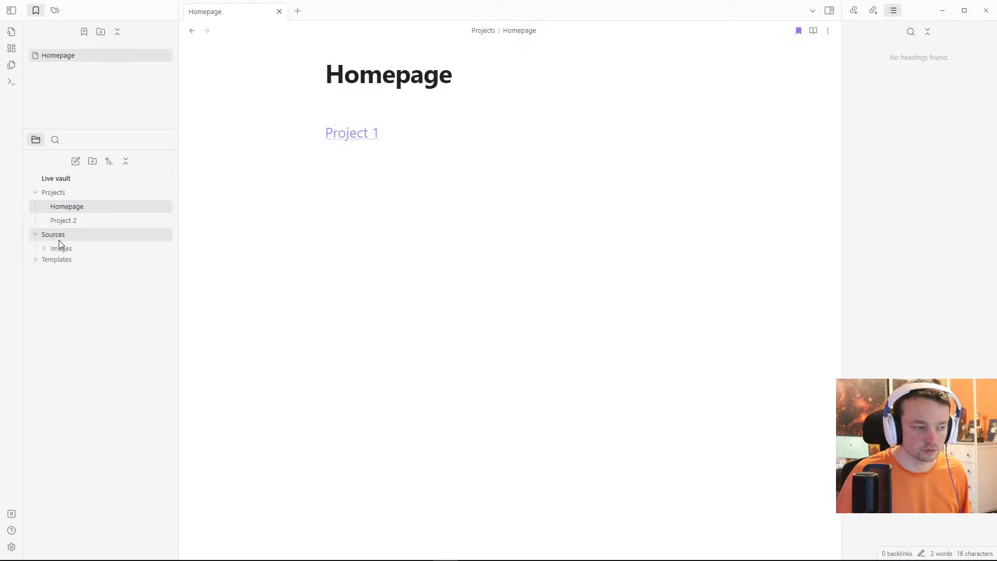
left_click(61, 263)
left_click(60, 249)
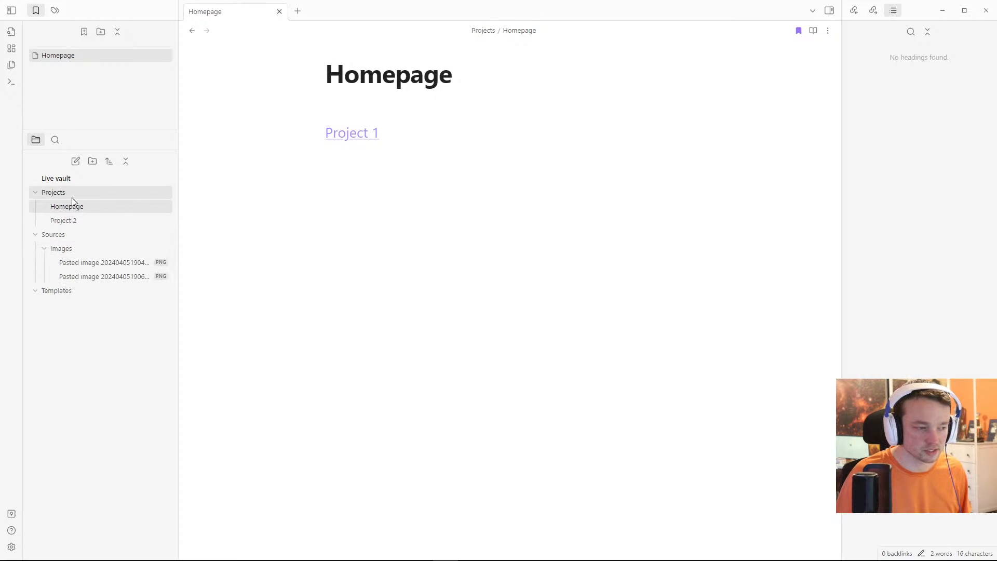
Step: Create the Project 1 note by following its Homepage link, and move it into the Projects folder
left_click(356, 136)
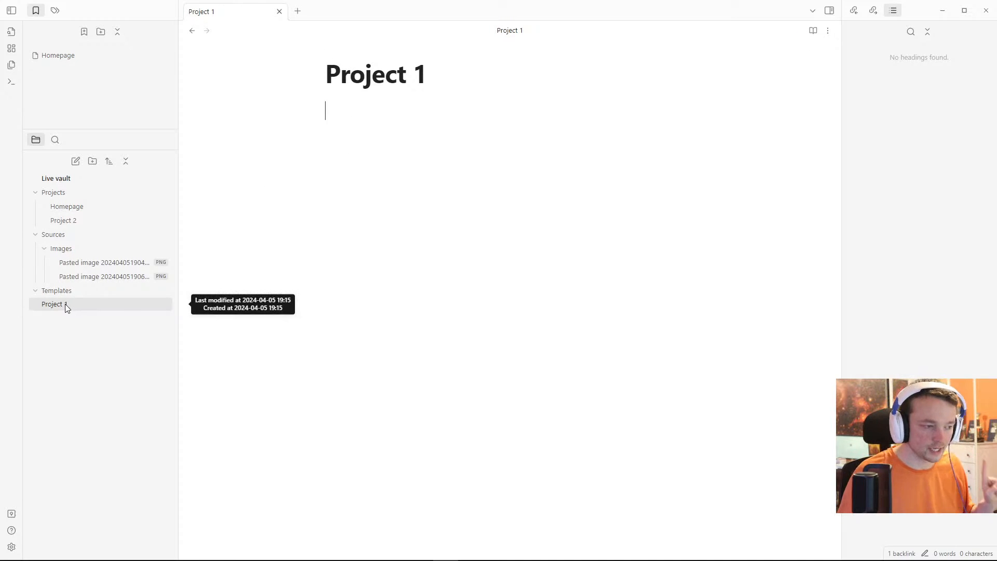
left_click_drag(65, 304, 135, 205)
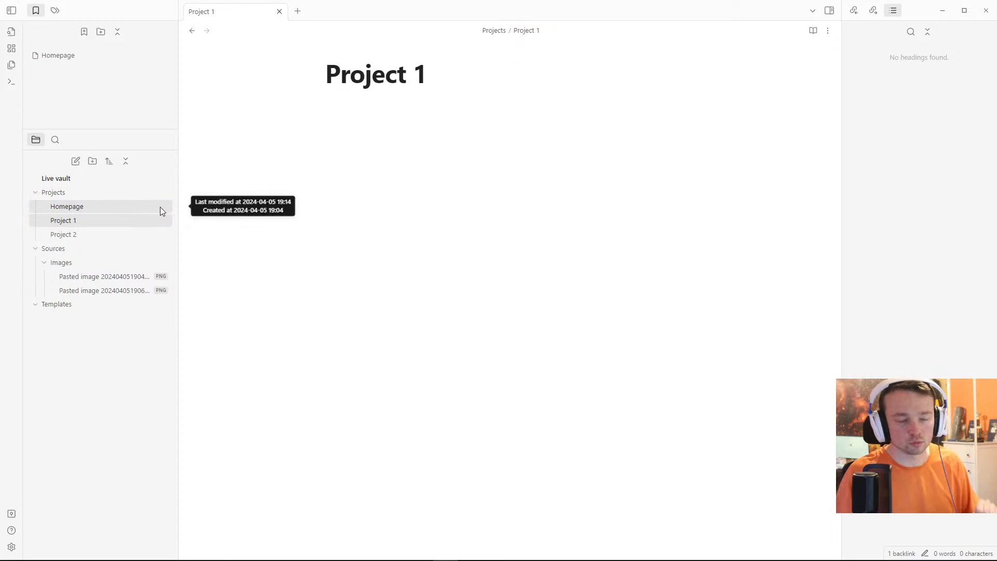
Step: Reopen the Homepage note and inspect its Project 1 link, outgoing links and backlinks
left_click(87, 209)
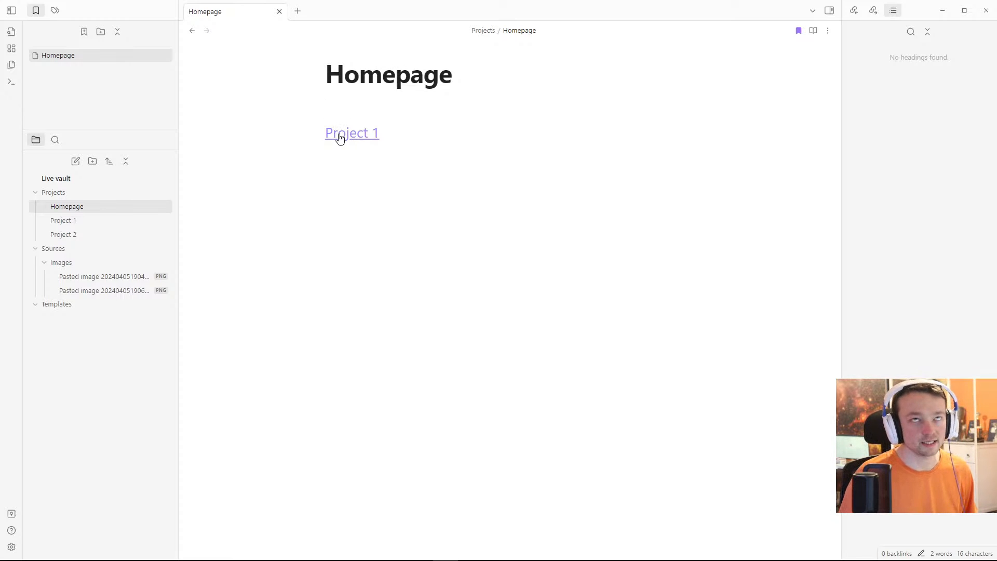
left_click(394, 134)
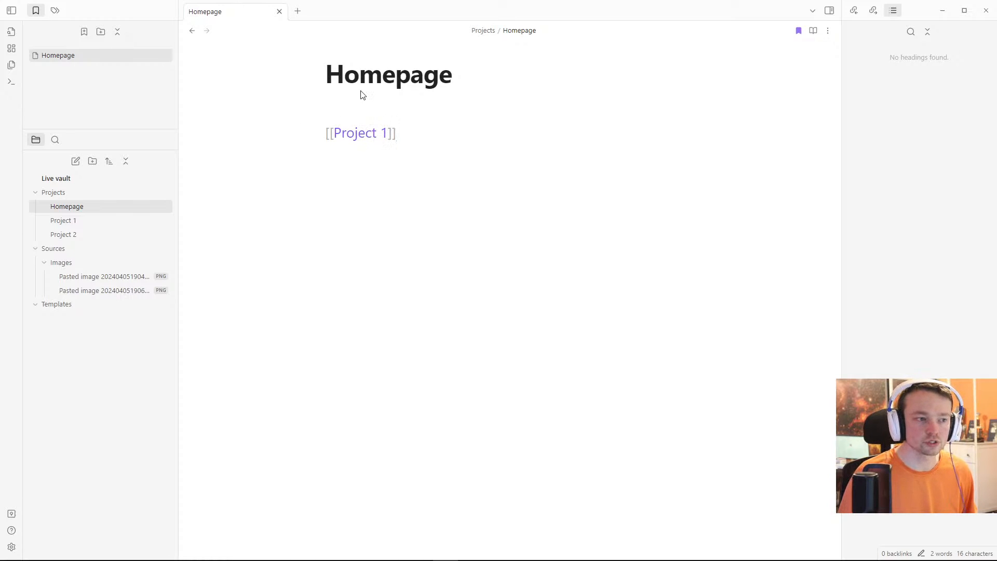
left_click(405, 110)
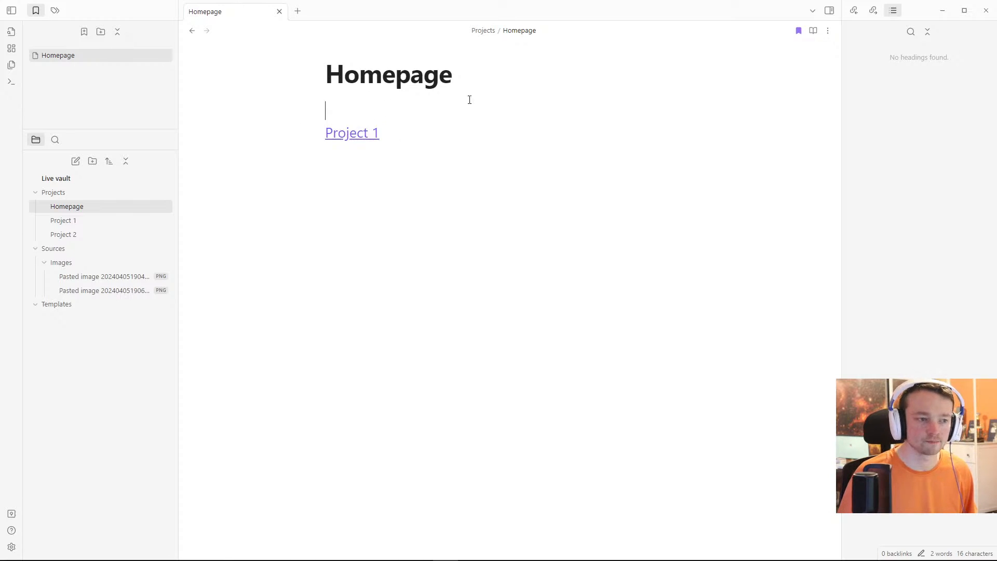
left_click(874, 10)
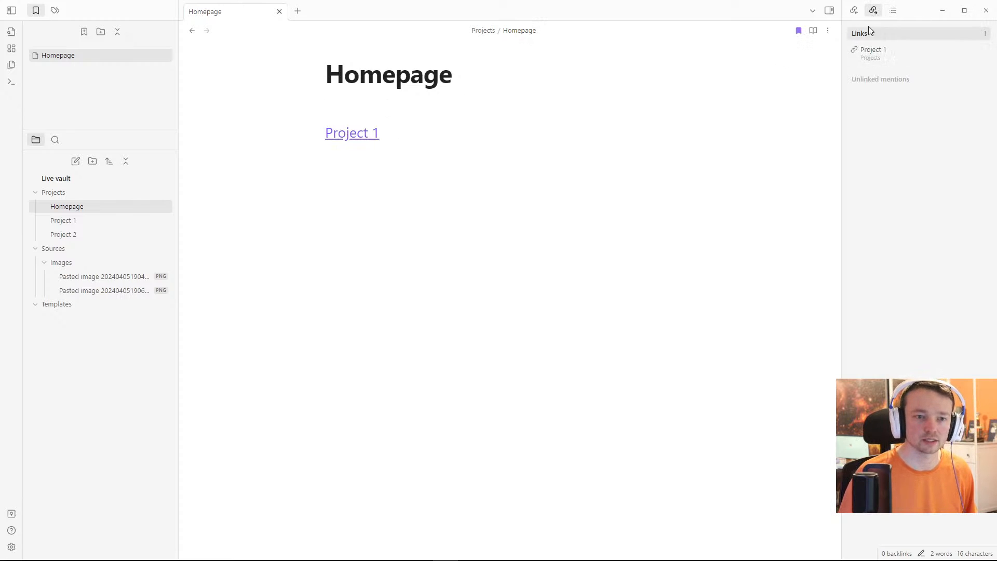
left_click(854, 10)
left_click(398, 110)
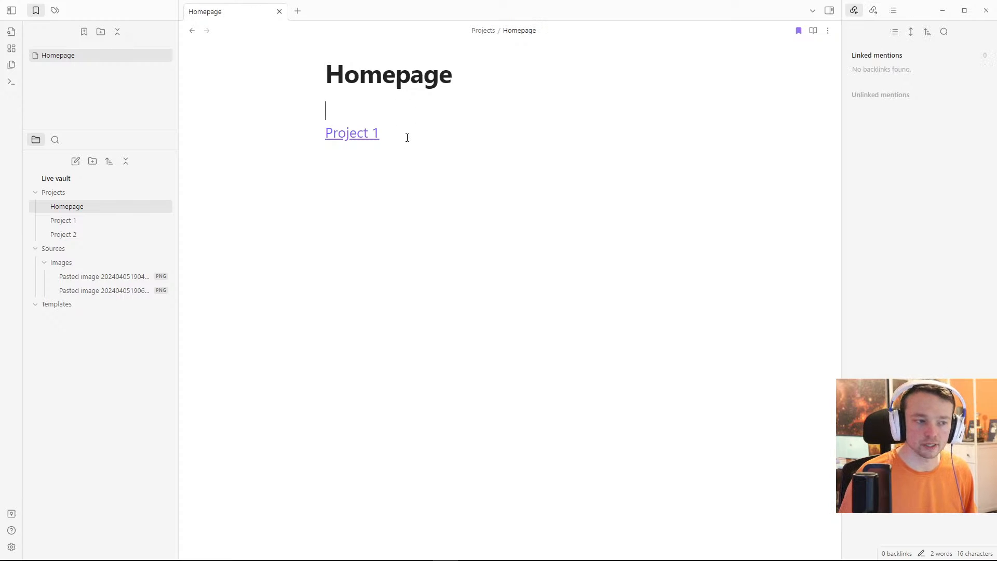
Step: Follow the link to Project 1 and compare that note's outgoing links with its backlinks
left_click(369, 142)
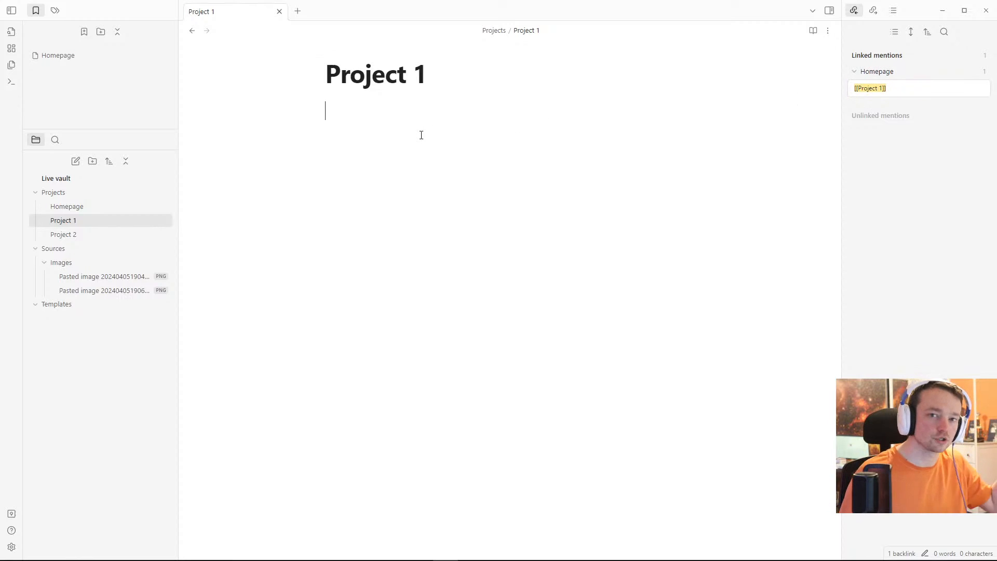
left_click(873, 10)
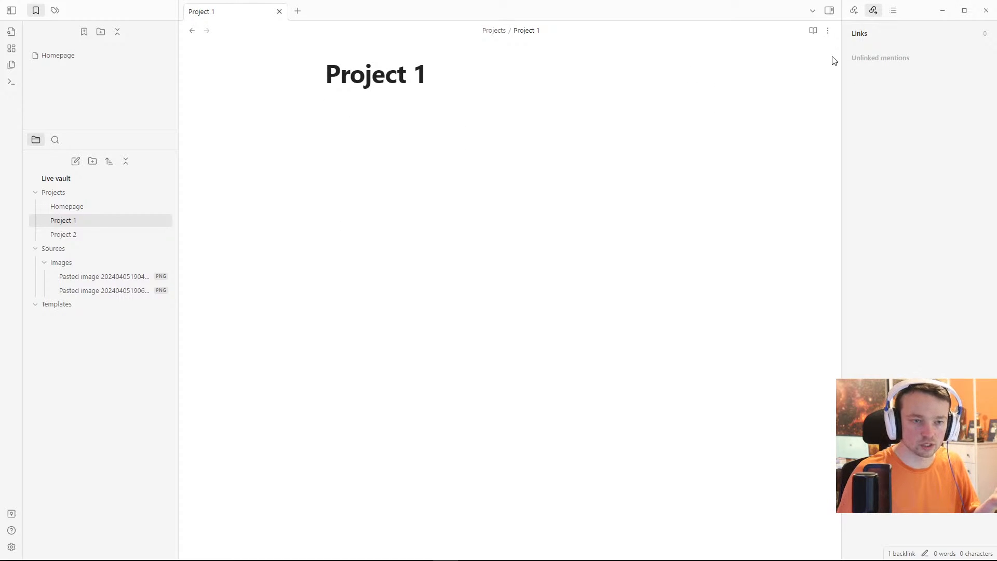
left_click(854, 10)
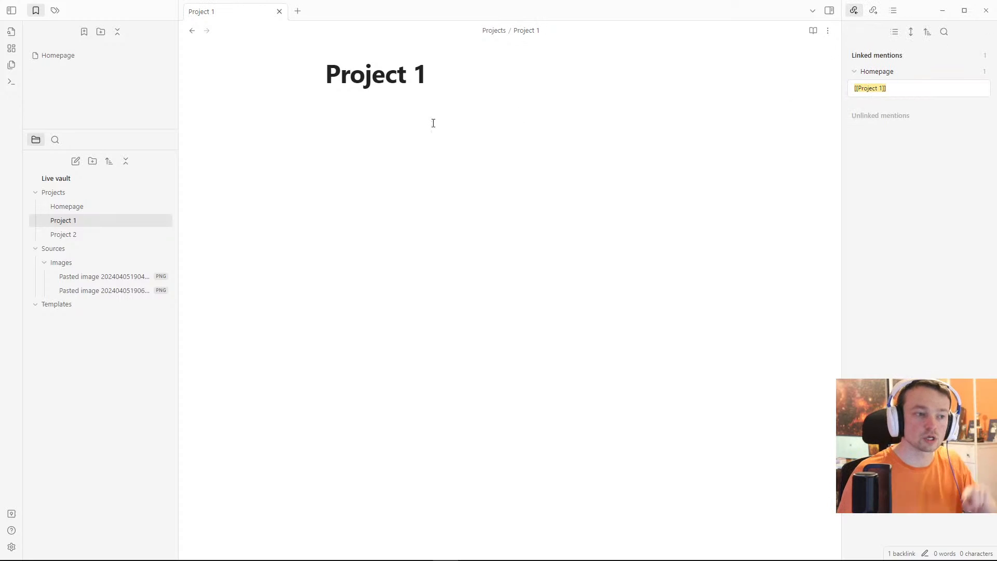
Step: Return to Homepage through the backlink, and open Project 1 from its link in a separate pane beside Homepage
left_click(896, 77)
left_click(405, 150)
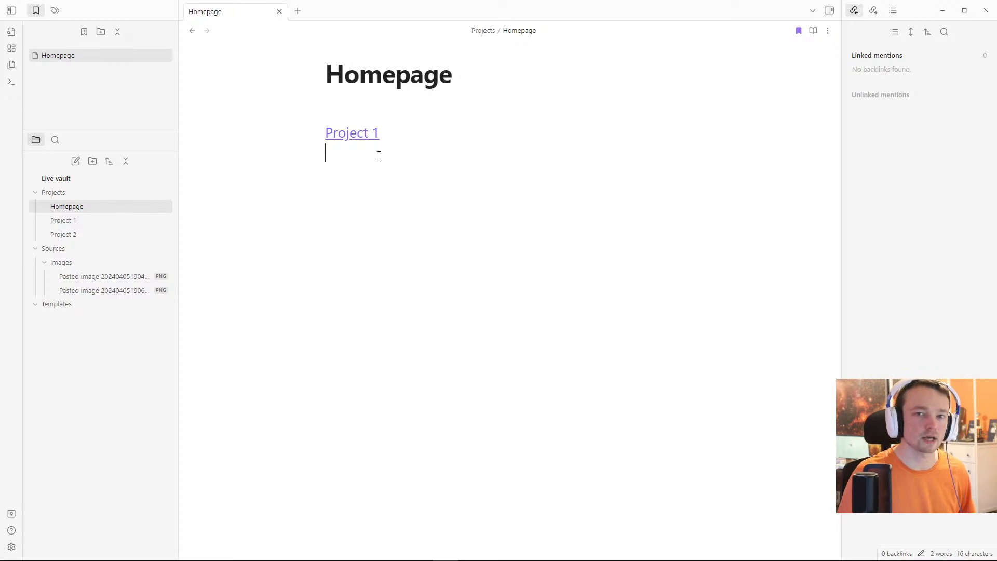
left_click(341, 137, "ctrl")
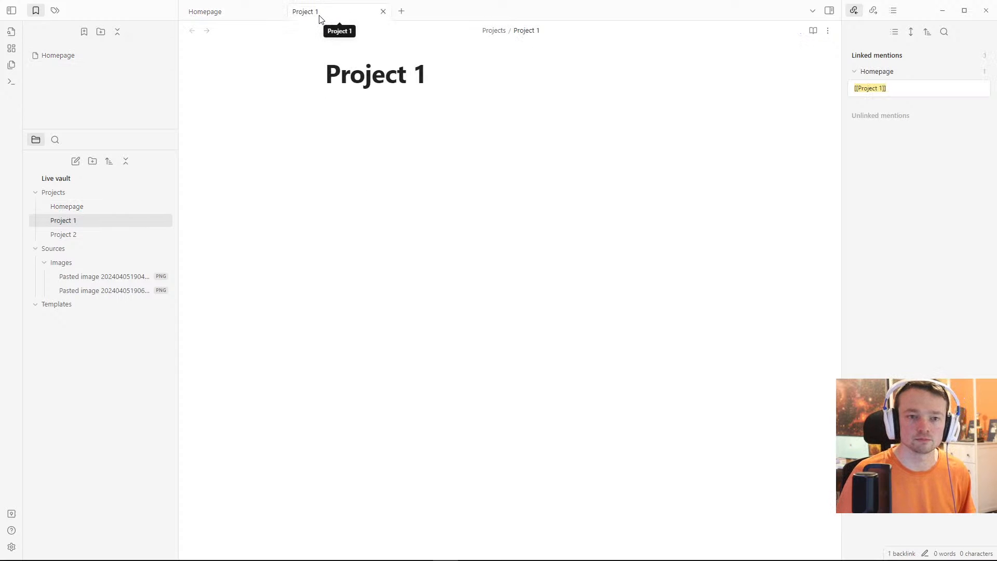
left_click_drag(320, 16, 716, 250)
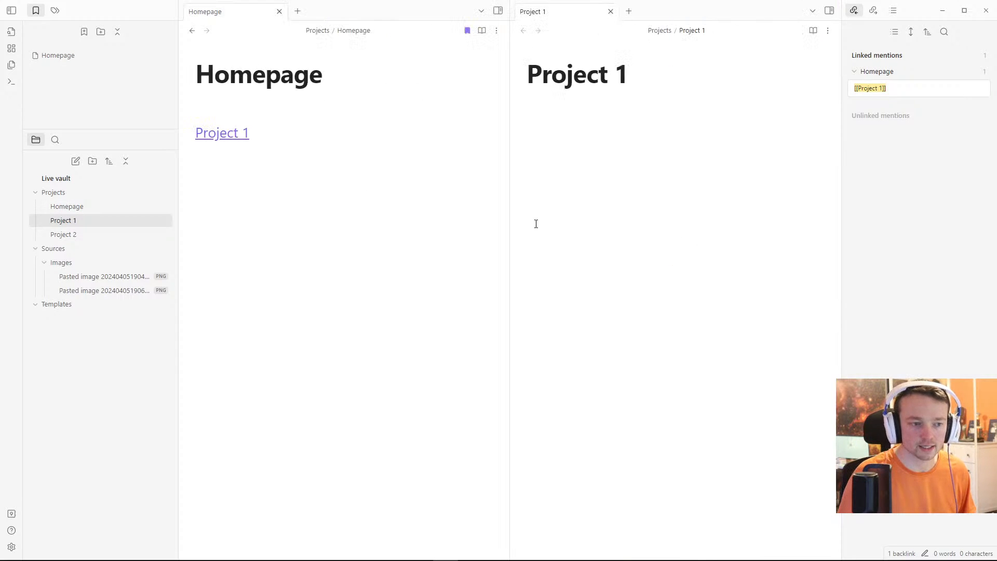
left_click(242, 176)
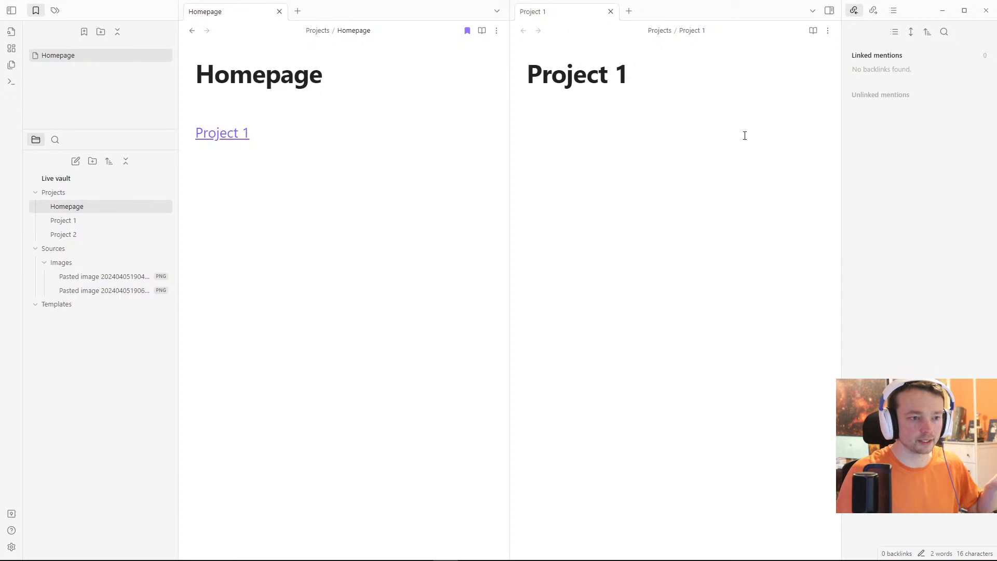
Step: Insert an internal link to Project 2 in the body of the Project 1 note
left_click(648, 135)
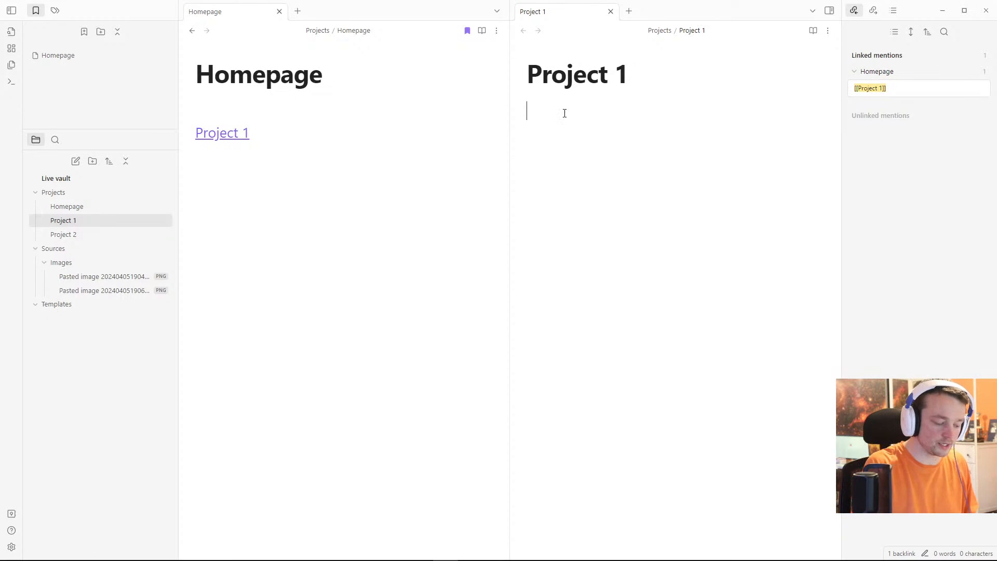
type("[[")
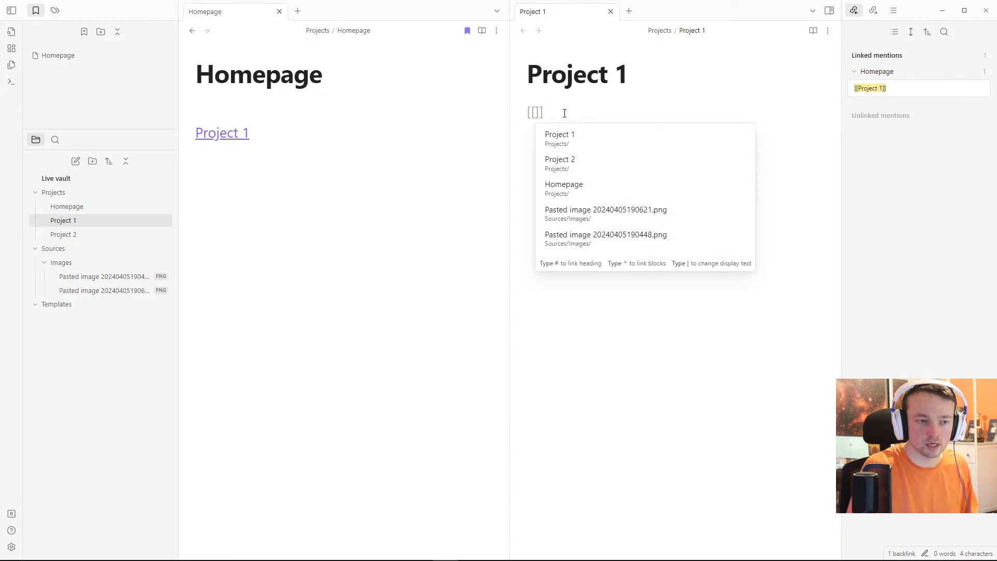
key("Down")
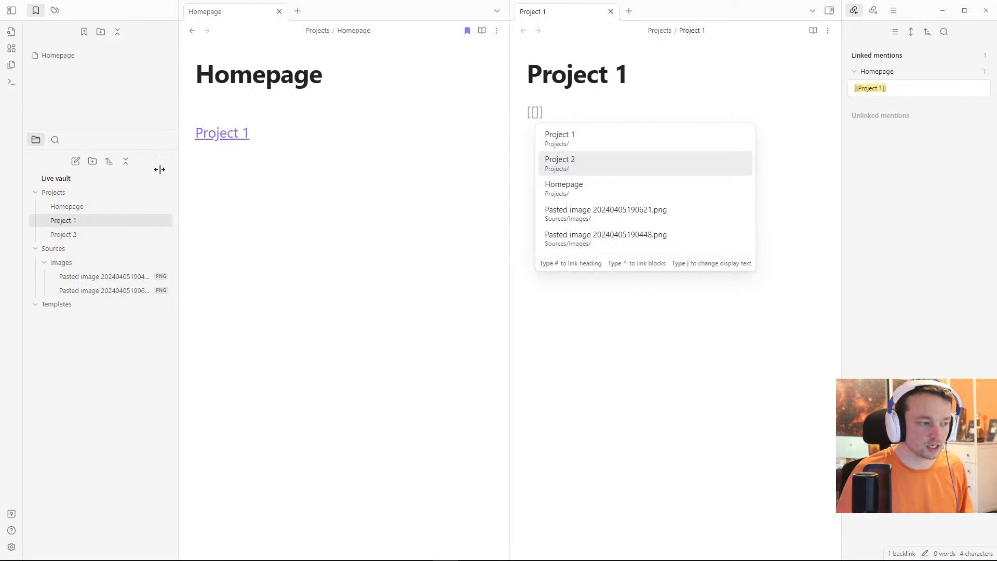
key("Return")
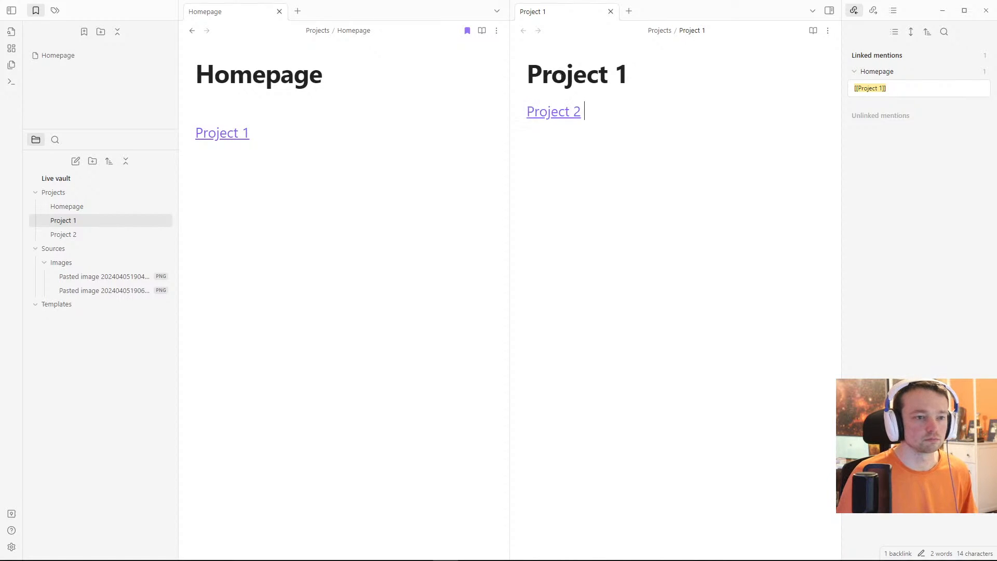
Step: Open Project 2 from its link in Project 1 as a third pane, and compare the backlinks of all three notes
left_click(554, 115, "ctrl")
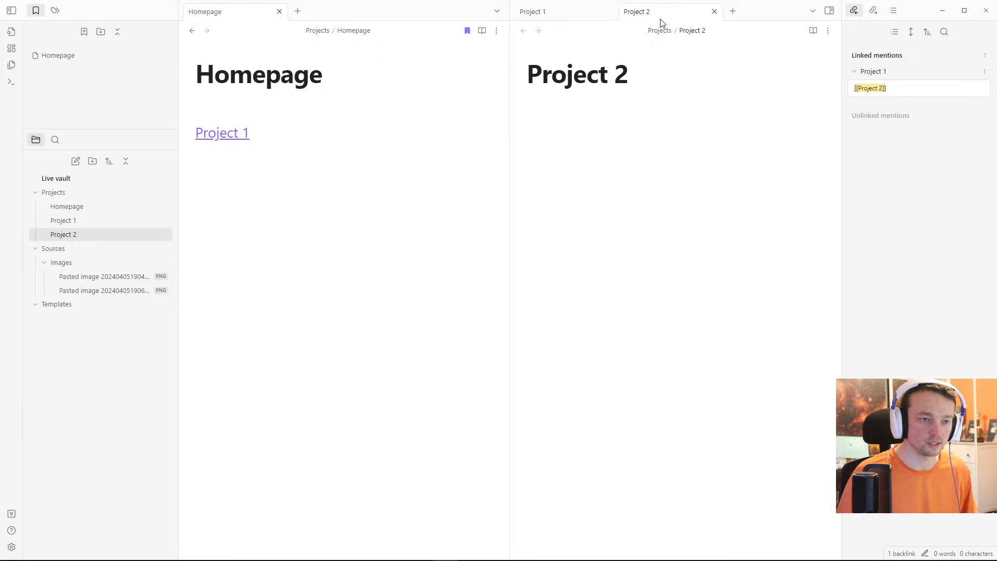
left_click_drag(660, 14, 774, 196)
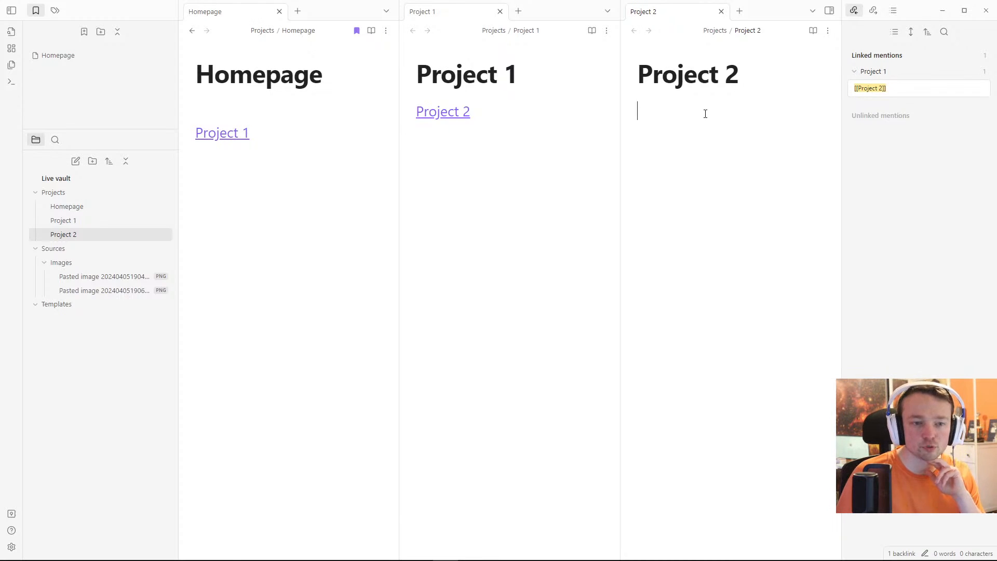
left_click(491, 113)
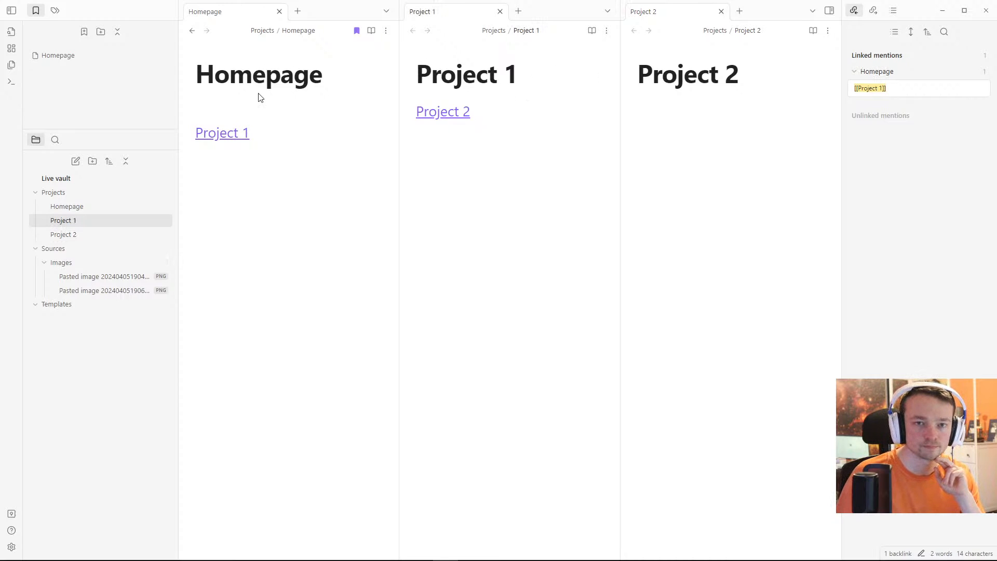
left_click(261, 134)
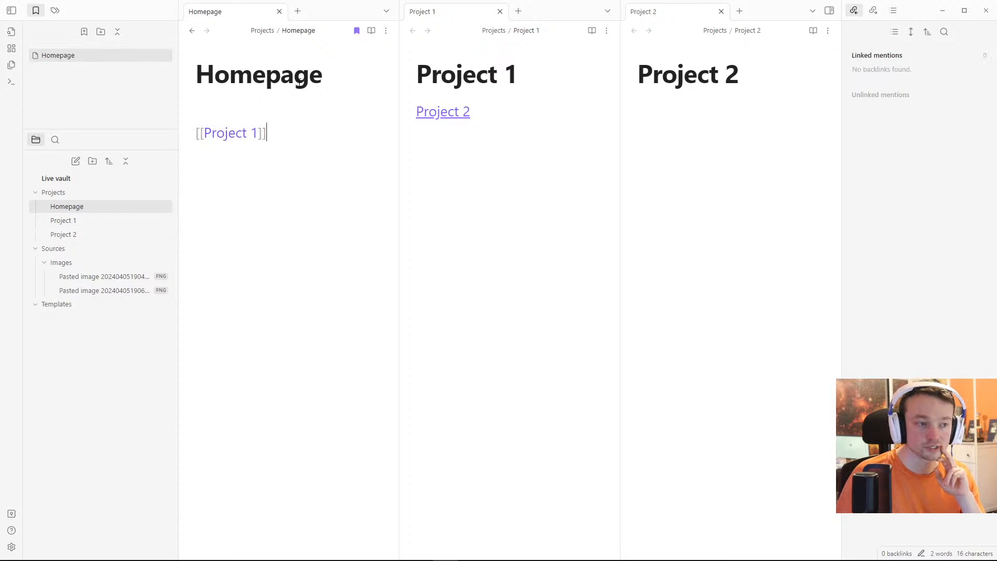
left_click(503, 115)
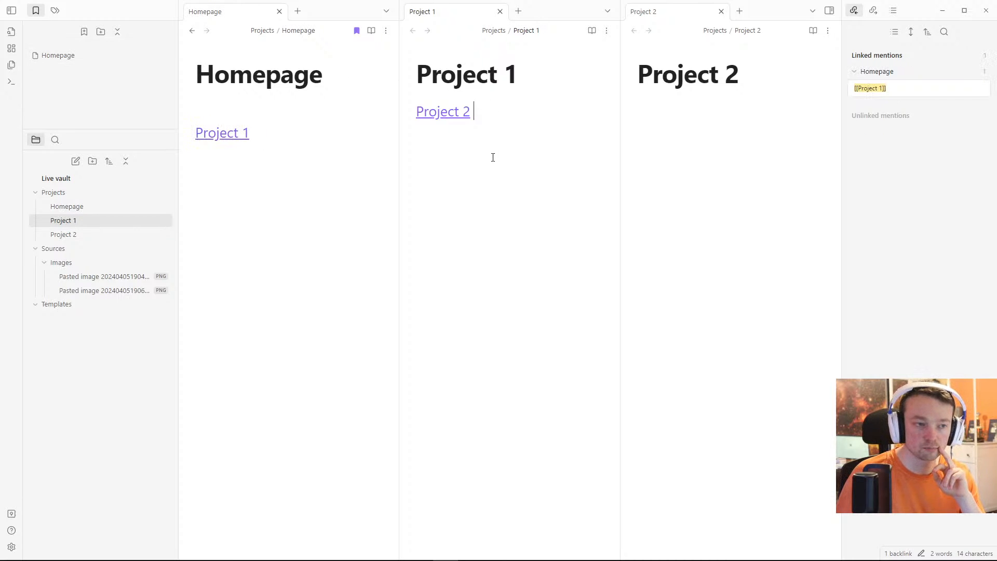
left_click(714, 117)
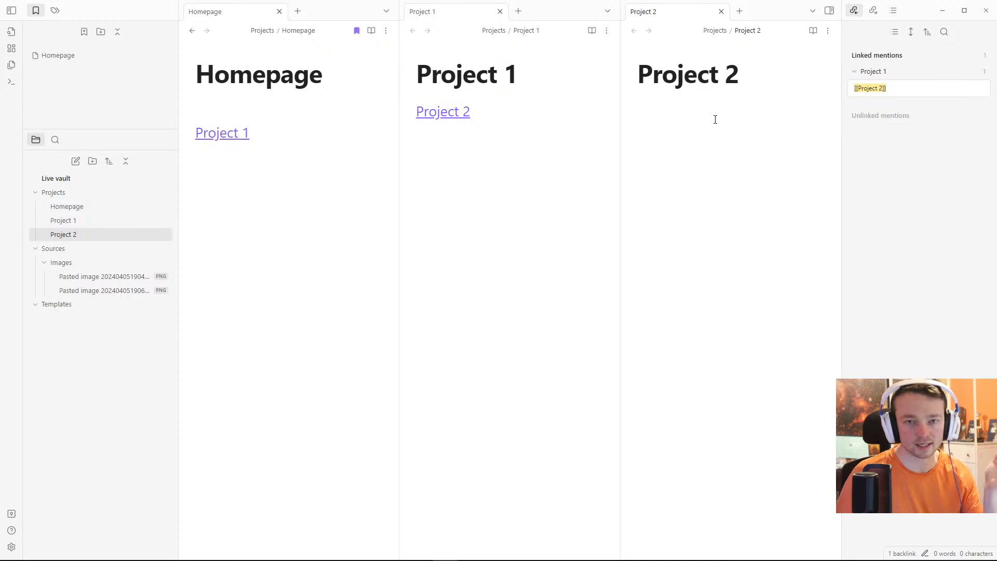
Step: Close the Project 2 and Project 1 panes, and show the page preview of Homepage's Project 1 link
middle_click(670, 15)
middle_click(554, 16)
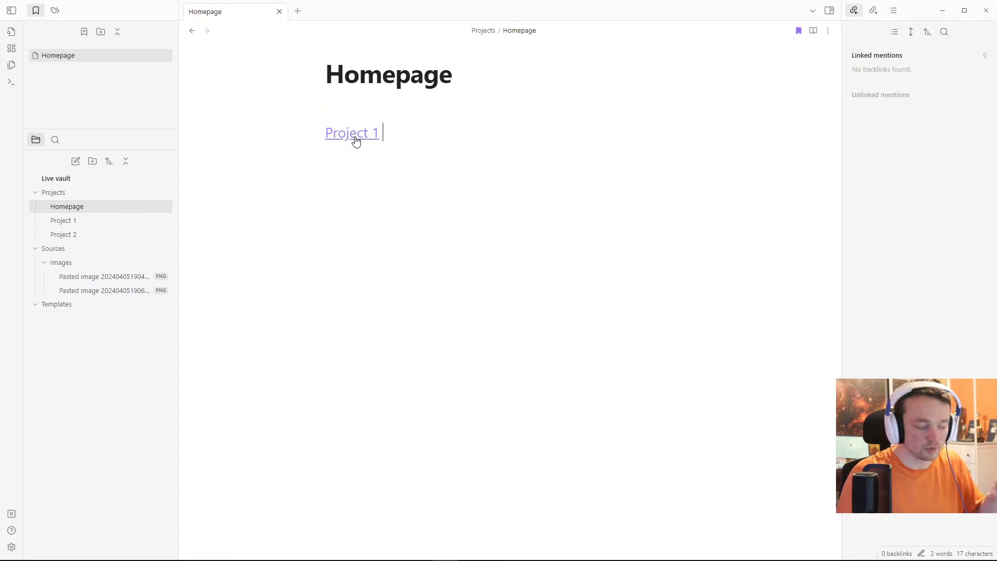
mouse_move(353, 138)
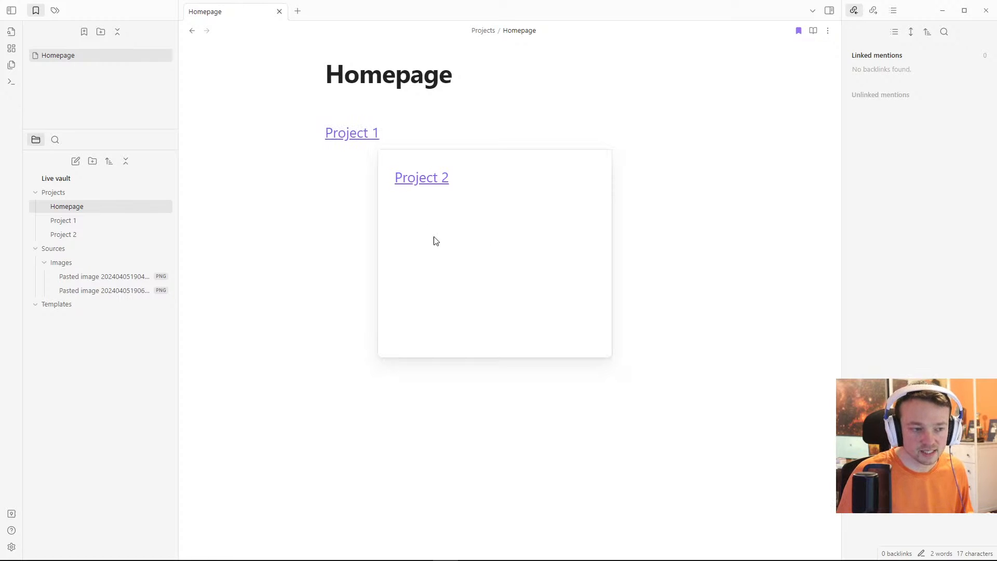
Step: Open Project 1 from its Homepage link in a new tab and add the line "Writing text" above the Project 2 link
left_click(346, 137)
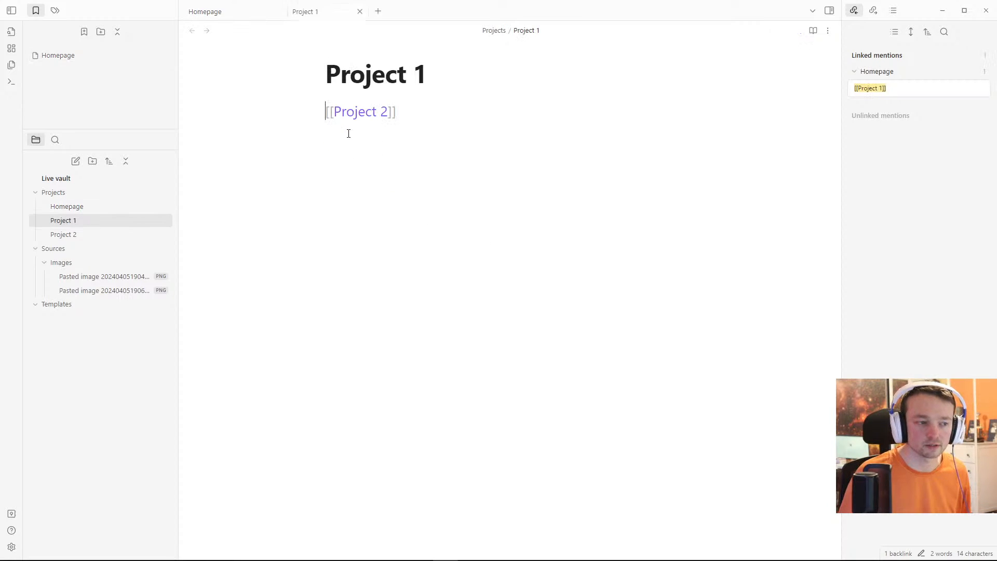
key("Return")
key("Return")
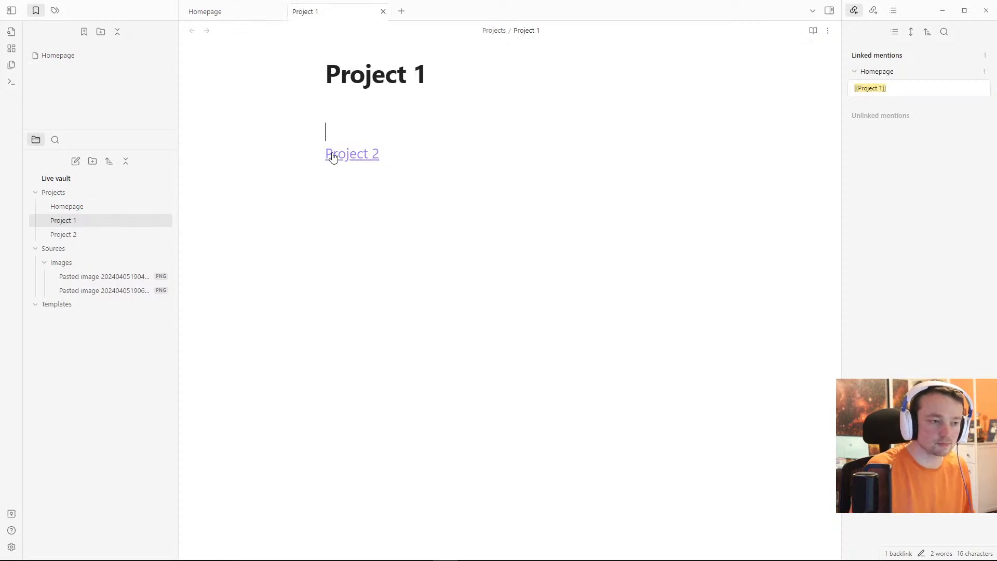
key("Up")
type("Writing text")
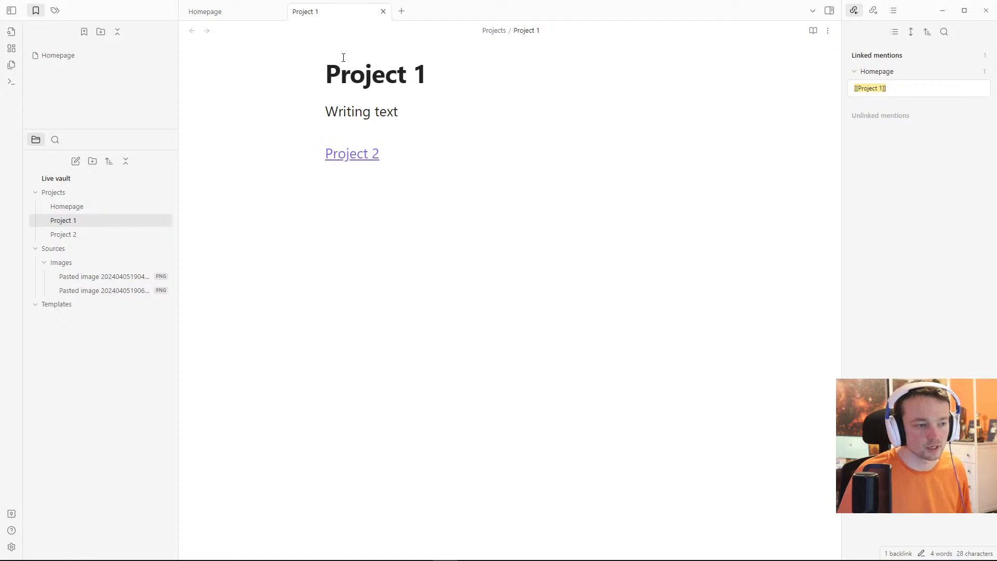
Step: Place Project 1 in a separate pane beside Homepage and return to the Homepage note
left_click_drag(338, 11, 695, 212)
left_click(330, 221)
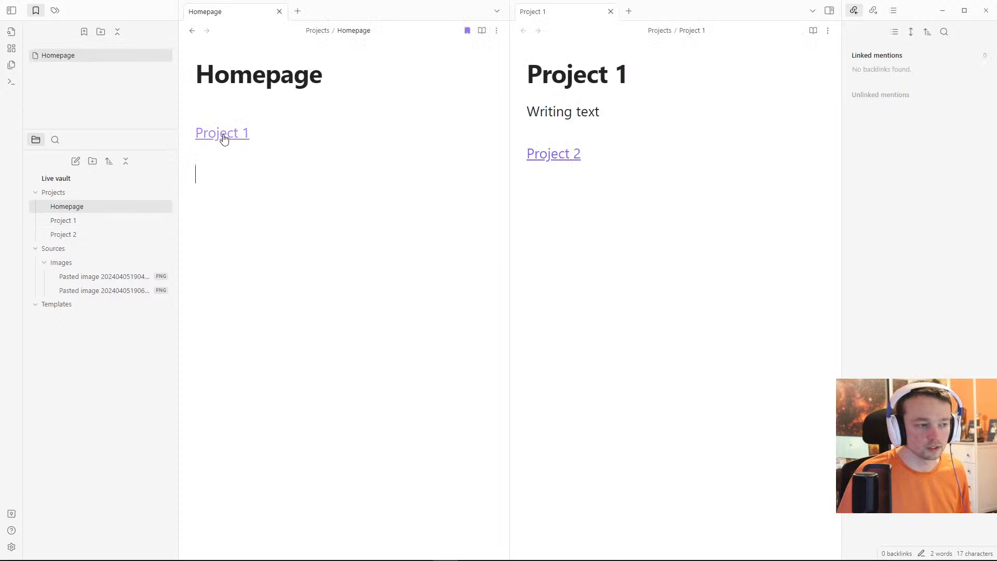
mouse_move(224, 137)
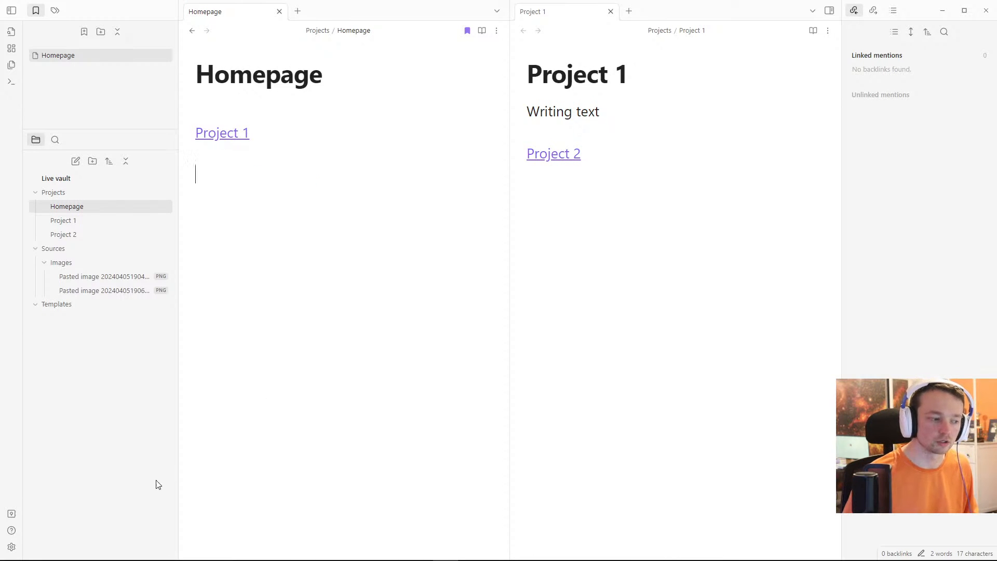
Step: Turn off the Ctrl requirement for page previews in Editing view, and test the preview on Homepage's Project 1 link
left_click(11, 547)
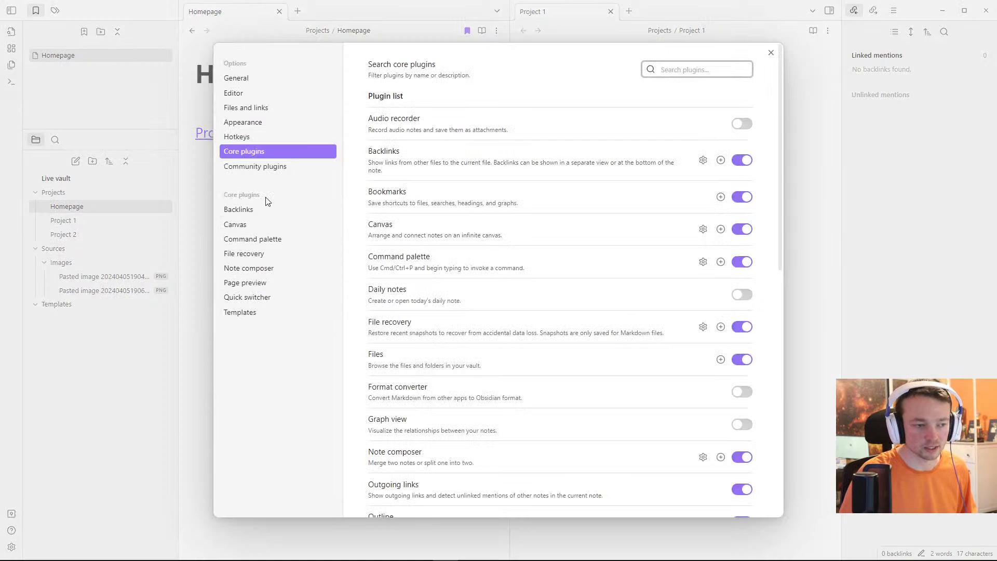
left_click(264, 283)
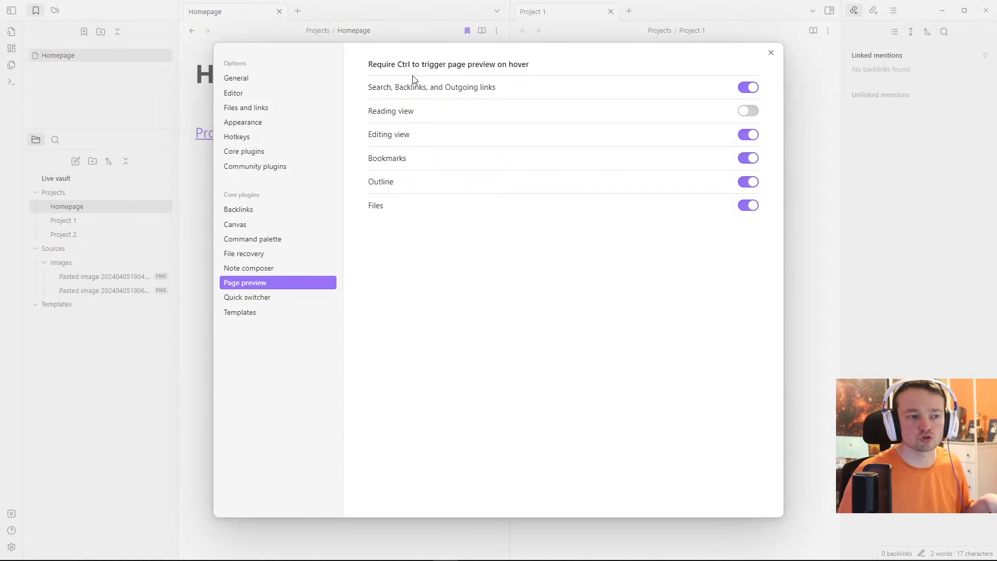
left_click(746, 136)
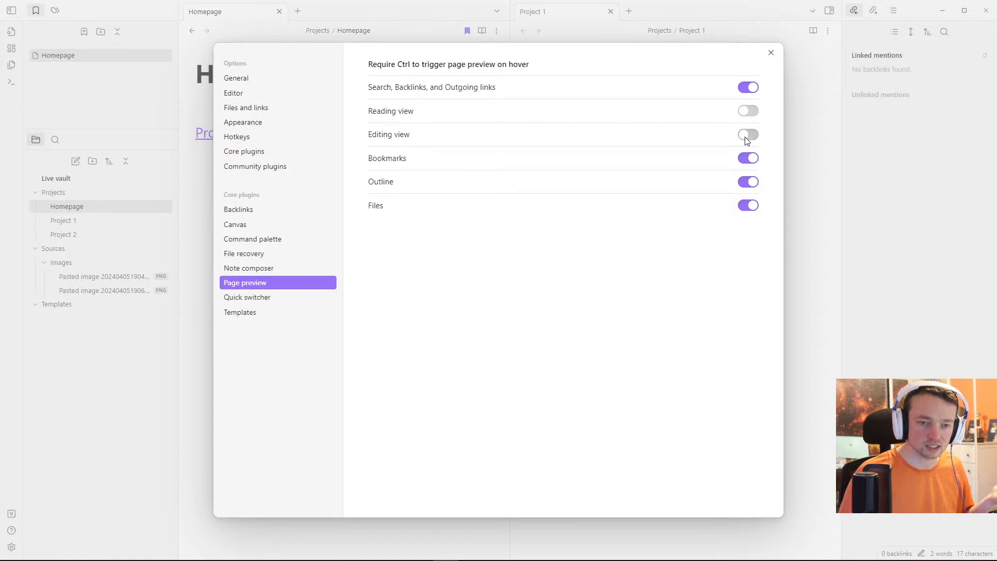
left_click(792, 138)
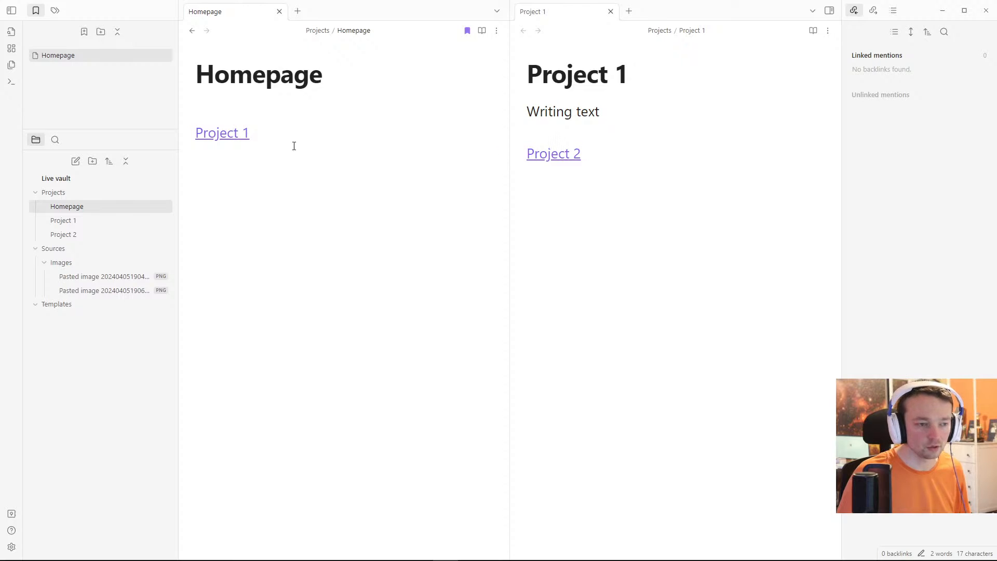
mouse_move(233, 138)
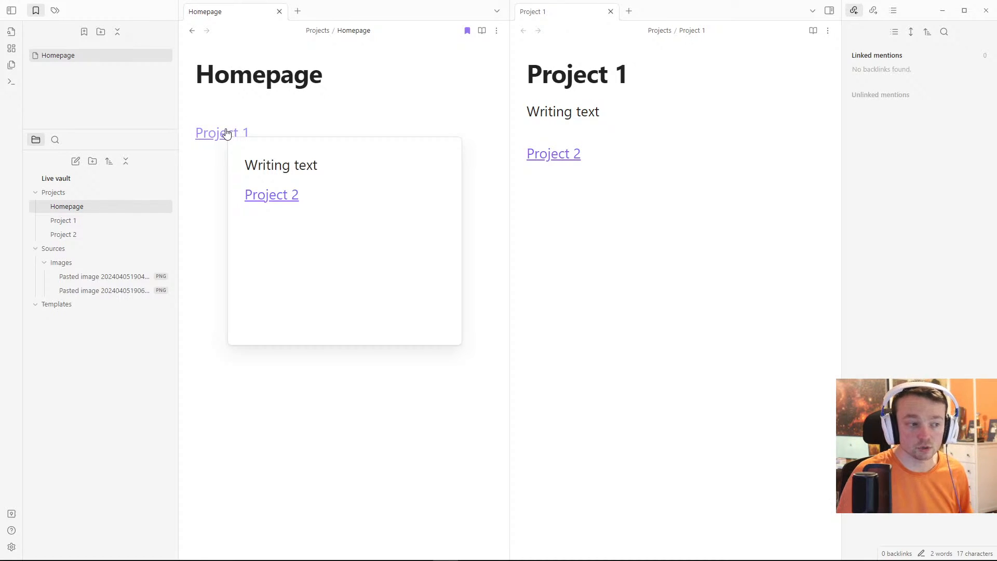
mouse_move(275, 201)
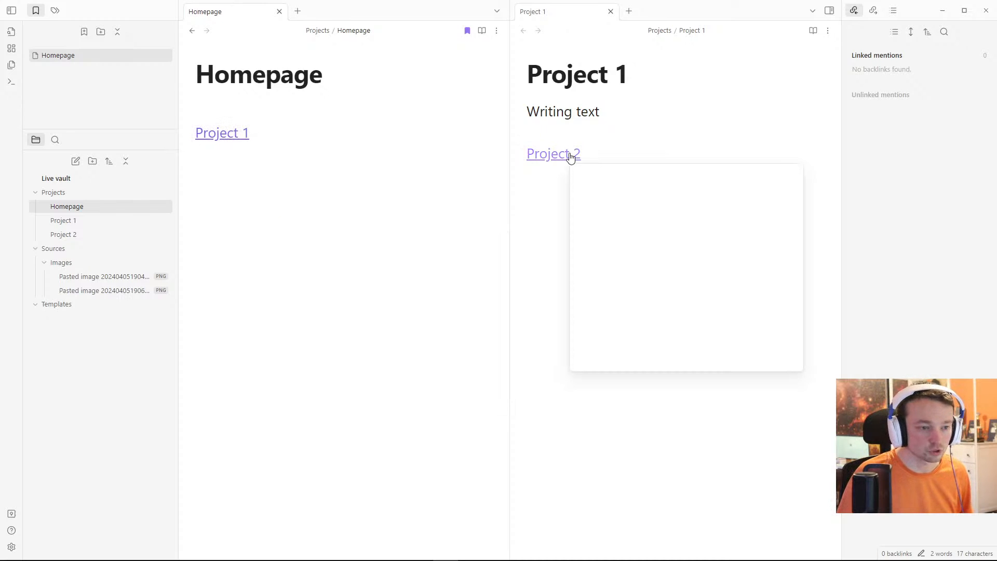
Step: Follow the link in Project 1 to Project 2 and write "Writing more text" in its body
left_click(566, 157)
left_click(552, 158)
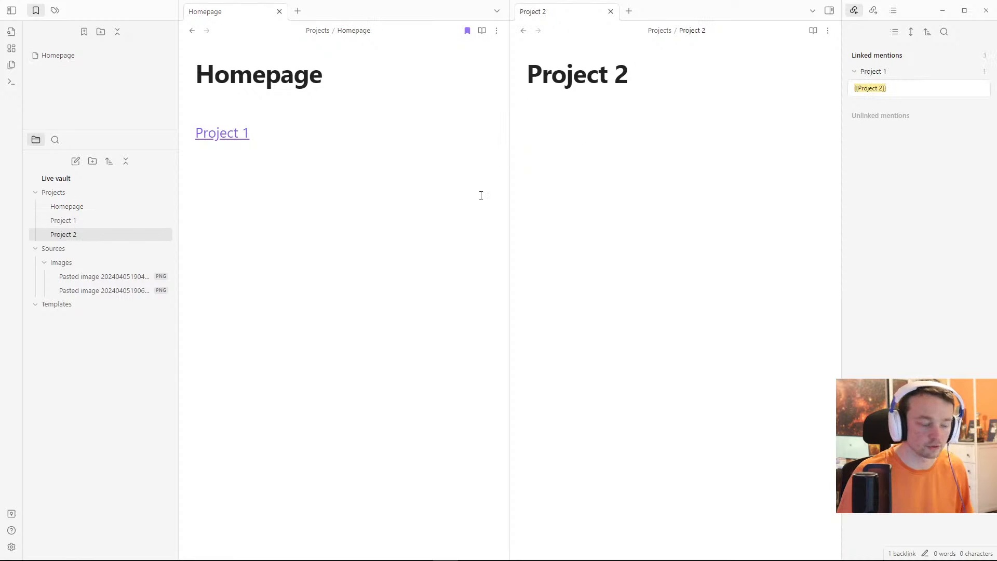
type("Writing mor")
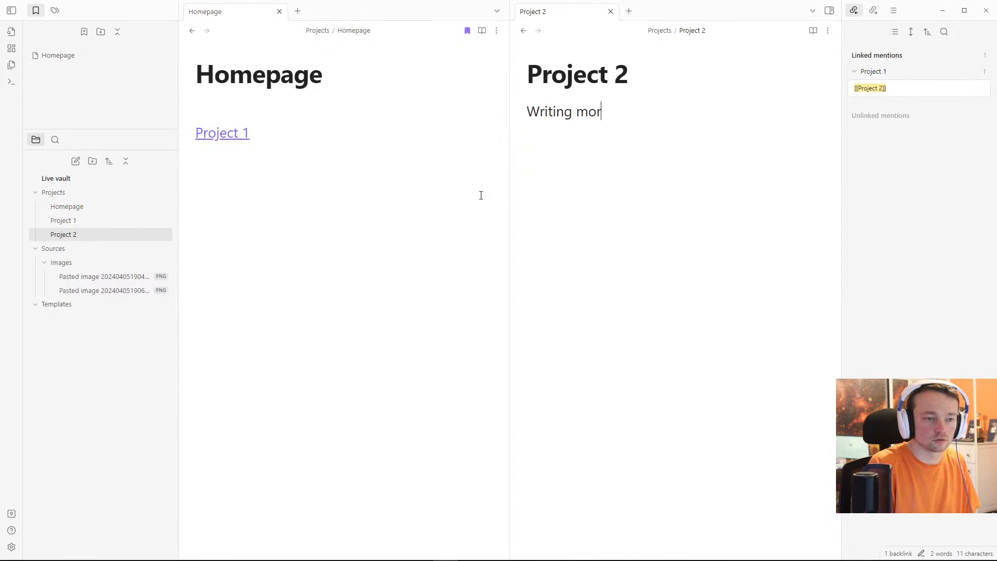
type("e text")
Step: Preview Project 1 from its Homepage link, and preview Project 2 from within that preview
left_click(286, 155)
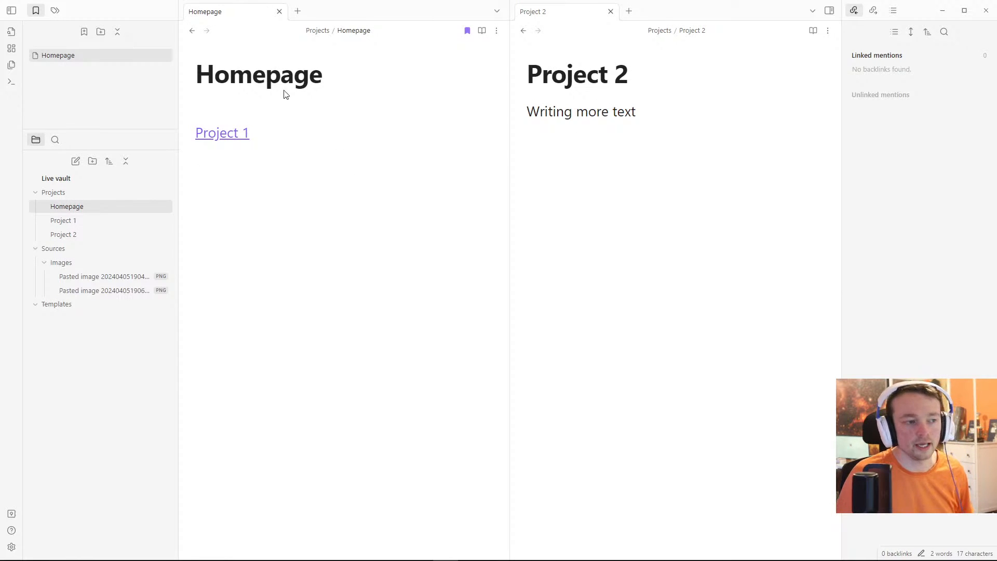
mouse_move(237, 137)
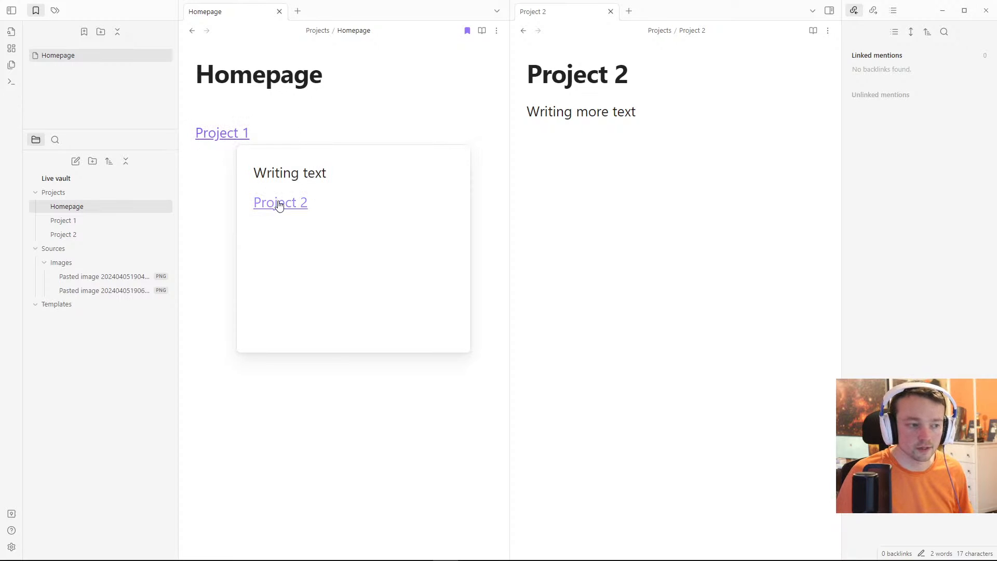
mouse_move(279, 203)
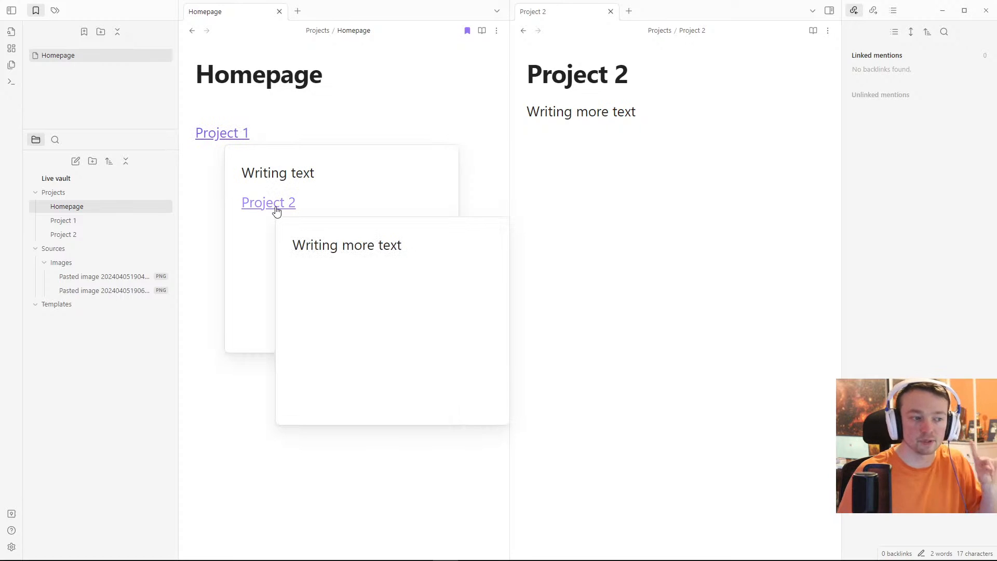
Step: Return to Project 1 through Project 2's backlink and add an internal link to Source 1 below the Project 2 link
left_click(621, 146)
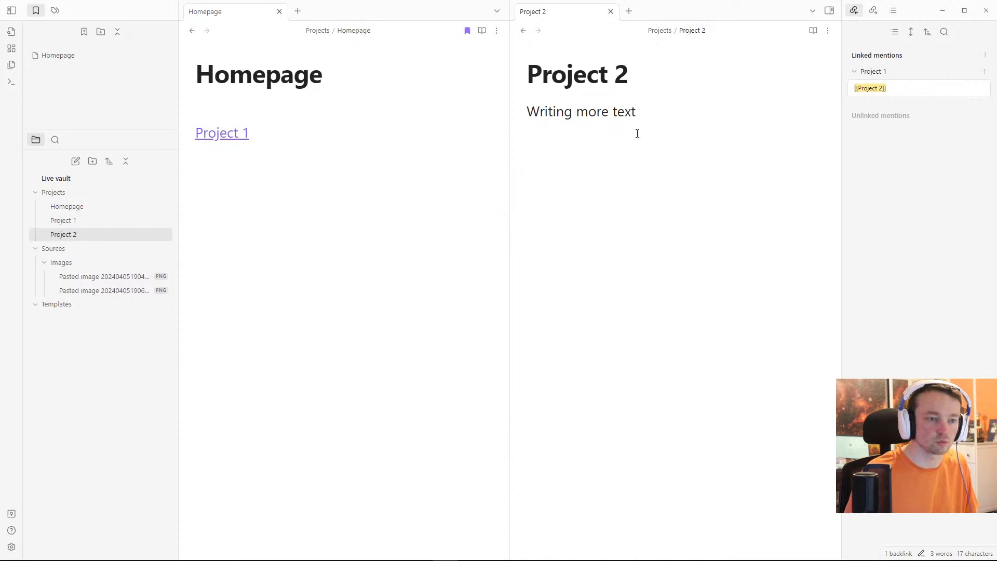
left_click(896, 82)
left_click(557, 189)
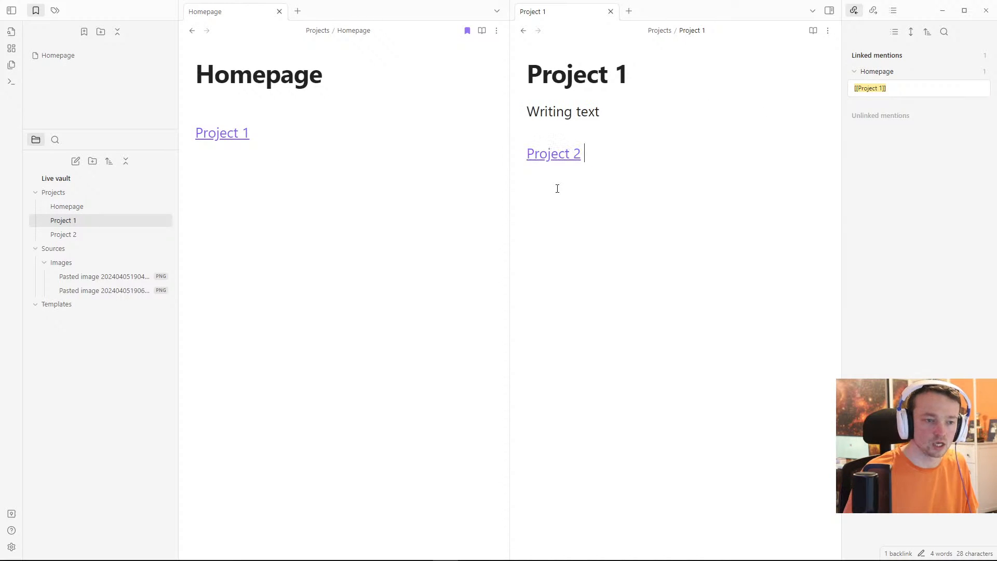
key("Return")
type("[[Source ")
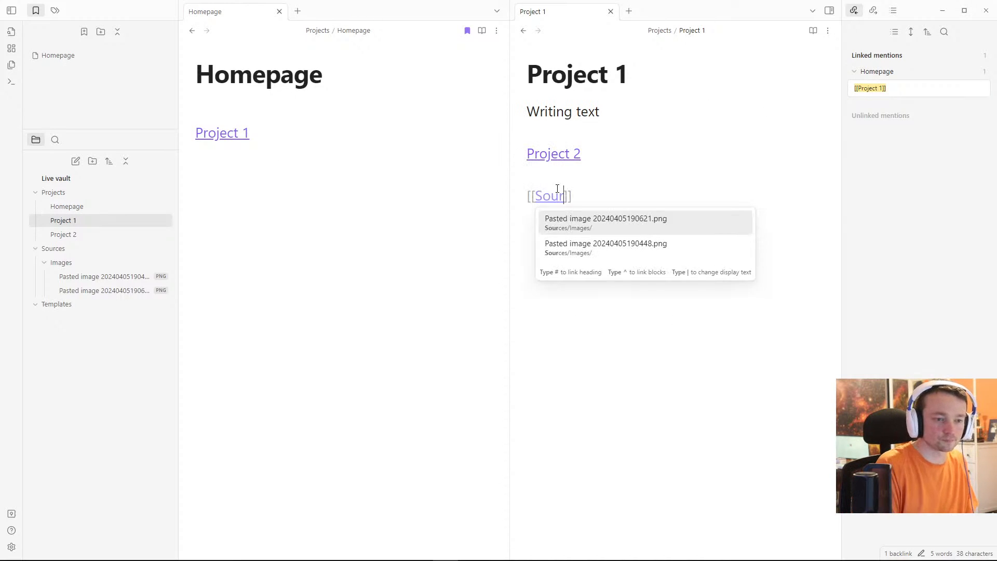
type("1")
left_click(574, 165)
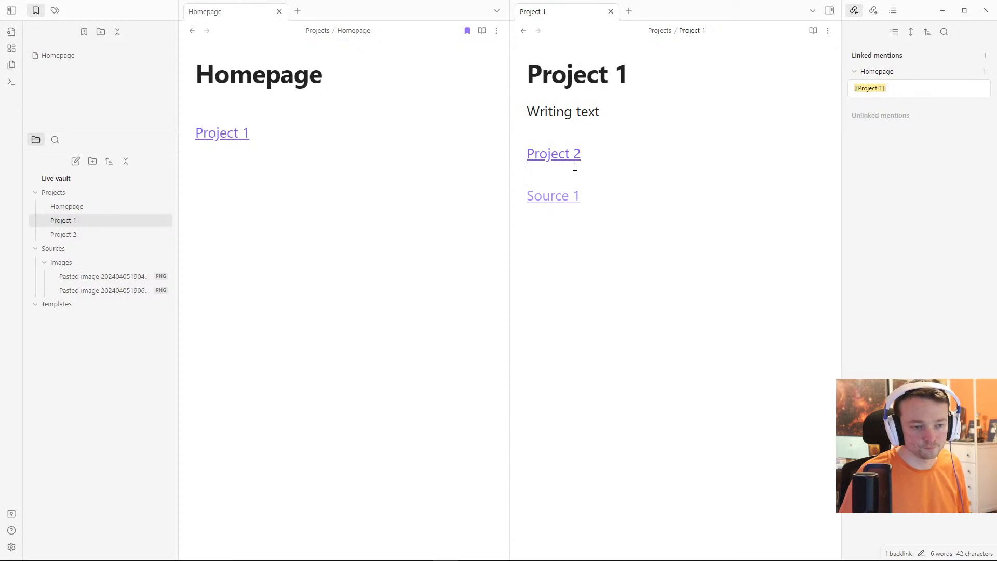
Step: Create the Source 1 note from its link in Project 1, and check that link in the Project 1 preview on Homepage
left_click(561, 204)
left_click(523, 30)
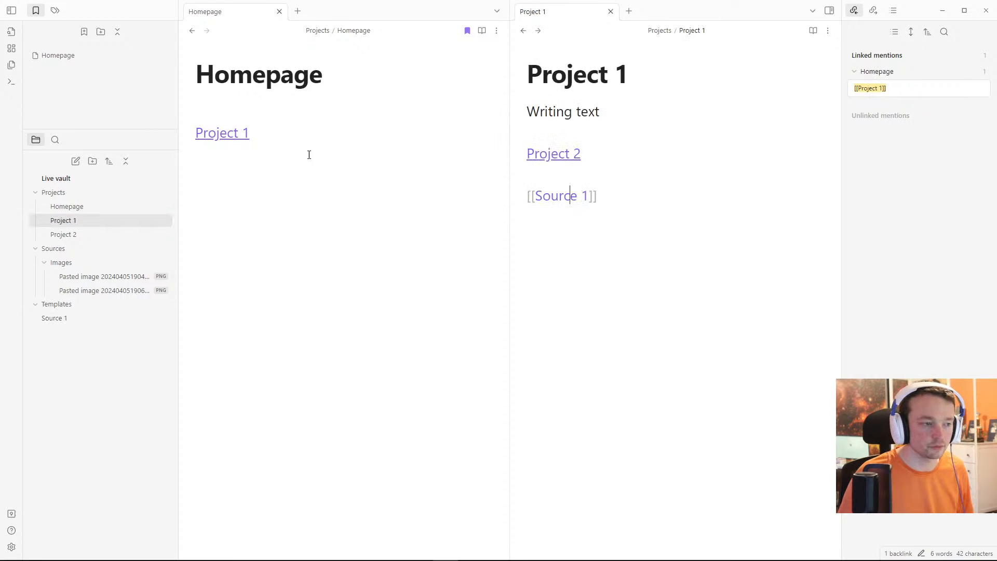
left_click(258, 154)
mouse_move(216, 129)
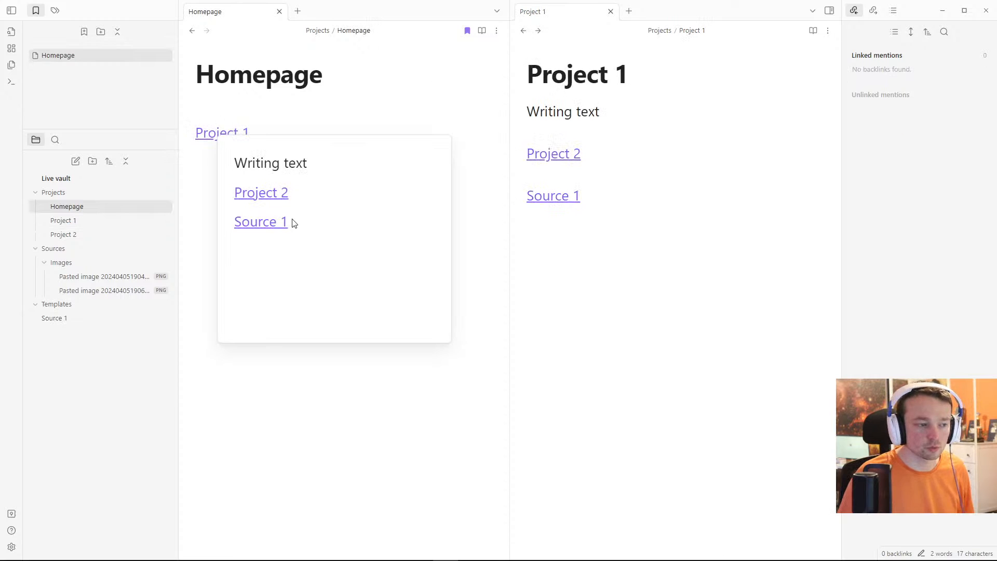
mouse_move(258, 230)
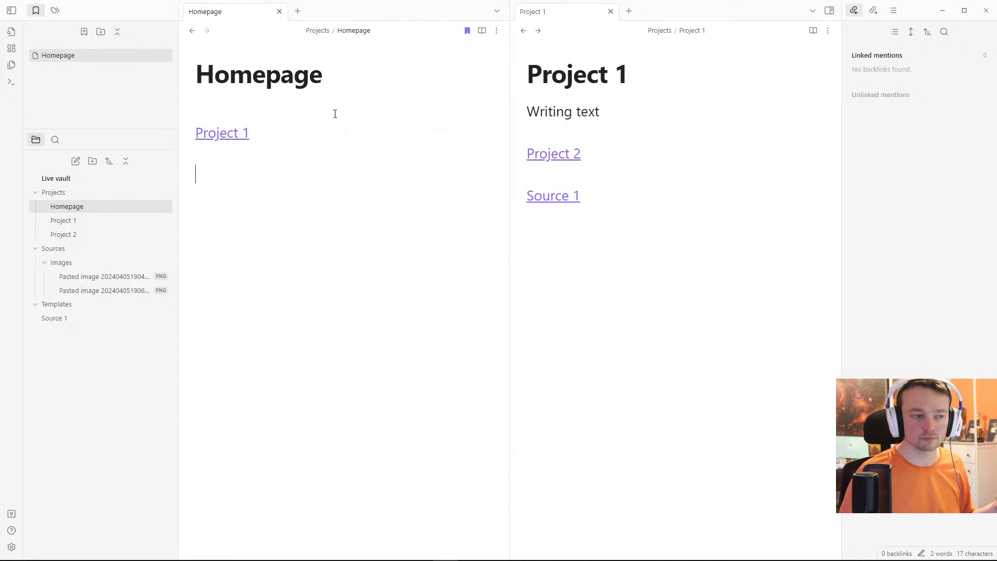
Step: Review the page preview Ctrl options, and preview Project 1 from Homepage's outgoing links
left_click(12, 546)
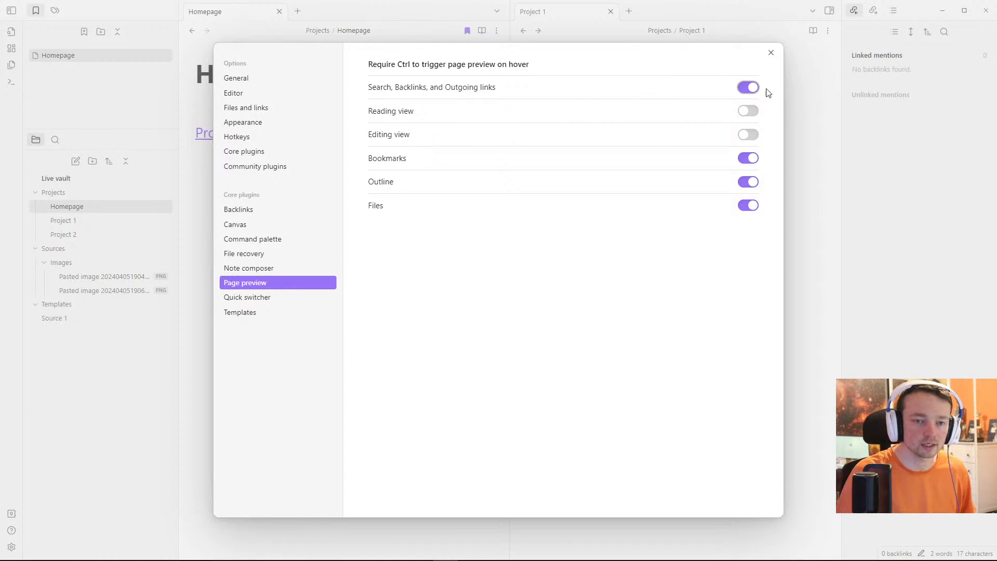
left_click(804, 93)
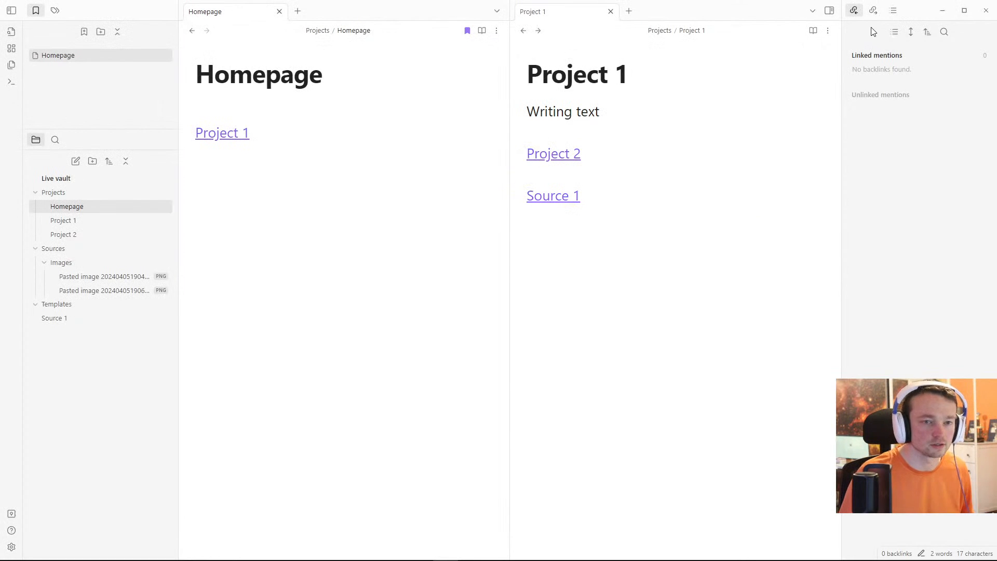
left_click(873, 11)
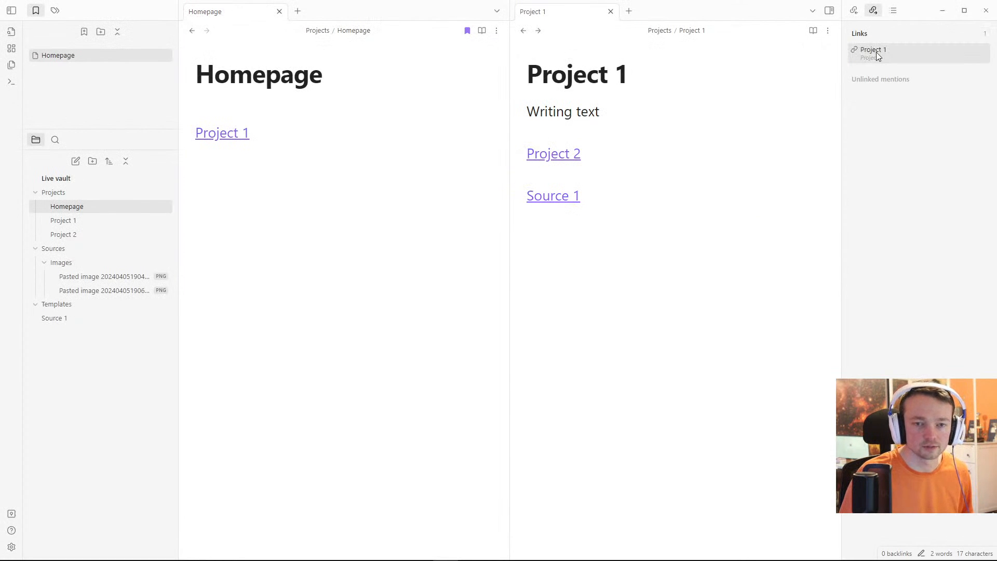
mouse_move(876, 53)
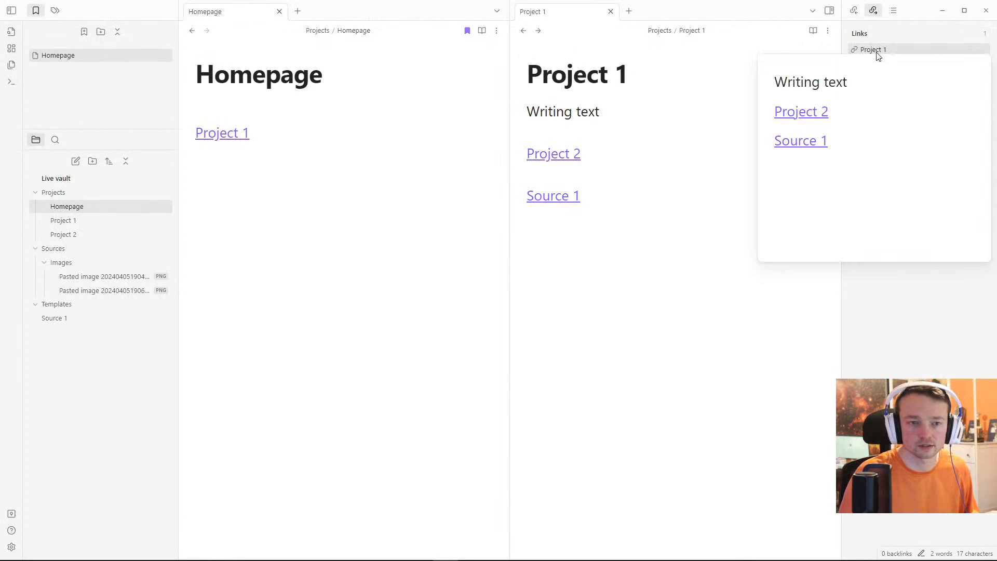
Step: Open Project 1 from Homepage's outgoing links, and turn on the Backlink in document option for new tabs
left_click(877, 52)
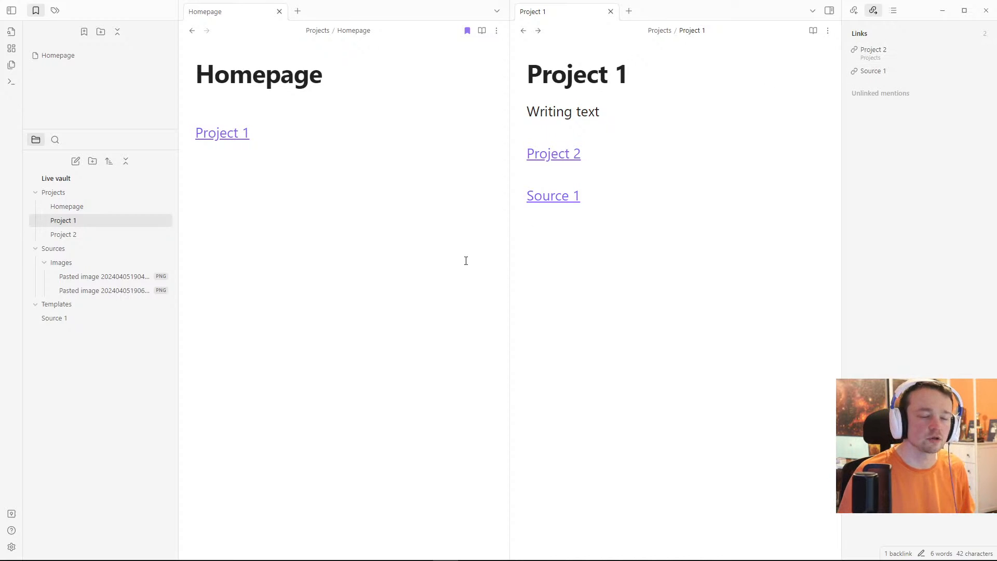
left_click(11, 546)
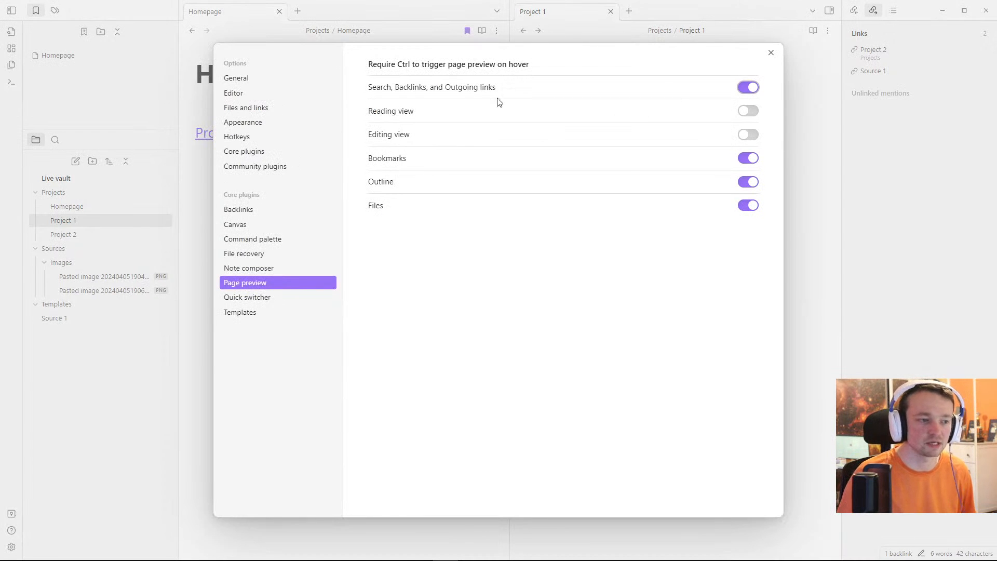
left_click(251, 210)
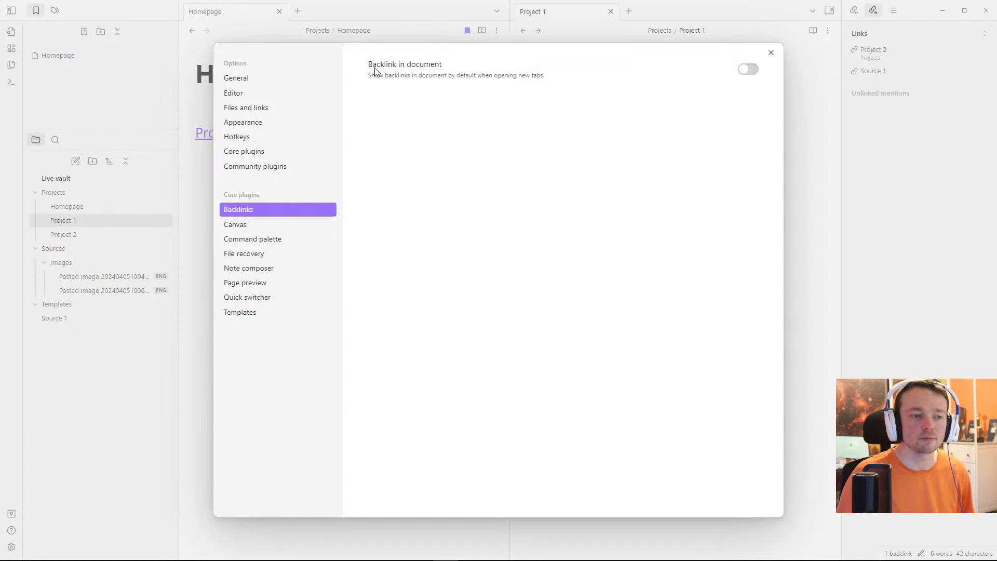
left_click(748, 71)
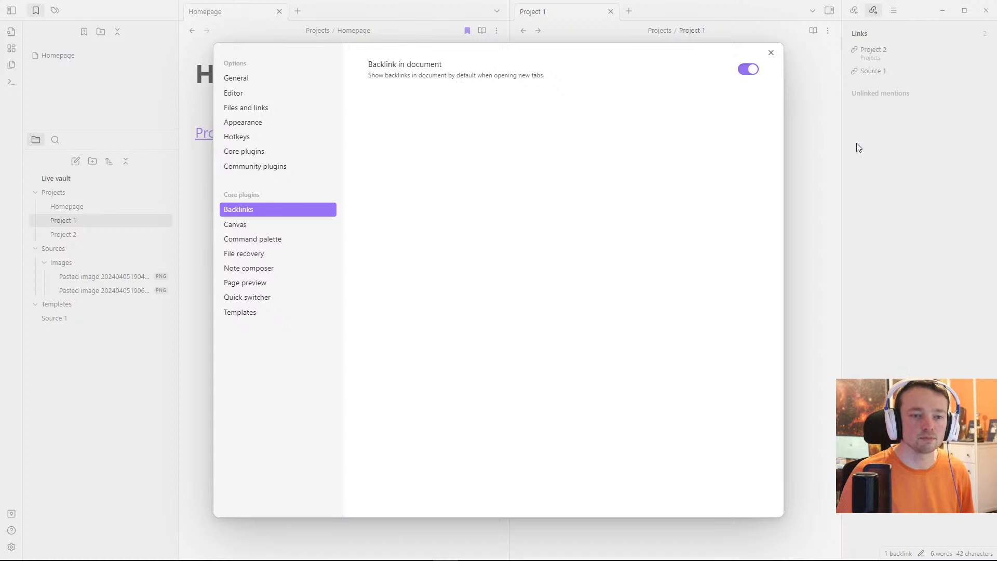
left_click(818, 148)
Step: Close the open Project 1 and Homepage tabs, and reopen Homepage from its bookmark
middle_click(568, 16)
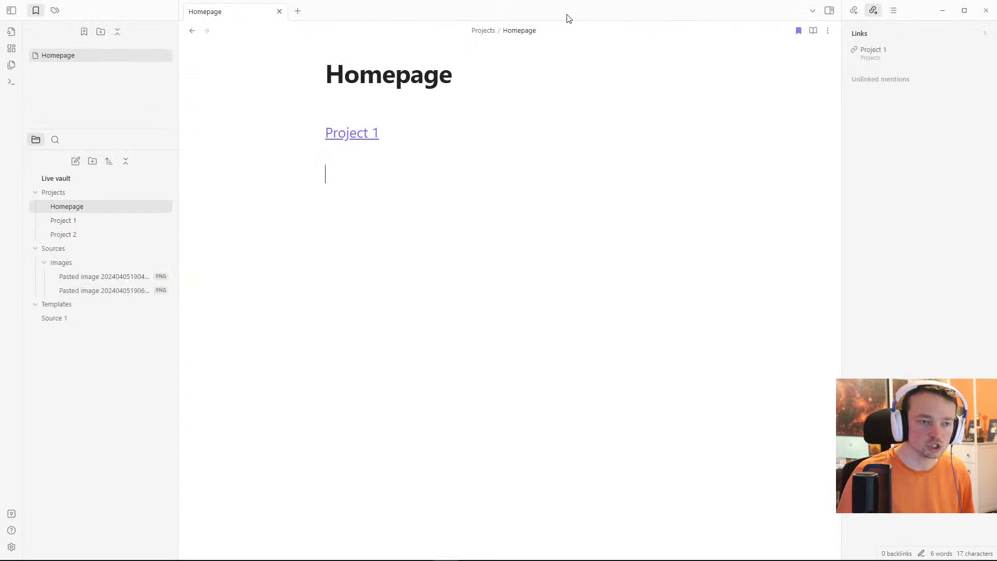
middle_click(223, 13)
left_click(95, 55)
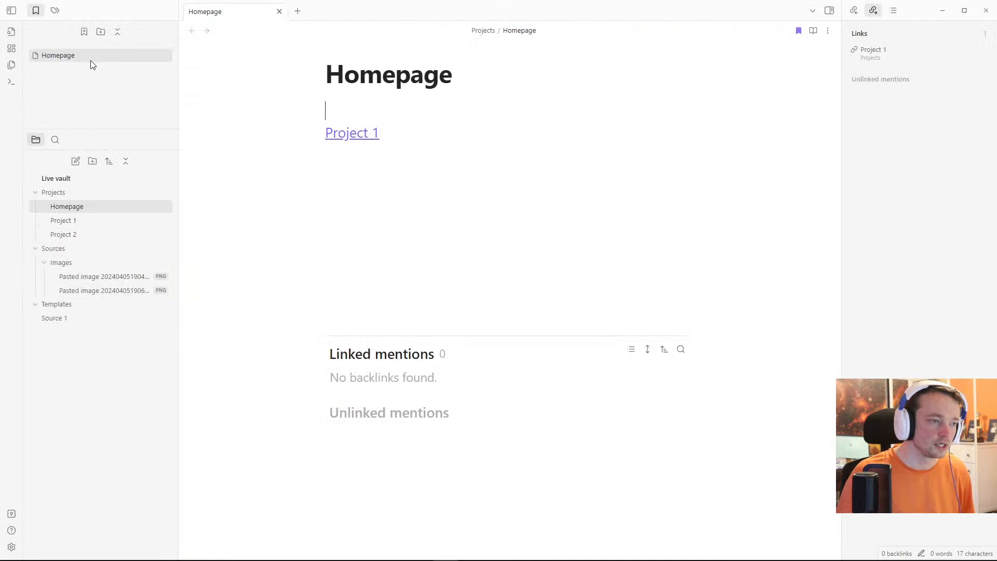
left_click(375, 185)
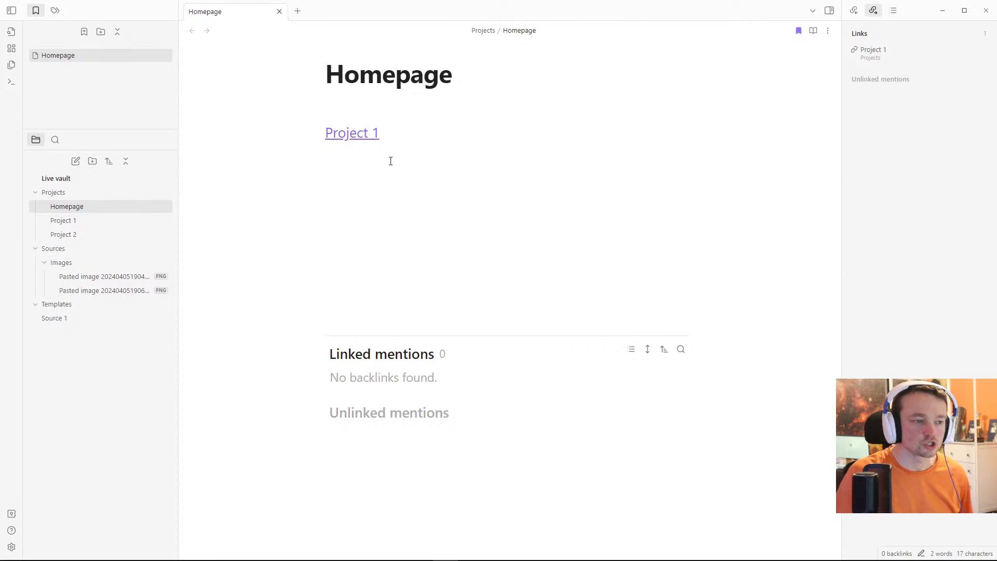
Step: Follow Homepage's link to Project 1, add an empty line below the Source 1 link, and go back to Homepage
mouse_move(345, 136)
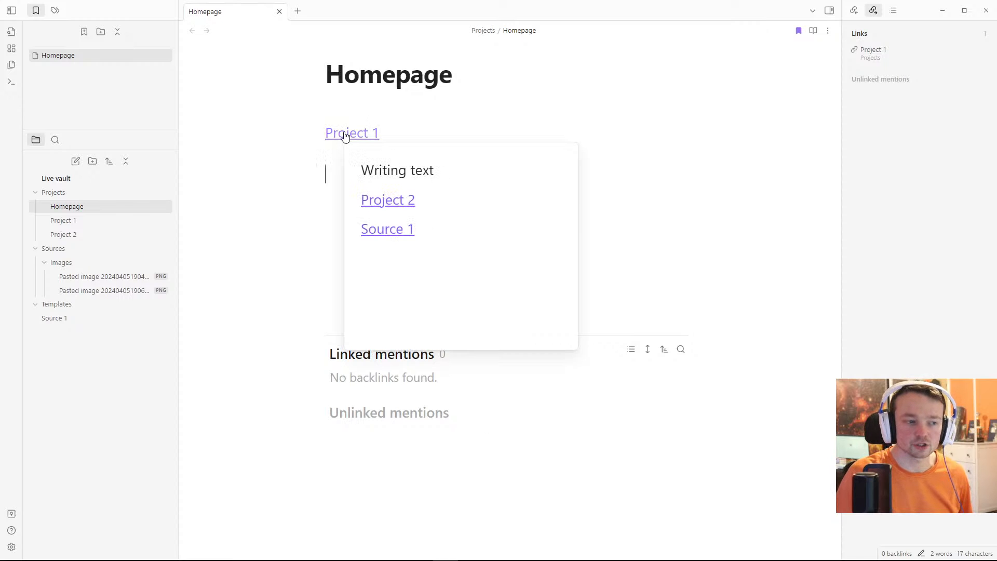
left_click(345, 134)
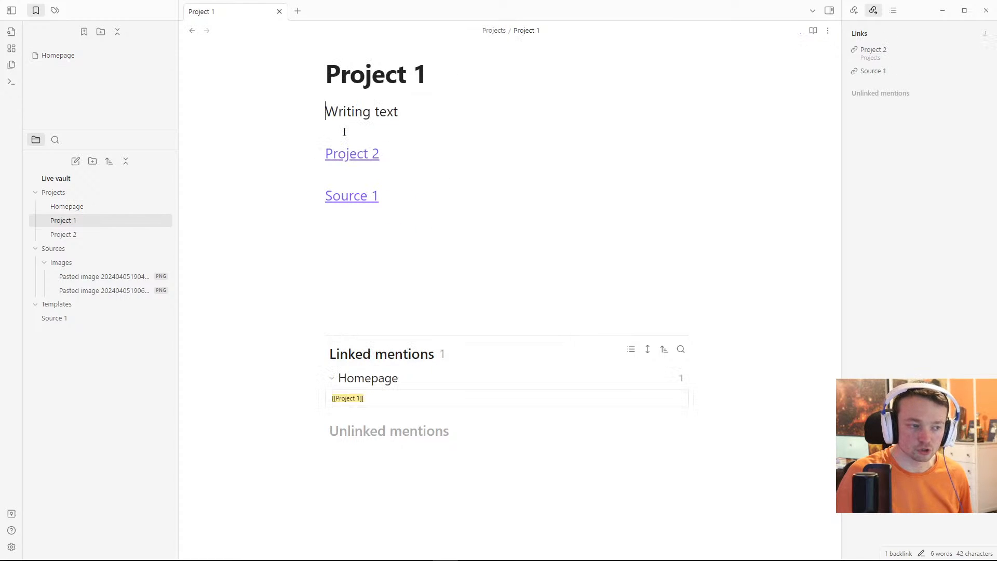
mouse_move(343, 159)
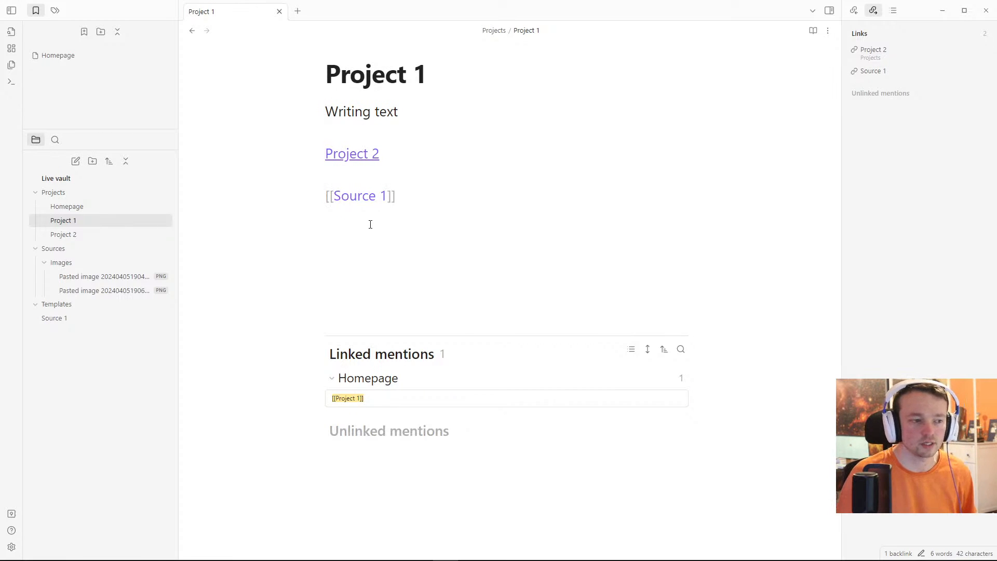
key("Return")
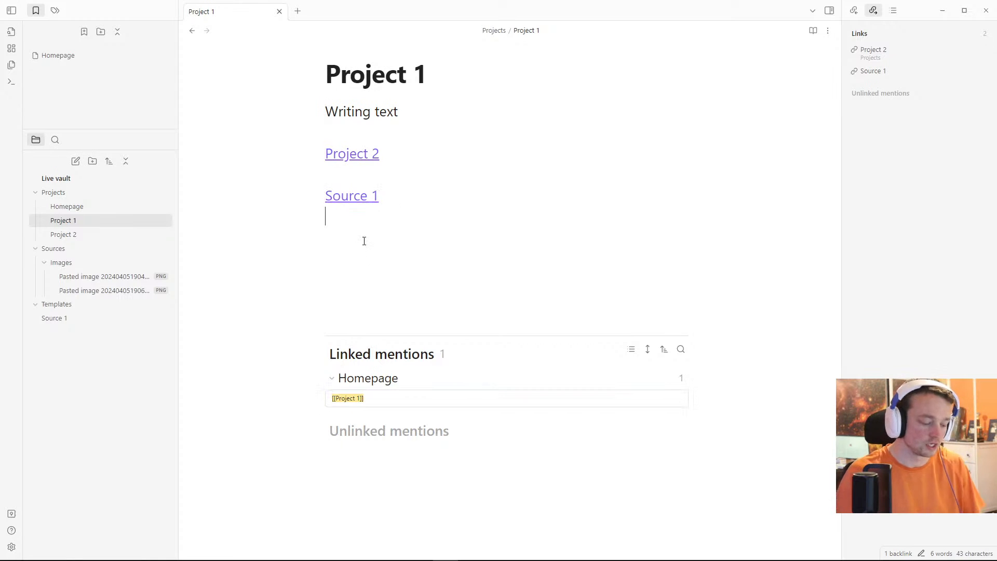
left_click(192, 30)
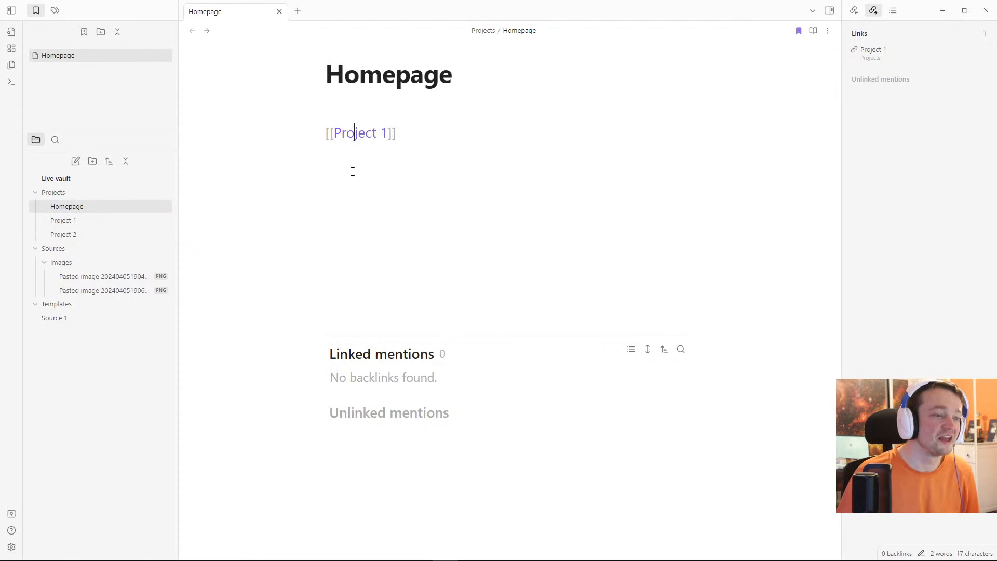
left_click(361, 165)
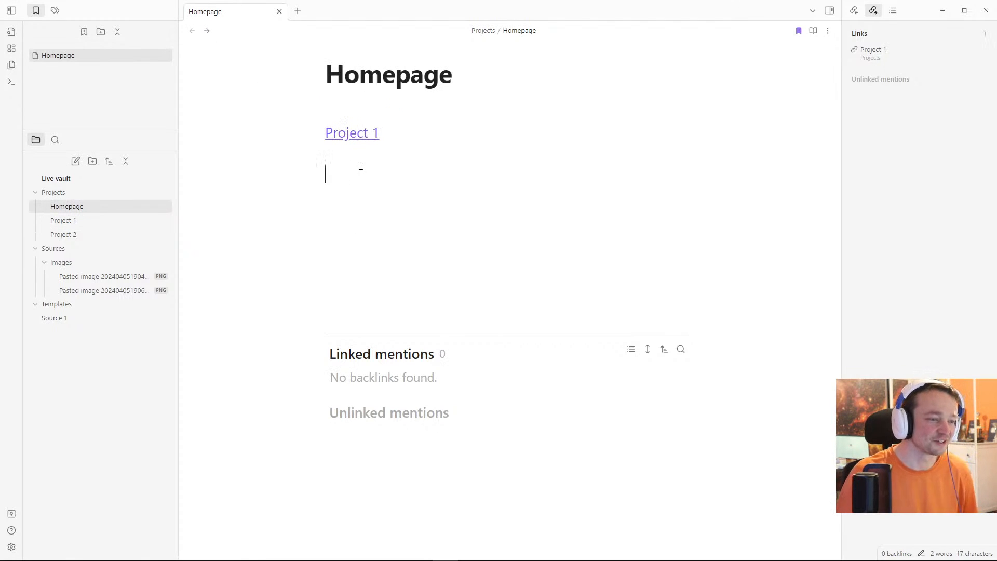
Step: Review the core plugins list in the settings, covering Page preview, Quick switcher and Search
left_click(11, 547)
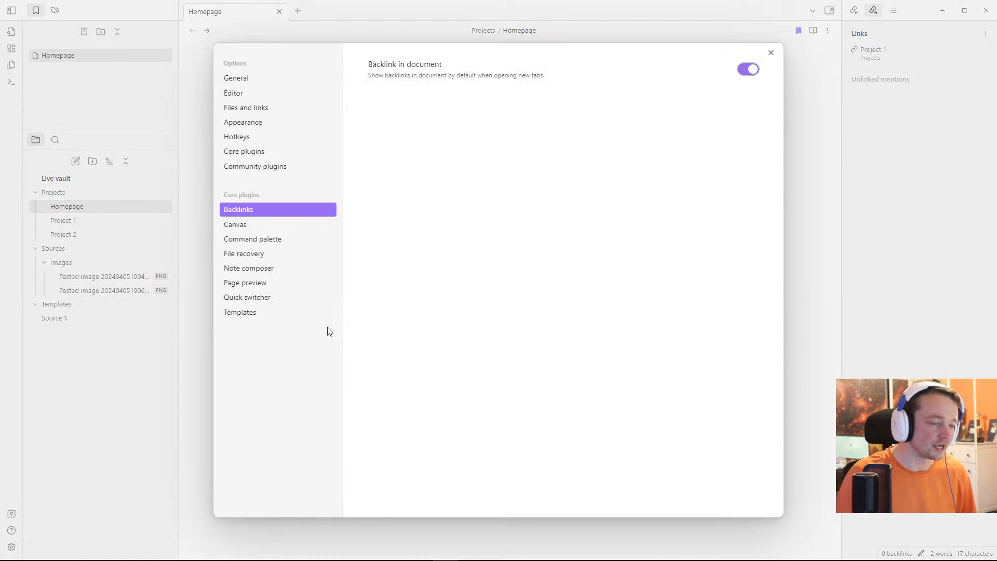
left_click(249, 152)
scroll(496, 312, "down", 10)
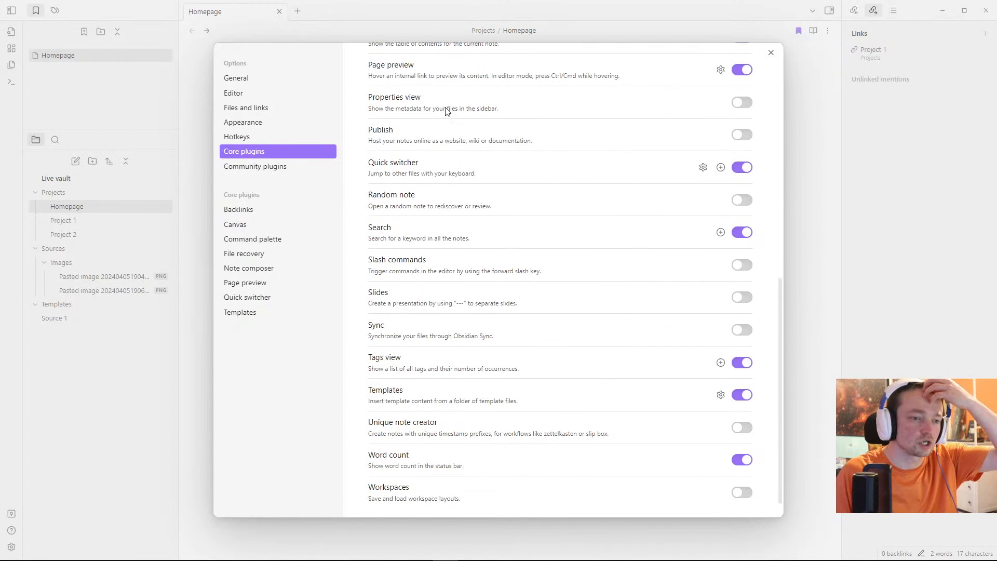
scroll(445, 111, "up", 1)
scroll(445, 111, "up", 1)
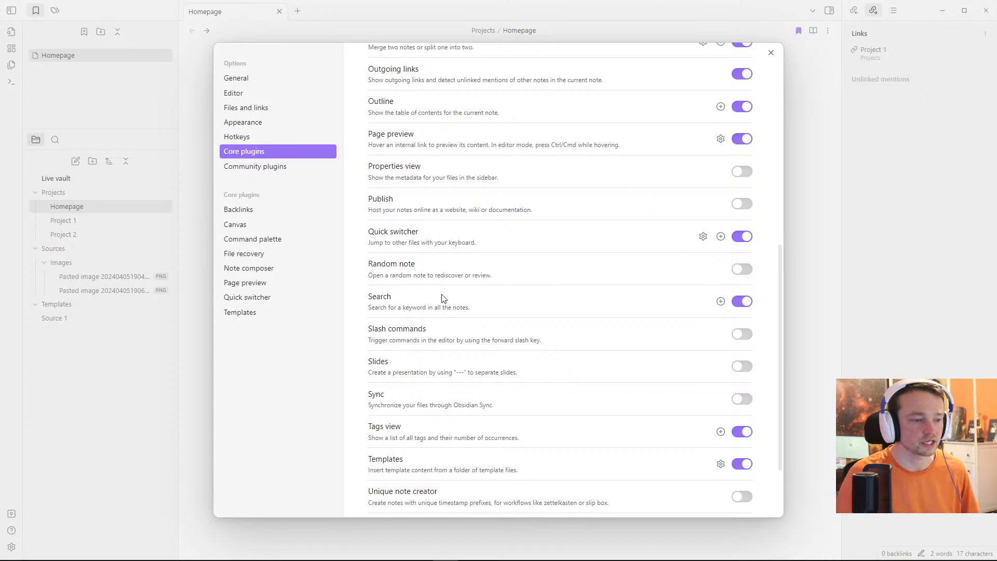
left_click(145, 121)
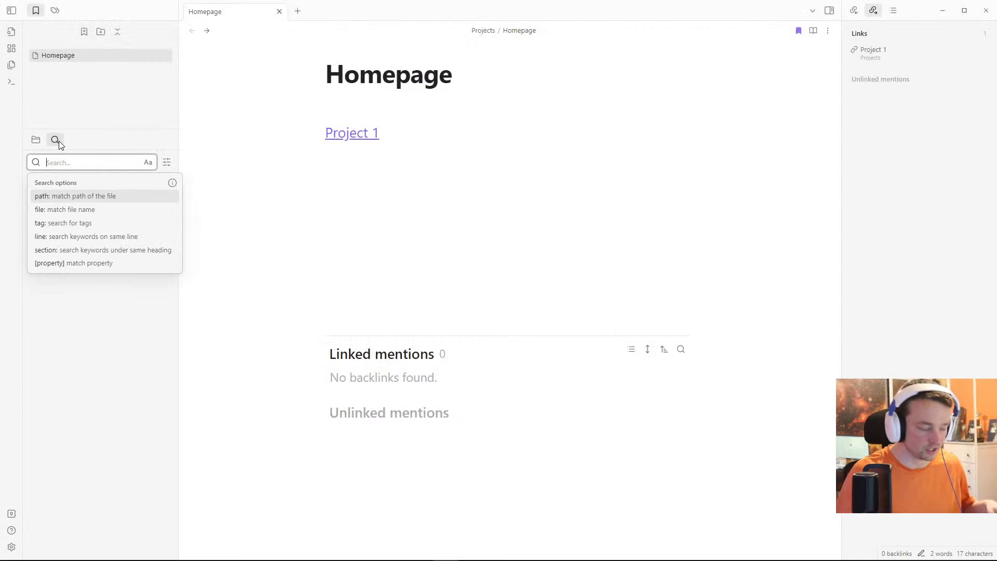
Step: Search the vault for "p" and clear the search query
type("p")
left_click(83, 113)
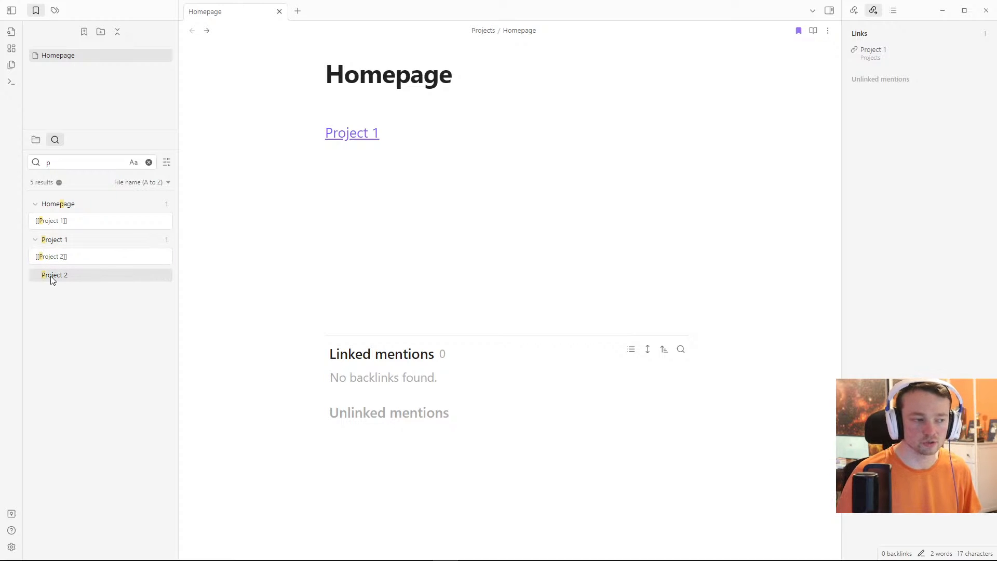
left_click(60, 165)
key("BackSpace")
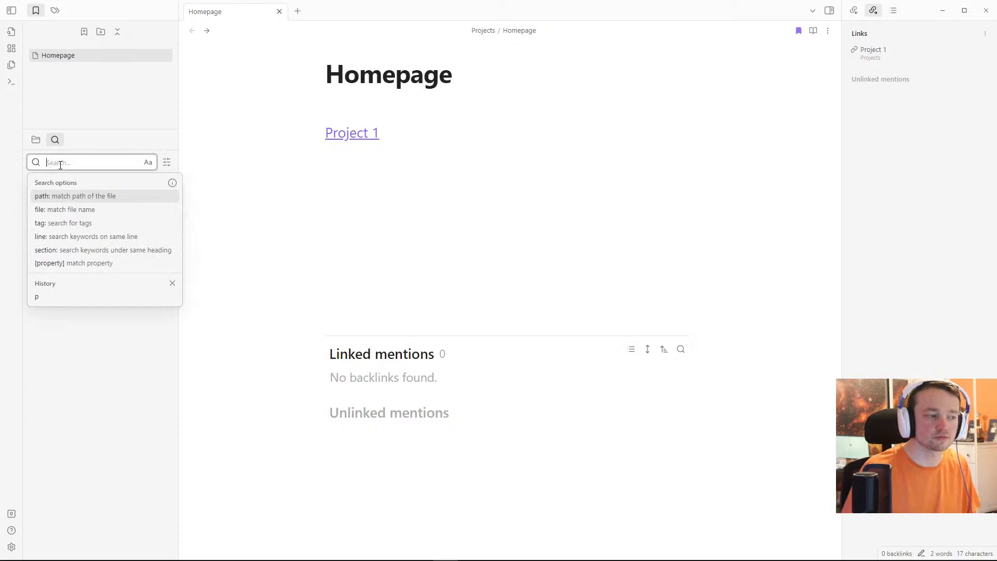
left_click(79, 99)
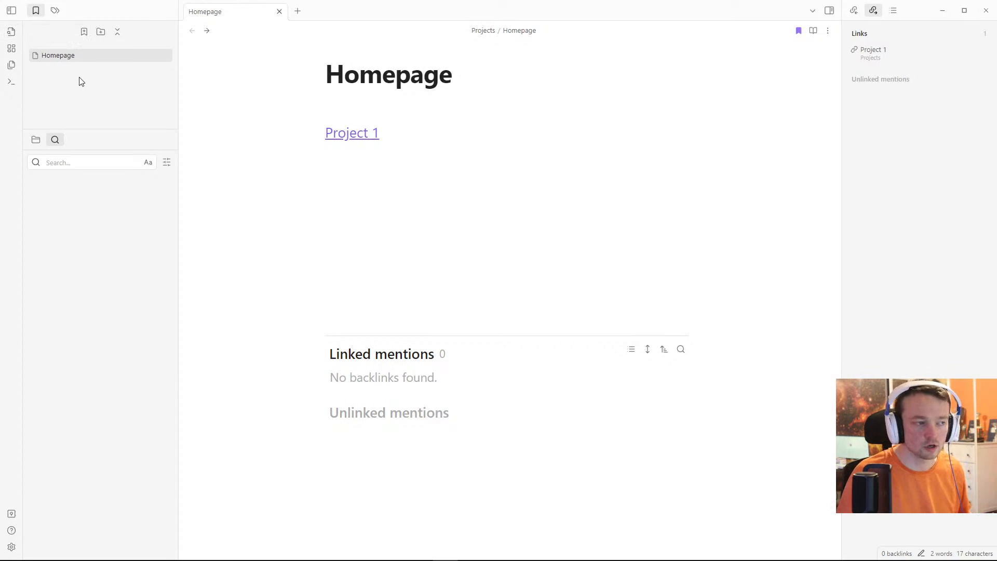
Step: View the note list in the quick switcher, and return the sidebar to the file explorer
key("ctrl+o")
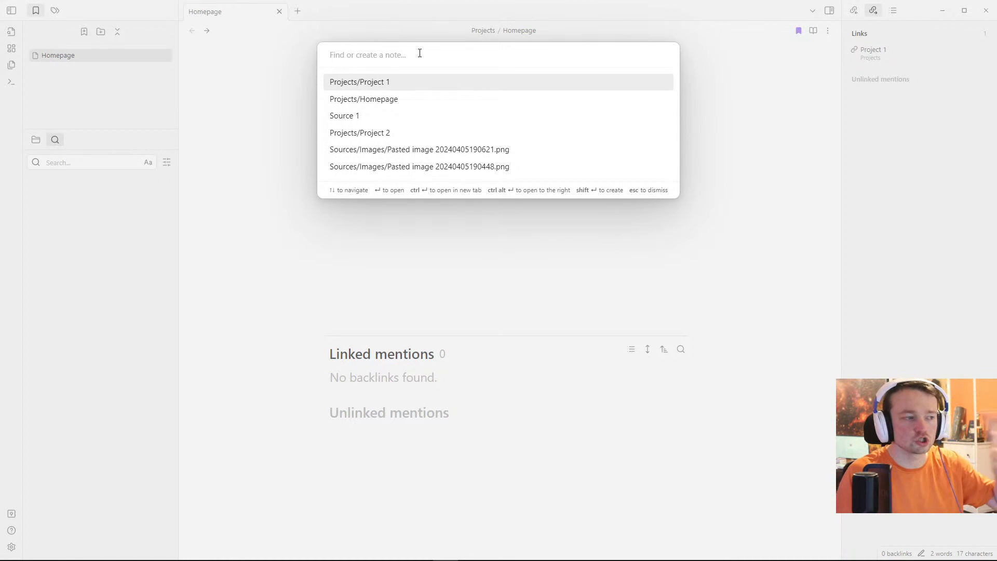
left_click(79, 120)
left_click(36, 140)
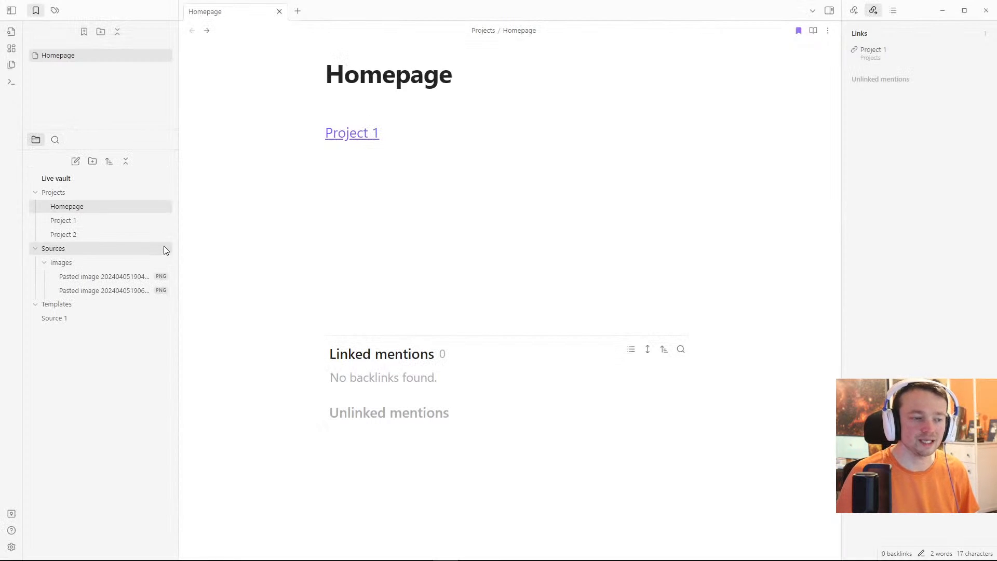
Step: Add the Templates and Sources folders to the vault's excluded files and save the filters
left_click(11, 547)
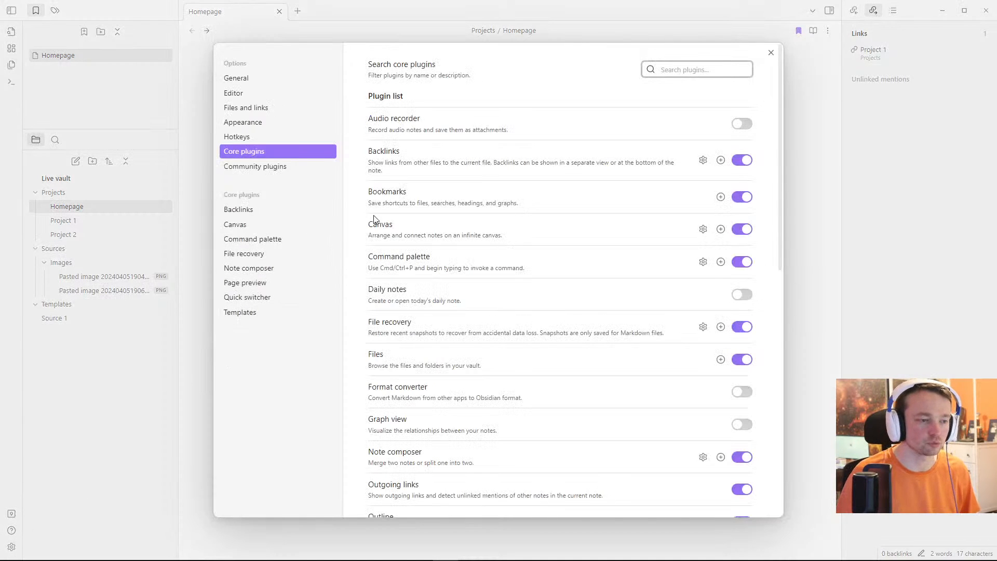
left_click(252, 91)
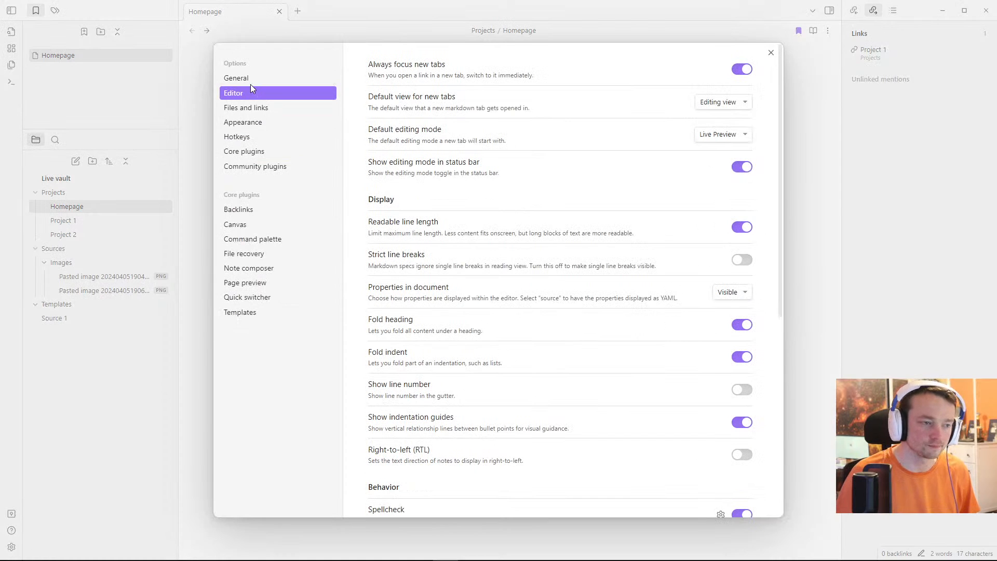
left_click(256, 109)
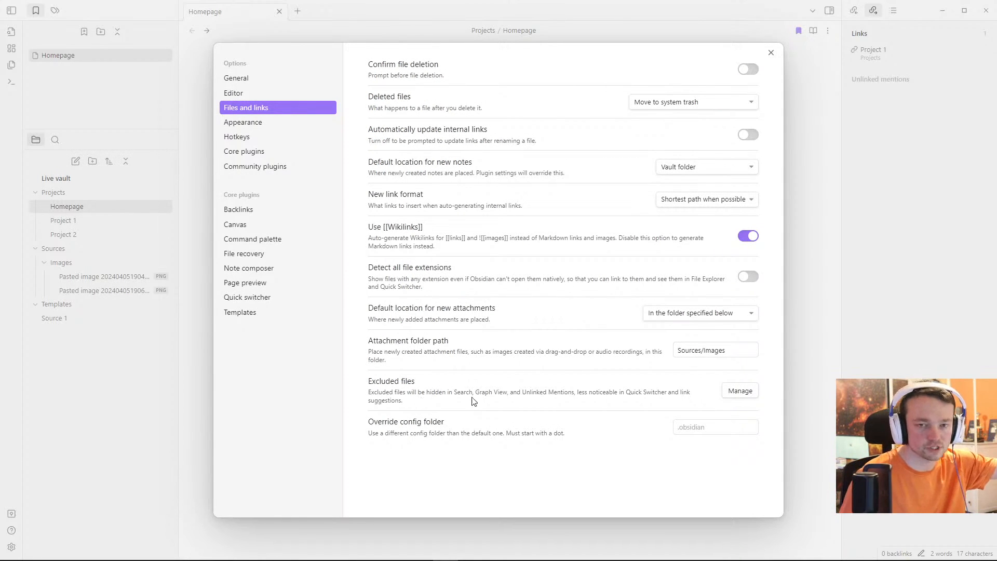
left_click(741, 392)
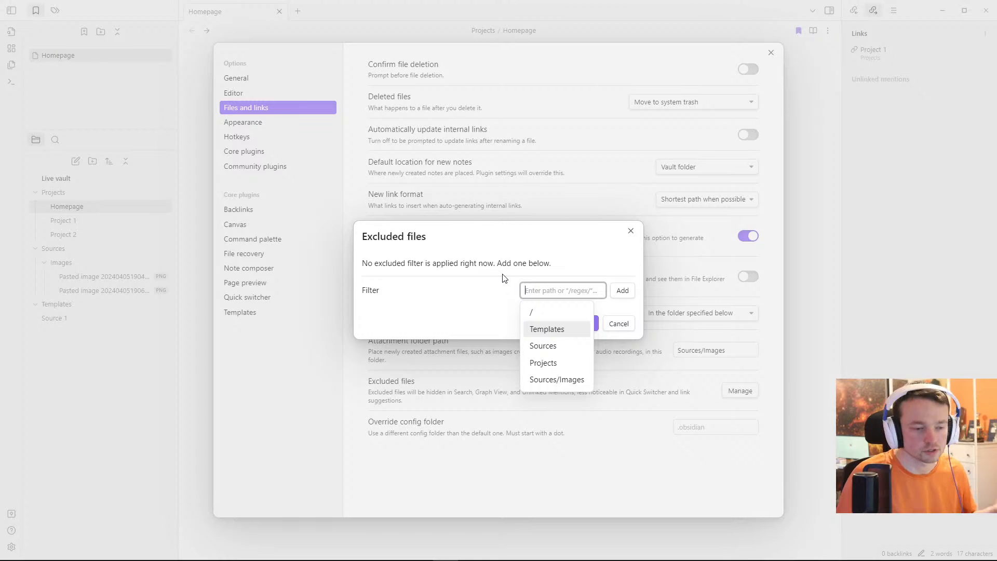
left_click(545, 329)
left_click(613, 300)
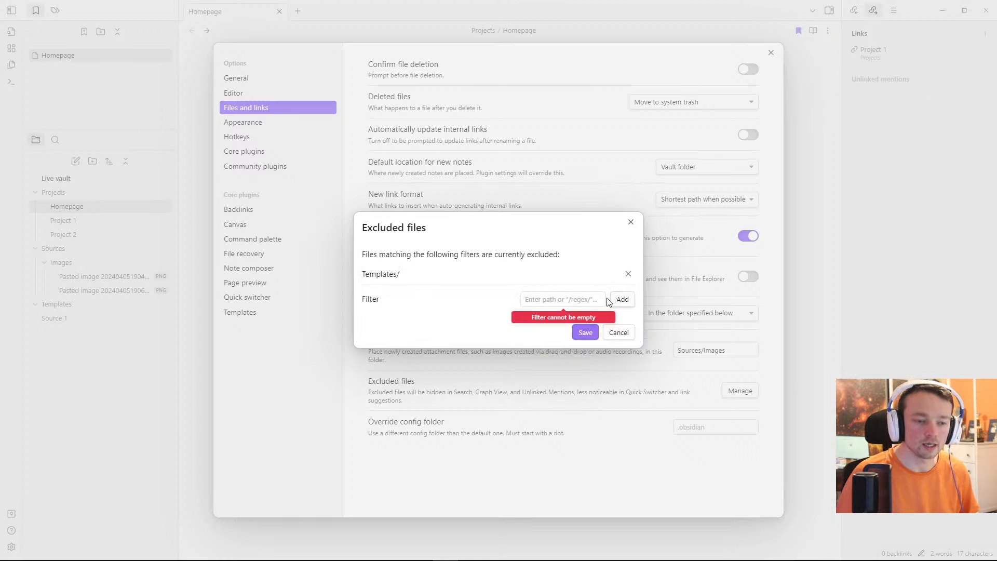
left_click(600, 299)
left_click(540, 352)
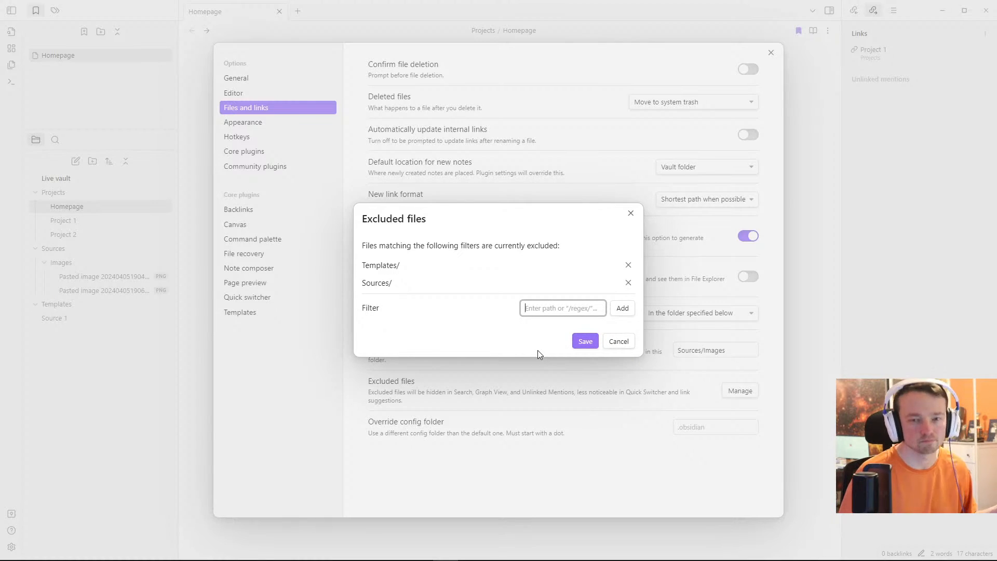
left_click(583, 343)
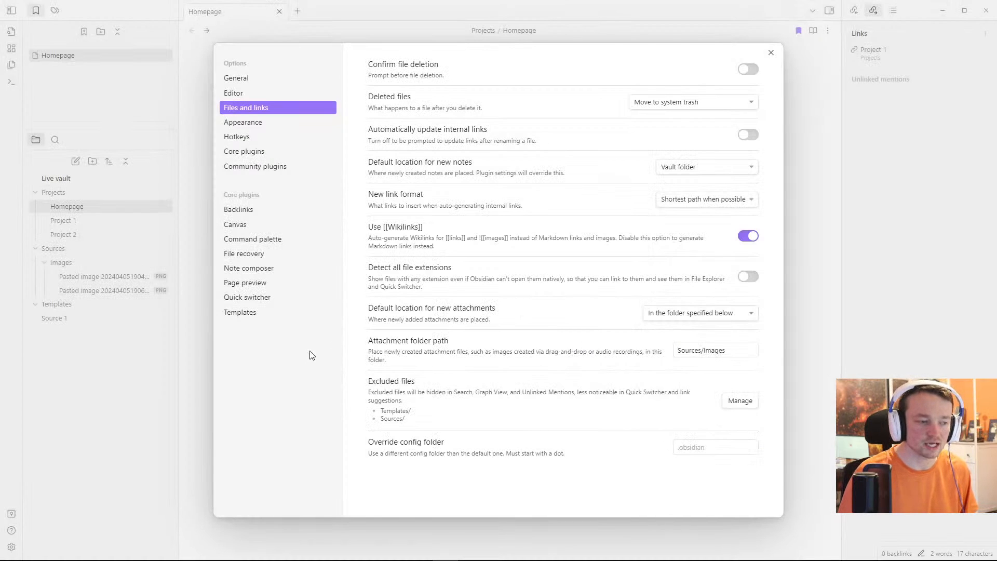
left_click(107, 378)
Step: Look up "p" in the quick switcher to check how files from the excluded folders are listed
left_click(358, 208)
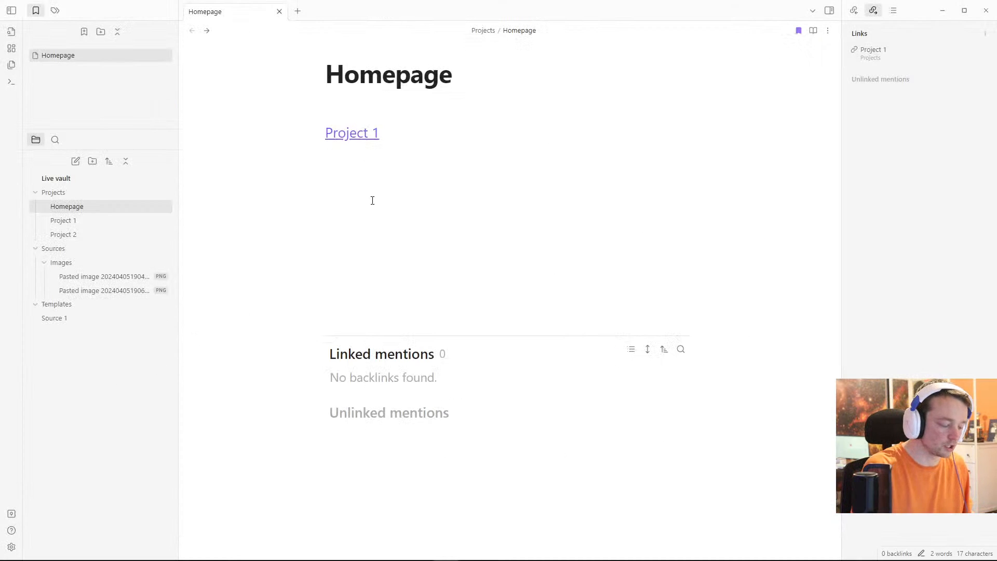
key("ctrl+o")
type("p")
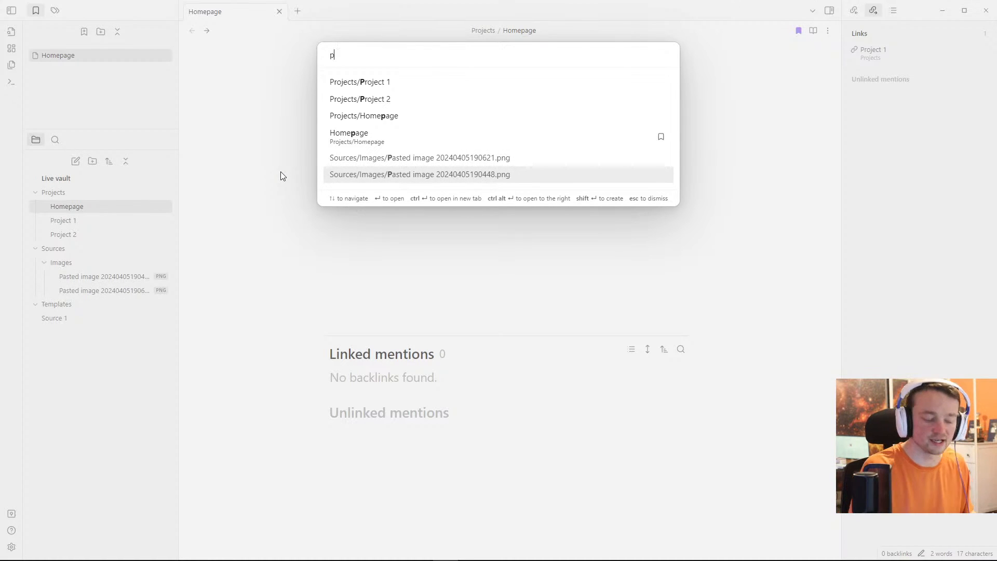
key("BackSpace")
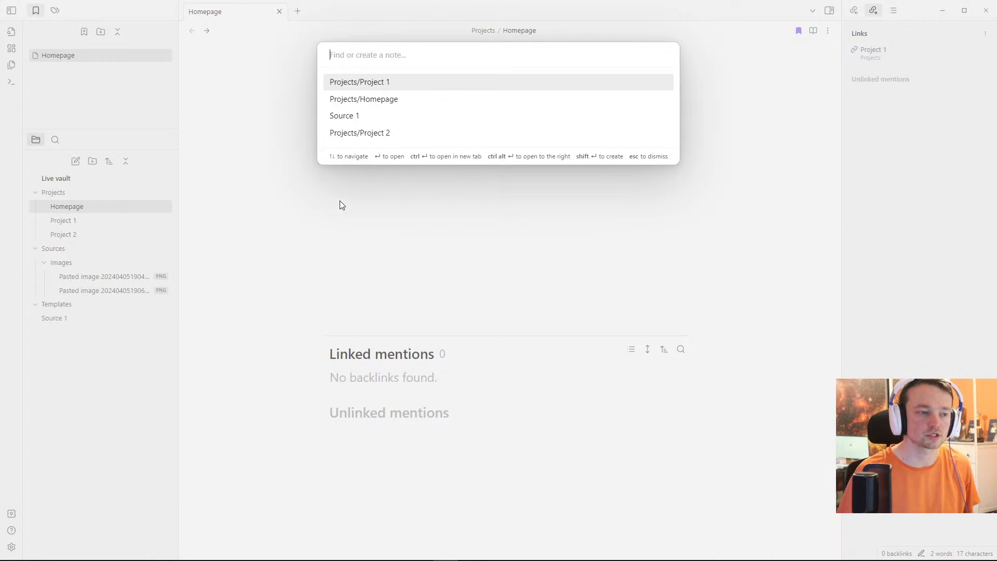
key("Escape")
Step: Enable the Slash commands core plugin in the vault's settings
left_click(11, 547)
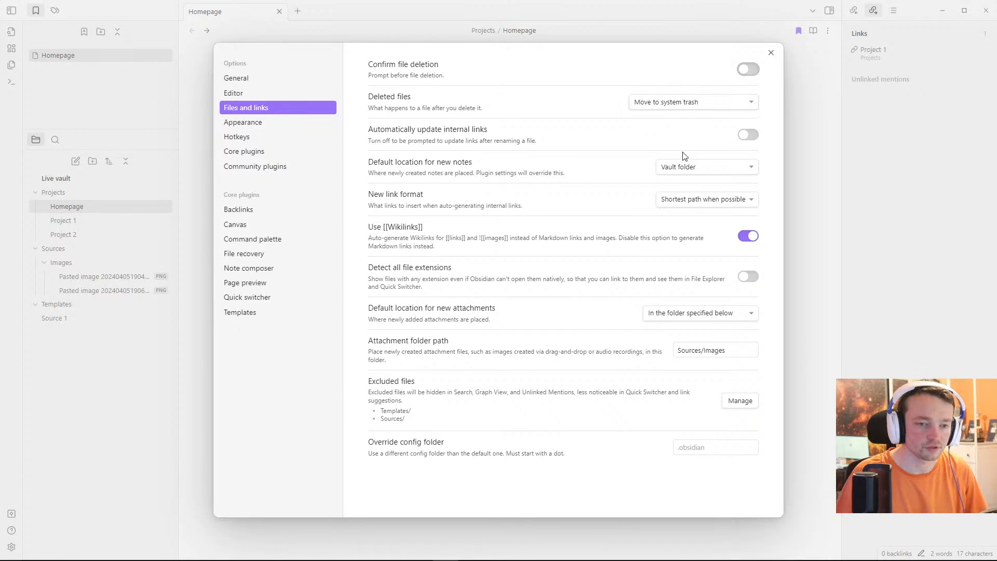
left_click(246, 153)
scroll(595, 320, "down", 10)
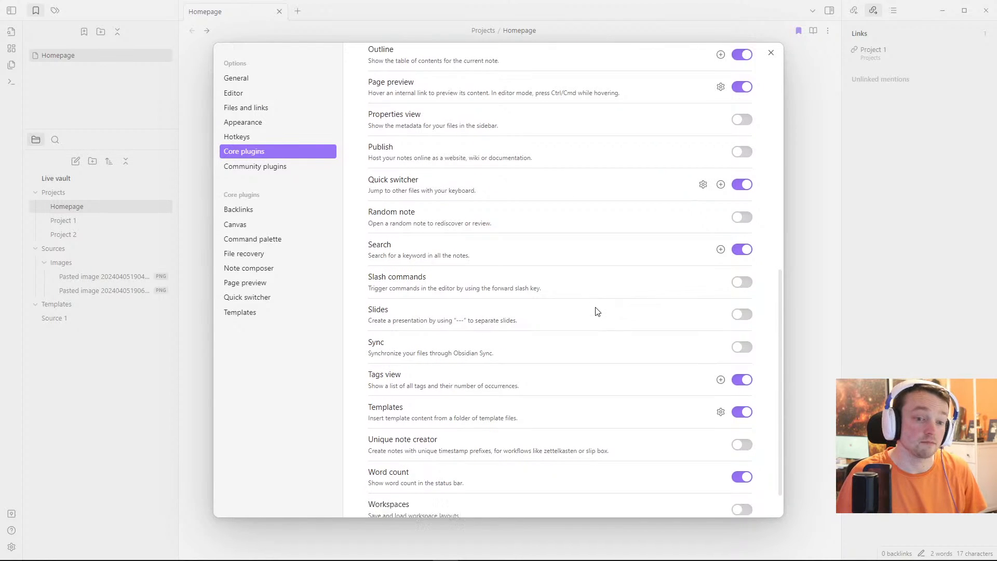
scroll(595, 312, "down", 1)
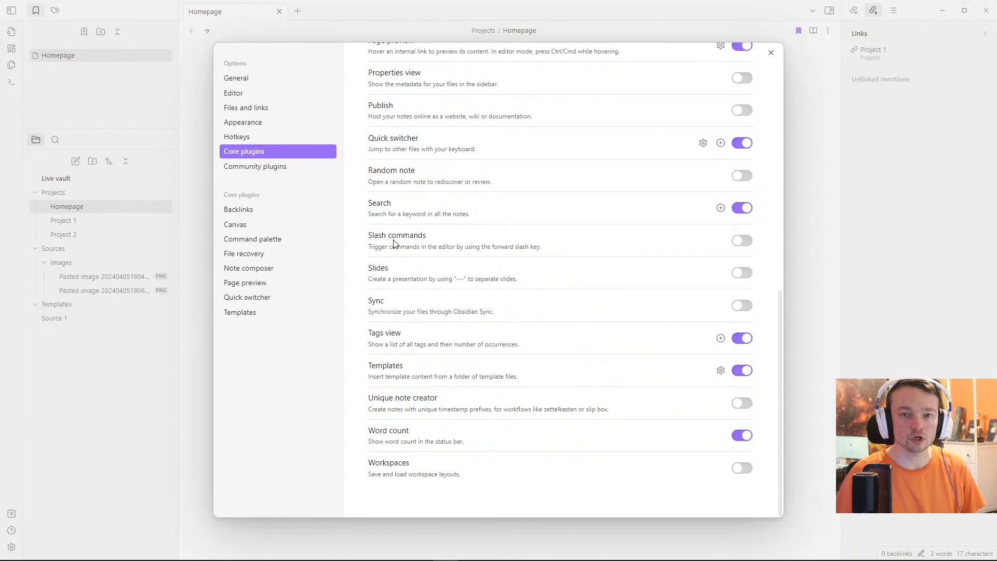
left_click(741, 240)
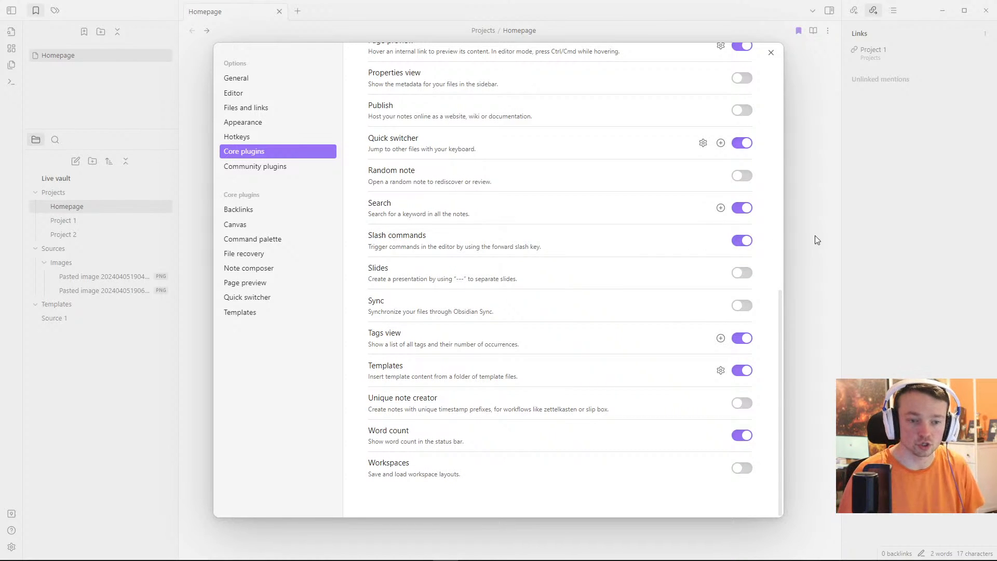
Step: Bring up the slash command list in the Homepage note, look through its commands, and remove the typed slash
left_click(815, 235)
type("/")
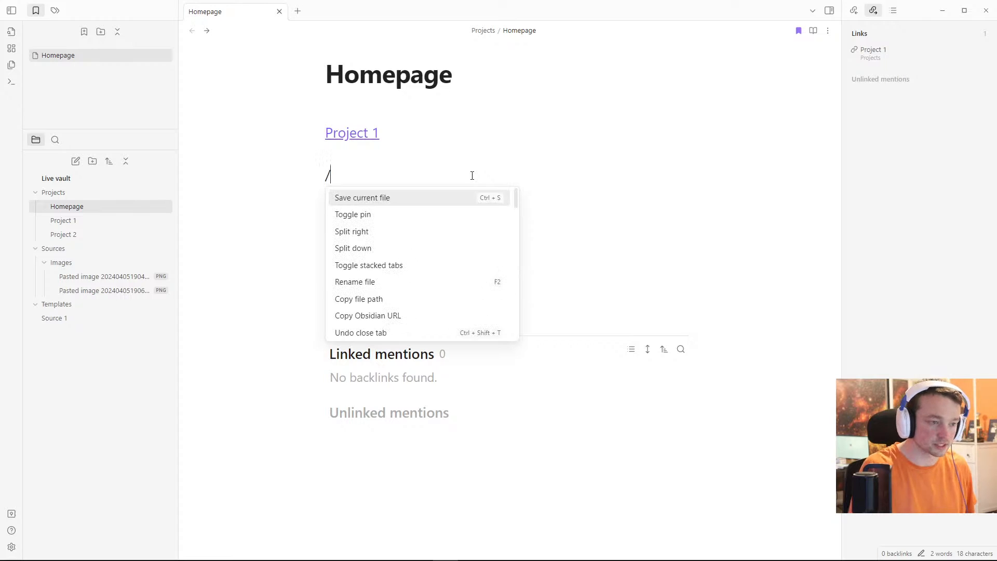
scroll(442, 278, "down", 2)
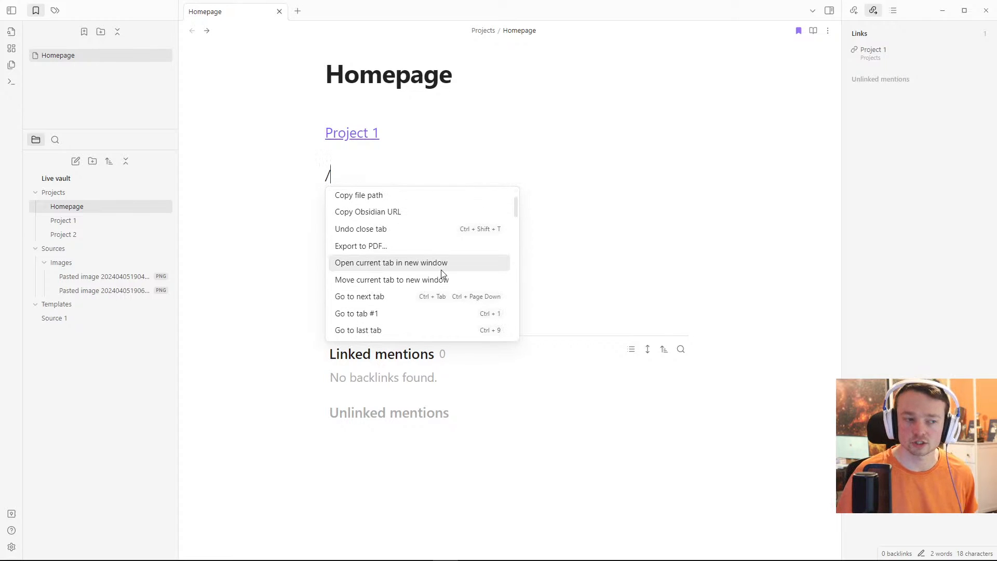
scroll(441, 276, "up", 2)
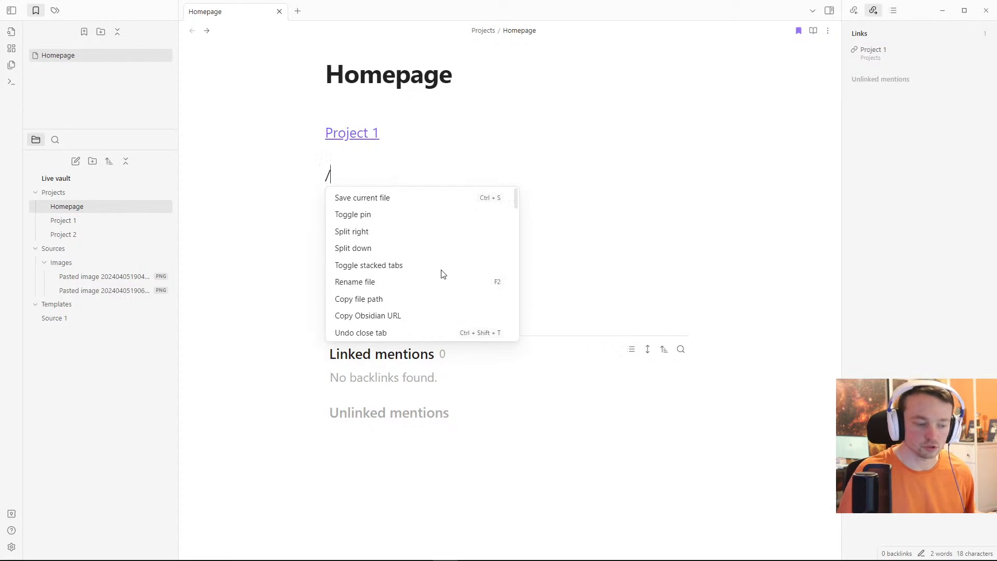
key("BackSpace")
Step: Look through the commands in the command palette and dismiss it
key("ctrl+p")
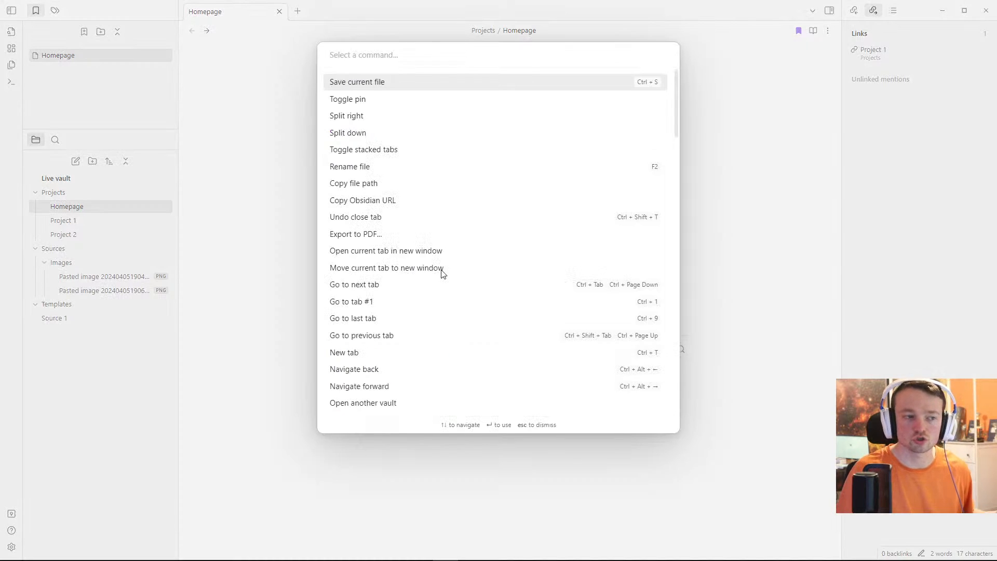
scroll(442, 251, "down", 2)
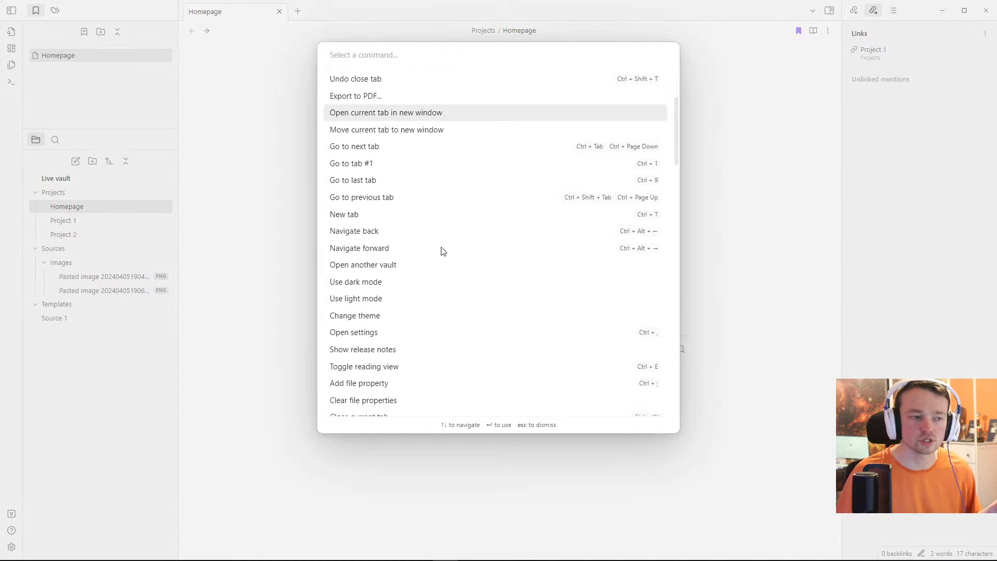
scroll(442, 251, "up", 2)
key("Escape")
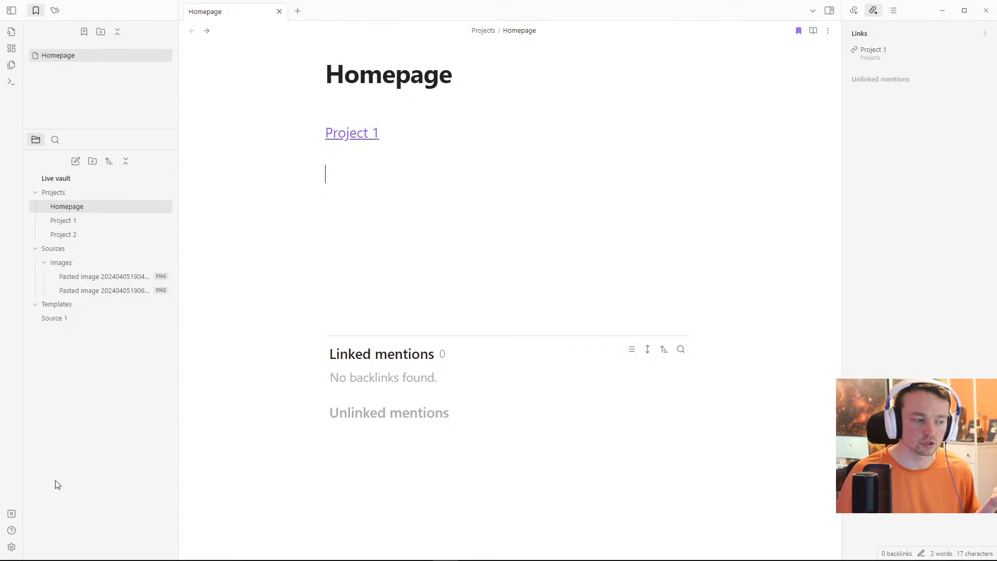
Step: Disable the Slash commands core plugin again
left_click(11, 546)
scroll(604, 379, "down", 2)
scroll(604, 379, "down", 4)
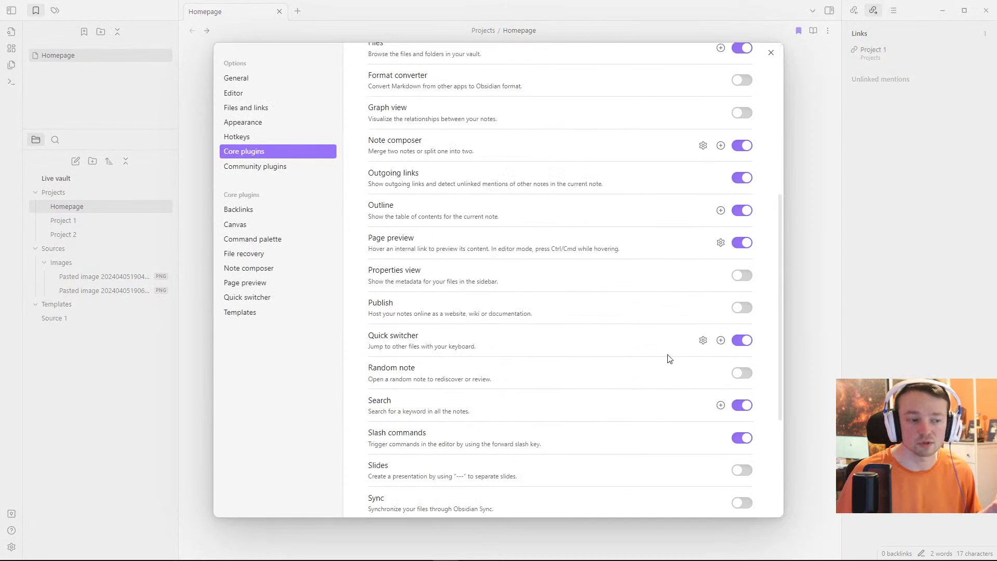
left_click(743, 437)
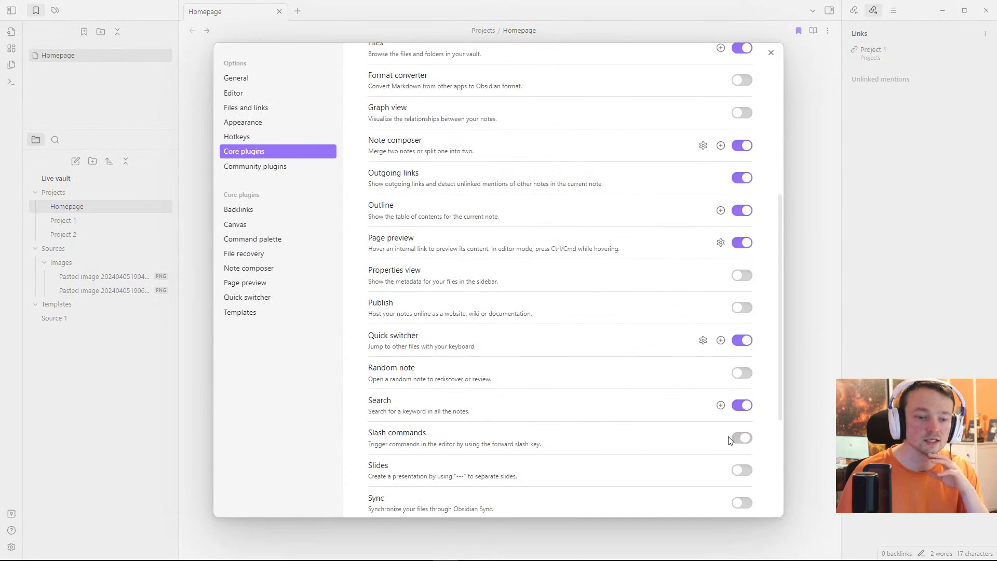
Step: Disable the Word count core plugin and look over the rest of the core plugins
scroll(629, 426, "down", 2)
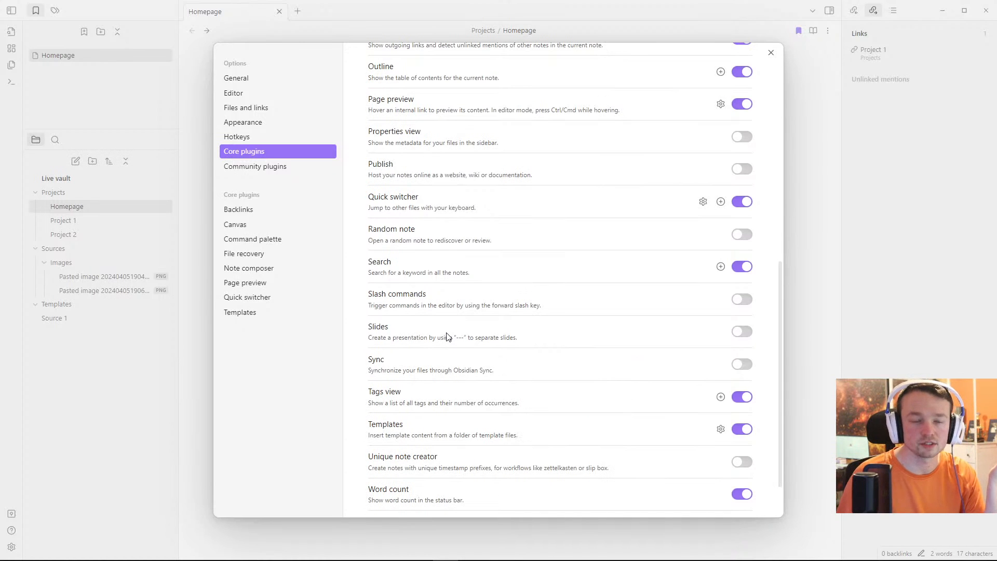
scroll(447, 336, "down", 1)
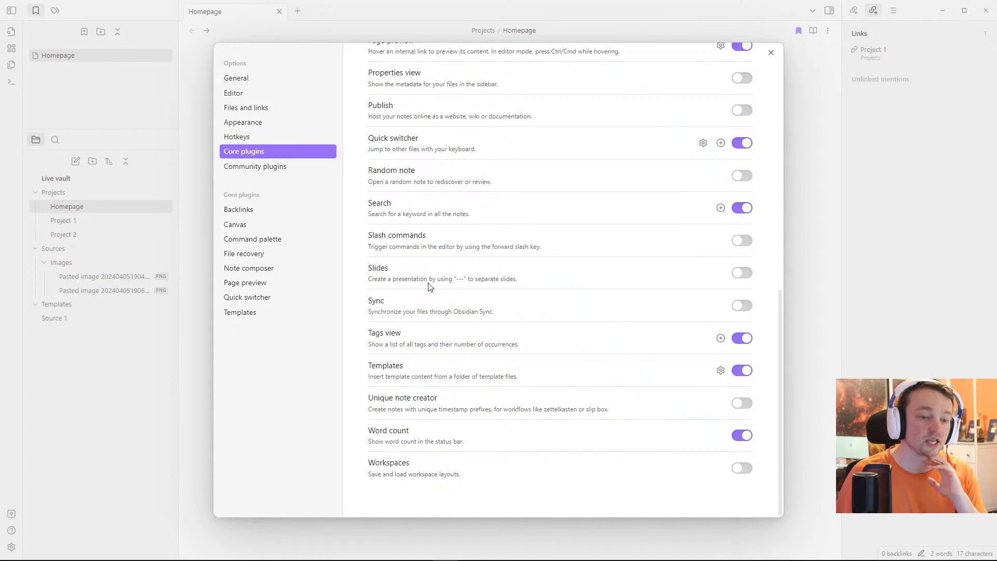
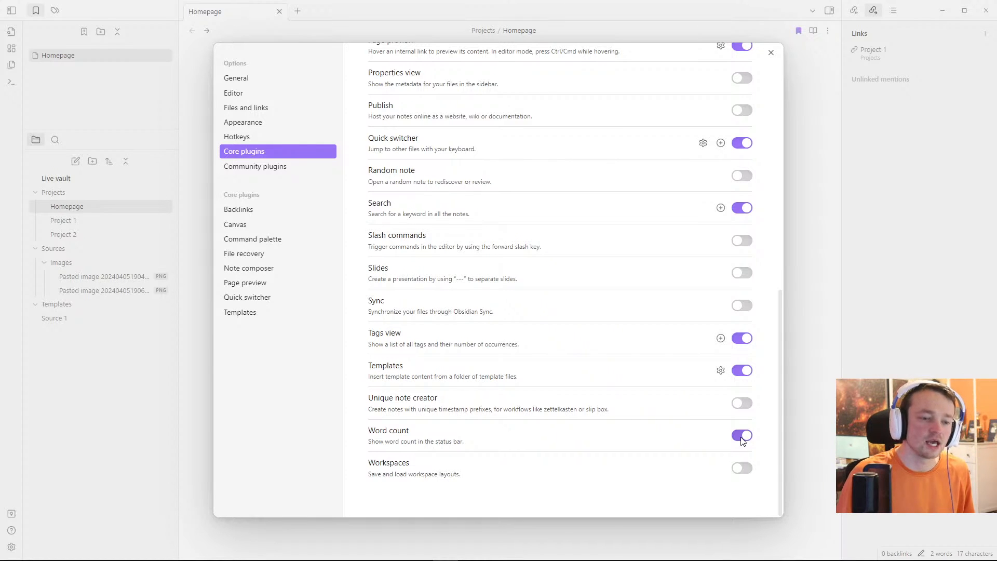
left_click(743, 441)
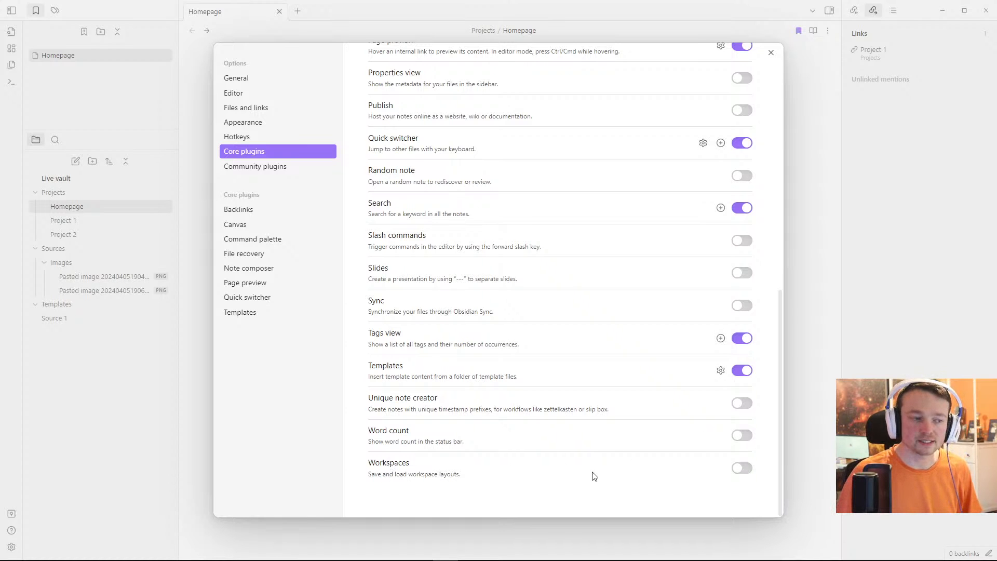
scroll(594, 476, "up", 6)
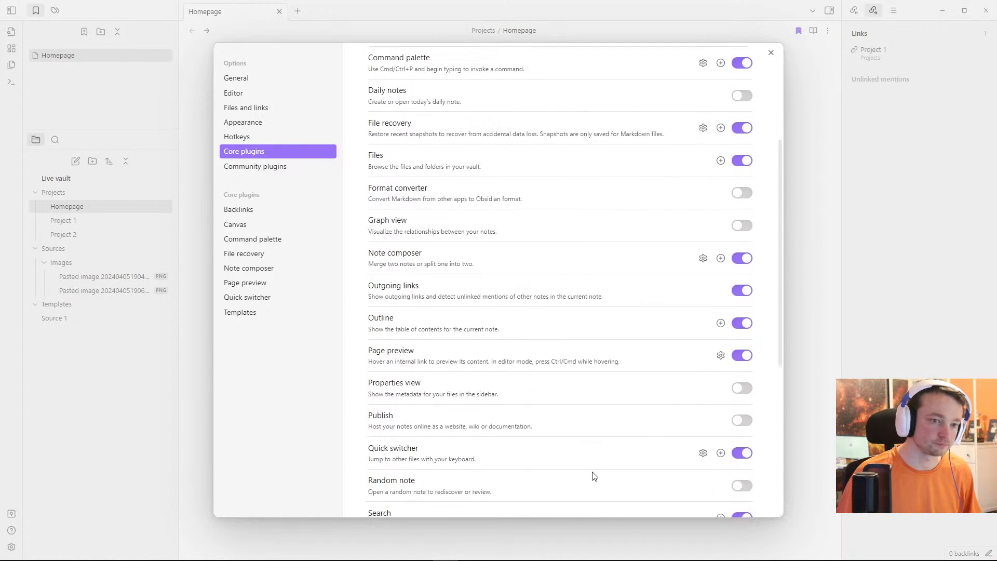
scroll(592, 474, "down", 6)
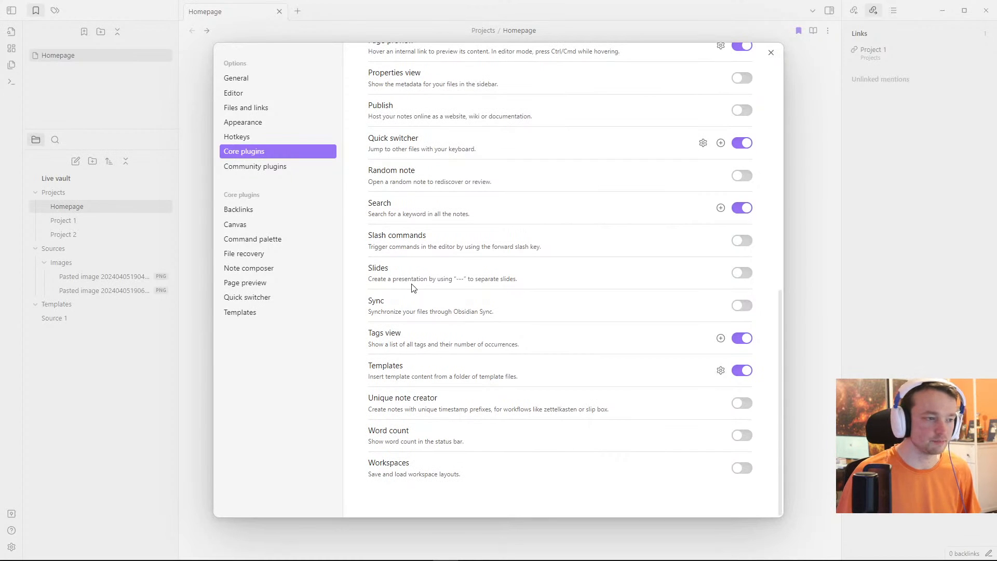
Step: Turn on community plugins for the vault and view the Backlinks plugin's options
left_click(274, 167)
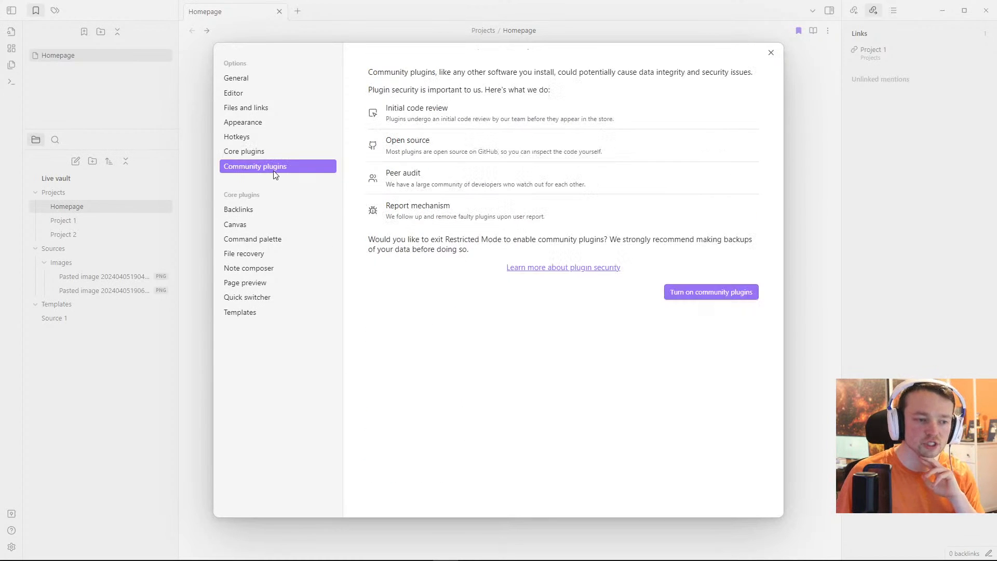
left_click(727, 293)
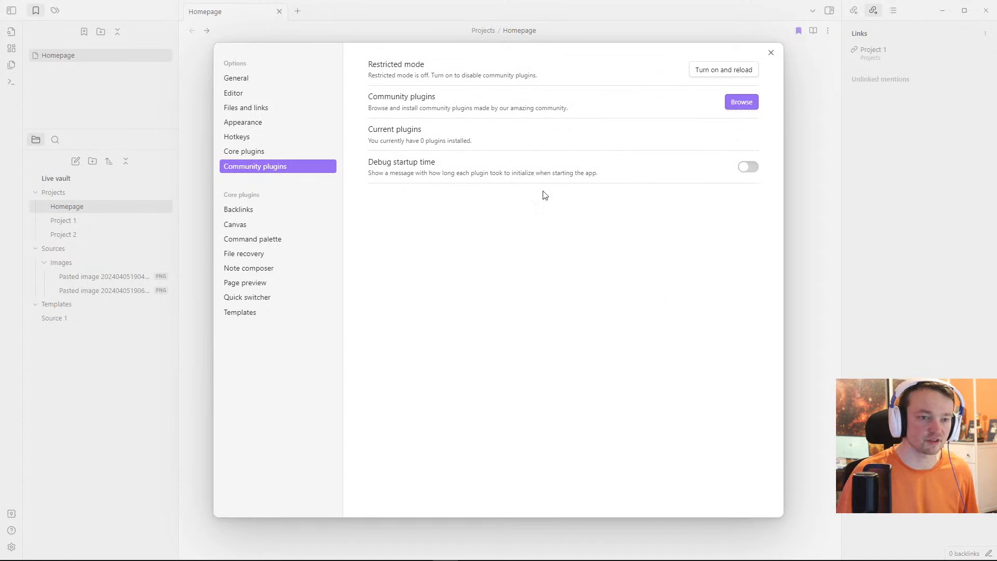
left_click(265, 213)
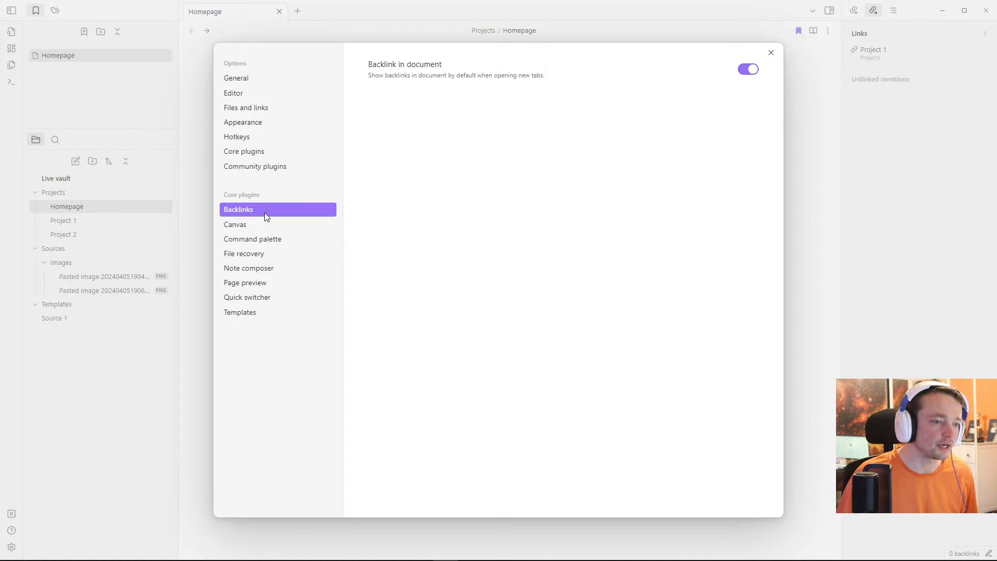
Step: Set the default location for new canvas files to "In the folder specified below" and close the settings
left_click(270, 225)
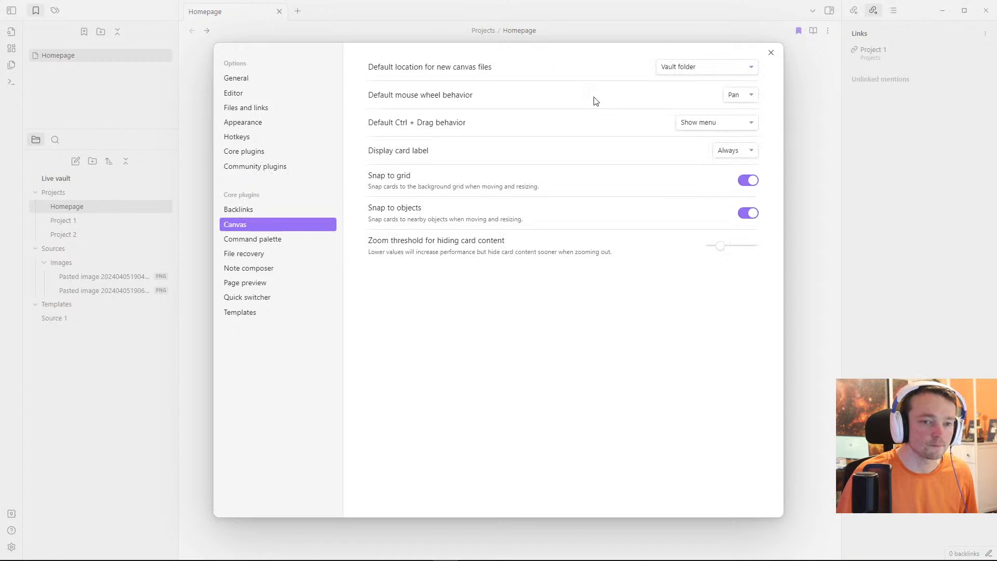
left_click(683, 69)
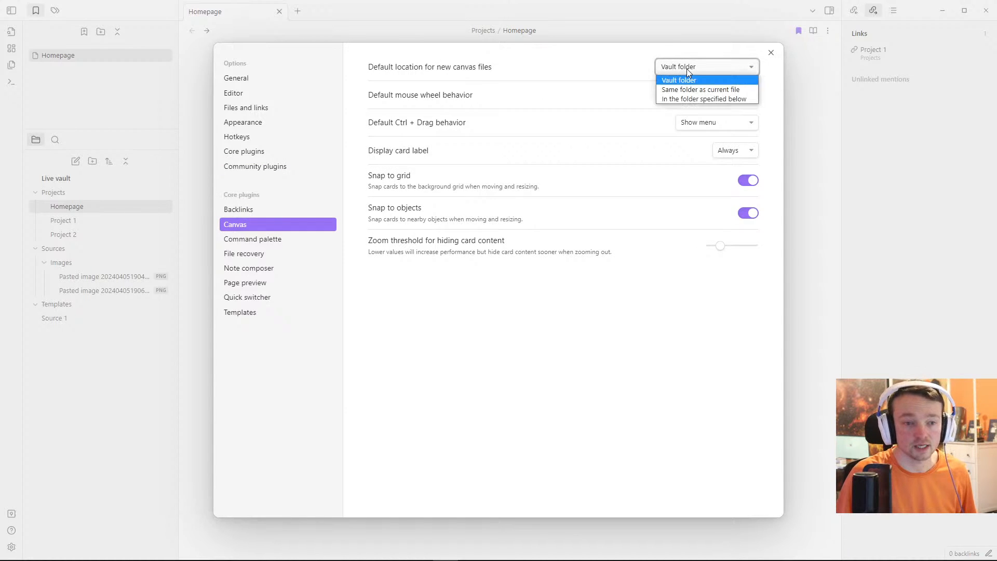
left_click(687, 98)
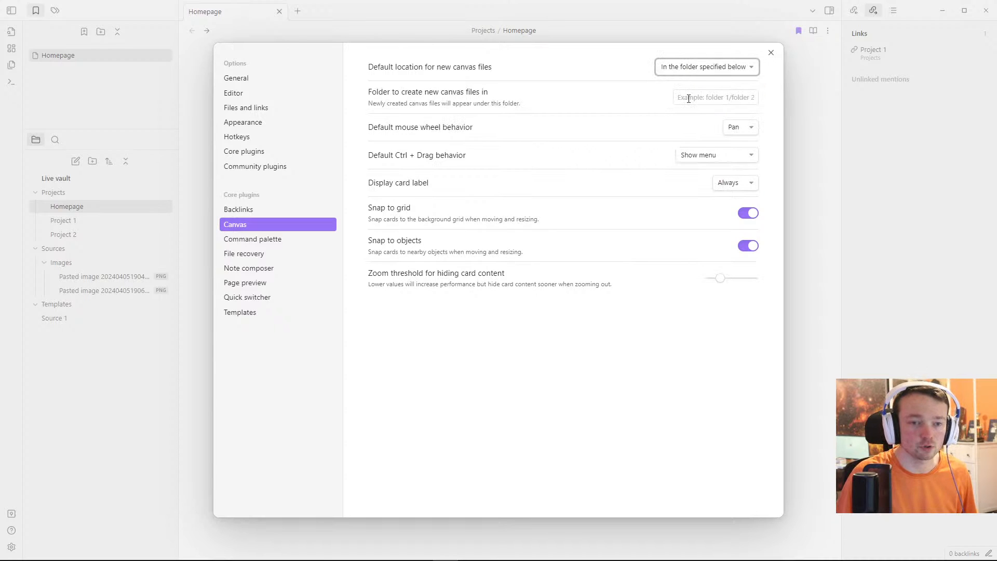
left_click(169, 232)
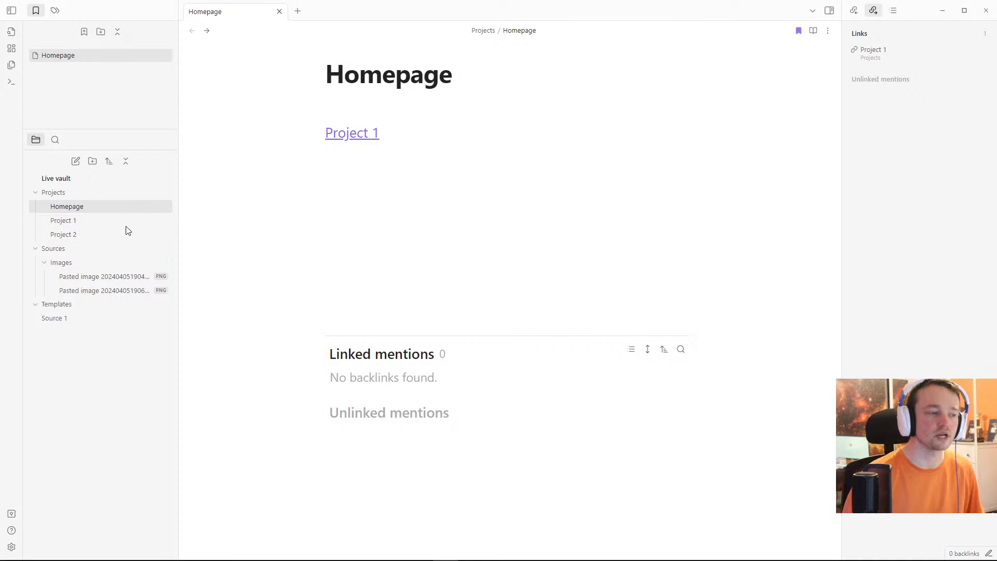
Step: Create a new folder named Canvas in the vault's root
left_click(95, 166)
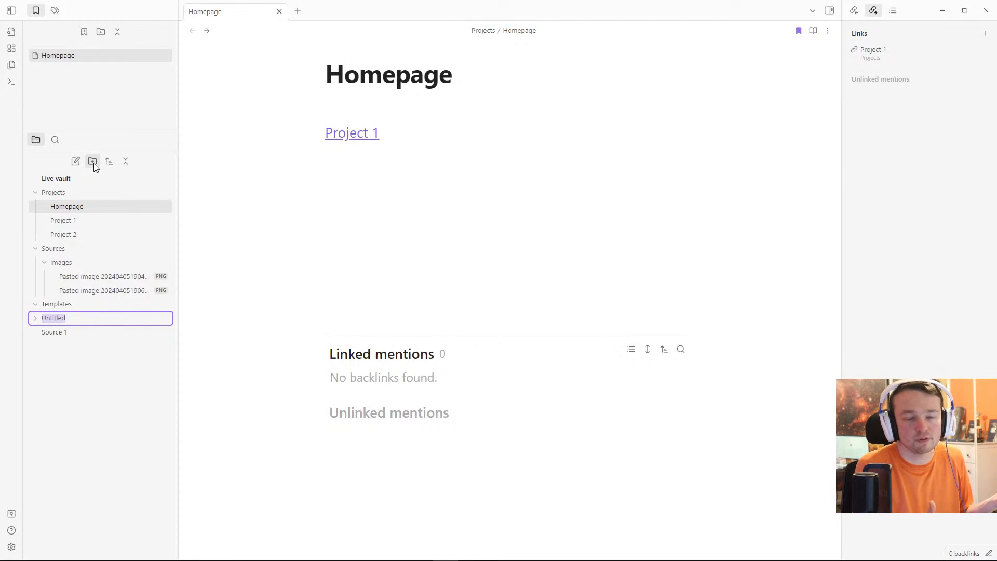
type("Canvas")
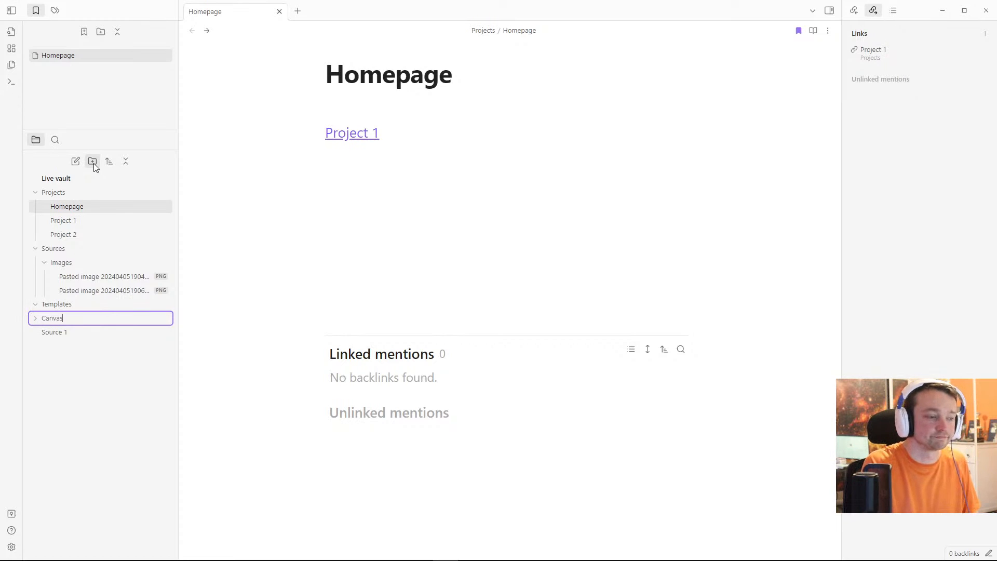
key("Return")
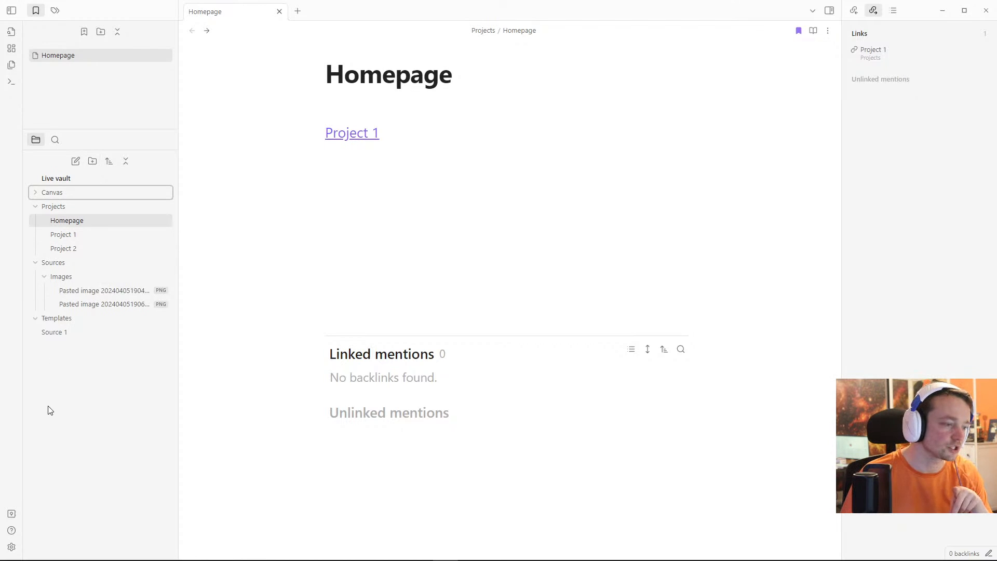
Step: Set Canvas as the folder in which new canvas files are created
left_click(12, 547)
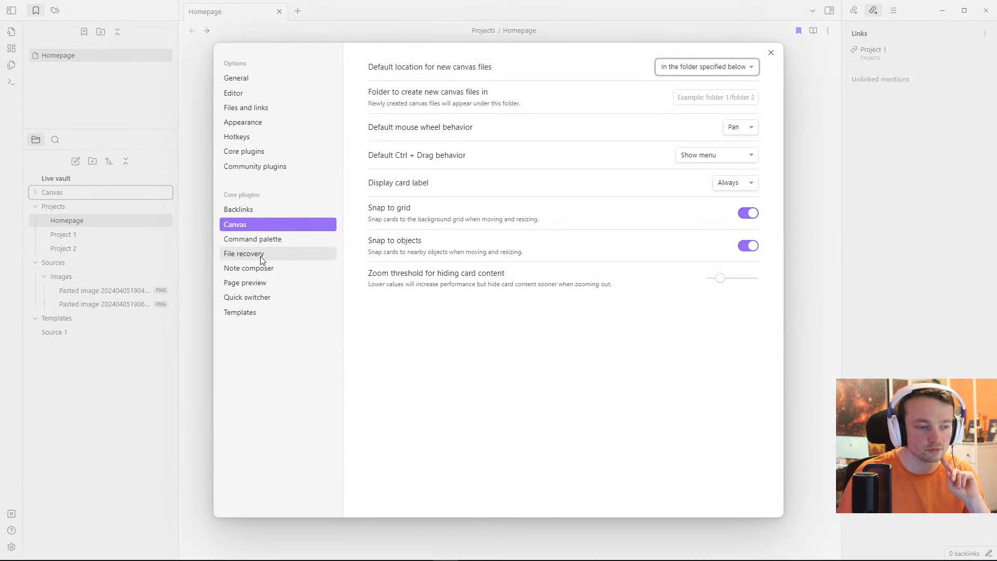
left_click(100, 391)
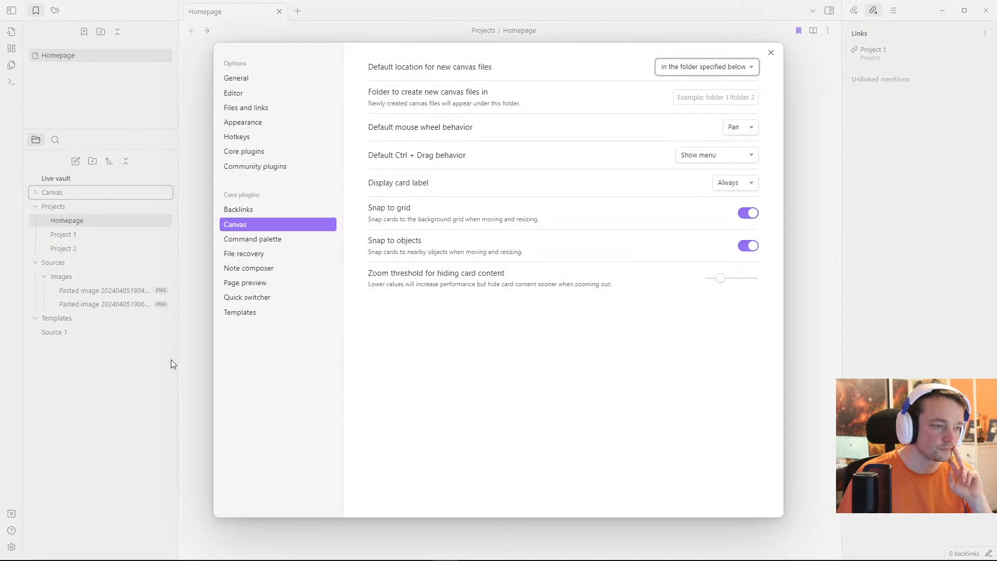
left_click(11, 547)
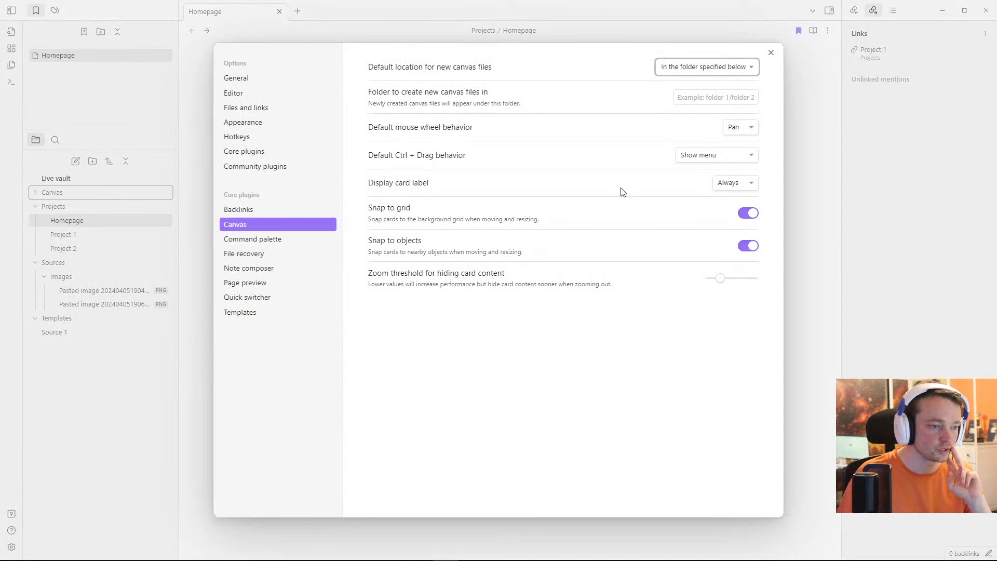
left_click(720, 98)
left_click(698, 203)
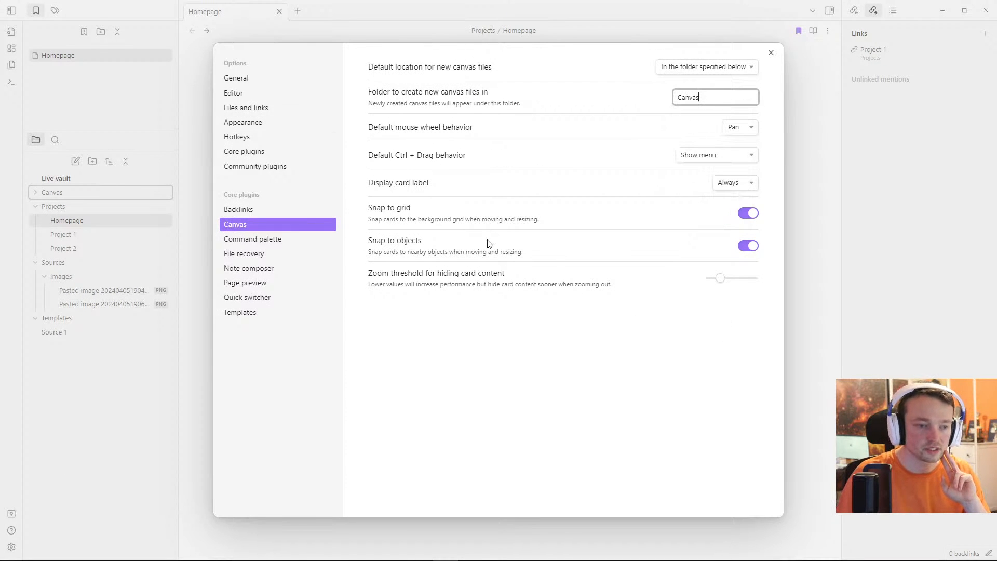
Step: View the Command palette plugin's options for pinning a new command
left_click(271, 240)
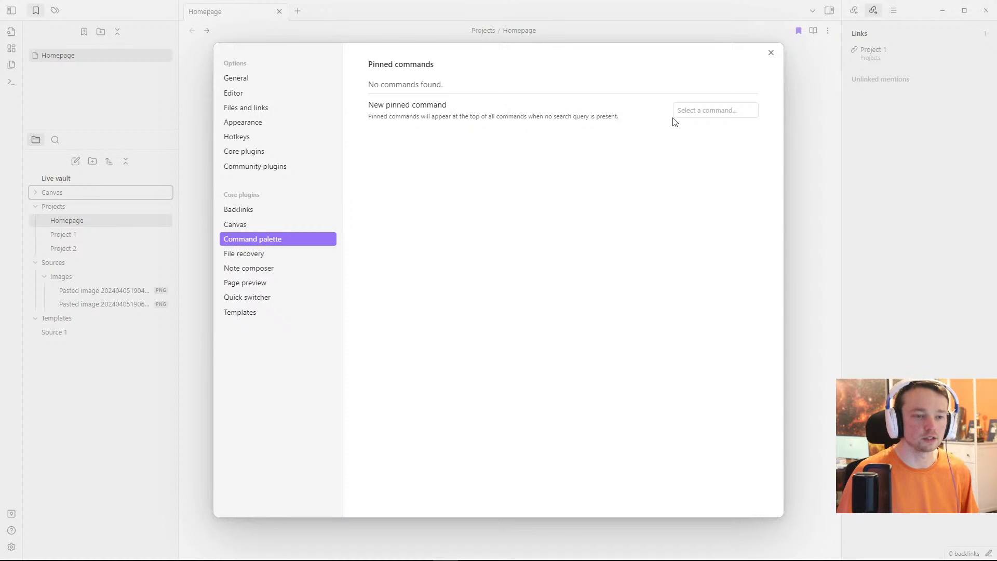
left_click(695, 111)
left_click(639, 125)
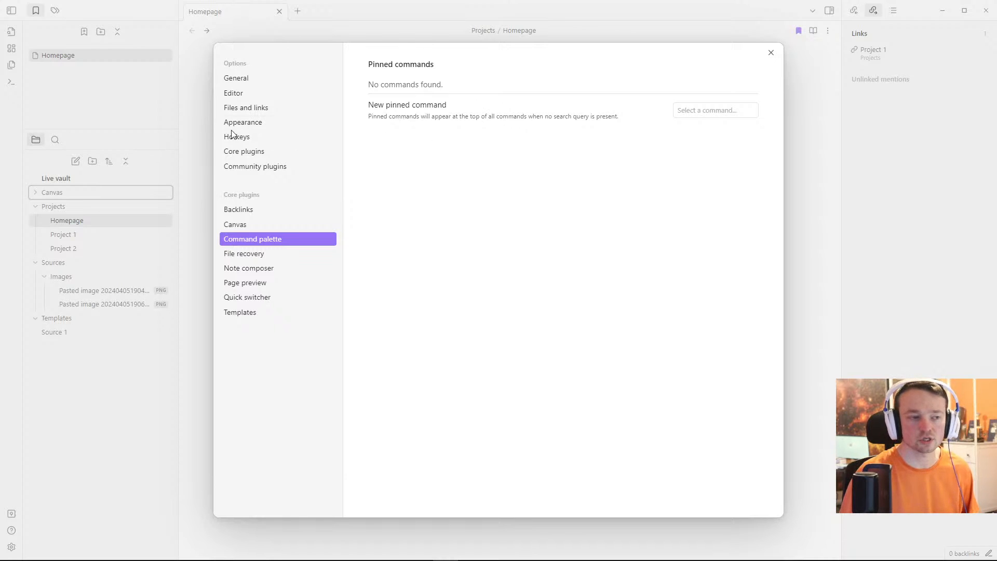
Step: Close the settings and search the command palette for "pin", then dismiss it without running a command
left_click(197, 139)
left_click(384, 166)
key("ctrl+p")
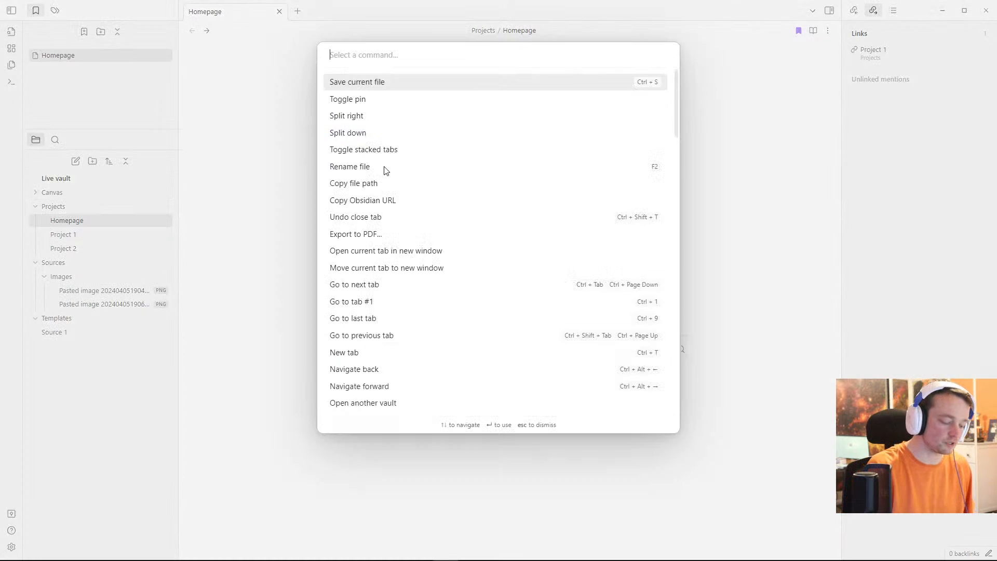
type("pin")
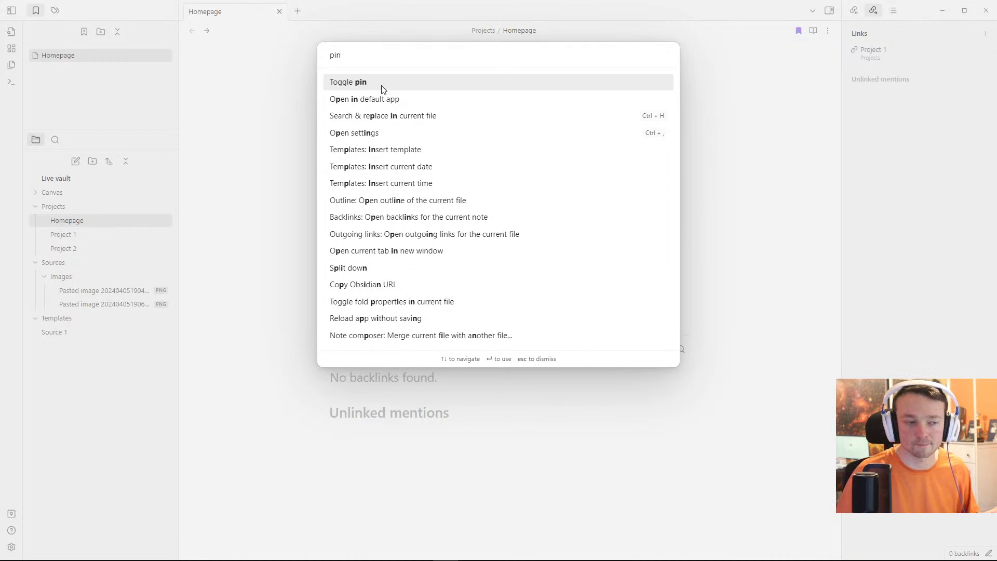
left_click(259, 100)
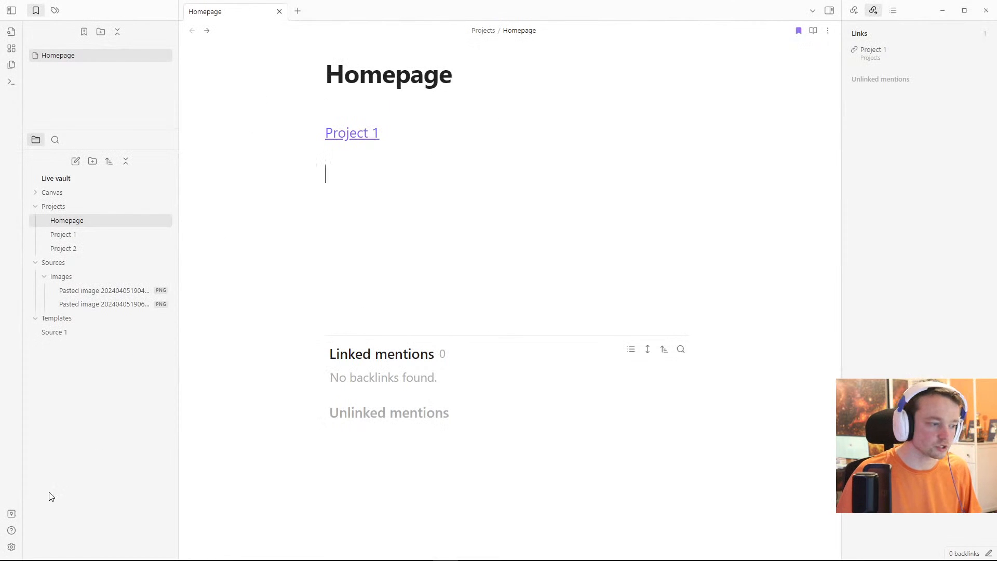
Step: Assign the hotkey Ctrl + Shift + P to the Toggle pin command and close the settings
left_click(12, 547)
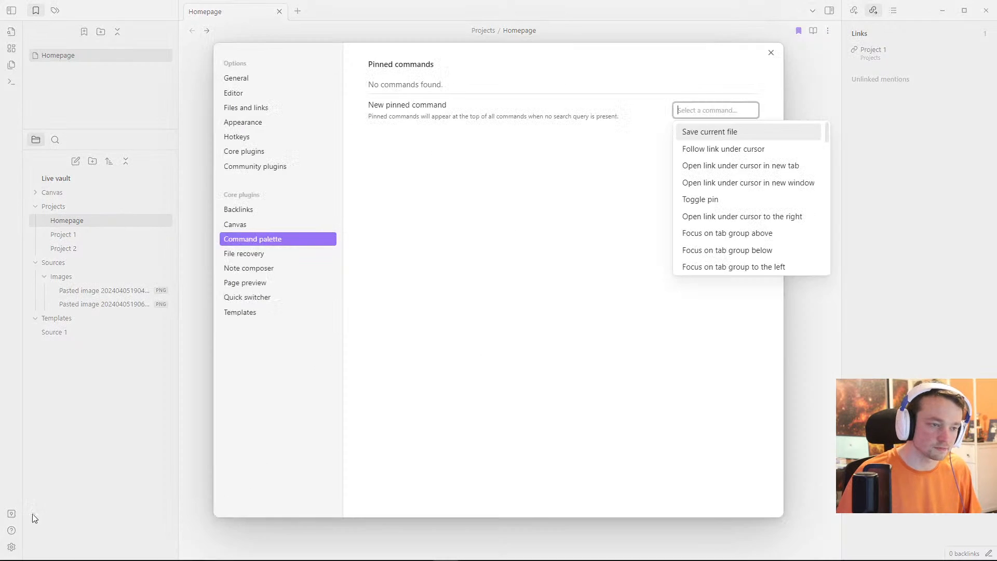
left_click(407, 211)
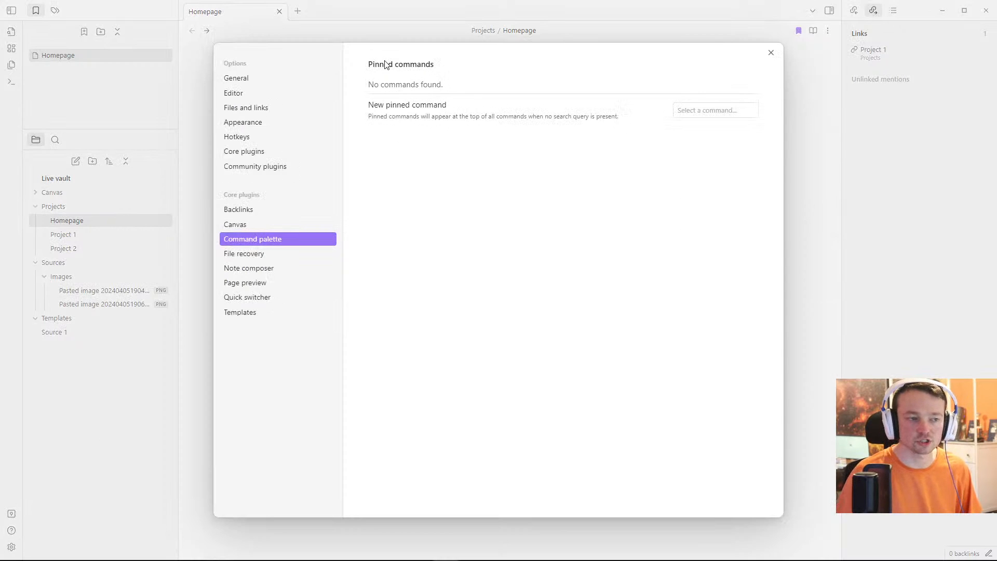
left_click(239, 140)
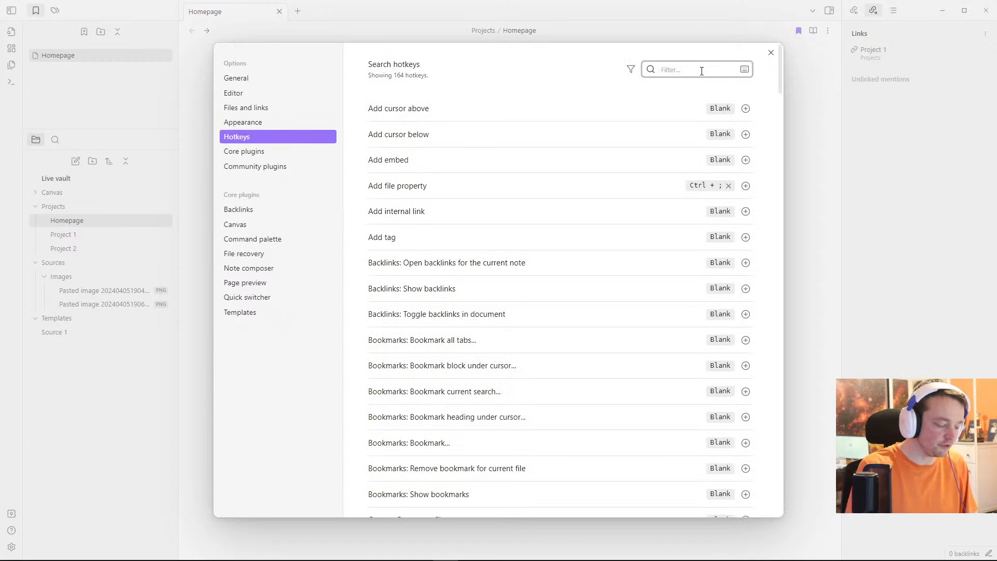
type("pin")
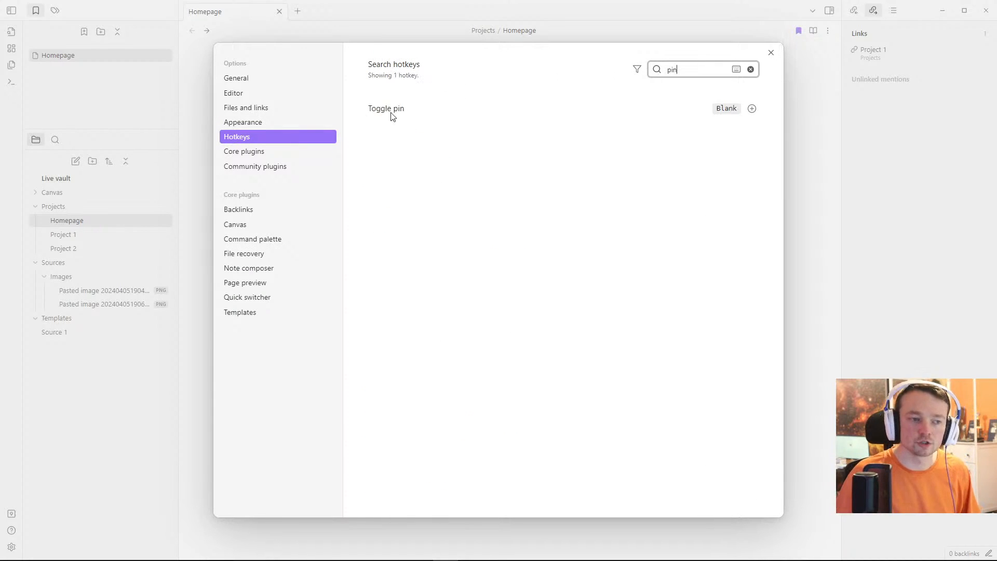
left_click(752, 109)
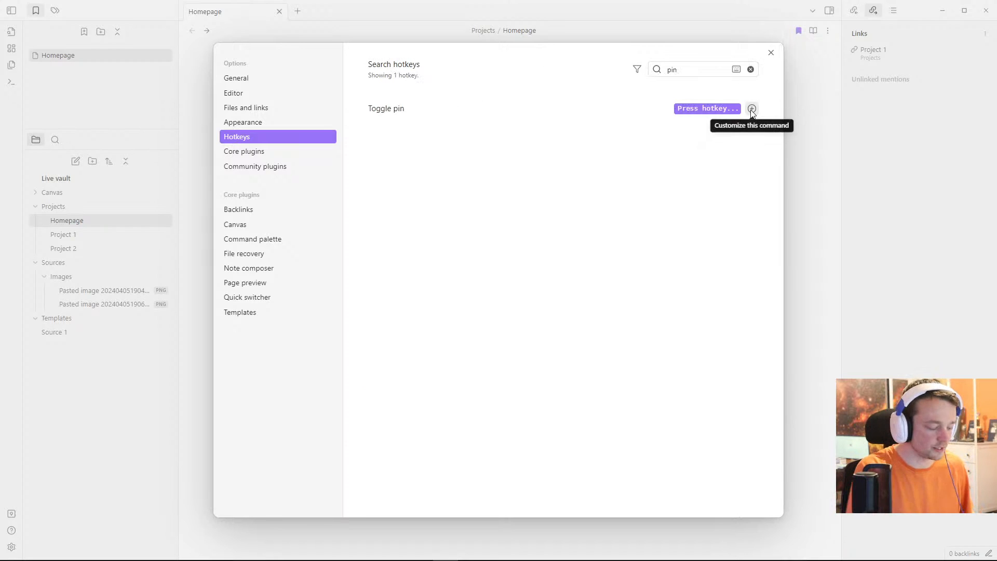
key("ctrl+shift+p")
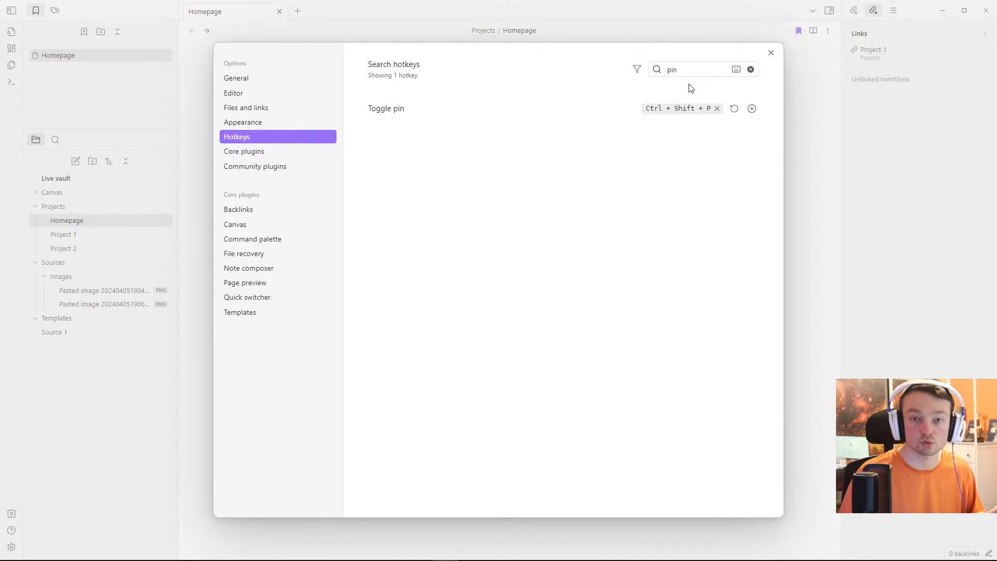
left_click(752, 70)
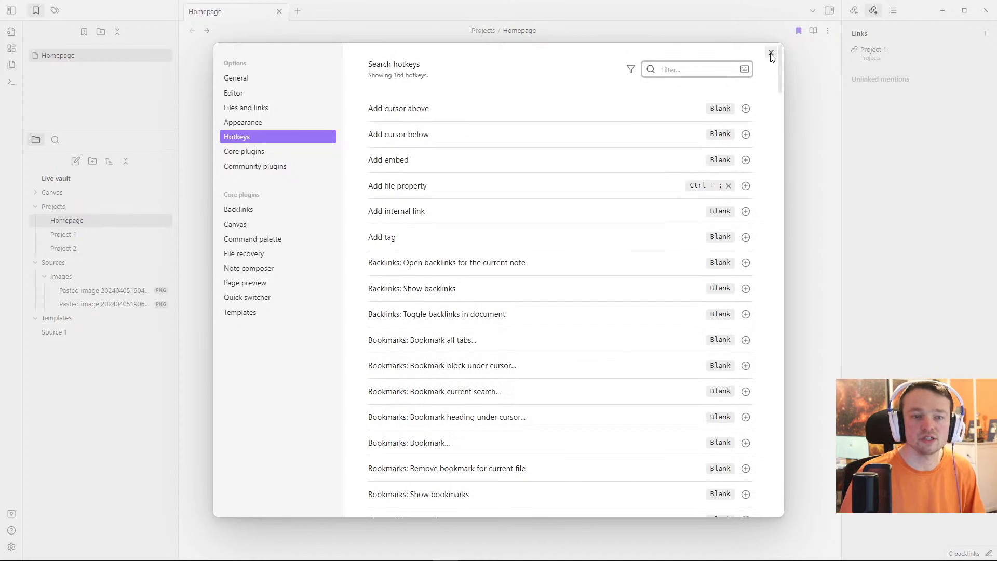
left_click(771, 53)
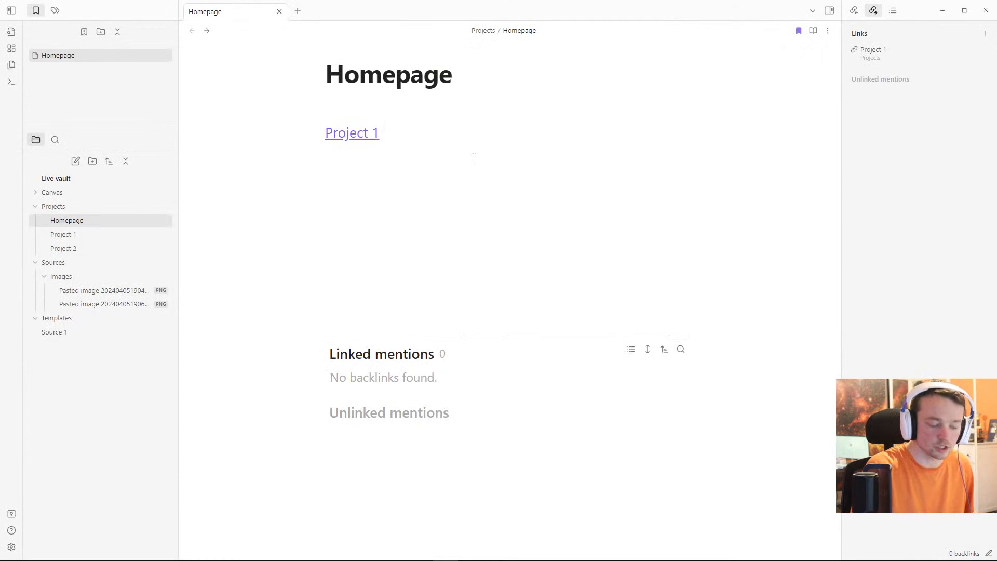
Step: Look up the Toggle pin command and its hotkey in the command palette, clear the search and dismiss the palette
key("ctrl+p")
type("pin")
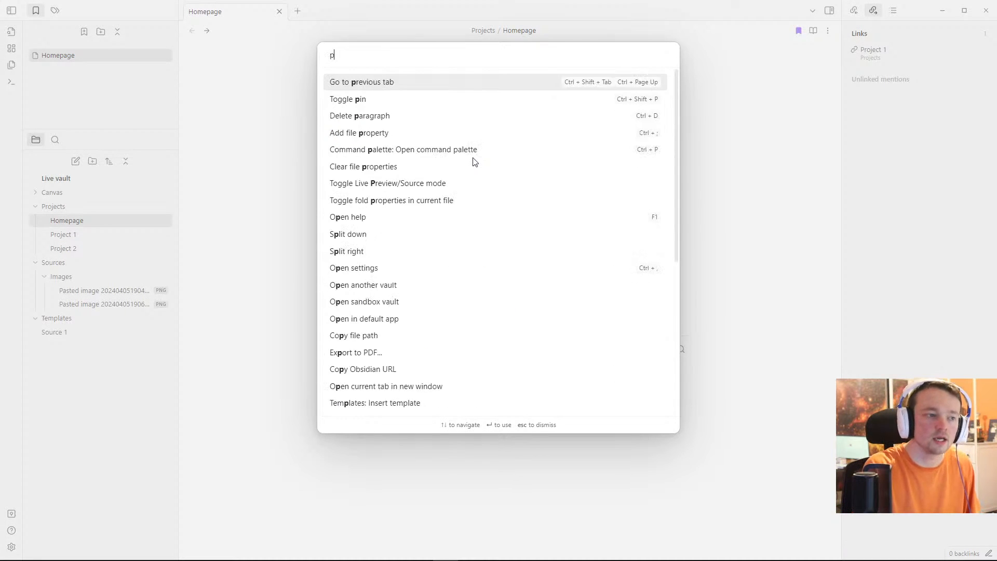
key("BackSpace")
key("BackSpace")
key("BackSpace")
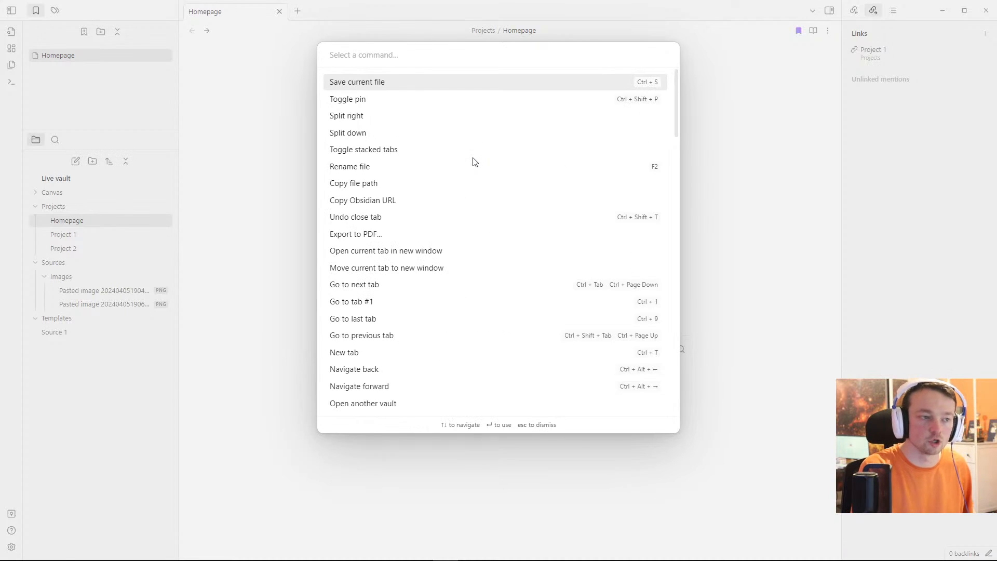
key("Escape")
Step: Add Toggle pin as a pinned command in the Command palette plugin's options and close the settings
left_click(12, 547)
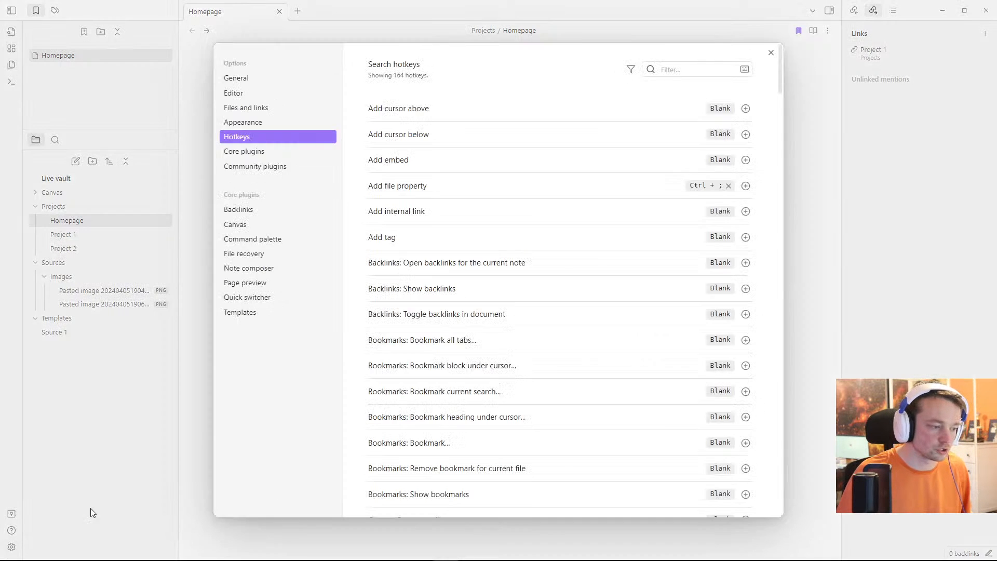
left_click(305, 237)
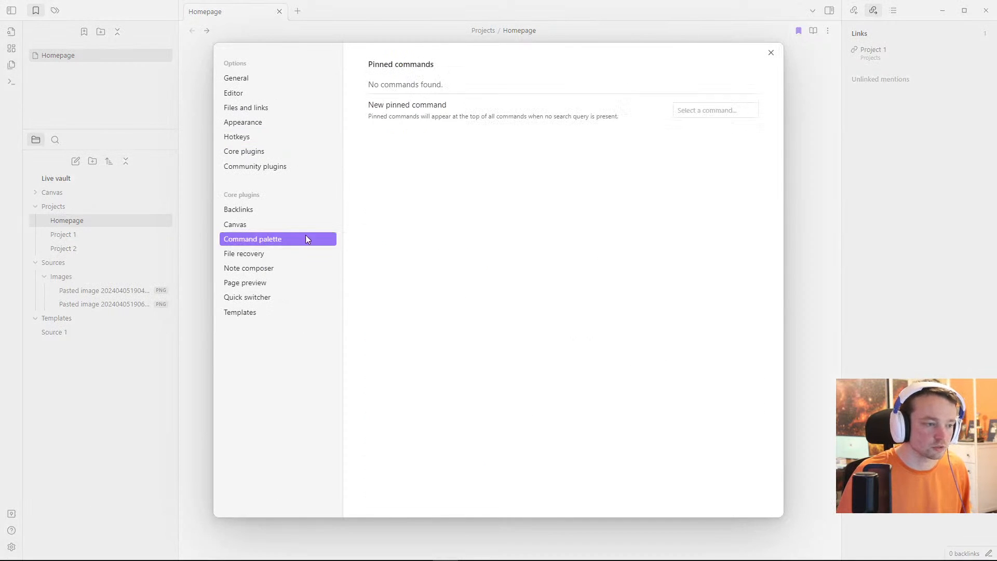
left_click(689, 112)
type("pin")
key("Return")
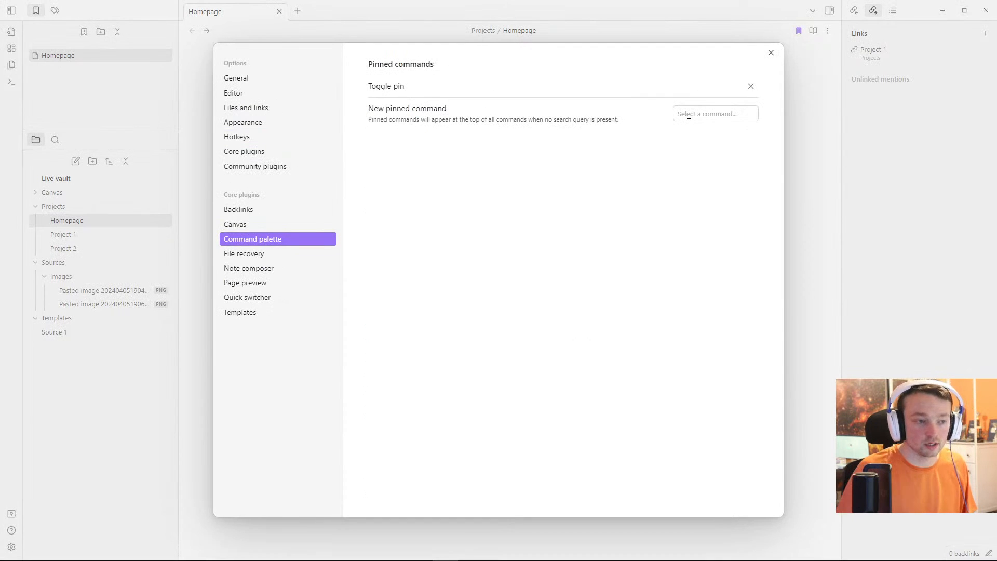
left_click(172, 158)
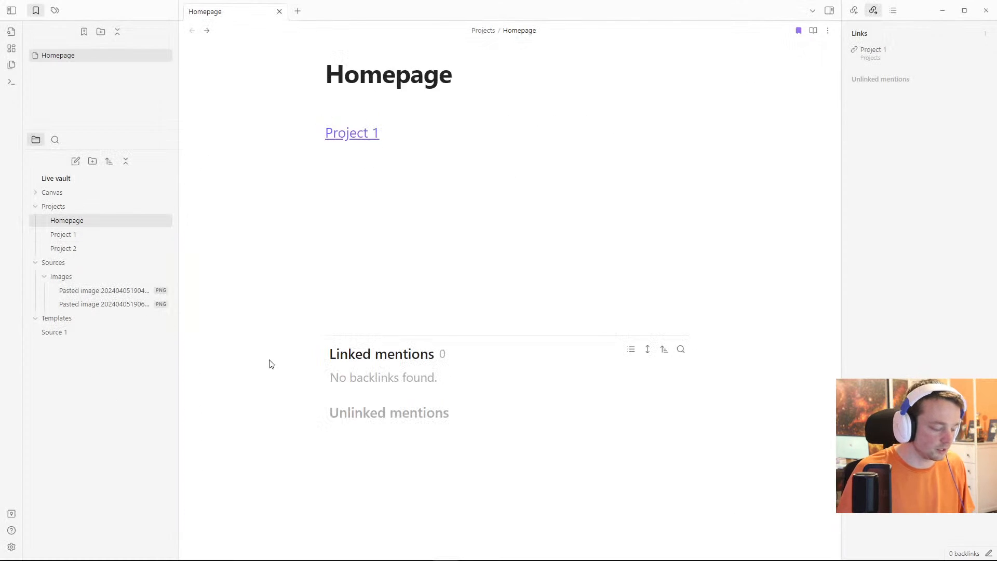
Step: Pin the Homepage tab by running Toggle pin from the command palette
key("ctrl+p")
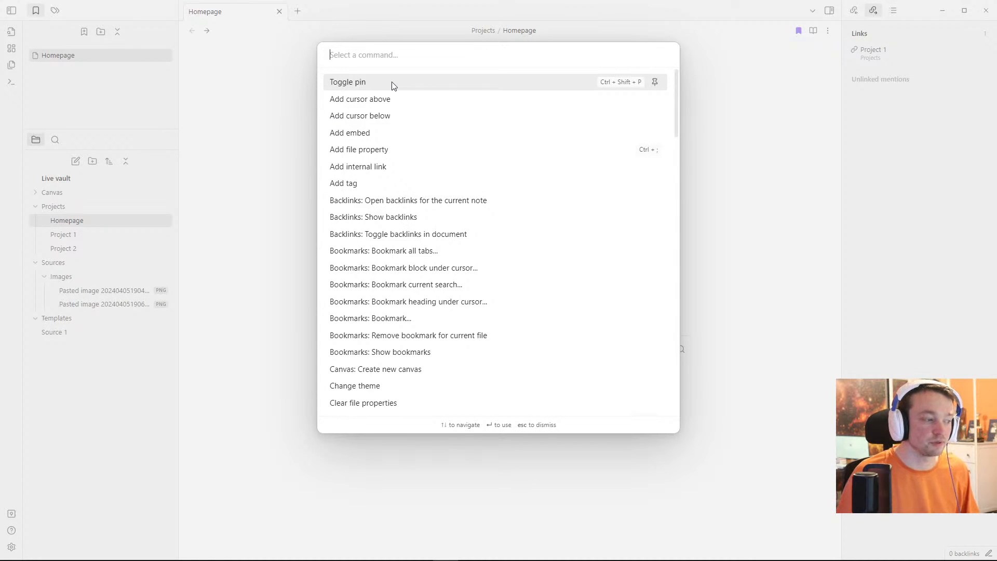
left_click(297, 94)
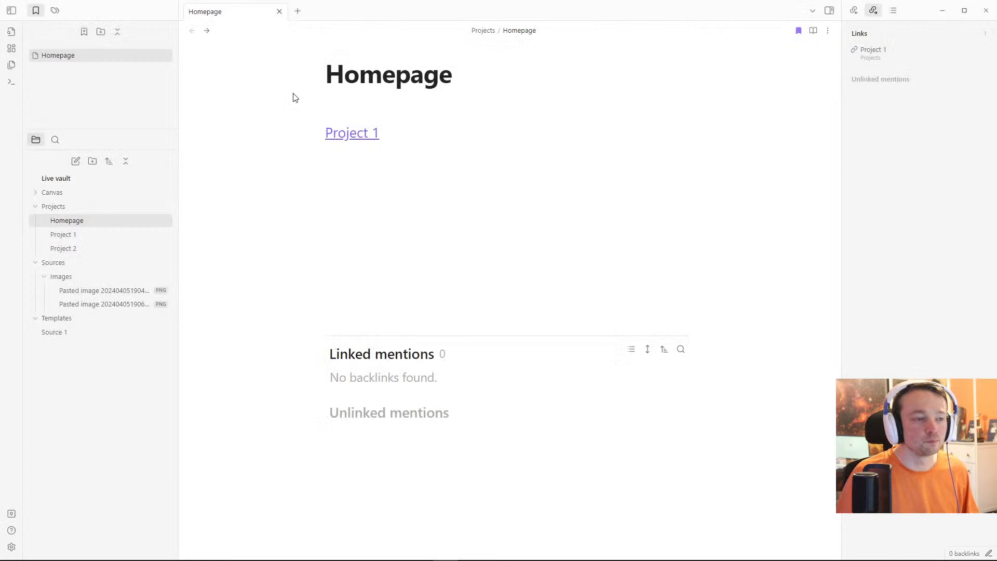
left_click(374, 160)
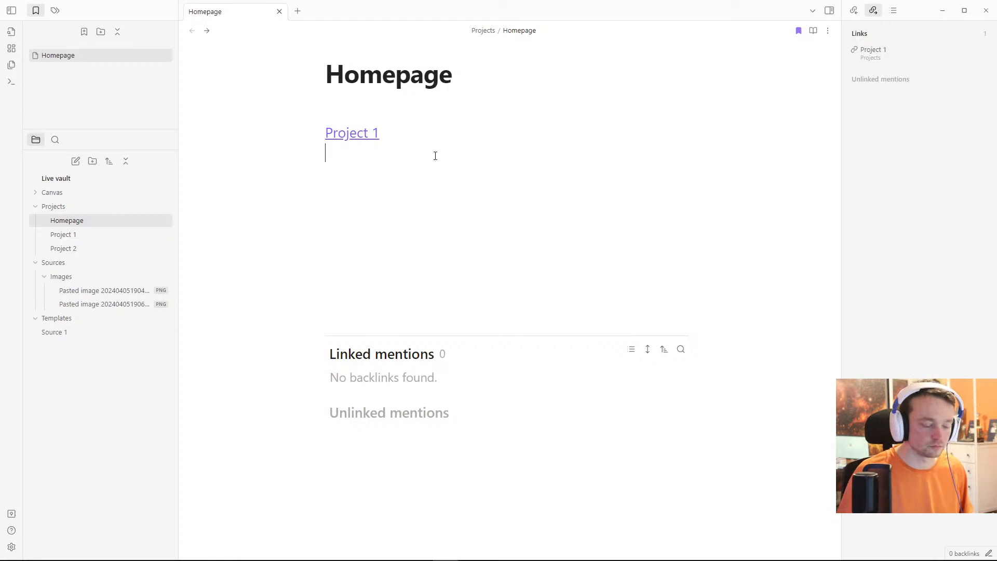
key("ctrl+p")
left_click(513, 88)
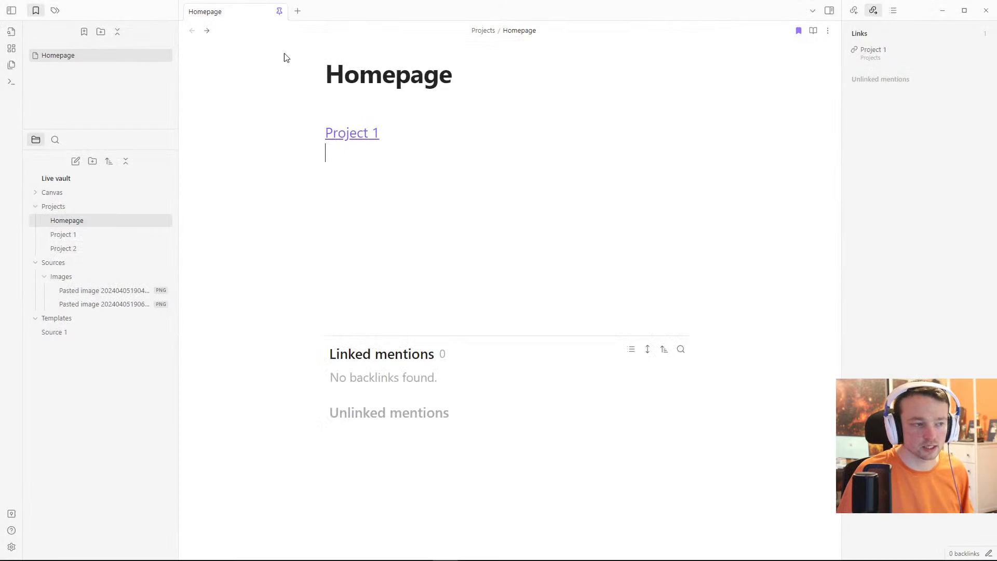
Step: Unpin the Homepage tab and pin it again with the Toggle pin hotkey
left_click(280, 12)
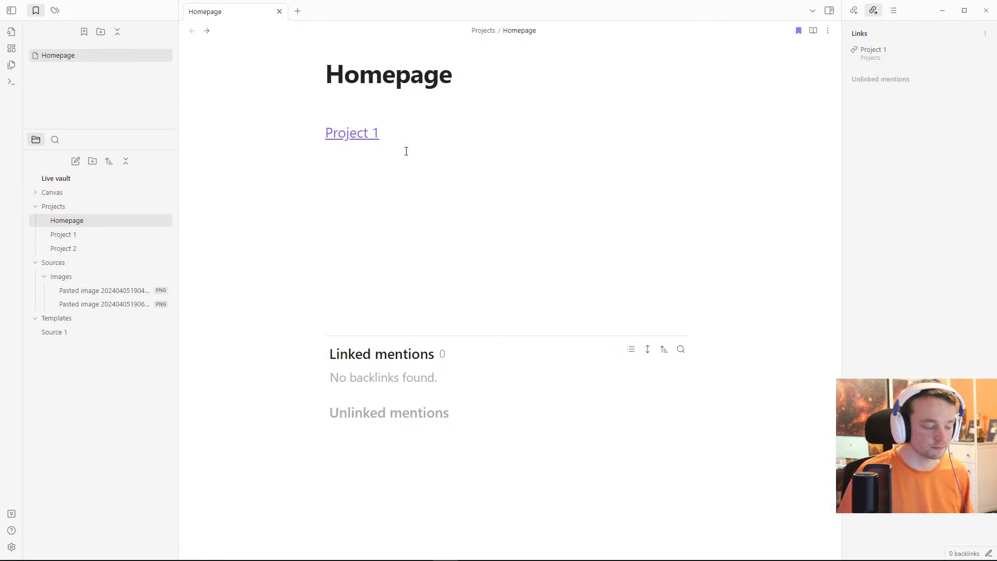
key("ctrl+shift+p")
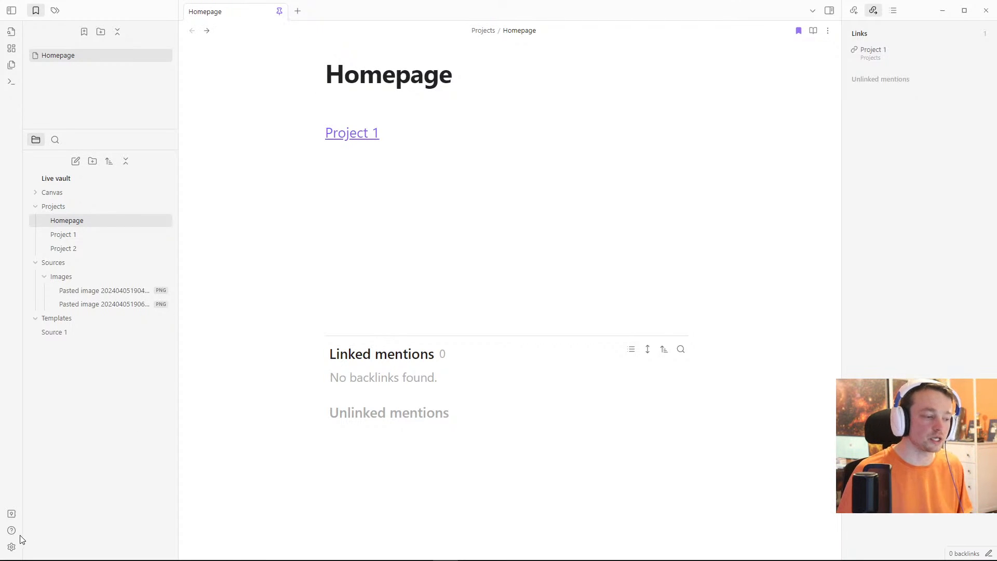
Step: Remove Toggle pin from the Command palette plugin's pinned commands and close the settings
left_click(11, 547)
left_click(401, 96)
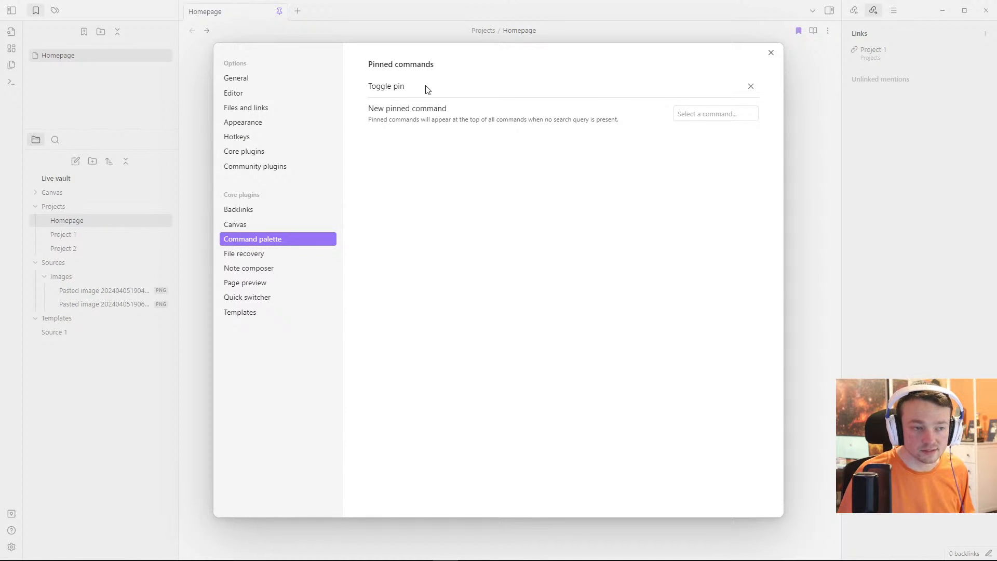
left_click(751, 87)
left_click(822, 114)
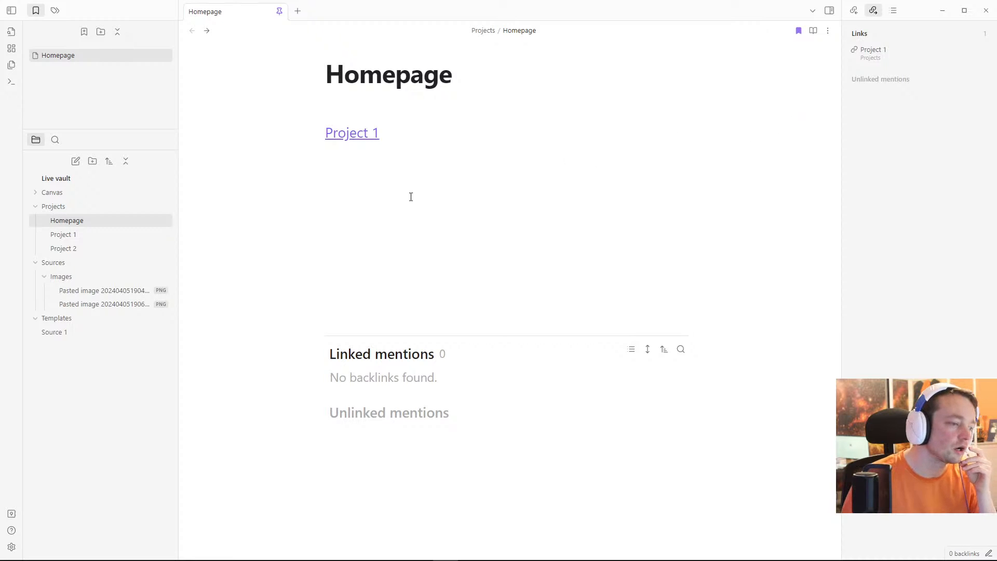
left_click(366, 164)
left_click(352, 114)
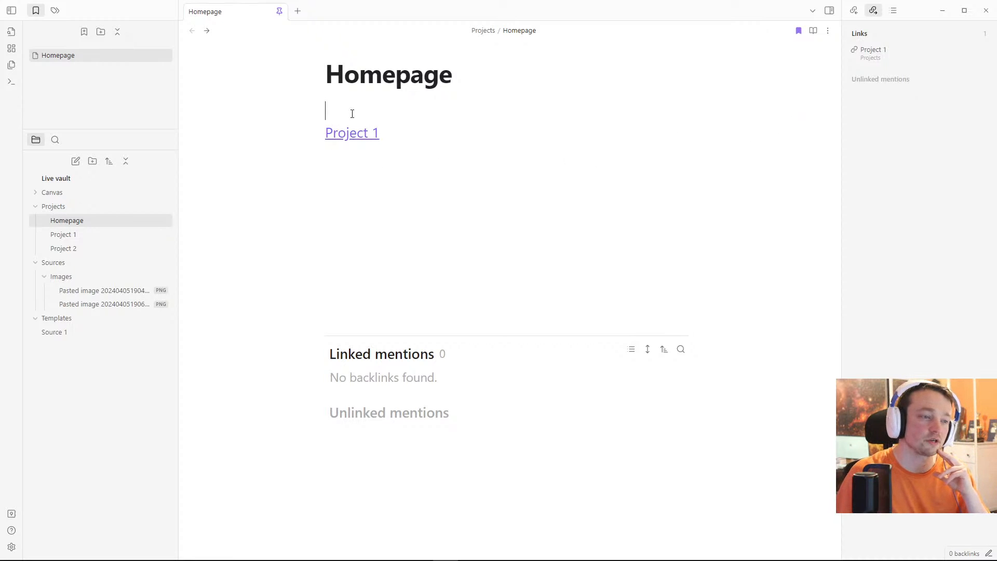
left_click(364, 195)
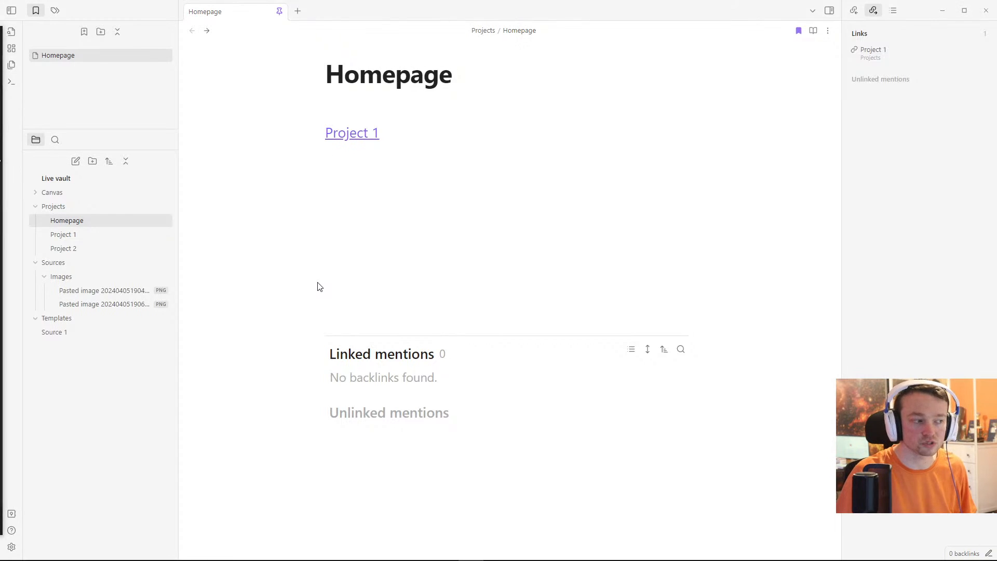
left_click_drag(0, 45, 0, 43)
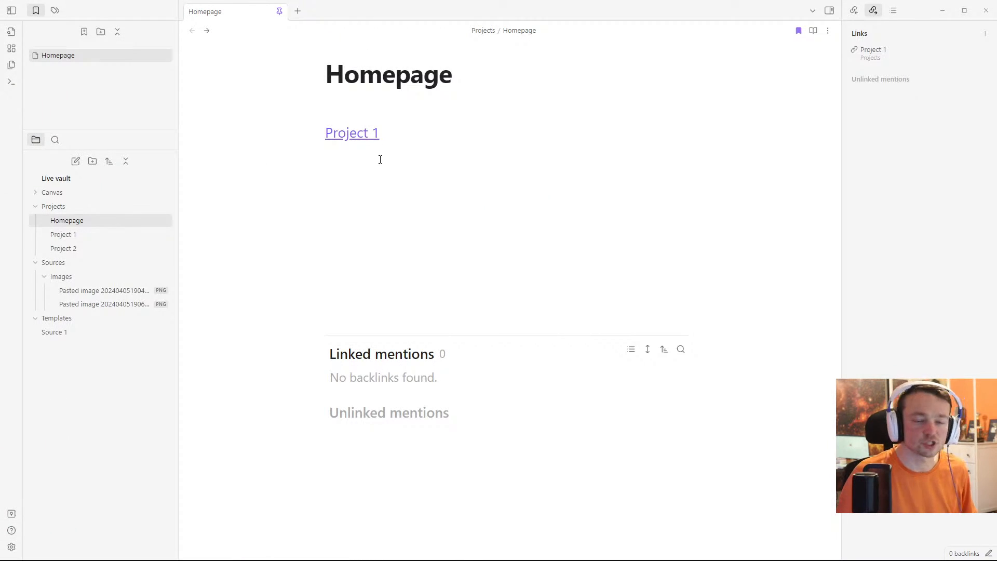
left_click(383, 162)
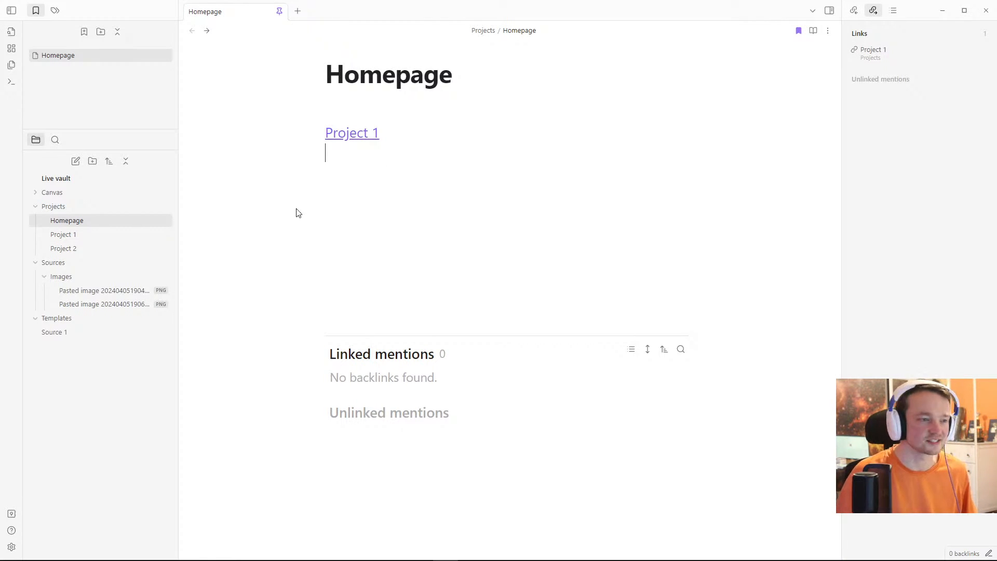
Step: Set the File recovery plugin's snapshot history length to 600 days
left_click(11, 547)
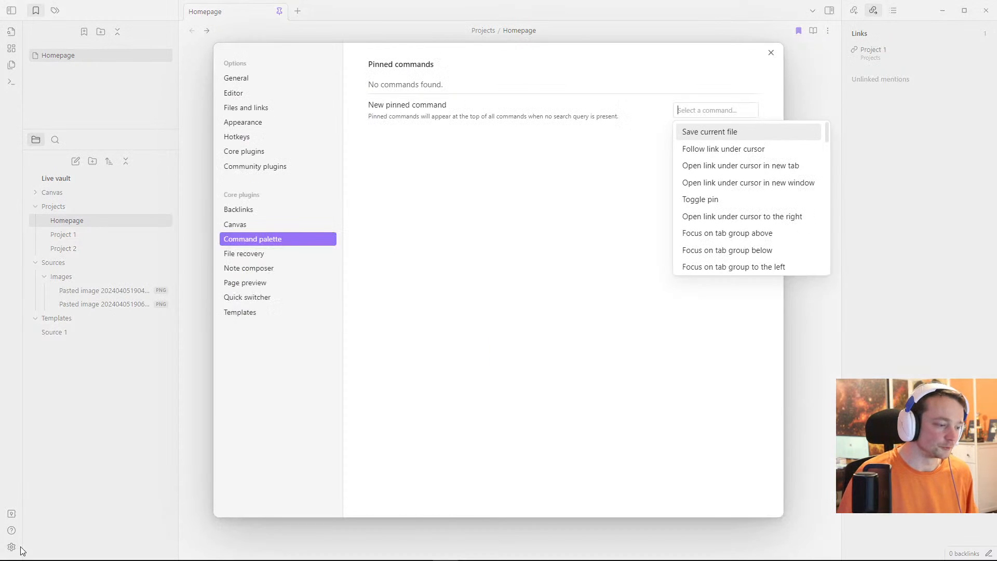
left_click(262, 255)
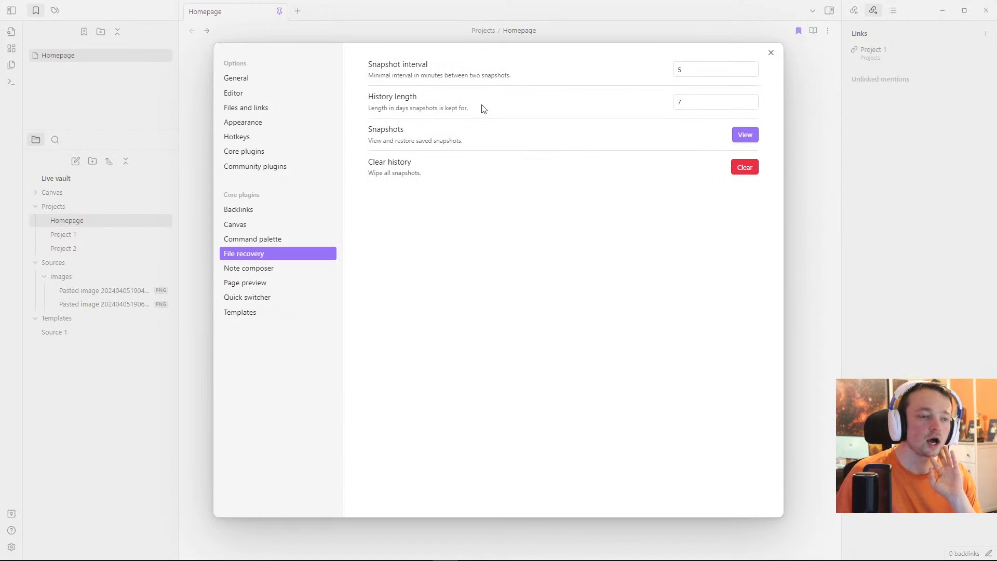
left_click(698, 70)
left_click(675, 102)
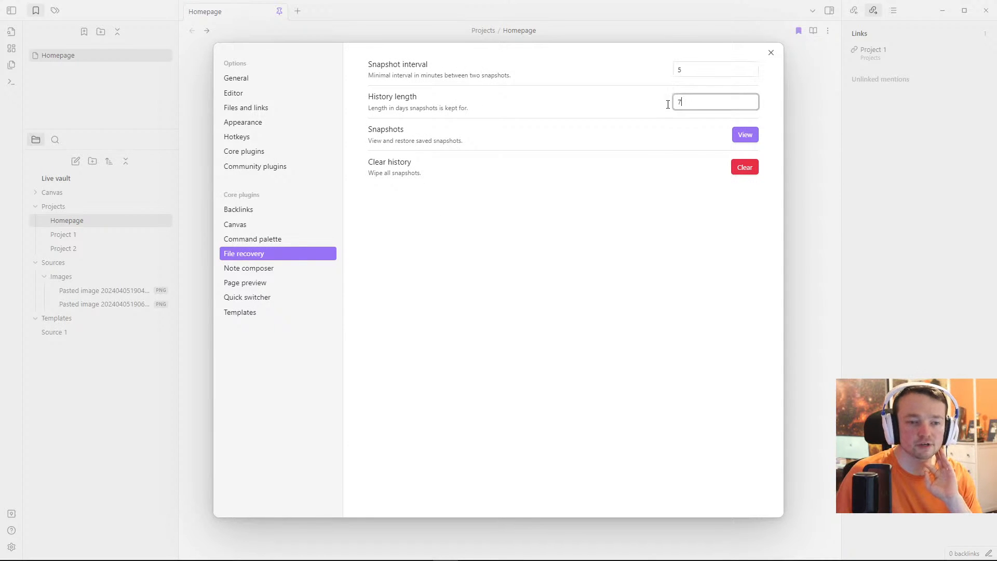
left_click(689, 71)
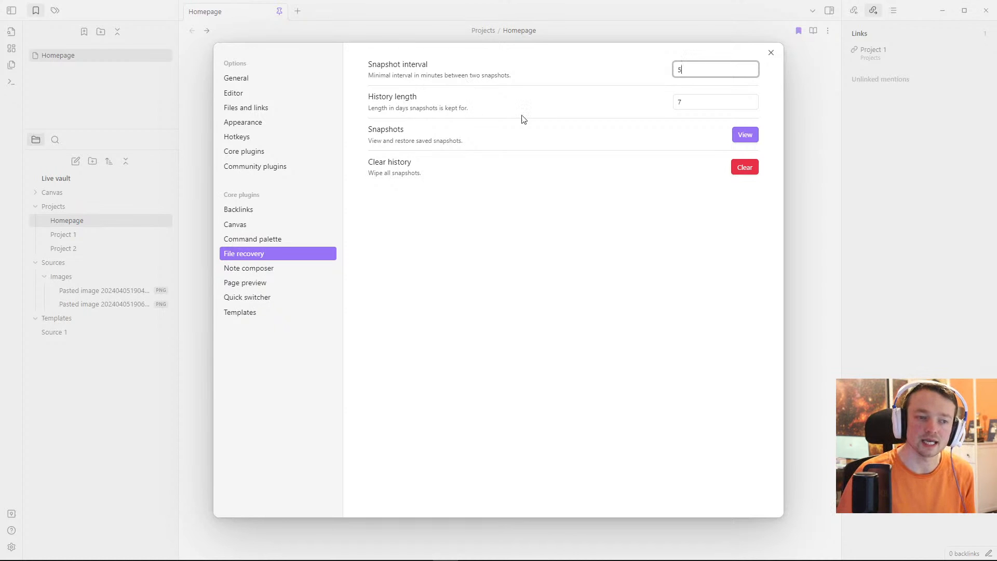
left_click(690, 101)
type("600")
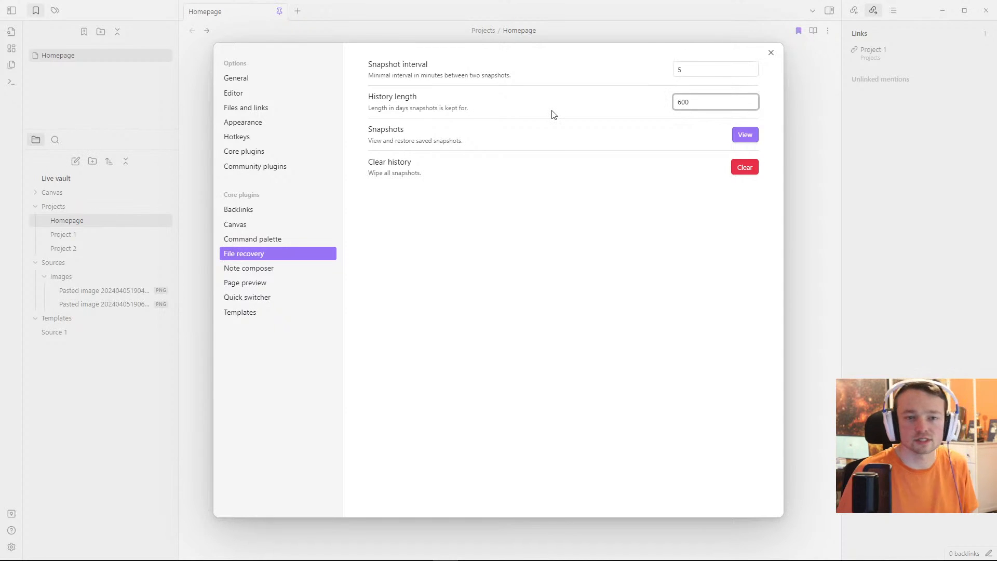
left_click(553, 114)
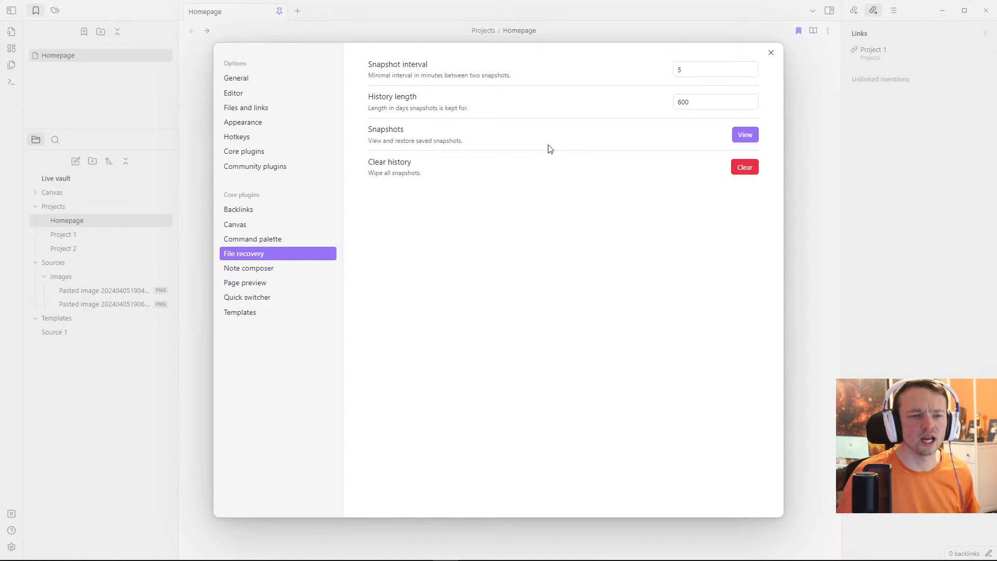
Step: View the File recovery snapshots saved for Project 1, looking at both snapshots from 7:15 PM
left_click(742, 136)
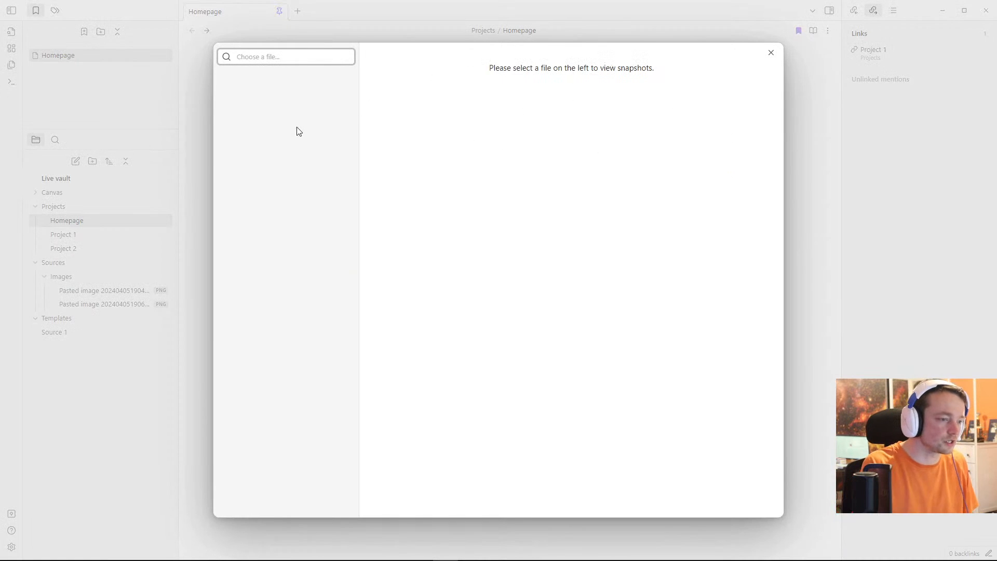
type("pr")
key("Return")
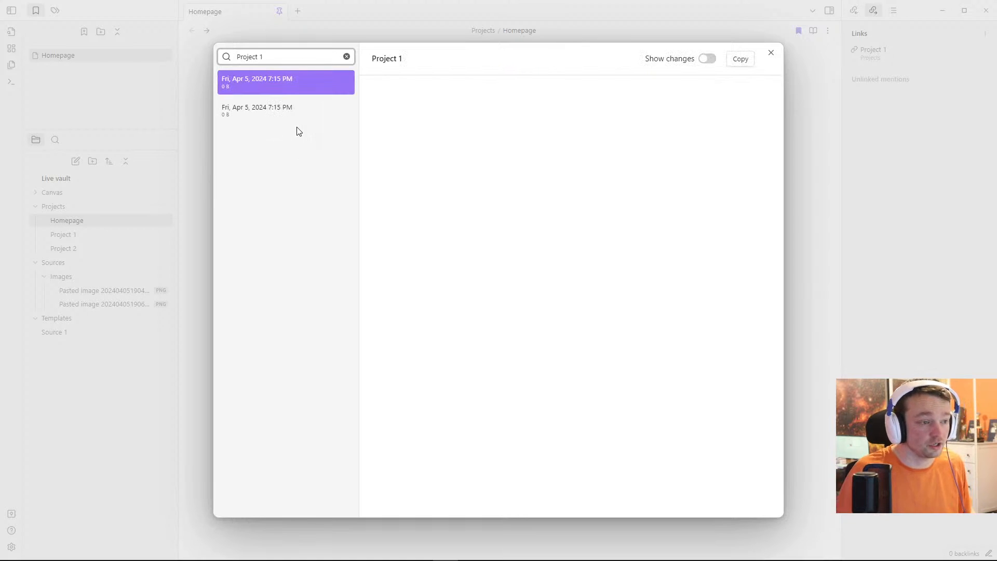
left_click(255, 111)
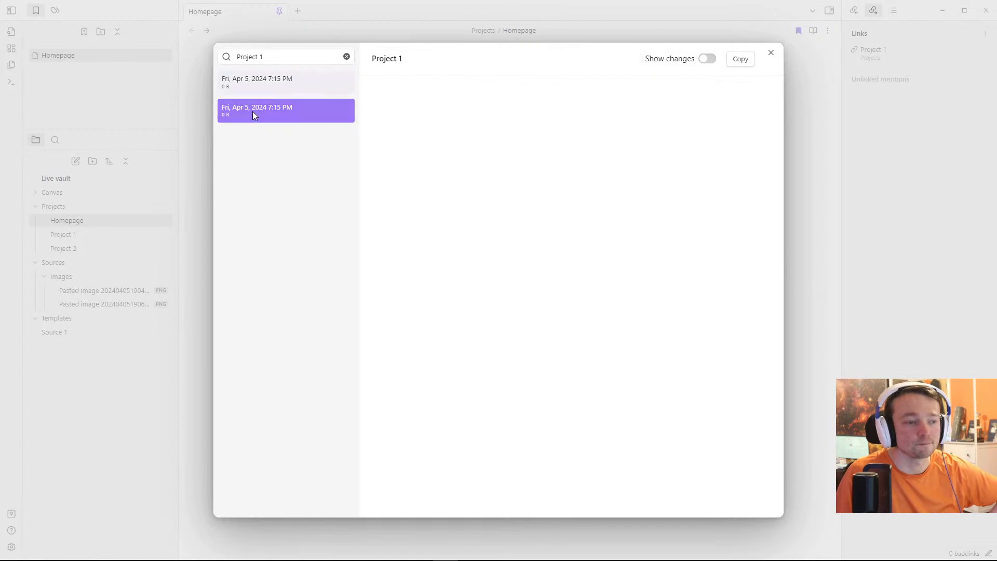
left_click(289, 87)
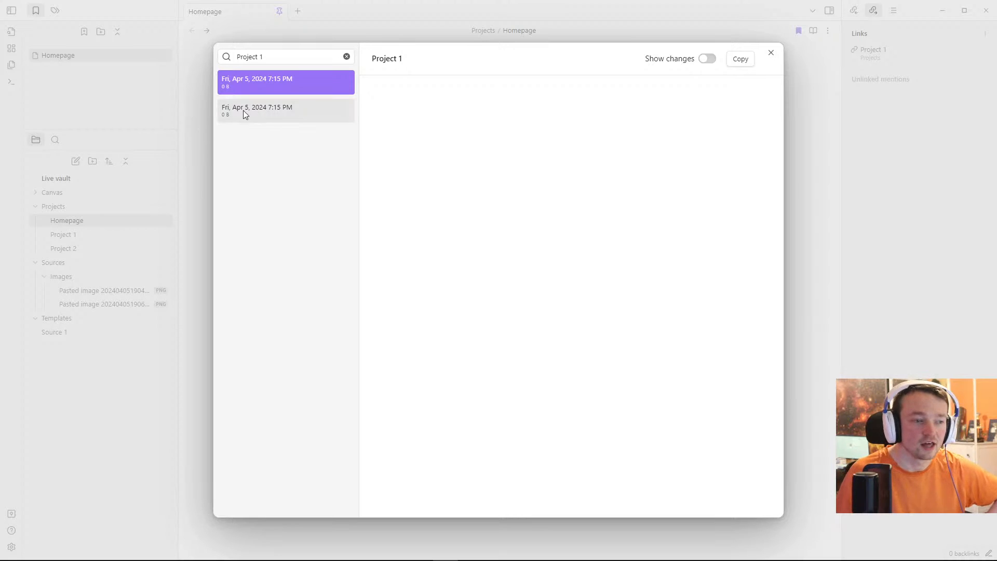
Step: Look up the saved snapshots for Projects/Homepage and examine the 7:21 PM, 7:16 PM and 7:10 PM versions
double_click(270, 55)
left_click(270, 56)
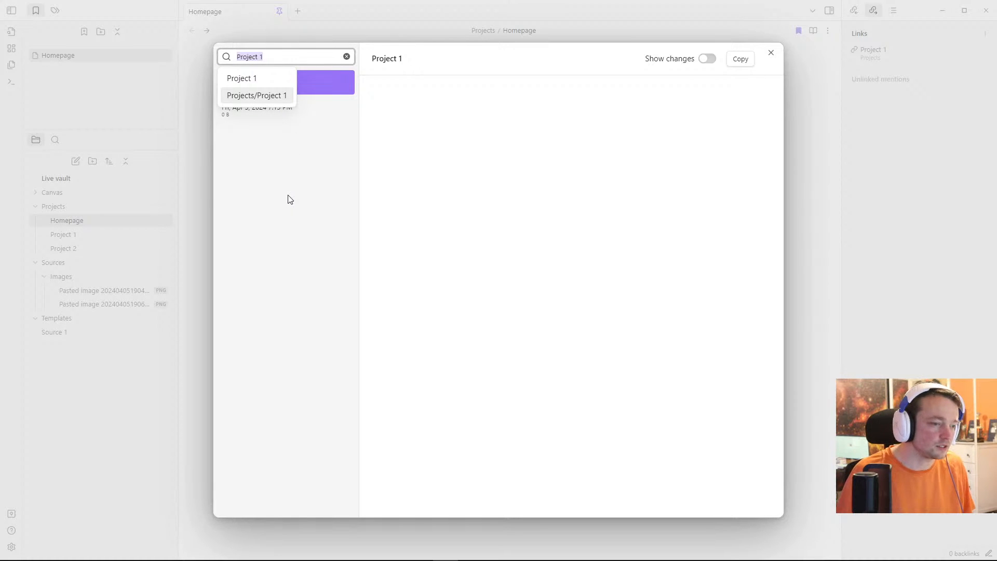
key("BackSpace")
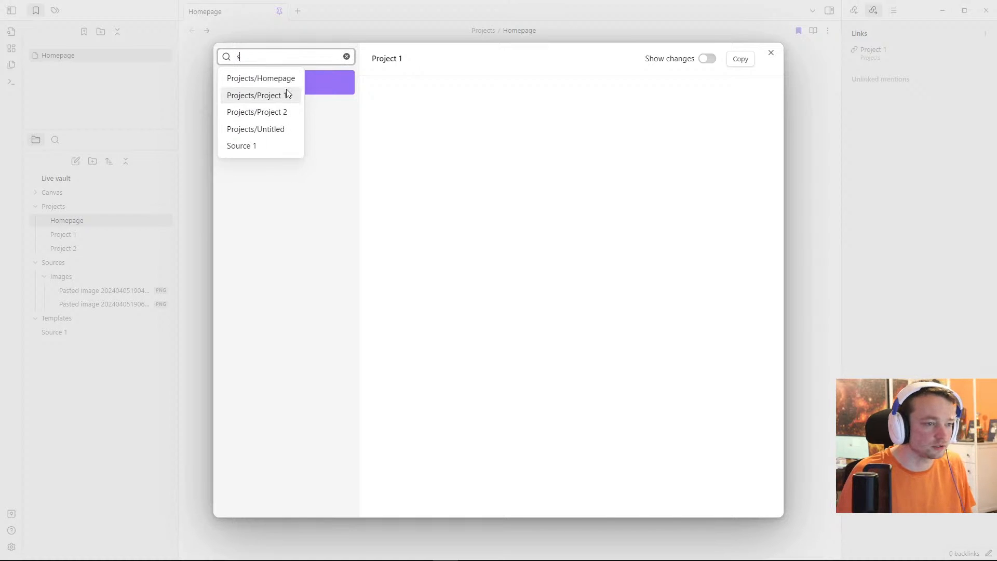
left_click(273, 77)
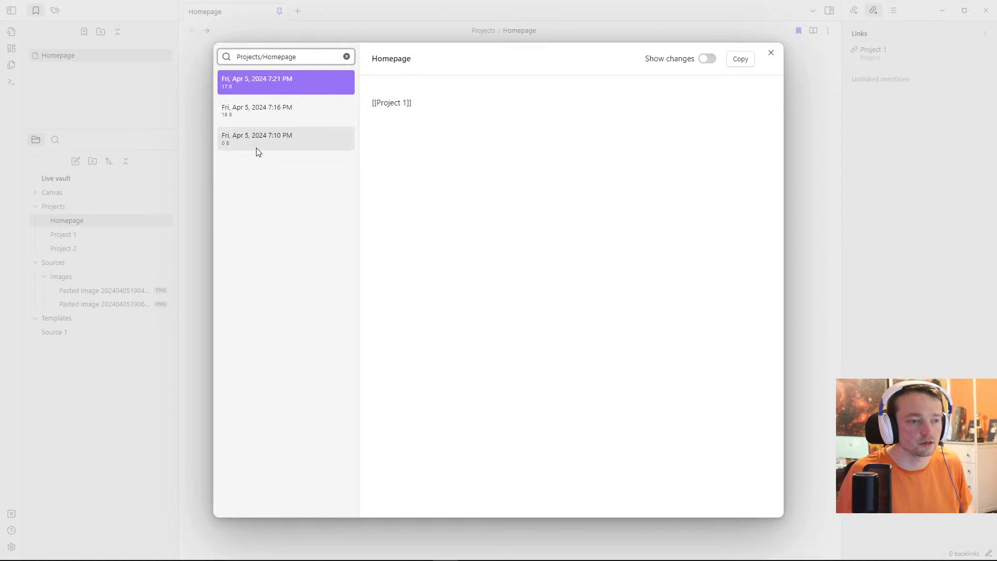
left_click(281, 169)
left_click(276, 113)
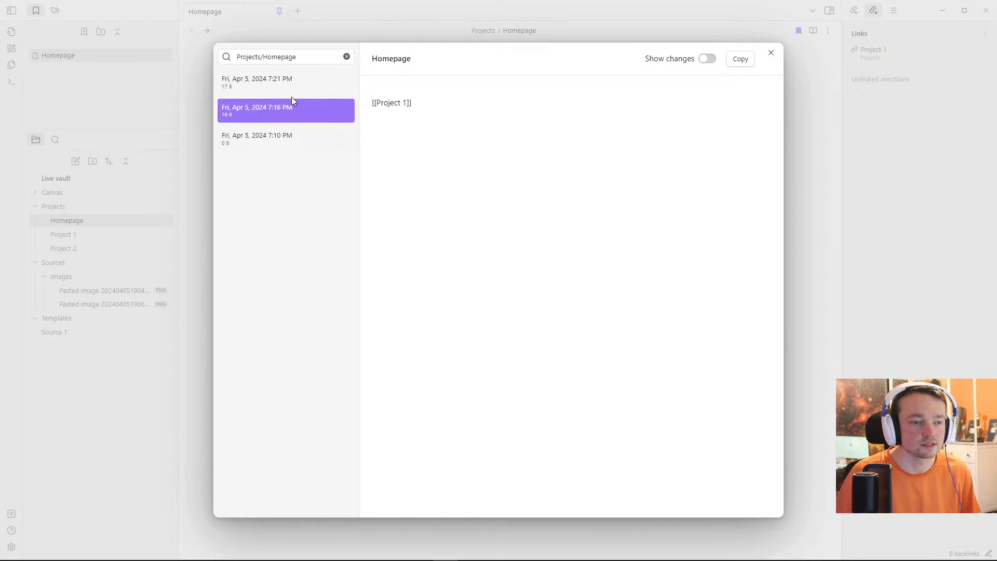
left_click(295, 85)
left_click(278, 110)
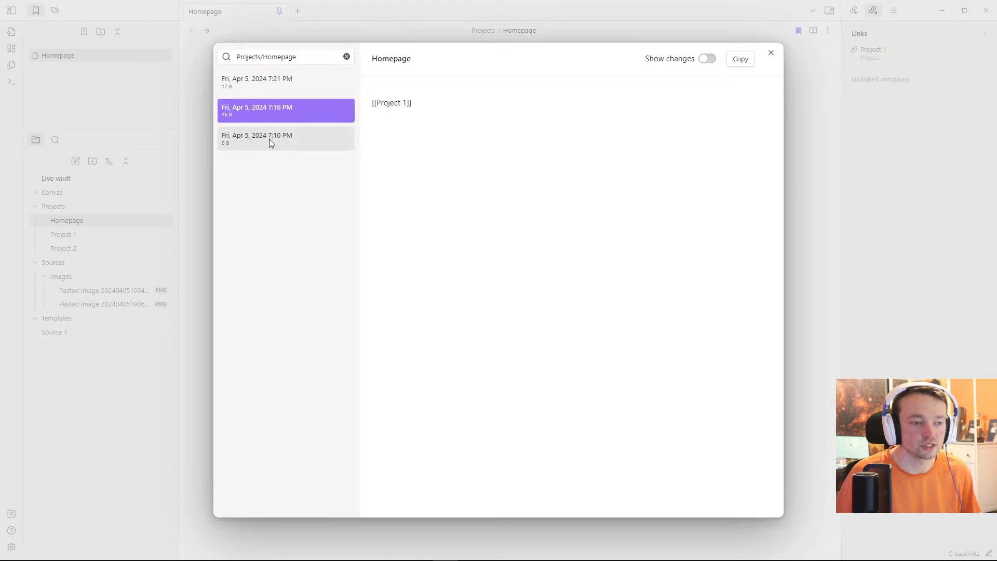
left_click(270, 138)
left_click(283, 103)
left_click(282, 79)
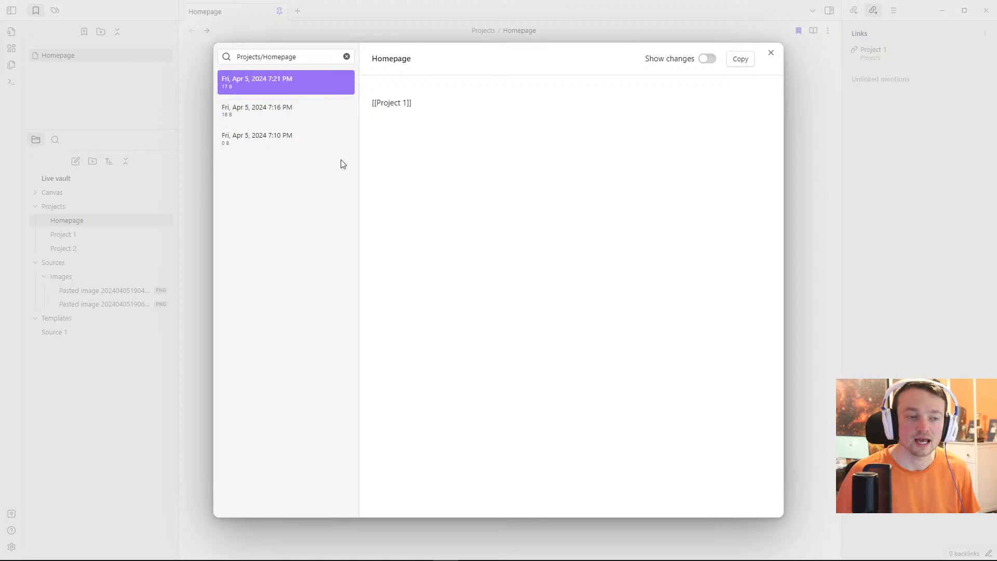
left_click(273, 109)
left_click(272, 137)
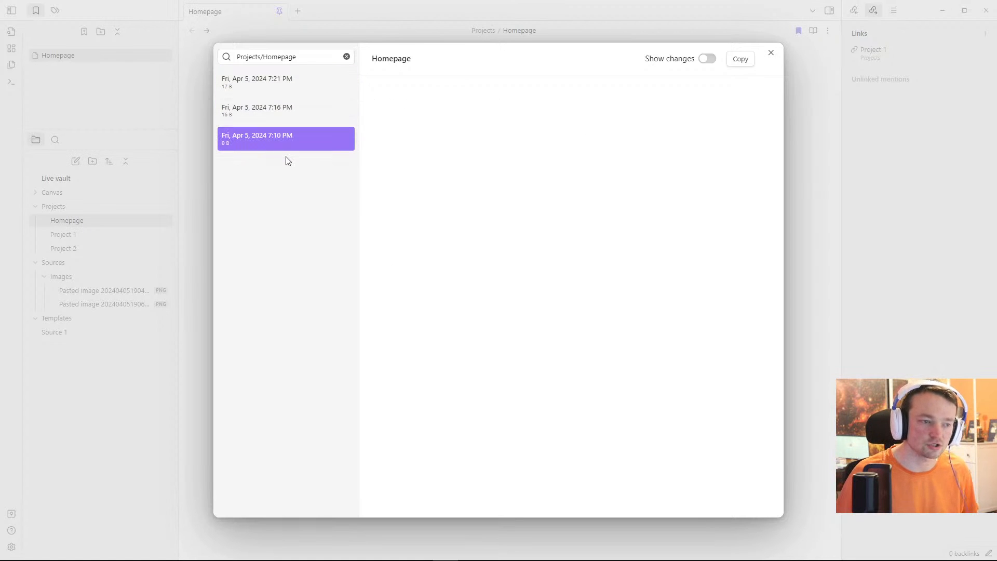
Step: Compare the Homepage snapshots with Show changes enabled, turn it off again and close the snapshot viewer
left_click(266, 82)
left_click(709, 59)
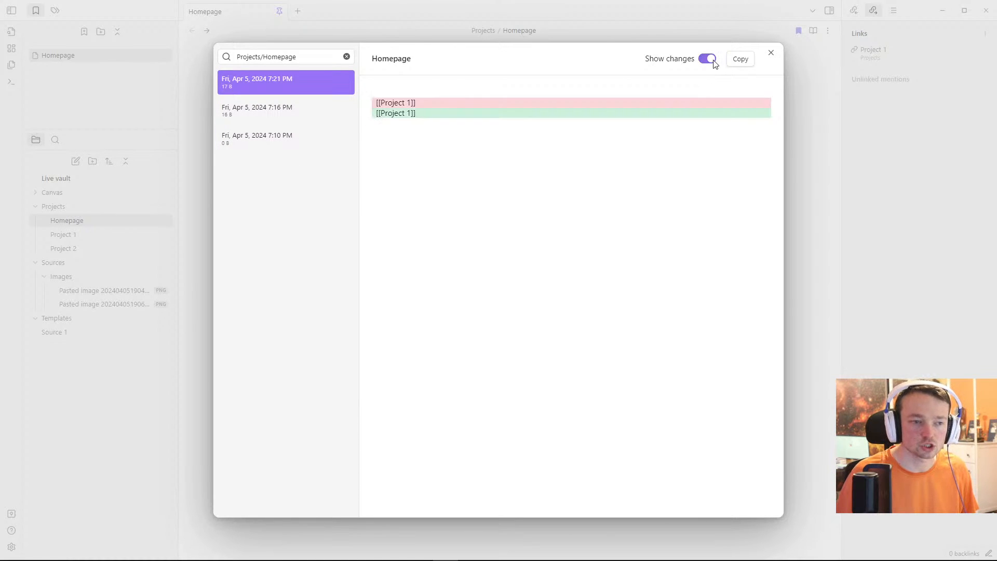
left_click(298, 107)
left_click(254, 144)
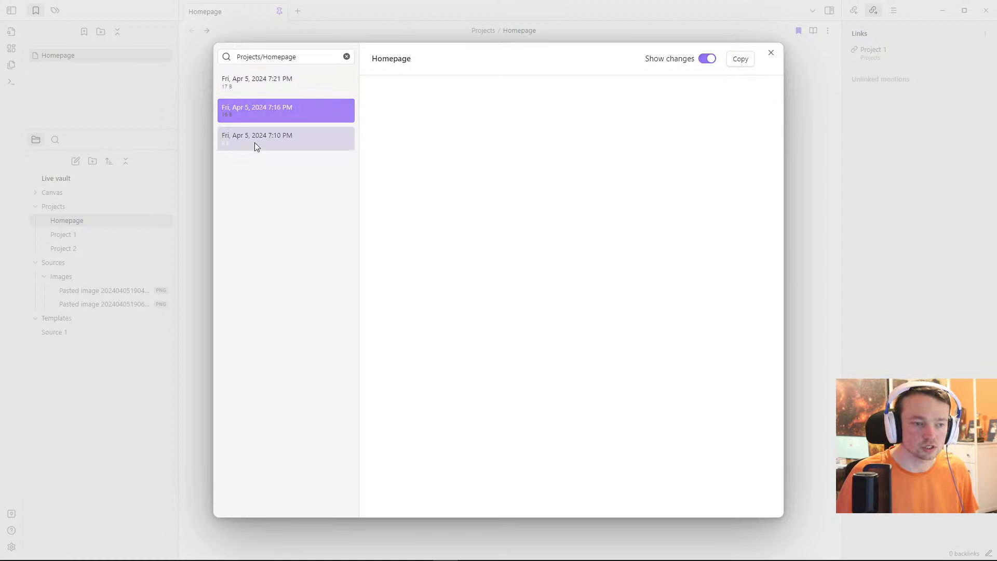
left_click(292, 114)
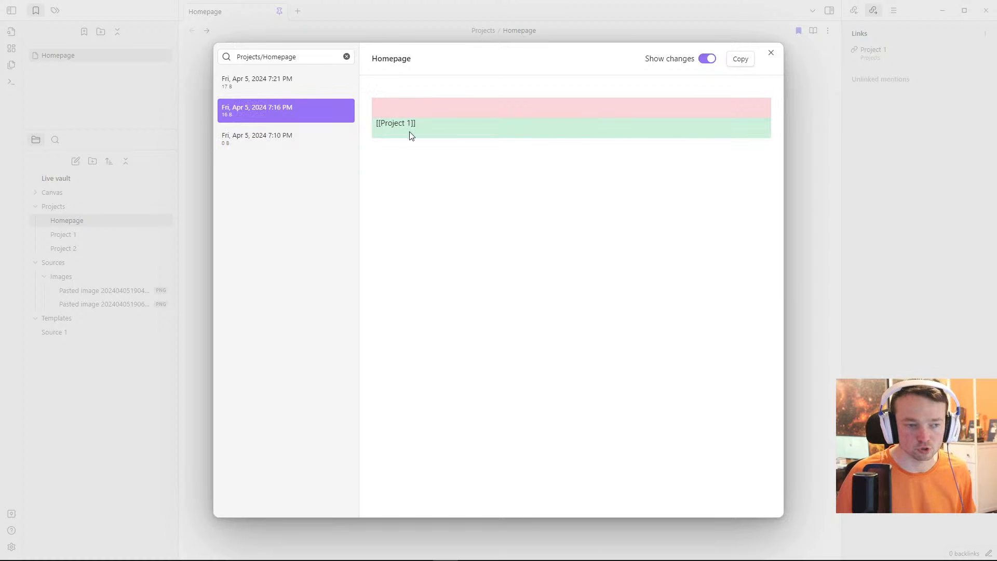
left_click(298, 80)
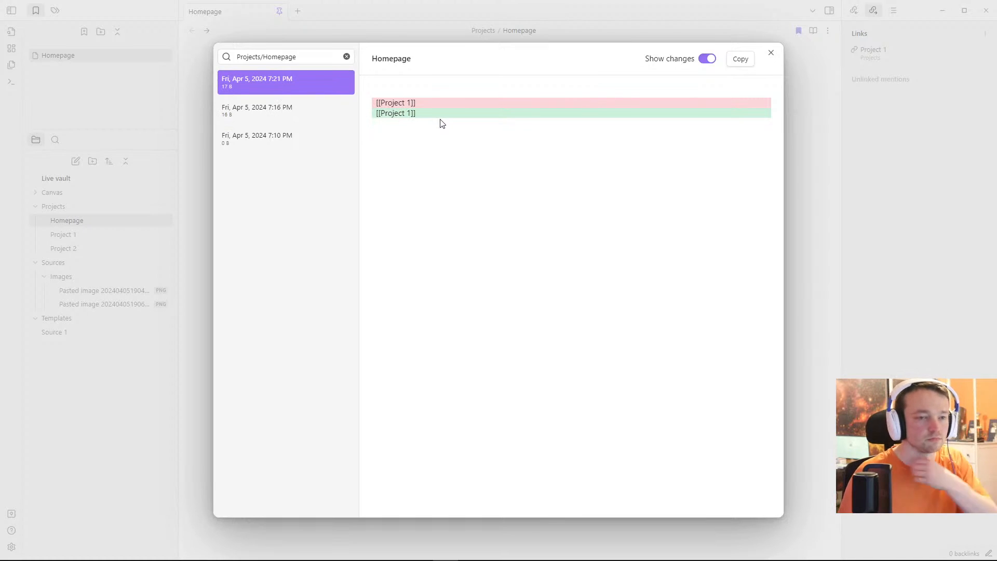
left_click(705, 59)
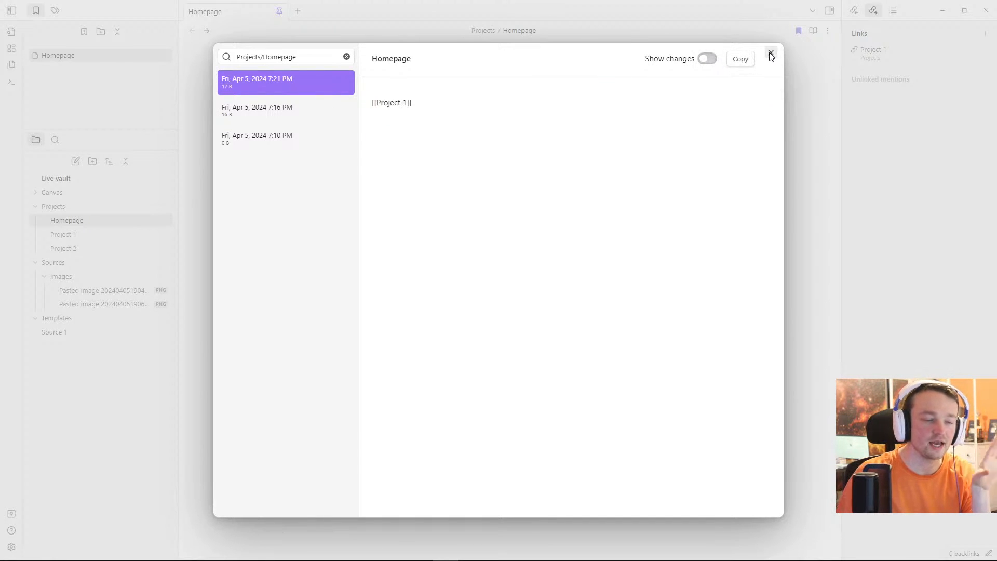
left_click(346, 57)
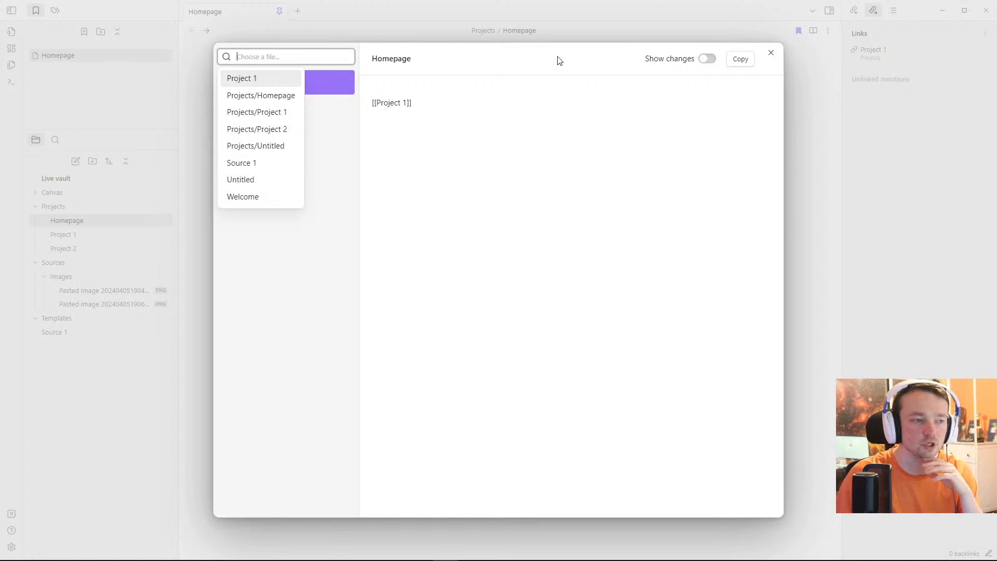
left_click(771, 54)
left_click(772, 54)
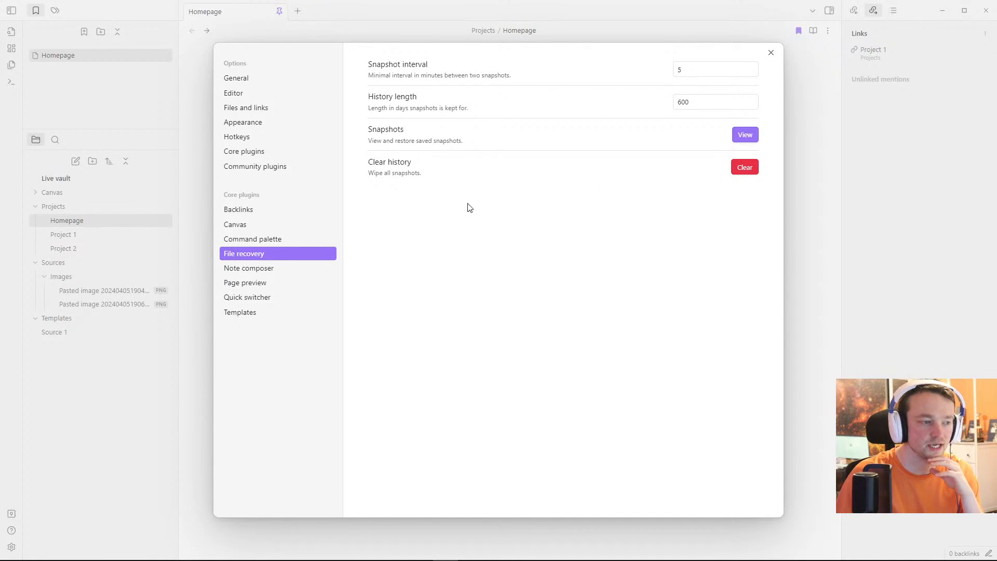
Step: Review the available Deleted files options in the Files and links settings without choosing another one
left_click(251, 107)
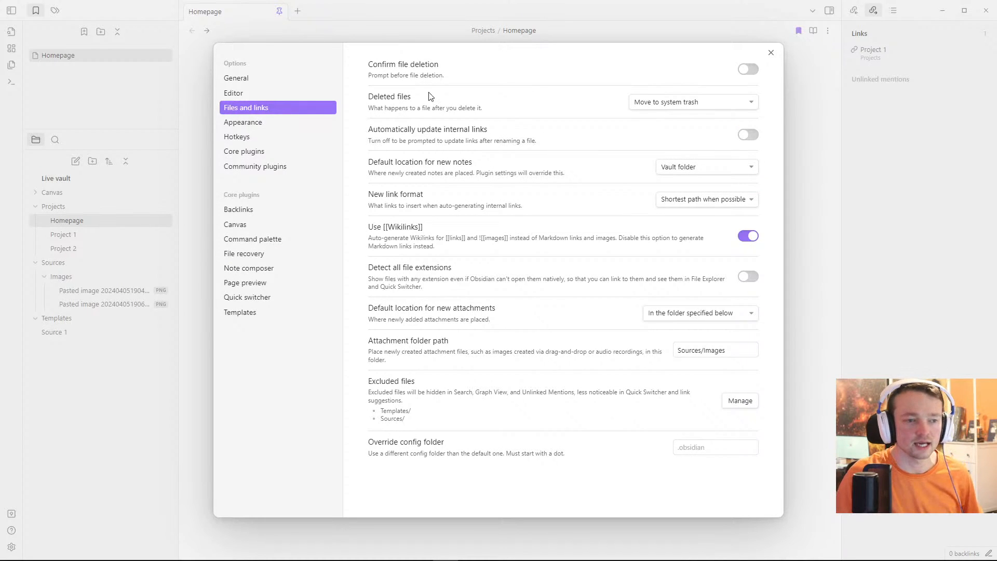
left_click(678, 106)
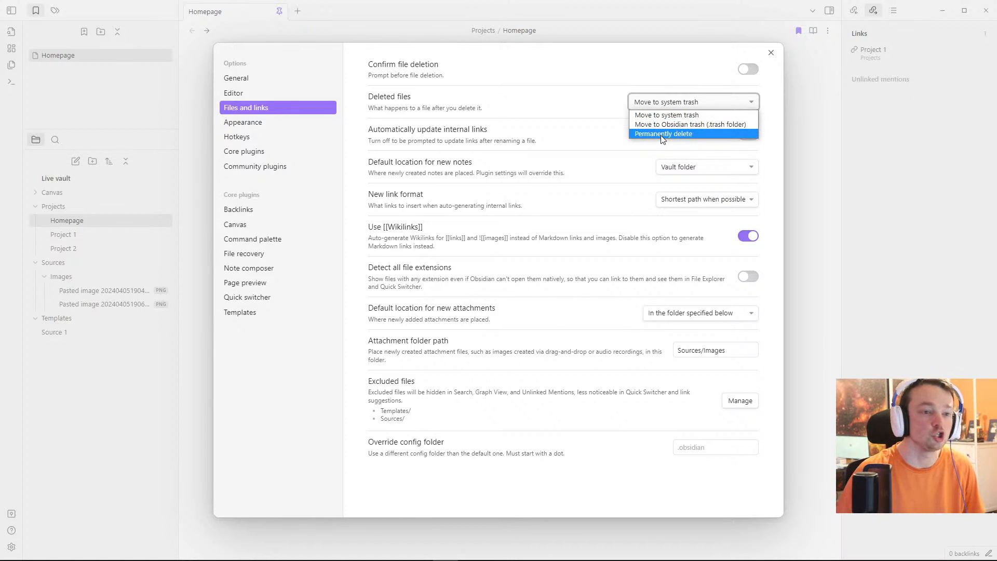
left_click(573, 101)
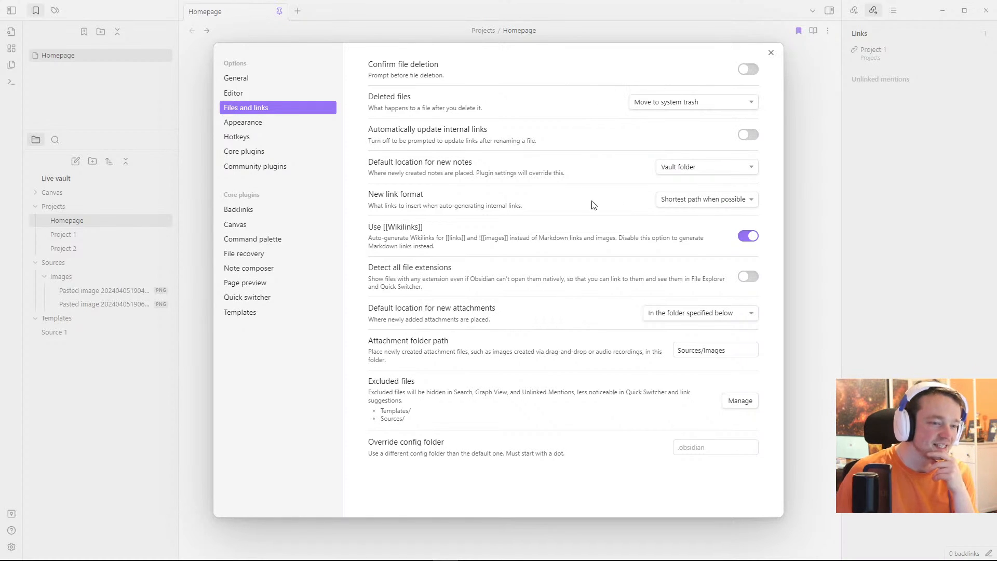
Step: Review the File recovery, Note composer, Page preview and Quick switcher plugin settings and close the settings
left_click(258, 254)
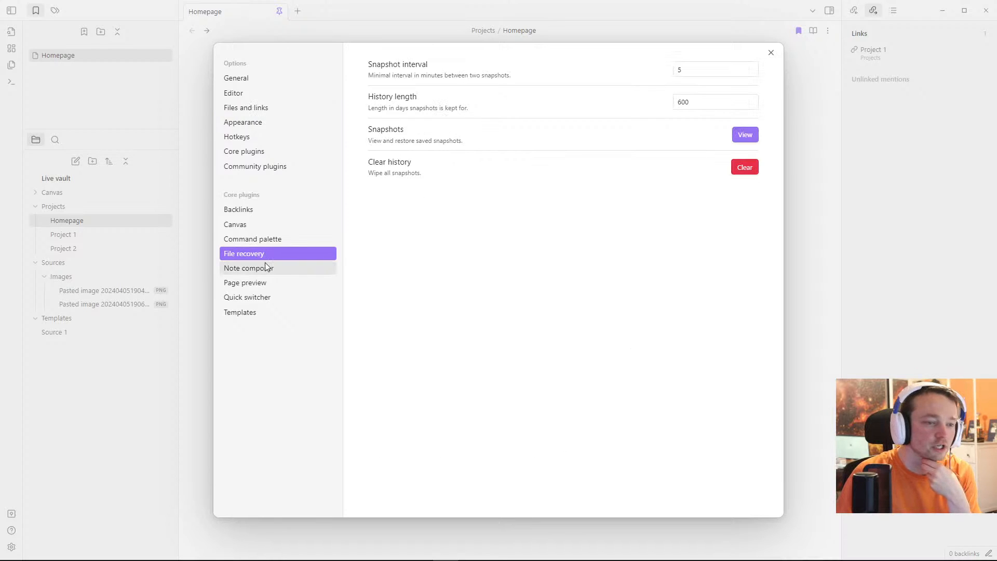
left_click(255, 269)
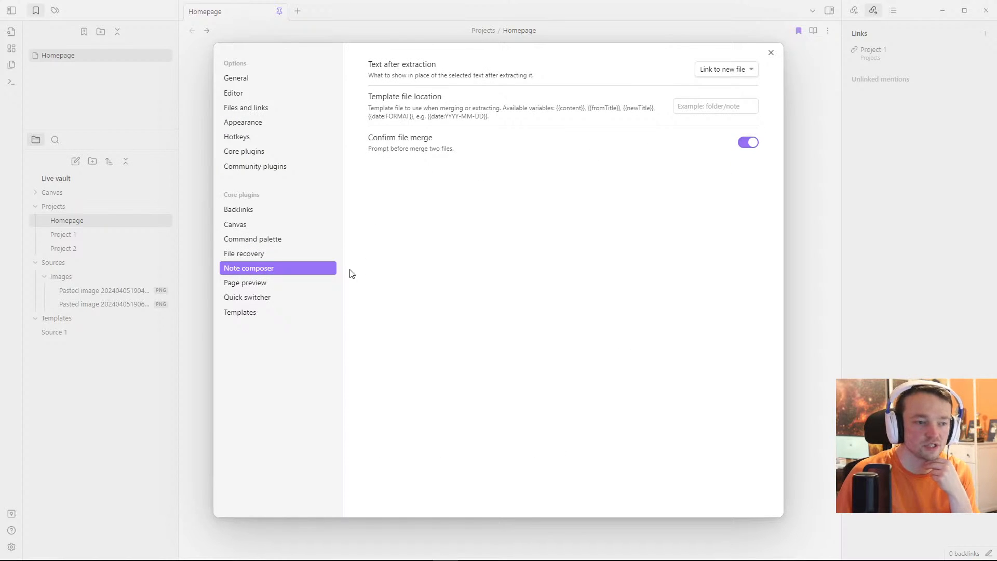
left_click(276, 286)
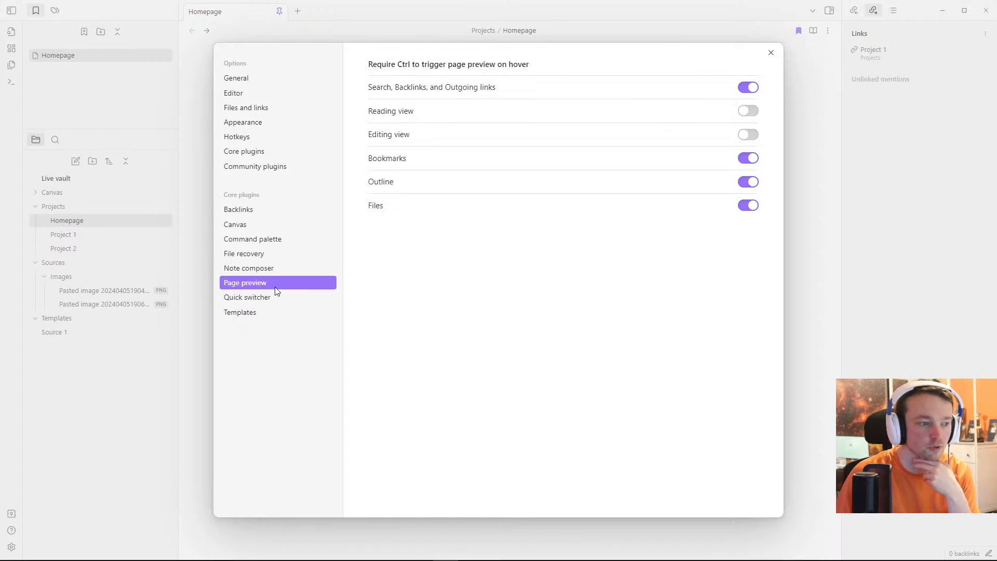
left_click(284, 298)
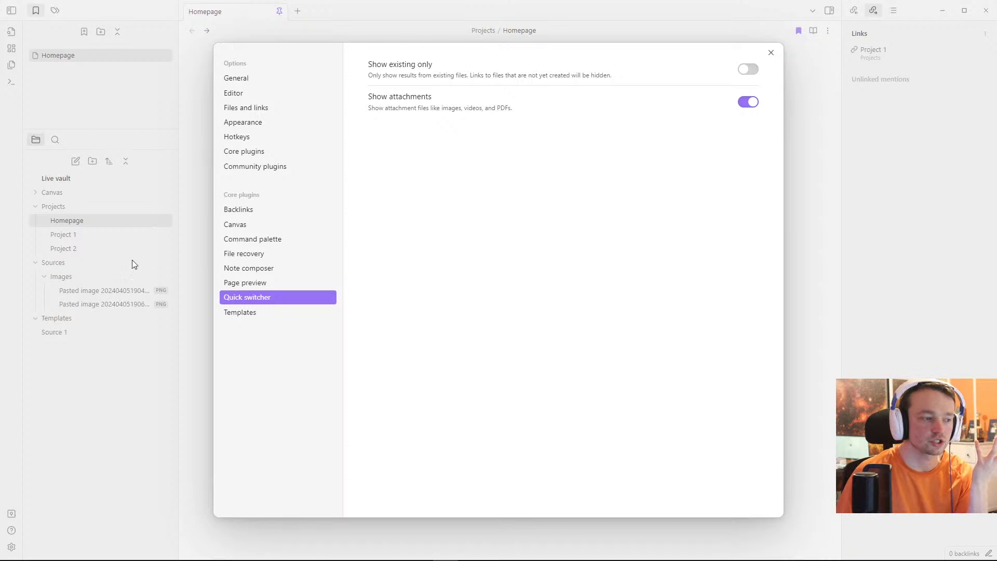
key("Escape")
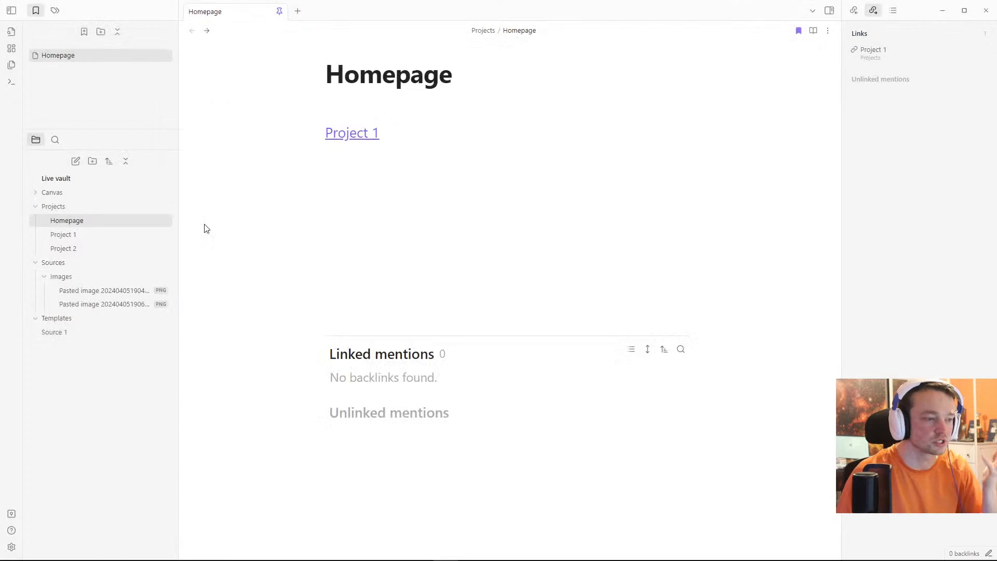
Step: Search the quick switcher for "p", dismiss it, and check the Quick switcher plugin's settings again
left_click(366, 165)
key("ctrl+o")
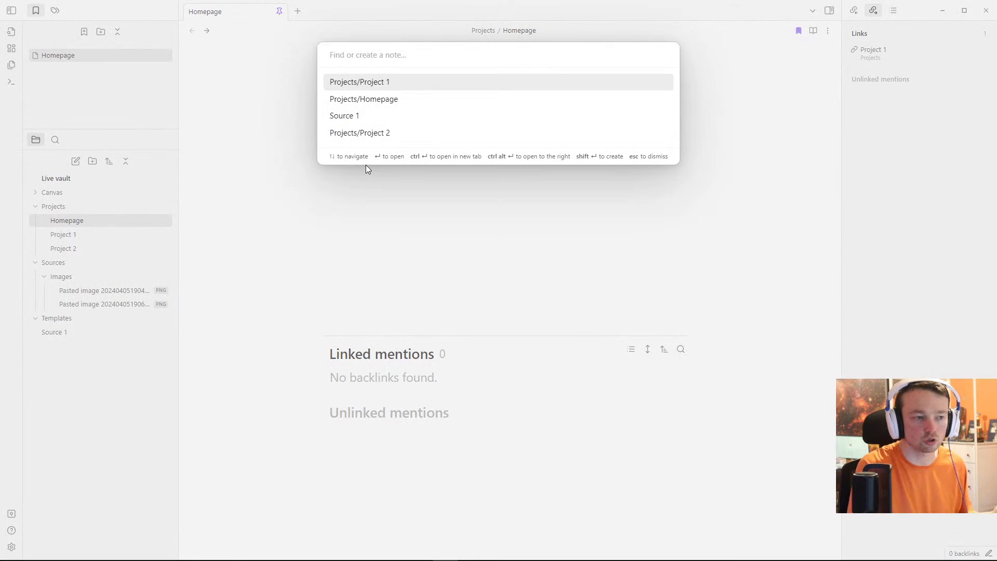
type("p")
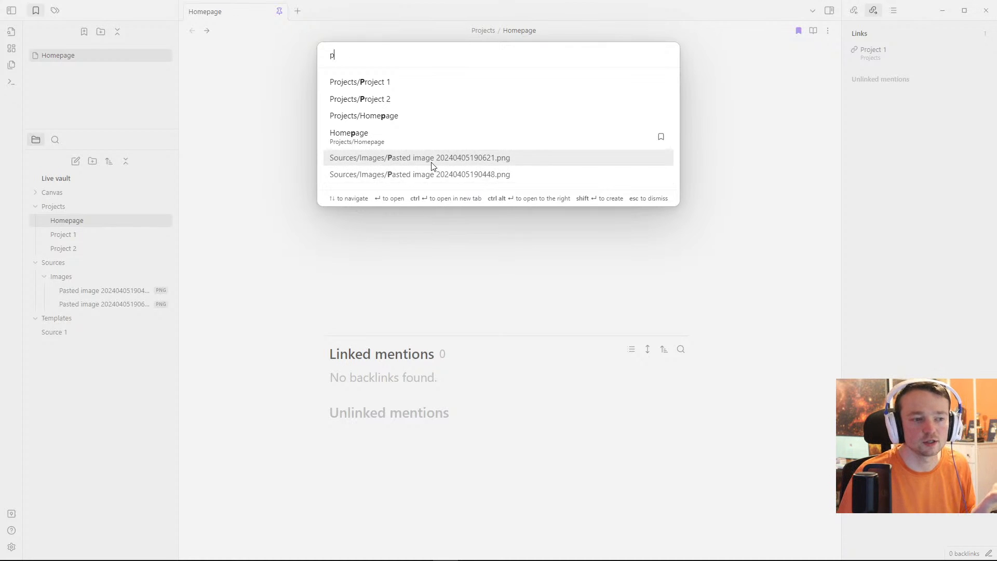
left_click(276, 307)
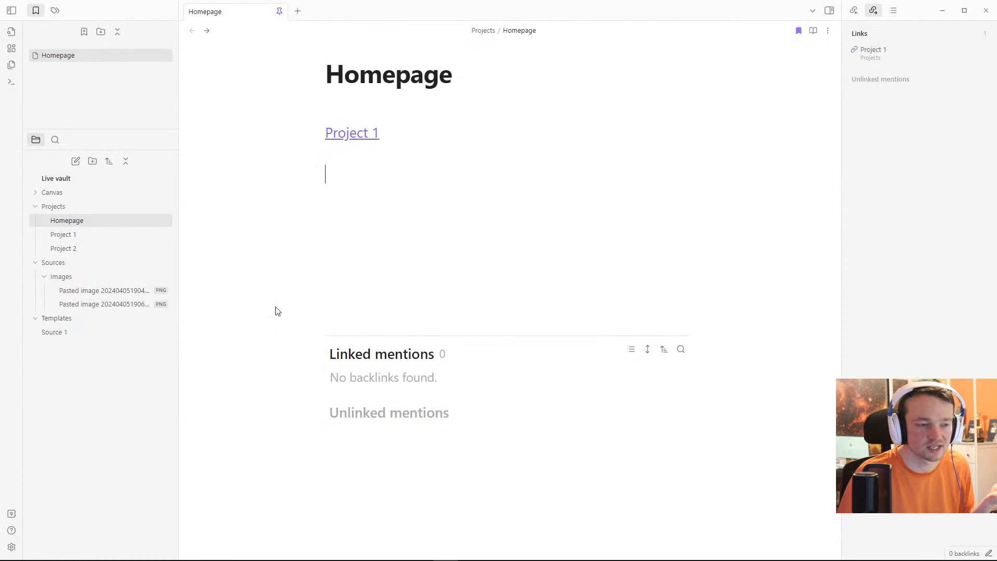
left_click(11, 547)
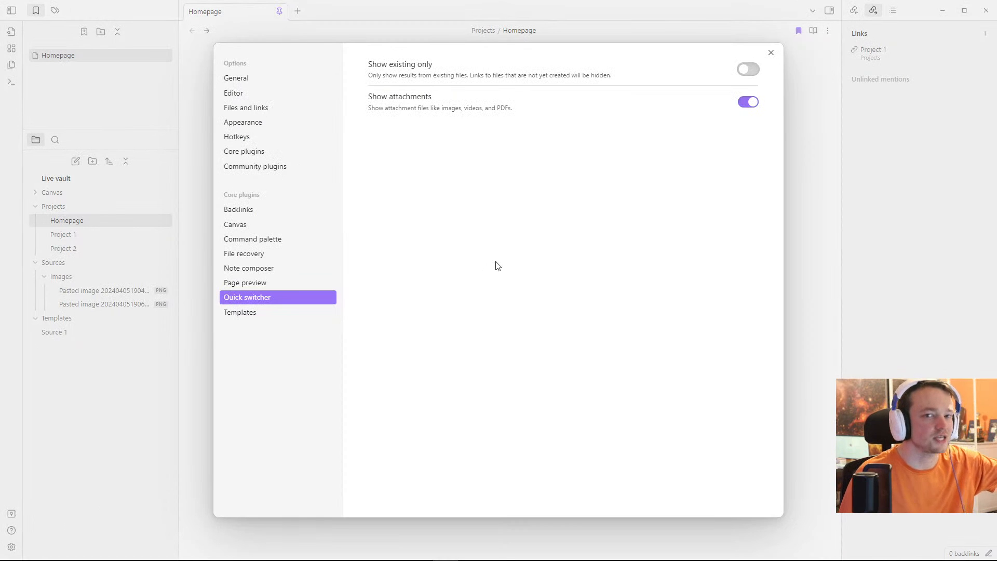
left_click(785, 188)
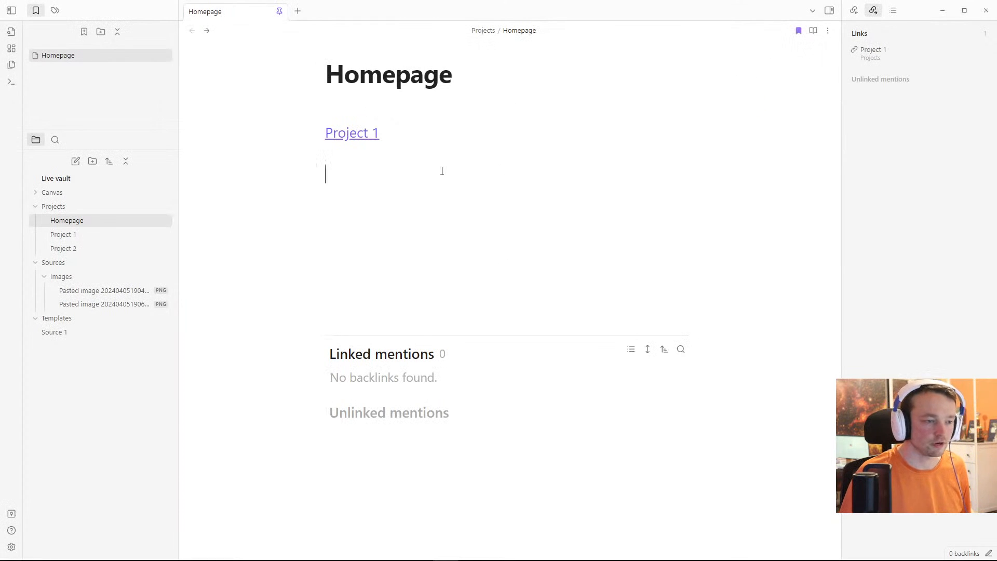
Step: Open the first pasted image in Sources/Images and check its backlinks and outgoing links
left_click(141, 291)
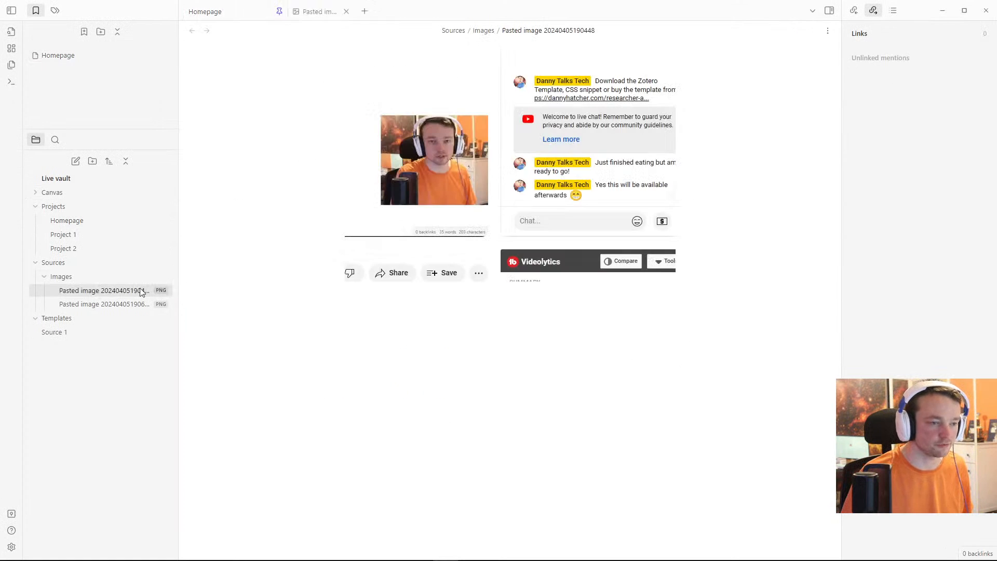
left_click(853, 11)
left_click(873, 10)
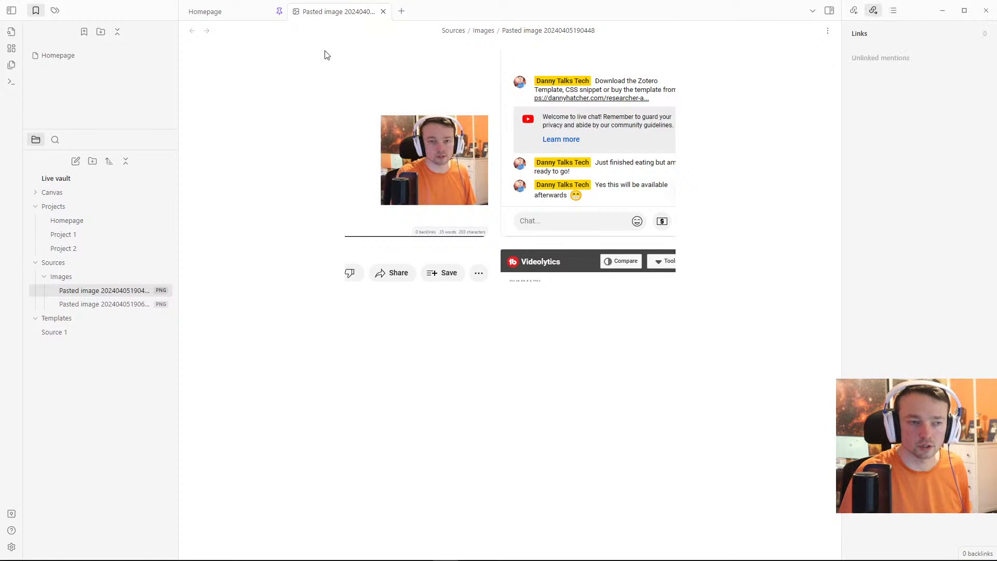
Step: Open Project 1 in its own tab from the Homepage link and place the cursor between the Project 2 and Source 1 links
left_click(216, 13)
left_click(366, 137)
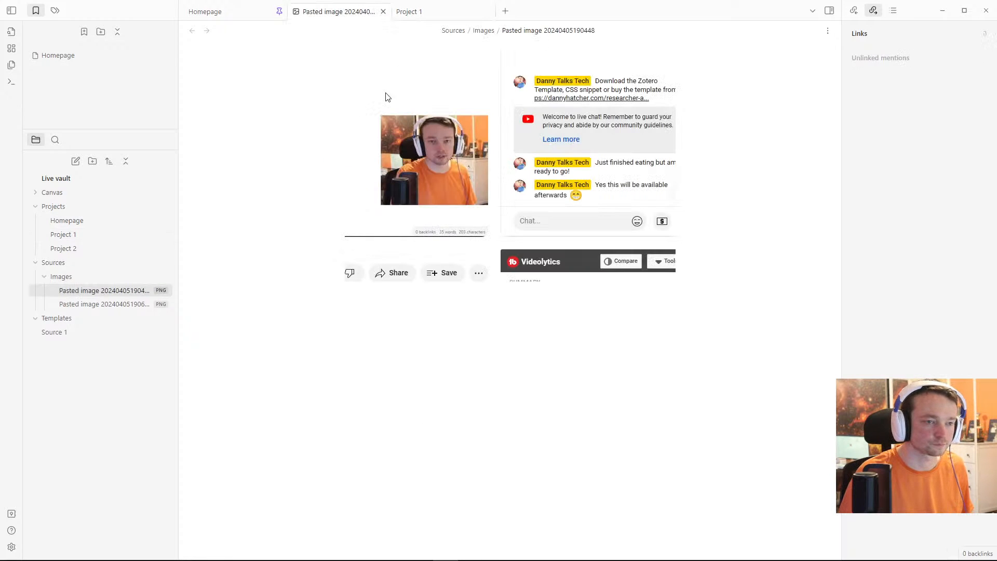
left_click(432, 10)
left_click(352, 174)
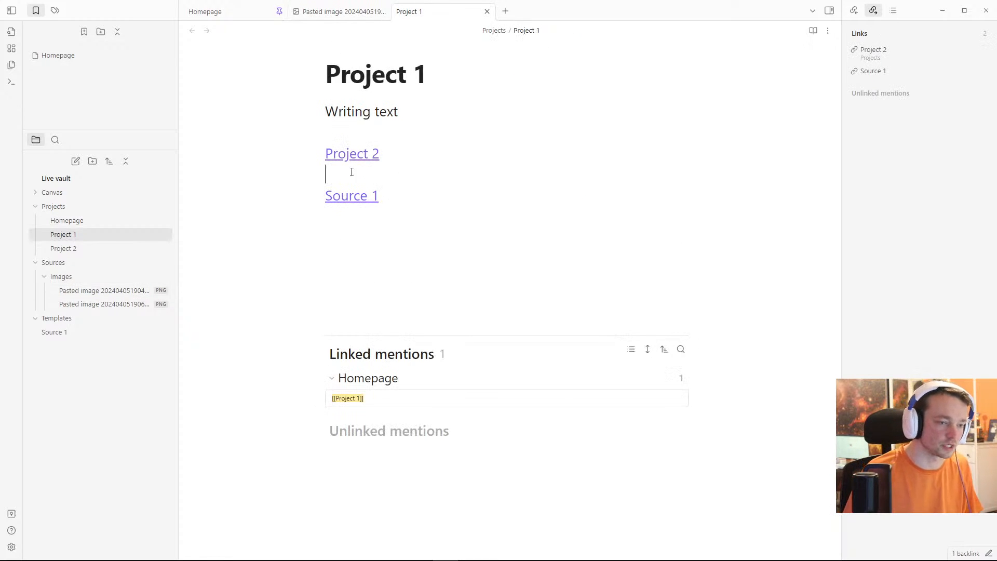
Step: Add links to Pasted image 20240405190621.png and Pasted image 20240405190448.png on separate lines between the Project 2 and Source 1 links
key("Return")
type("[[pas")
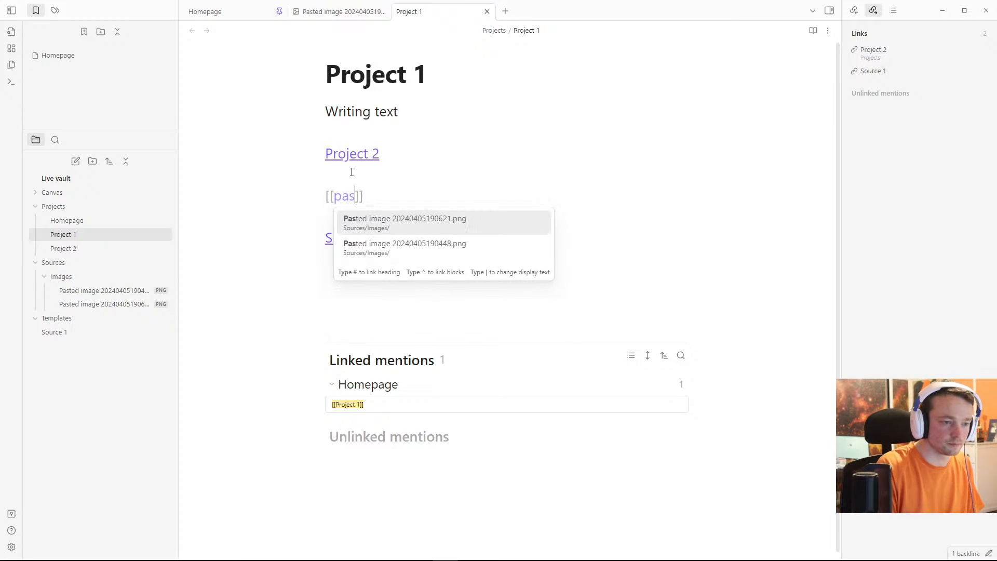
key("Return")
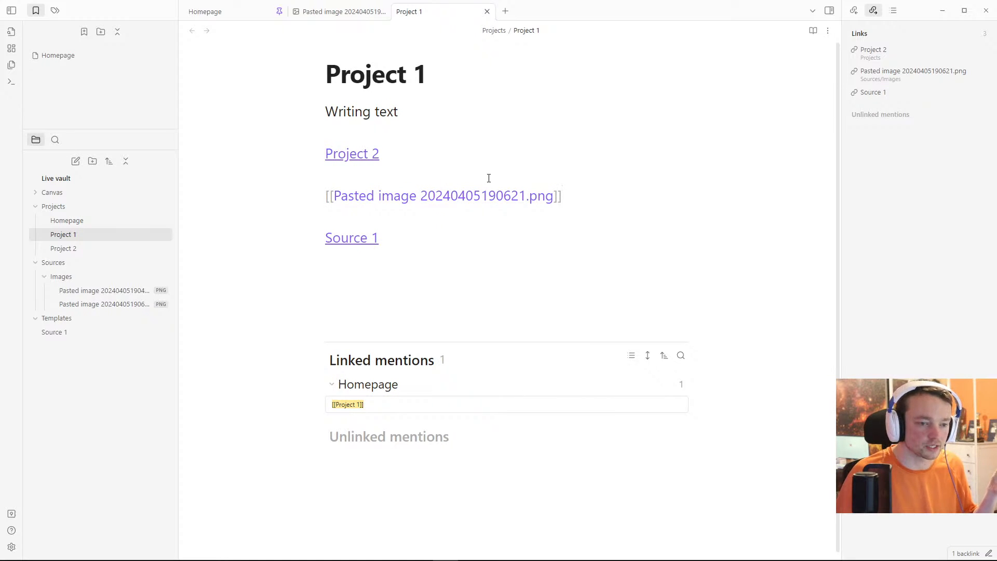
key("Return")
type("[[")
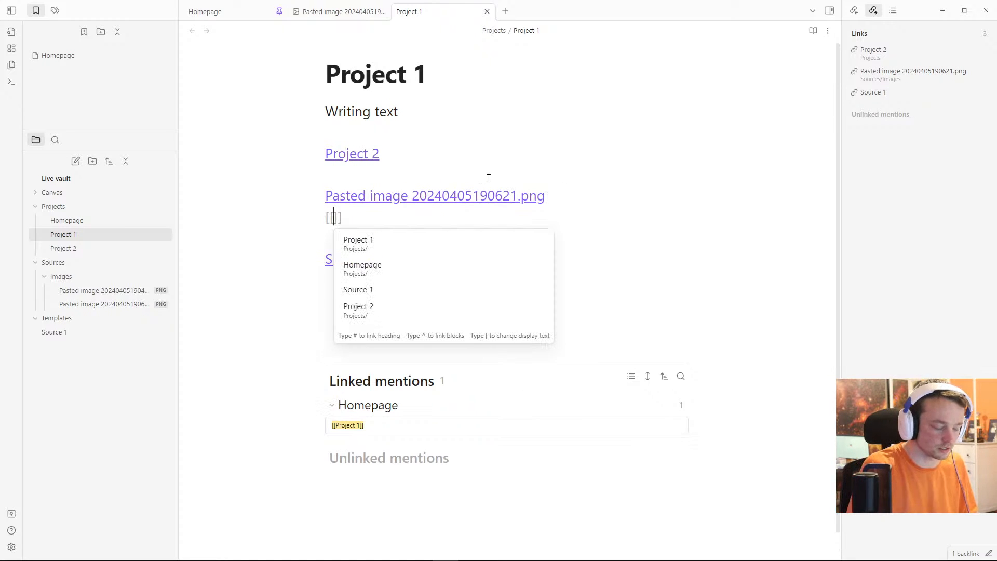
type("pas")
key("Down")
key("Return")
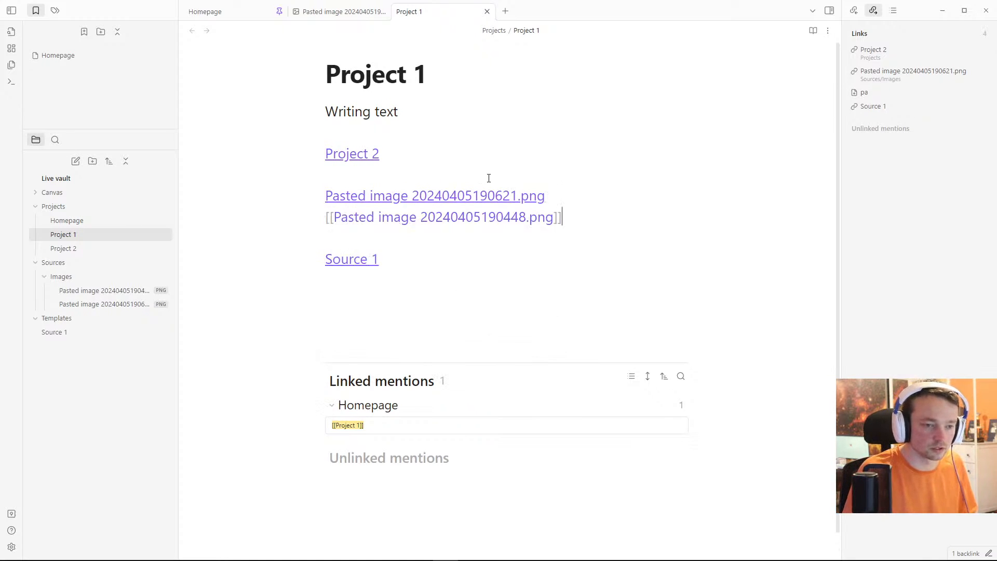
left_click(488, 179)
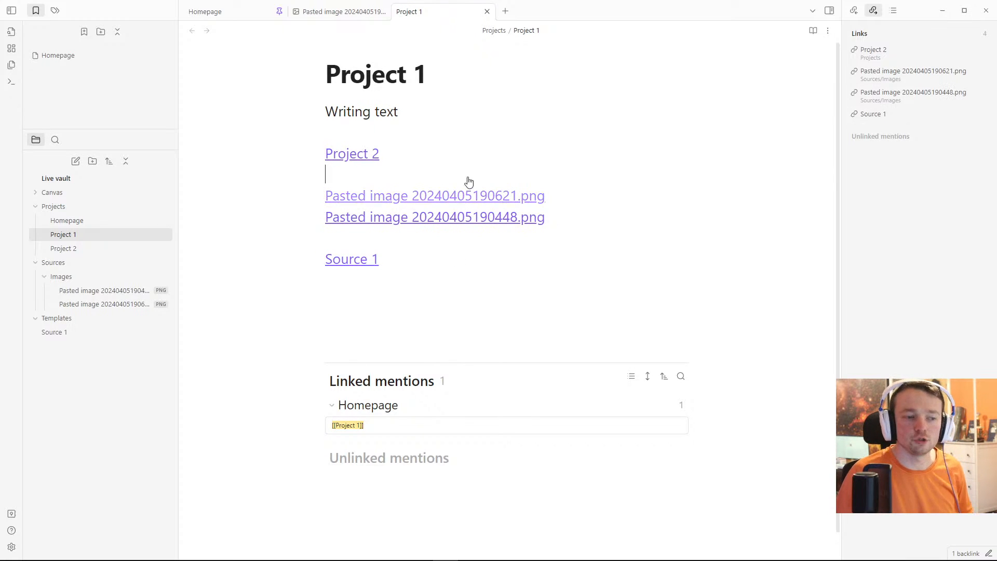
left_click(344, 12)
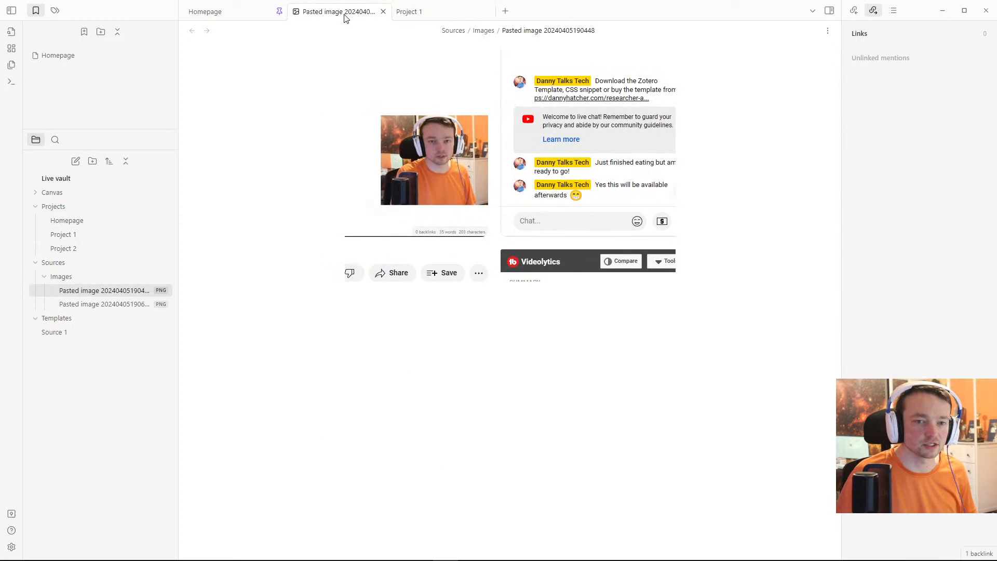
left_click(854, 11)
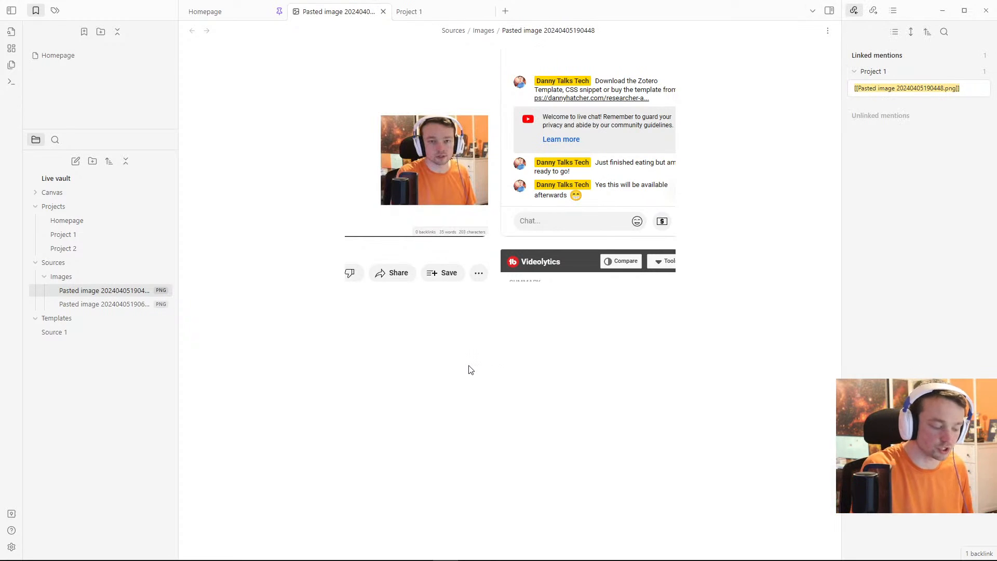
key("ctrl+o")
key("Return")
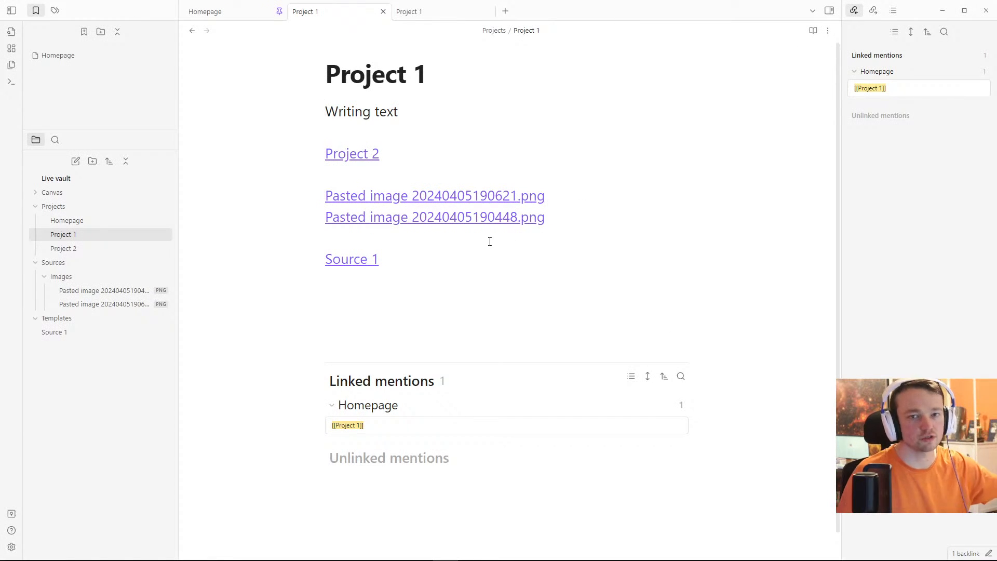
Step: Turn off Show attachments in the Quick switcher plugin settings and close the settings
left_click(11, 547)
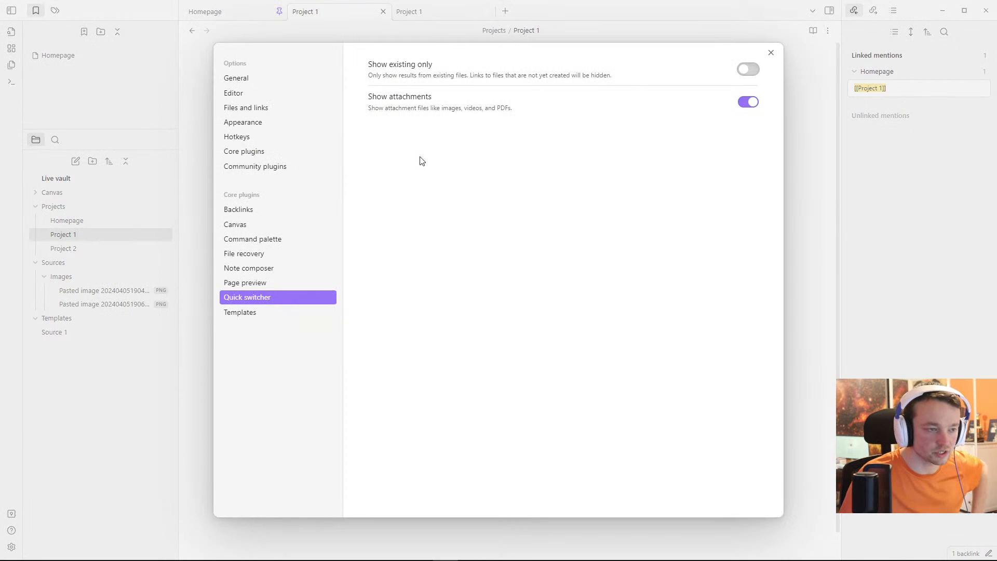
left_click(749, 102)
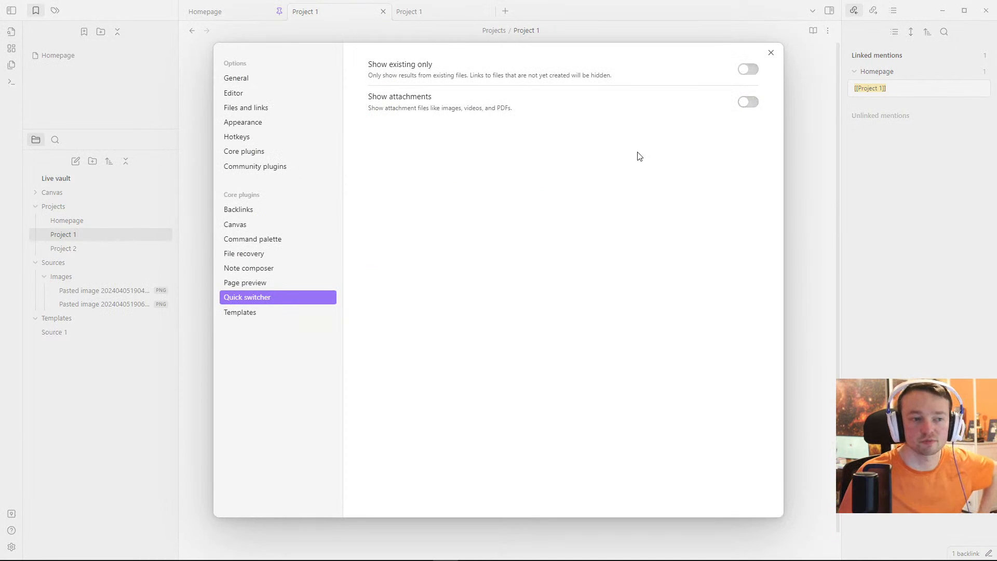
left_click(805, 115)
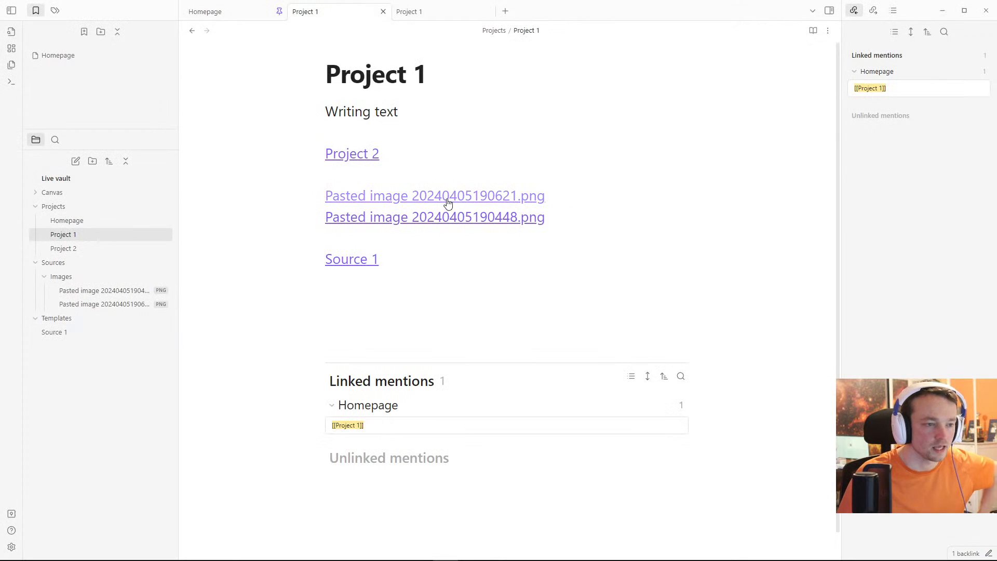
left_click(427, 196)
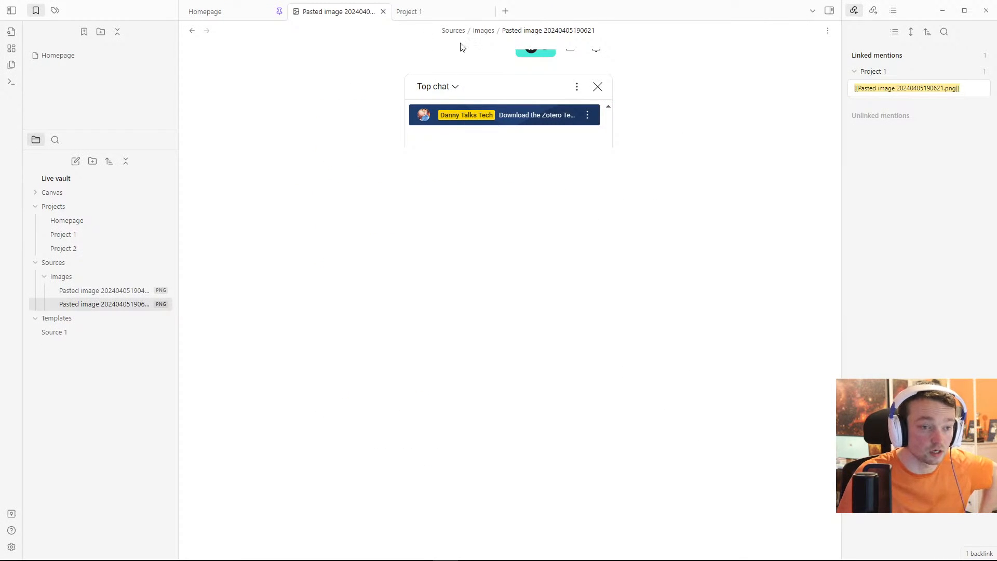
left_click(534, 29)
double_click(521, 30)
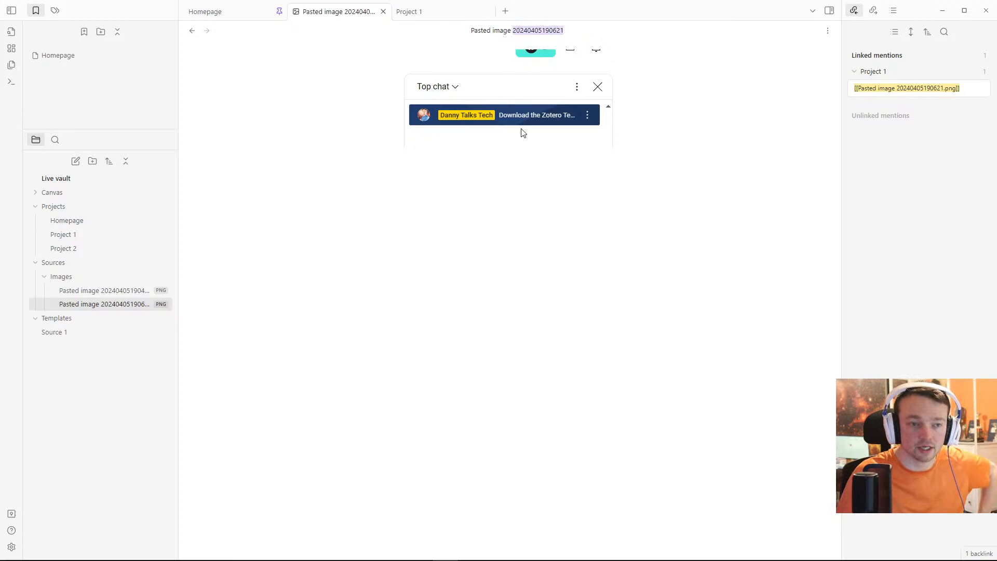
left_click(446, 182)
right_click(345, 13)
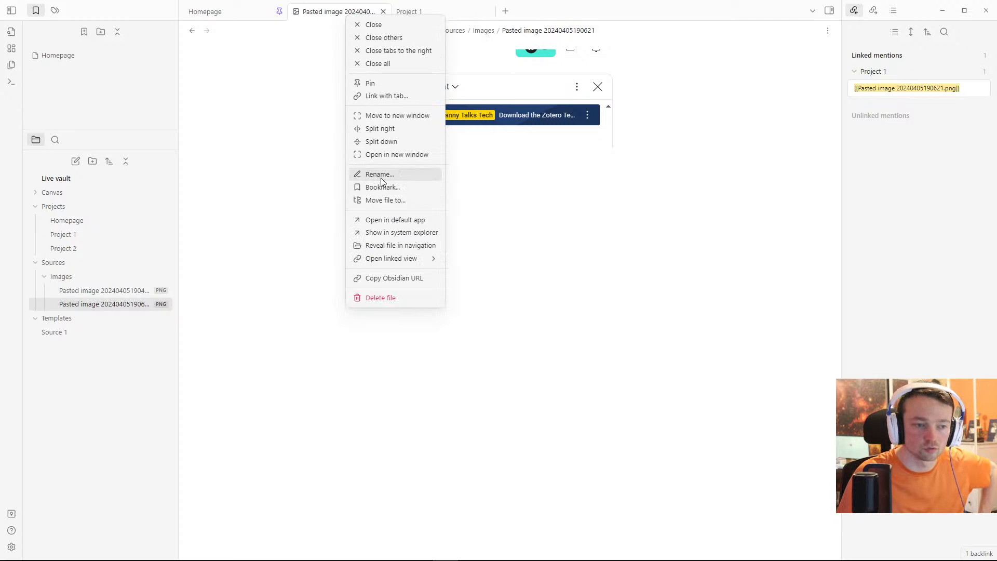
left_click(520, 178)
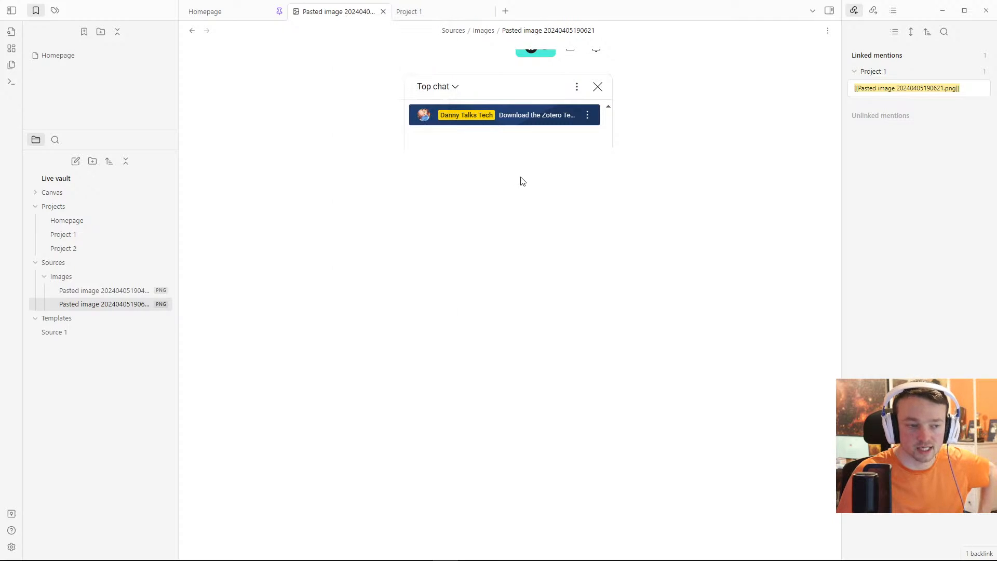
right_click(75, 306)
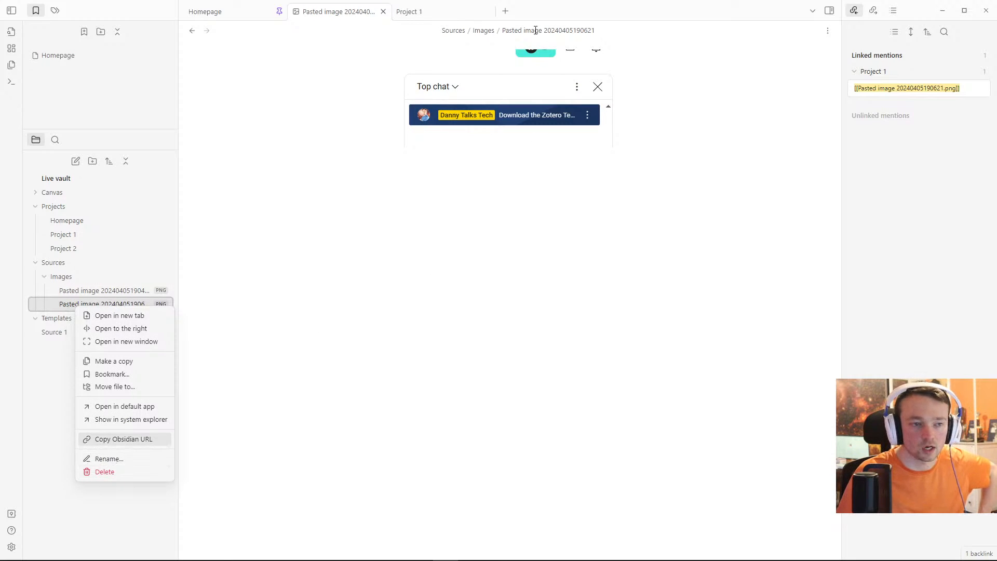
Step: Rename the open image as "pinned comment" and choose to always update internal links
left_click(514, 31)
triple_click(500, 33)
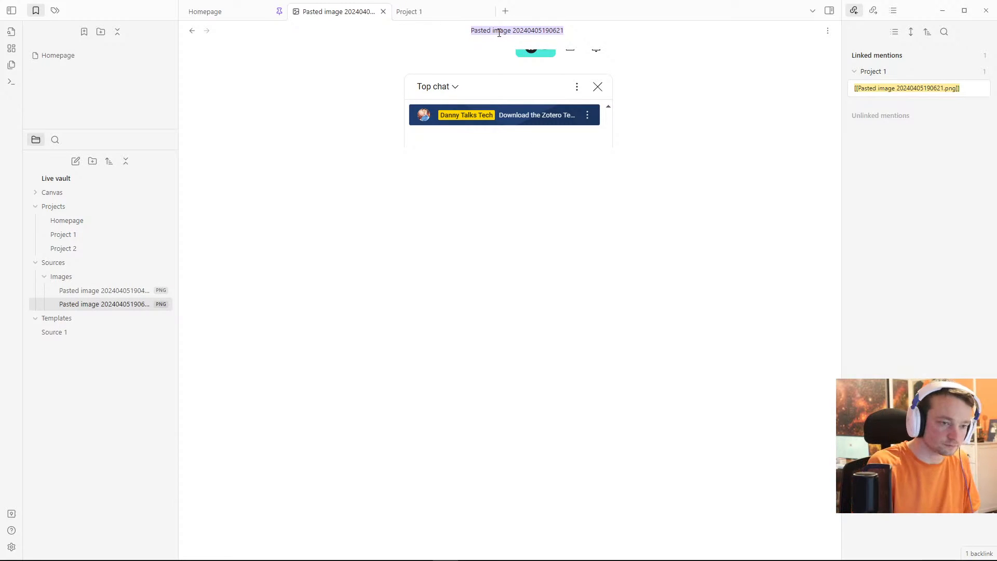
type("pinned commen")
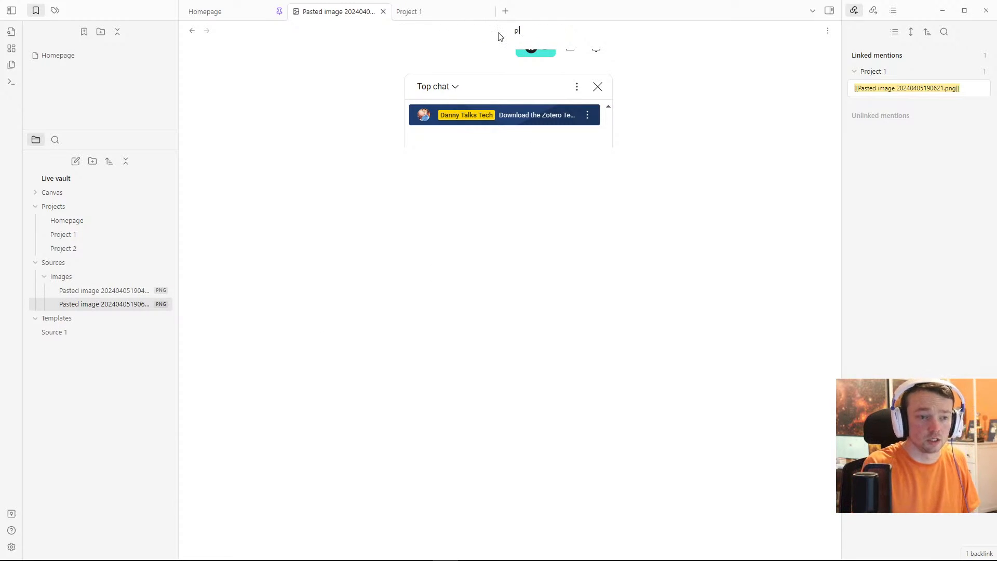
type("t")
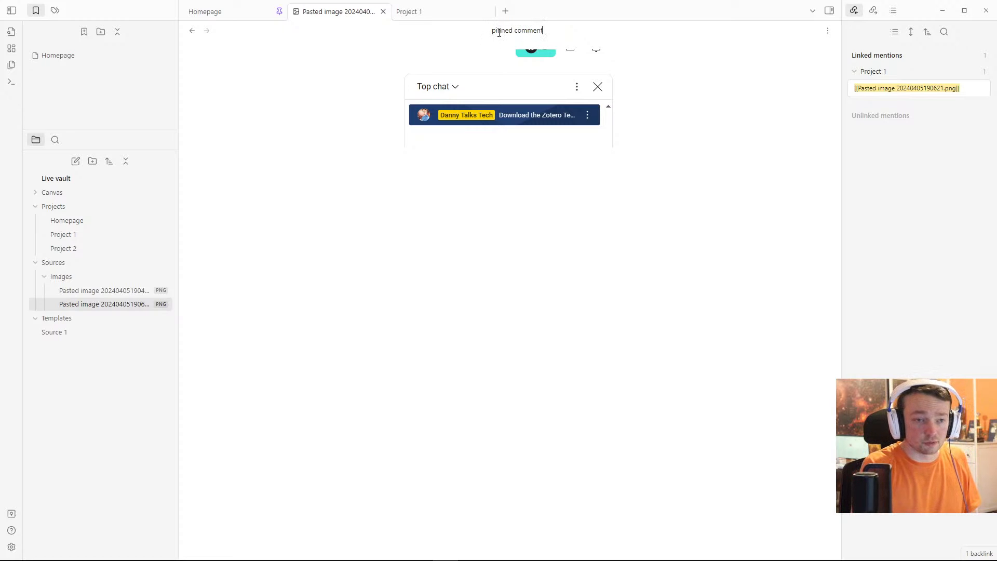
key("Return")
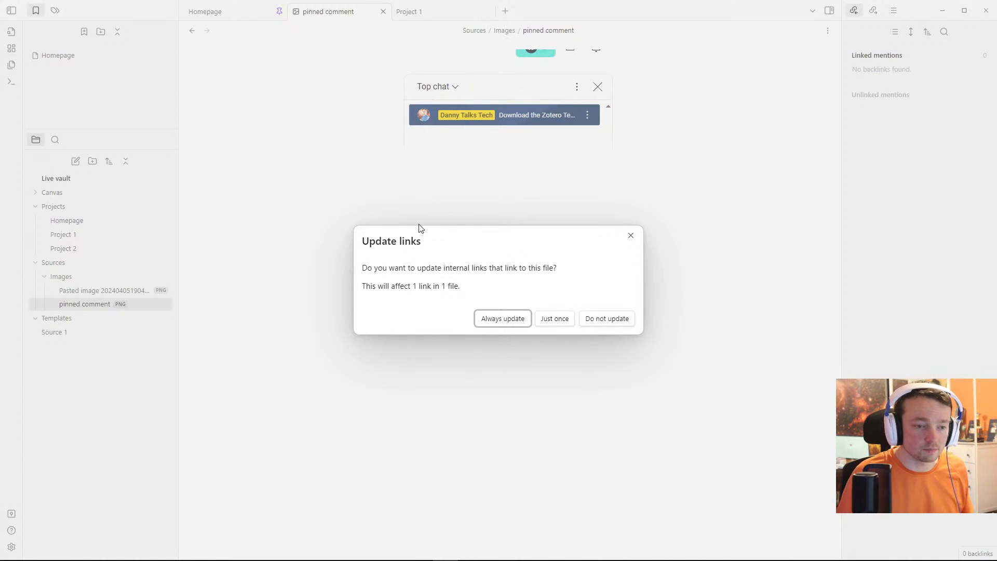
left_click(499, 318)
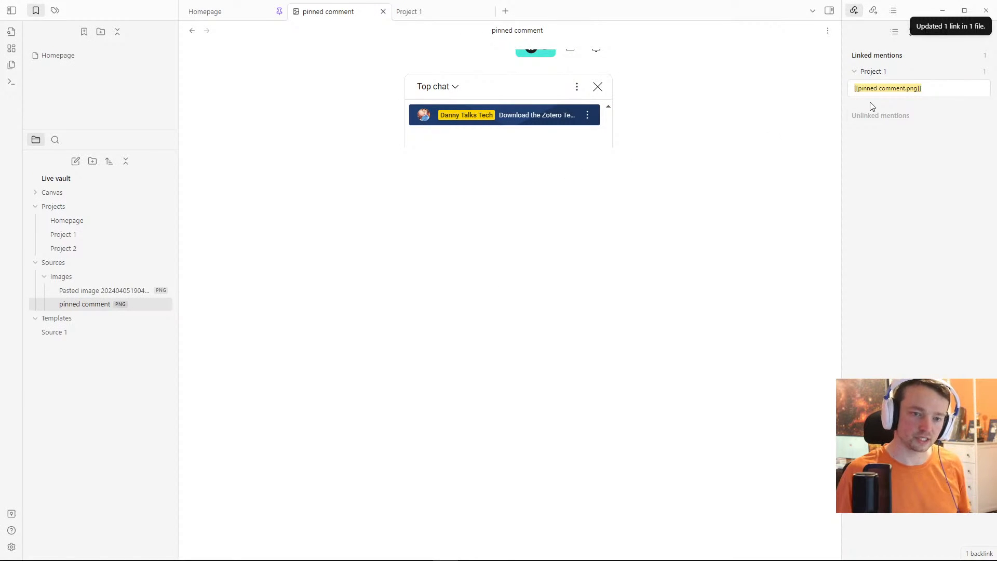
Step: Compare the image link in Project 1 with the pinned comment image's backlinks and return to Project 1
left_click(418, 14)
mouse_move(374, 201)
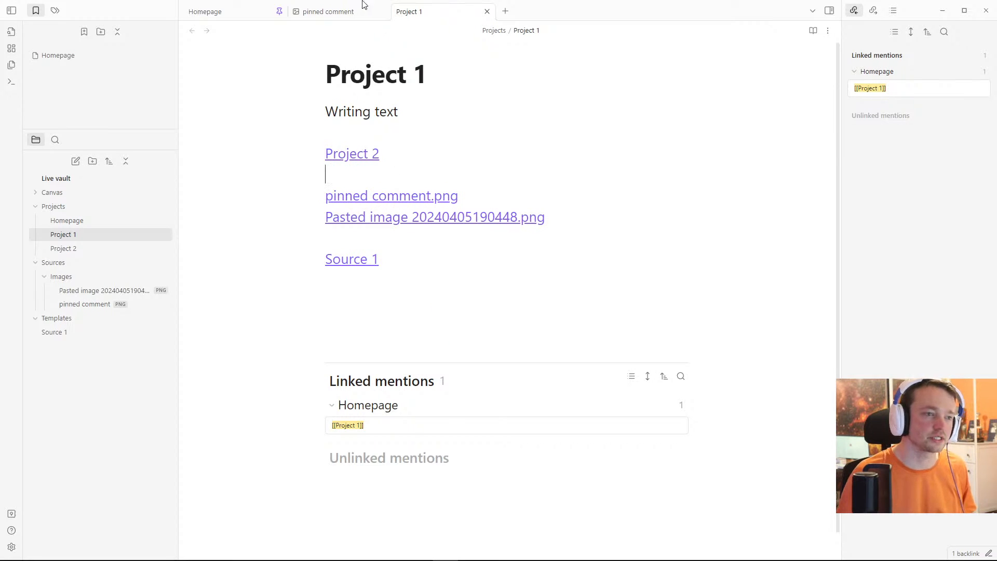
left_click(337, 12)
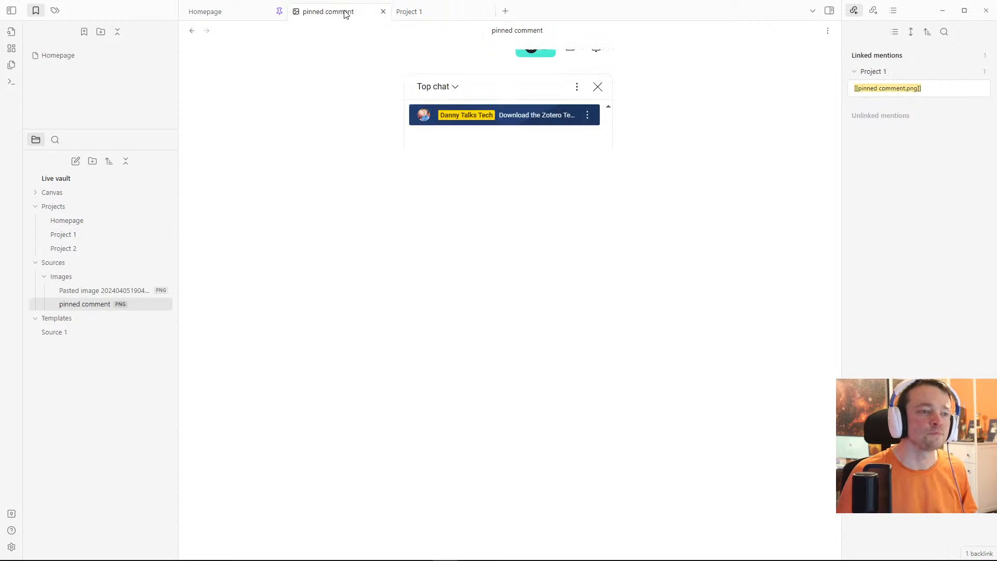
left_click(436, 16)
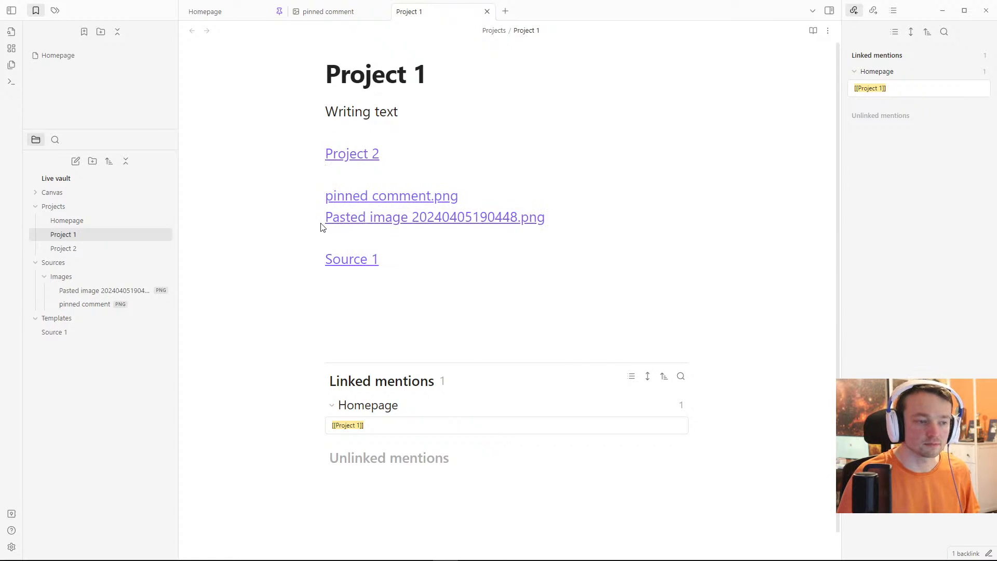
Step: Insert blank lines below the pinned comment.png link in Project 1 and turn that link into an embedded image with "!"
left_click(490, 191)
key("Return")
key("Return")
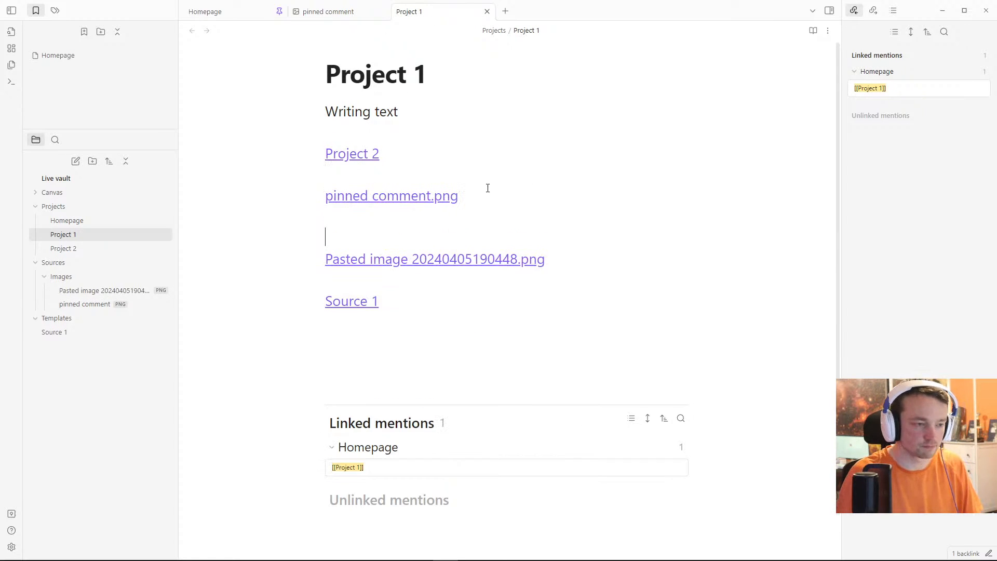
key("Up")
key("Up")
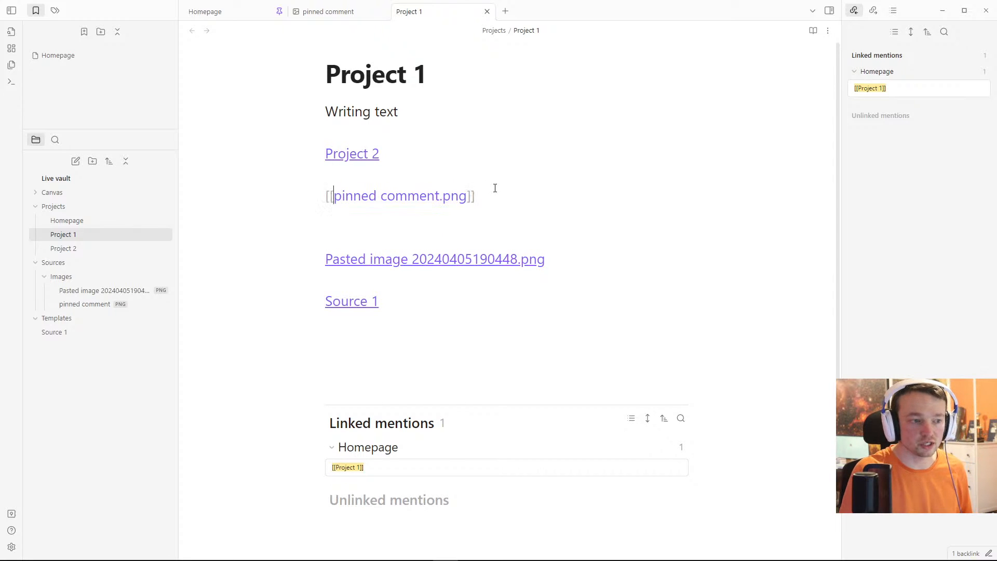
type("!")
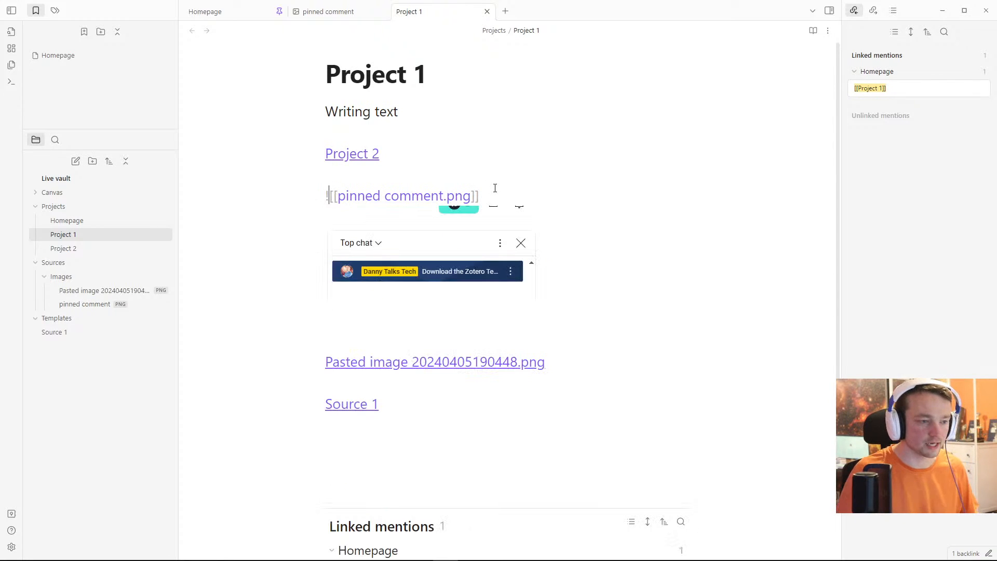
key("Up")
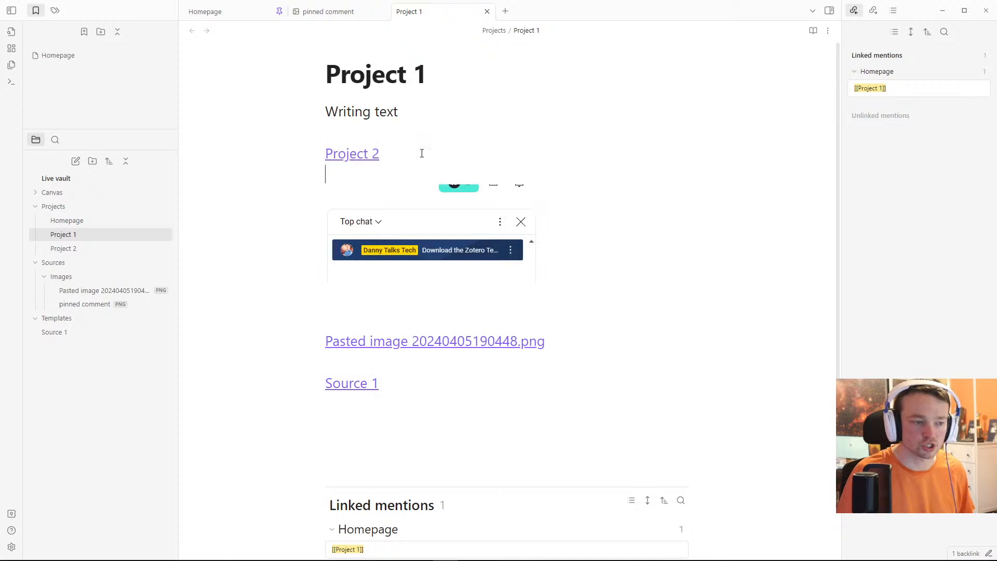
Step: Preview the linked Project 2 note, and turn its link in Project 1 into an embed with "!"
mouse_move(351, 153)
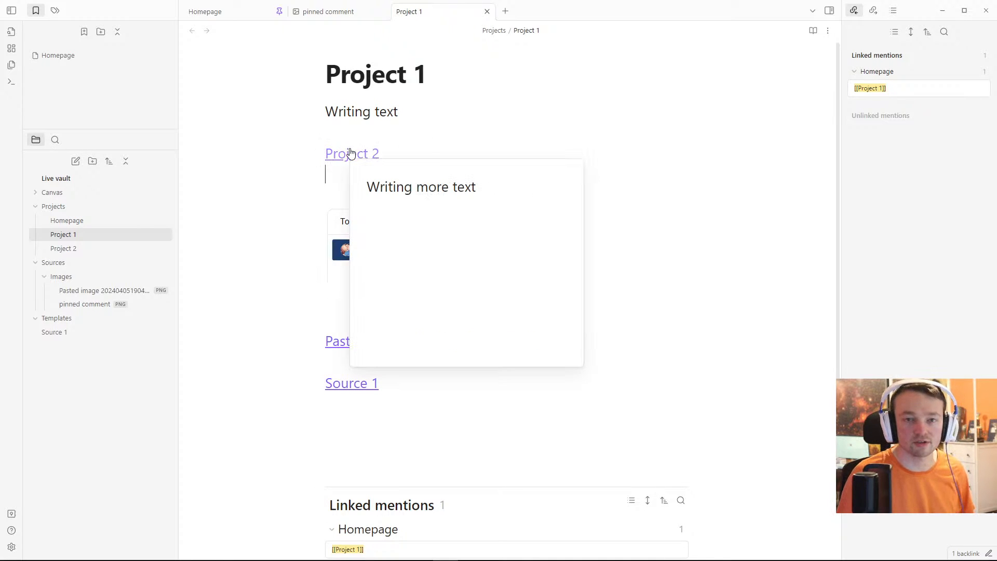
key("Up")
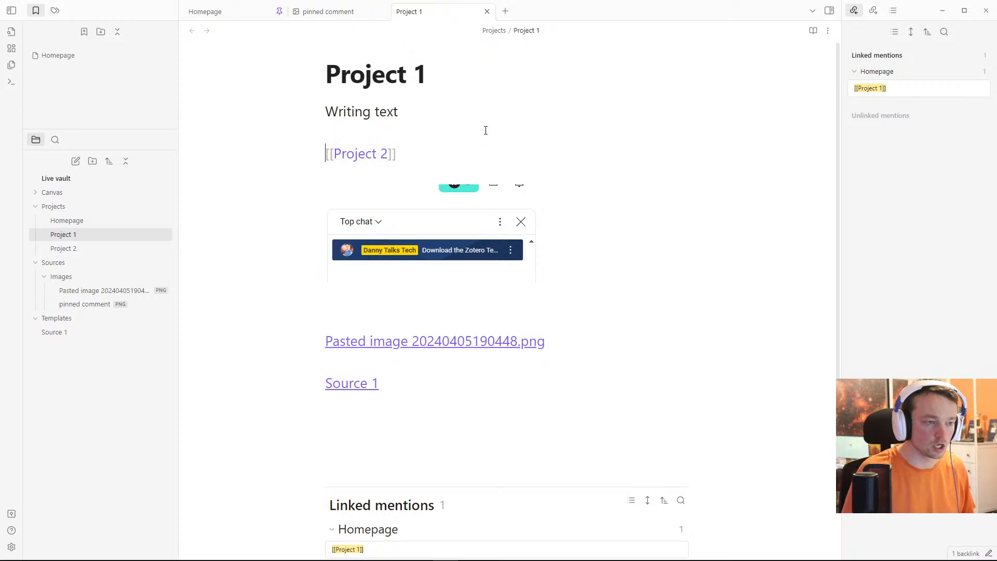
type("!")
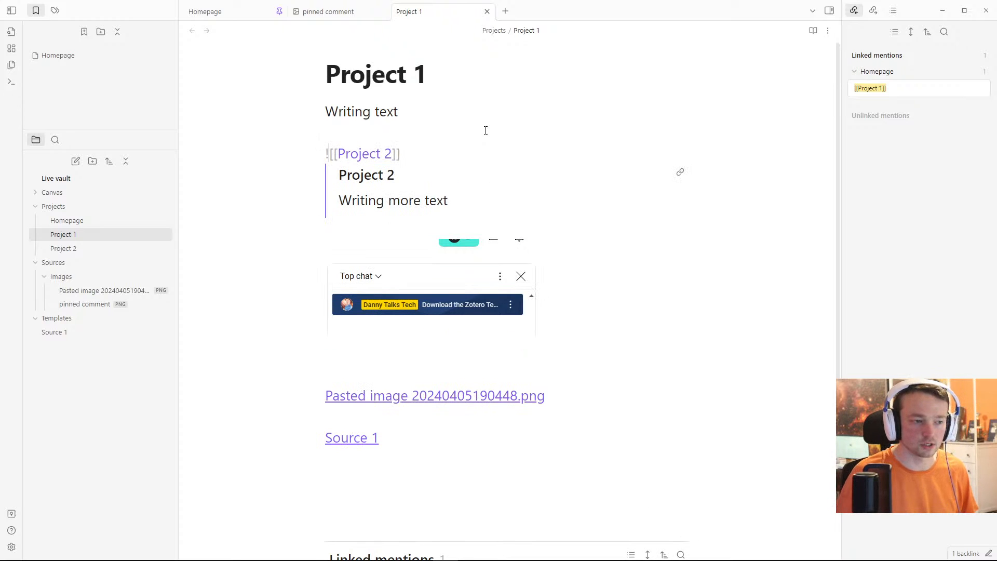
key("Up")
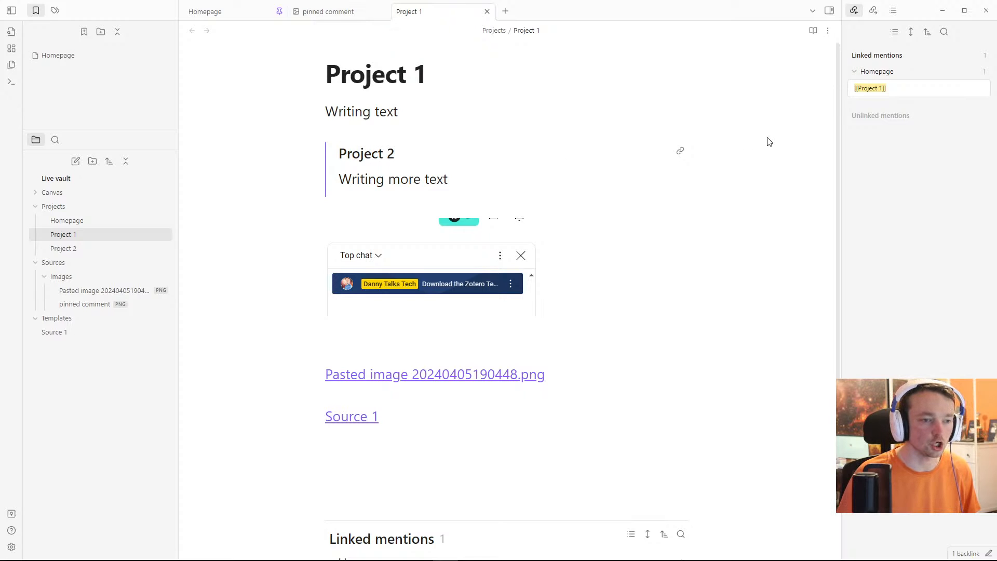
Step: Open the Project 2 note from its embed and place it in a split pane beside Project 1
left_click(680, 152)
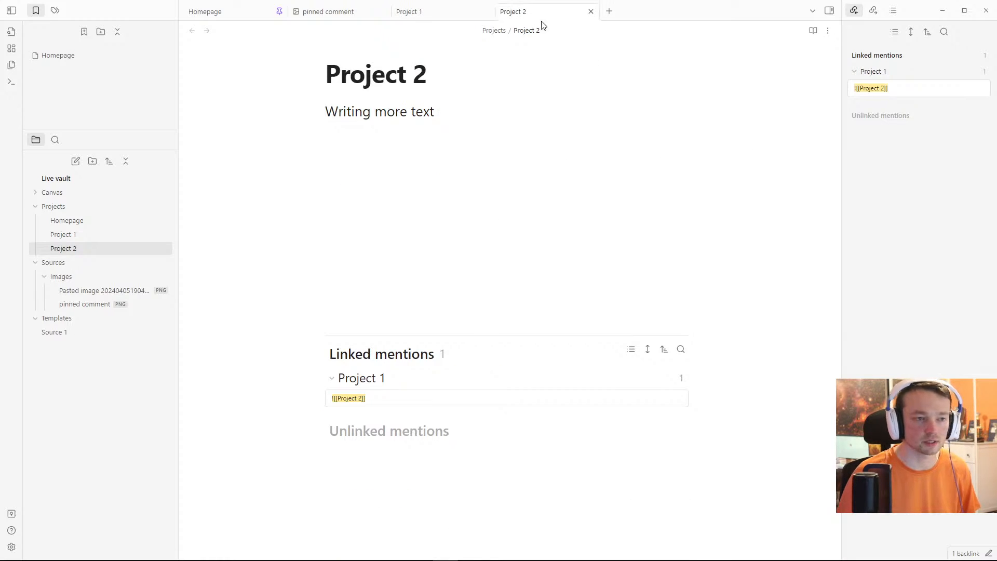
left_click_drag(530, 13, 759, 242)
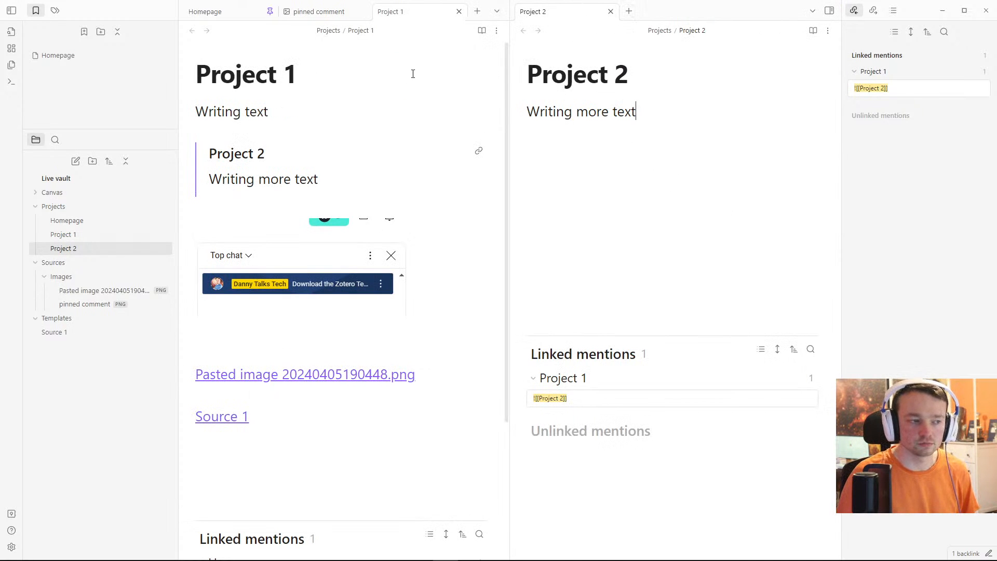
left_click(334, 73)
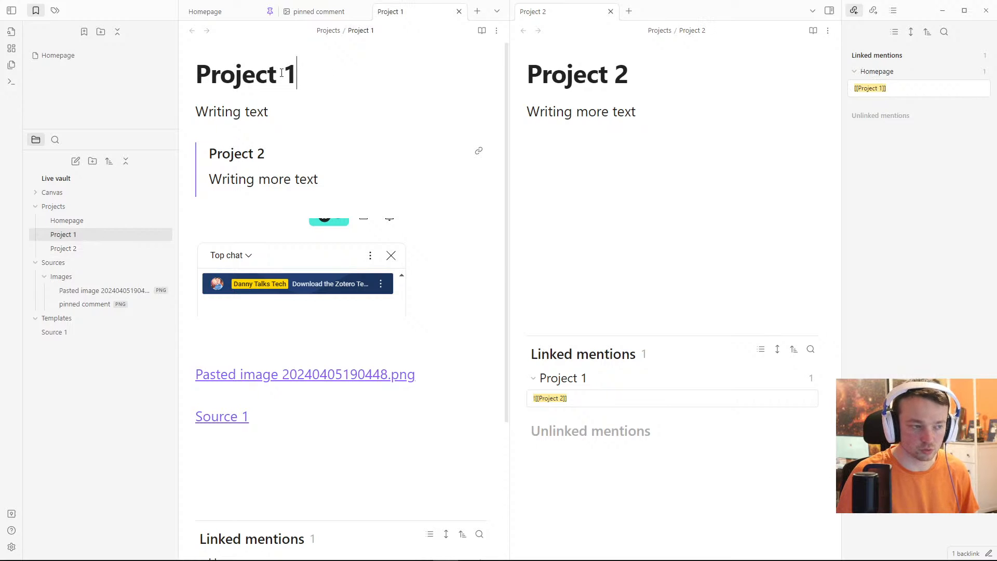
left_click(649, 75)
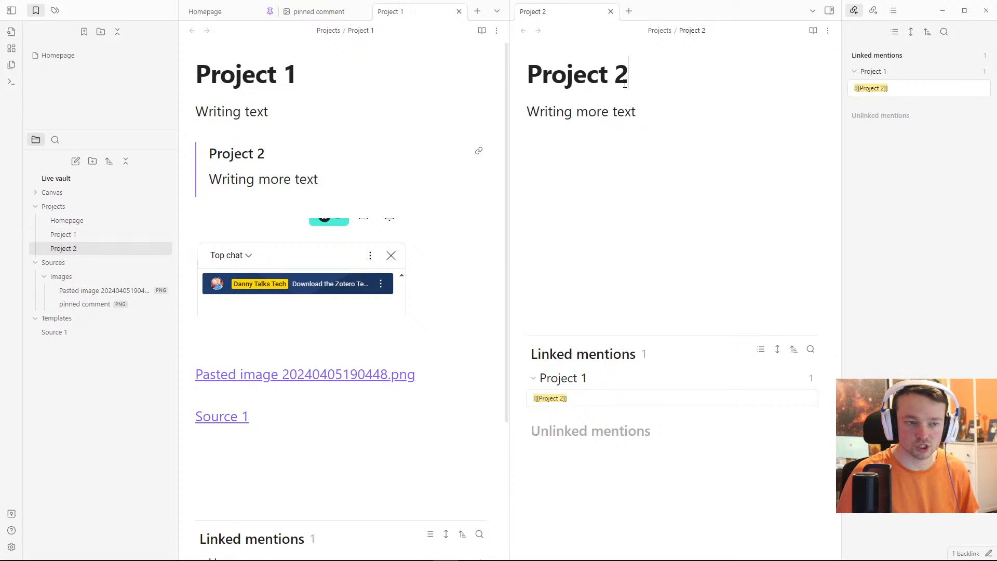
Step: Check the Project 2 embed in Project 1, and add the paragraph "Add more text" to the Project 2 note
left_click(262, 128)
key("Down")
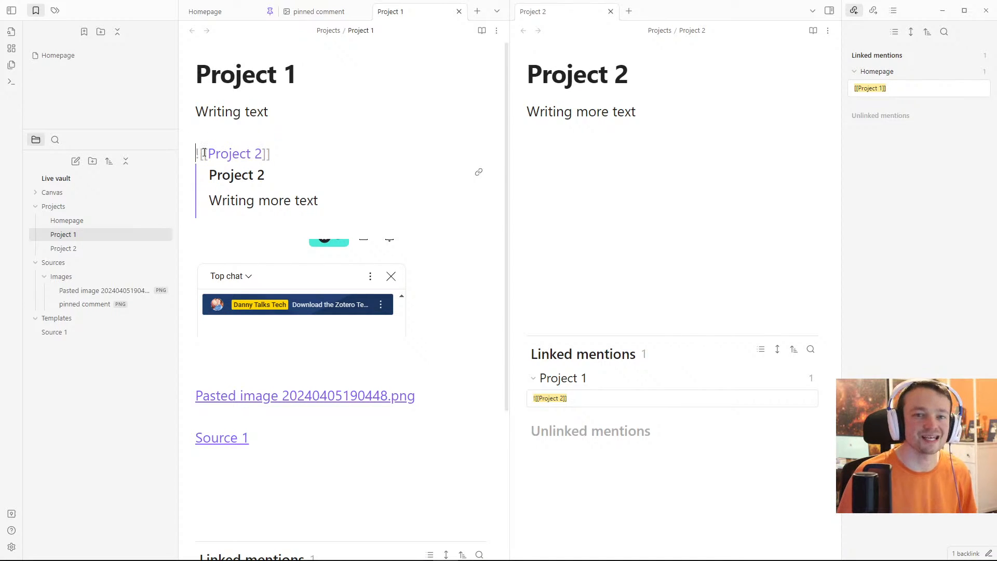
left_click(216, 131)
left_click(627, 134)
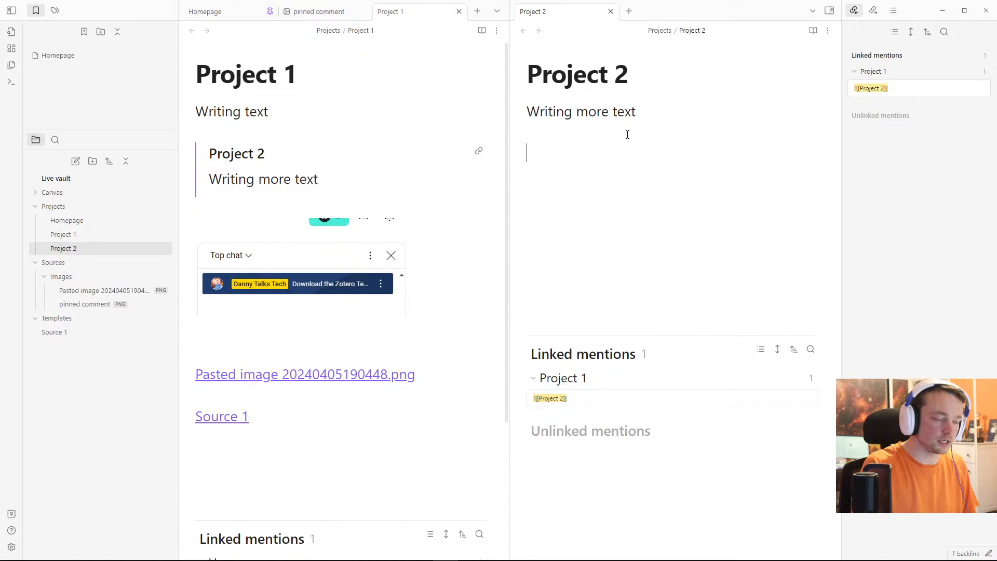
type("Add more text")
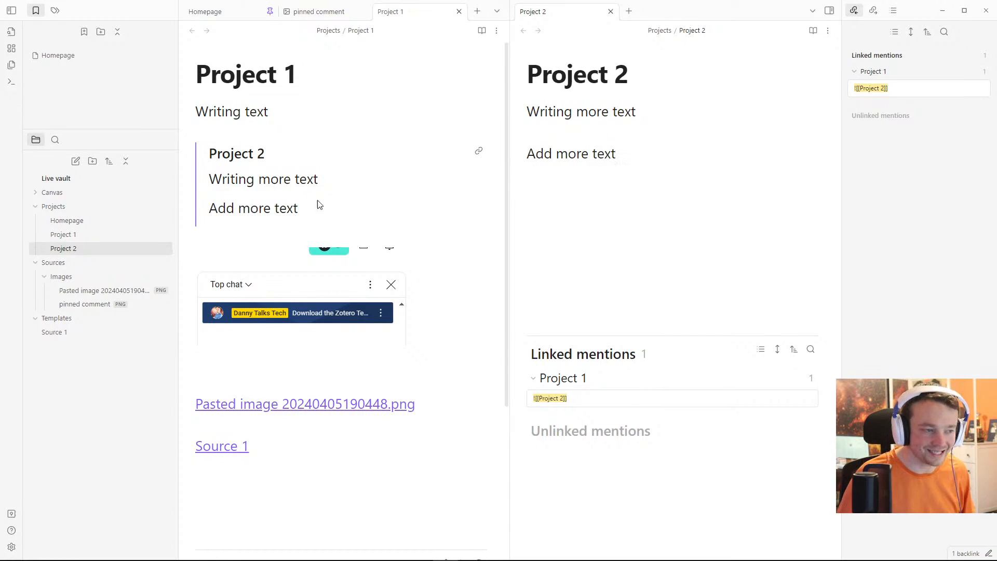
Step: Remove the "!" before the Project 2 embed in Project 1 to make it a plain link again
left_click(275, 175)
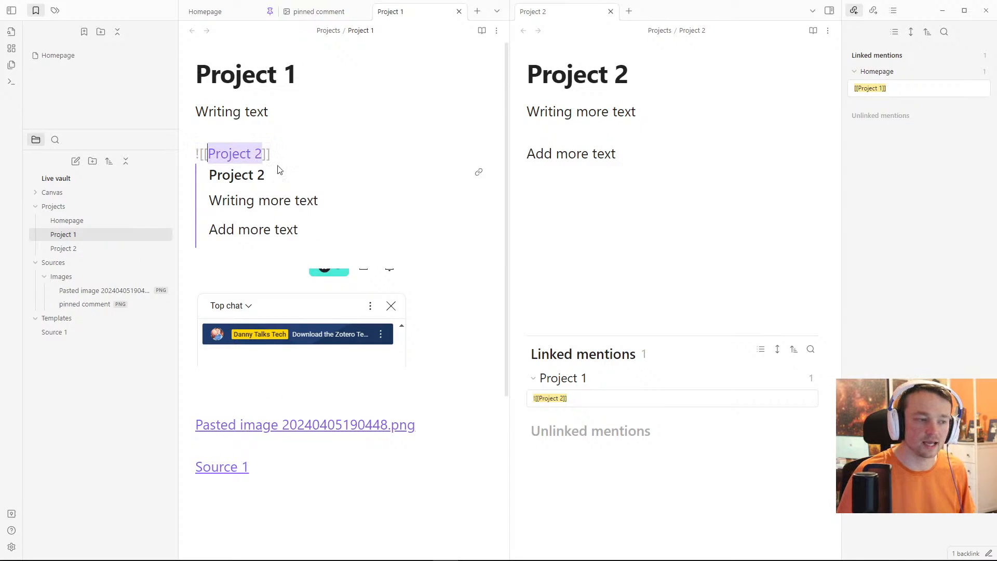
left_click(278, 130)
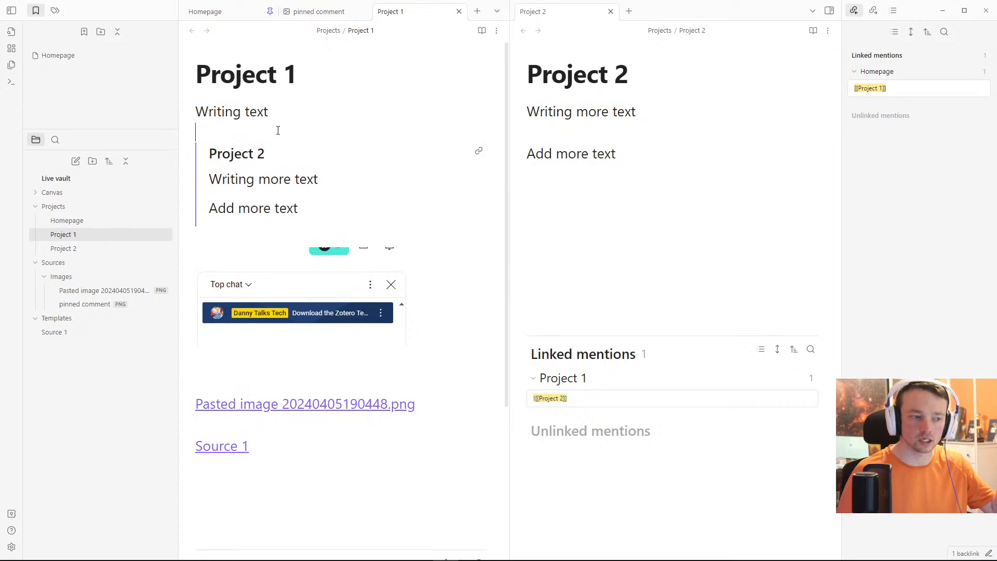
left_click(252, 279)
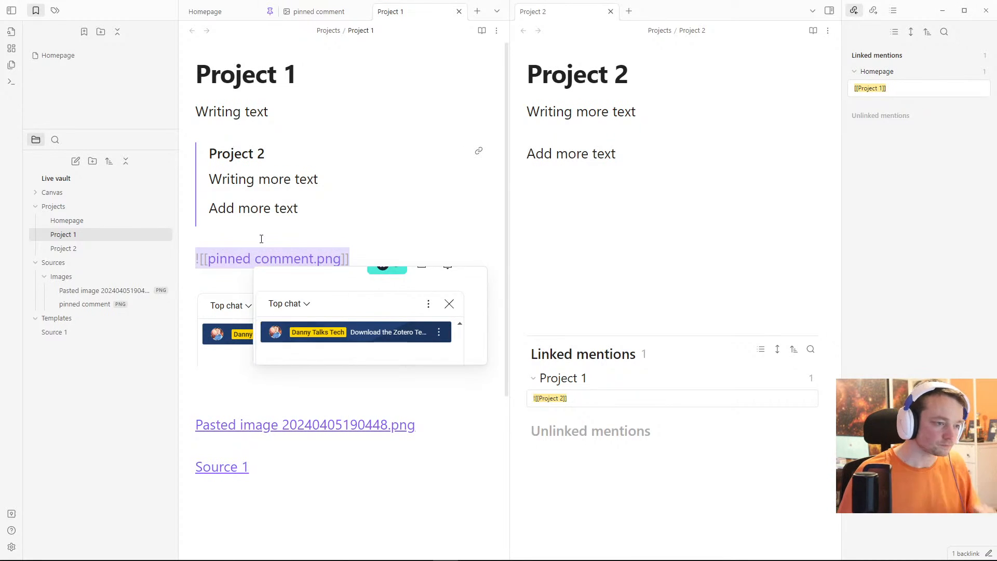
key("BackSpace")
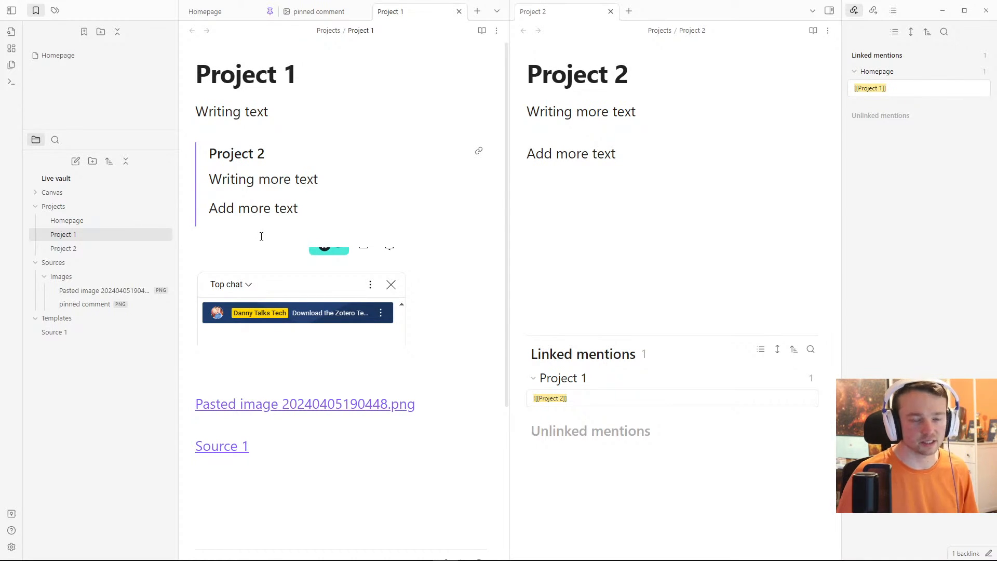
key("Up")
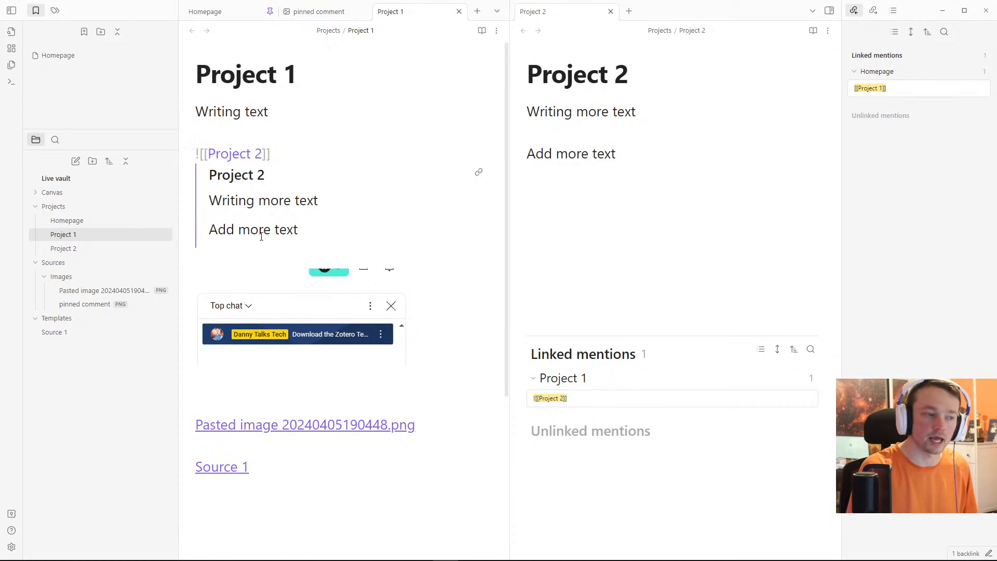
key("Delete")
left_click(290, 136)
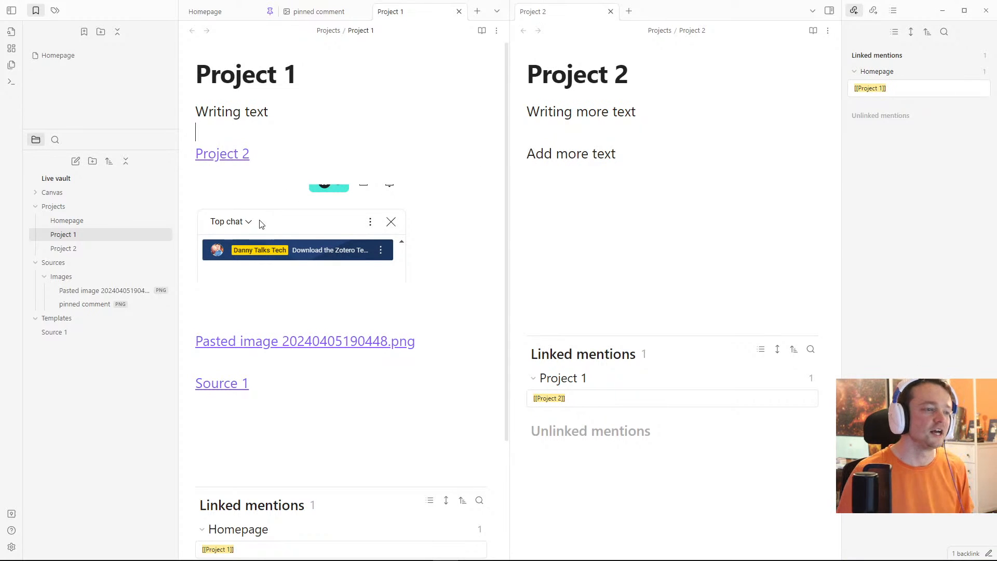
Step: Add blank space between the Project 2 link and the embedded image, and close the open pinned comment image
left_click(264, 194)
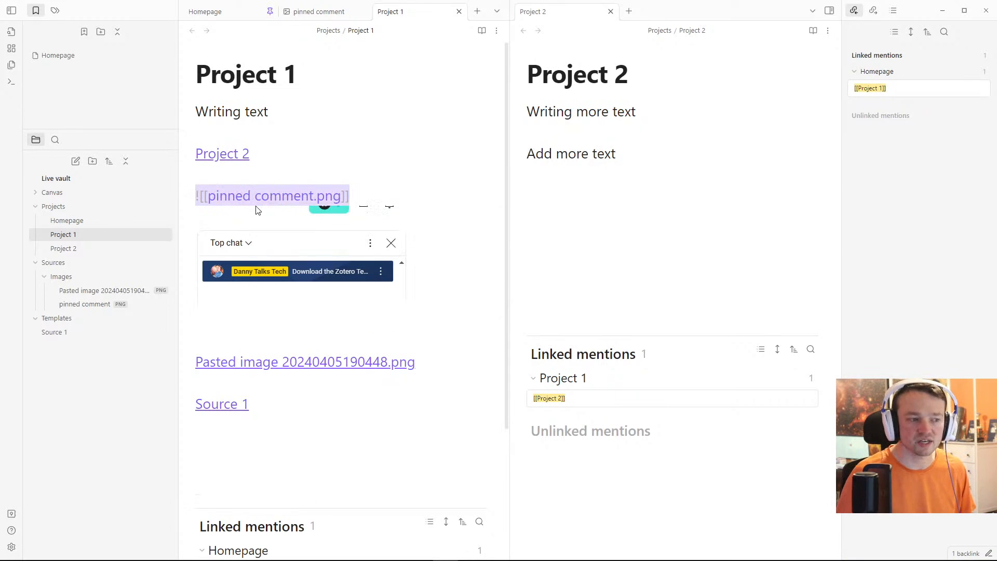
left_click(246, 179)
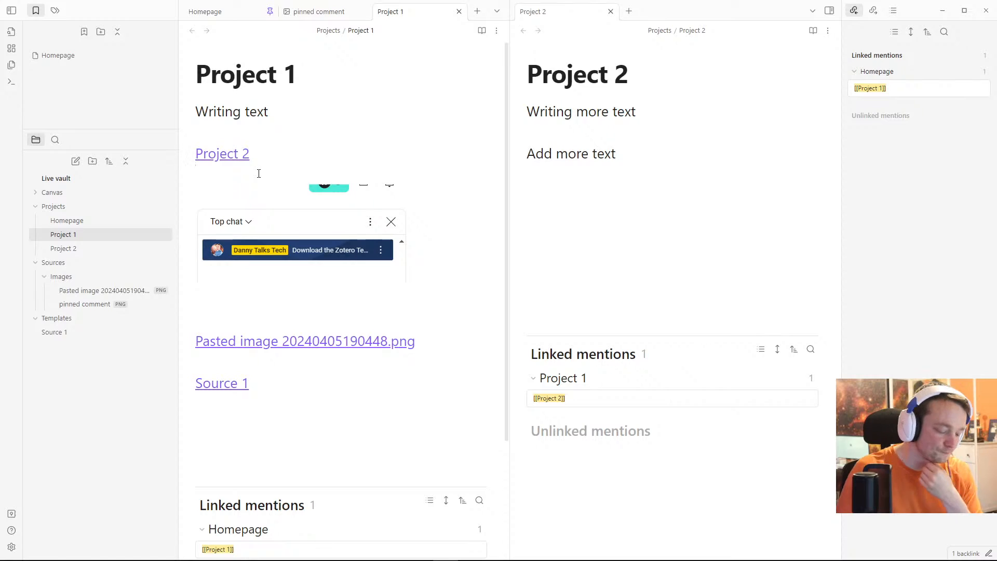
key("Return")
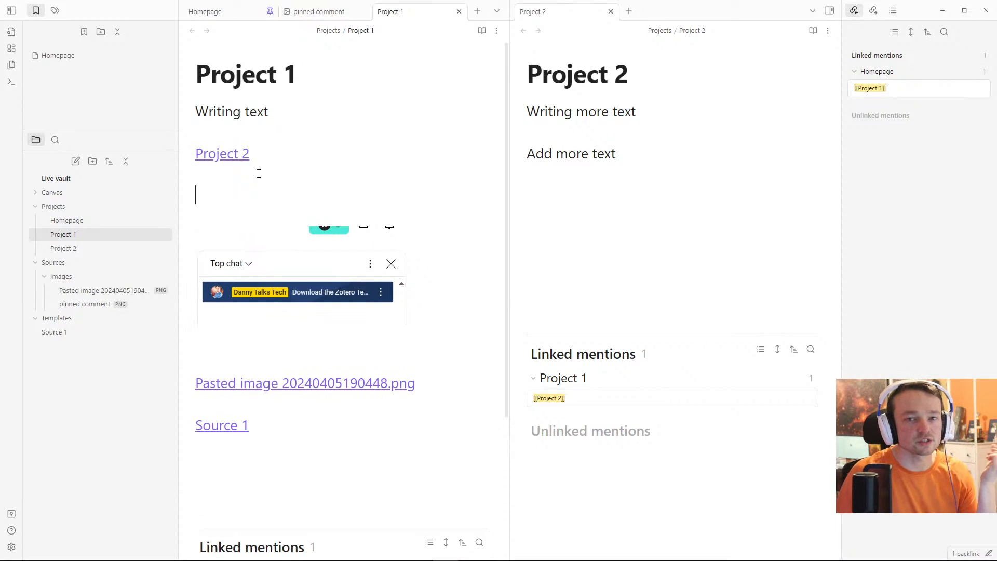
middle_click(309, 12)
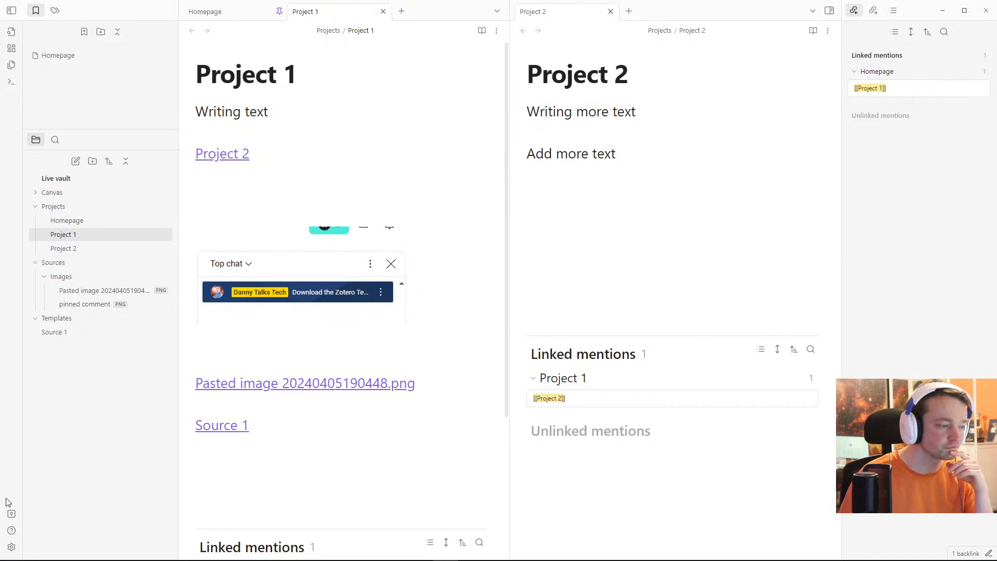
left_click(12, 547)
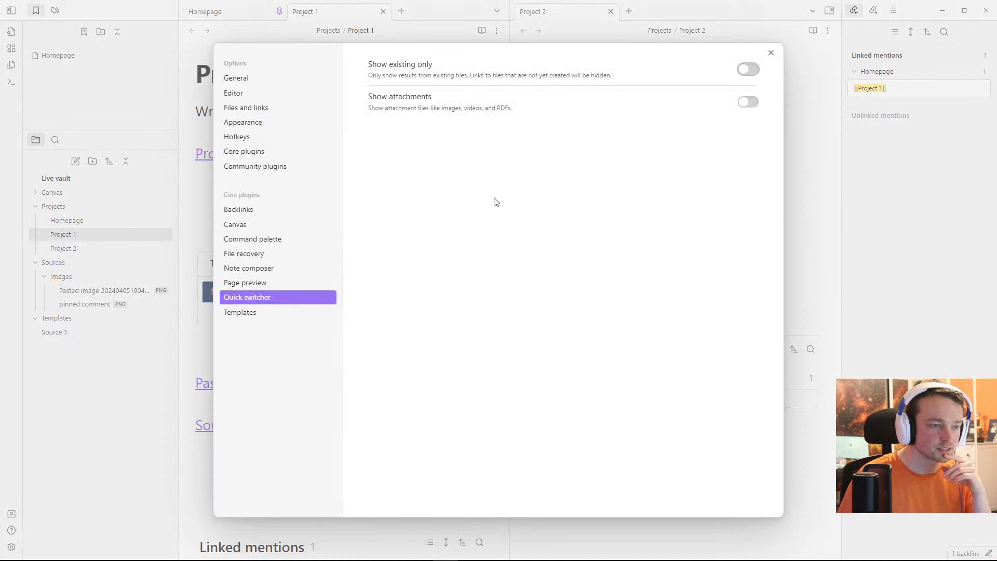
left_click(808, 95)
Step: Add a link to a not-yet-created note, [[Project 3]], on a new line below the Project 2 link
left_click(252, 175)
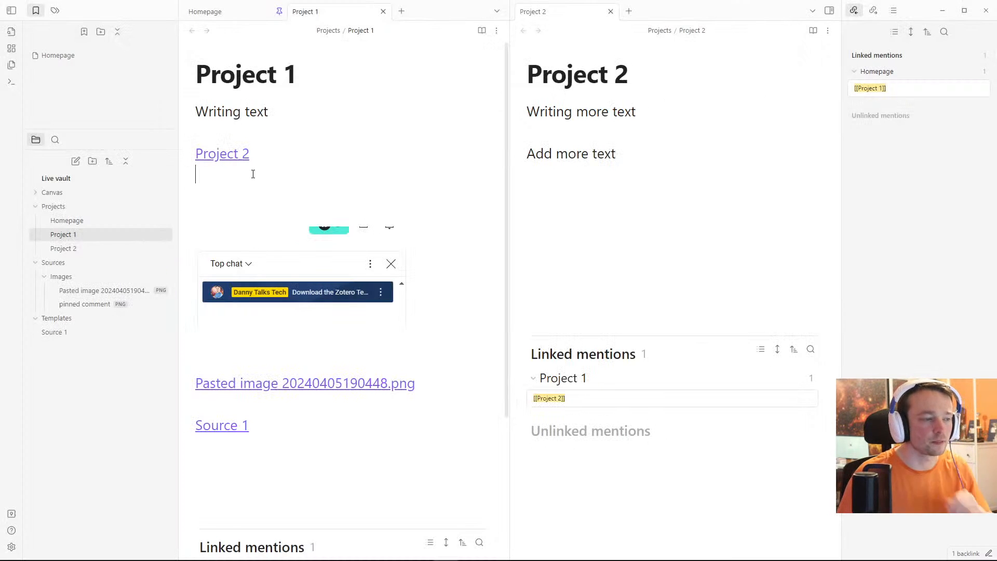
key("Return")
type("[[")
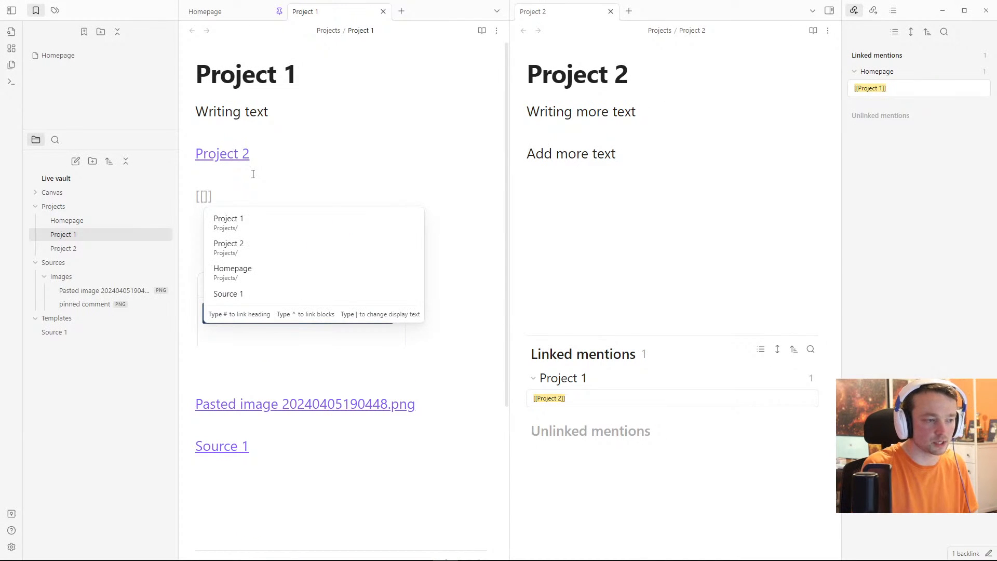
type("Project 3")
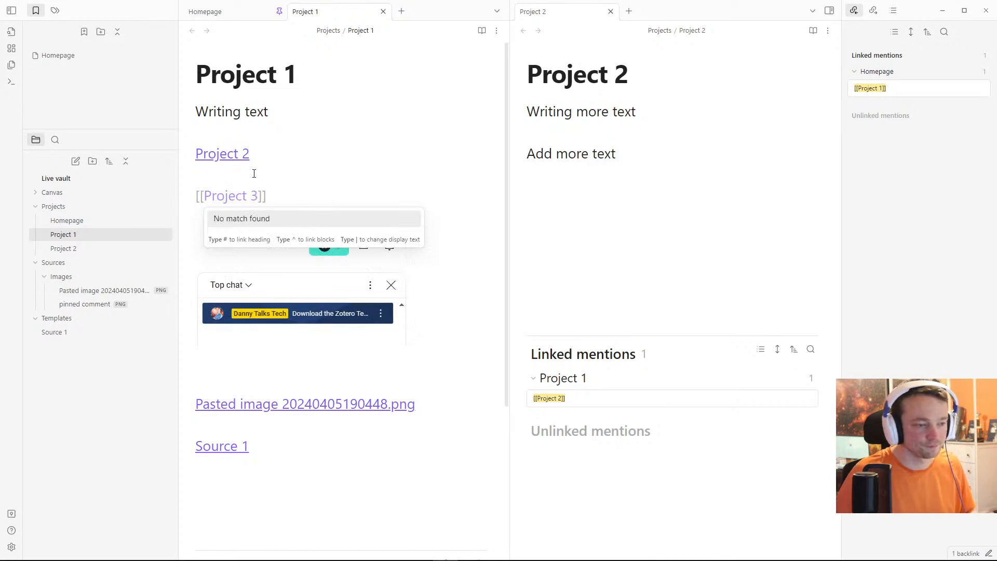
left_click(249, 177)
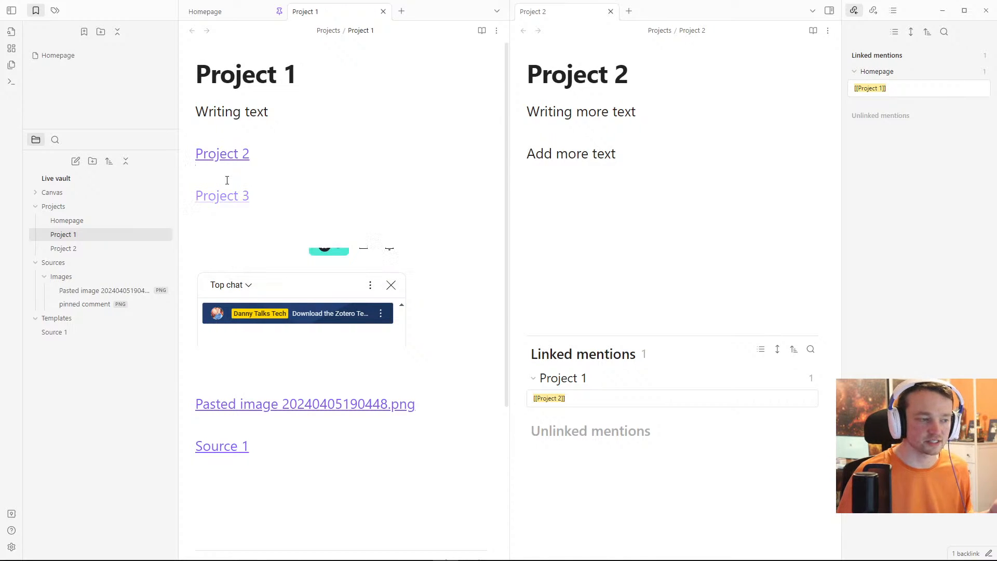
Step: Search the quick switcher for "projec" to look for the uncreated Project 3 note, and return to its link in Project 1
key("ctrl+o")
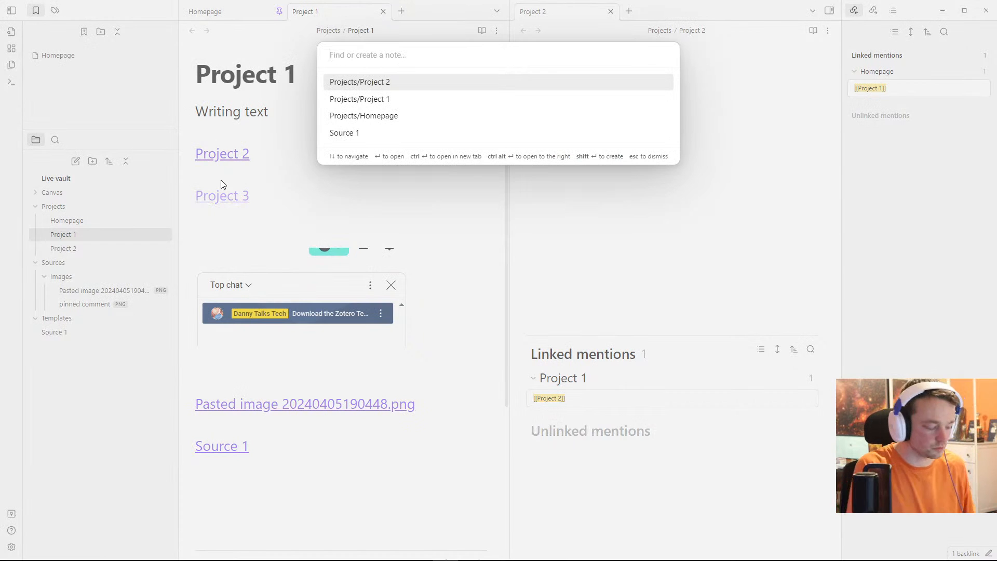
type("projec")
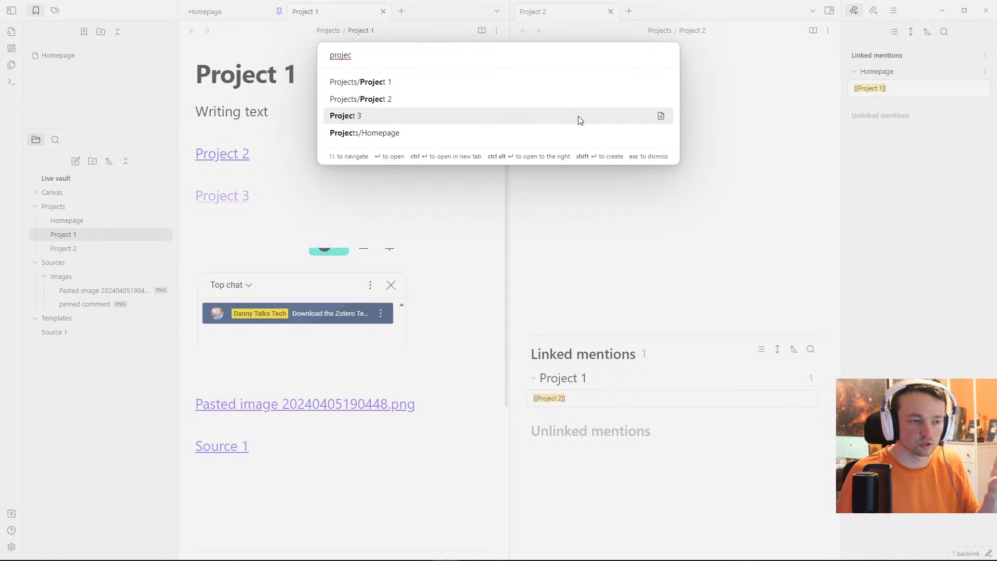
left_click(373, 192)
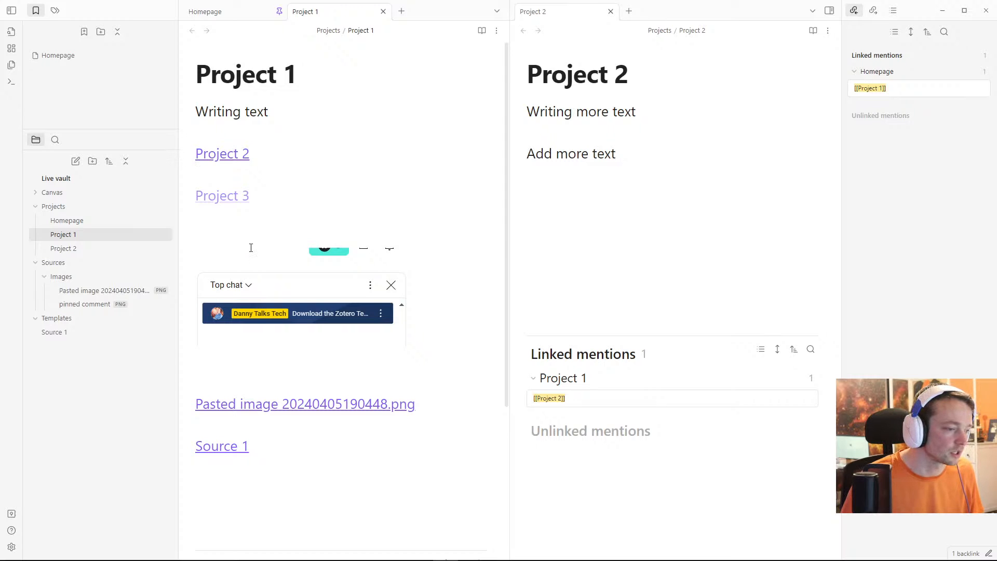
left_click(270, 196)
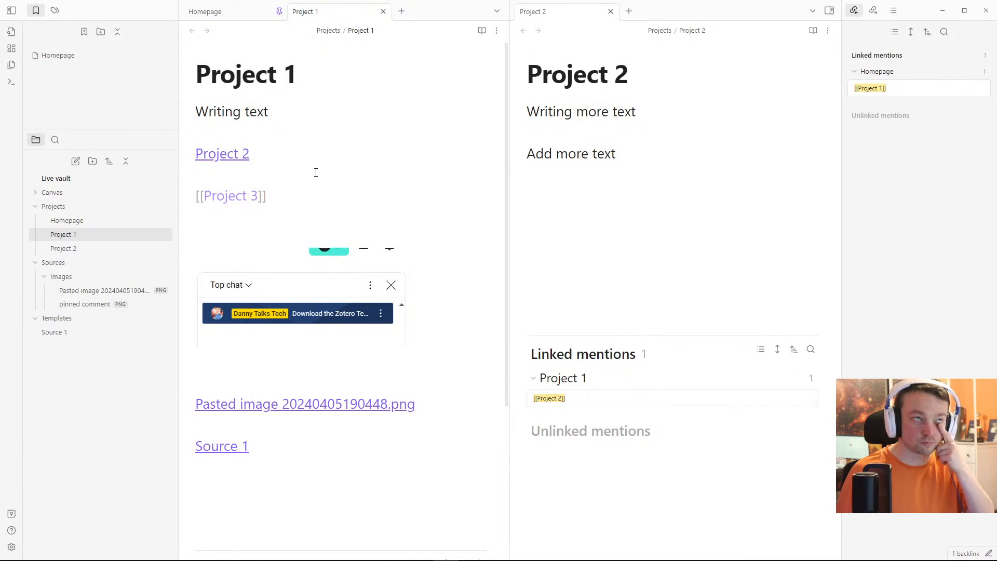
Step: Enable "Show existing only" in the Quick switcher settings and close the settings
left_click(12, 547)
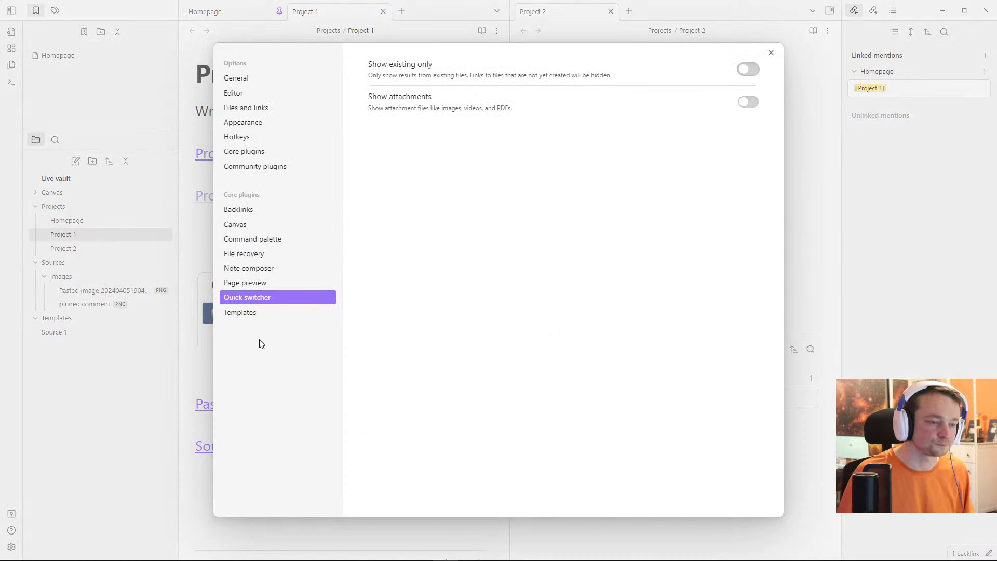
left_click(755, 70)
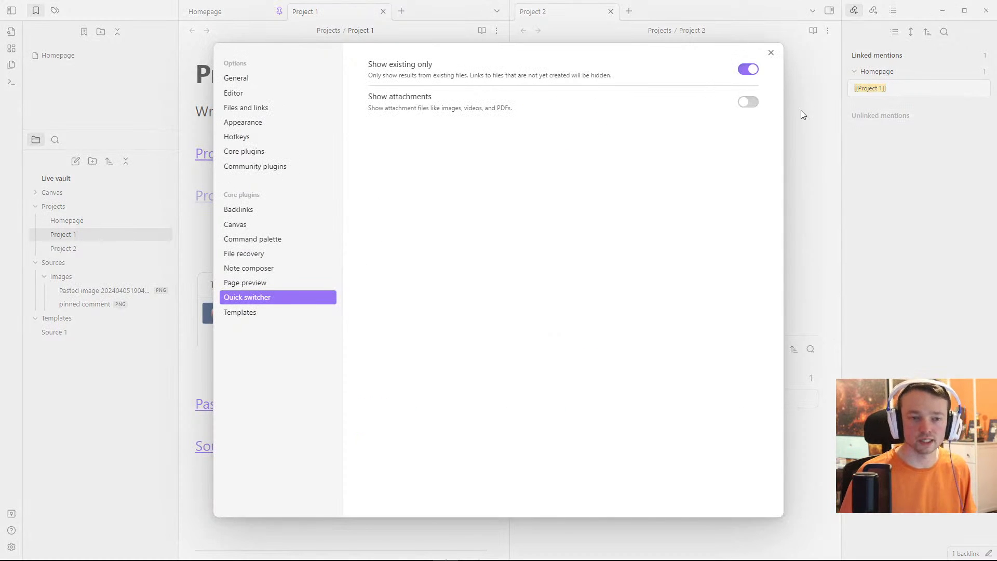
left_click(800, 110)
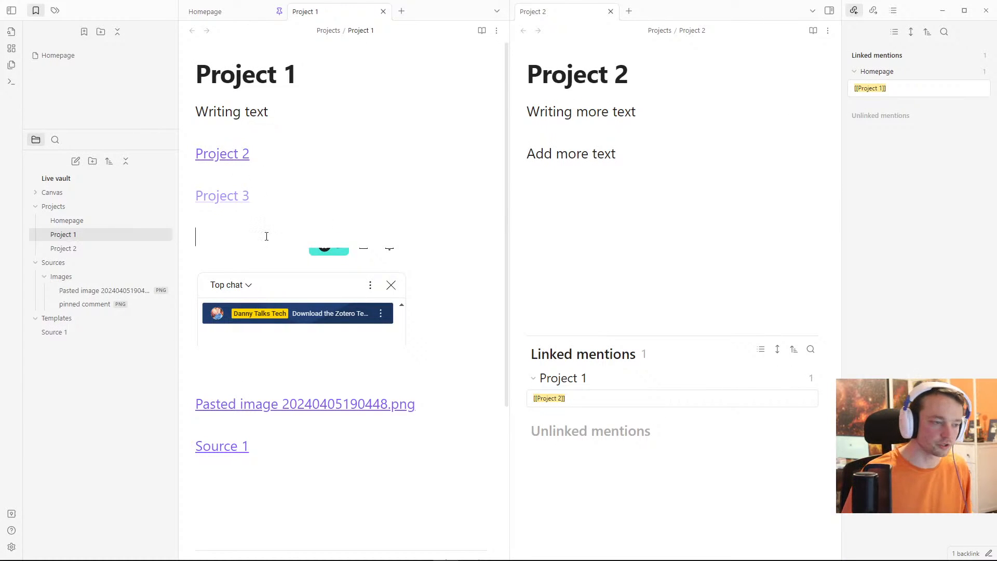
Step: Search the quick switcher for "project 3" and dismiss it without creating a note
key("ctrl+o")
type("project 3")
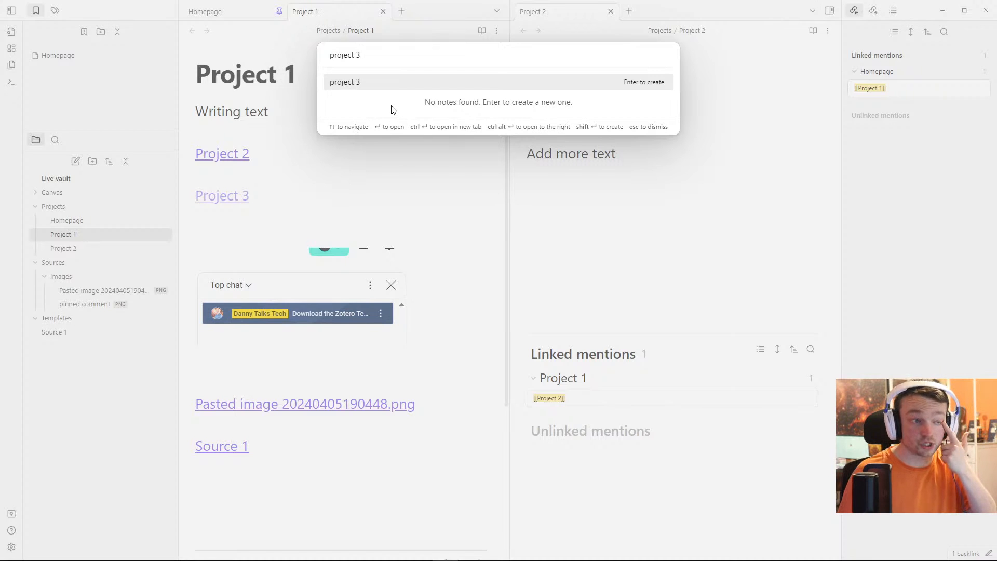
left_click(304, 182)
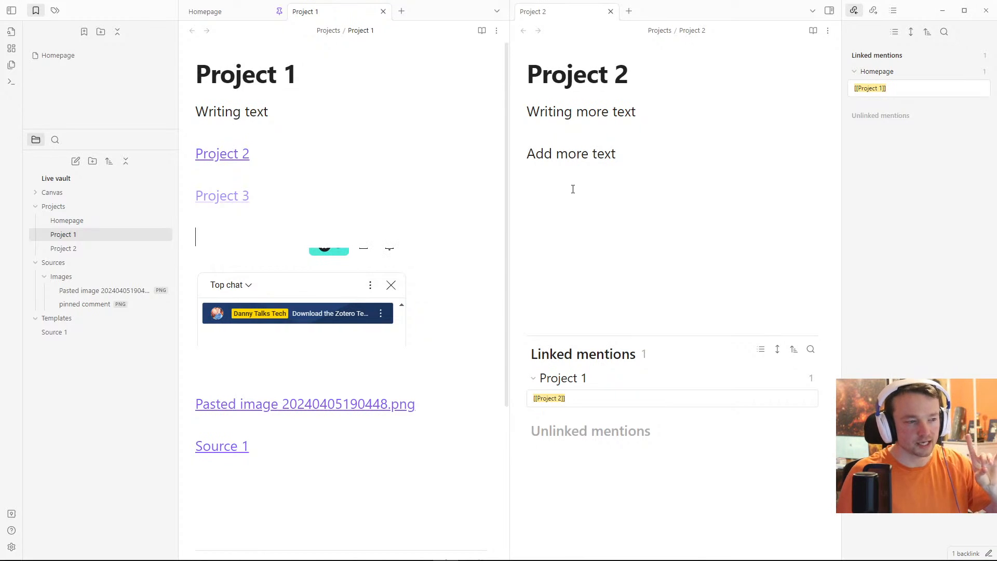
Step: Create the Project 3 note from its link in Project 1, move it to the second pane, and bring Project 1 back in the first
left_click(216, 196)
left_click_drag(327, 12, 597, 32)
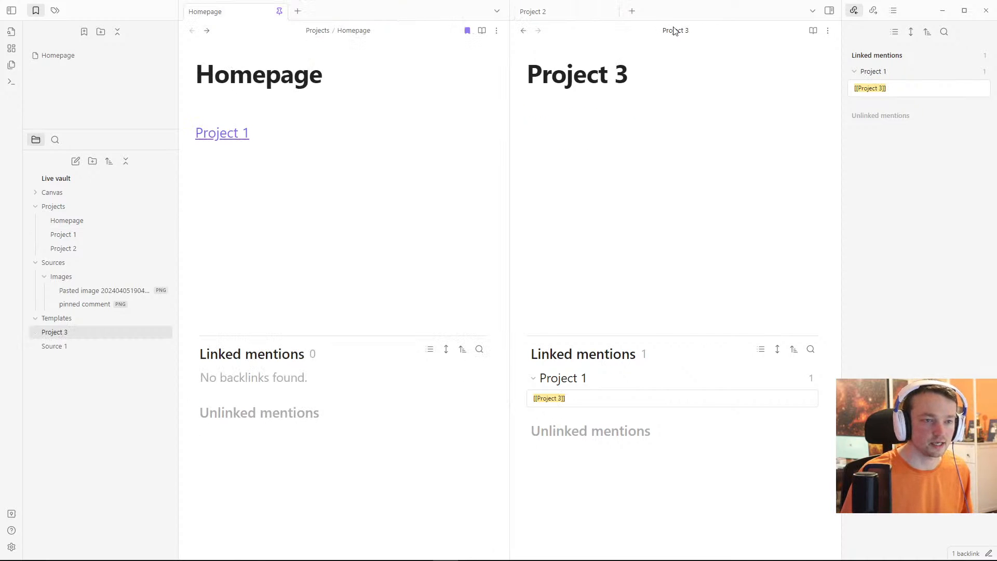
left_click(263, 174)
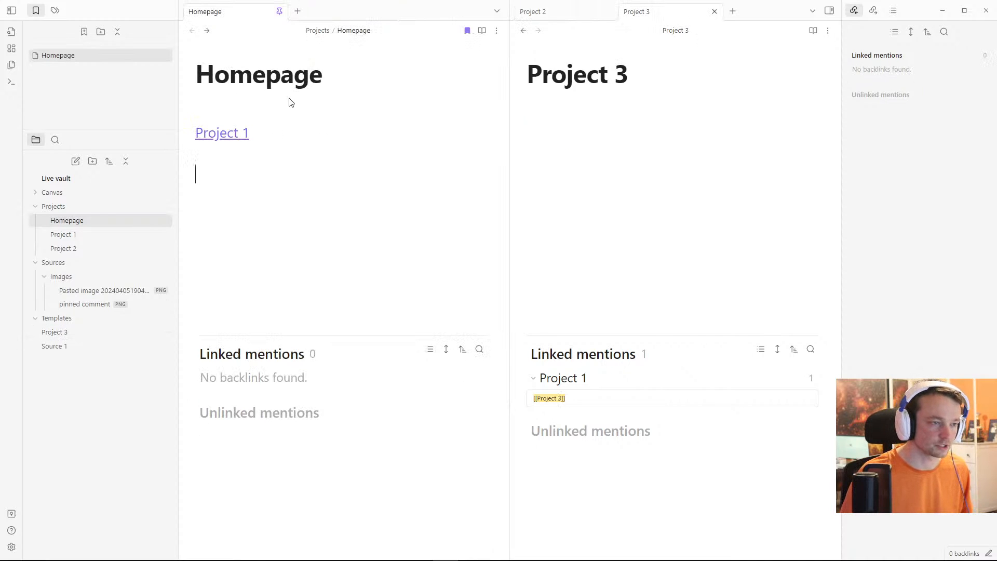
left_click(207, 31)
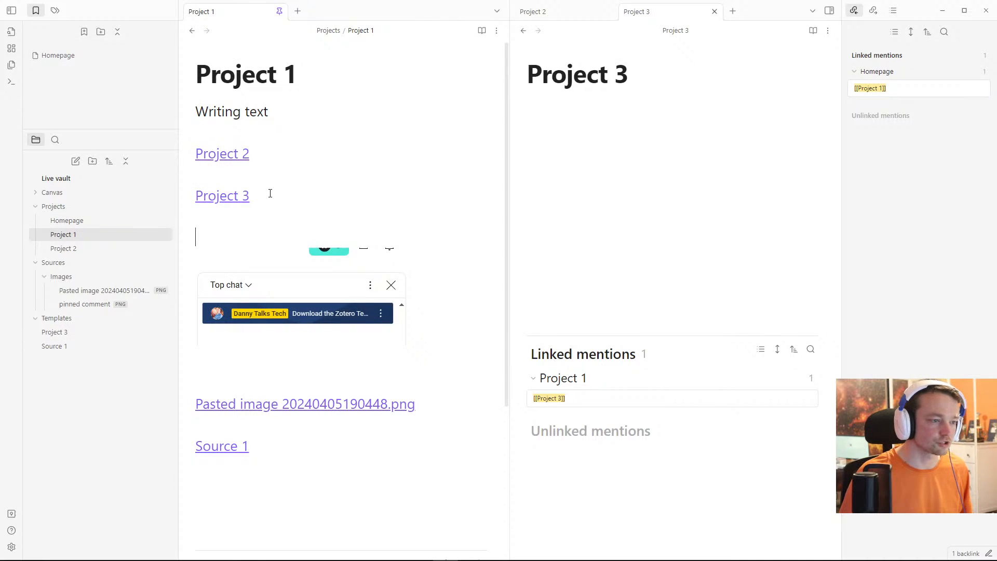
Step: Check the Project 3 link in Project 1 against the new note, and delete the Project 3 file
left_click(612, 143)
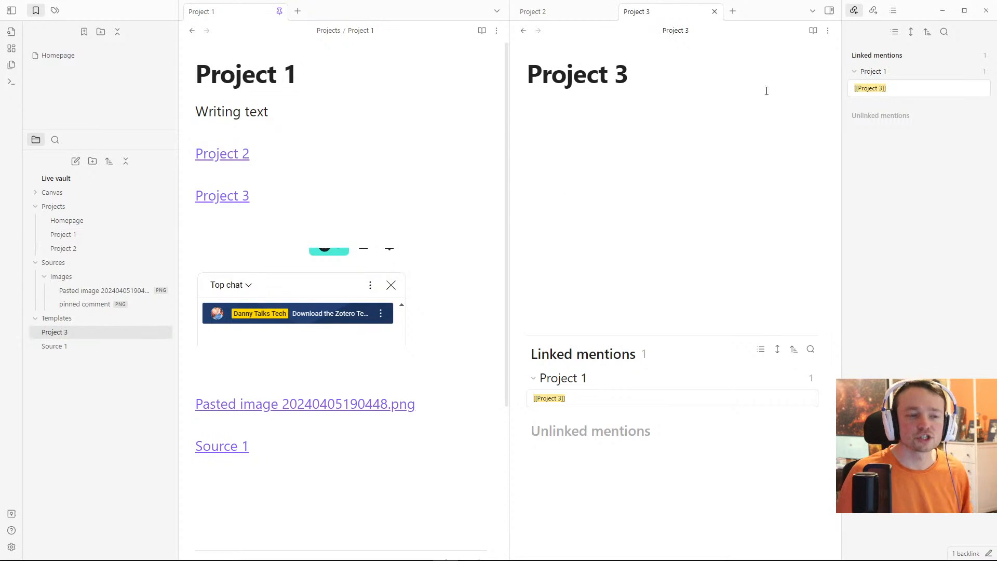
left_click(280, 193)
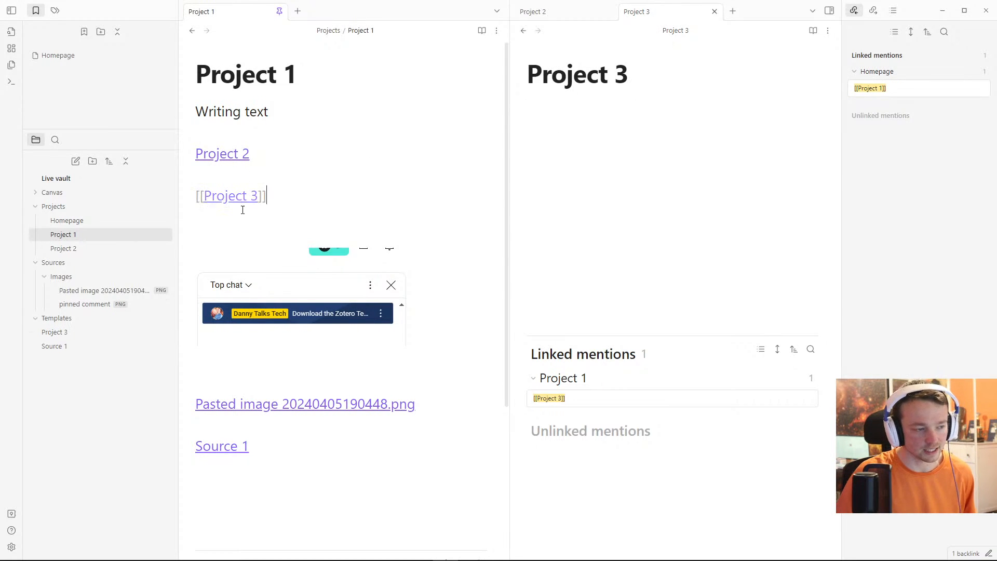
mouse_move(234, 188)
left_click(724, 125)
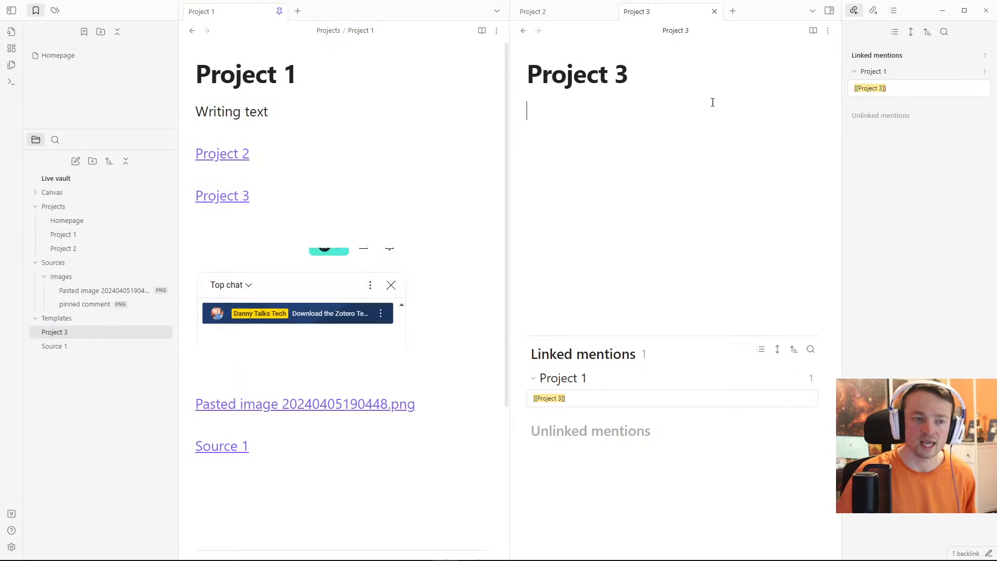
right_click(662, 14)
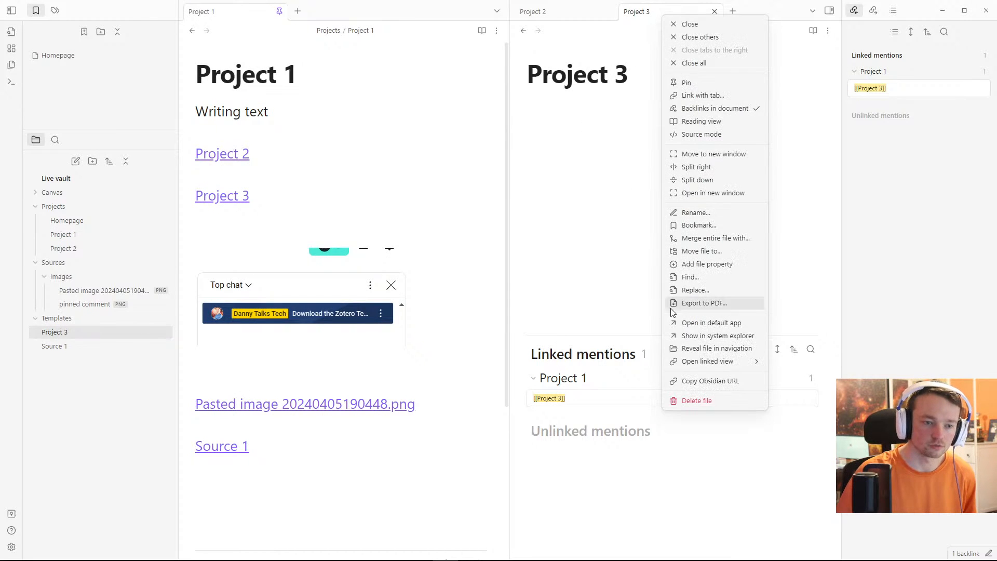
left_click(704, 400)
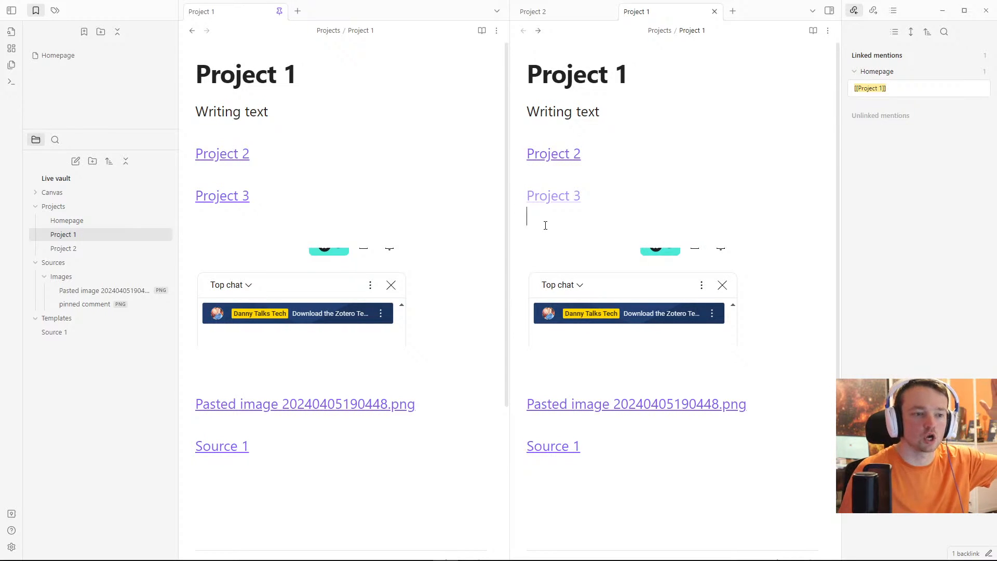
Step: View the quick switcher's list of existing notes and dismiss it
key("ctrl+o")
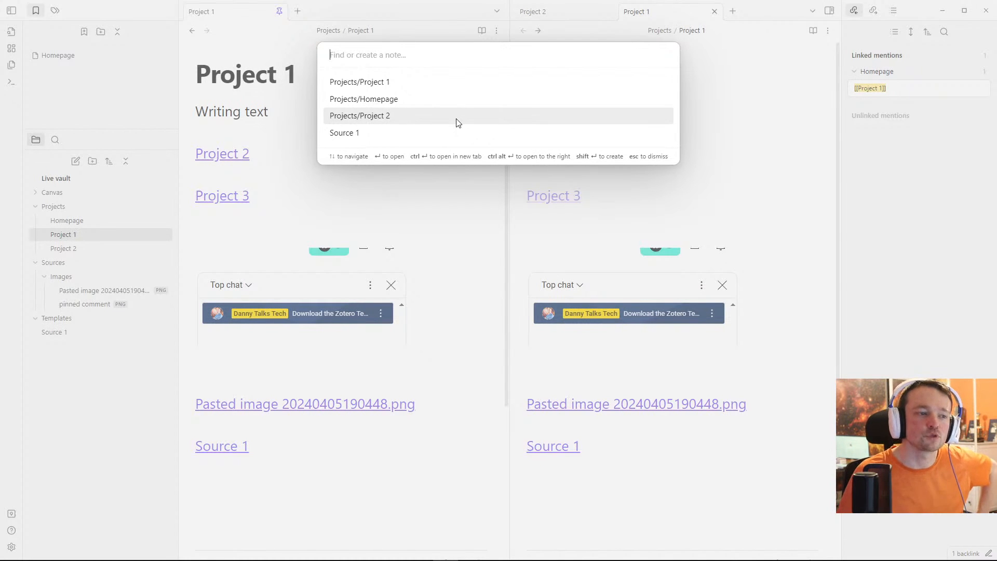
left_click(552, 218)
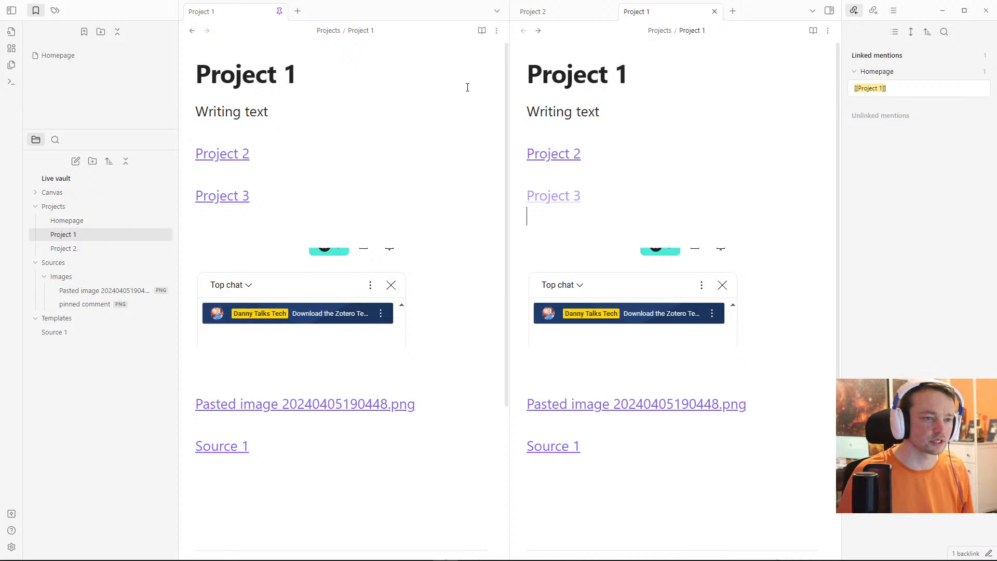
Step: Return the pinned pane to Homepage and collapse the Projects, Sources and Templates folders in the file list
left_click(193, 30)
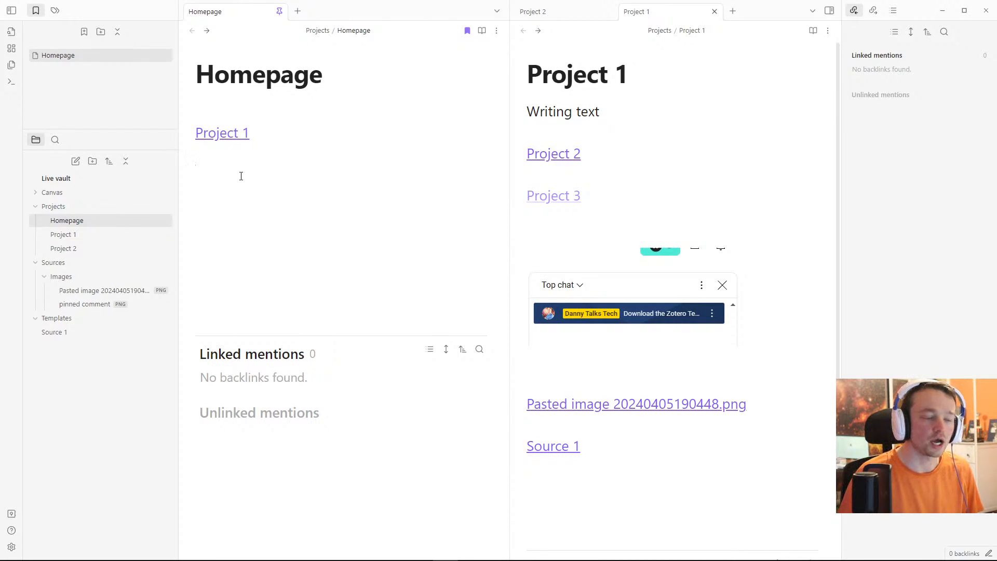
left_click(64, 207)
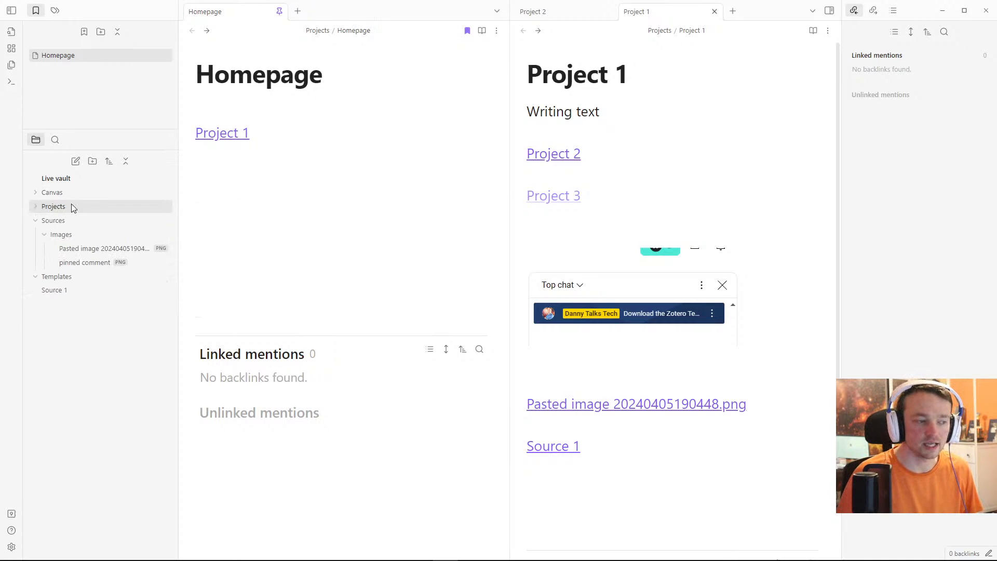
left_click(54, 227)
left_click(54, 237)
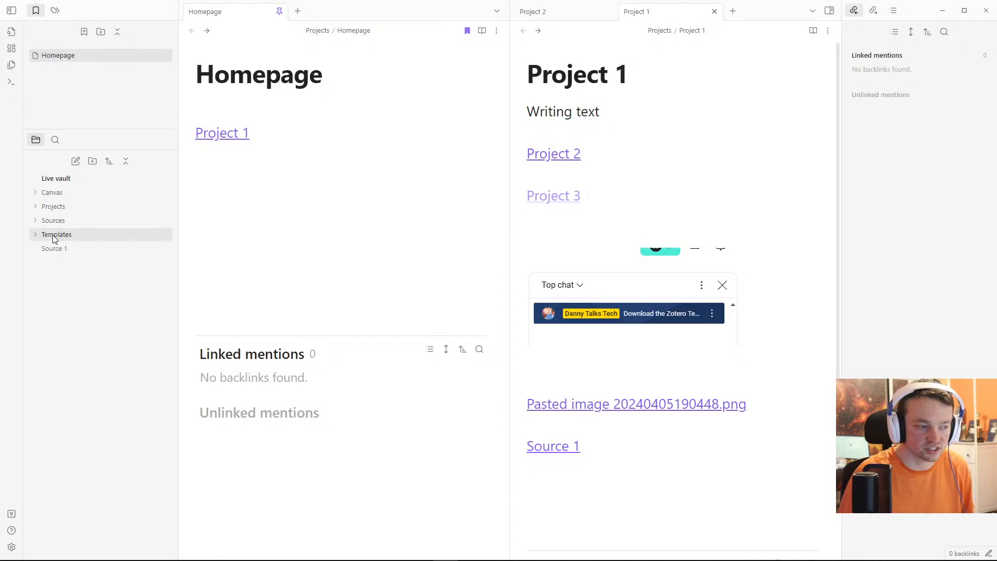
left_click(302, 182)
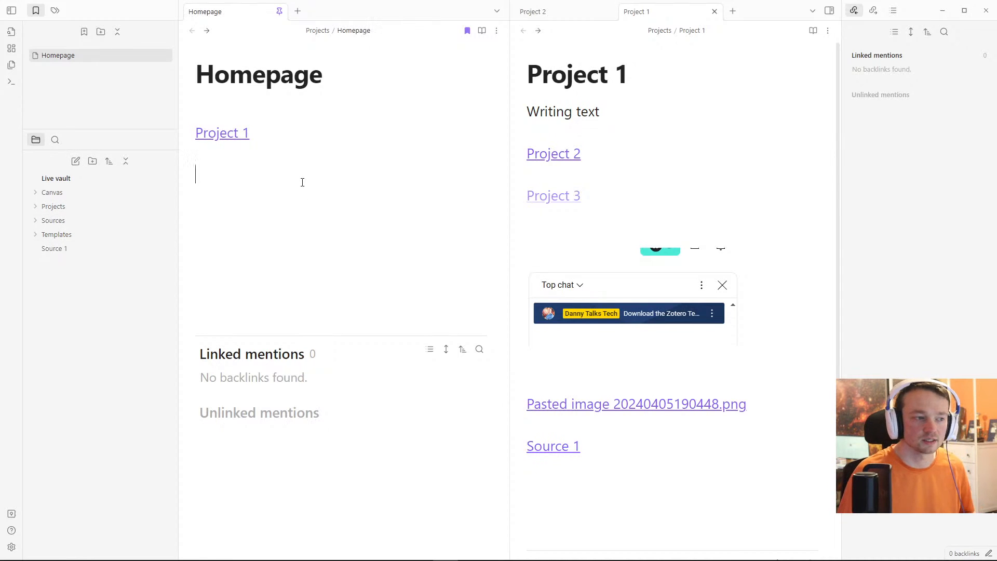
Step: Switch to Project 1 through the quick switcher, and close the second pane's project notes so only Homepage stays open
key("ctrl+o")
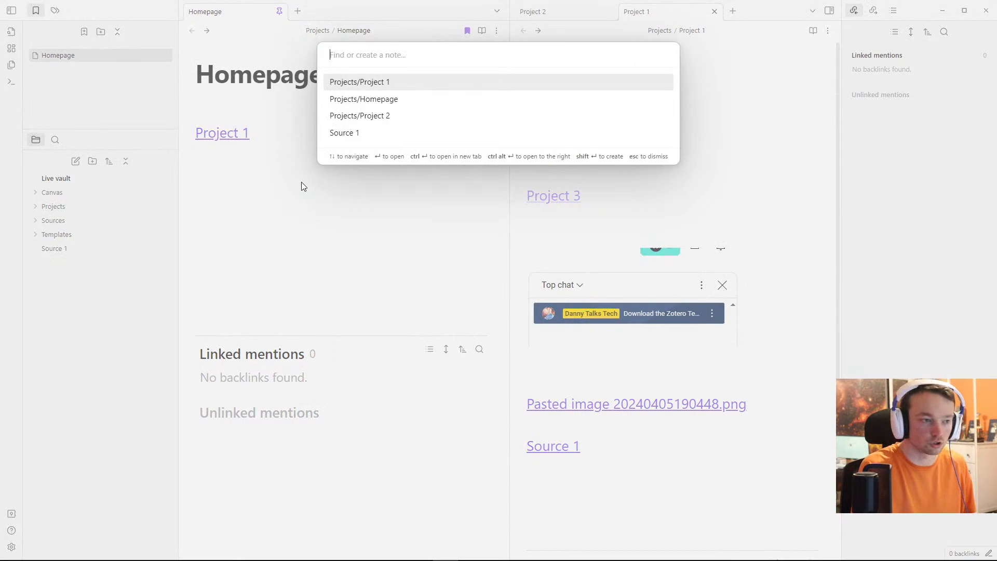
key("Return")
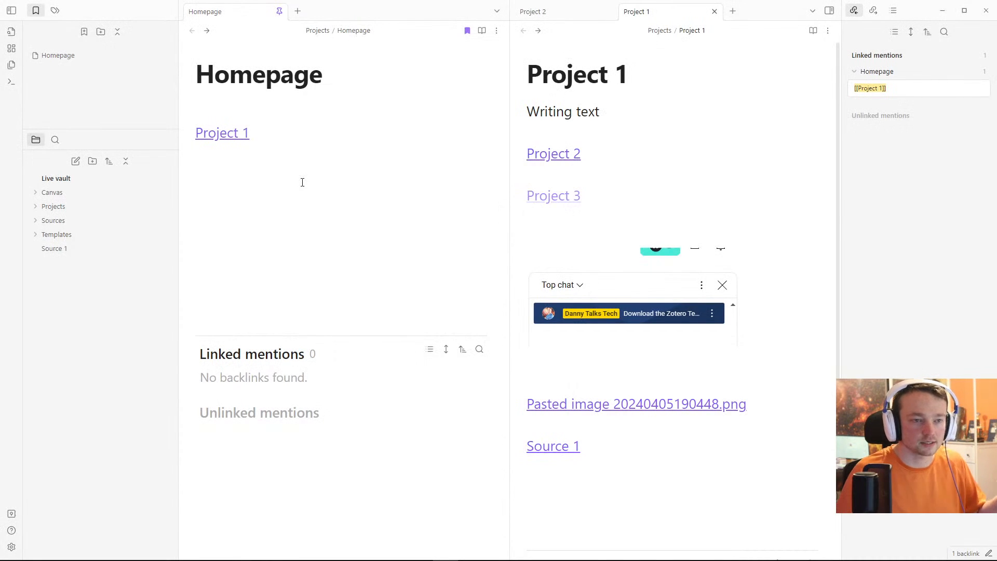
left_click(550, 11)
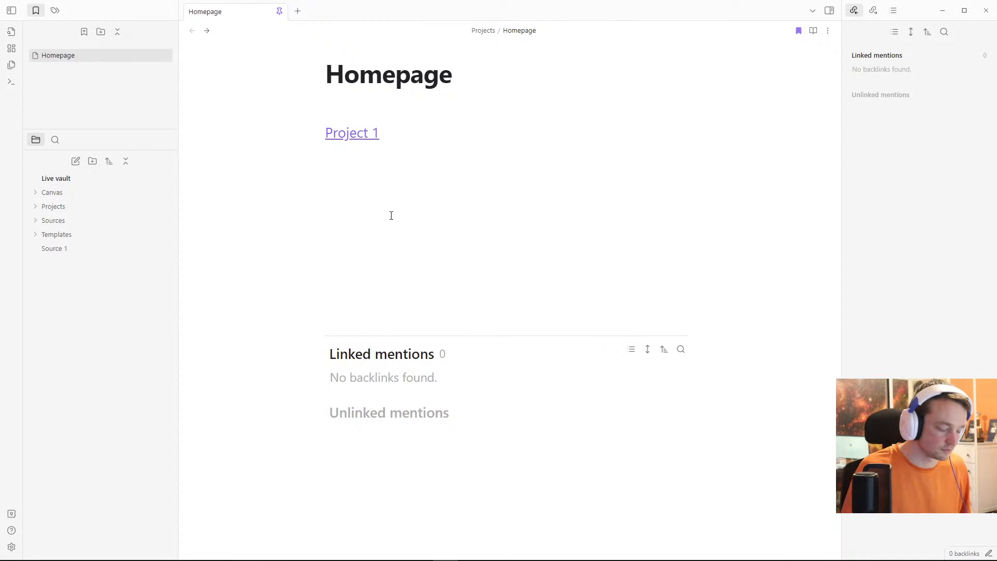
Step: Use the quick switcher to open Project 1 beside the pinned Homepage, and replace it with Project 2 in the same tab
key("ctrl+o")
key("Down")
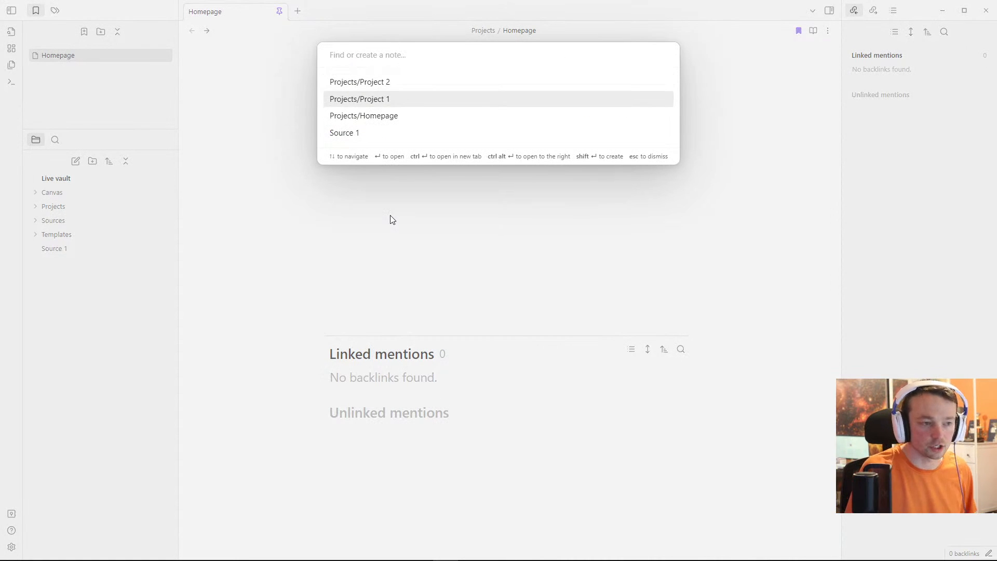
key("Return")
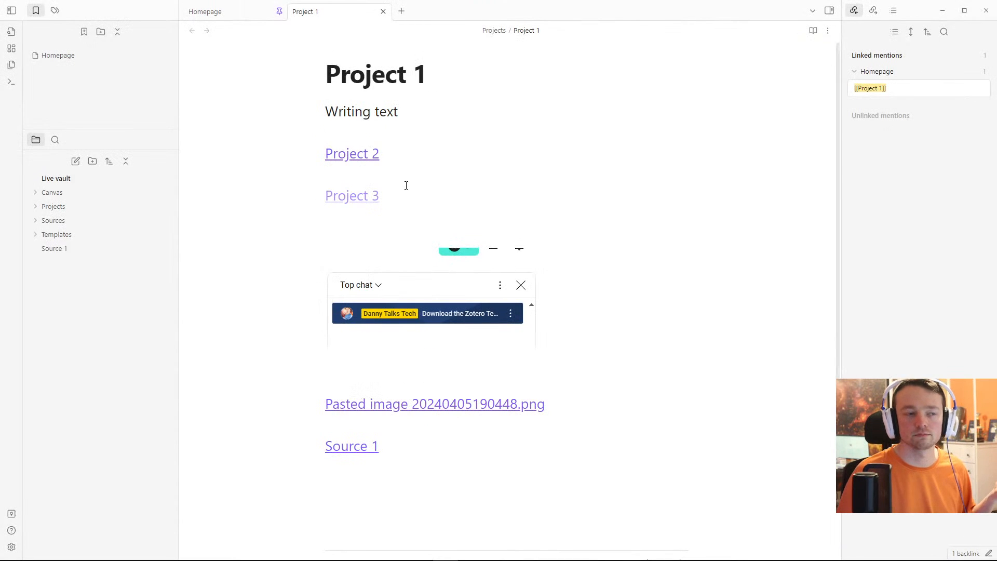
key("ctrl+o")
key("Down")
key("Return")
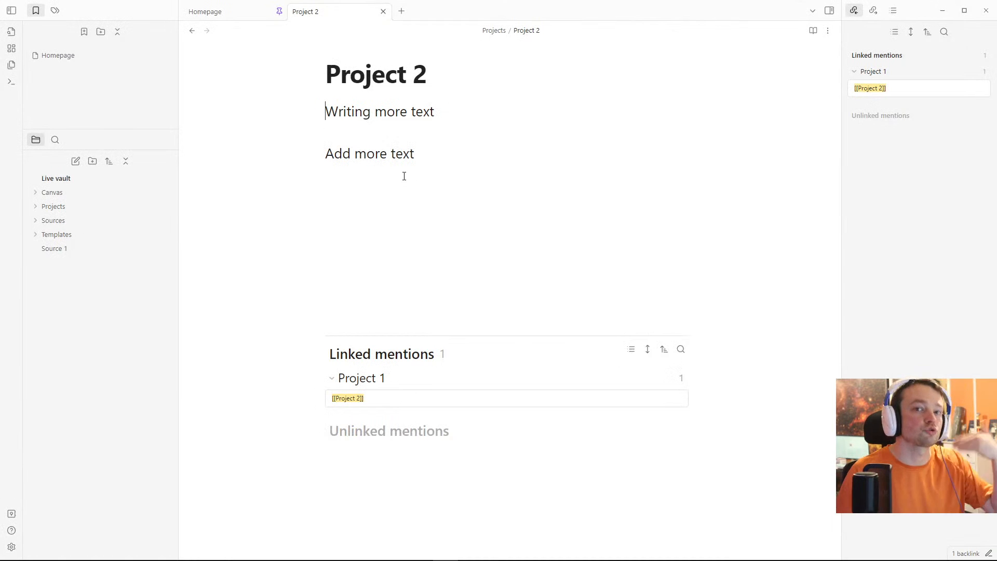
Step: Add a link to Project 2 directly below the Project 1 link on the Homepage
left_click(226, 16)
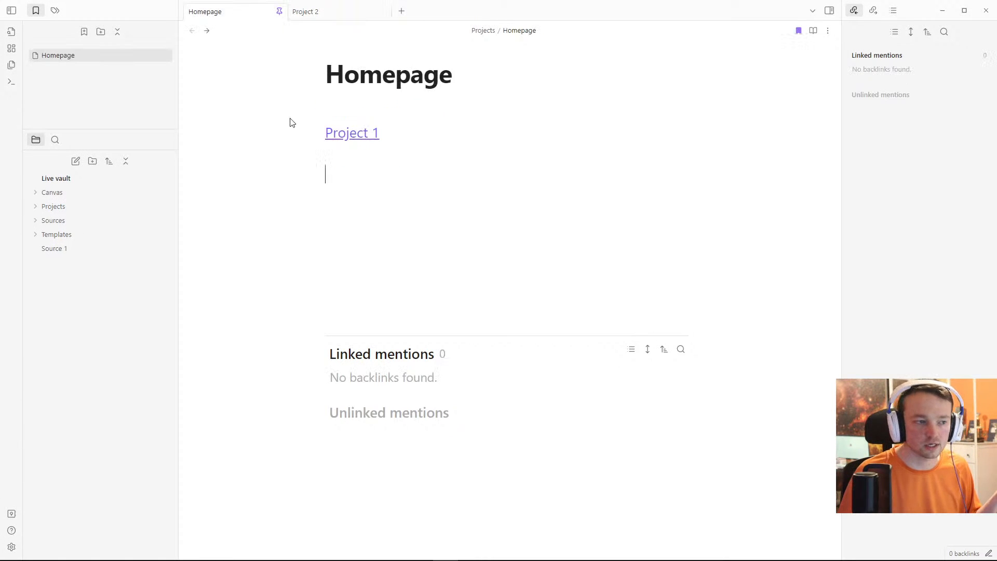
left_click(347, 156)
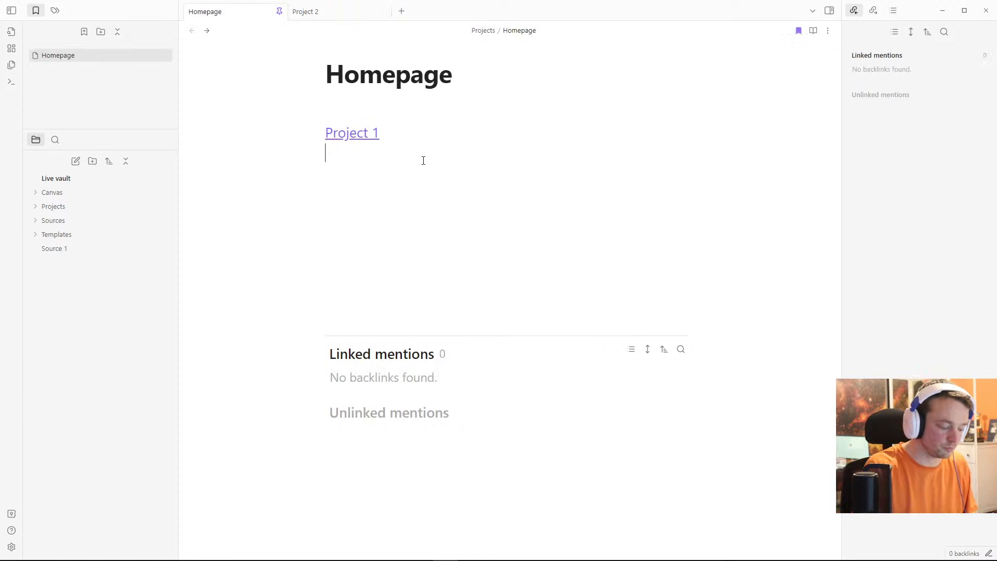
type("[[")
key("Down")
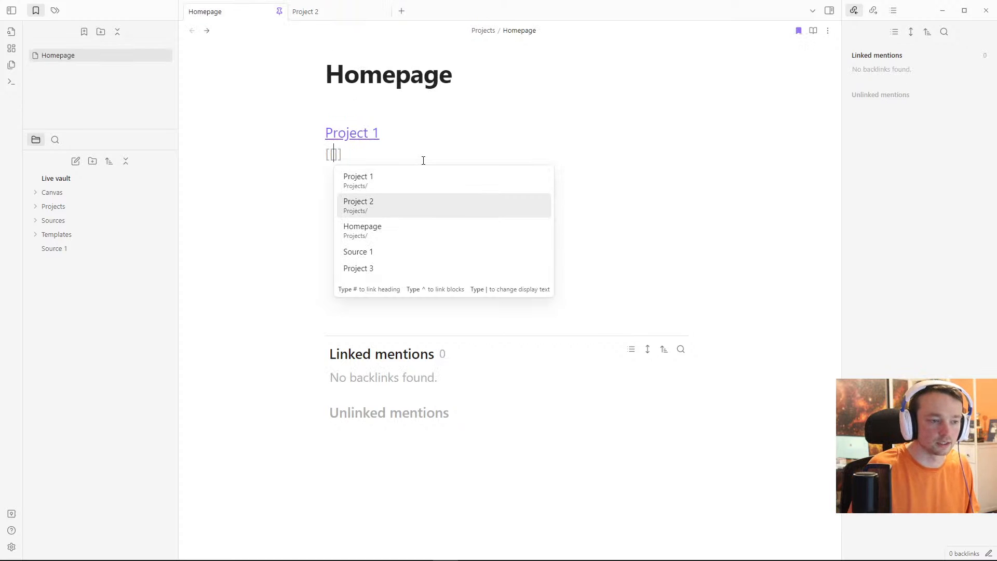
key("Return")
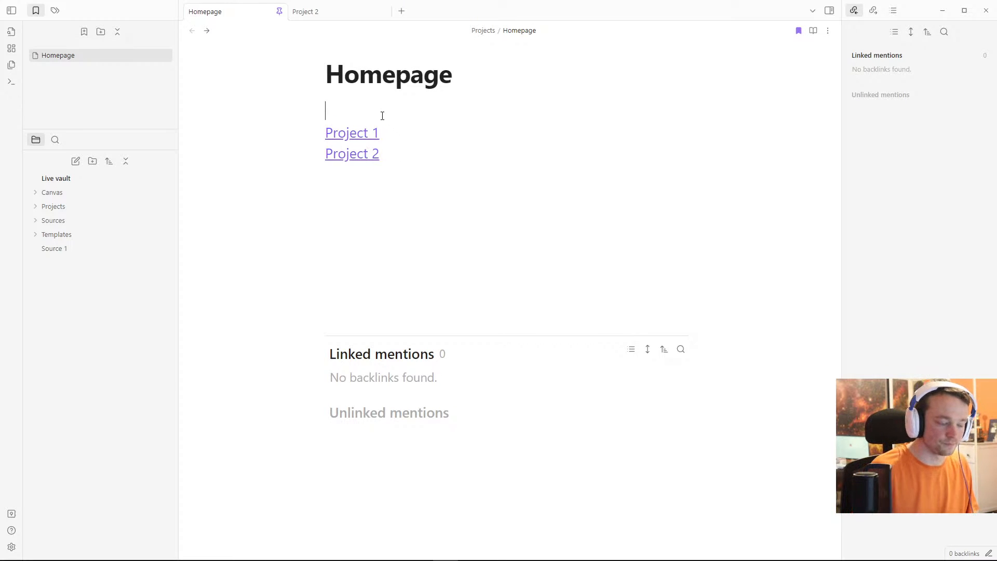
Step: Insert a level-one heading "Projects" above the project links on the Homepage
key("Return")
key("Return")
key("Up")
type("# Projects")
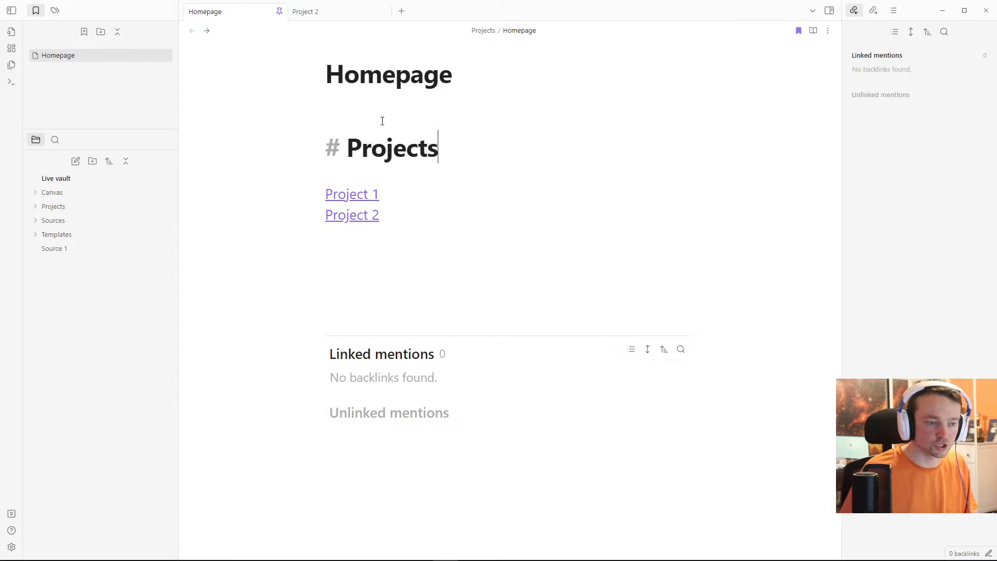
Step: Add a level-two heading "Smaller projects" below the project links, with blank lines around it
left_click(382, 253)
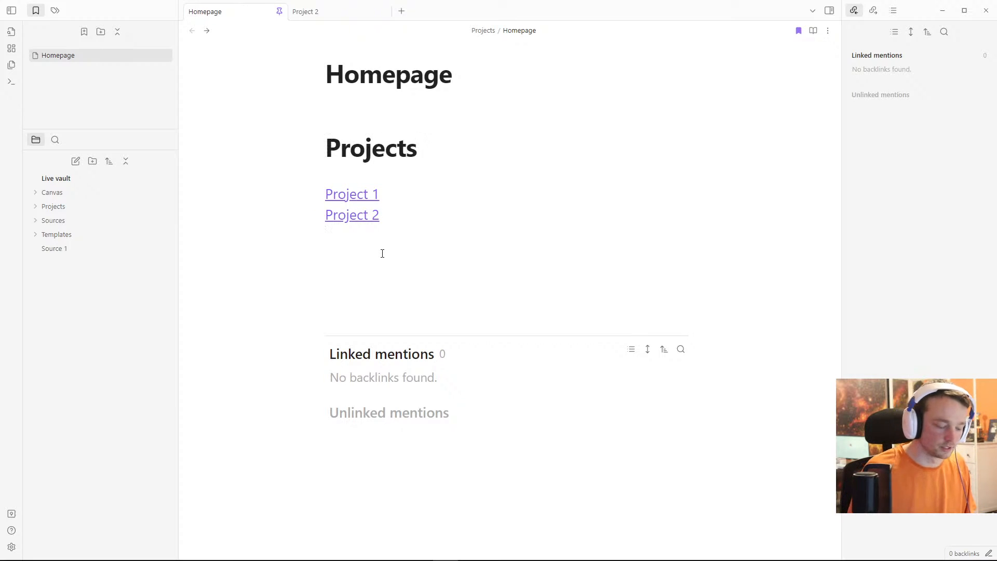
key("Return")
key("Return")
type("## Small")
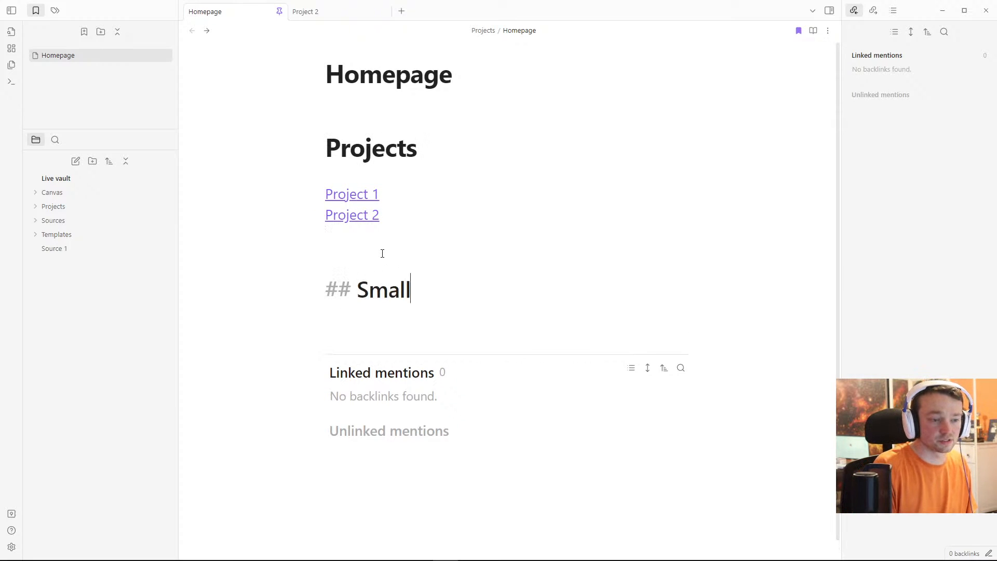
type("er projects")
key("Return")
key("Return")
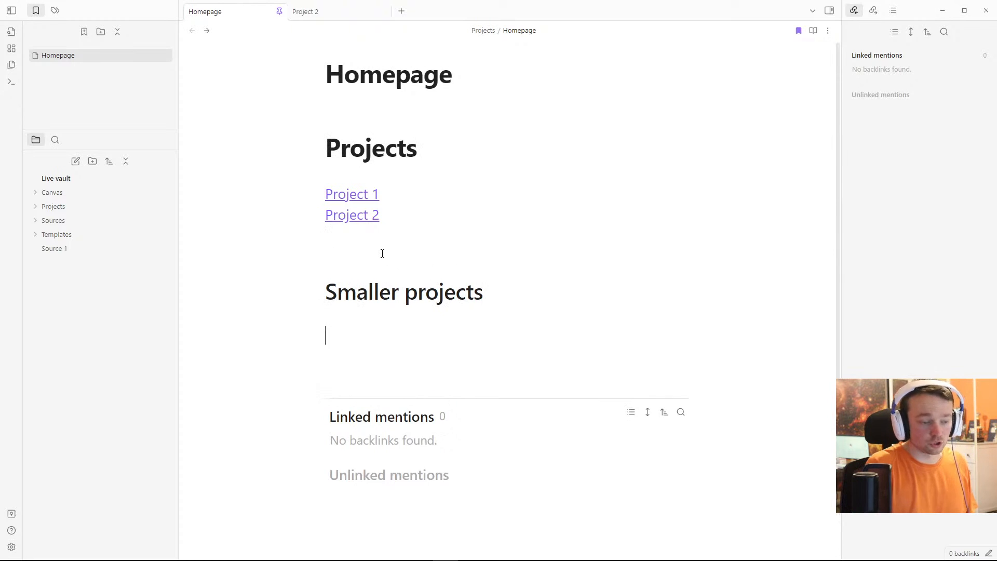
Step: Add a link to the uncreated Project 3 note under the "Smaller projects" heading
type("[[pr")
key("Down")
key("Down")
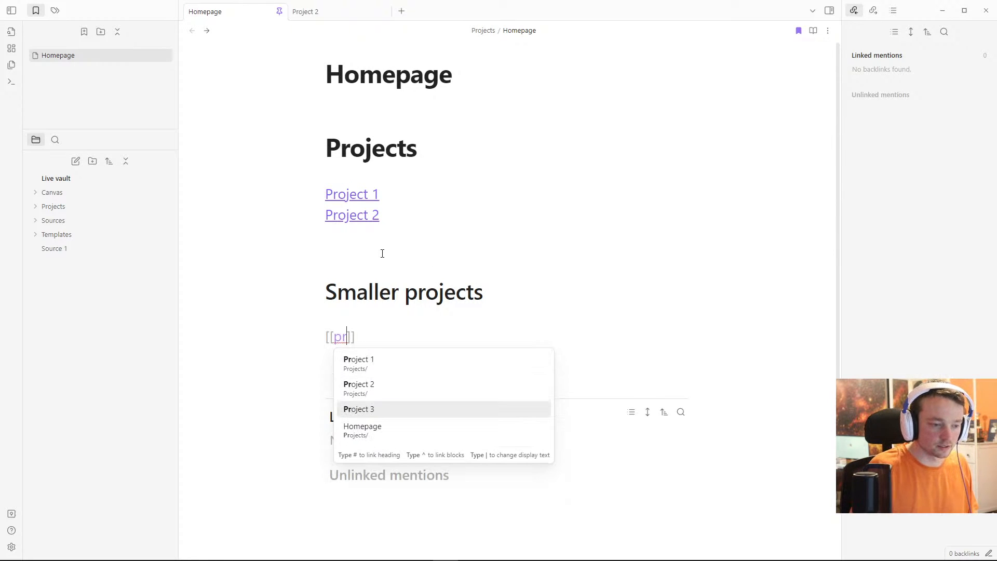
key("Return")
left_click(382, 252)
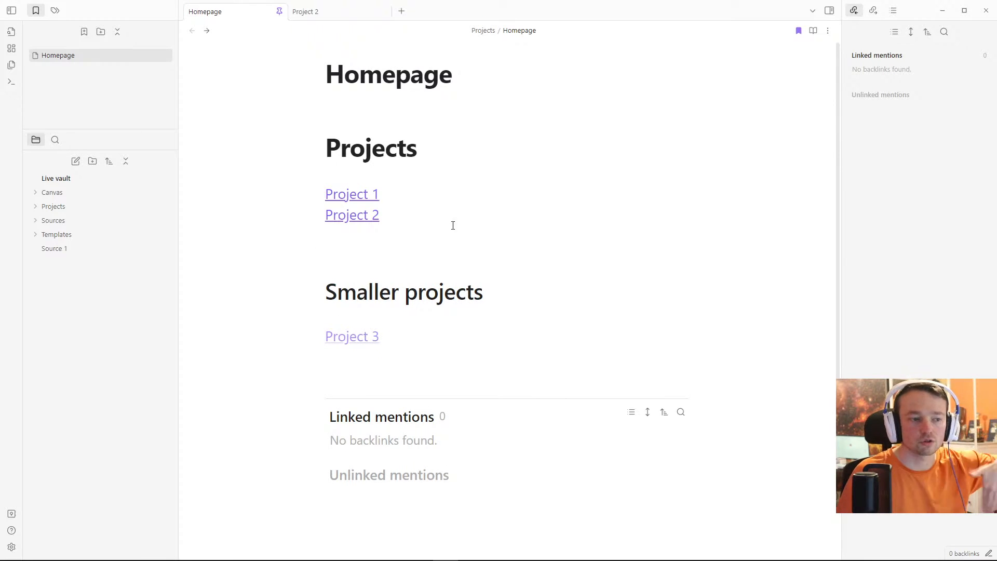
Step: Show the Homepage outline and move it ahead of the backlinks and outgoing links views
left_click(438, 241)
scroll(452, 208, "down", 1)
scroll(464, 148, "up", 1)
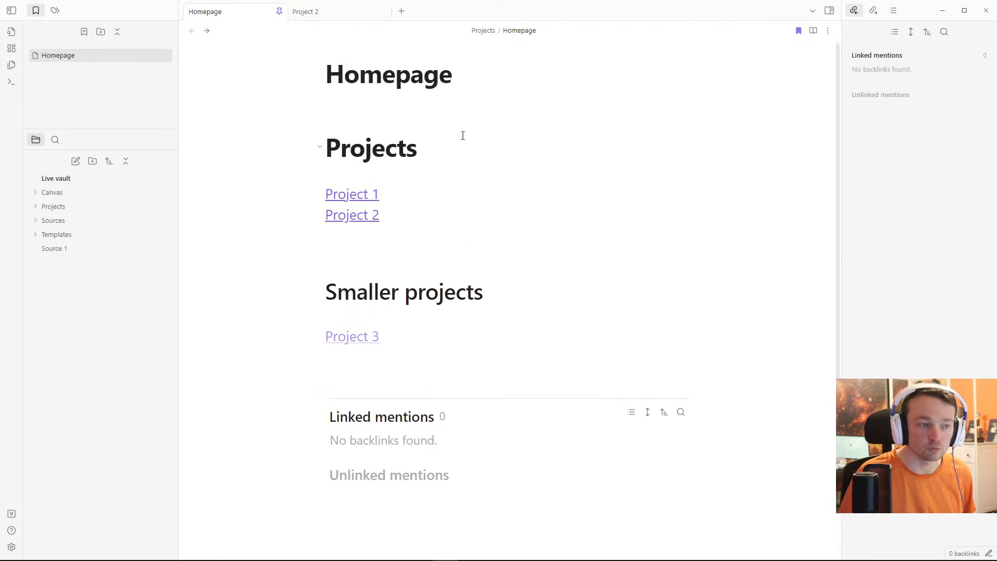
left_click(892, 11)
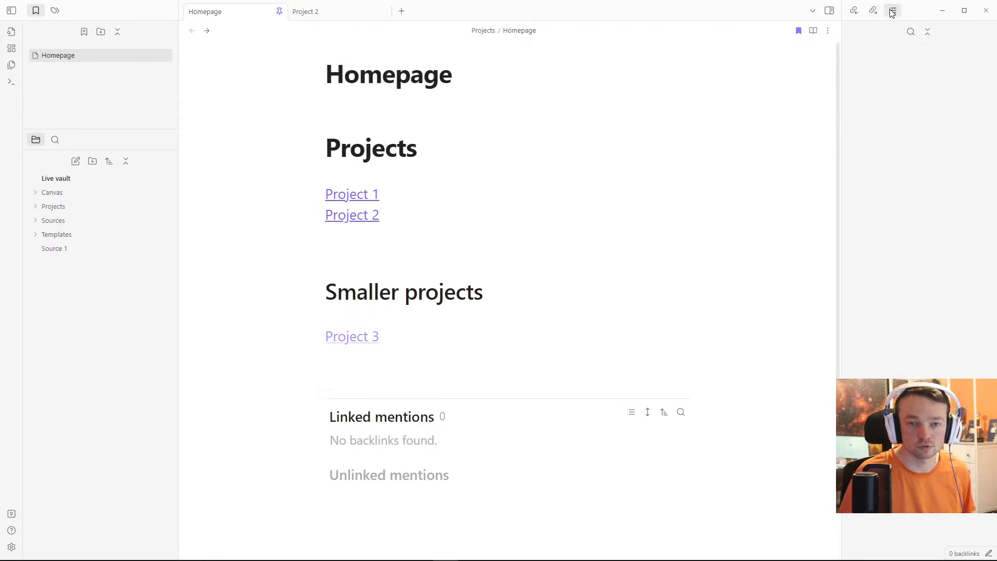
left_click_drag(892, 11, 855, 10)
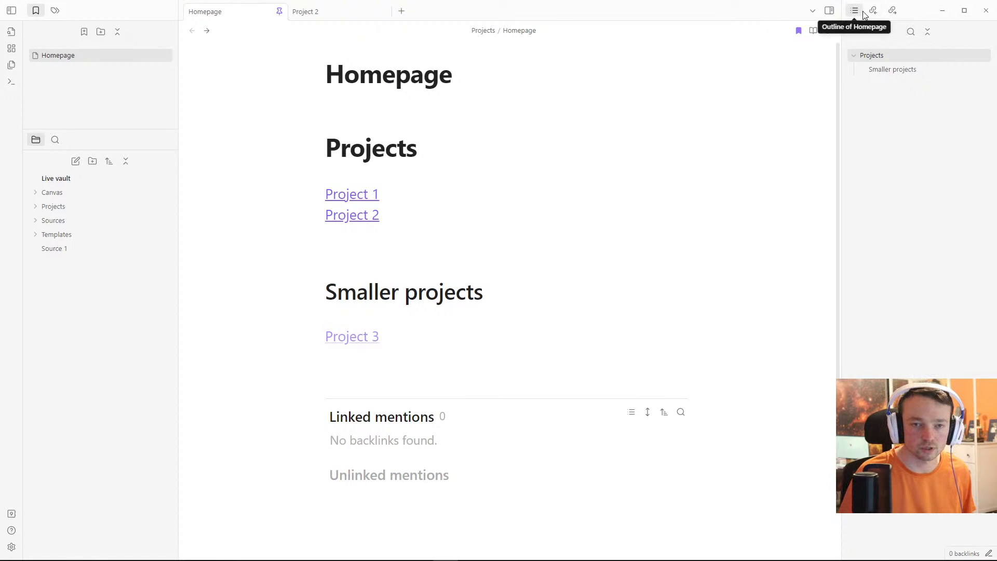
Step: Use the outline to jump to the "Smaller projects" heading and back to the "Projects" heading
left_click(906, 71)
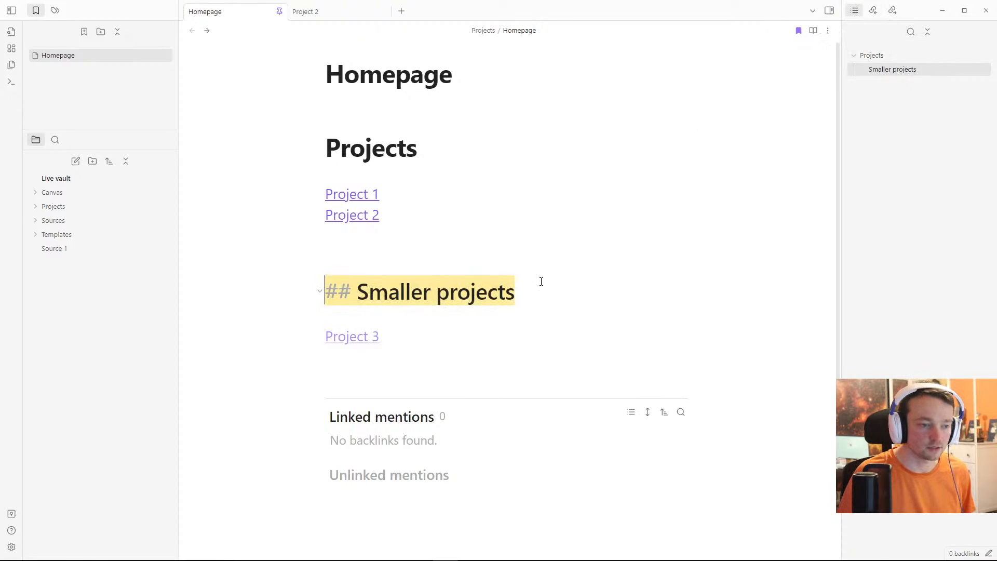
left_click(906, 56)
left_click(386, 237)
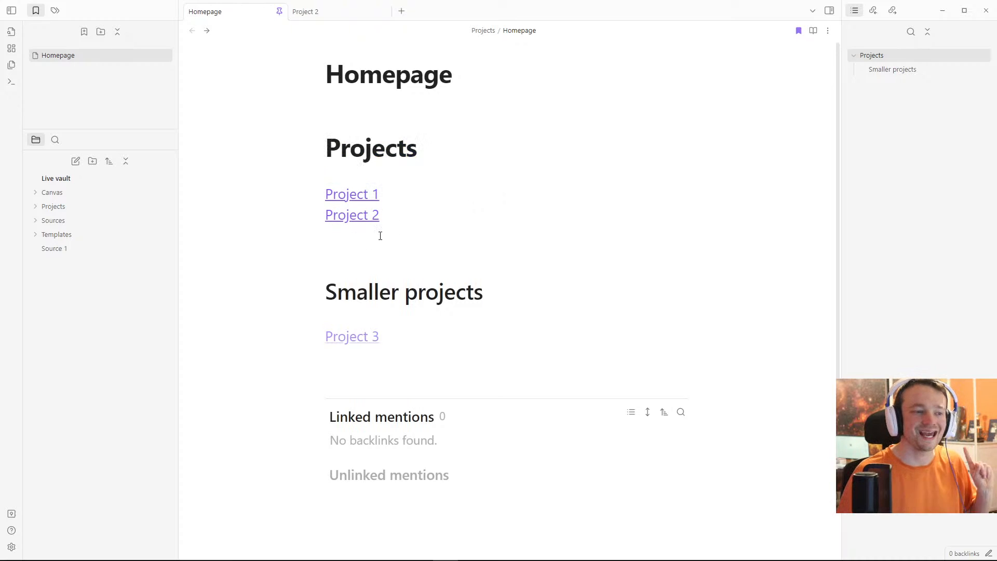
Step: View the quick switcher's note list and the vault search, and return to the file explorer
key("ctrl+o")
key("Down")
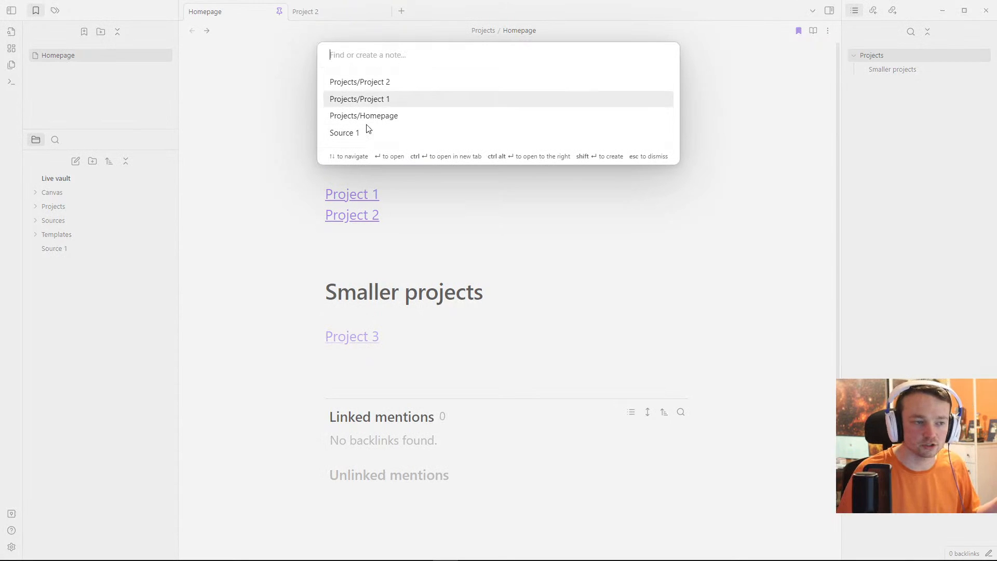
key("Escape")
left_click(55, 144)
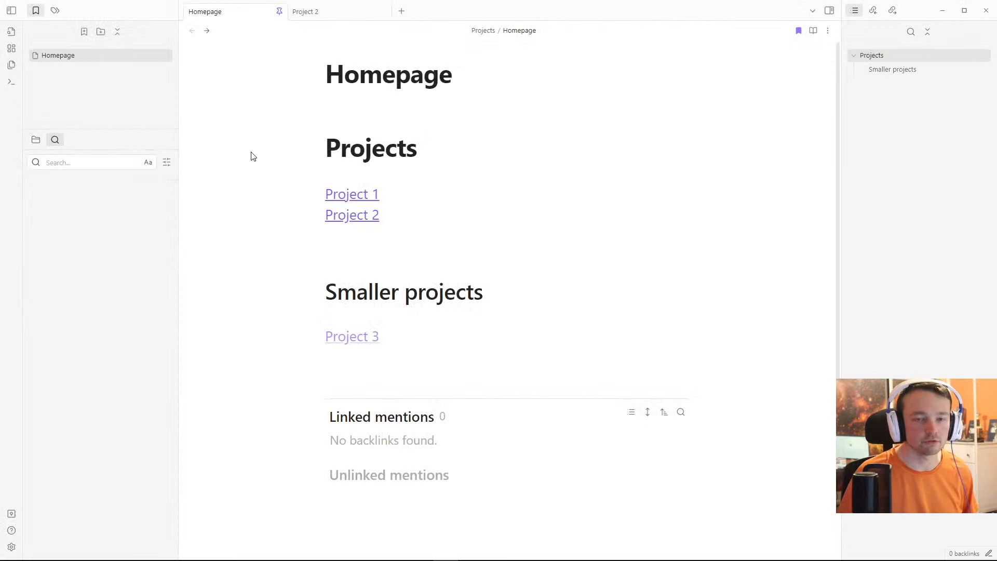
left_click(36, 141)
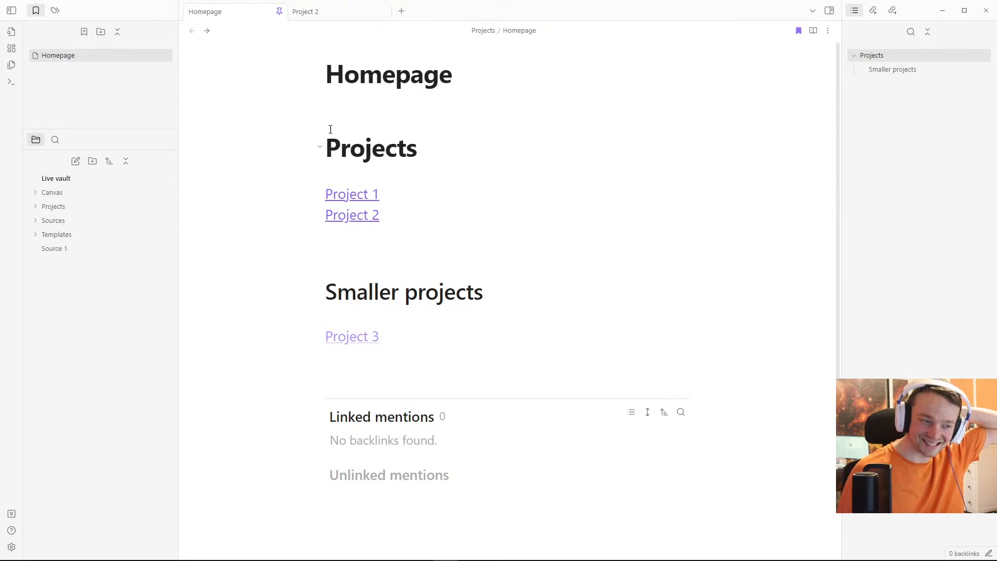
Step: Set the template folder location to the Templates folder in the Templates plugin settings
left_click(380, 114)
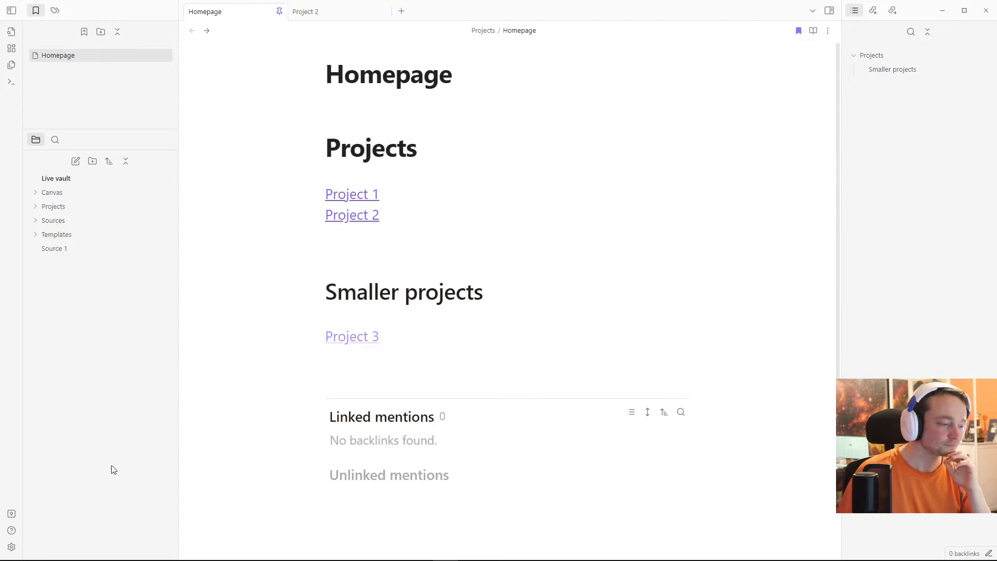
left_click(12, 547)
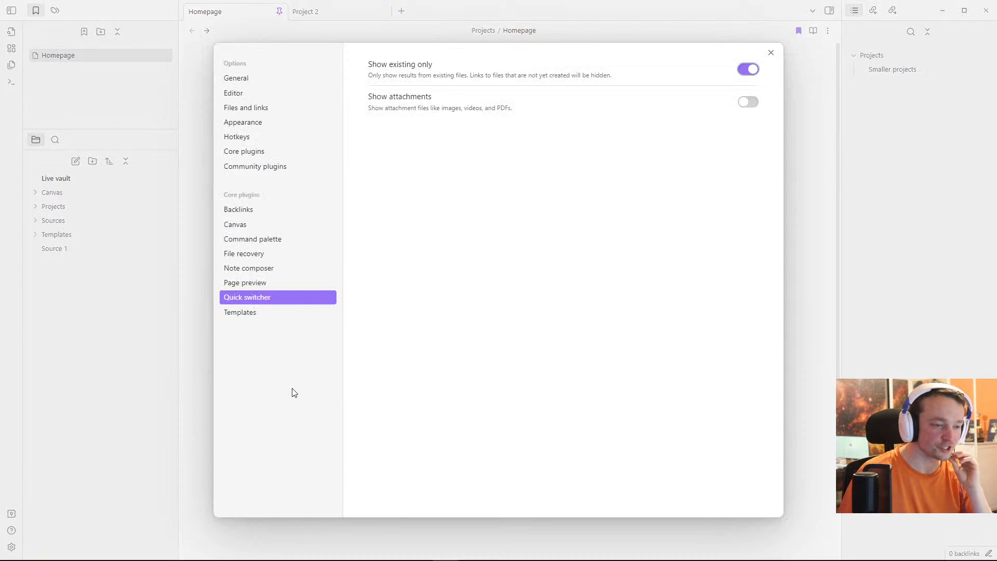
left_click(268, 317)
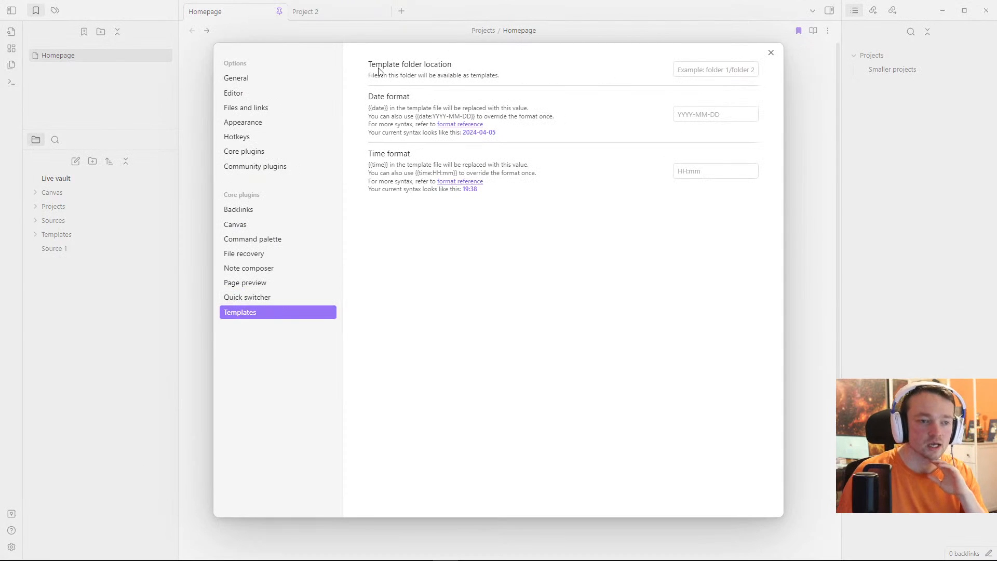
left_click(710, 70)
left_click(711, 94)
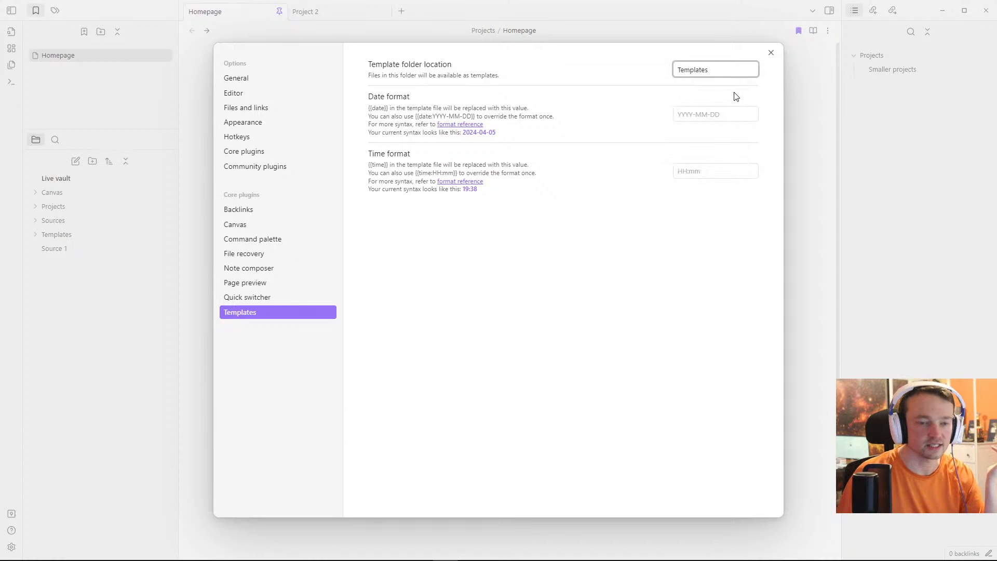
left_click(802, 107)
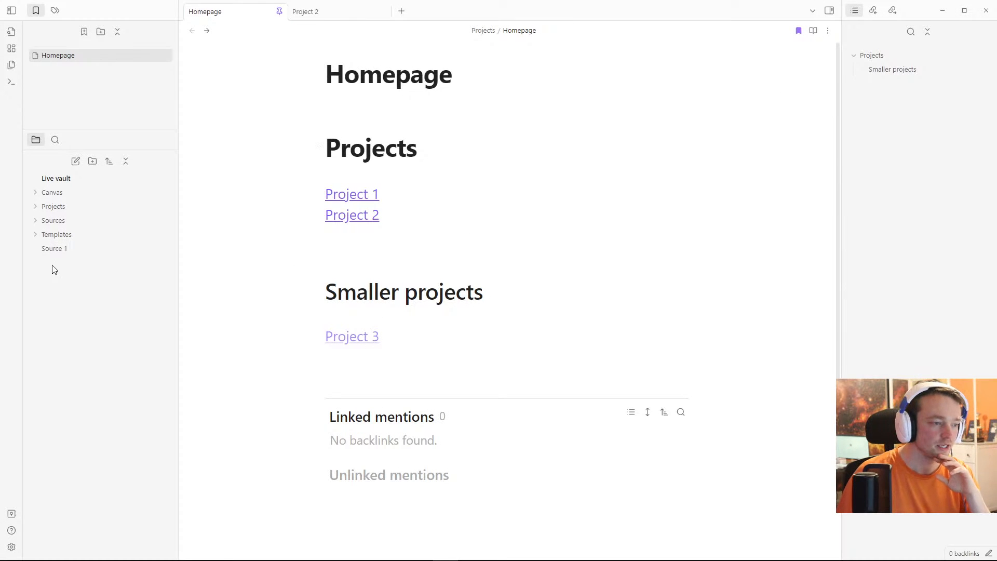
Step: Move the Source 1 note into the Sources folder and close the open Project 2 note
left_click_drag(59, 251, 77, 221)
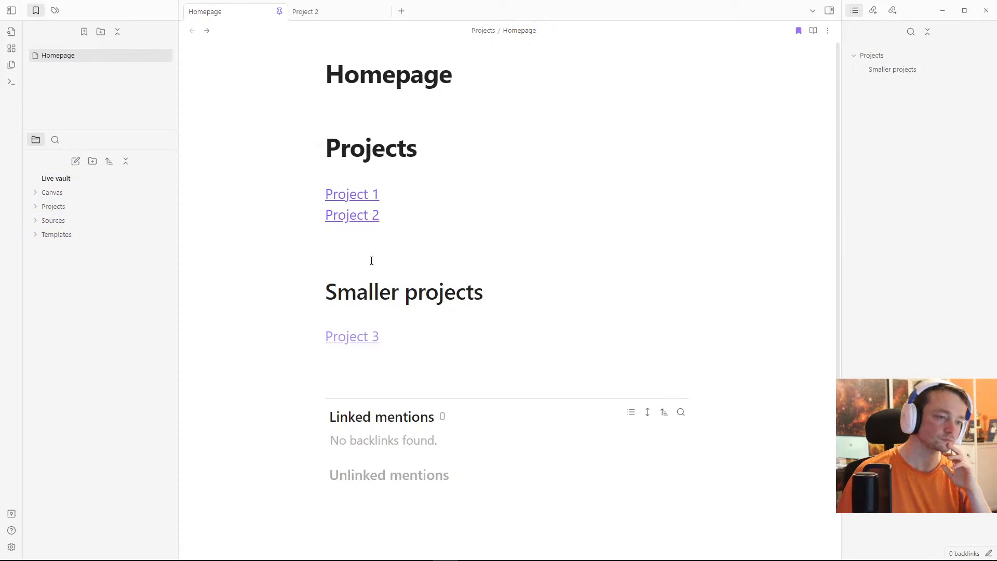
left_click(407, 251)
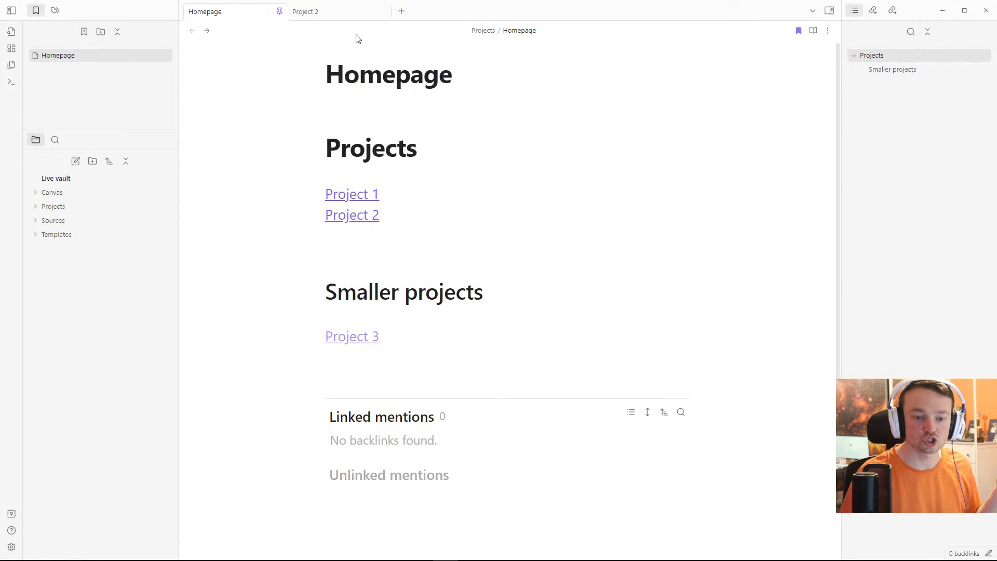
middle_click(330, 10)
left_click(399, 115)
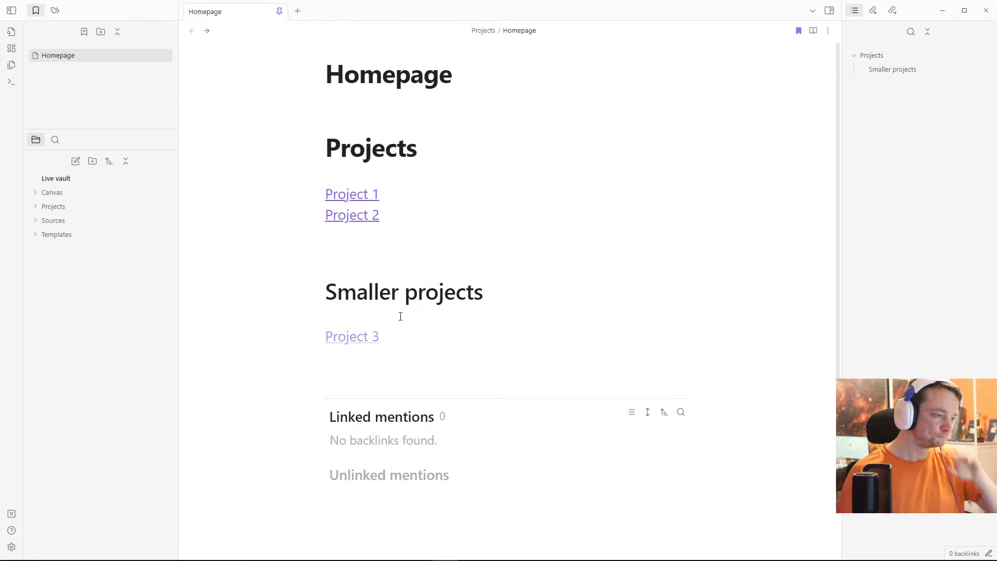
left_click(403, 198)
left_click(395, 214)
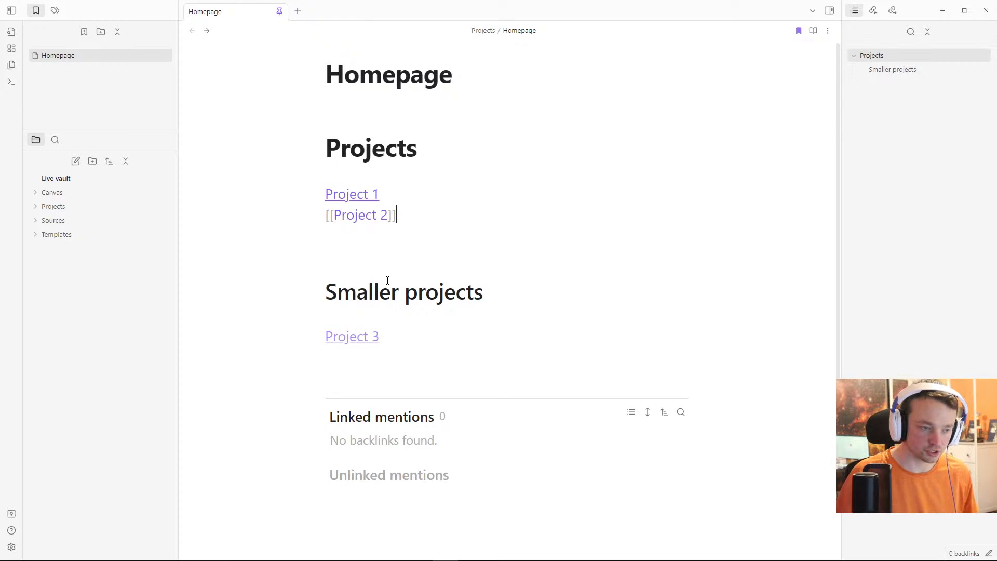
left_click(408, 333)
left_click(363, 256)
left_click(355, 233)
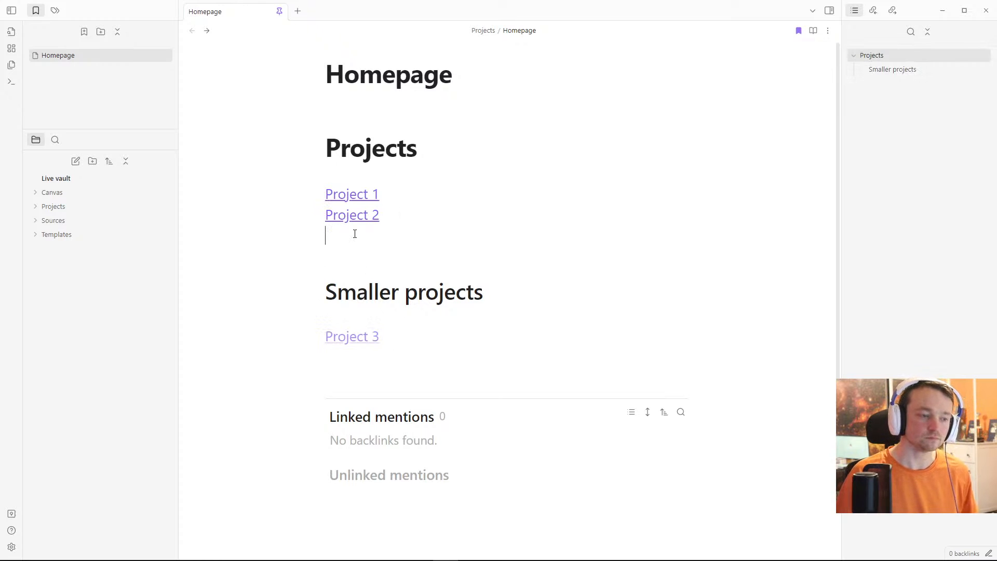
Step: Create a note named "Project 4" in the Projects folder and try to insert a template into it
right_click(56, 208)
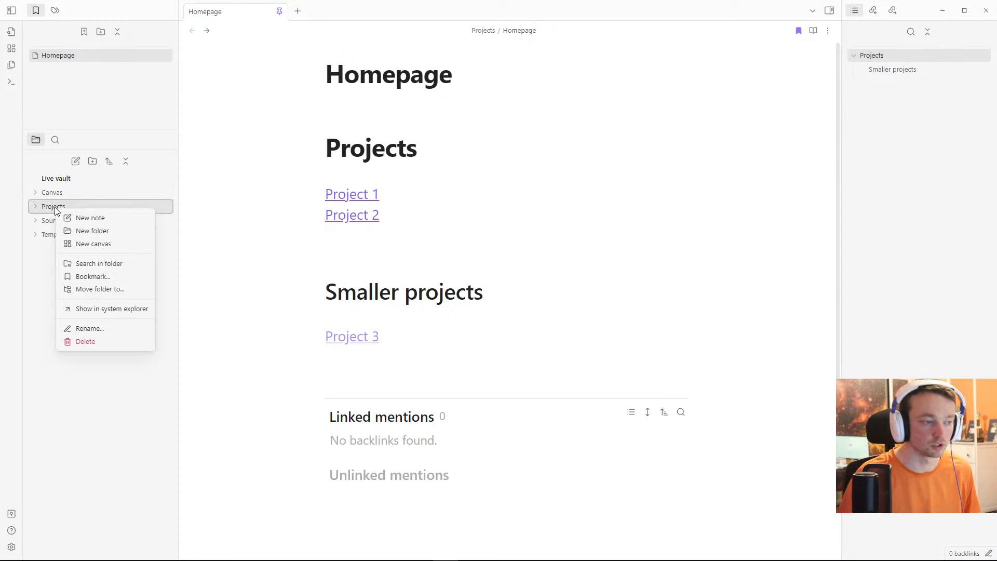
left_click(93, 218)
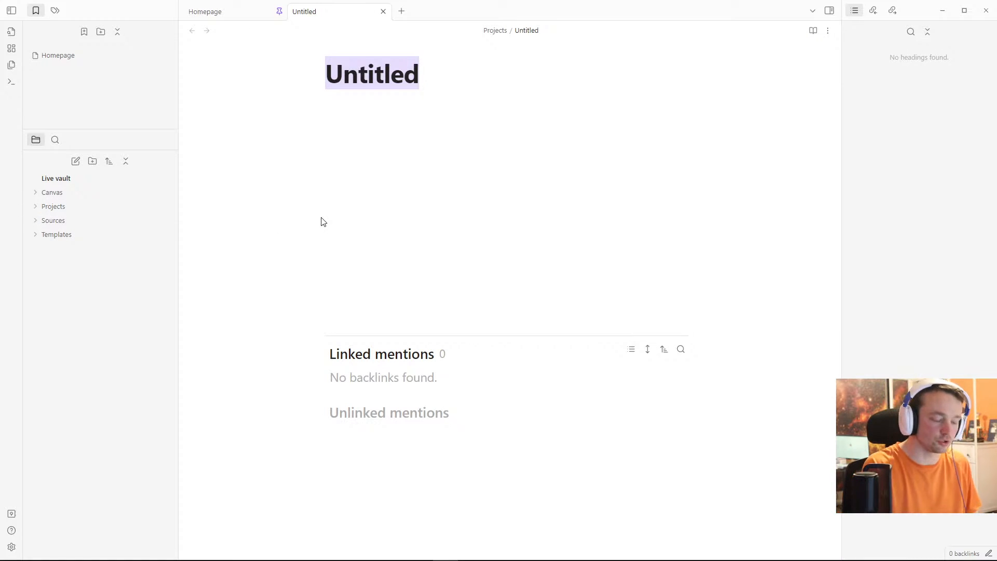
type("Project ")
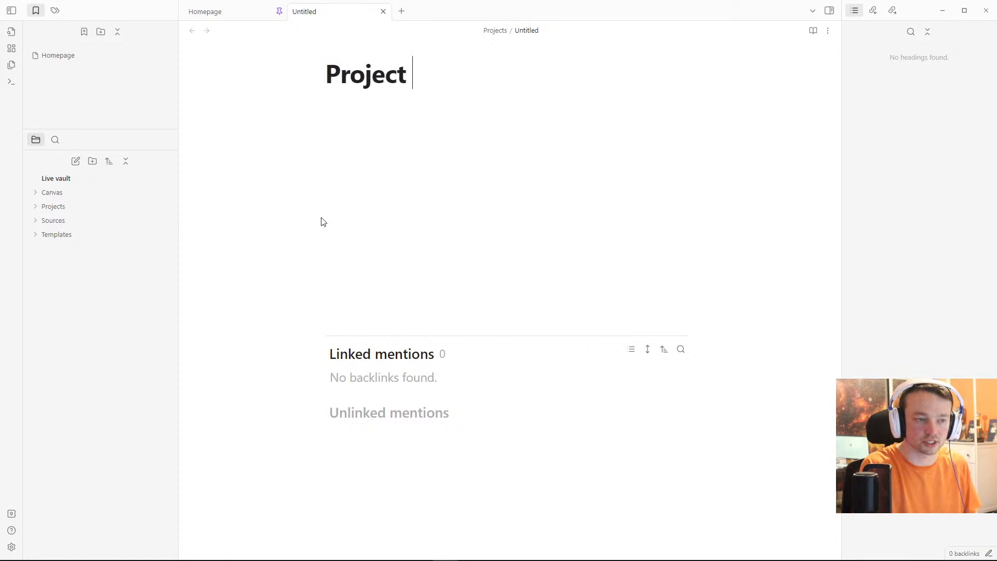
type("4")
key("Return")
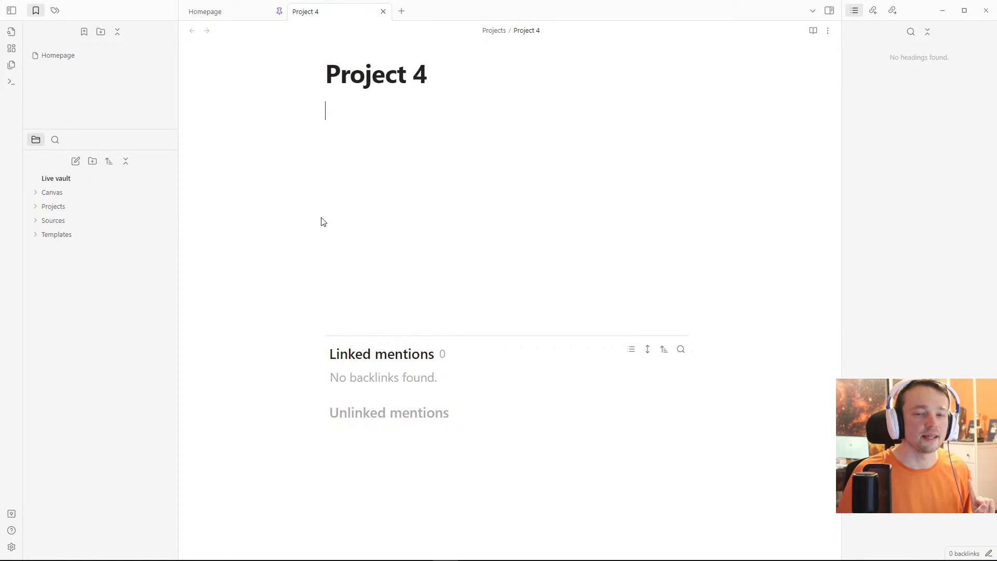
left_click(11, 67)
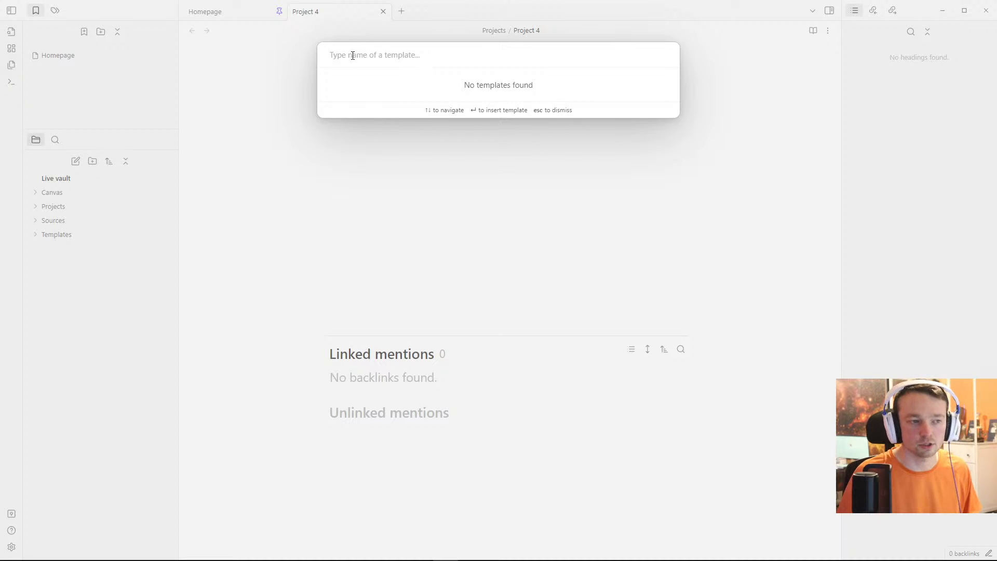
left_click(300, 76)
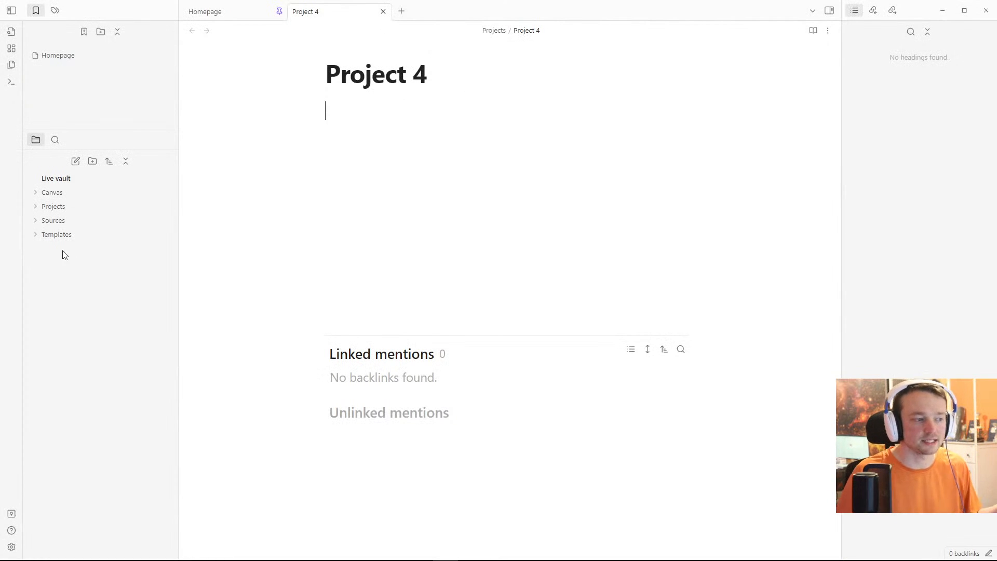
Step: Create a note named "Project Template" in the Templates folder and expand that folder in the file explorer
right_click(48, 240)
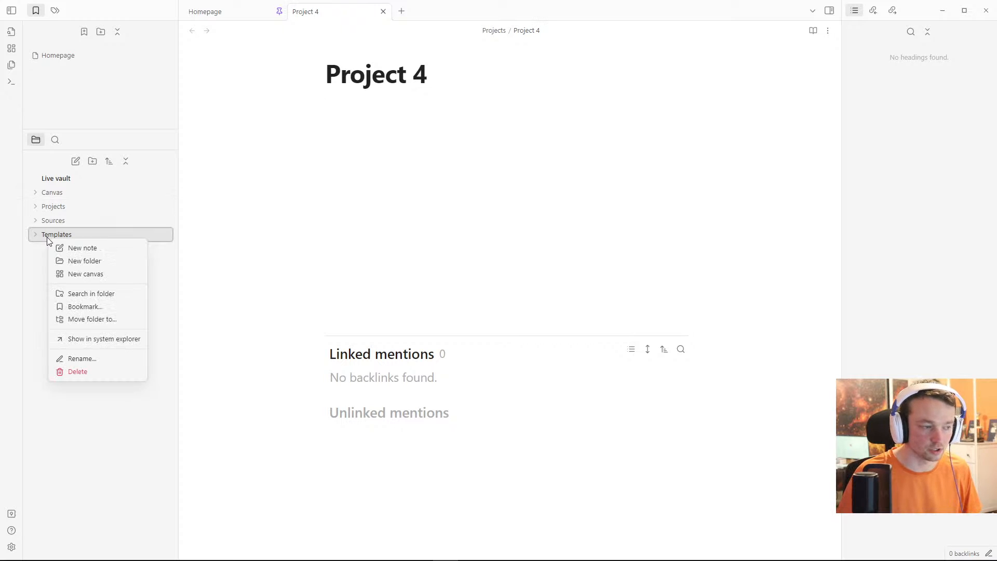
left_click(87, 247)
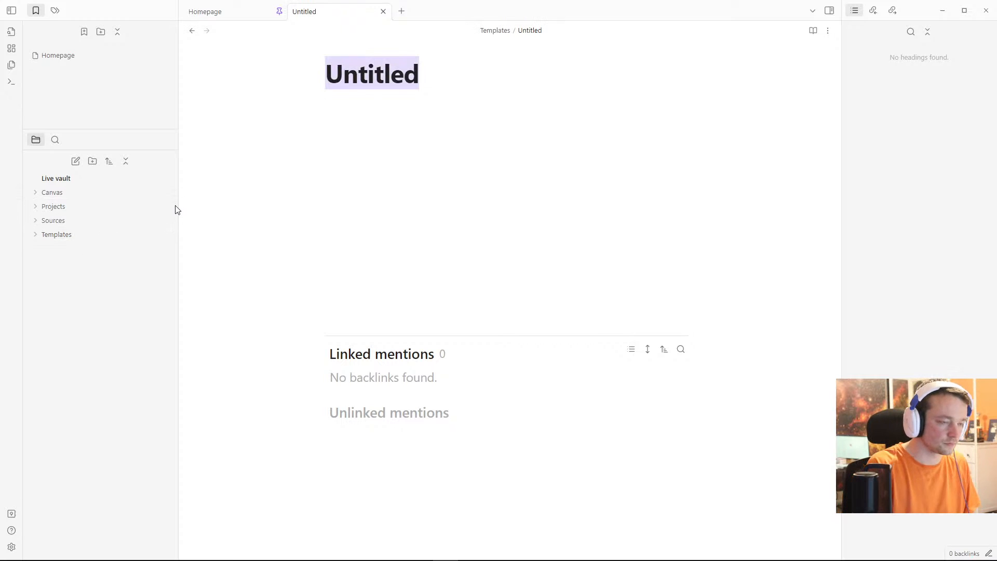
type("Project Template")
key("Return")
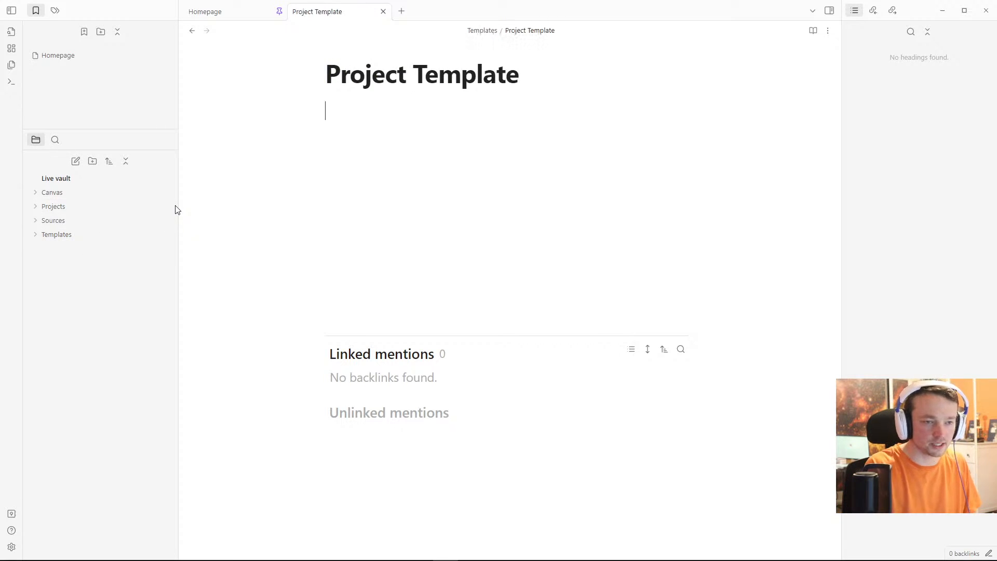
left_click(60, 236)
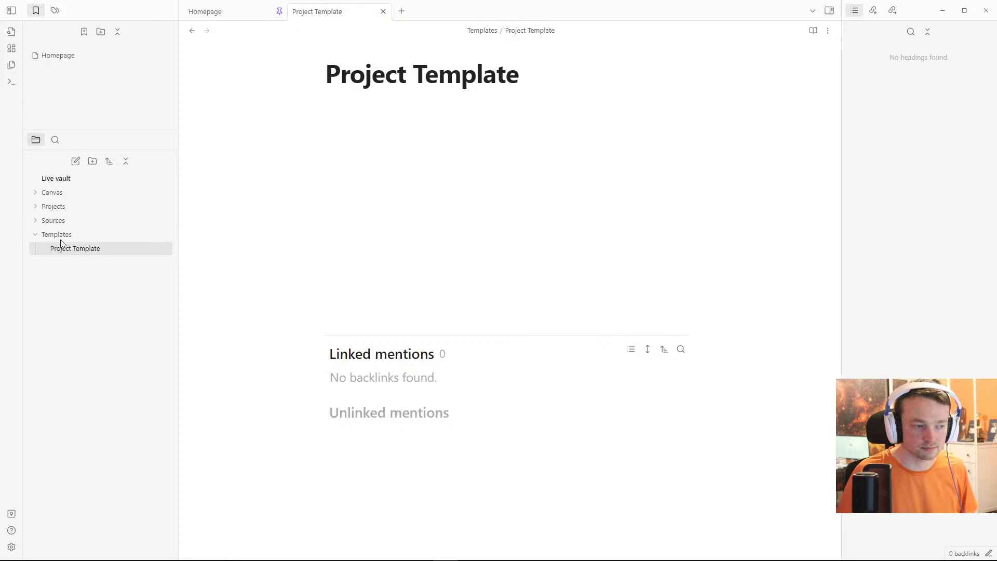
Step: Search the quick switcher for "template" and for "pr", and open the Project Template note from the results
key("ctrl+o")
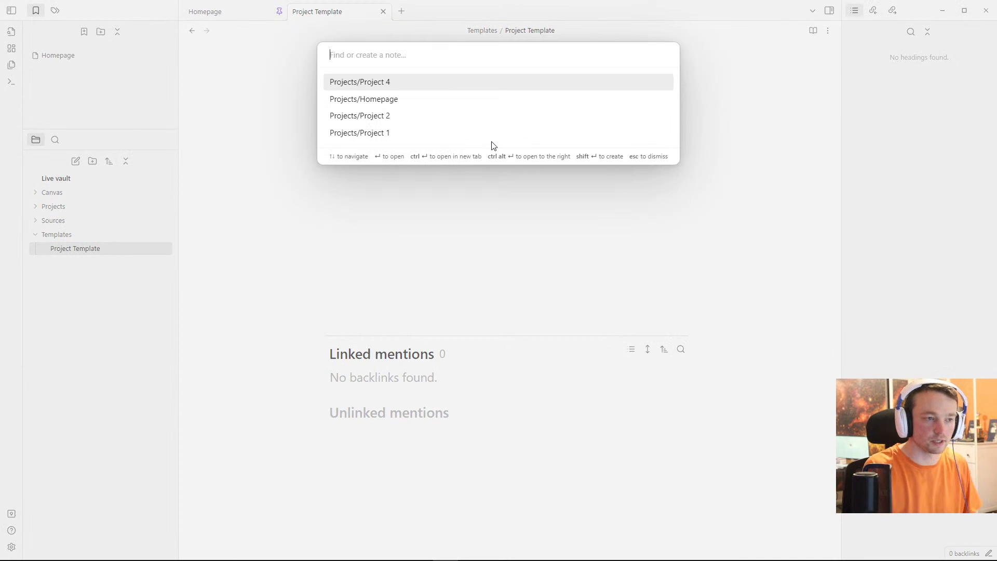
type("template")
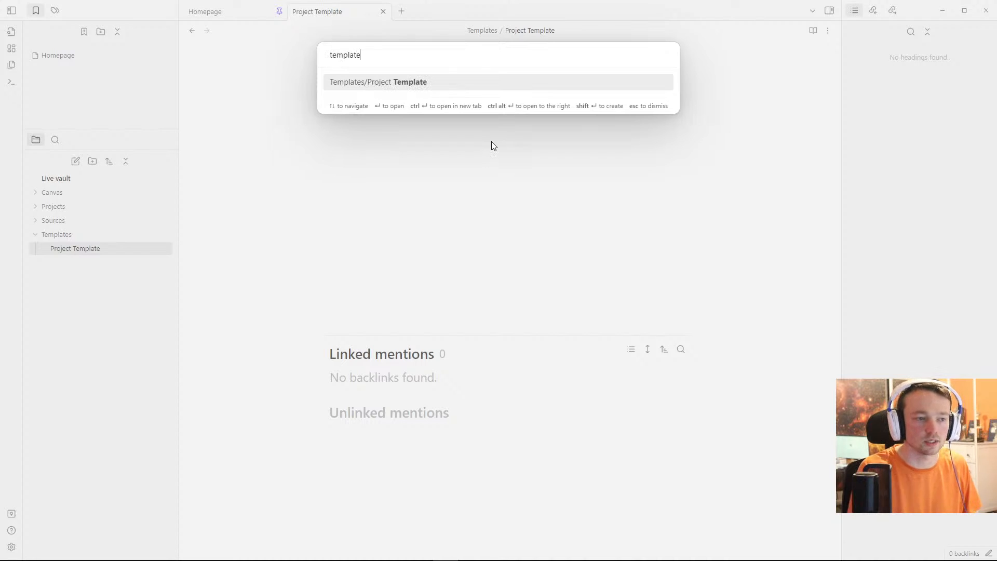
key("ctrl+BackSpace")
type("pr")
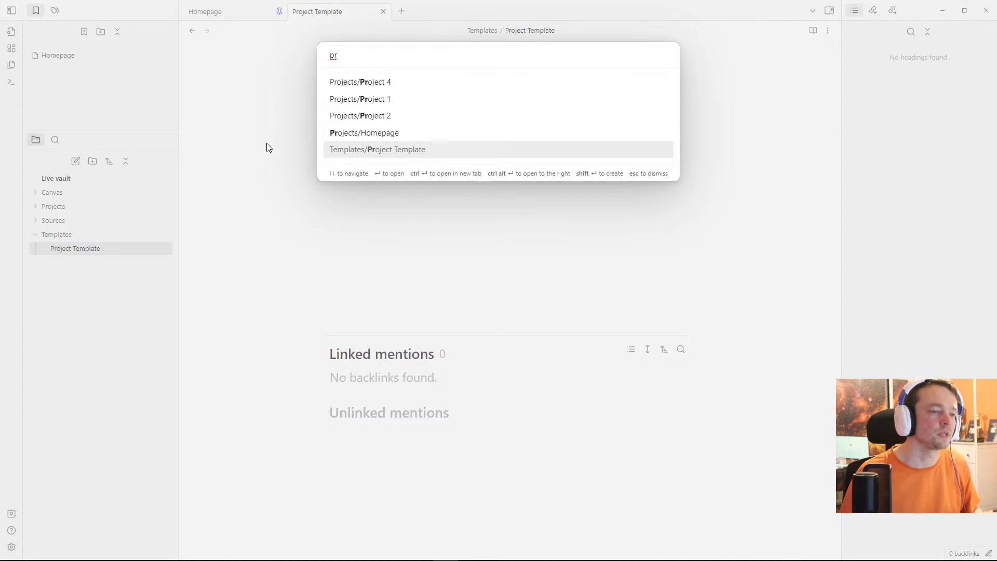
key("Return")
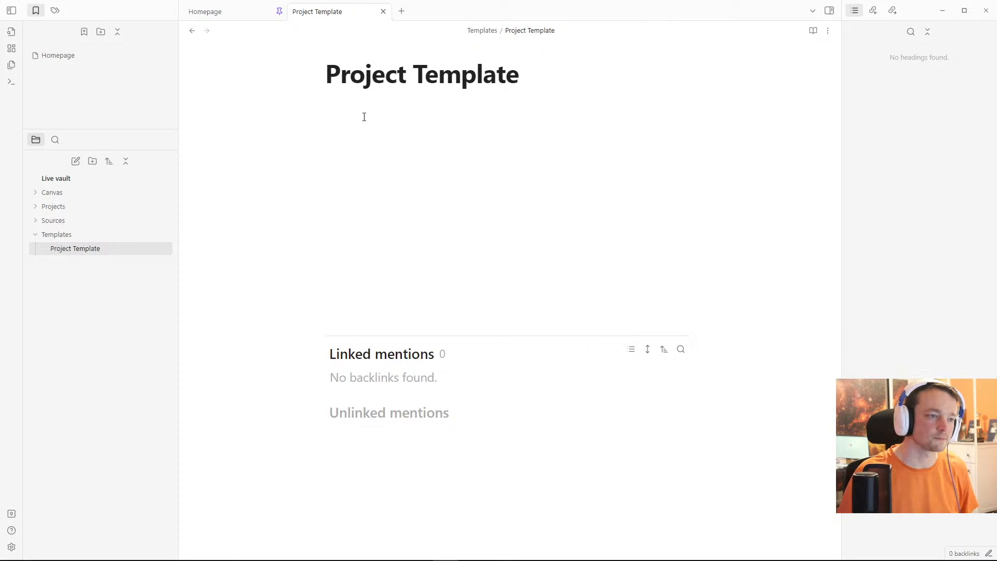
Step: Add the level-one headings "Introduction" and "Research" to the Project Template note
key("Return")
type("#")
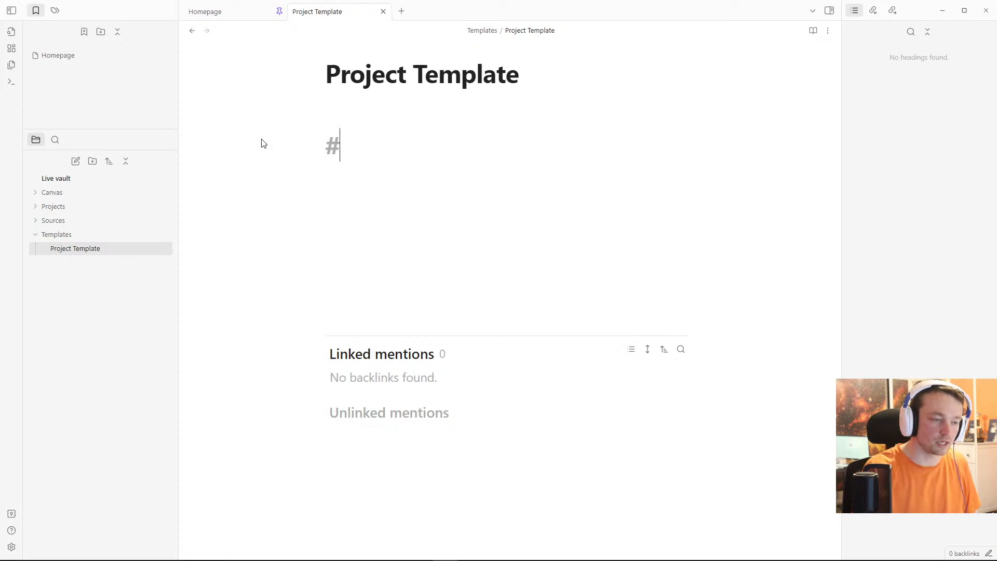
type(" Introd")
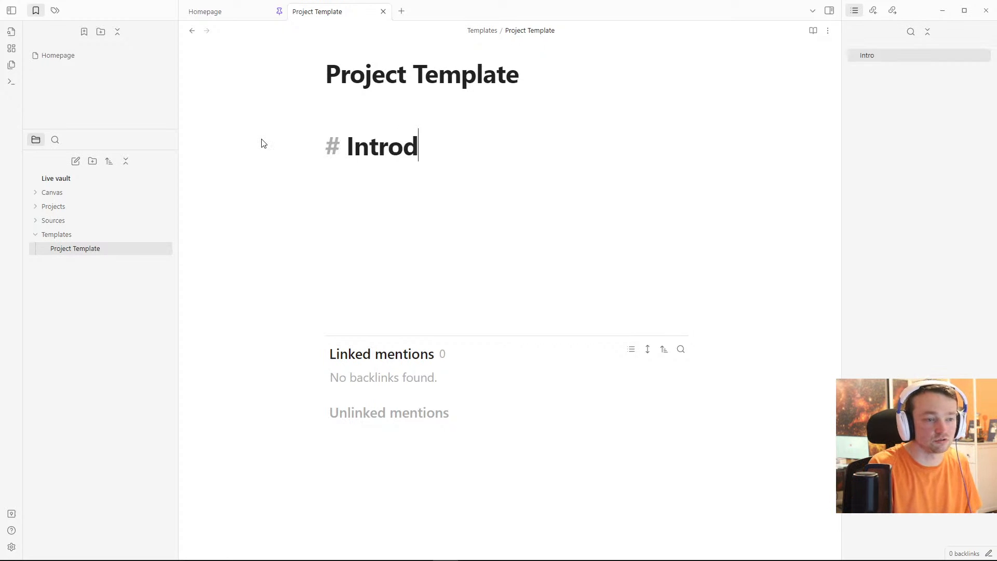
type("uction")
key("Return")
type("#")
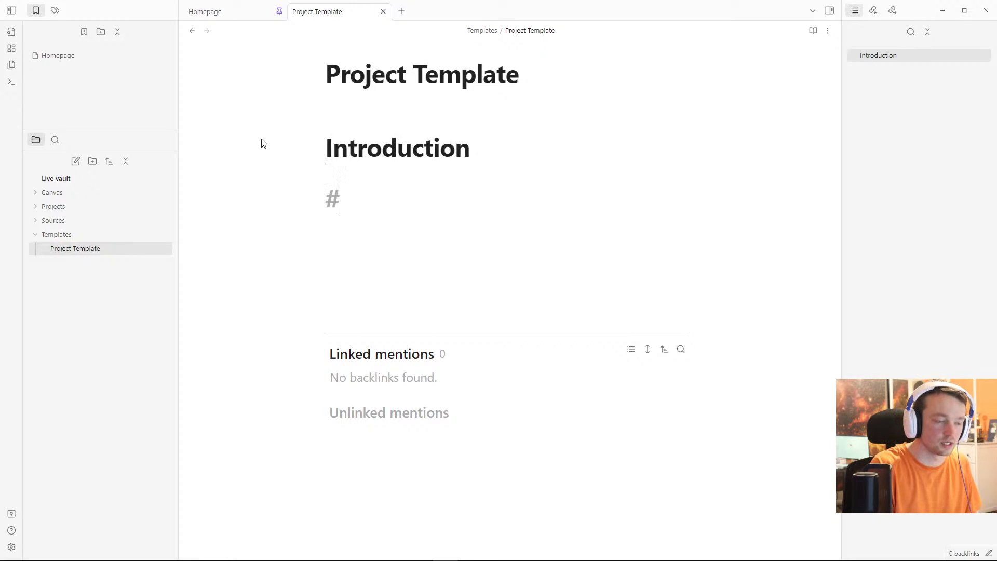
type(" Rese")
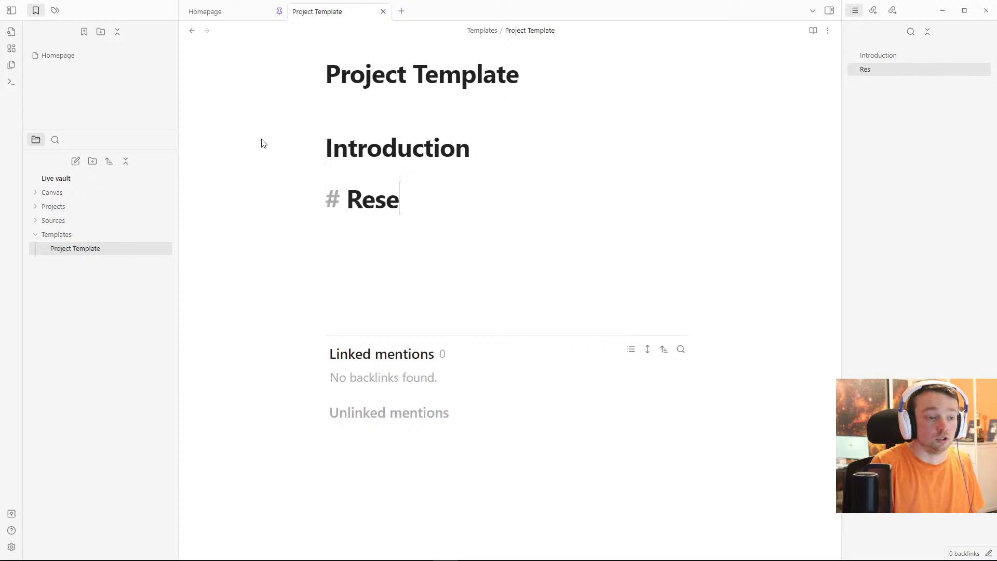
type("arch")
key("Up")
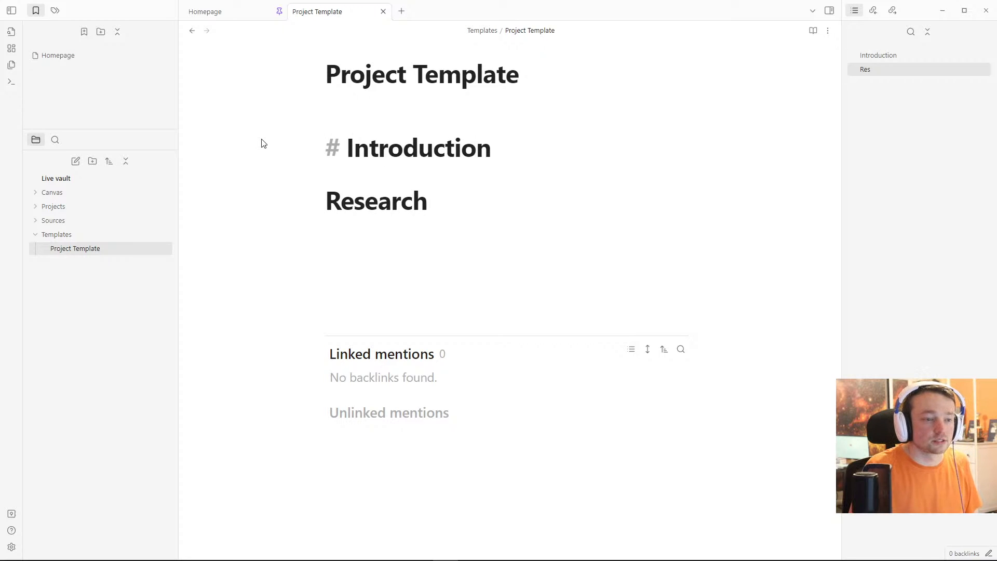
key("Down")
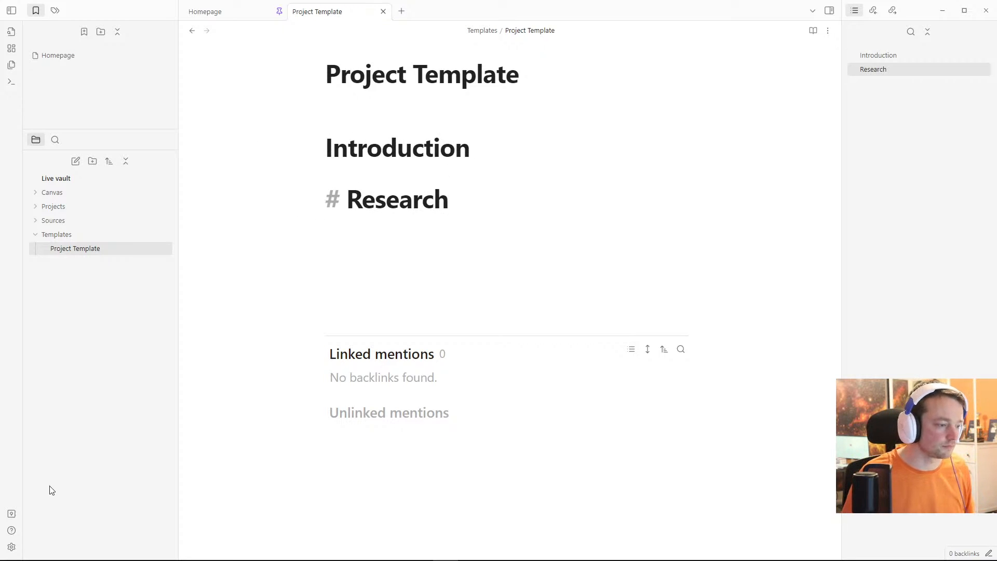
Step: Assign the hotkeys Ctrl+Down to the Move line down command and Ctrl+Up to the Move line up command
left_click(11, 547)
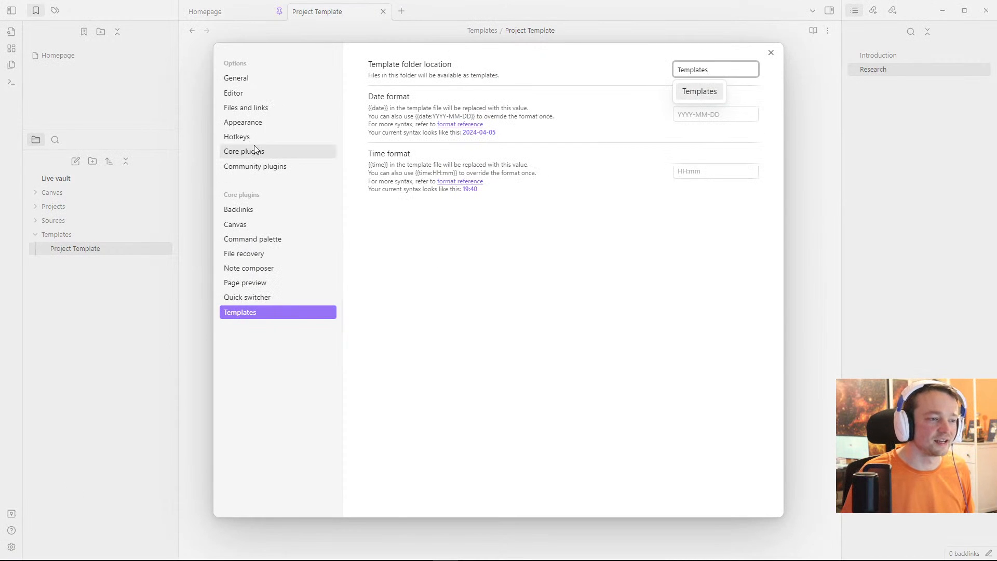
left_click(268, 137)
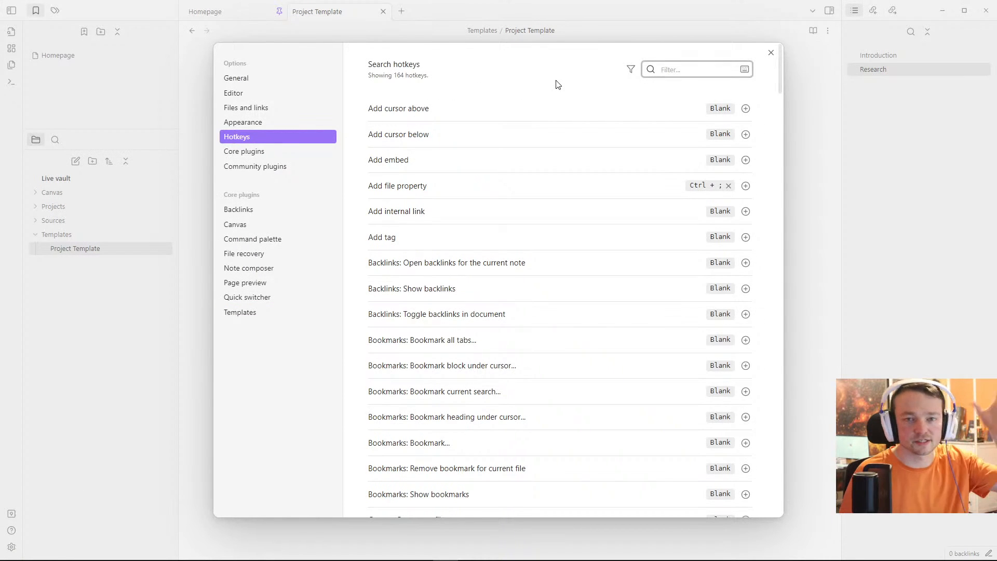
type("line")
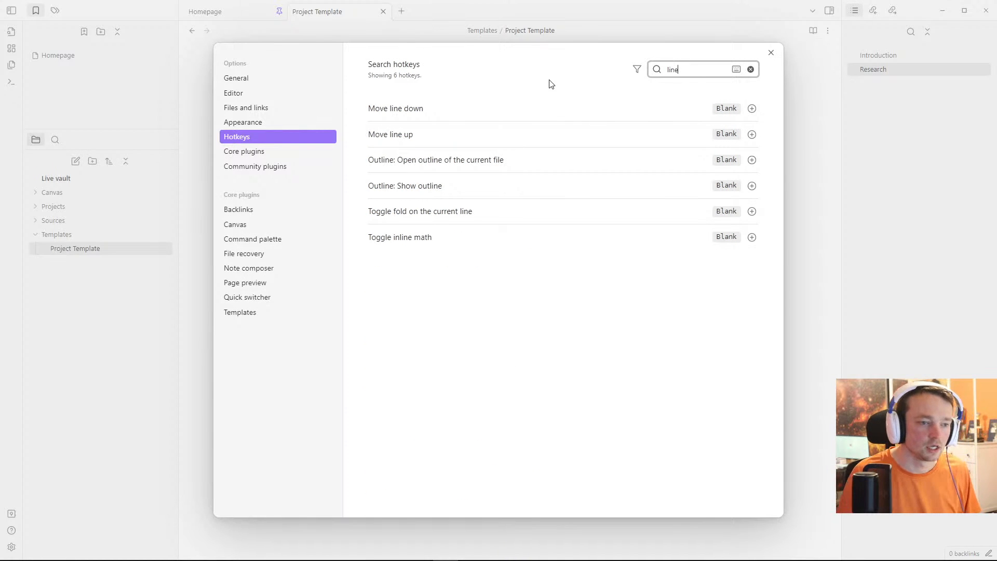
left_click(753, 110)
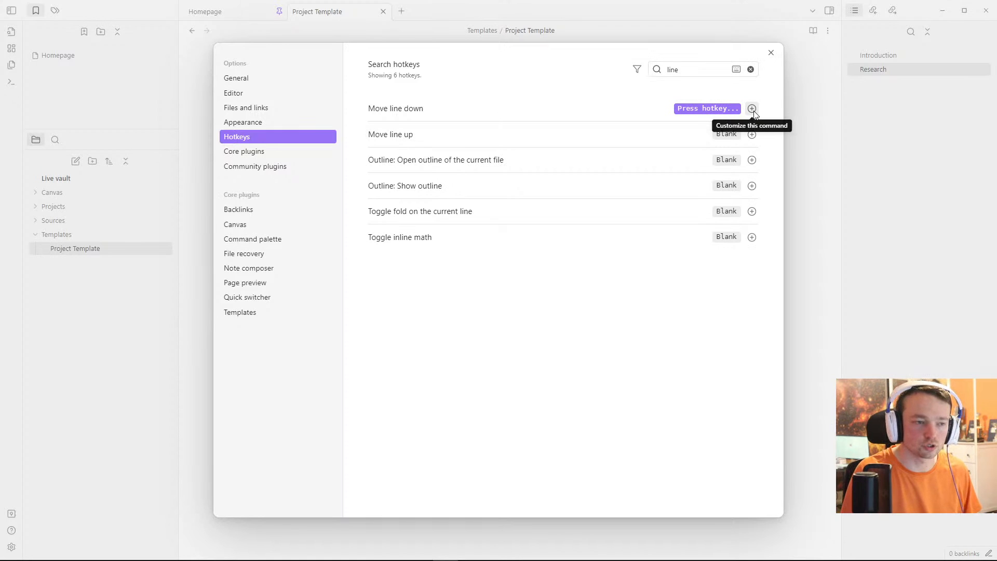
key("ctrl+Down")
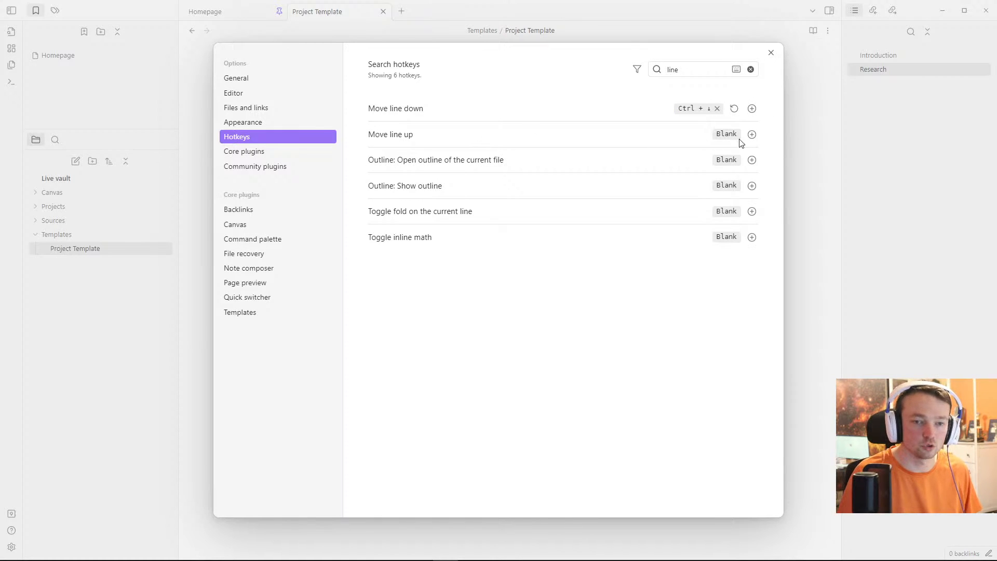
left_click(752, 135)
key("ctrl+Up")
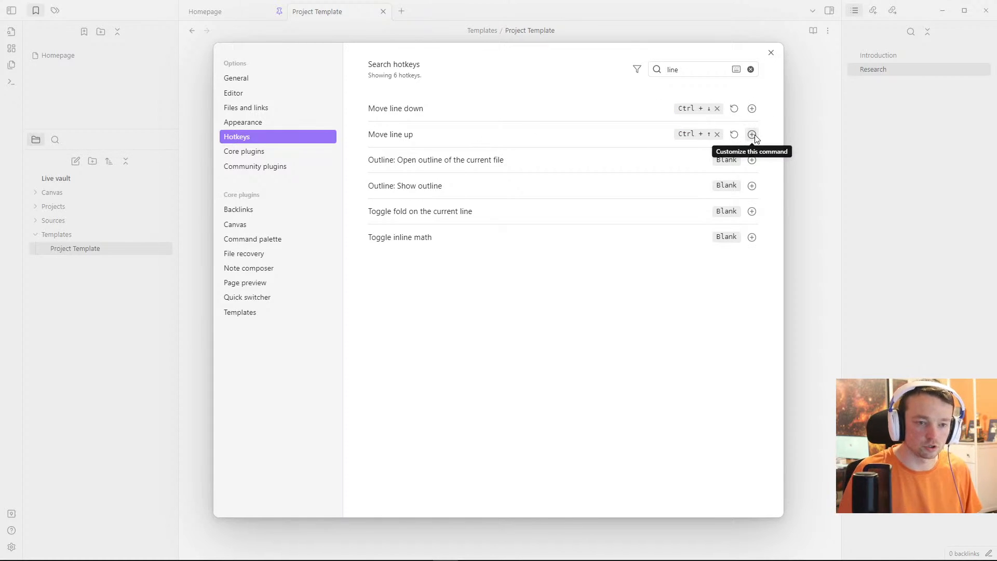
left_click(801, 132)
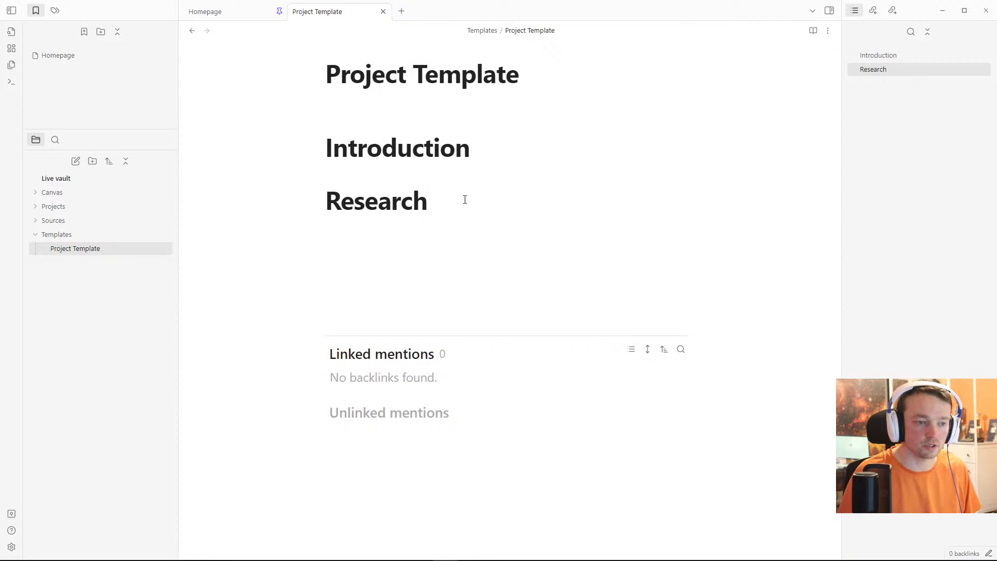
Step: Move the Research heading line up and down with the new hotkeys, ending above the Introduction heading
key("ctrl+Up")
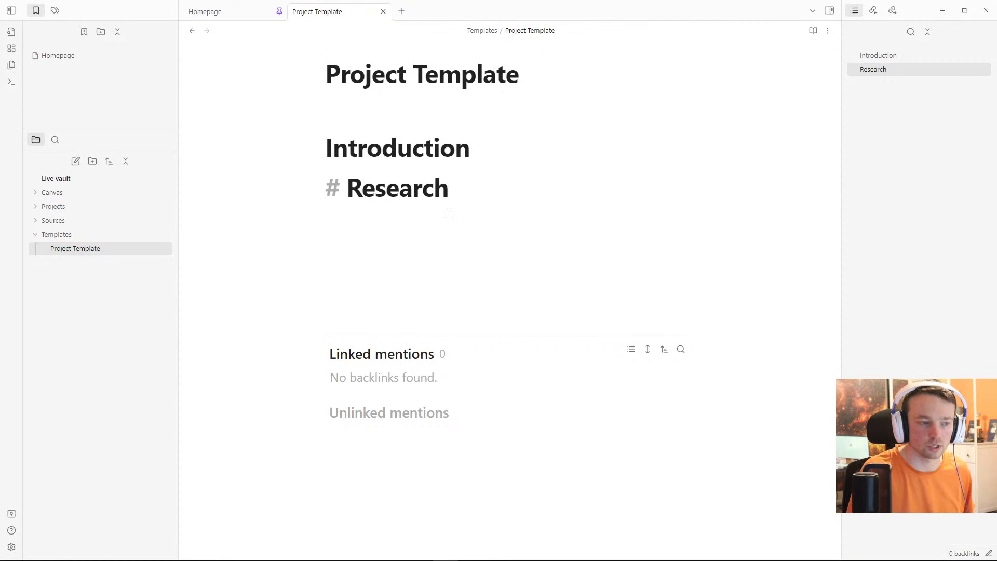
key("ctrl+Up")
key("ctrl+Up")
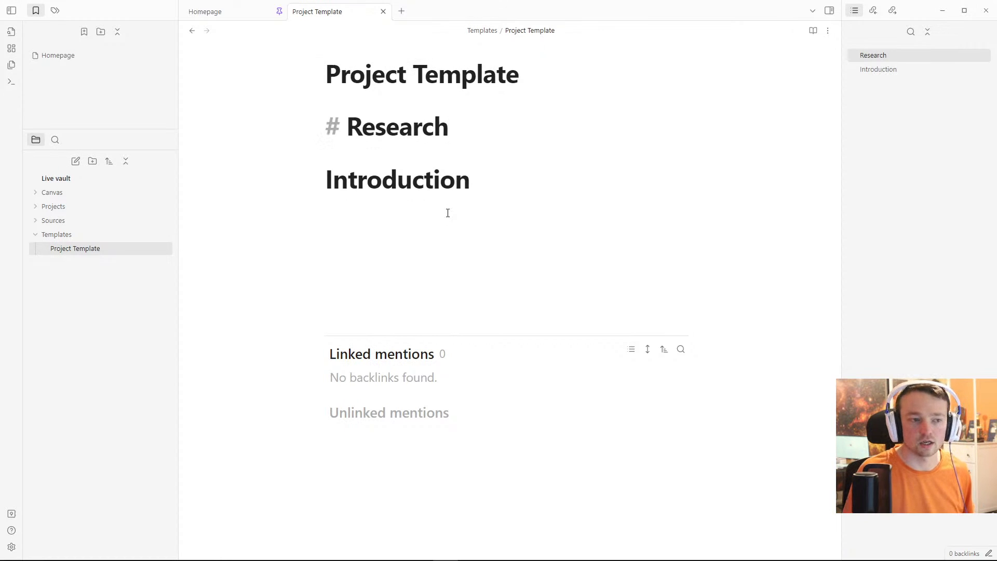
key("ctrl+Down")
key("ctrl+Down")
key("ctrl+Down")
key("ctrl+Up")
key("ctrl+Up")
key("ctrl+Up")
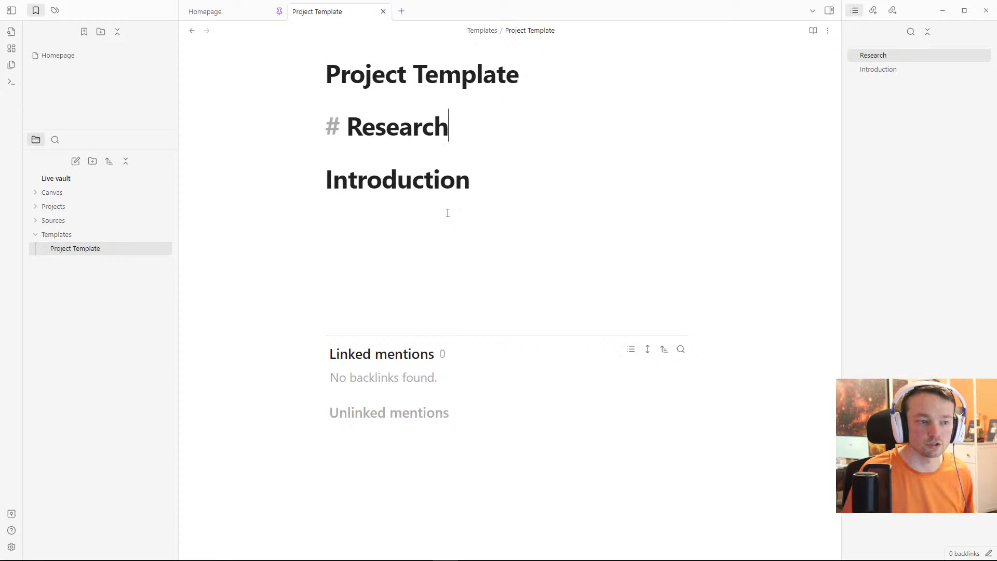
Step: Insert blank lines and two lines reading "text" between the Research and Introduction headings
left_click(428, 155)
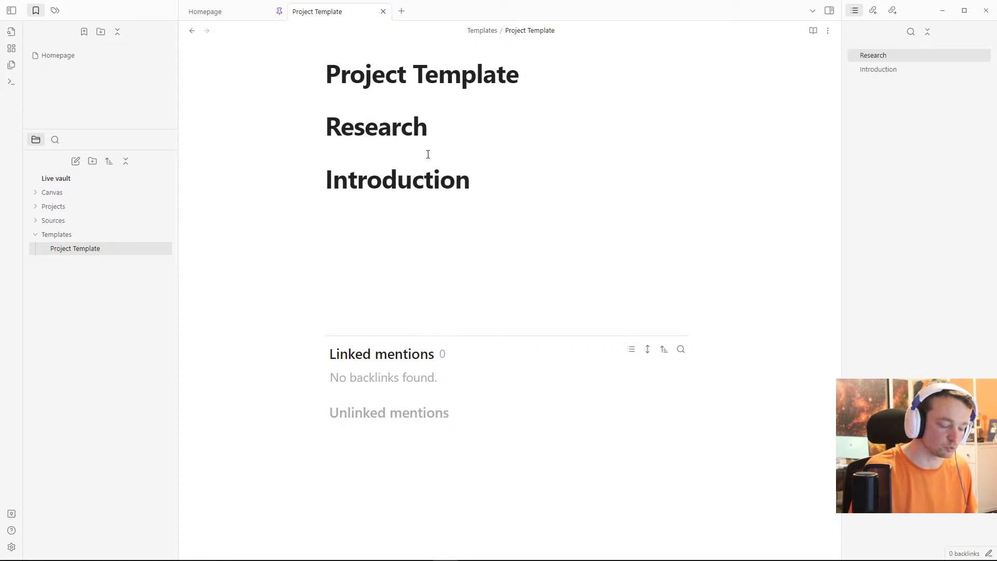
key("Return")
key("Return")
left_click(378, 194)
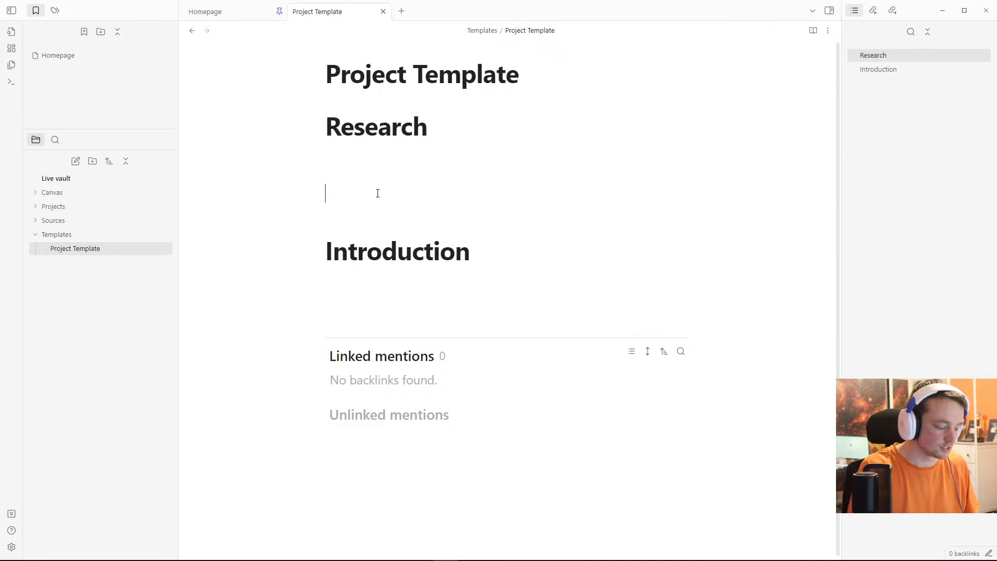
type("tesx")
key("BackSpace")
key("BackSpace")
type("xt")
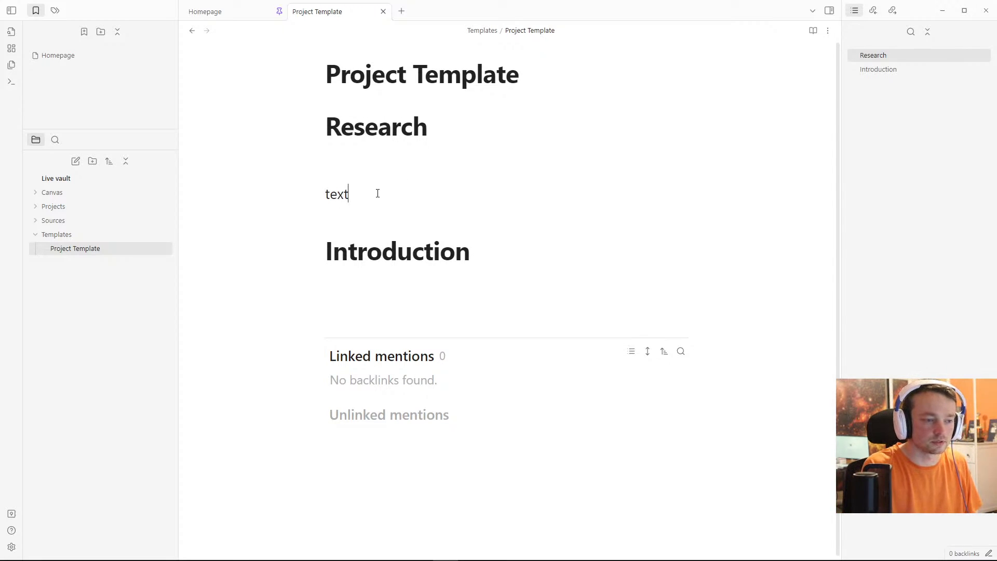
key("Return")
type("text")
key("Return")
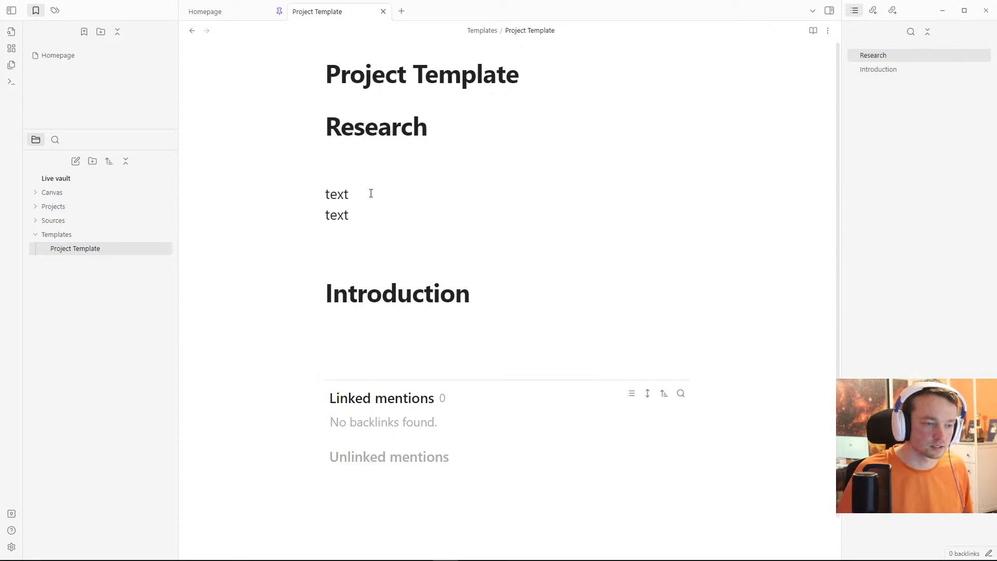
Step: Move both "text" lines together up to the Research heading and back down
left_click_drag(357, 217, 307, 191)
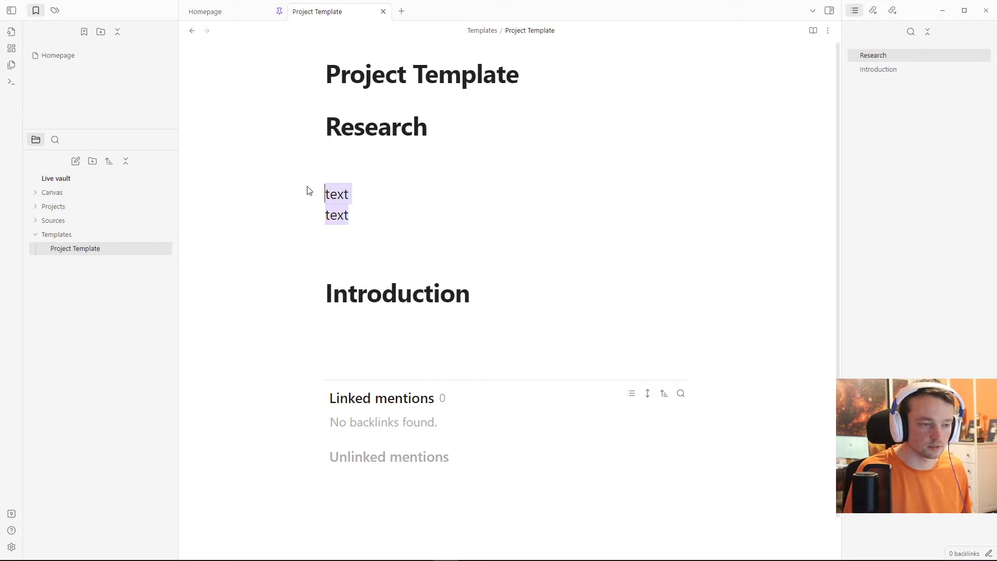
key("alt+Up")
key("alt+Up")
key("alt+Up")
key("alt+Down")
key("alt+Down")
key("alt+Down")
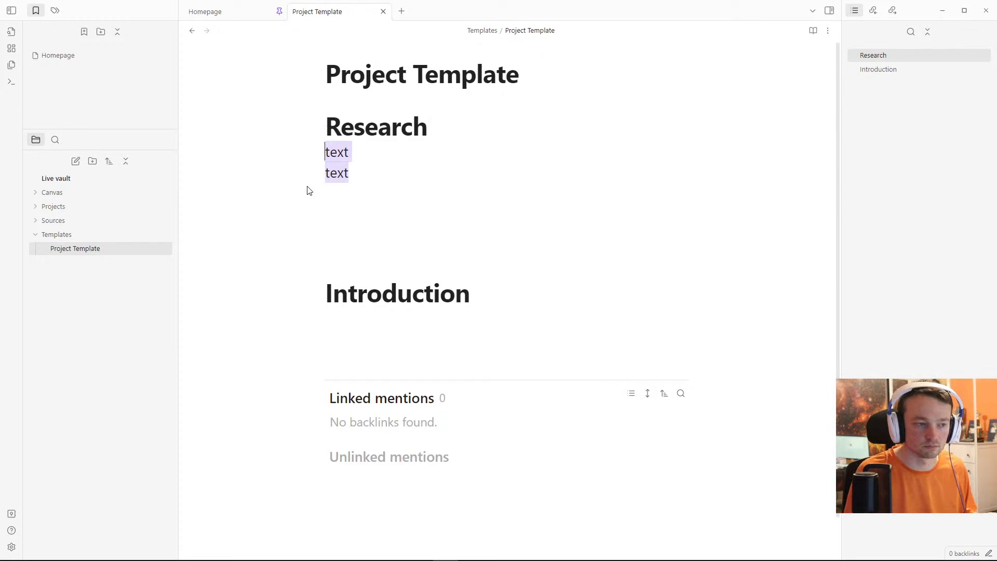
left_click(374, 157)
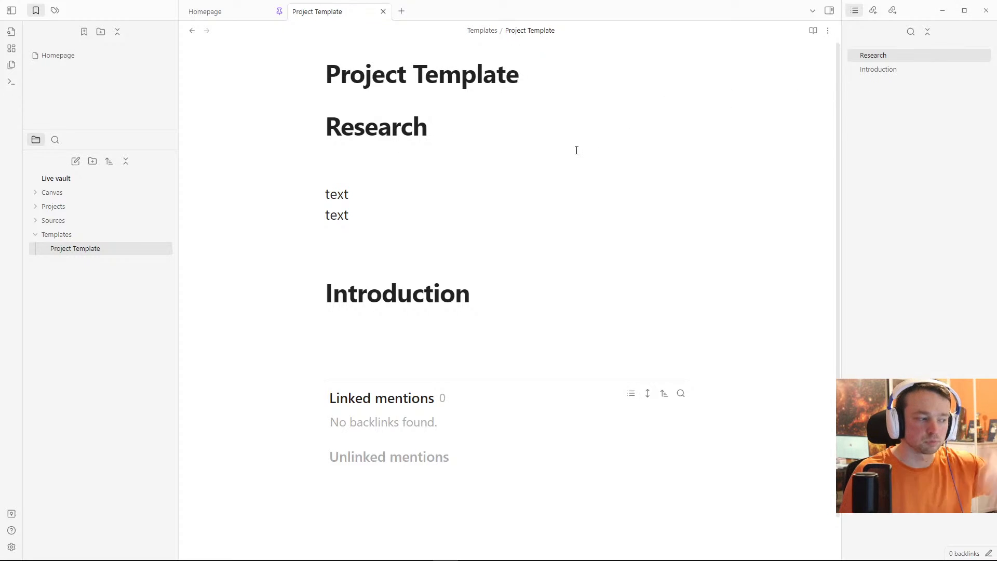
Step: Delete the two "text" lines and the extra blank line above them
left_click_drag(364, 214, 309, 179)
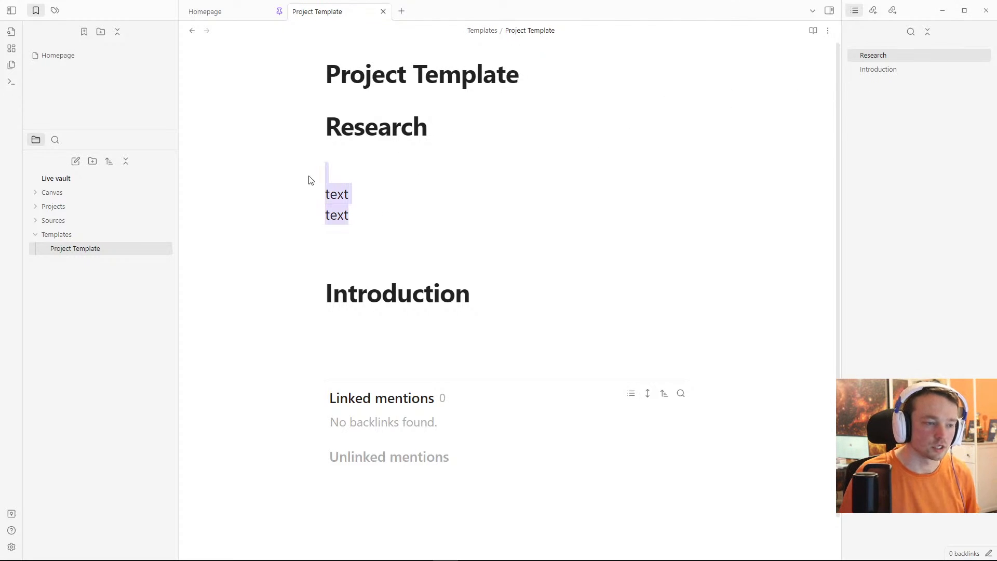
key("BackSpace")
key("Delete")
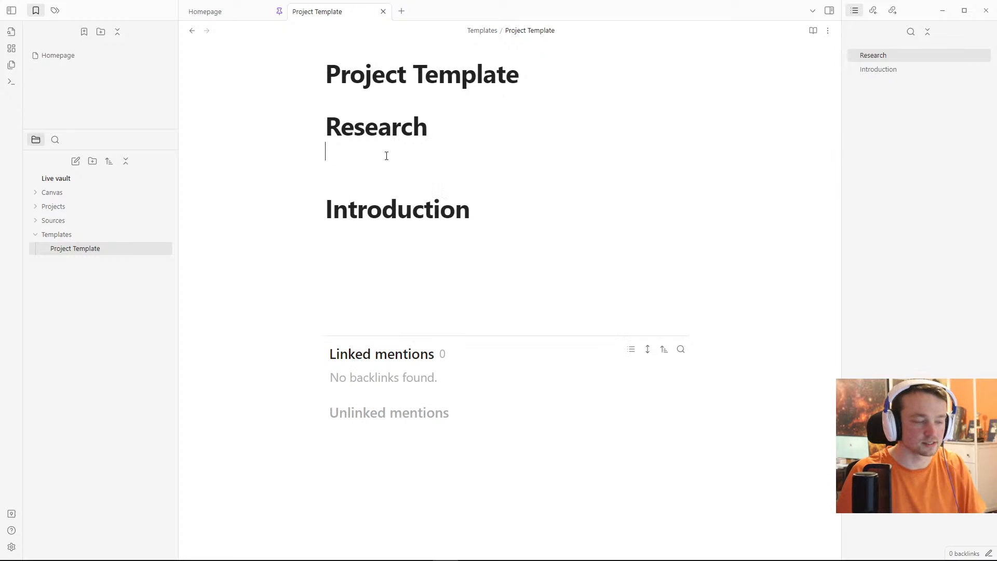
left_click(429, 146)
left_click(424, 221)
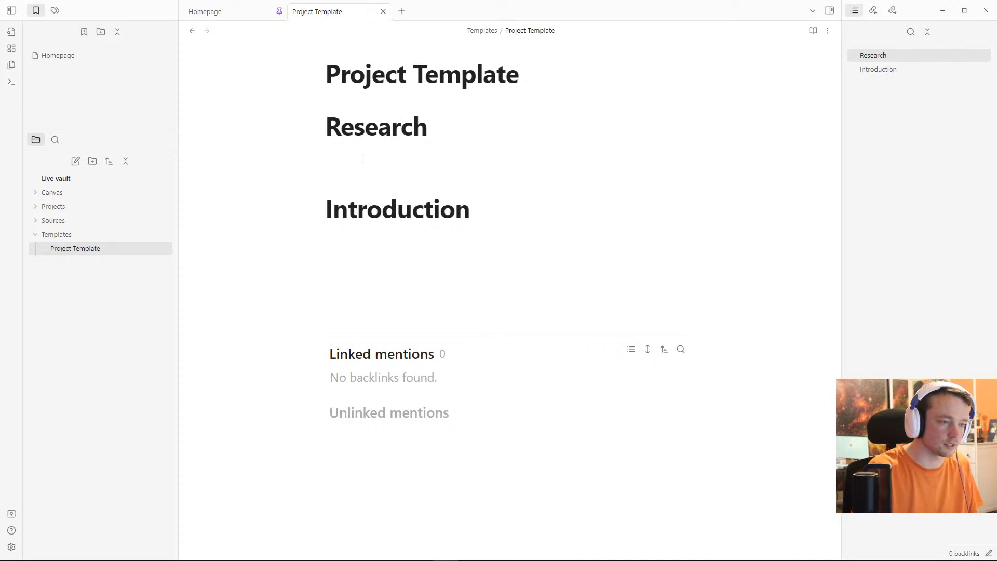
Step: Add a level-one heading "Sources" between Research and Introduction, and remove the Research heading
key("Return")
type("# Sources")
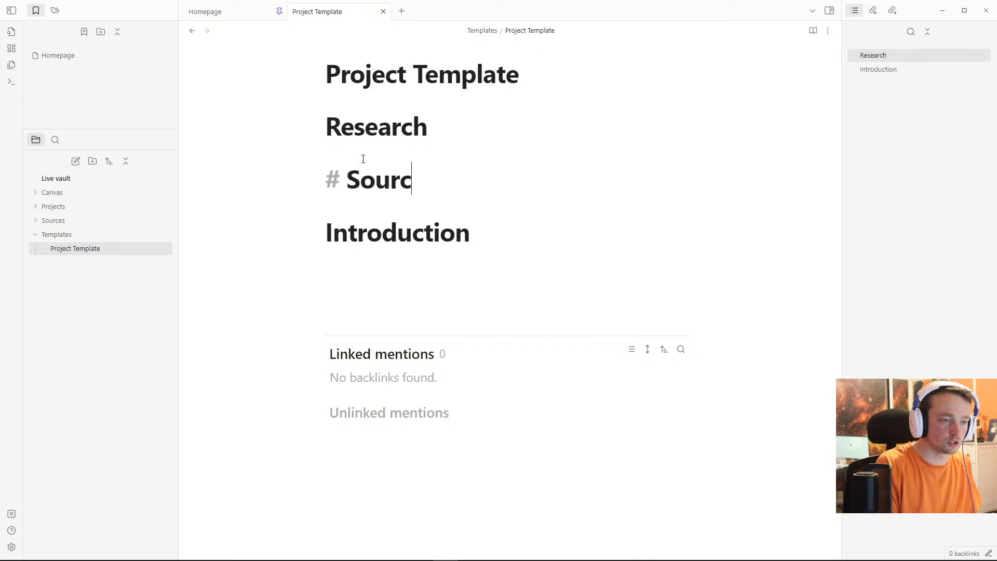
key("Up")
key("Up")
key("ctrl+x")
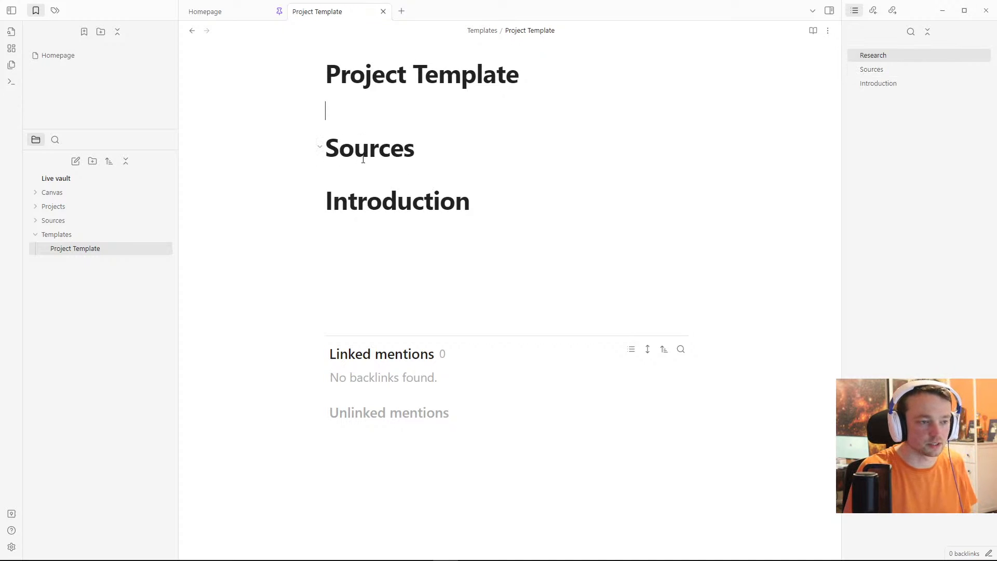
Step: Add two blank lines below the Sources heading and rename the Introduction heading as "Script"
key("Down")
key("Down")
key("Return")
key("Return")
key("Down")
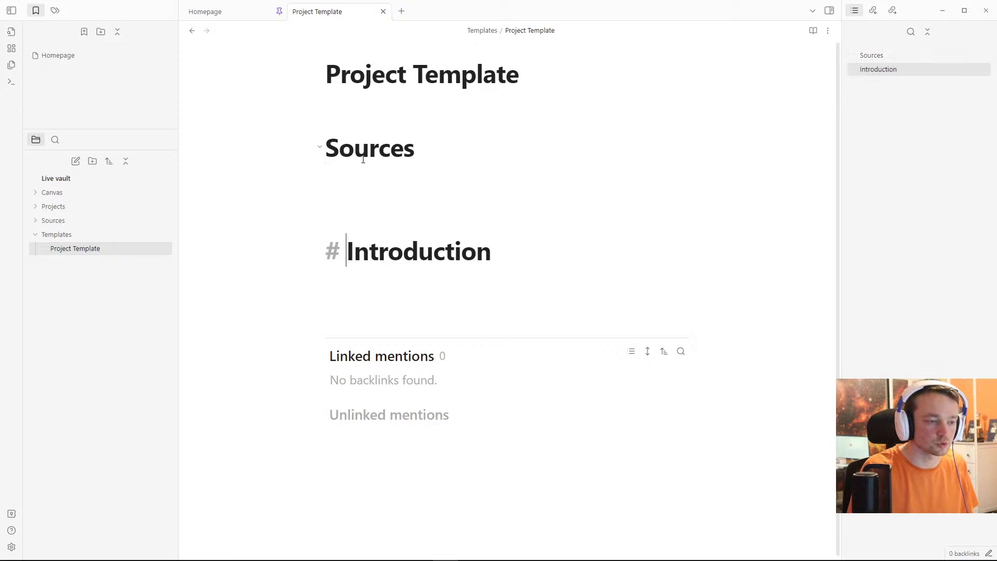
key("ctrl+Delete")
type("Script")
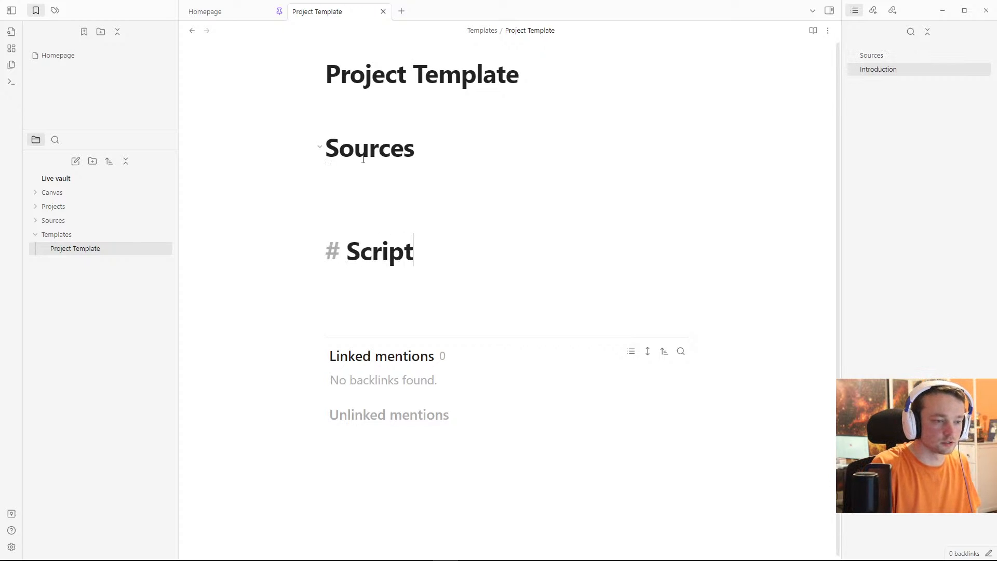
Step: Add a level-two heading "Introduction" under the Script heading
key("Return")
type("## I")
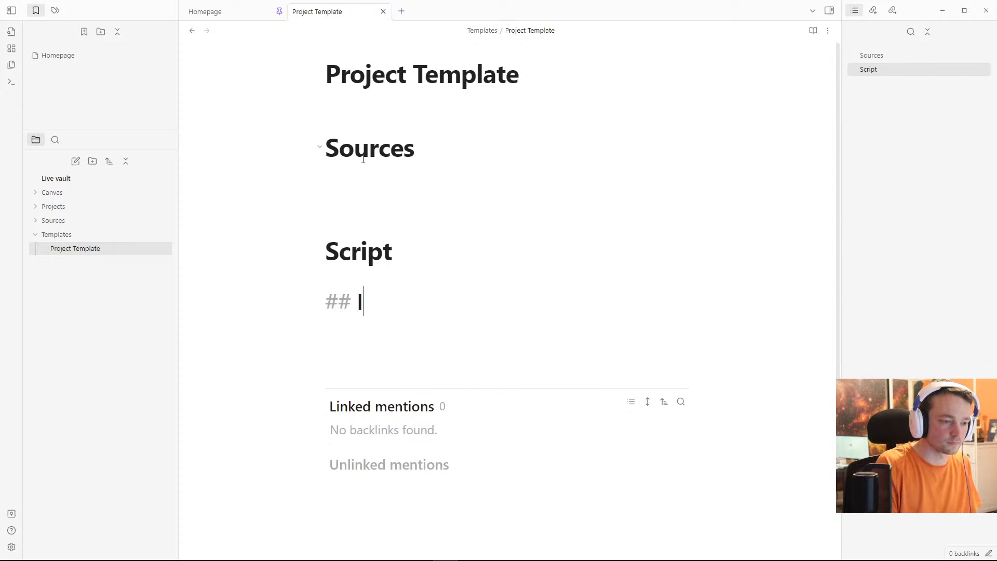
type("ntroduction")
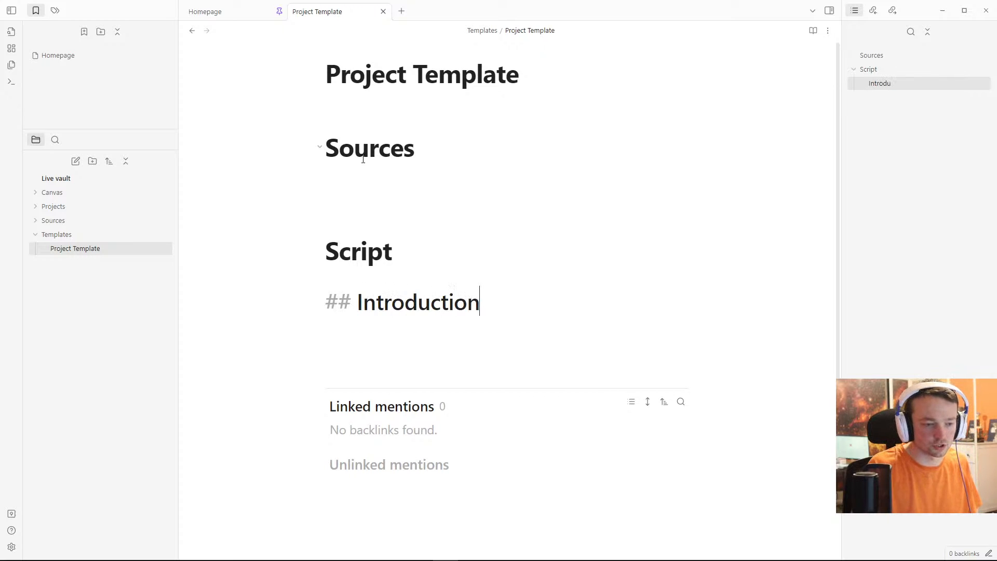
Step: Add a level-two heading "List" under the Sources heading and place the cursor on the line below it
key("Up")
key("Up")
key("Return")
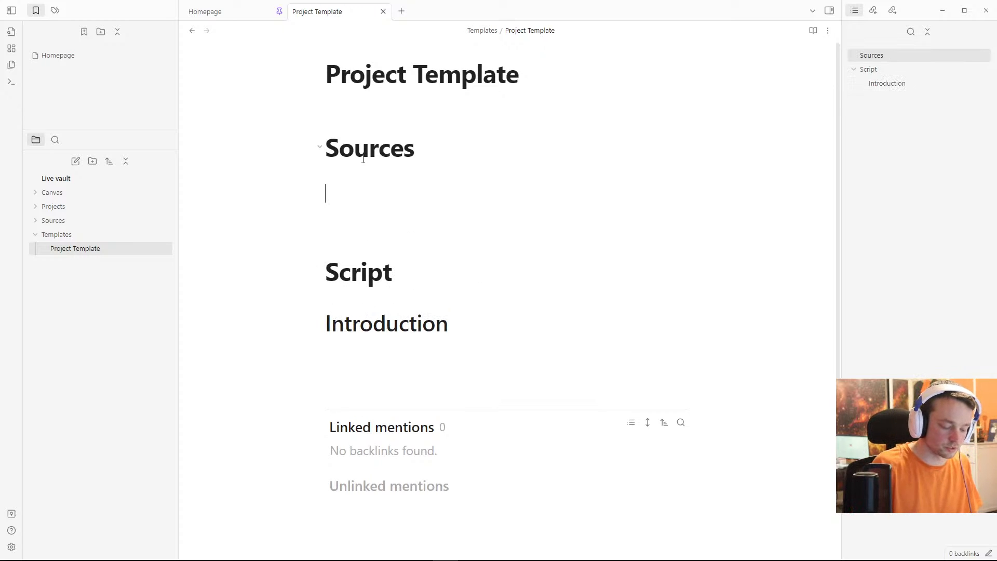
type("## List")
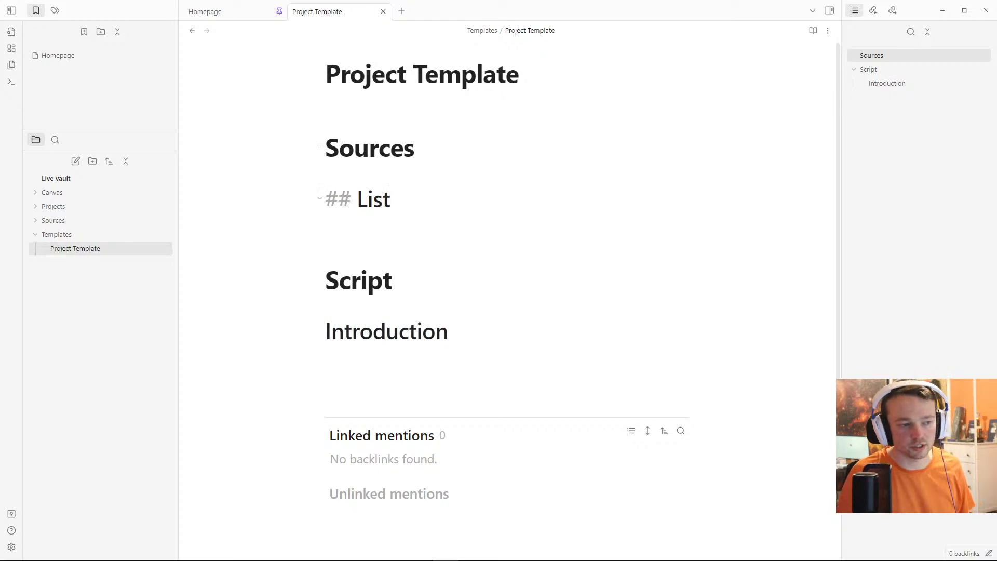
left_click(385, 226)
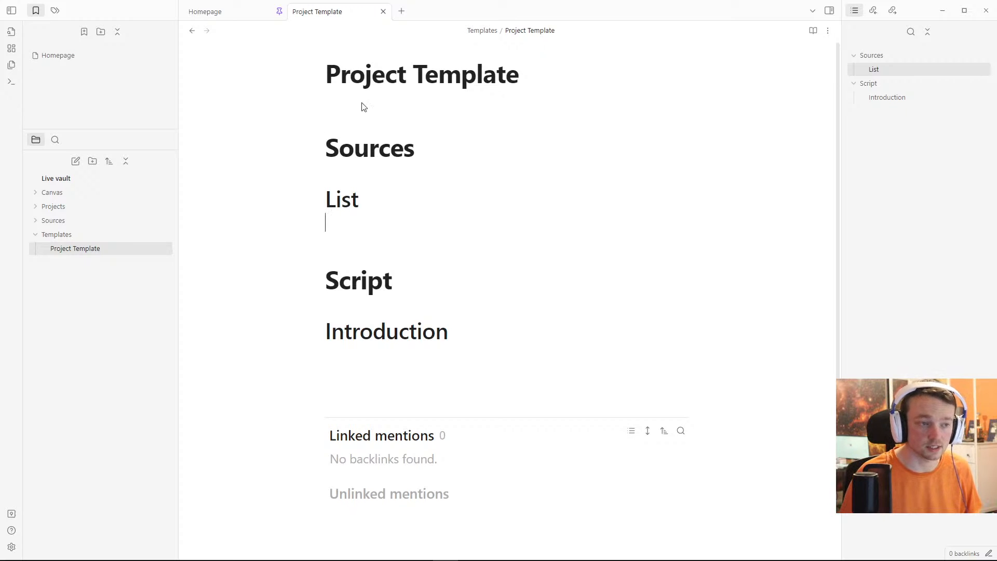
Step: Open the Project 4 note from the Projects folder and insert the Project Template into it
left_click(60, 212)
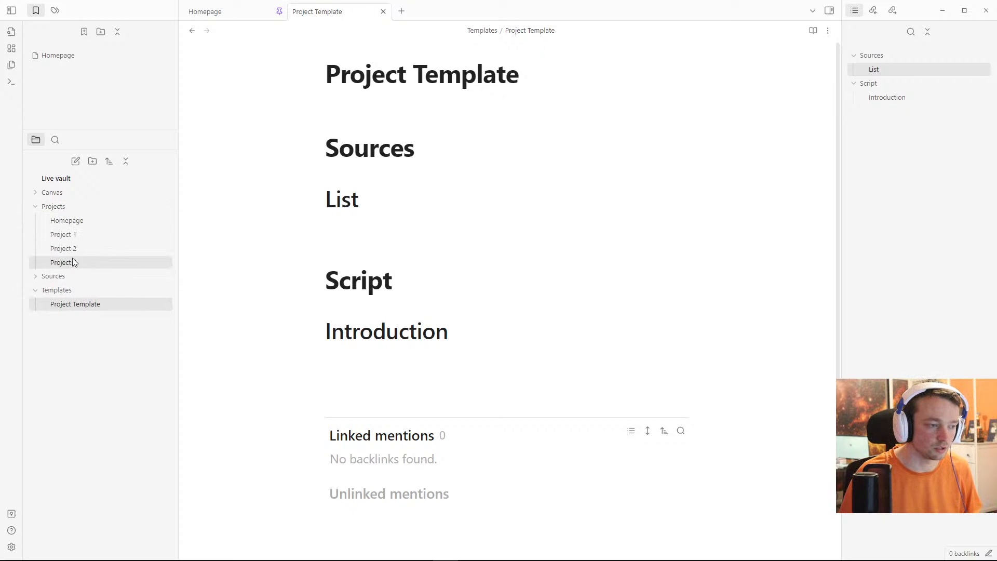
left_click(73, 261)
left_click(70, 206)
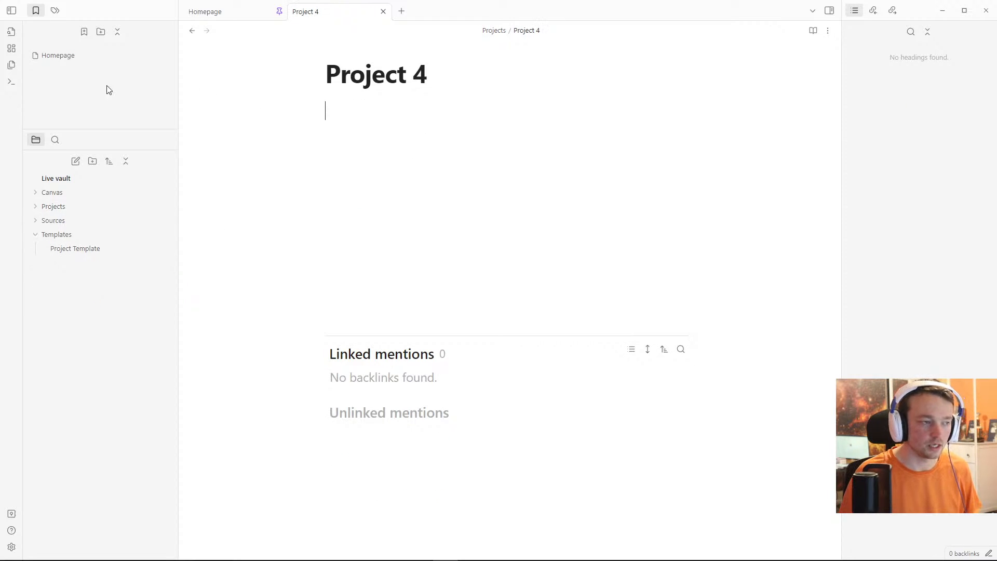
left_click(11, 65)
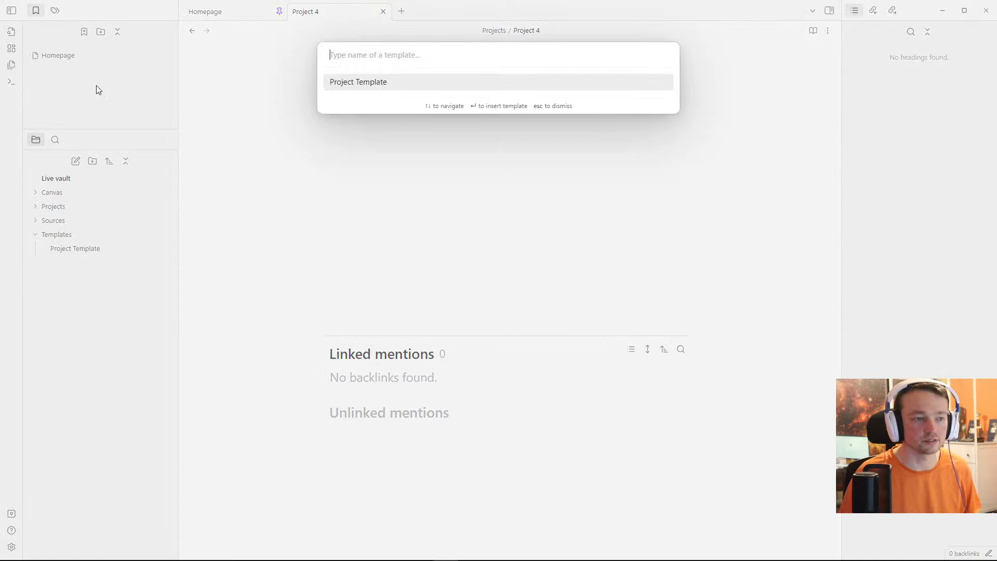
left_click(398, 82)
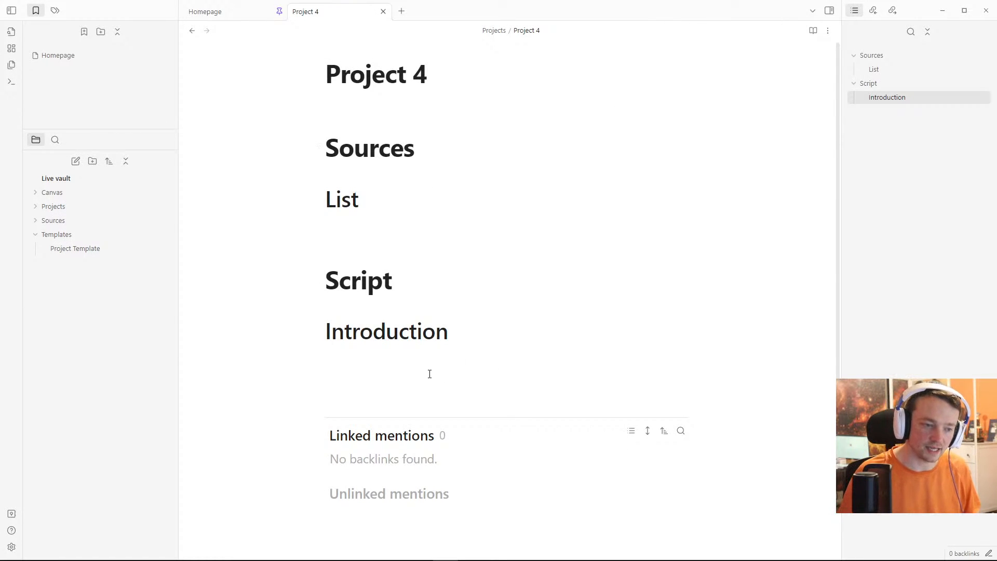
left_click_drag(430, 374, 256, 94)
left_click(523, 242)
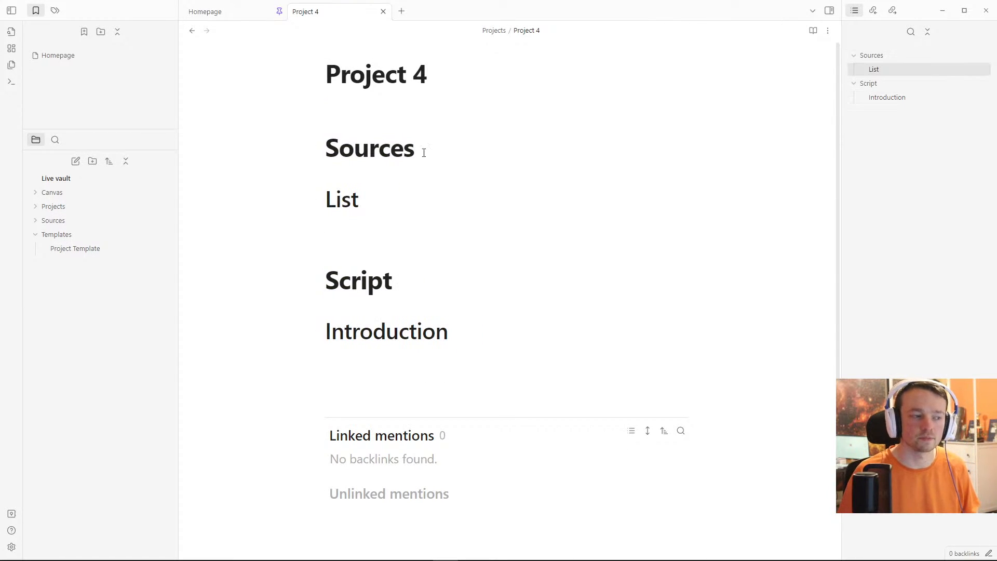
left_click(370, 115)
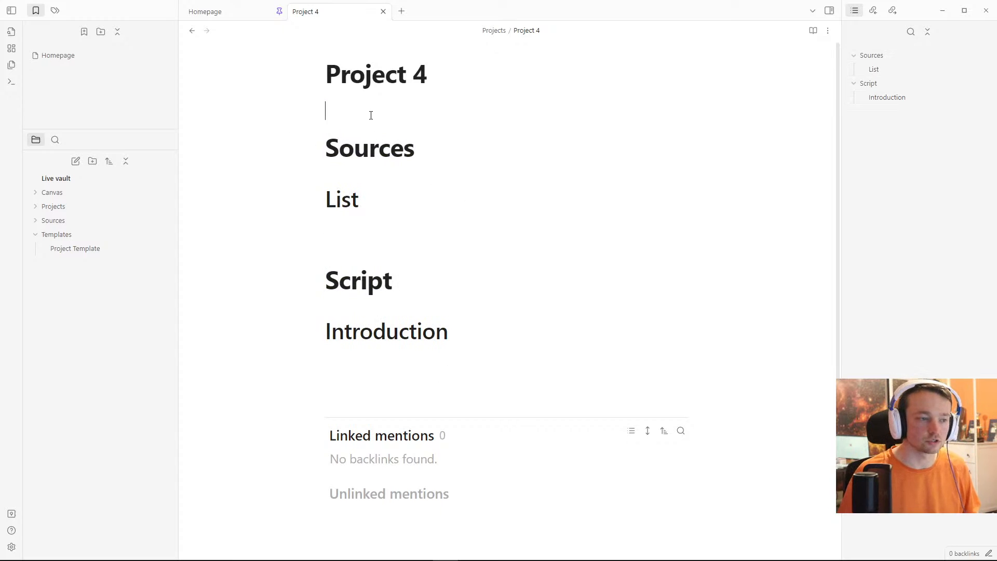
Step: Create a note named "Project 5" in the Projects folder and insert the Project Template into it
right_click(63, 206)
left_click(109, 218)
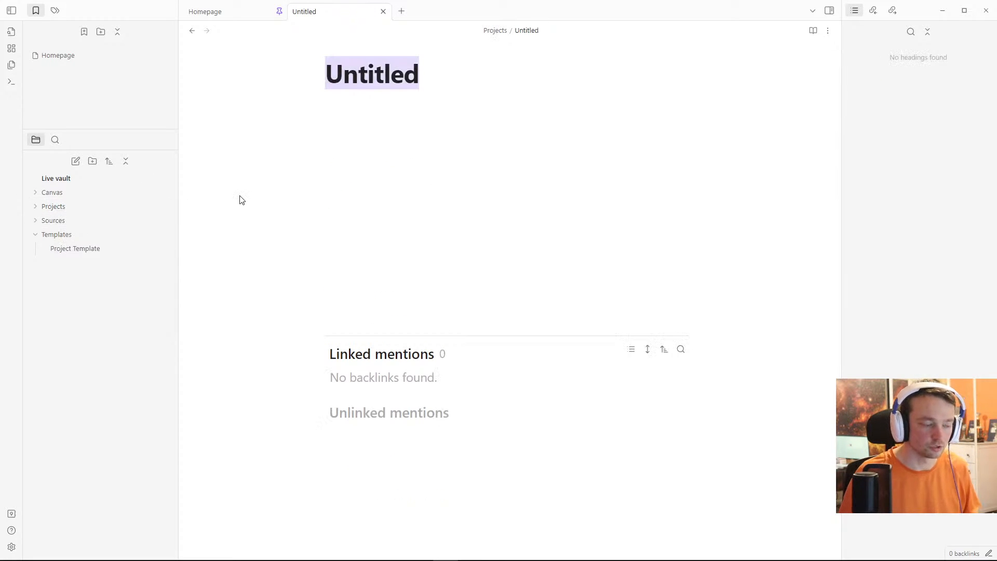
type("Pojrecf")
key("BackSpace")
key("BackSpace")
key("BackSpace")
key("BackSpace")
key("BackSpace")
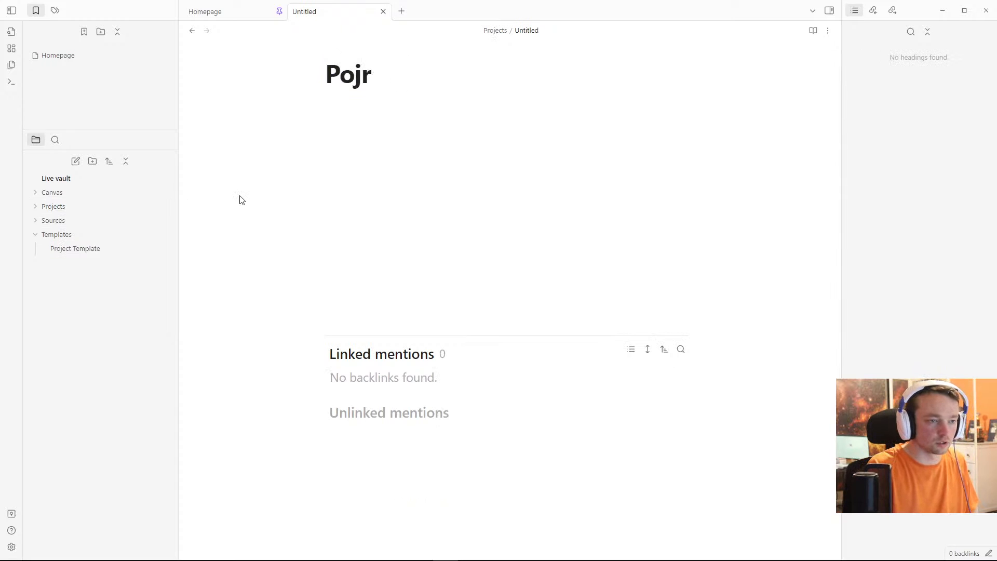
key("BackSpace")
type("roject 5")
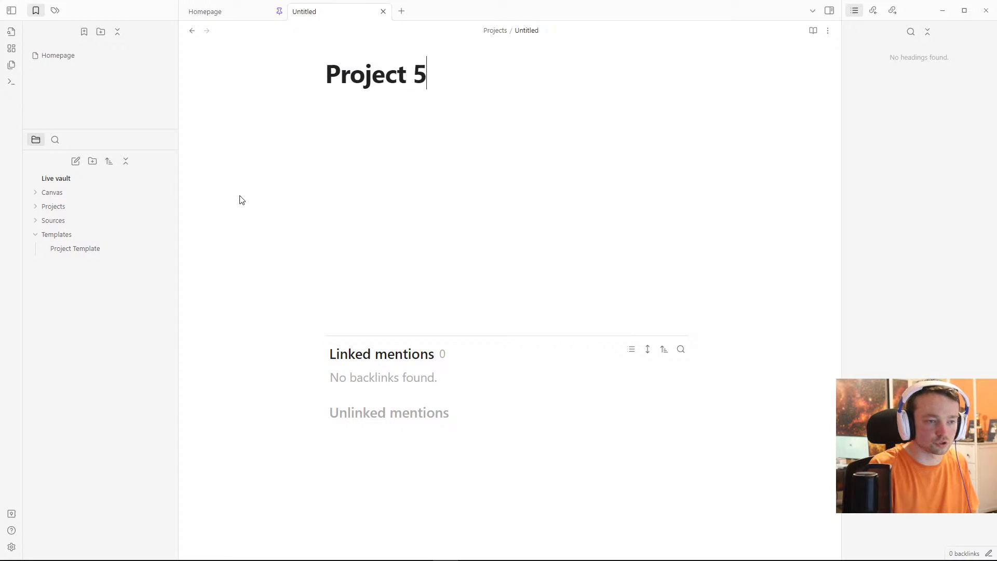
key("Return")
left_click(12, 66)
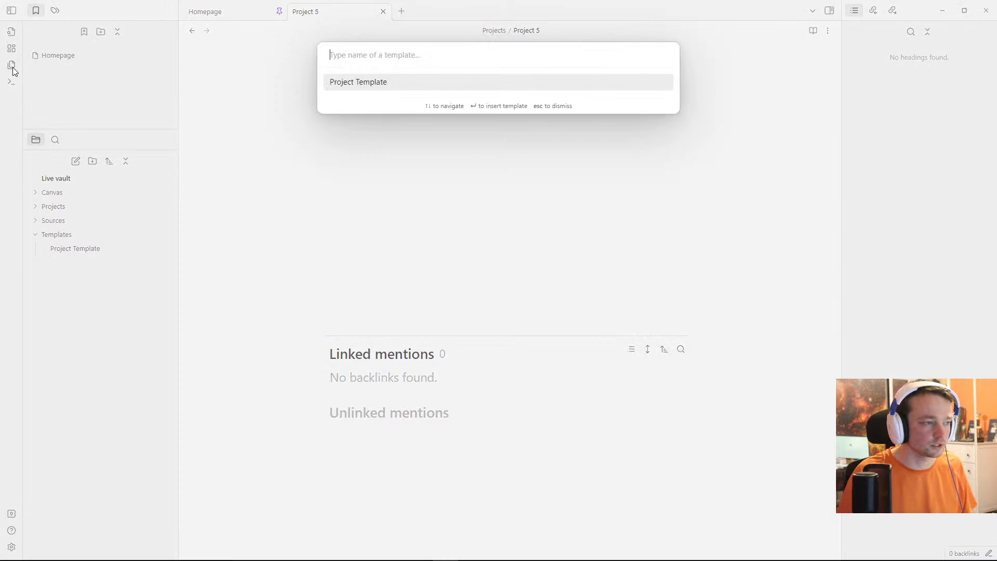
key("Return")
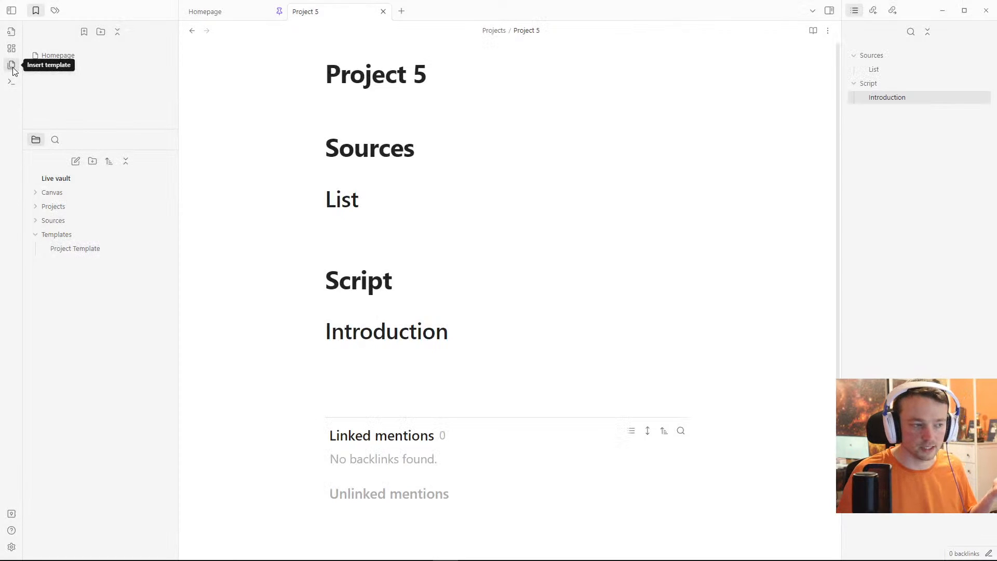
Step: Assign the hotkey Ctrl + ; to the "Templates: Insert template" command
left_click(11, 547)
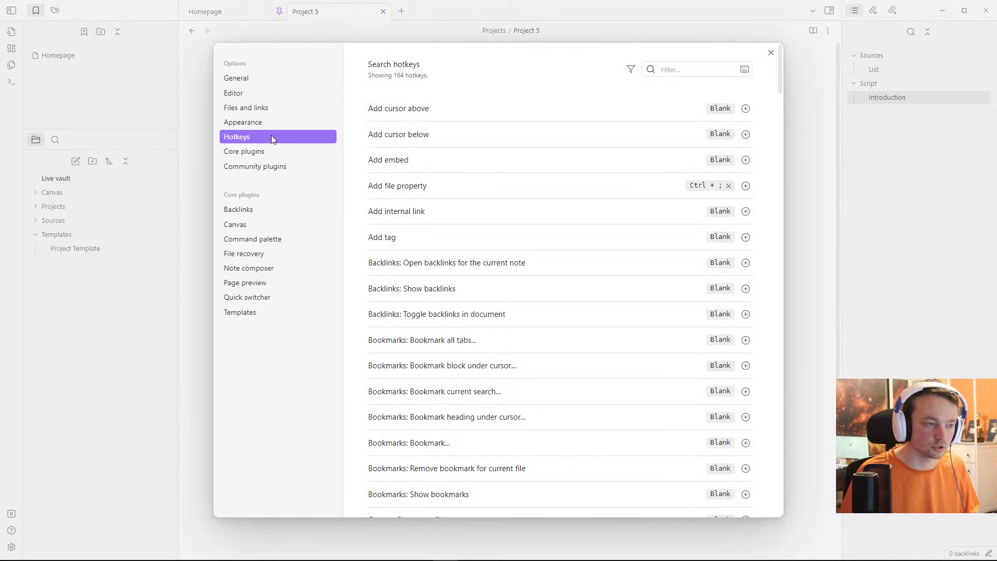
left_click(666, 70)
type("templa")
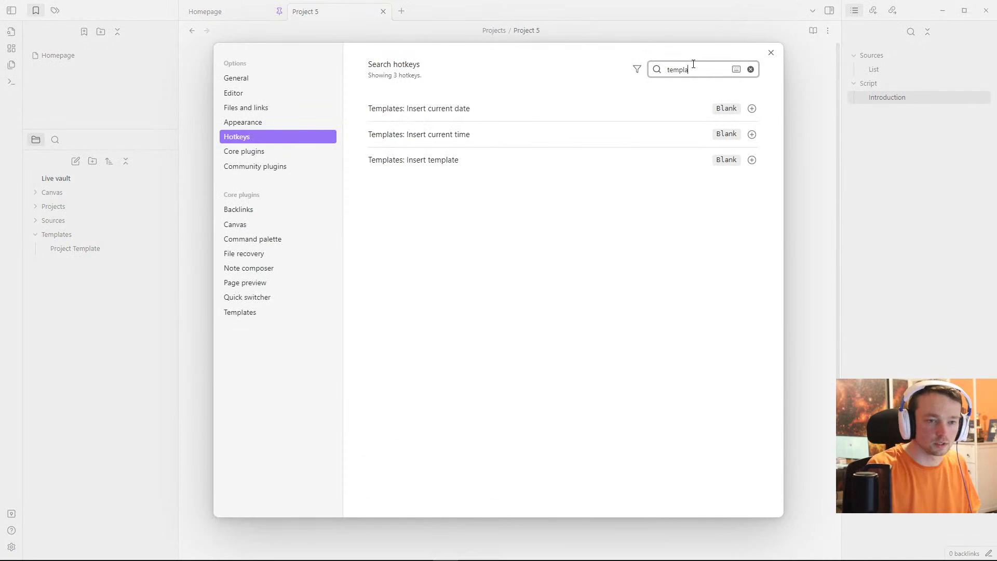
left_click(752, 161)
key("ctrl+semicolon")
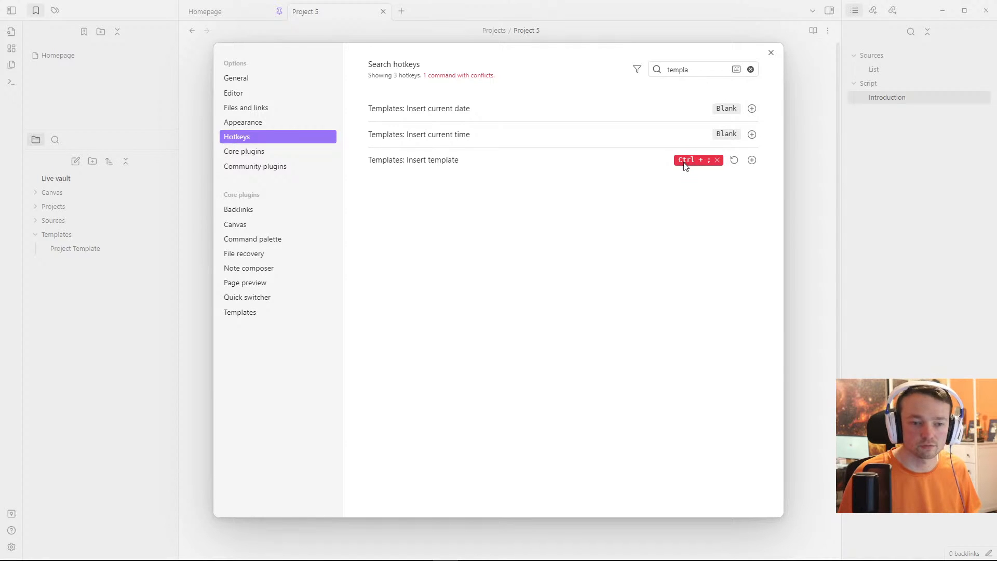
Step: Filter the hotkeys by Ctrl + ;, remove that assignment from "Add file property", and close the settings
left_click(751, 69)
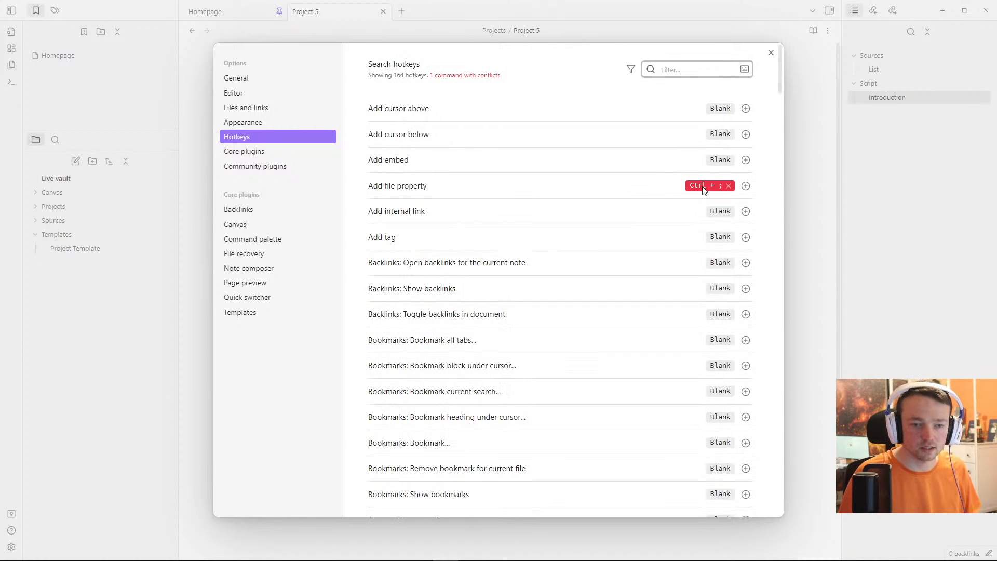
mouse_move(704, 190)
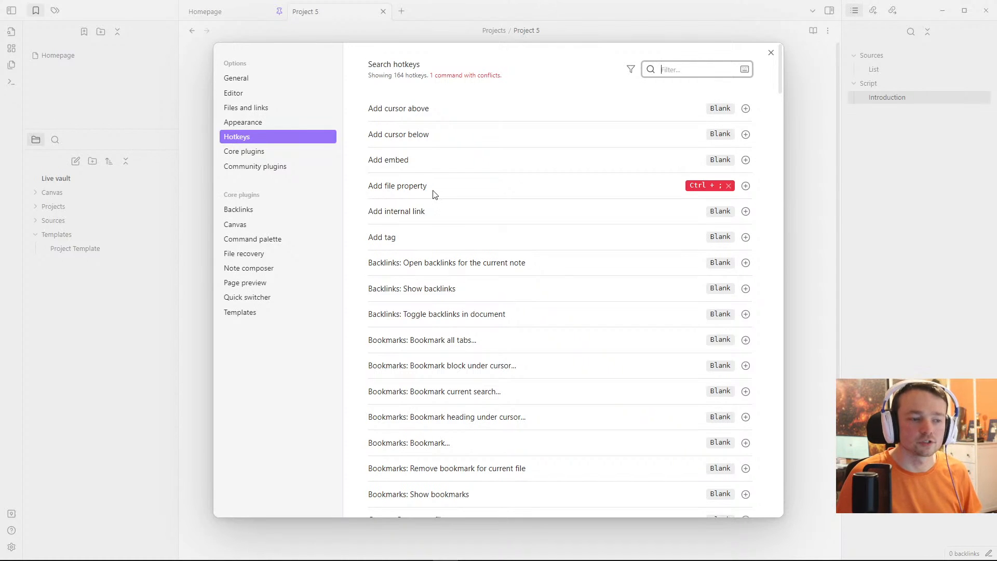
scroll(704, 189, "down", 10)
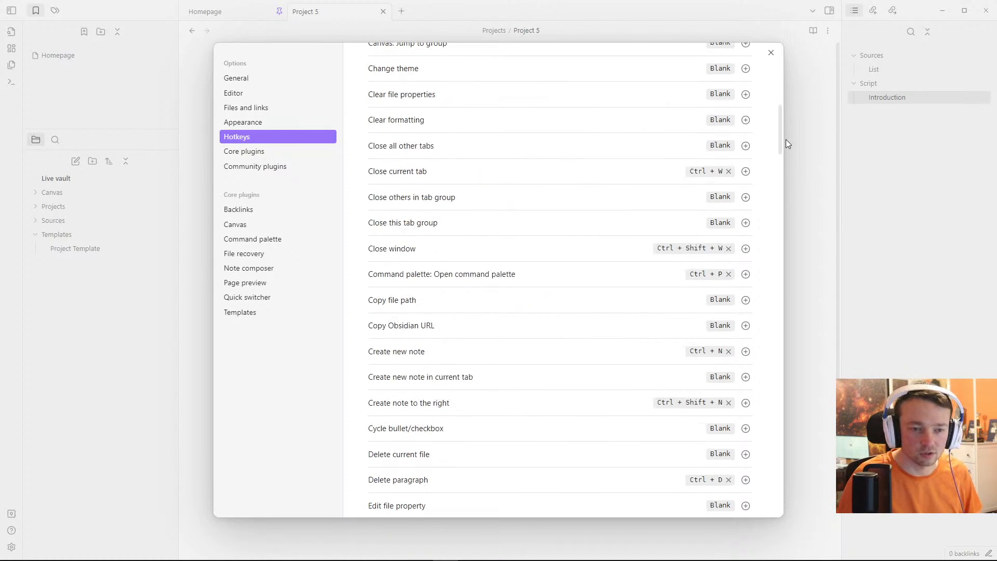
left_click_drag(780, 148, 784, 65)
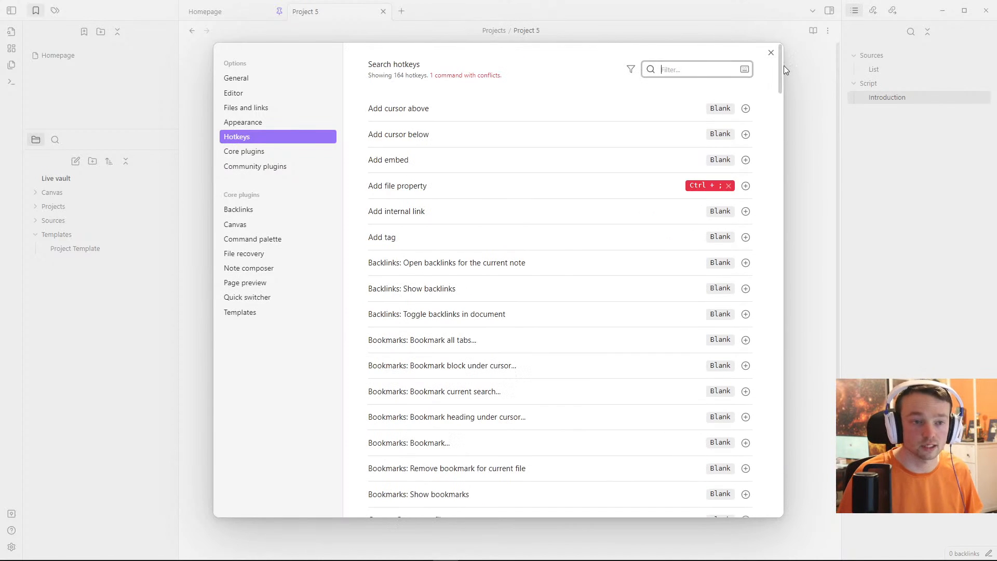
left_click(745, 70)
key("ctrl+semicolon")
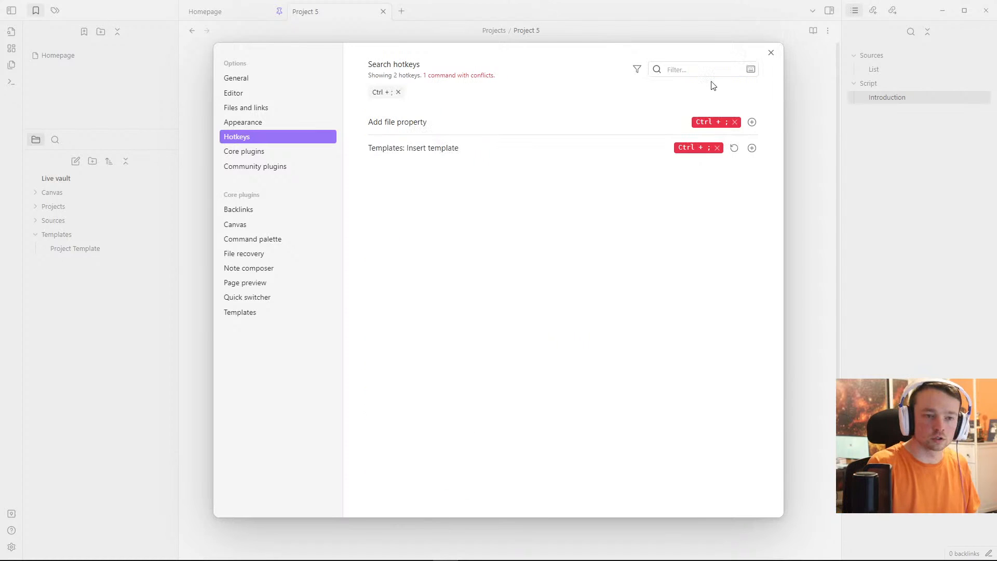
left_click(735, 122)
left_click(806, 143)
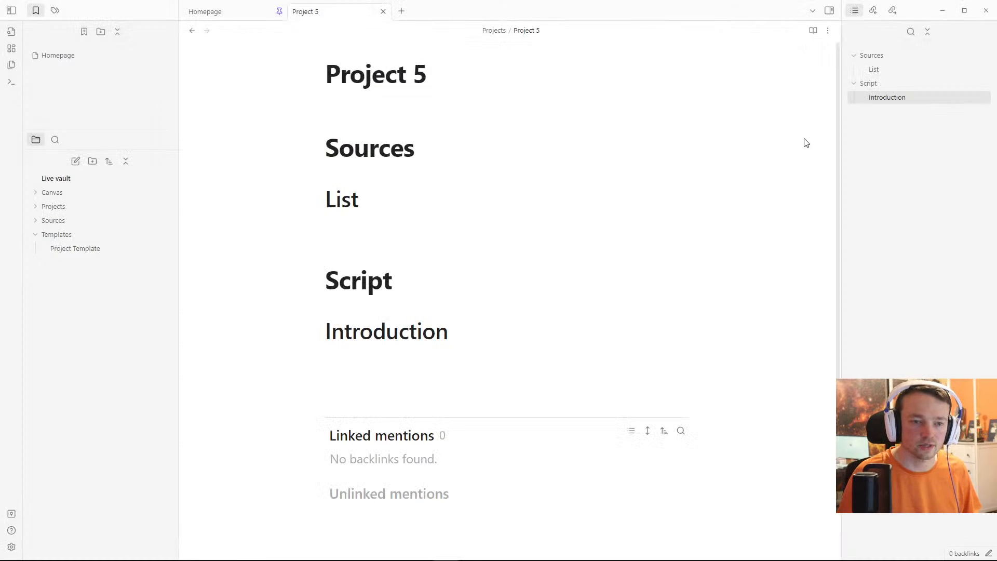
Step: Delete all body content of the Project 5 note and insert the Project Template again with its new hotkey
left_click(421, 117)
left_click_drag(416, 369, 313, 106)
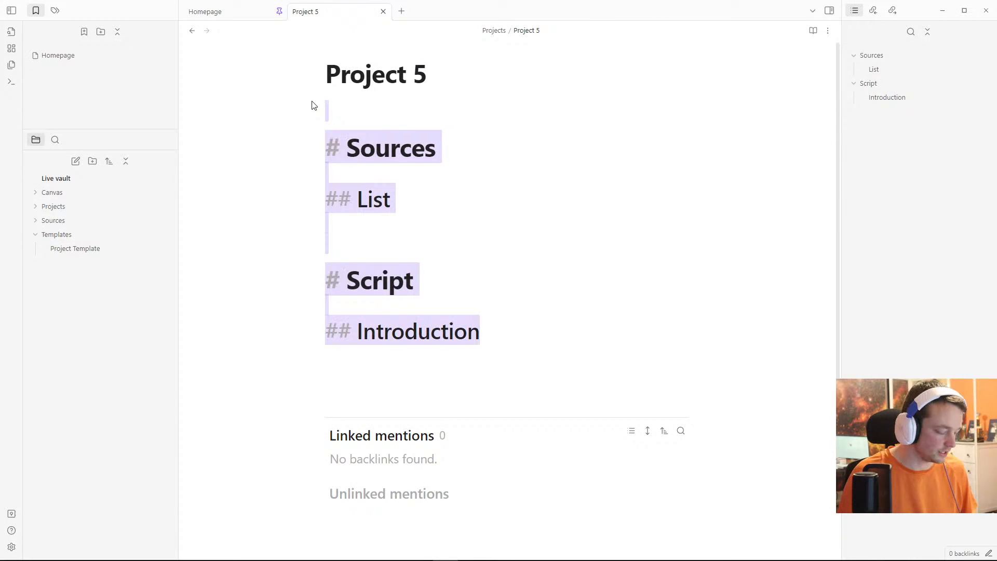
key("BackSpace")
key("ctrl+semicolon")
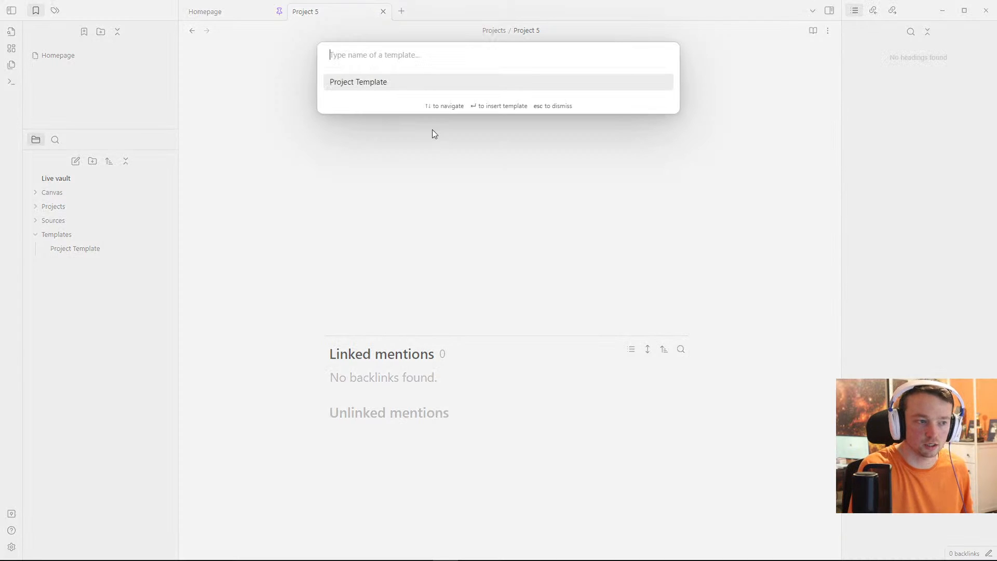
key("Return")
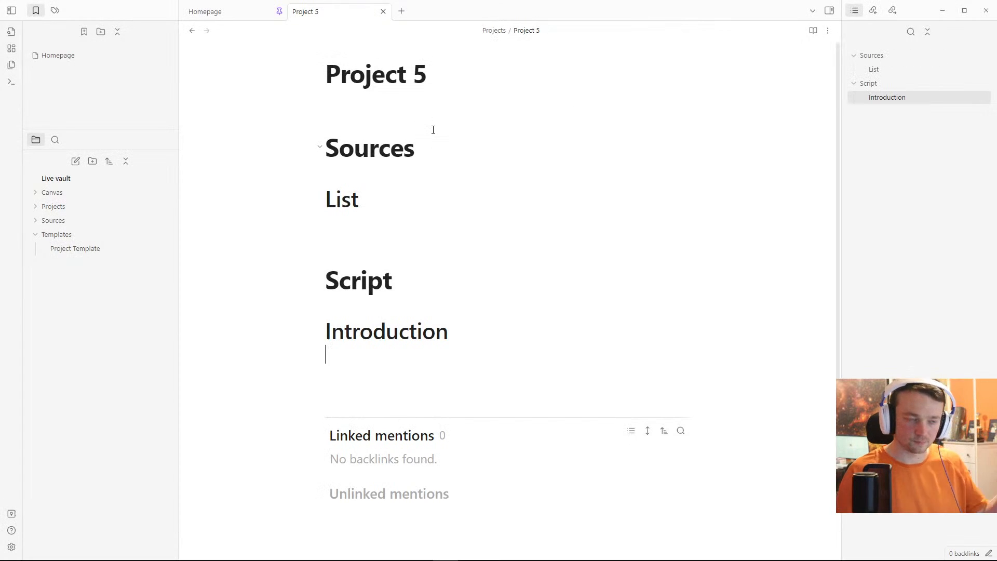
left_click(385, 111)
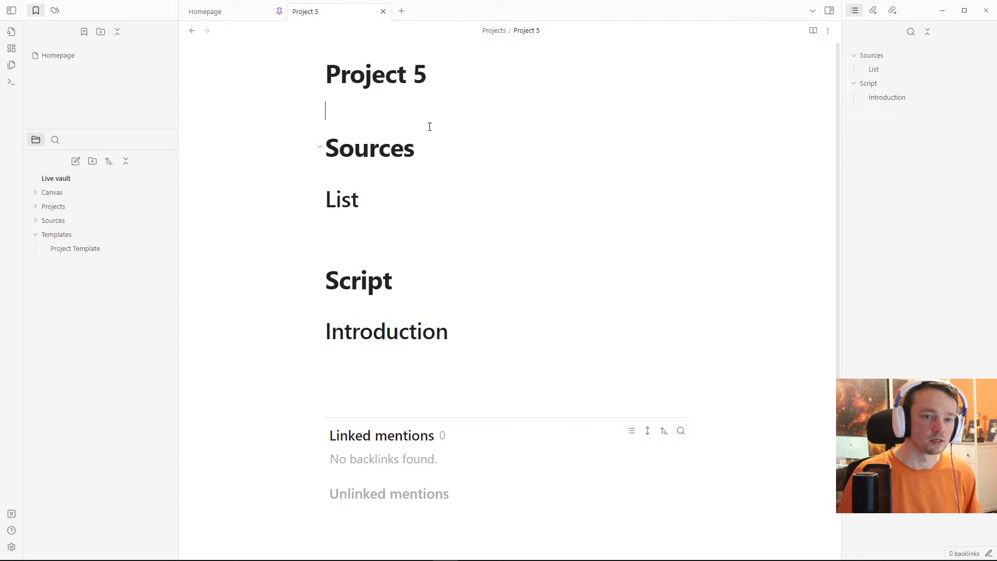
Step: Add an internal link to Project 5 below Project 3 under the Homepage's Smaller projects heading
left_click(225, 14)
left_click(386, 241)
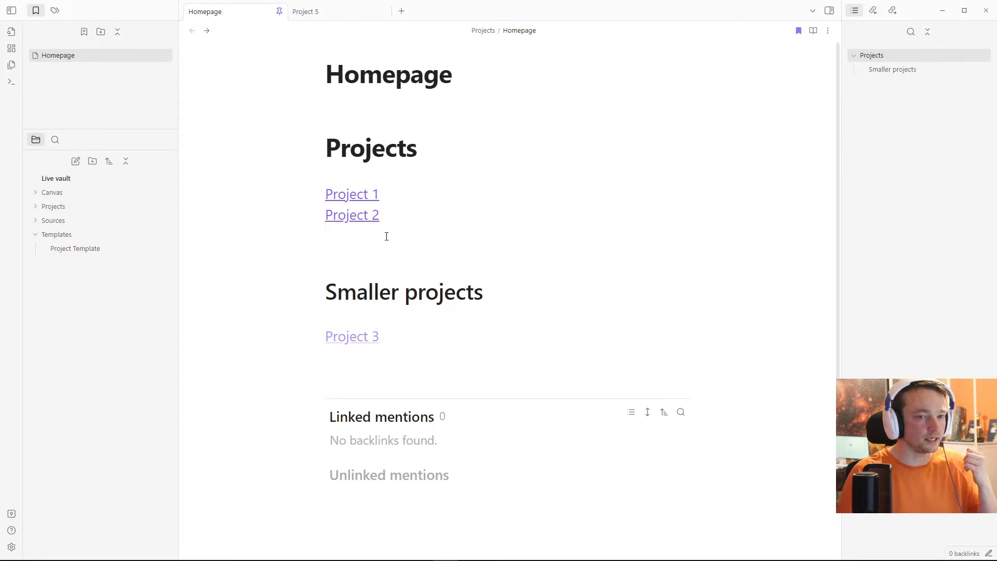
left_click(388, 325)
key("Return")
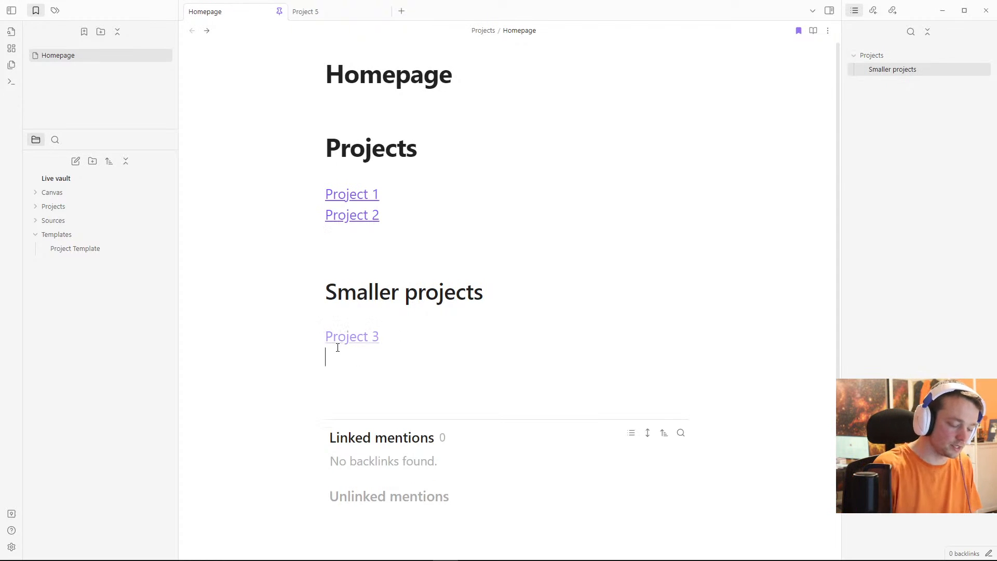
type("[[")
key("Return")
key("Return")
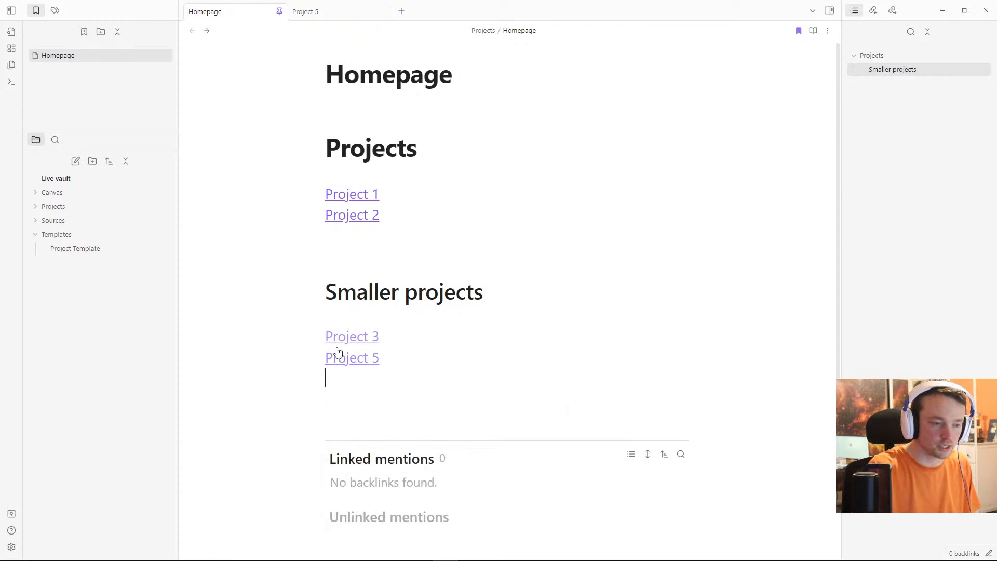
Step: Add an internal link to Project 4 on the line below the Project 5 link on the Homepage
mouse_move(337, 352)
type("[[")
key("Down")
key("Down")
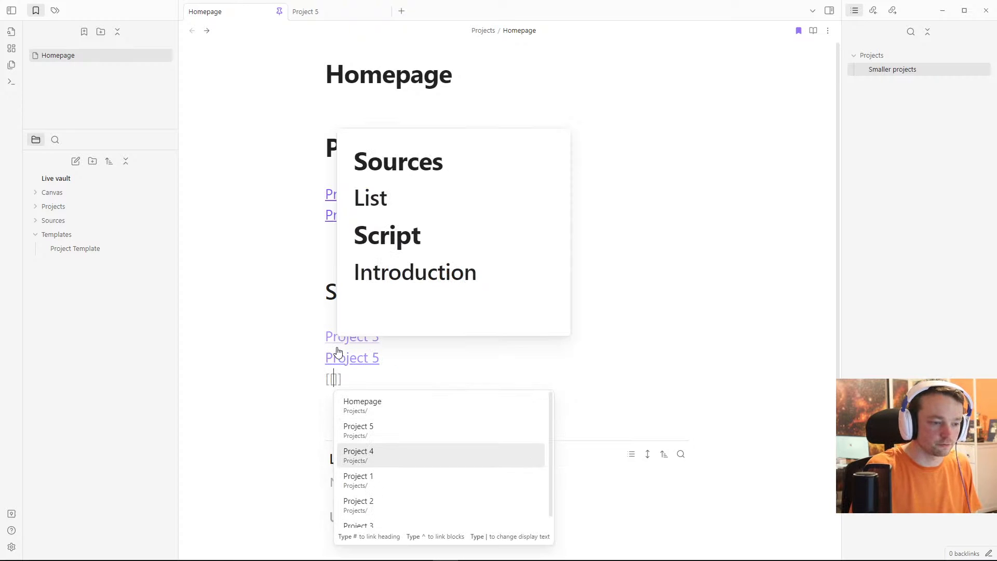
key("Return")
left_click(358, 258)
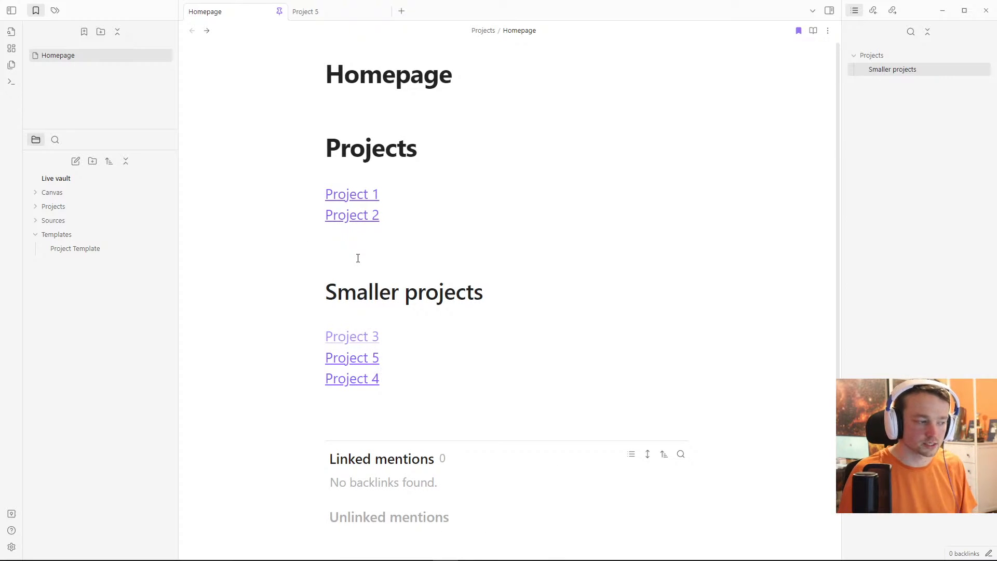
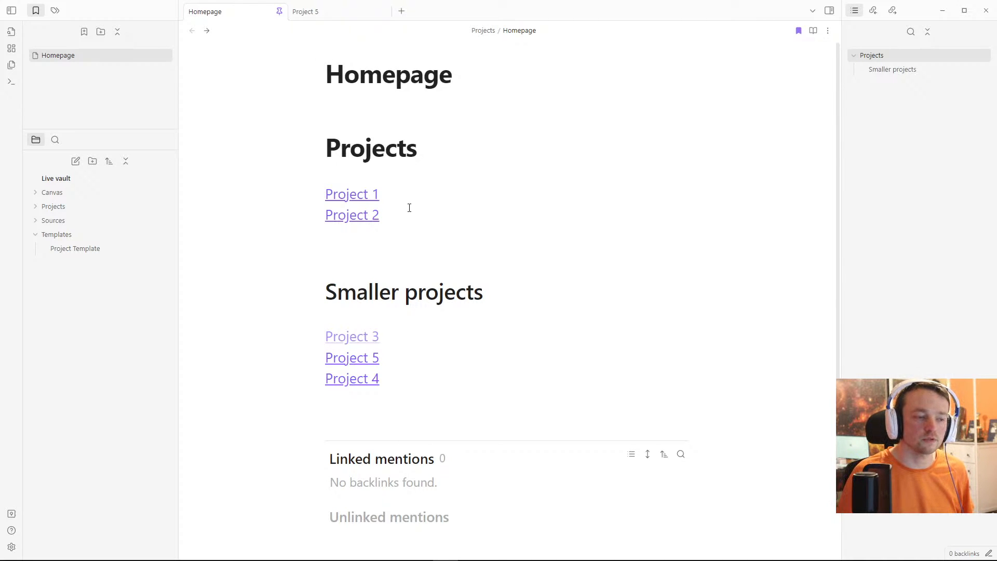
Step: Move the Project 2 link line up to directly under the Projects heading and back below Project 1
left_click(393, 218)
key("alt+Up")
key("alt+Up")
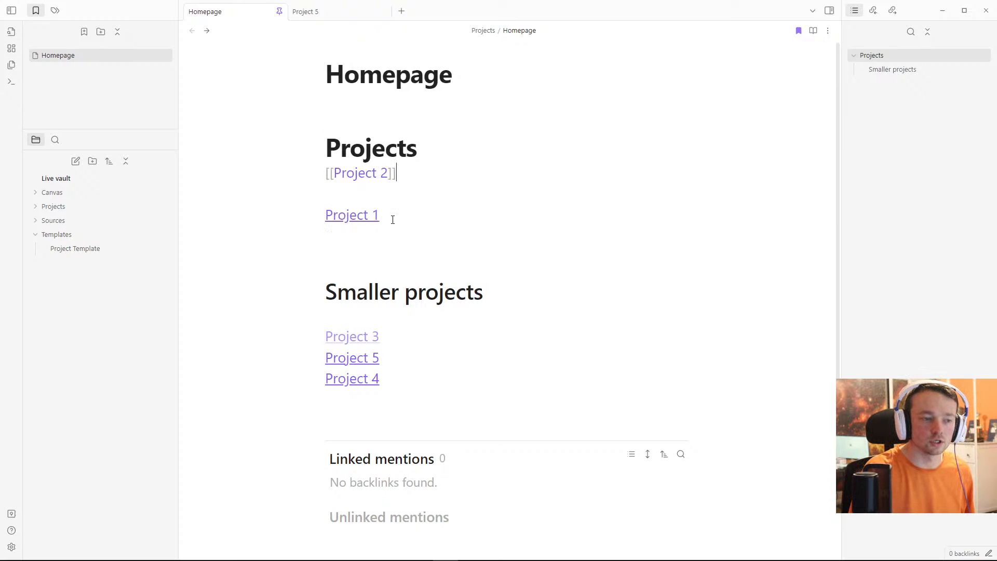
key("alt+Down")
key("alt+Down")
key("alt+Down")
key("alt+Up")
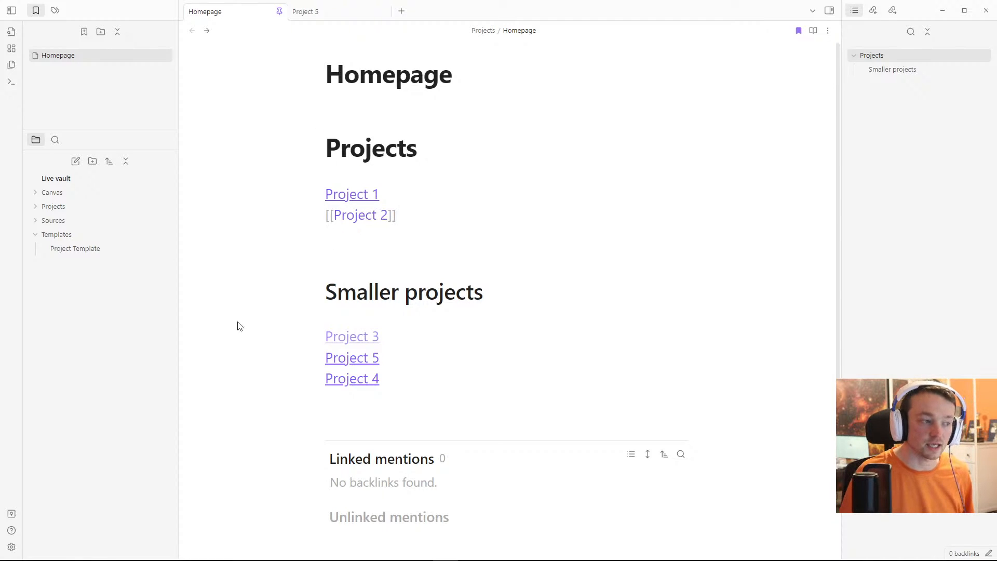
Step: Search the hotkey settings for "line" to examine the line-moving commands
left_click(11, 546)
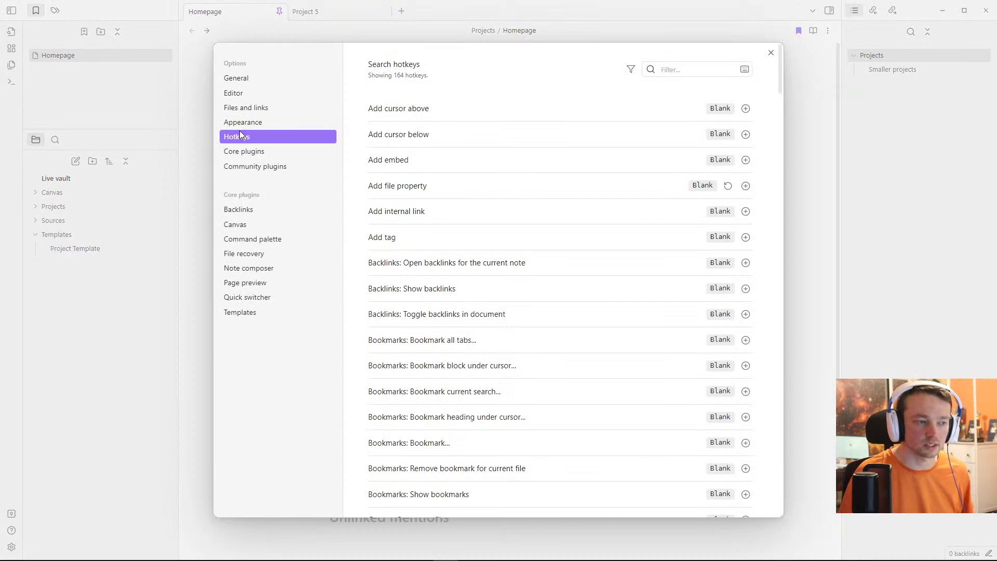
left_click(701, 67)
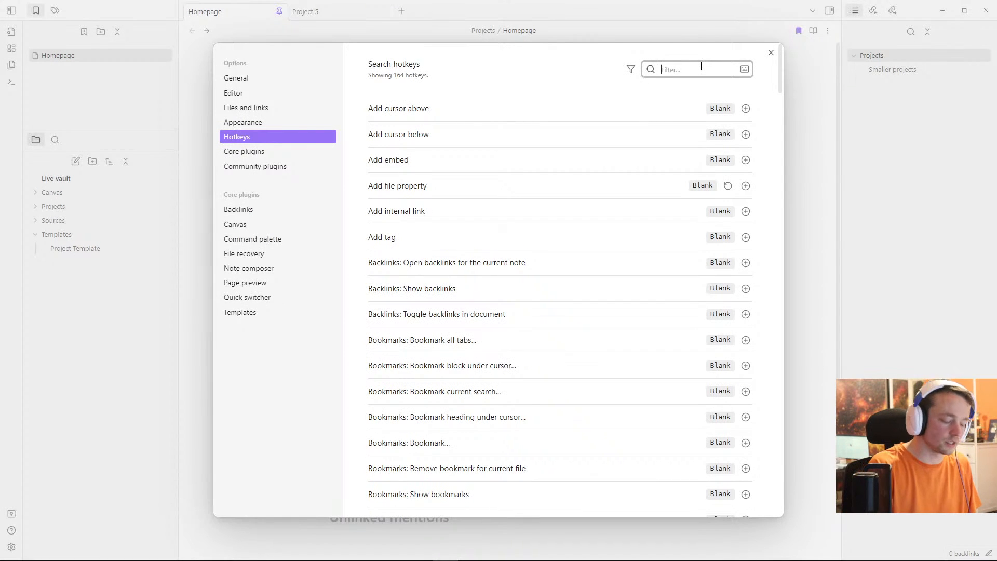
type("line")
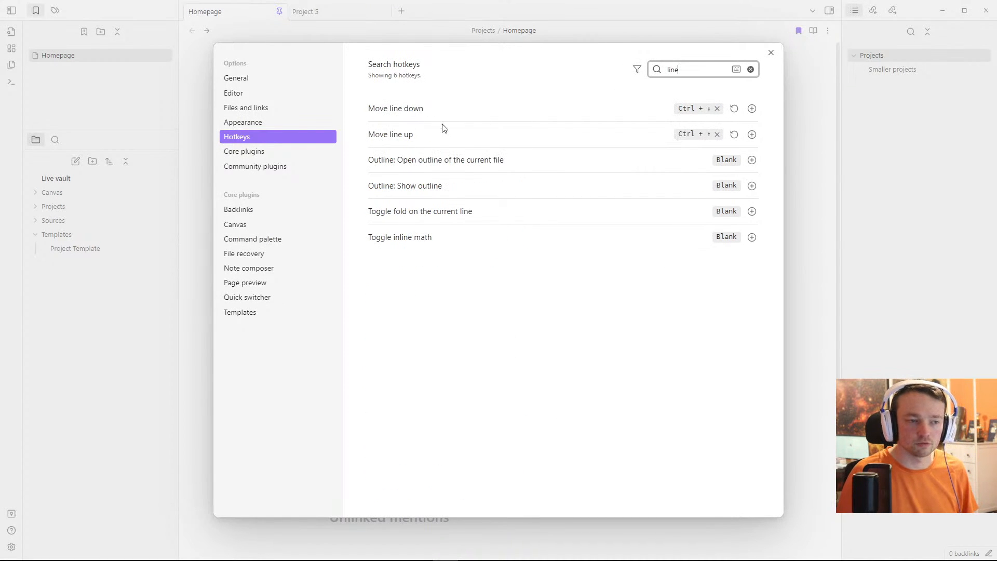
Step: Close the hotkey settings and open the Project Template note in the tab holding Project 5
left_click(118, 331)
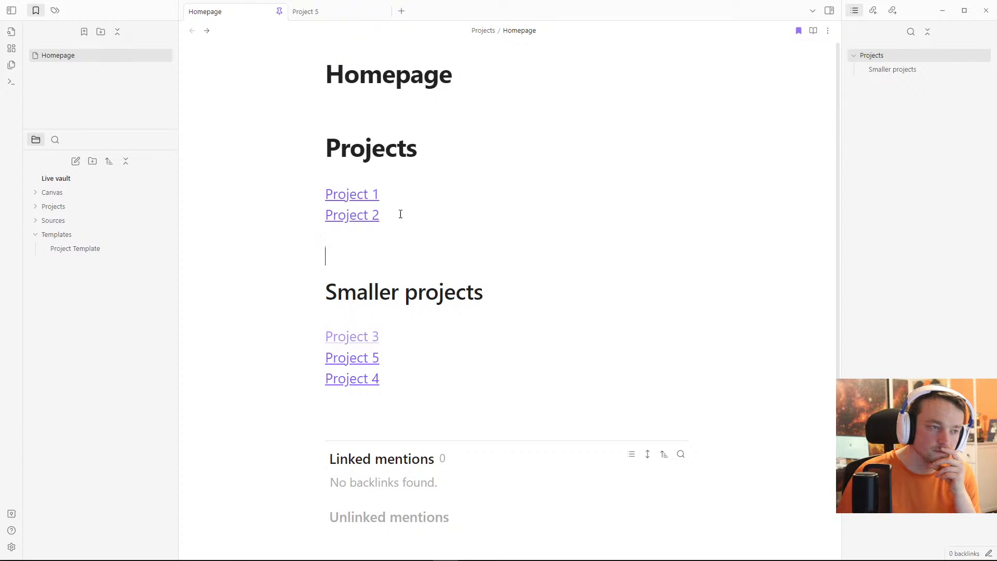
left_click(329, 12)
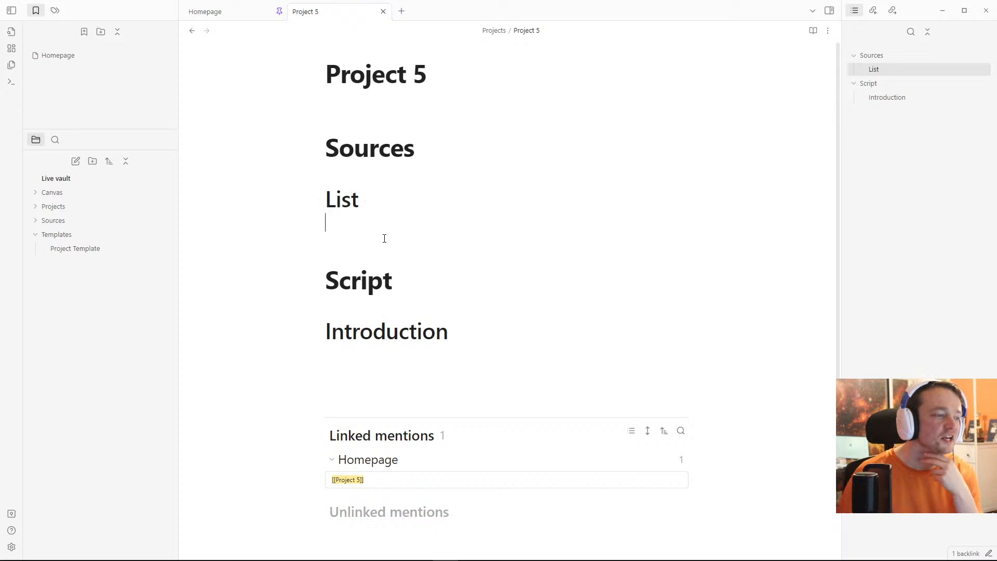
left_click(89, 252)
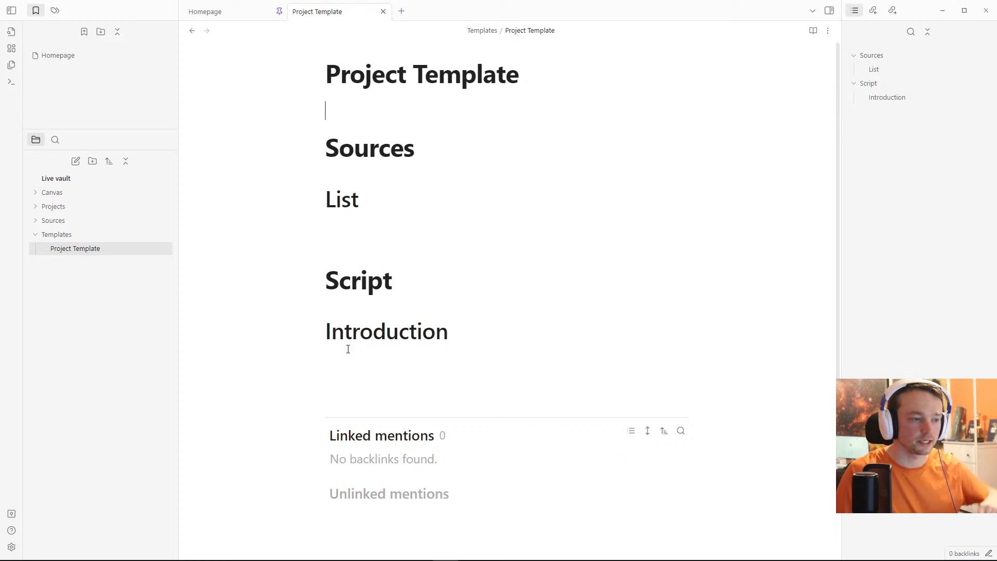
Step: Split the Project Template note side by side with the Homepage and return it to the Homepage's tab group
left_click_drag(318, 12, 732, 220)
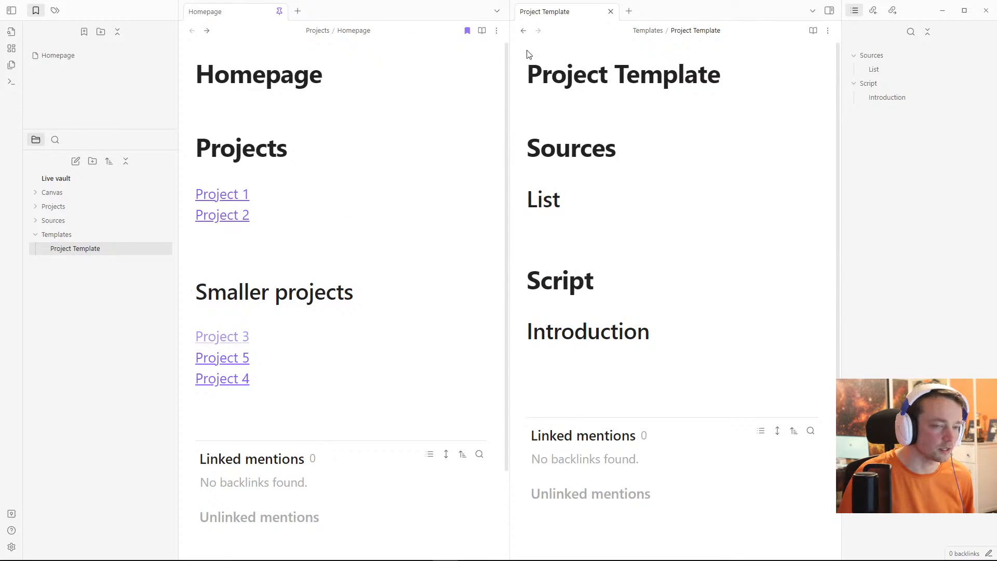
left_click_drag(545, 12, 405, 21)
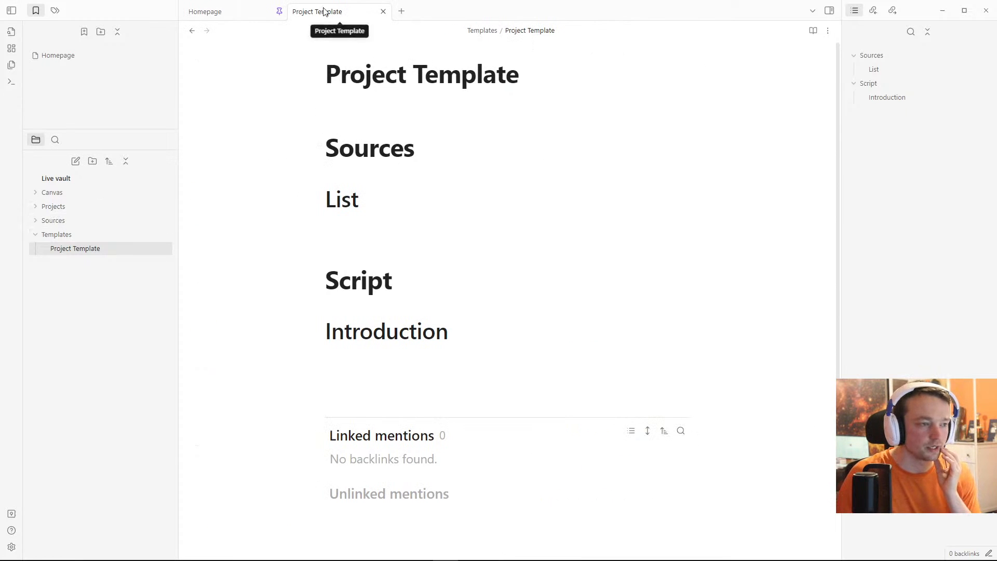
Step: Compare the Homepage's project links with the notes stored in the Projects folder
left_click(240, 11)
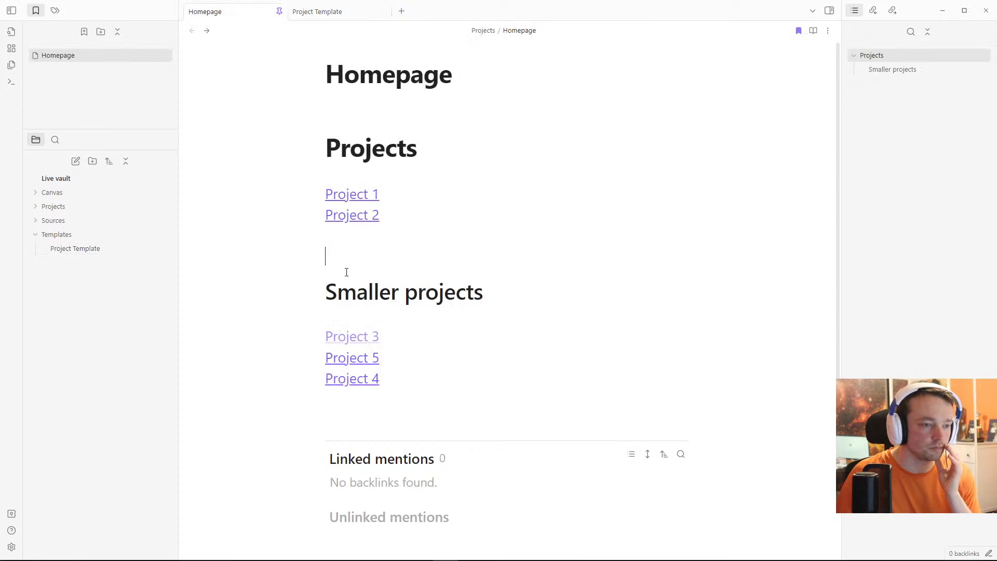
left_click(399, 336)
left_click(67, 205)
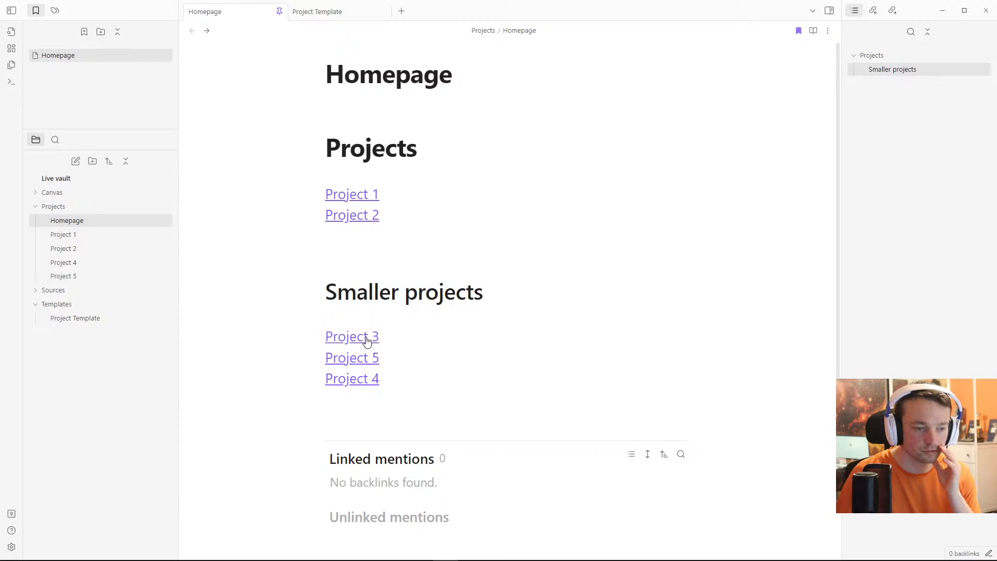
left_click(58, 209)
left_click(398, 249)
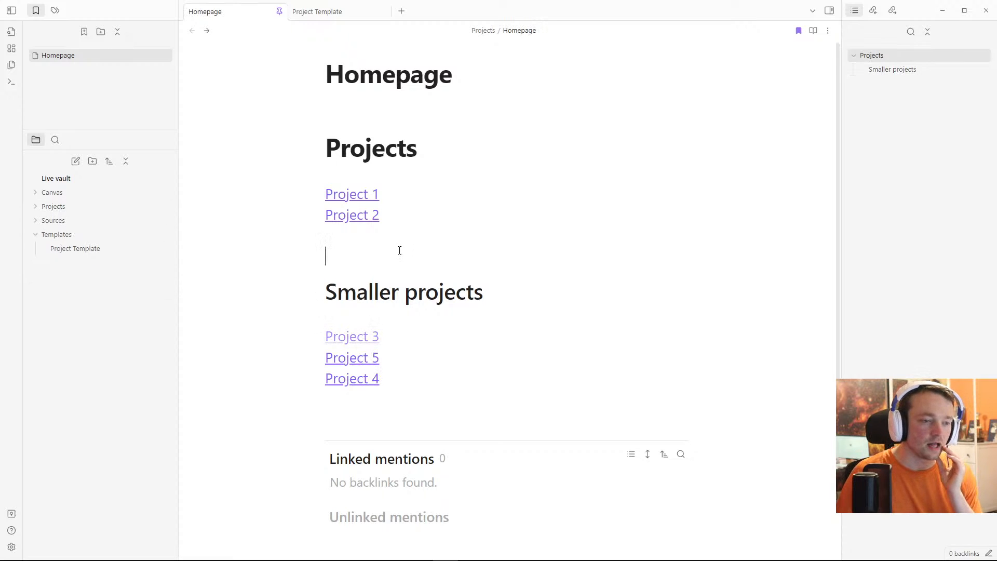
Step: Open the Source 1 note from the Sources folder and enter "Video" as its body text
left_click(73, 226)
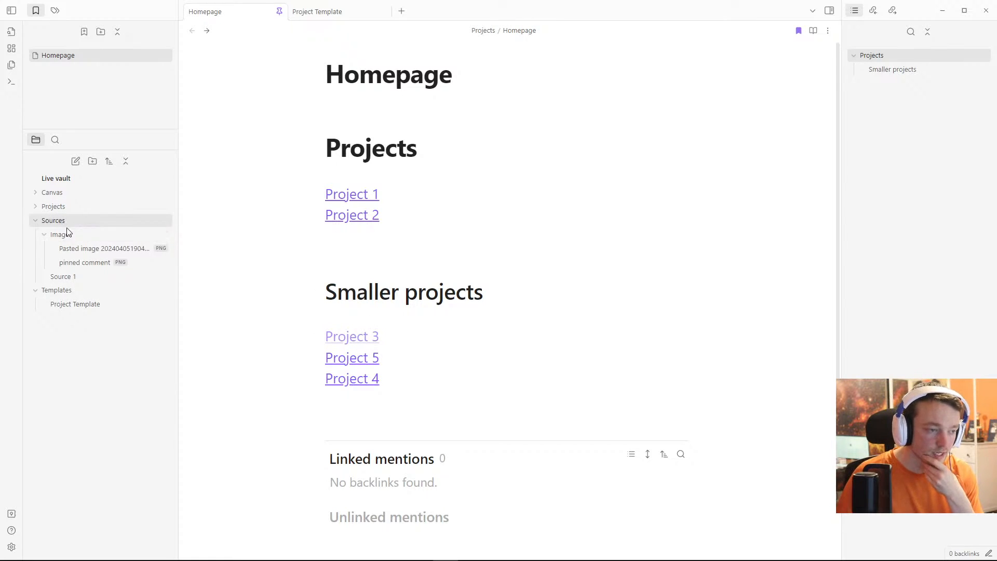
left_click(63, 234)
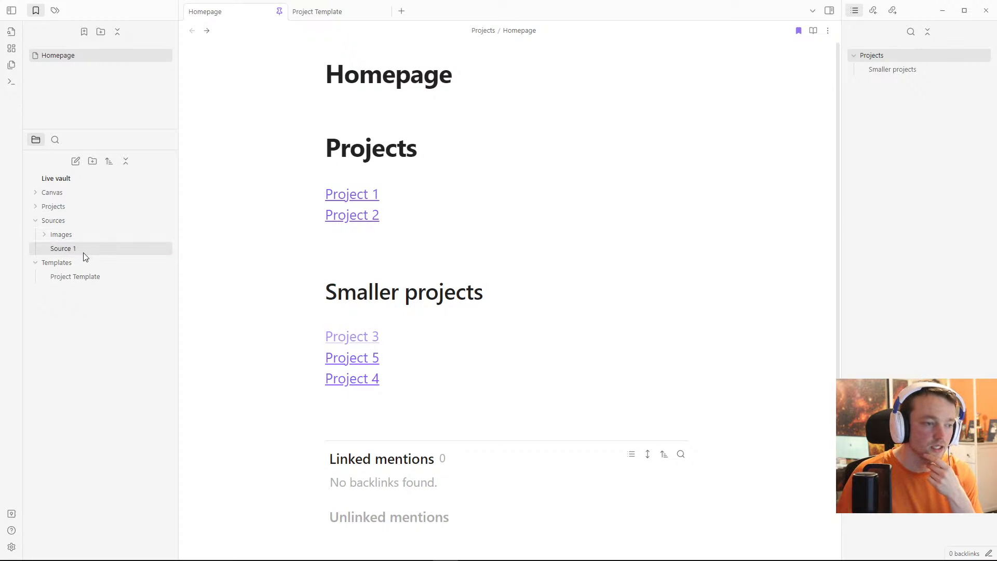
left_click(84, 257)
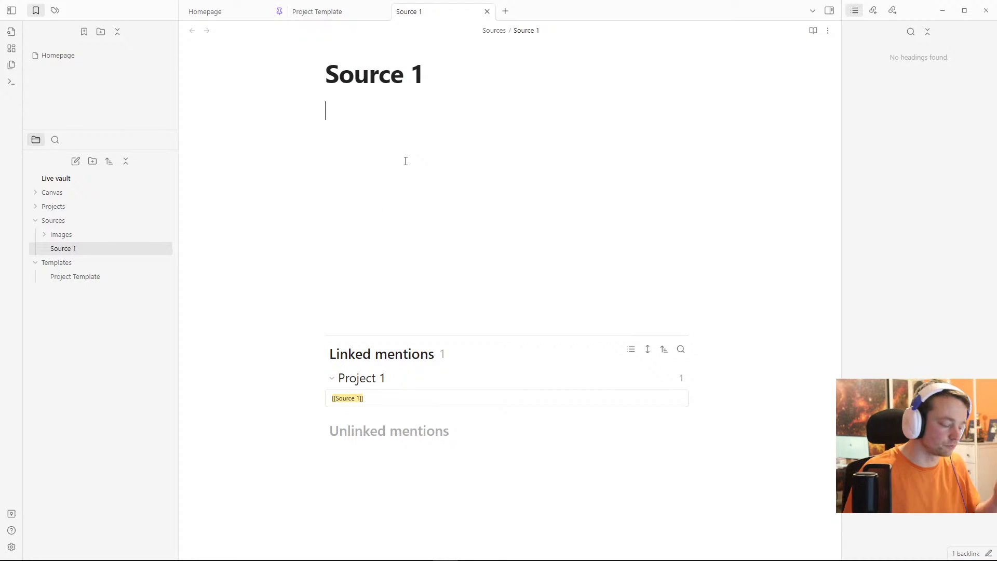
type("Video")
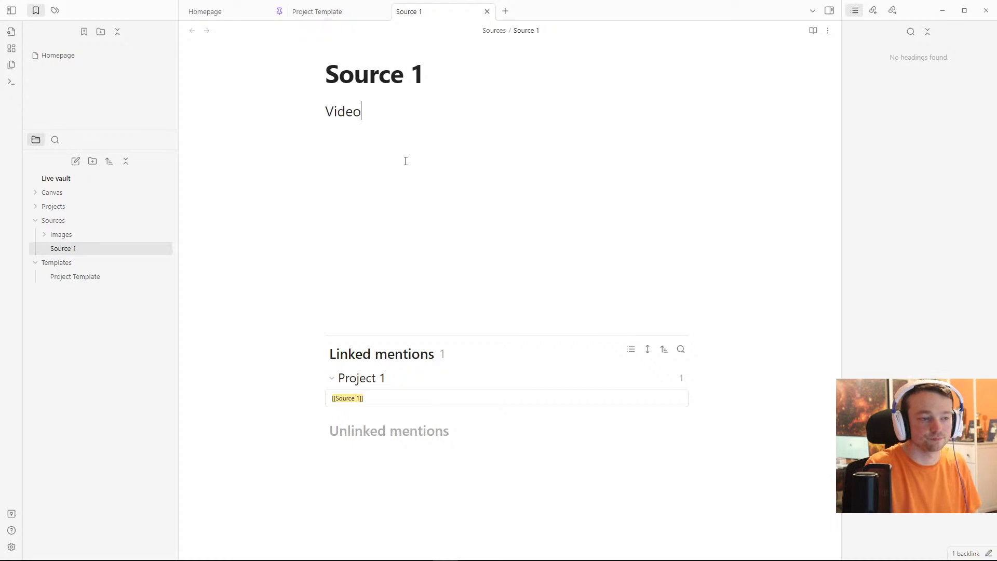
Step: Create a note named "Source Template" in the Templates folder containing the line "Link:"
right_click(72, 264)
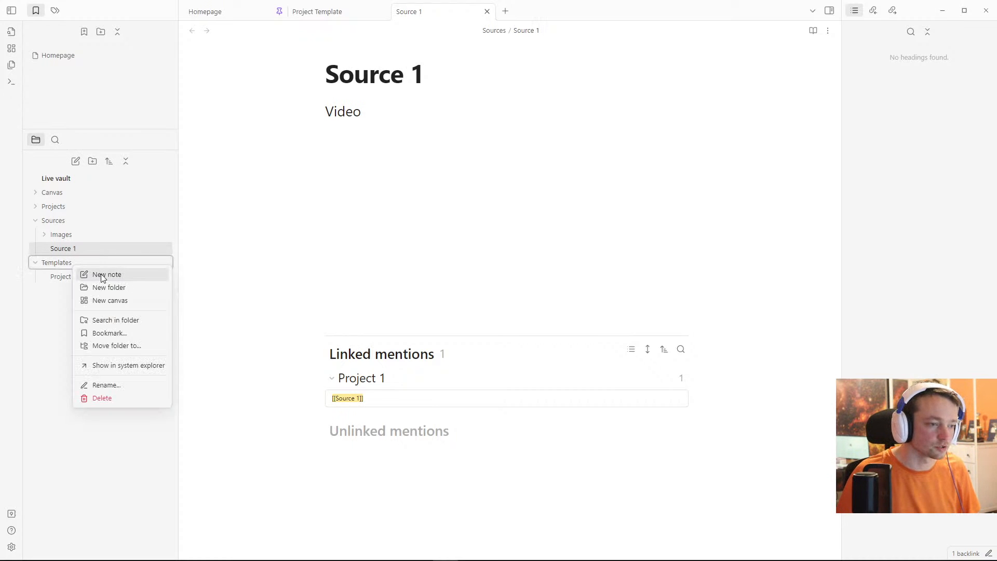
left_click(102, 276)
type("Sourc")
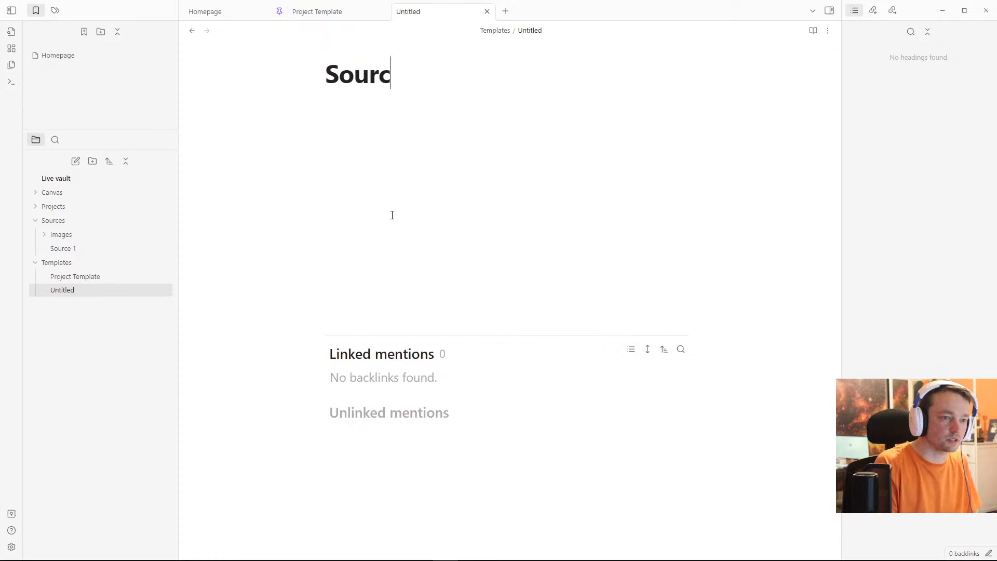
type("e Template")
key("Return")
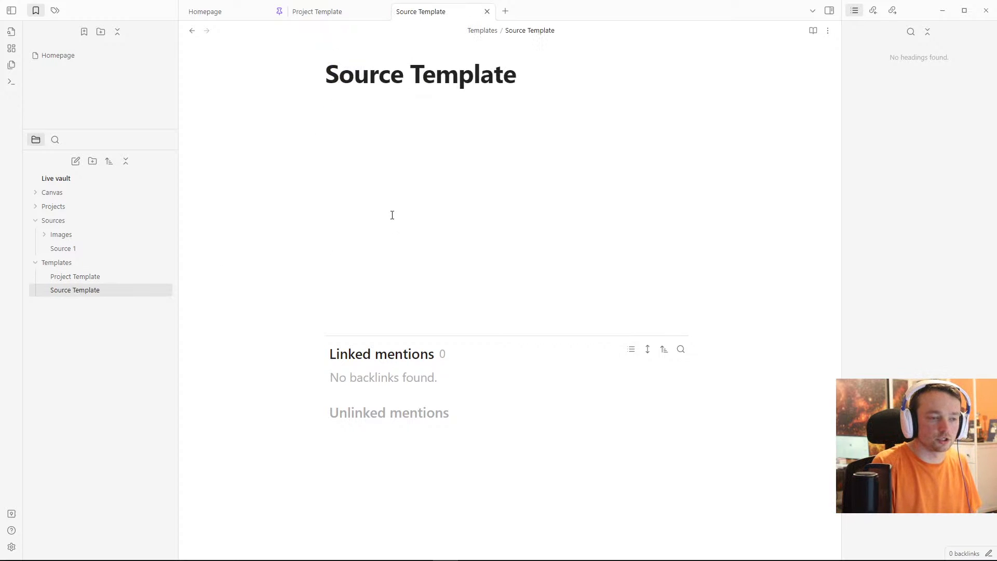
type("Link:")
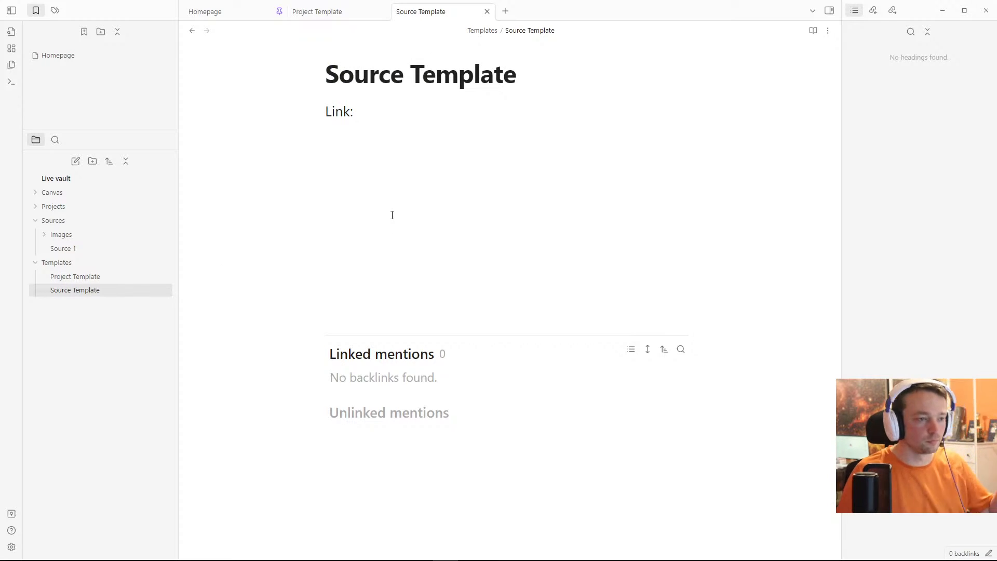
Step: Replace the Video text in Source 1 with the inserted Source Template and fill in the link as "link....."
left_click(57, 248)
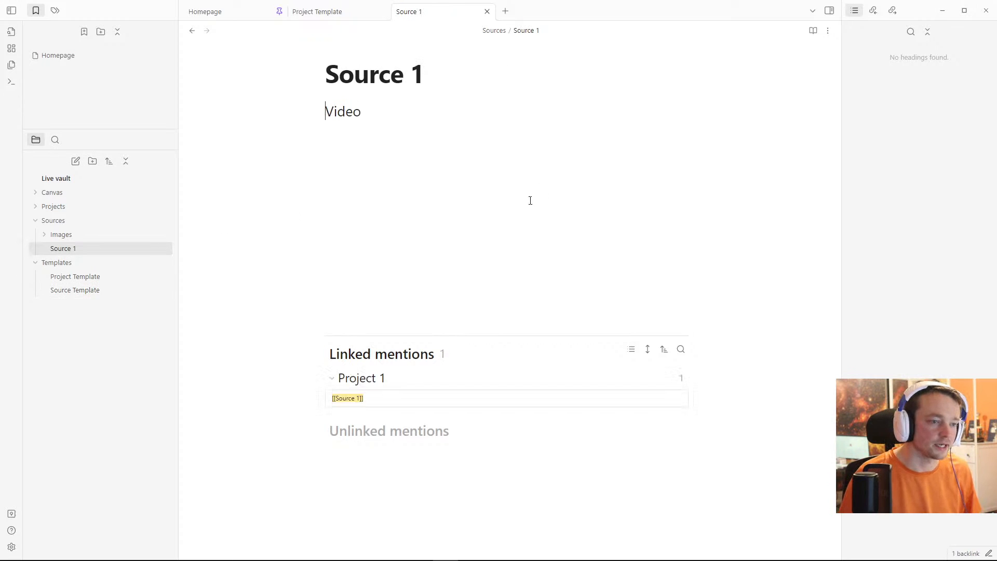
right_click(81, 225)
left_click(400, 143)
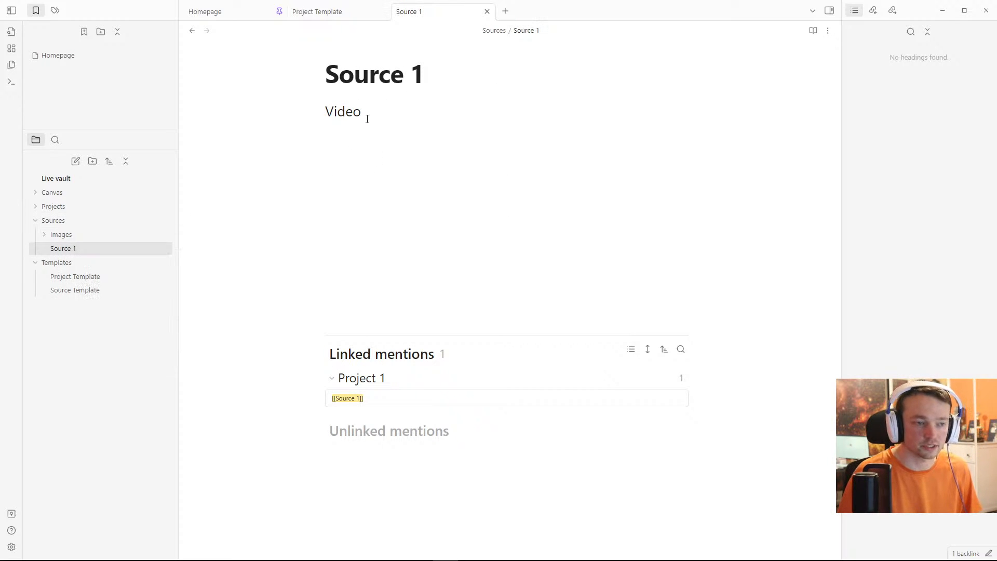
key("ctrl+BackSpace")
key("alt+t")
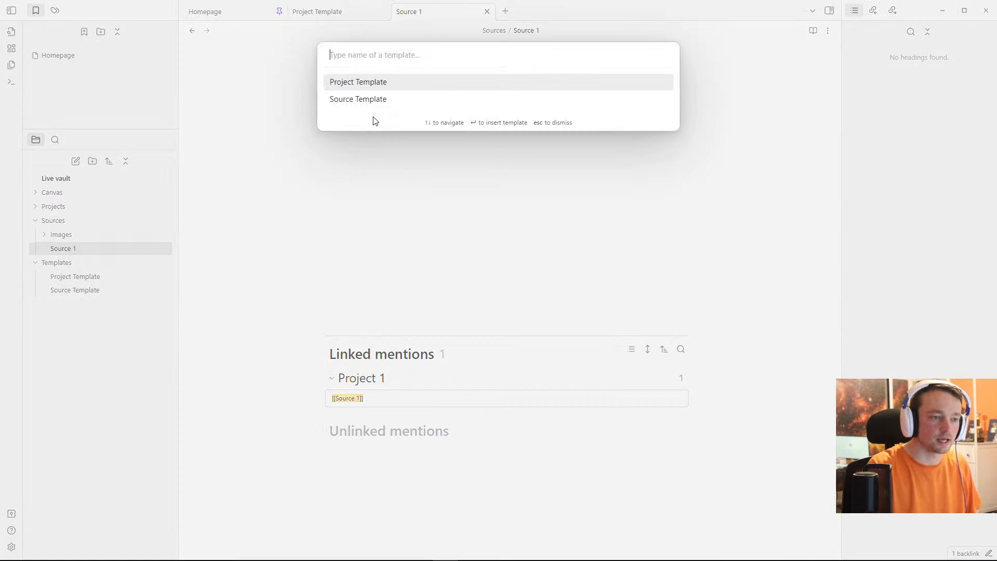
key("Down")
key("Return")
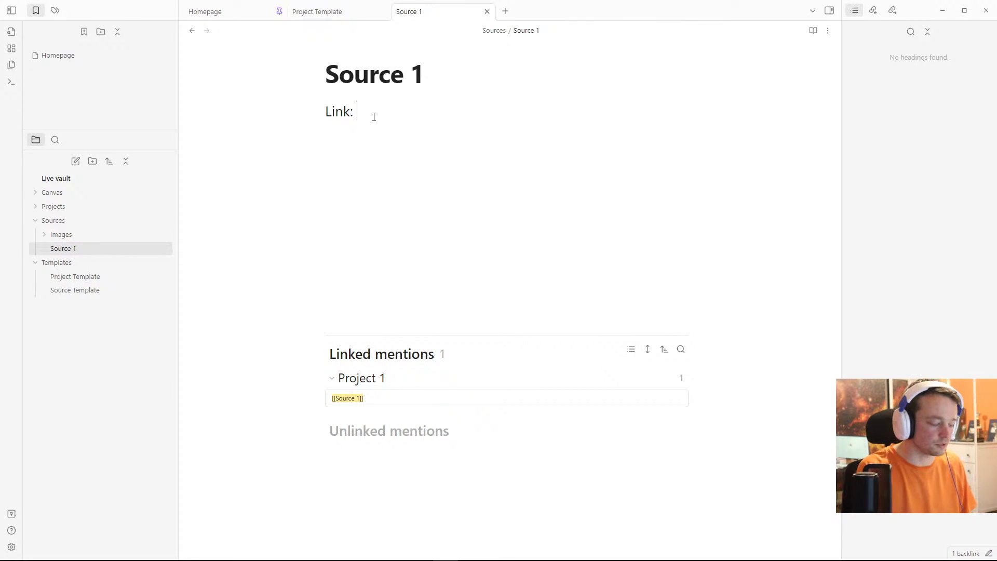
type("link.....")
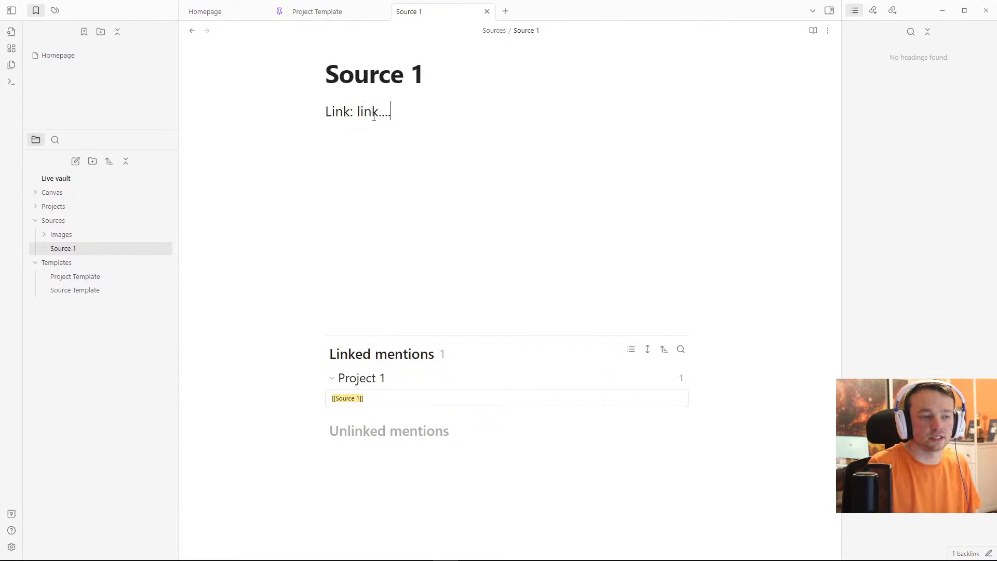
Step: Add three "points" paragraphs and one "more points" paragraph below the link in Source 1, separated by blank lines
left_click(389, 152)
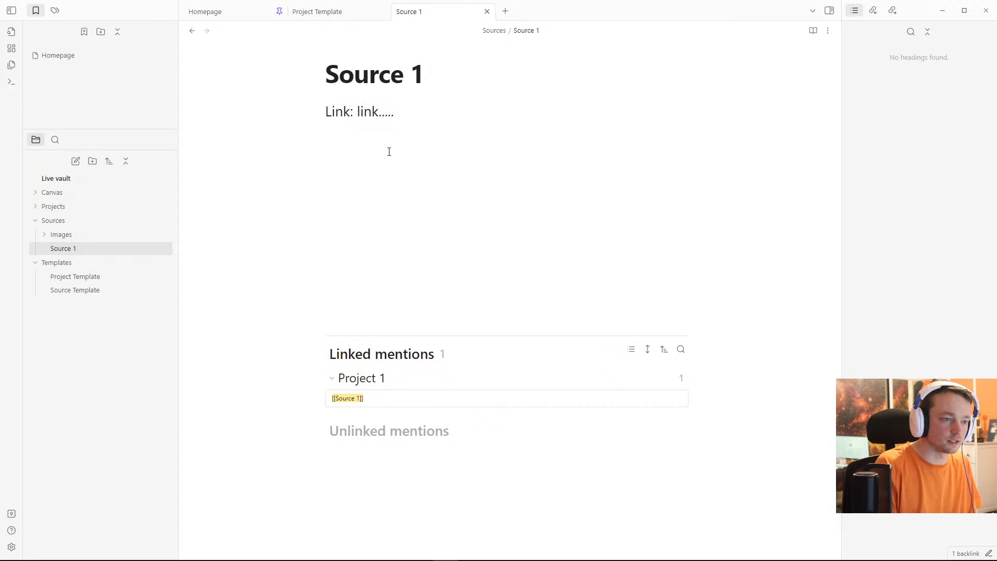
type("points")
key("Return")
key("Return")
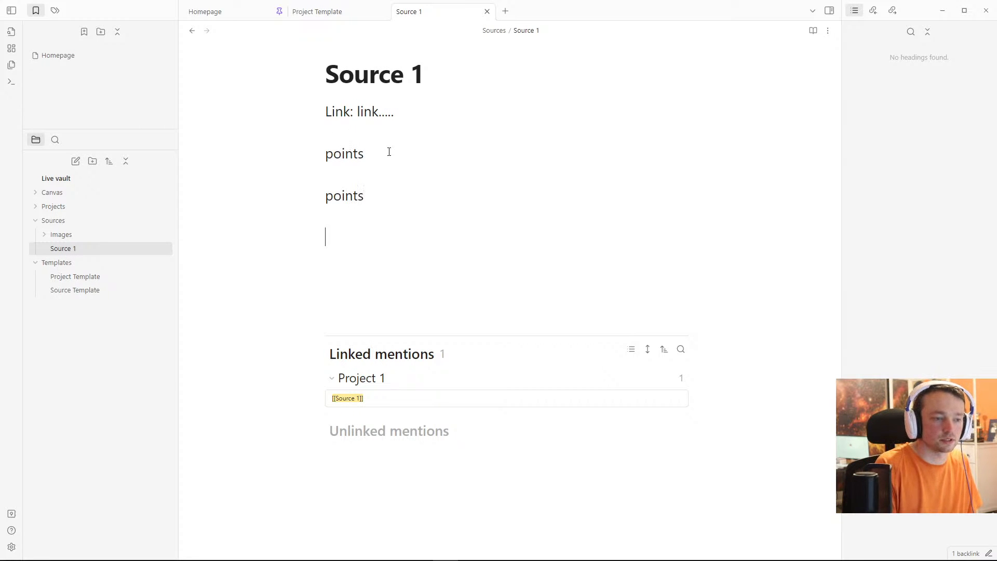
type("points")
key("Return")
key("Return")
type("more point")
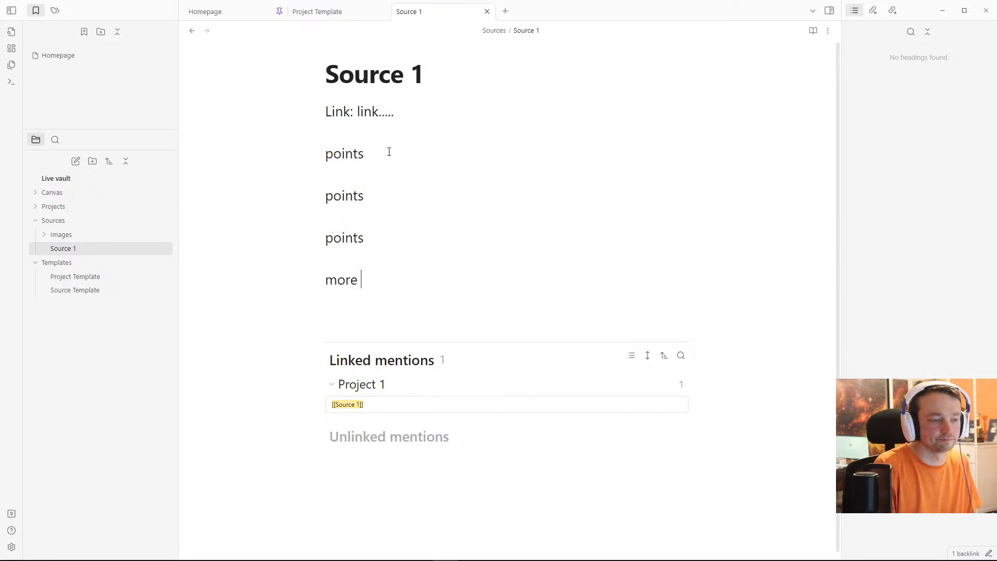
key("Return")
key("Return")
key("Up")
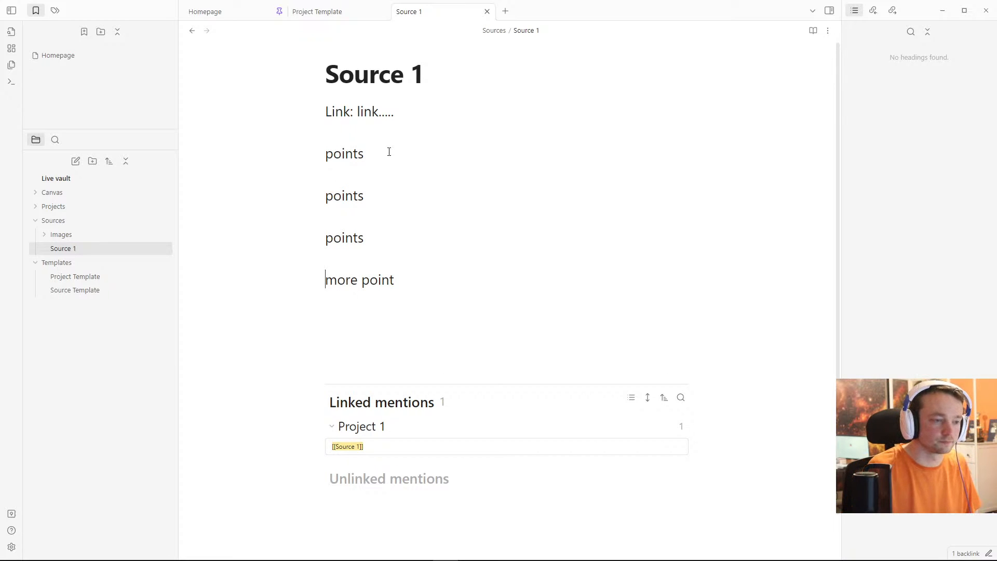
key("End")
type("s")
left_click_drag(413, 277, 279, 149)
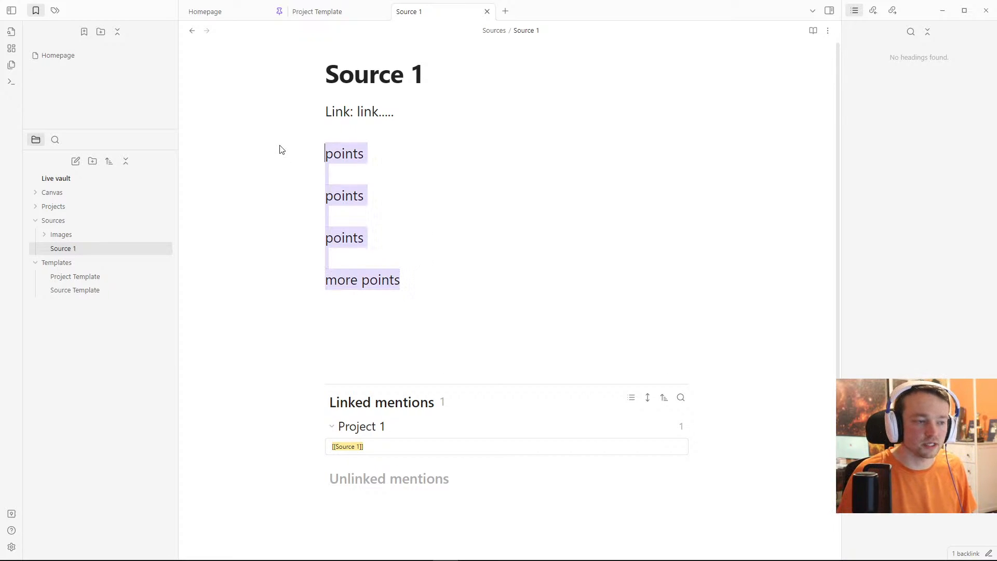
left_click(431, 223)
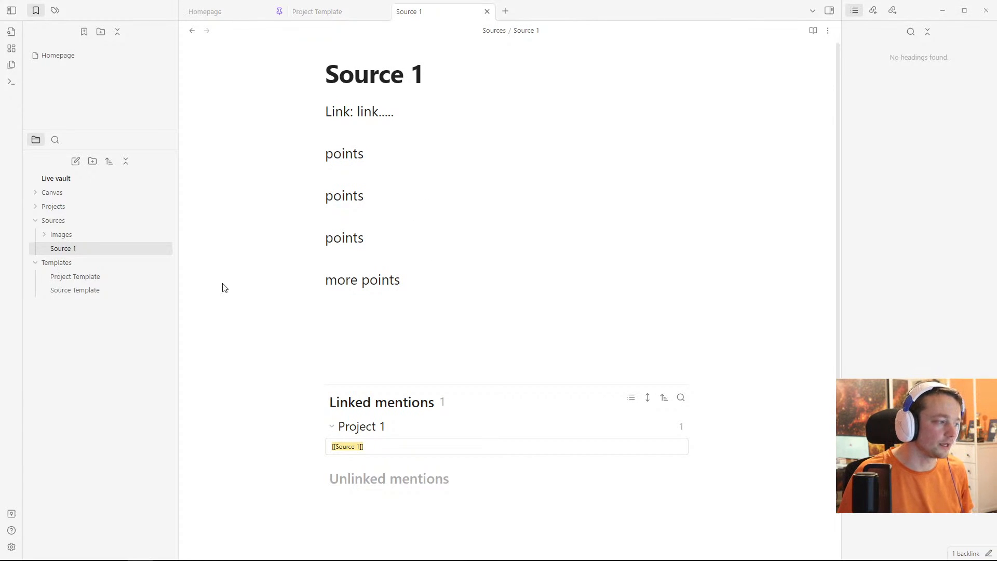
left_click(442, 231)
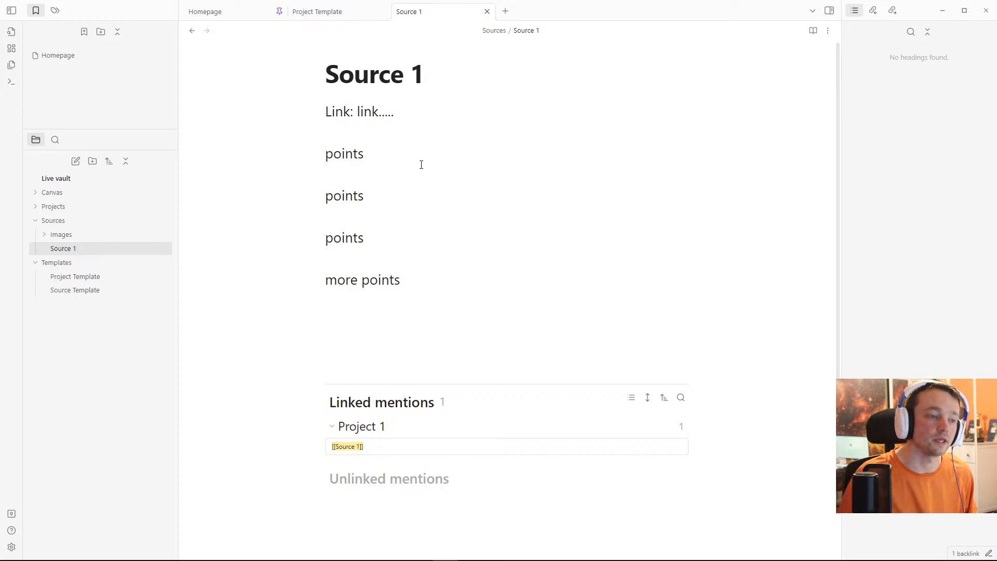
left_click_drag(410, 110, 358, 113)
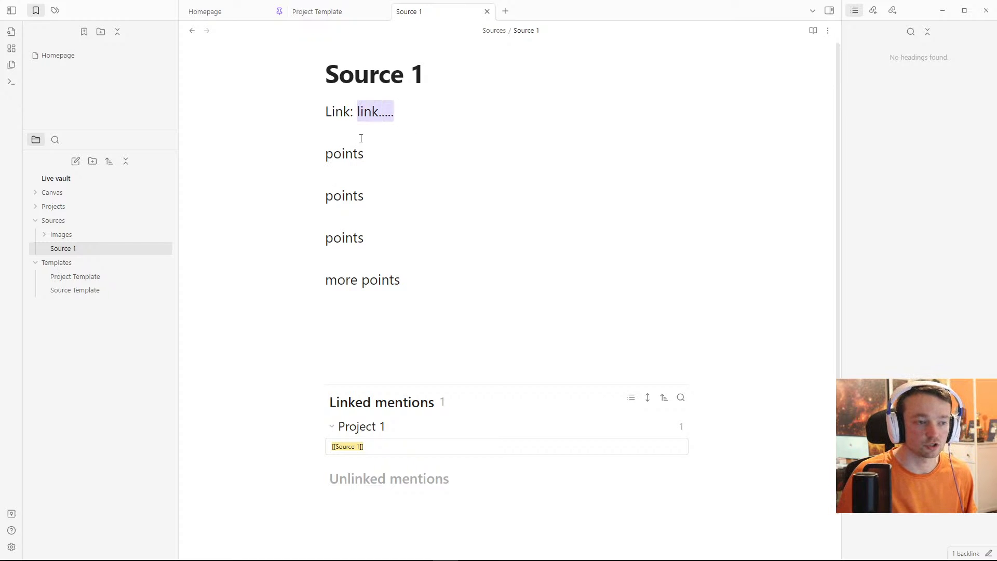
left_click(359, 156)
left_click(389, 248)
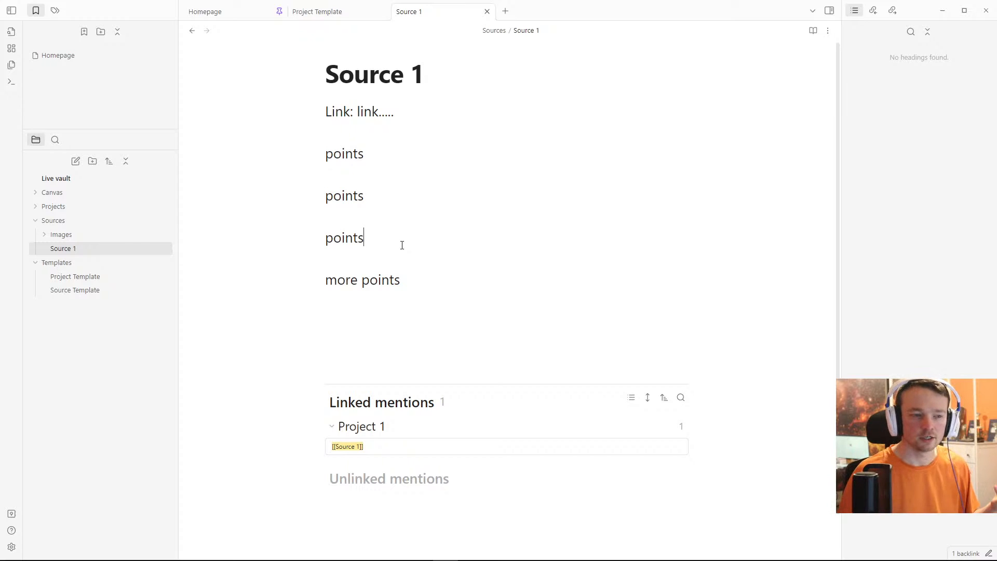
left_click_drag(384, 196, 276, 195)
left_click(436, 220)
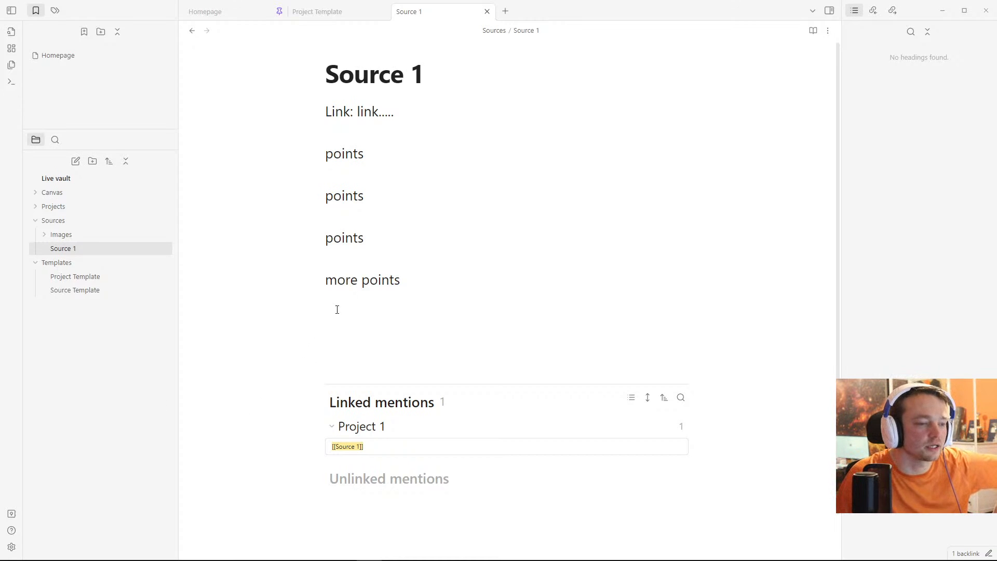
Step: Return to the Homepage note and place the cursor at the end of the Project 3 link
left_click(231, 14)
left_click(411, 334)
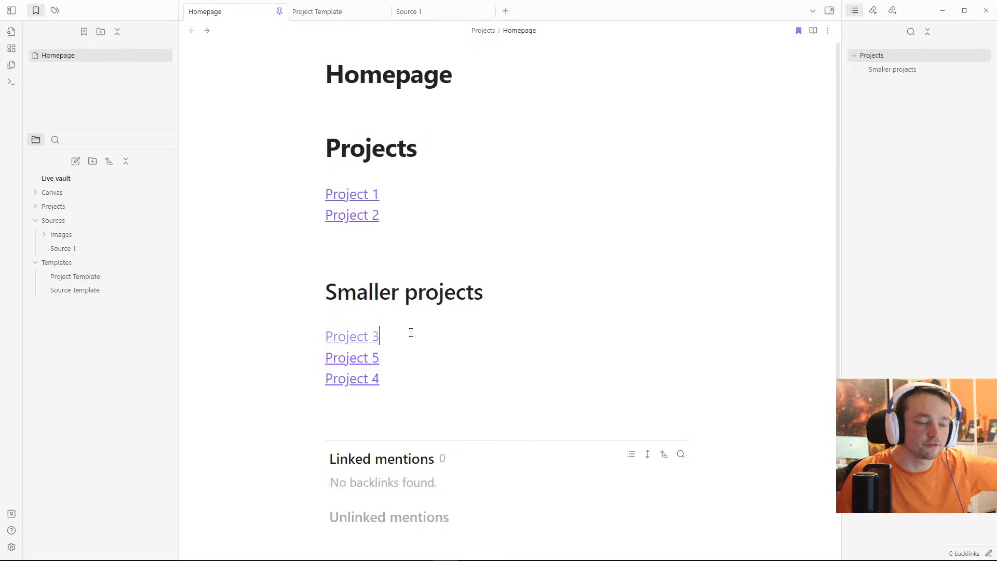
left_click(373, 322)
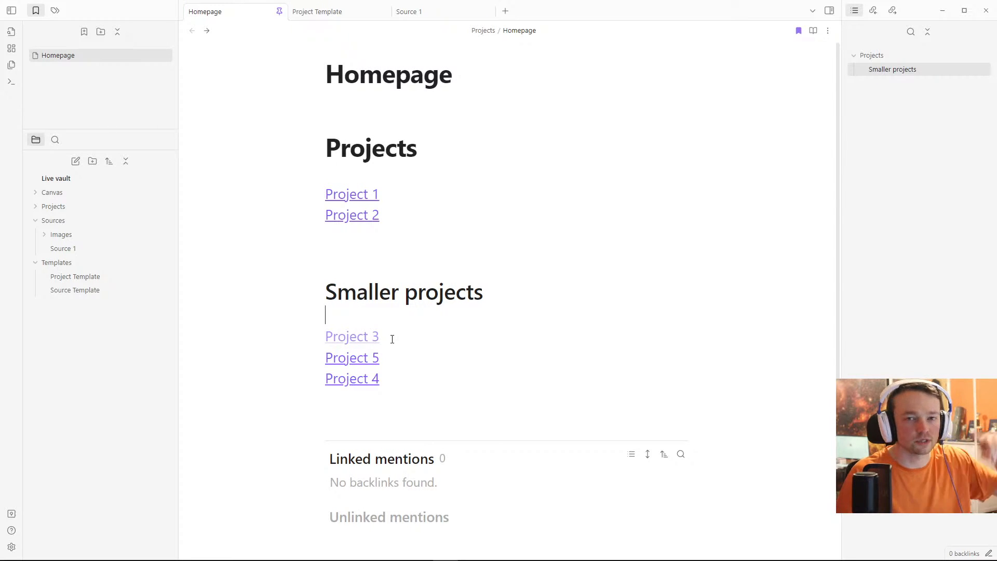
left_click(398, 336)
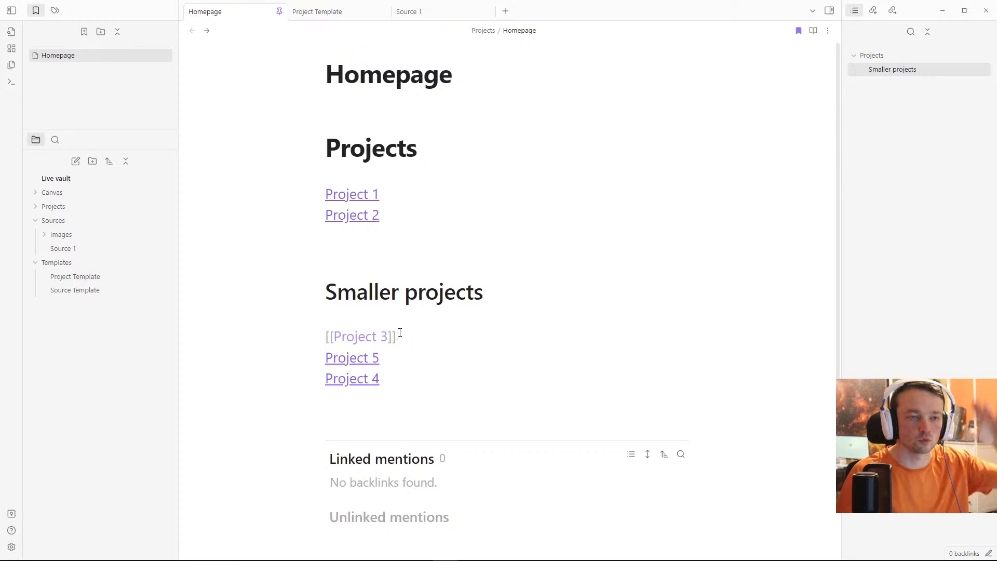
left_click(405, 284)
left_click(393, 345)
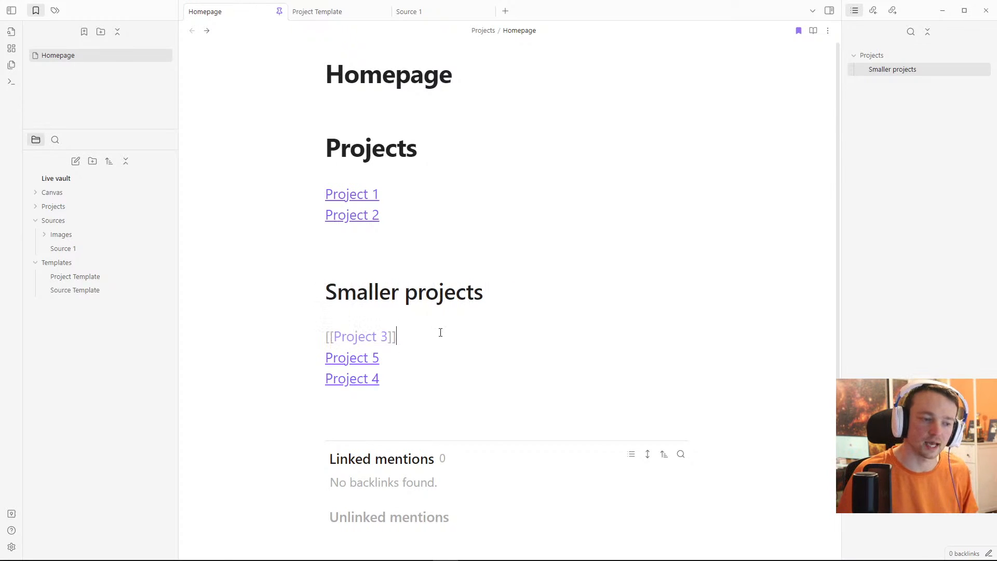
Step: Delete the Project 3 link line under Smaller projects on the Homepage, and undo the deletion
mouse_move(383, 335)
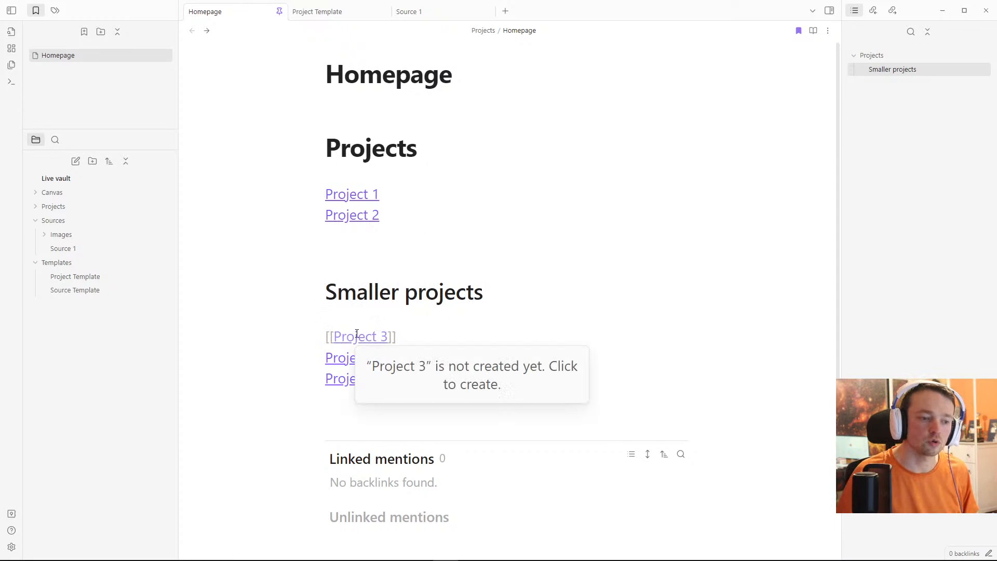
left_click(379, 109)
left_click(456, 338)
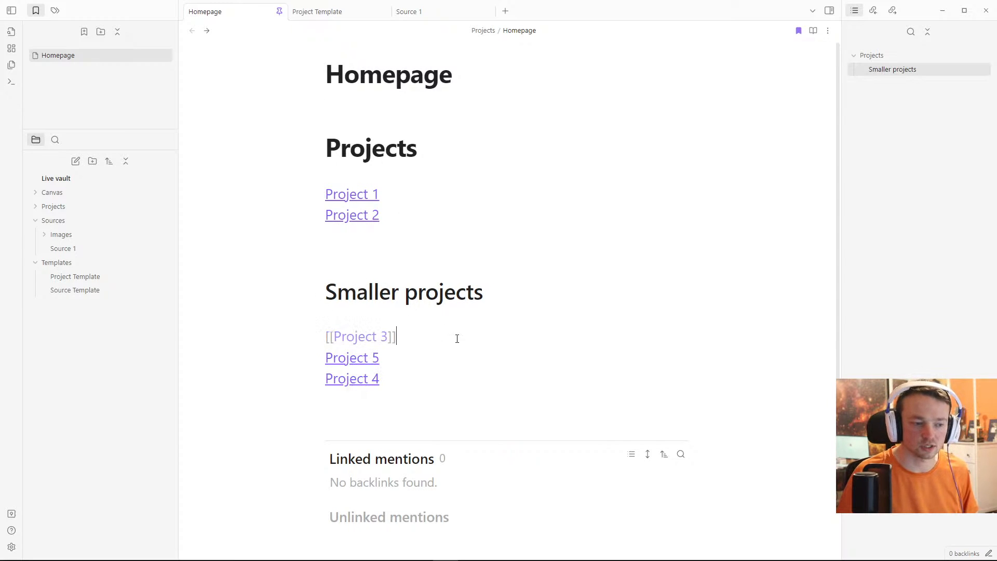
key("ctrl+d")
left_click(409, 254)
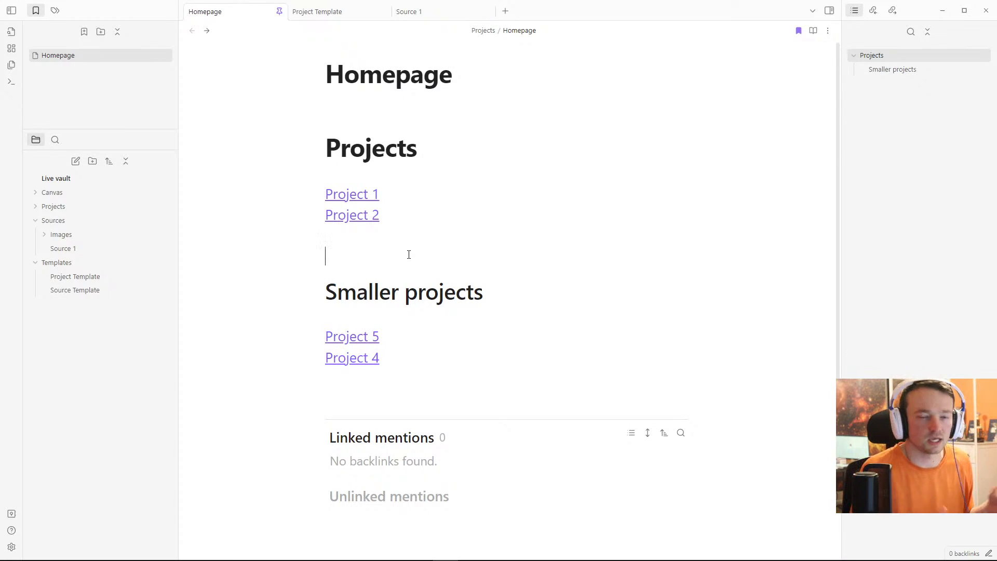
key("ctrl+z")
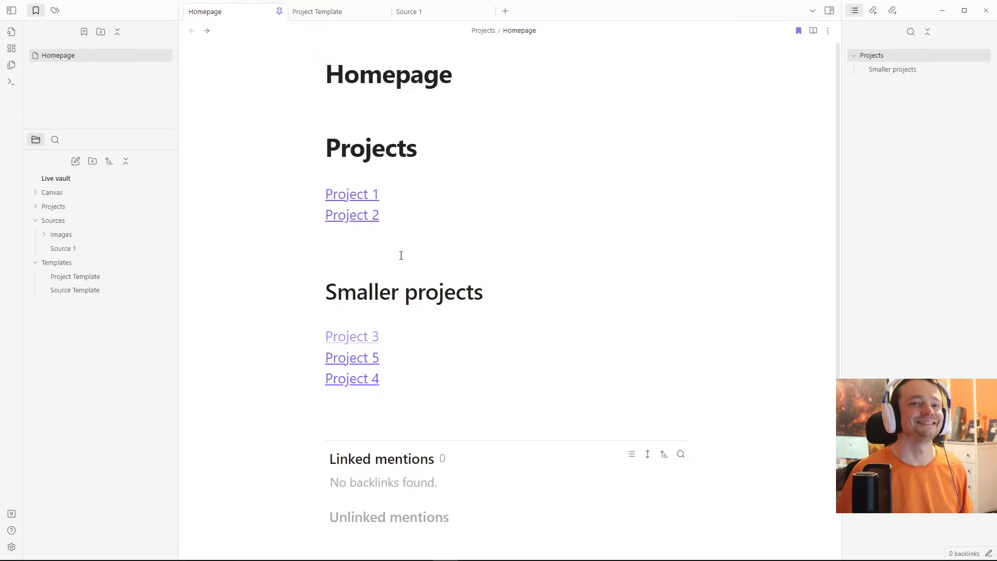
left_click(374, 315)
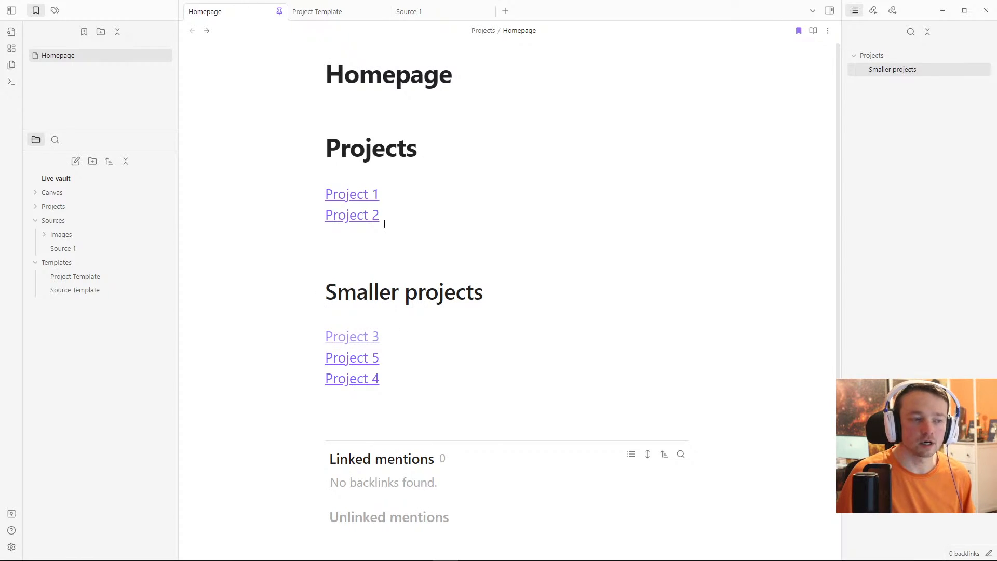
left_click(395, 336)
left_click(394, 319)
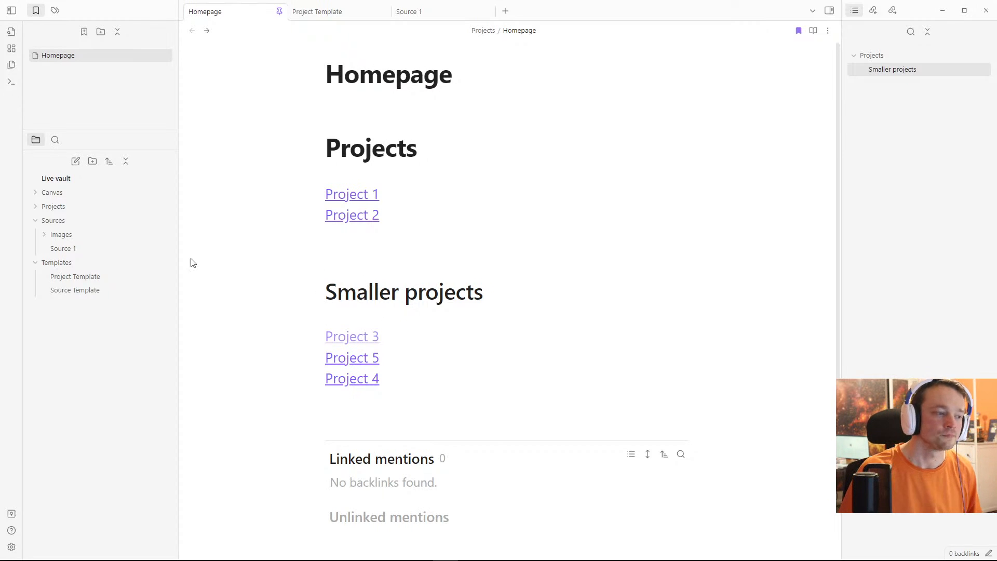
Step: Open the Project 4 note from the Homepage and add a blank line below its List heading
left_click(367, 378)
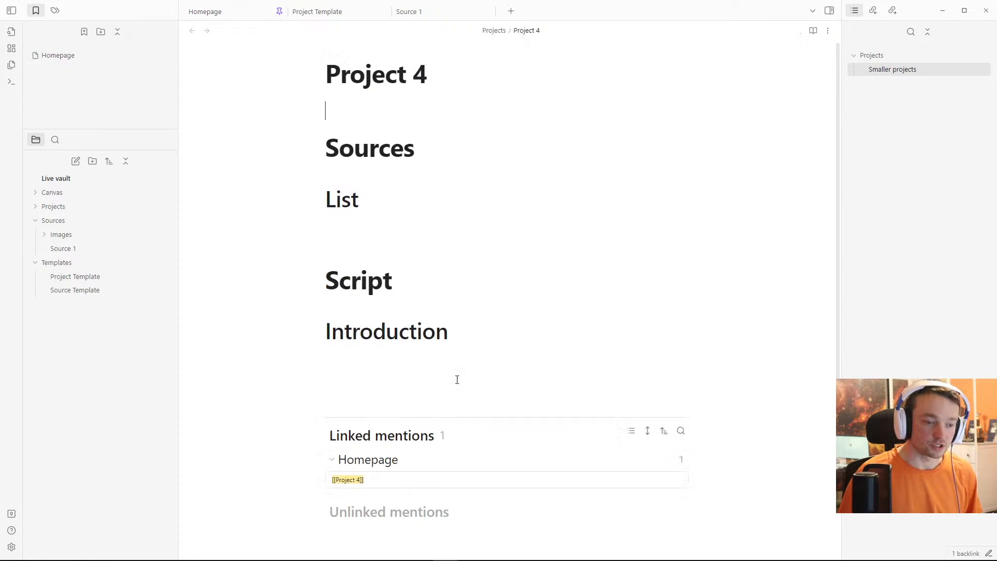
left_click(379, 240)
key("Return")
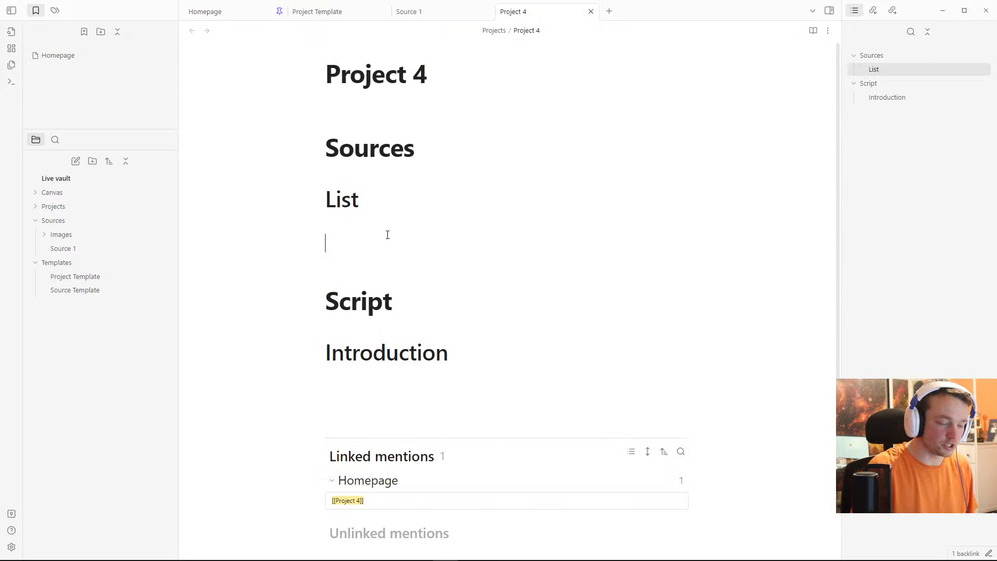
Step: Show Project 4 and Source 1 side by side in a split view, closing the duplicate Source 1 note
left_click(108, 250)
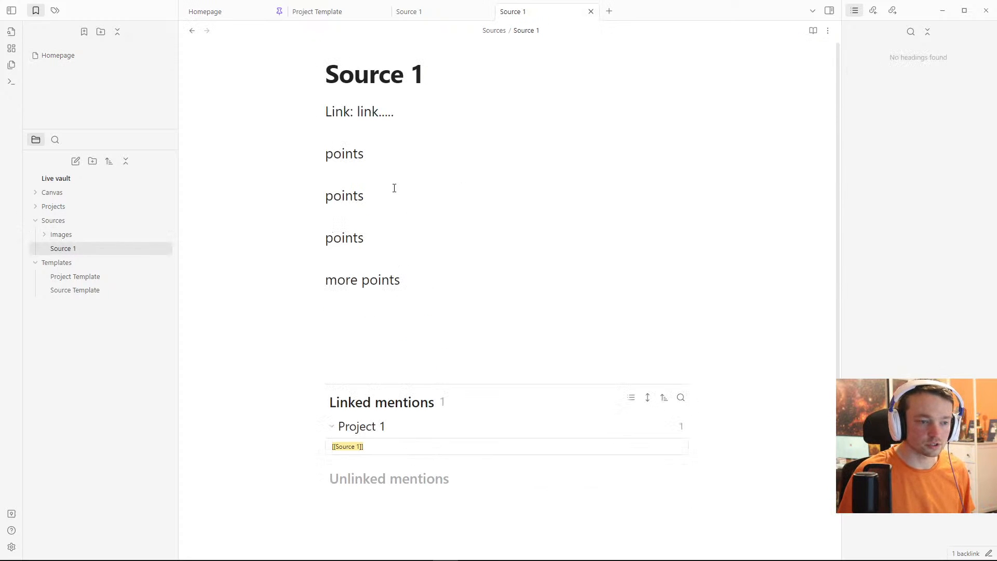
left_click(367, 156)
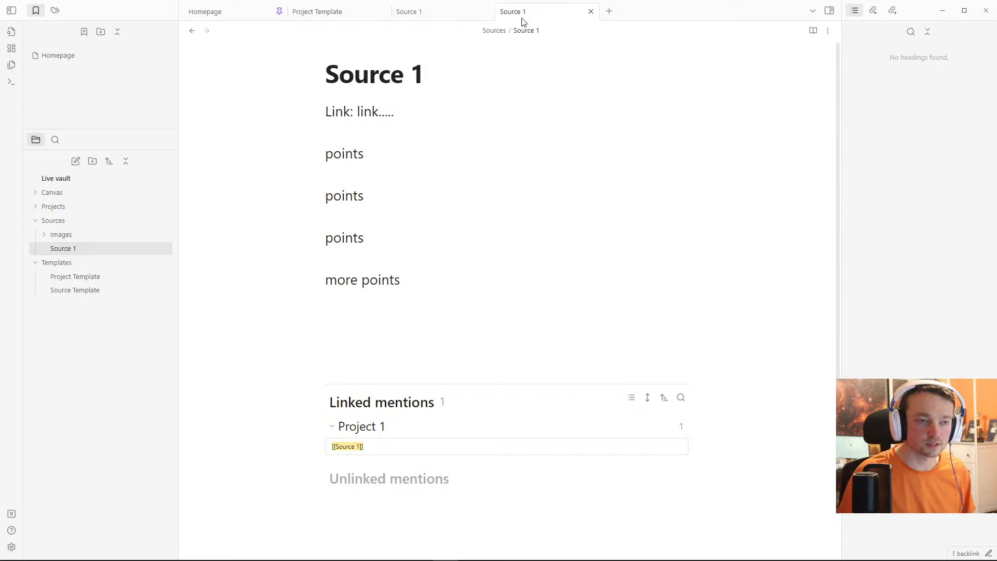
left_click_drag(522, 21, 727, 190)
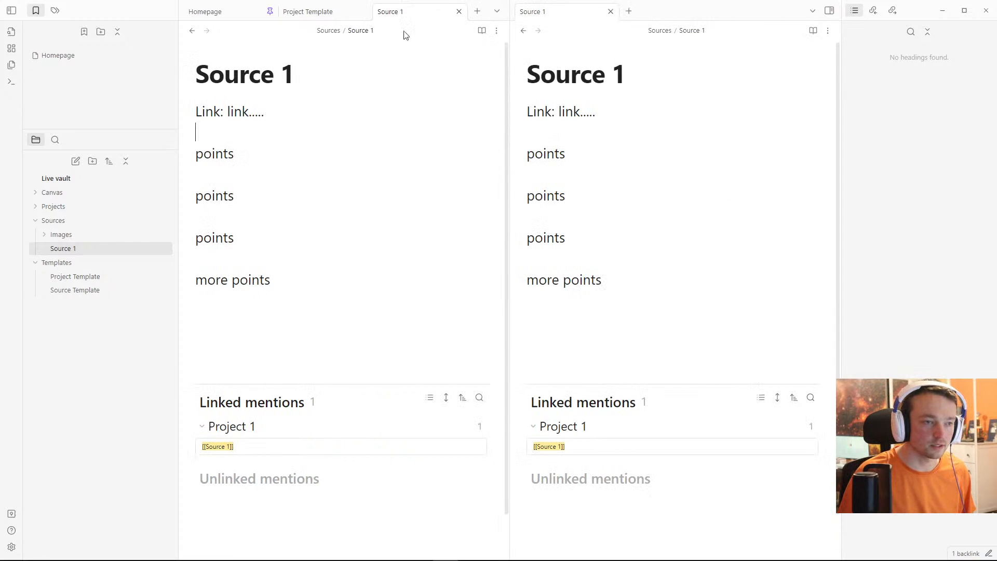
middle_click(409, 15)
left_click(316, 184)
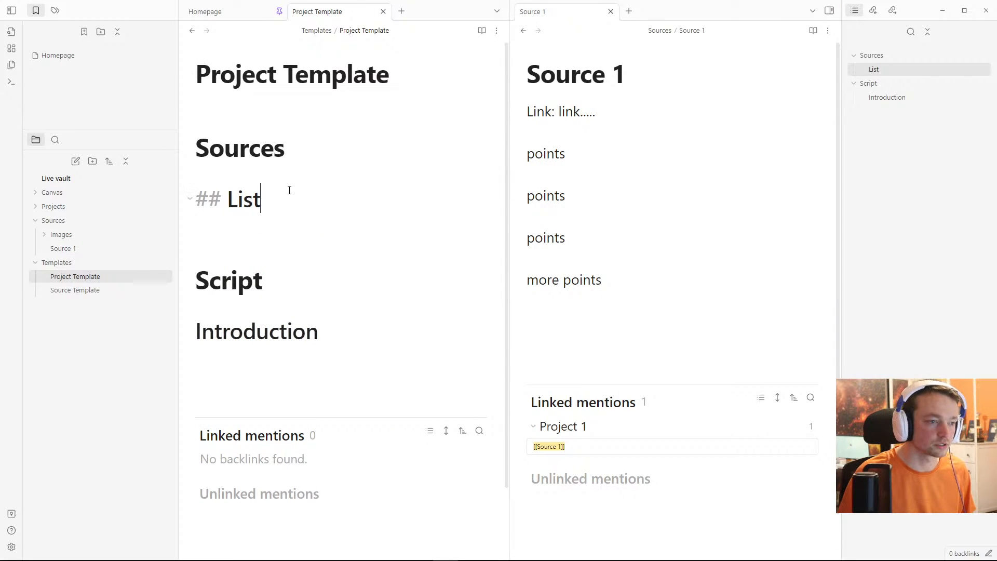
key("ctrl+o")
key("Return")
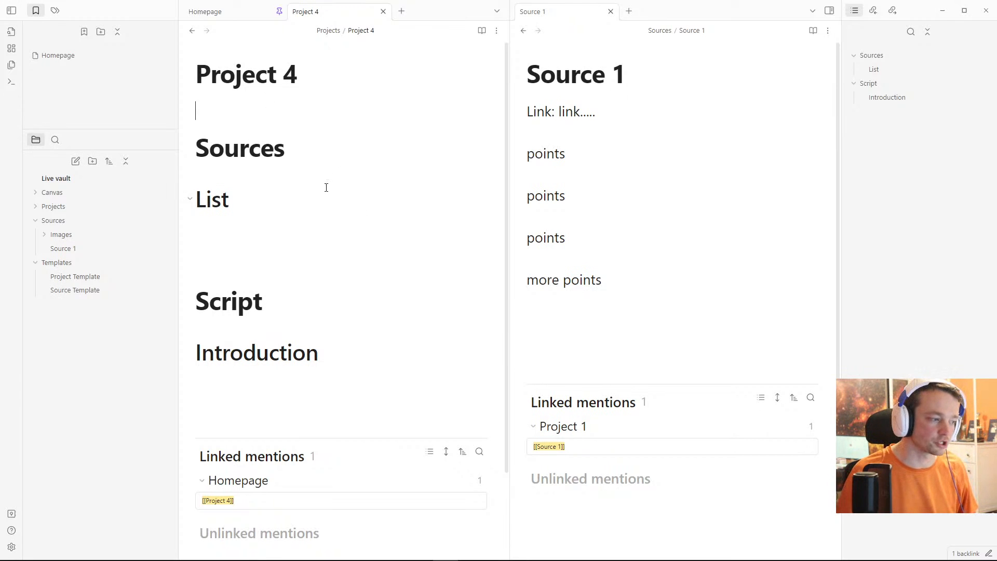
Step: Add an internal link to Source 1 below the List heading in Project 4
left_click(242, 234)
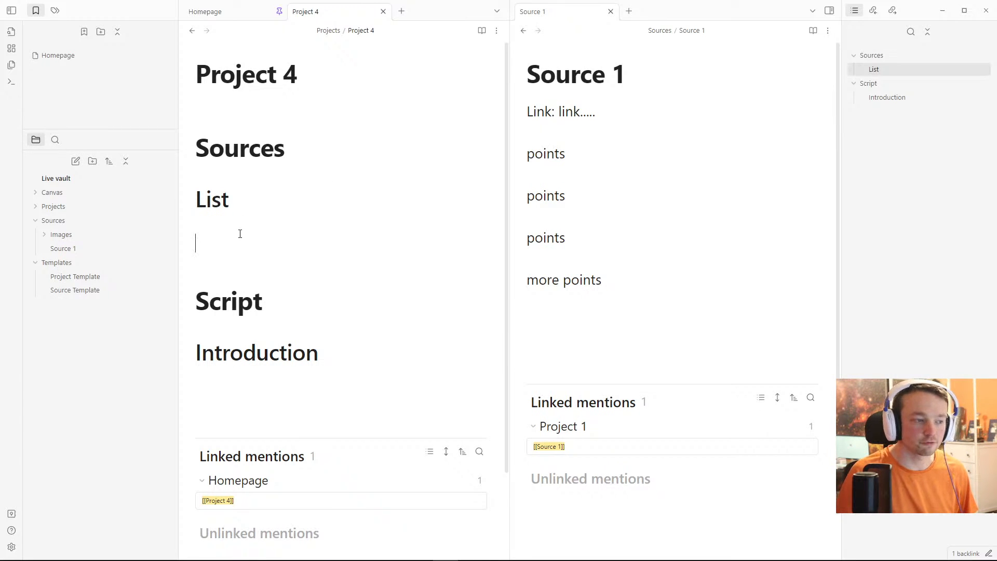
type("[[")
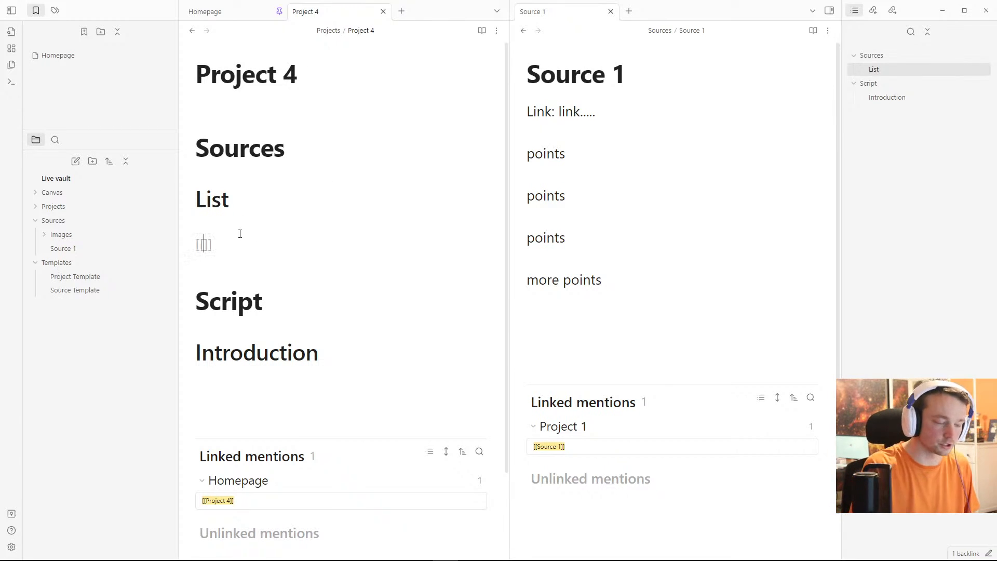
type("sour")
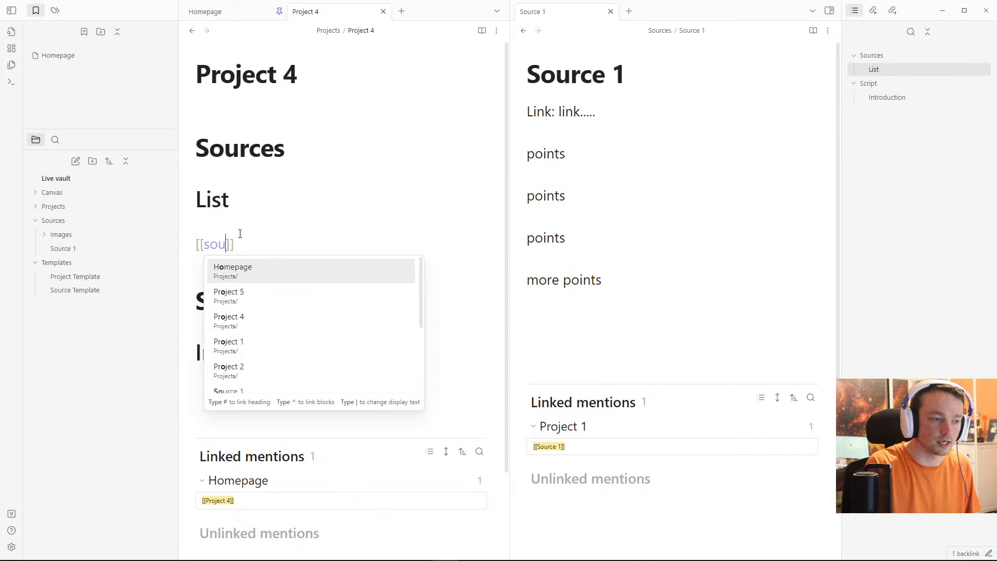
key("Return")
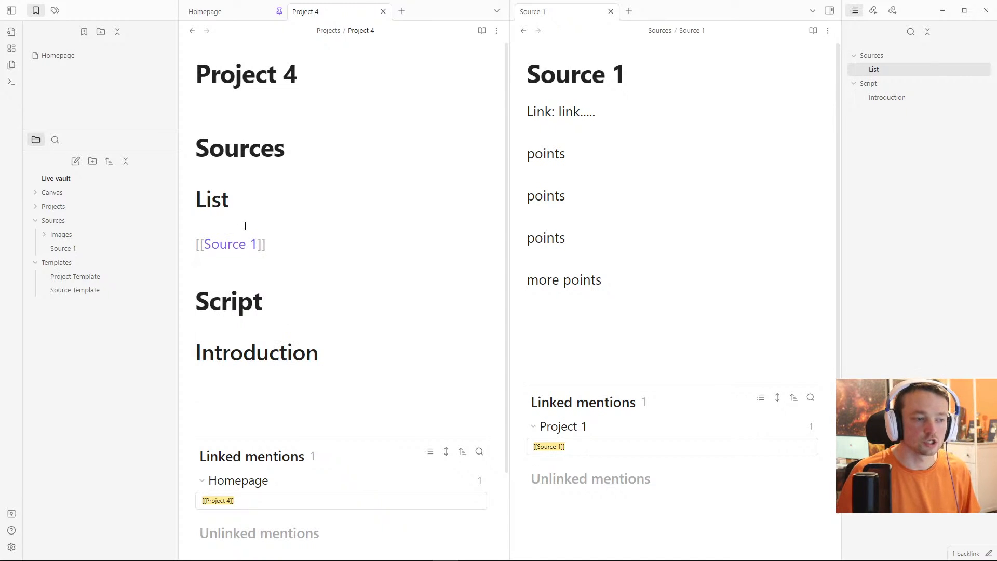
left_click(247, 223)
left_click(252, 123)
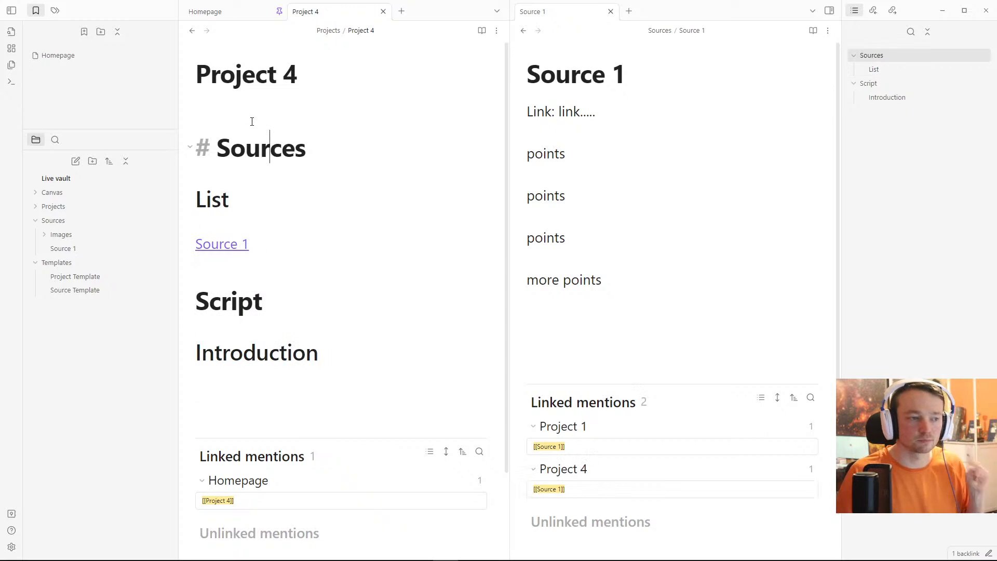
left_click(578, 127)
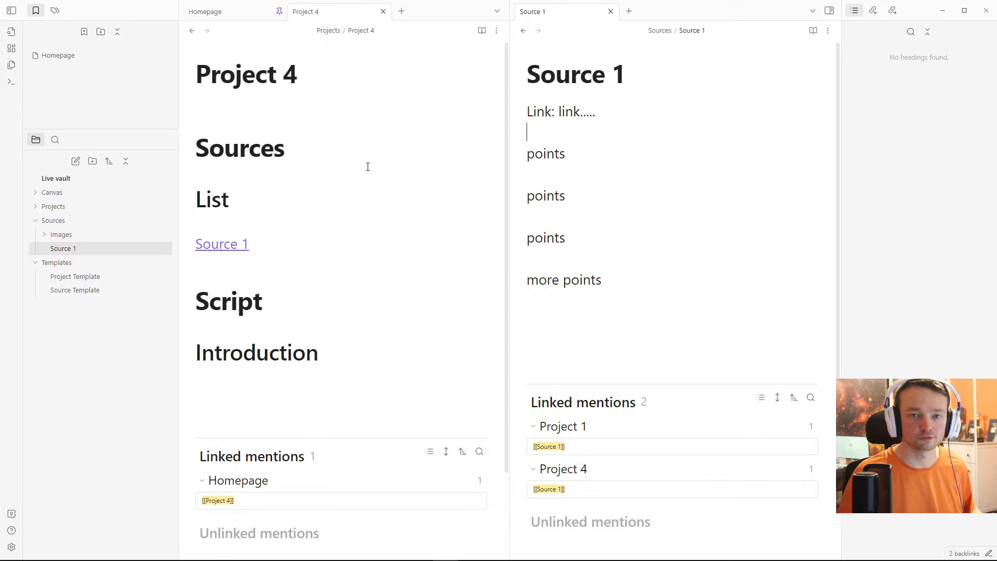
left_click(303, 172)
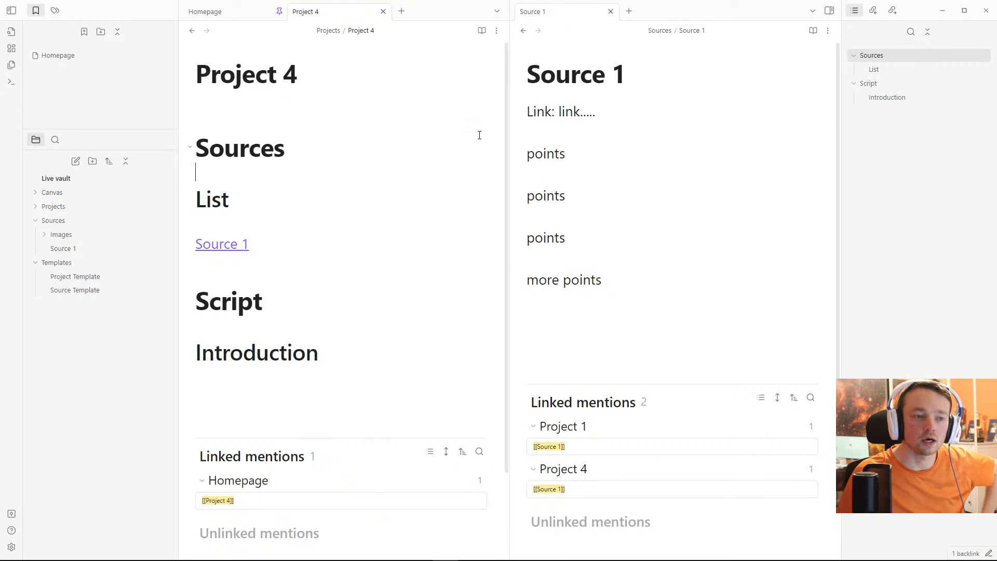
left_click(619, 148)
left_click(296, 109)
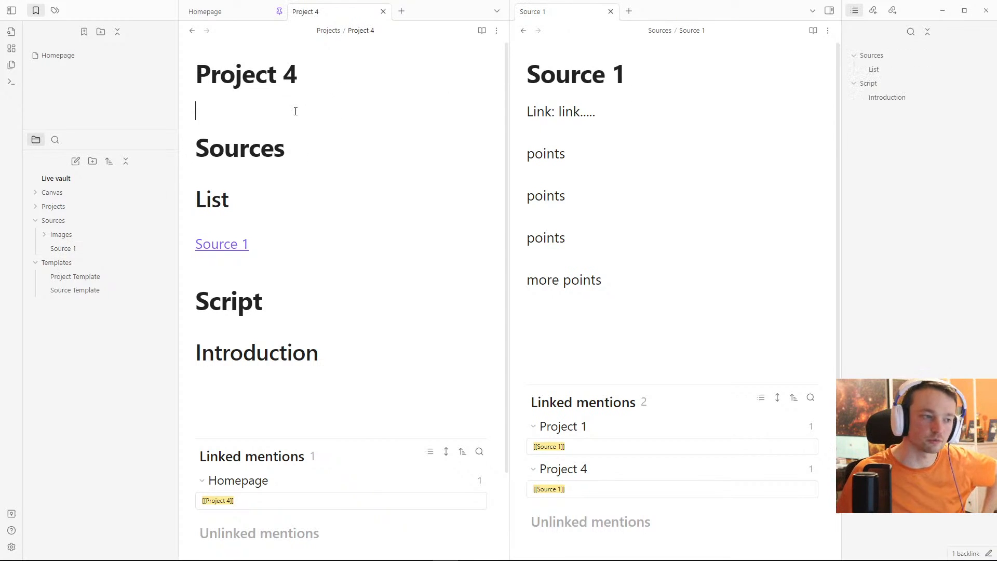
left_click(628, 133)
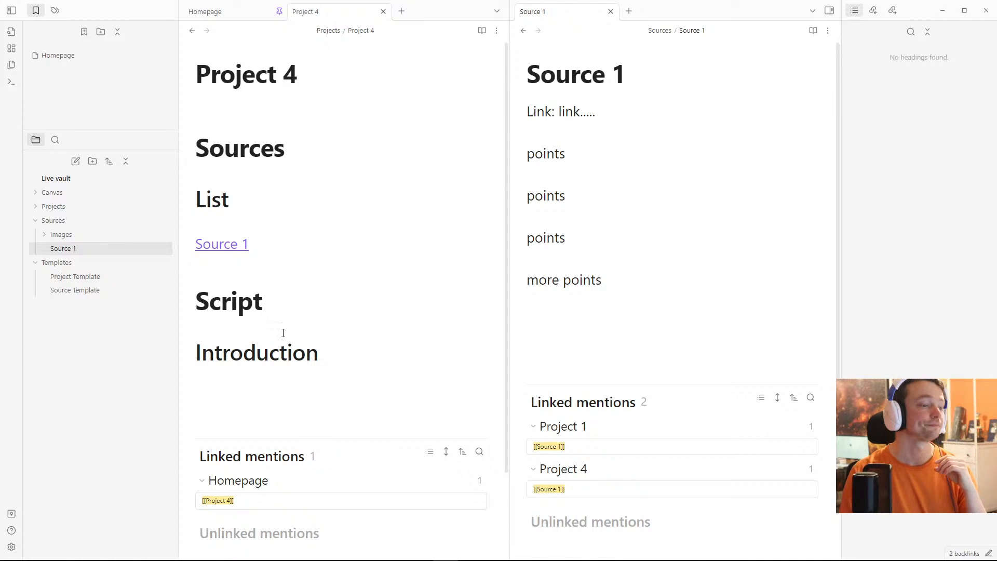
left_click(242, 270)
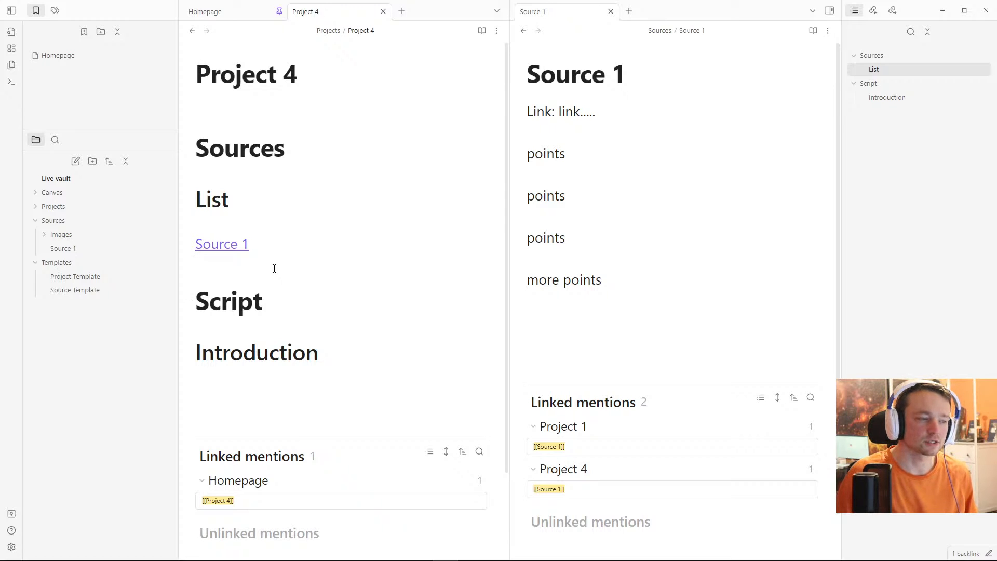
left_click(630, 159)
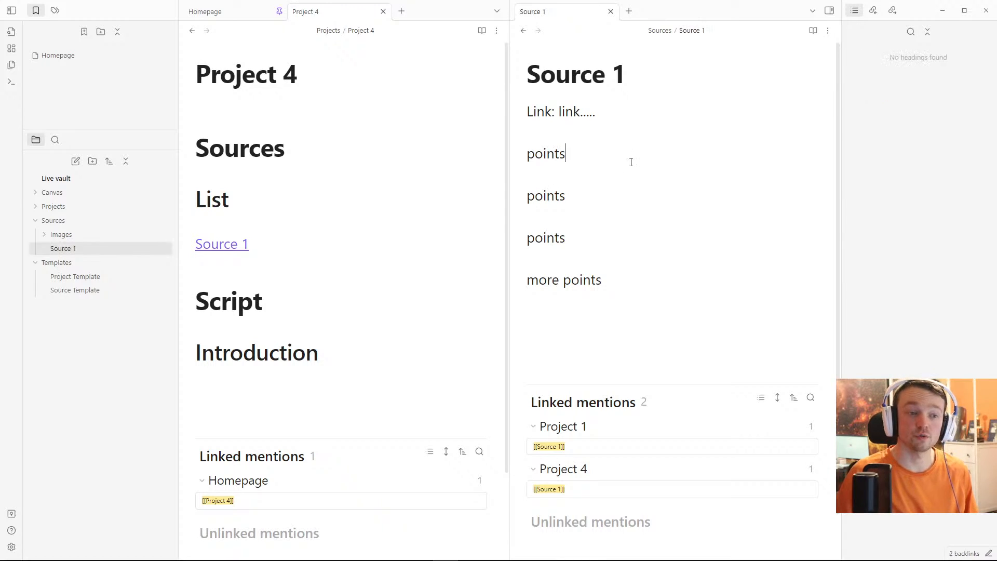
left_click(261, 118)
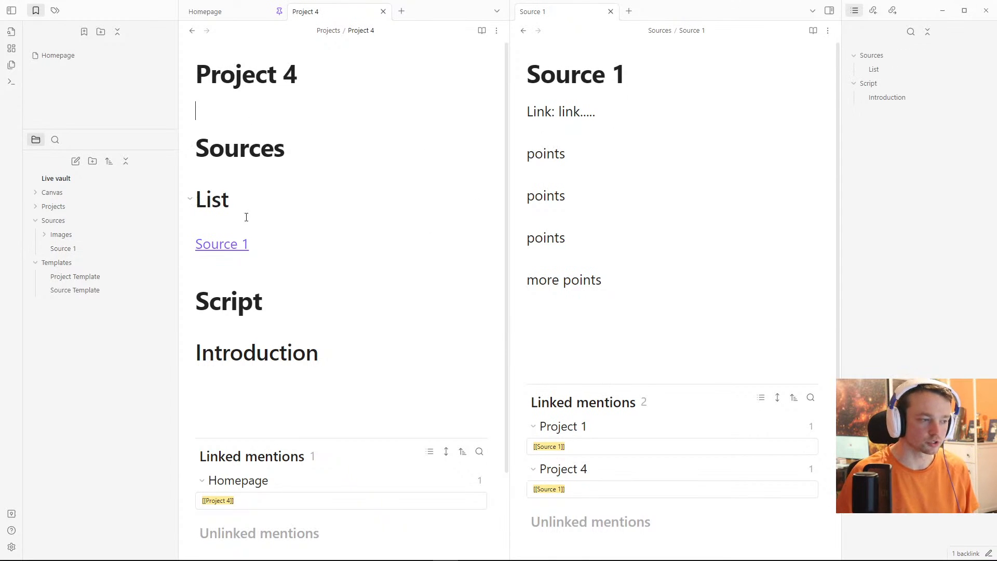
Step: Create a note named "Source 2" in the Sources folder
right_click(69, 225)
left_click(104, 233)
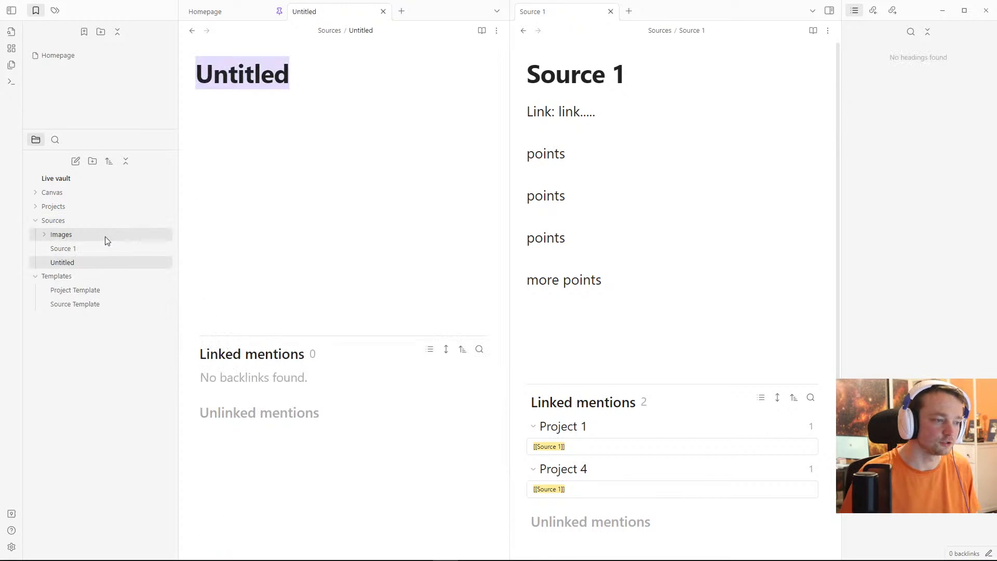
type("Source 2")
key("Return")
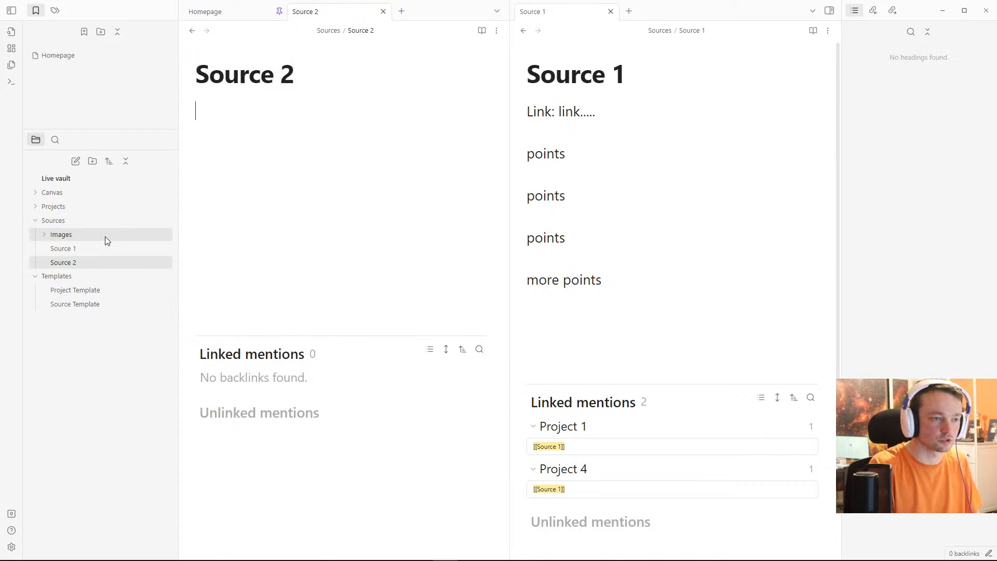
Step: Insert the Source Template into Source 2 and fill in the link as "link...."
key("alt+t")
key("Down")
key("Return")
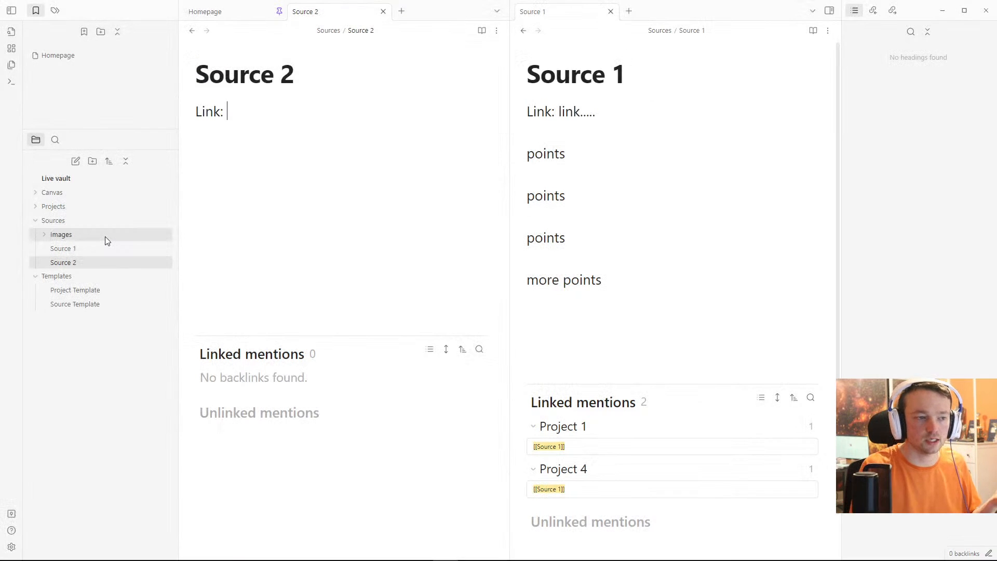
type("link....")
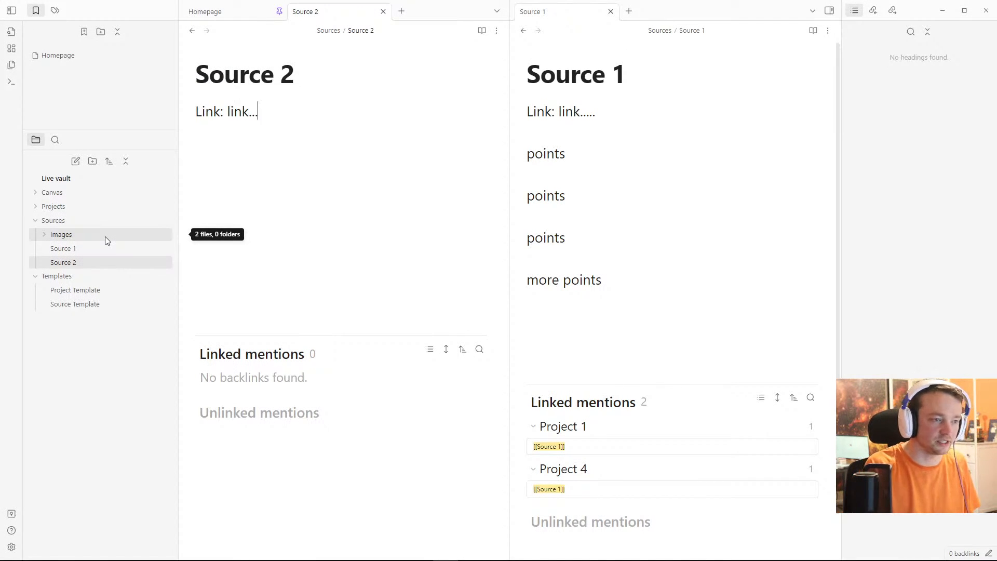
Step: Add a "point" paragraph below the link in Source 2, followed by the last three points paragraphs copied from Source 1
key("Return")
key("Return")
type("point")
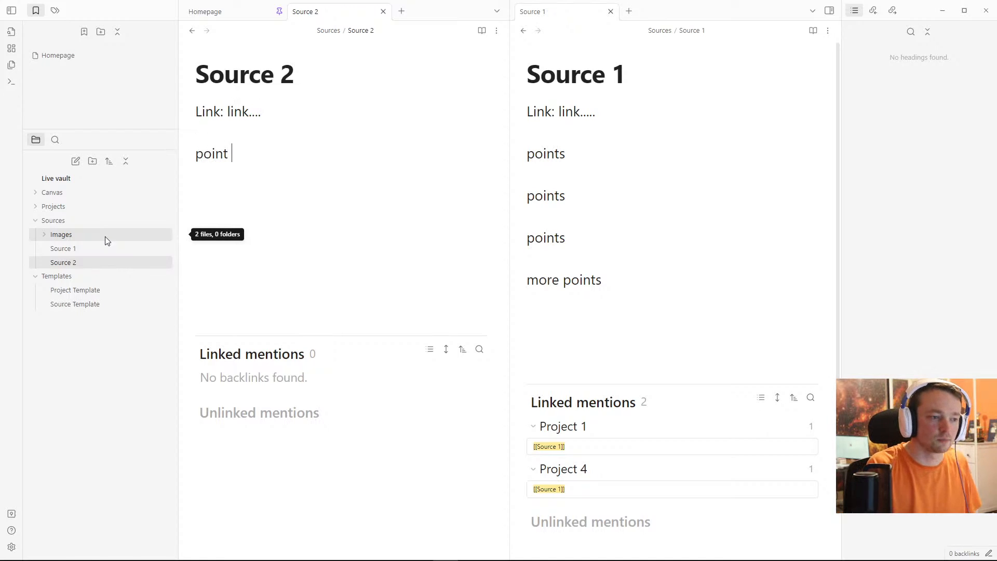
left_click_drag(623, 280, 528, 196)
key("ctrl+c")
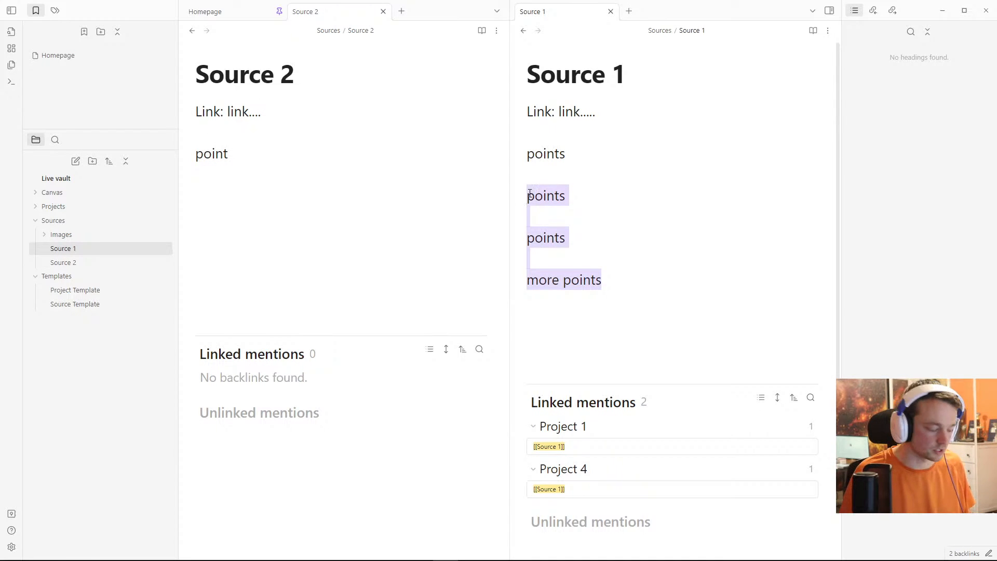
left_click(288, 193)
key("Return")
key("Return")
key("ctrl+v")
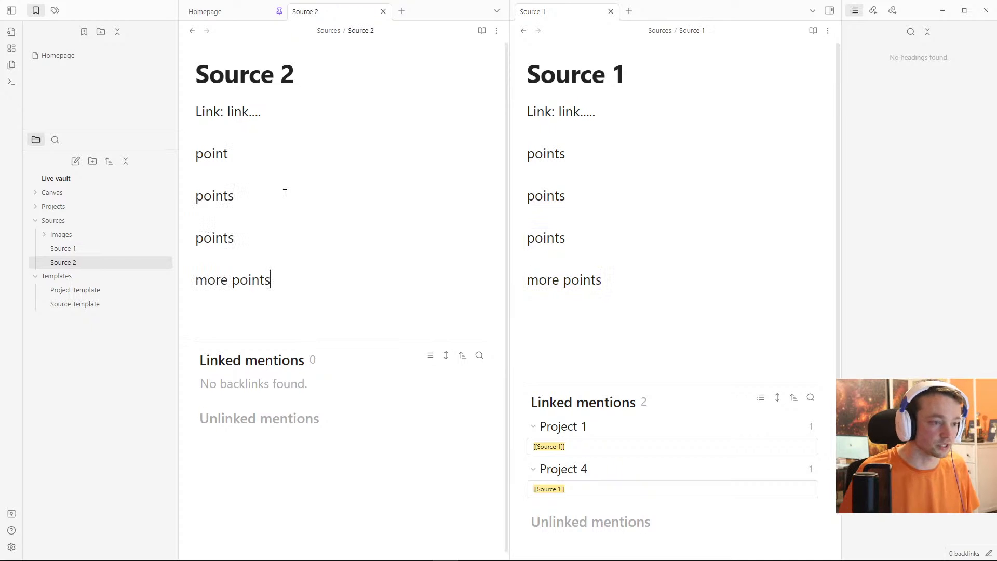
left_click(285, 193)
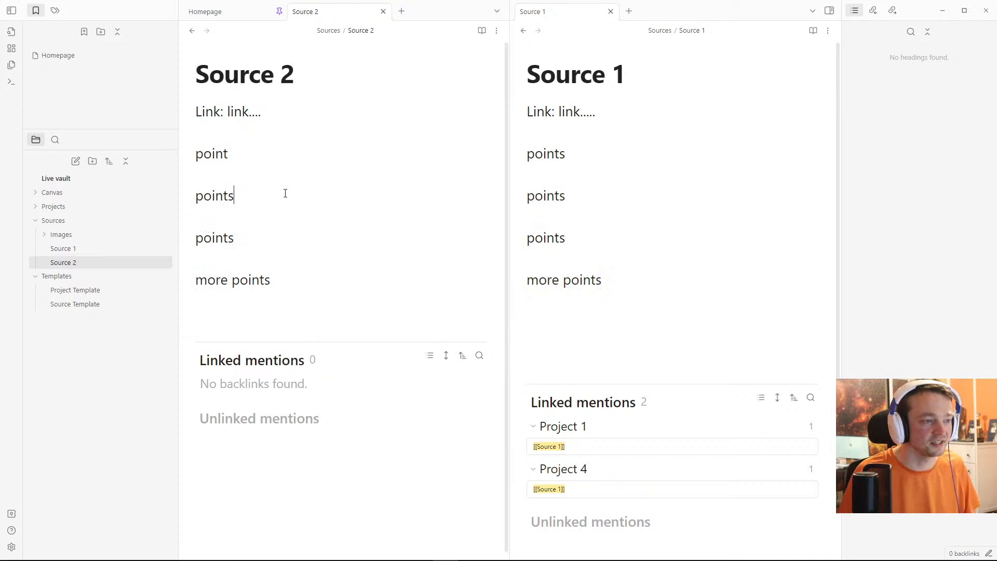
Step: Add an internal link to Source 2 below the Source 1 link in Project 4 and preview the linked note
left_click(192, 31)
left_click(234, 260)
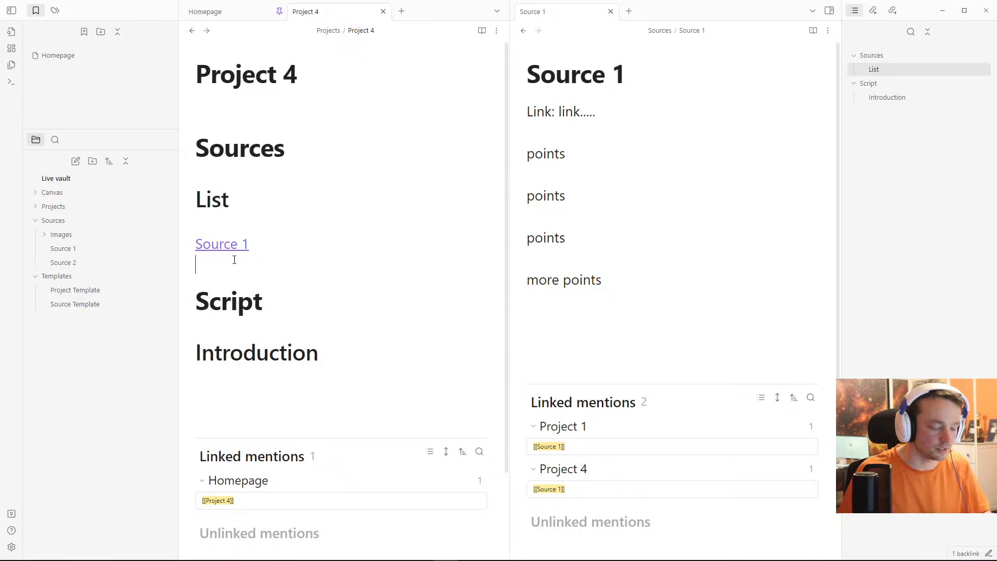
type("[[s")
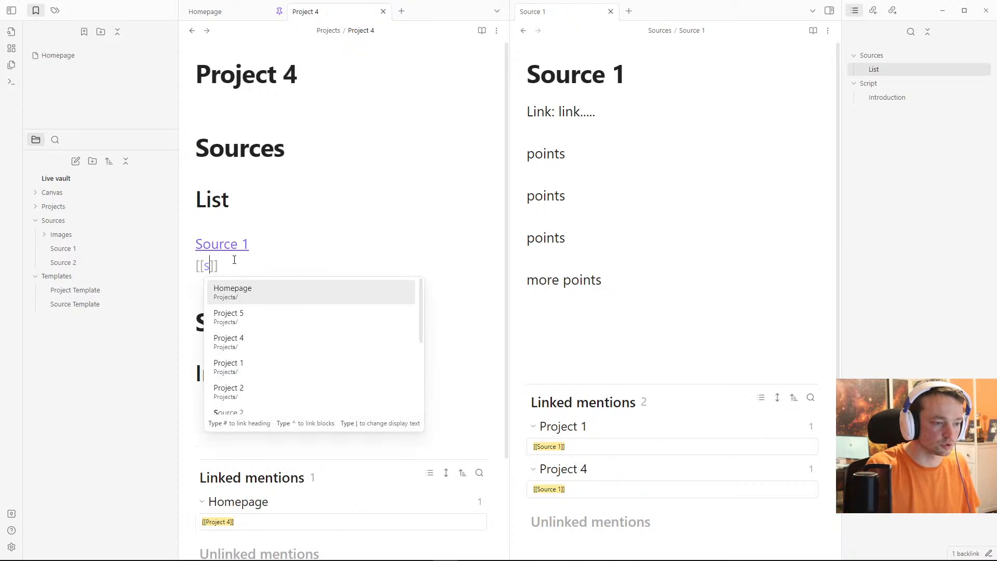
type("our")
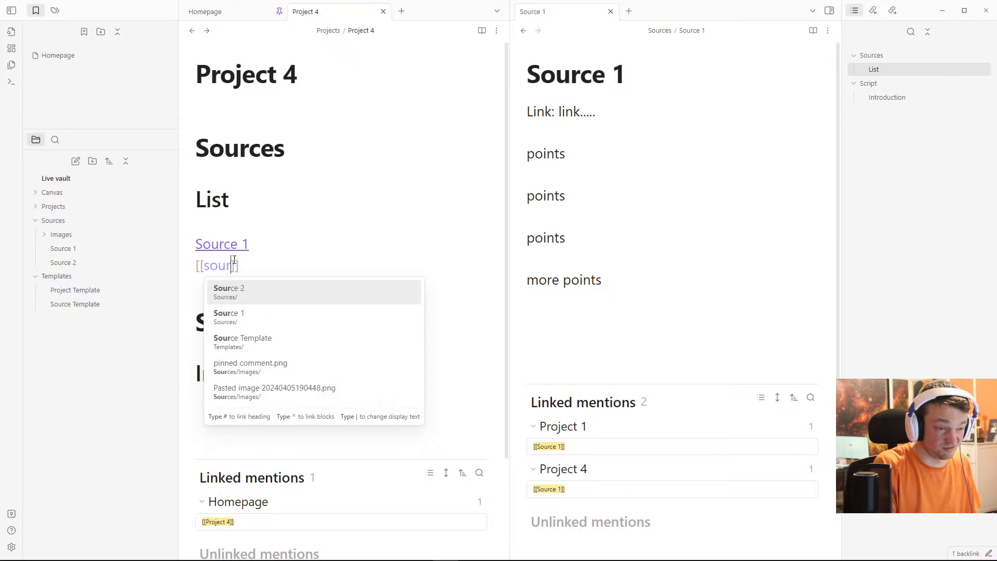
key("Return")
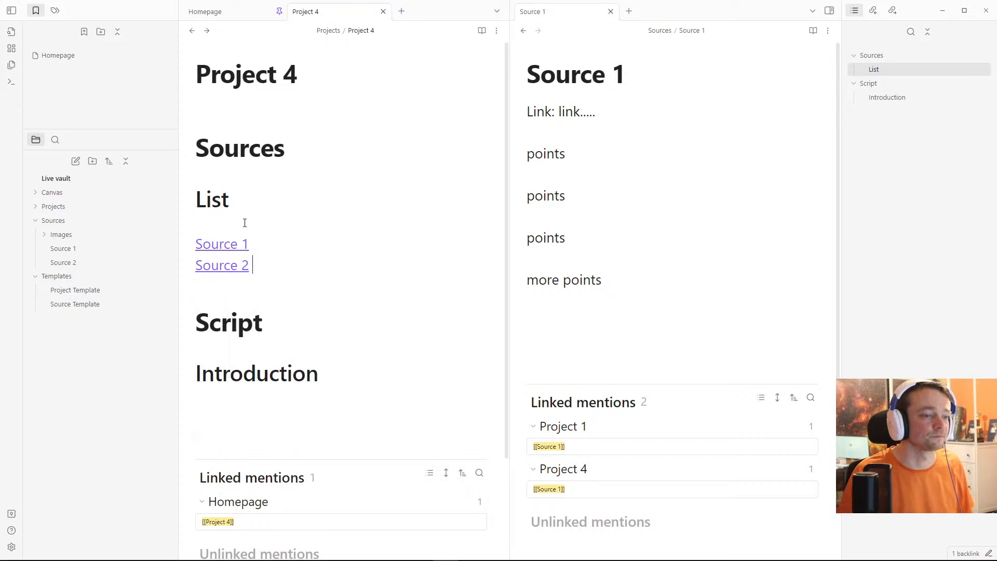
left_click(245, 223)
mouse_move(213, 270)
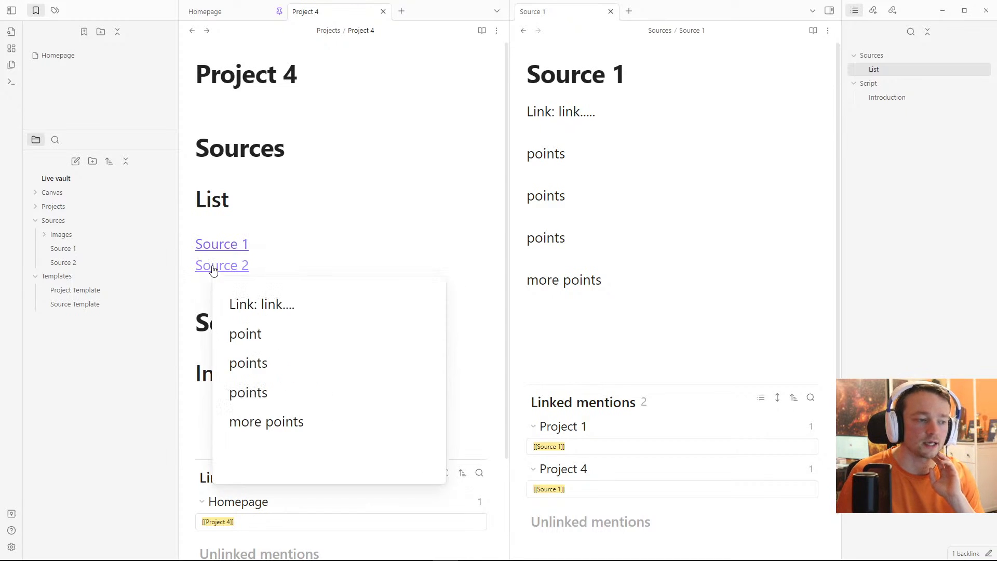
left_click(200, 290)
left_click(275, 107)
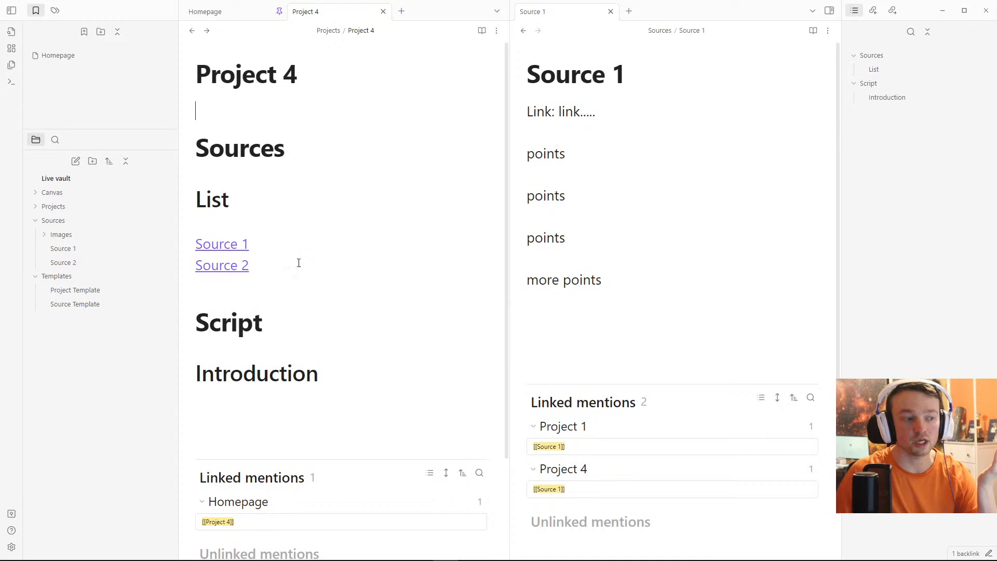
Step: Add a level-two "Points" heading between the source links and the Script heading in Project 4
left_click(250, 288)
key("Return")
key("Return")
key("Return")
key("Up")
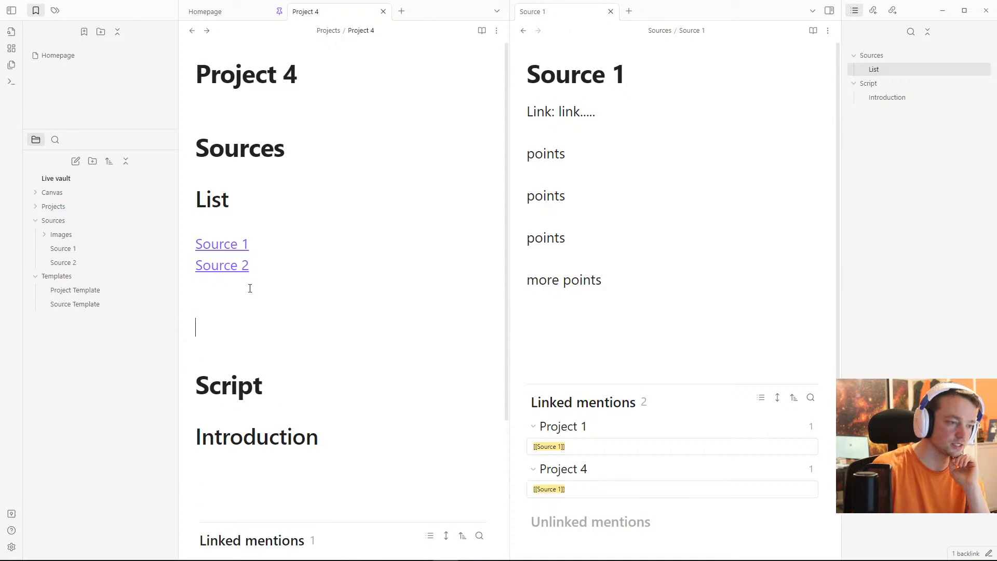
key("Up")
type("## Points")
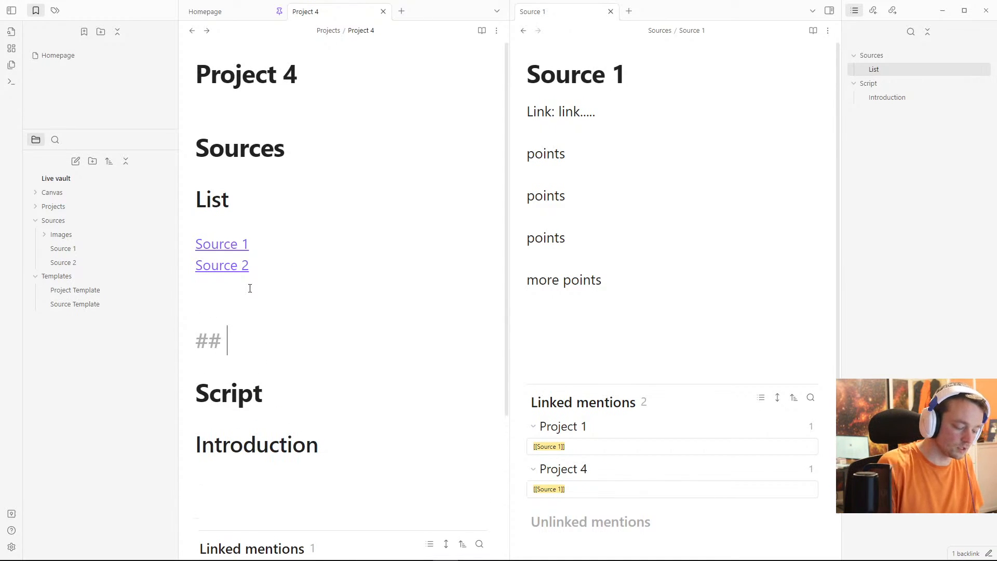
key("Up")
key("Up")
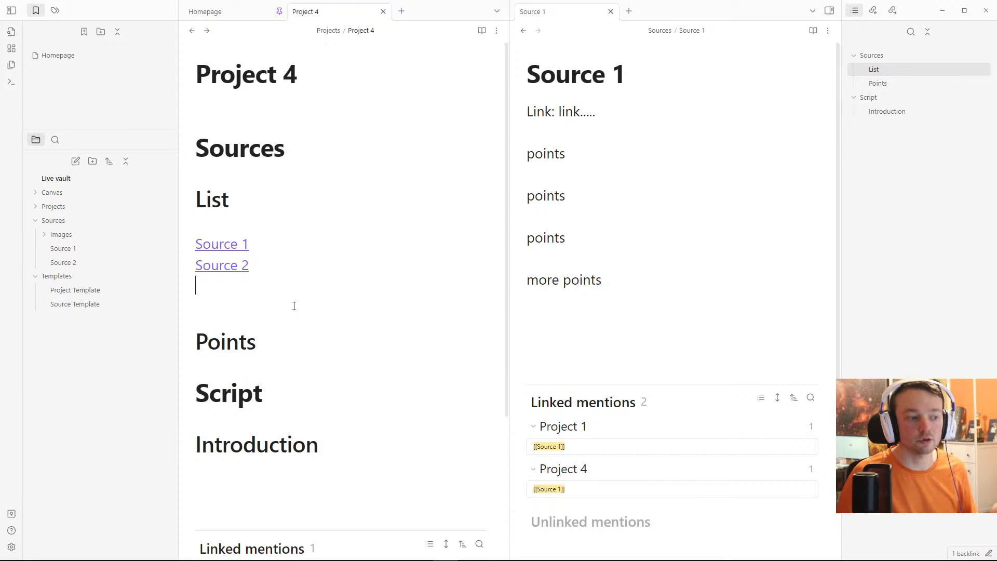
left_click(278, 335)
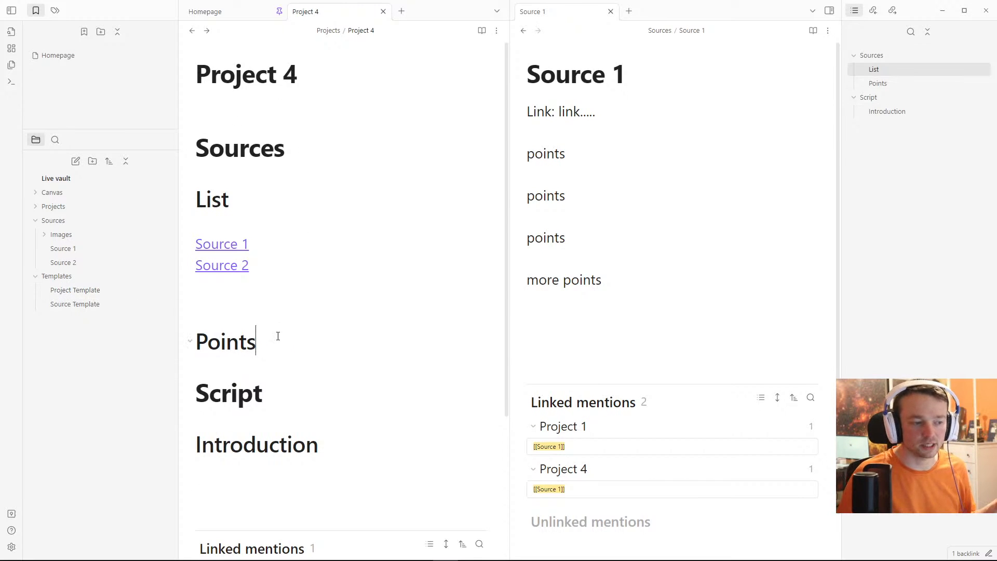
Step: Add a level-two "Points" heading with blank lines around it between List and Script in the Project Template, then close the template
left_click(75, 291, "ctrl")
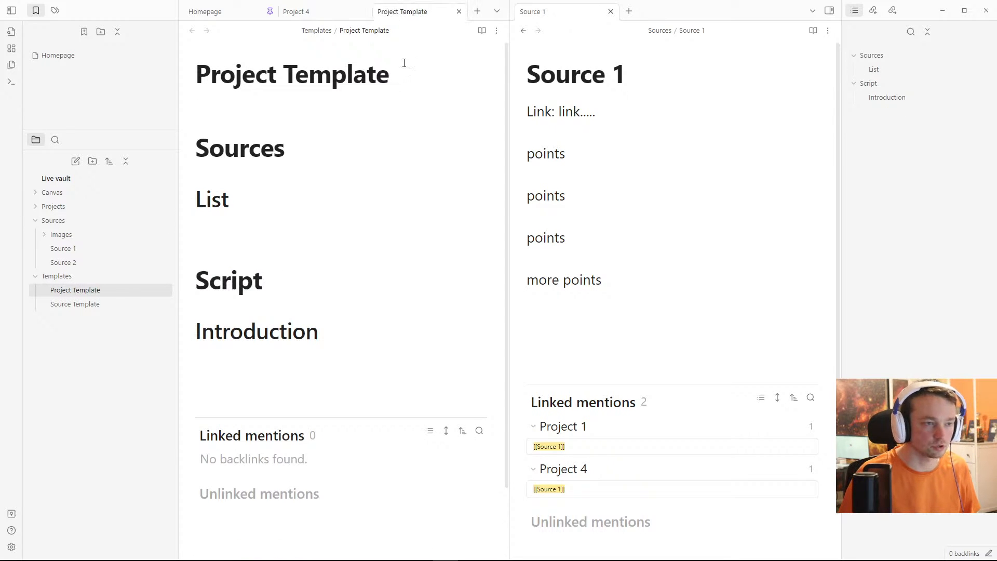
left_click(258, 231)
key("Return")
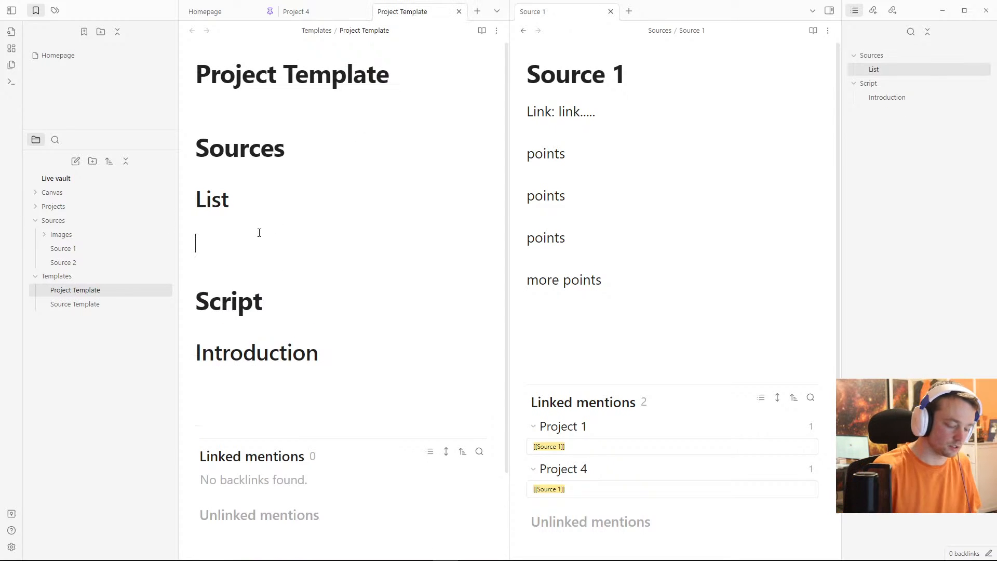
type("## Points")
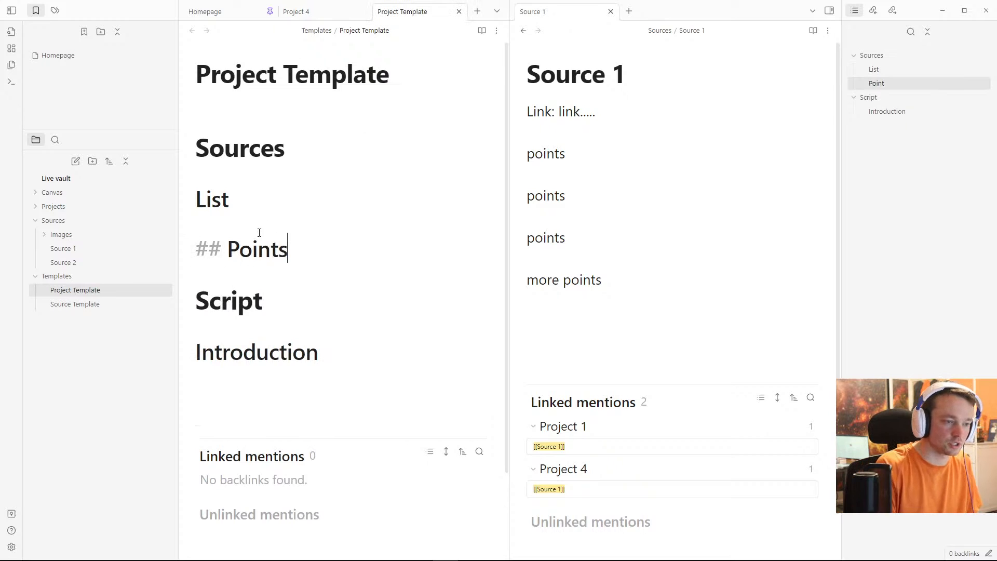
key("Up")
key("Return")
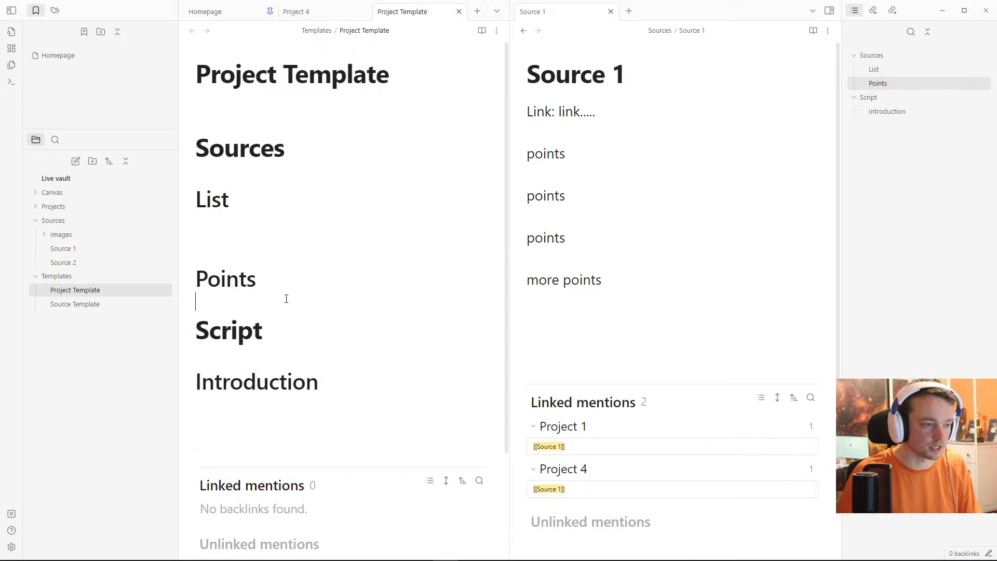
key("Return")
left_click(247, 244)
left_click(95, 261)
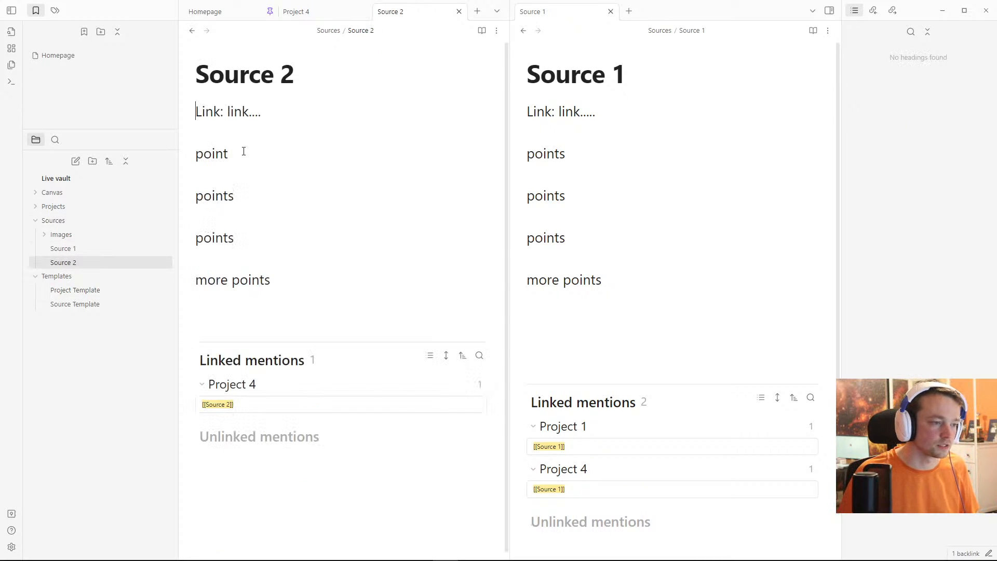
left_click(191, 30)
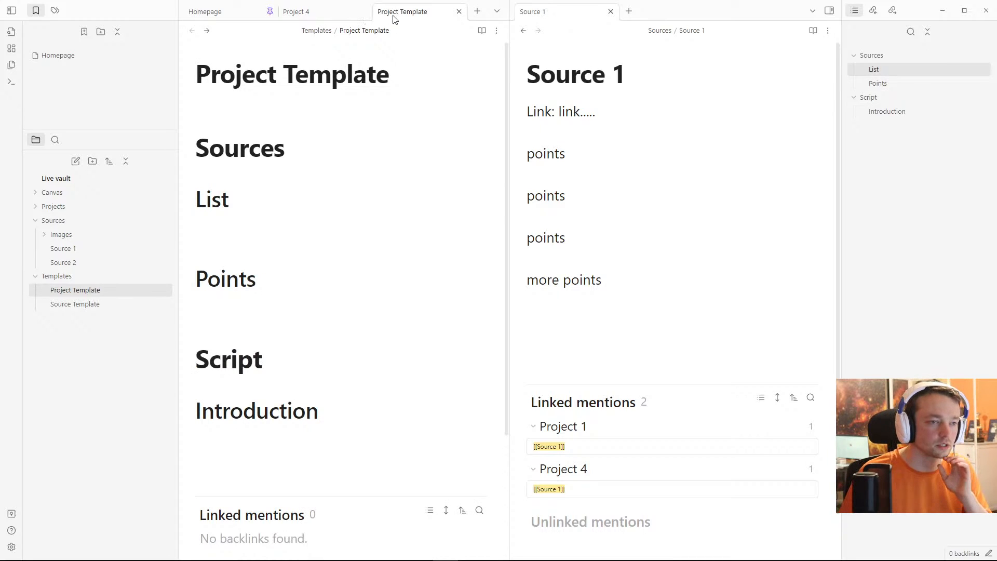
left_click(459, 12)
Step: Insert three blank lines between the Points and Script headings in Project 4
left_click(261, 230)
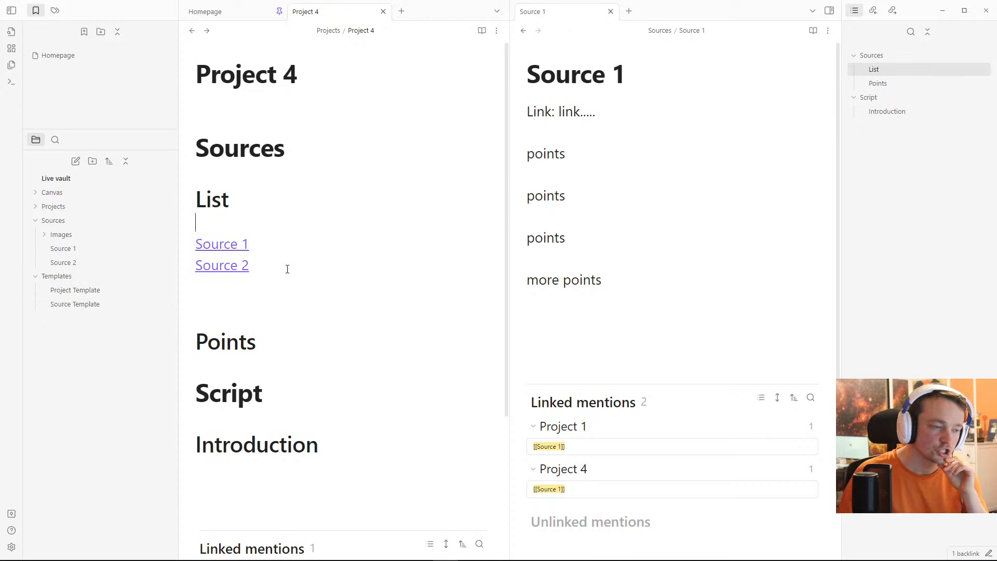
left_click(257, 366)
key("Return")
key("Return")
key("Return")
key("Up")
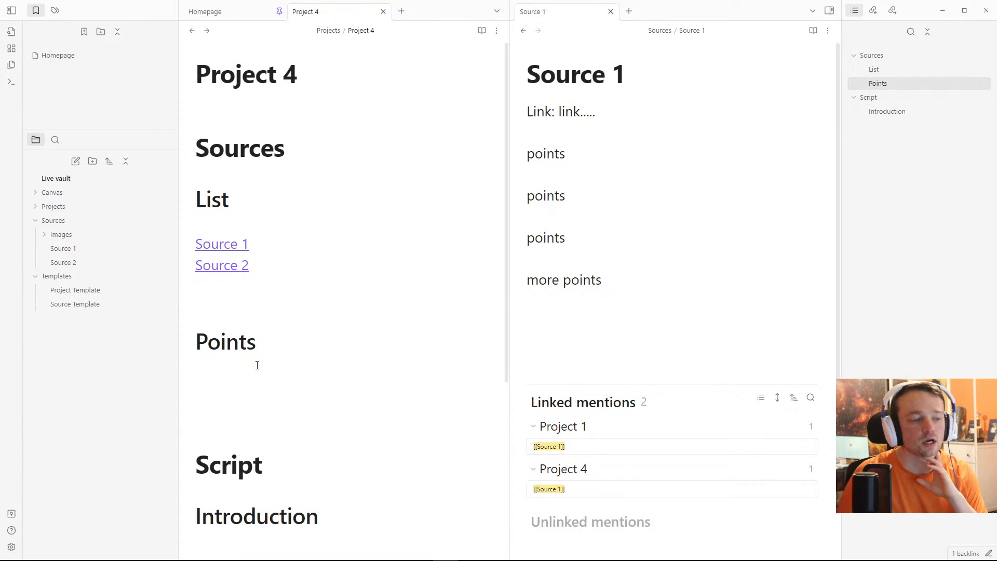
Step: Unpin and close the Homepage tab, then pin the Project 4 tab
left_click(610, 217)
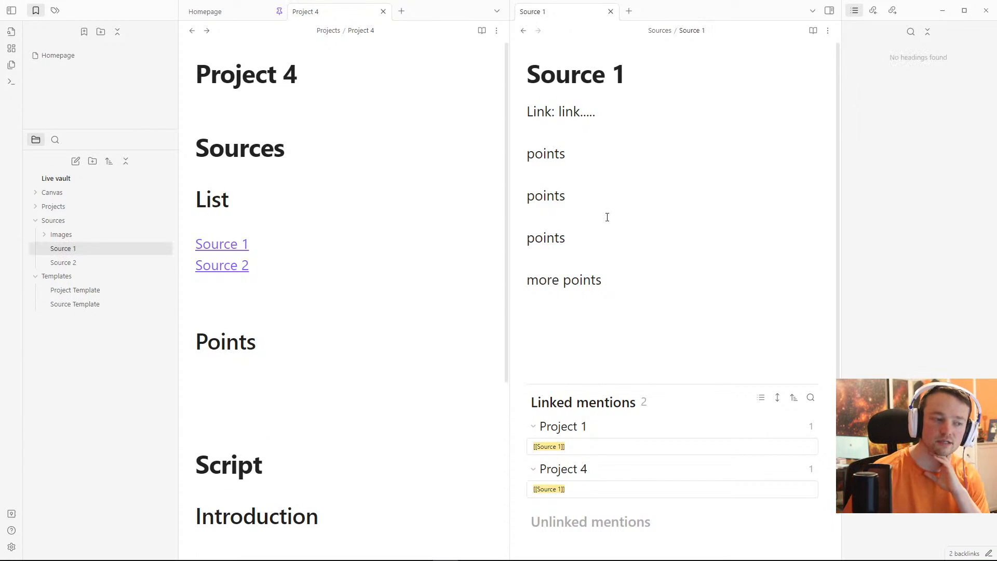
left_click(278, 12)
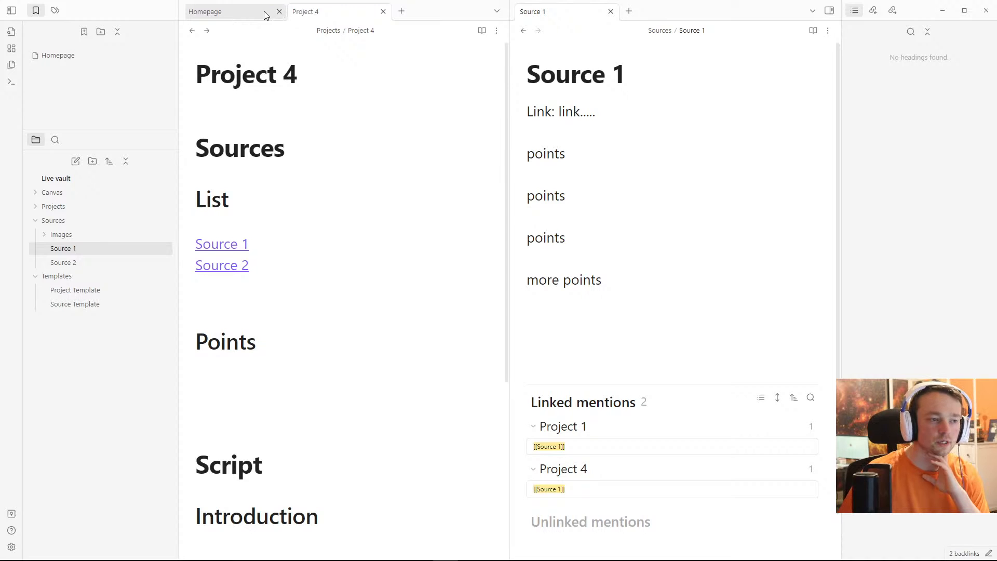
middle_click(261, 13)
left_click(253, 104)
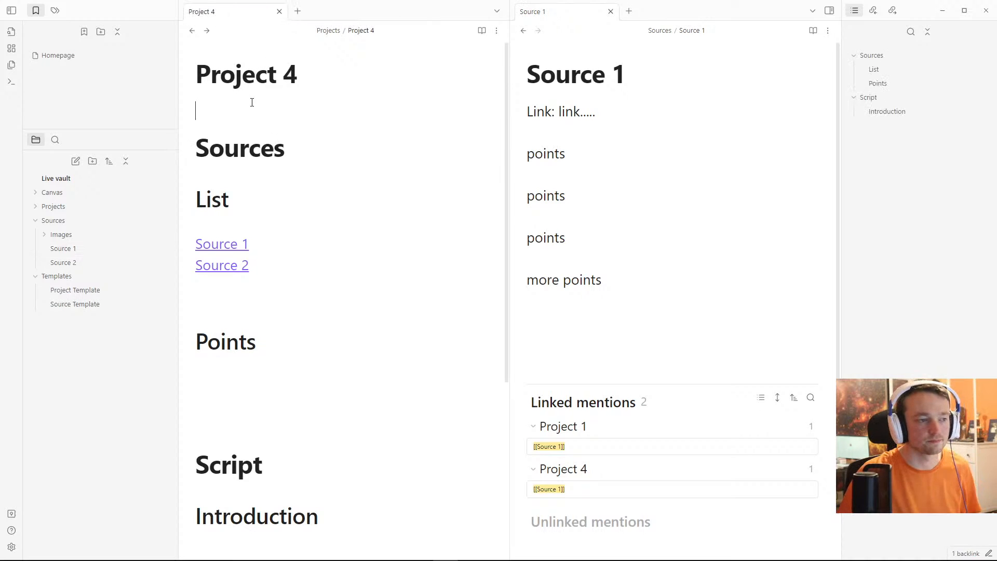
key("ctrl+shift+p")
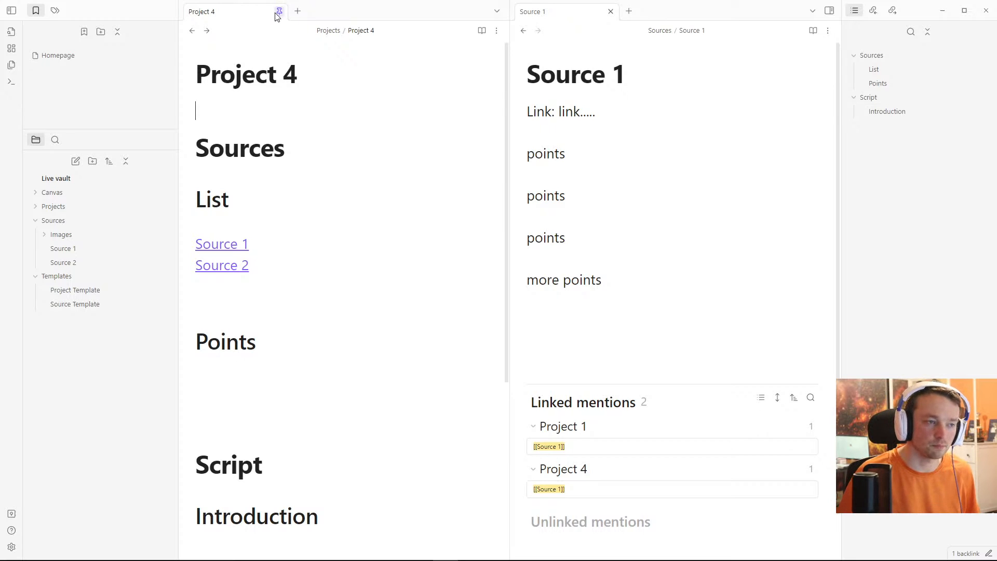
Step: Open Source 1 and Source 2 alternately from the List links beside pinned Project 4, finishing with the points in Source 1
left_click(223, 245)
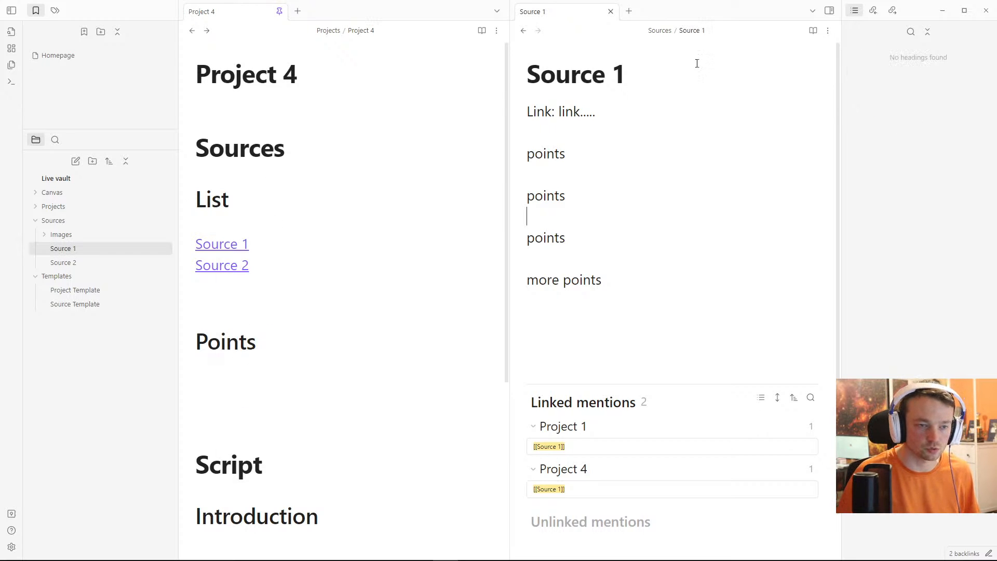
left_click(227, 268)
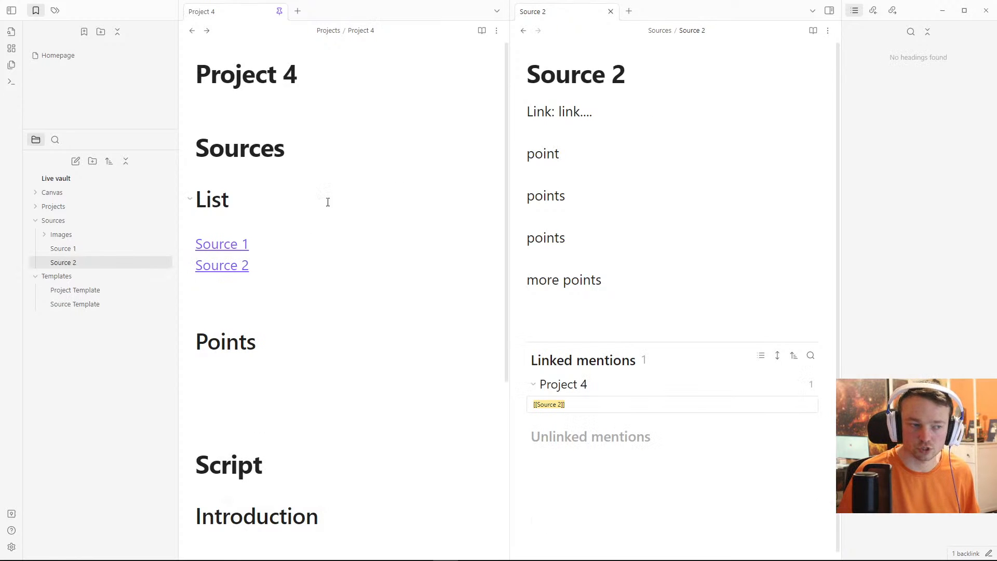
left_click(215, 246)
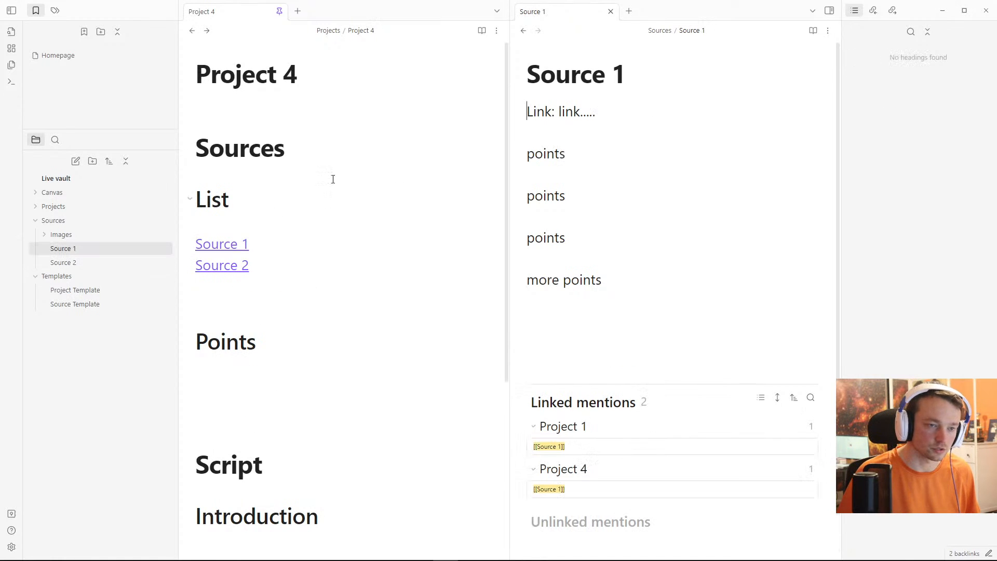
left_click(225, 264)
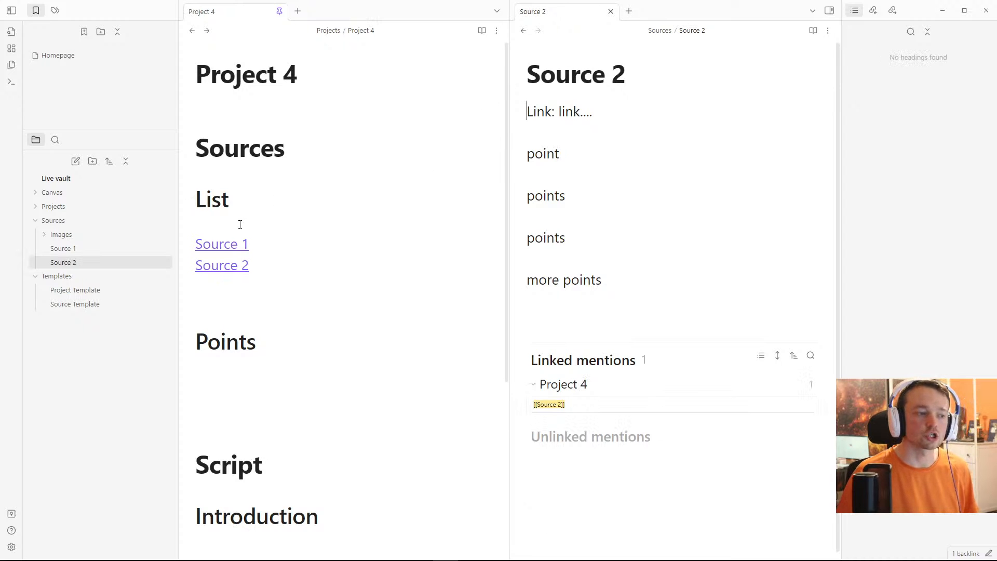
scroll(241, 229, "down", 1)
left_click(219, 208)
left_click(219, 209)
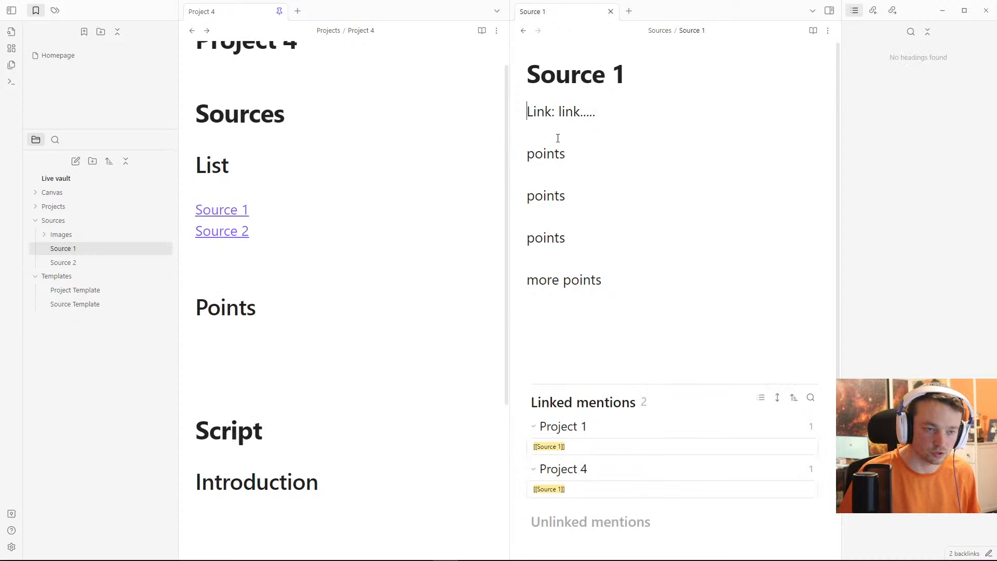
left_click(587, 201)
left_click(576, 235)
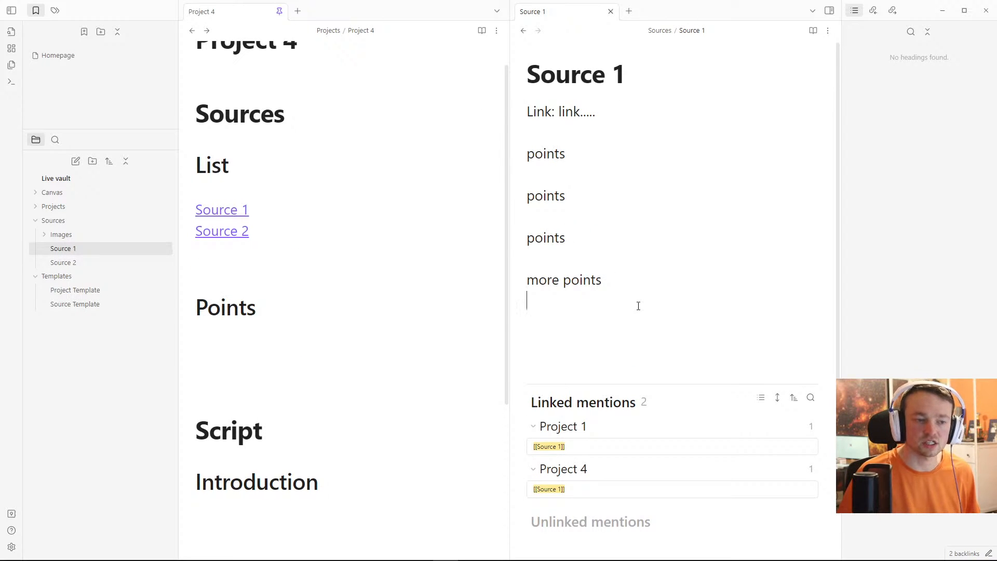
left_click(639, 305)
left_click(634, 281)
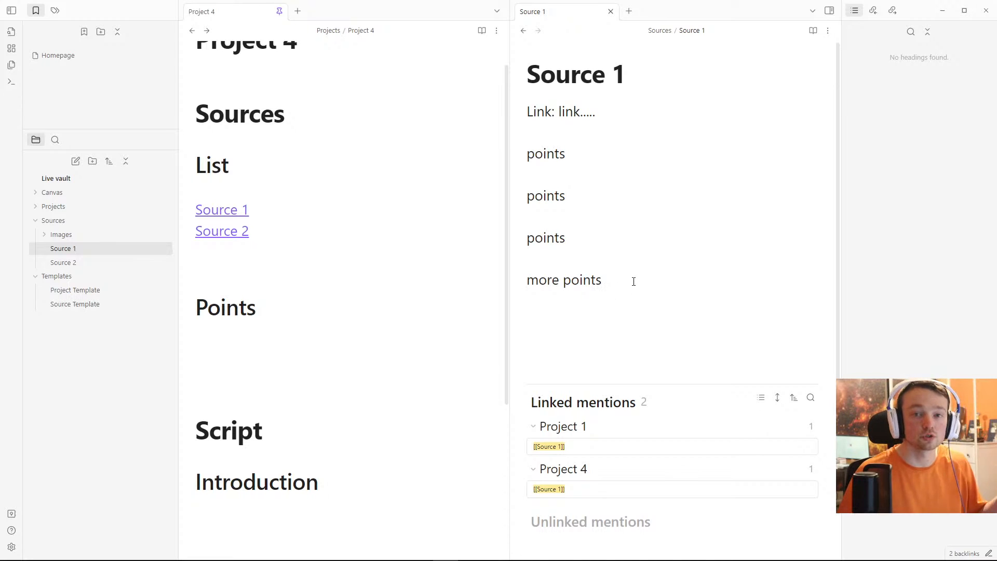
left_click(594, 238)
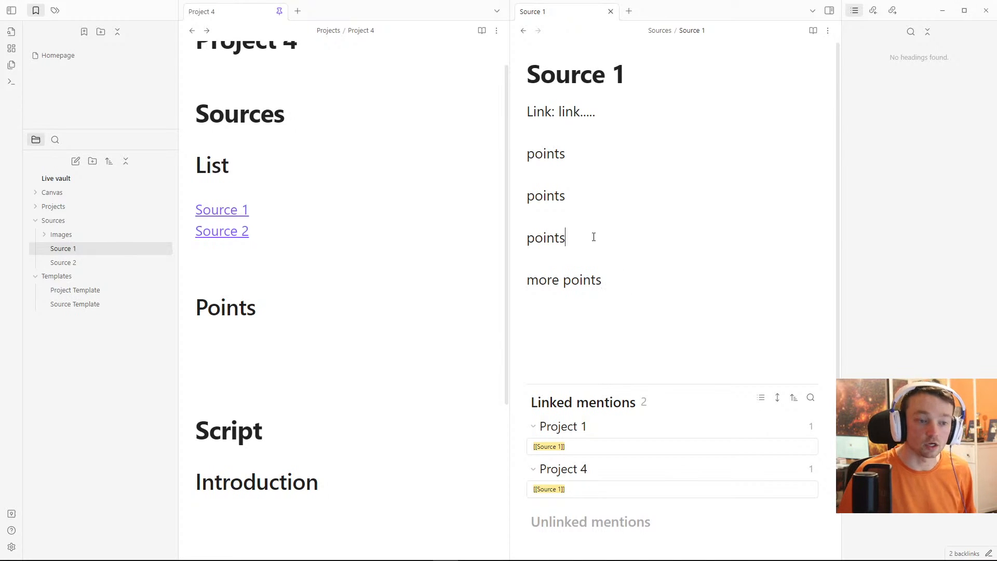
Step: Add a "points" paragraph under the Points heading in Project 4, with an internal link to Source 1 on the line below
left_click(247, 356)
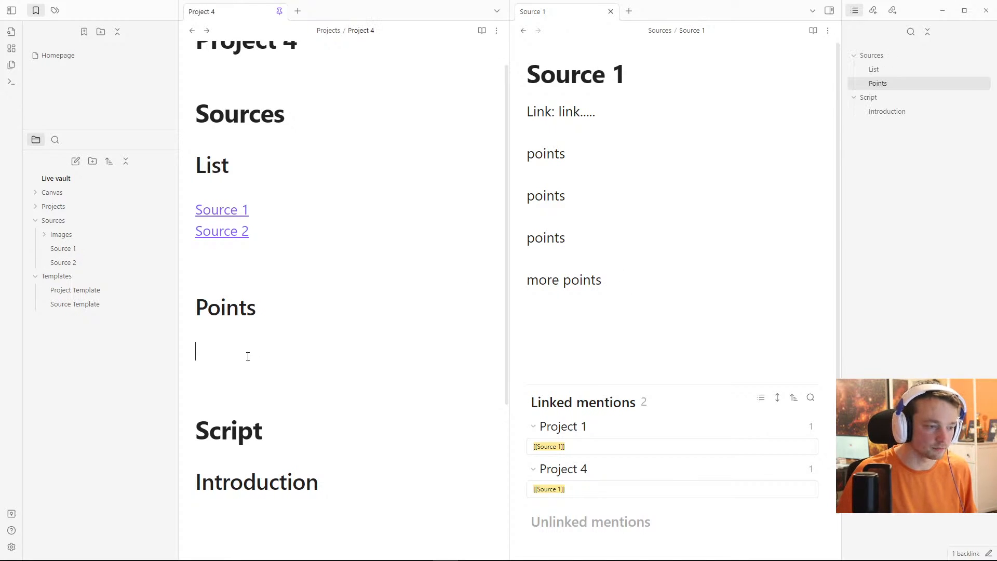
type("points")
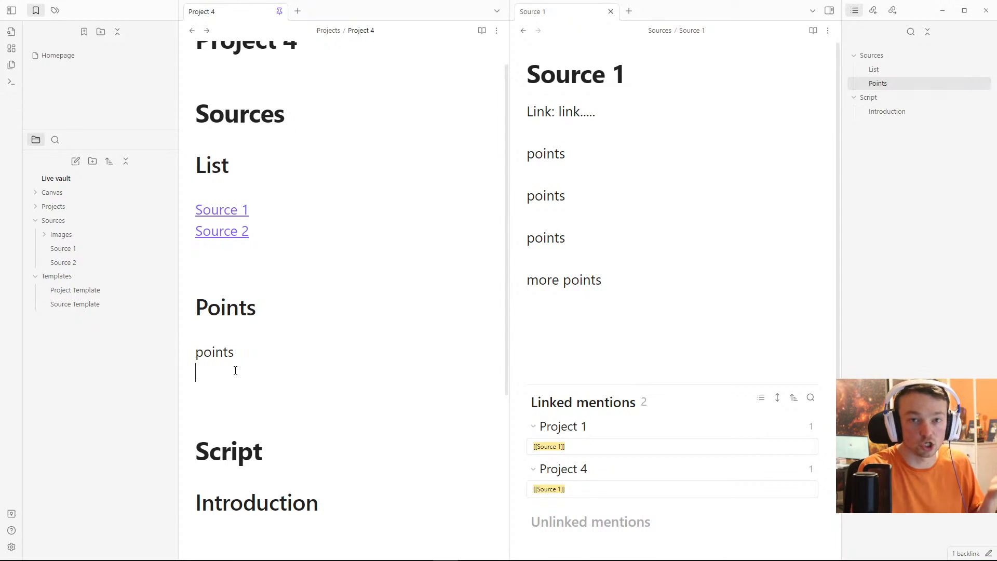
type("[[")
type("source")
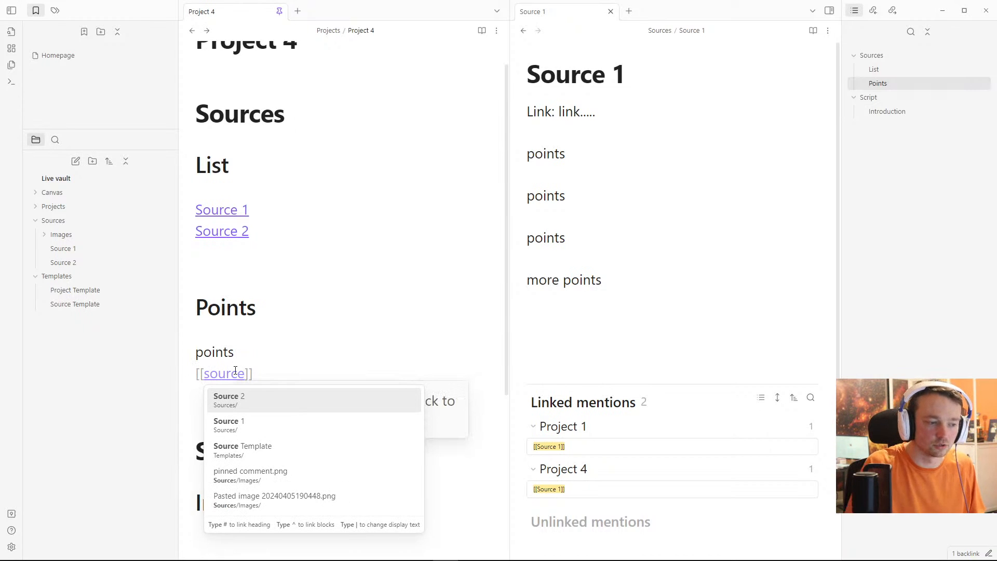
key("Return")
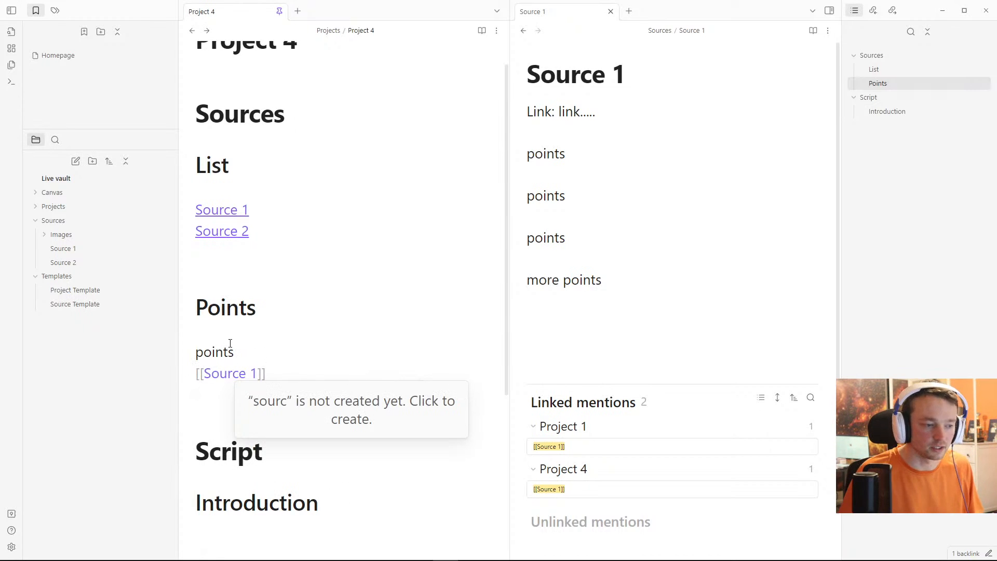
left_click(229, 333)
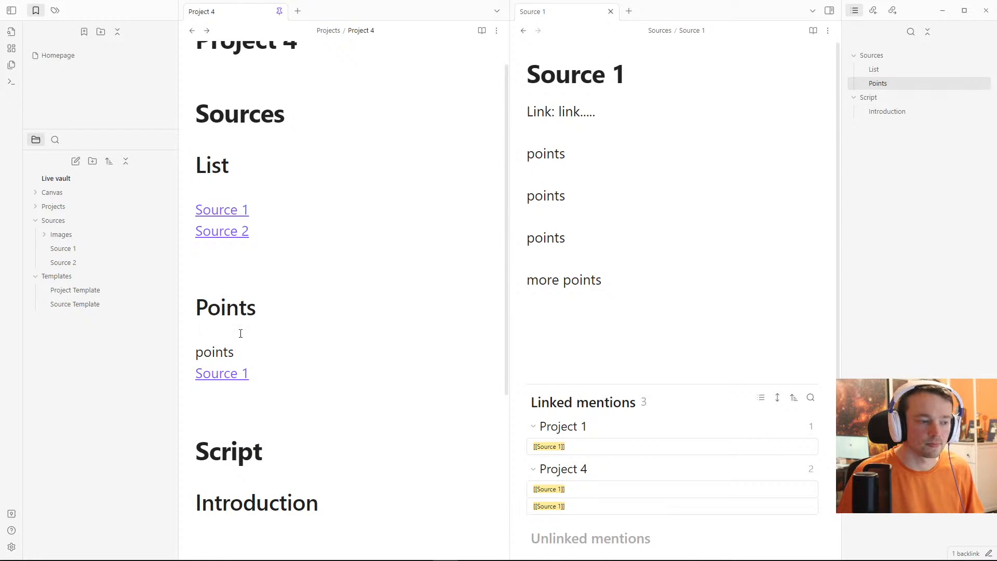
Step: Extend the first point to "points things" in Source 1 and in the Points section of Project 4
left_click(240, 351)
left_click(570, 156)
key("shift+Home")
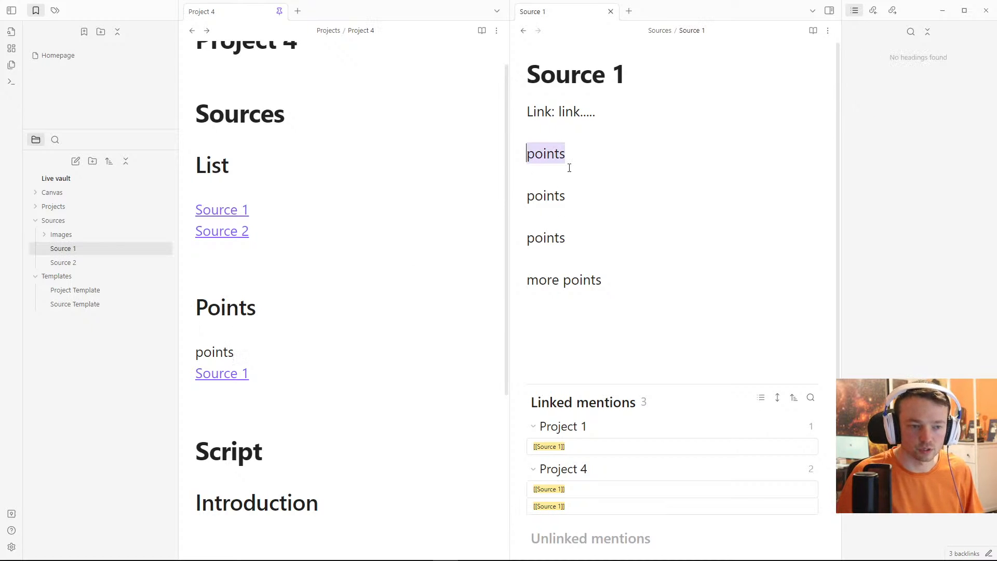
key("End")
type("things")
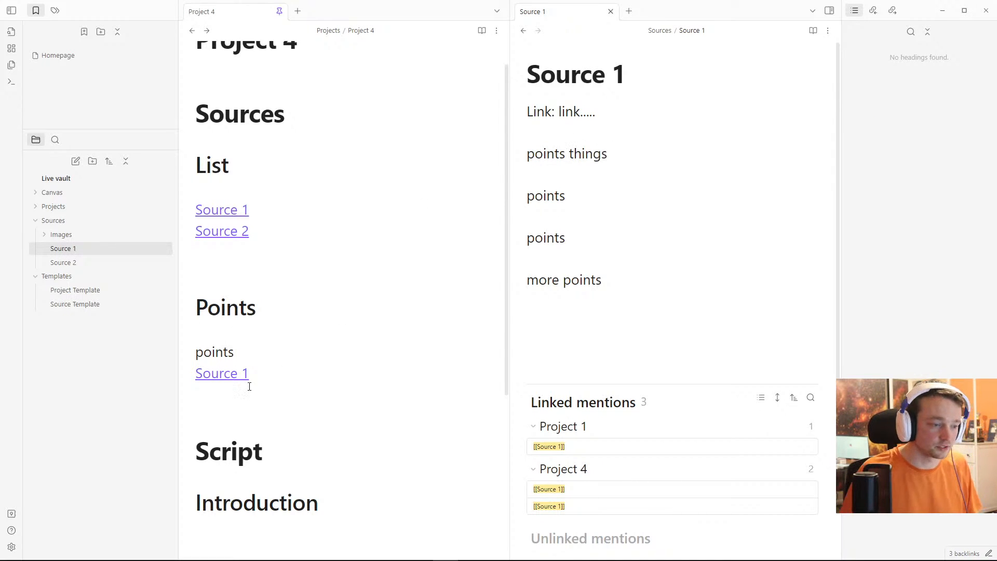
left_click(249, 351)
type("things")
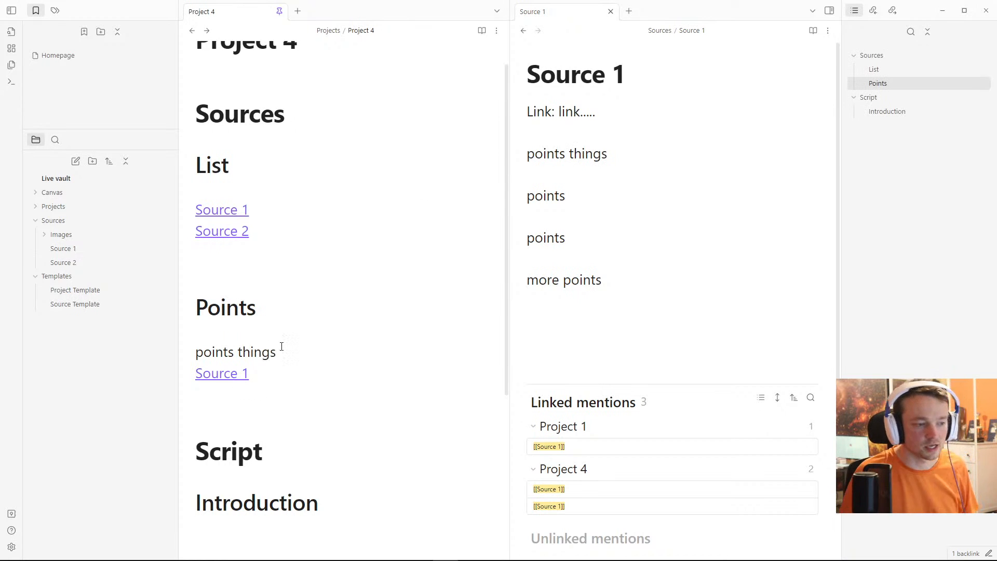
left_click_drag(282, 346, 165, 351)
left_click(267, 384)
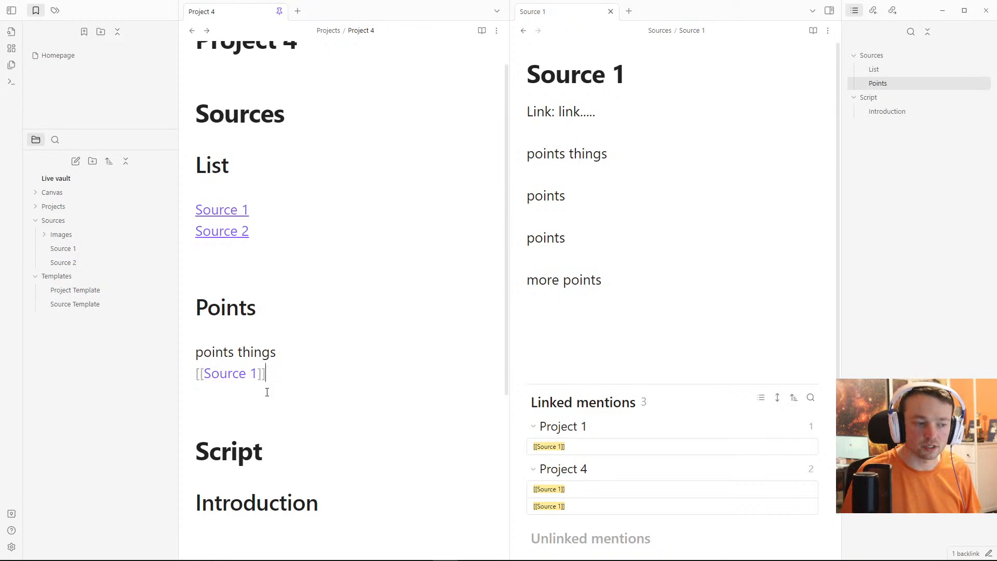
Step: Insert an extra blank line below the Source 1 link in Project 4's Points section
left_click(236, 402)
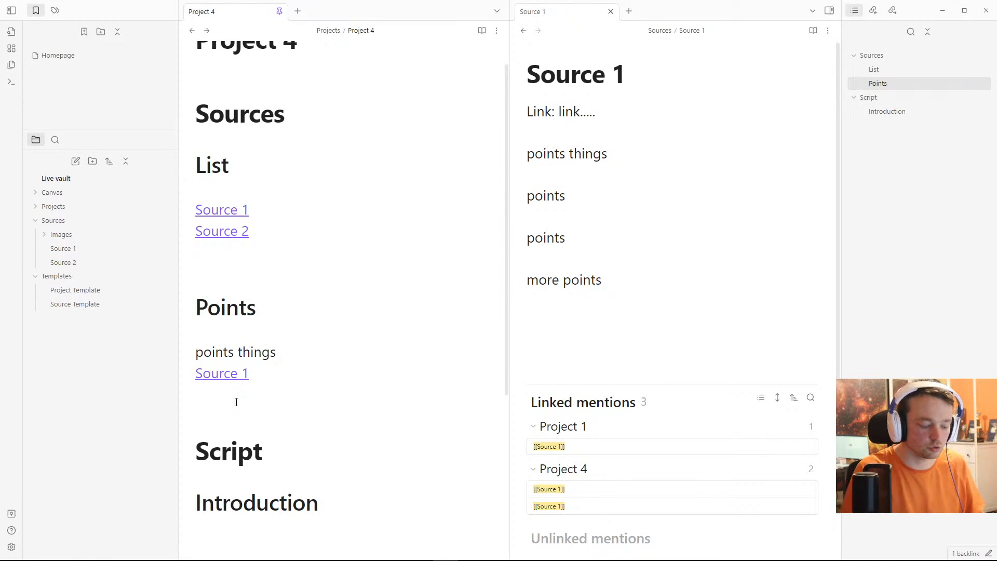
key("Return")
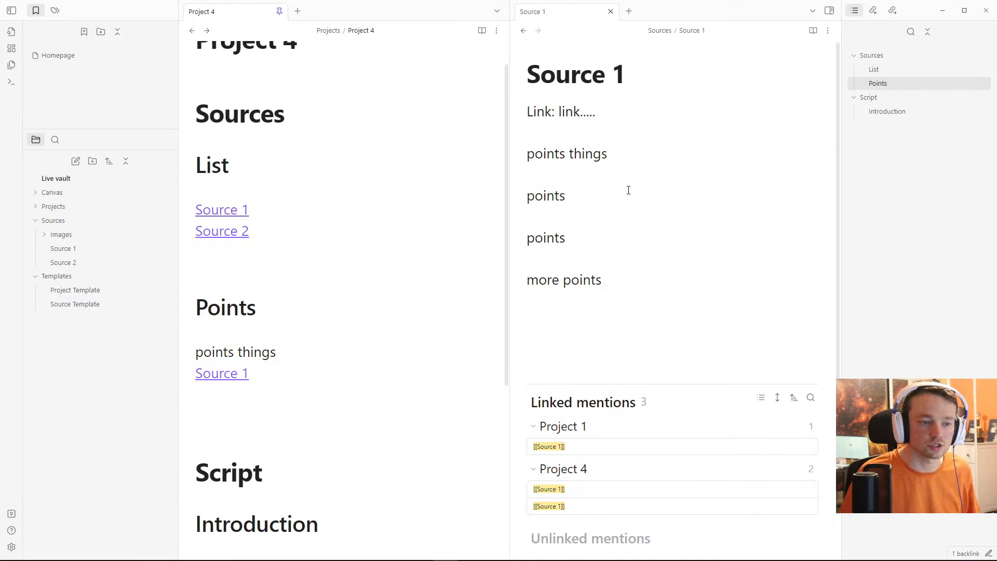
left_click_drag(593, 218, 525, 319)
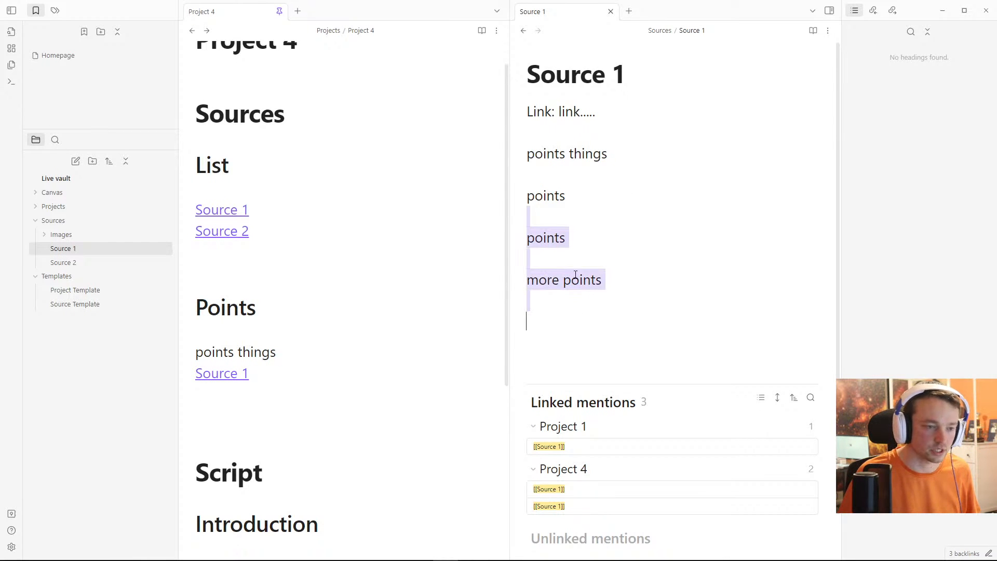
left_click(570, 280)
left_click(231, 263)
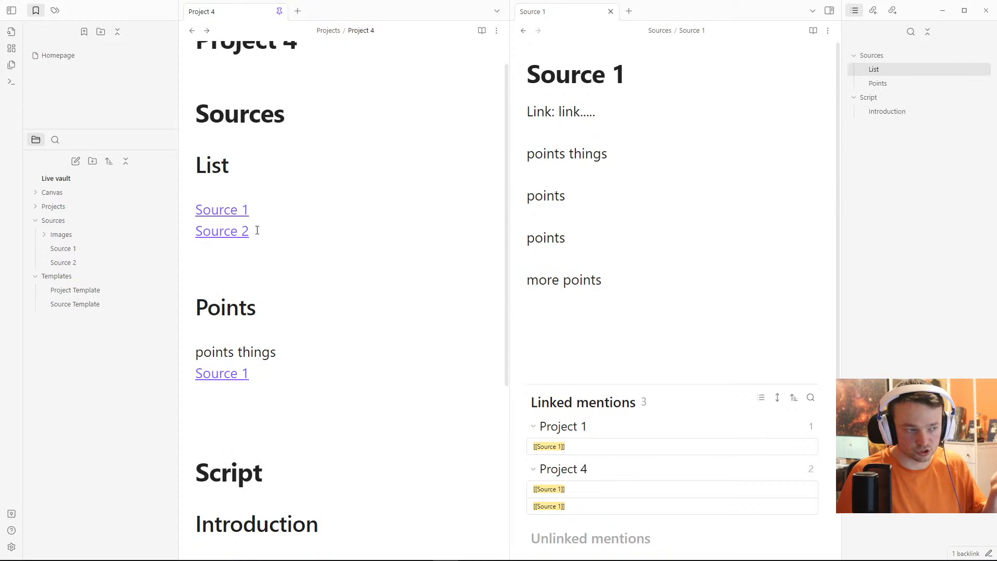
Step: Open Source 2 from Project 4's List links and change its first point to "points thing"
left_click(218, 232)
left_click(581, 156)
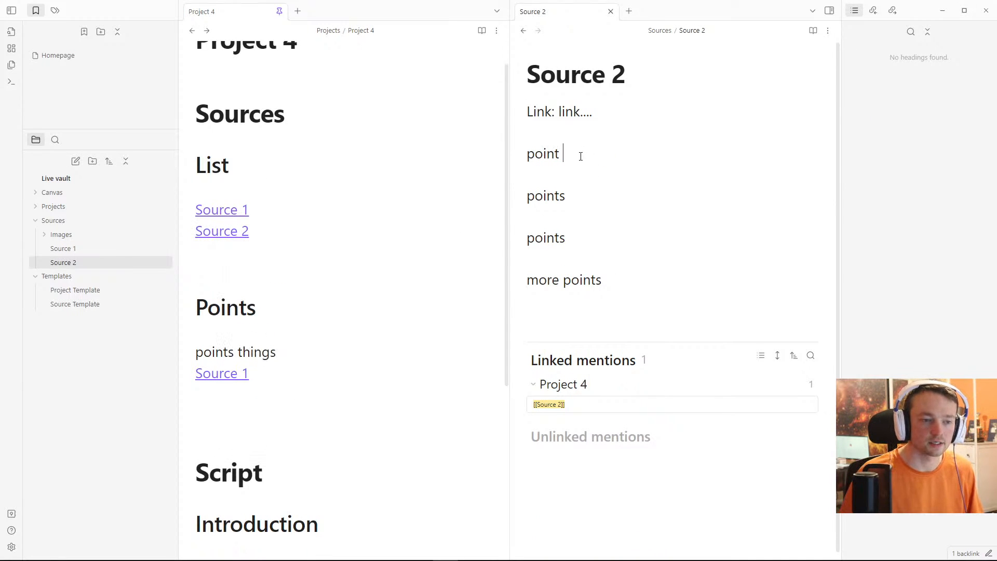
type("s thing")
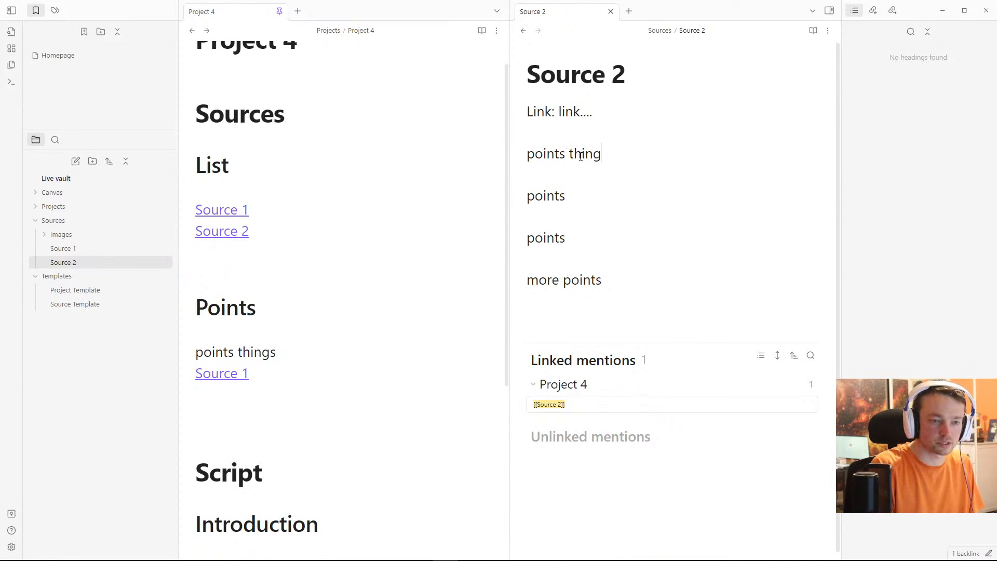
left_click(582, 155)
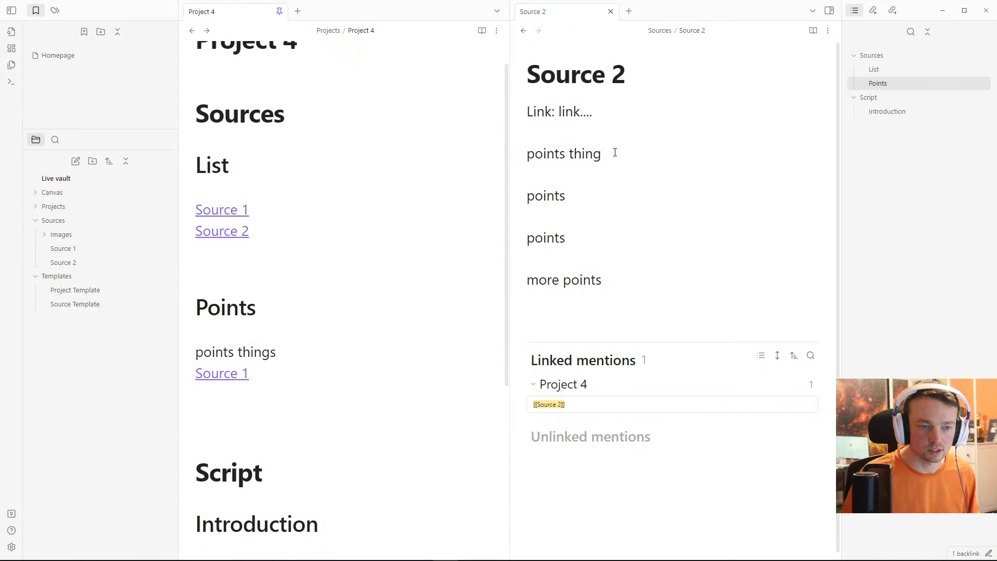
Step: Copy "points thing" from Source 2 to below the Source 1 entry in Project 4's Points section, with an internal link to Source 2 underneath
left_click_drag(614, 154, 512, 155)
key("ctrl+c")
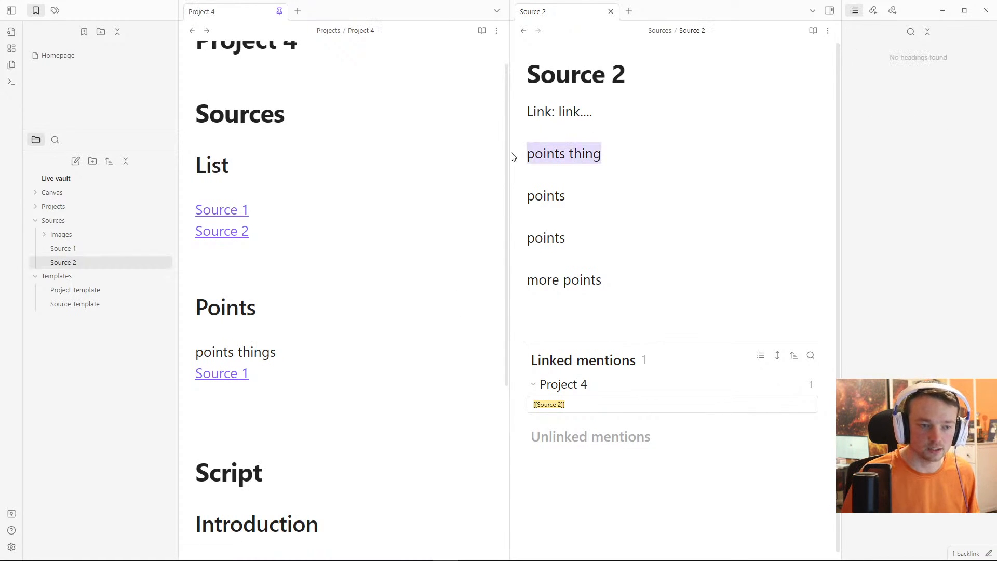
left_click(298, 353)
key("ctrl+v")
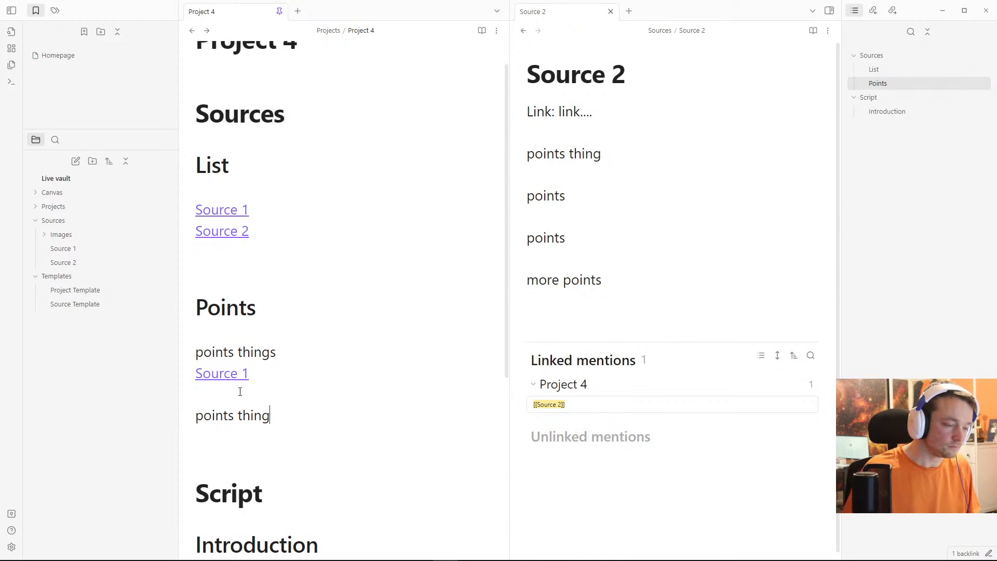
key("Return")
type("[[sour")
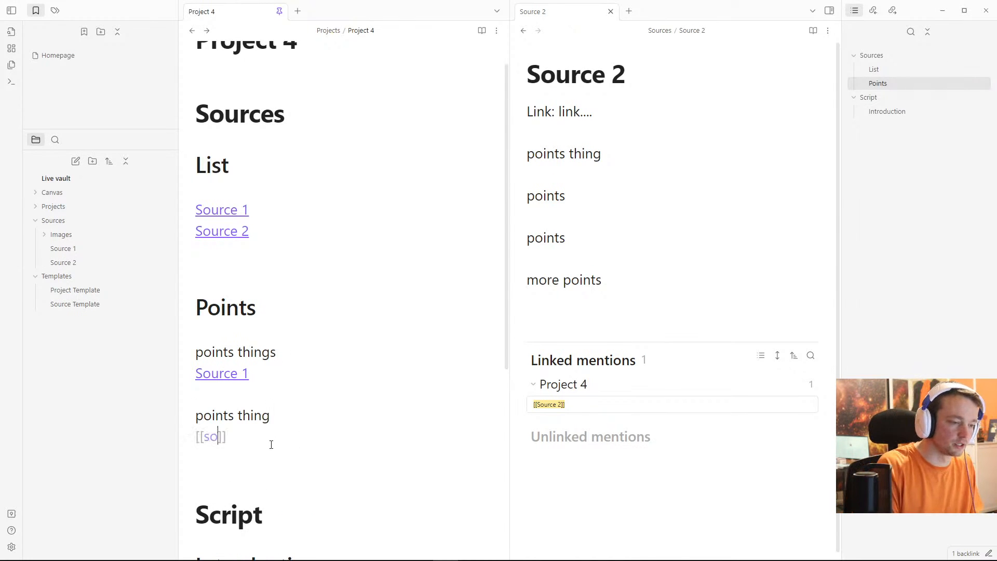
key("Return")
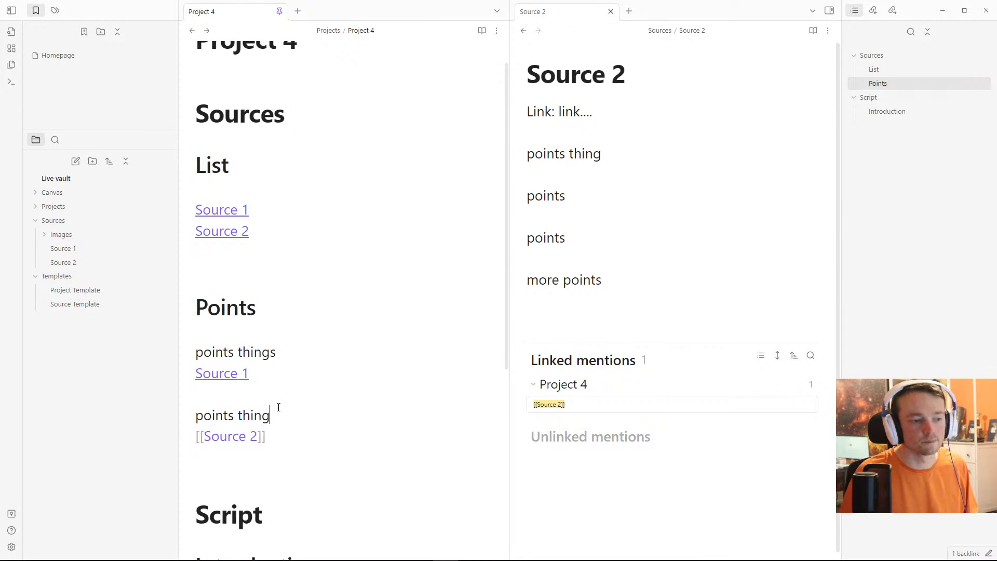
left_click(278, 407)
scroll(285, 316, "down", 2)
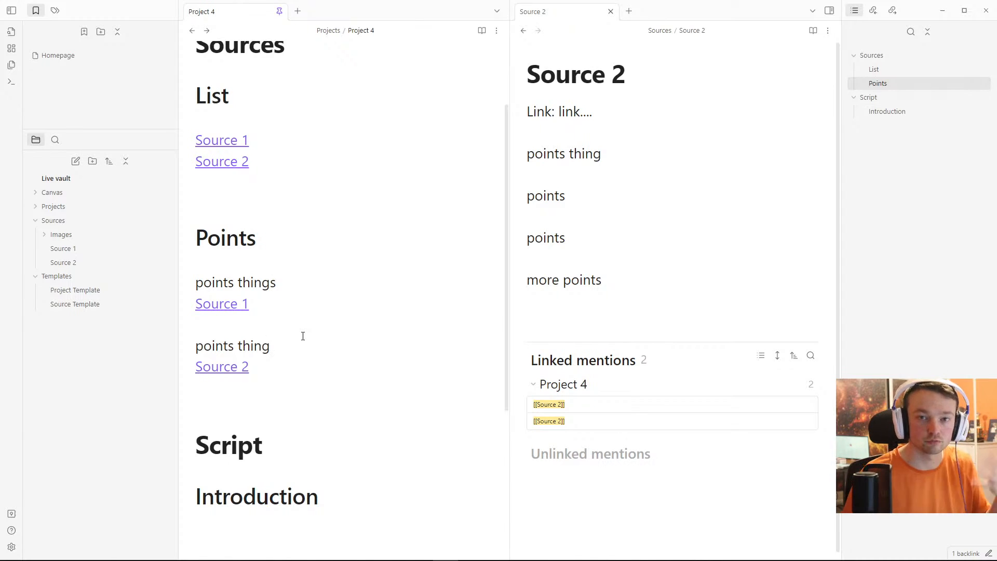
Step: Delete the "points thing" paragraph and the blank line above it, placing the Source 2 link directly below Source 1
left_click(266, 337)
left_click(264, 337)
left_click(273, 283)
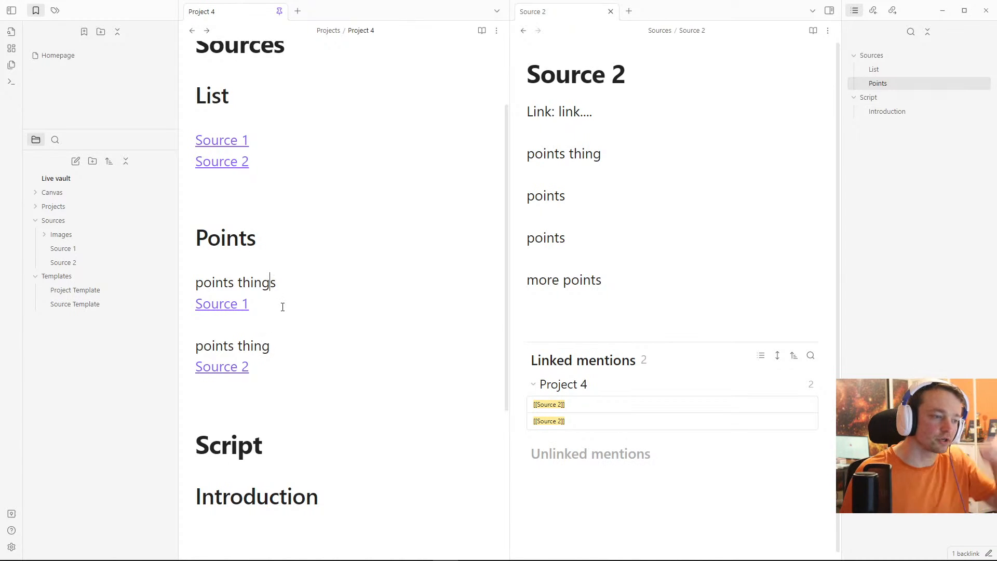
left_click(254, 283)
left_click(263, 347)
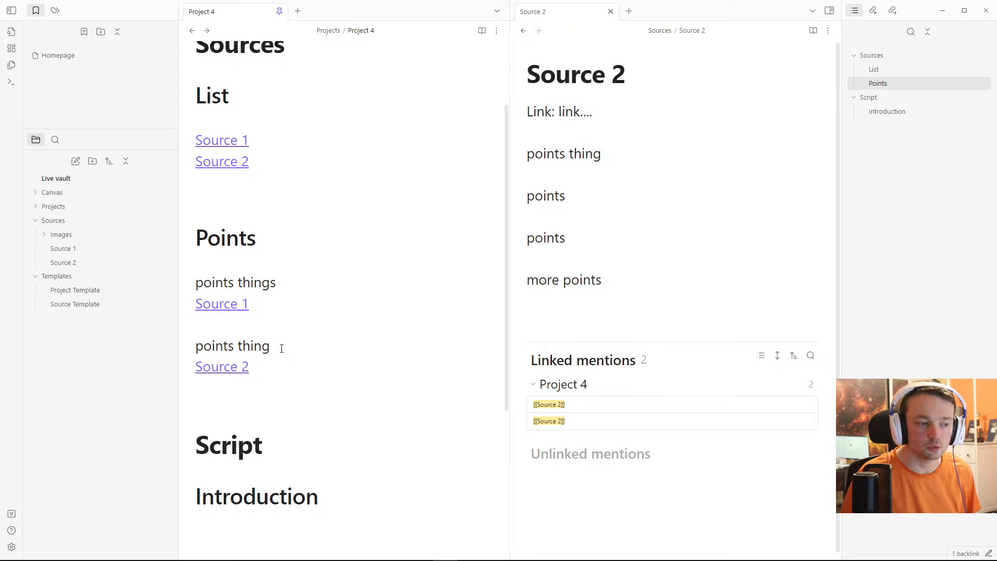
left_click(282, 348)
left_click_drag(283, 347, 183, 340)
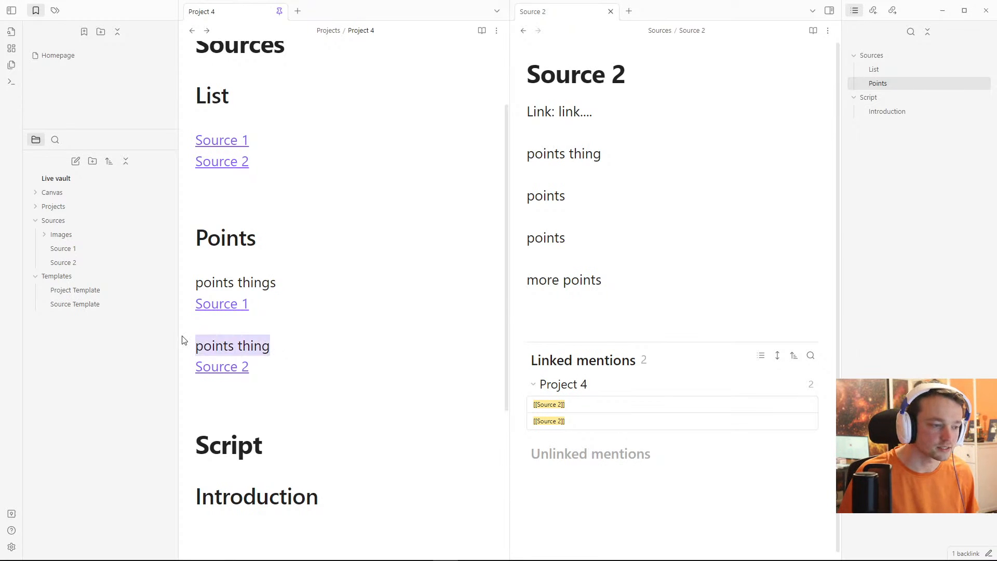
key("BackSpace")
key("BackSpace")
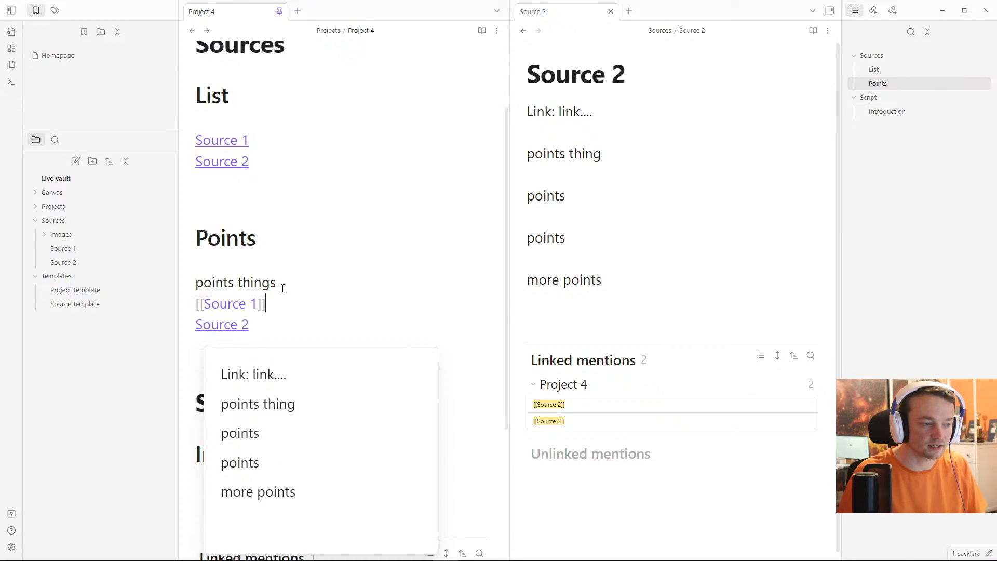
left_click(281, 284)
key("Down")
key("Down")
key("Up")
key("Up")
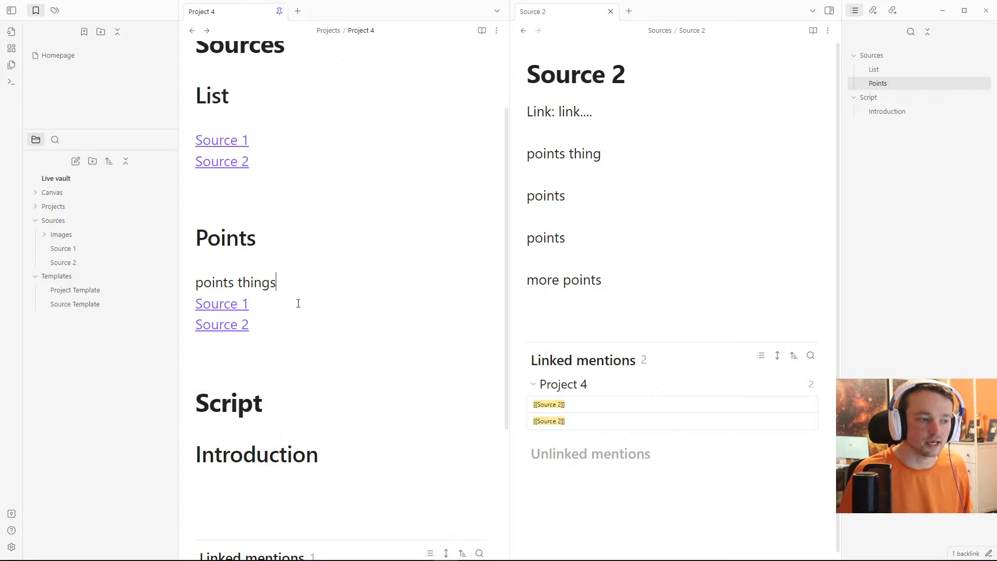
key("Down")
key("Down")
key("Up")
key("Up")
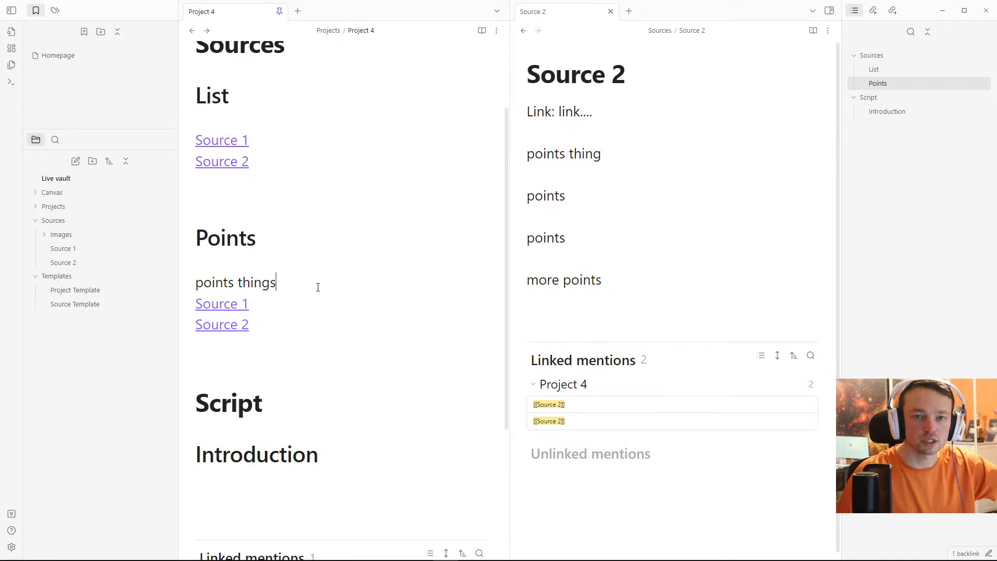
left_click(280, 303)
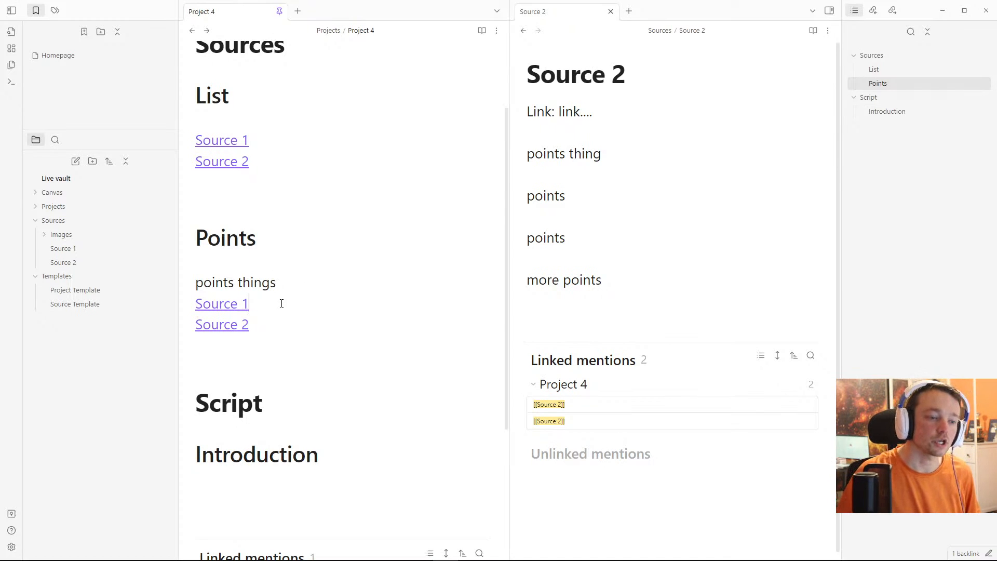
left_click(279, 282)
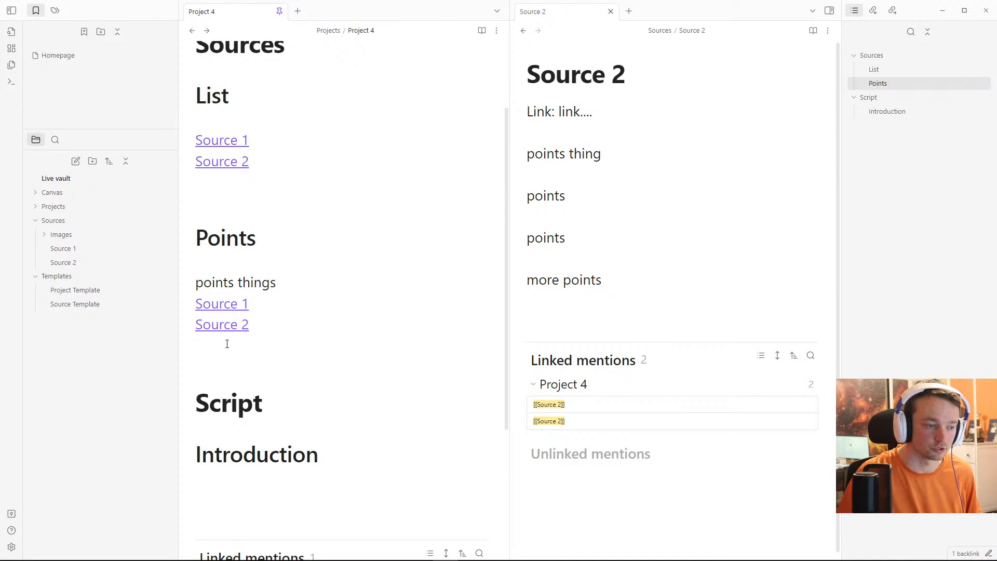
Step: Add a "things" paragraph two blank lines below the Source 2 link in Project 4's Points section
key("Return")
key("Return")
scroll(233, 300, "down", 1)
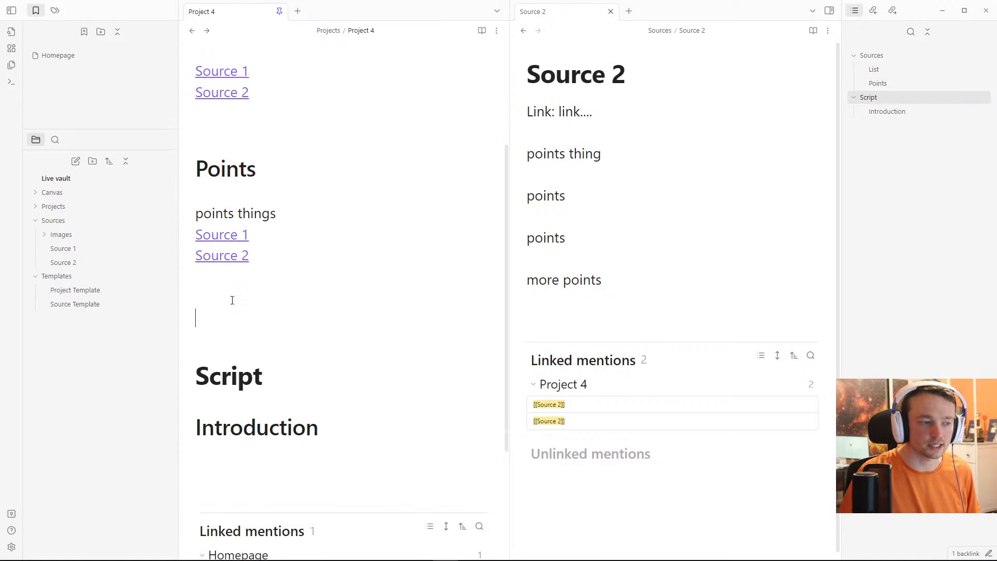
type("things")
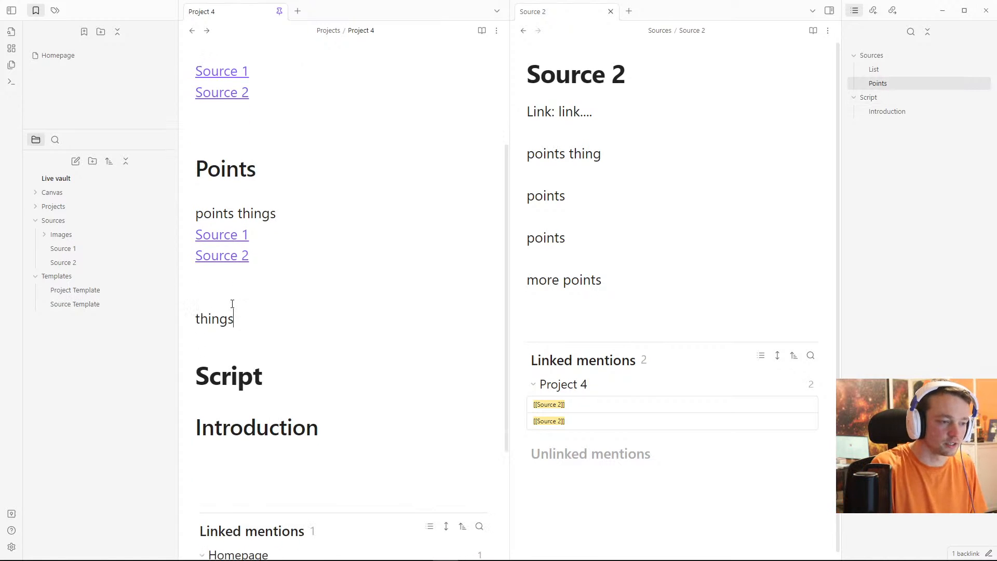
Step: Replace the "things" paragraph in Project 4 with all four points copied from Source 2
left_click(636, 282)
left_click_drag(636, 281, 512, 161)
key("ctrl+c")
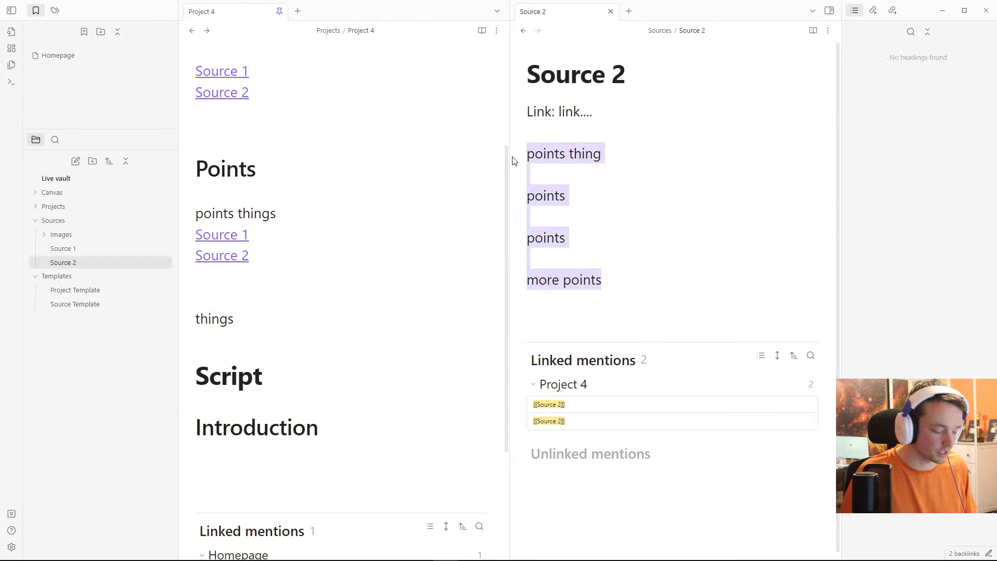
left_click_drag(278, 323, 190, 318)
key("ctrl+v")
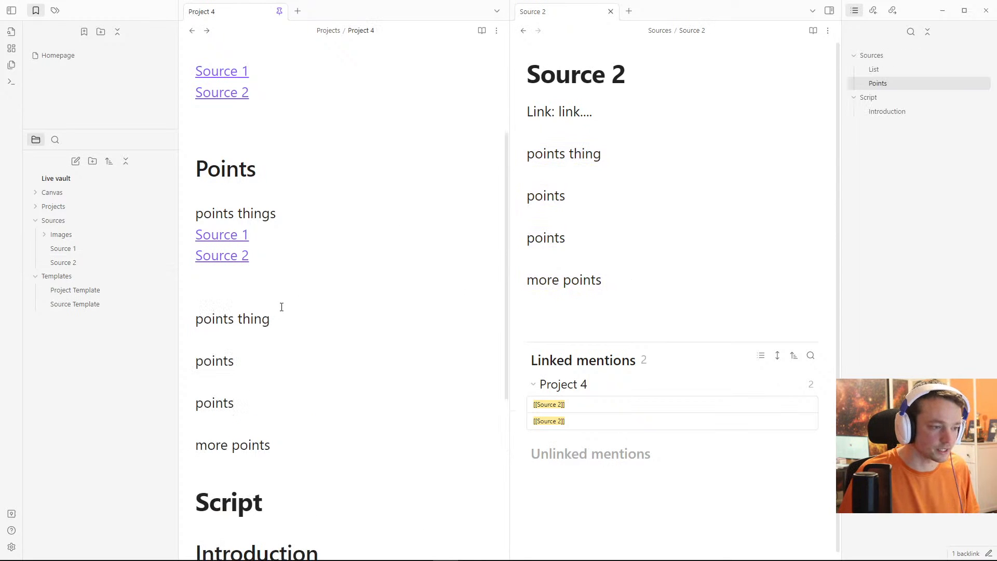
Step: Add an internal link to Source 1 below "points thing" and below the second plain "points" paragraph in Project 4
scroll(281, 307, "down", 1)
left_click(248, 298)
key("Return")
key("Up")
type("[[s")
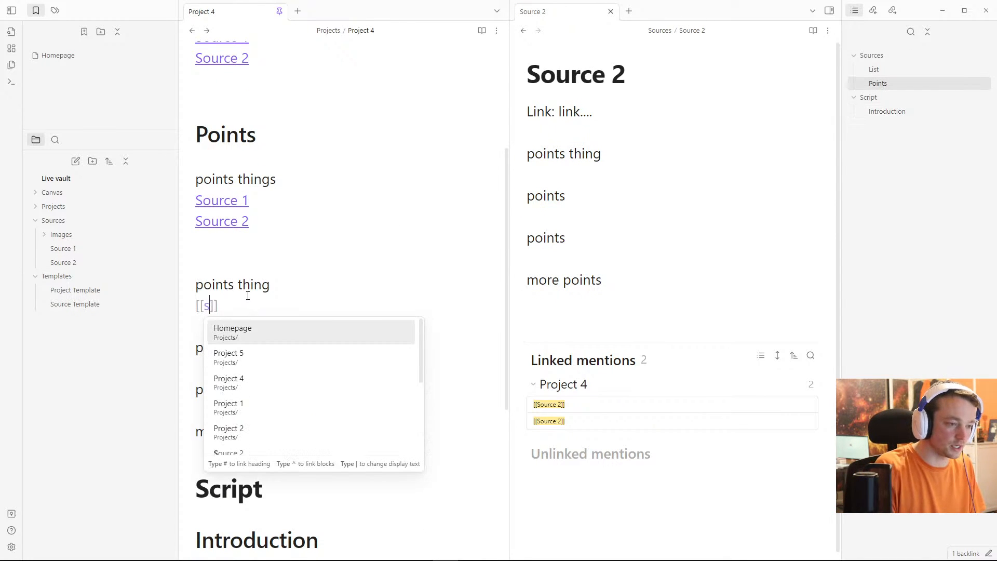
type("our")
key("Down")
key("Return")
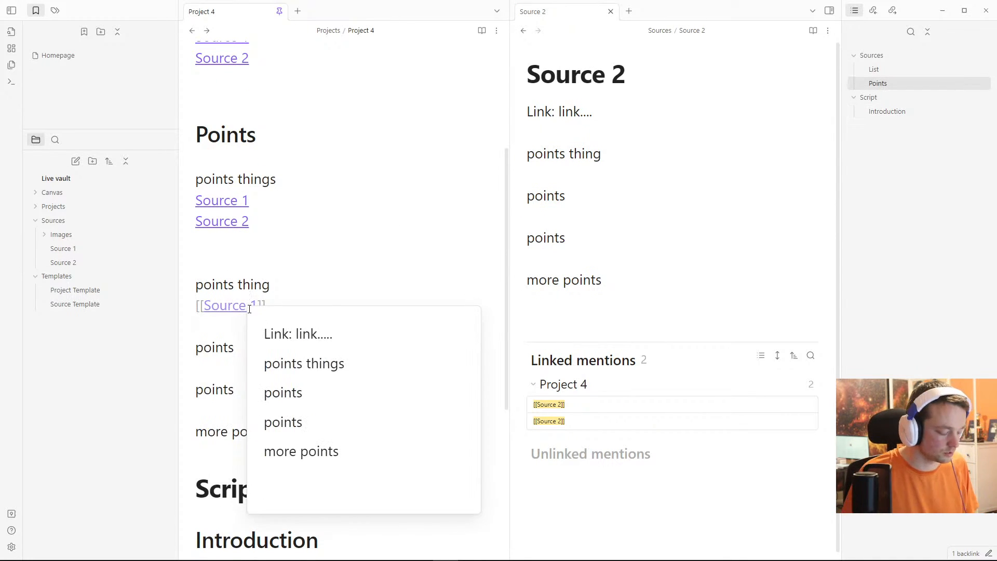
left_click(214, 404)
type("[[Source 1]]")
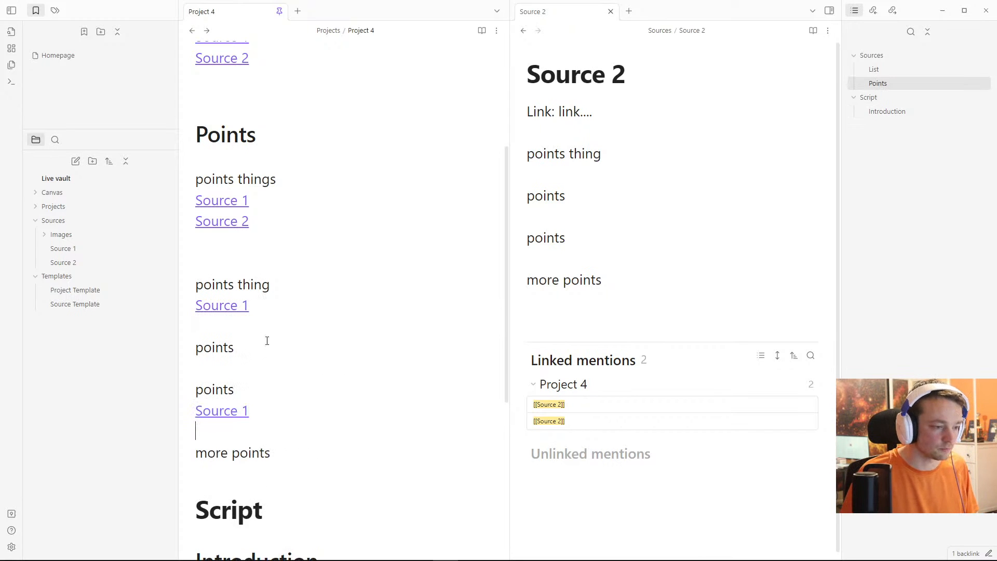
Step: Add an internal link to Source 2 below the first plain "points" paragraph and below "more points" in Project 4
left_click(266, 222)
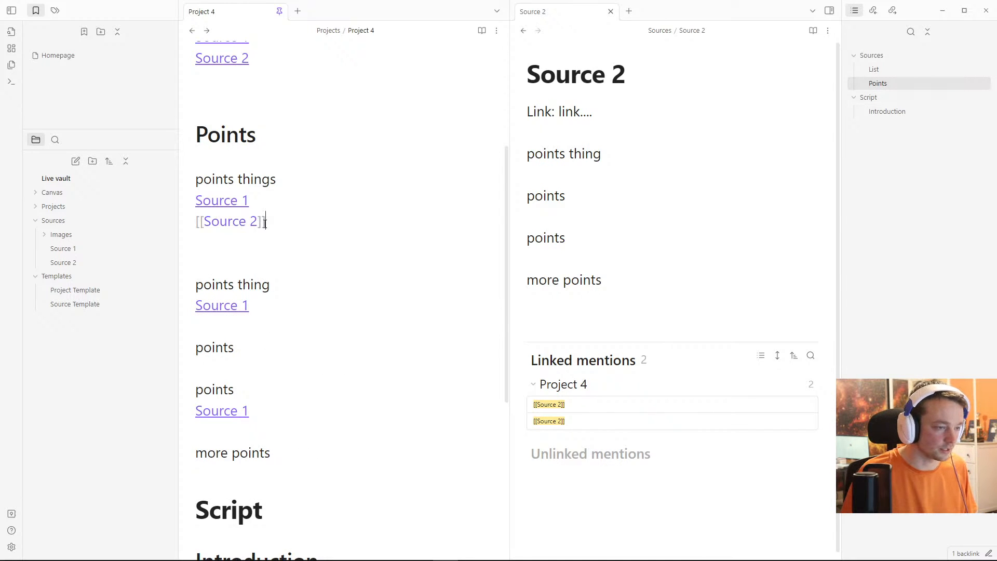
left_click(237, 360)
type("[[Source 2]]")
left_click(239, 488)
type("[[Source 2]]")
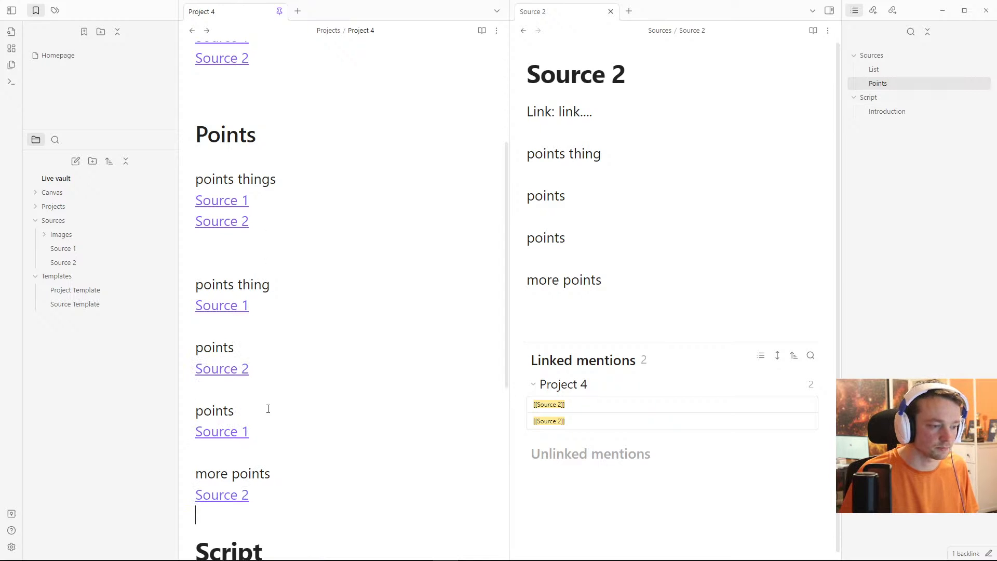
scroll(332, 301, "down", 2)
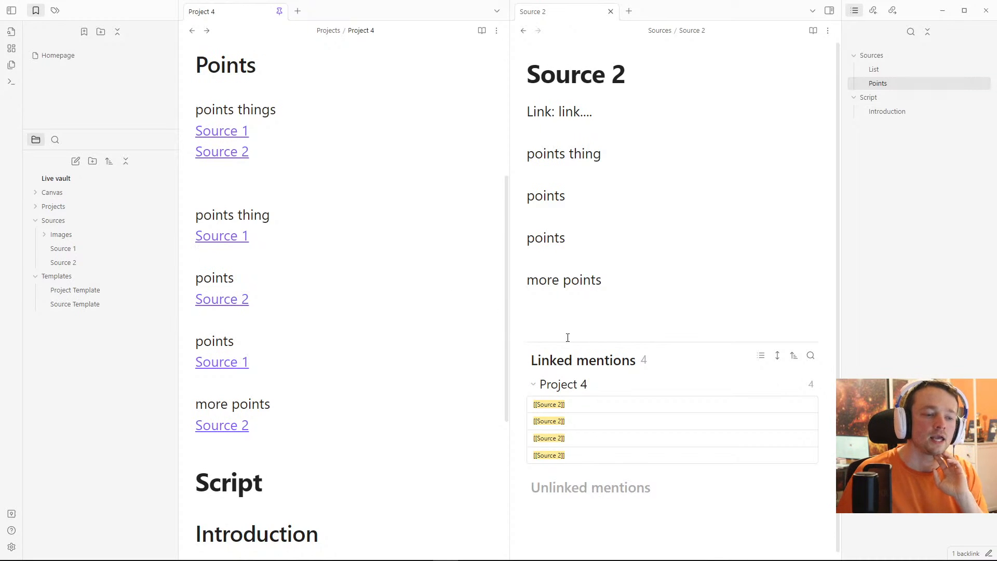
left_click(612, 218)
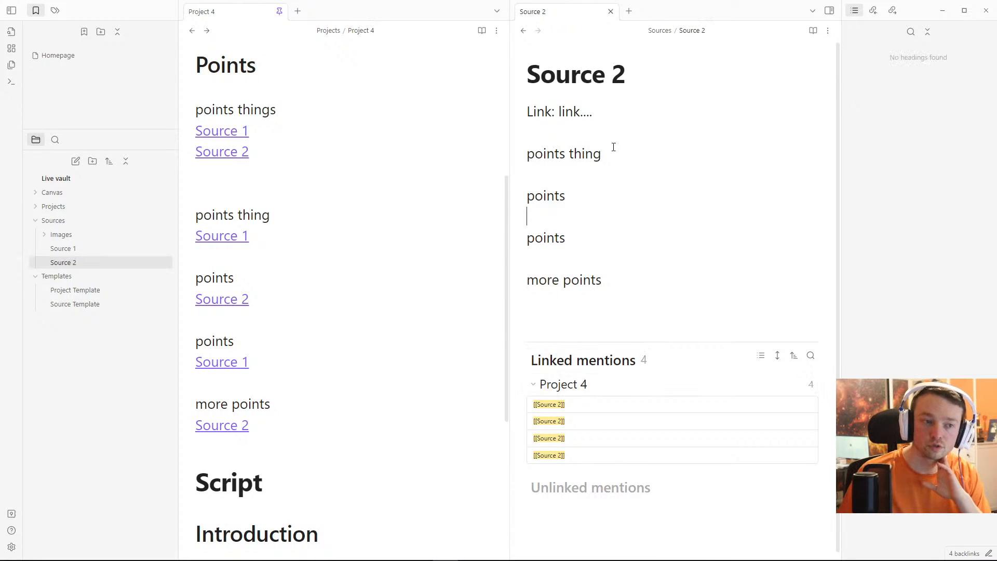
Step: Unpin the Project 4 note and open Project 5 from the Homepage note
left_click(305, 174)
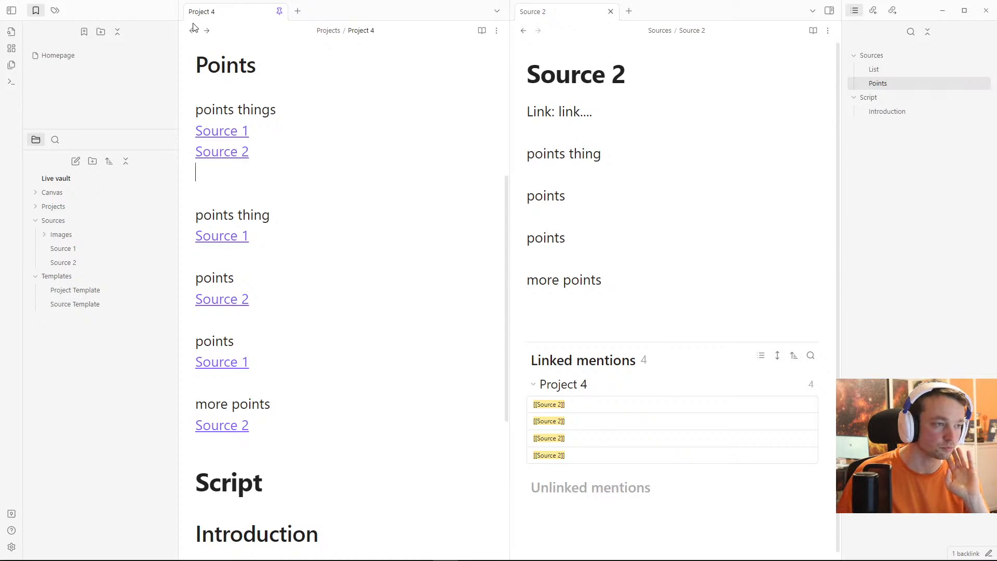
left_click(279, 11)
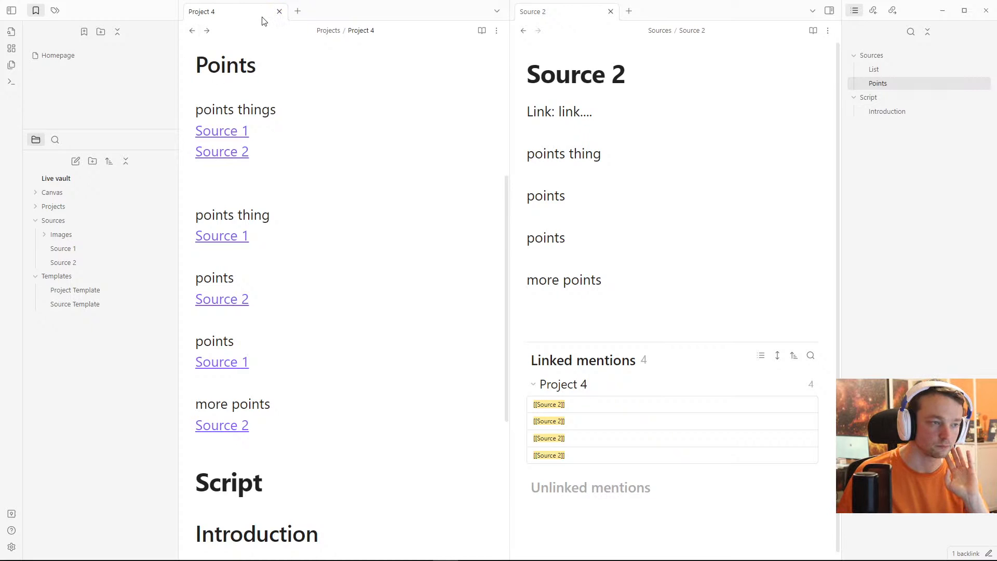
left_click(192, 31)
left_click(236, 238)
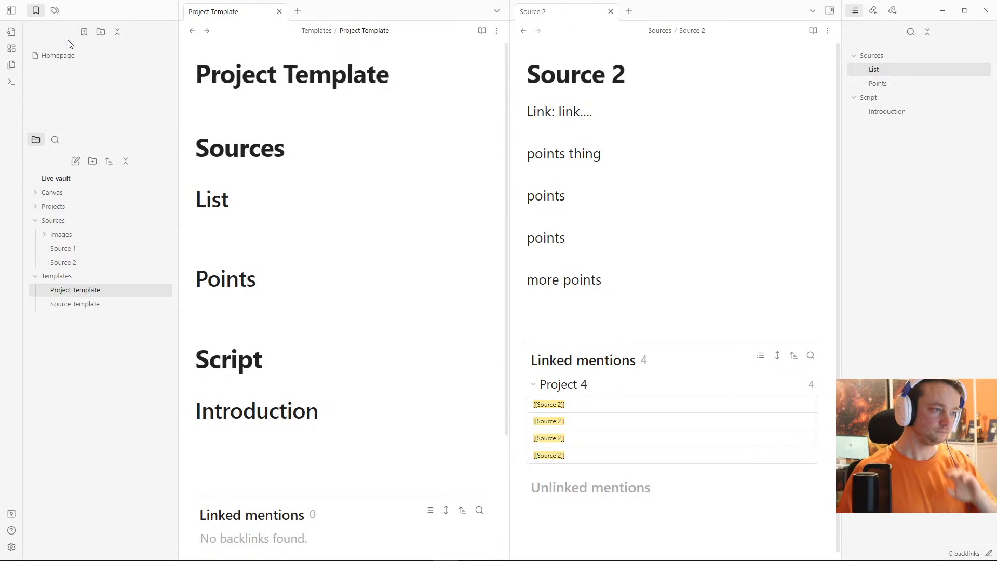
left_click(78, 57)
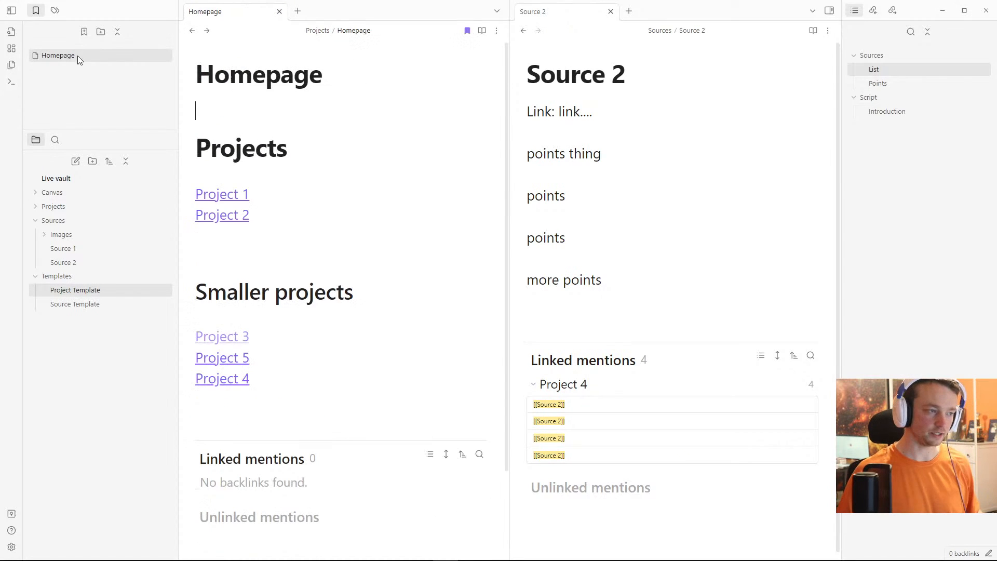
left_click(235, 359)
Step: Add a level-two "Points" heading below List in Project 5, followed by blank lines
left_click(234, 235)
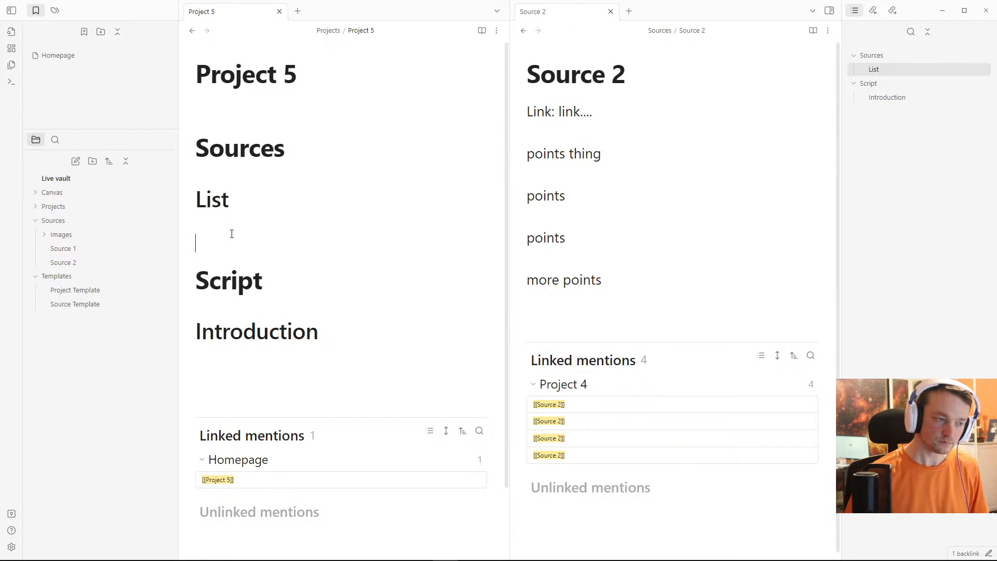
key("Return")
type("# # POints")
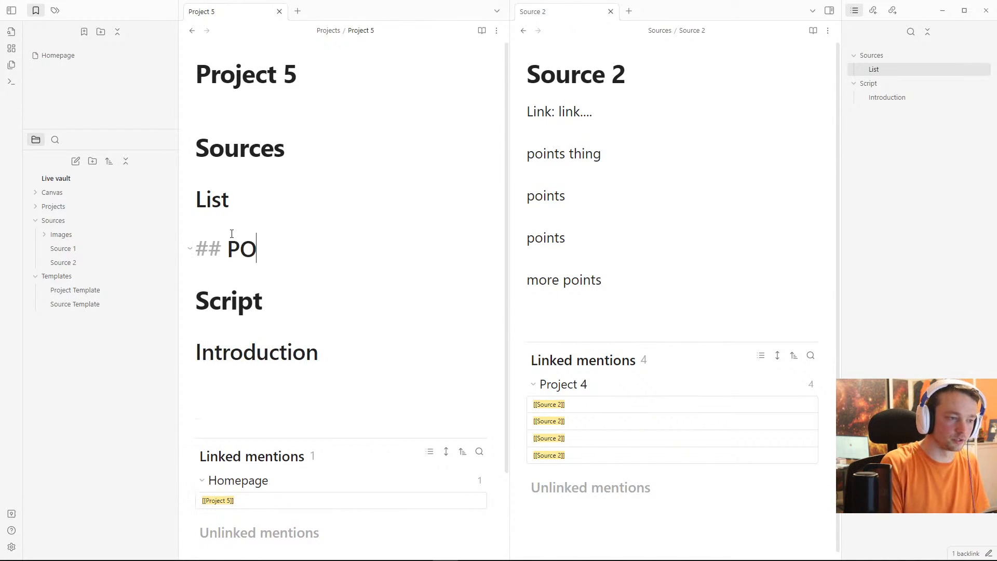
key("Return")
key("BackSpace")
key("BackSpace")
key("BackSpace")
key("BackSpace")
key("BackSpace")
key("BackSpace")
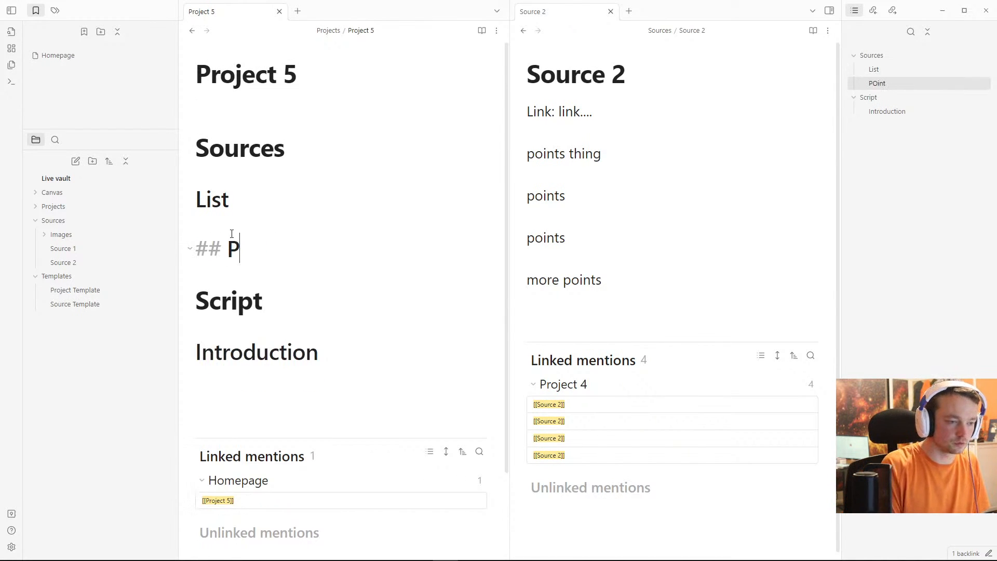
type("oints")
key("Return")
key("Return")
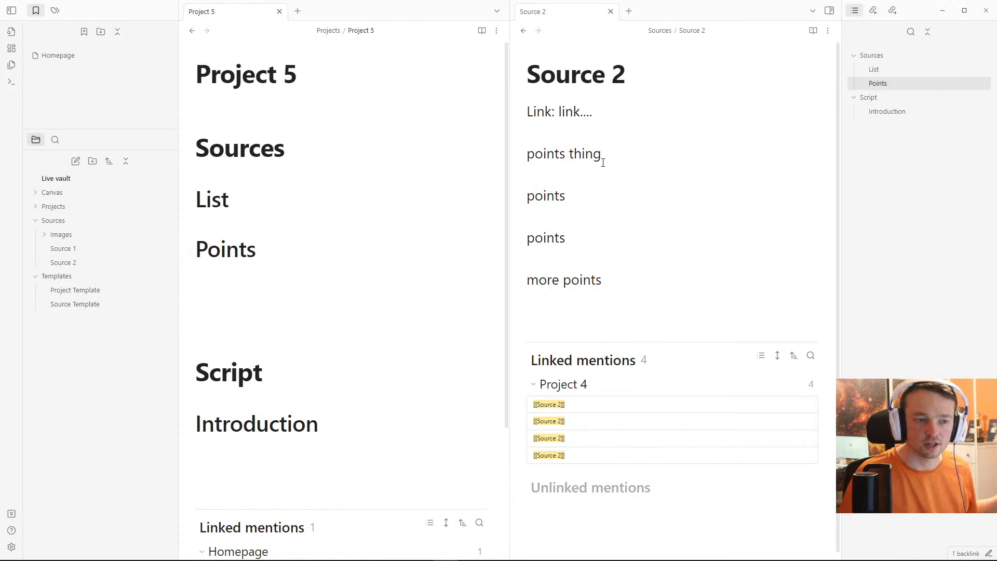
Step: Copy "points thing" from Source 2 into Project 5's Points section and add an internal link to Source 2 below it
left_click_drag(603, 163, 518, 154)
key("ctrl+c")
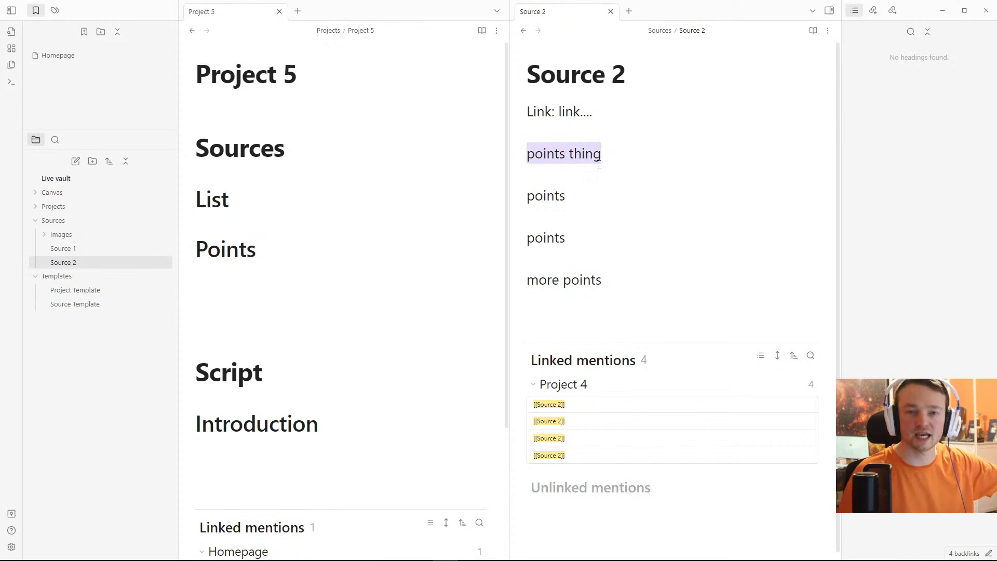
left_click(210, 291)
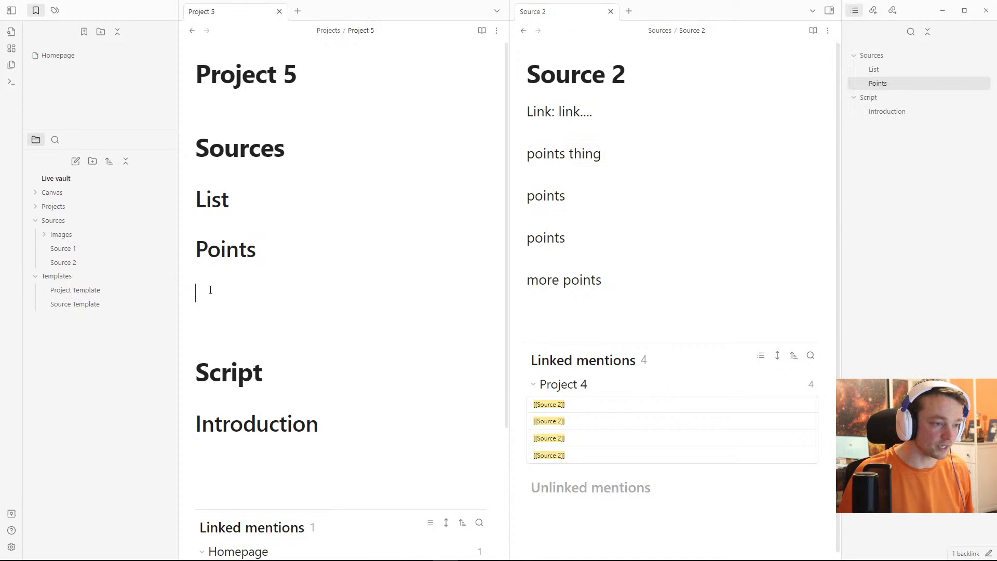
key("ctrl+v")
key("Return")
type("[[Sour")
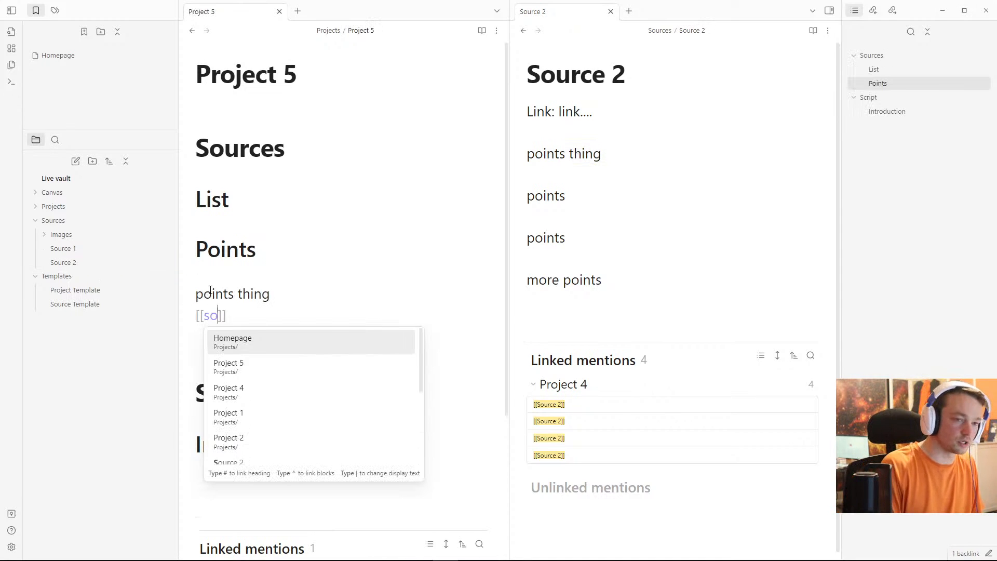
key("Return")
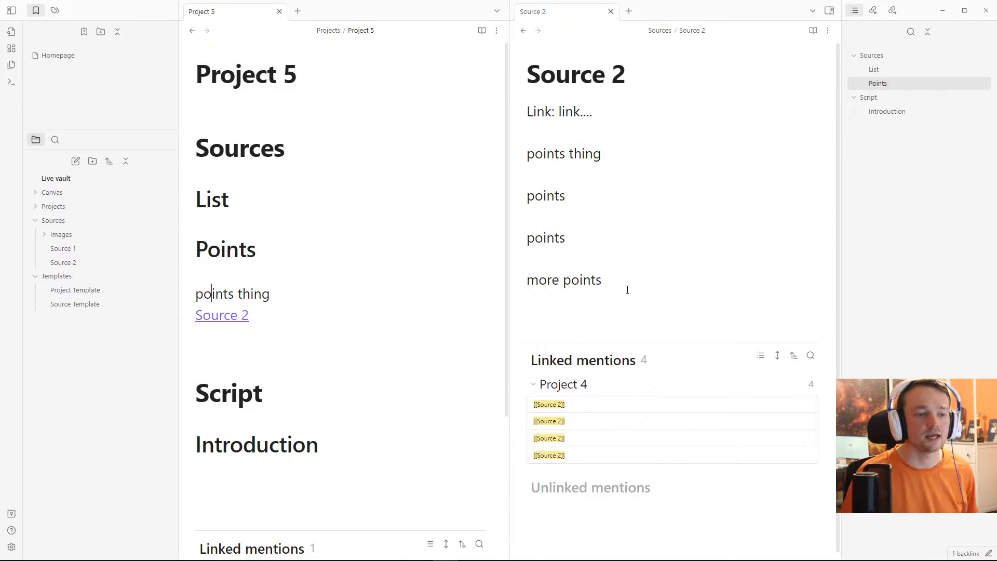
Step: Examine Source 2's linked mentions and compare them with Project 5's Points section and backlinks
left_click(626, 289)
scroll(615, 156, "down", 1)
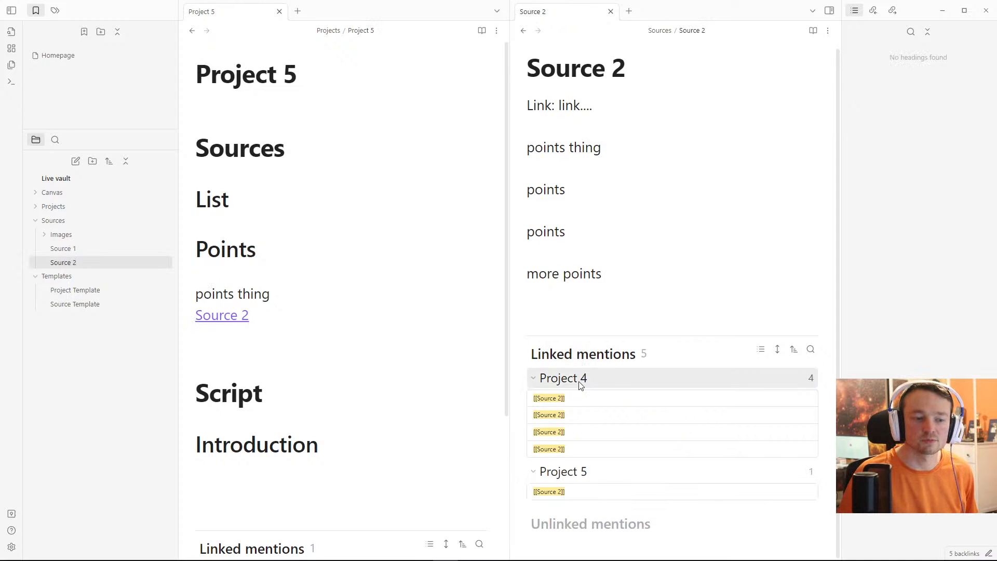
left_click(639, 148)
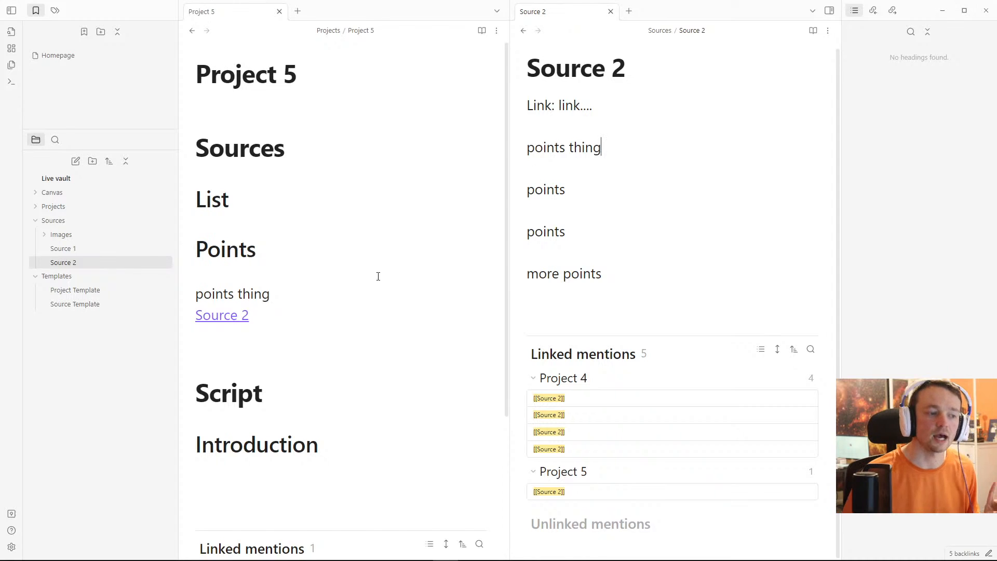
left_click(296, 310)
left_click(607, 208)
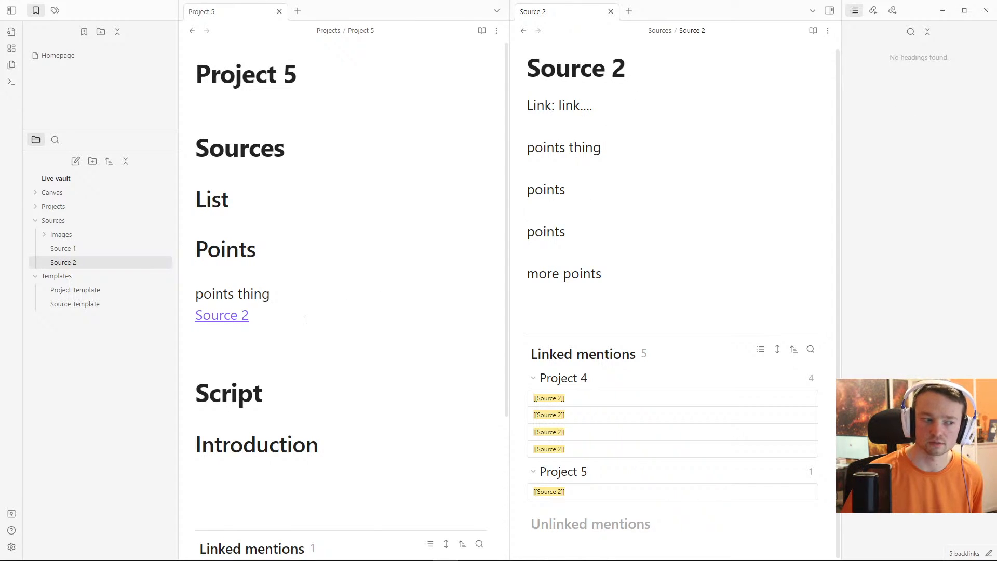
left_click(226, 359)
left_click(255, 283)
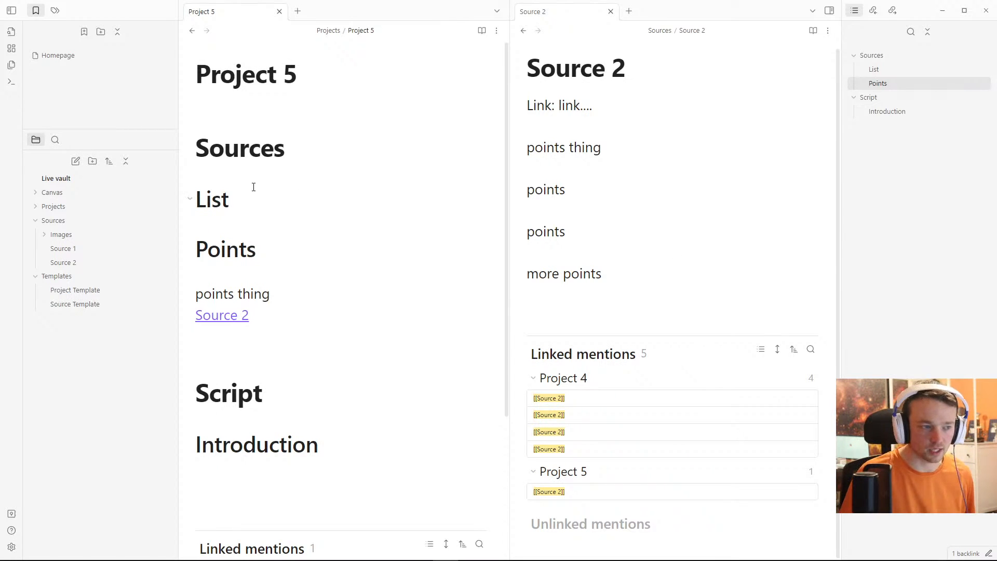
left_click(236, 180)
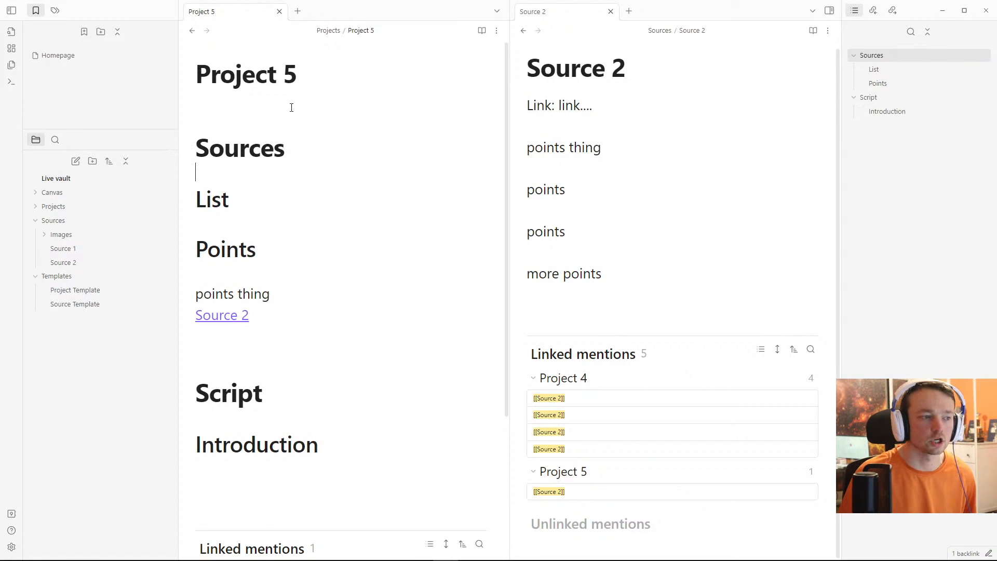
left_click(334, 97)
scroll(234, 333, "down", 1)
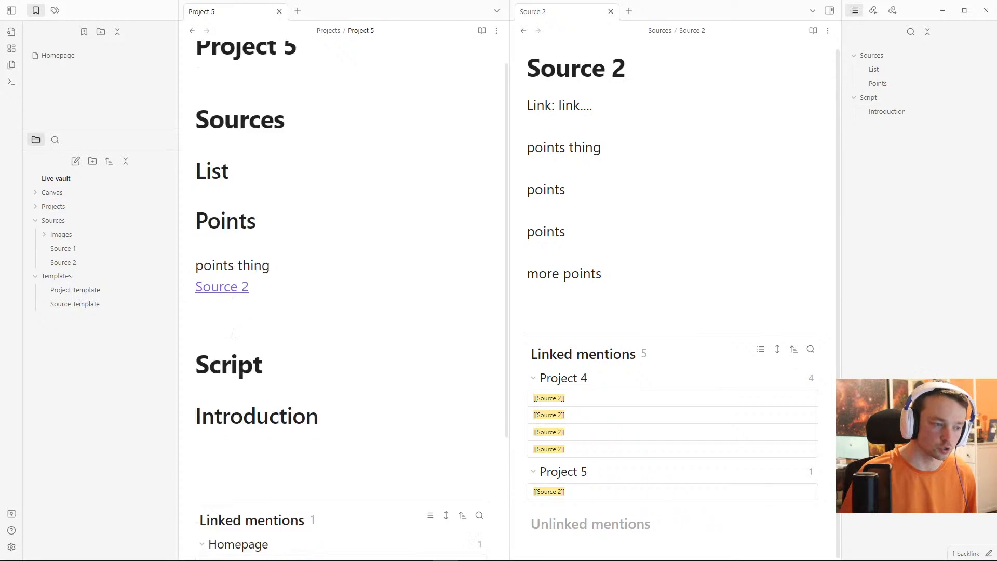
scroll(234, 333, "down", 3)
scroll(258, 149, "up", 1)
mouse_move(236, 157)
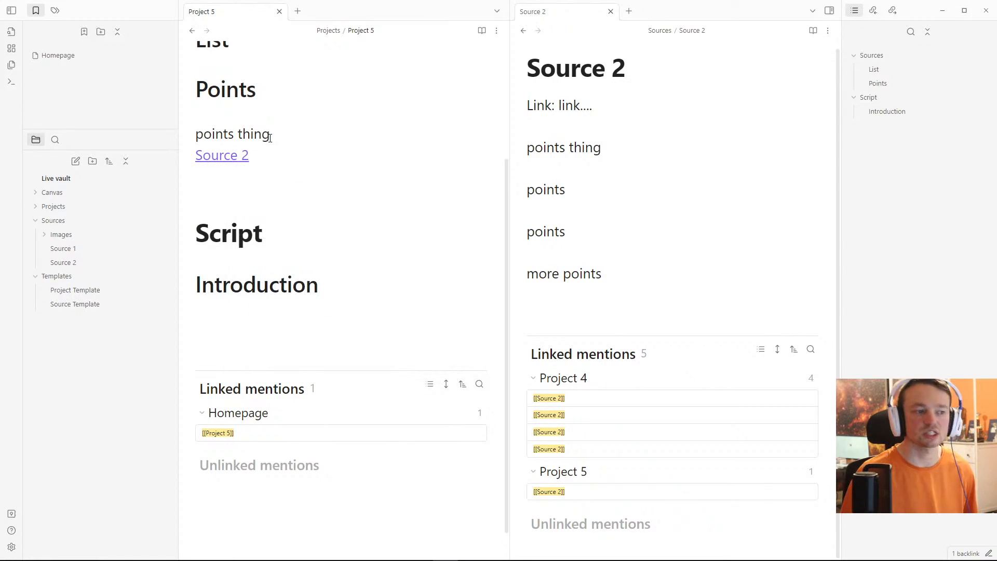
left_click(590, 183)
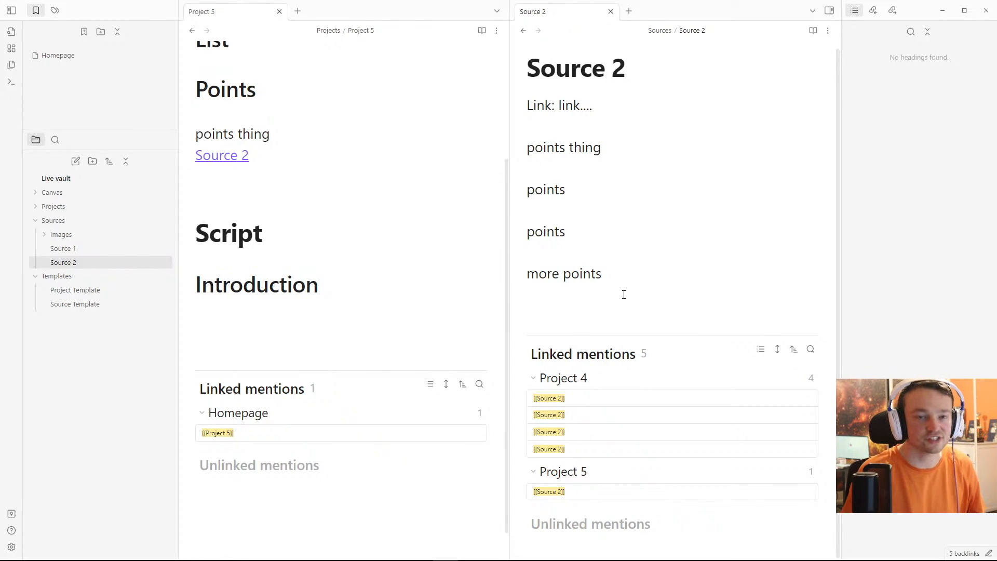
left_click(623, 254)
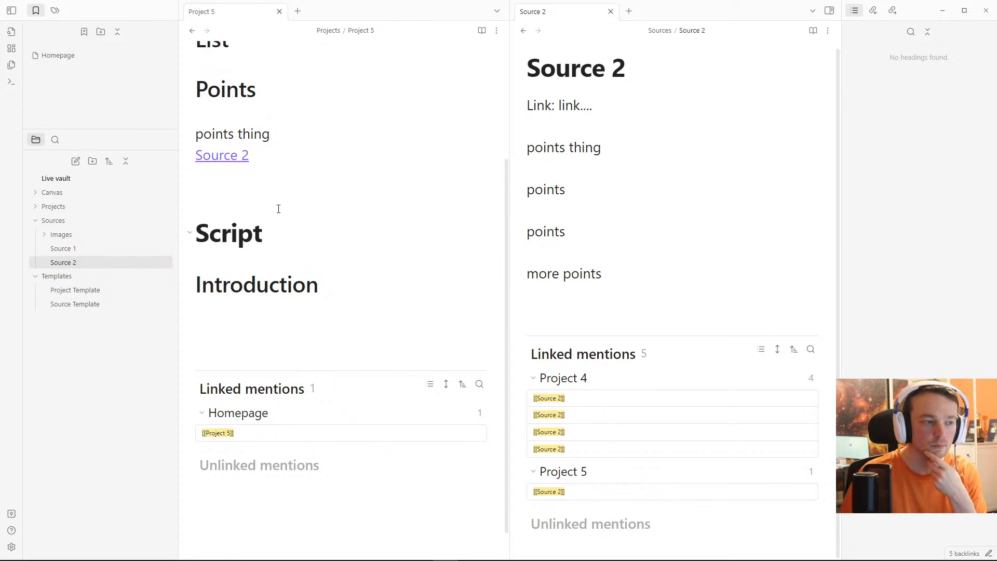
left_click(263, 202)
scroll(265, 198, "up", 2)
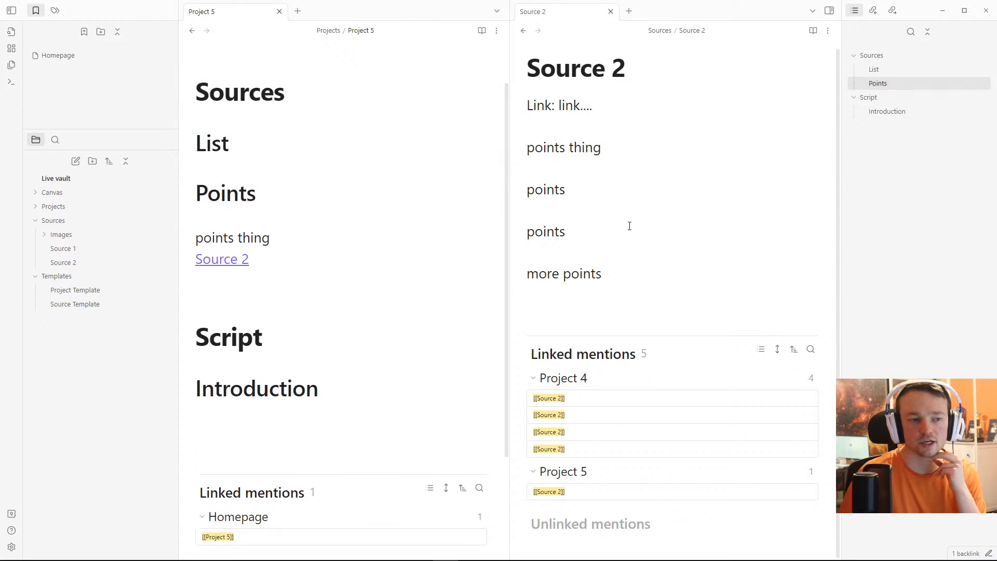
scroll(226, 222, "up", 2)
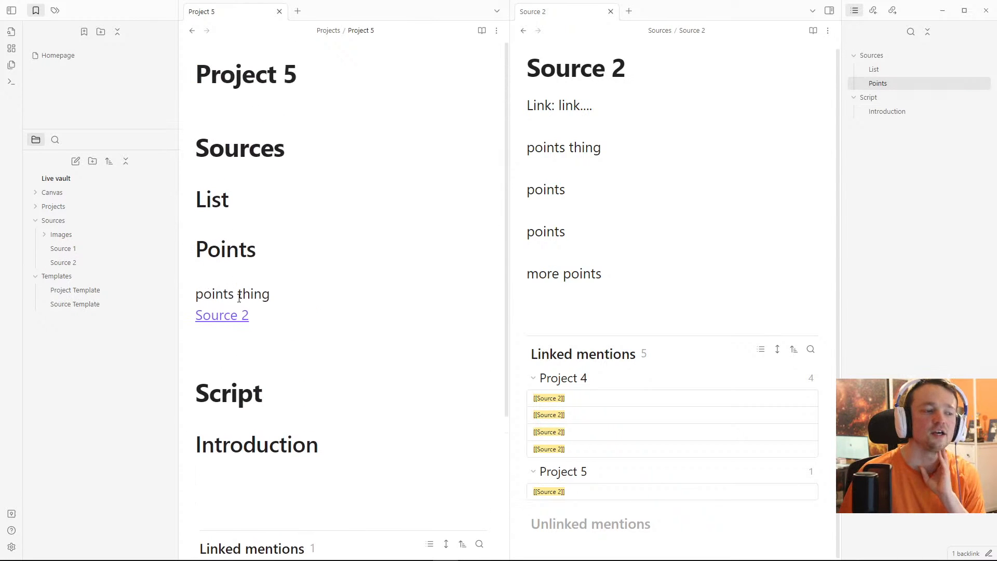
left_click(689, 232)
left_click(256, 266)
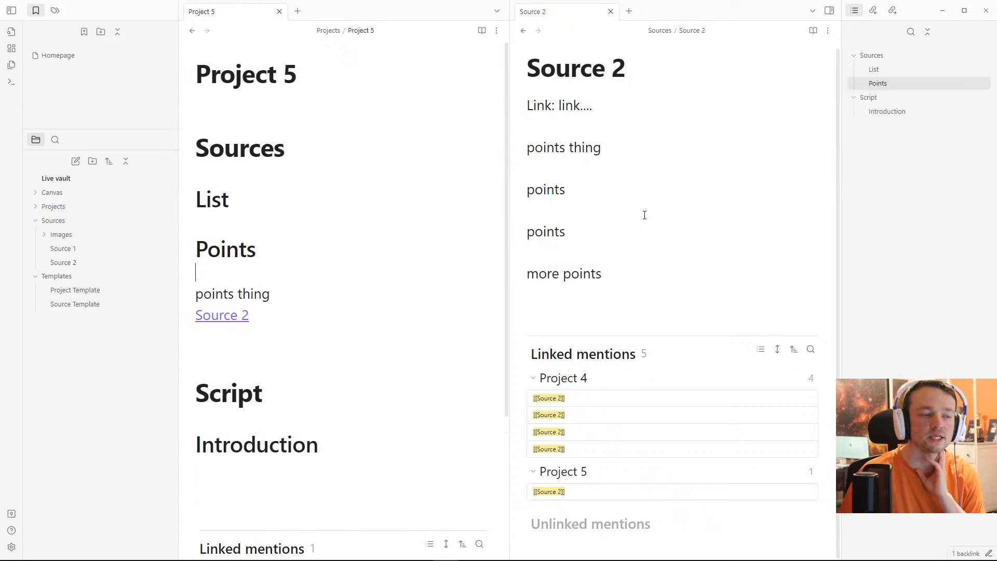
left_click(676, 175)
left_click(293, 275)
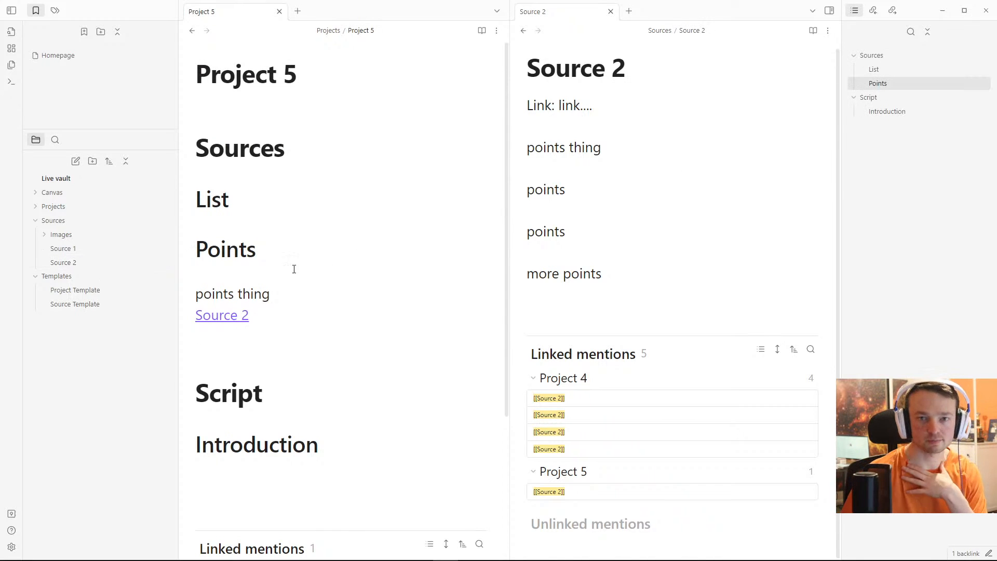
Step: Return to the Homepage note and open Project 4 from its Smaller projects list
left_click(67, 56)
left_click(589, 203)
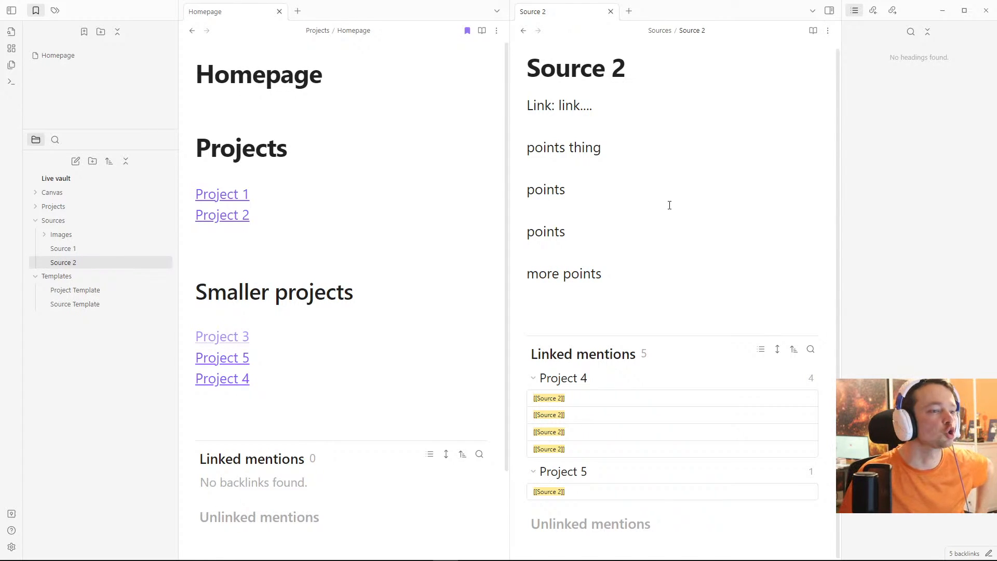
left_click(247, 239)
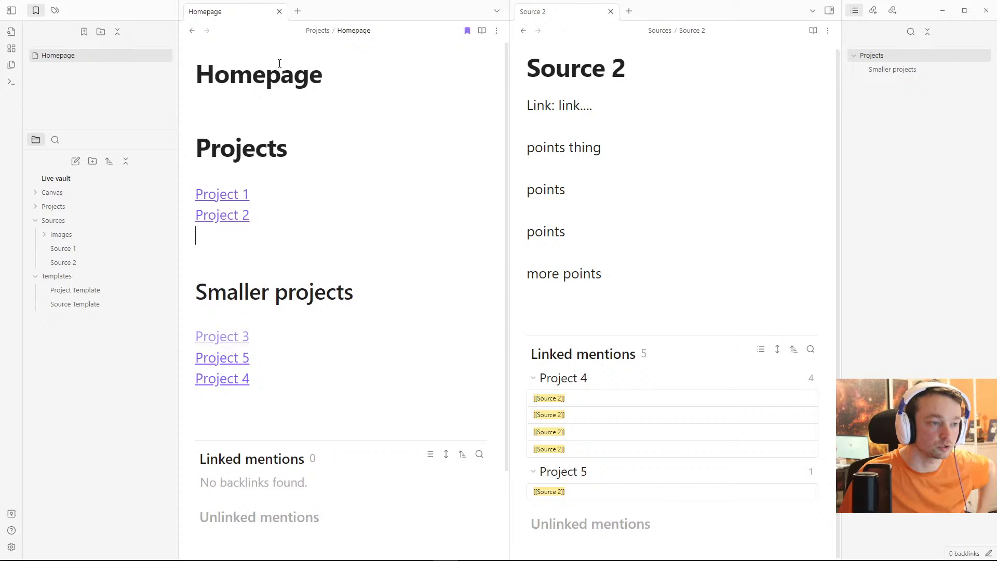
left_click(234, 195)
left_click(192, 30)
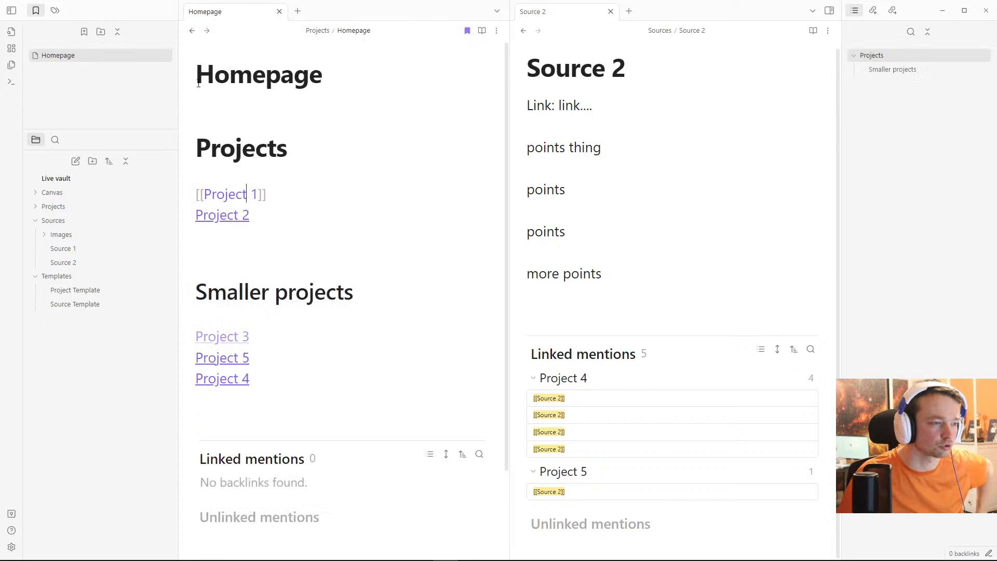
left_click(234, 385)
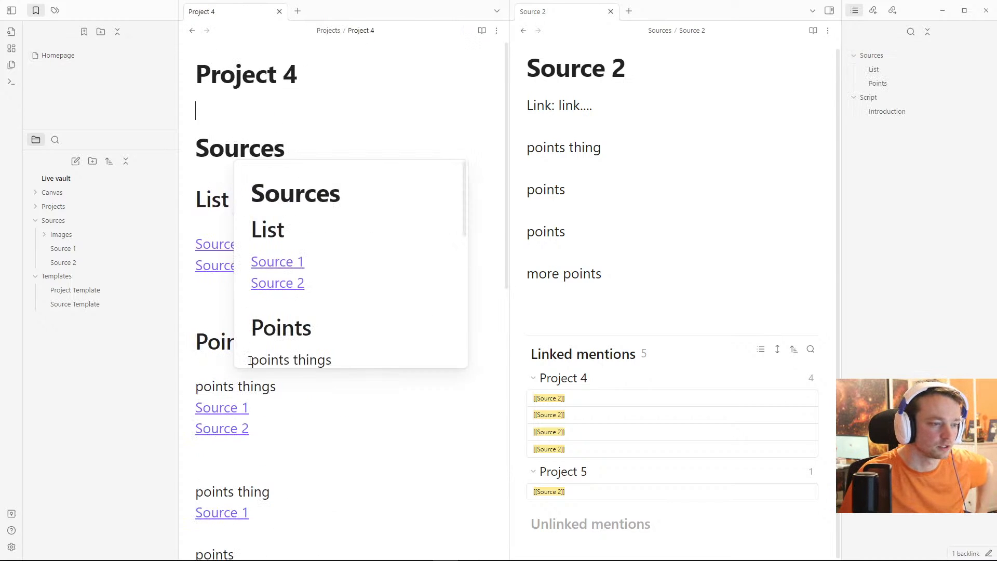
Step: Examine the points and their source links in Project 4's Points section
left_click(214, 289)
scroll(280, 385, "down", 6)
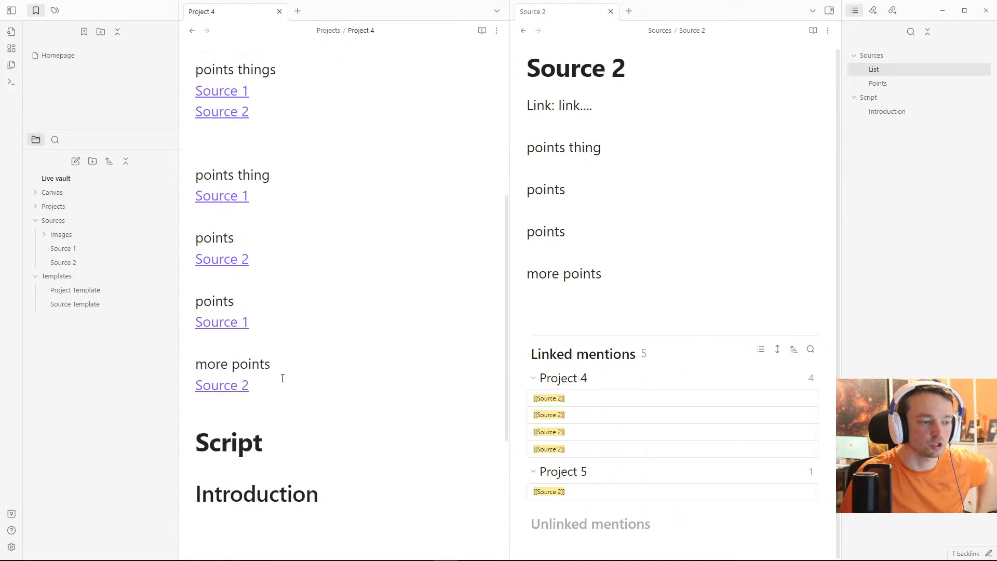
left_click_drag(278, 378, 218, 63)
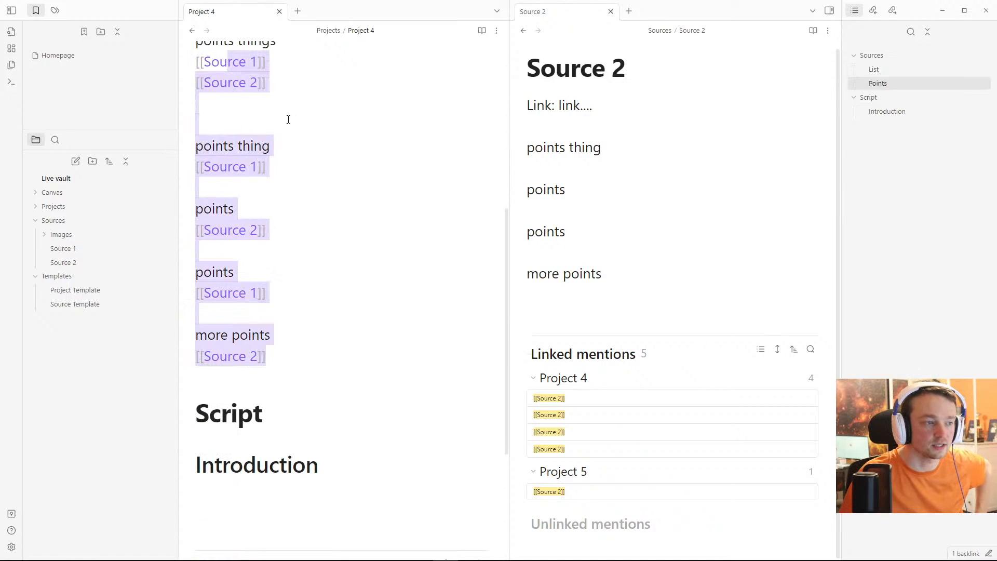
left_click(288, 119)
scroll(285, 135, "up", 2)
scroll(285, 142, "up", 1)
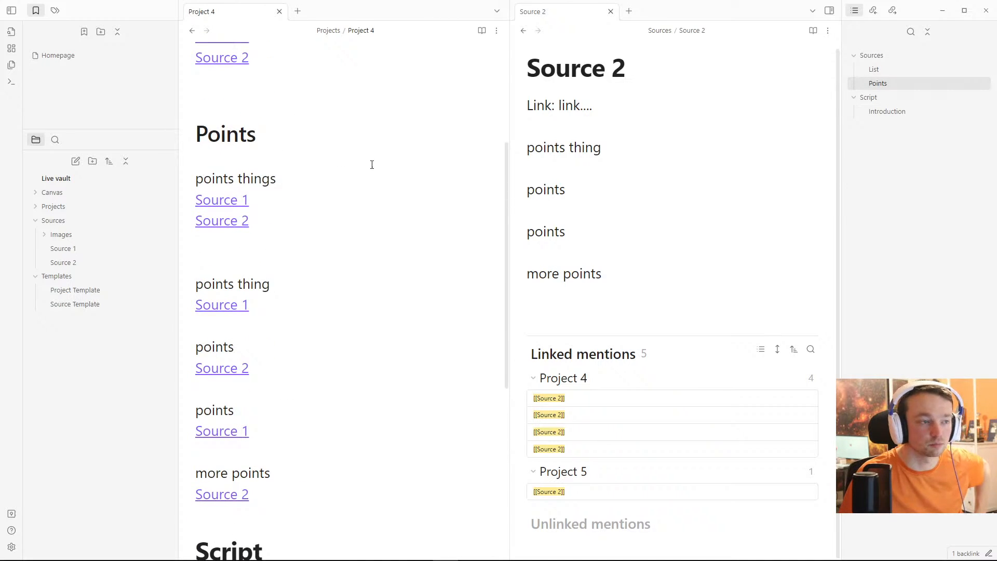
Step: Split the Project 4 note to the right so a second copy opens beside it
right_click(239, 13)
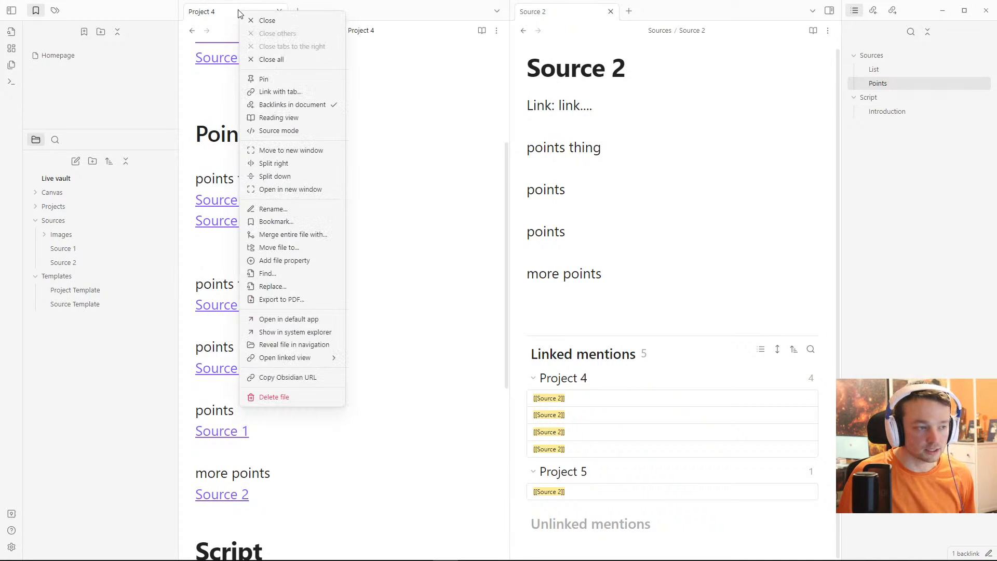
left_click(276, 164)
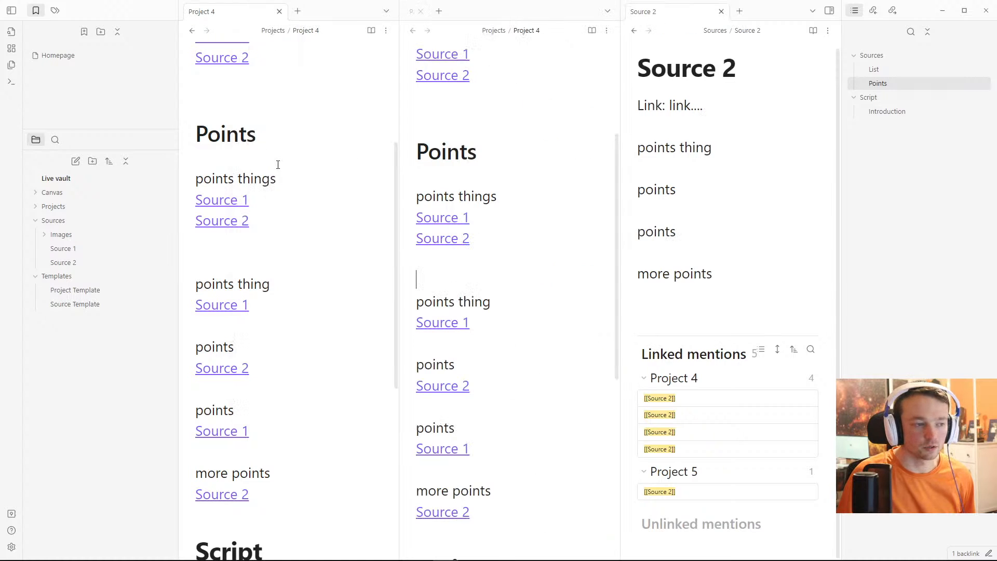
left_click(230, 80)
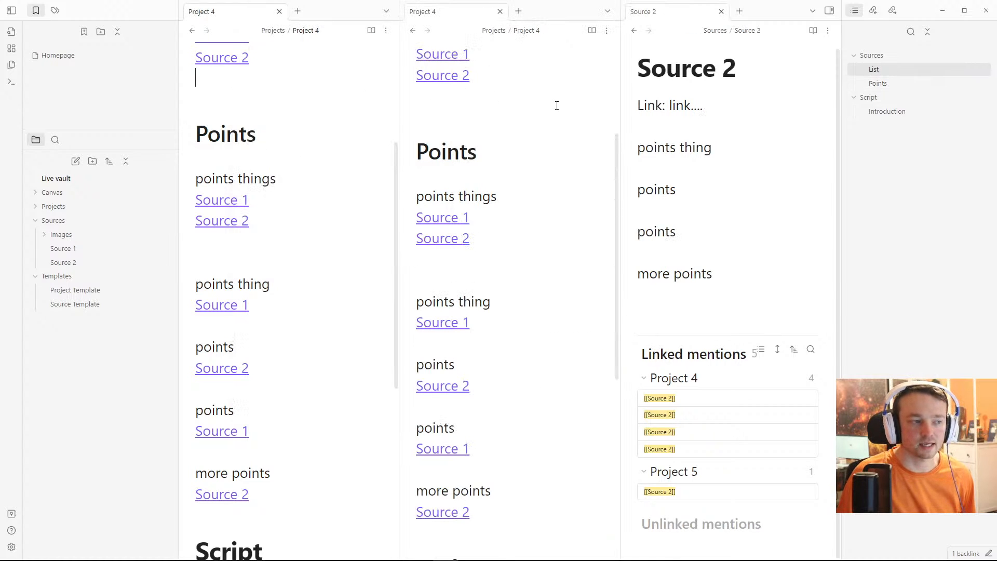
Step: Hide the file explorer sidebar to give the two Project 4 copies and Source 2 more room
left_click(554, 109)
scroll(282, 145, "down", 2)
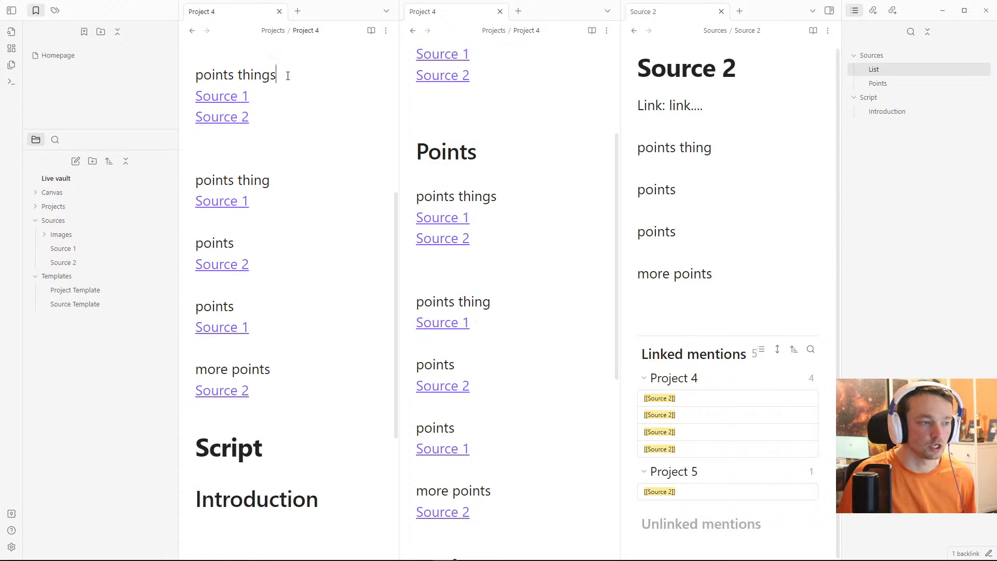
left_click(10, 12)
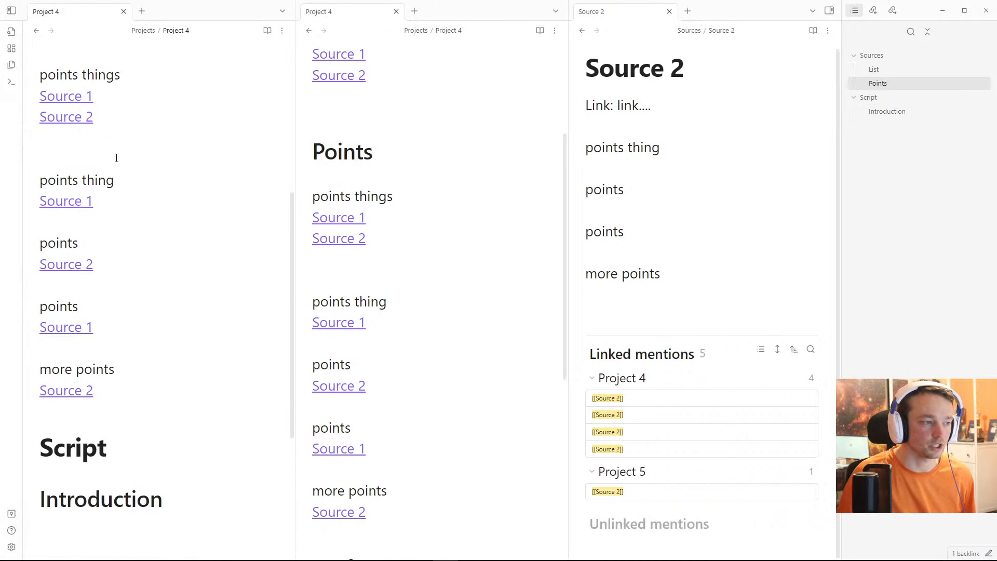
scroll(116, 156, "up", 1)
left_click(119, 146)
Step: Add three blank lines under the Introduction heading in the second copy of Project 4
scroll(396, 153, "down", 6)
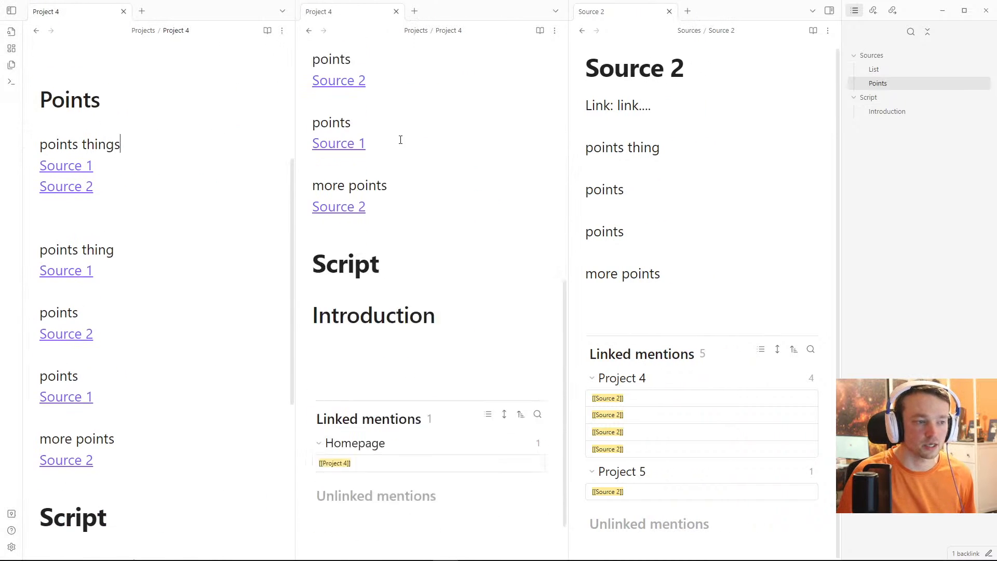
left_click(369, 292)
key("Return")
key("Return")
key("Return")
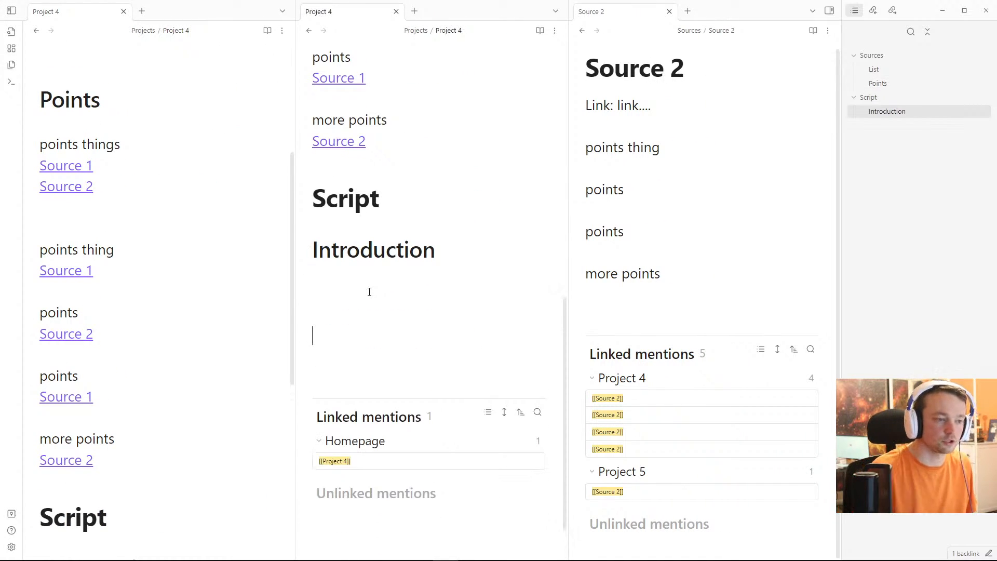
scroll(405, 286, "down", 2)
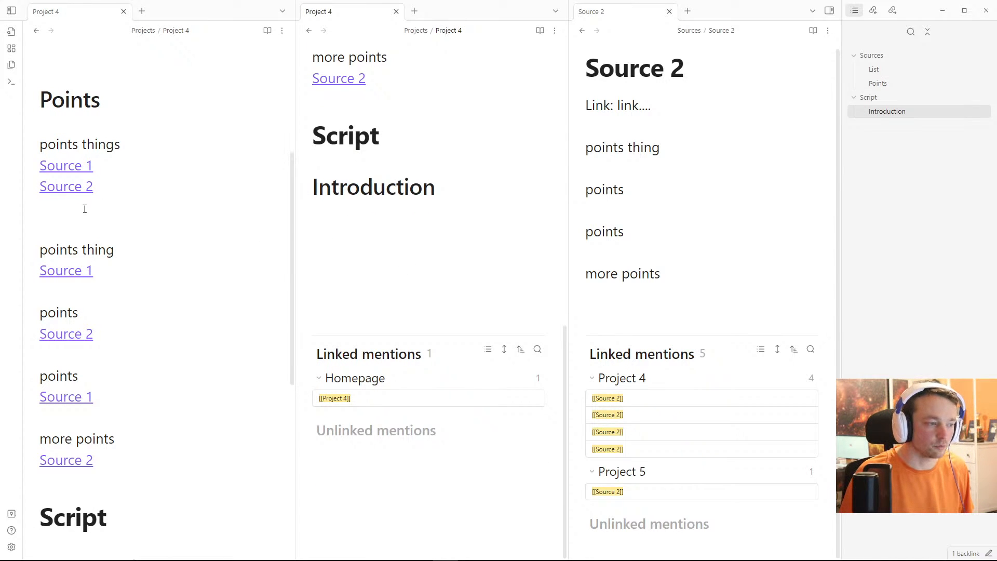
Step: Move the "points things" entry with its Source 1 and Source 2 links from the Points section to under the Script's Introduction heading
left_click_drag(85, 208, 24, 143)
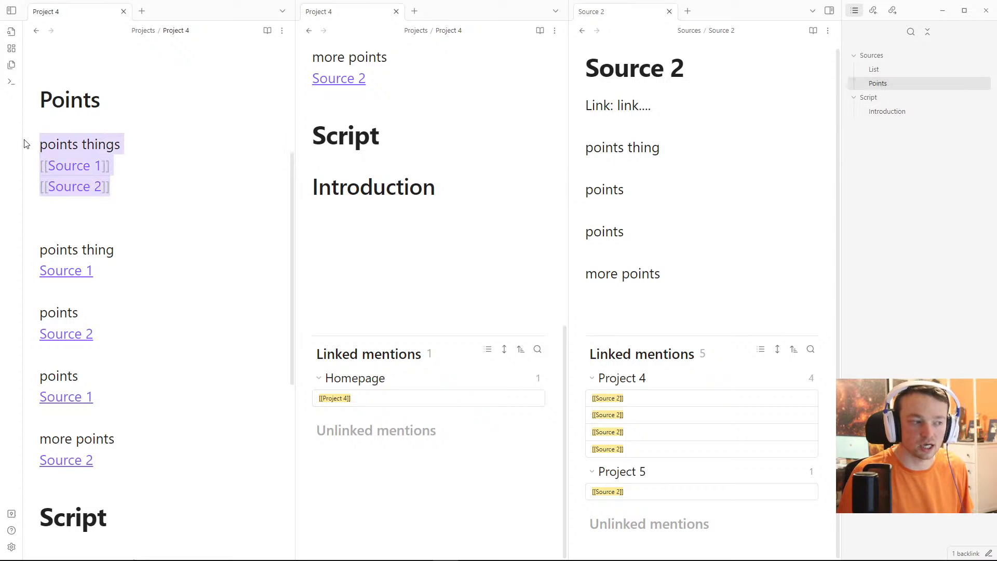
key("ctrl+x")
left_click(349, 239)
key("ctrl+v")
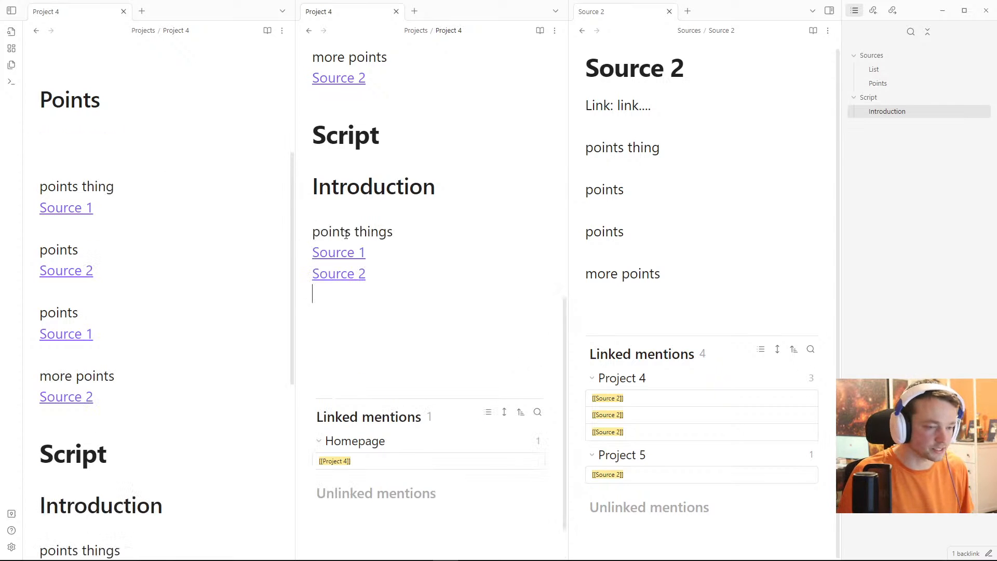
left_click(104, 138)
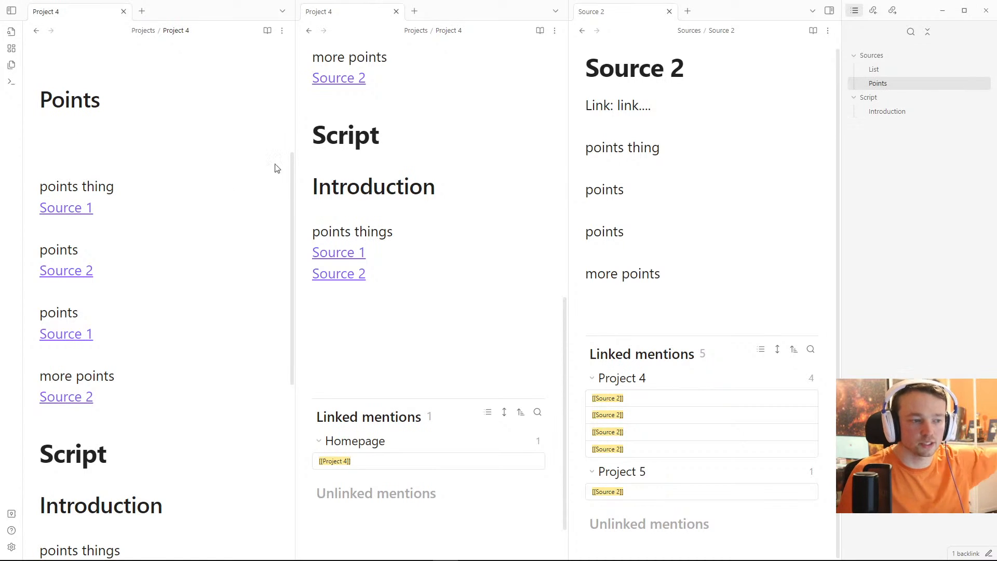
Step: Replace the "points things" text under Introduction with "This is a sentence about the thing.", keeping the source links below it
left_click(371, 231)
left_click_drag(402, 232, 290, 231)
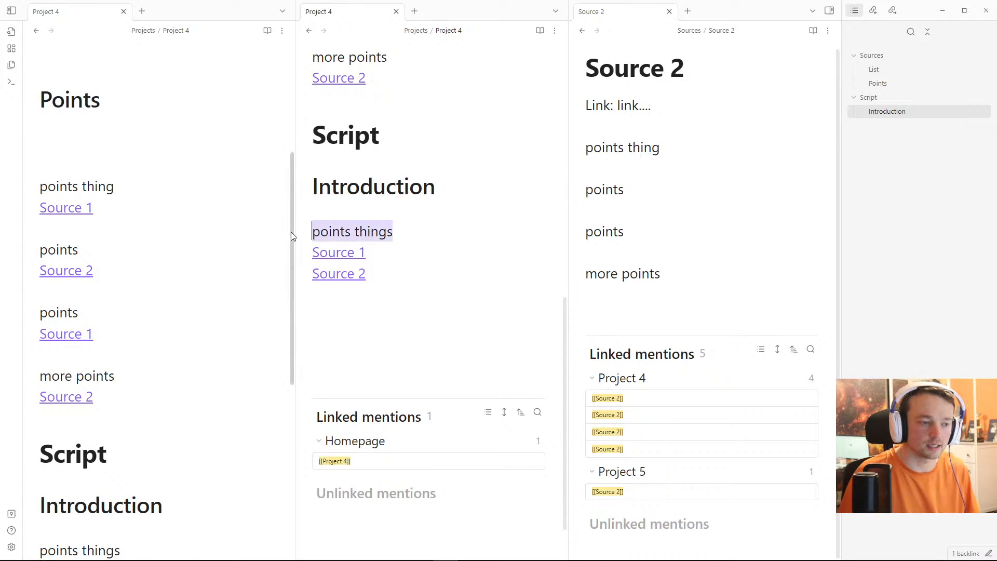
type("This is a sentence a")
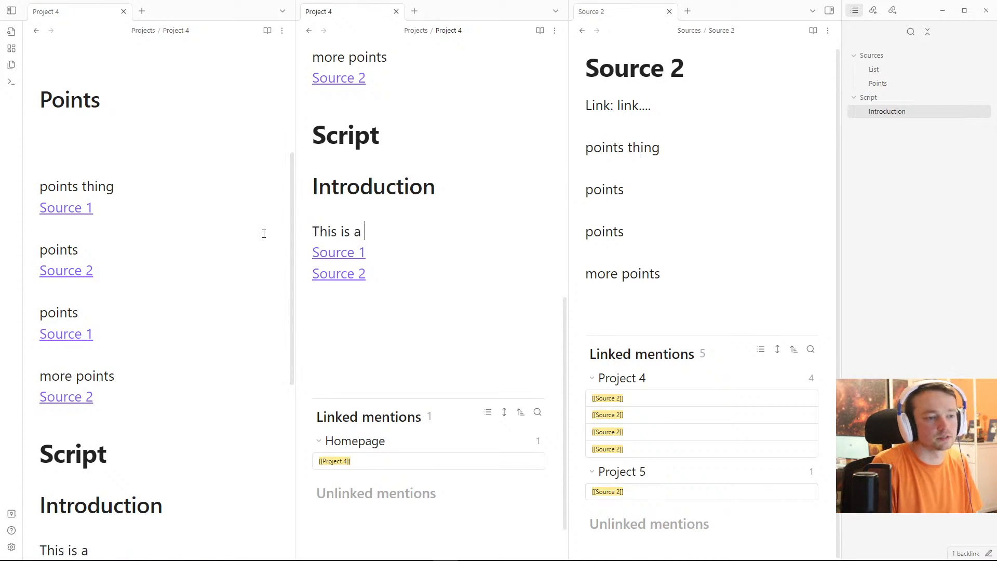
type("bout hte th")
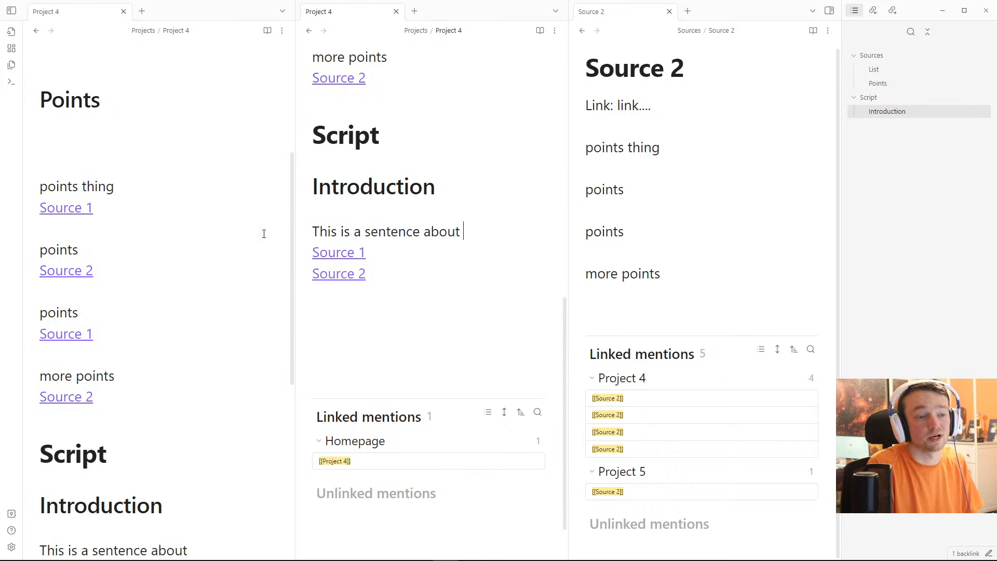
key("BackSpace")
key("BackSpace")
key("BackSpace")
key("BackSpace")
key("BackSpace")
key("BackSpace")
type("etthing")
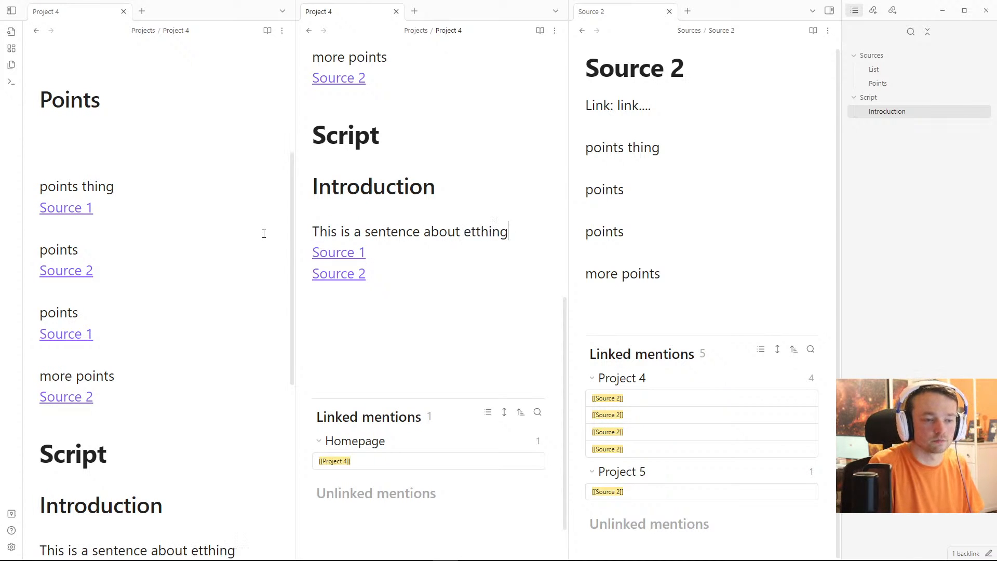
key("ctrl+BackSpace")
type("the thing.")
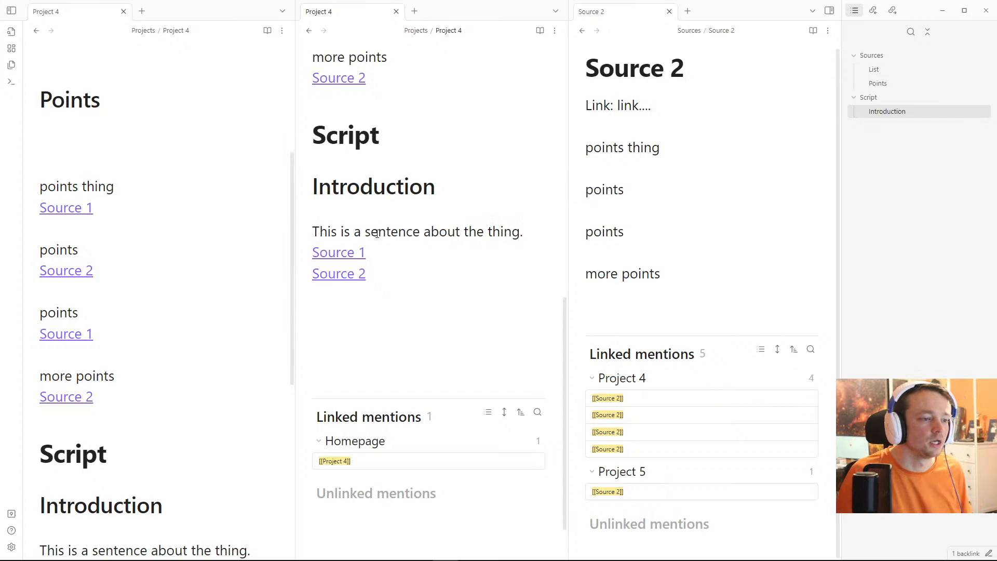
scroll(380, 219, "down", 1)
scroll(380, 218, "down", 1)
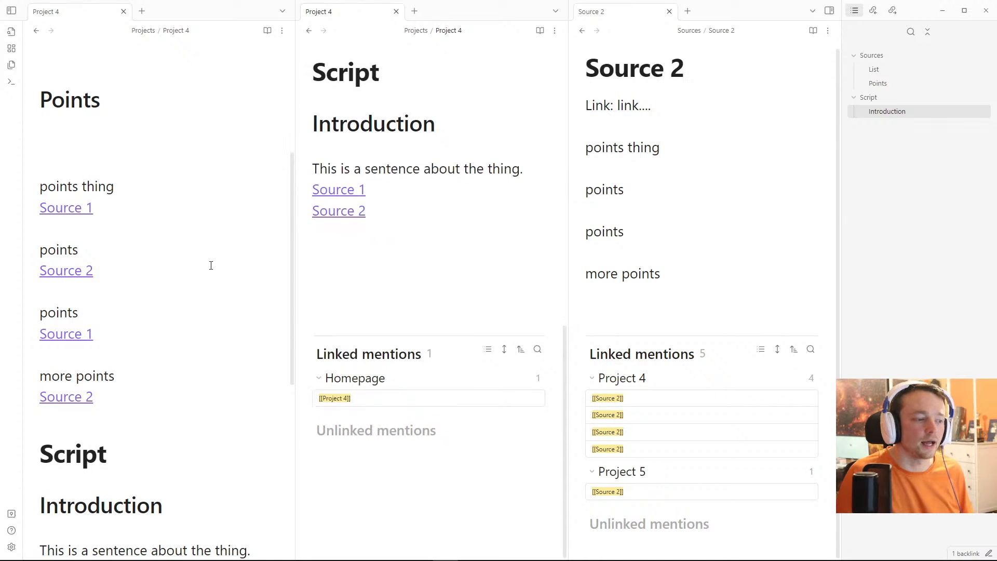
scroll(109, 397, "down", 7)
scroll(85, 363, "up", 8)
mouse_move(76, 311)
scroll(76, 311, "up", 1)
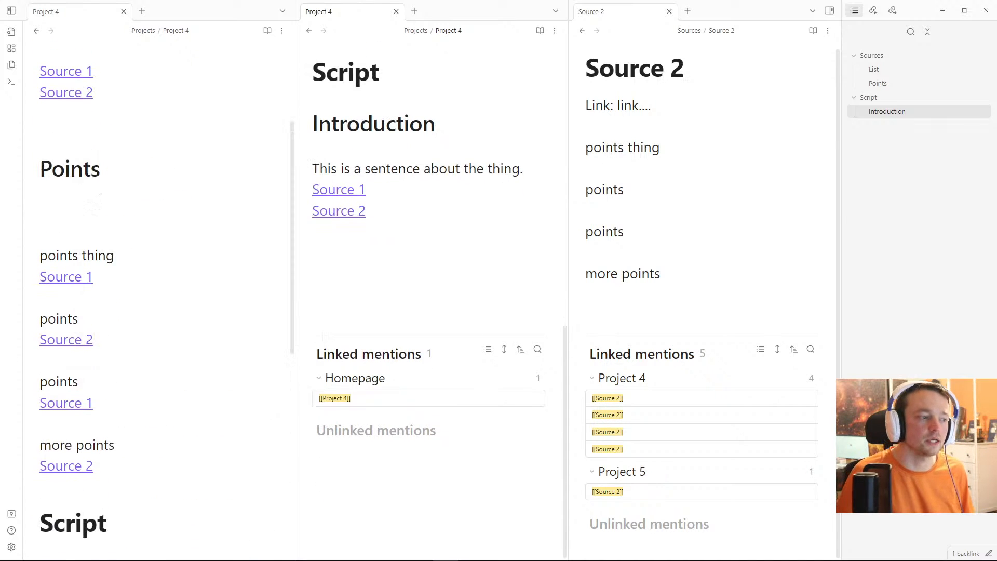
left_click(88, 200)
left_click(410, 191)
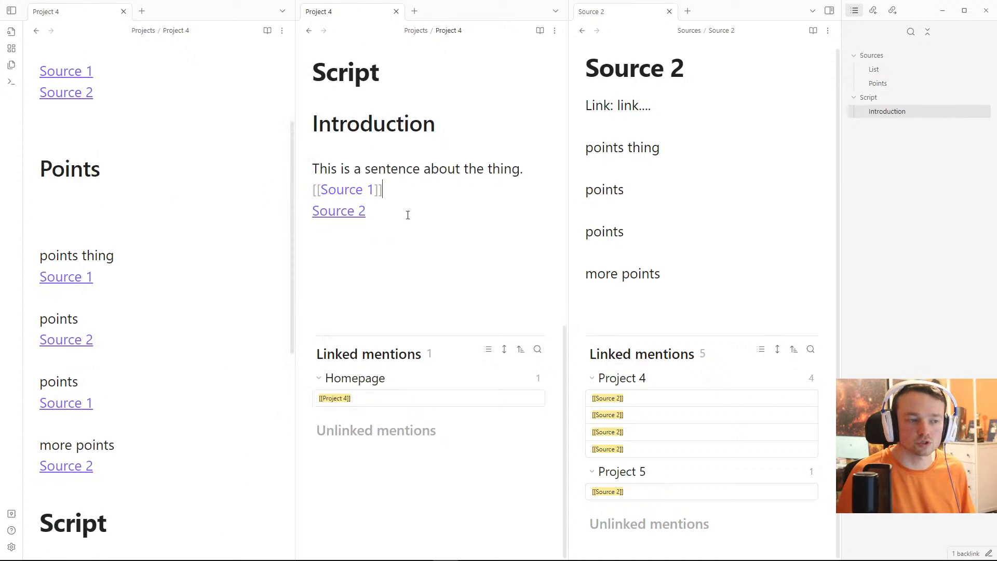
left_click(408, 169)
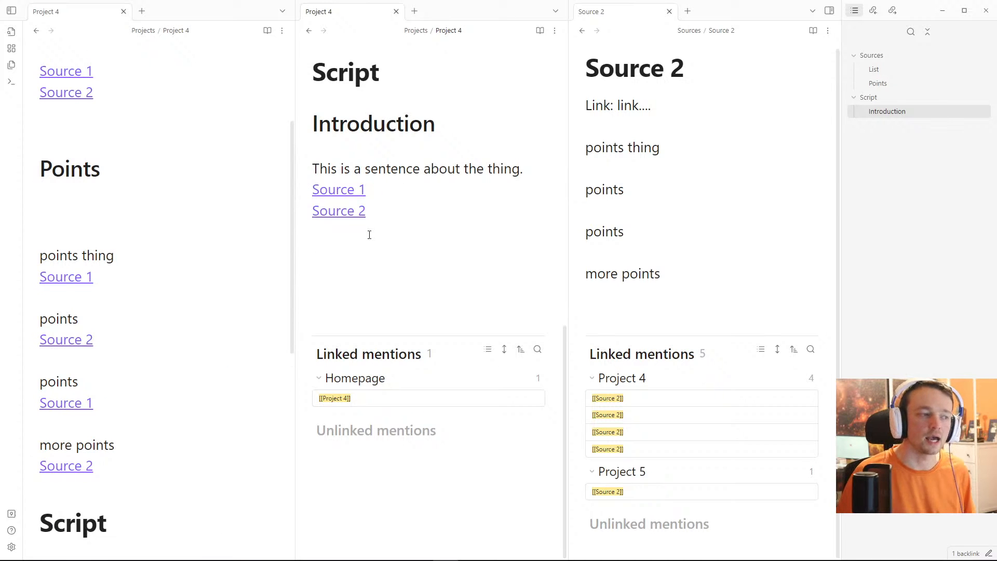
right_click(87, 16)
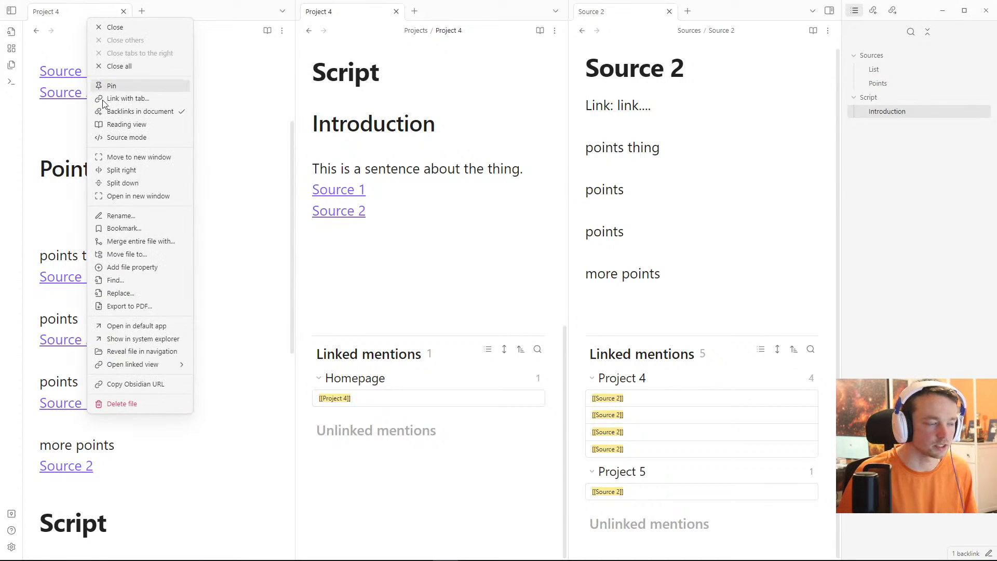
left_click(208, 171)
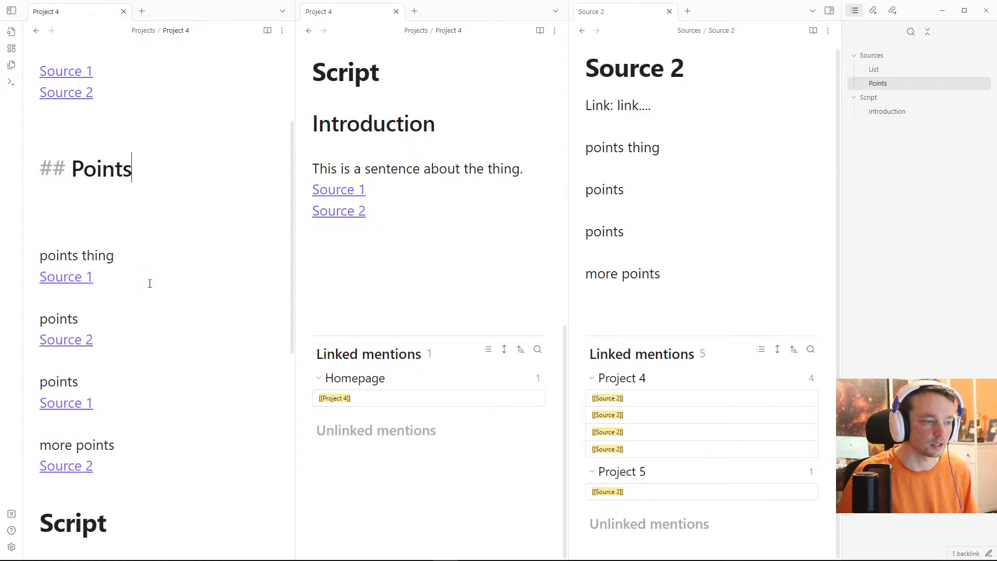
Step: Assign the Shift+Right hotkey to the Split right command in the hotkey settings
left_click(12, 547)
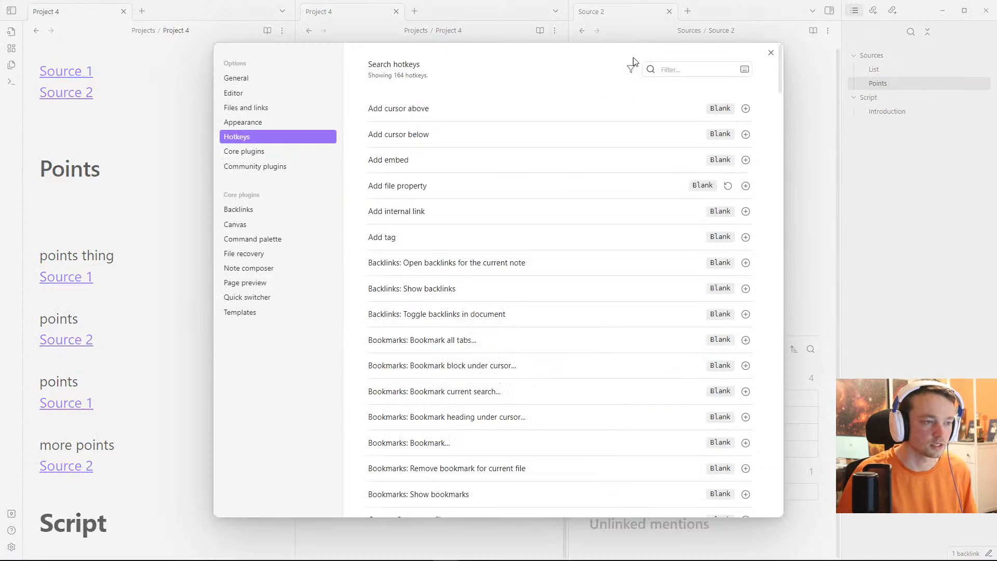
left_click(684, 70)
type("split")
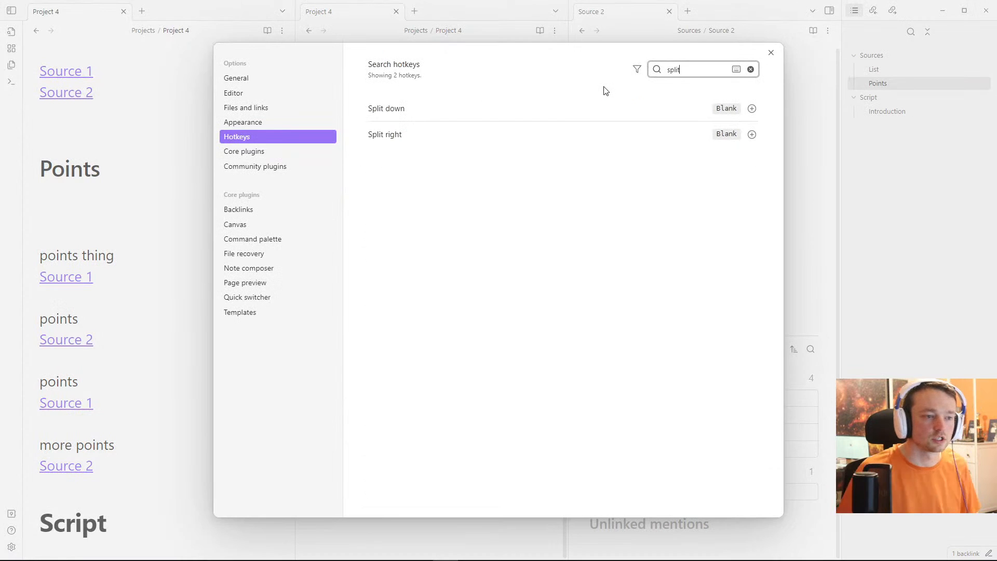
left_click(752, 135)
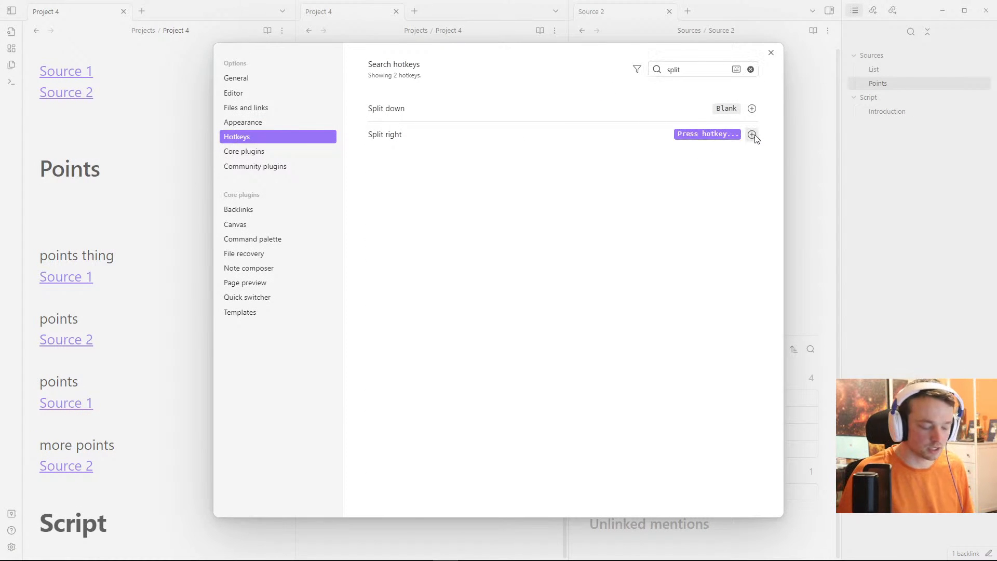
key("shift+Right")
key("Escape")
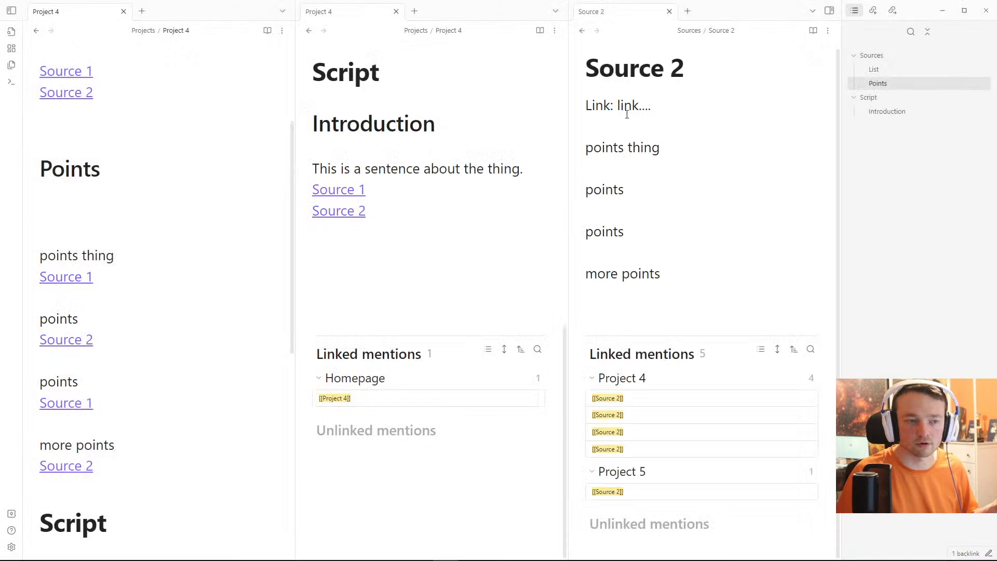
Step: Close the middle Project 4 pane and split the remaining Project 4 note to the right with the new hotkey
middle_click(345, 15)
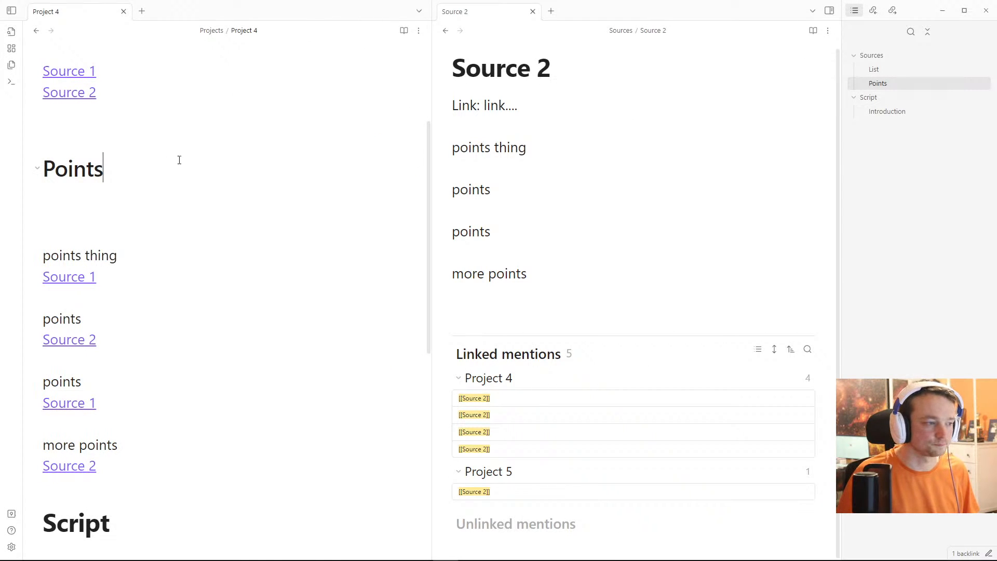
key("shift+Right")
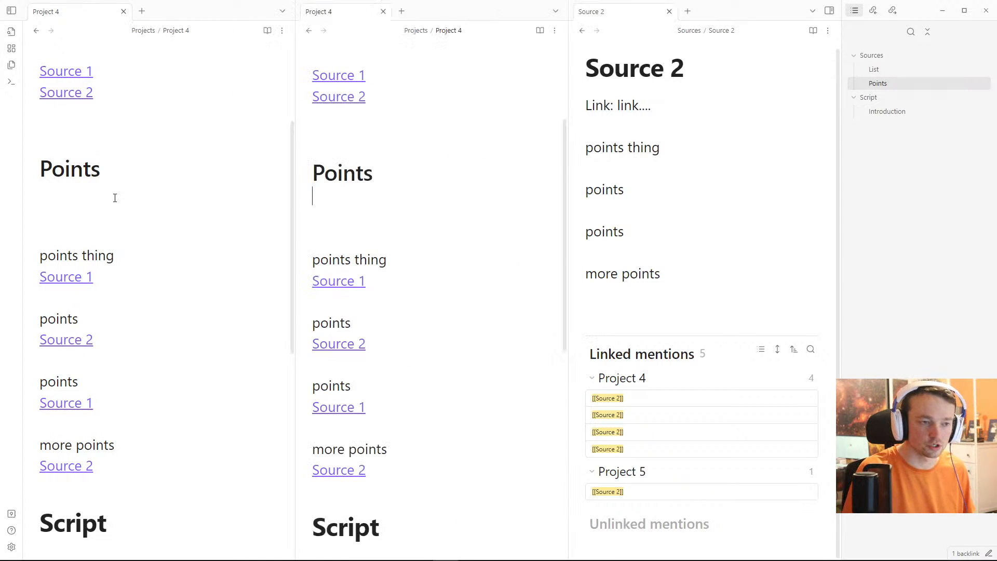
Step: Show the Introduction heading in the middle Project 4 pane, then split it into another pane showing the Sources heading
left_click(899, 111)
left_click(422, 328)
key("shift+Right")
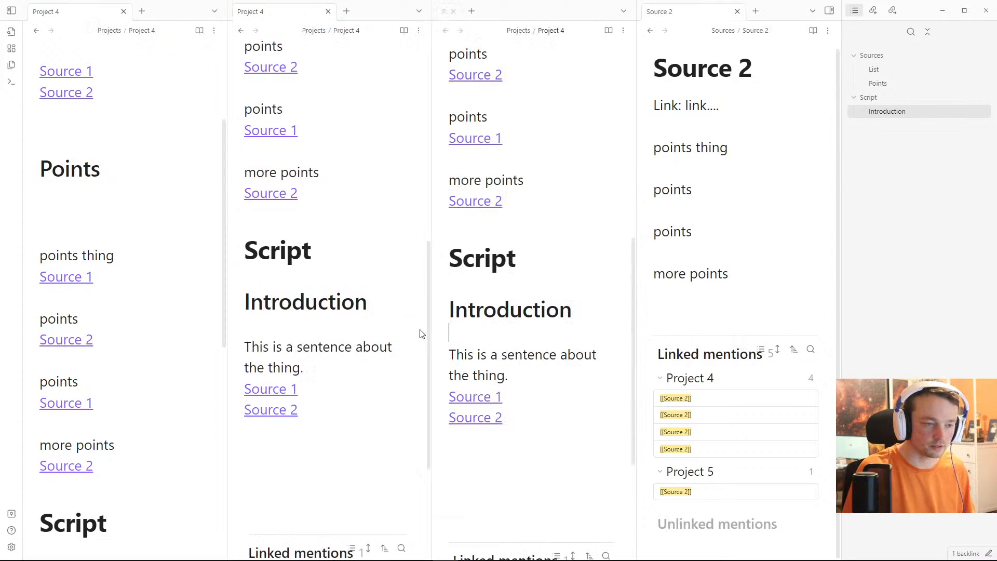
left_click(543, 290)
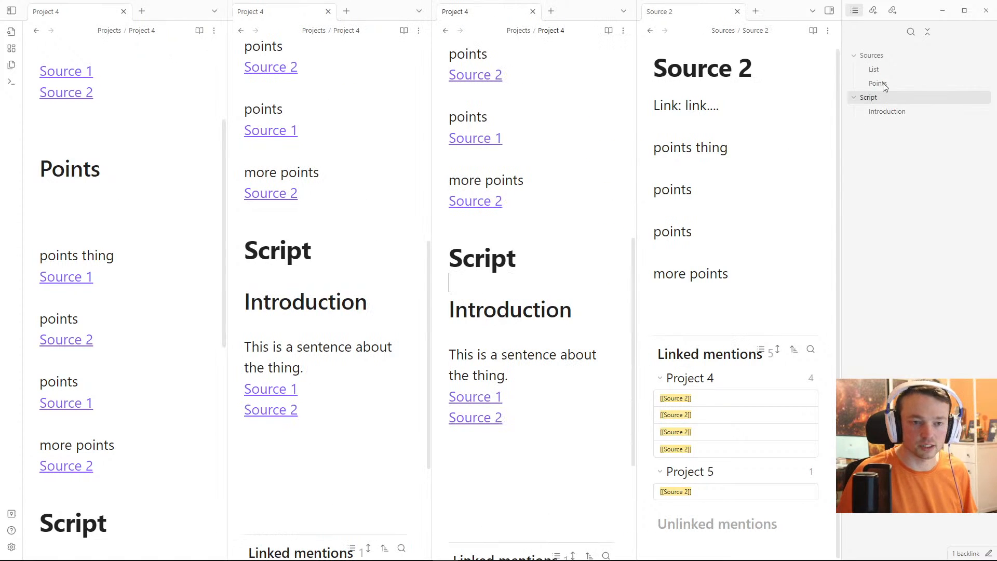
left_click(890, 58)
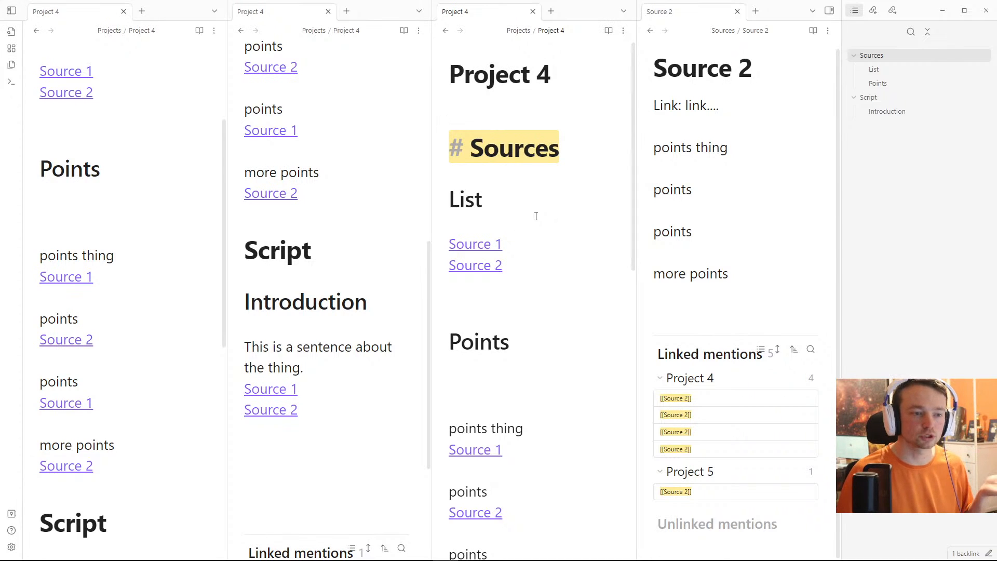
Step: Move the Source 2 tab into the third pane's tab group beside Project 4
left_click_drag(675, 16, 554, 21)
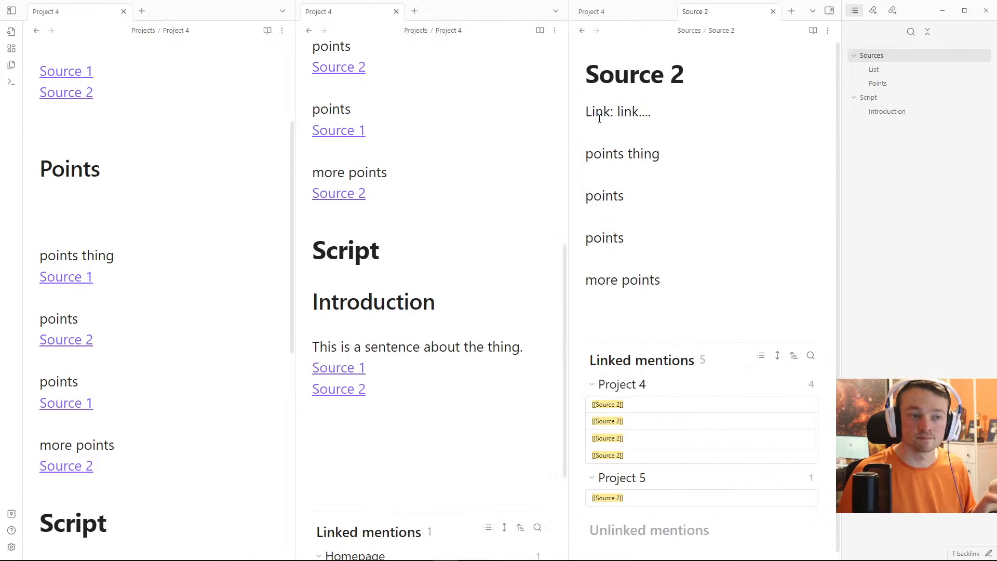
left_click(626, 132)
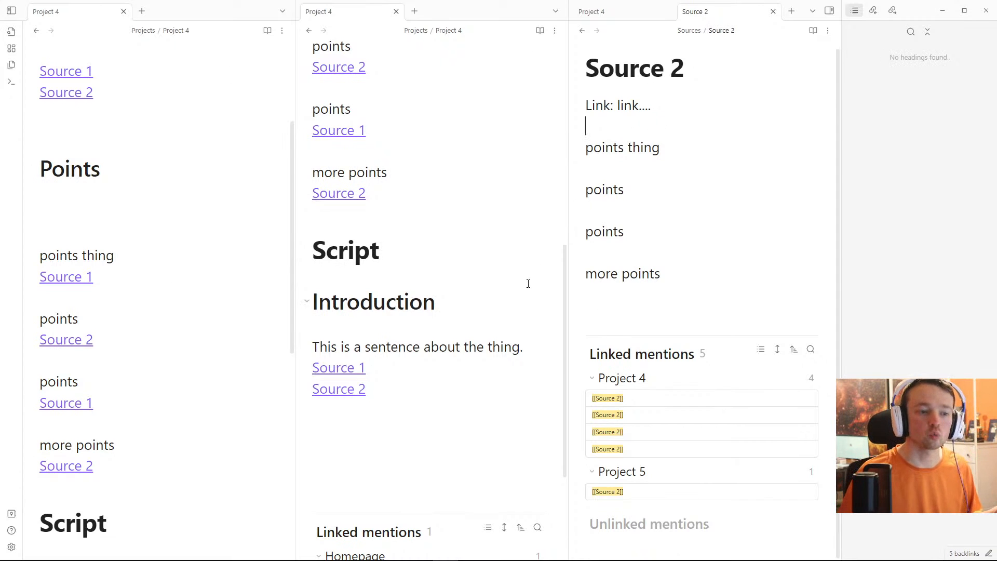
scroll(672, 264, "up", 1)
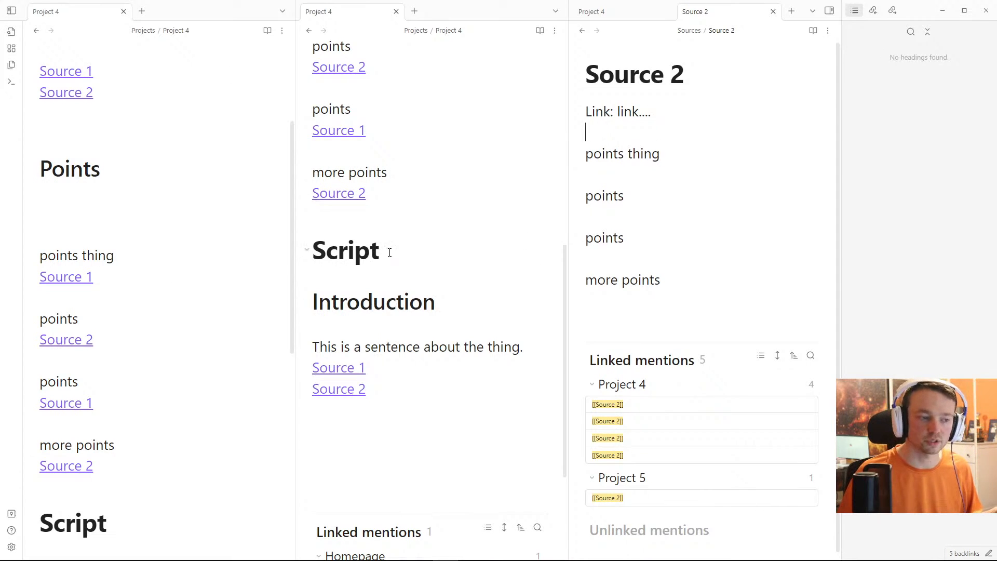
Step: Preview the linked notes Source 2 and Source 1 from the points in the middle Project 4 pane
mouse_move(338, 198)
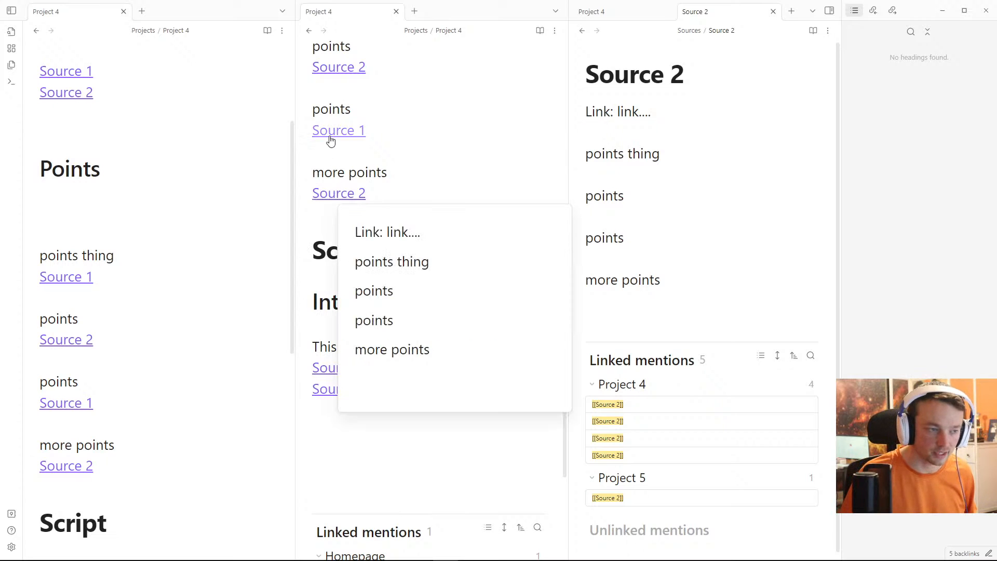
mouse_move(330, 136)
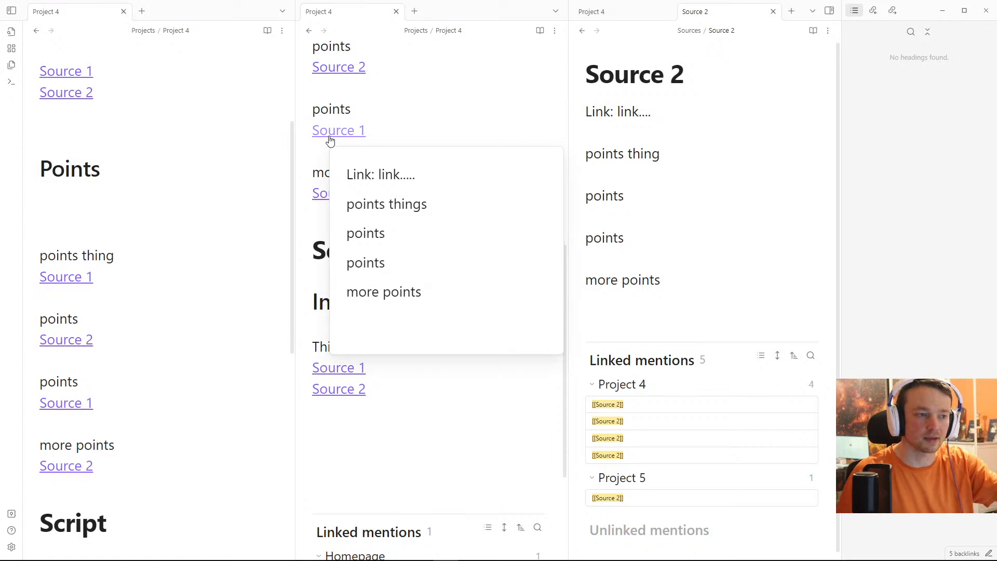
left_click(156, 197)
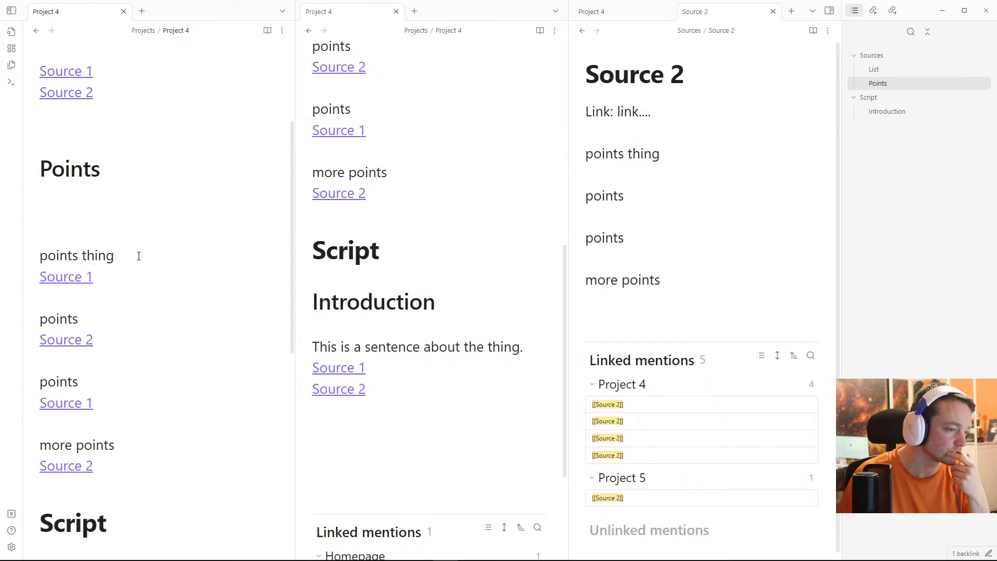
left_click(119, 221)
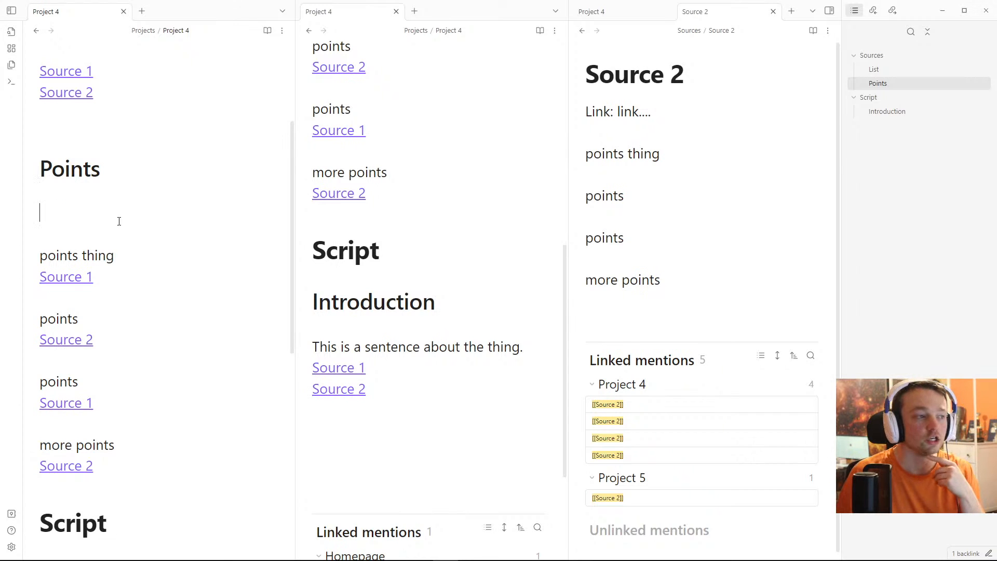
Step: Close the extra Project 4 panes and the Source 2 tab, keeping only one Project 4 note open
left_click(353, 154)
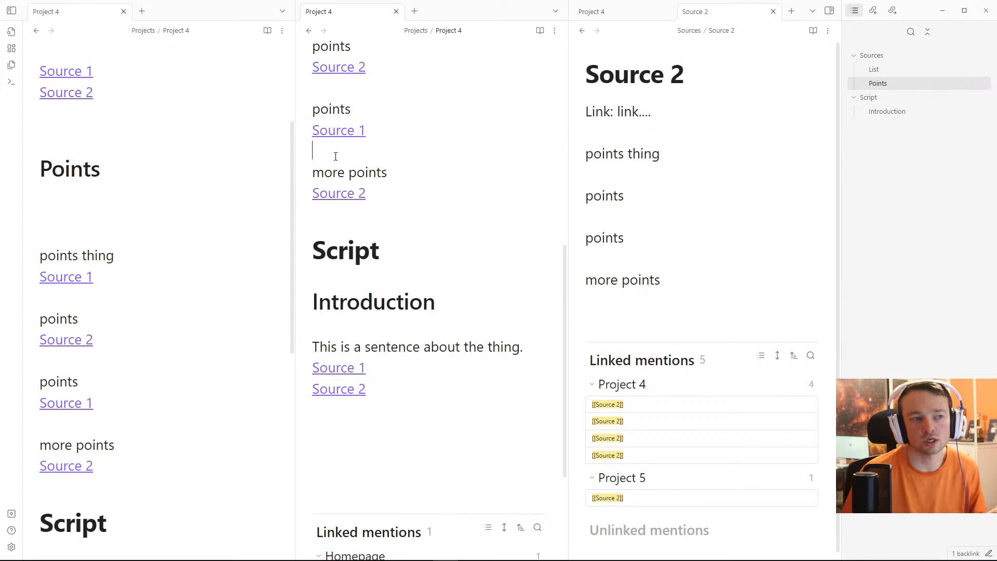
middle_click(350, 11)
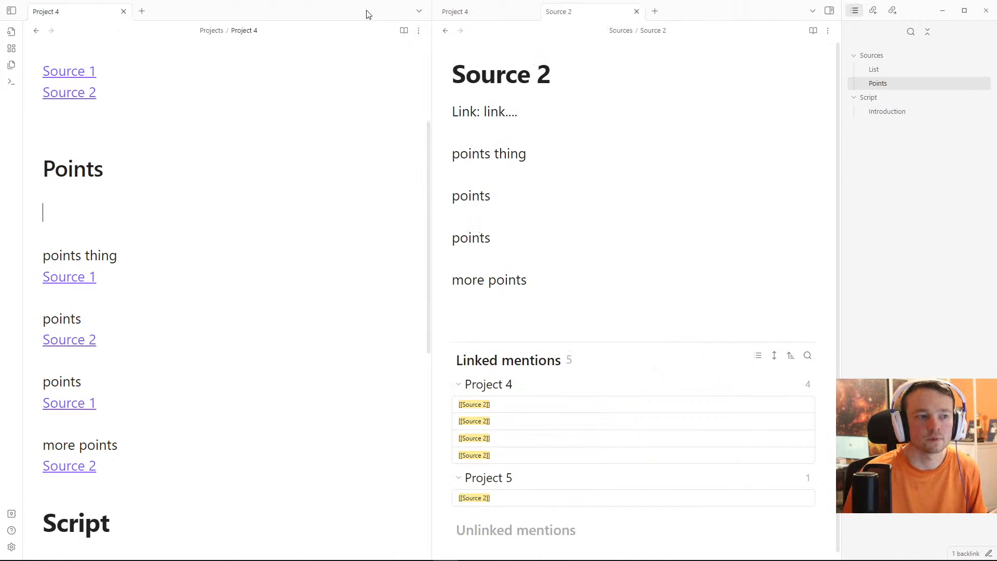
middle_click(483, 19)
left_click(328, 132)
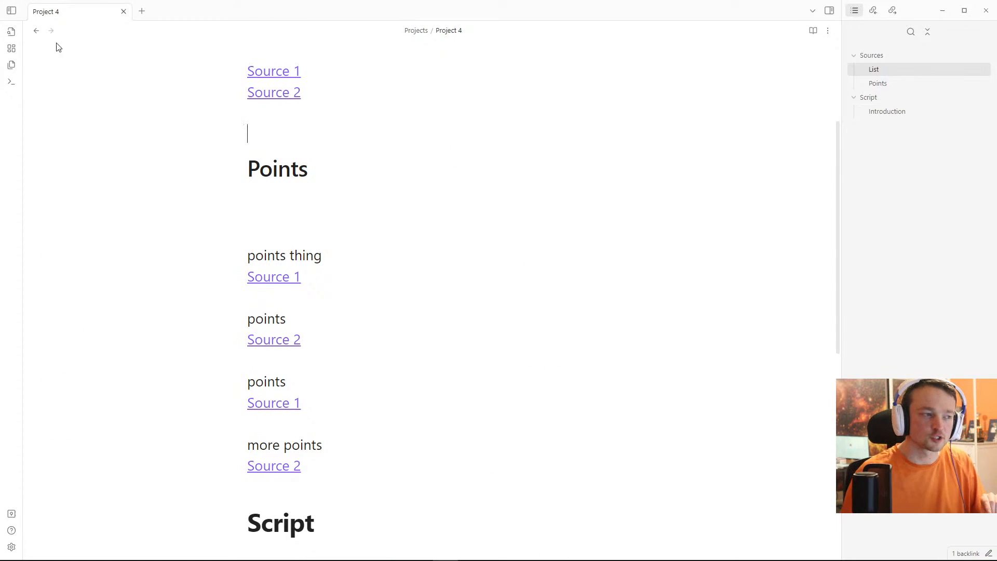
Step: Go back to the Homepage note, look at Project 1 through its link, and return to the Homepage
left_click(36, 30)
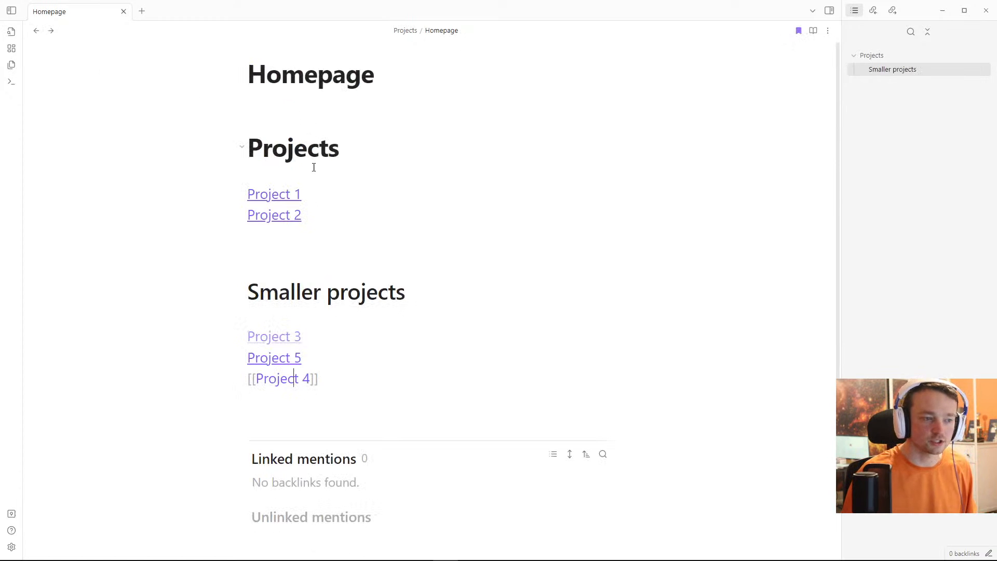
left_click(302, 237)
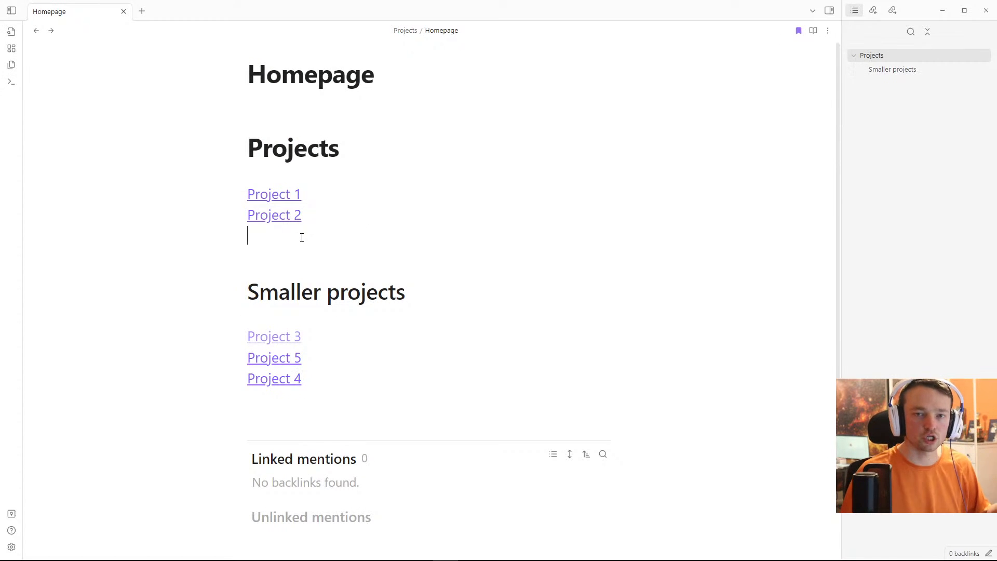
left_click(290, 196)
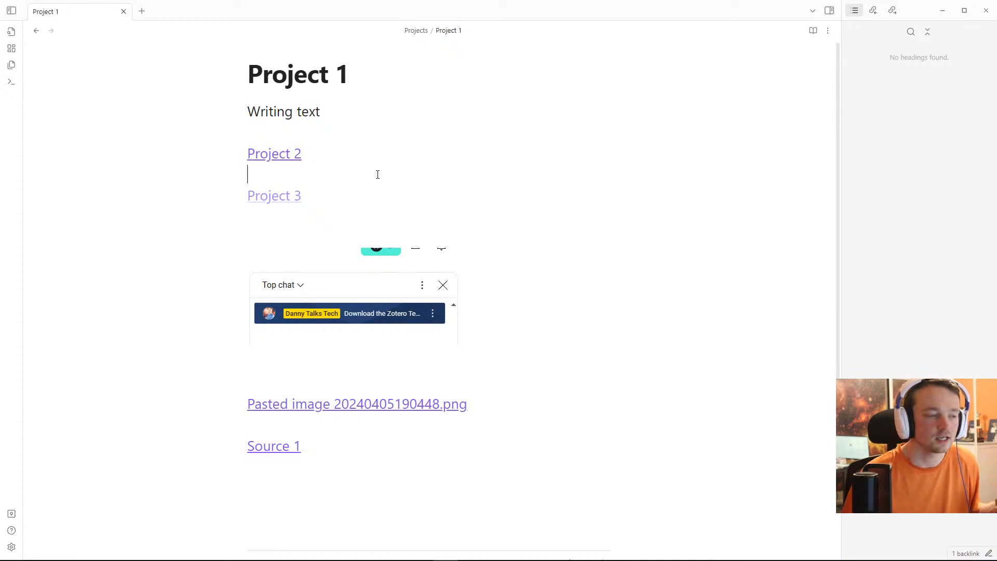
left_click(38, 31)
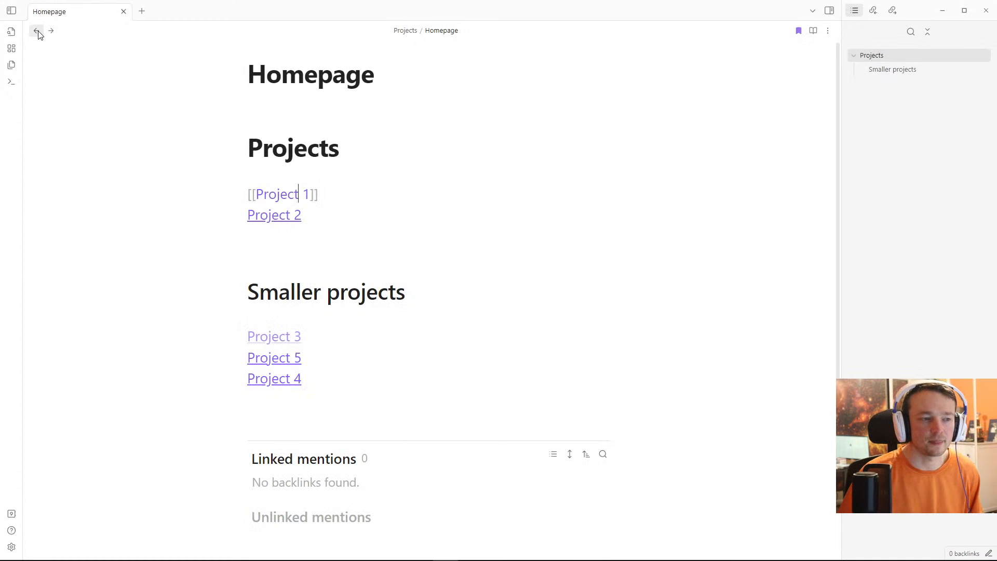
left_click(307, 108)
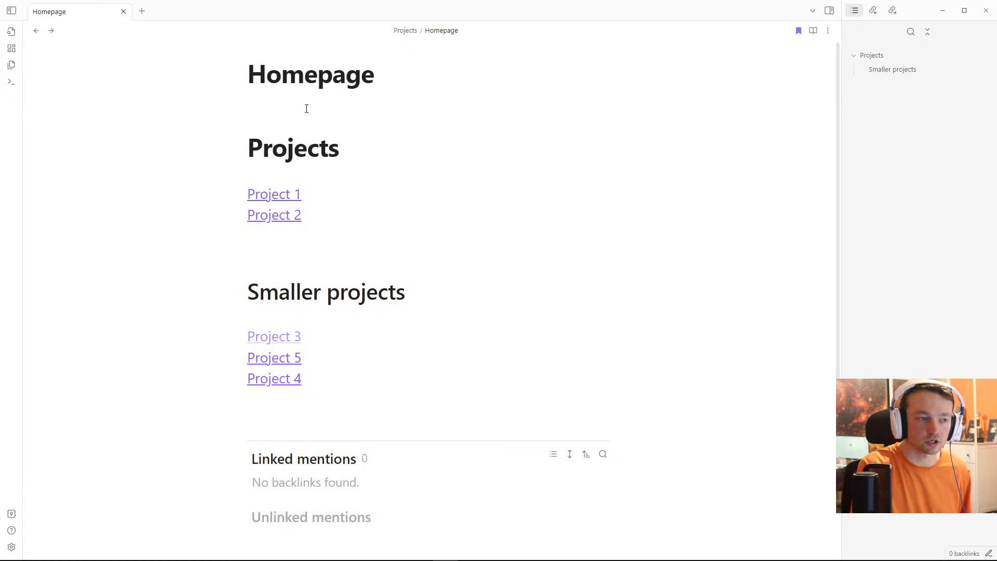
Step: Show the left sidebar, open Project 1 from the Homepage and bookmark it under its default title
left_click(11, 10)
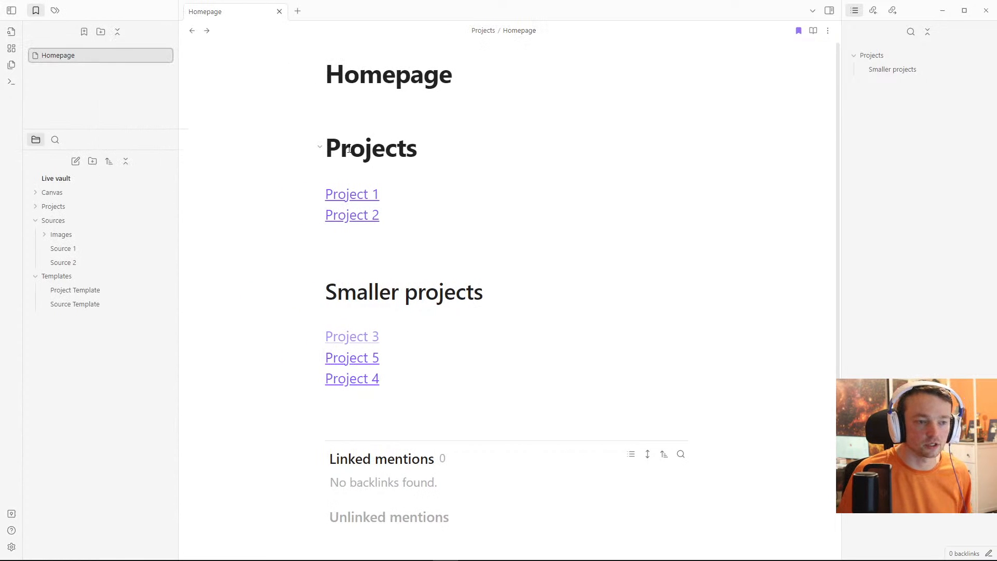
left_click(350, 195)
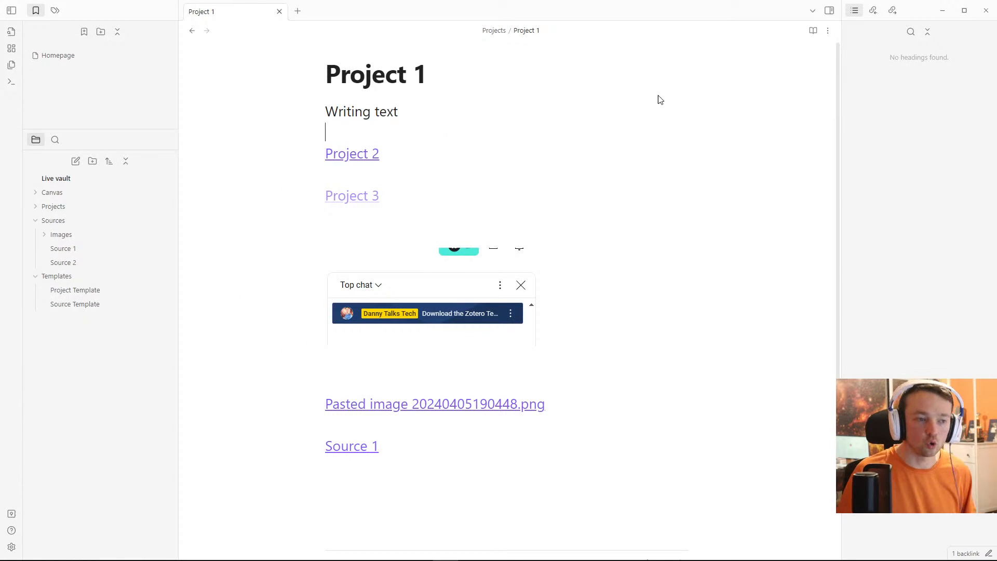
left_click(828, 31)
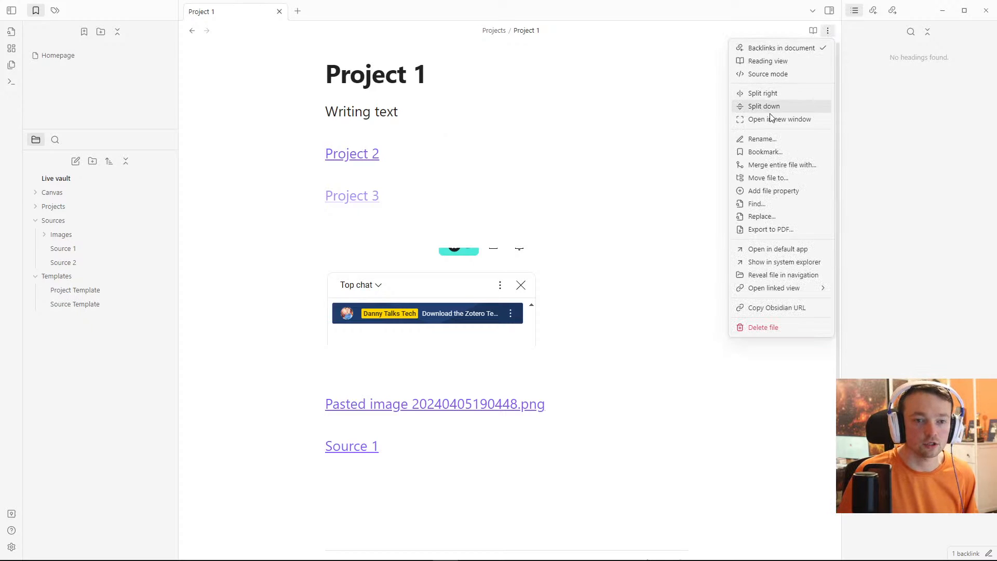
left_click(765, 152)
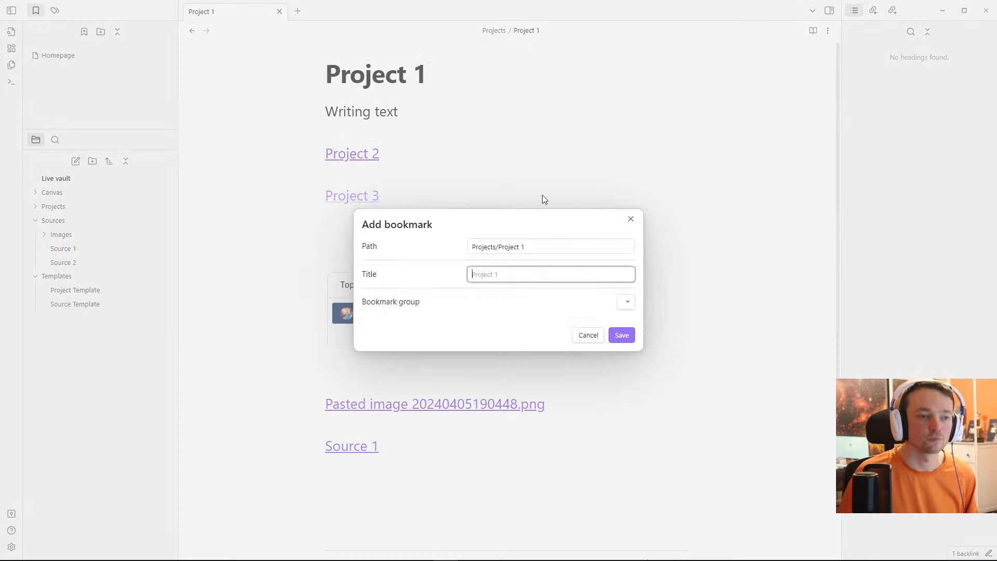
left_click(619, 338)
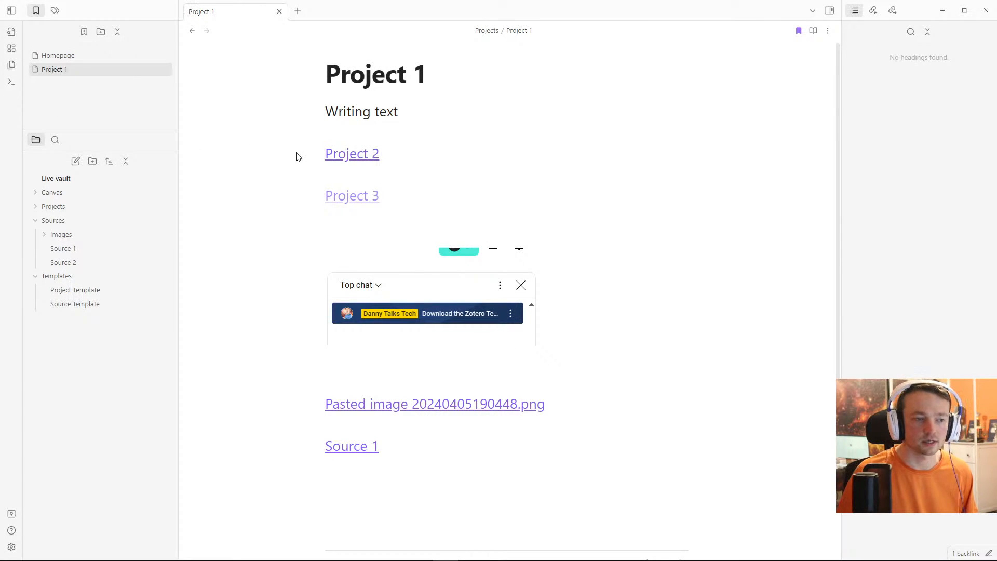
left_click(291, 126)
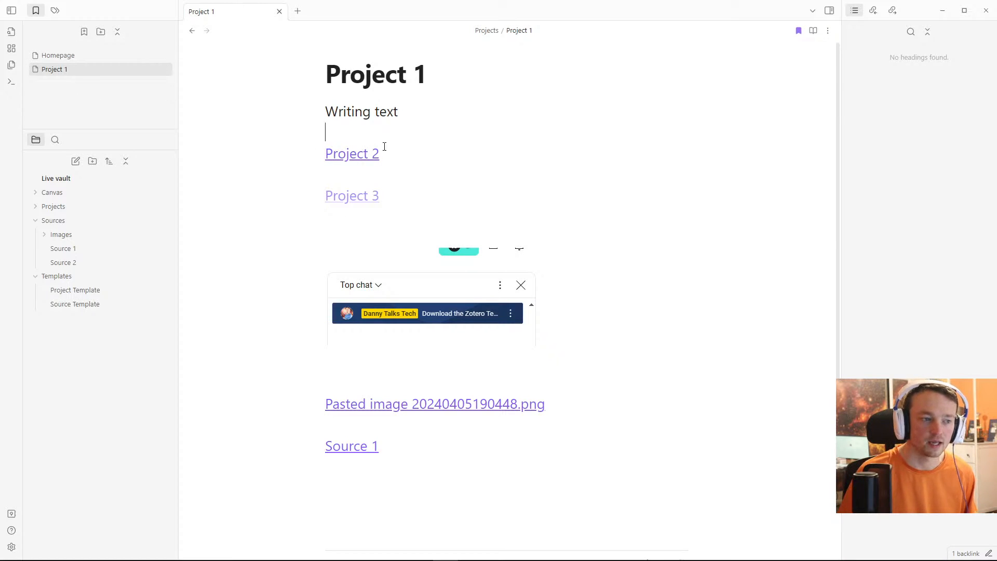
left_click(98, 71)
left_click(370, 128)
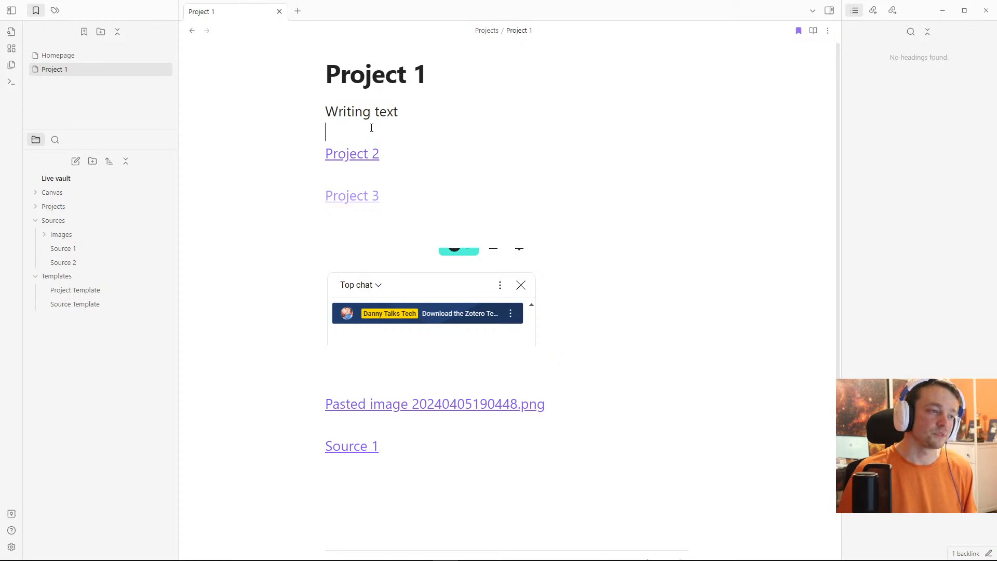
Step: Remove the Project 1 bookmark and open the Homepage note from its bookmark
right_click(86, 71)
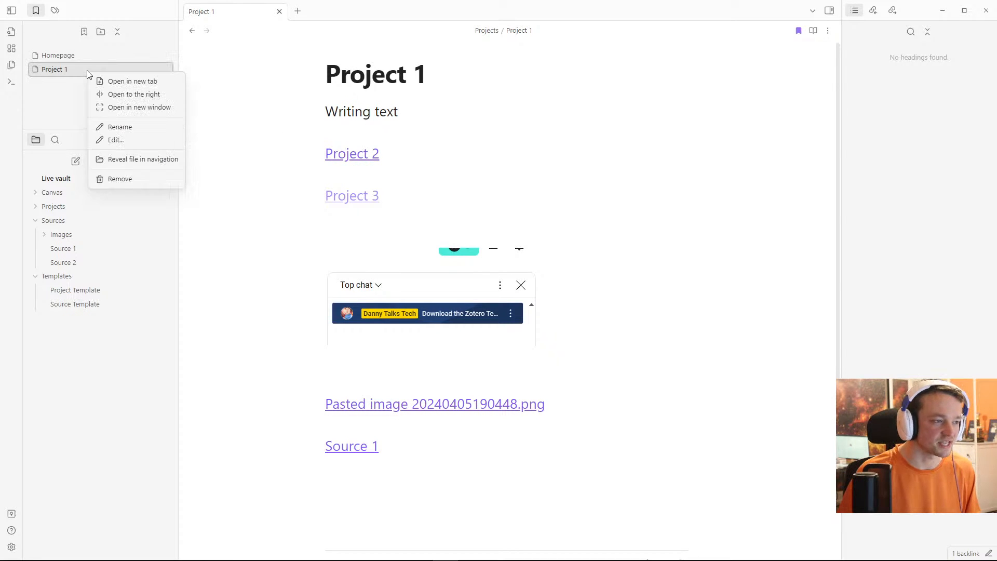
left_click(127, 180)
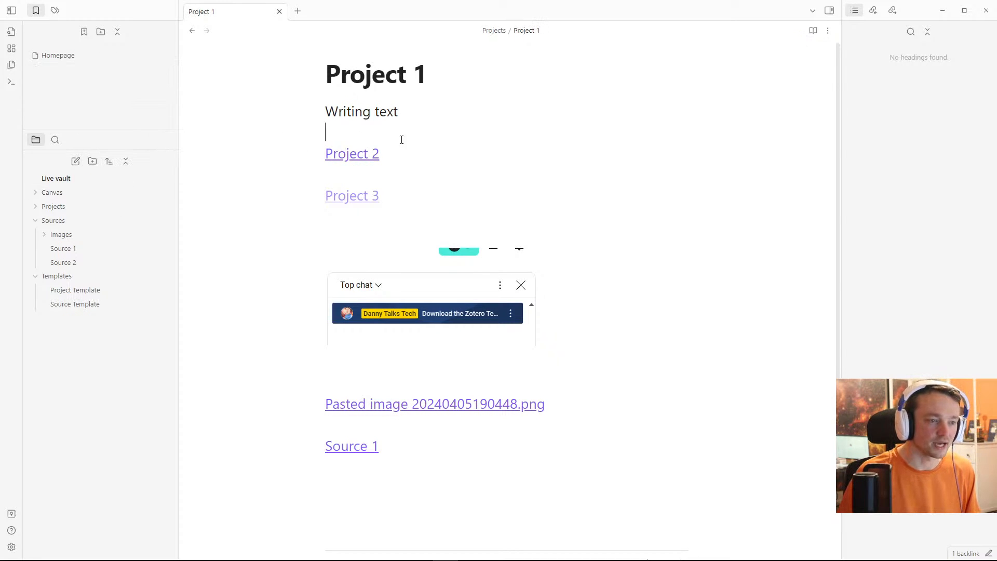
left_click(85, 55)
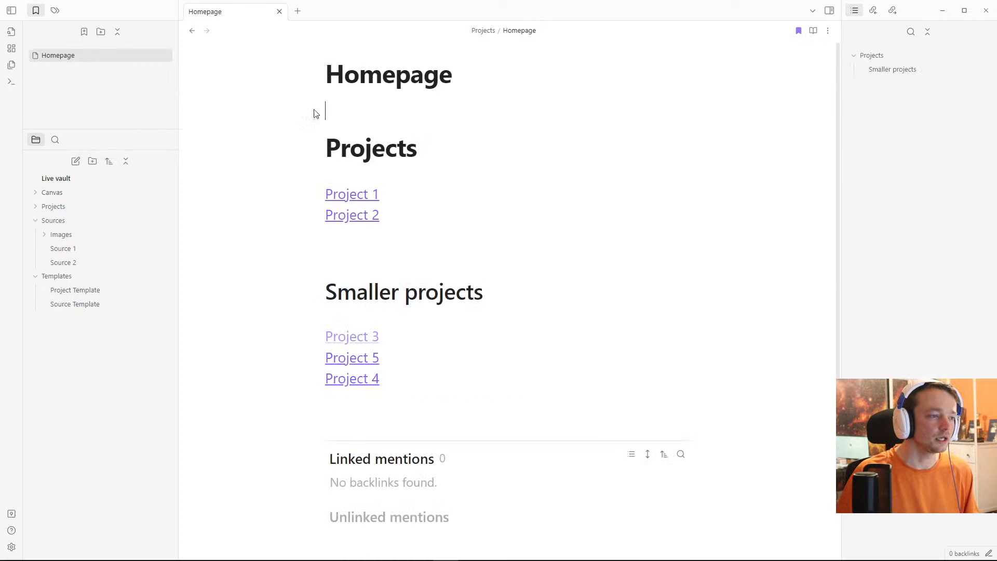
left_click(359, 119)
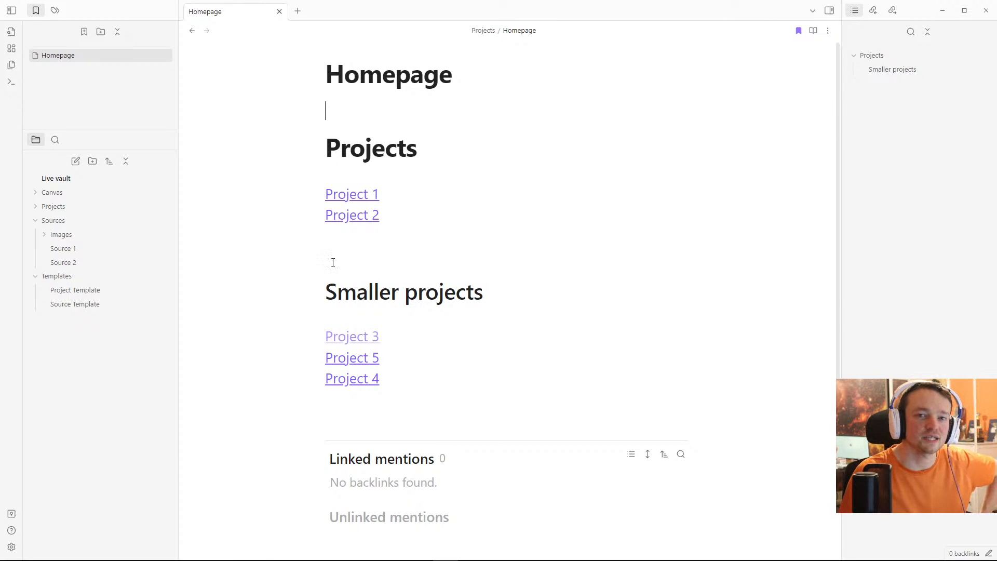
Step: Search the community plugins for Zotero and open the details of Zotero Integration
left_click(11, 547)
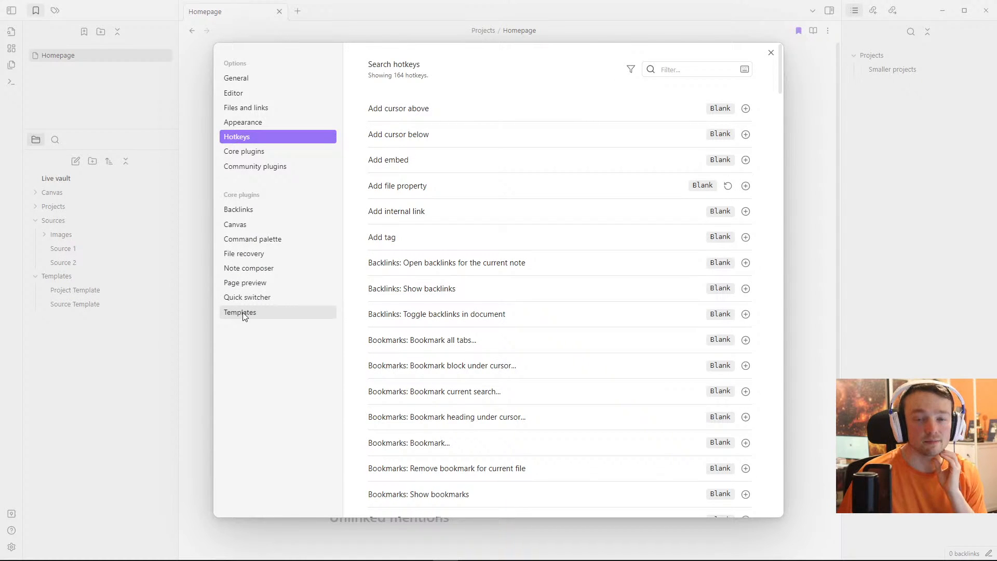
left_click(283, 168)
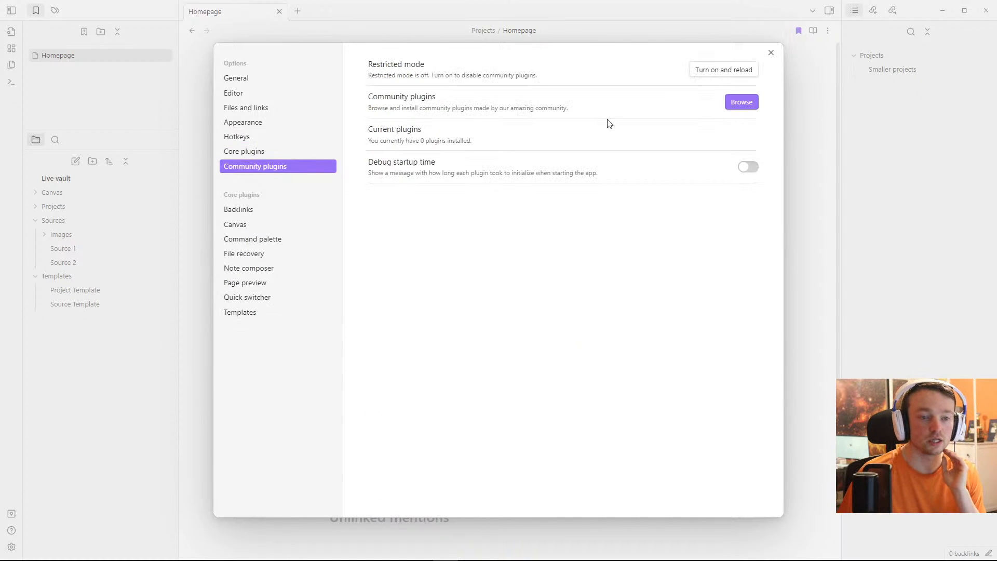
left_click(737, 106)
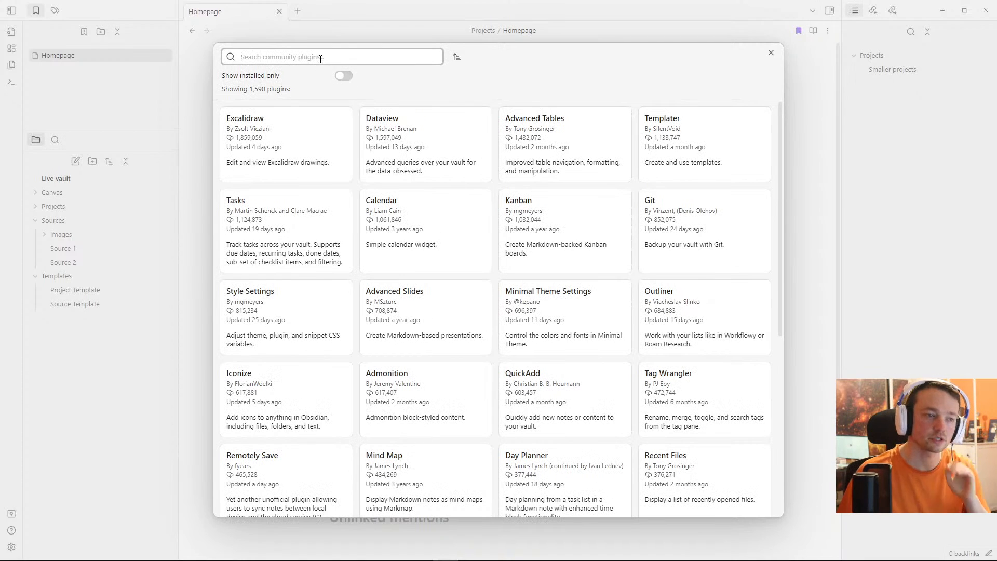
type("Zotero")
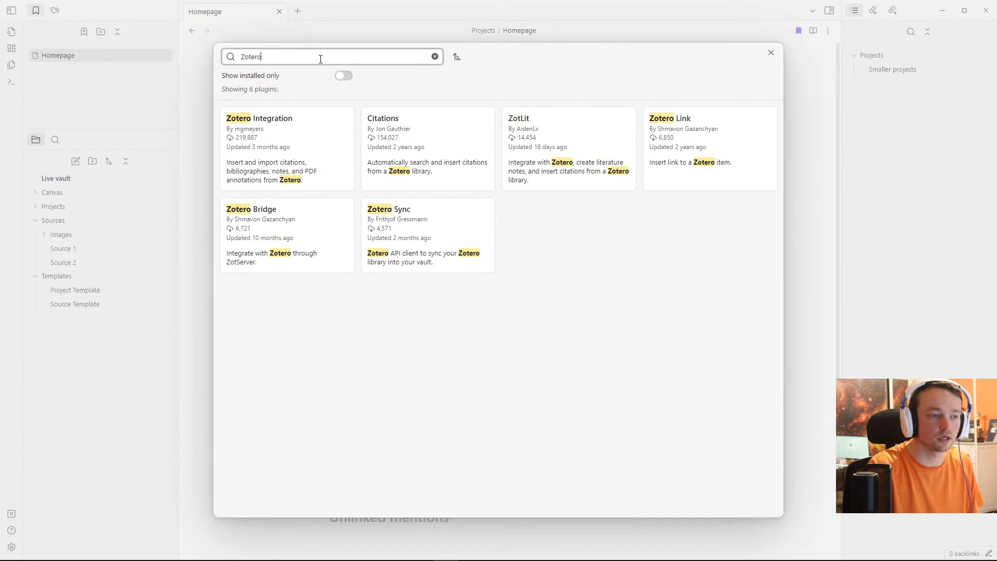
left_click(293, 153)
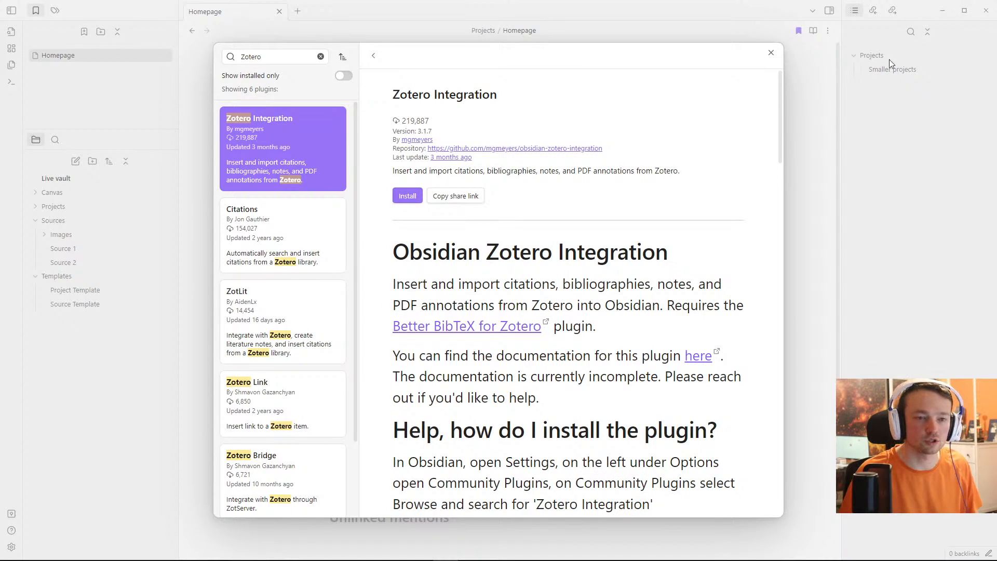
Step: Install and enable the Zotero Integration plugin, and download its PDF utility from the plugin settings
left_click(405, 199)
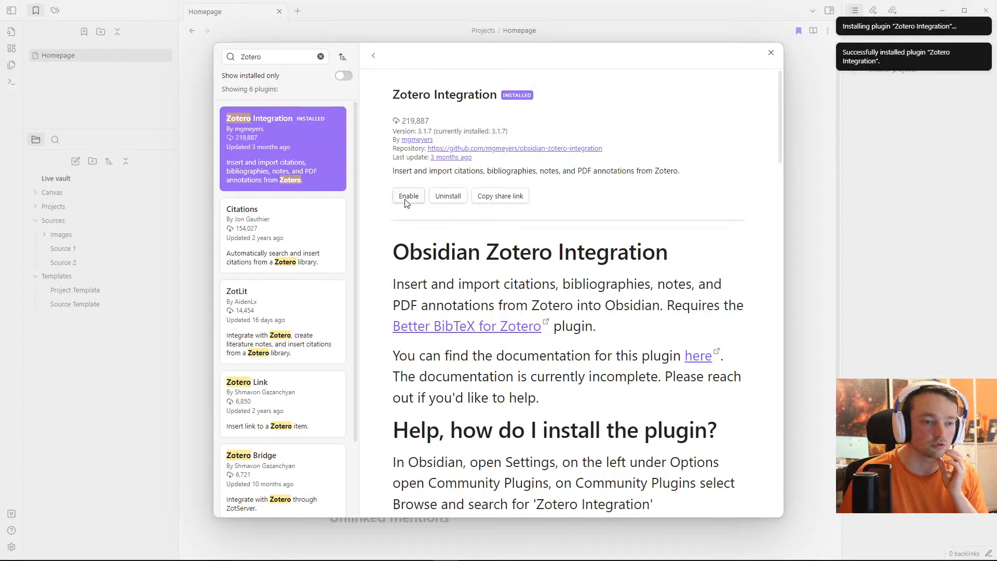
left_click(406, 198)
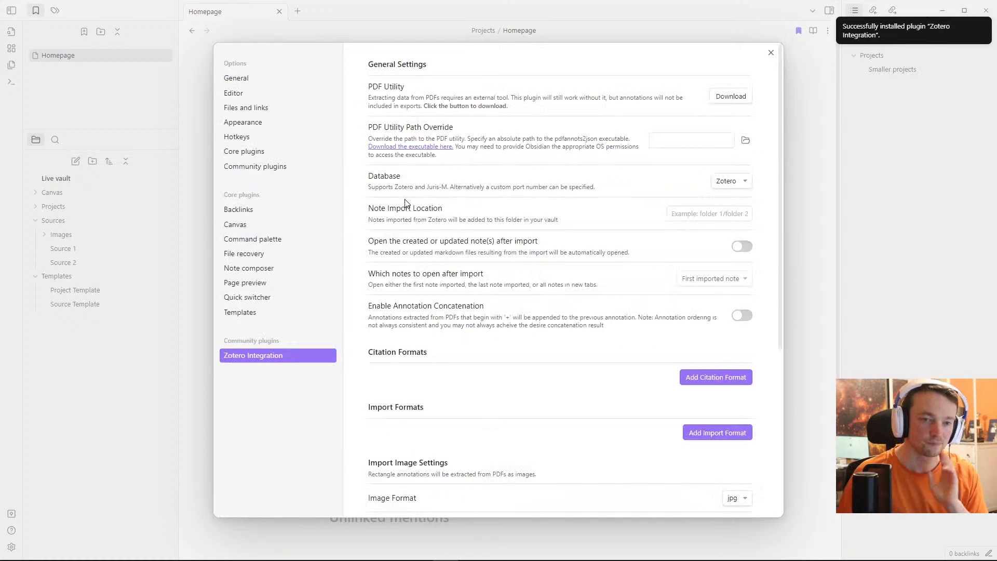
left_click(743, 97)
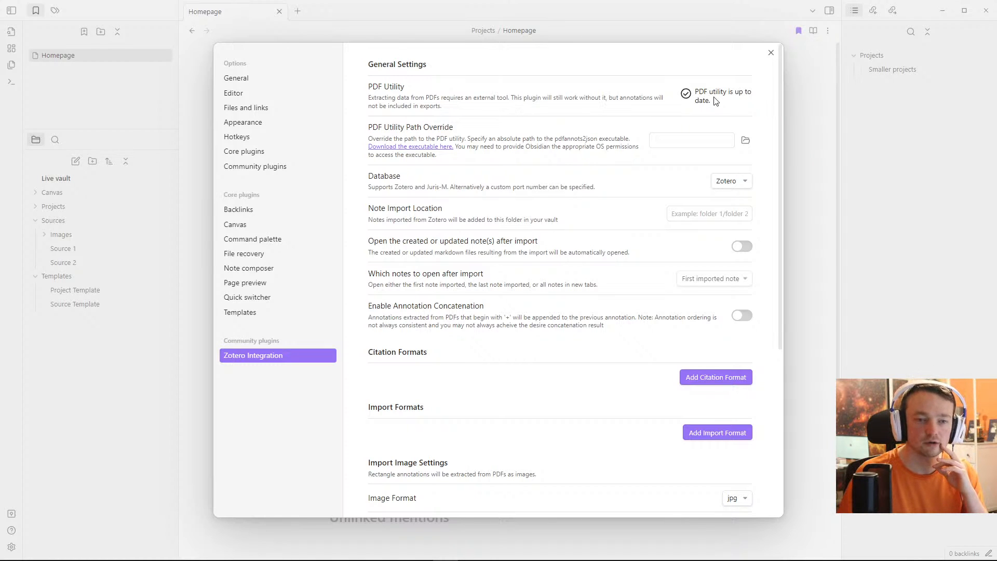
Step: Add a Zotero import format and set its output path to Sources/{{citekey}}.md
scroll(675, 101, "down", 1)
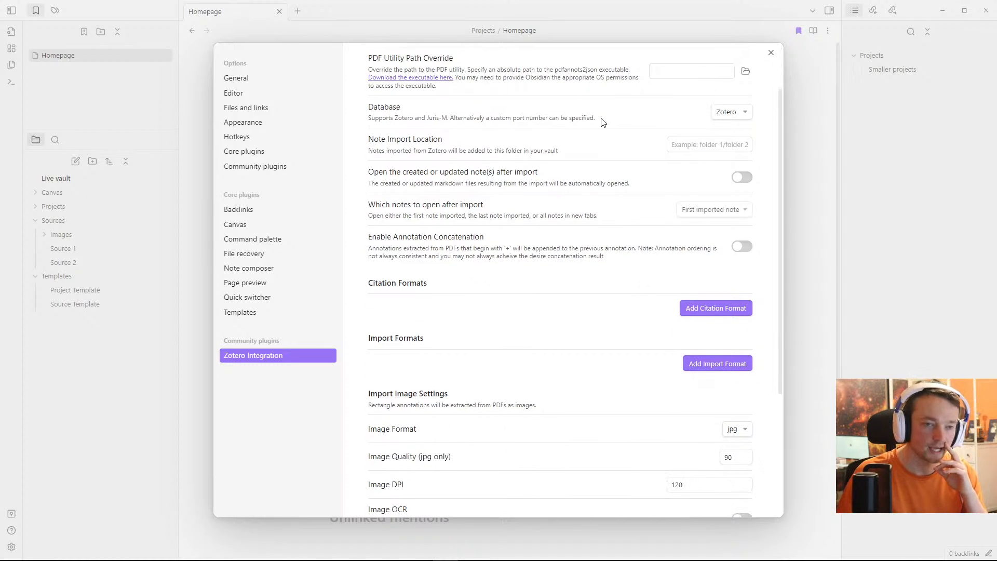
scroll(598, 328, "down", 1)
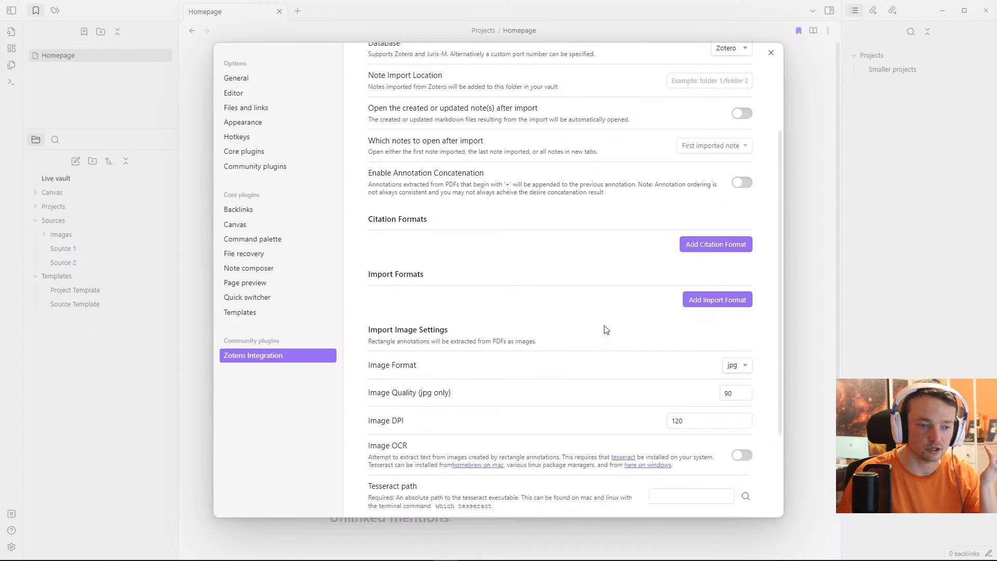
left_click(696, 294)
scroll(605, 291, "down", 2)
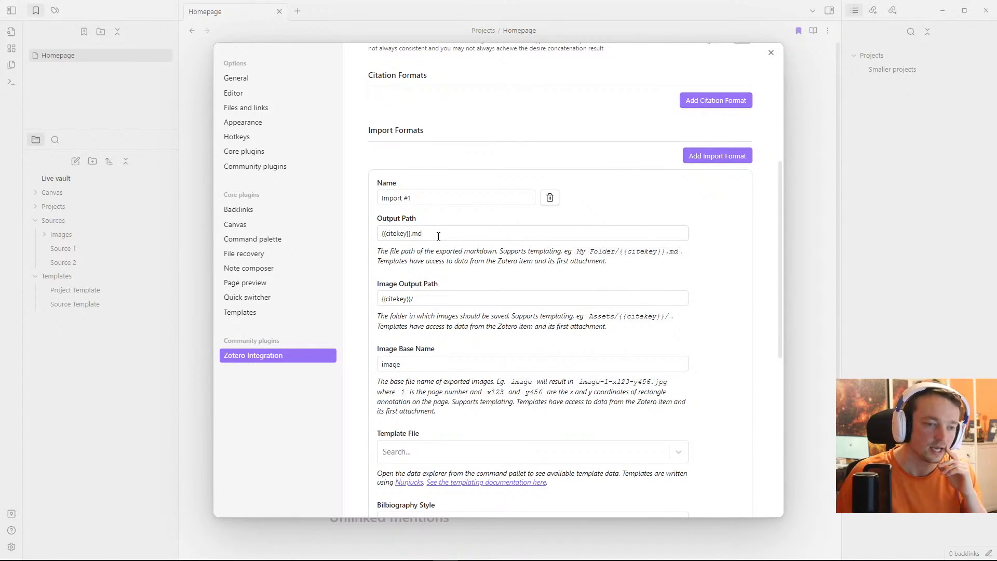
left_click(385, 234)
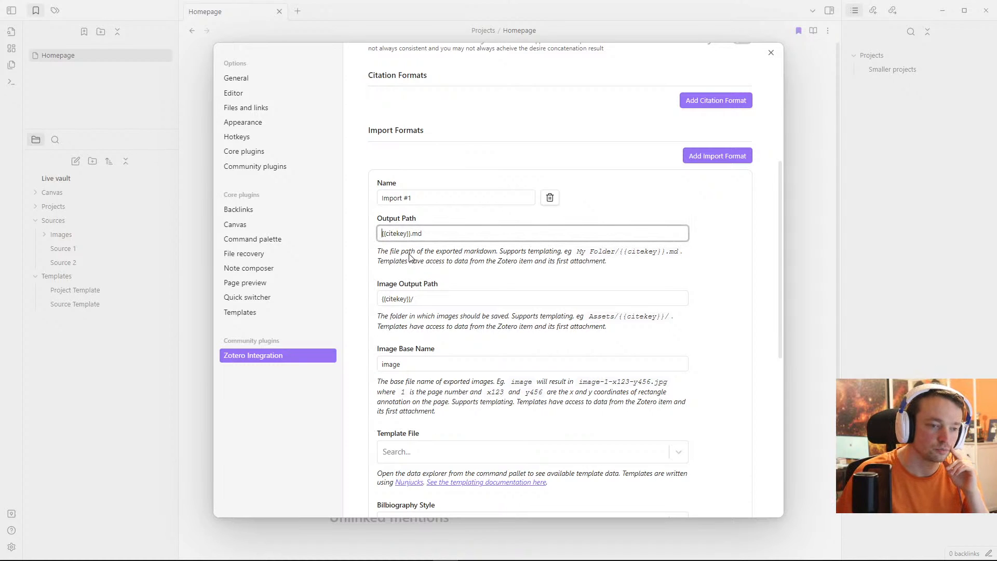
type("Sources")
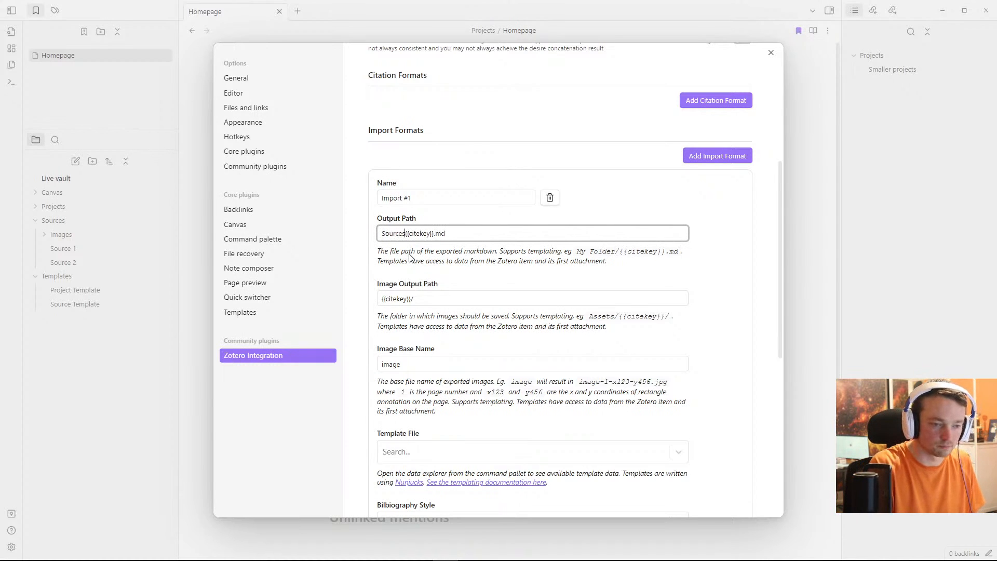
type("/")
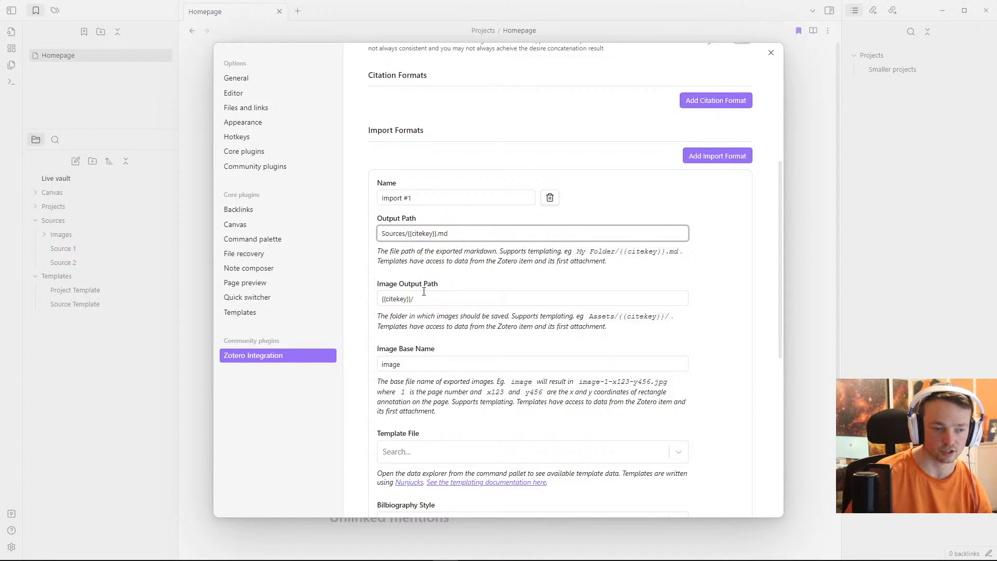
Step: Set the import format's image output path to Sources/Images/{citekey}}
scroll(396, 244, "down", 1)
left_click(415, 229)
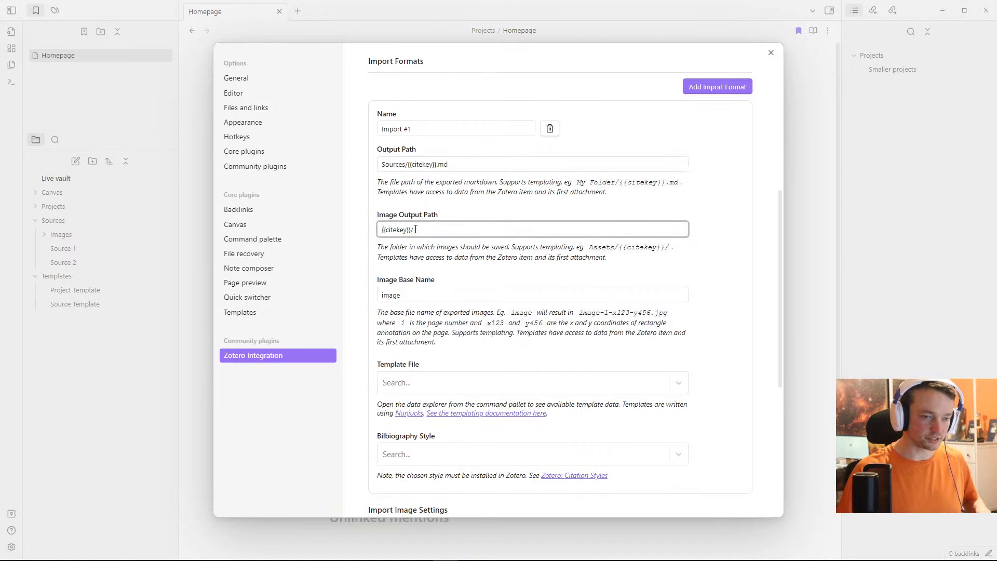
key("Home")
type("Sources/Imag")
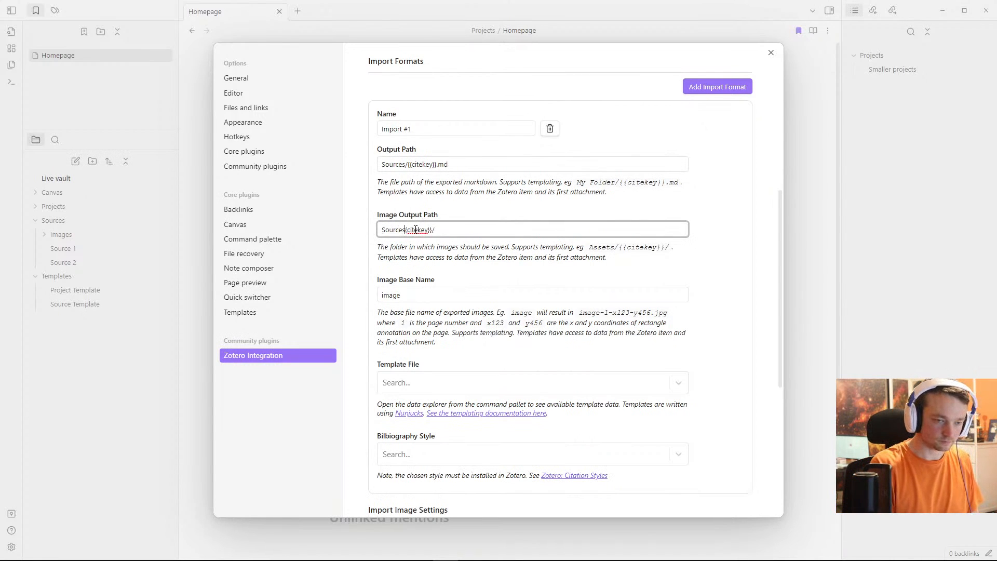
type("es/")
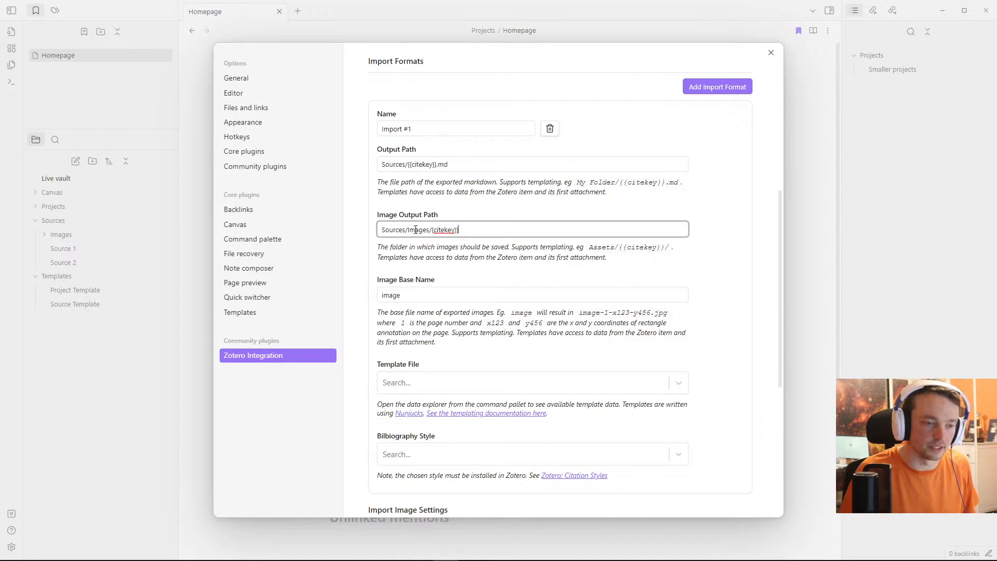
left_click(504, 210)
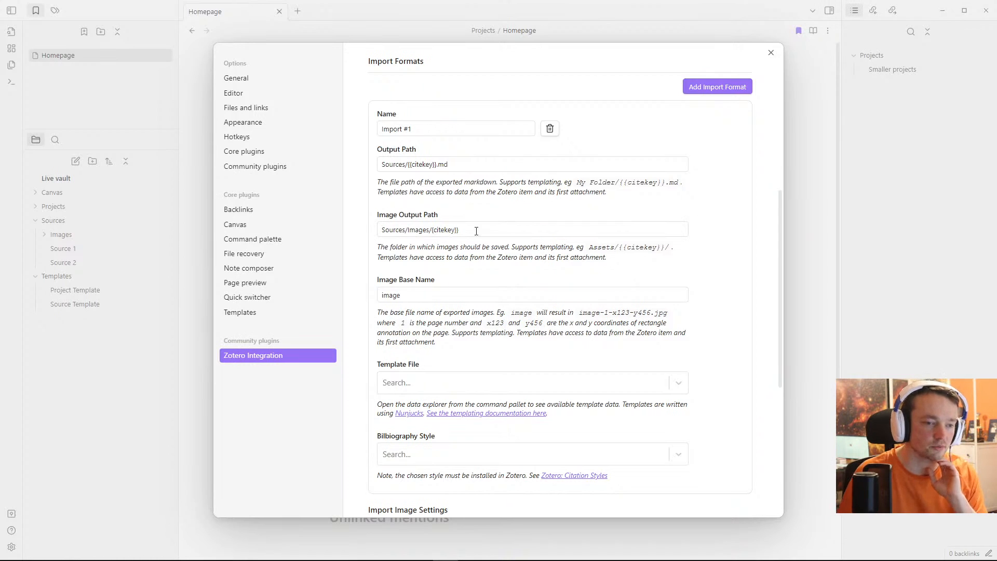
Step: Look through the template files offered for the import format without choosing one, and close the settings
scroll(407, 329, "down", 1)
scroll(407, 329, "down", 2)
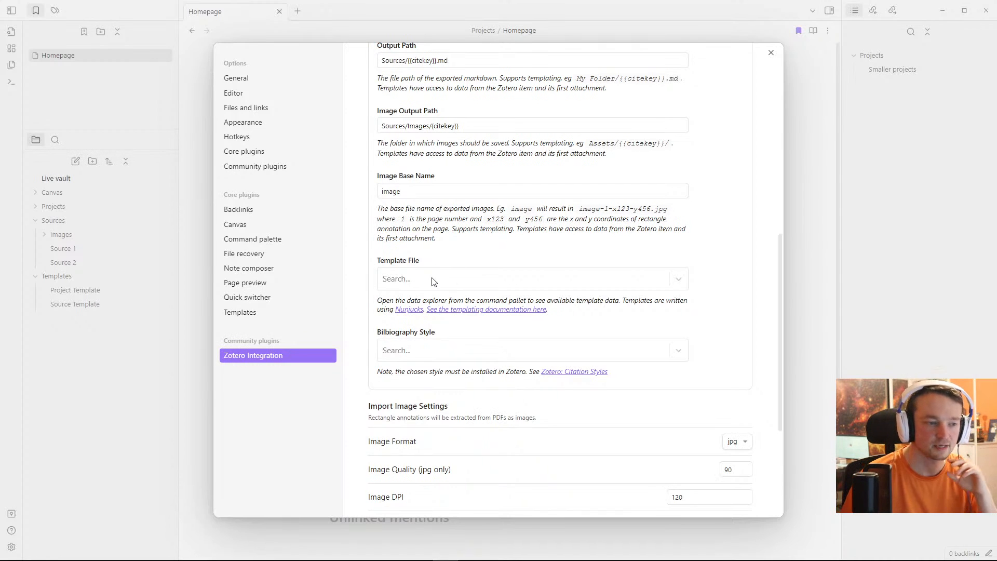
left_click(434, 281)
left_click(438, 259)
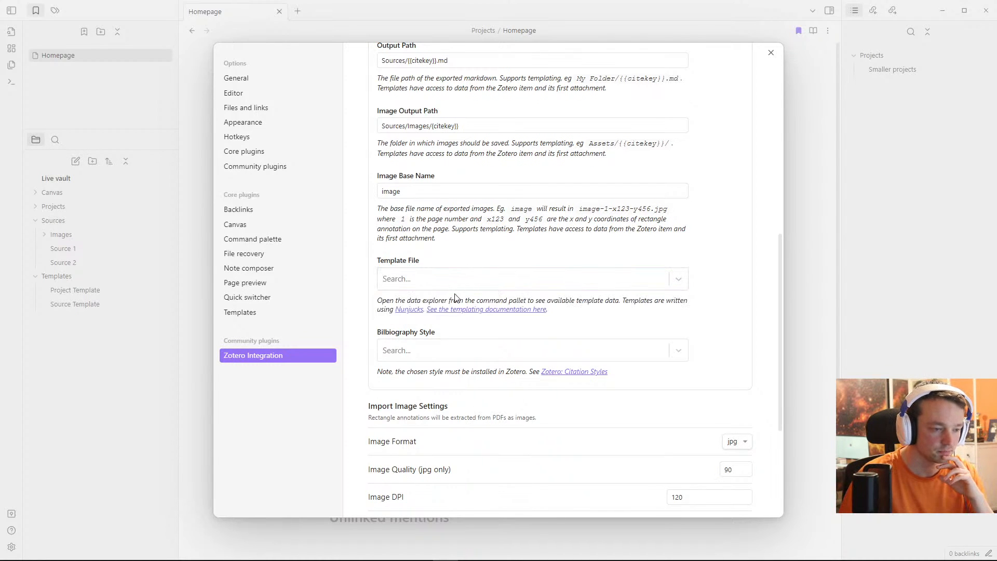
left_click(136, 361)
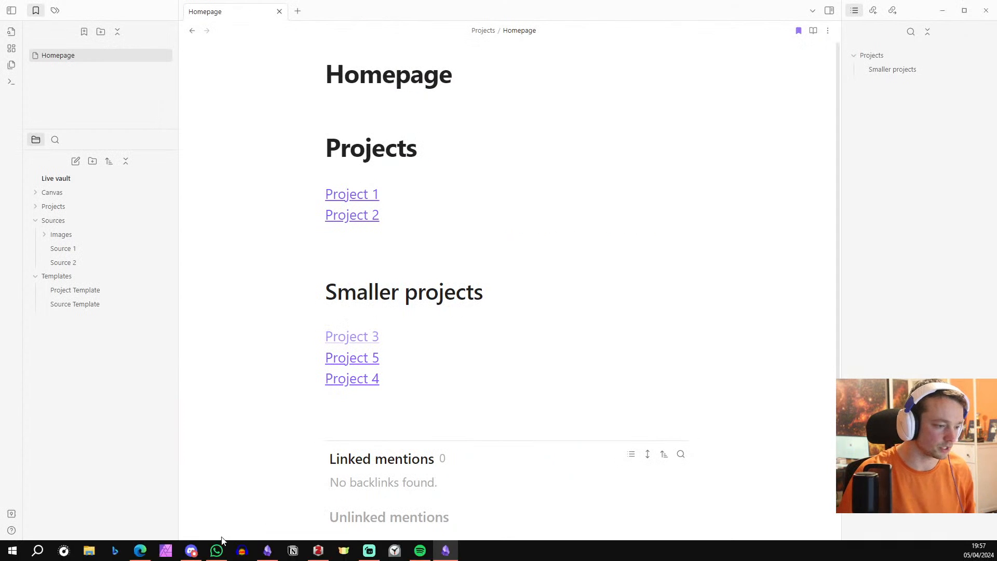
Step: Switch to File Explorer, locate Zotero Template.md on the Maxtor (E:) drive and open the Live vault folder beside the vault's file list
left_click(89, 551)
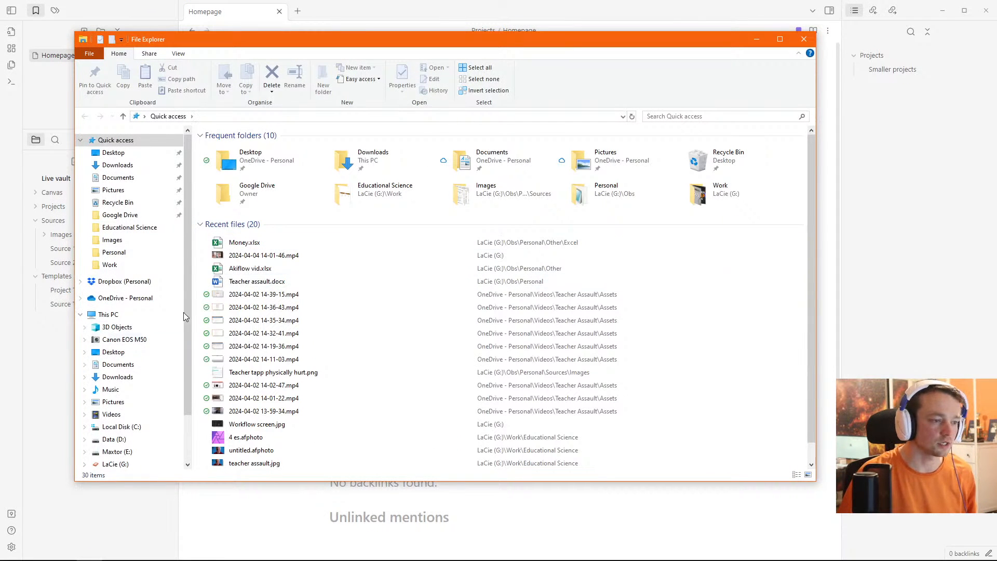
scroll(124, 405, "down", 2)
left_click(122, 406)
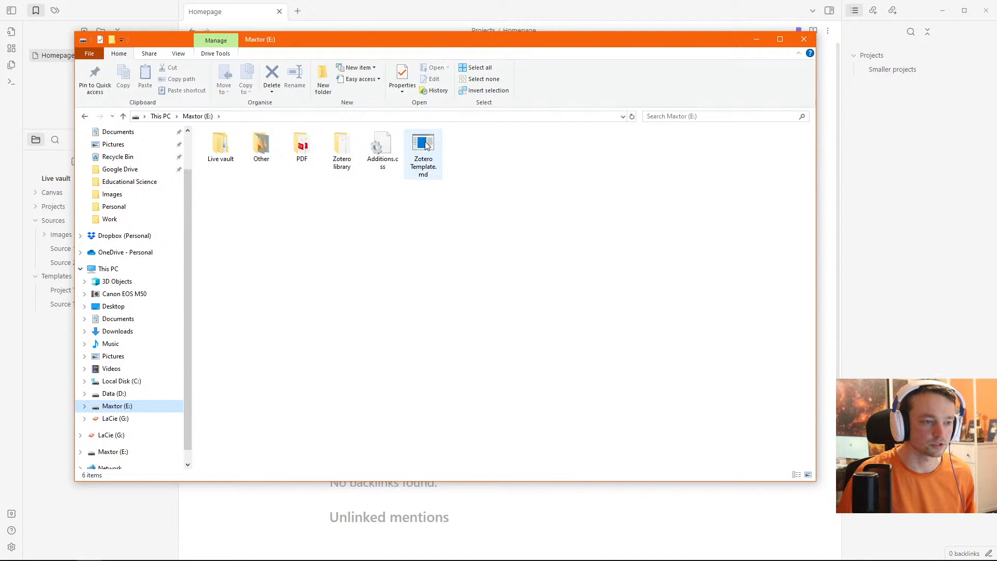
left_click(423, 156)
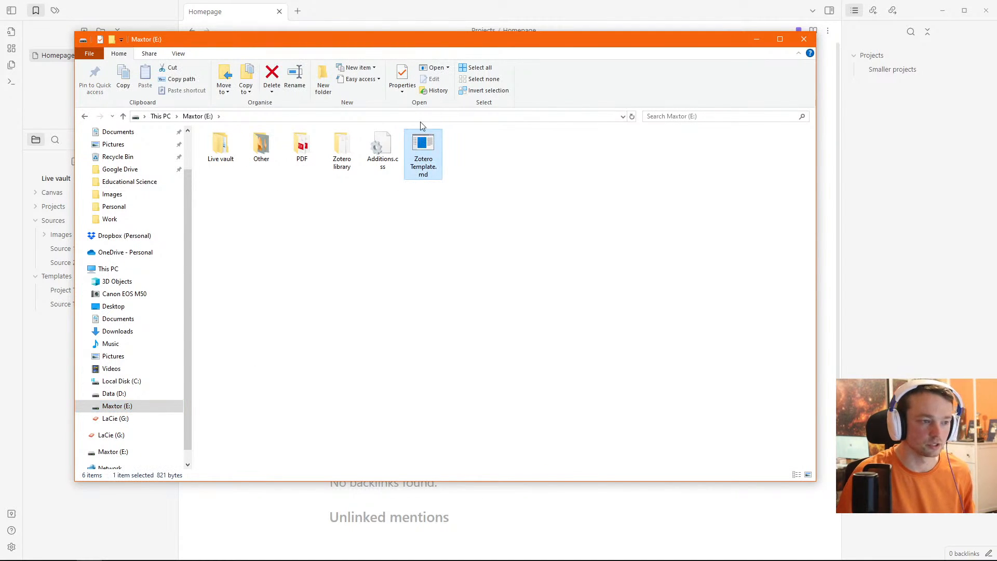
left_click(217, 156)
double_click(217, 157)
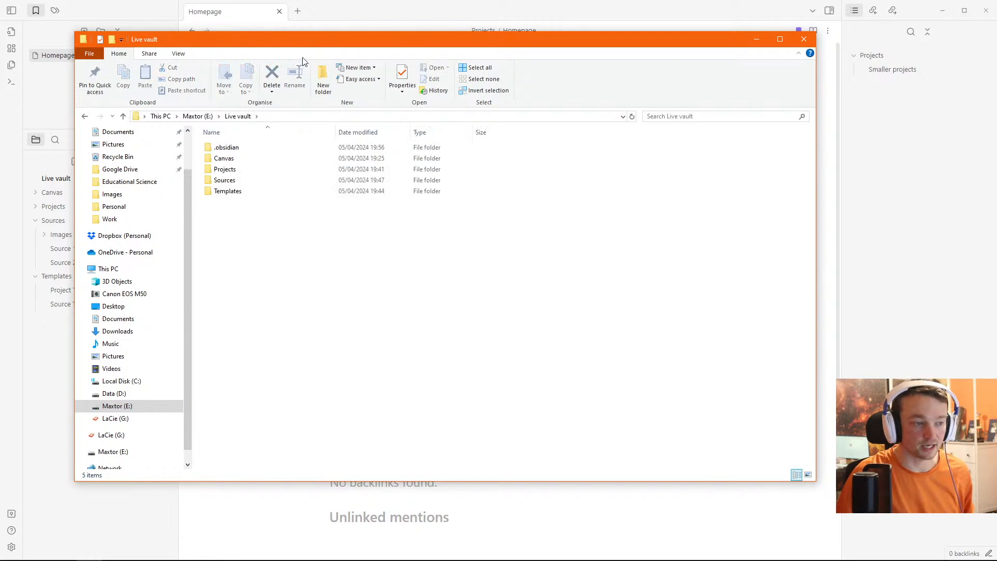
left_click_drag(312, 40, 539, 38)
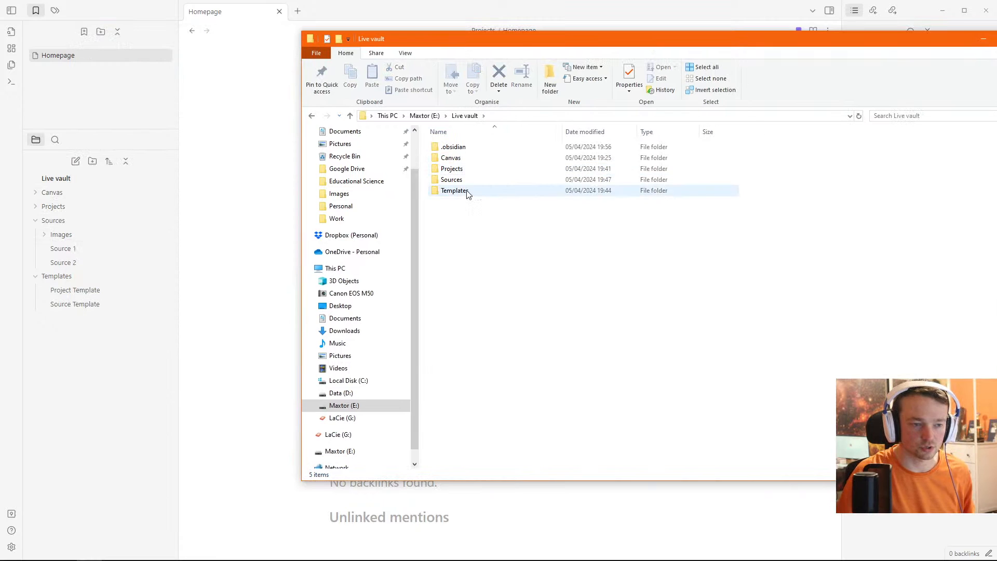
left_click_drag(519, 39, 425, 38)
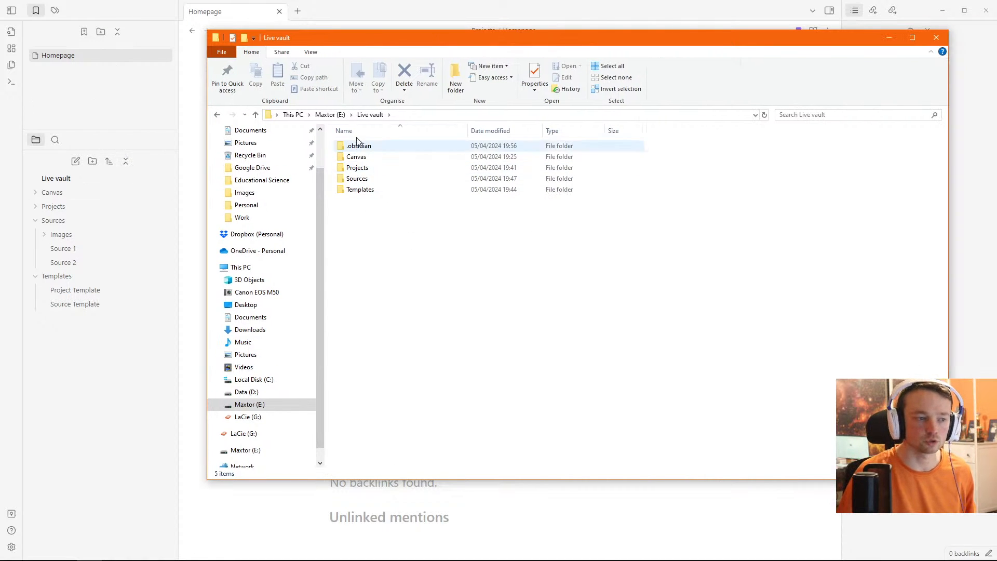
Step: Copy Zotero Template.md from the Maxtor (E:) drive into the Live vault's Templates folder
left_click(330, 115)
left_click(556, 153)
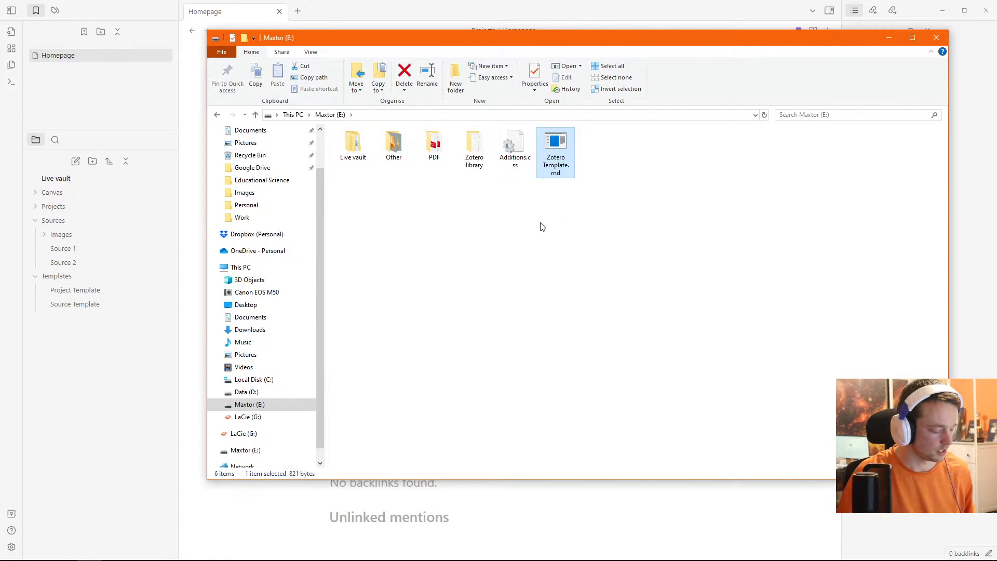
left_click(360, 146)
double_click(359, 145)
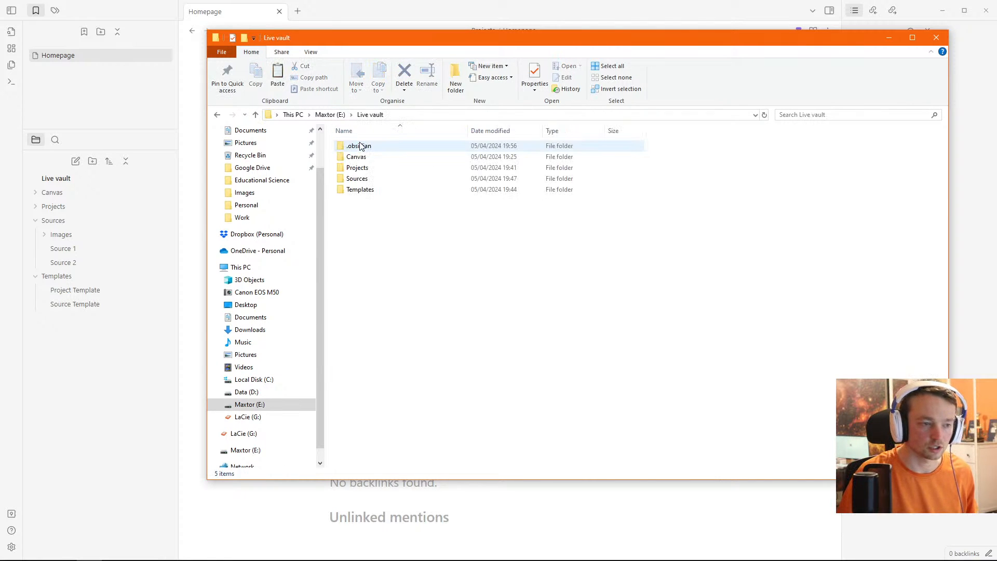
double_click(370, 190)
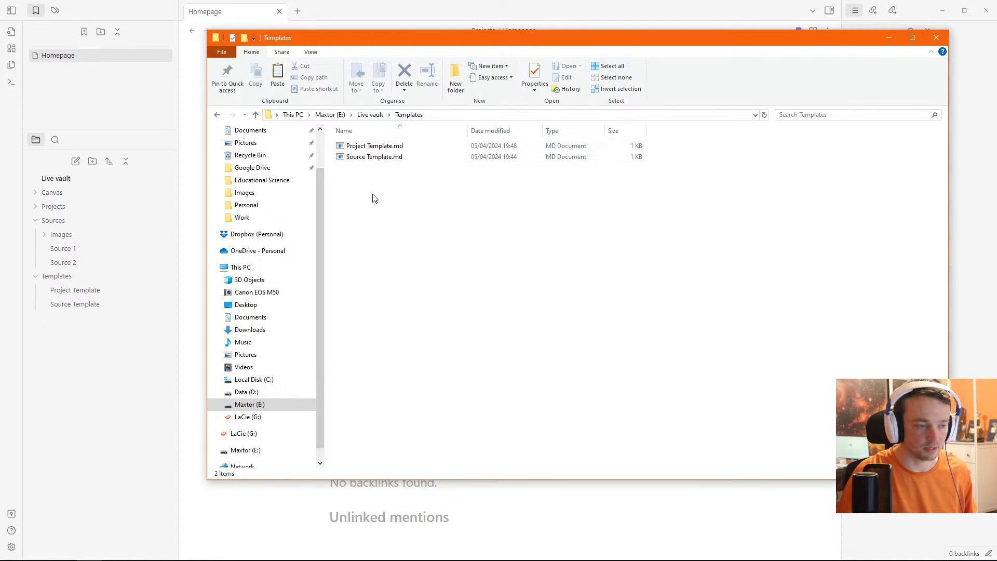
key("ctrl+v")
left_click(387, 204)
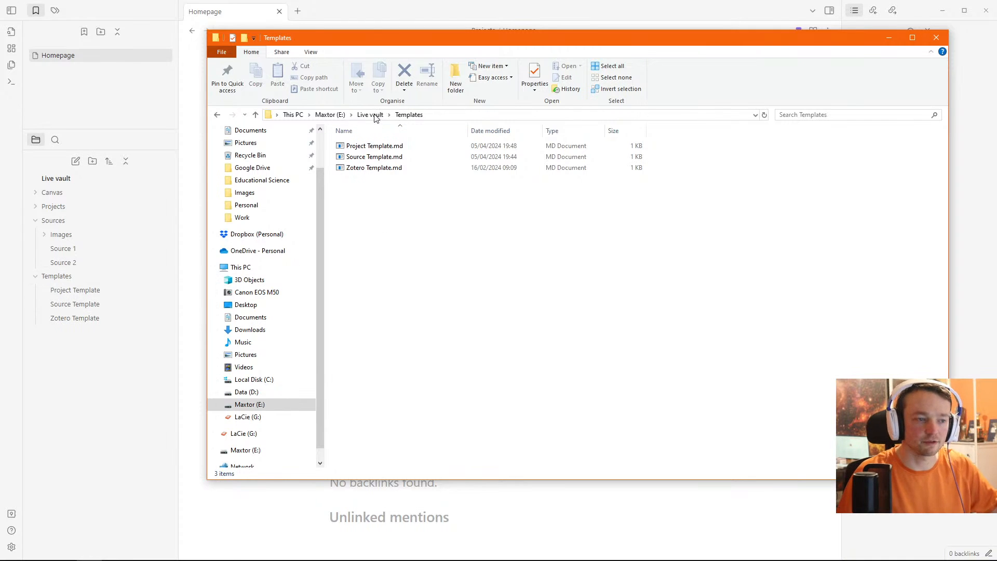
Step: Return to Obsidian, set the Zotero import format's template file to Templates/Zotero Template.md, review the remaining settings and close them
left_click(891, 37)
left_click(401, 220)
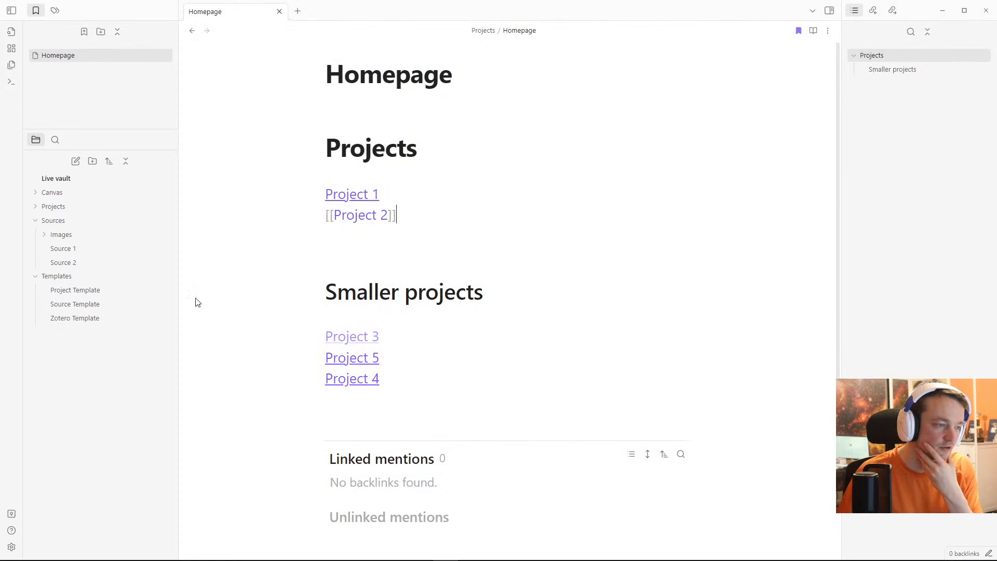
left_click(11, 546)
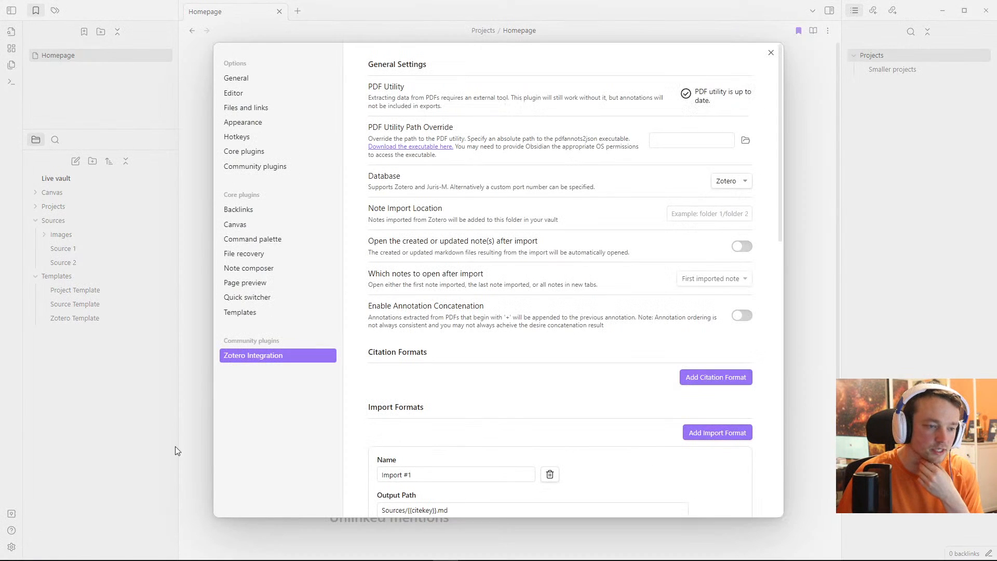
scroll(519, 366, "down", 7)
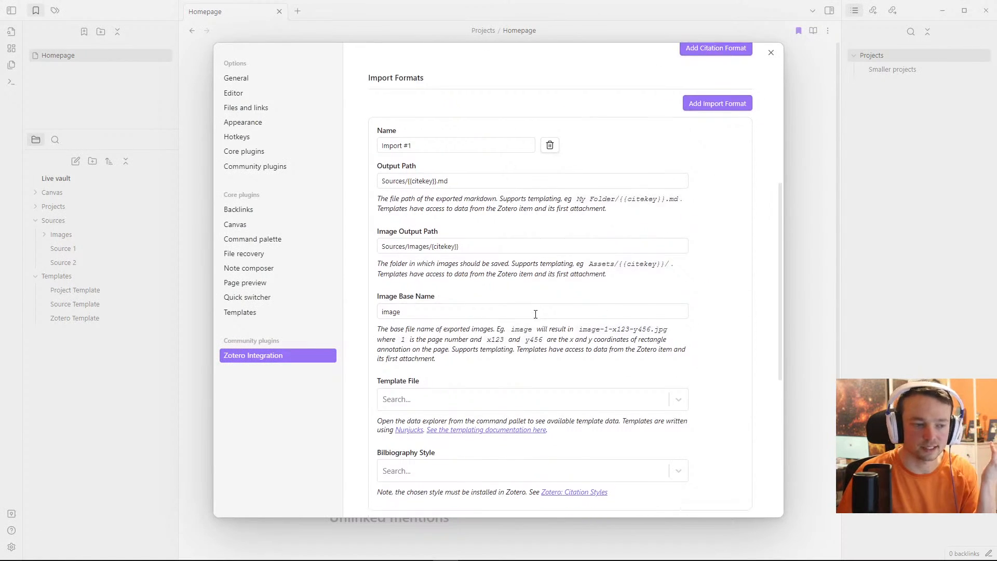
scroll(421, 384, "down", 1)
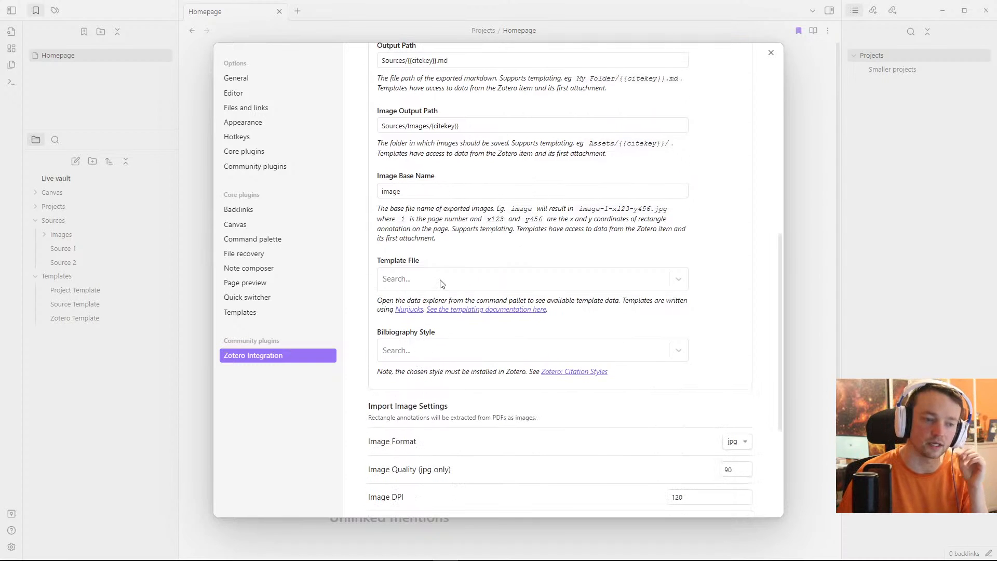
left_click(441, 283)
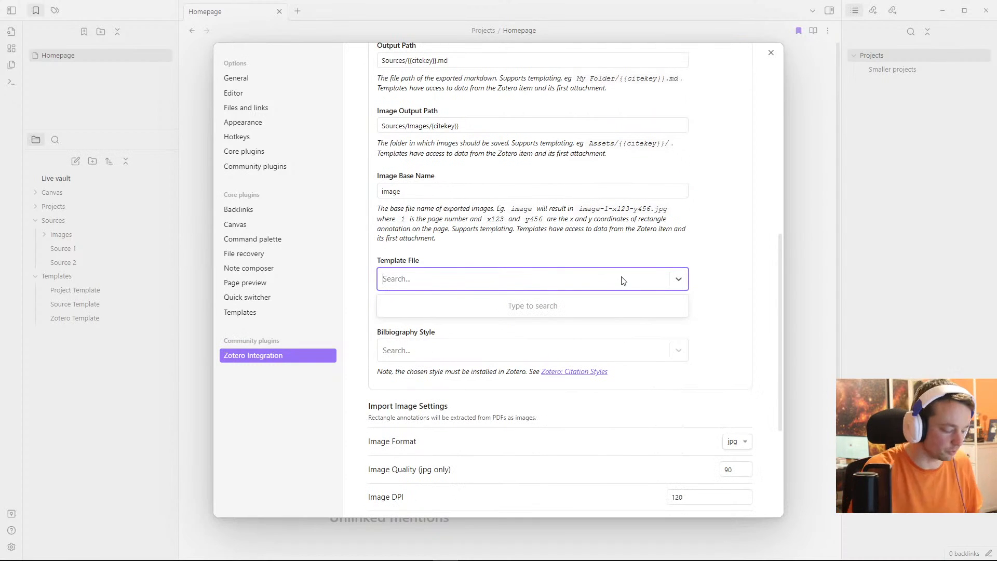
type("zo")
left_click(501, 306)
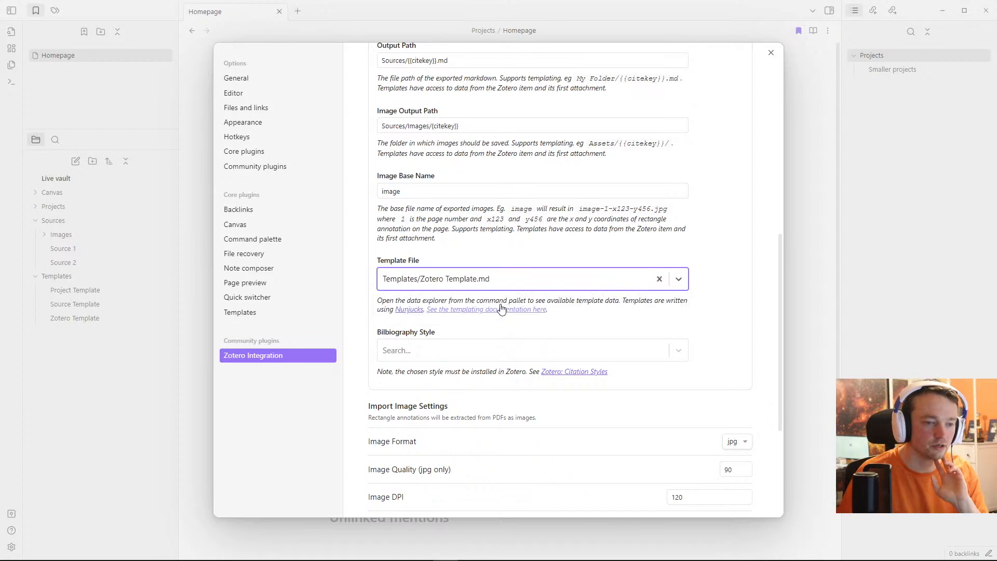
scroll(629, 239, "up", 9)
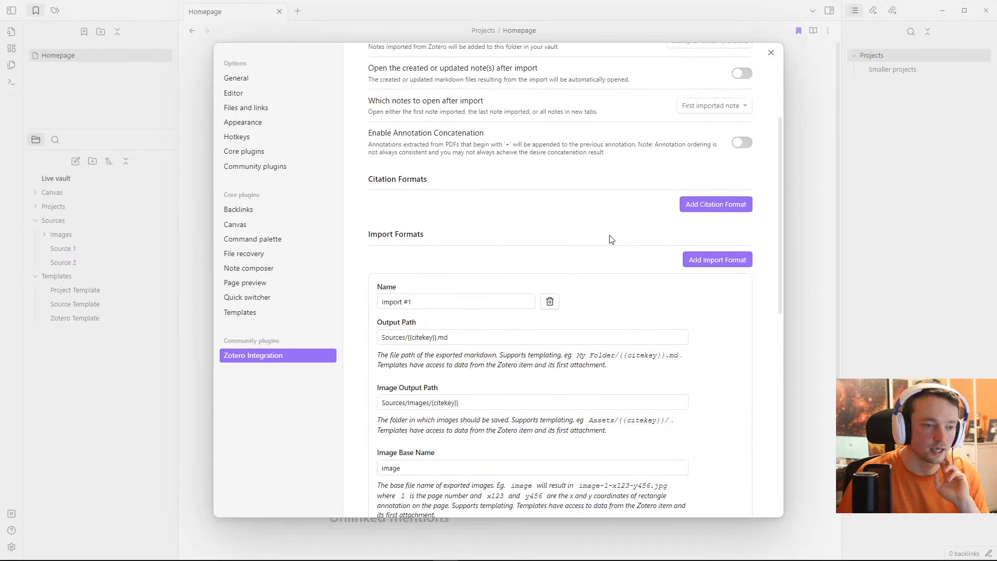
scroll(602, 237, "down", 5)
scroll(597, 233, "down", 8)
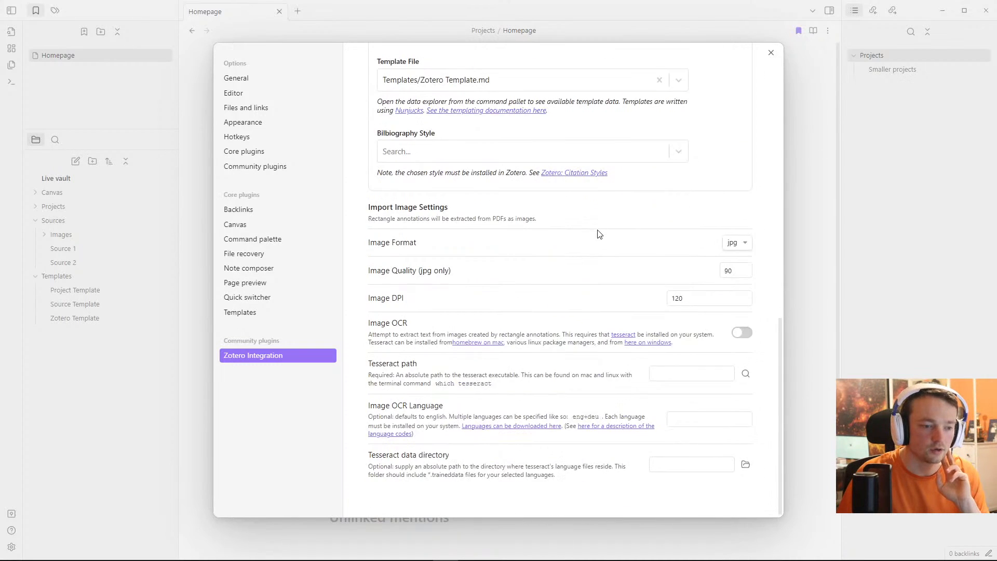
left_click(117, 388)
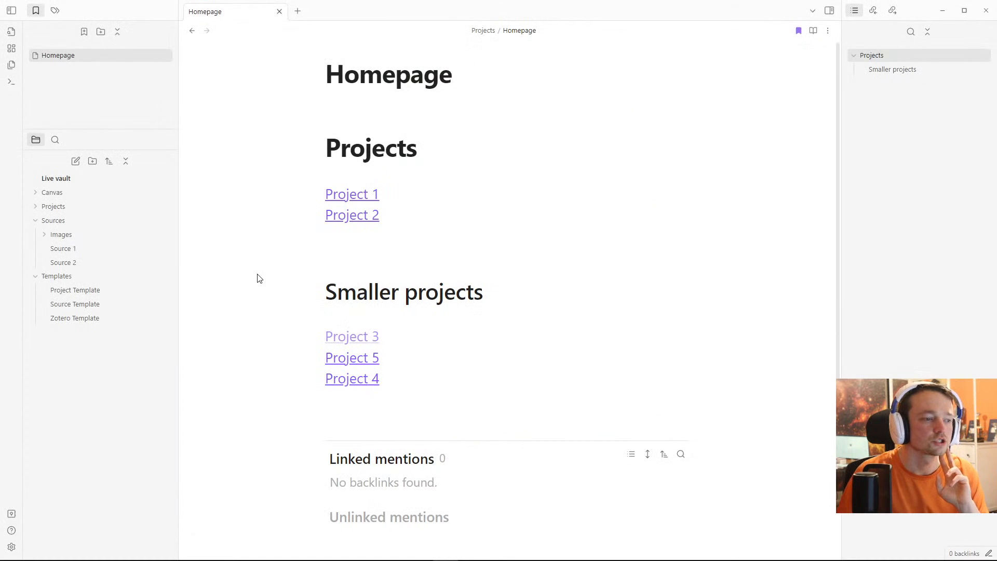
Step: Assign the hotkey Ctrl+Shift+Z to the Zotero Integration: Import #1 command and close the settings
left_click(11, 548)
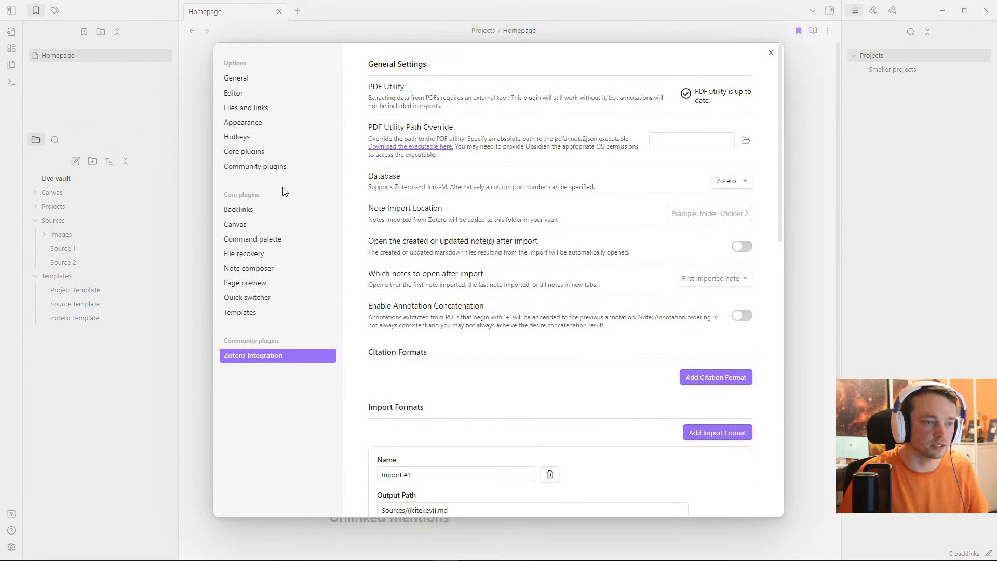
left_click(242, 137)
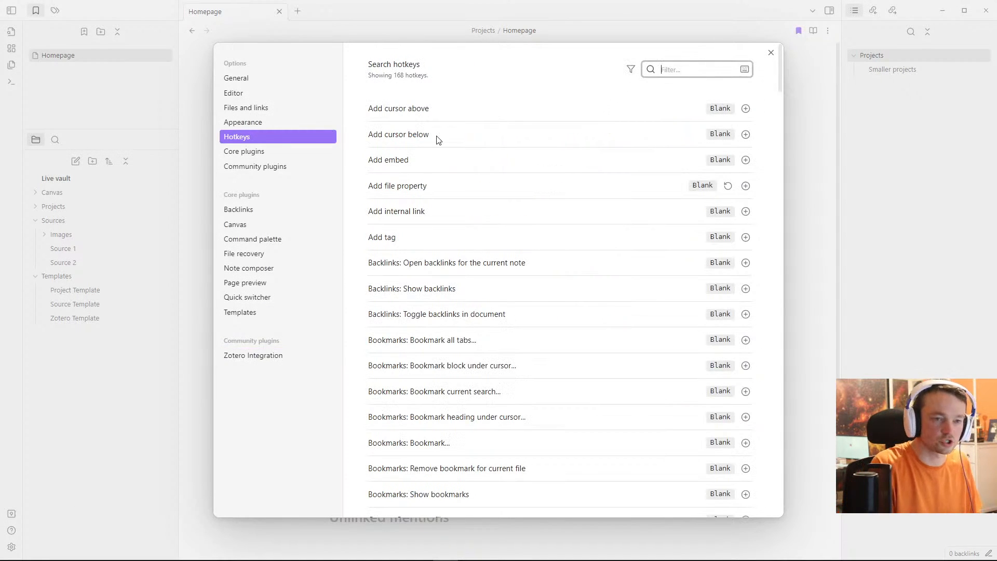
type("zoter")
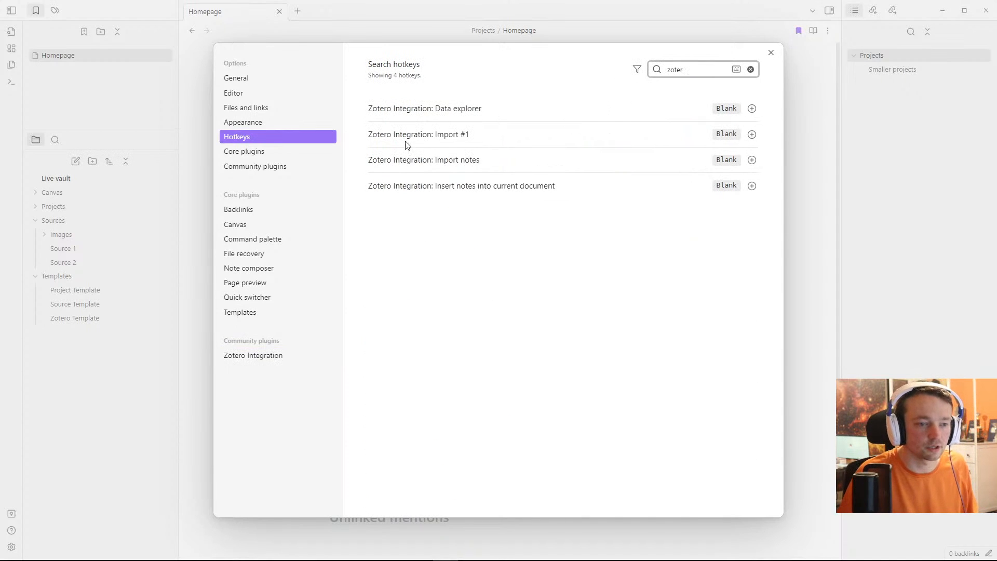
left_click(752, 135)
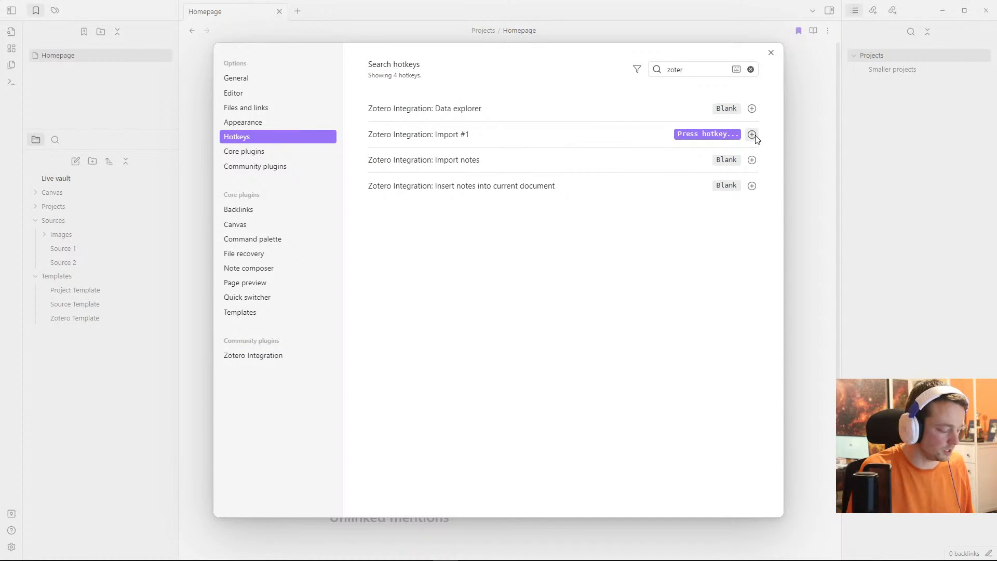
key("ctrl+shift+z")
left_click(805, 133)
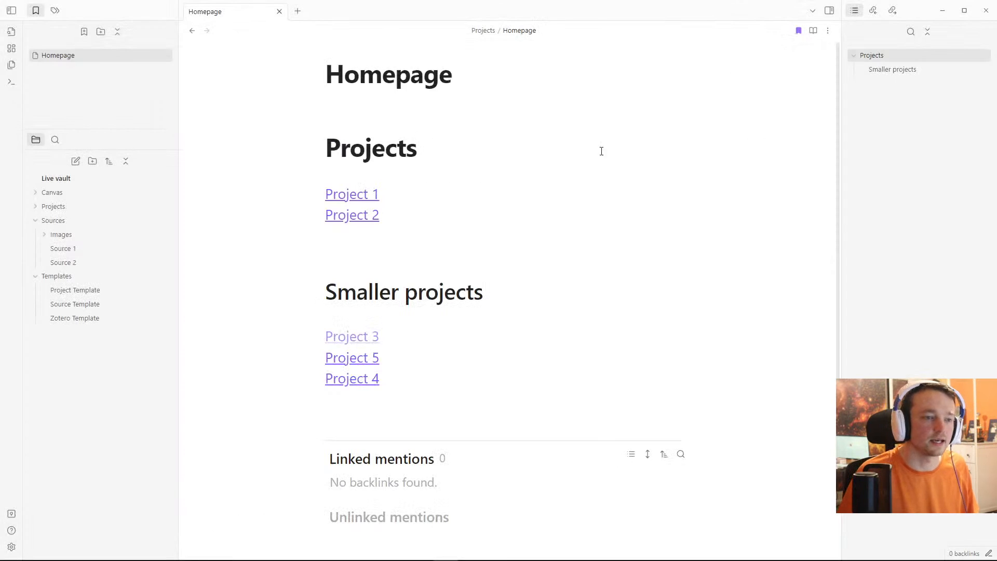
Step: Test the Import #1 hotkey, bring up Zotero's citation search bar, and dismiss it without choosing an item
key("ctrl+shift+z")
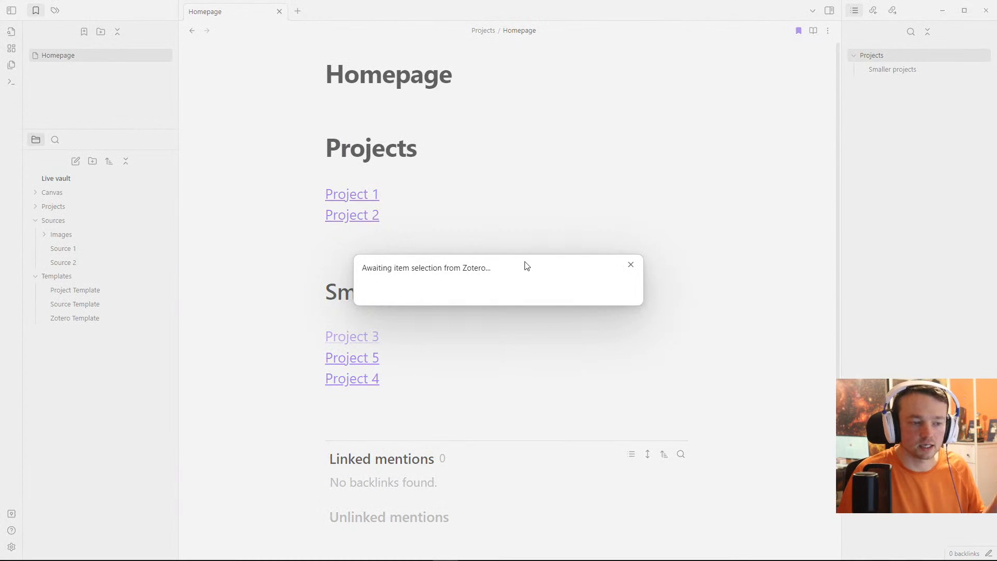
left_click(633, 269)
mouse_move(333, 554)
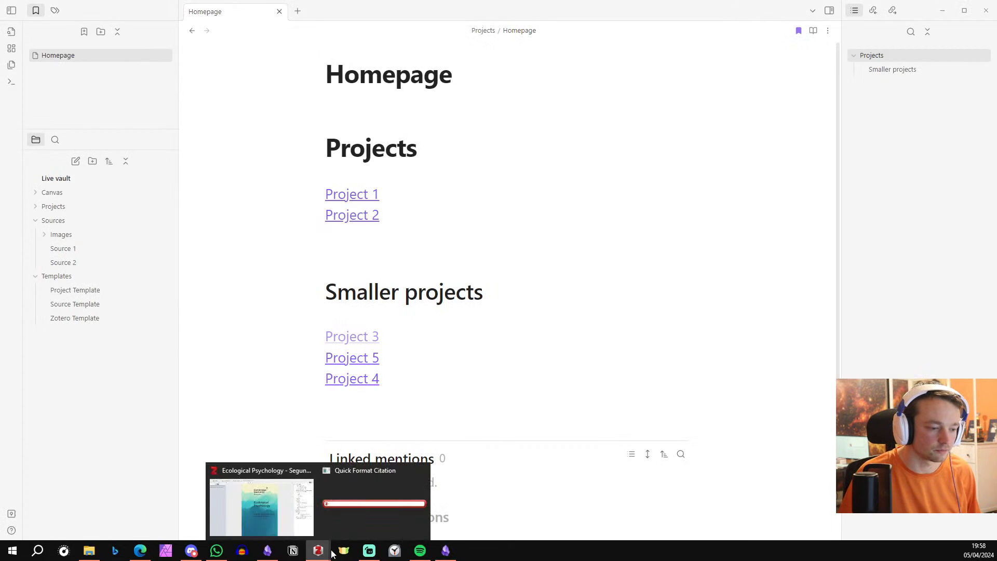
left_click(374, 503)
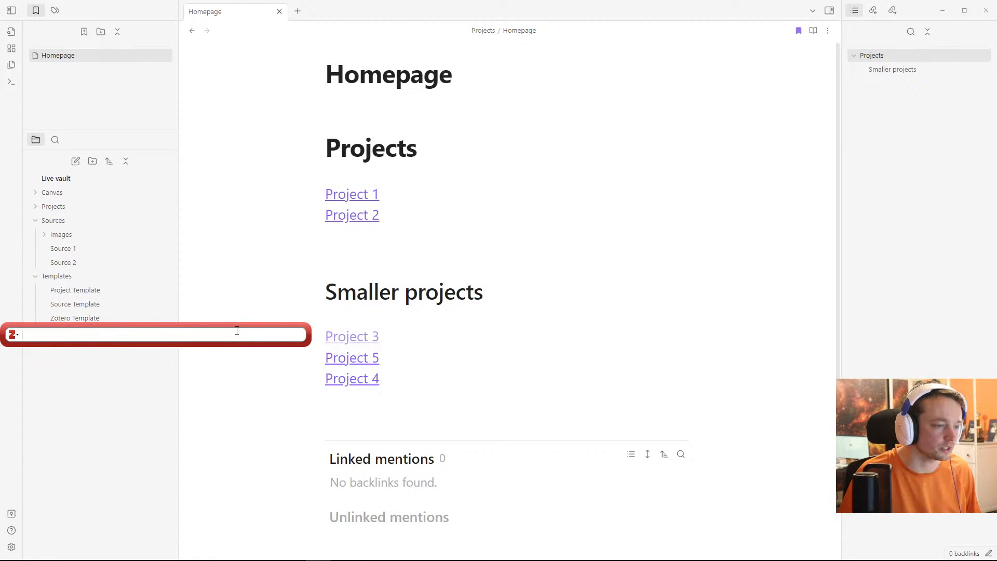
key("Escape")
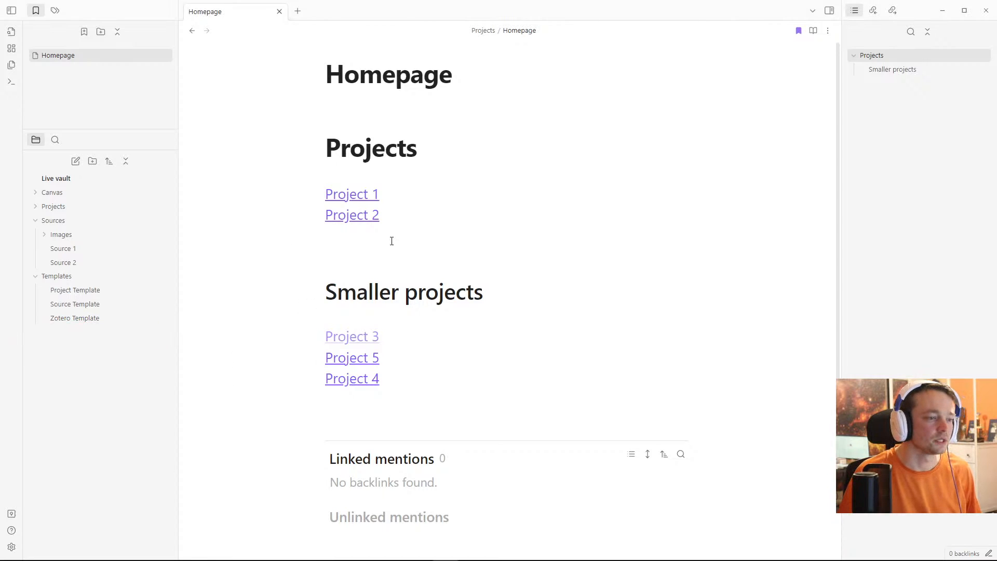
key("alt+z")
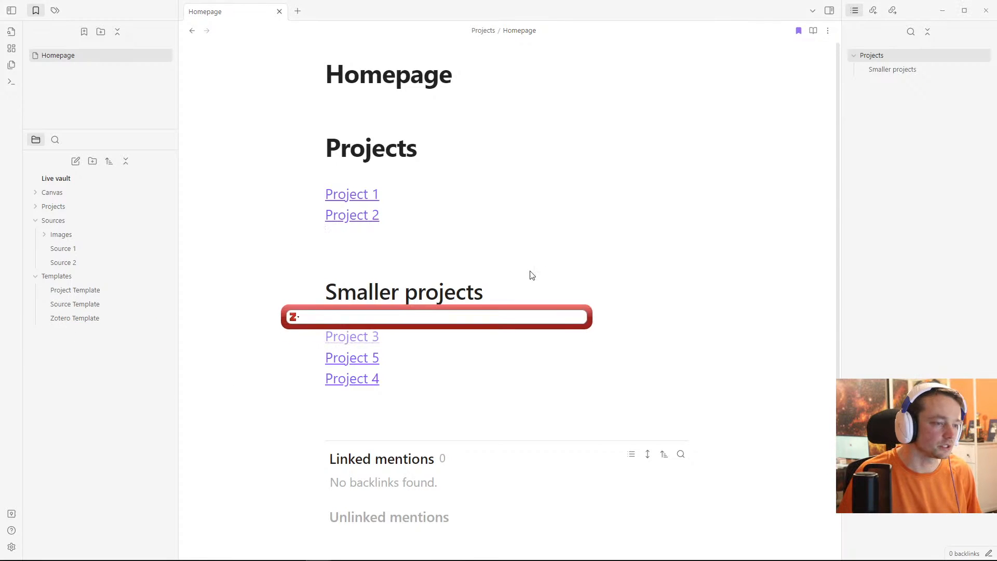
left_click(512, 273)
left_click(399, 267)
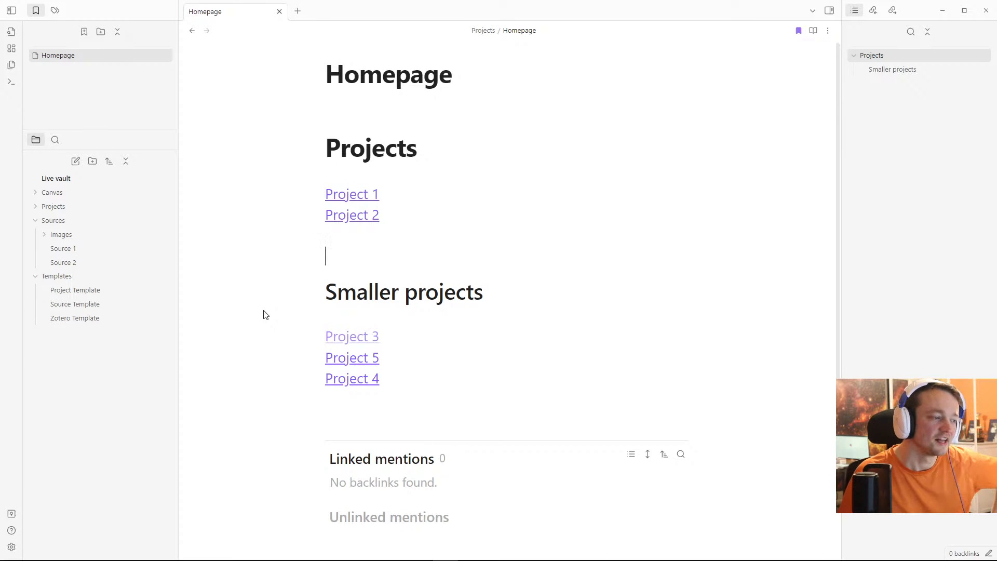
Step: Collapse the Templates folder, open the Source 1 note and highlight its "points things" and "points" lines for review
left_click(60, 278)
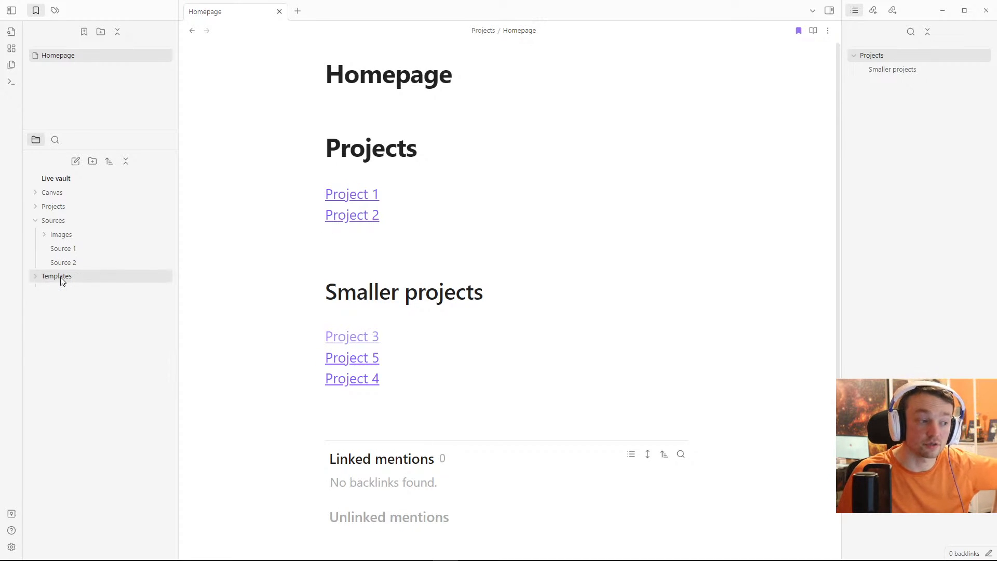
left_click(11, 547)
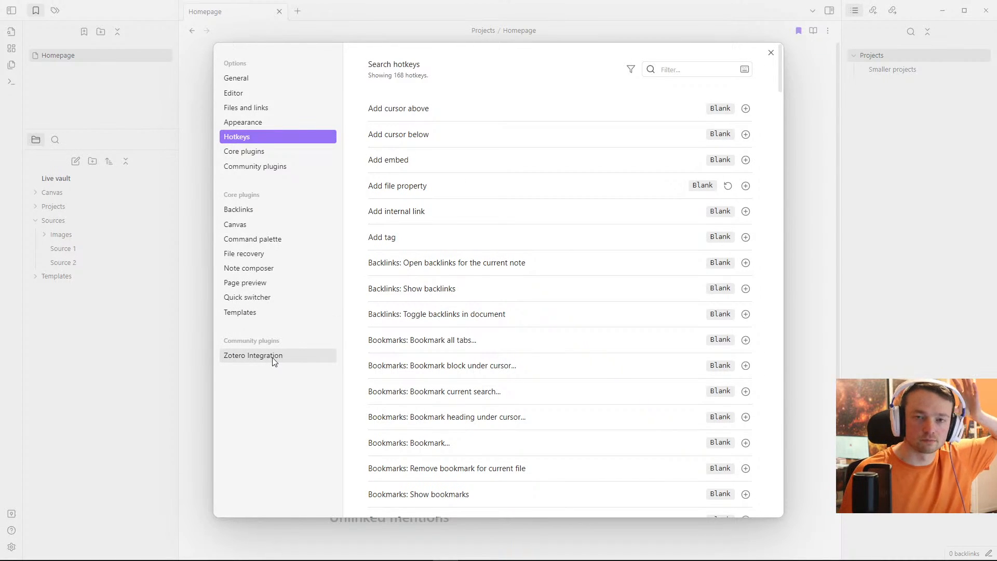
left_click(158, 357)
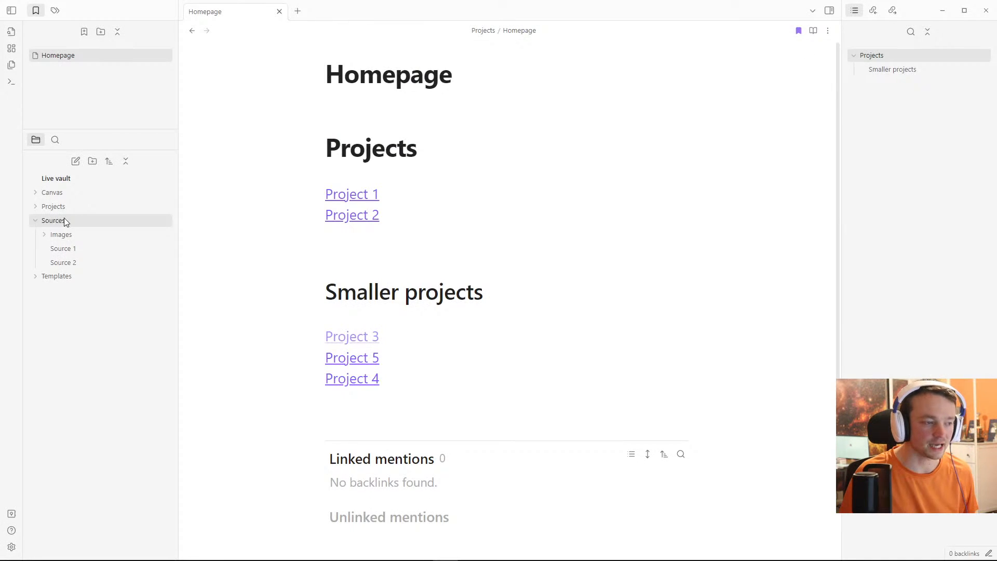
left_click(68, 250)
left_click_drag(412, 157, 291, 154)
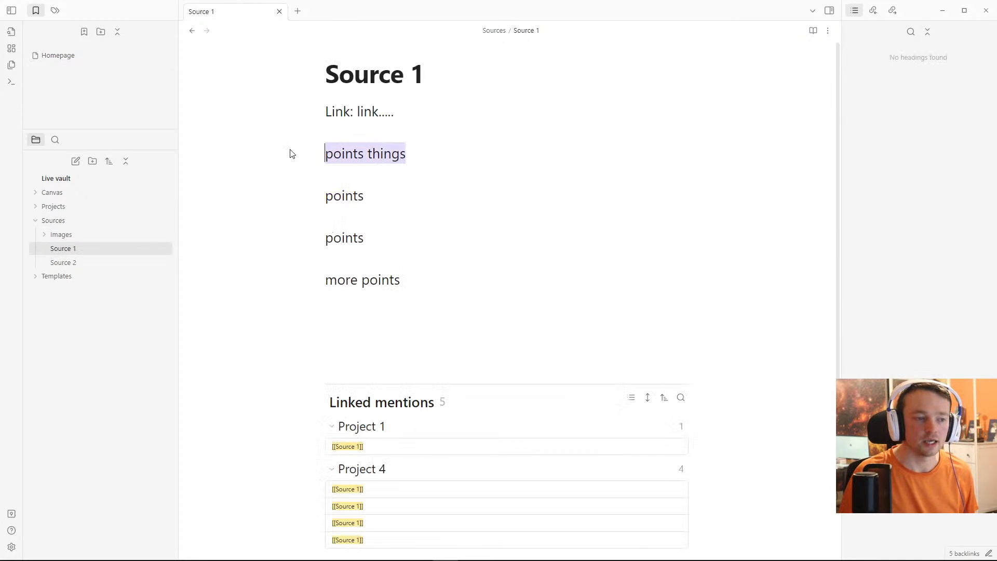
left_click_drag(390, 196, 292, 200)
left_click(383, 194)
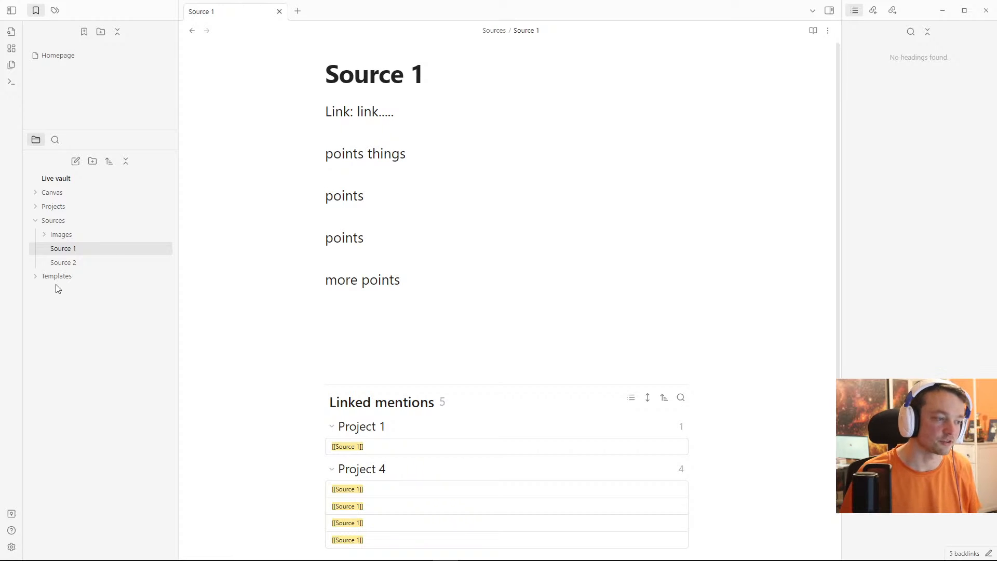
Step: Search the community plugins for "update", install and enable Plugin Update Tracker, view its options and close the settings
left_click(12, 547)
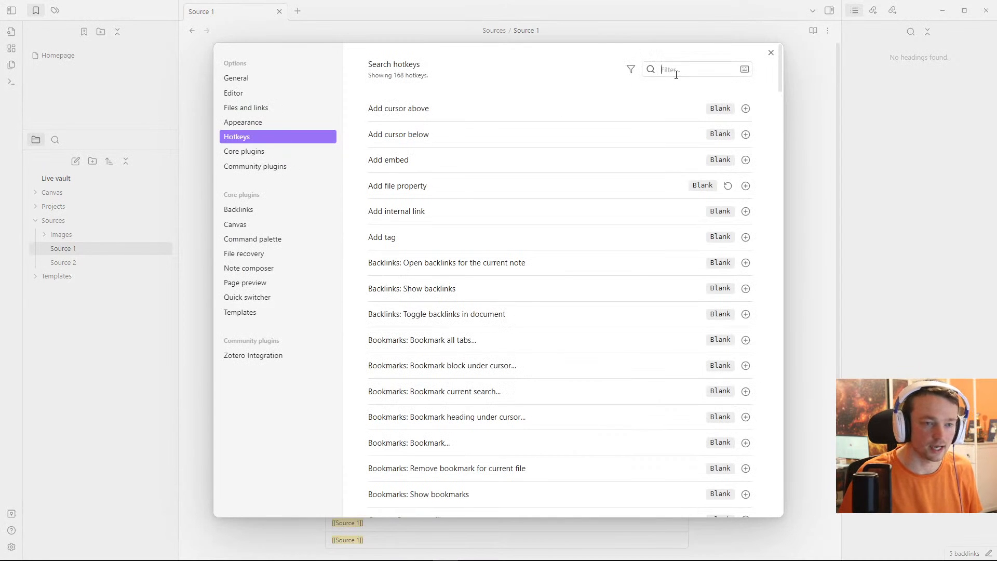
left_click(281, 165)
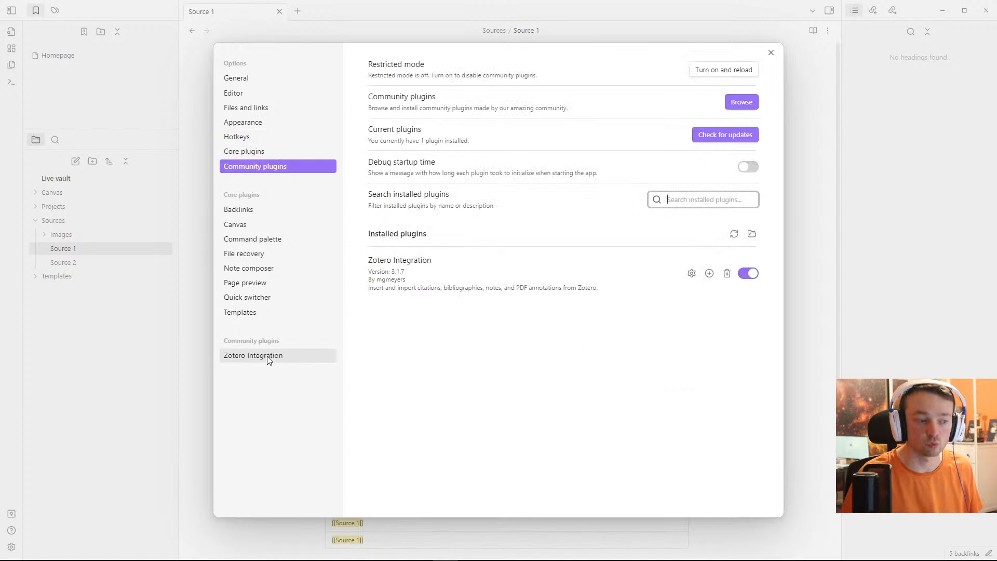
left_click(741, 102)
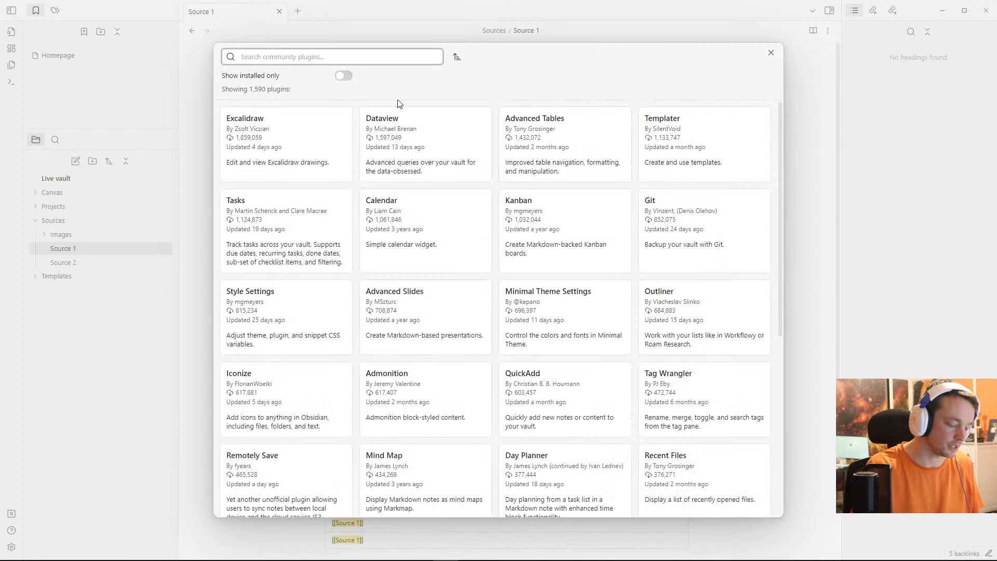
type("update")
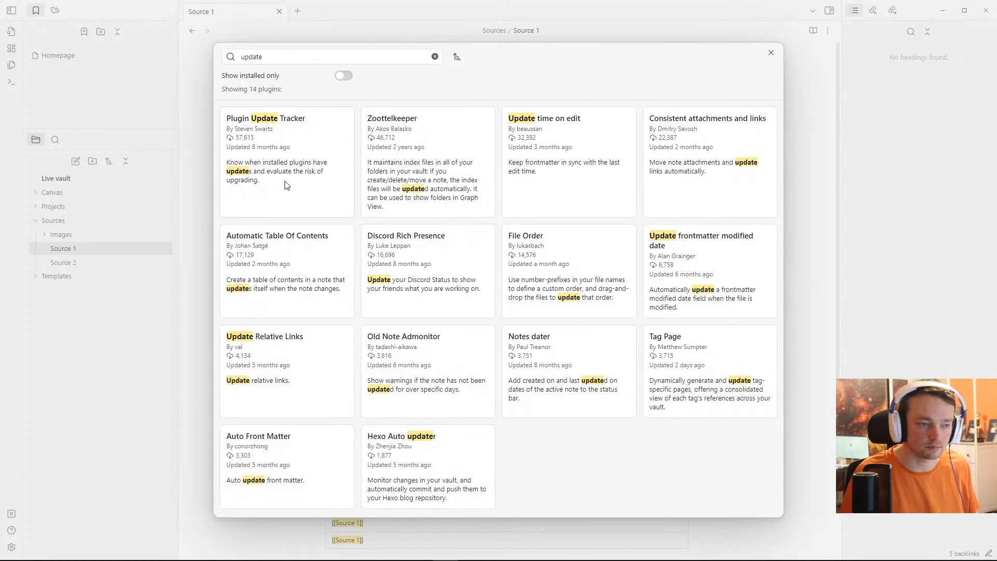
left_click(285, 182)
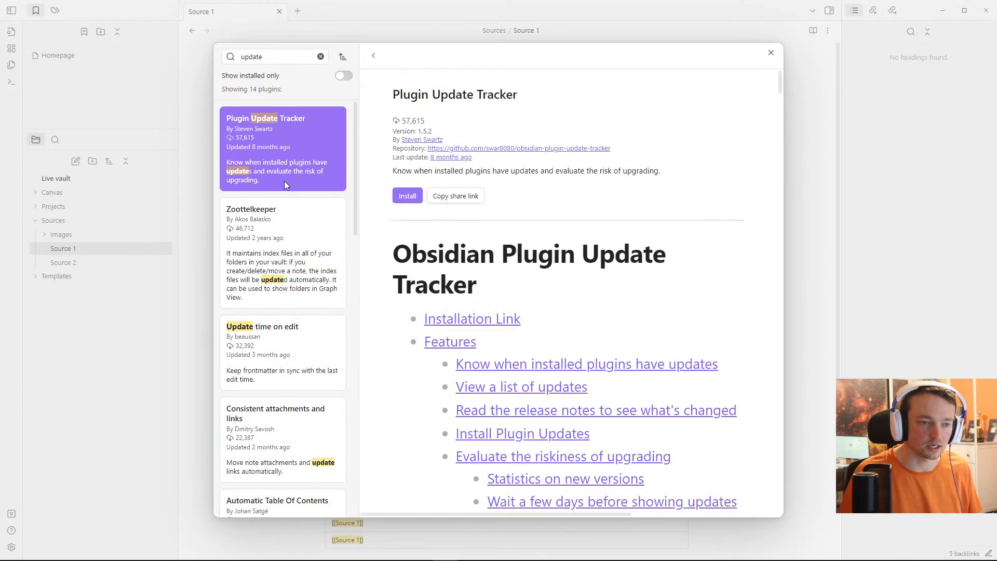
left_click(400, 200)
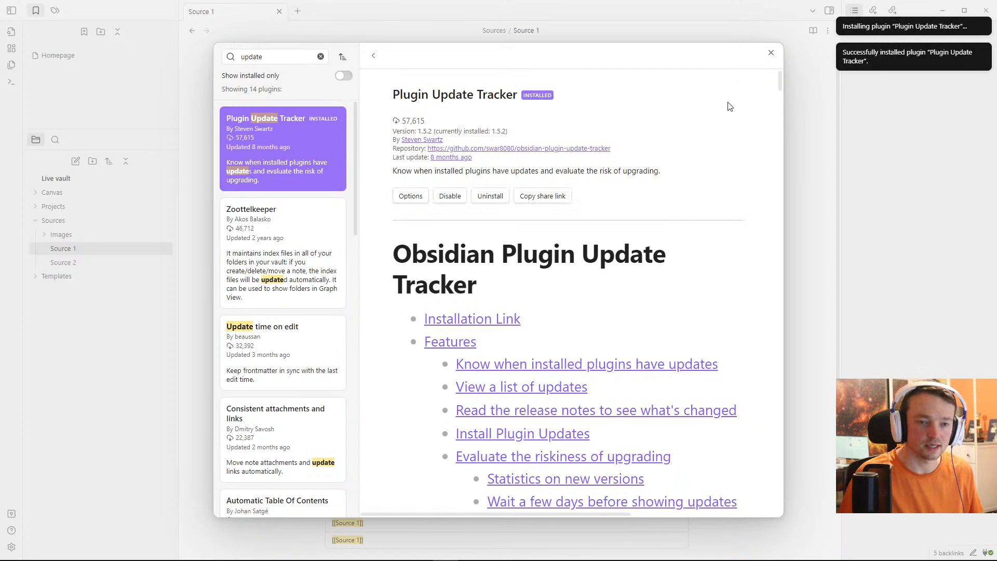
left_click(422, 197)
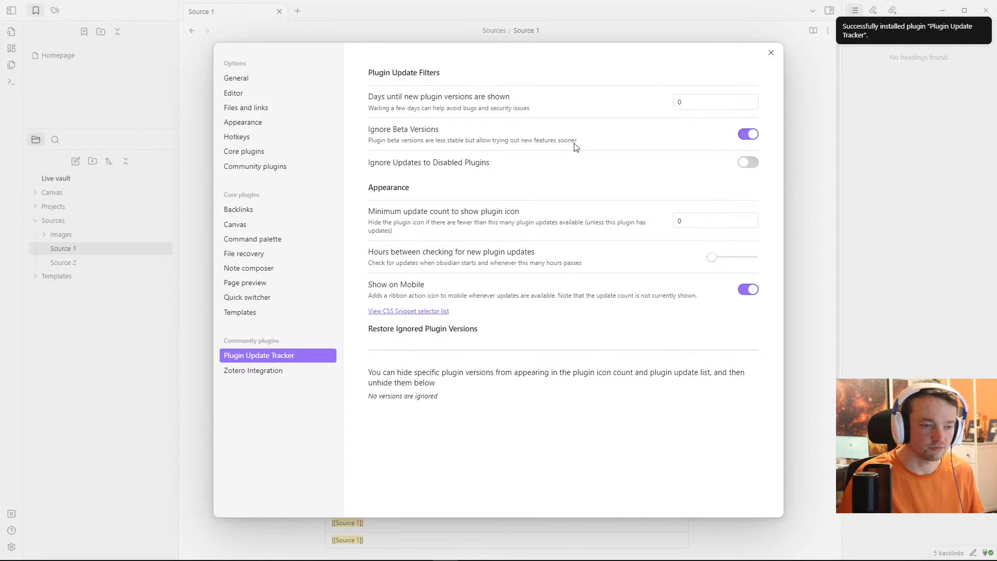
left_click(771, 53)
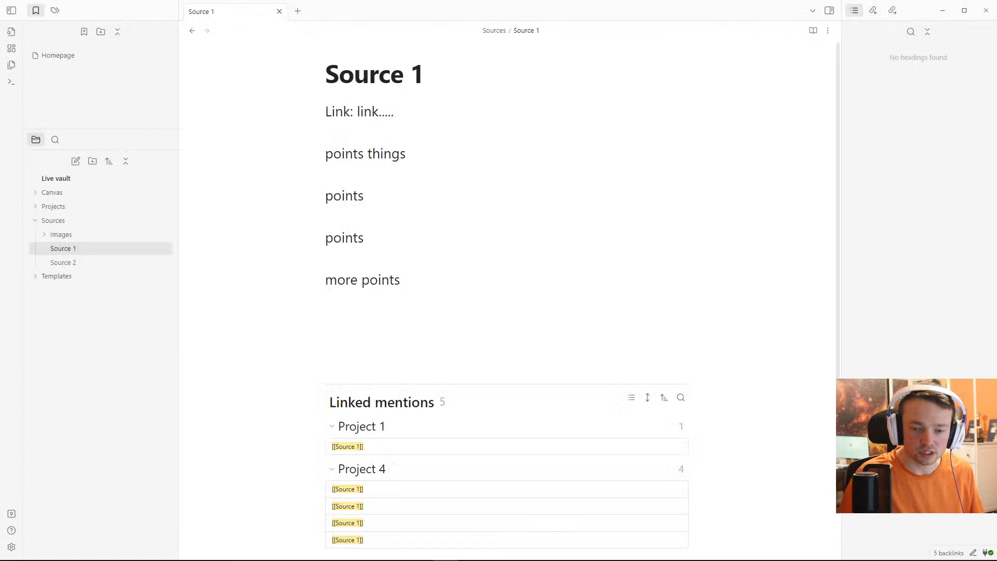
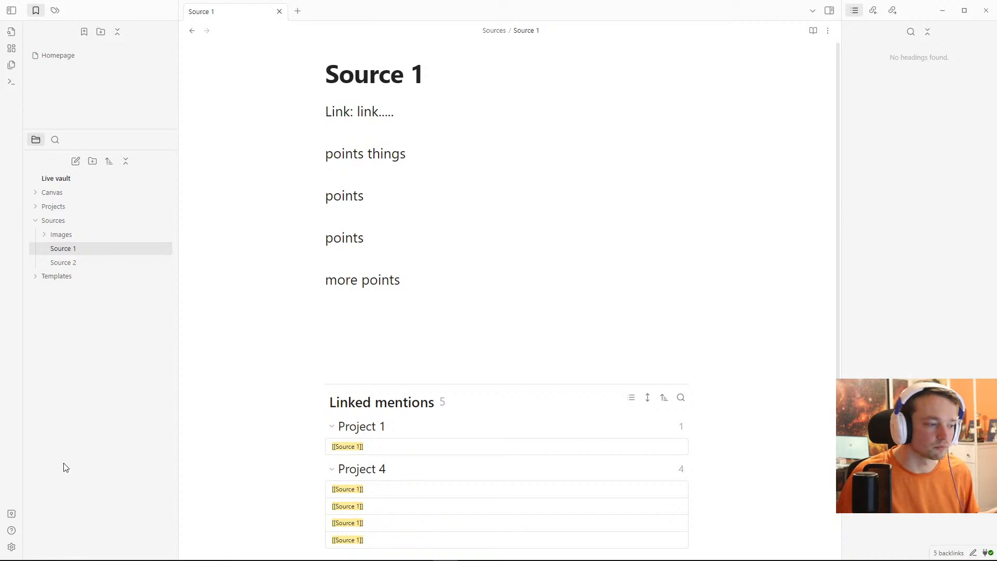
Step: Open the community plugins settings and check the installed plugins for updates
left_click(12, 546)
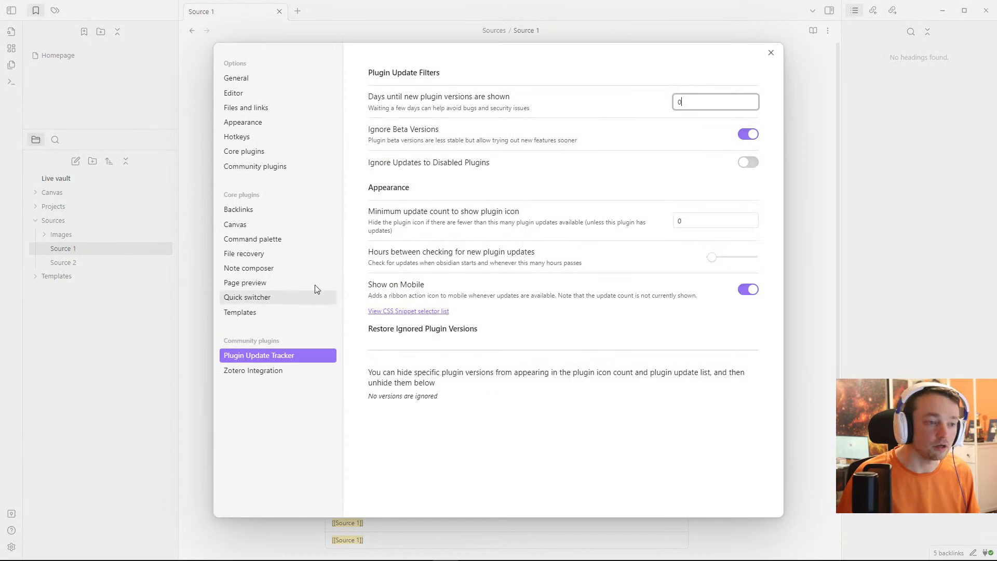
left_click(267, 167)
left_click(737, 135)
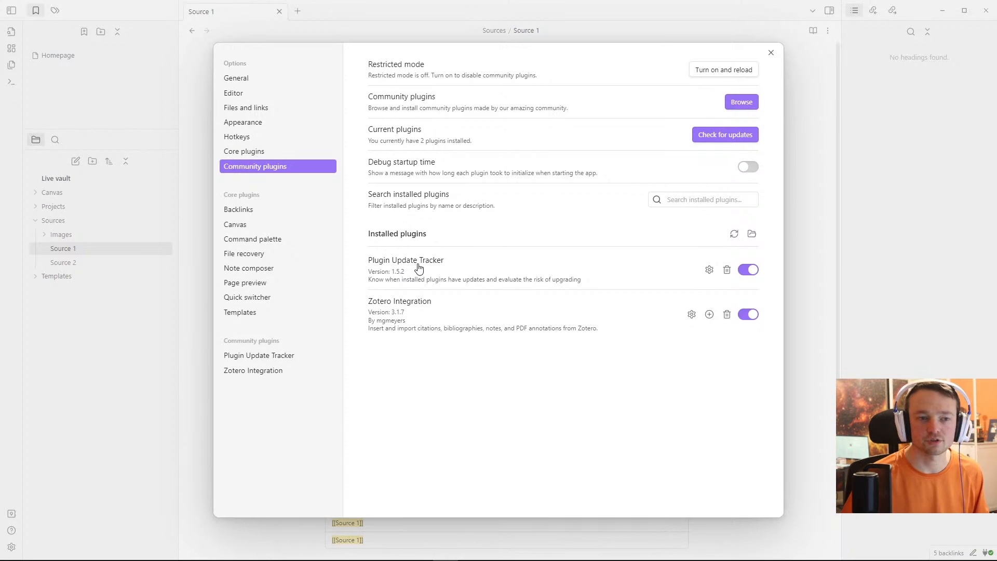
Step: Search the community plugins for "better", install and enable Better Word Count, and close the settings after viewing its options
left_click(742, 103)
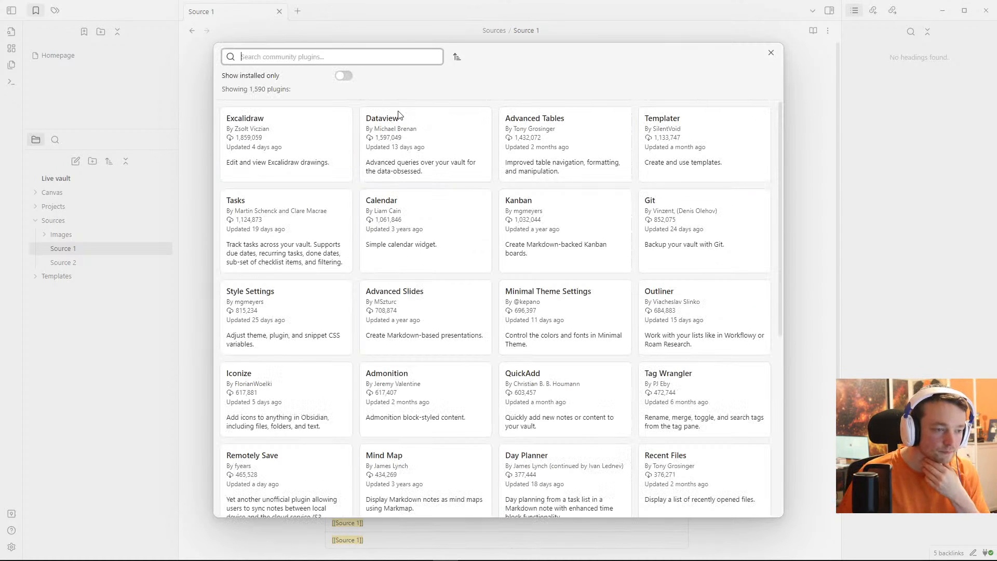
type("better")
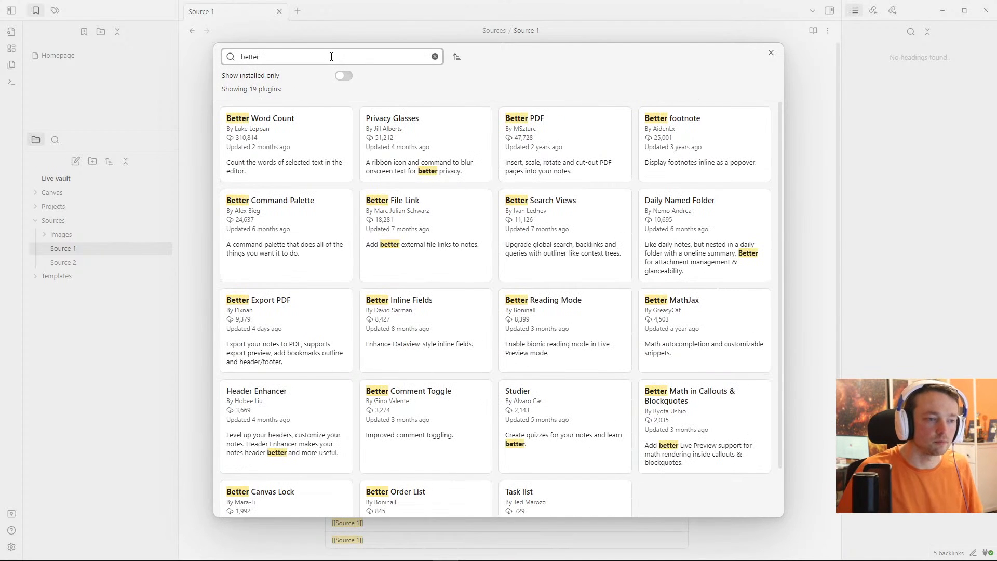
left_click(290, 127)
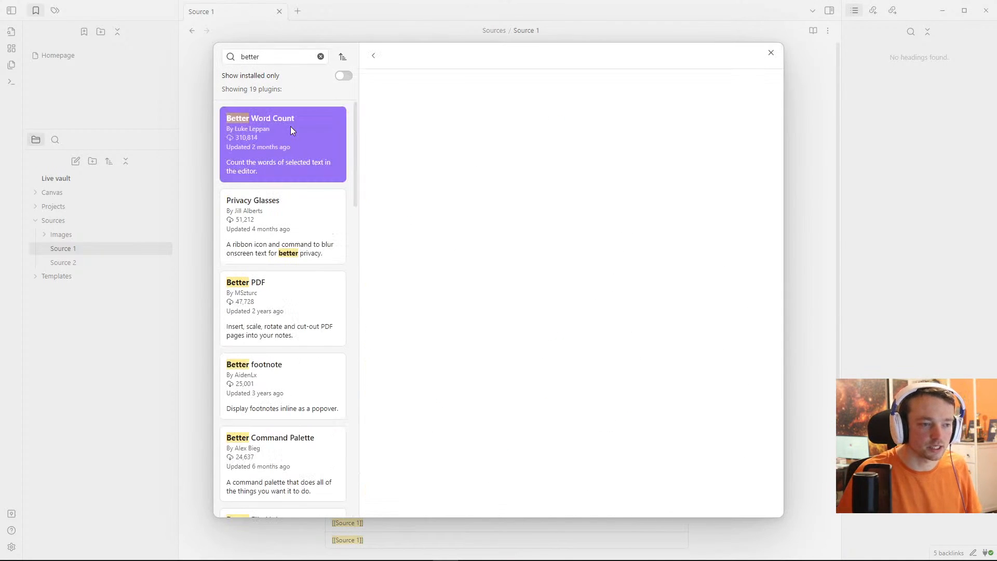
left_click(419, 197)
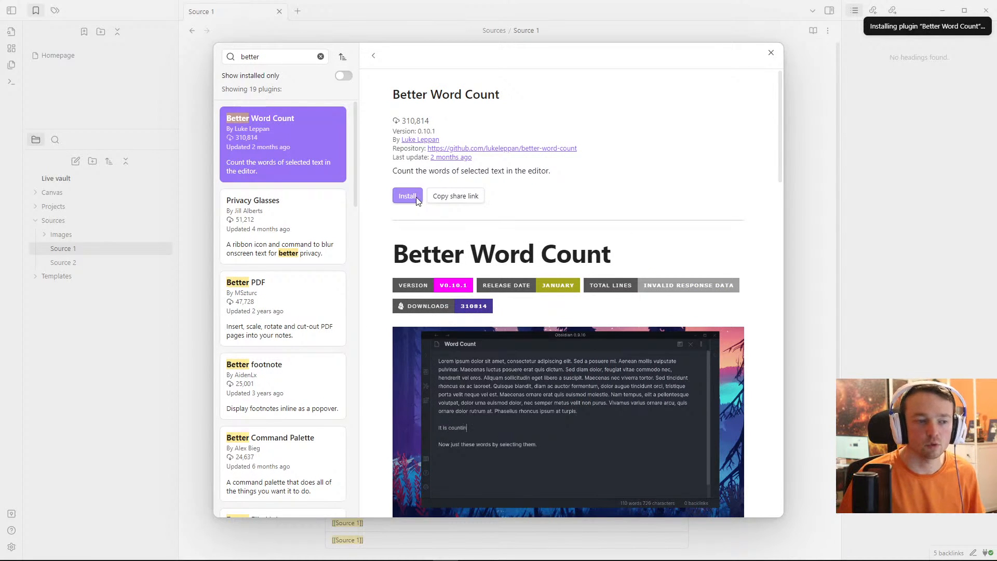
left_click(413, 197)
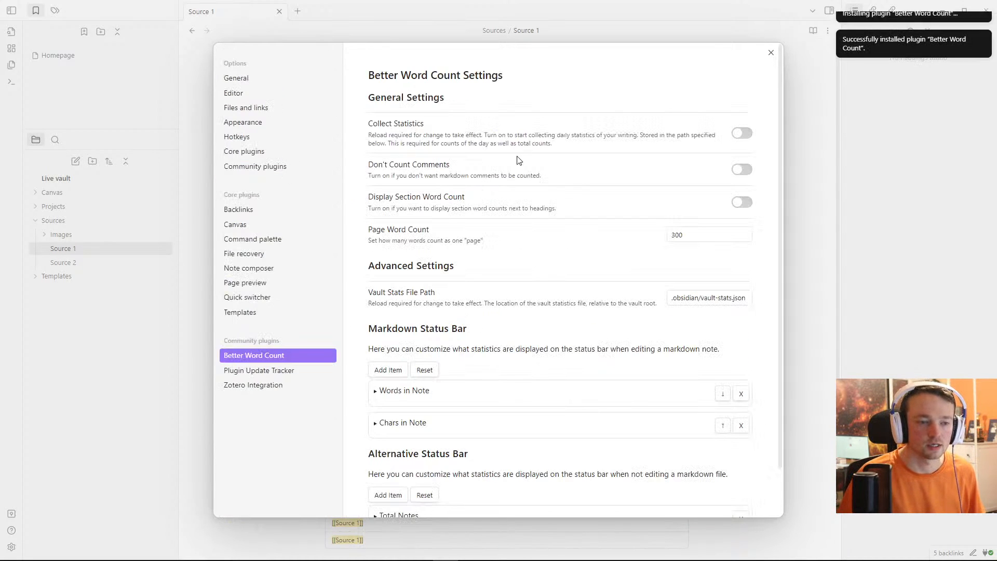
left_click(769, 54)
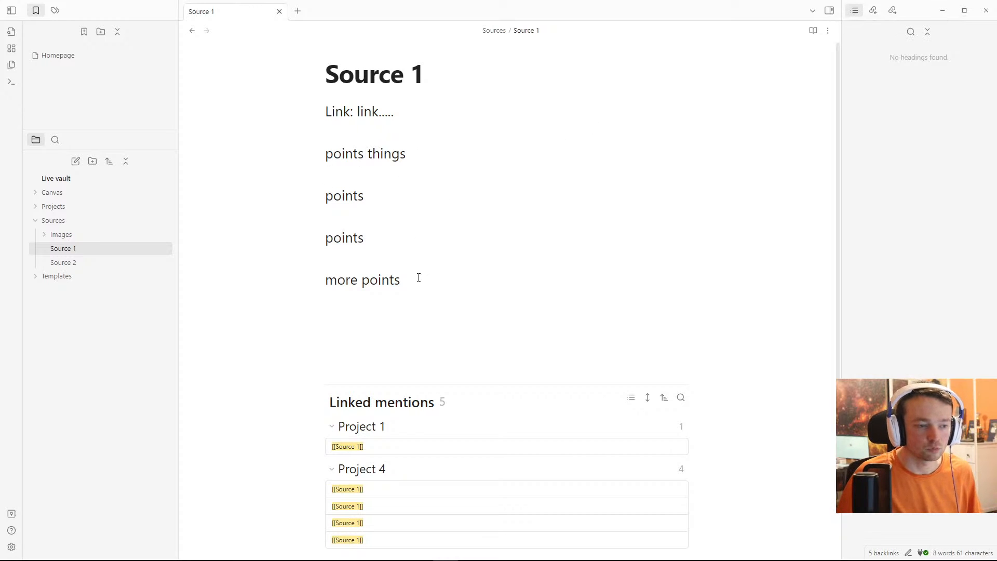
Step: Select all the body text and then the "points things" line in Source 1 to check their word counts, and clear the selection
left_click_drag(419, 277, 311, 111)
left_click(410, 239)
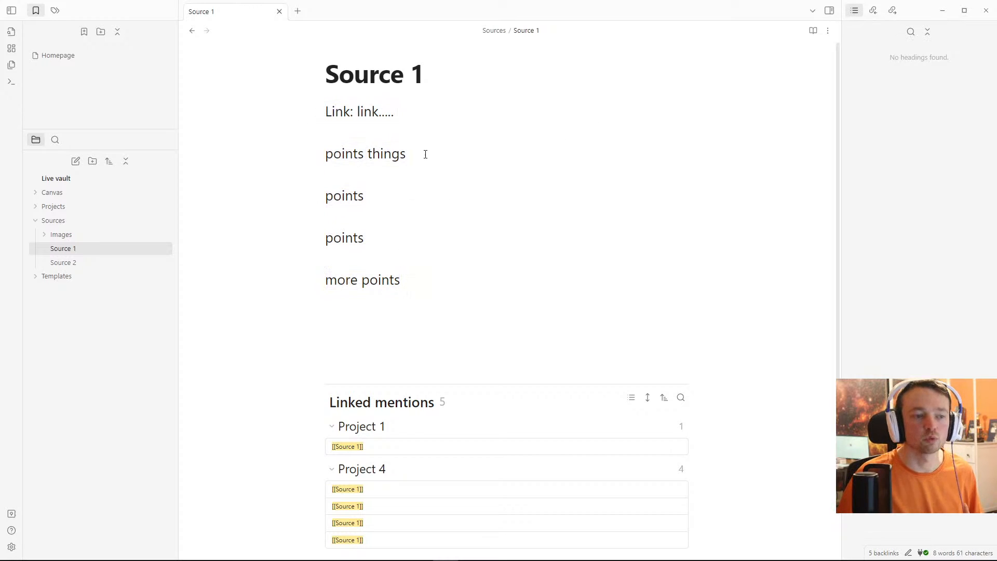
left_click_drag(425, 154, 309, 156)
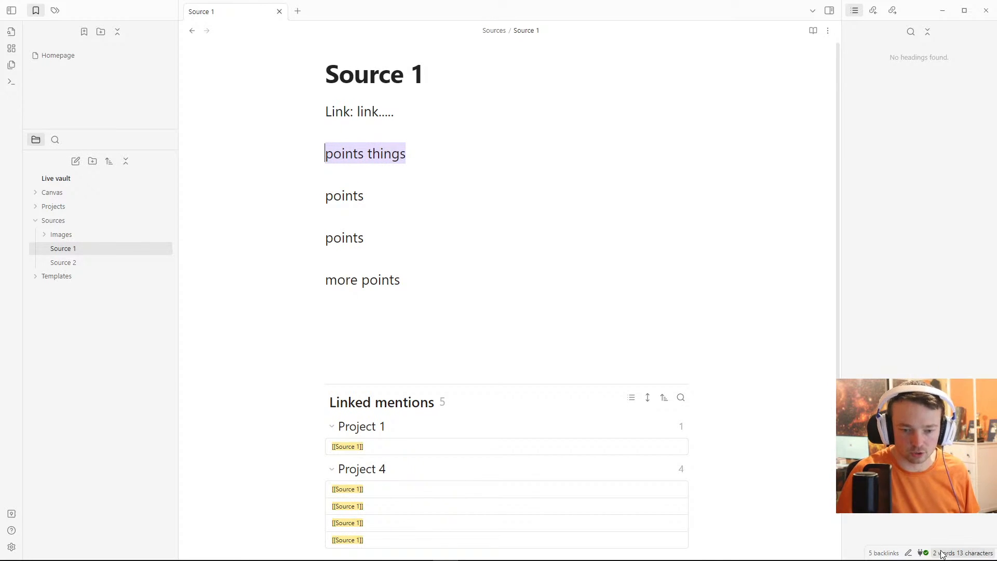
left_click(345, 154)
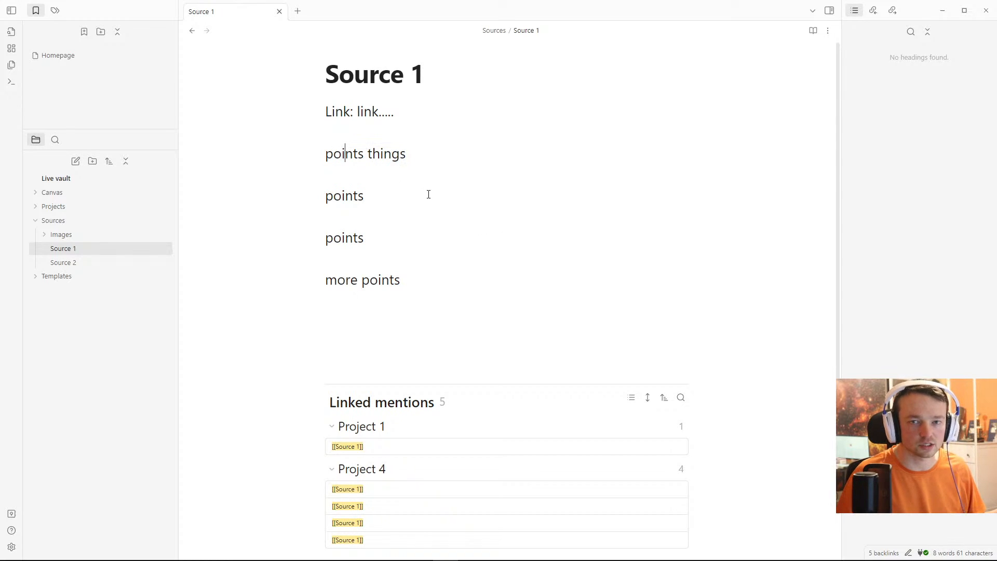
Step: Reopen the settings and review the Better Word Count, Plugin Update Tracker and Zotero Integration options
left_click(12, 548)
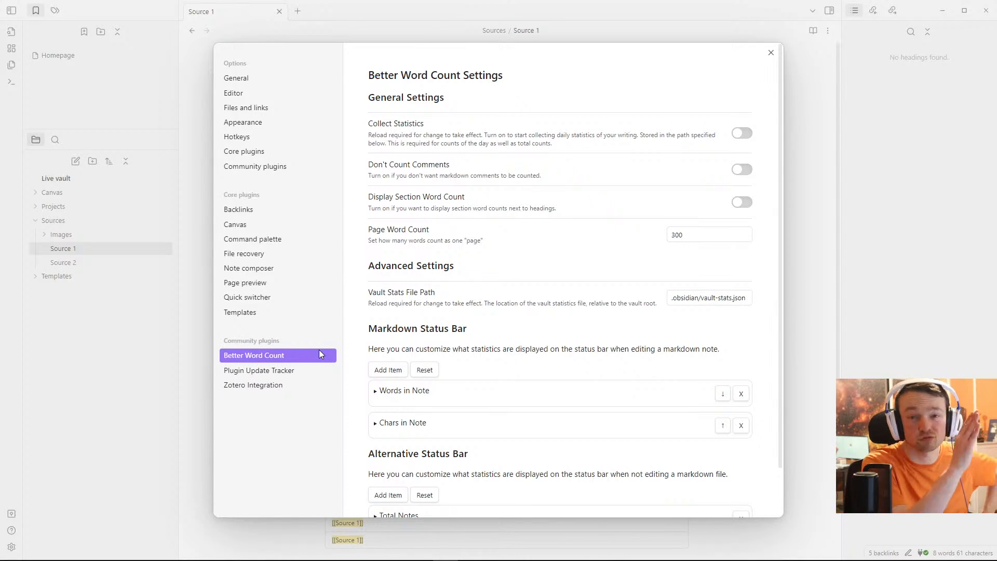
left_click(290, 366)
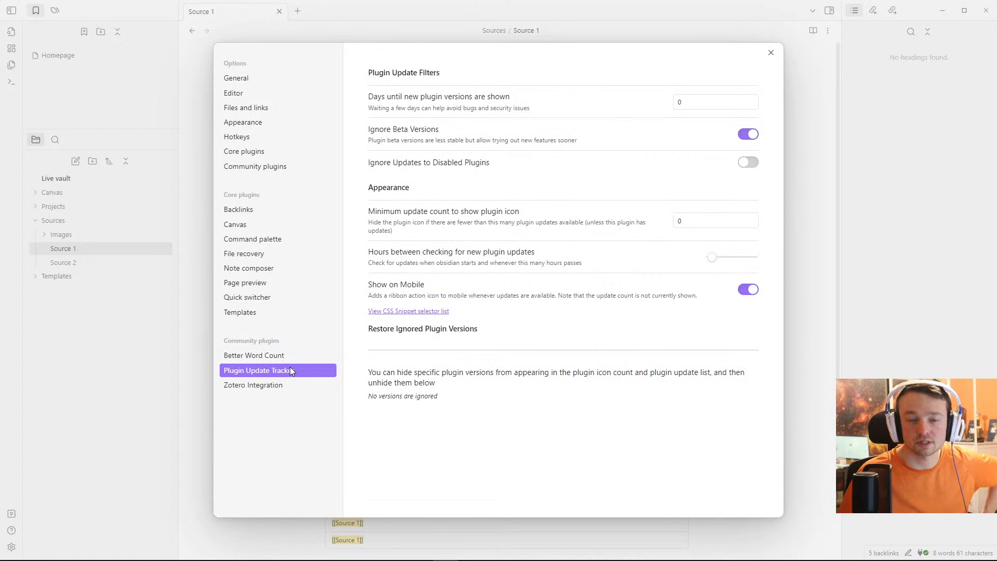
left_click(269, 386)
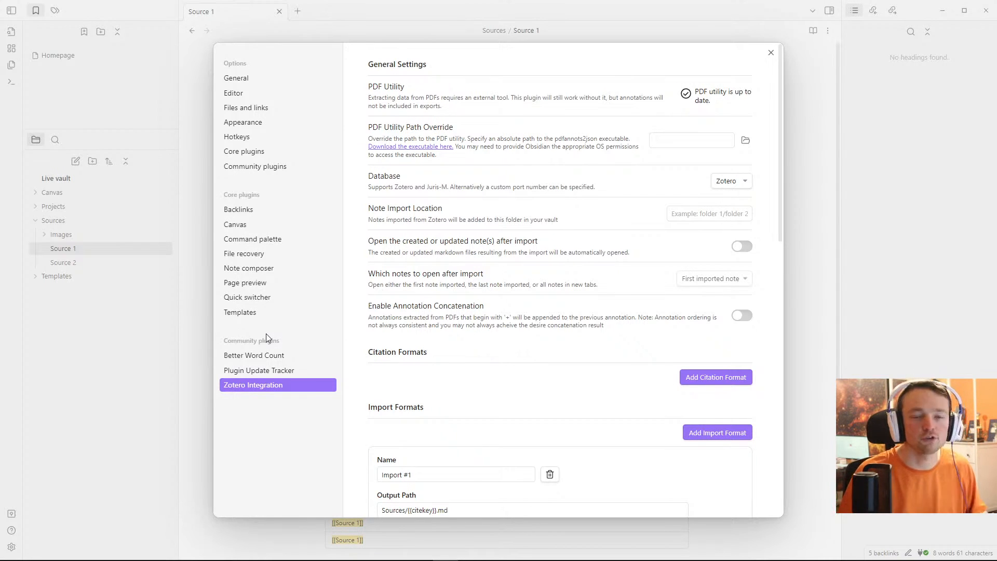
Step: Search the community plugins for "quick", install and enable QuickAdd, and open its options
left_click(273, 167)
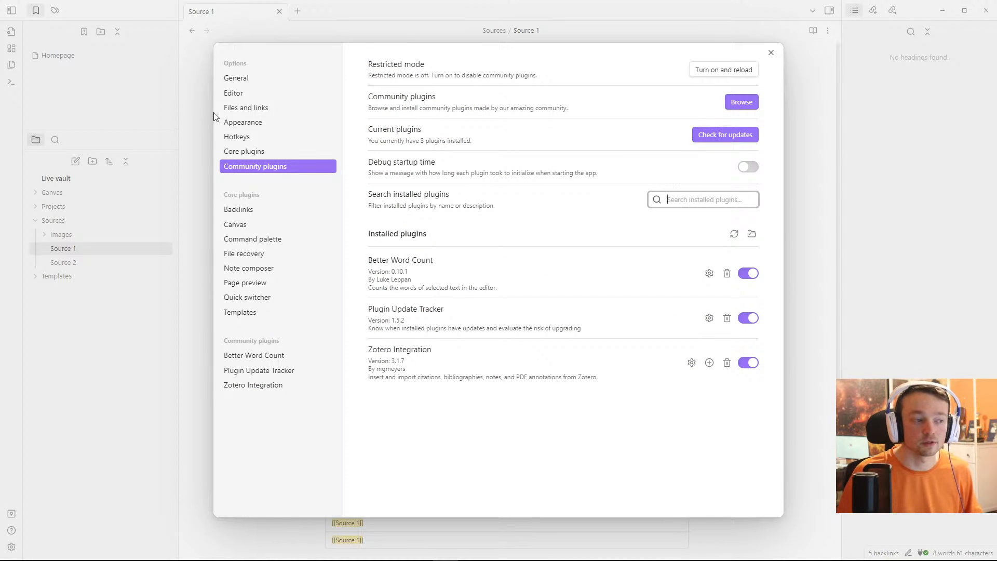
left_click(728, 104)
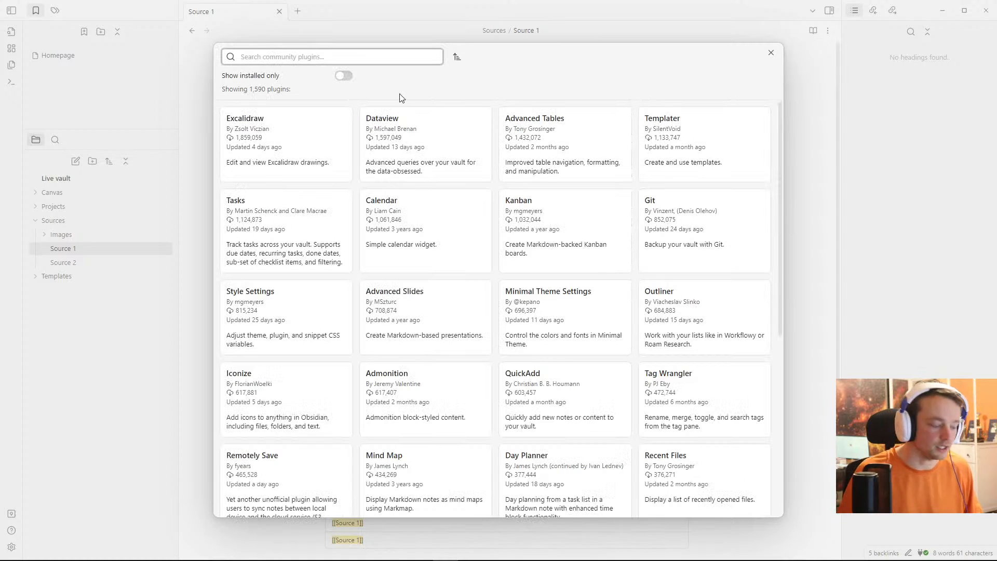
type("quick")
left_click(312, 166)
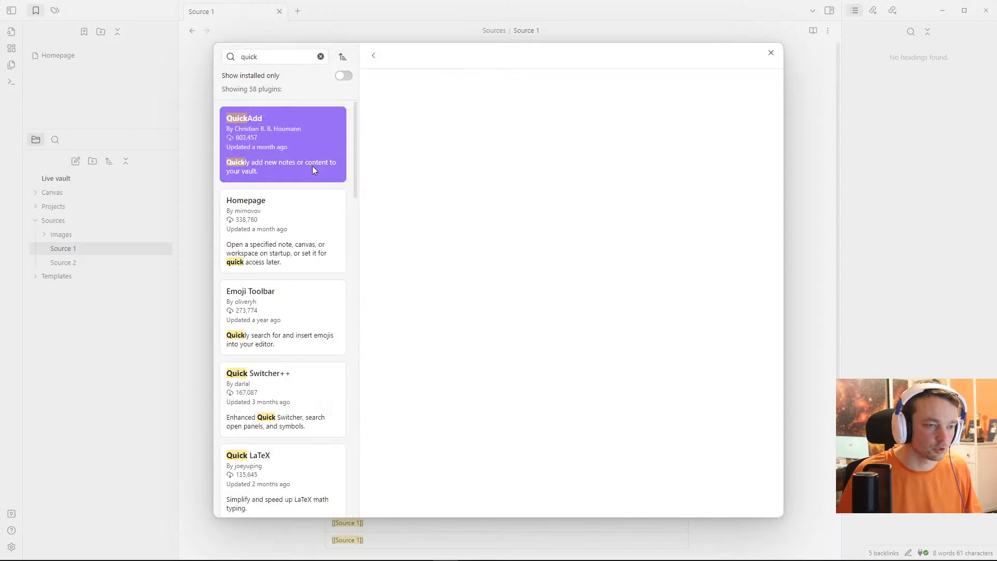
left_click(409, 197)
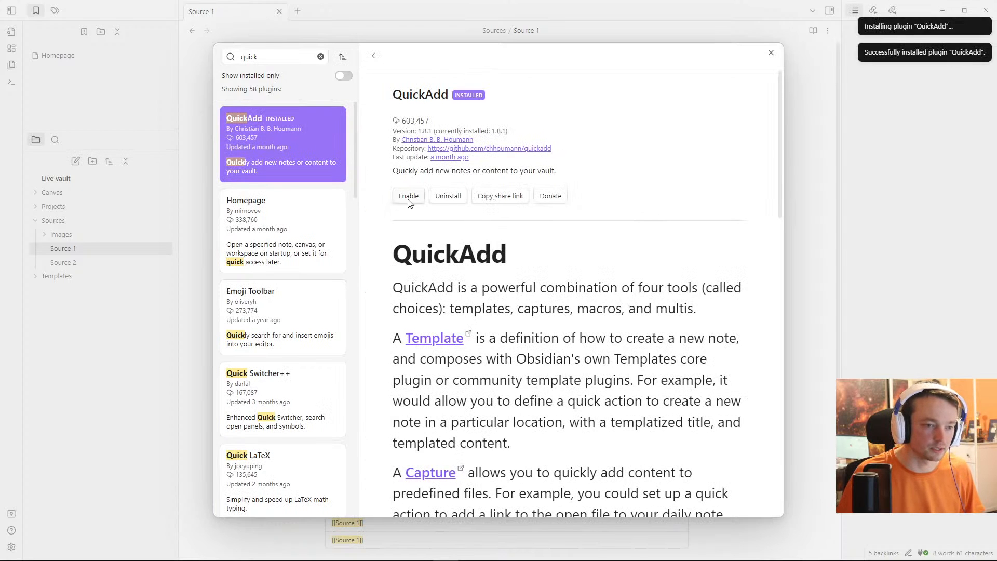
left_click(408, 197)
left_click(410, 197)
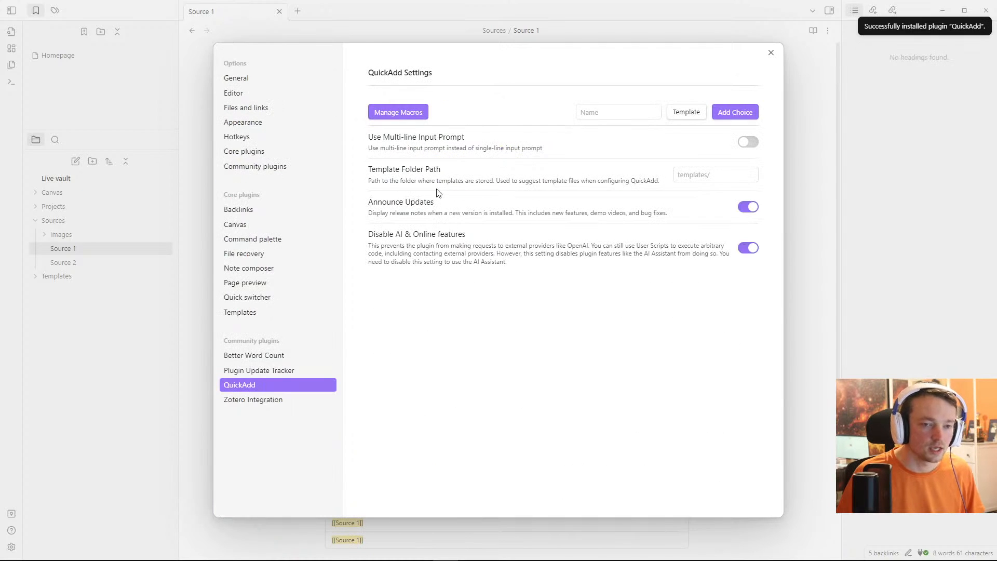
Step: Leave the settings and view the available actions for the Projects and Sources folders without choosing any
left_click(206, 134)
right_click(72, 206)
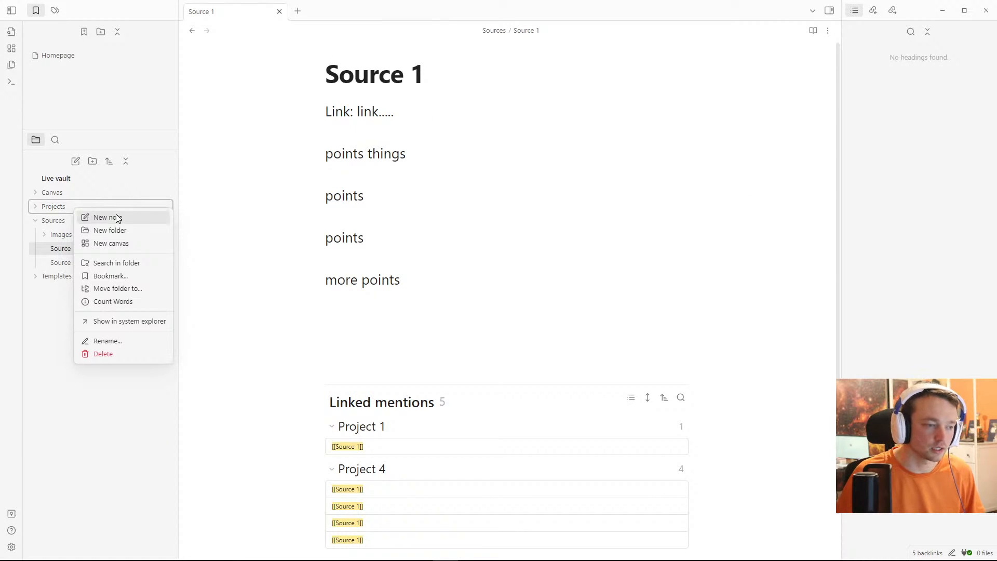
left_click(46, 317)
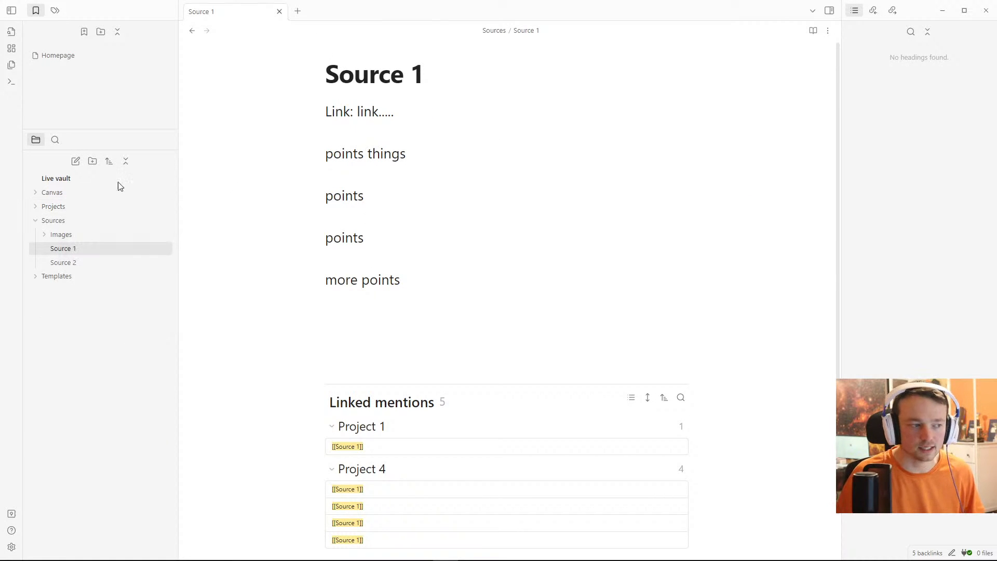
right_click(71, 220)
left_click(54, 367)
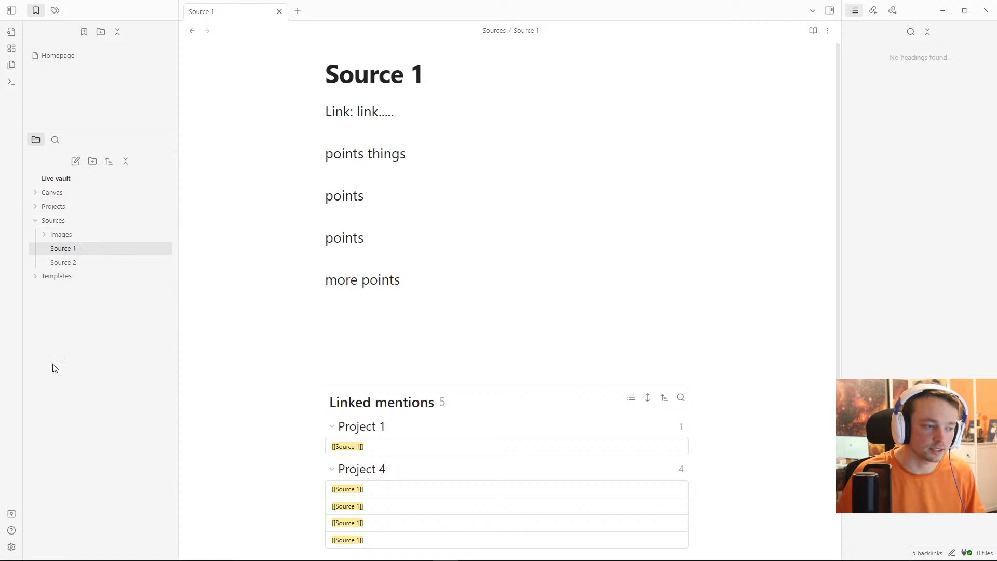
Step: Add a QuickAdd choice named "New Project" of type Template in the plugin's settings
left_click(11, 546)
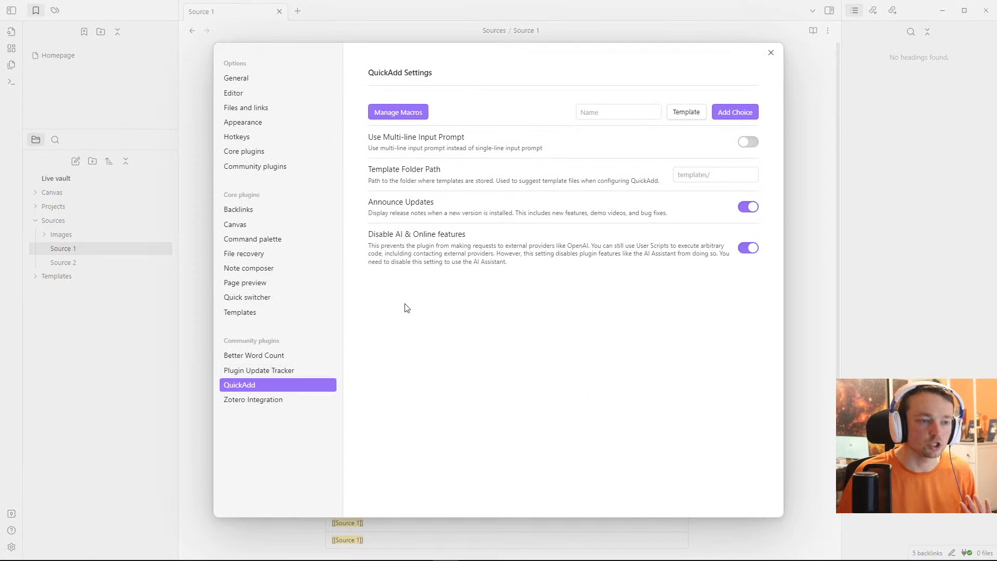
left_click(592, 110)
type("New")
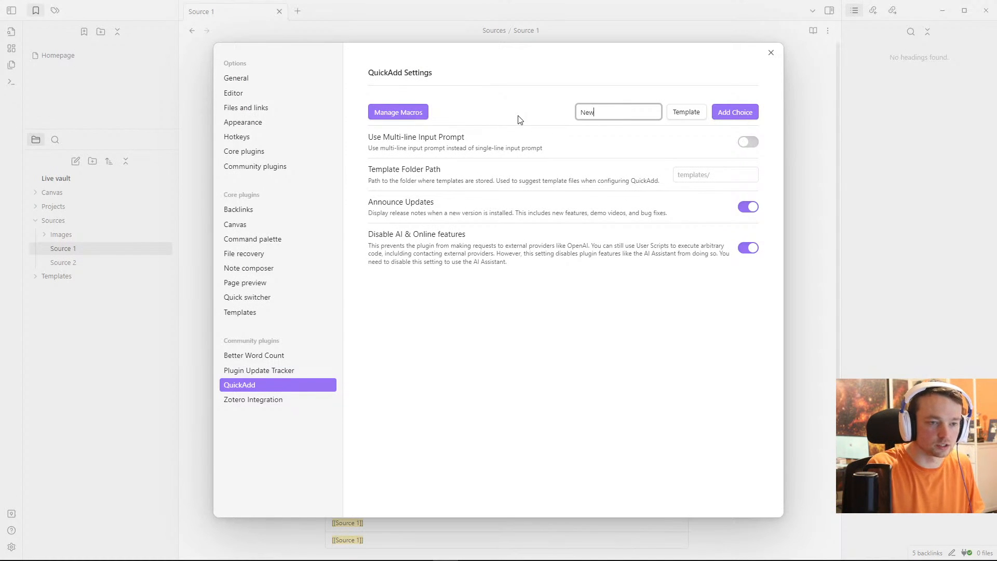
type(" Project")
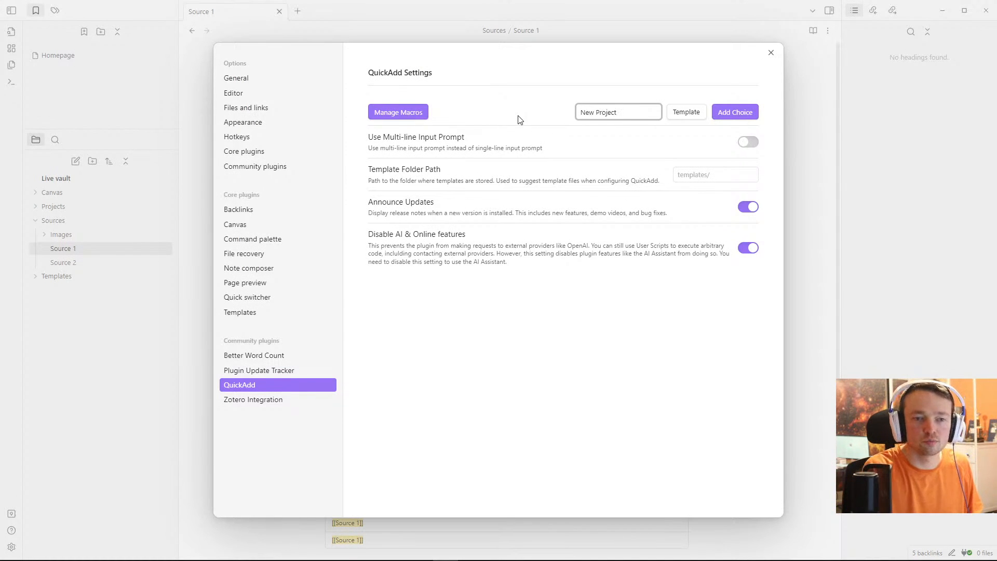
left_click(686, 112)
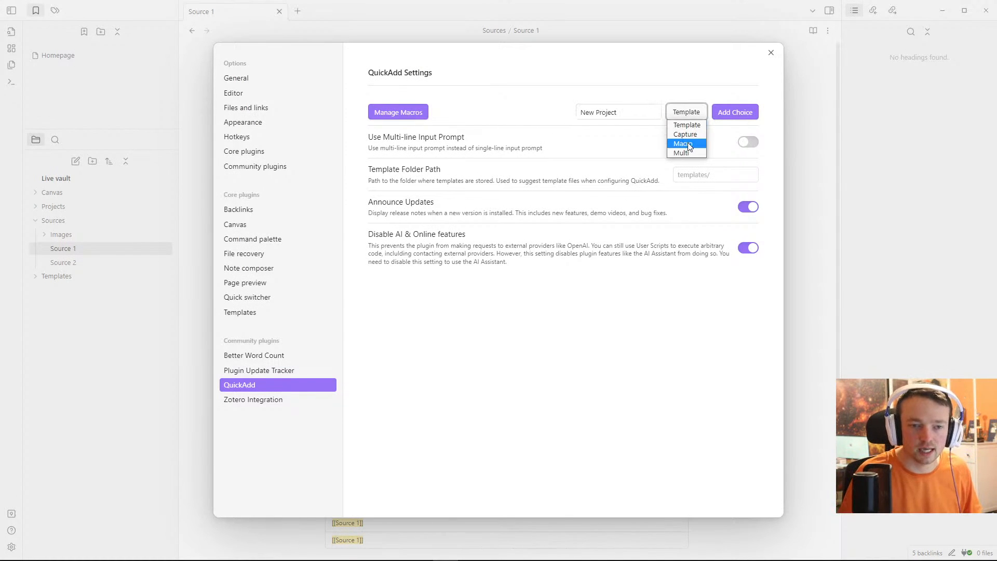
left_click(690, 125)
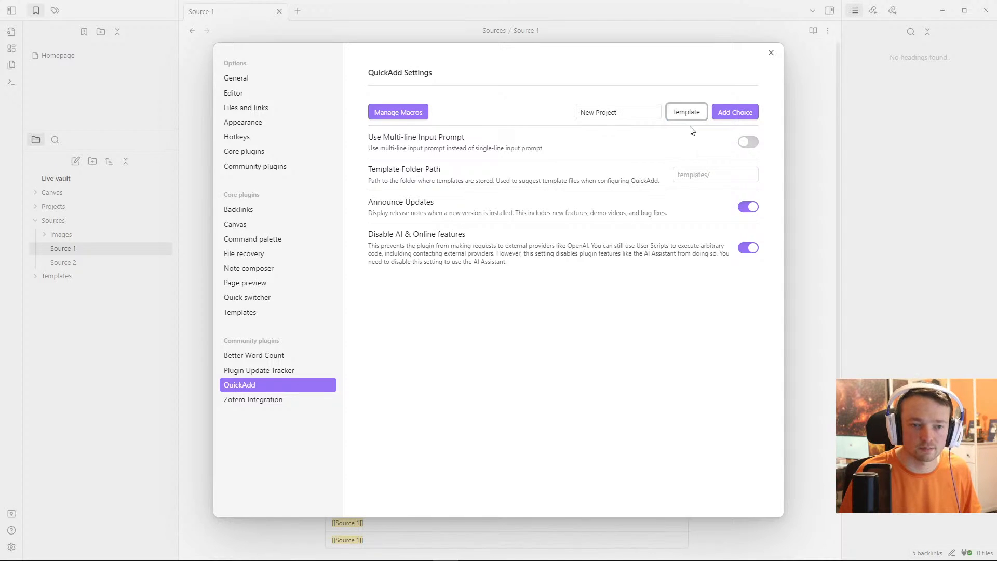
left_click(723, 117)
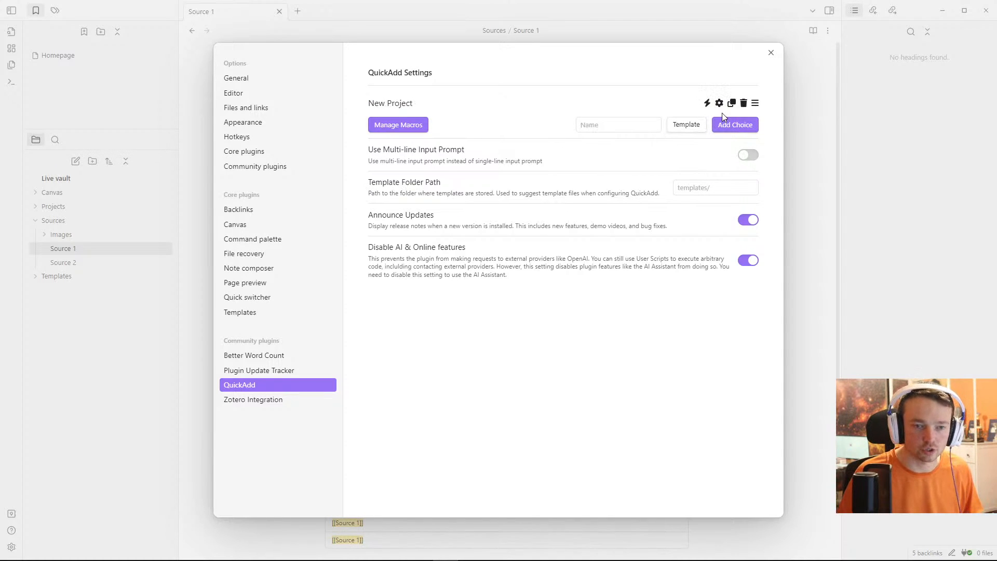
Step: Add a second Template choice named "New Source" to QuickAdd
left_click(613, 120)
type("New Source")
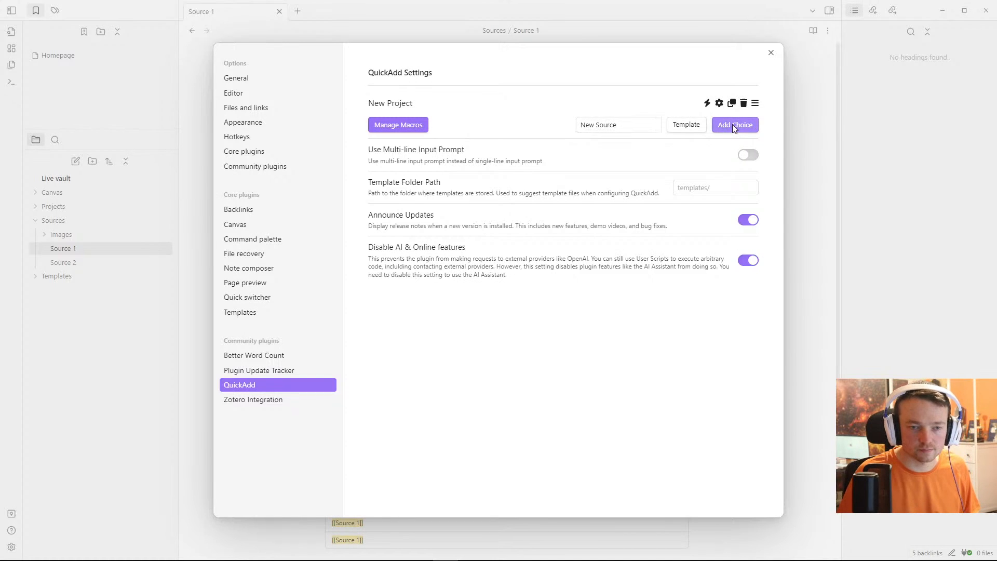
left_click(733, 124)
Step: Add a QuickAdd choice named "New" of type Multi
left_click(618, 143)
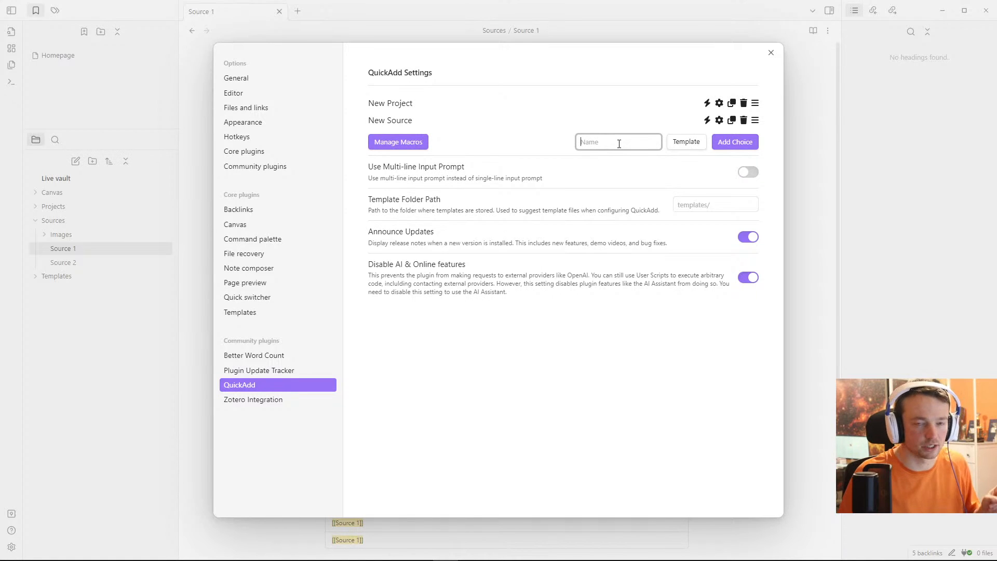
type("New")
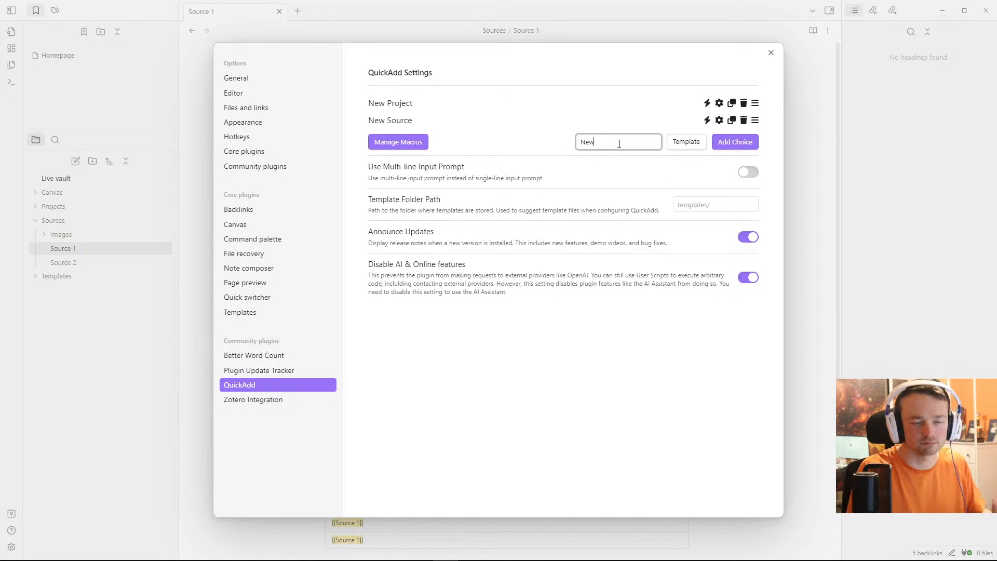
left_click(680, 148)
left_click(682, 182)
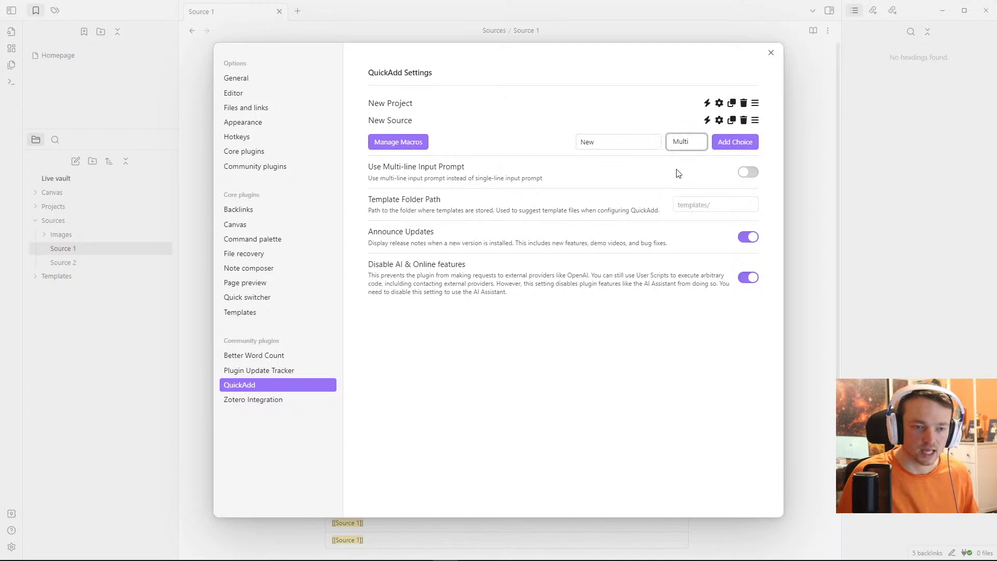
left_click(735, 142)
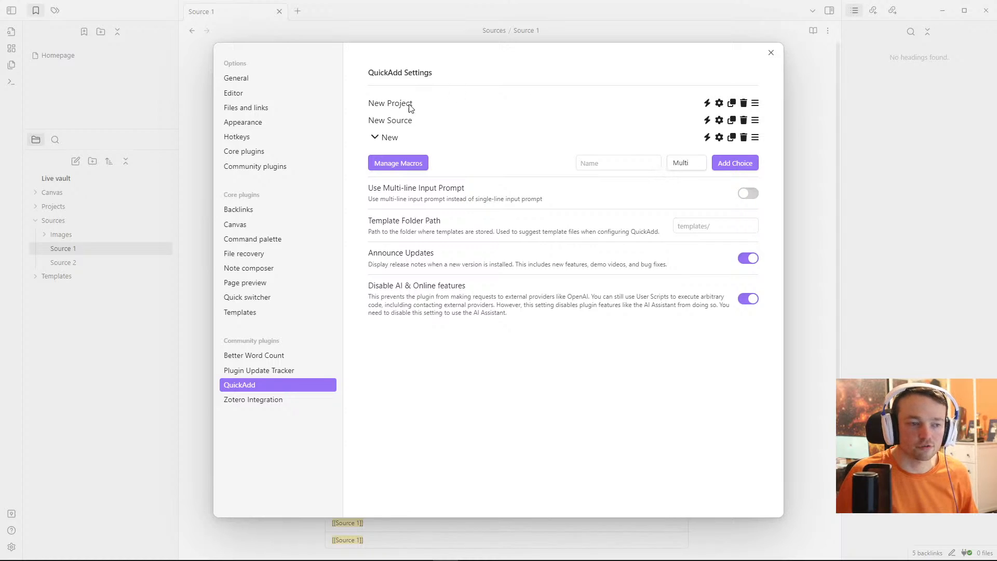
Step: Enable the New Project, New Source and New choices as commands in QuickAdd
left_click(707, 103)
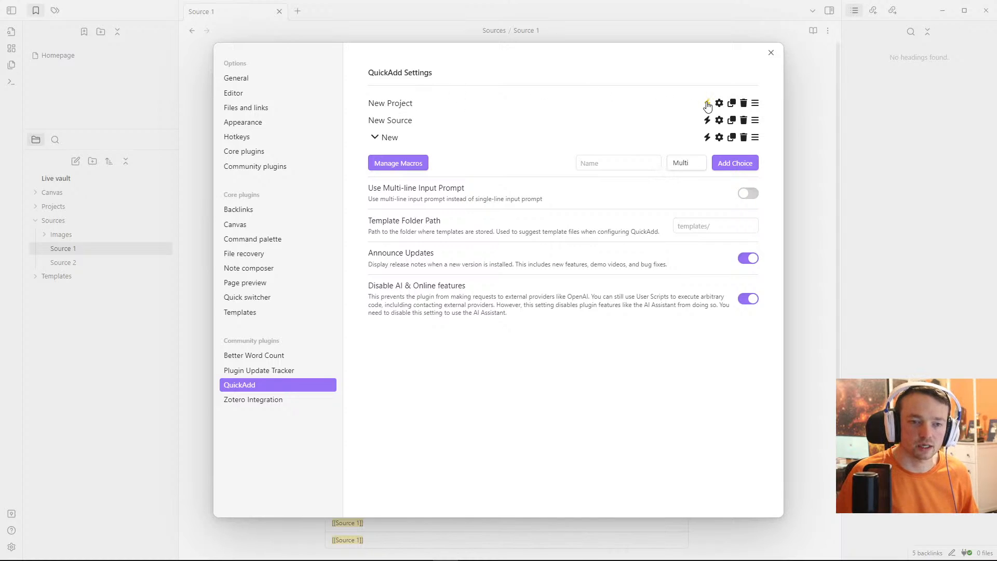
left_click(707, 120)
left_click(708, 137)
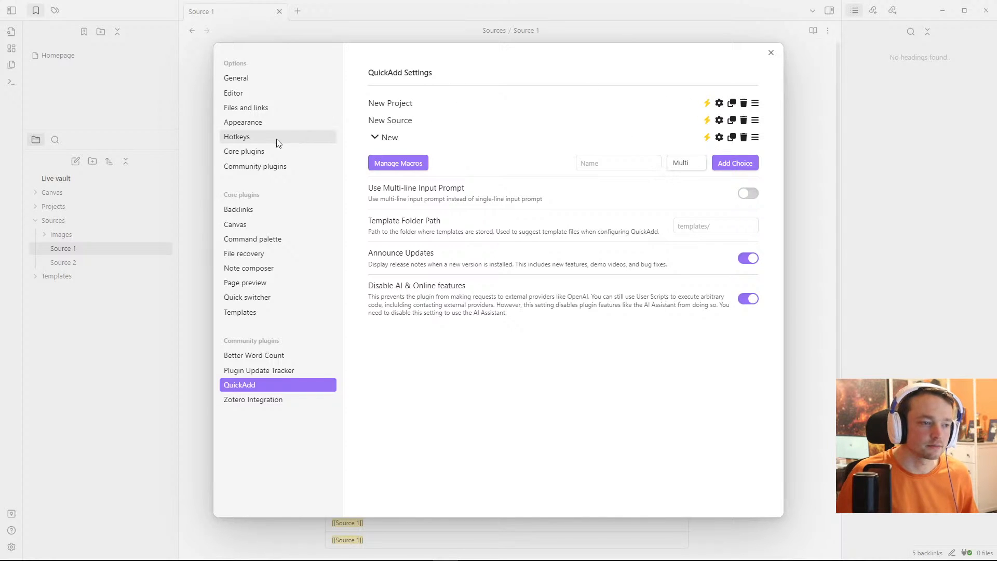
Step: Filter the hotkey list by "quick" to look over the QuickAdd commands, and return to the QuickAdd settings
left_click(263, 138)
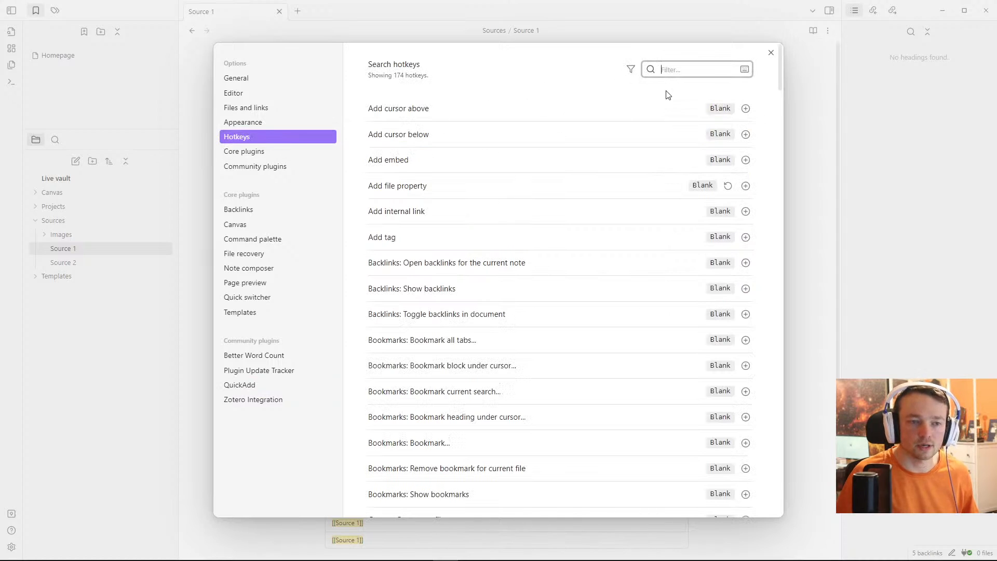
type("quick")
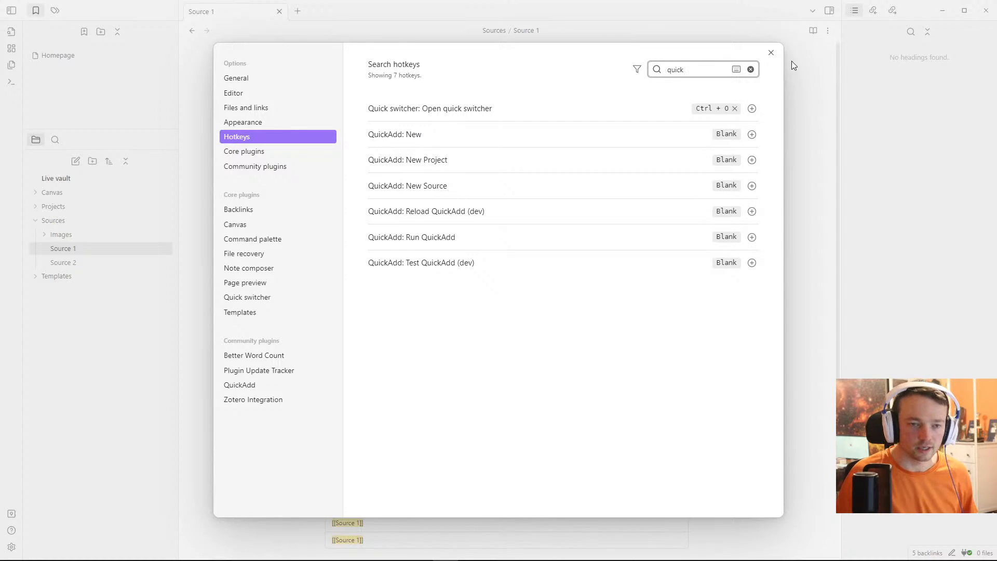
left_click(257, 385)
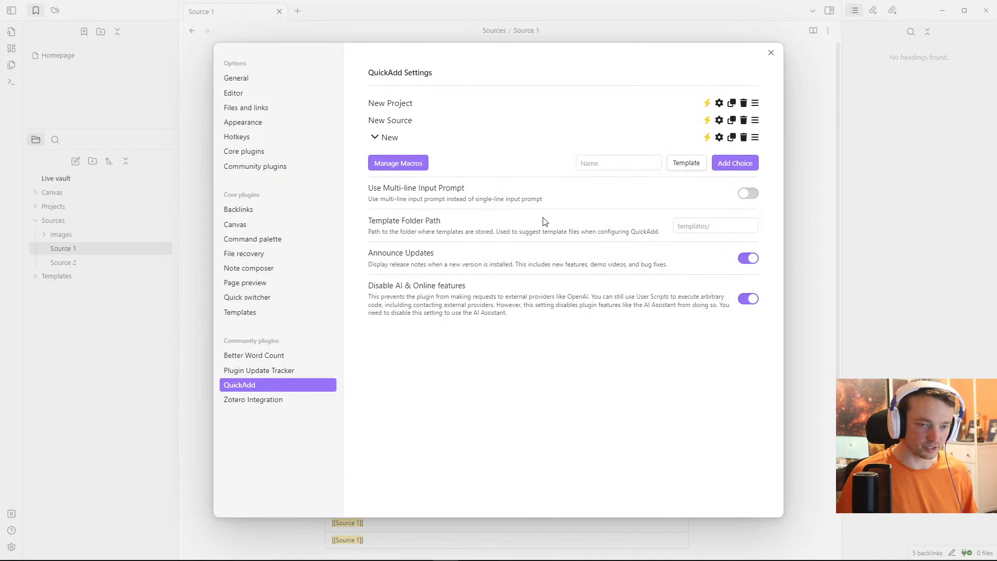
Step: Set the New Project choice's template path to Templates/Project Template.md
left_click(719, 103)
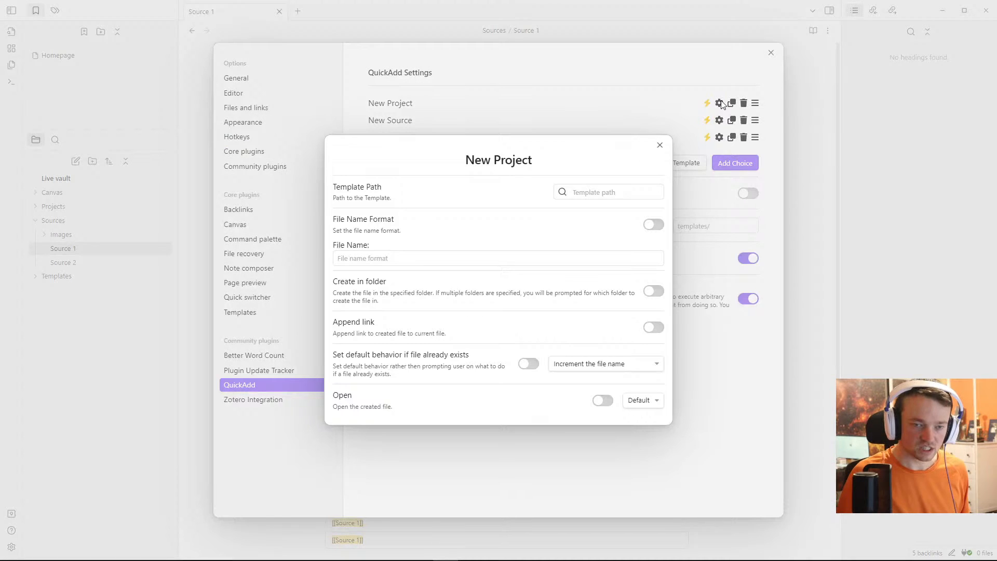
left_click(608, 193)
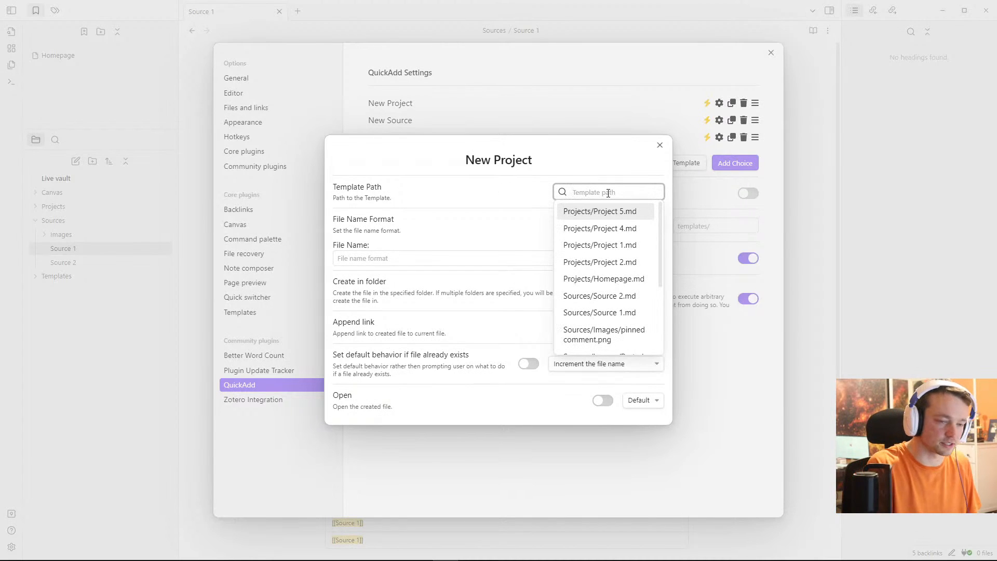
type("tem")
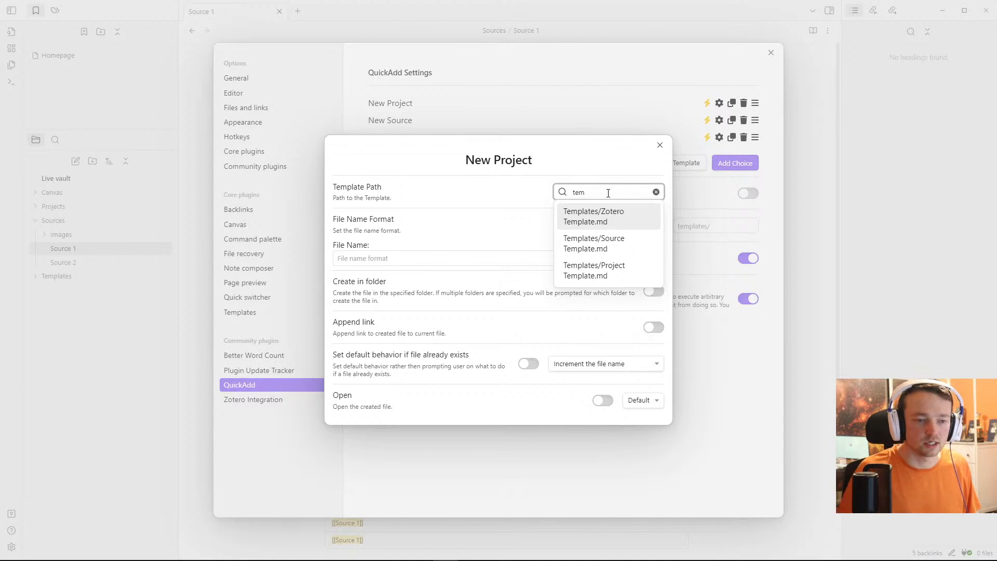
left_click(606, 269)
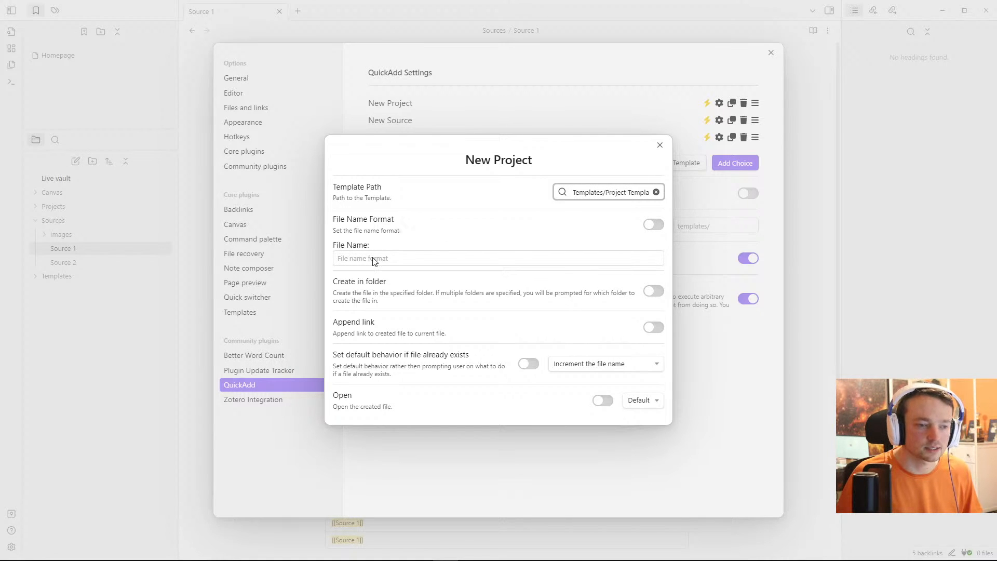
Step: Enable Create in folder for the New Project choice and add Projects as its destination folder
left_click(648, 293)
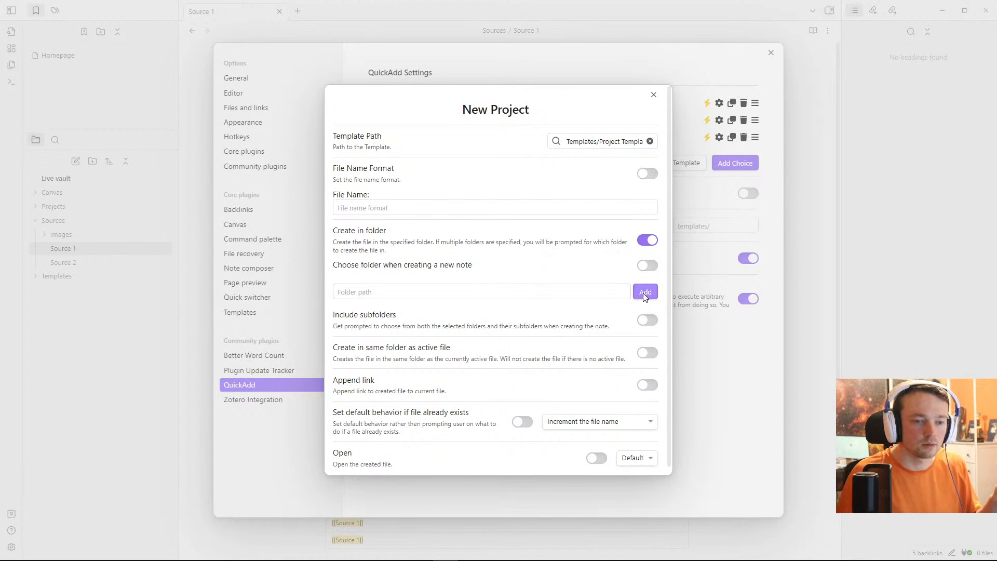
left_click(488, 292)
left_click(365, 363)
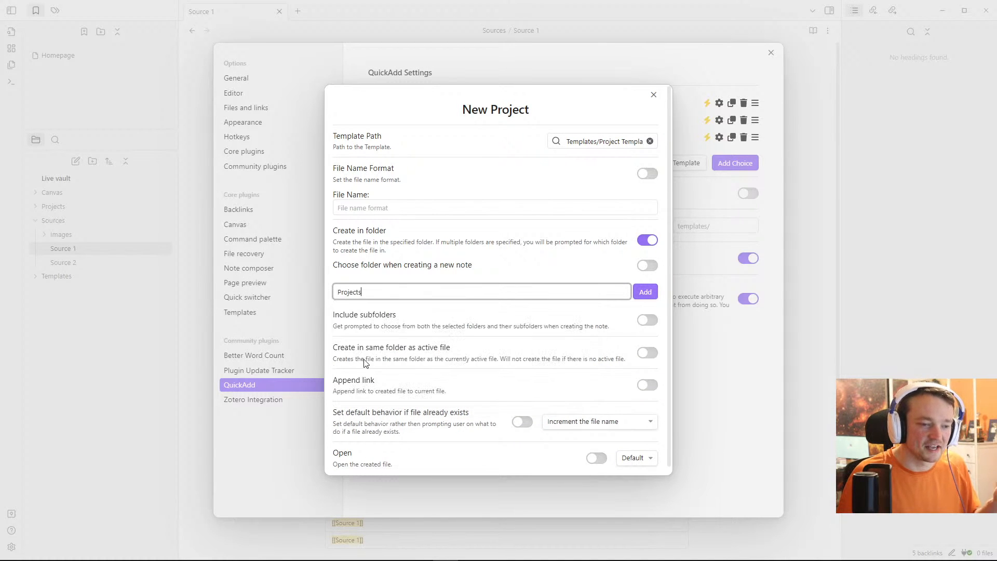
left_click(645, 294)
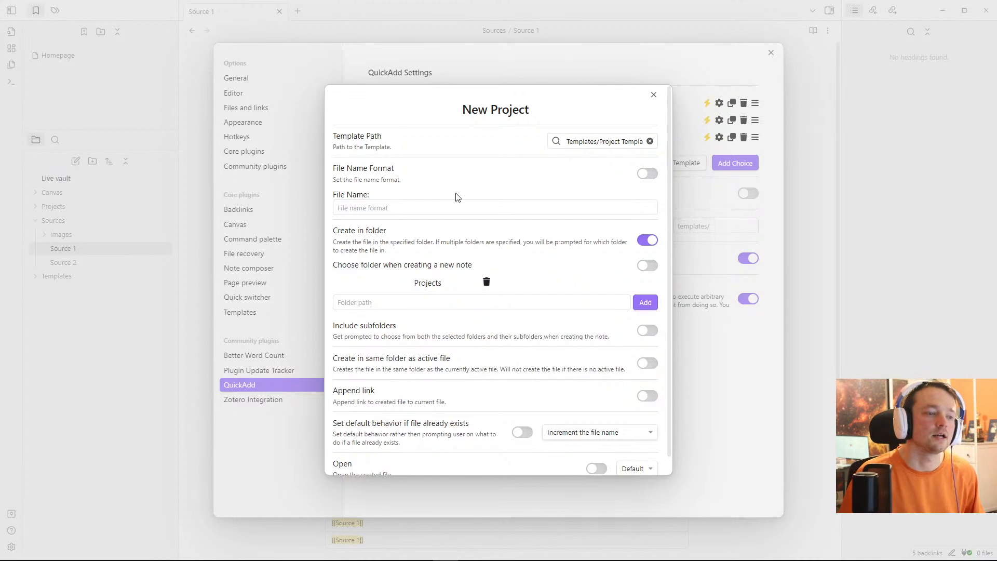
Step: Enable File Name Format for the New Project choice with the format left empty, and close the settings
left_click(647, 174)
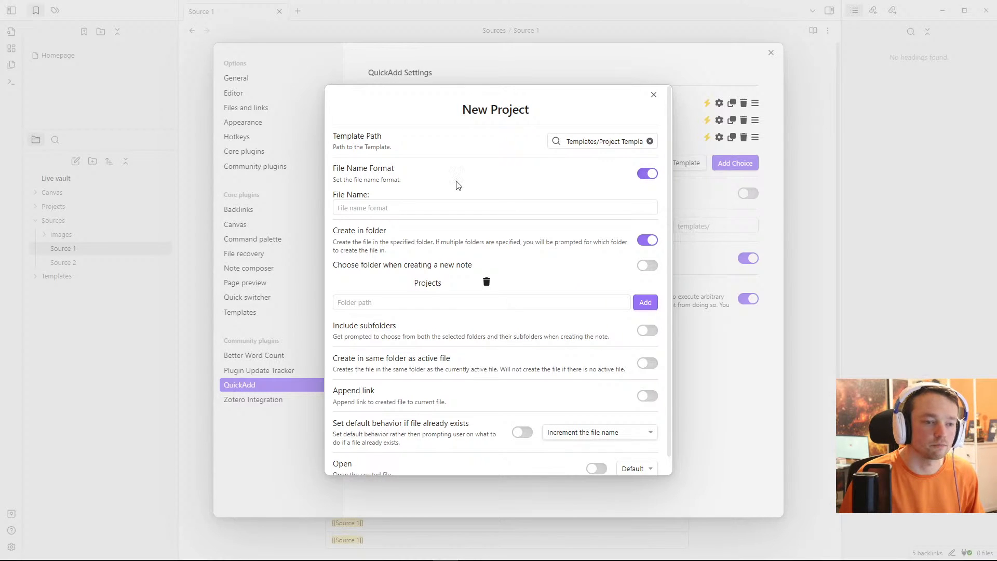
left_click(512, 206)
key("Escape")
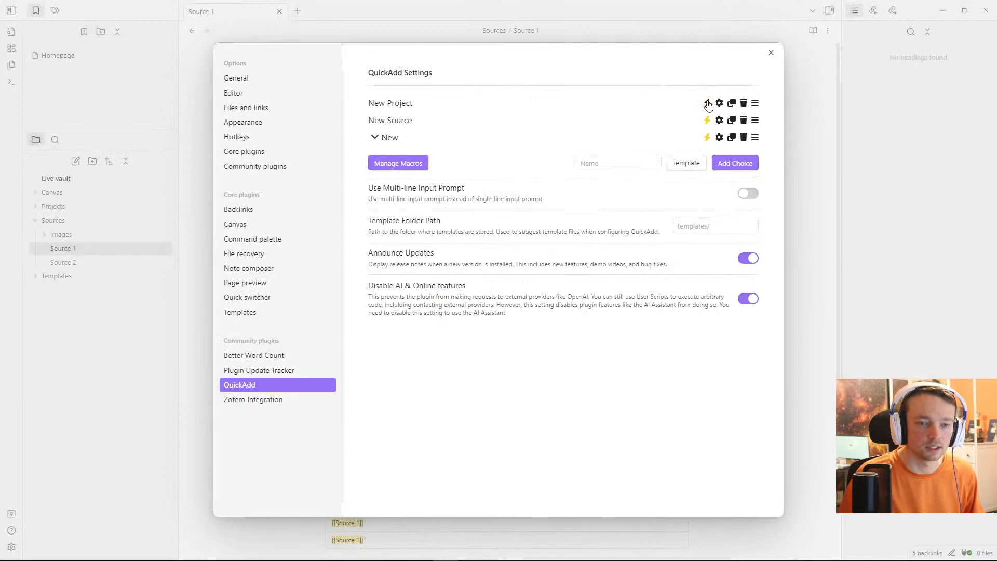
left_click(795, 108)
Step: Try to create a project note by running the QuickAdd New Project command from the Source 1 note
left_click(452, 156)
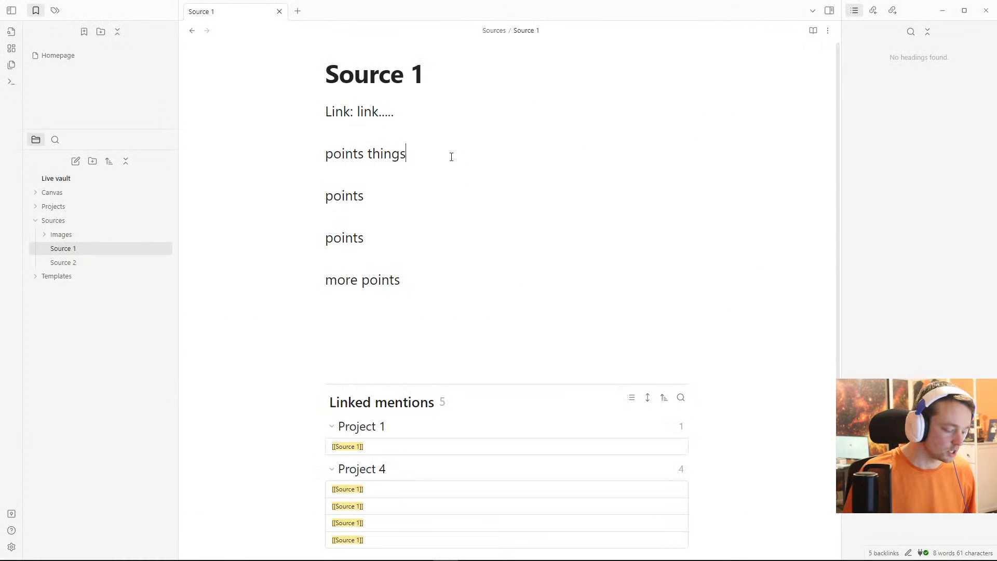
key("ctrl+p")
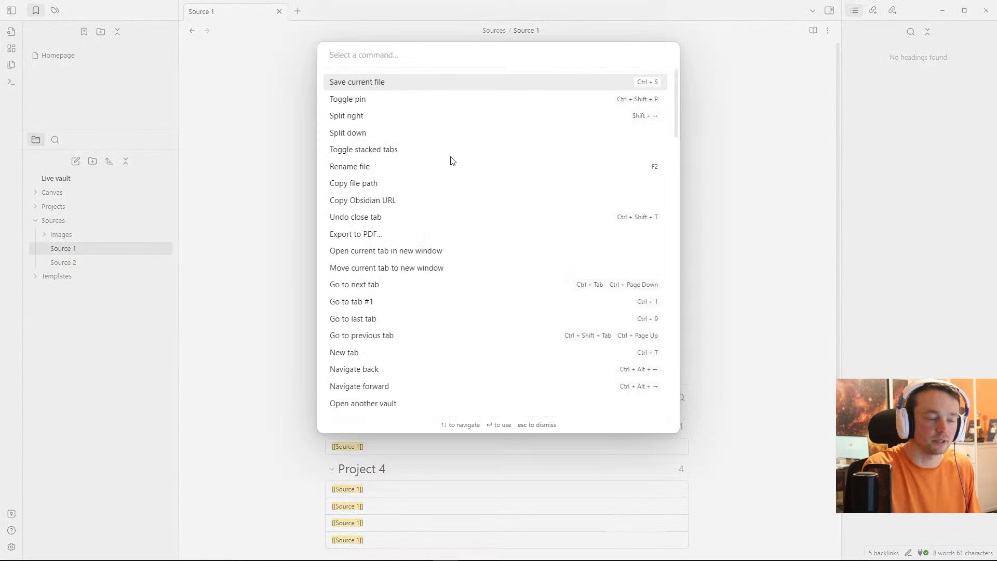
type("new proj")
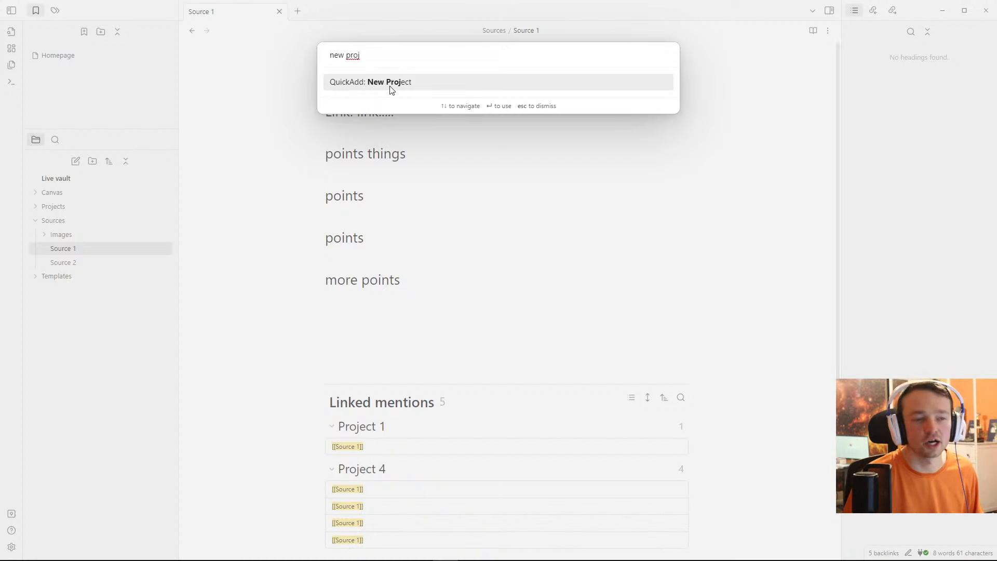
left_click(390, 86)
left_click(407, 152)
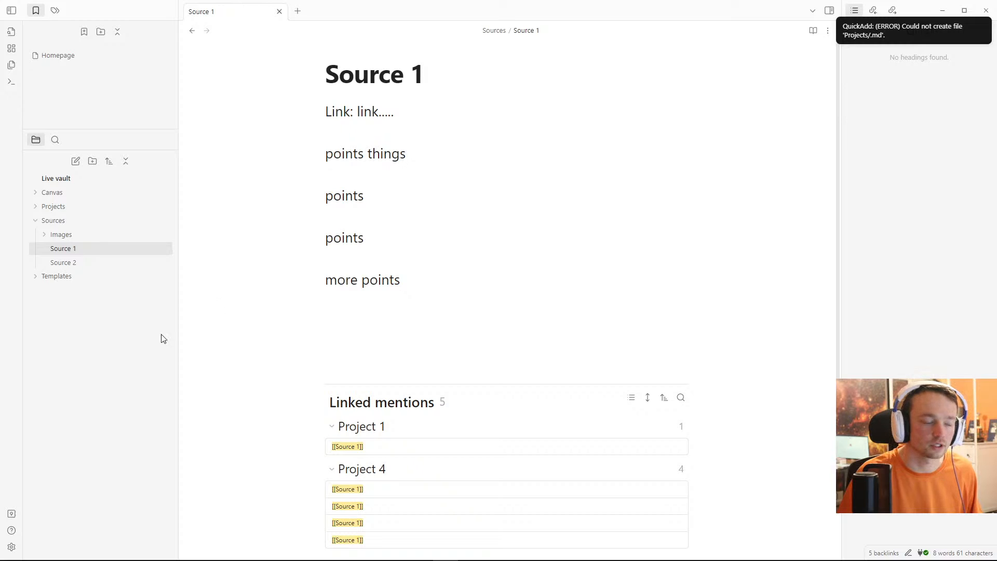
Step: Turn off File Name Format in the New Project choice and close the settings
left_click(11, 546)
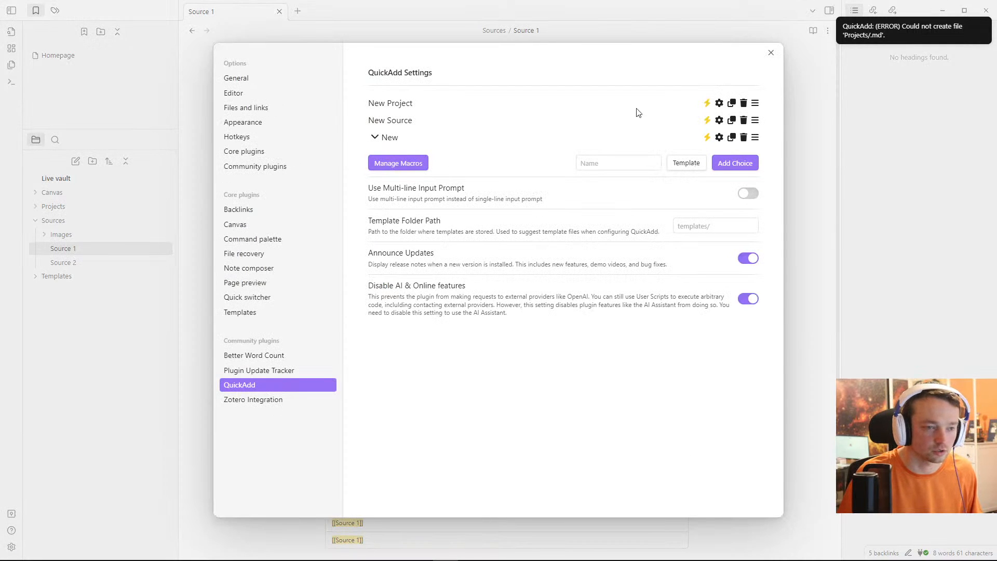
left_click(719, 103)
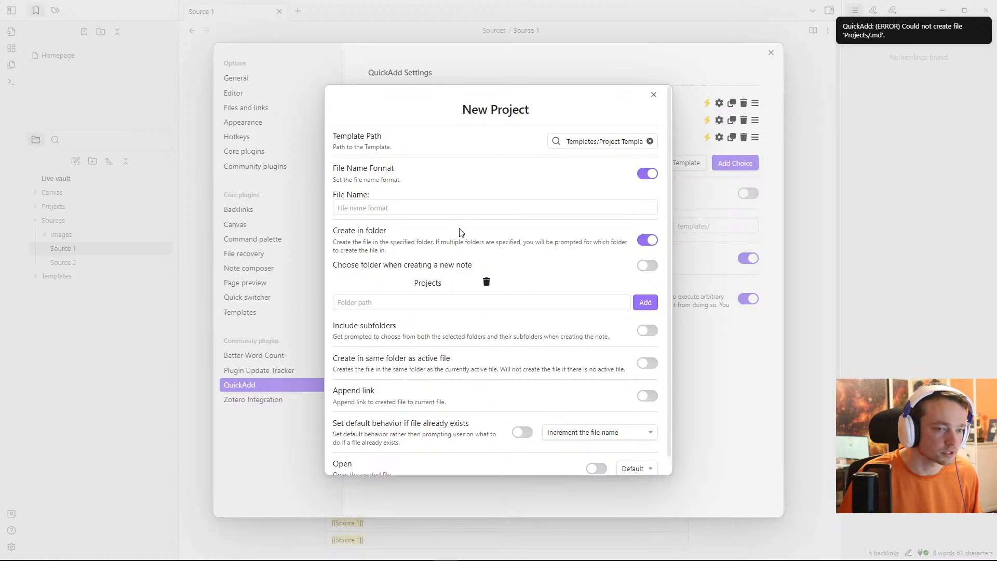
left_click(654, 174)
left_click(708, 192)
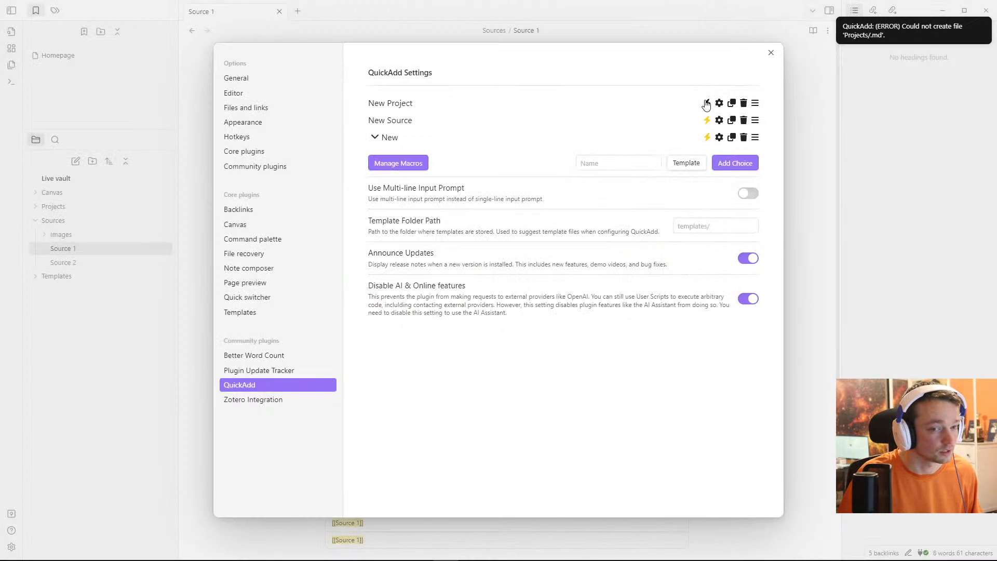
left_click(827, 111)
Step: Run the QuickAdd New Project command again and dismiss its name prompt without entering a name
key("ctrl+p")
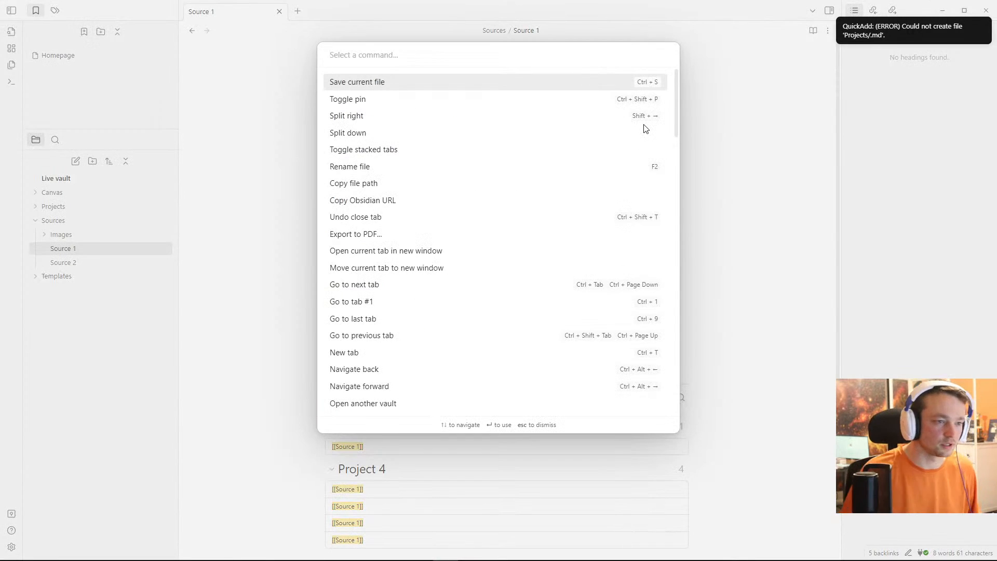
type("proj")
key("Return")
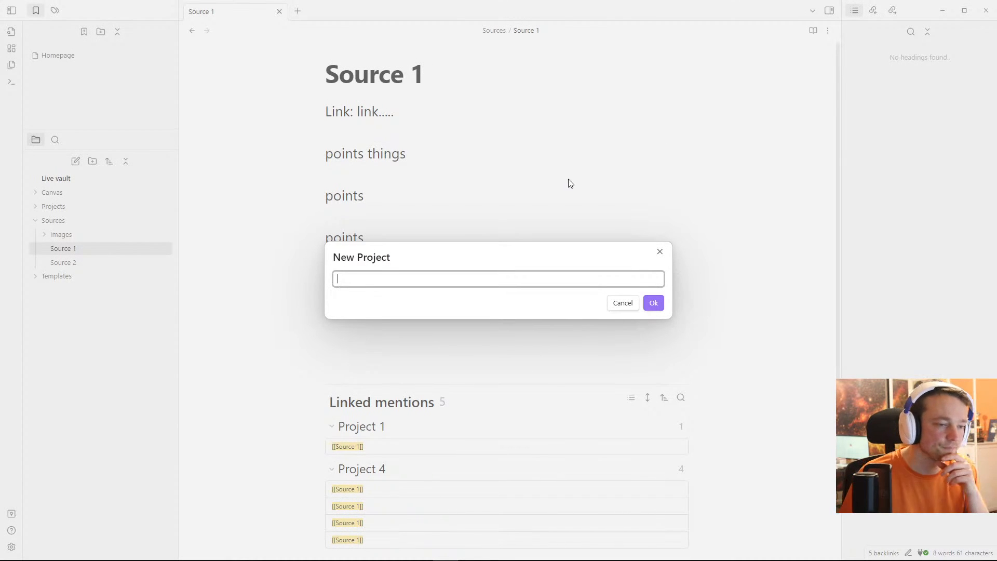
left_click(659, 252)
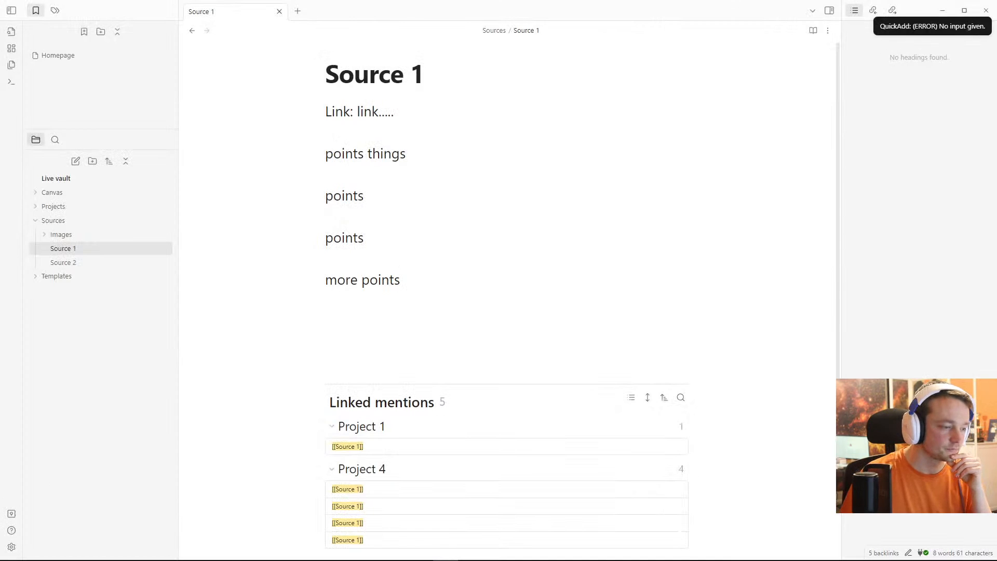
Step: Review the New Project choice's configuration in the QuickAdd settings and close them
left_click(12, 546)
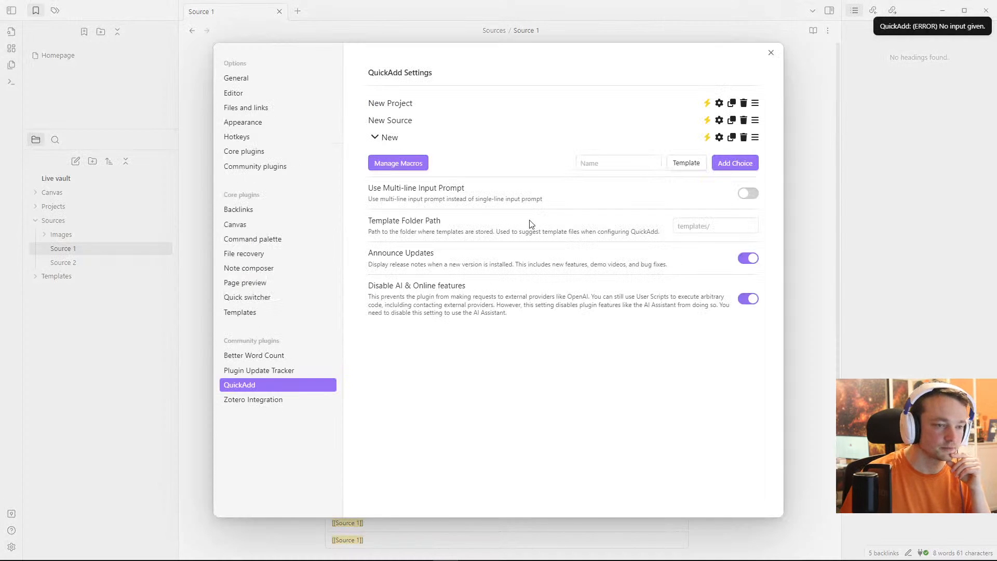
left_click(718, 104)
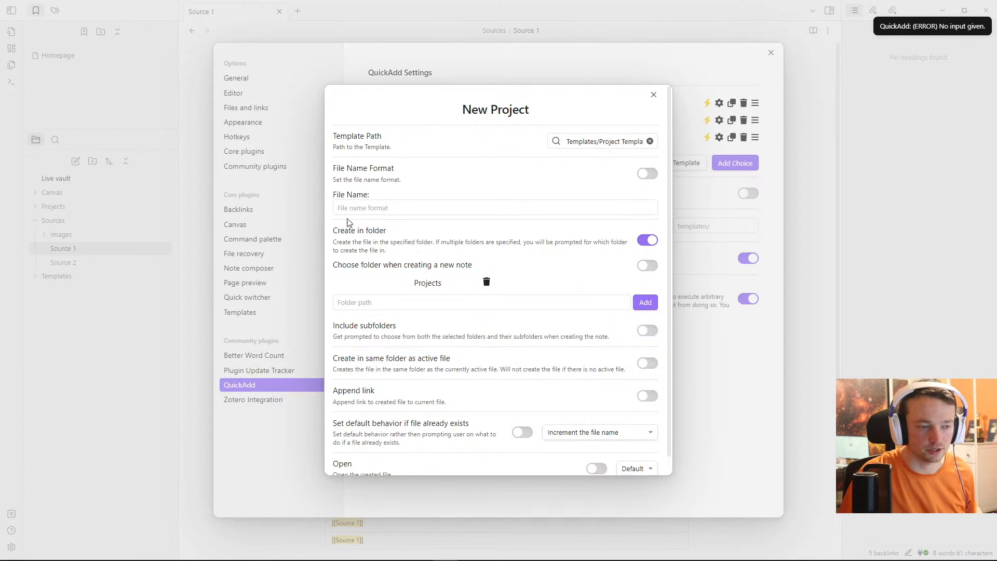
left_click(653, 94)
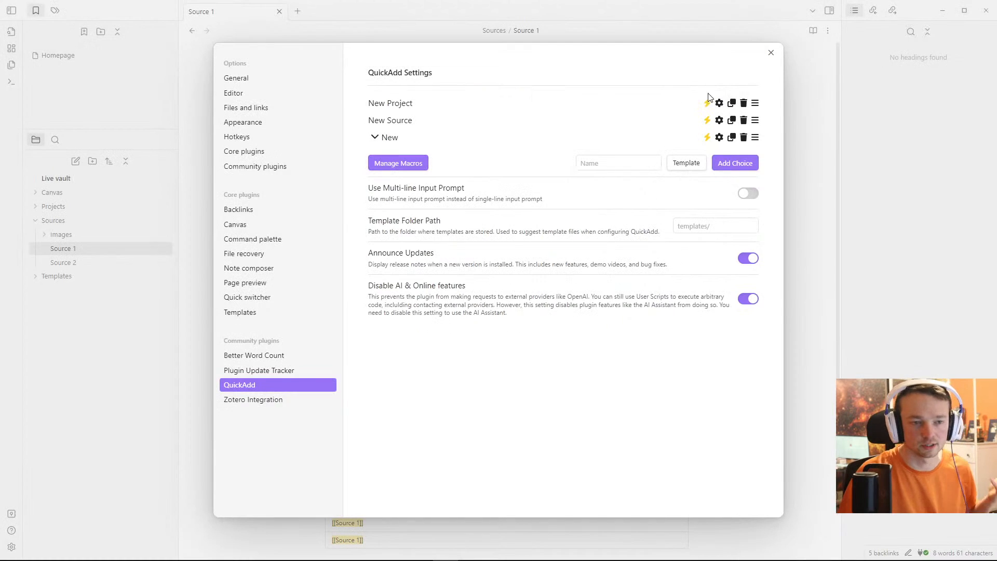
left_click(772, 52)
Step: Create a note named "Project 6" with the QuickAdd New Project command
left_click(481, 162)
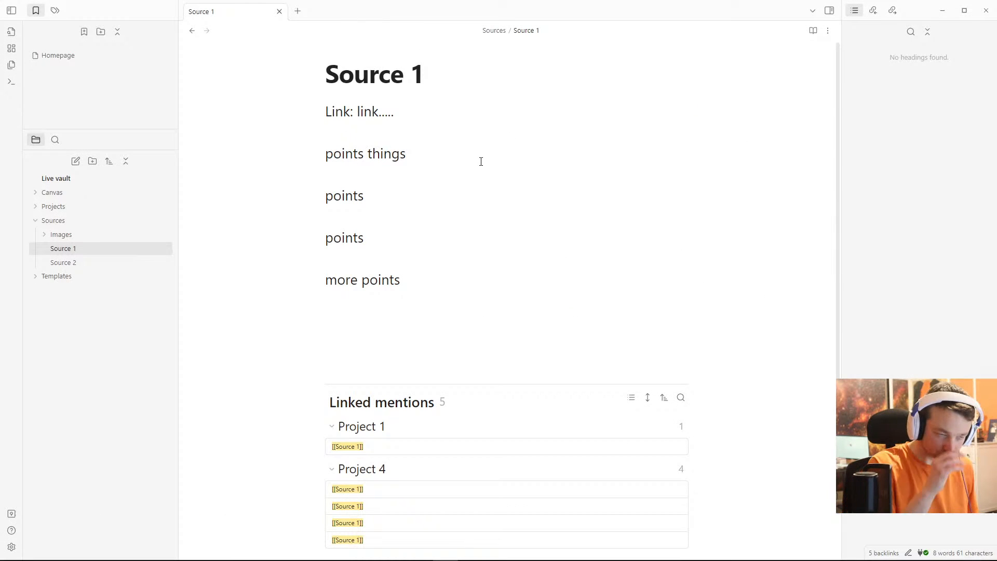
key("ctrl+p")
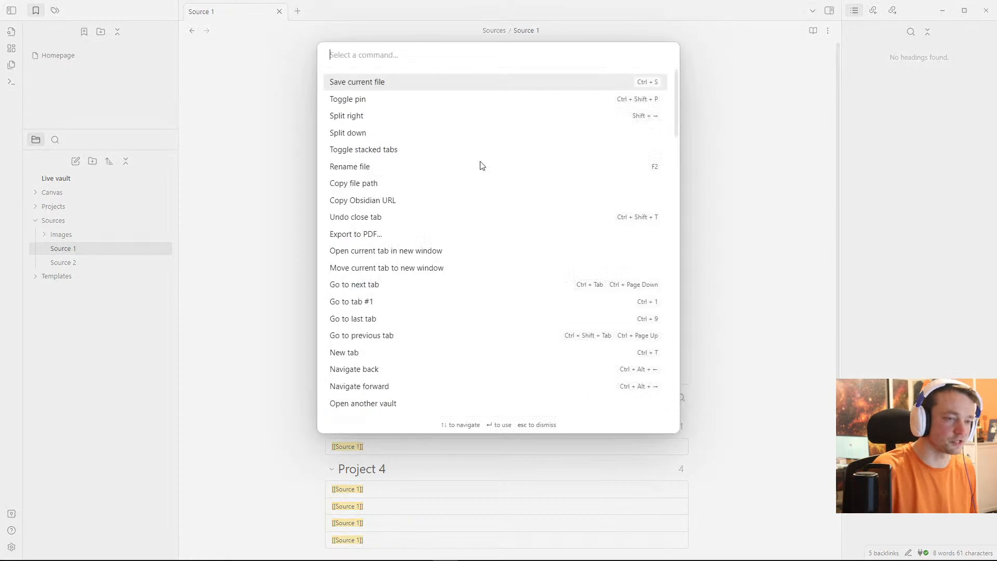
type("proj")
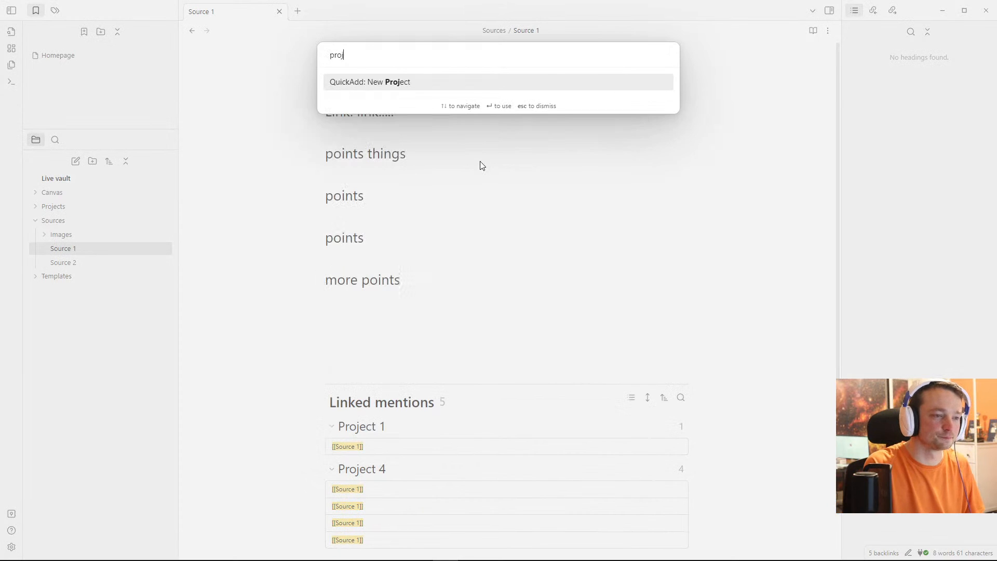
key("Return")
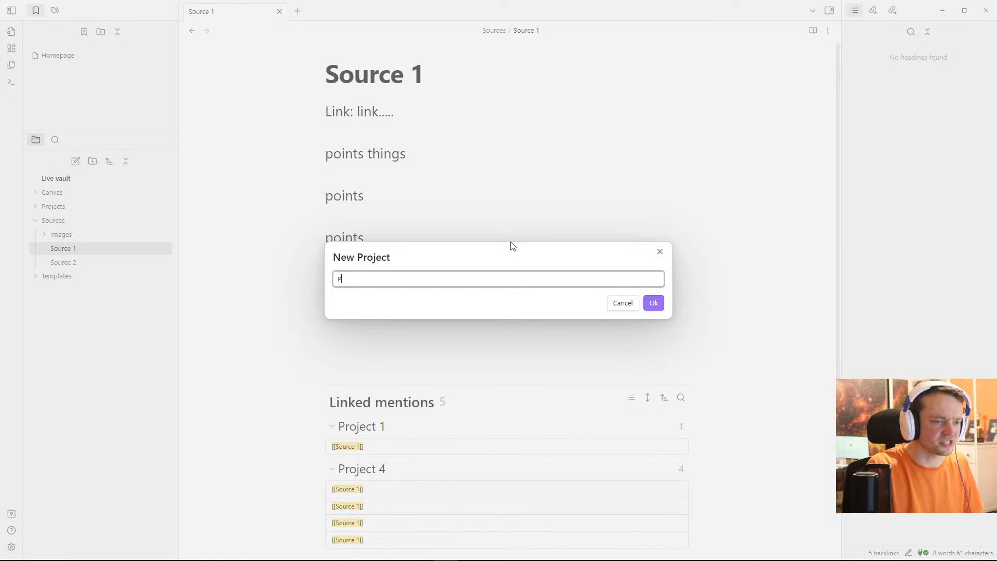
type("roject 6")
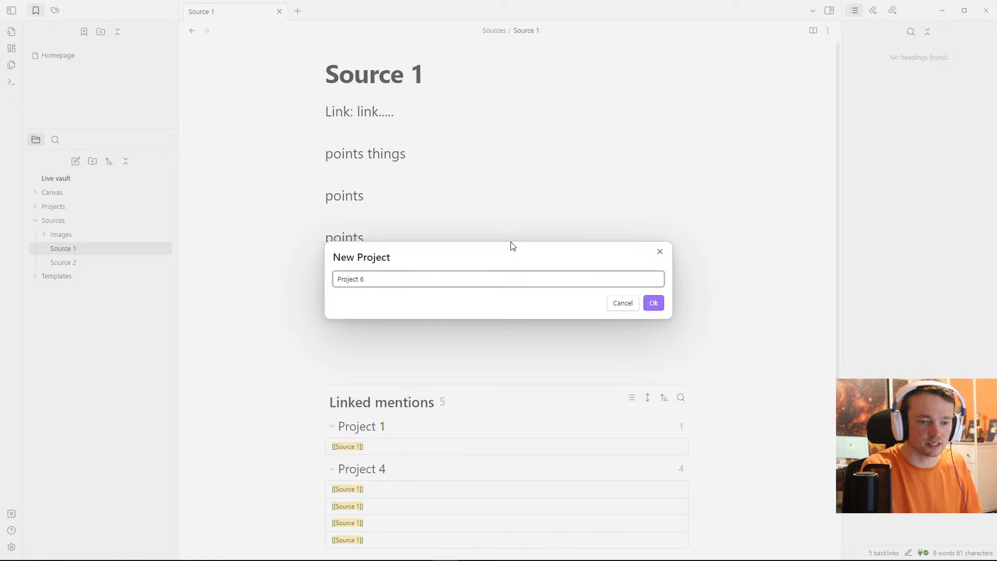
key("Return")
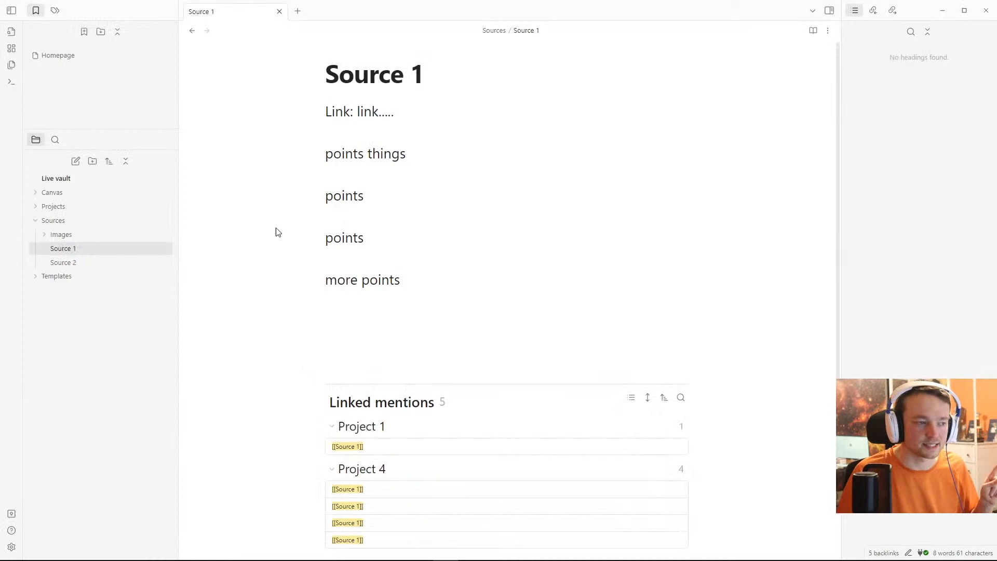
Step: Open the Project 6 note in the Projects folder and examine the content inserted from the template
left_click(69, 206)
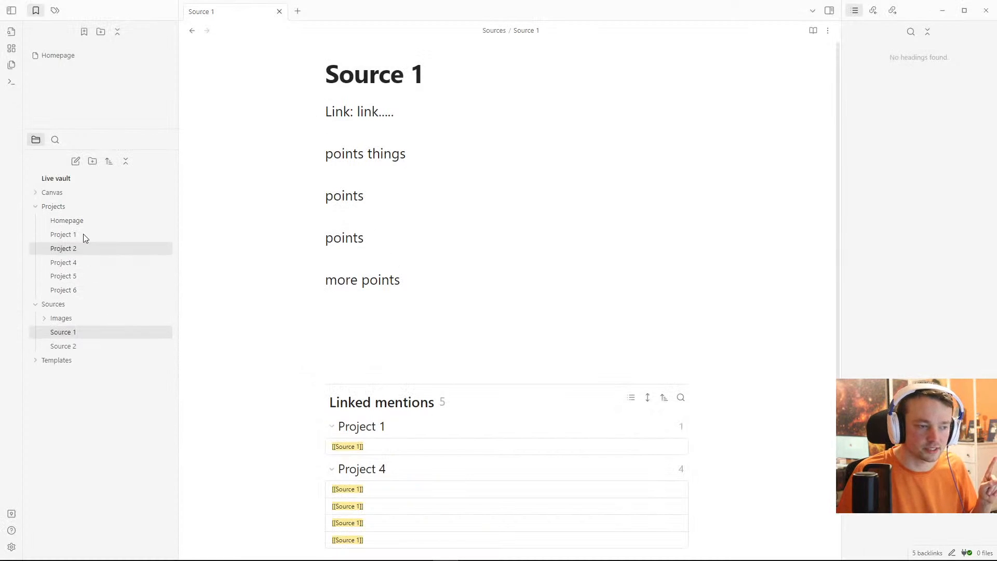
left_click(76, 290)
left_click_drag(450, 408, 335, 129)
left_click(360, 131)
left_click(425, 102)
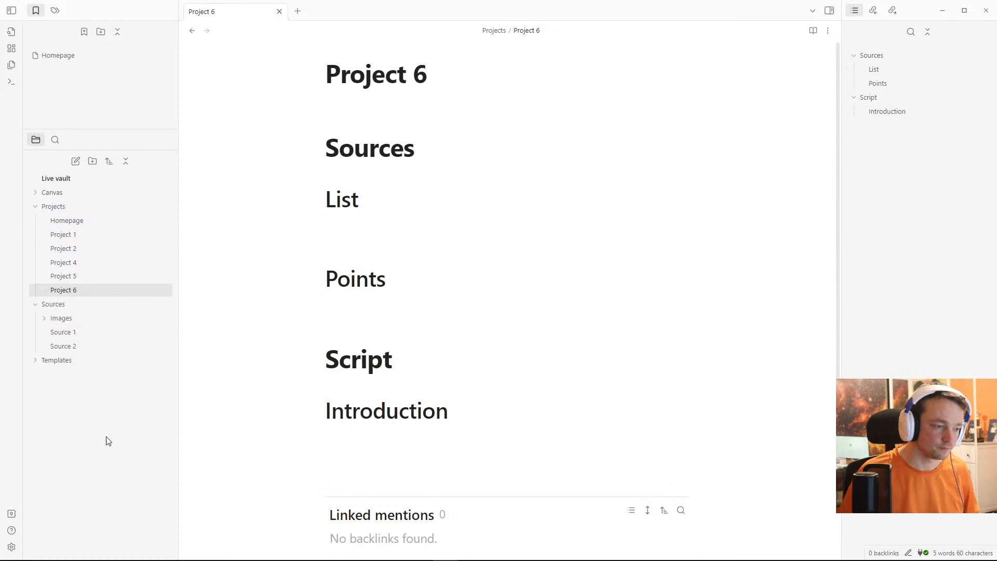
Step: Assign the Ctrl+N hotkey to the QuickAdd: New Project command
left_click(11, 547)
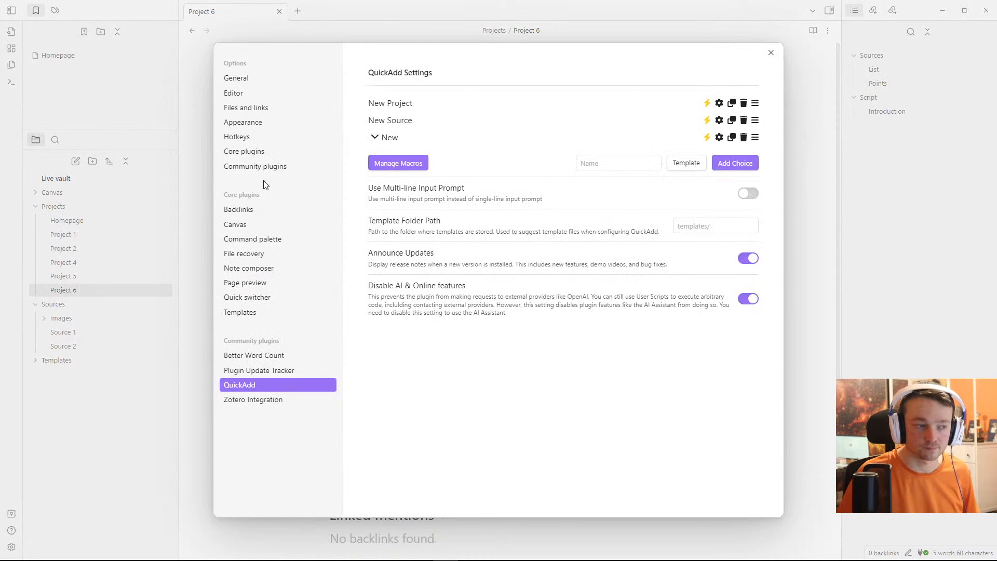
left_click(254, 136)
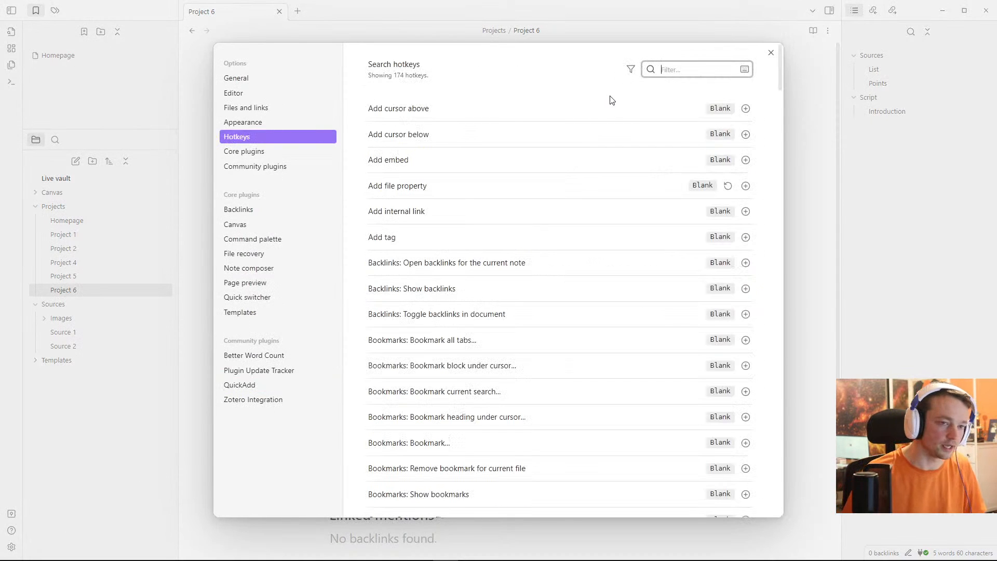
type("proje")
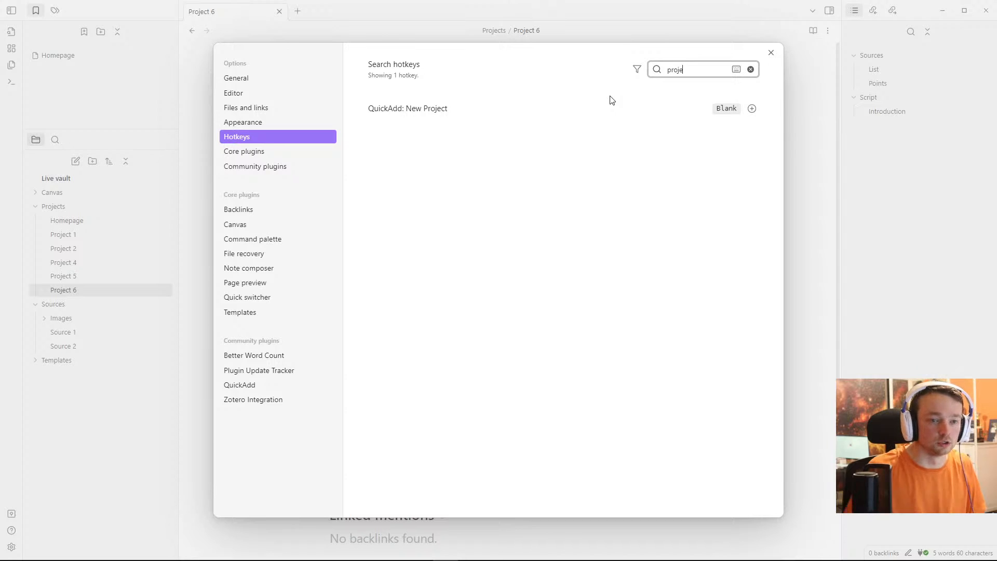
left_click(752, 109)
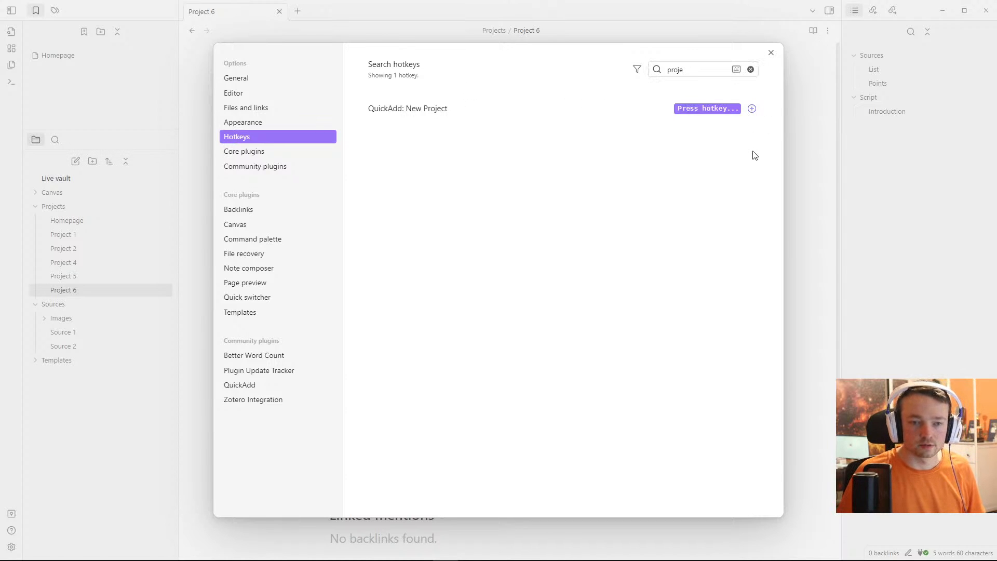
key("ctrl+n")
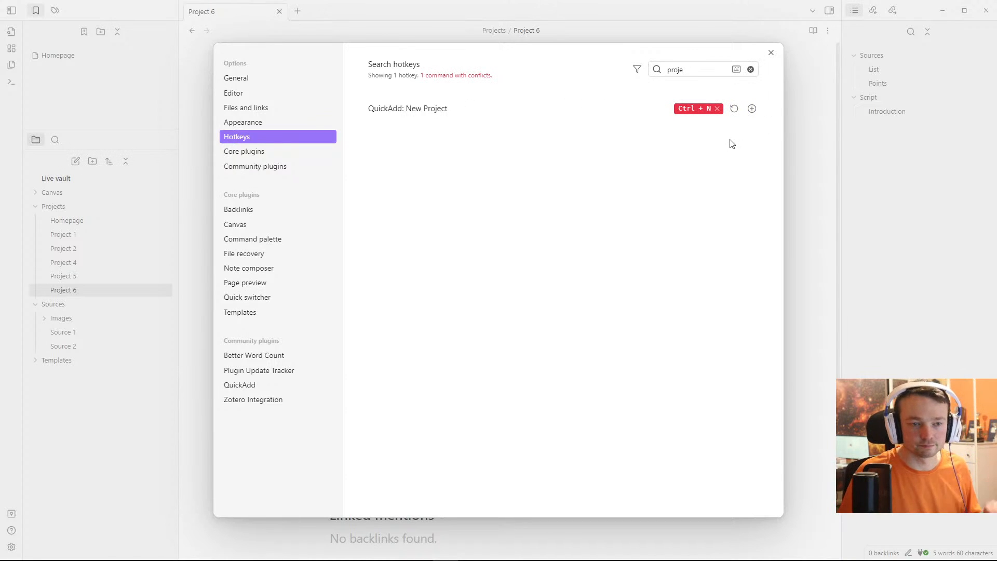
Step: Find the commands bound to Ctrl+N, remove that hotkey from Create new note, and close the settings
left_click(751, 70)
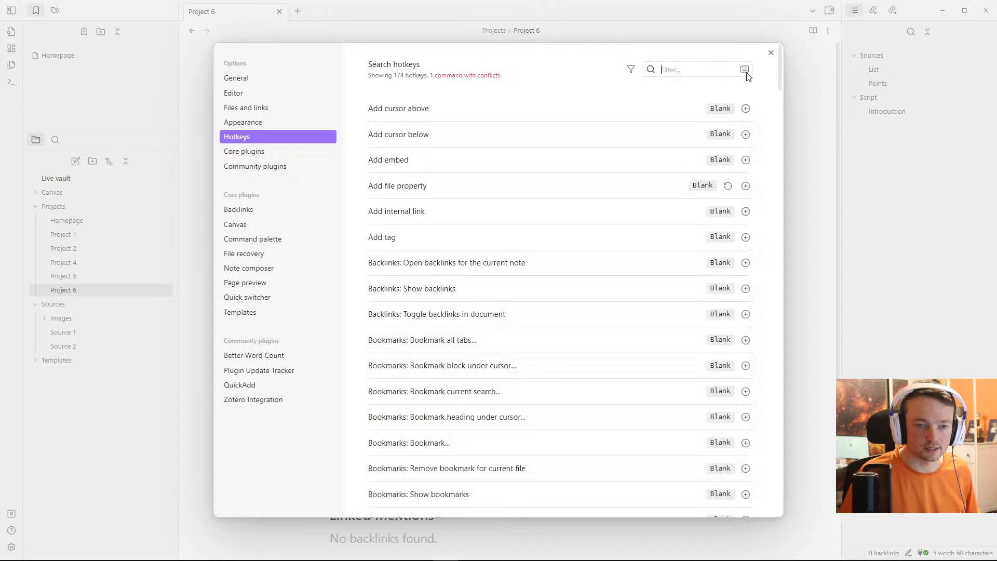
left_click(745, 69)
key("ctrl+n")
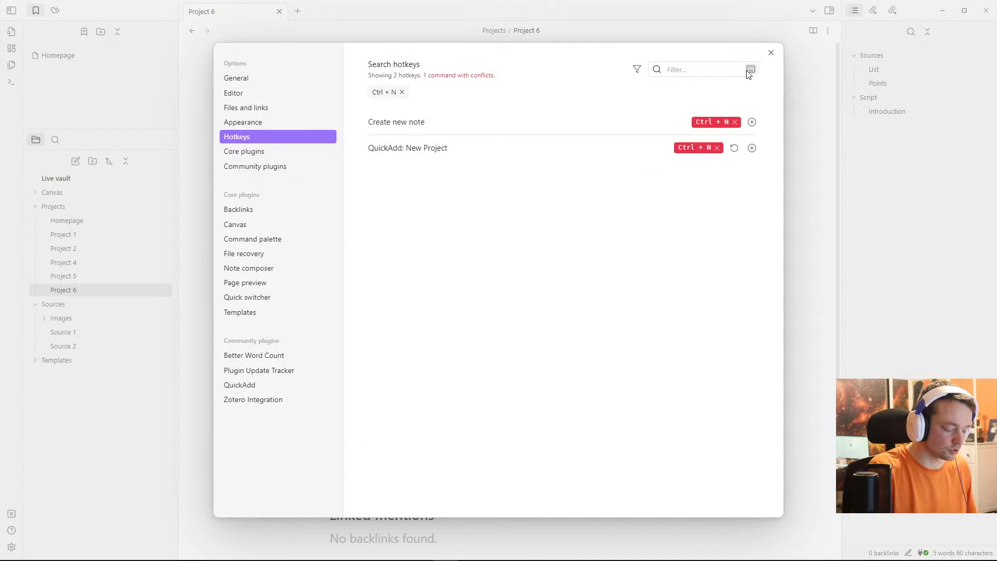
left_click(735, 122)
left_click(796, 117)
left_click(463, 145)
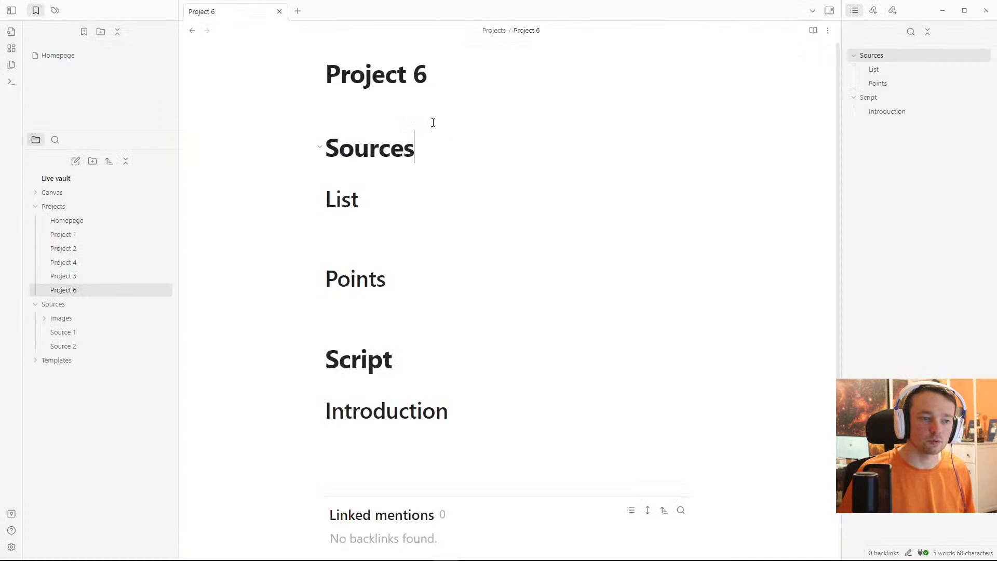
Step: Create a note named "Project 7" with the New Project command's hotkey and open it from the Projects folder
key("ctrl+n")
type("Project 7")
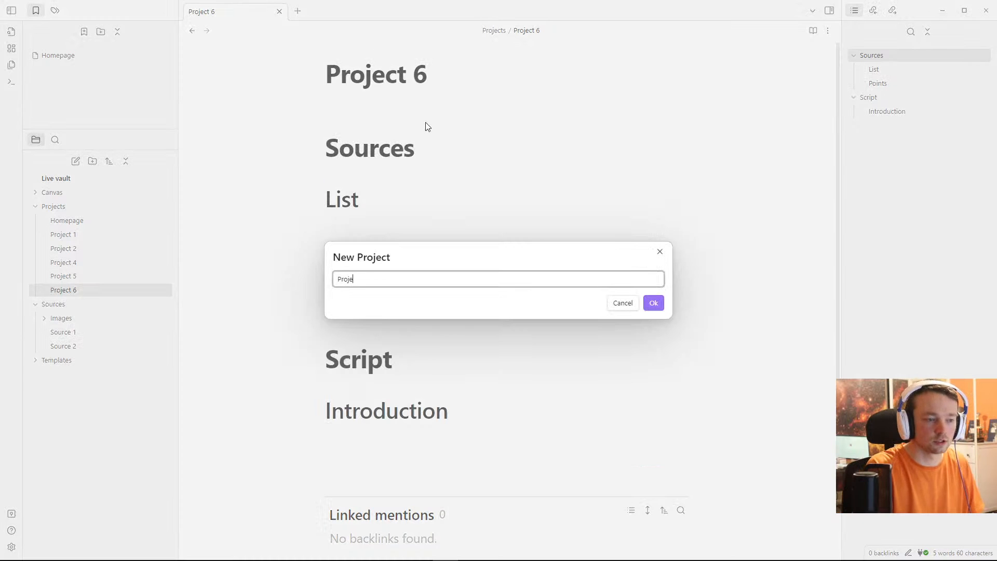
key("Return")
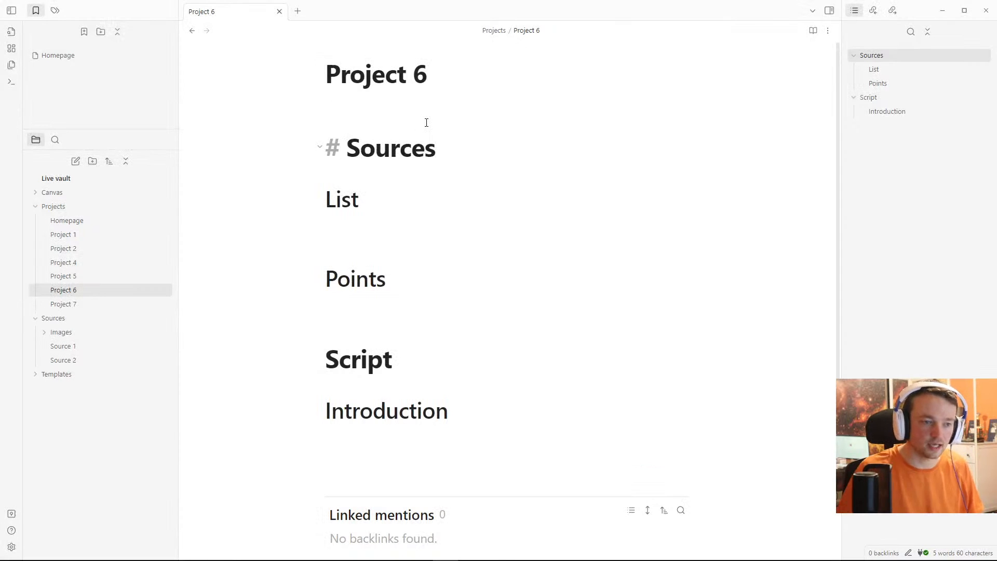
left_click(81, 304)
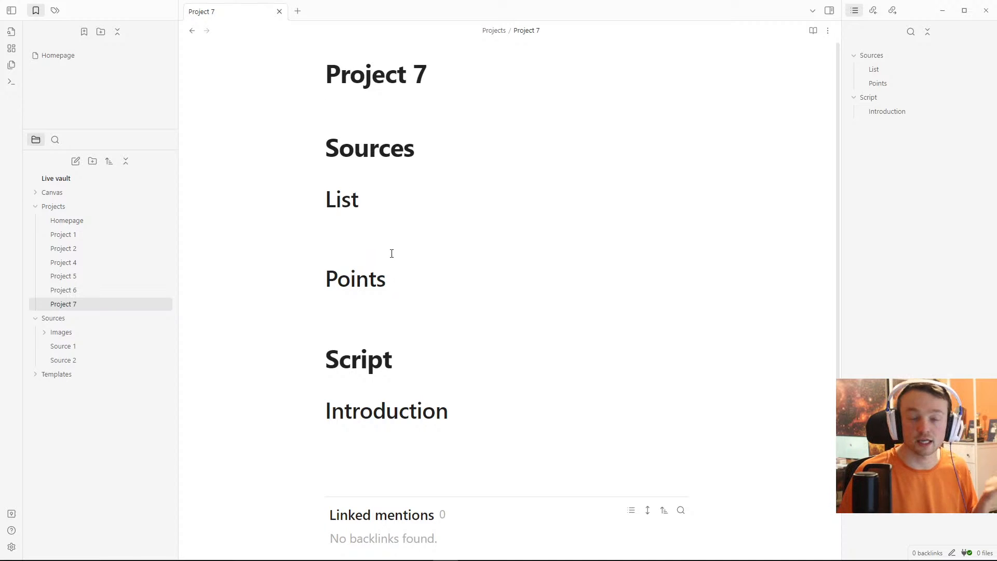
Step: Set the template path of the QuickAdd New Source choice to Templates/Source Template.md
left_click(11, 547)
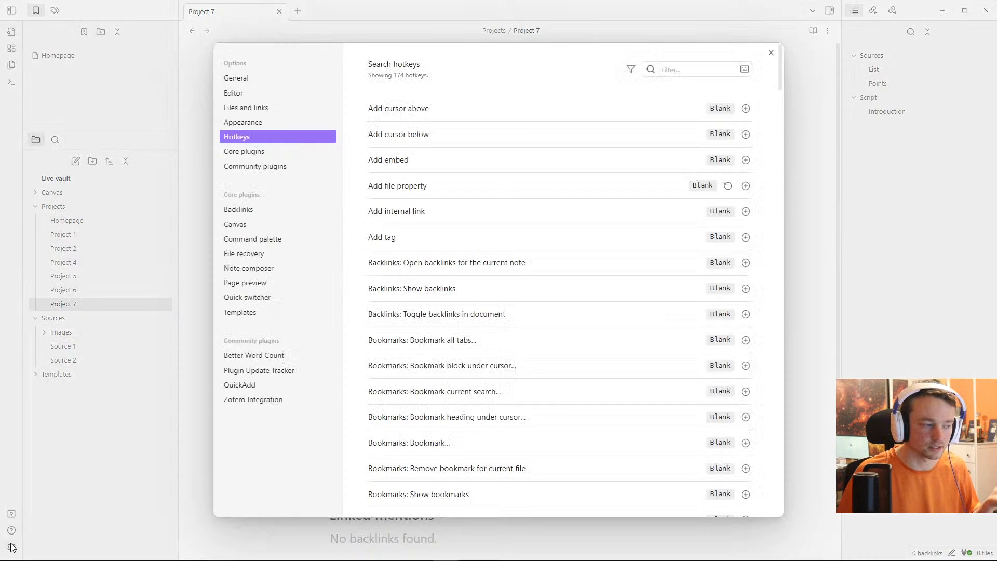
left_click(262, 388)
left_click(720, 122)
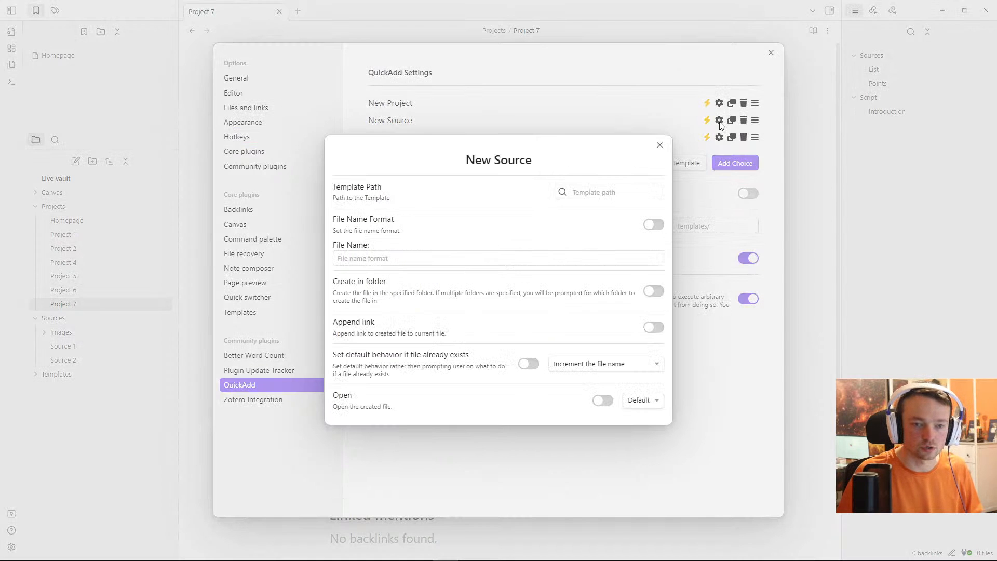
left_click(589, 193)
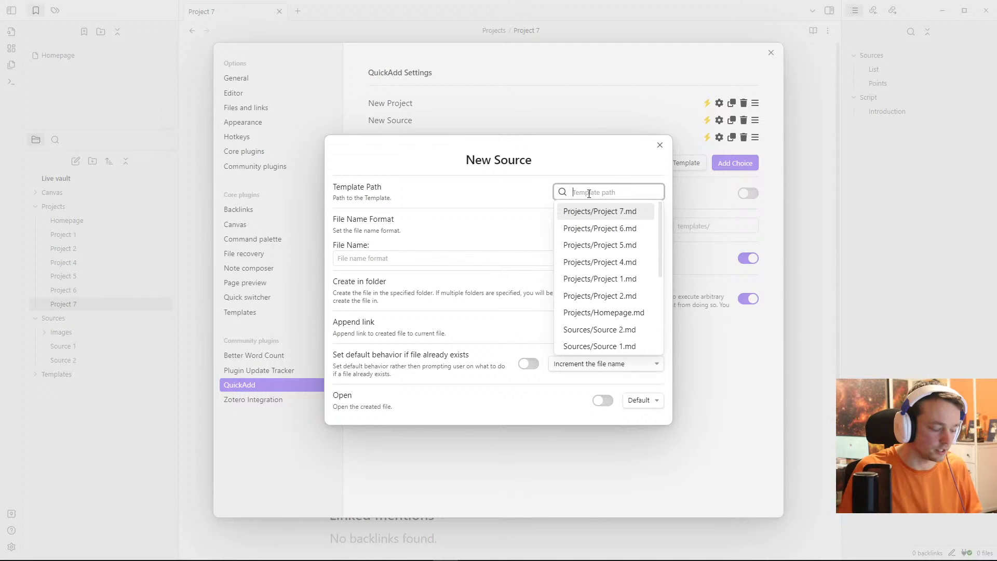
type("sour")
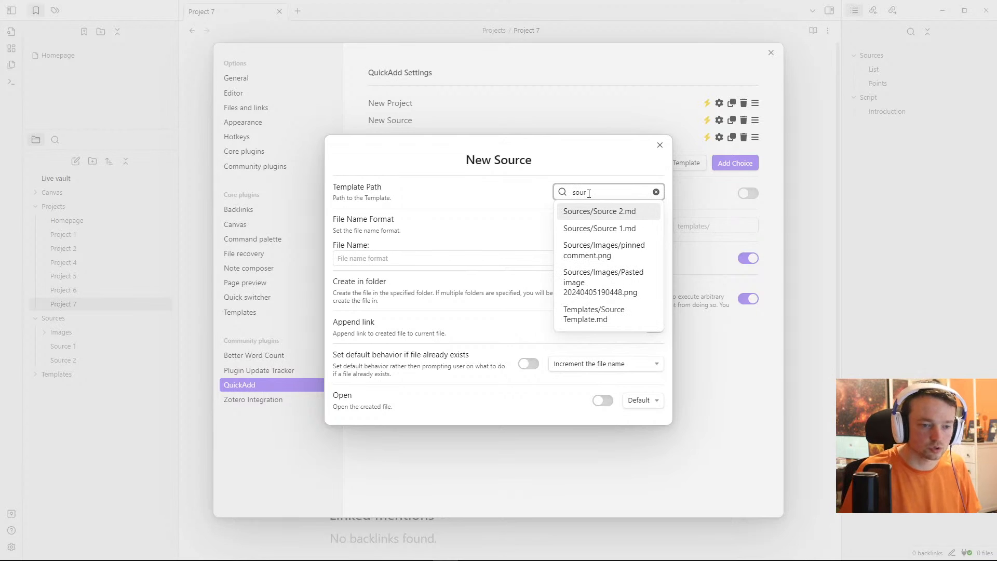
left_click(624, 317)
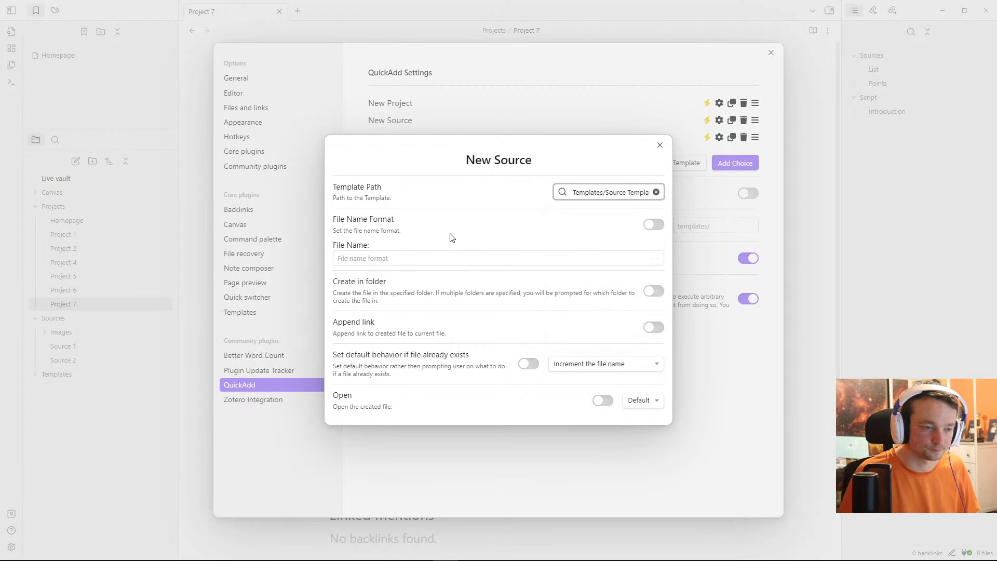
Step: Make the New Source choice create its notes in the Sources folder, and close the settings
left_click(653, 290)
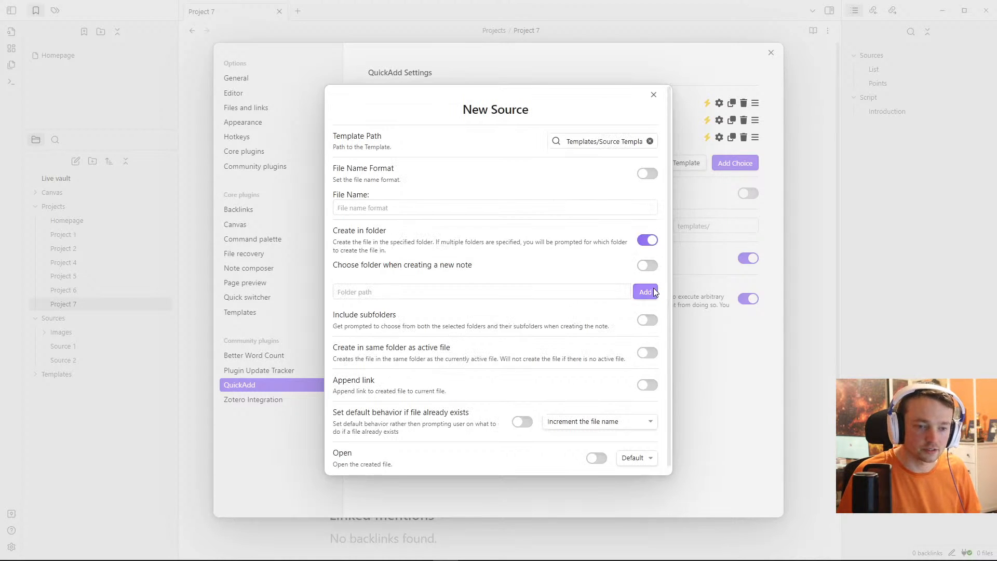
left_click(590, 296)
left_click(379, 350)
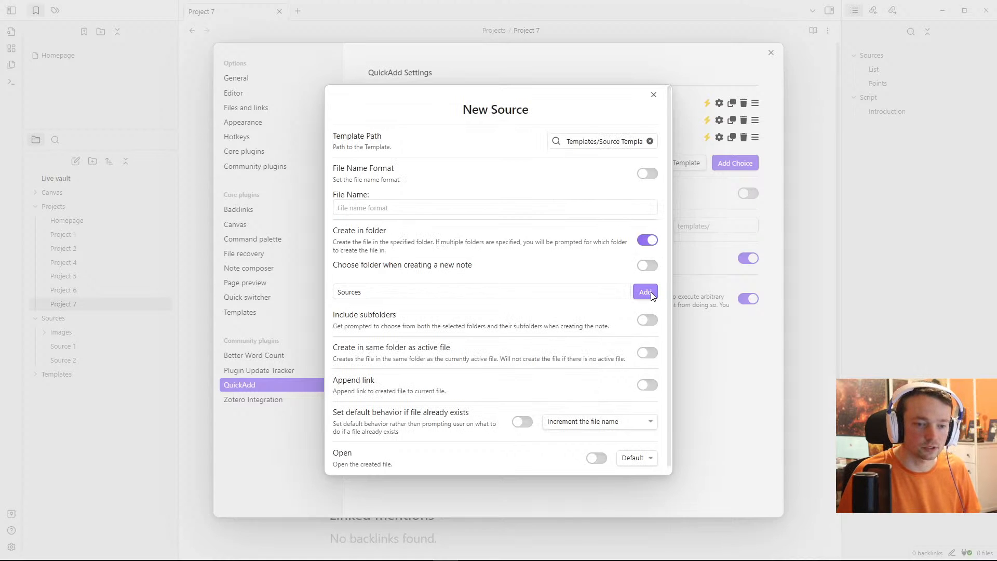
left_click(645, 292)
scroll(496, 343, "down", 1)
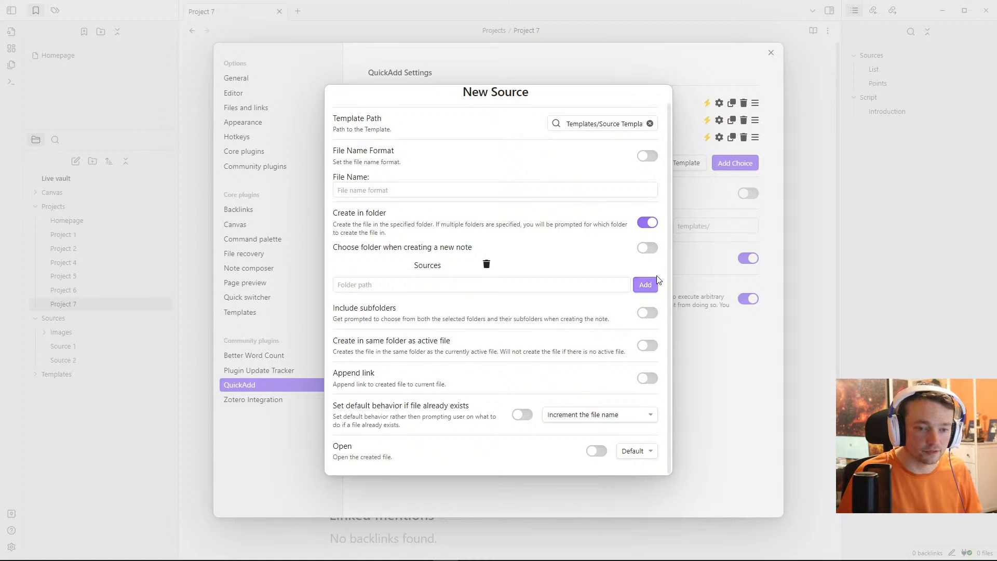
left_click(691, 199)
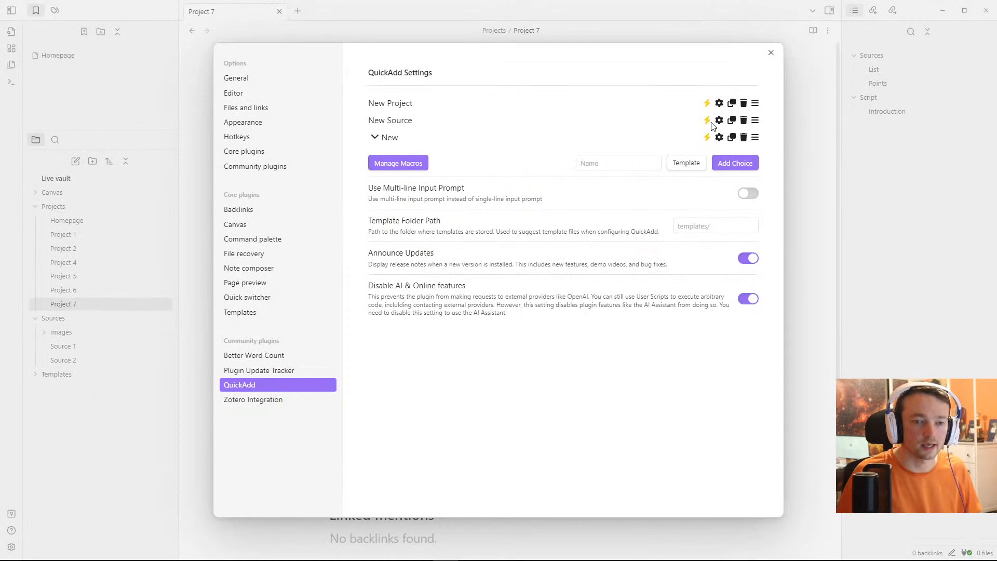
left_click(794, 120)
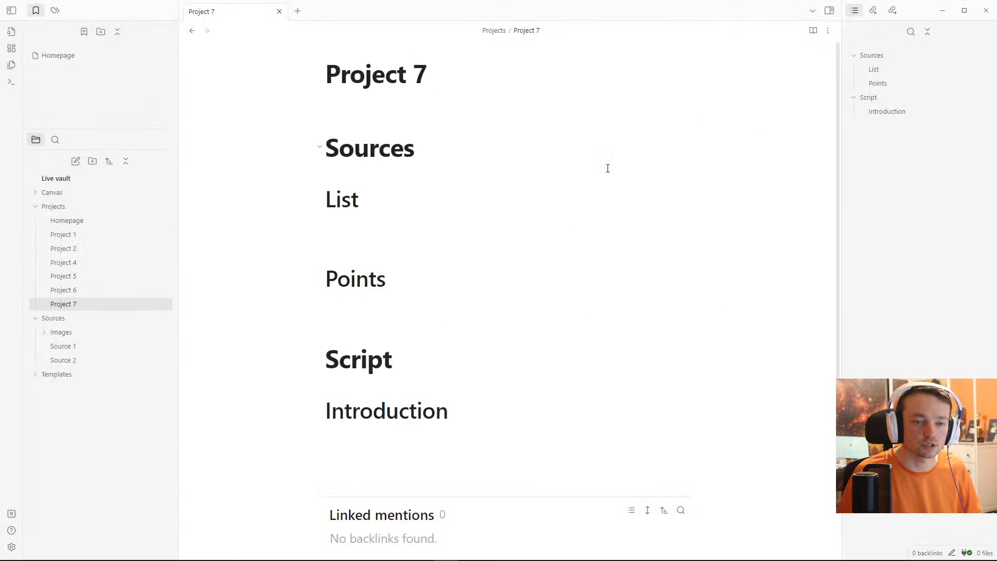
Step: Create a note named "Source 3" with the QuickAdd New Source command
key("ctrl+p")
type("sourc")
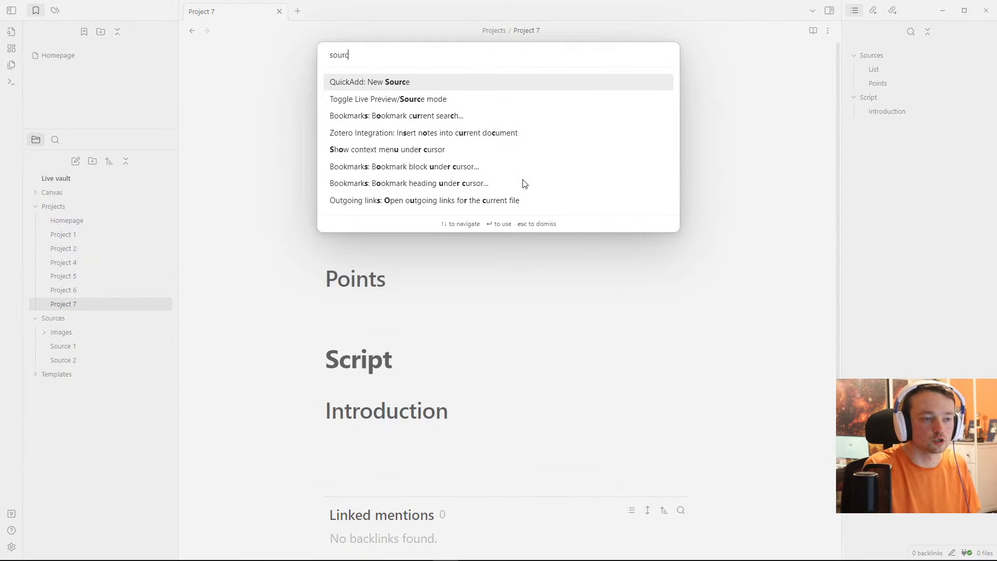
key("Return")
type("So")
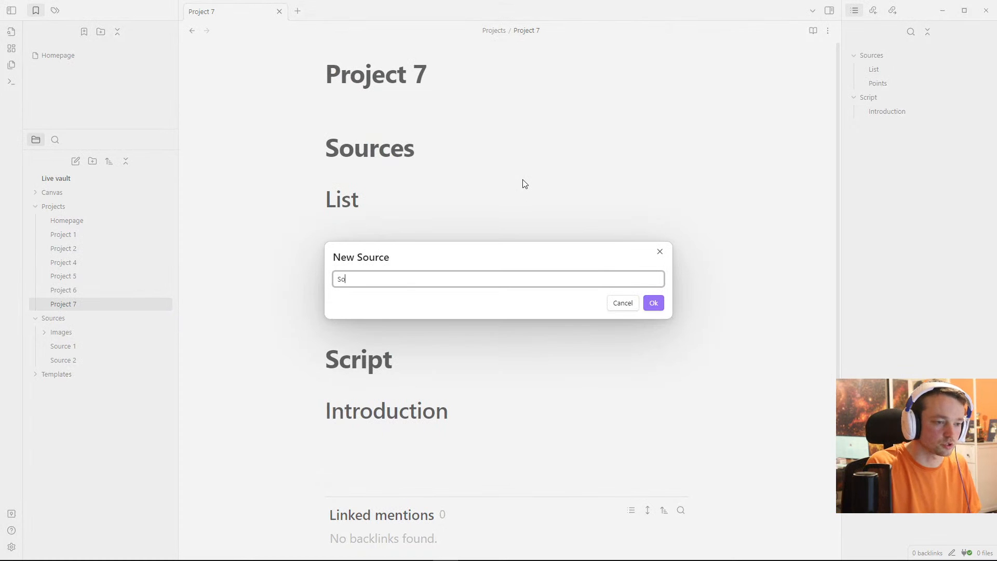
type("urce 3")
key("Return")
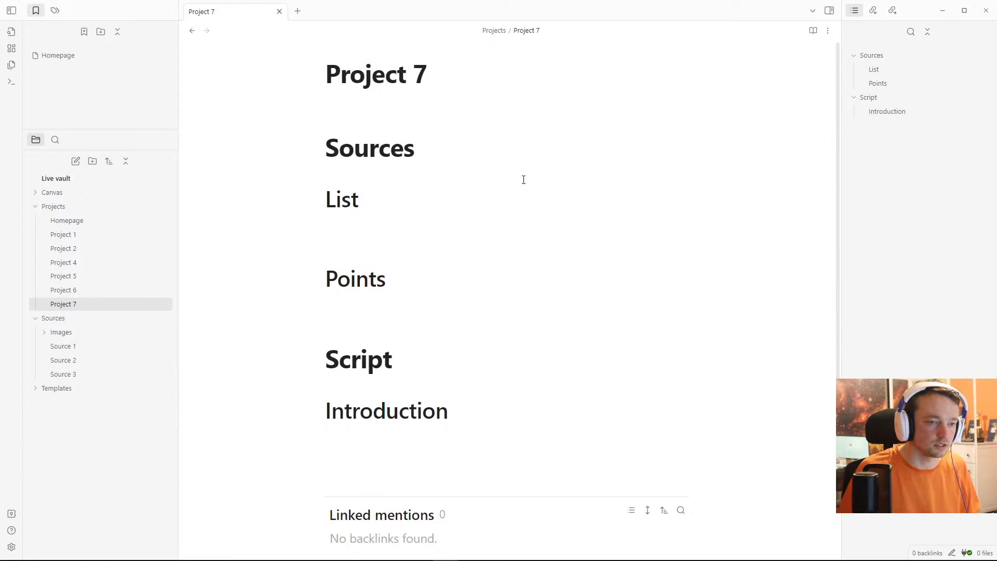
Step: Open the Source 3 note to check its template content, and bring up and dismiss the New Project name prompt without entering a name
left_click(102, 374)
left_click(373, 118)
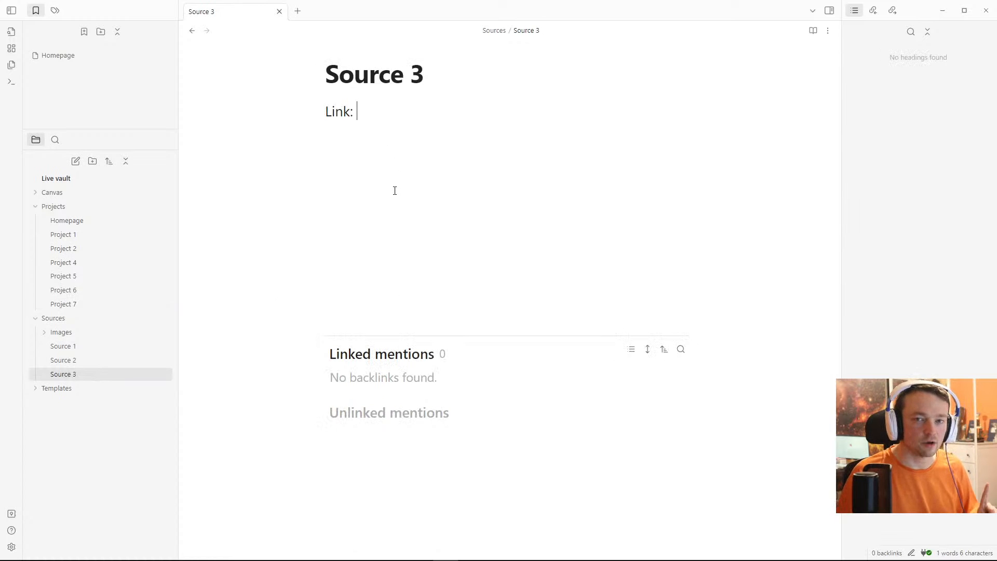
key("alt+p")
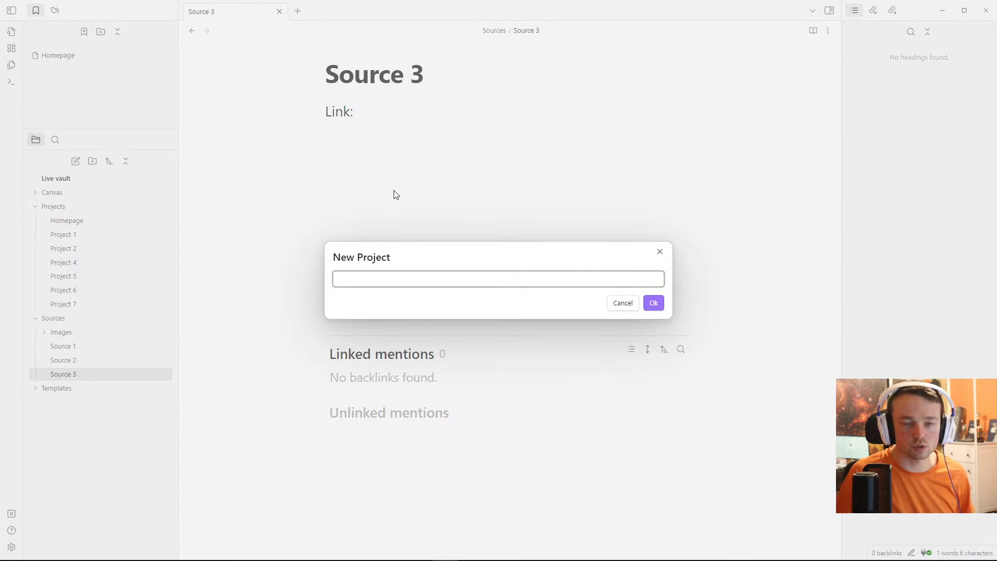
left_click(659, 252)
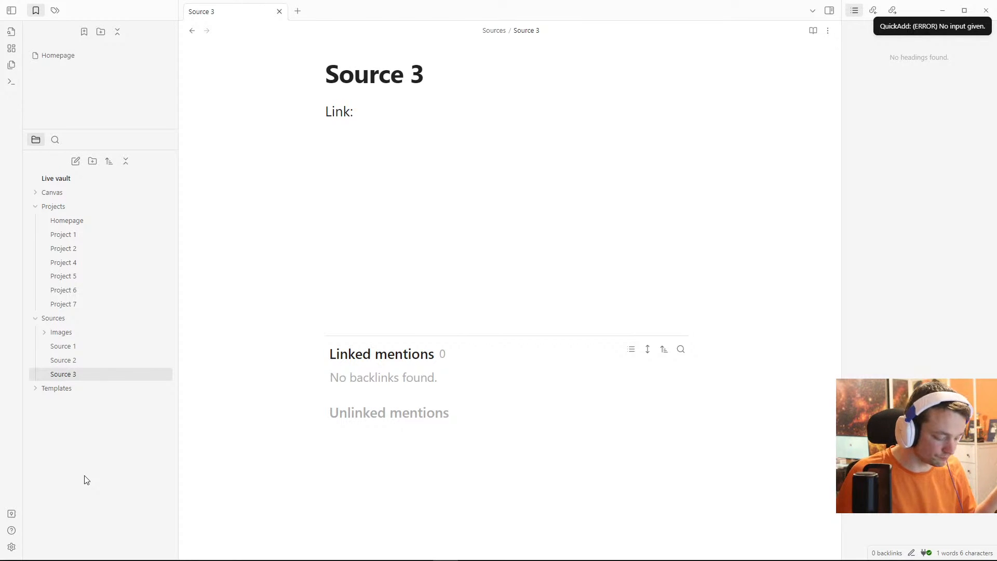
Step: Move the New Source and New Project choices into the New multi-choice in QuickAdd, checking the grouping by collapsing and expanding it
left_click(11, 547)
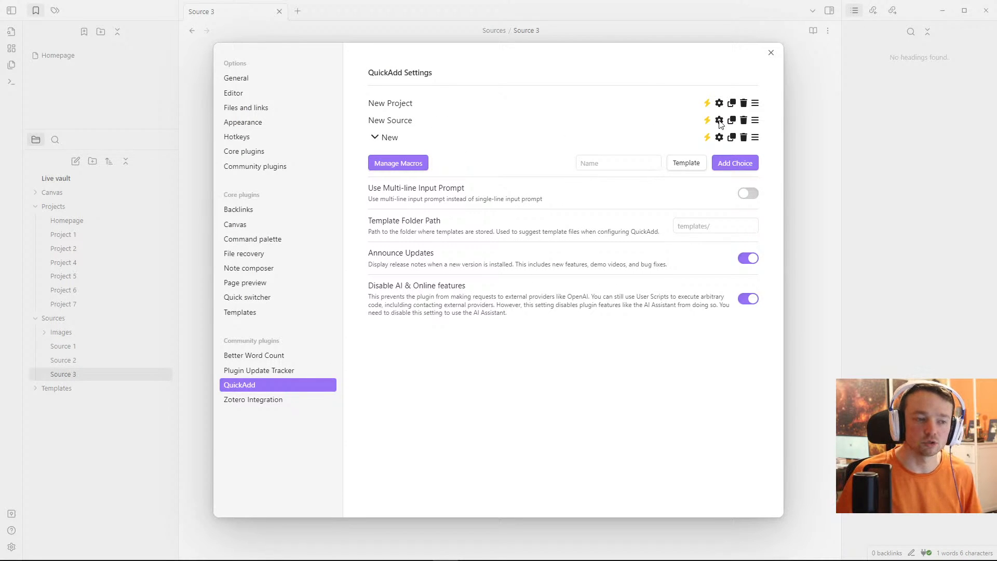
left_click_drag(755, 120, 733, 122)
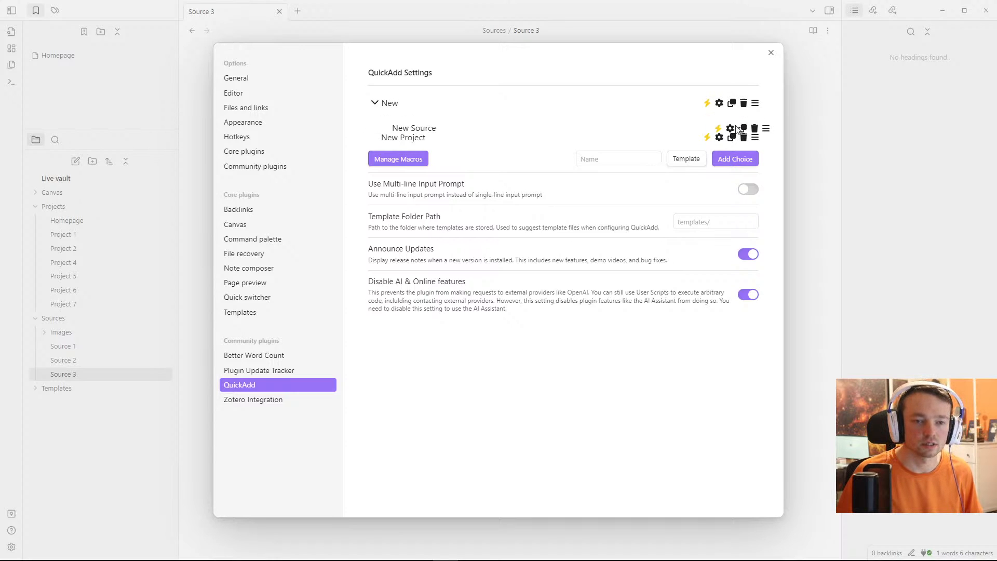
left_click(374, 104)
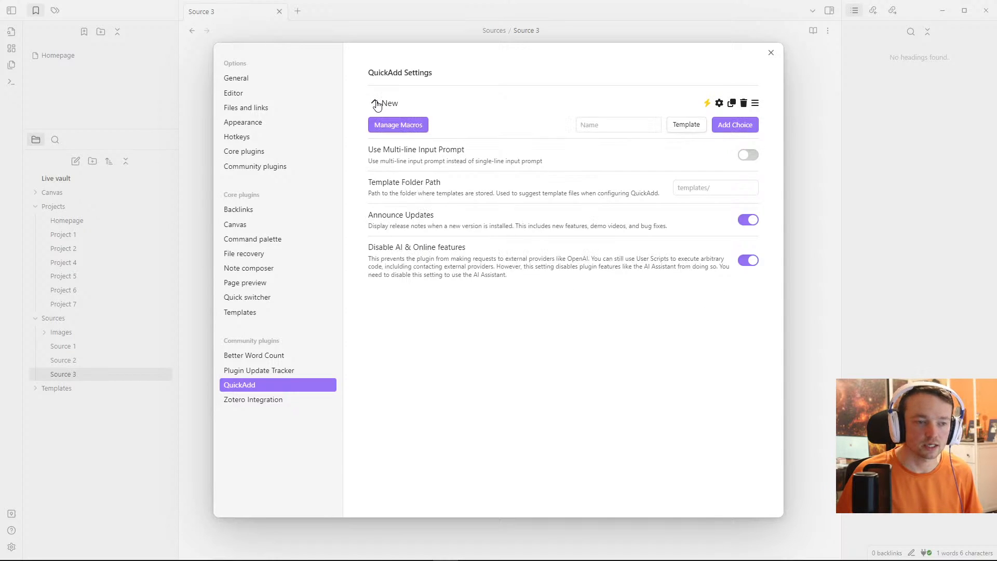
left_click(375, 103)
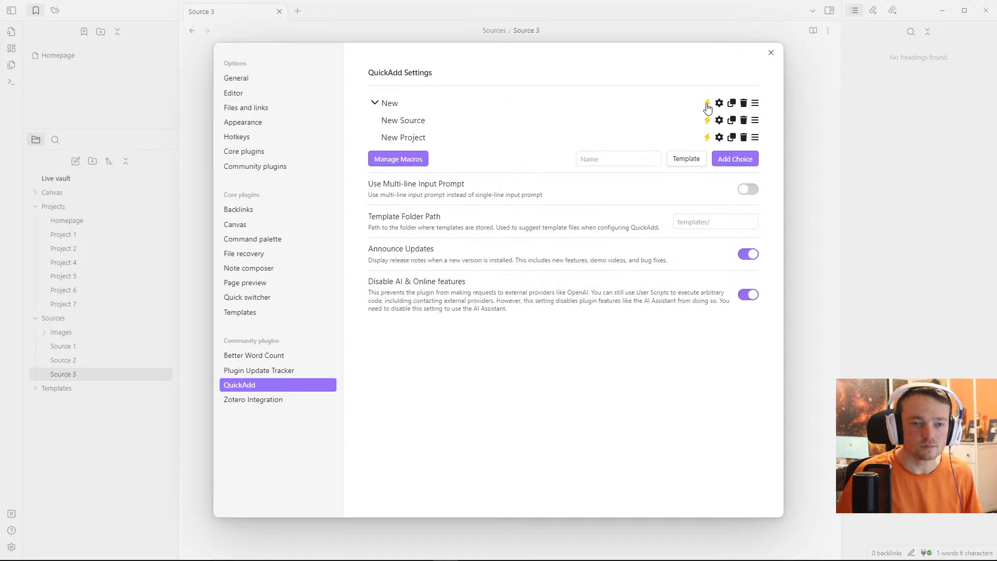
Step: Remove the Ctrl+N hotkey from the QuickAdd: New Project command
left_click(253, 137)
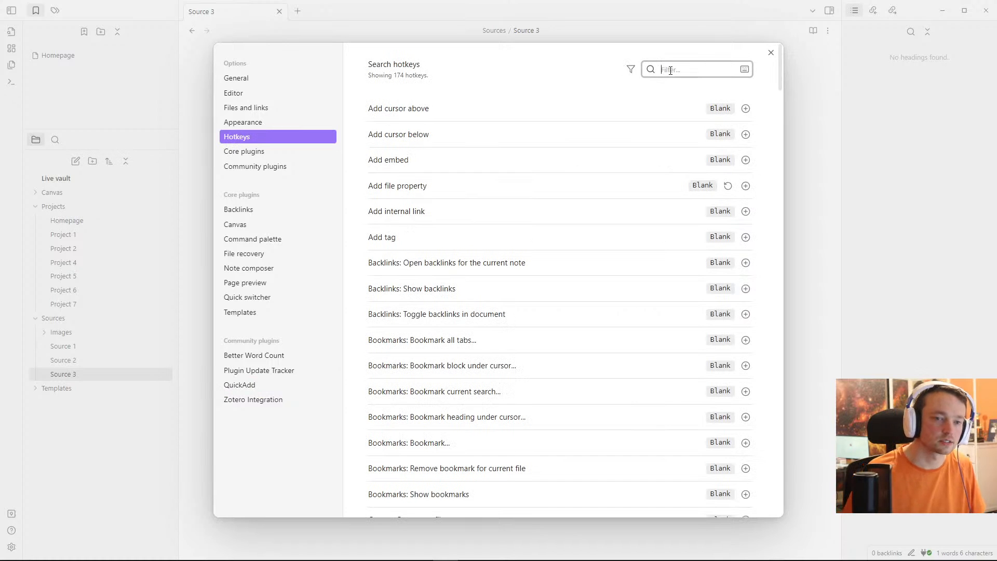
type("proj")
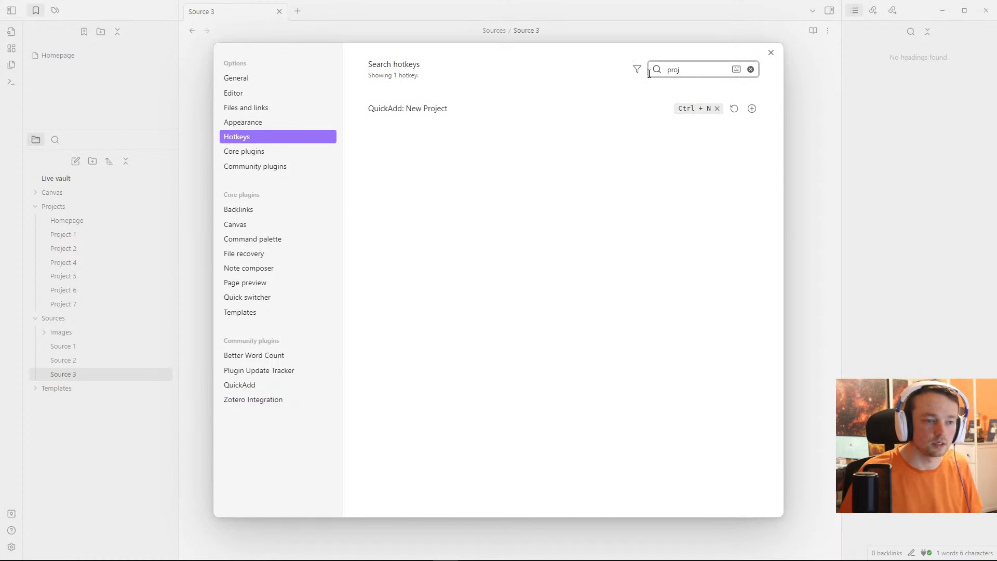
left_click(717, 109)
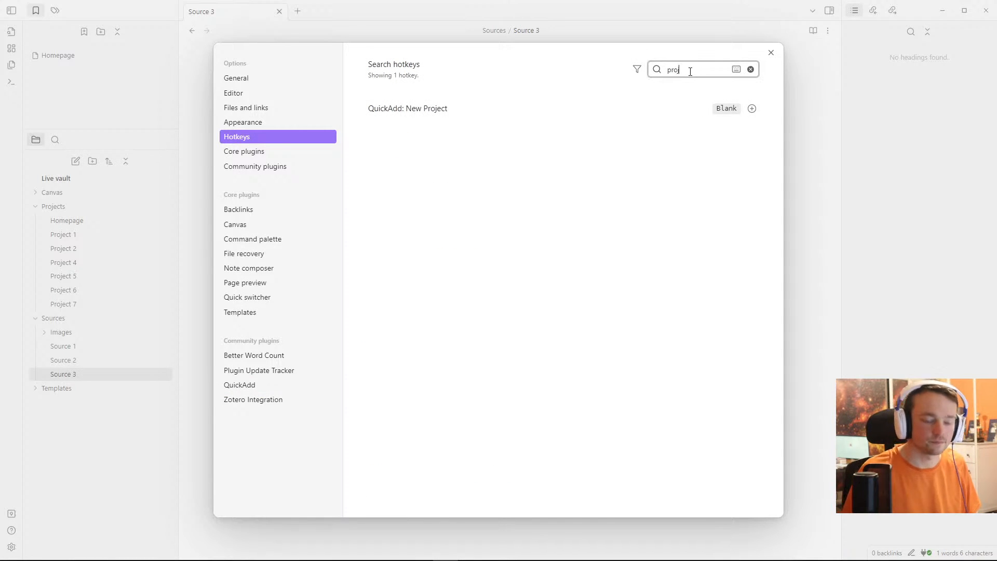
Step: Assign the Ctrl+N hotkey to the QuickAdd: New command and close the settings
key("BackSpace")
key("BackSpace")
key("BackSpace")
key("BackSpace")
type("new")
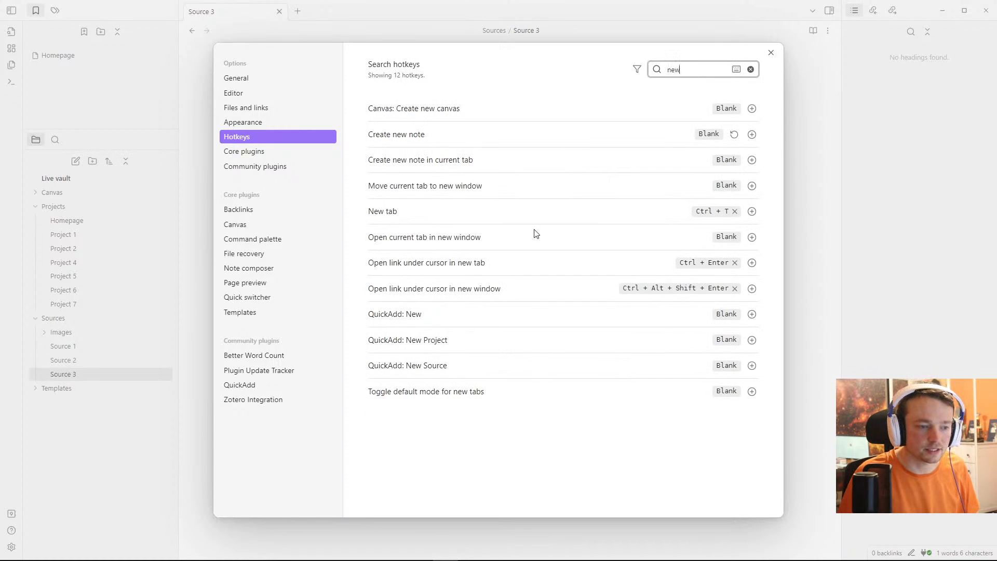
left_click(752, 314)
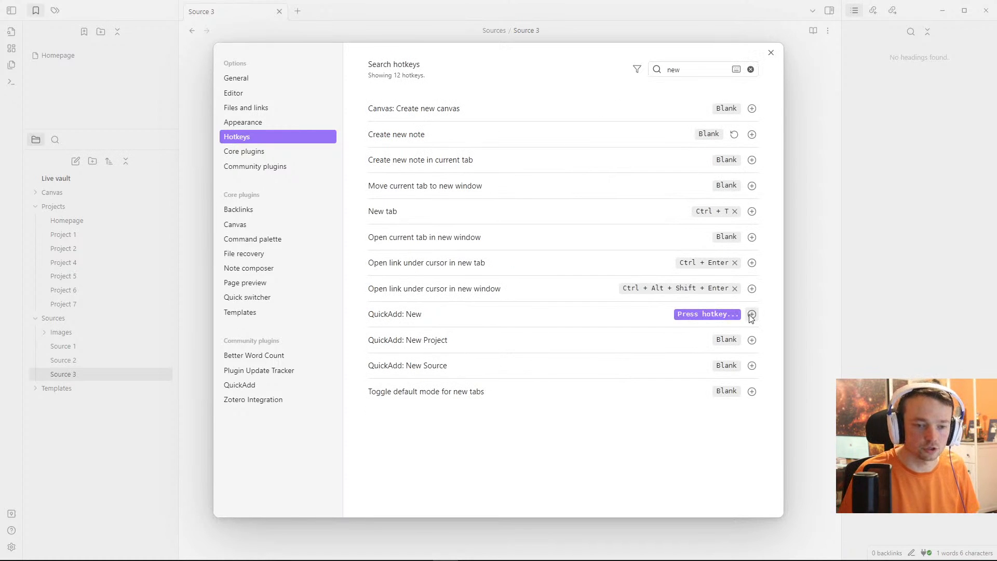
key("ctrl+n")
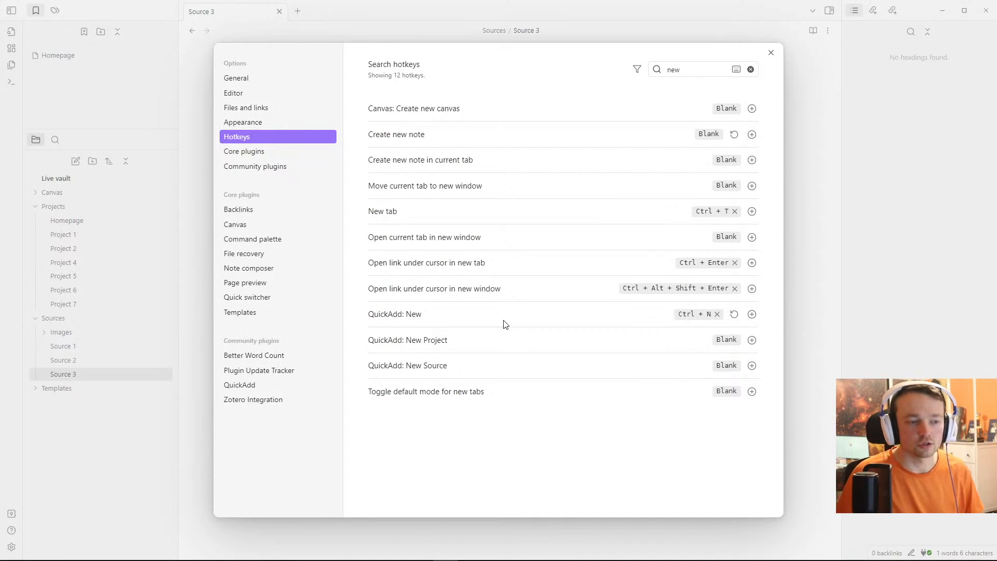
left_click(808, 266)
Step: Create a note named "Project 8" with the New Project choice of the QuickAdd New menu, and open it
key("ctrl+n")
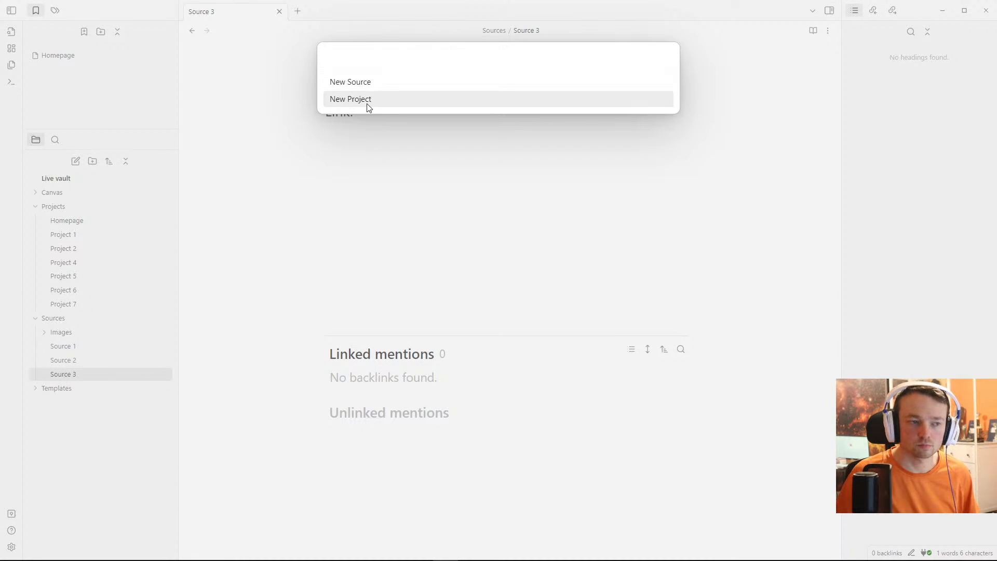
key("Escape")
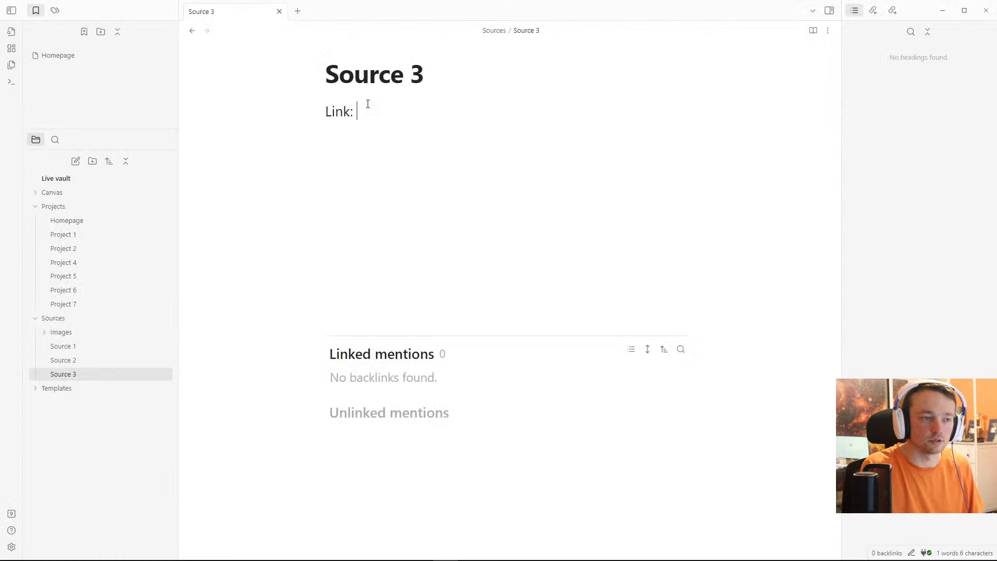
key("ctrl+n")
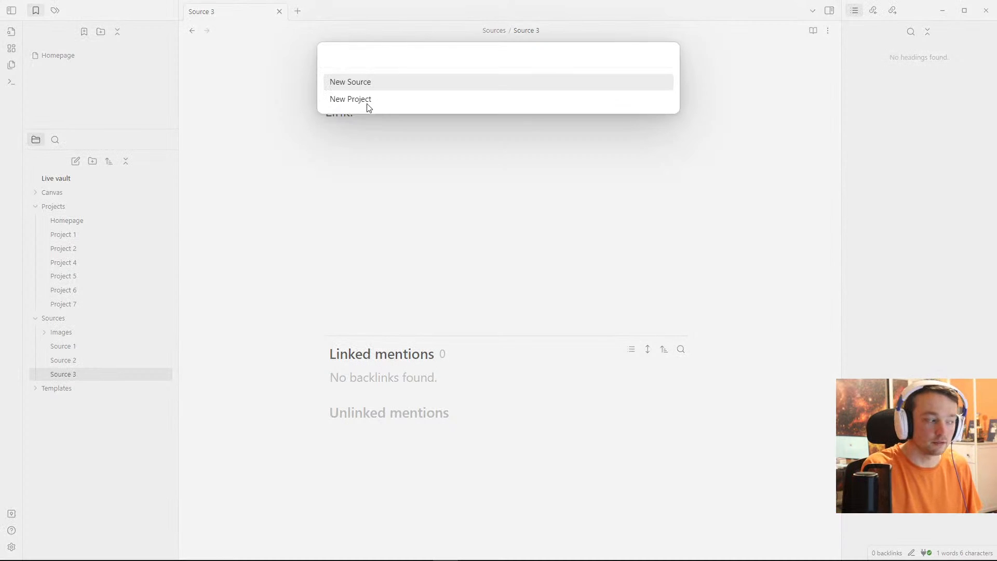
type("p")
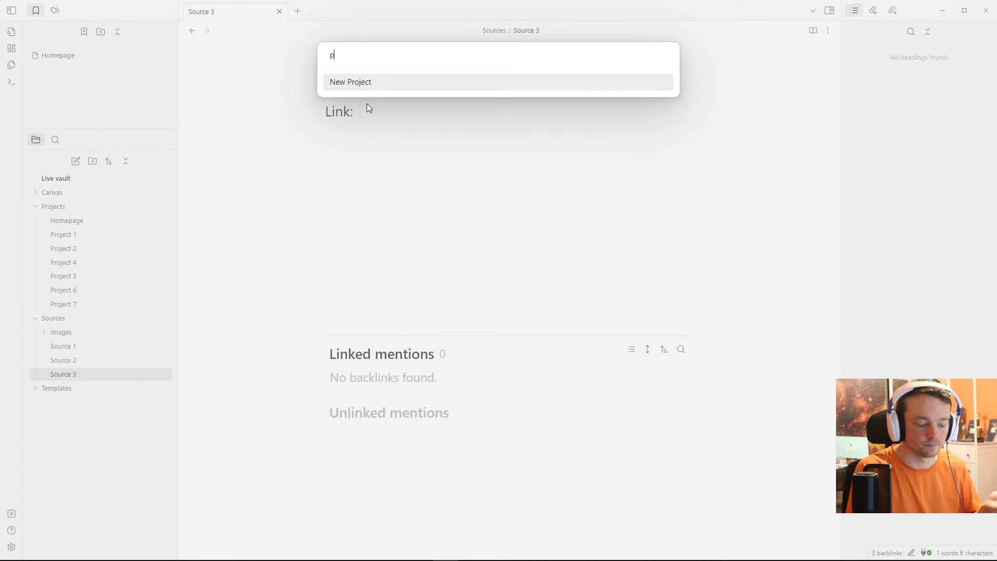
key("Return")
type("P")
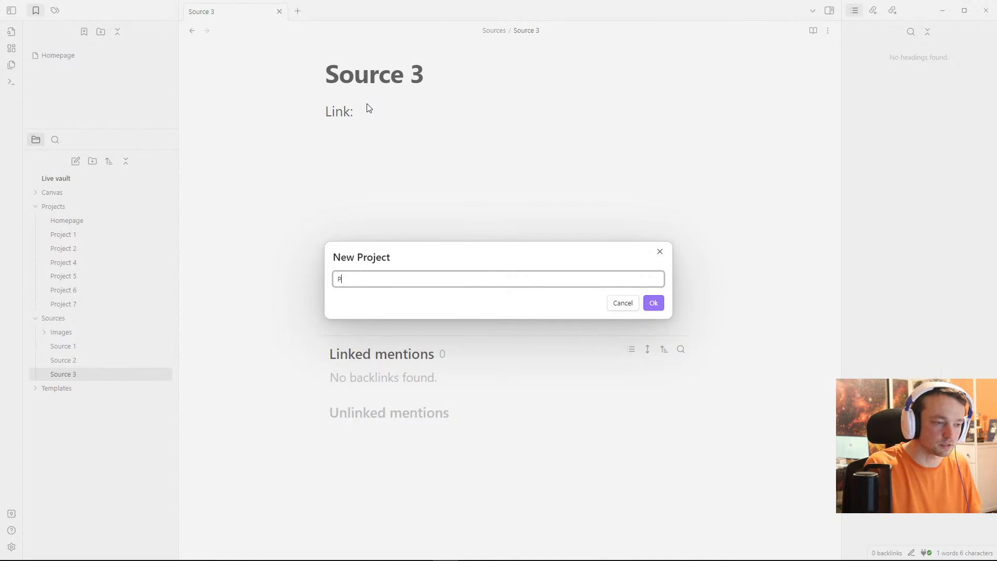
type("roject 8")
key("Return")
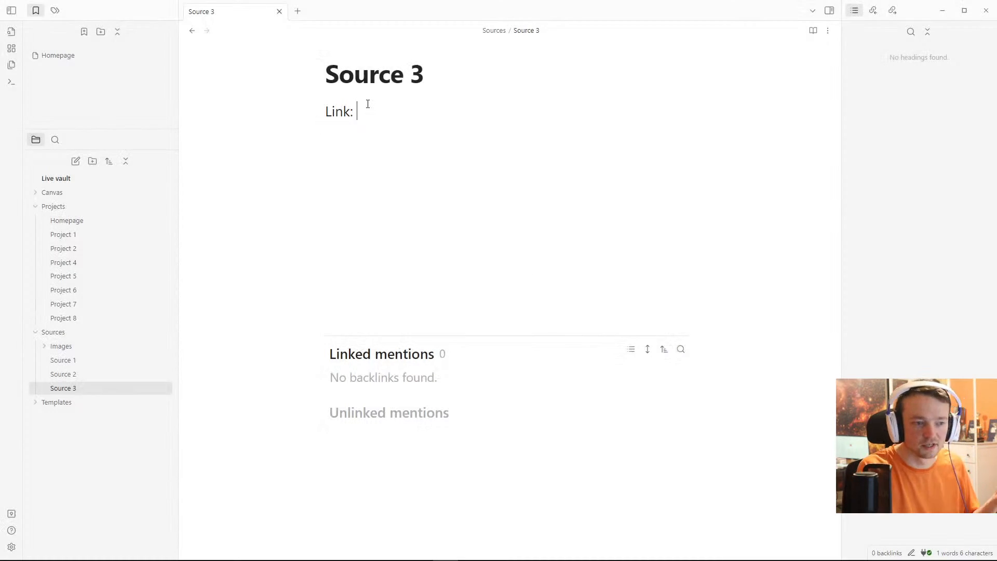
left_click(74, 320)
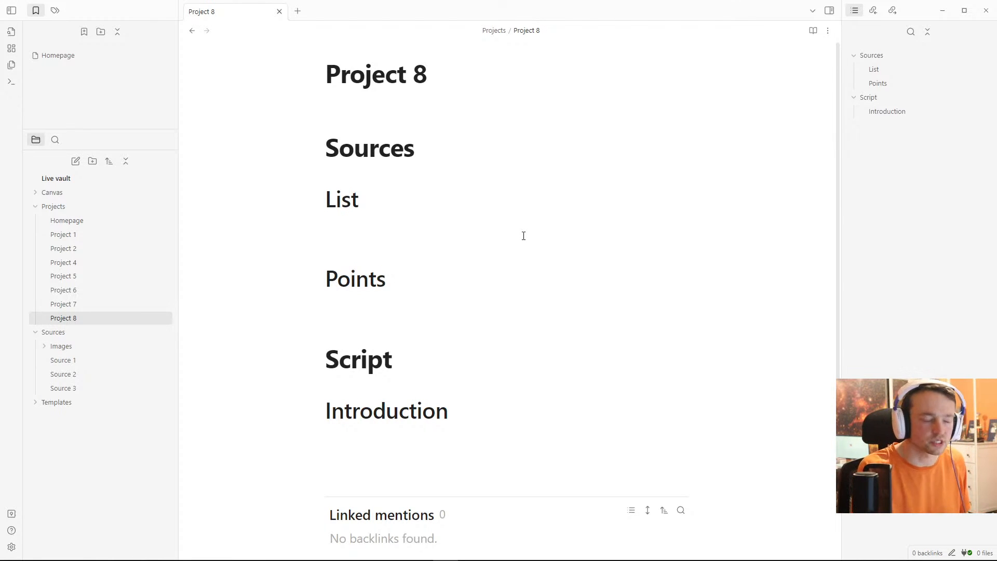
Step: Create a note named "Source 4" with the New Source choice of the QuickAdd New menu
key("ctrl+q")
type("s")
key("Return")
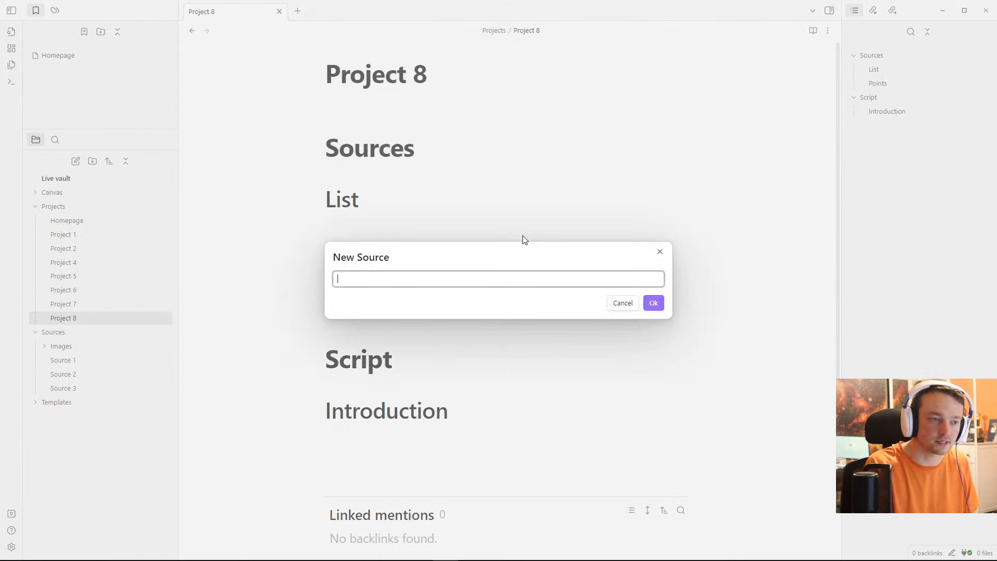
type("Source")
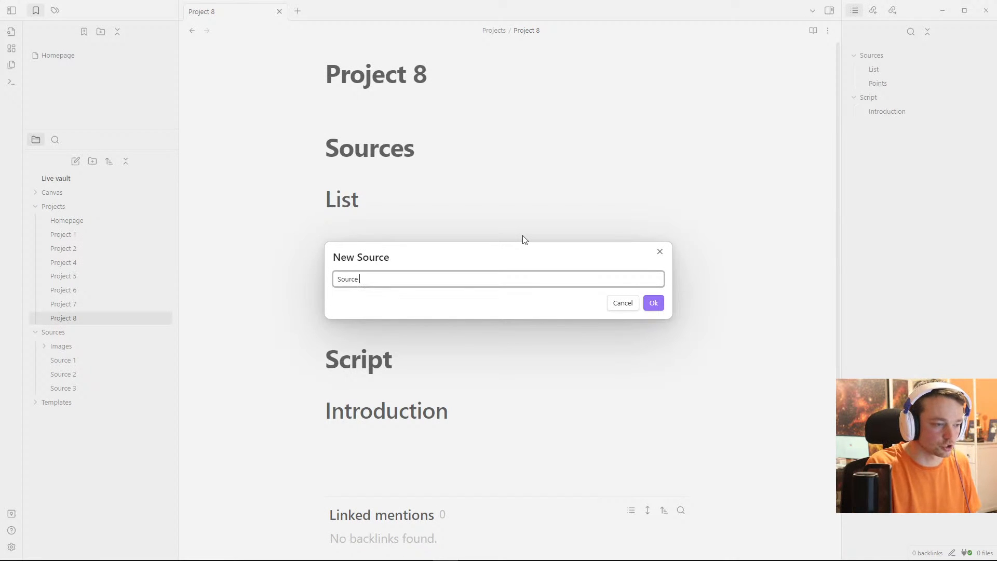
type(" 4")
key("Return")
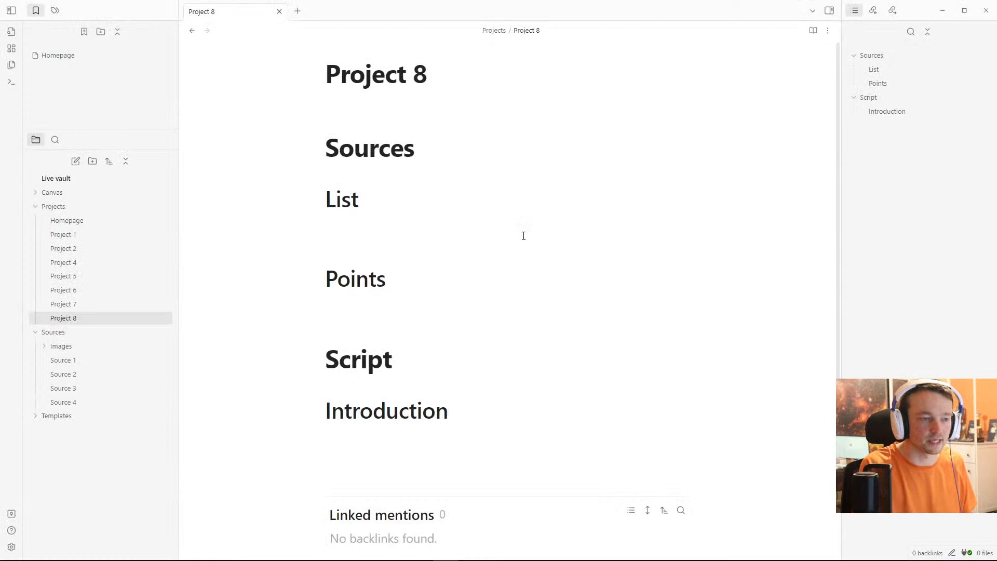
Step: Open the Source 4 note by searching for "s 4" in the quick switcher
key("ctrl+o")
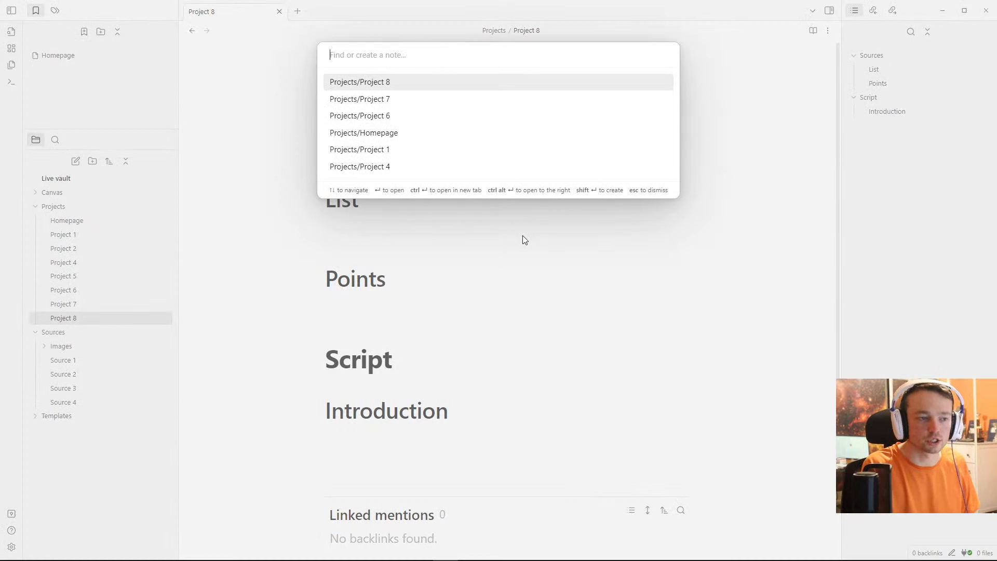
type("4 s")
key("BackSpace")
key("BackSpace")
key("BackSpace")
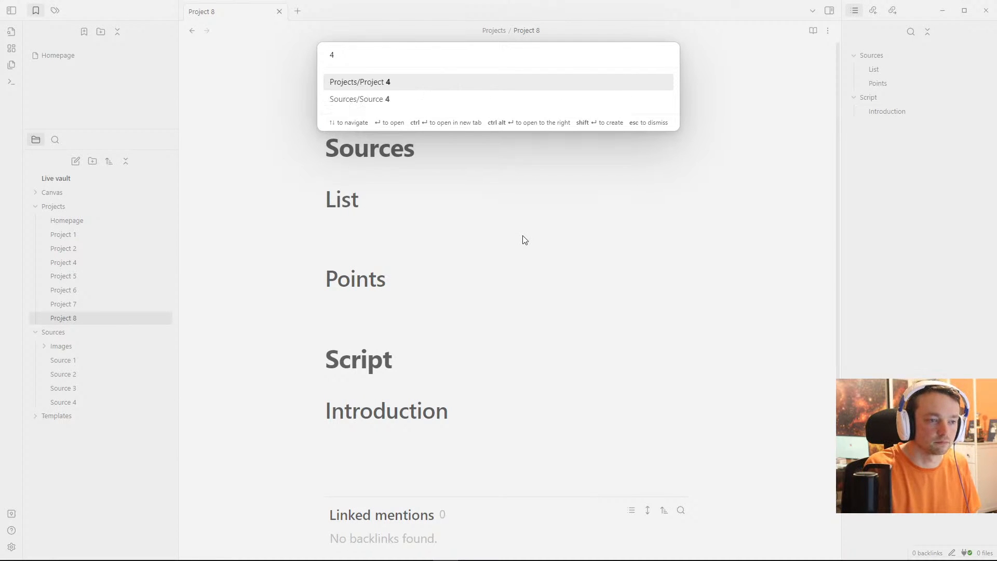
type("s 4")
key("Down")
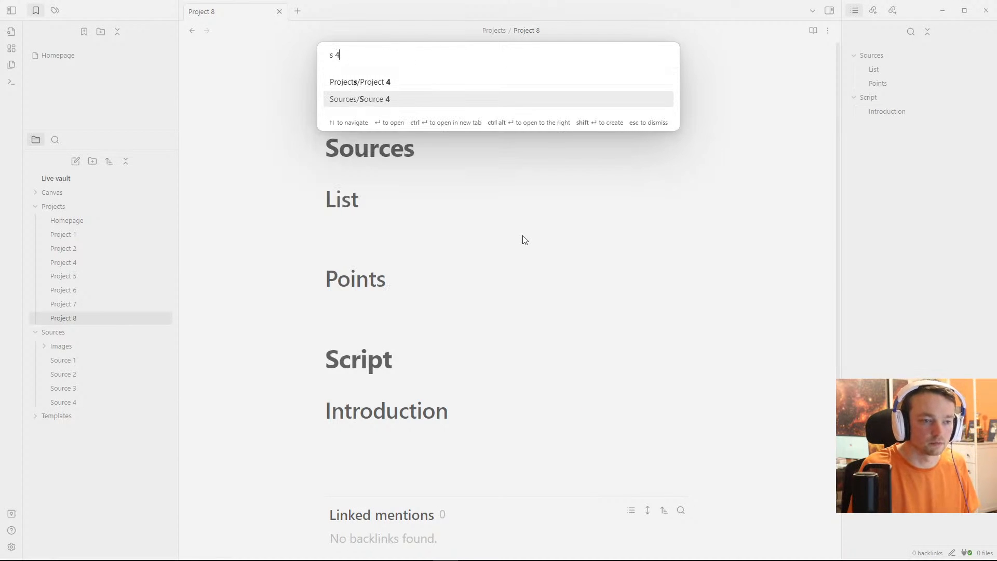
key("Return")
left_click(393, 136)
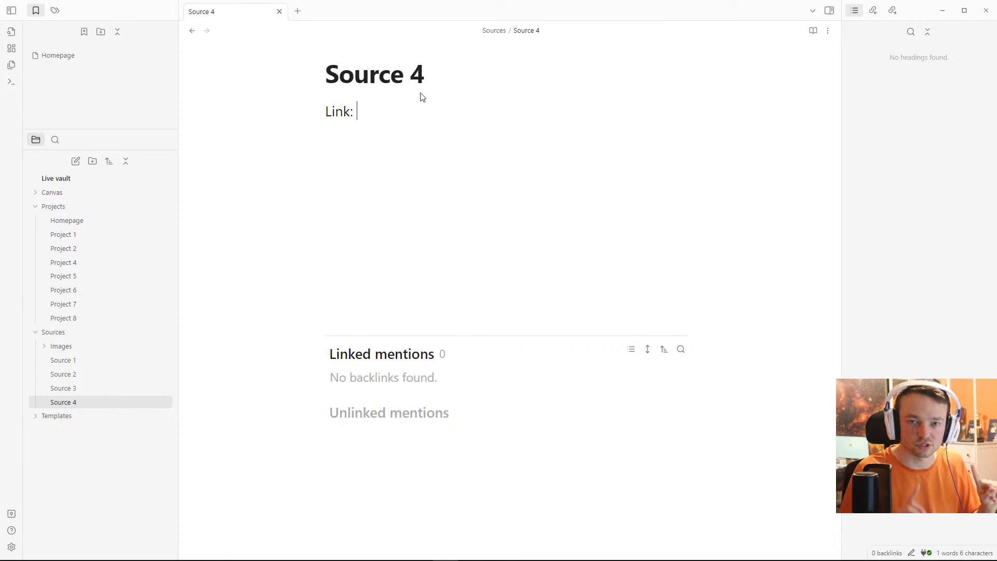
Step: Repeat the quick switcher search for "s 4" and choose Source 4 again from the results
key("ctrl+o")
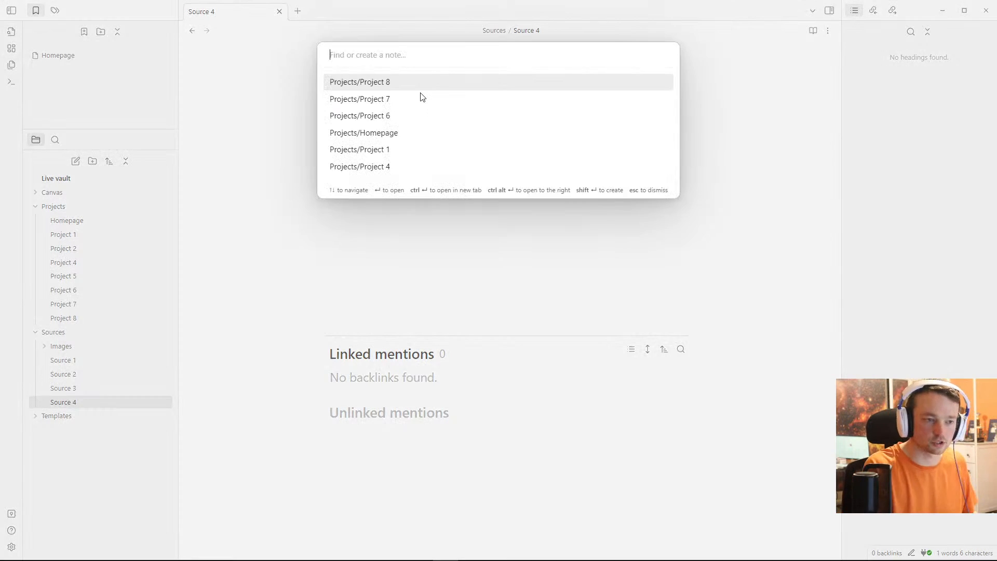
type("s 4")
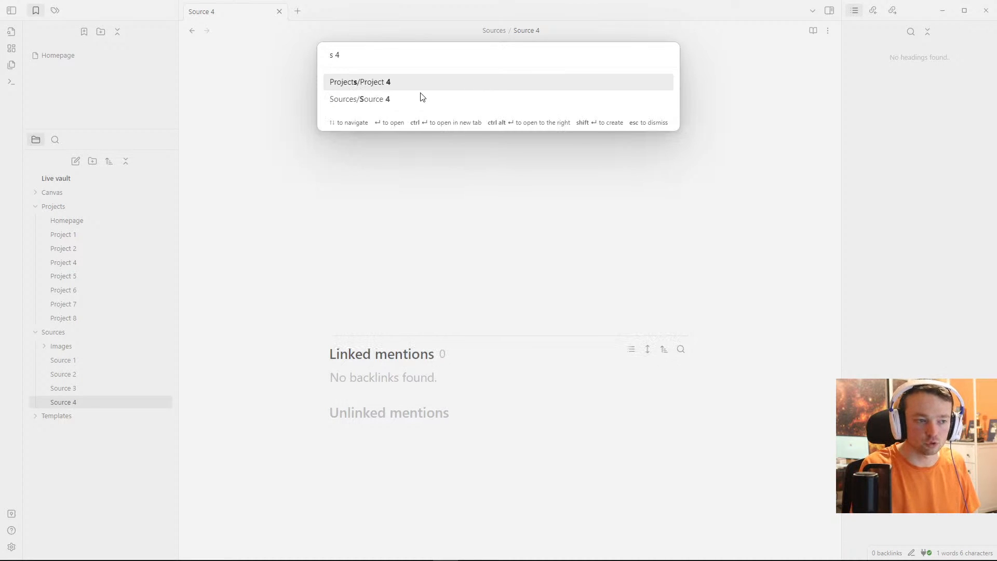
key("Down")
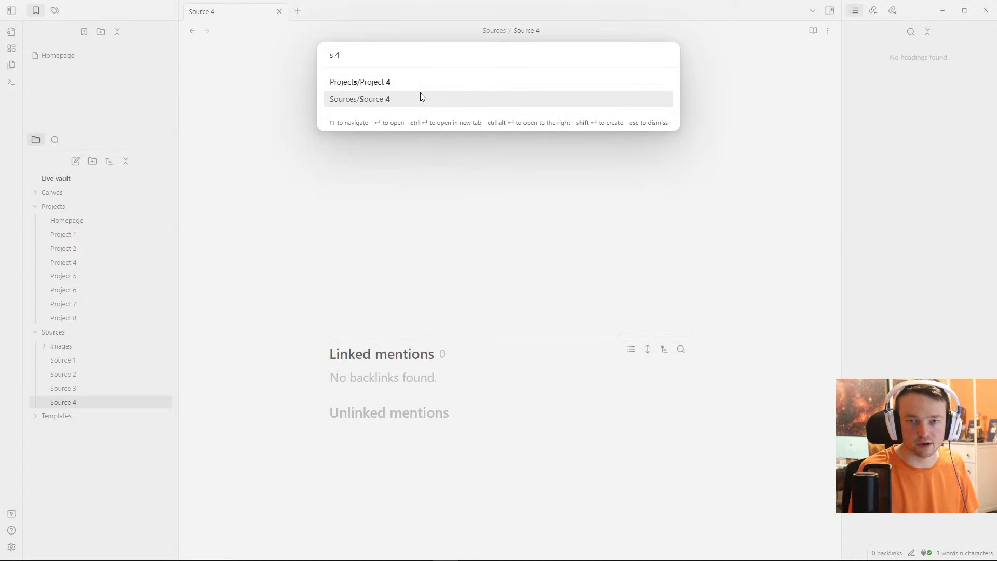
key("Return")
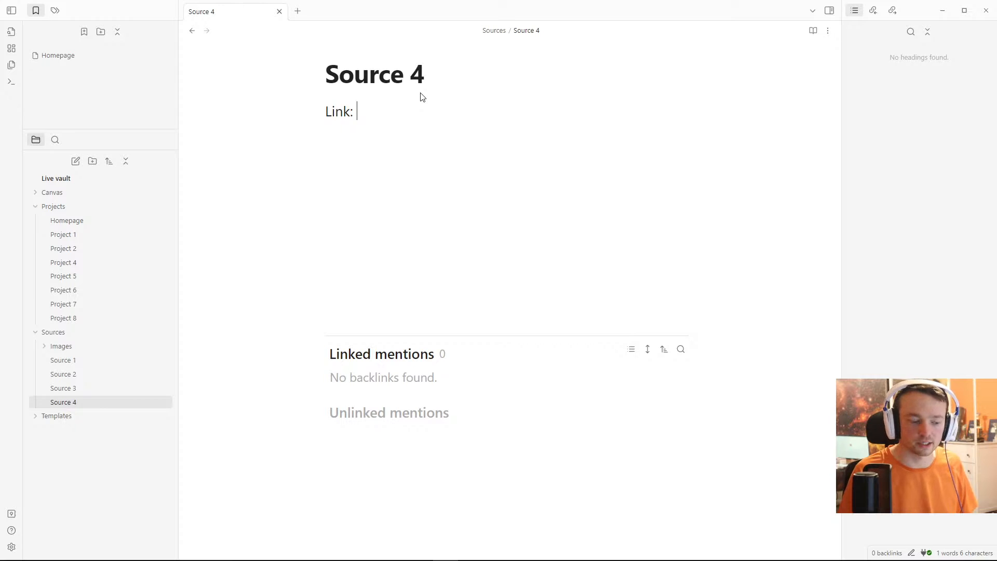
Step: Create a note named "Source 5" with the New Source choice of the QuickAdd New menu, and open it
key("ctrl+n")
type("s")
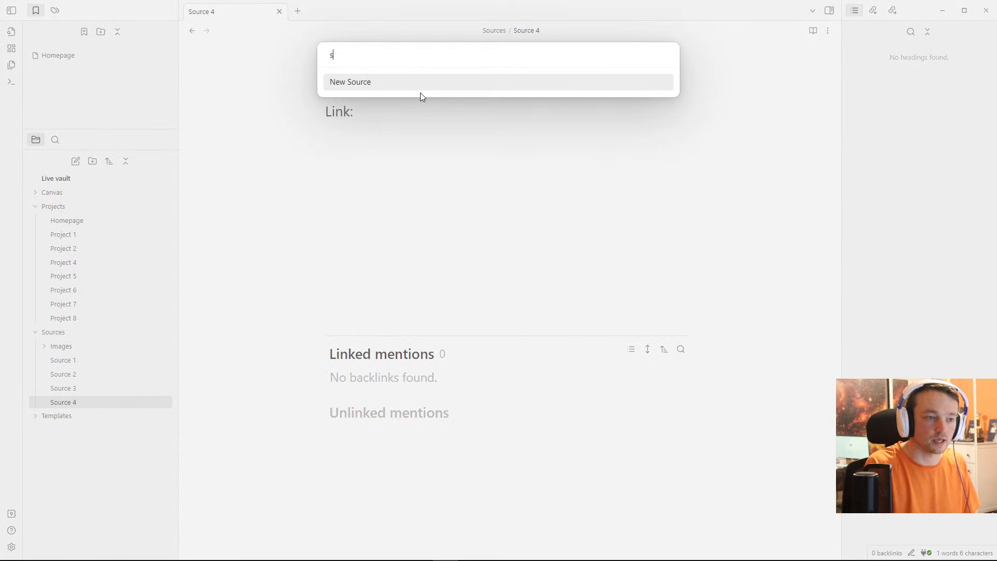
key("Return")
type("Source 5")
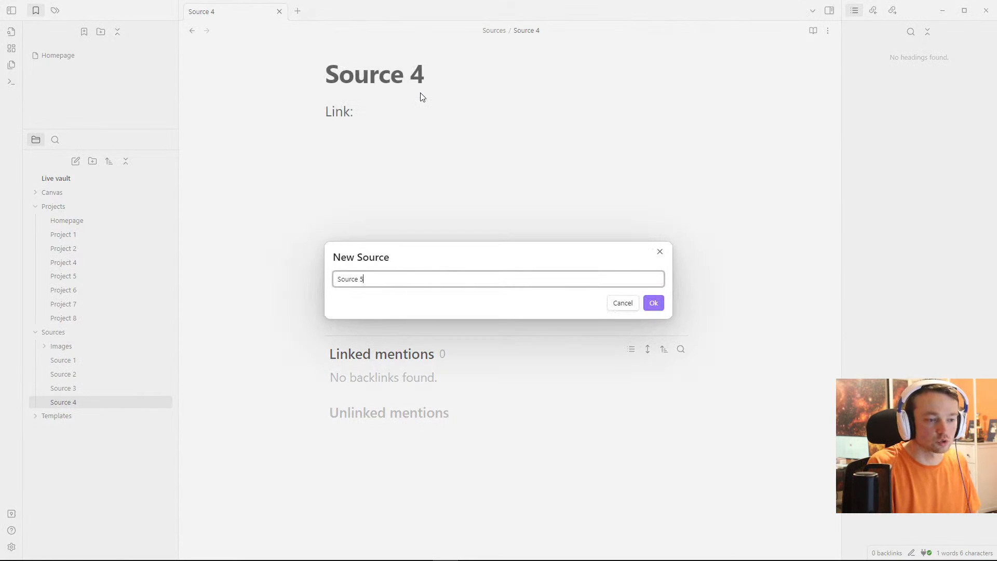
key("Return")
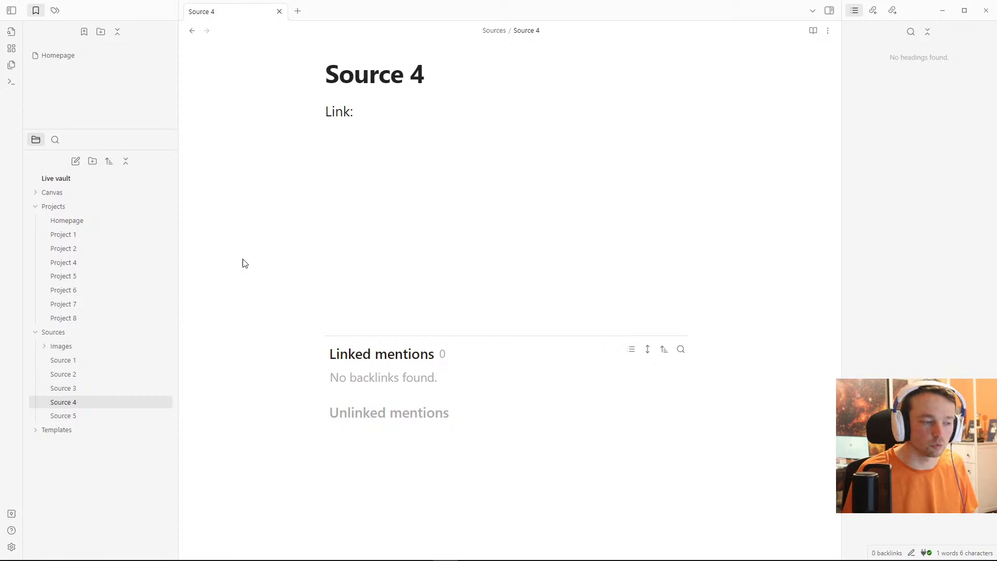
left_click(102, 416)
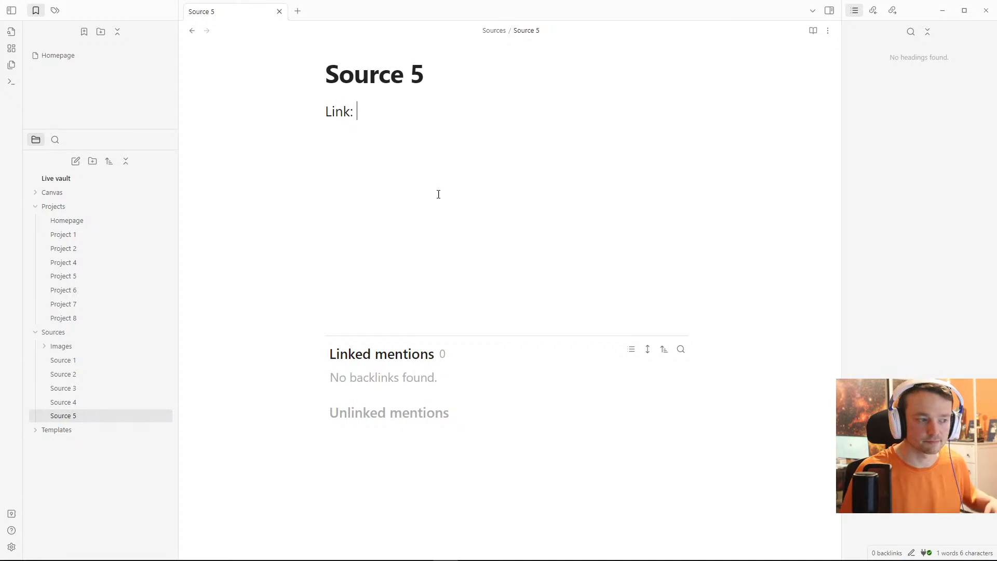
Step: Review the installed community plugins in the settings, then close the settings
left_click(11, 547)
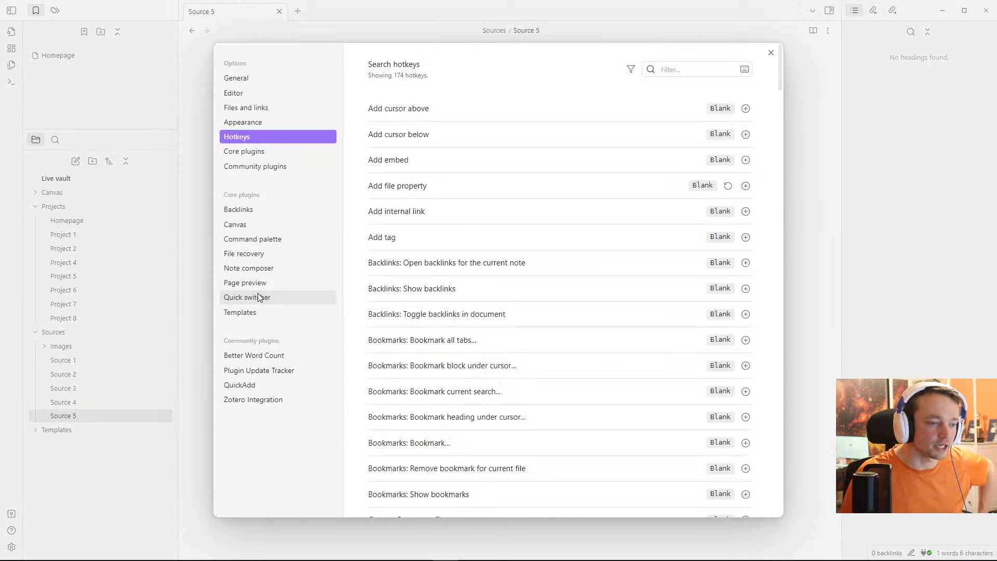
left_click(256, 162)
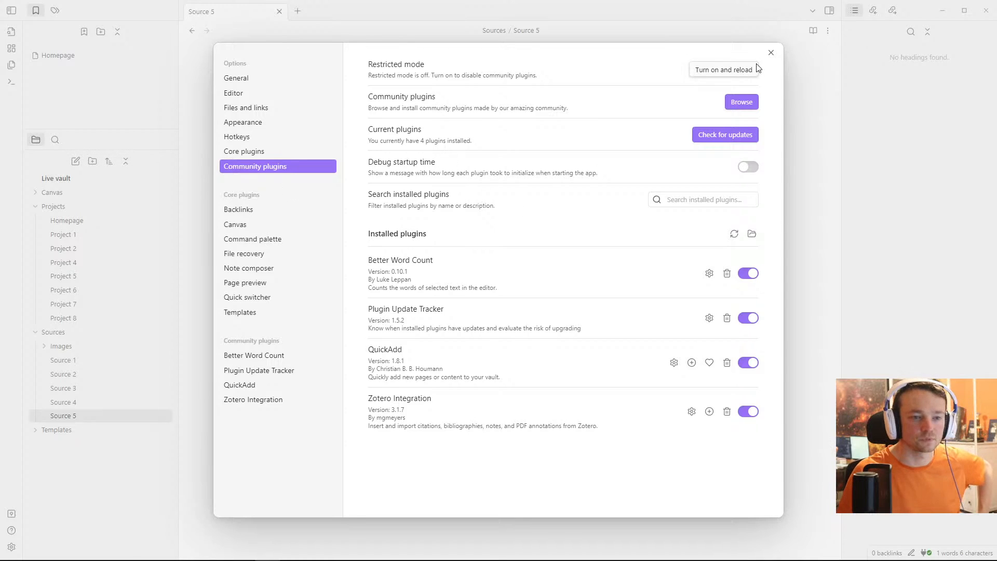
left_click(771, 53)
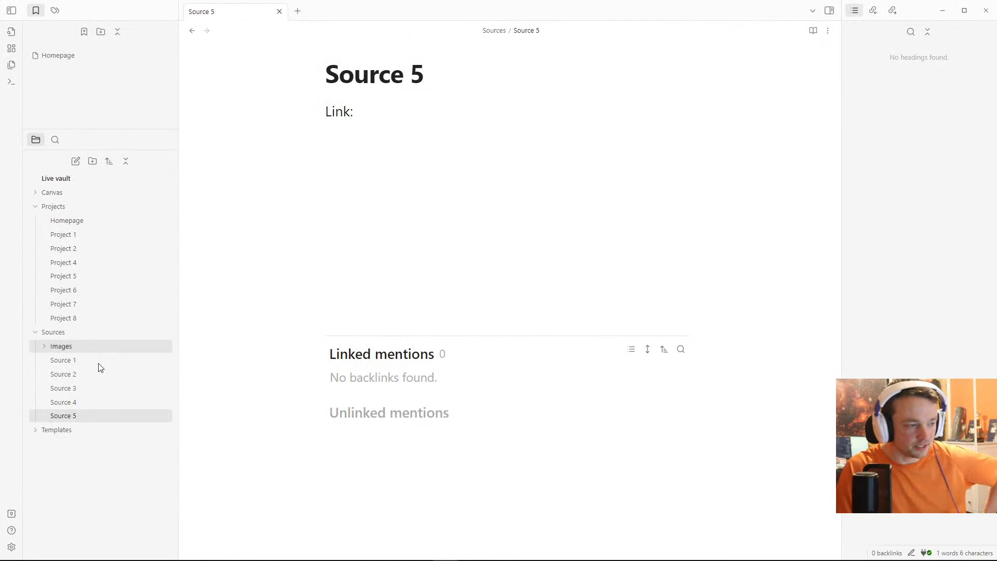
Step: Open the Source 1 note and the Project 1 note to review their content and links
left_click(70, 364)
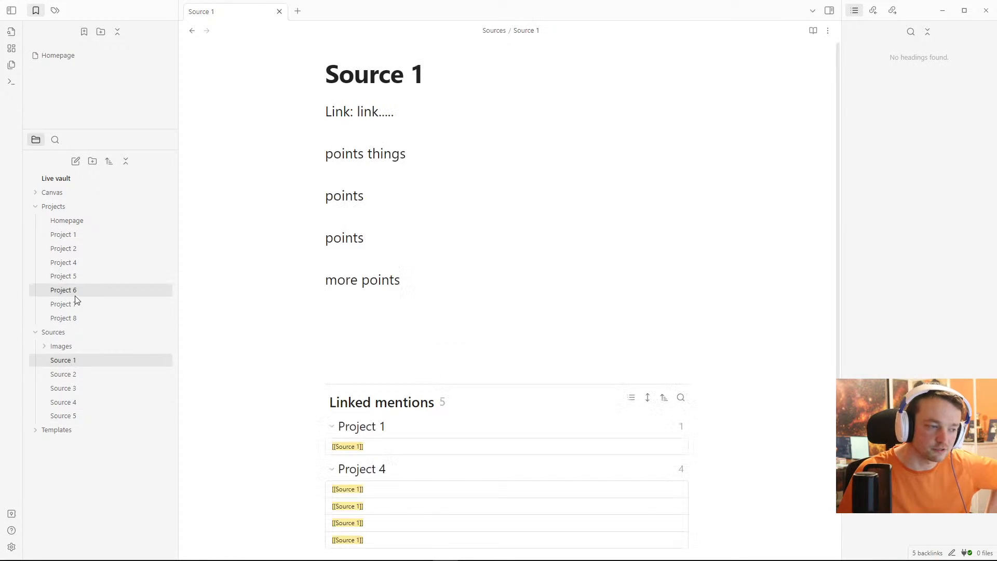
left_click(76, 291)
left_click(91, 237)
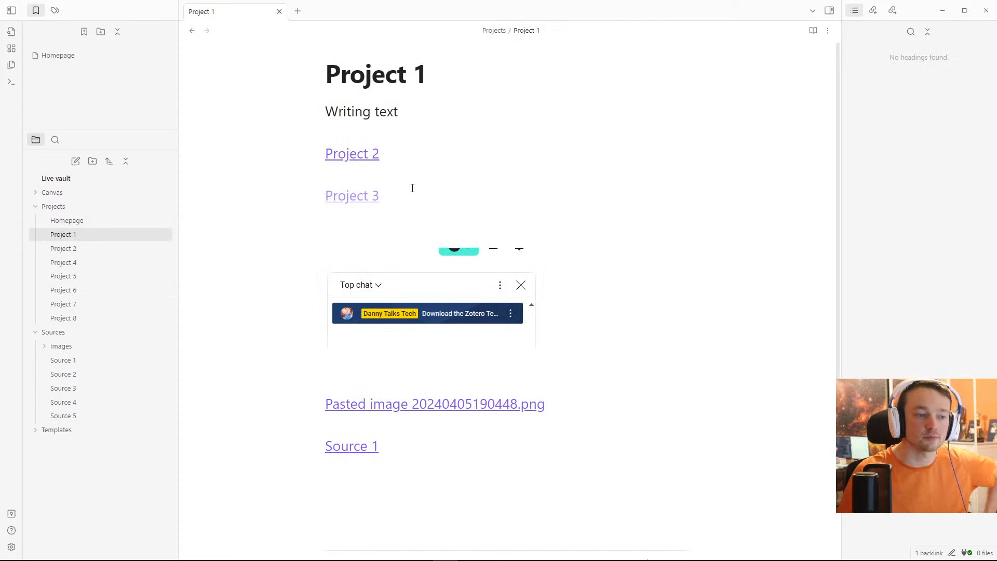
left_click(398, 174)
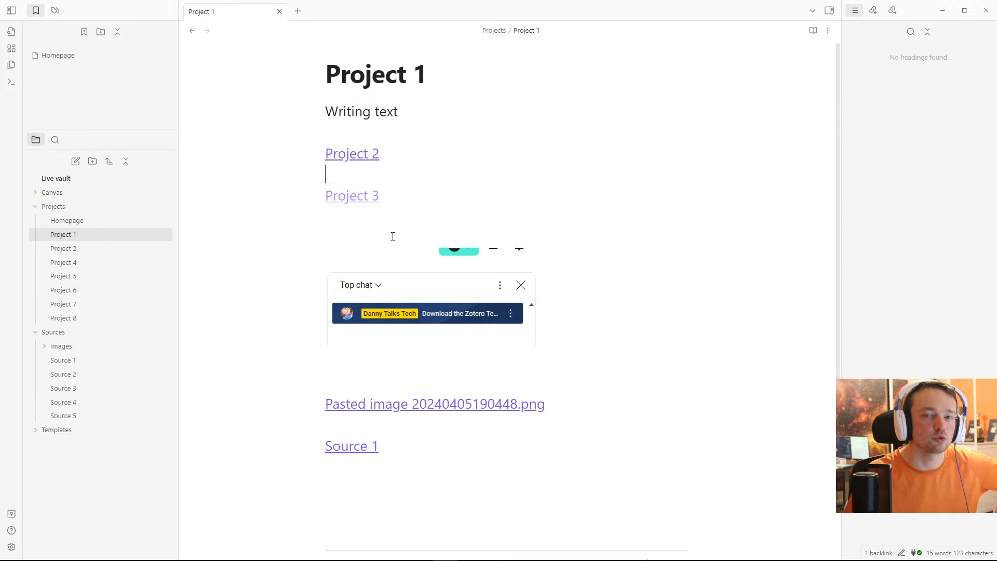
left_click(352, 231)
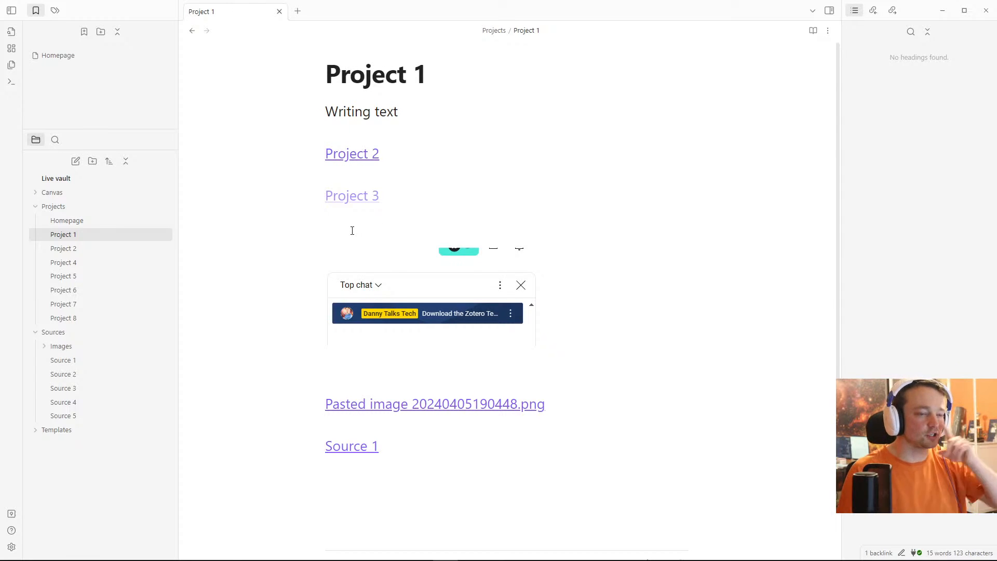
Step: Collapse and re-expand the Projects and Sources folders, and open the bookmarked Homepage note to review its project links
left_click(62, 209)
left_click(64, 208)
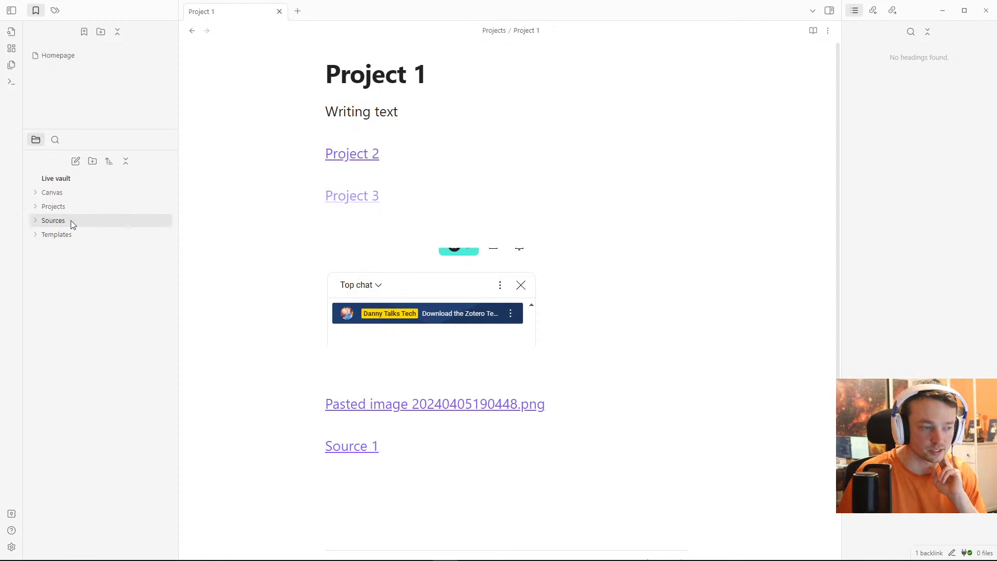
left_click(63, 206)
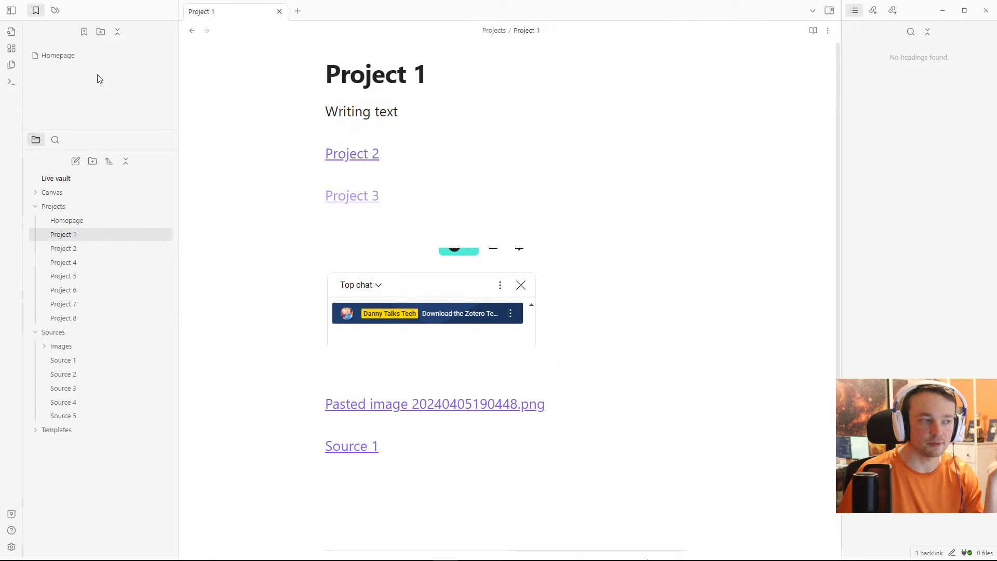
left_click(99, 55)
left_click(351, 237)
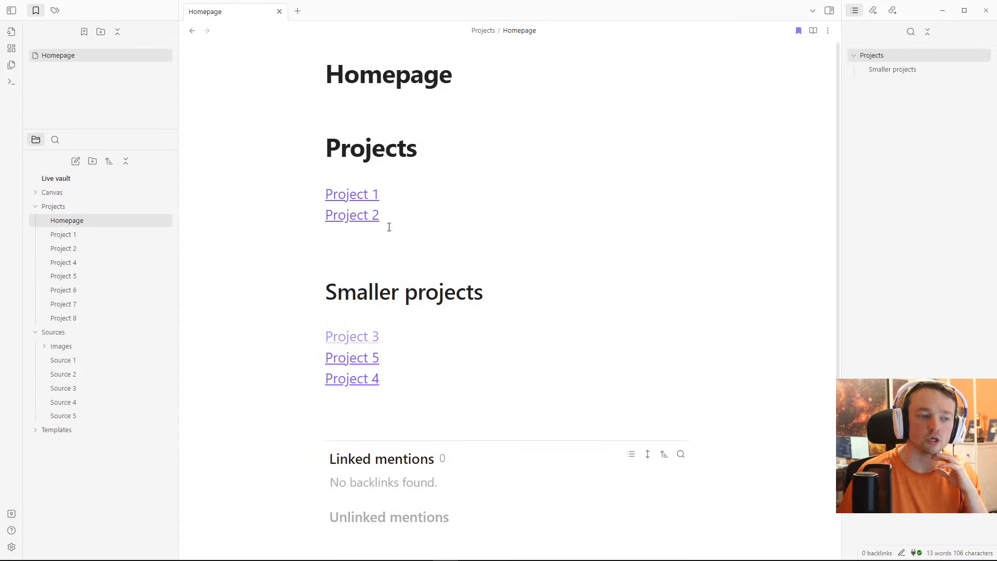
Step: Add two blank lines above the Projects heading in the Homepage note
scroll(390, 253, "down", 2)
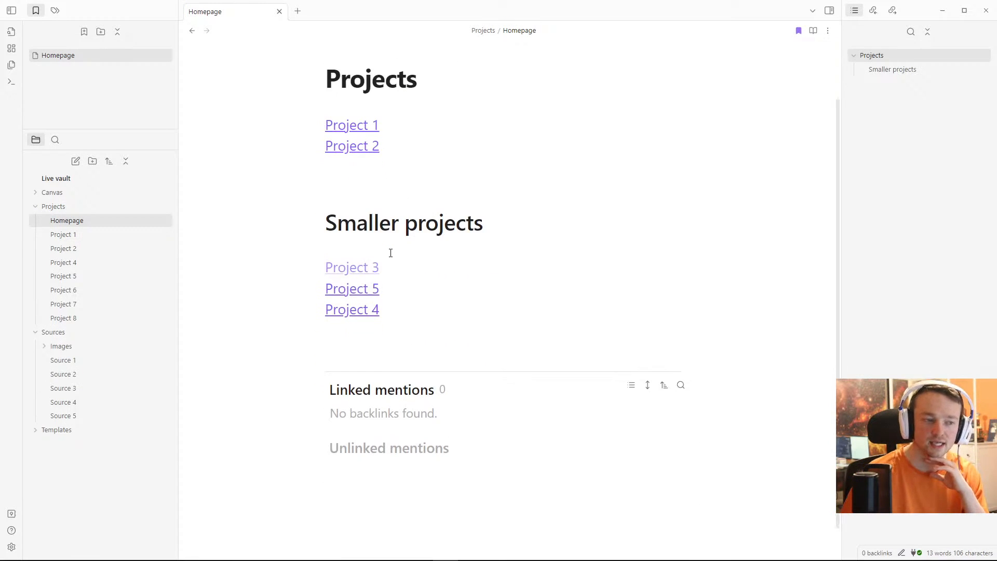
scroll(390, 253, "up", 1)
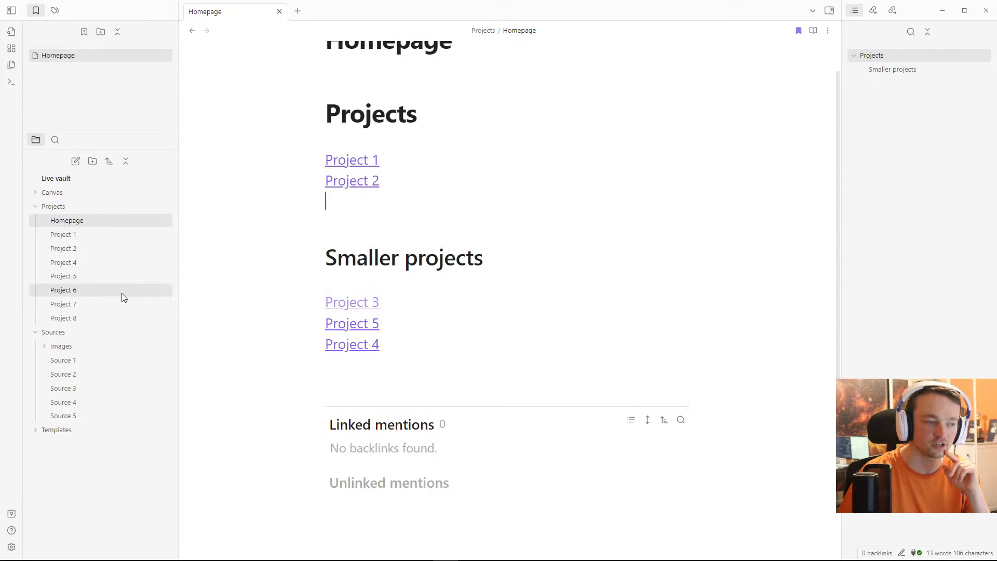
left_click(373, 218)
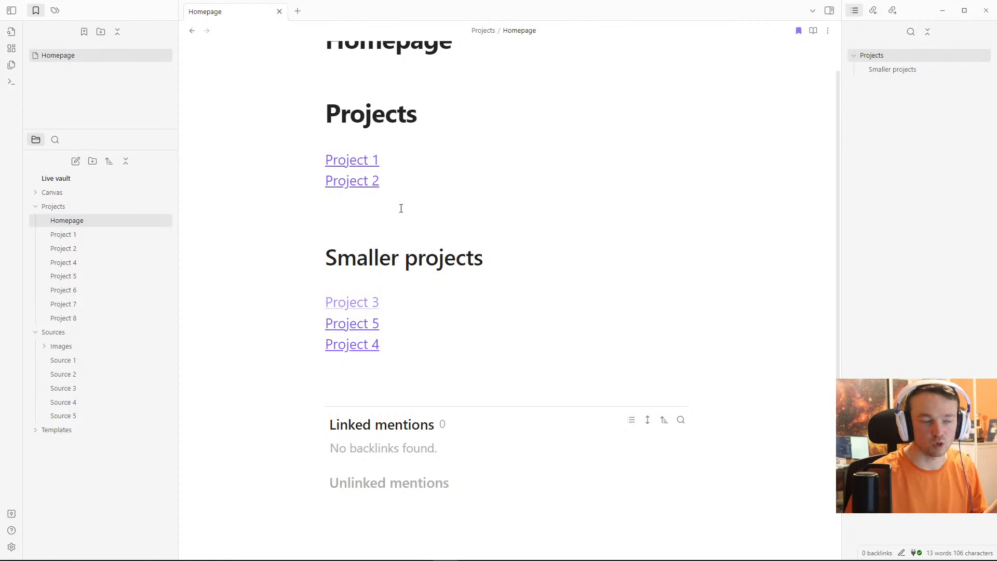
scroll(419, 201, "up", 1)
left_click(393, 118)
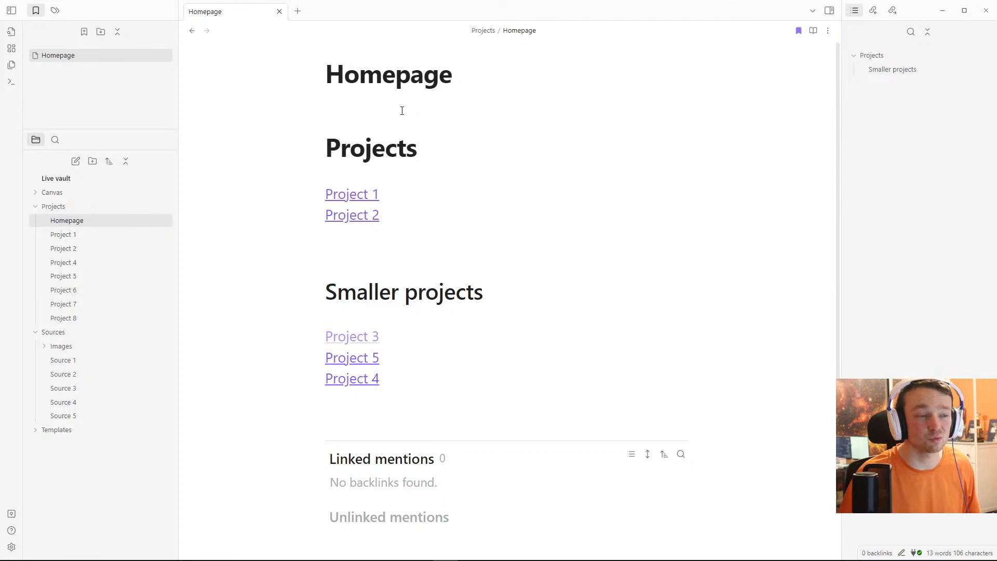
key("Return")
key("Return")
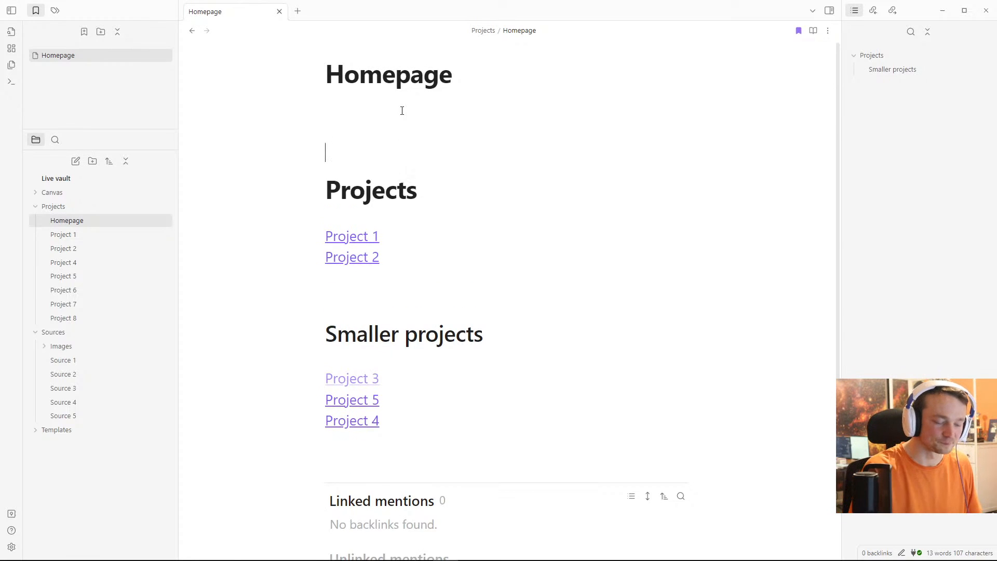
key("Up")
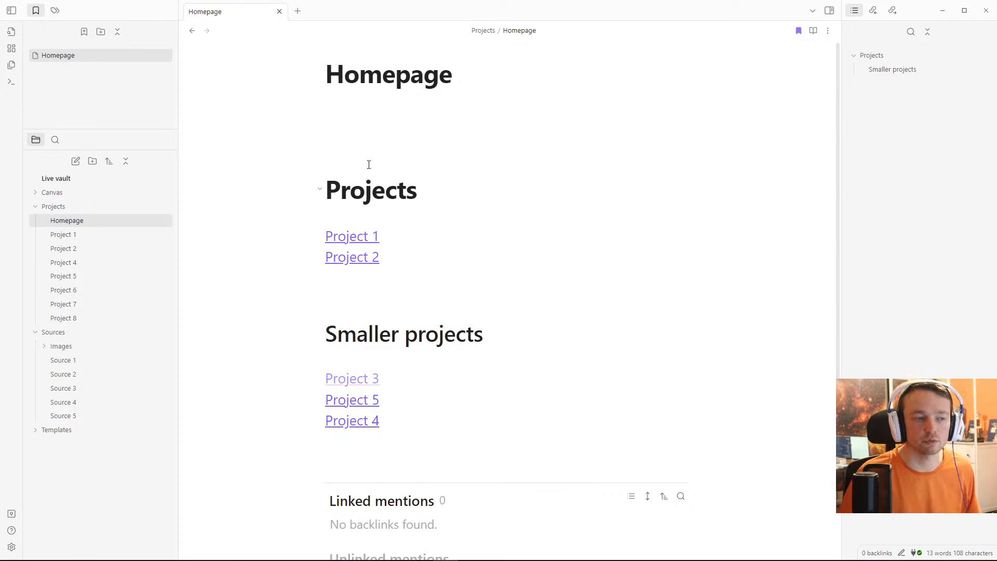
Step: Find the Dataview community plugin, install it and enable it
left_click(11, 547)
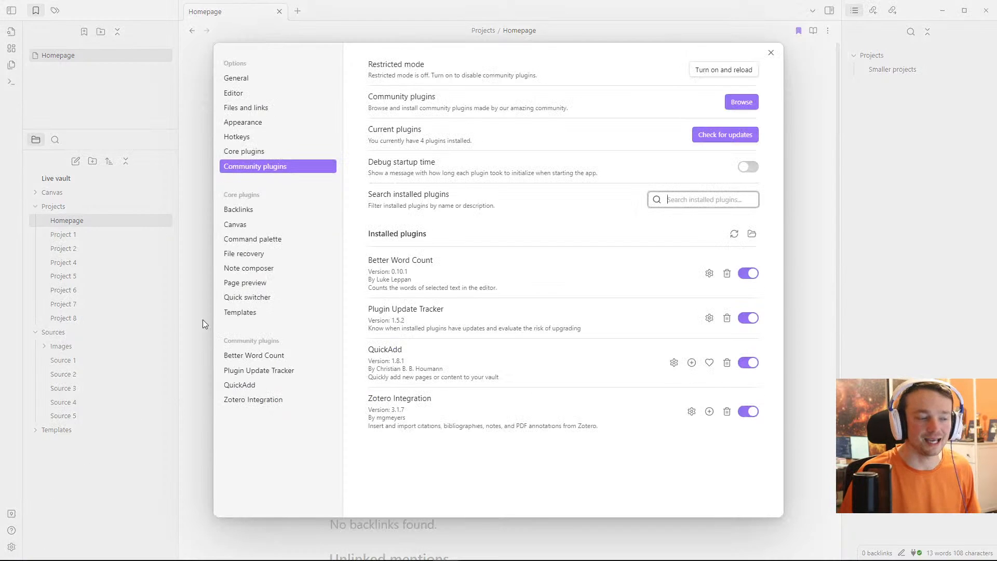
left_click(746, 102)
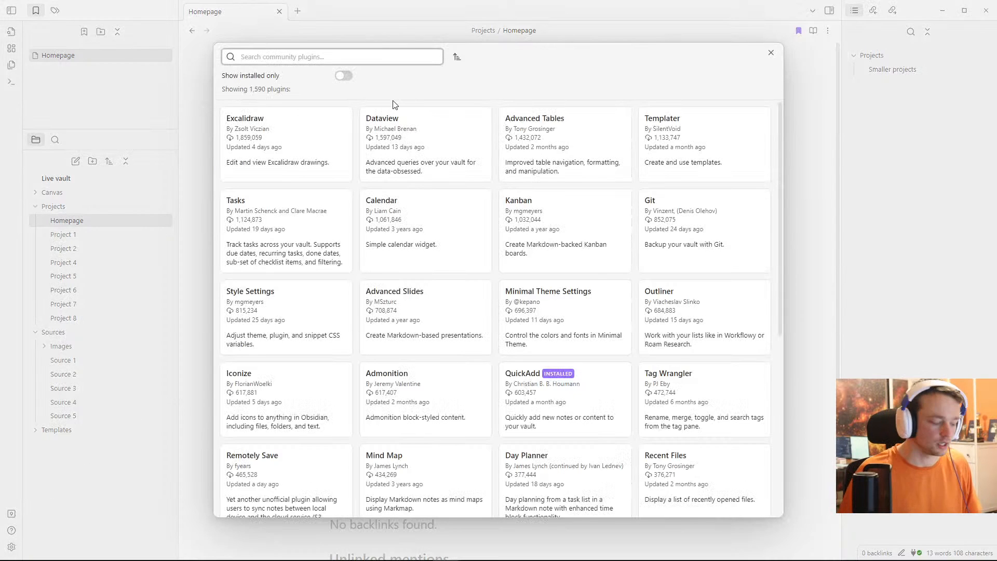
type("dataview")
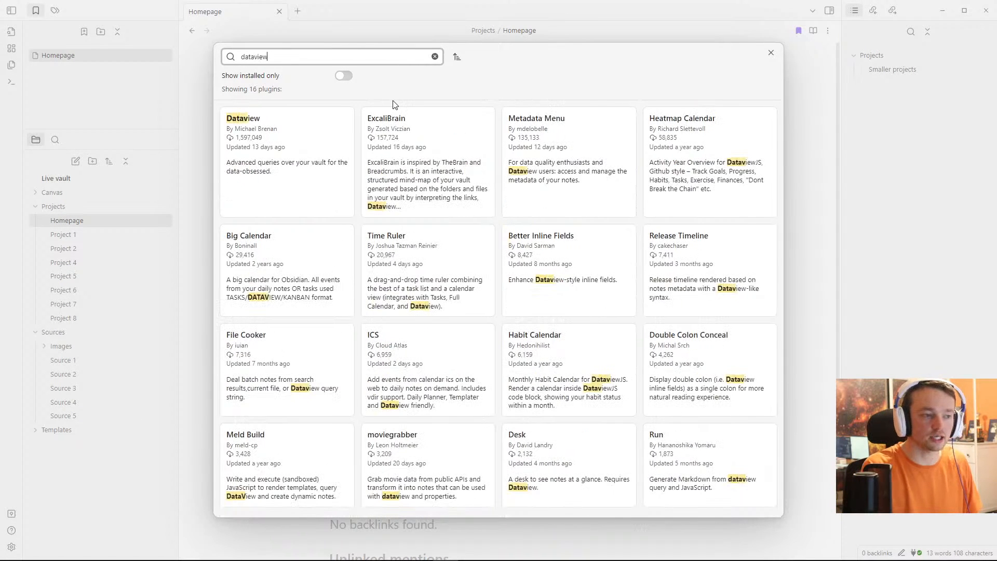
left_click(299, 187)
left_click(409, 196)
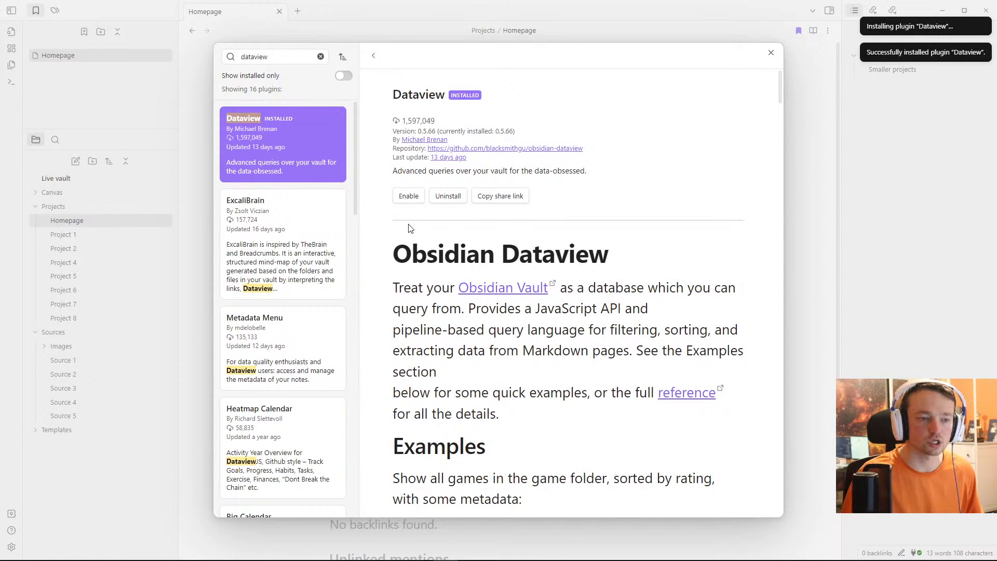
left_click(410, 197)
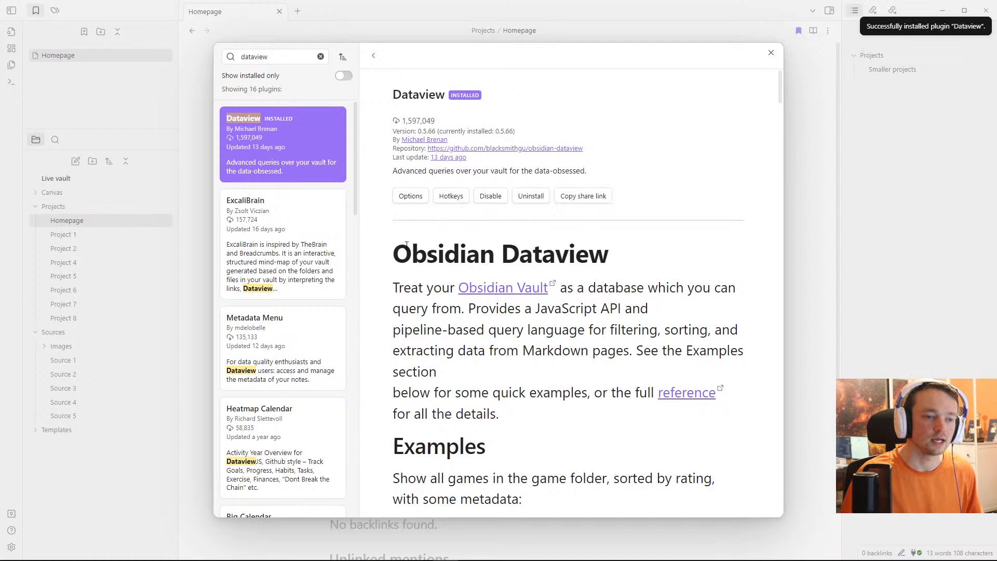
Step: Review the Dataview plugin's options, then close the settings
left_click(411, 196)
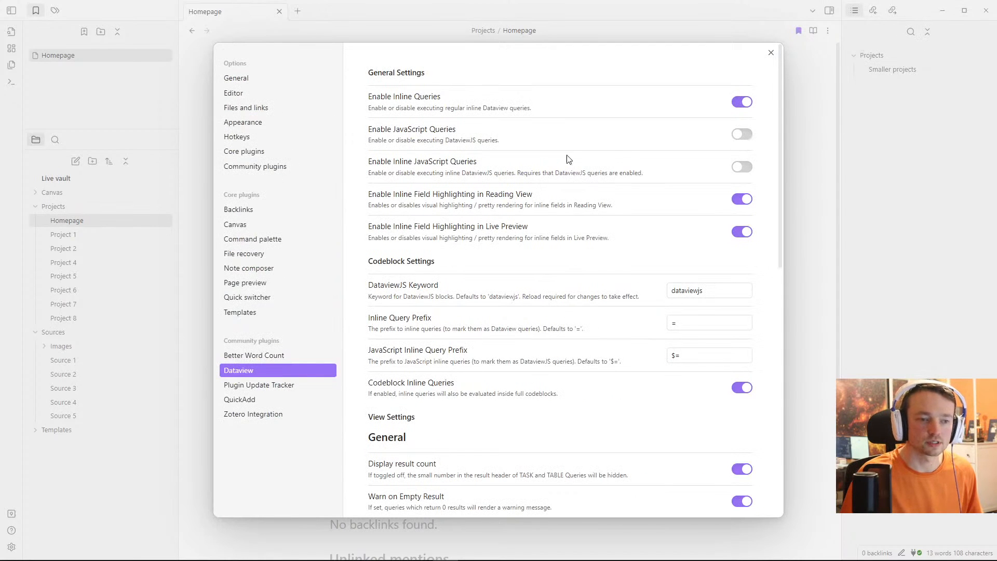
scroll(560, 270, "down", 5)
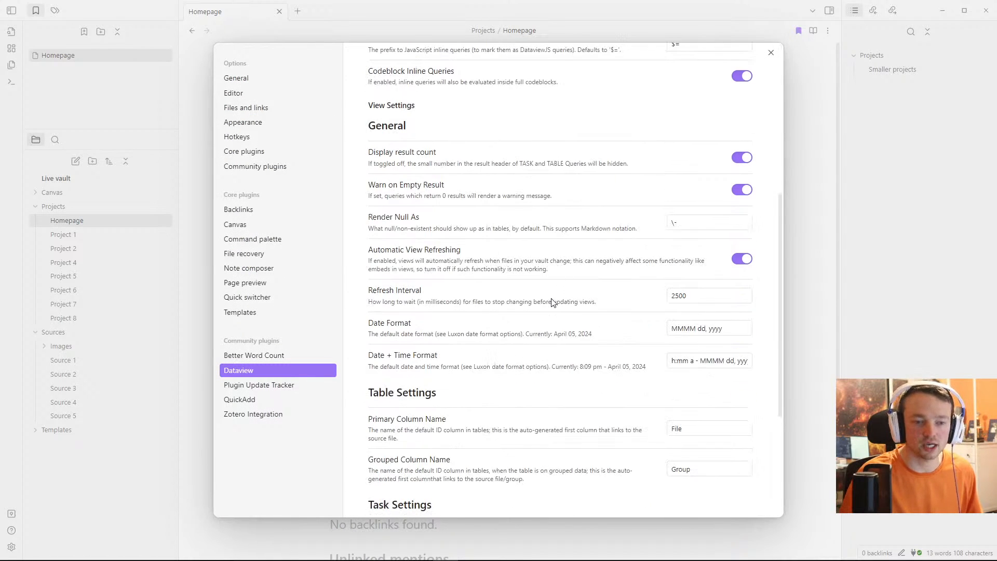
scroll(553, 302, "down", 3)
scroll(553, 302, "up", 9)
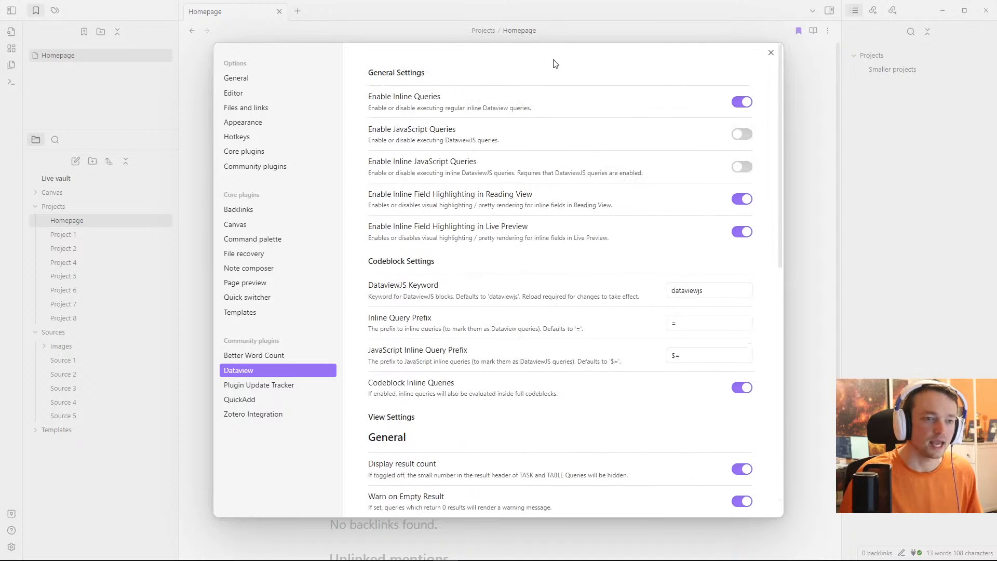
left_click(557, 38)
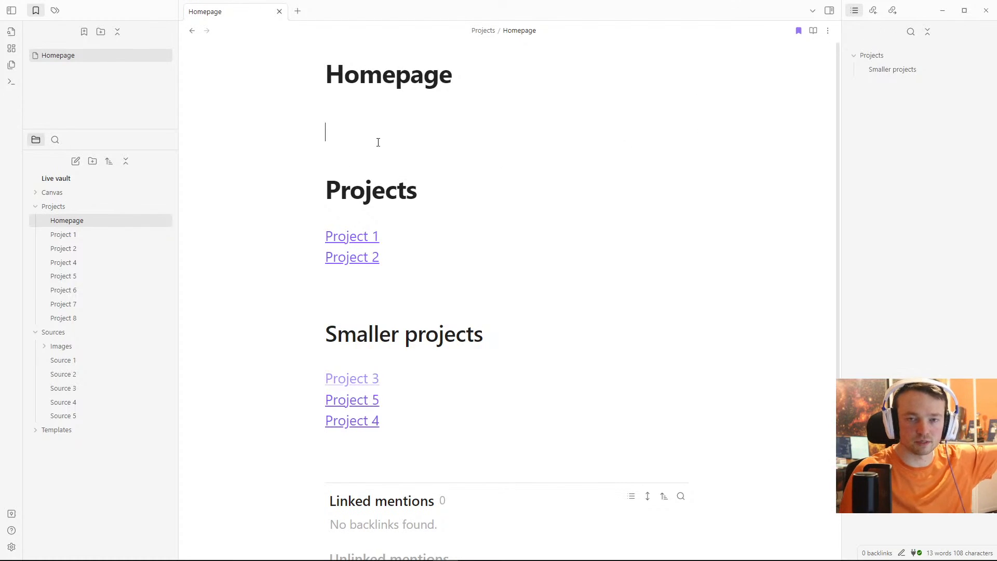
left_click(343, 119)
key("ctrl+p")
type("code")
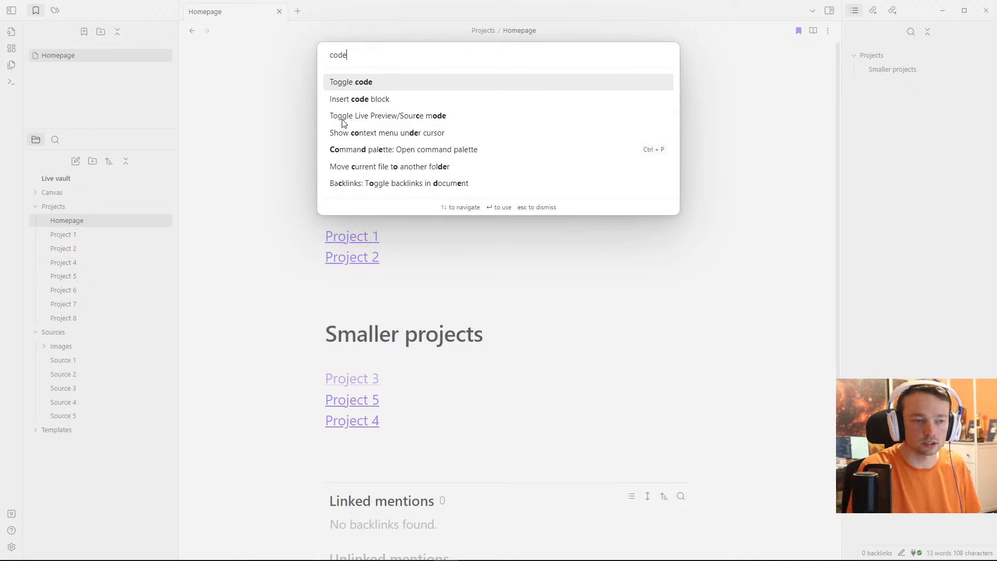
key("Down")
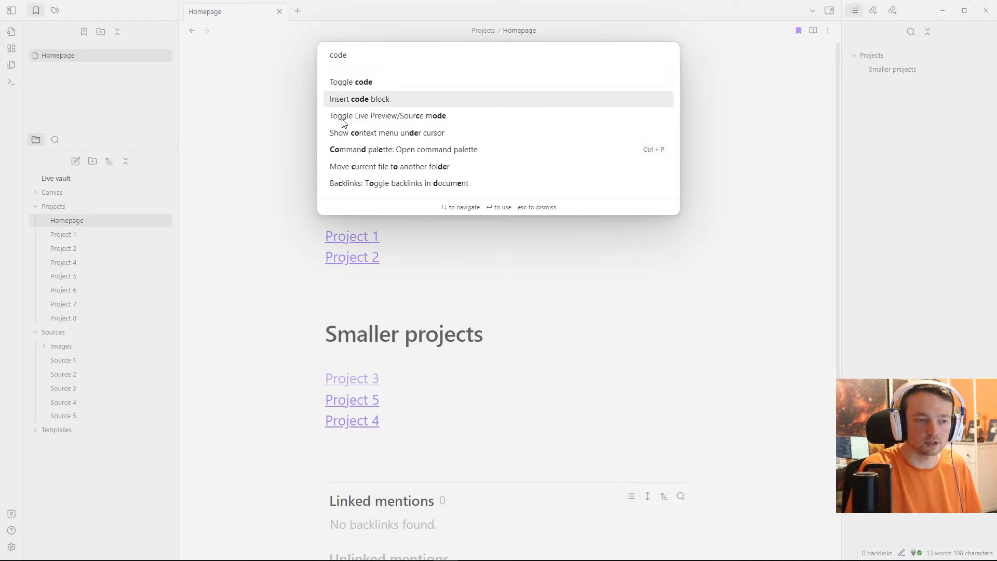
key("Escape")
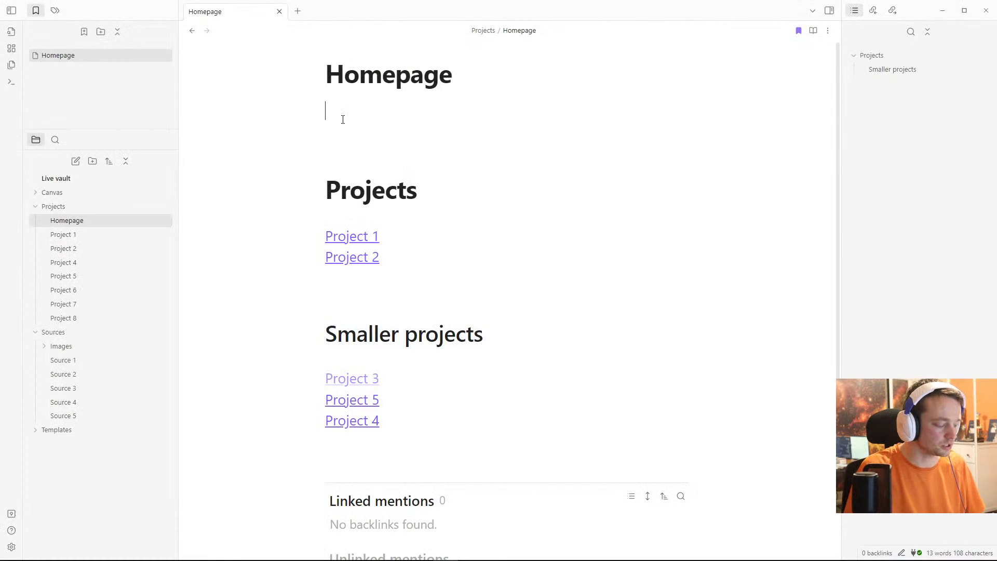
Step: Insert a dataview code block with the query "table" directly under the Homepage title and leave the block to render it
type("```")
key("Return")
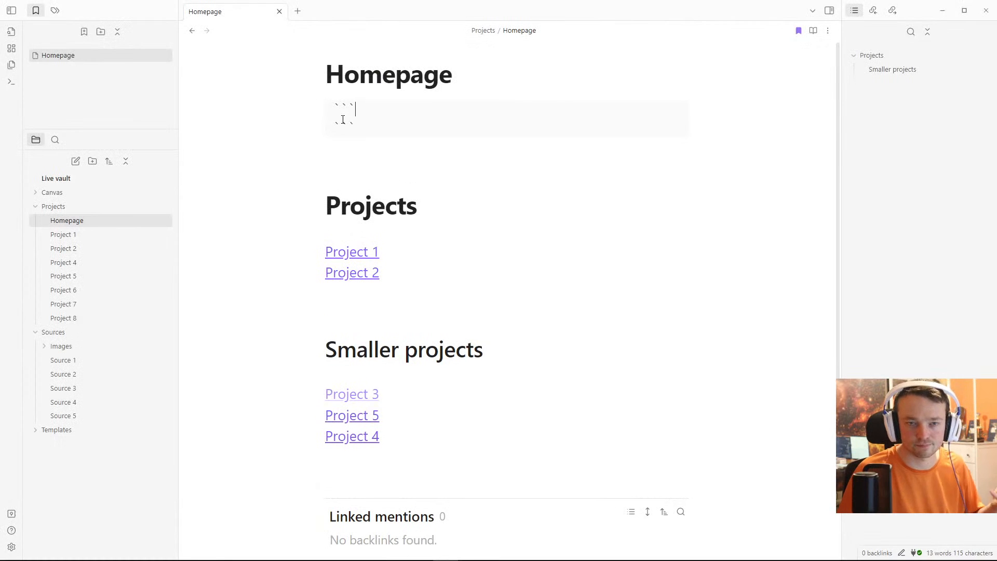
type("datav")
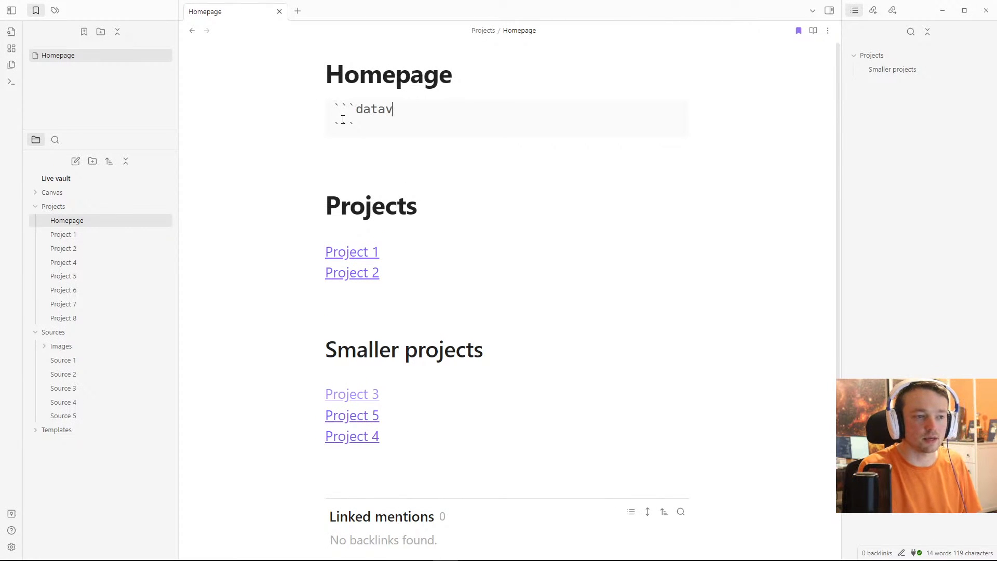
type("iew")
key("Return")
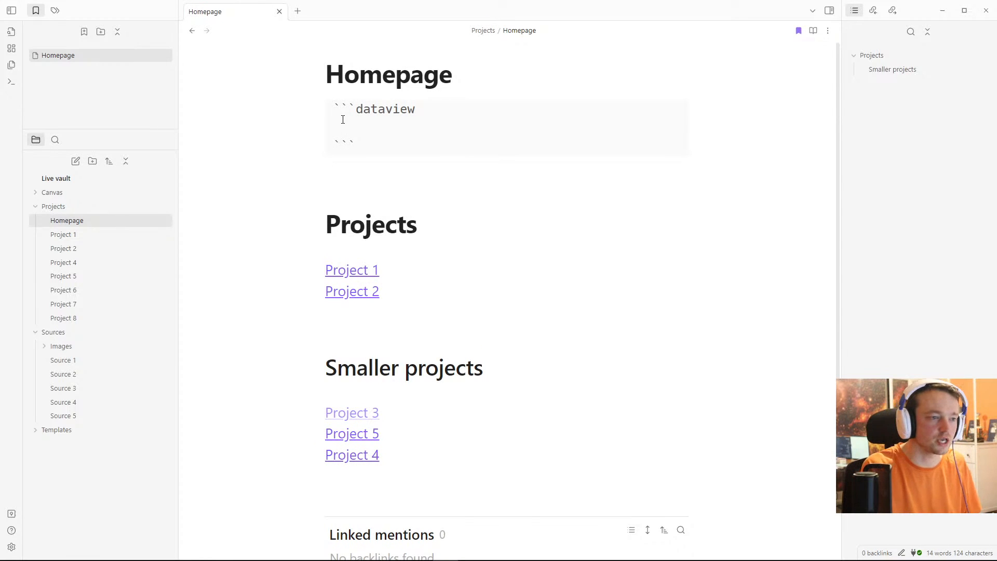
type("table")
left_click(351, 174)
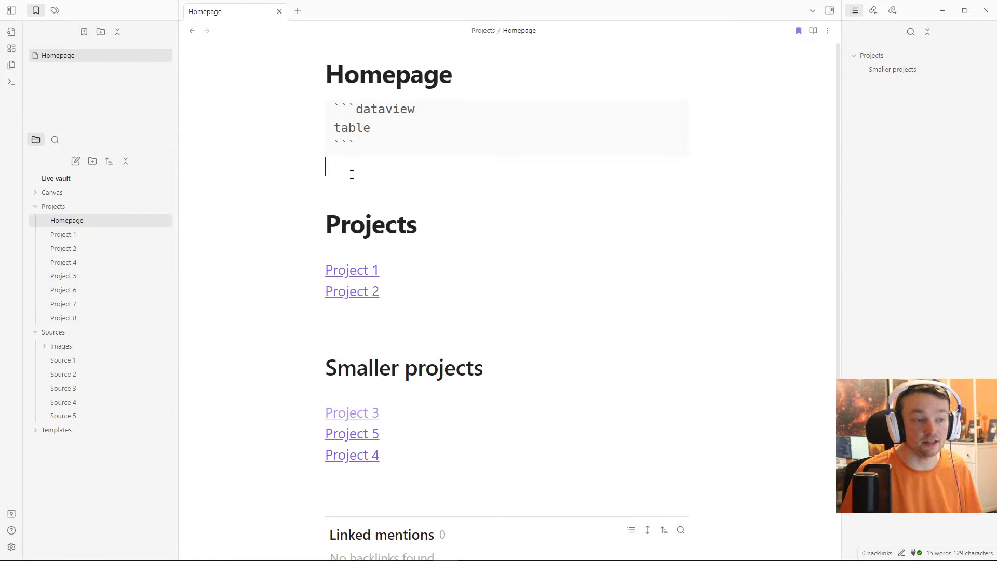
Step: Examine the rendered file table on the Homepage against the vault's folders, expanding the Canvas folder
scroll(317, 115, "down", 1)
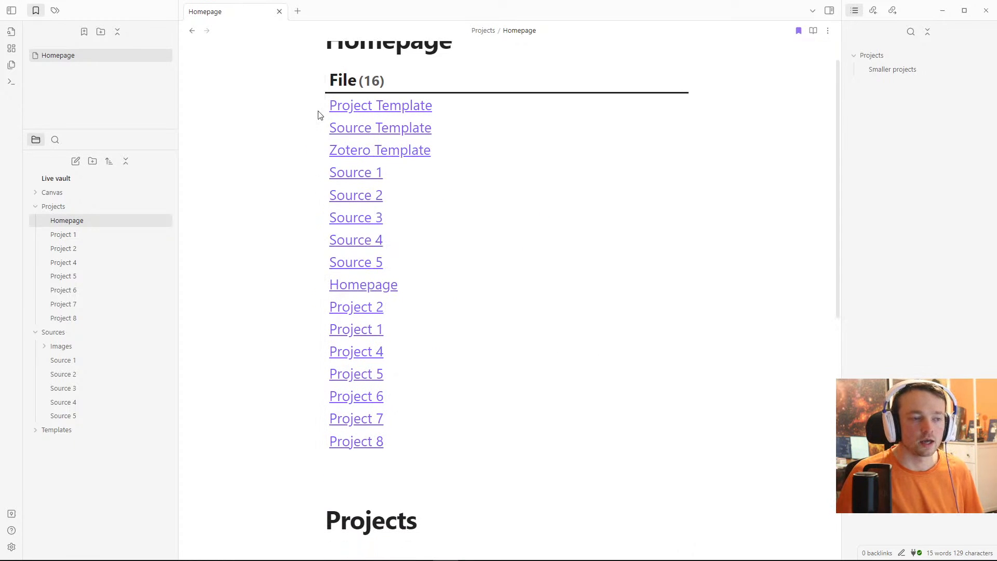
left_click(678, 75)
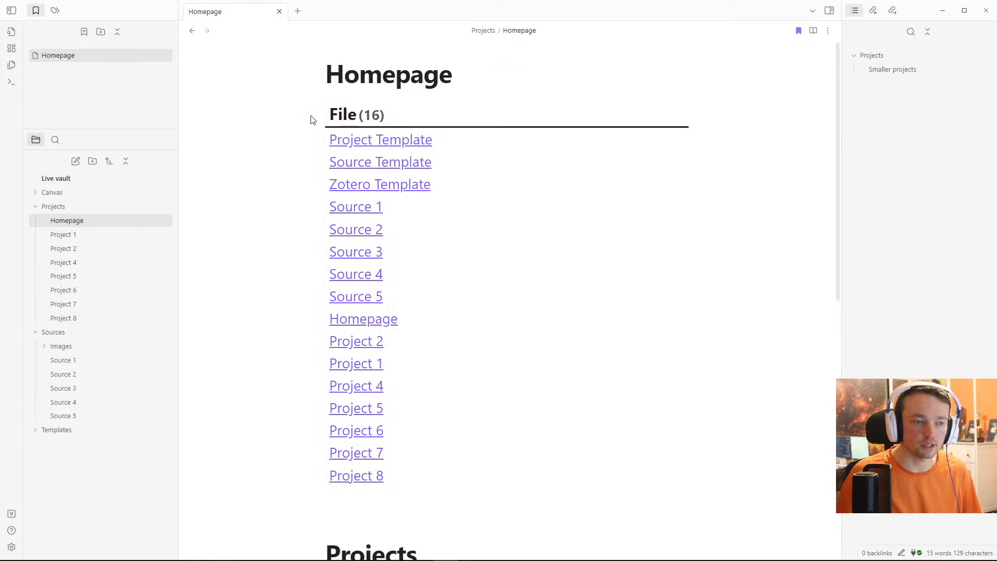
scroll(307, 118, "down", 2)
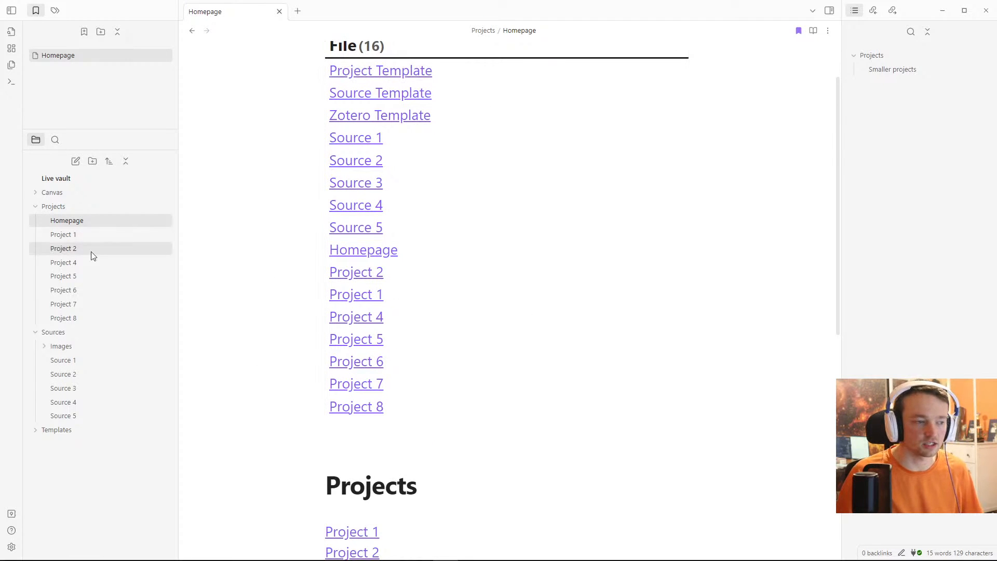
left_click(72, 192)
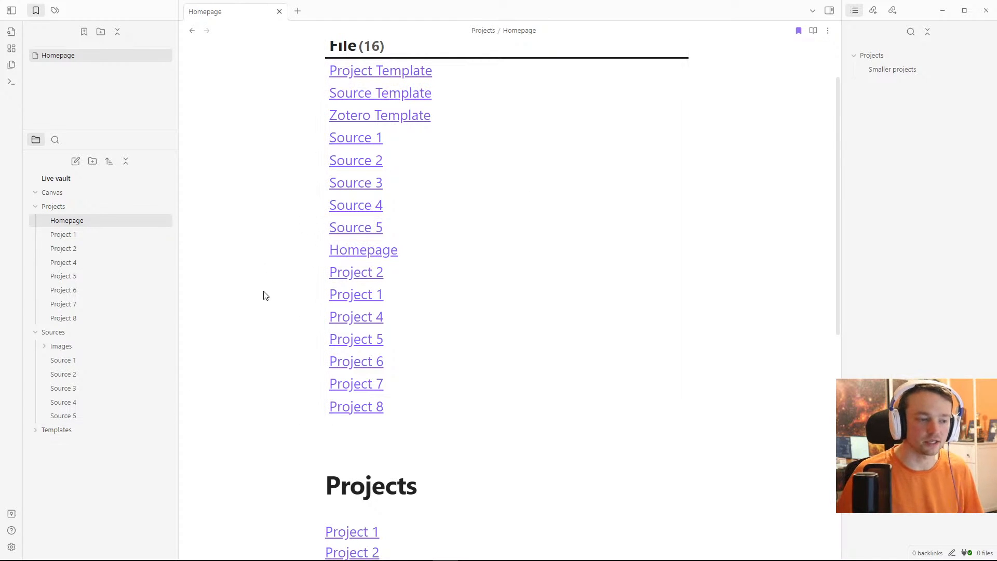
scroll(263, 294, "down", 4)
scroll(364, 318, "up", 2)
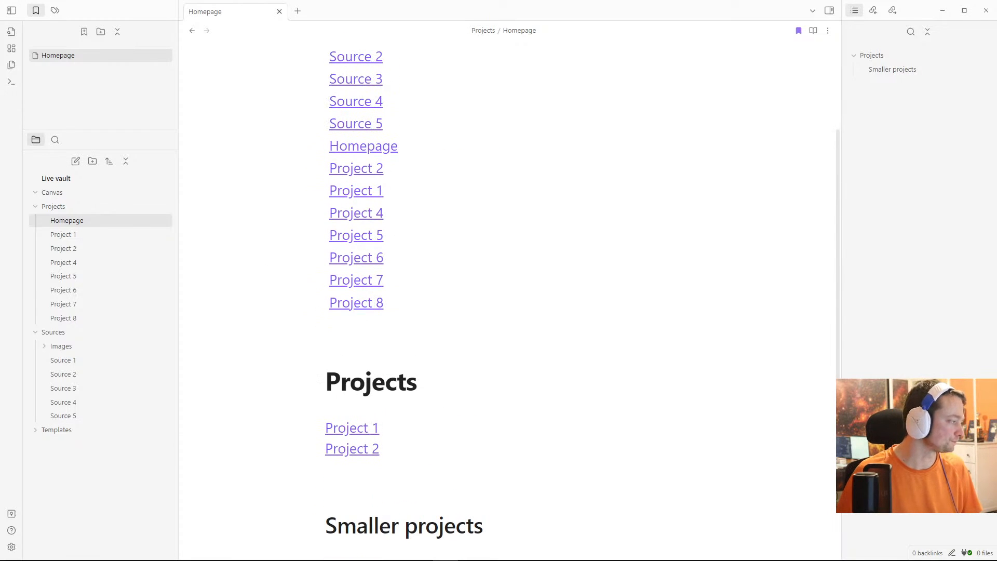
scroll(563, 149, "up", 3)
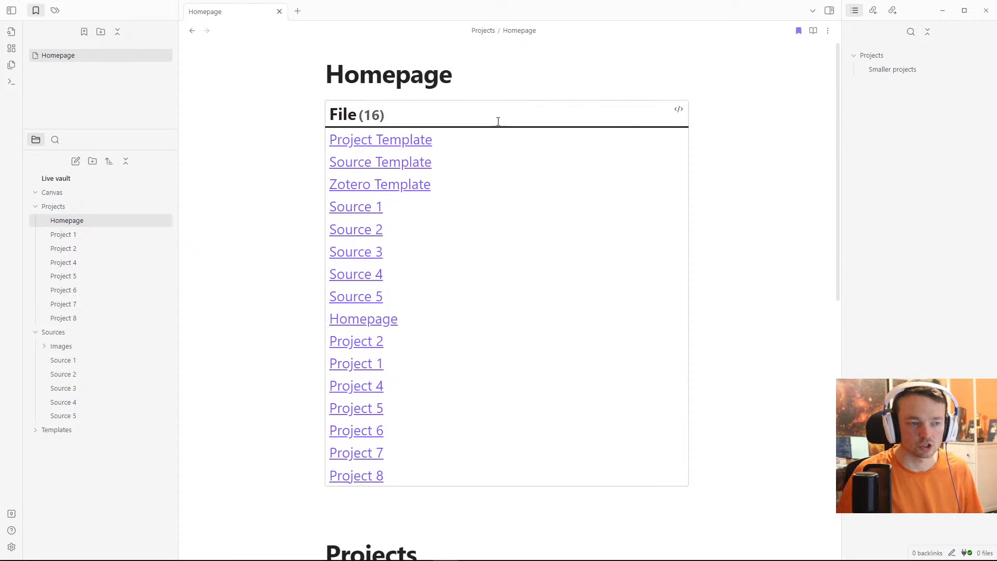
Step: Reopen the dataview block for editing and extend its query to: table without id file.link AS "Project Inbox"
left_click(678, 110)
left_click(420, 129)
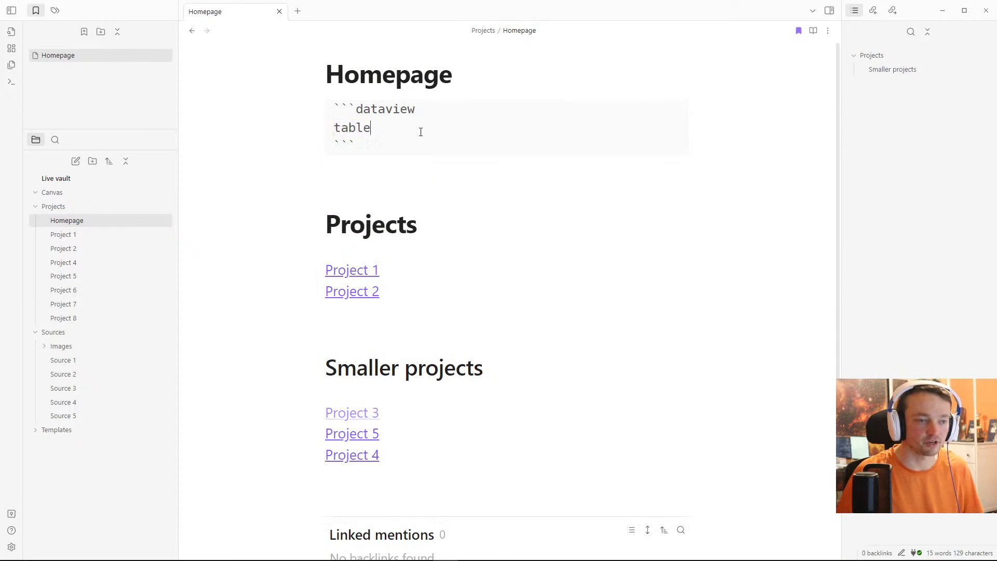
type("without ")
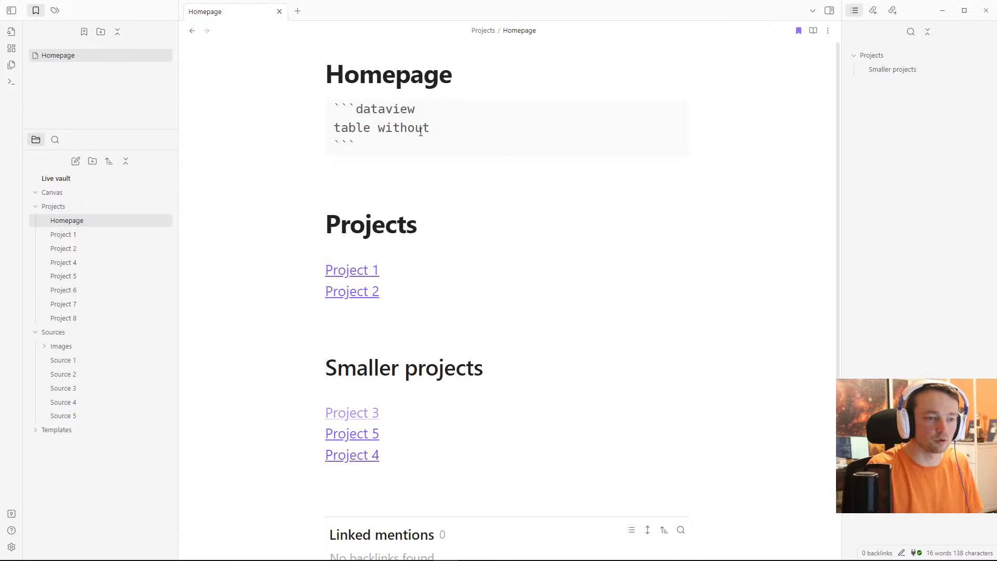
type("id")
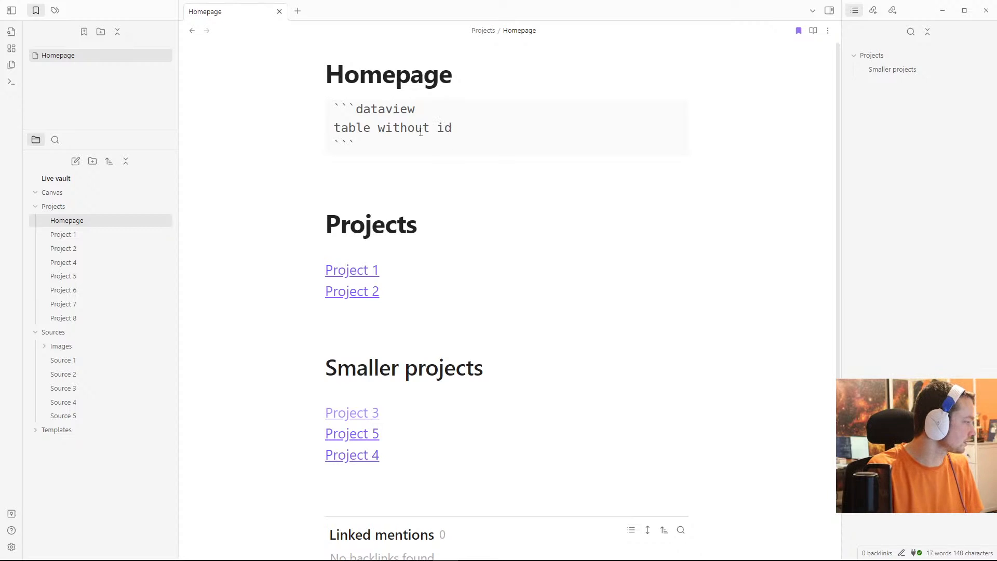
type(" file.link")
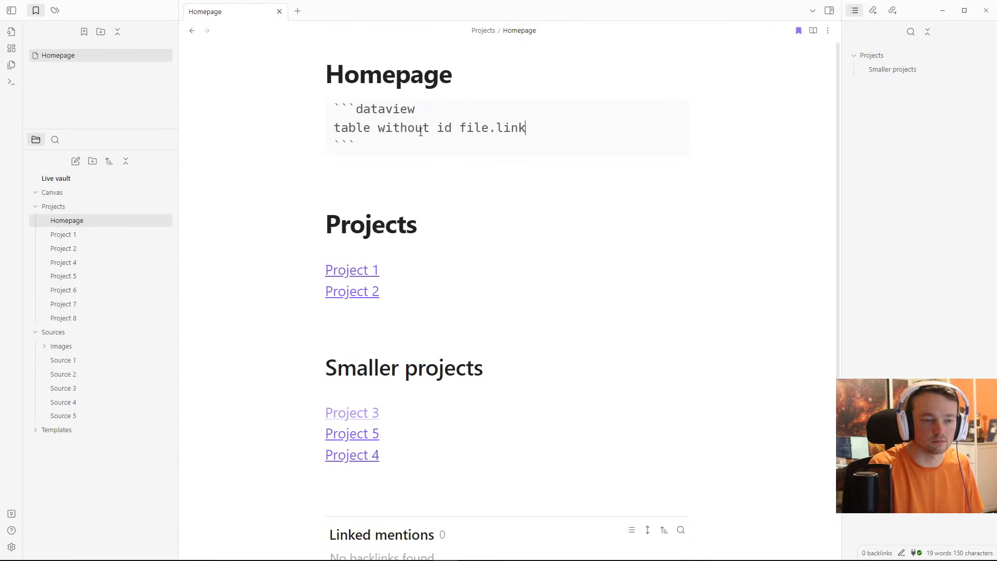
type(" AS")
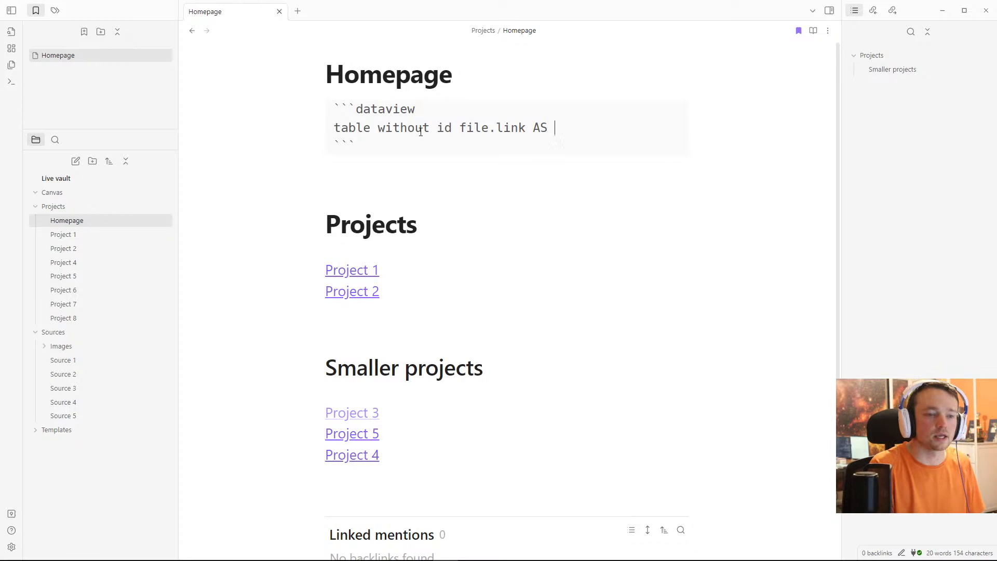
type(" \"Project ")
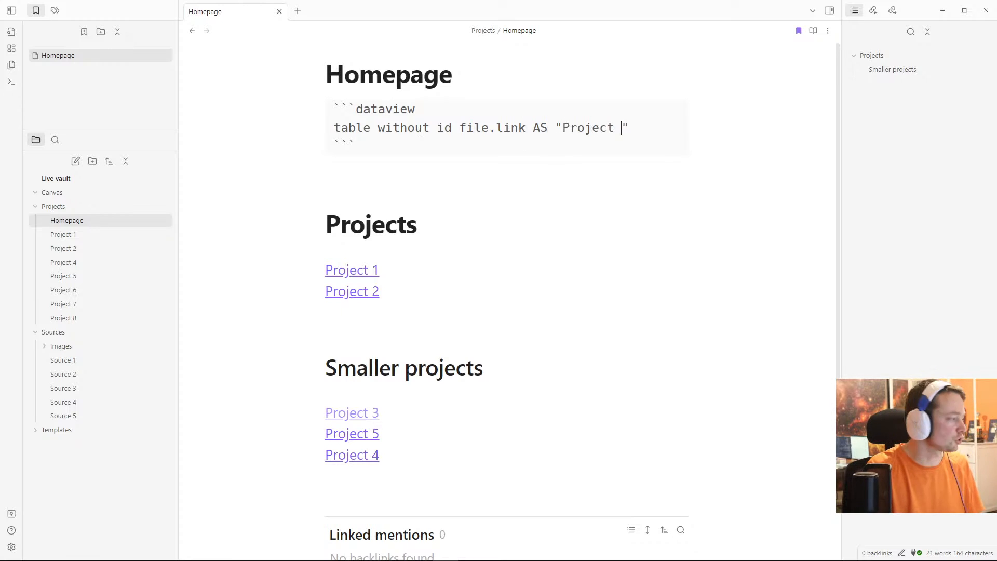
type("Inbox")
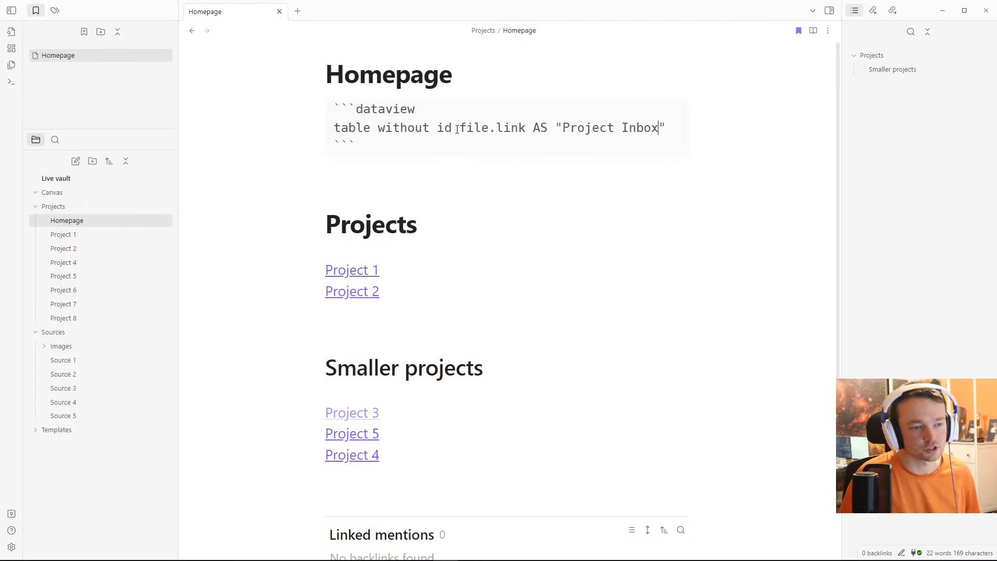
Step: Examine the without id, file.link and "Project Inbox" parts of the dataview query on the Homepage
left_click_drag(452, 129, 381, 130)
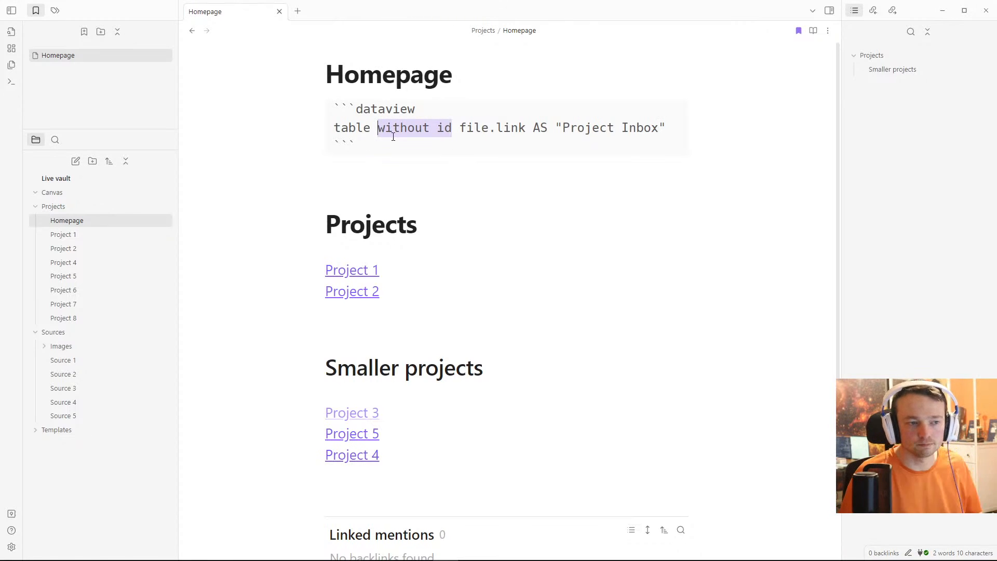
left_click_drag(460, 130, 525, 129)
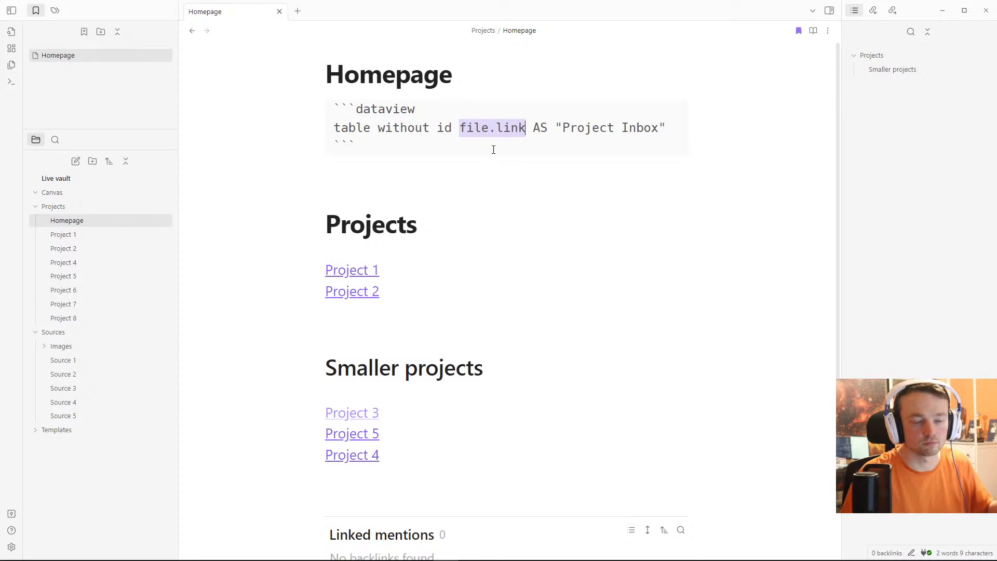
left_click_drag(540, 128, 667, 128)
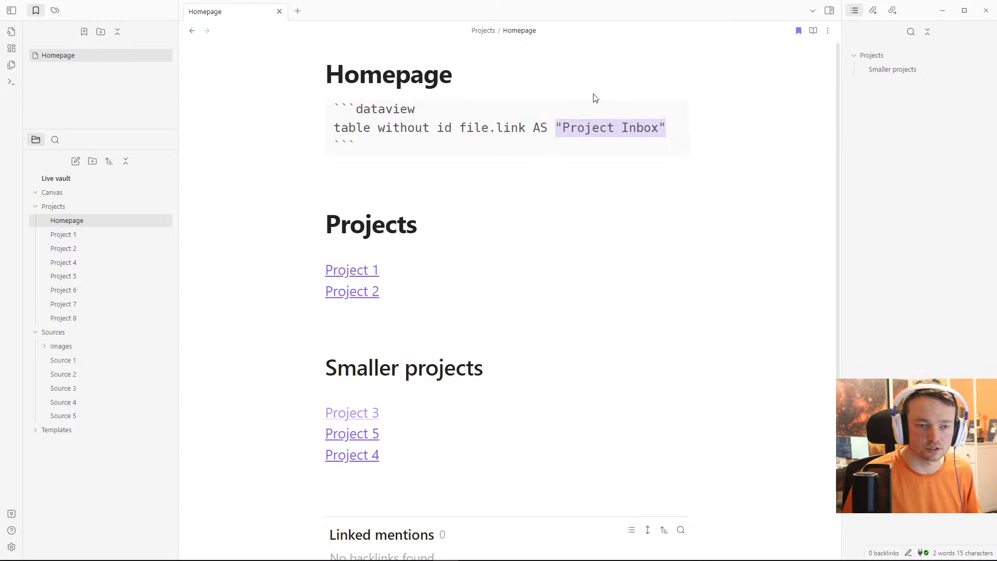
Step: Insert an empty line between the Homepage title and the dataview block, leaving the block to render its table
left_click(512, 78)
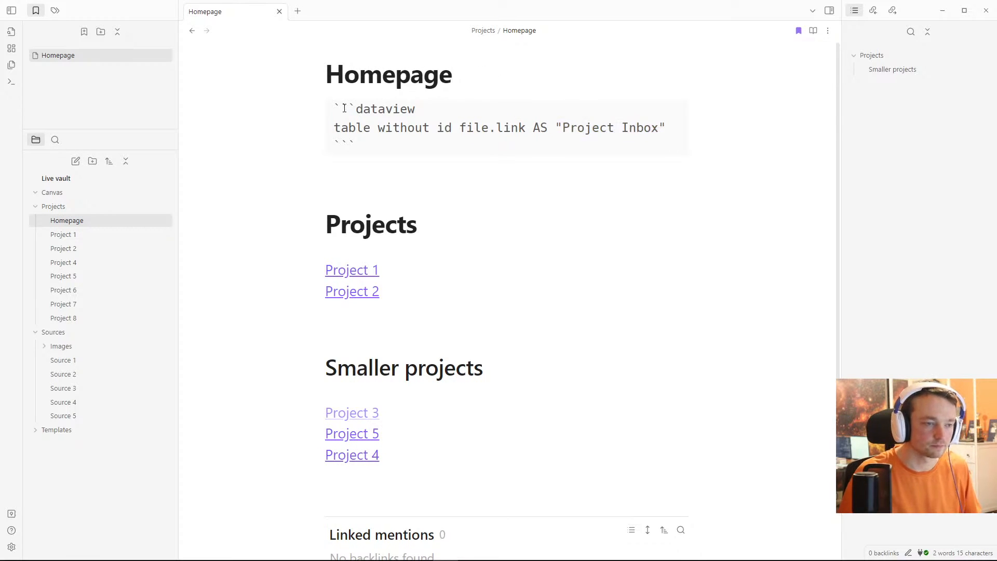
key("Return")
key("Up")
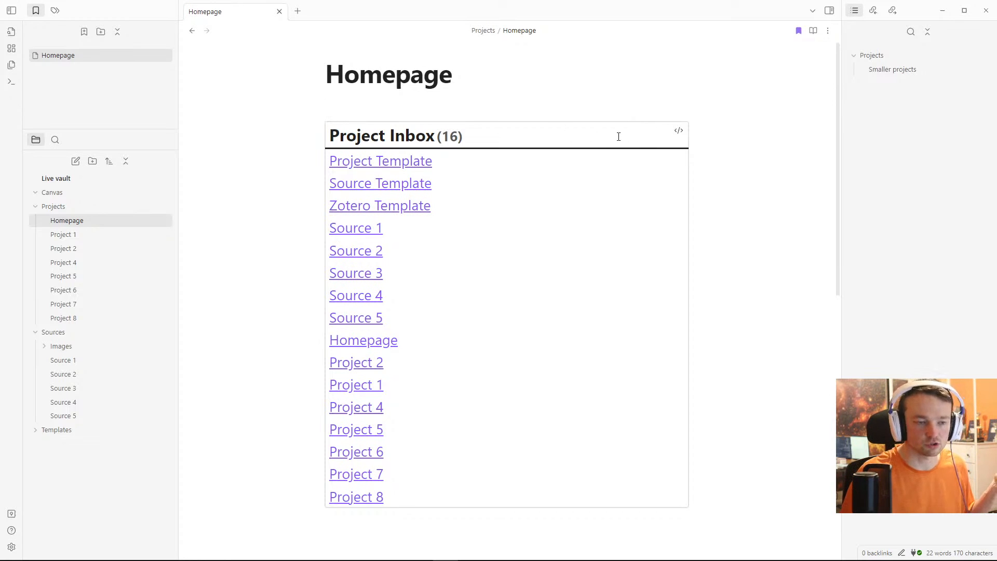
Step: Add a second line to the dataview query, from "Projects", to limit the table to that folder, and let it render
left_click(679, 131)
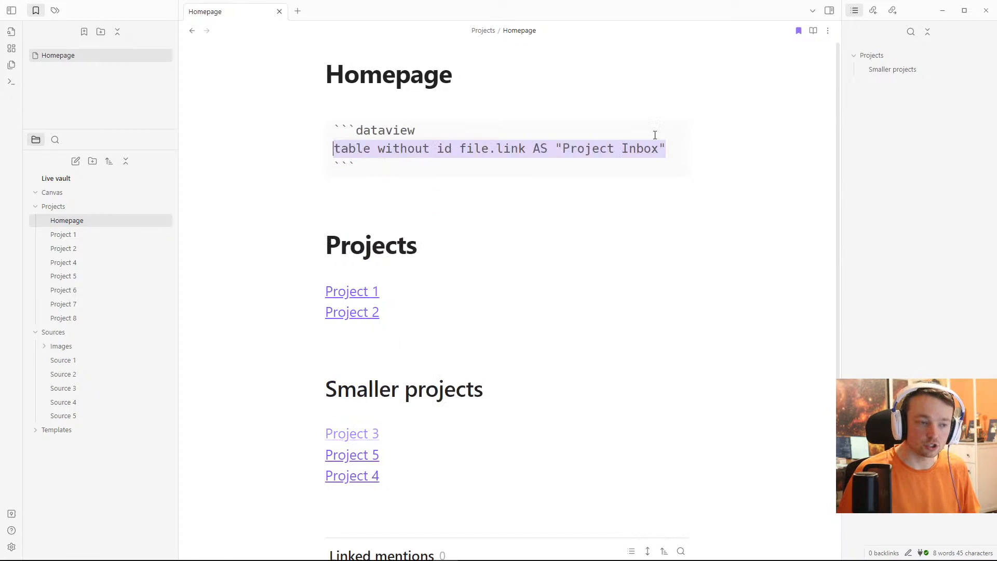
left_click(674, 145)
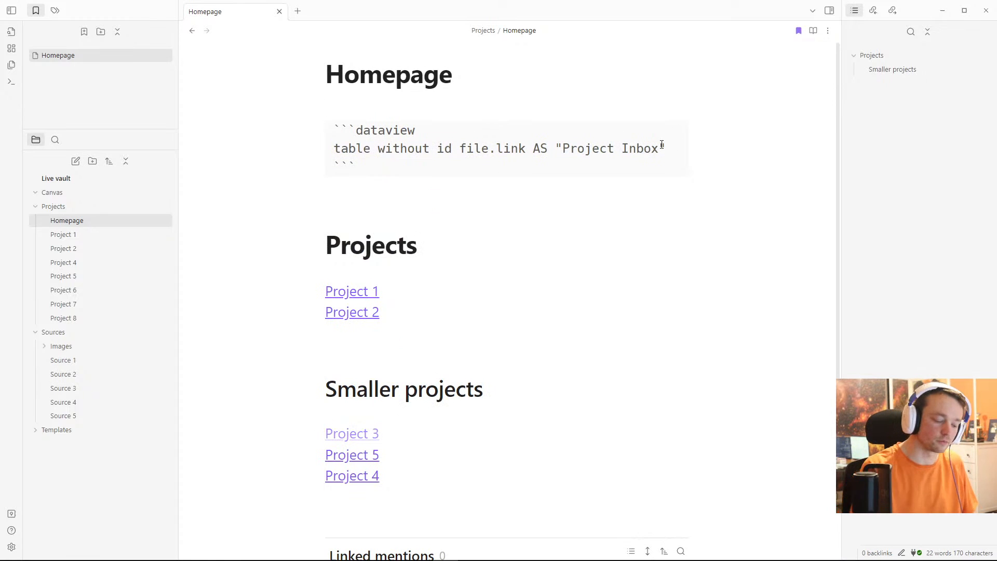
key("Return")
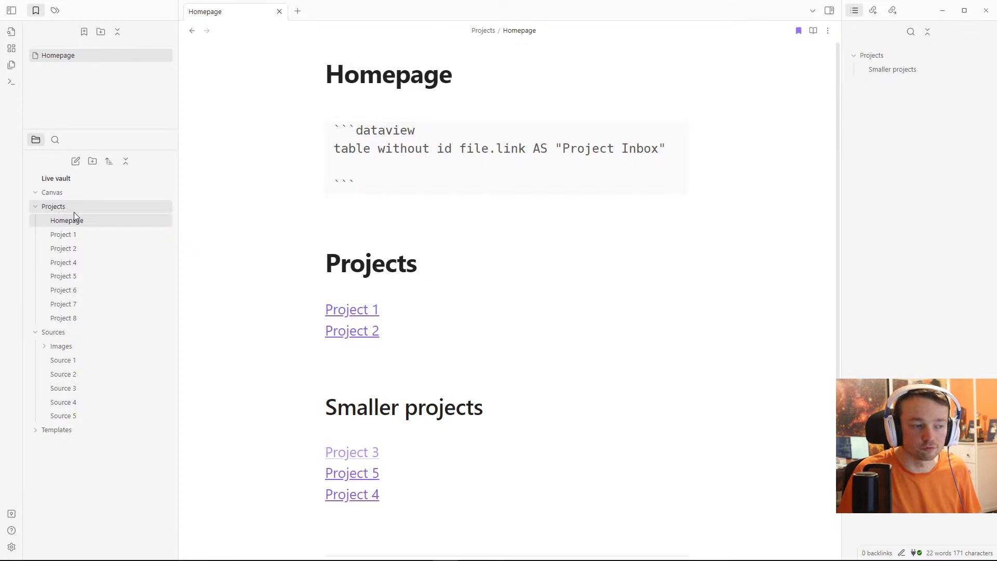
type("f")
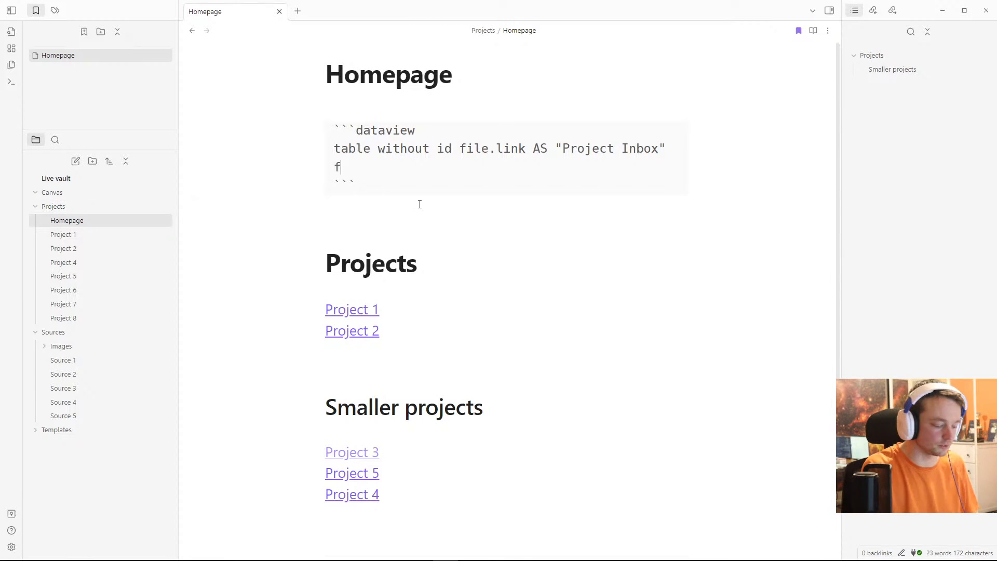
type("rom")
type(" \"Projec")
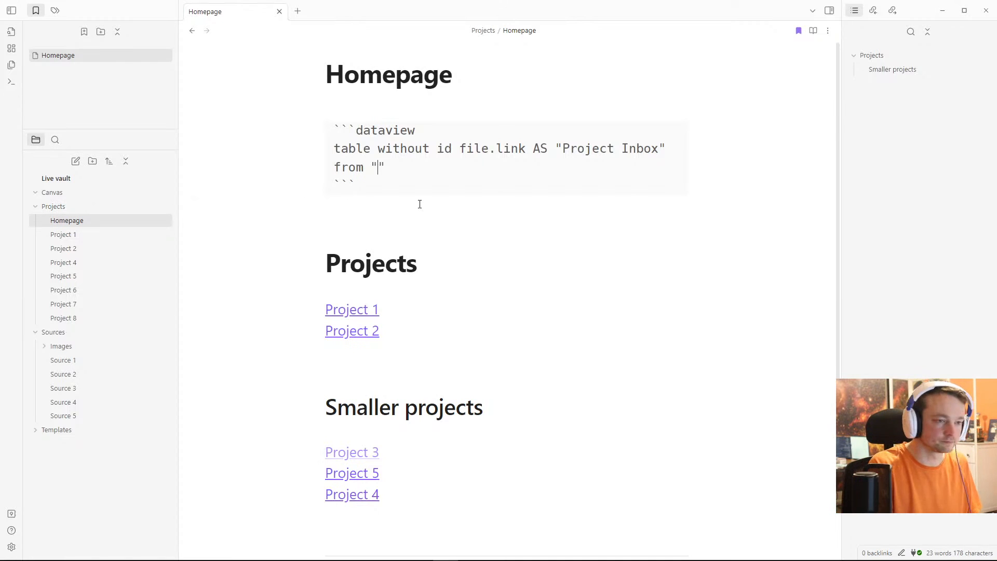
type("ts")
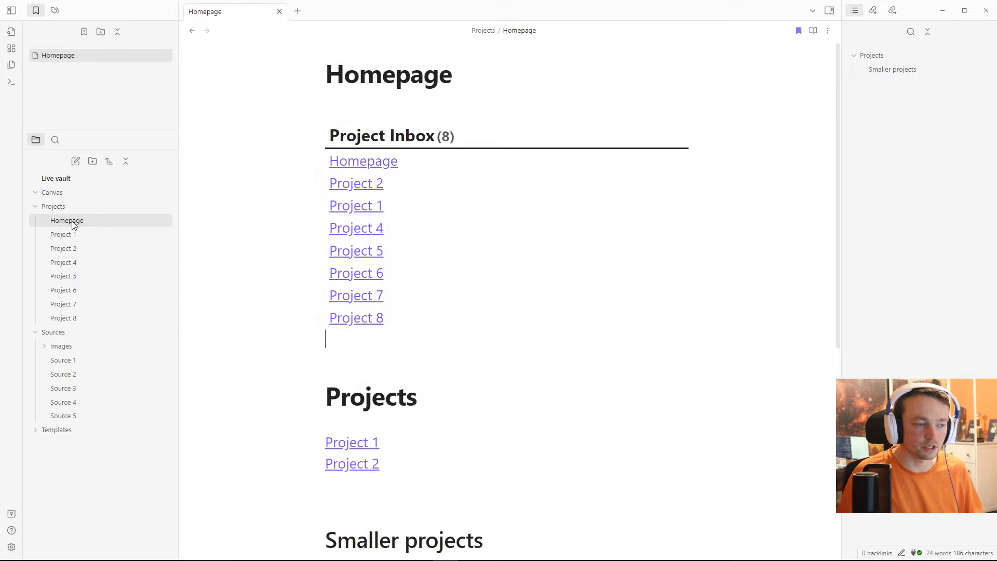
left_click(327, 339)
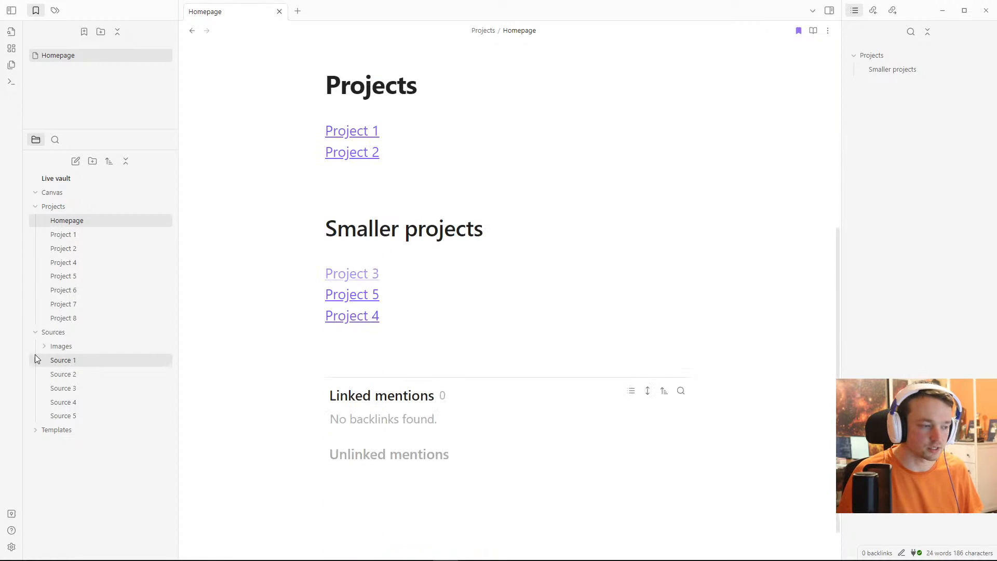
Step: Compare the Project Inbox table with the note links under the Projects and Smaller projects headings
scroll(405, 192, "up", 2)
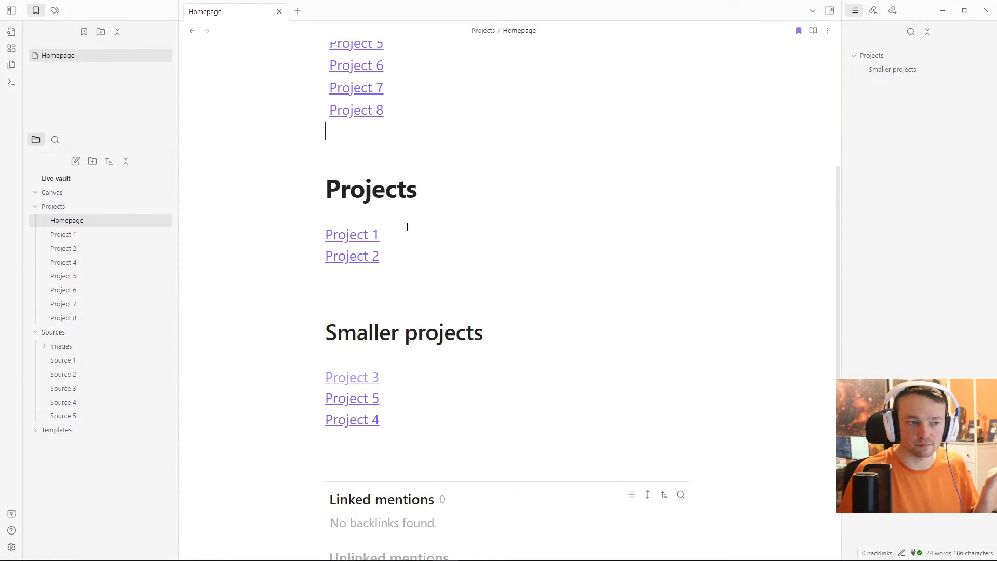
scroll(410, 190, "up", 4)
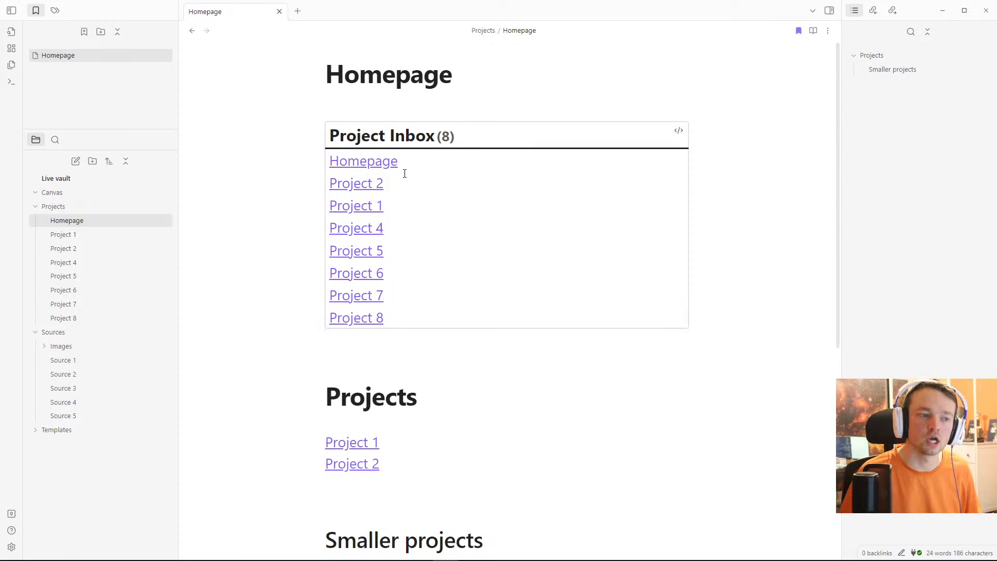
scroll(450, 193, "down", 3)
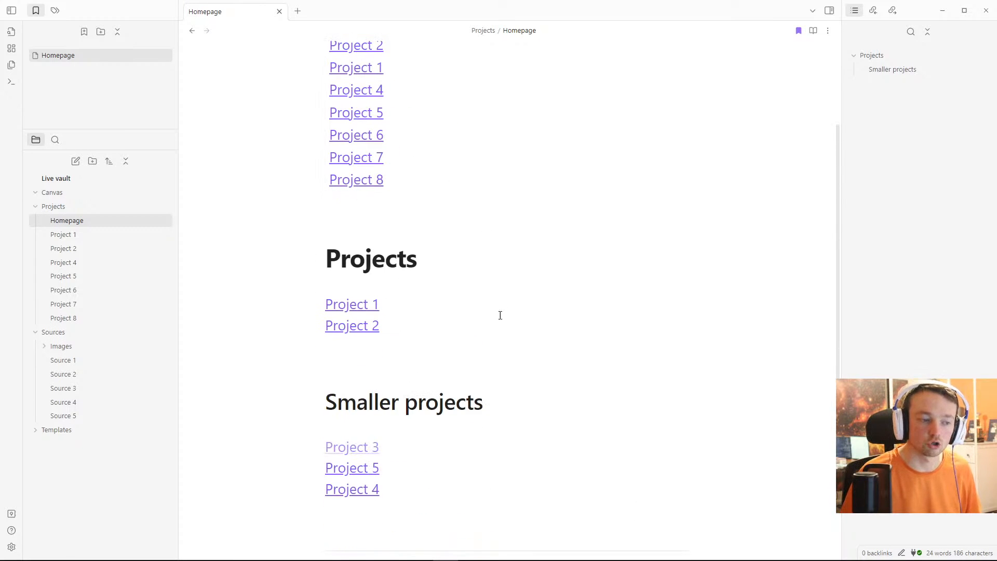
scroll(467, 362, "up", 1)
scroll(467, 363, "up", 1)
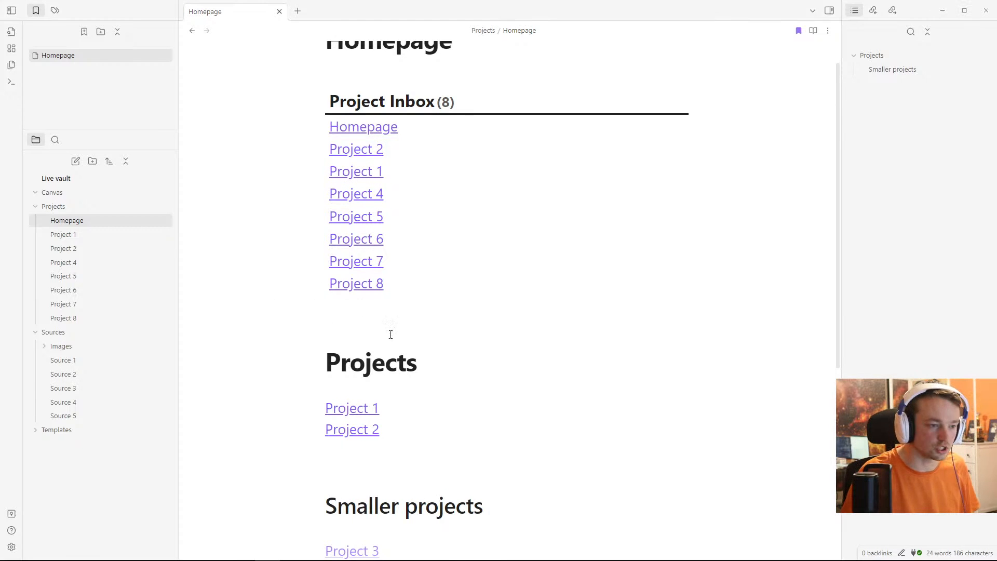
Step: Add the line where !contains(file.inlinks.file.name, "Homepage") beneath the Project Inbox table
key("Return")
type("where !contains(file.inlinks.file.name, \"Homepage\")")
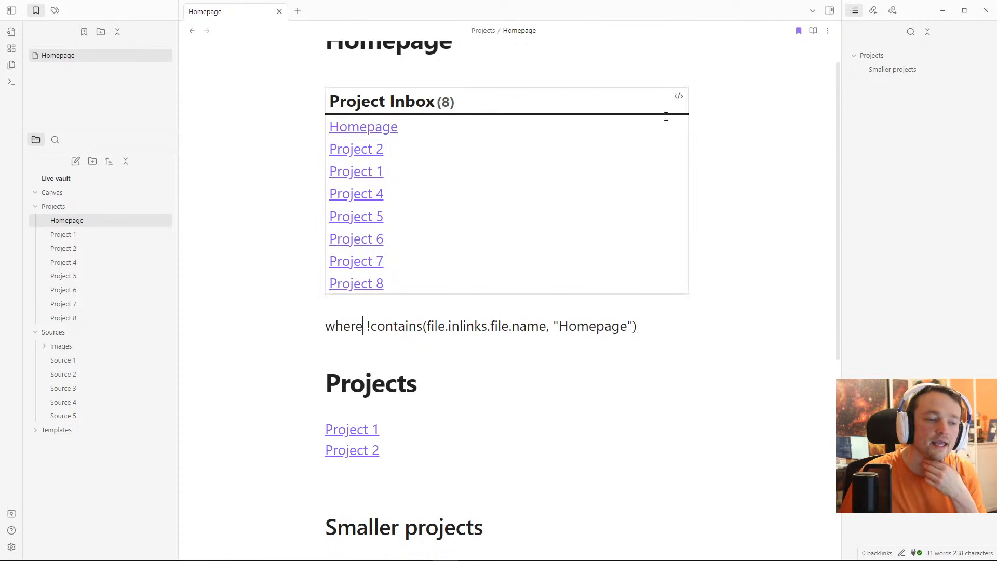
left_click_drag(362, 326, 305, 331)
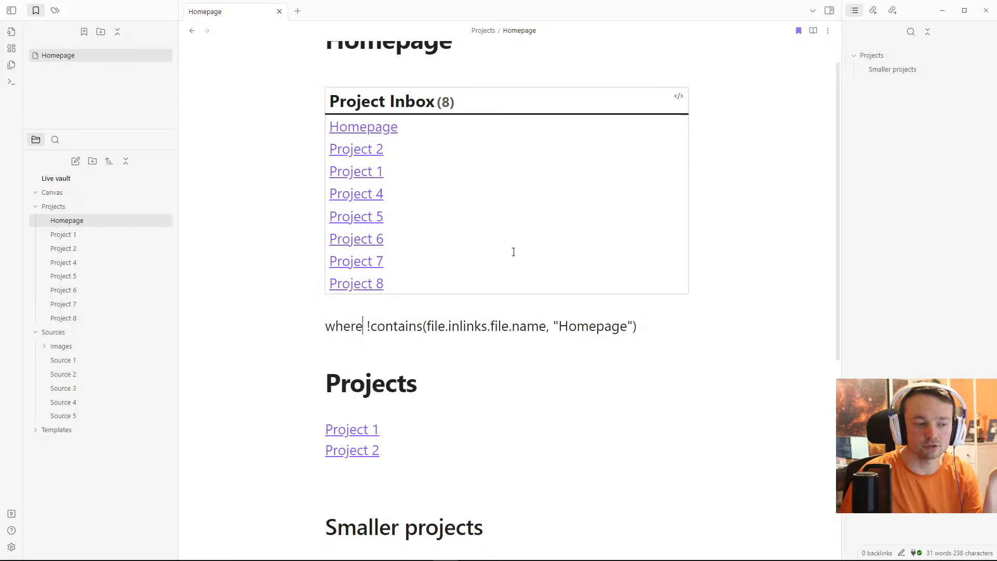
Step: Open the Project Inbox block's source and remove the word dataview from its opening fence
left_click(679, 98)
left_click(448, 135)
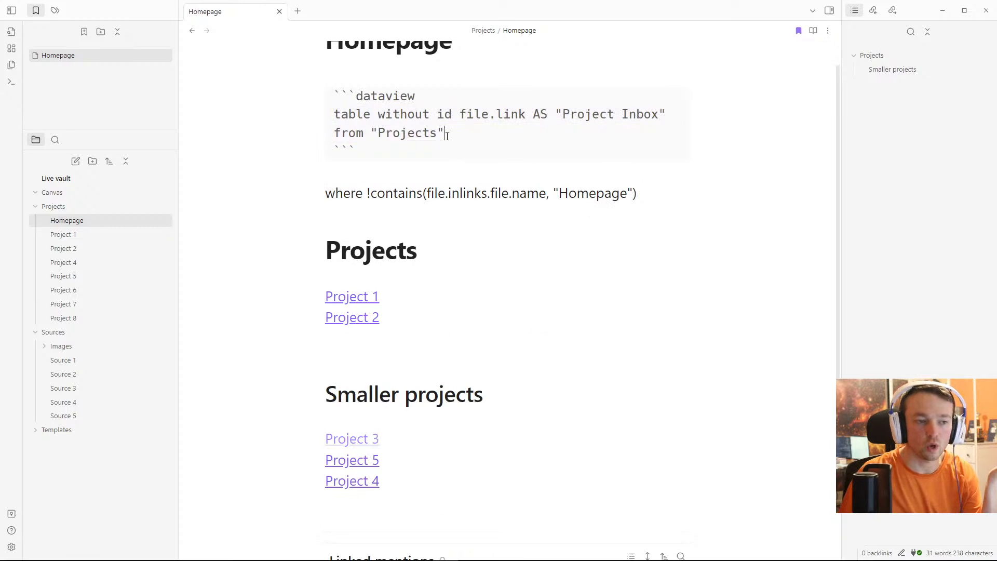
key("ctrl+BackSpace")
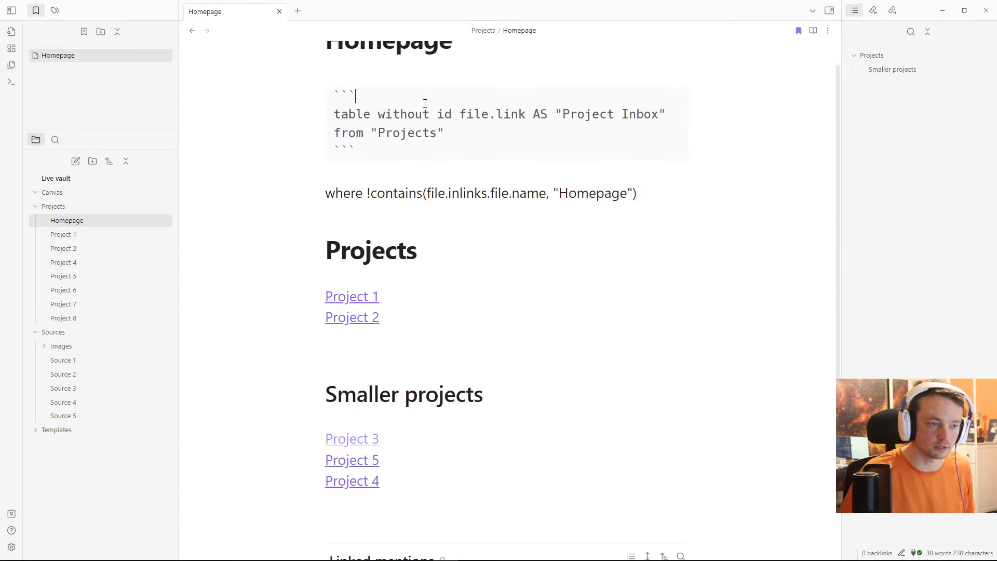
Step: Move the where !contains line into the code block directly below from "Projects", leaving no empty line in the block
left_click(477, 133)
key("Return")
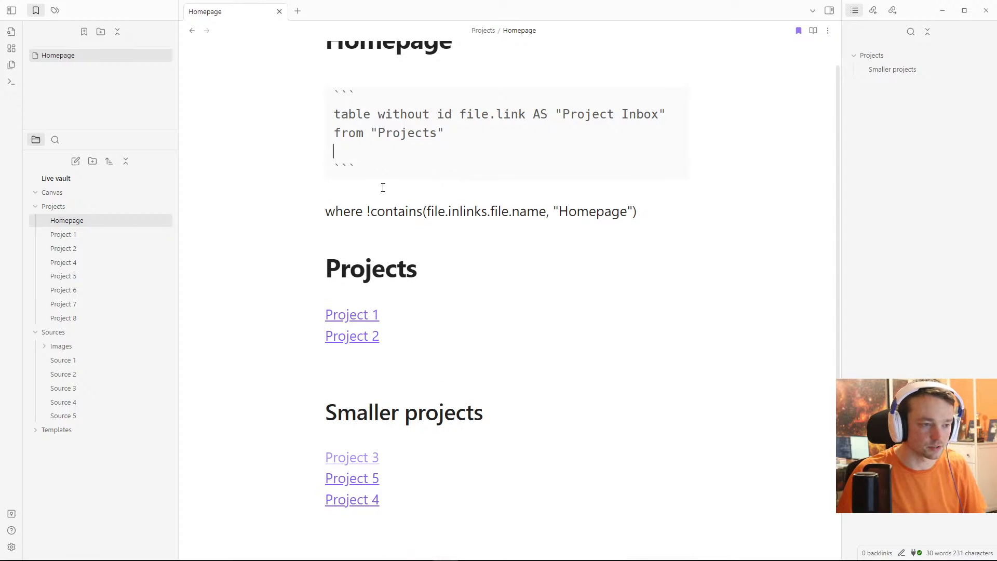
left_click(383, 187)
left_click(375, 211)
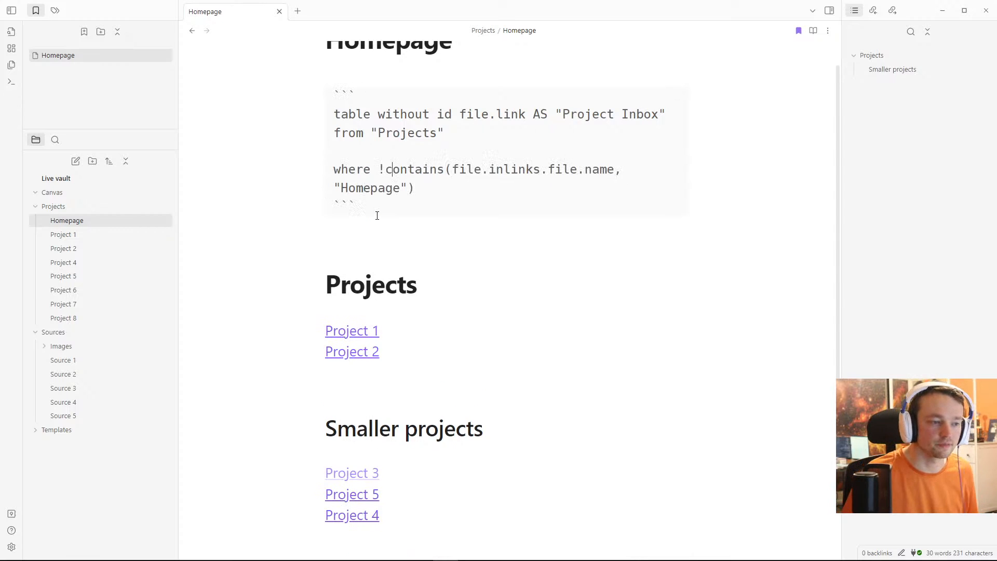
key("alt+Up")
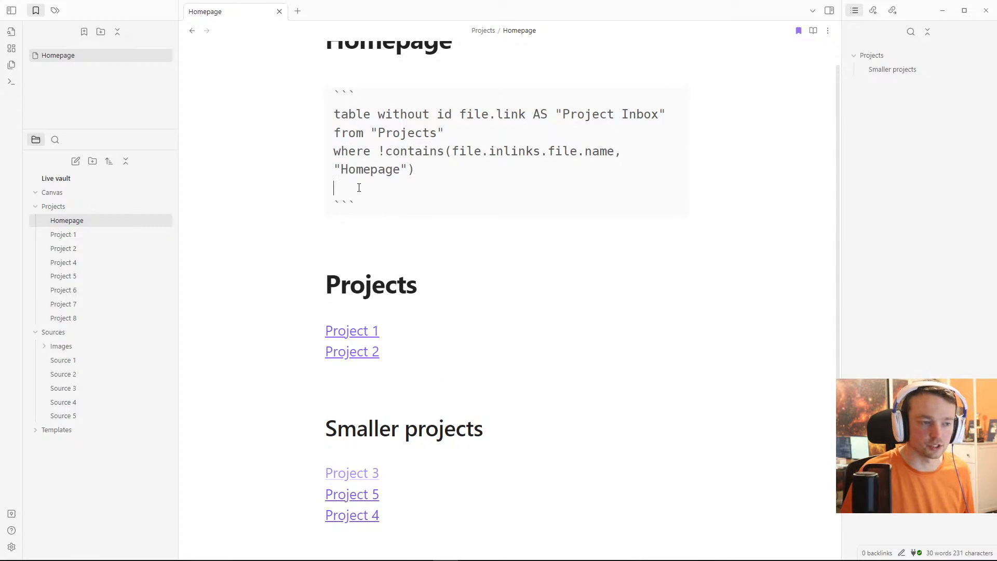
key("BackSpace")
Step: Examine each part of the where clause: the negated contains function, file.inlinks, file.name and "Homepage"
left_click_drag(371, 154, 312, 156)
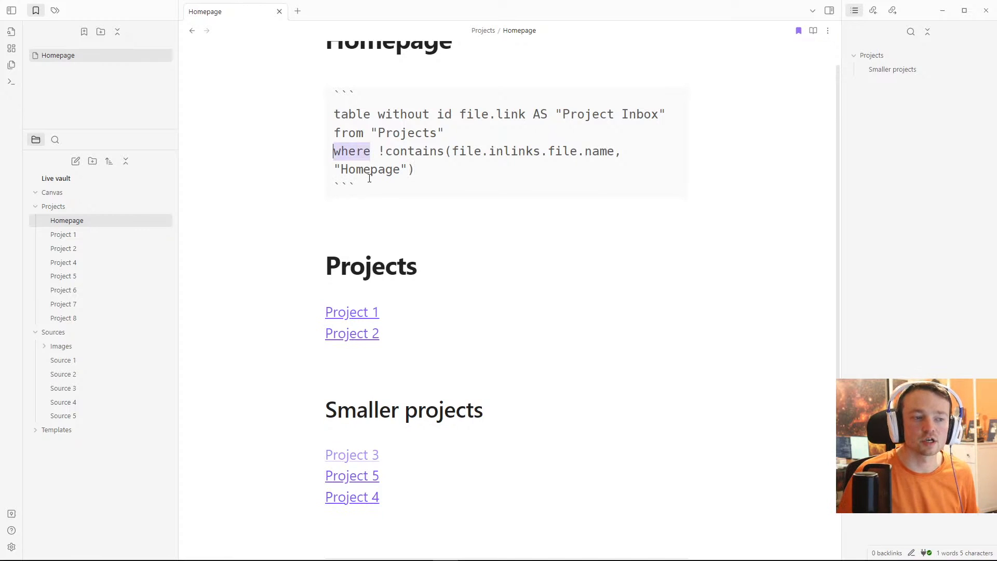
left_click(380, 151)
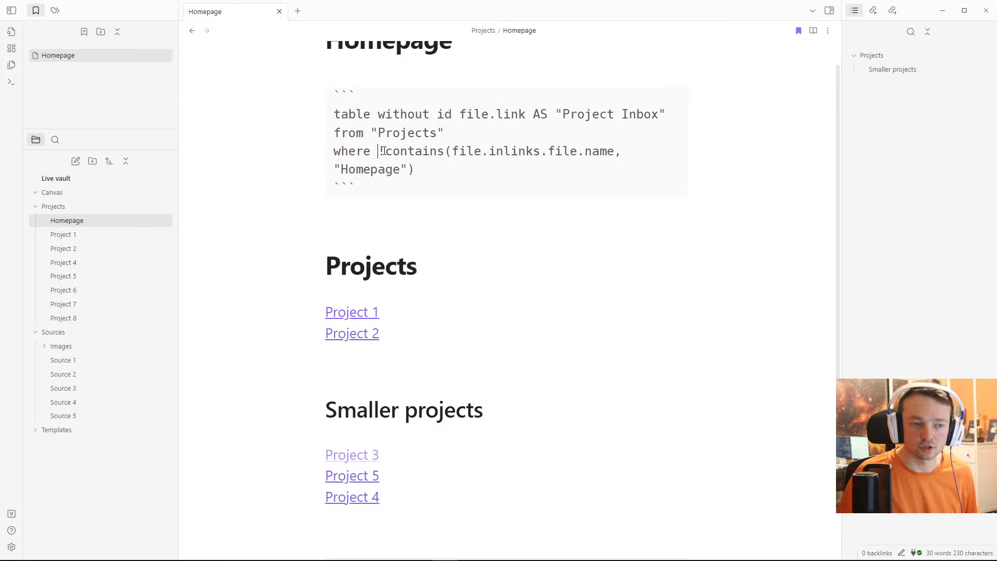
left_click_drag(384, 150, 450, 155)
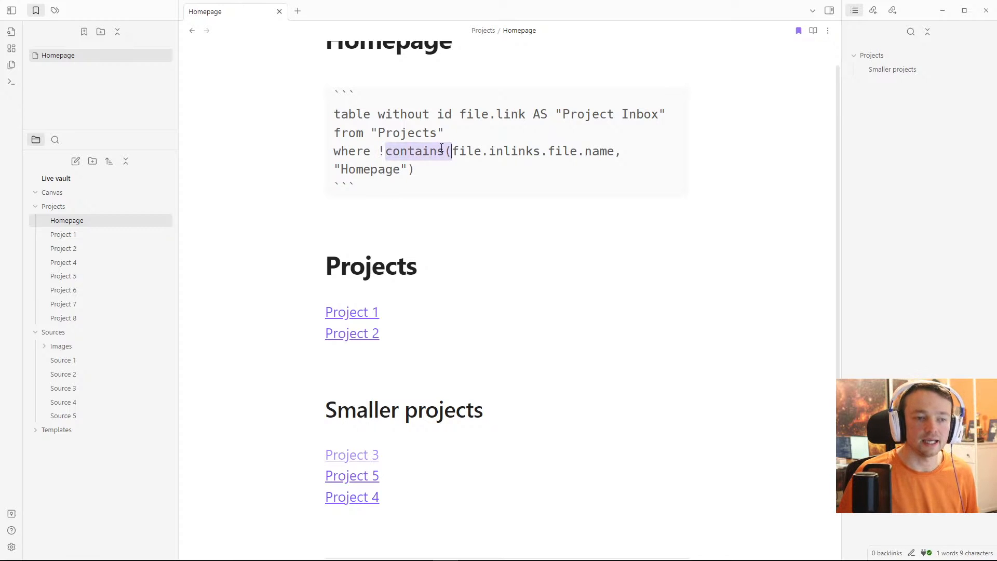
left_click(438, 151)
left_click_drag(539, 152, 489, 152)
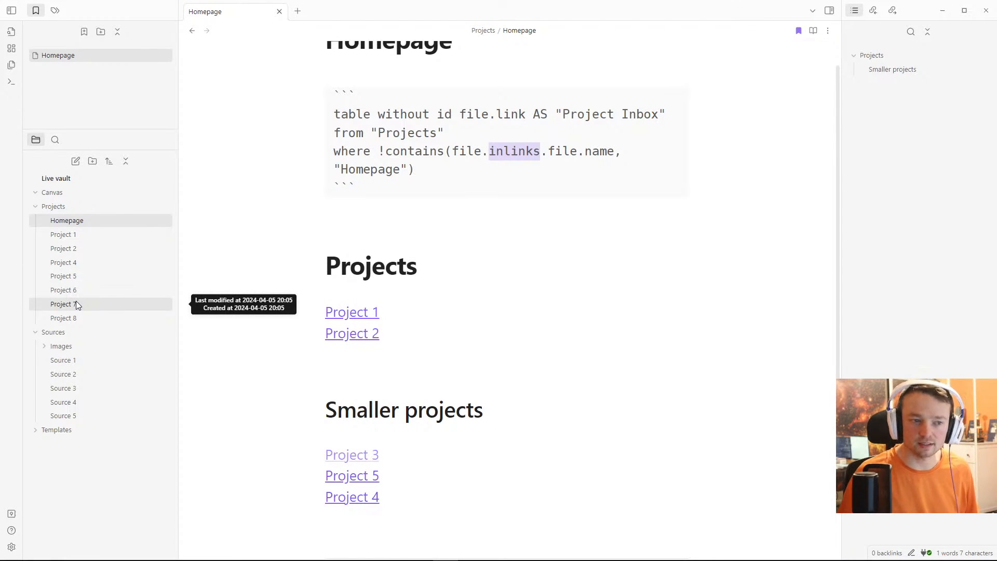
left_click(568, 152)
left_click(607, 151)
scroll(439, 138, "up", 1)
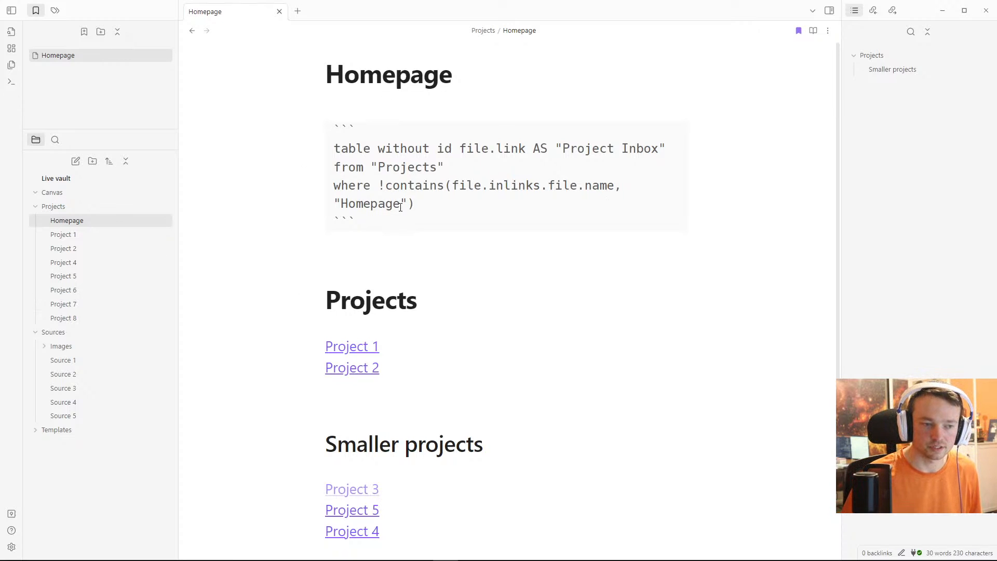
left_click_drag(400, 203, 341, 203)
left_click(397, 157)
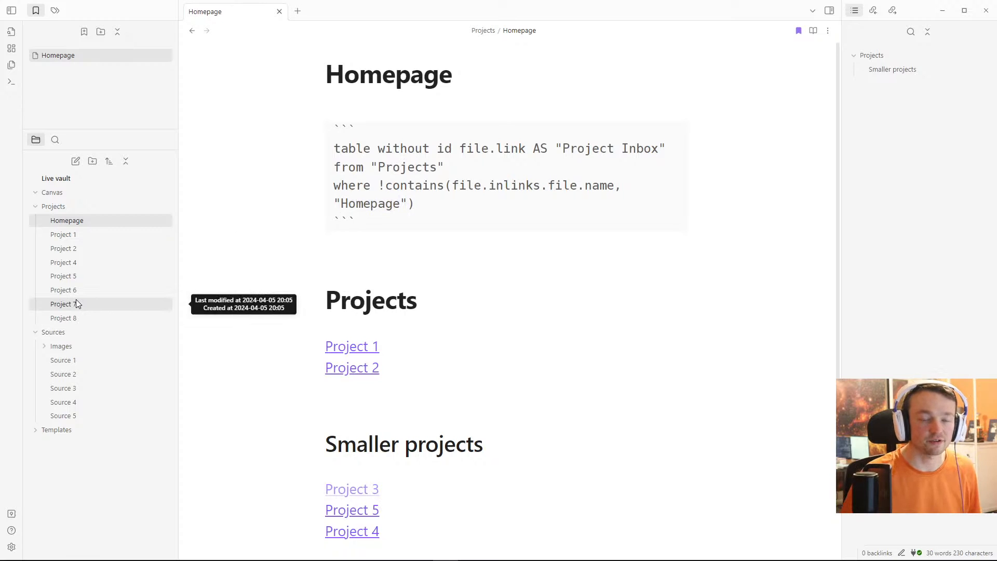
Step: Restore dataview on the code block's opening fence and leave the block to render the filtered table
left_click(501, 249)
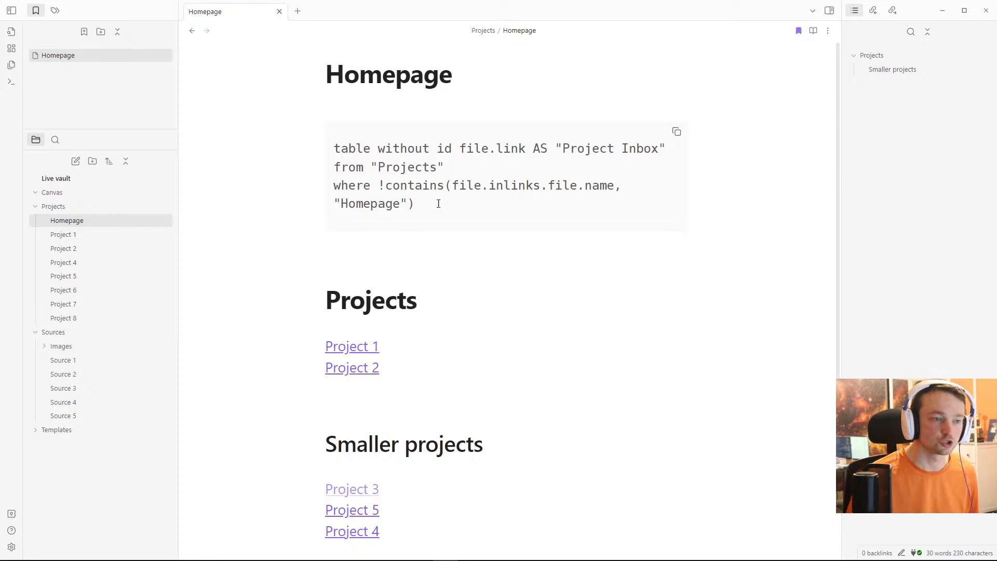
left_click(405, 130)
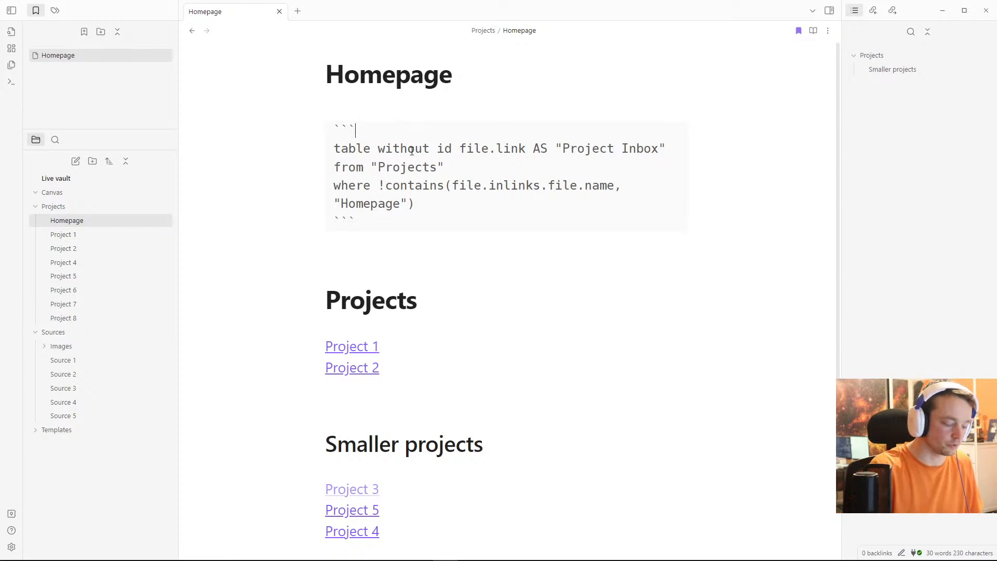
type("dataview")
left_click(440, 250)
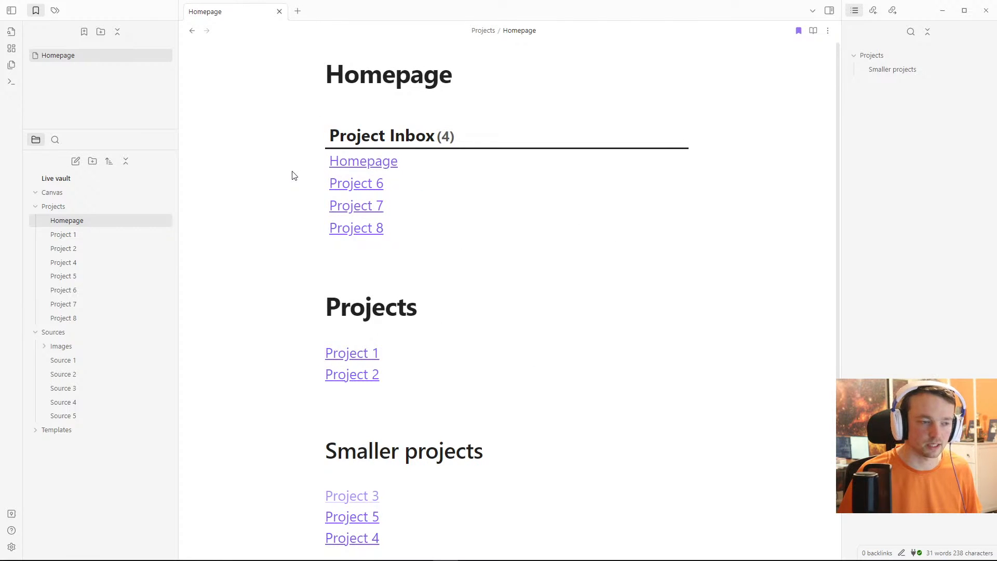
Step: Open the Project 7 note in a split pane beside the Homepage and place the cursor in its List section
left_click(61, 307)
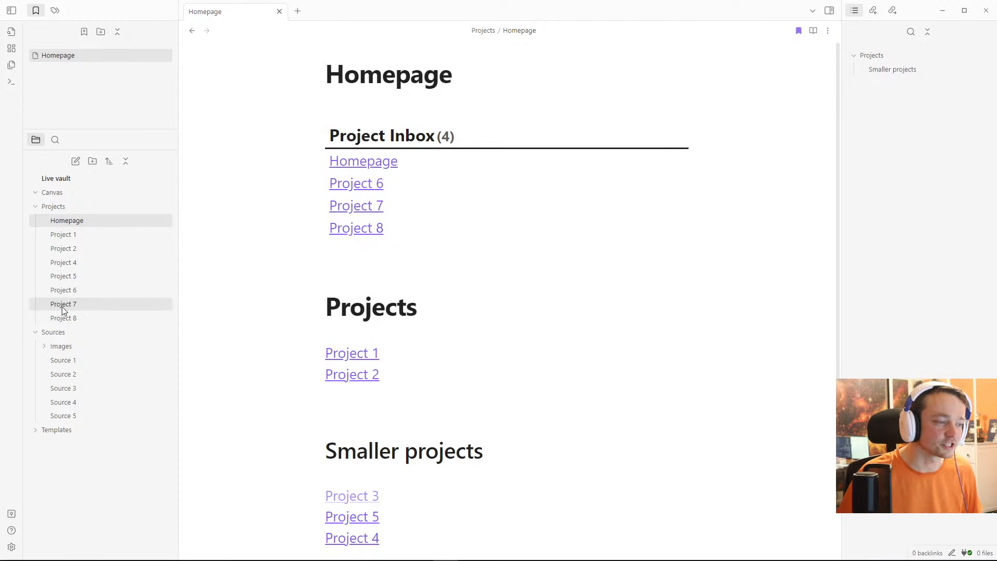
left_click_drag(320, 14, 737, 239)
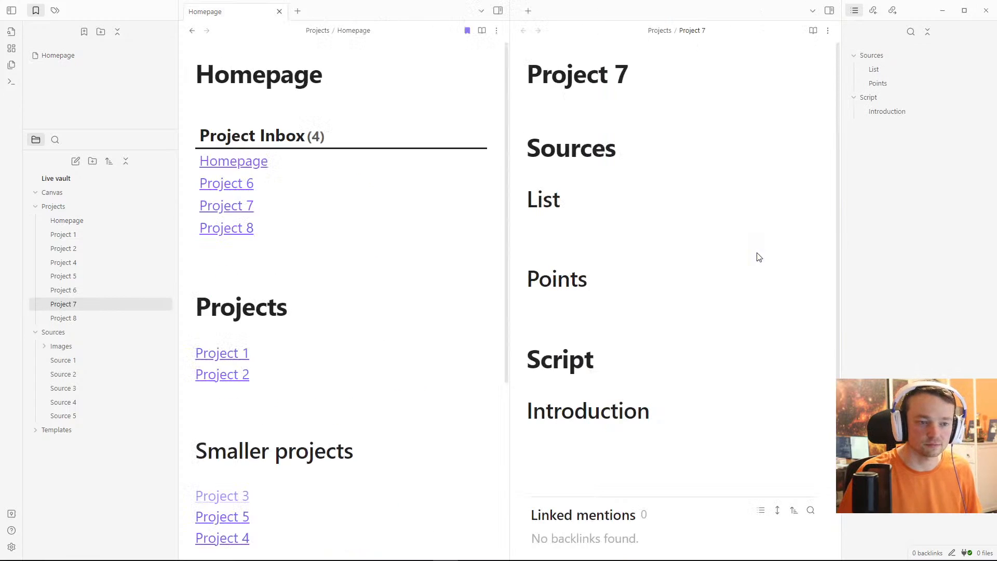
left_click(589, 260)
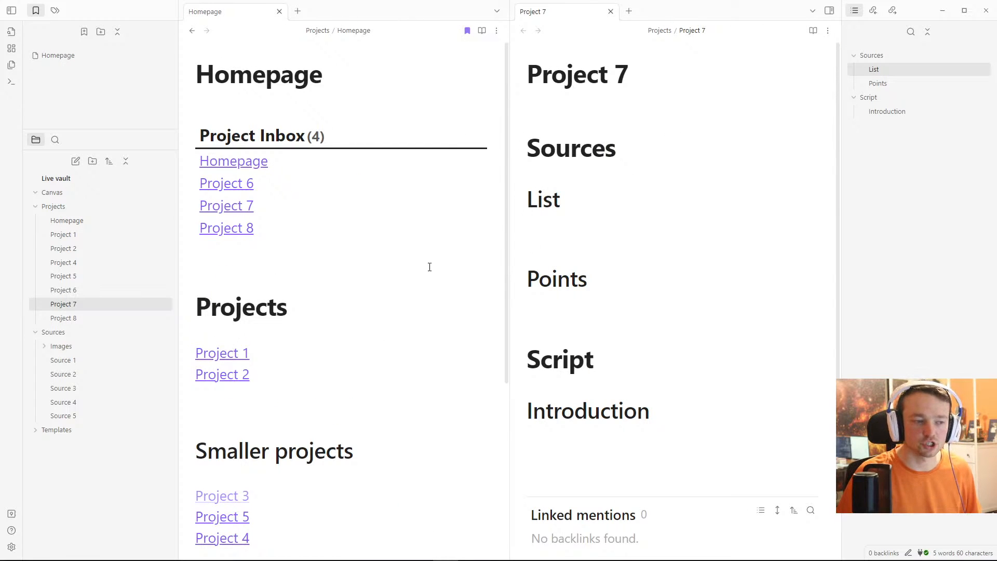
Step: Compare the Project Inbox table with Project 7's linked mentions and the where clause in the Homepage's dataview query
scroll(411, 255, "down", 2)
scroll(457, 234, "up", 1)
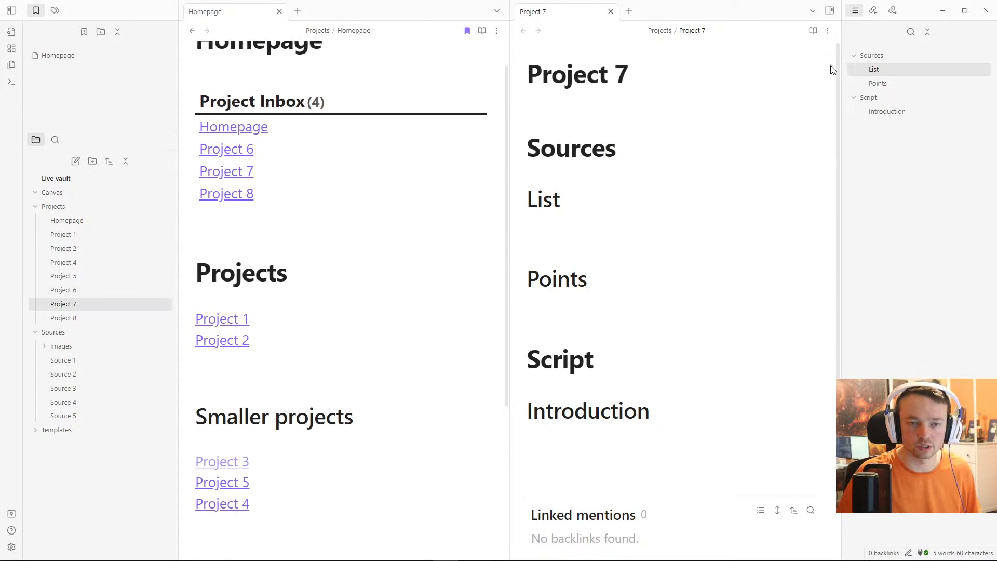
scroll(643, 378, "down", 3)
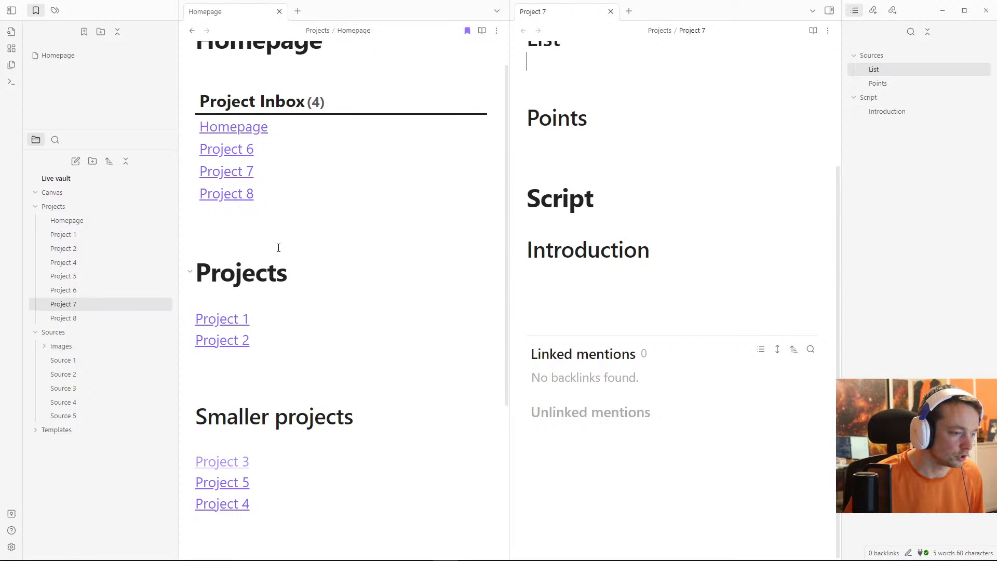
left_click(249, 225)
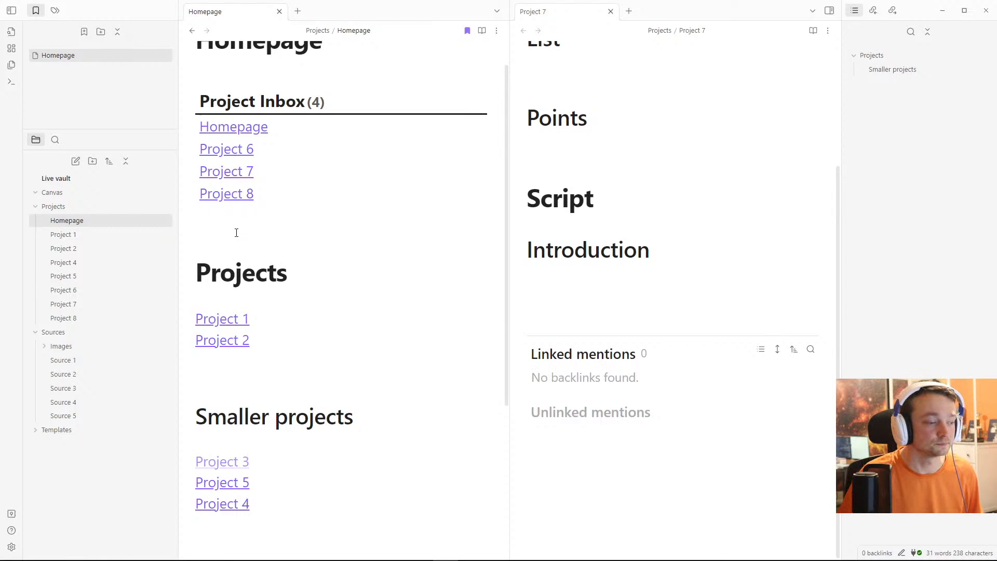
mouse_move(405, 129)
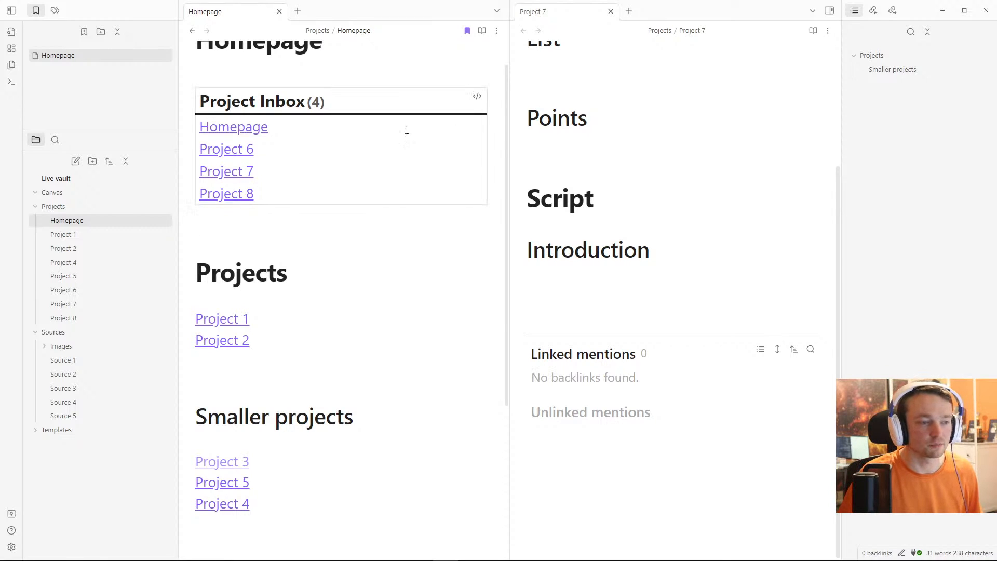
left_click(477, 97)
left_click_drag(285, 208, 203, 169)
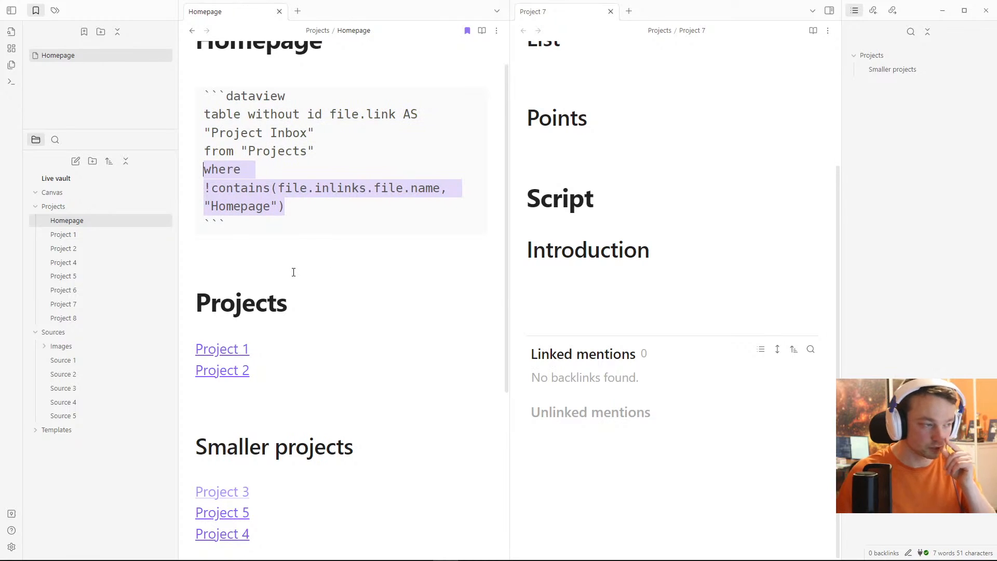
left_click(256, 250)
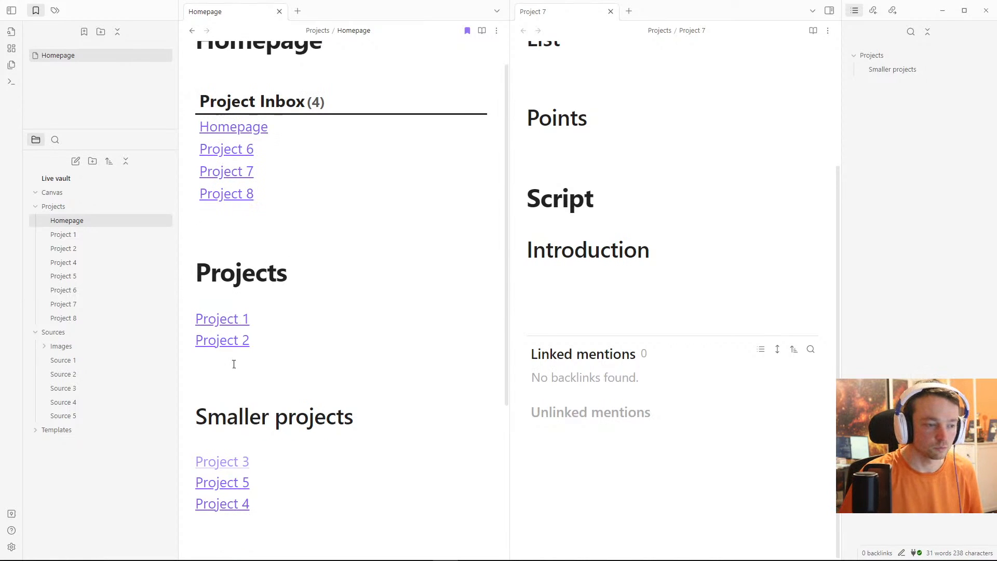
Step: Add a second-level heading "Other projects" below the Project 4 link on the Homepage, with an empty line under it
scroll(236, 409, "down", 4)
left_click(274, 327)
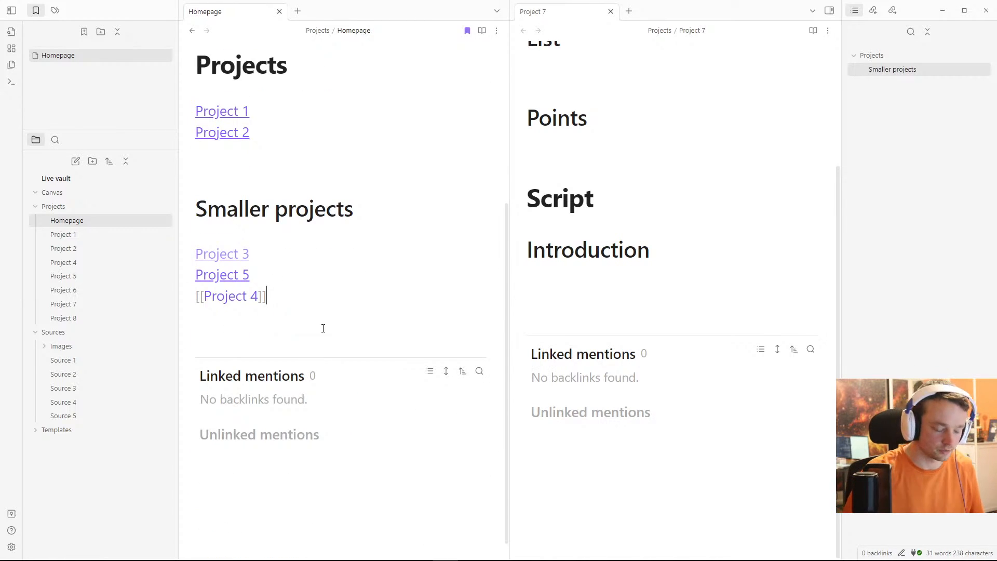
key("Return")
key("Return")
key("Return")
type("## ")
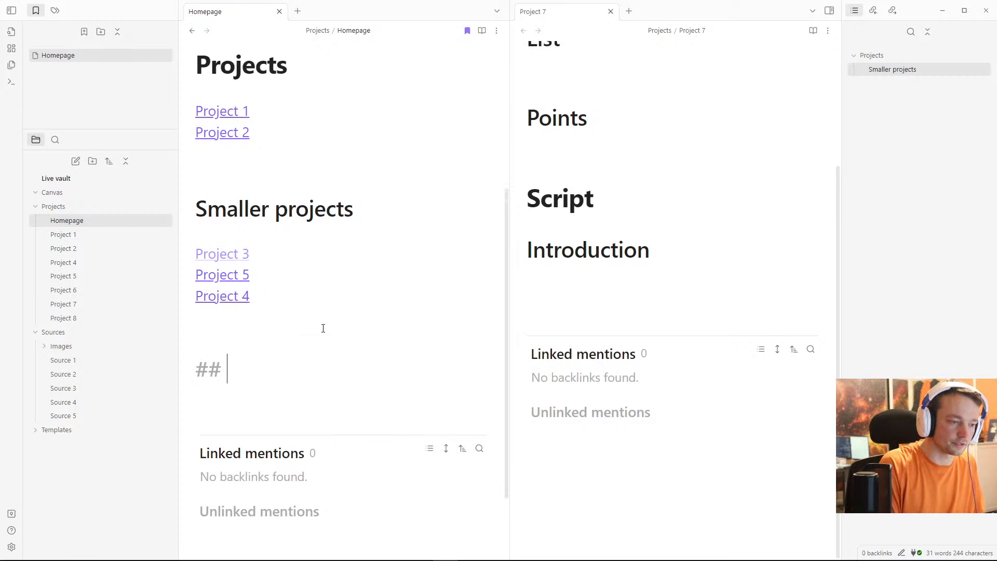
type("Other proejct")
key("BackSpace")
key("BackSpace")
key("BackSpace")
key("BackSpace")
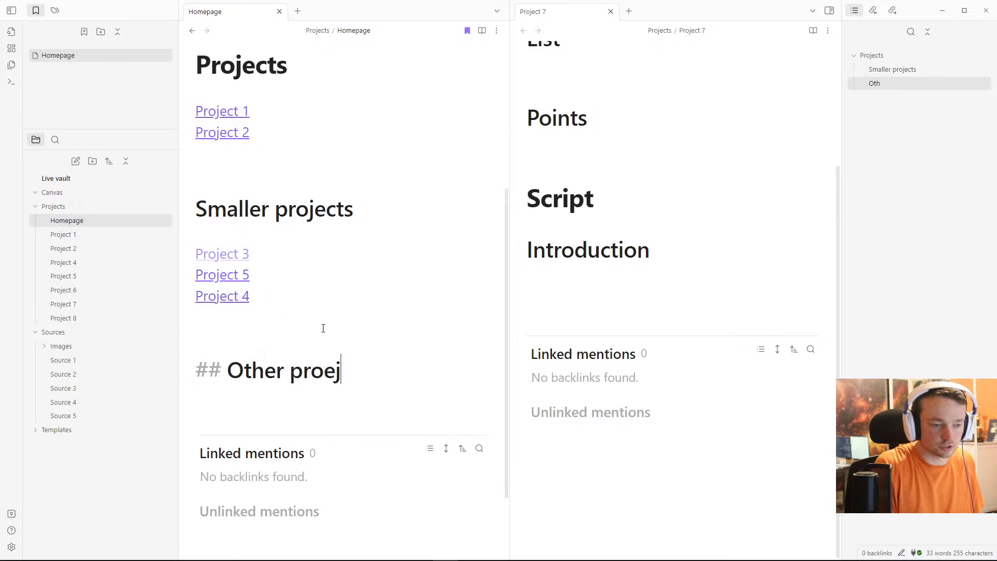
type("jects")
key("Return")
key("Return")
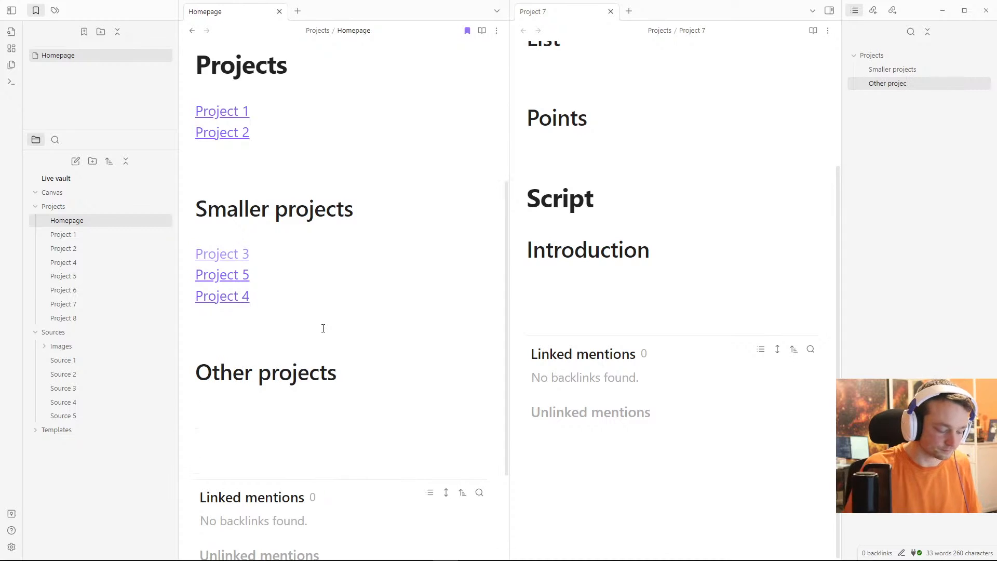
Step: Insert an internal link to Project 7 under the "Other projects" heading
type("[[")
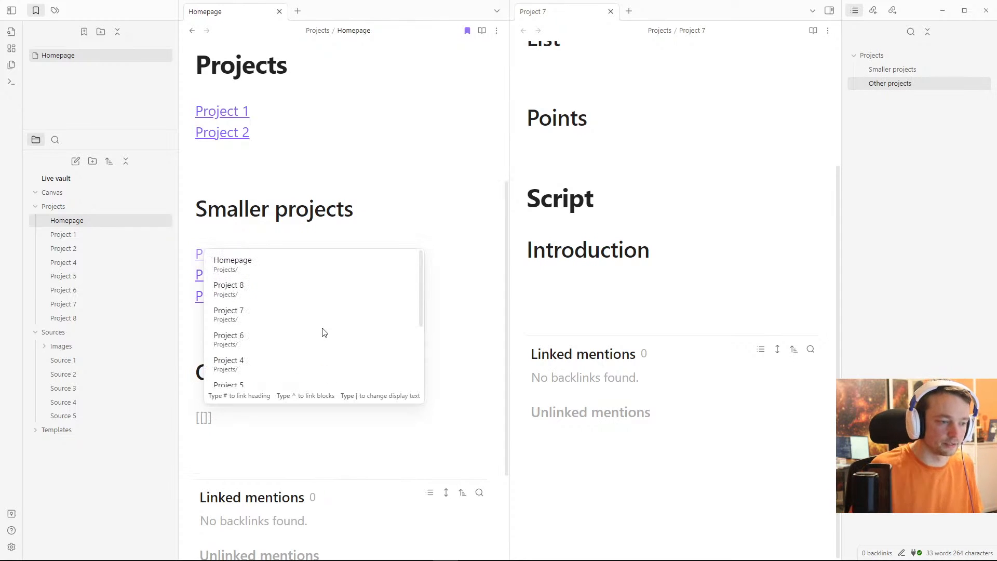
left_click(268, 322)
left_click(262, 400)
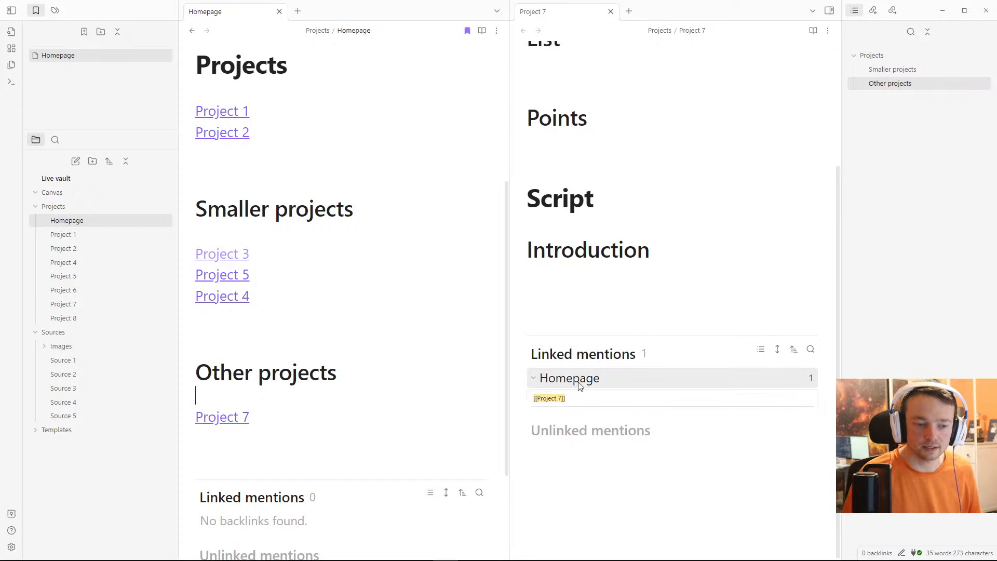
Step: Check Project 7's linked mentions against the Homepage's Project Inbox table and preview the Project 6 note from it
scroll(627, 236, "up", 1)
scroll(628, 240, "down", 1)
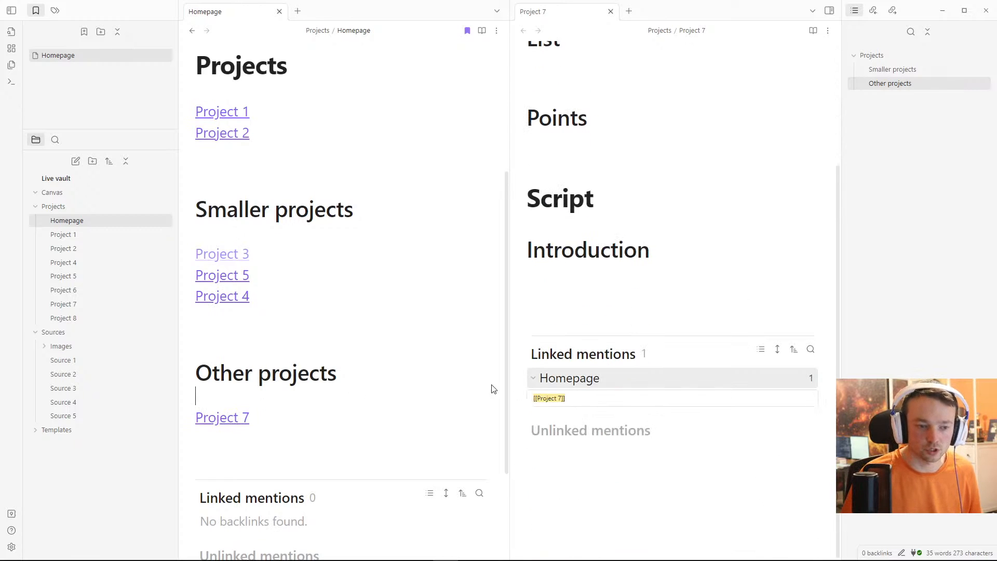
left_click(293, 417)
left_click(278, 398)
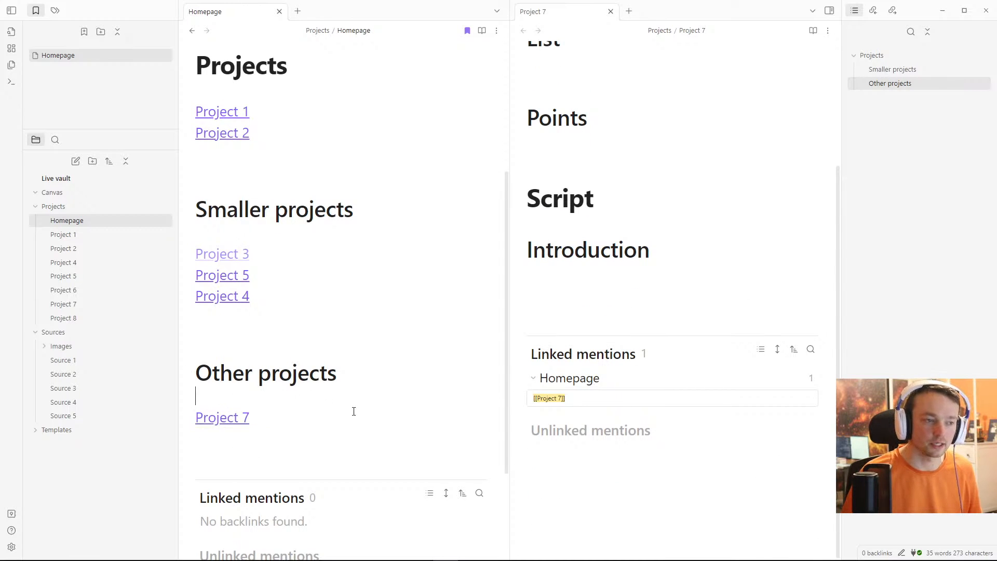
scroll(353, 407, "up", 4)
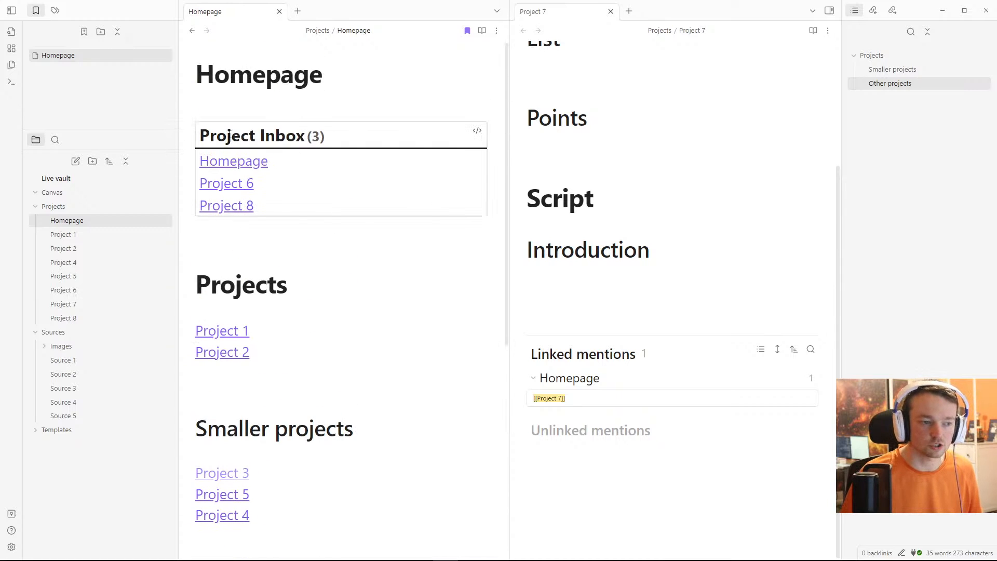
scroll(269, 218, "down", 4)
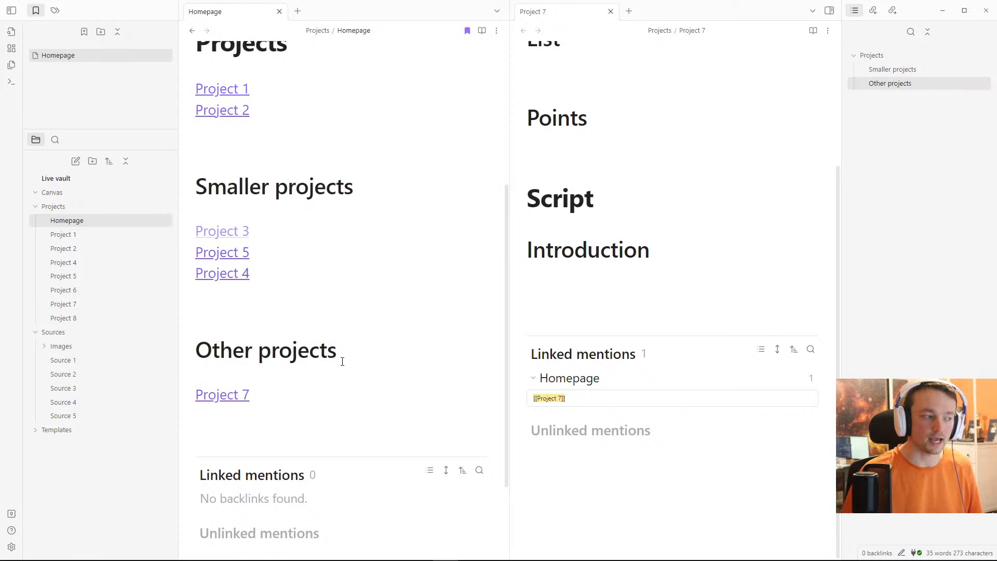
scroll(347, 311, "up", 4)
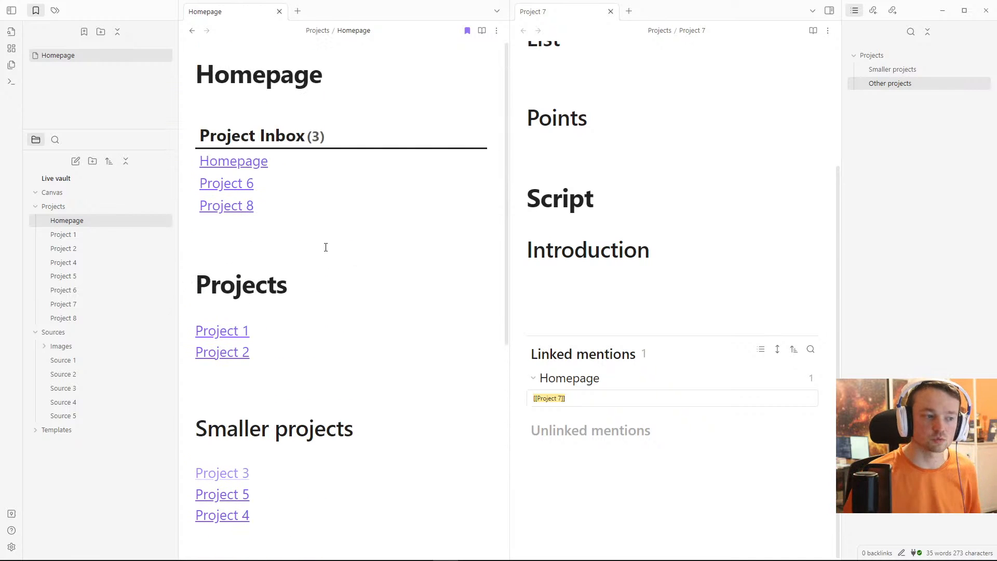
left_click(601, 159)
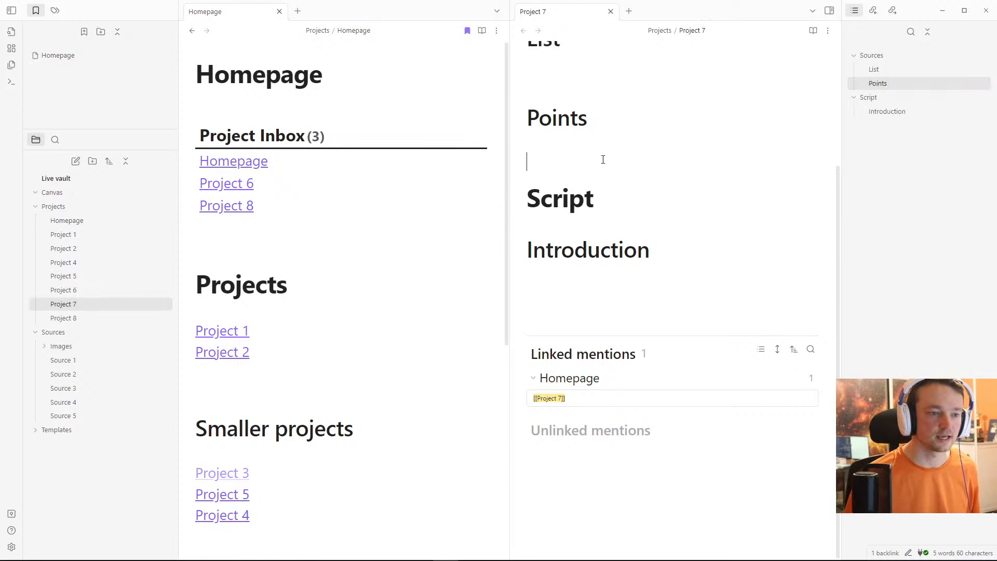
left_click(289, 106)
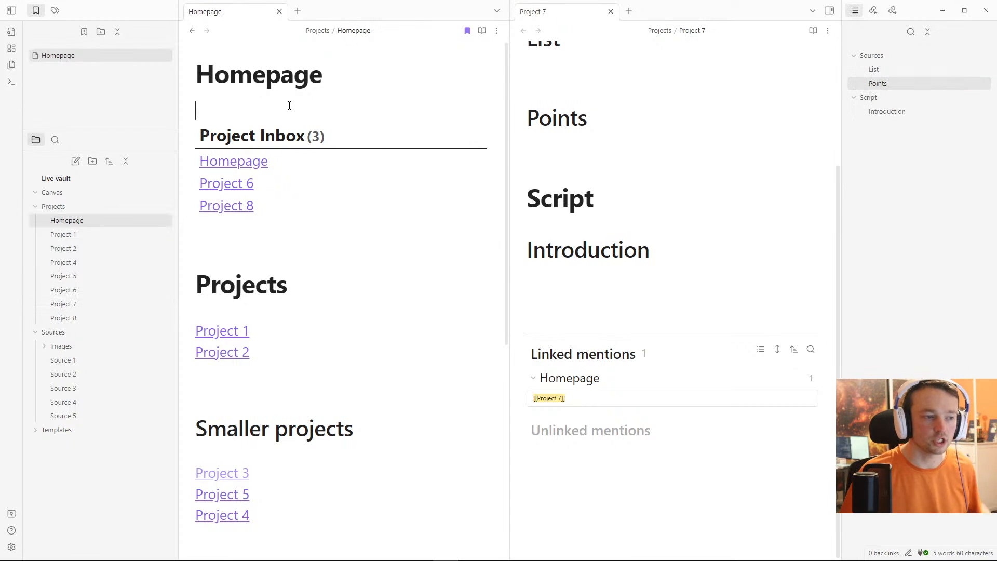
mouse_move(229, 188)
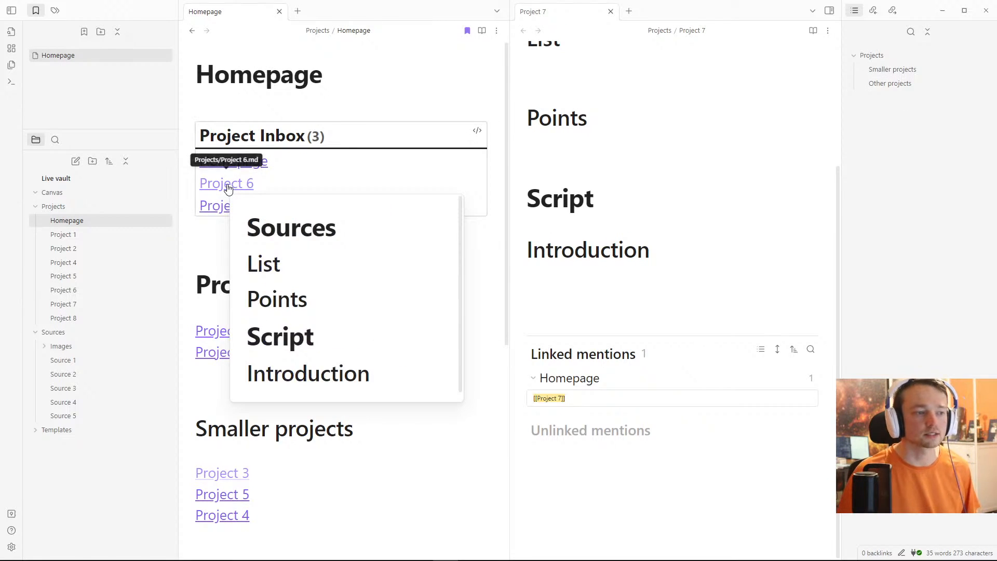
left_click(214, 227)
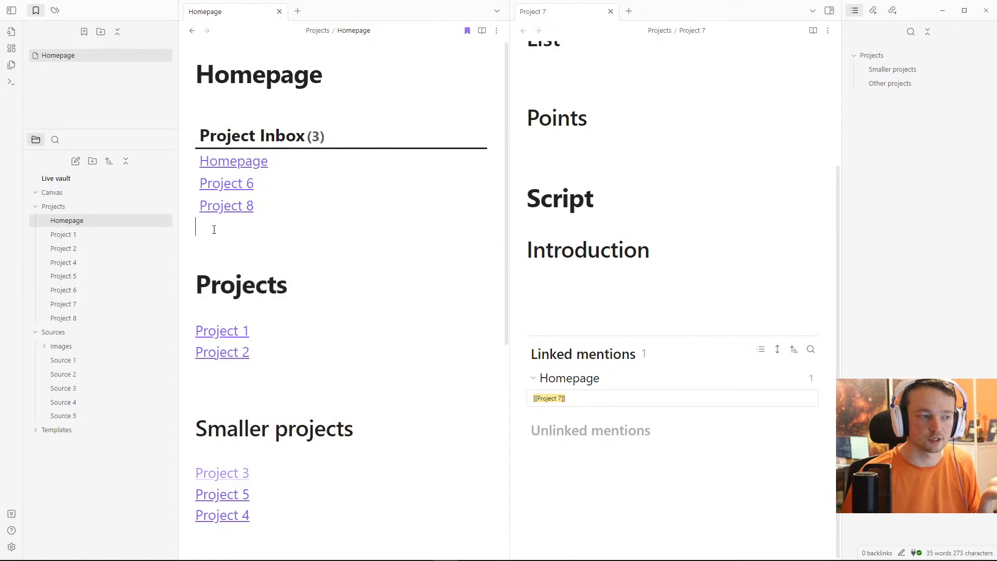
Step: Rename the "Smaller projects" heading on the Homepage to "Productivity"
scroll(226, 230, "down", 3)
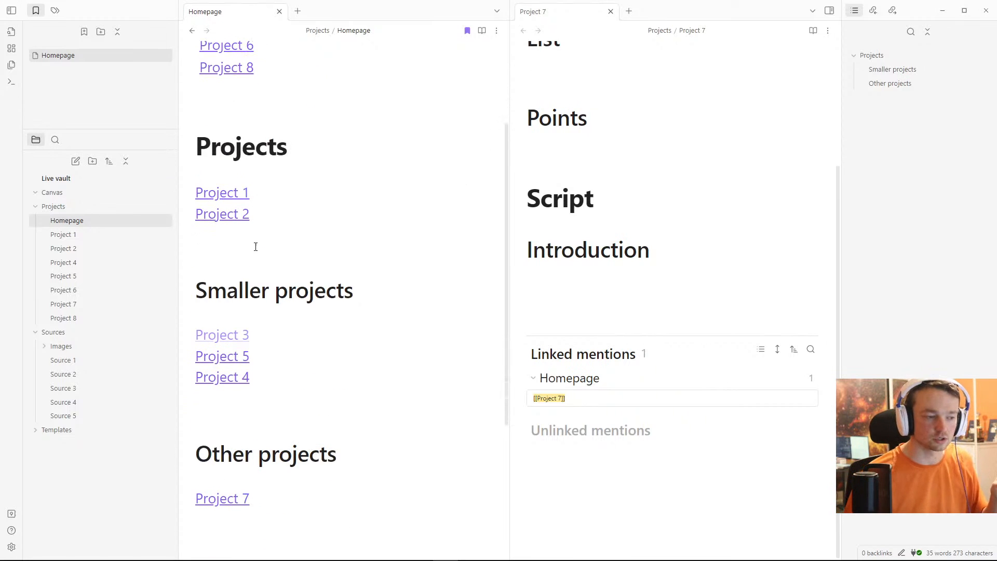
left_click(357, 292)
key("ctrl+BackSpace")
key("ctrl+BackSpace")
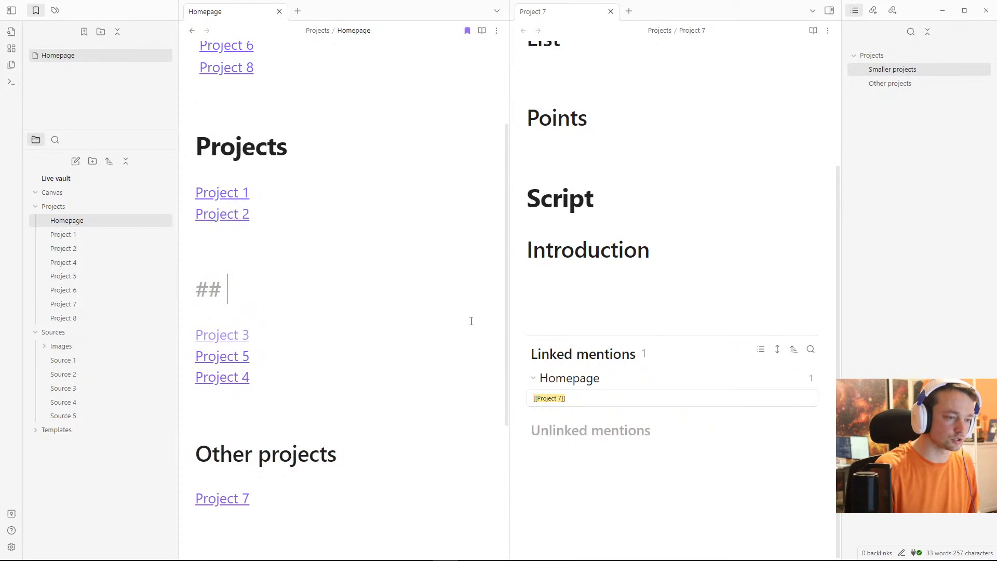
type("Productivity")
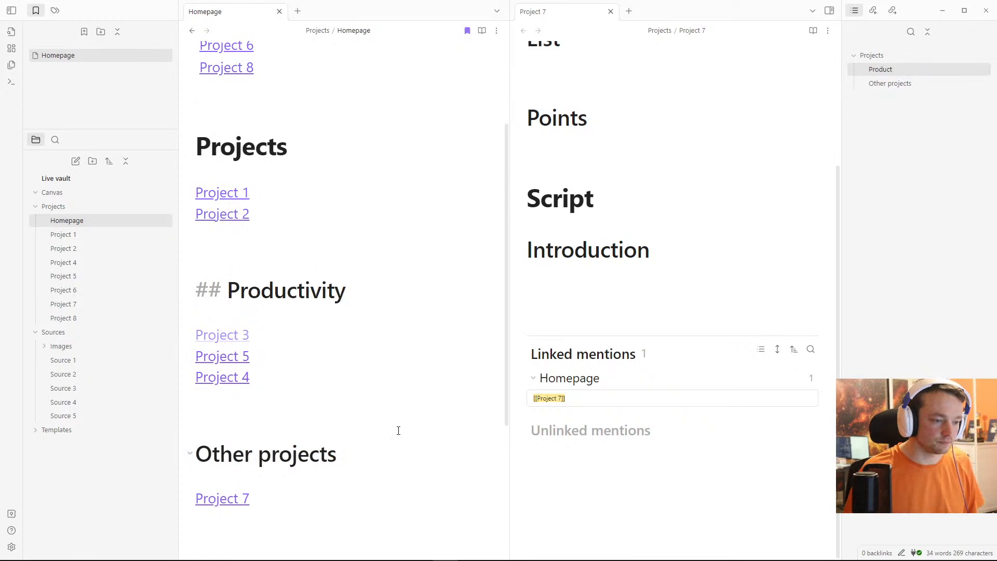
Step: Replace the "Other projects" heading text with "psychology"
left_click(374, 443)
key("ctrl+BackSpace")
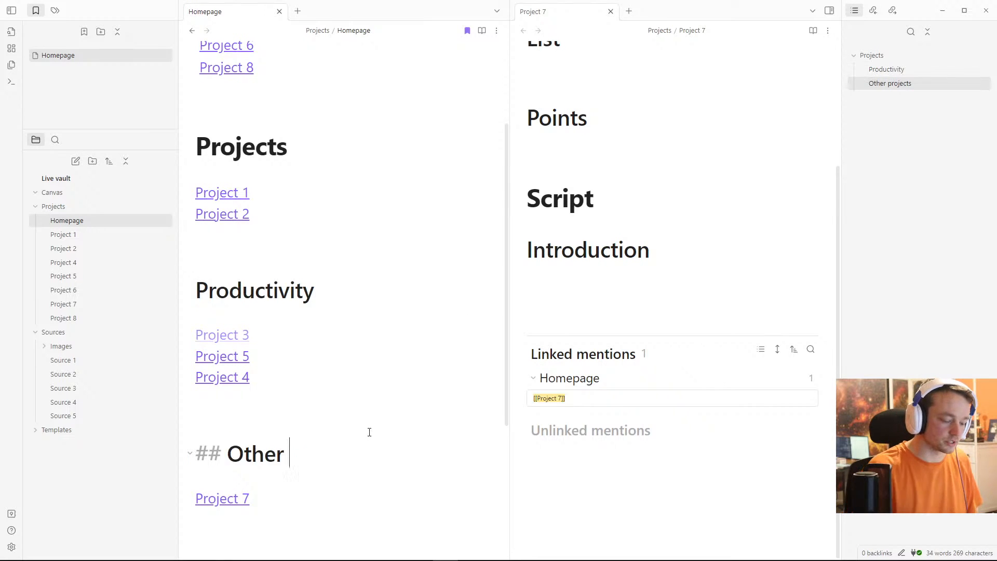
key("ctrl+BackSpace")
type("psychology")
left_click(392, 403)
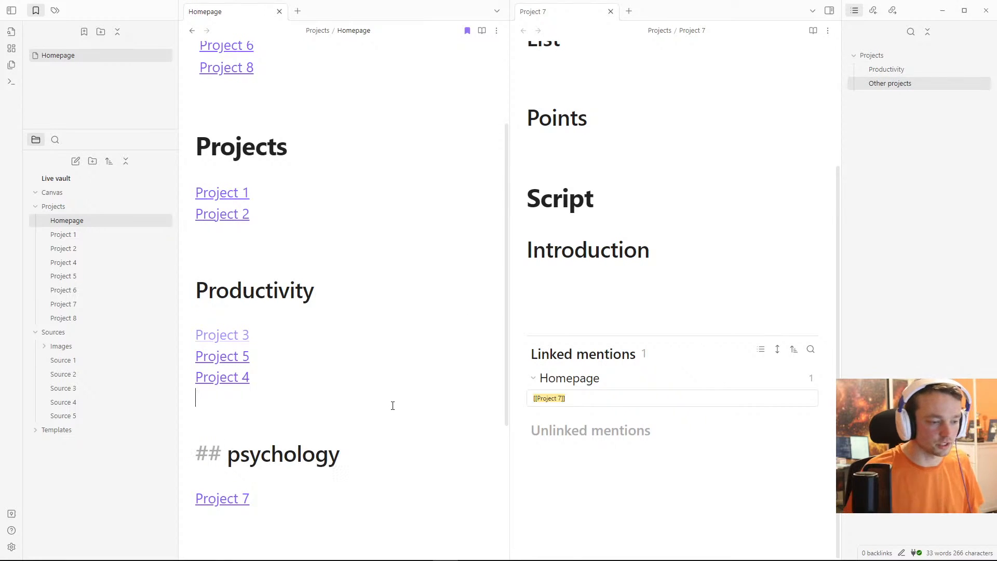
Step: Add an internal link to Project 6 on a new line below Project 7 in the psychology section
left_click(277, 508)
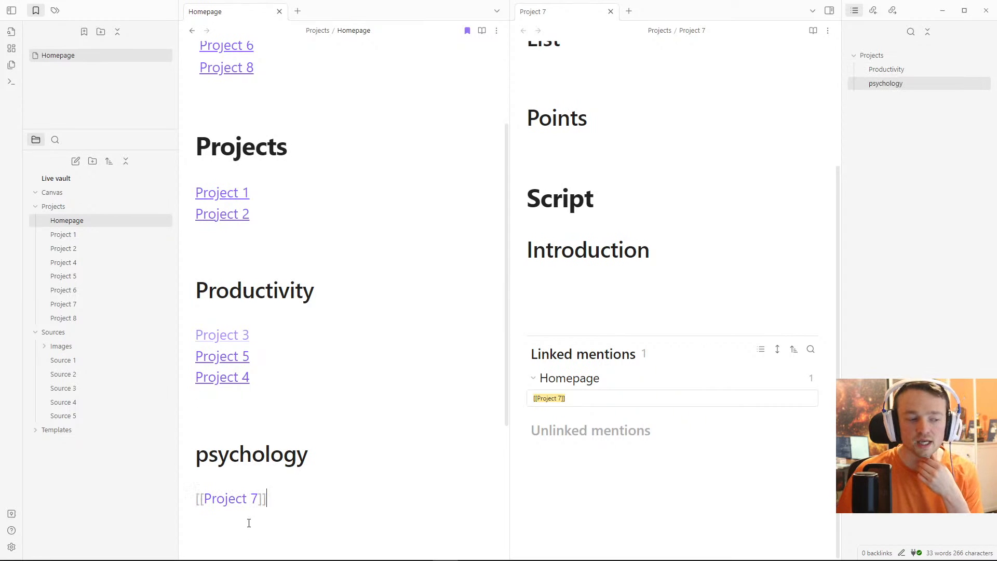
key("Return")
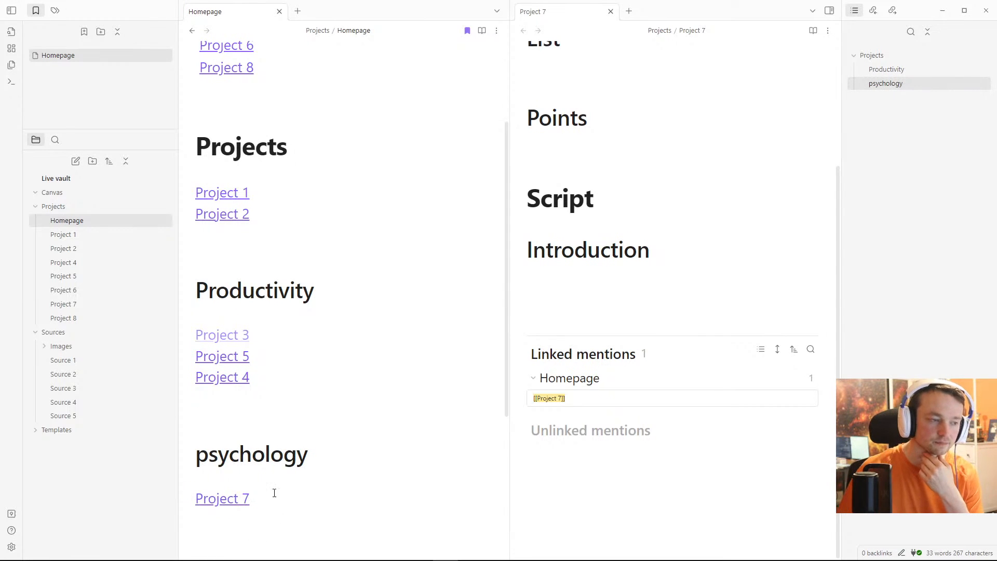
scroll(275, 493, "up", 3)
mouse_move(238, 188)
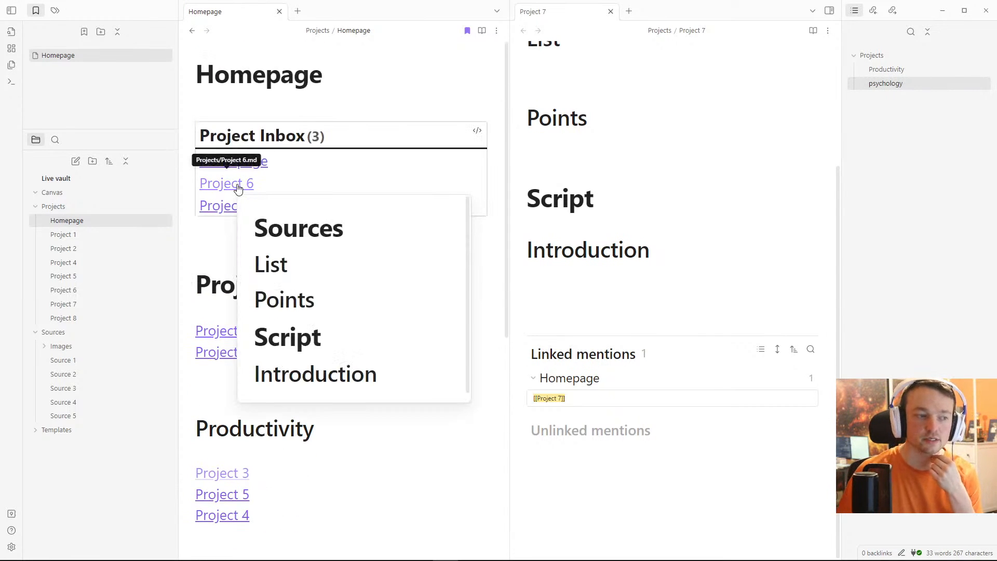
scroll(239, 259, "down", 5)
type("[[project 6")
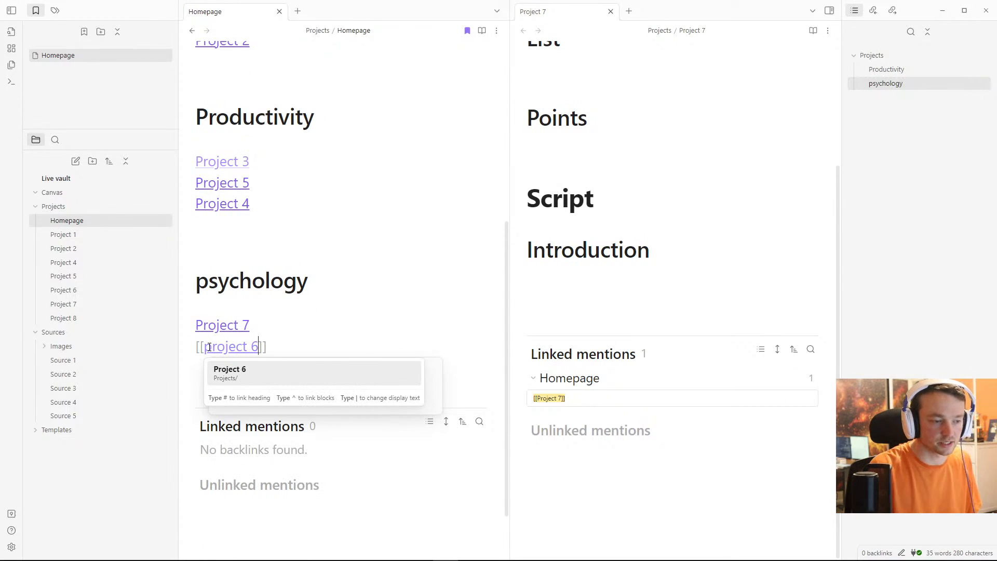
key("Return")
left_click(232, 245)
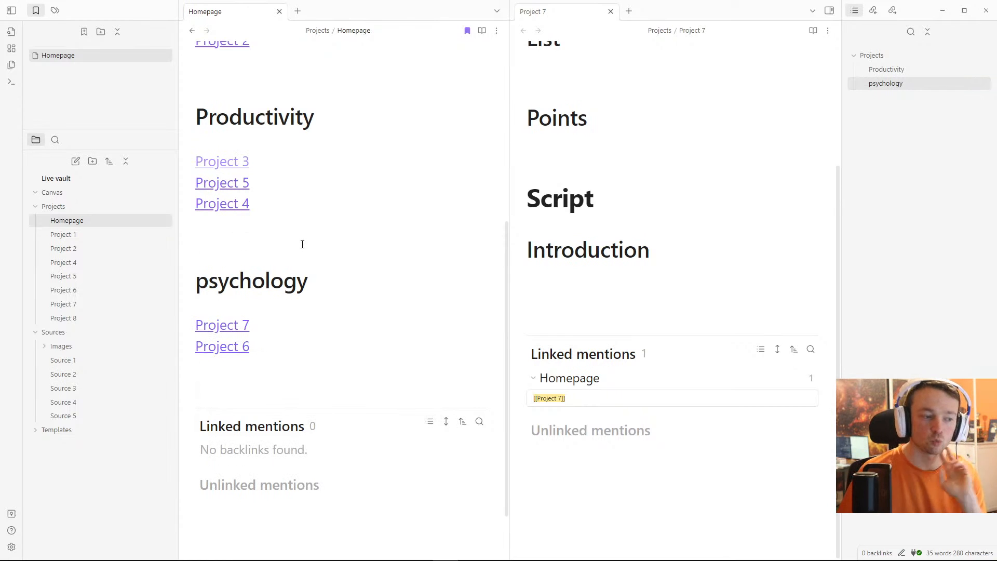
Step: Preview Project 8 from the Project Inbox and examine the where clause of the inbox's Dataview query on the Homepage
scroll(303, 245, "up", 6)
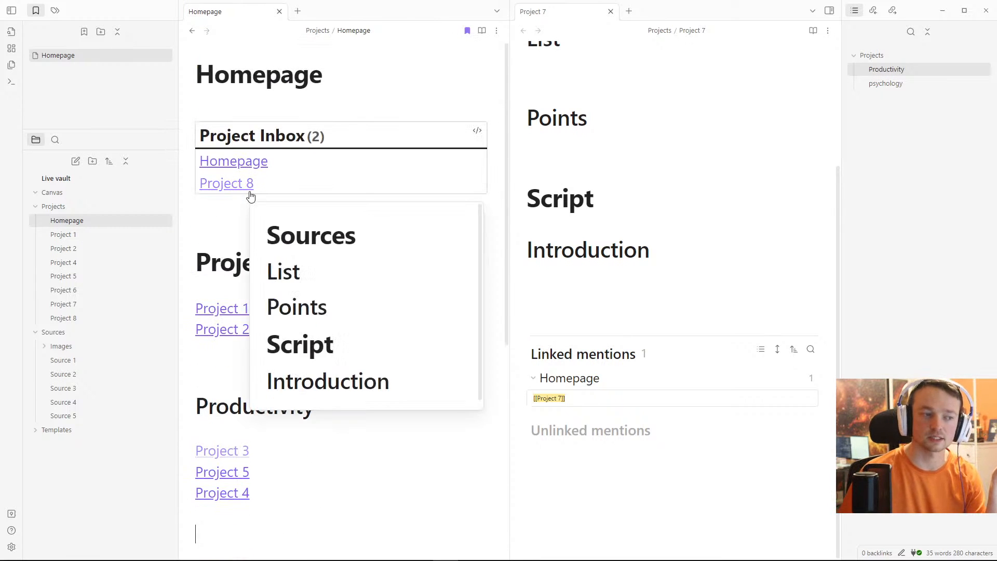
left_click(251, 221)
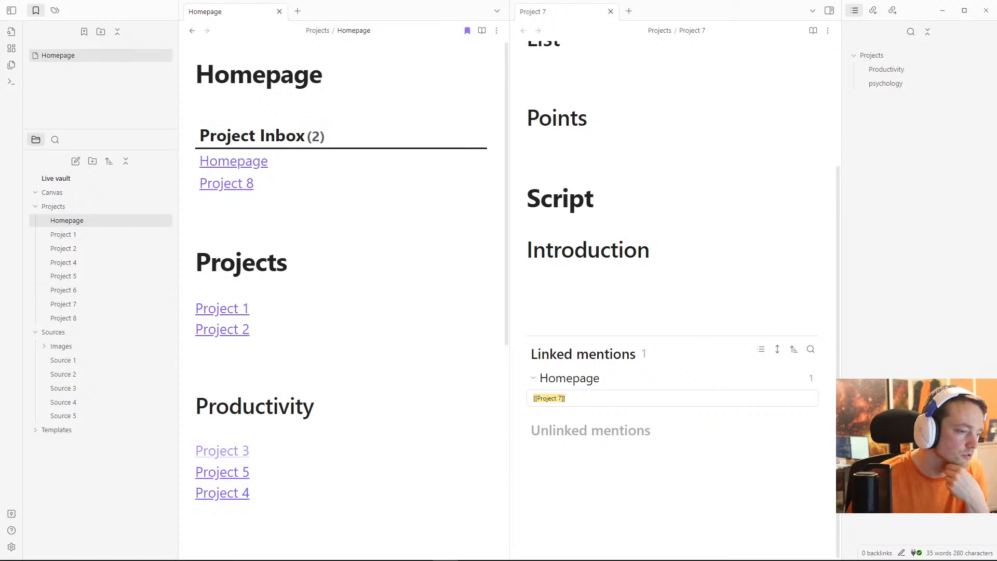
left_click(257, 217)
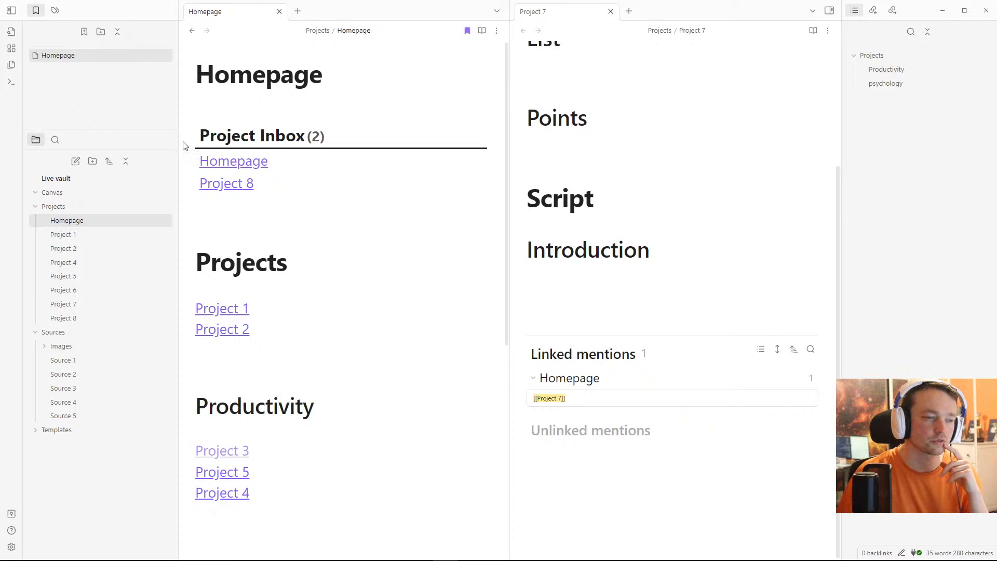
left_click(476, 134)
left_click(313, 197)
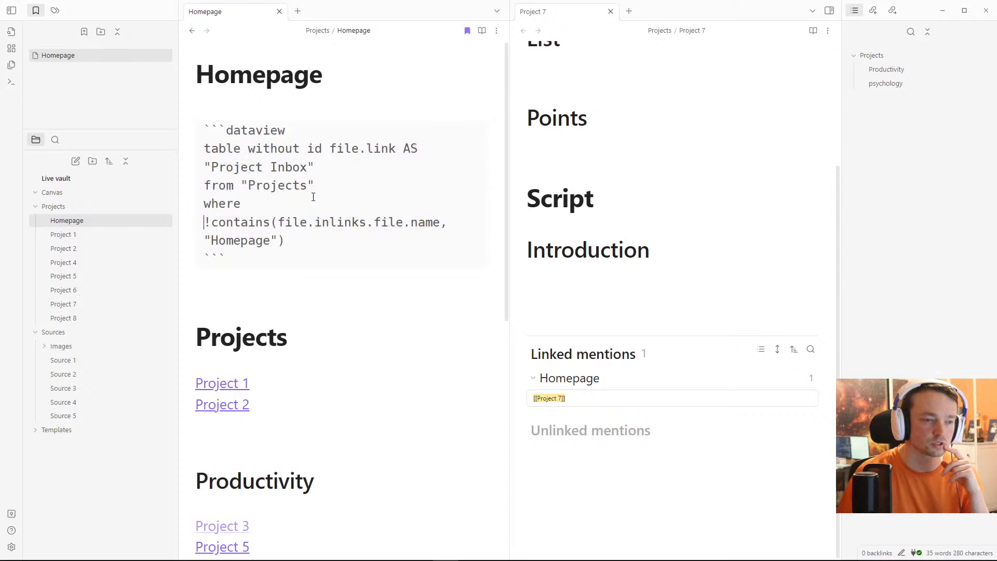
left_click_drag(301, 240, 202, 206)
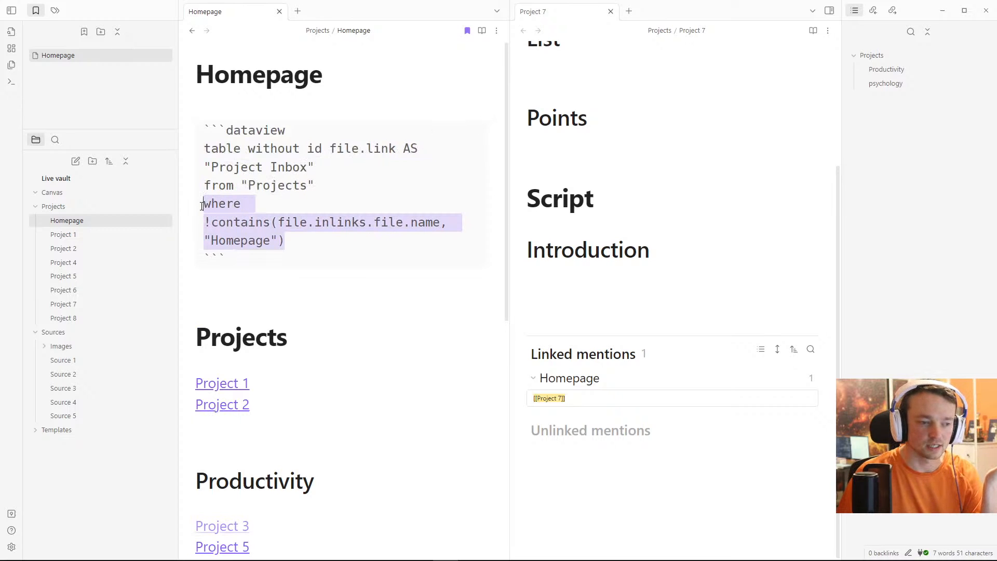
left_click(226, 286)
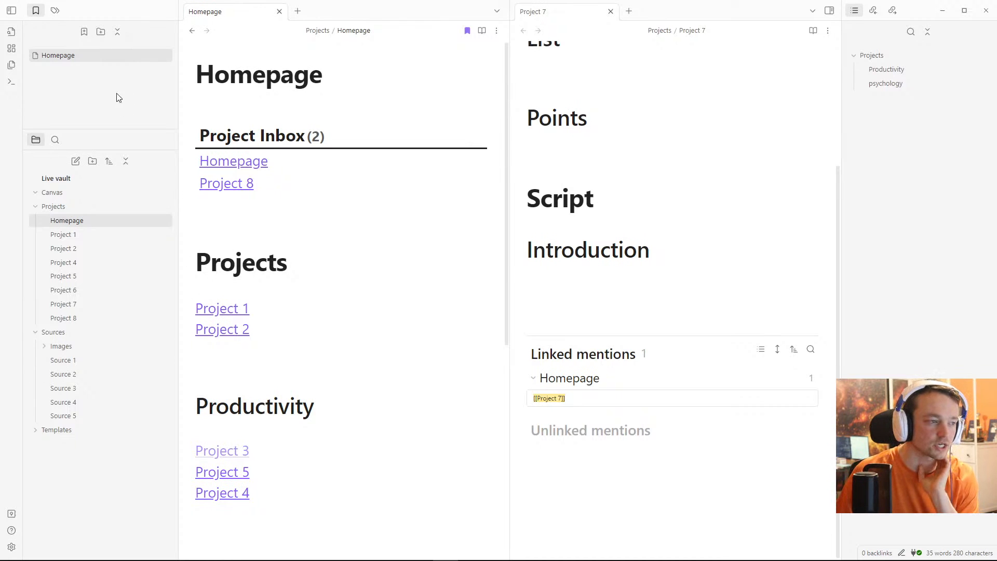
left_click(54, 140)
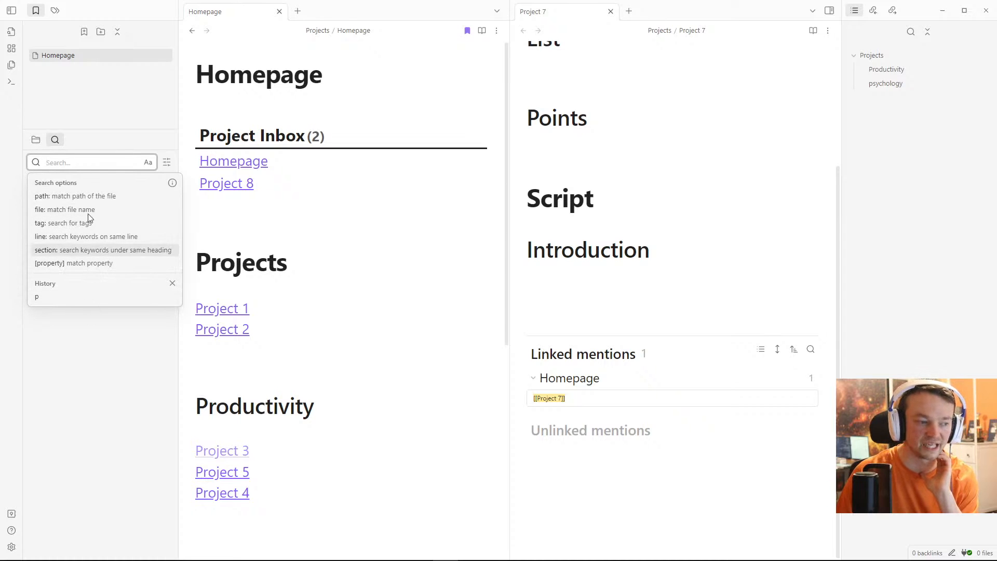
left_click(110, 106)
left_click(36, 140)
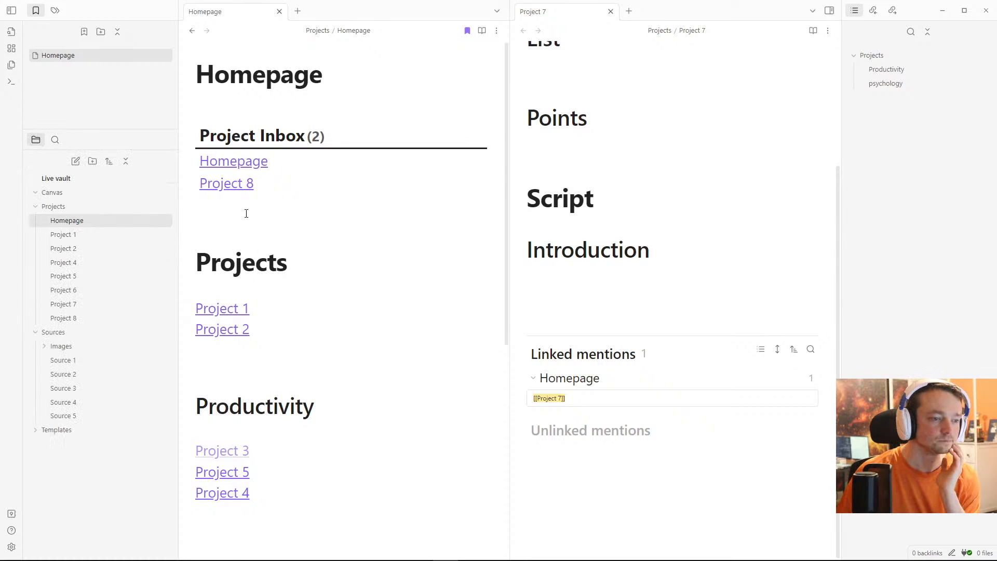
Step: Add below the Project Inbox: table without id file.link AS "Source Inbox" from "Sources" where !contains(file.inlinks.file.path, "Projects") limit 10
left_click(245, 211)
scroll(337, 259, "down", 2)
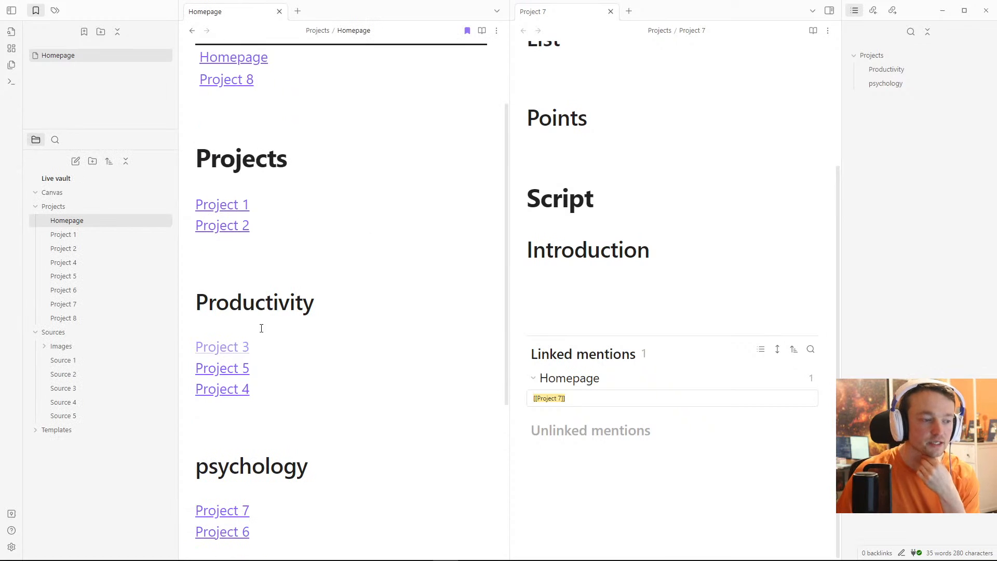
scroll(306, 263, "up", 2)
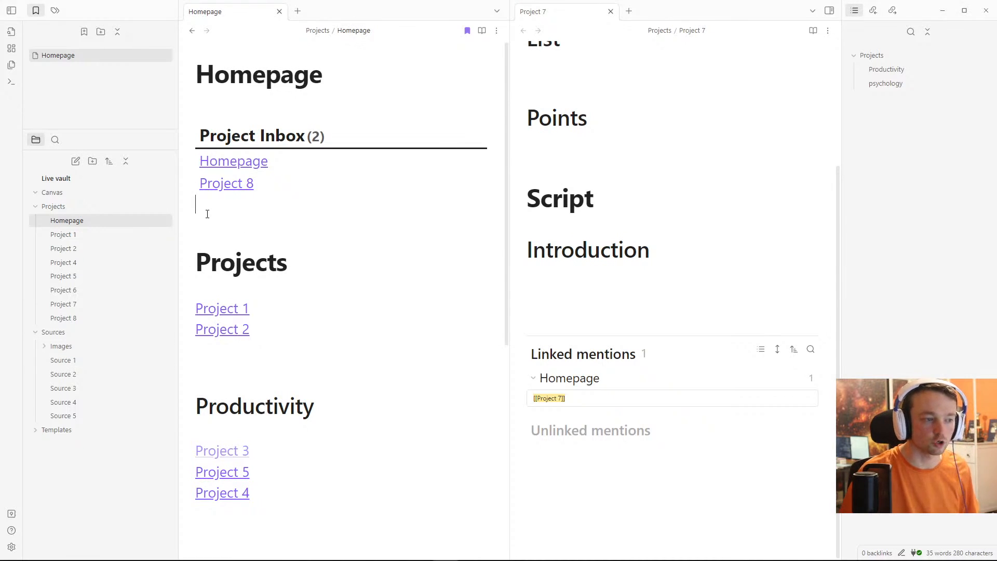
key("Return")
key("Return")
type("table without id file.link AS \"Source Inbox\" from \"Sources\" where !contains(file.inlinks.file.path, \"Projects\") limit 10")
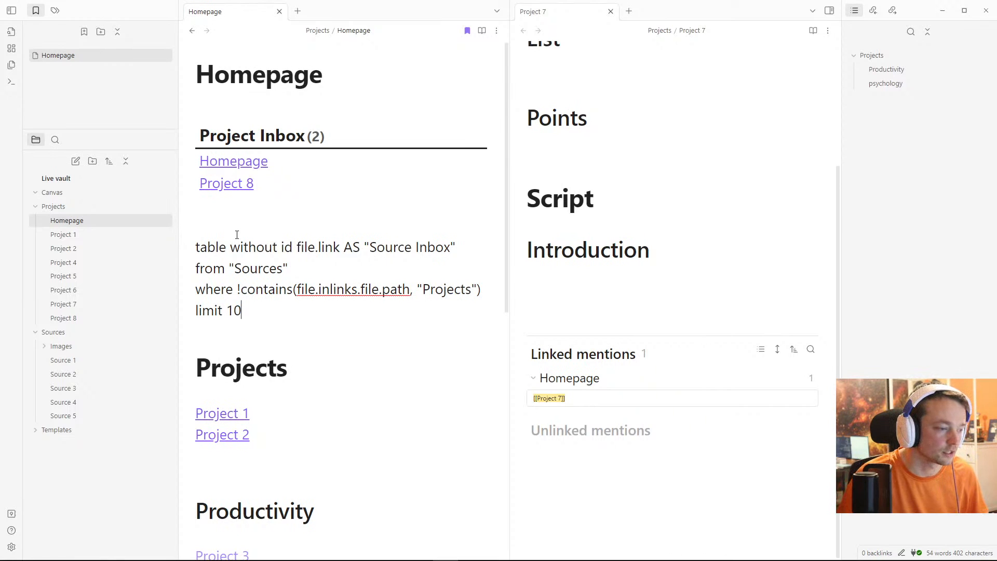
left_click(256, 269)
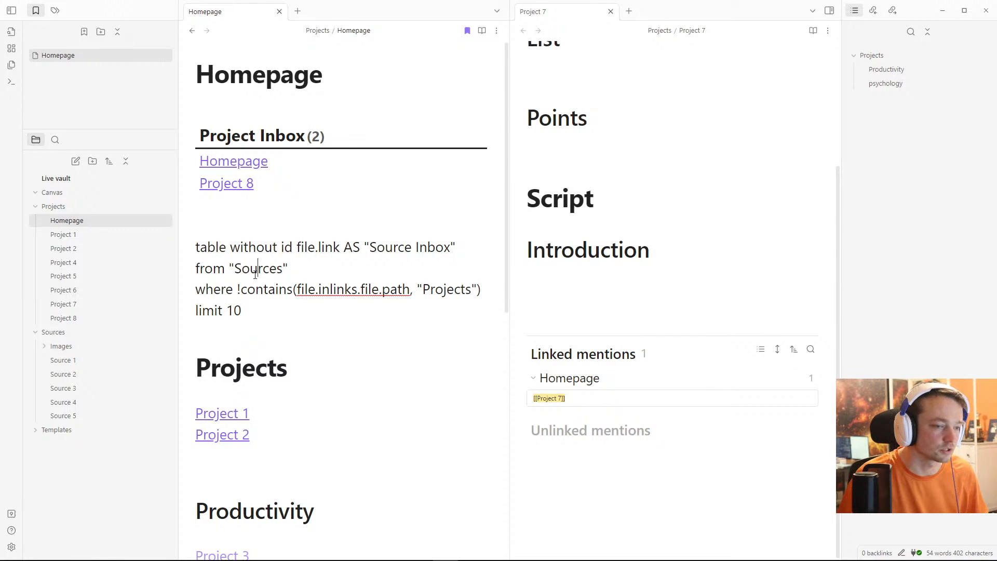
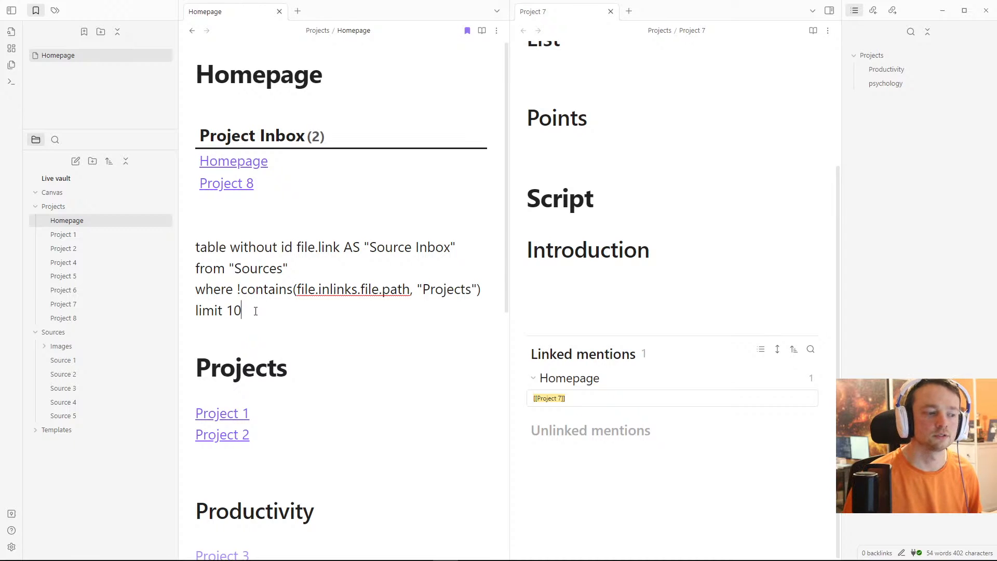
scroll(257, 322, "down", 2)
left_click(639, 195)
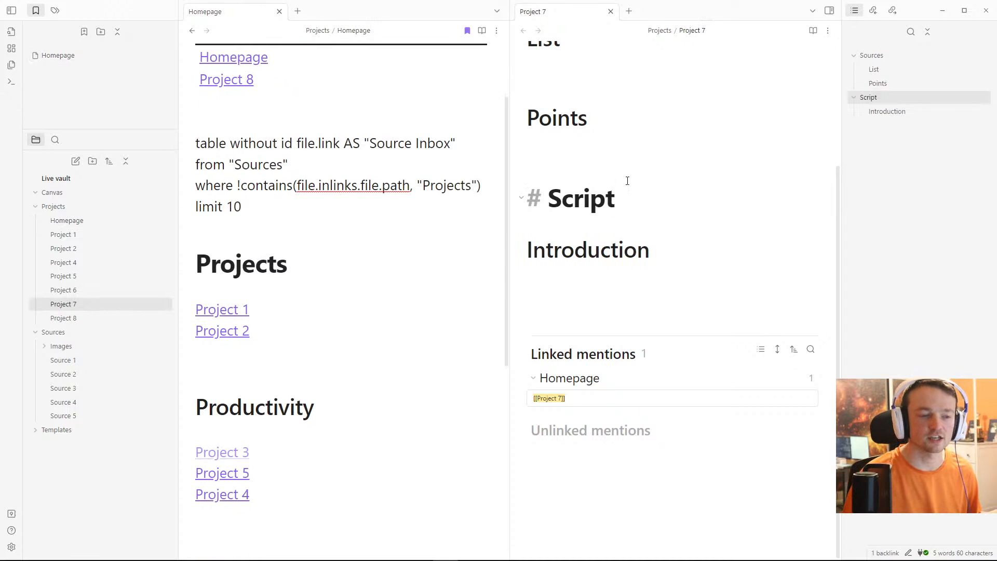
left_click(327, 361)
scroll(328, 362, "down", 2)
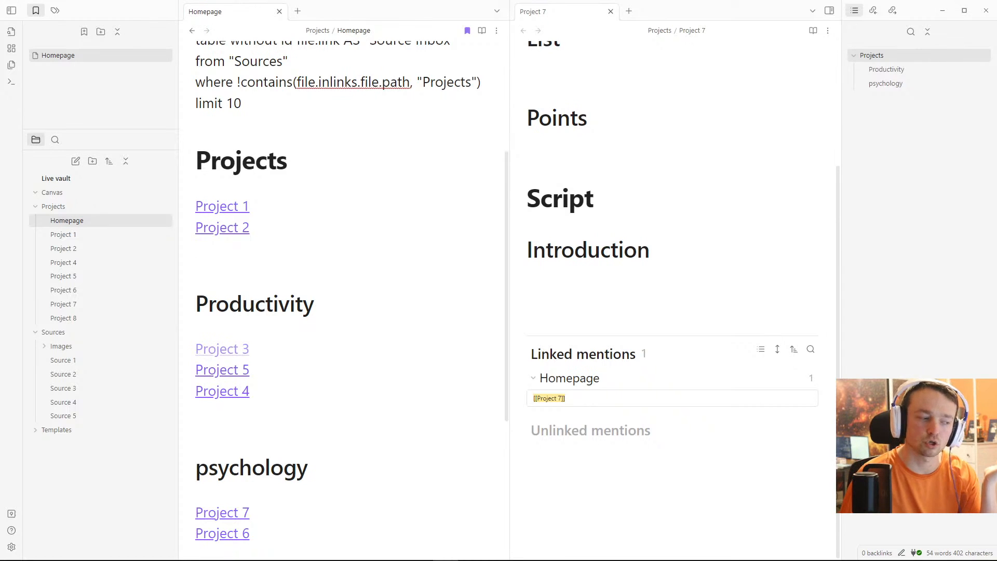
scroll(367, 298, "up", 4)
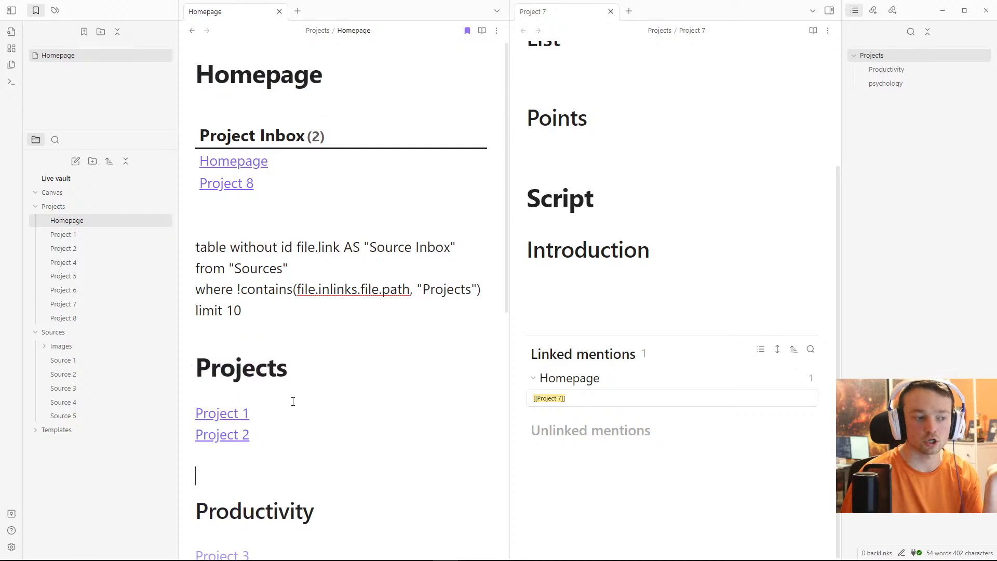
left_click(275, 433)
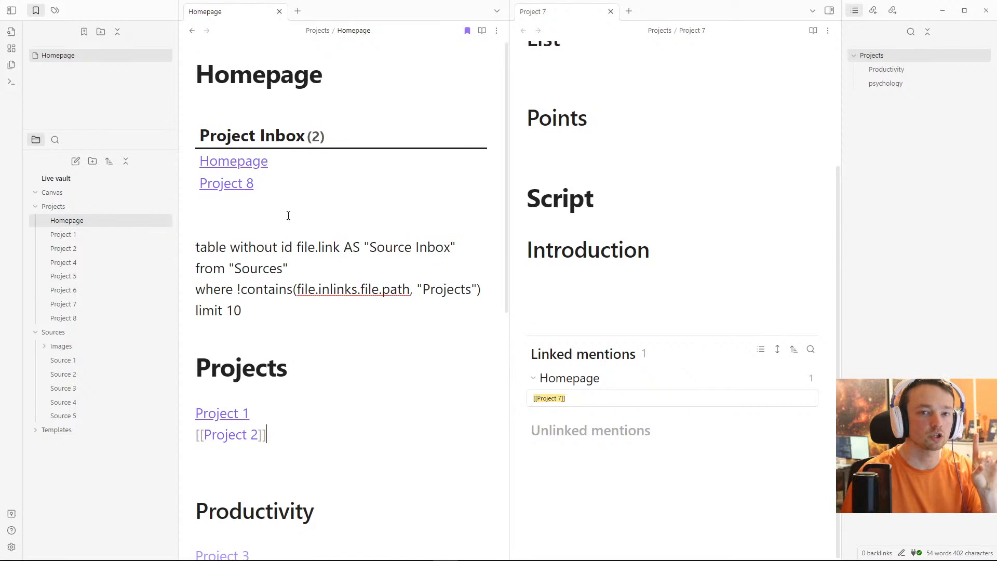
Step: Examine the plain-text Source Inbox query on the Homepage note, including its column title and source folder
scroll(288, 216, "down", 4)
key("Down")
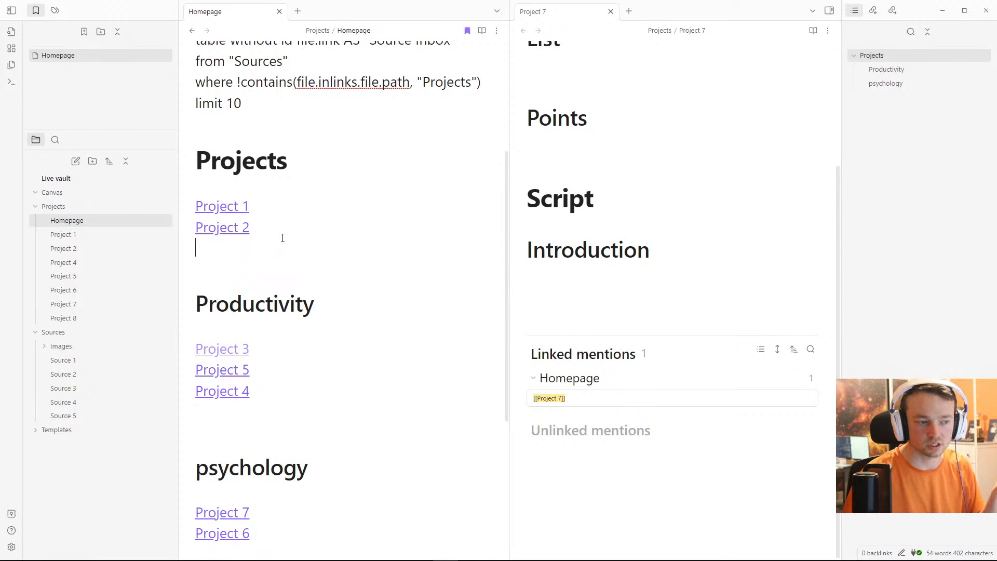
scroll(306, 232, "up", 4)
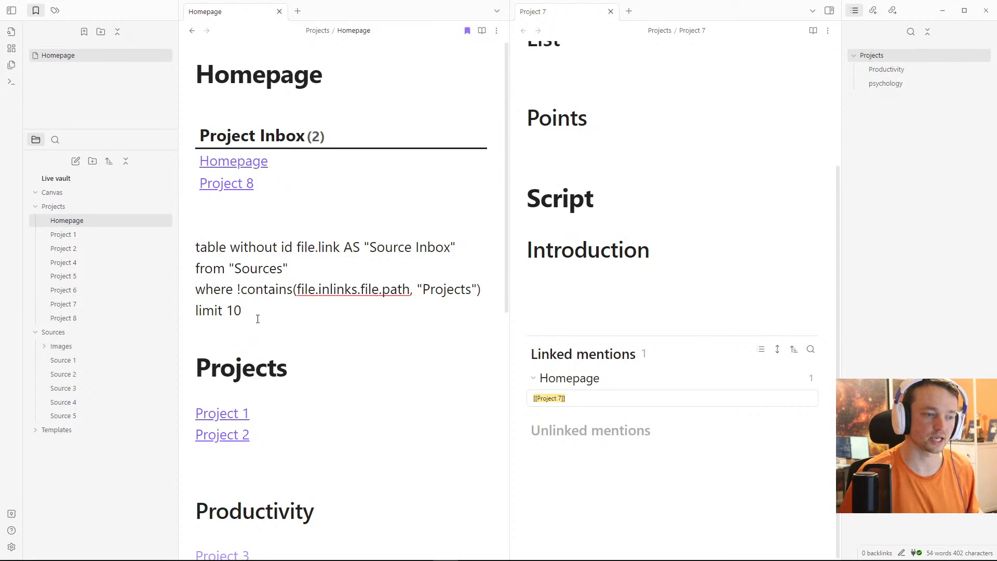
left_click(271, 248)
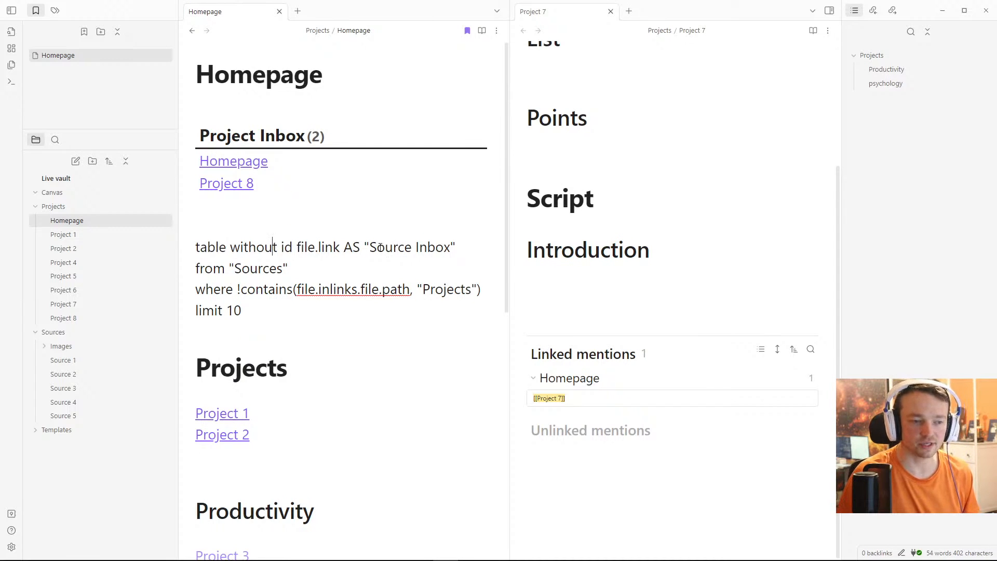
left_click_drag(378, 248, 451, 248)
left_click(281, 269)
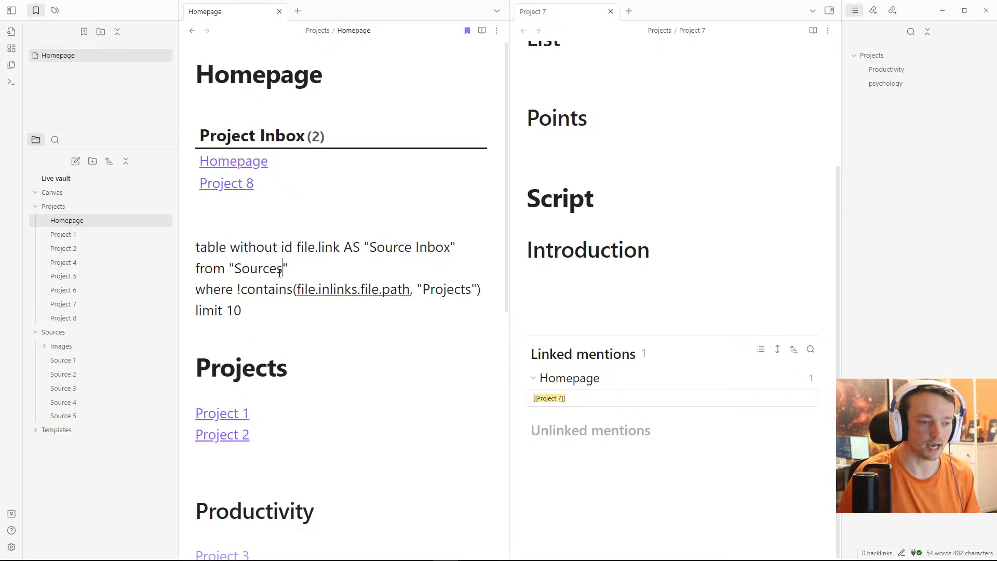
Step: Remove the dataview label from the Project Inbox code block so it shows as plain code
left_click(479, 133)
left_click(304, 134)
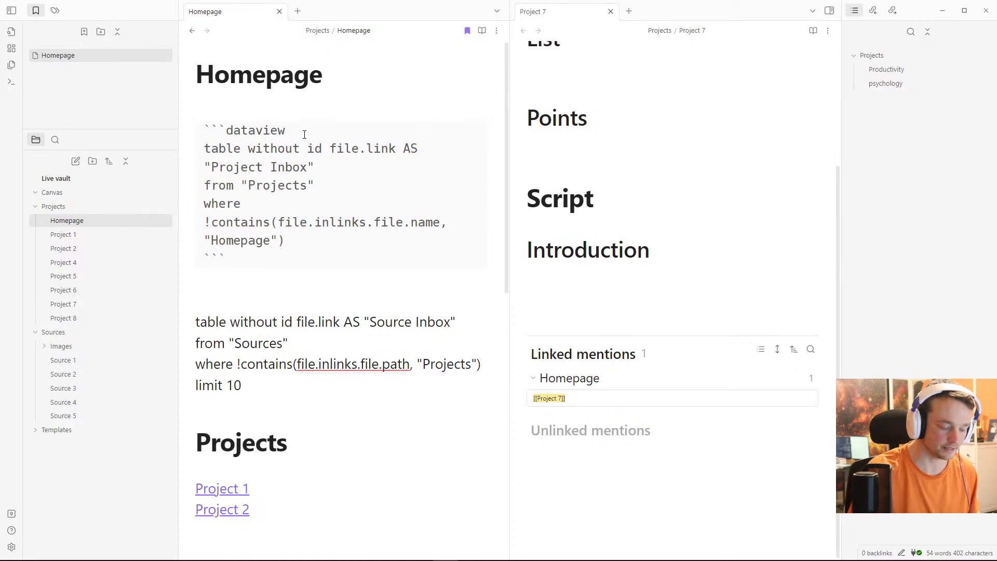
key("ctrl+BackSpace")
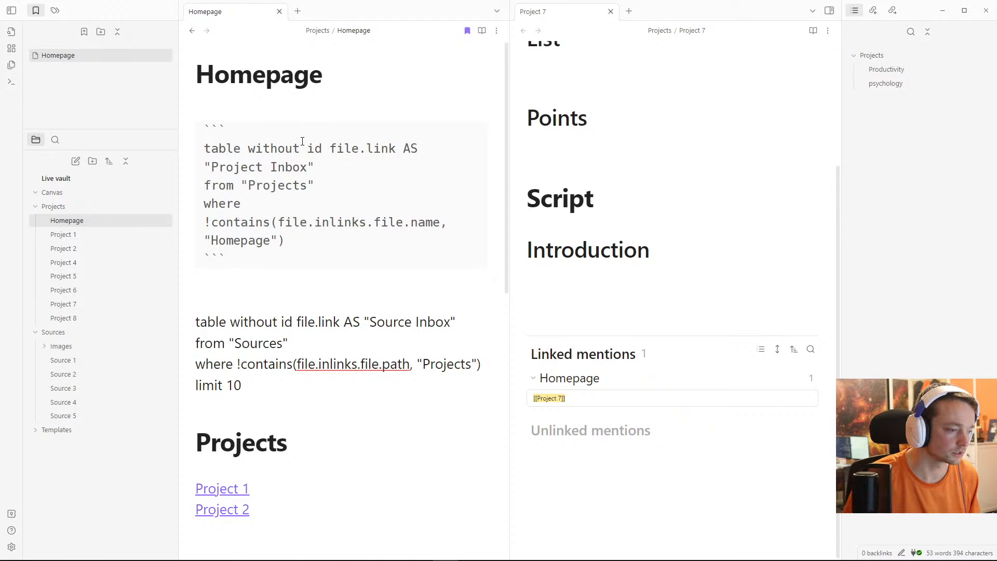
Step: Compare the Source Inbox query with the Project Inbox query, focusing on the from folder and the contains condition
left_click(274, 291)
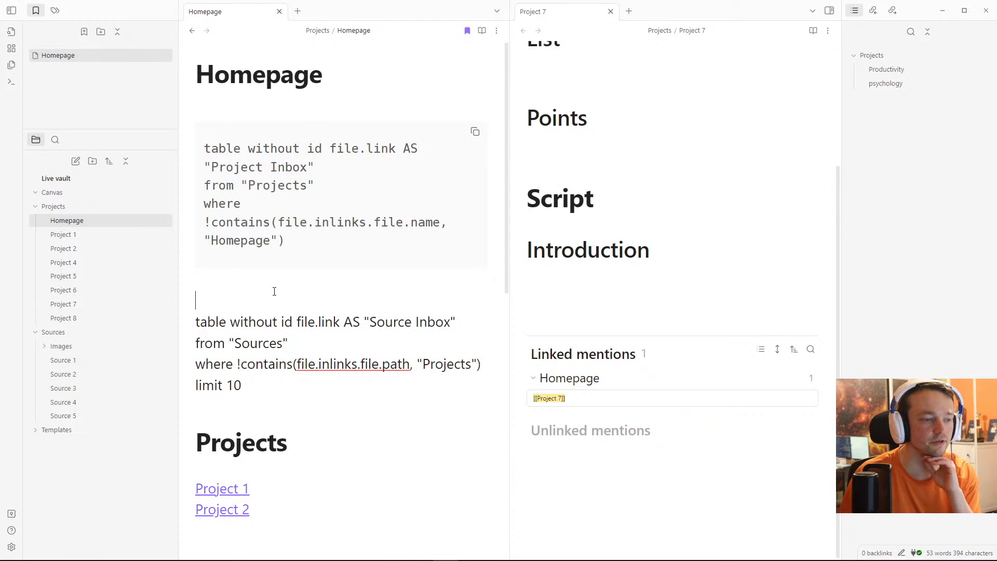
left_click(291, 345)
left_click(285, 188)
left_click(270, 344)
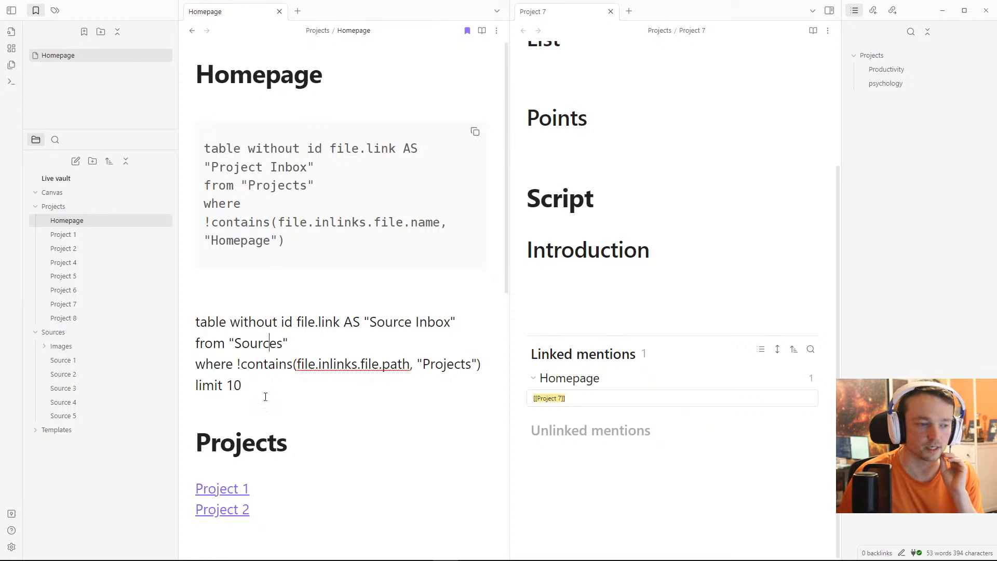
left_click(306, 366)
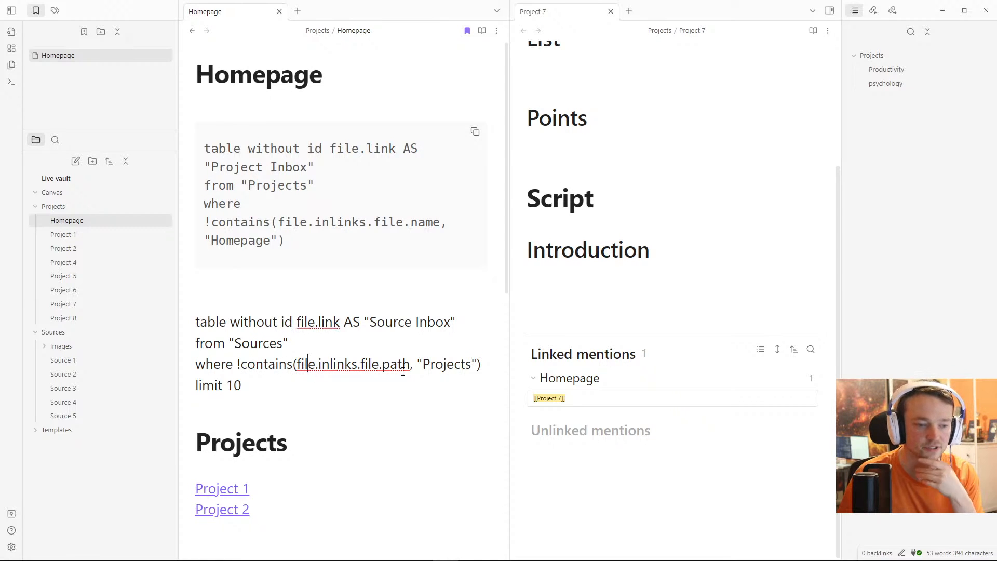
left_click(443, 364)
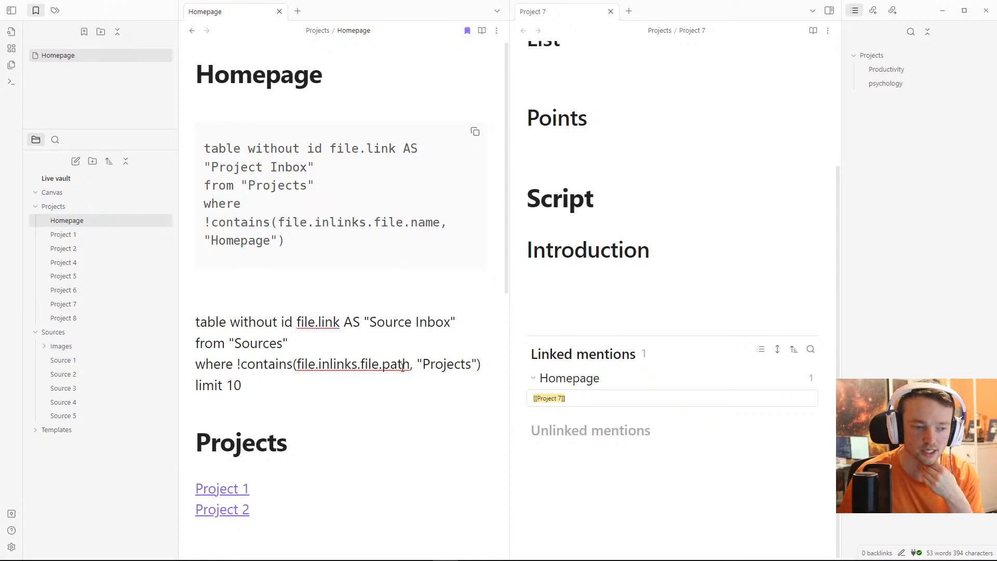
double_click(377, 223)
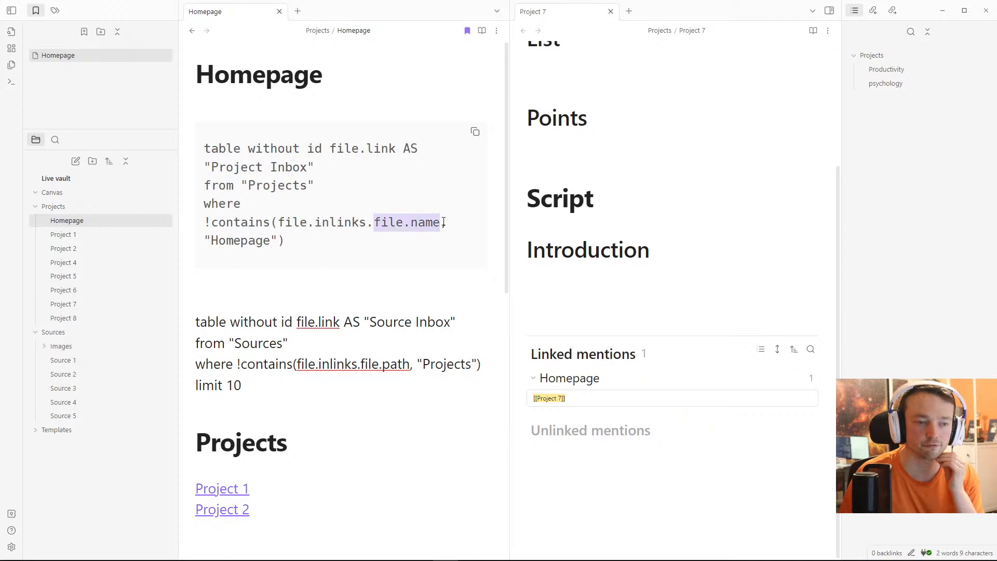
left_click_drag(277, 240, 204, 240)
left_click(242, 385)
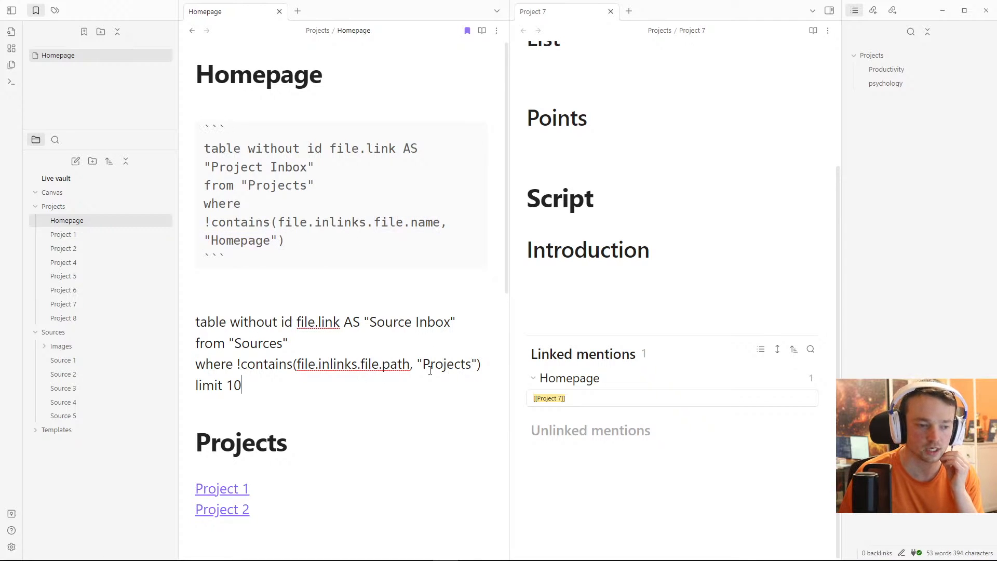
left_click_drag(414, 364, 481, 367)
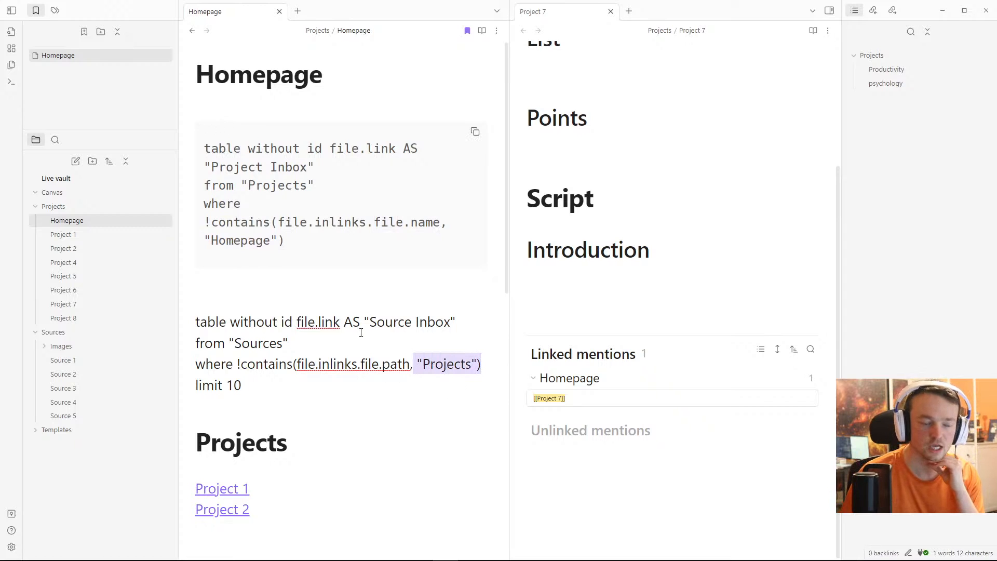
left_click(361, 306)
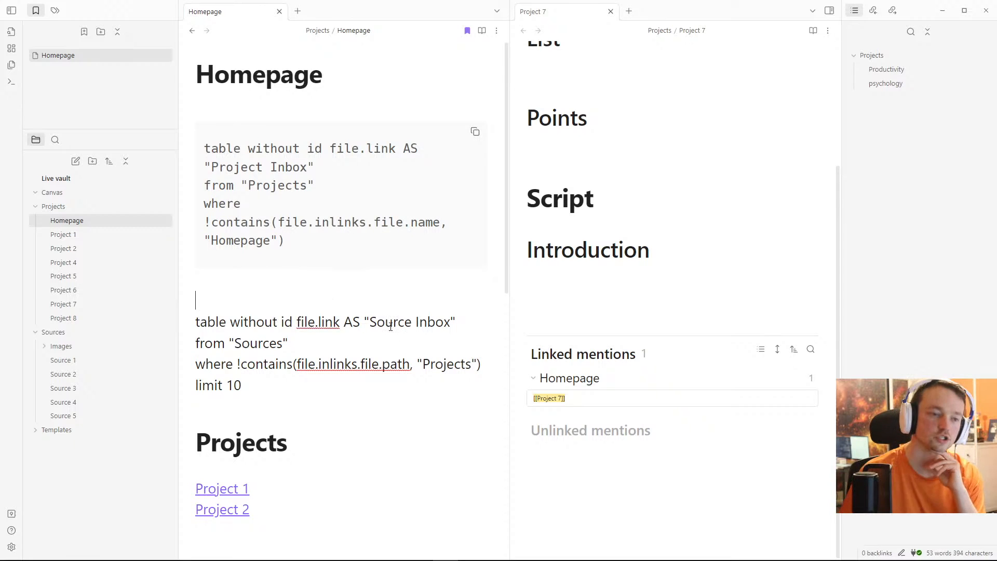
Step: Wrap the Source Inbox query in a code block and label the block as dataview
left_click(250, 385)
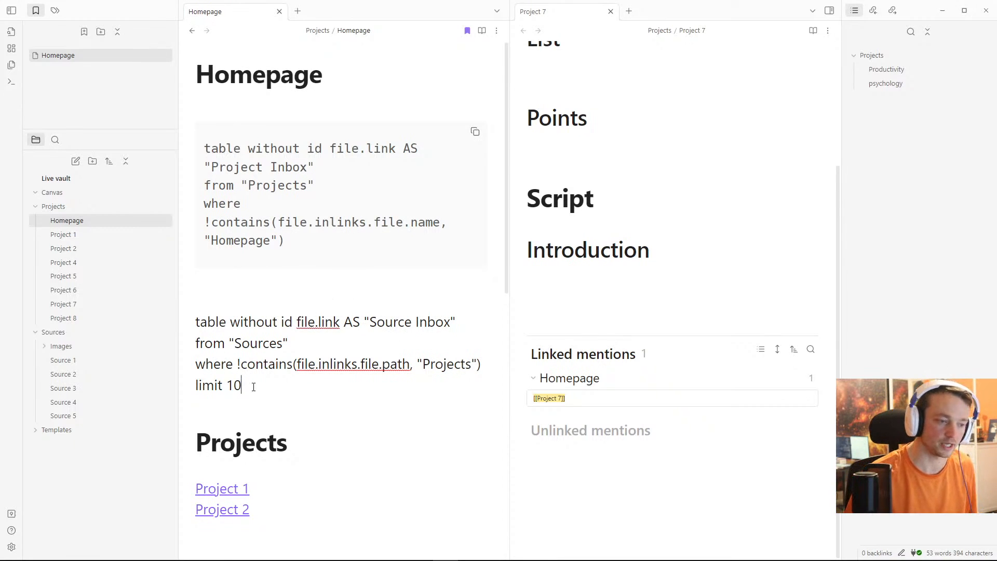
left_click(210, 309)
type("```")
left_click_drag(247, 402, 188, 347)
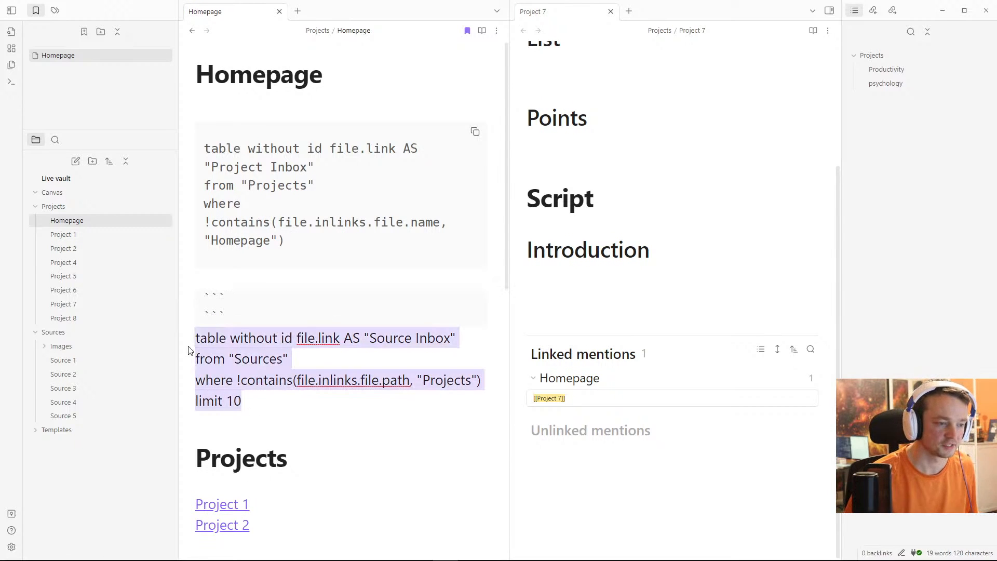
key("alt+Up")
left_click(228, 279)
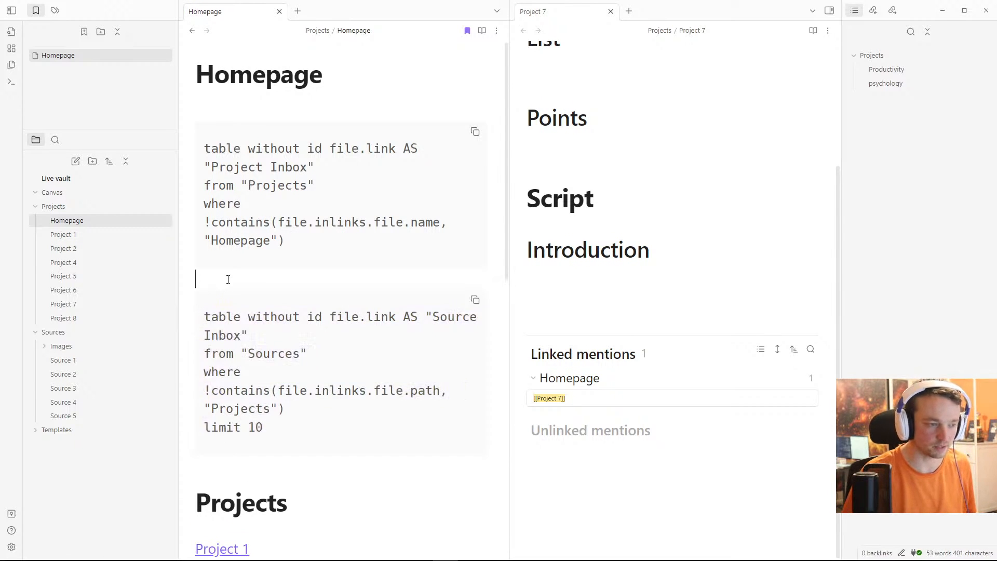
left_click(276, 299)
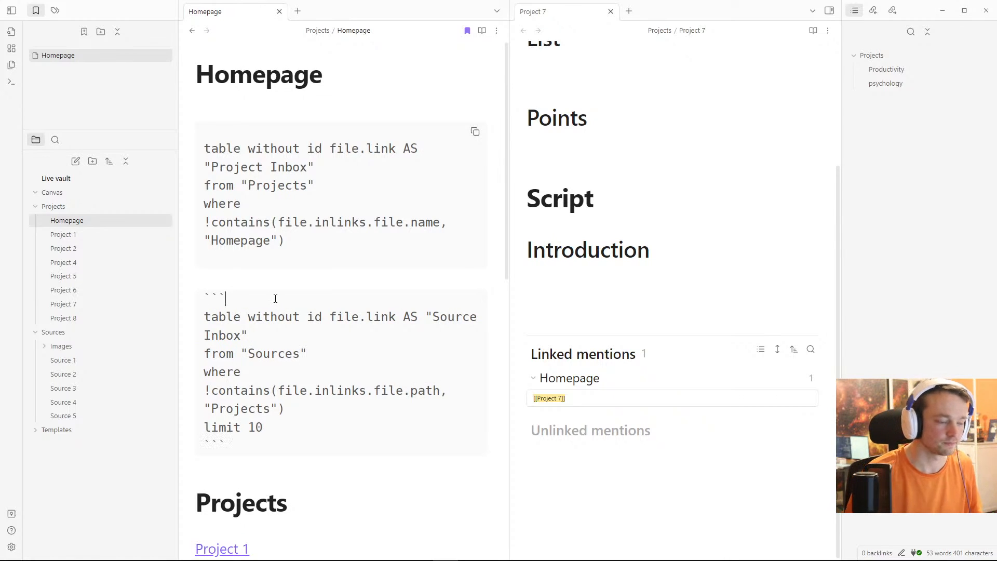
type("dataview")
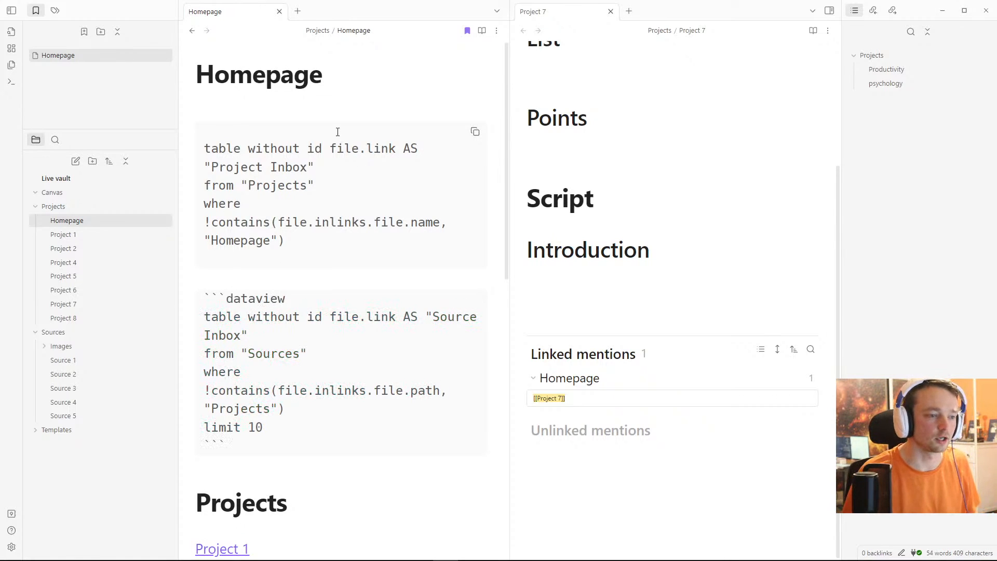
Step: Add the dataview label back to the Project Inbox code block and leave the block so it renders
left_click(337, 132)
type("dataview")
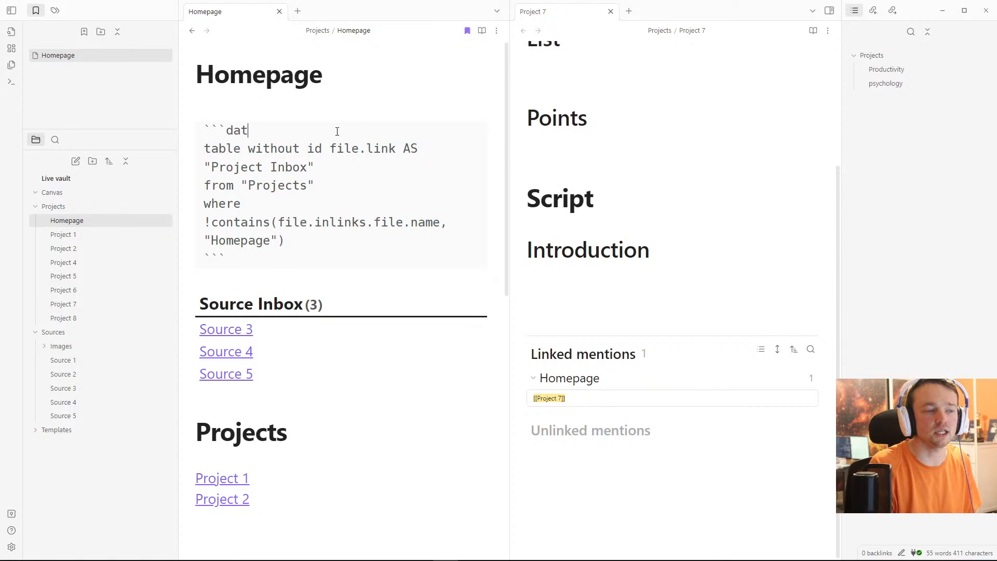
left_click(326, 111)
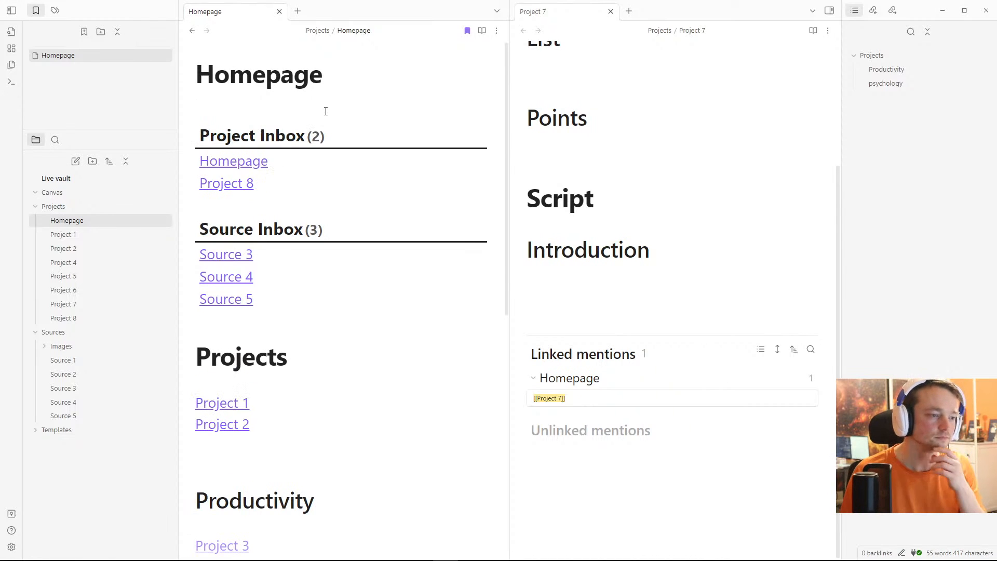
Step: Pin the Homepage tab and open Source 3 from the Source Inbox in the neighbouring pane
left_click(246, 254)
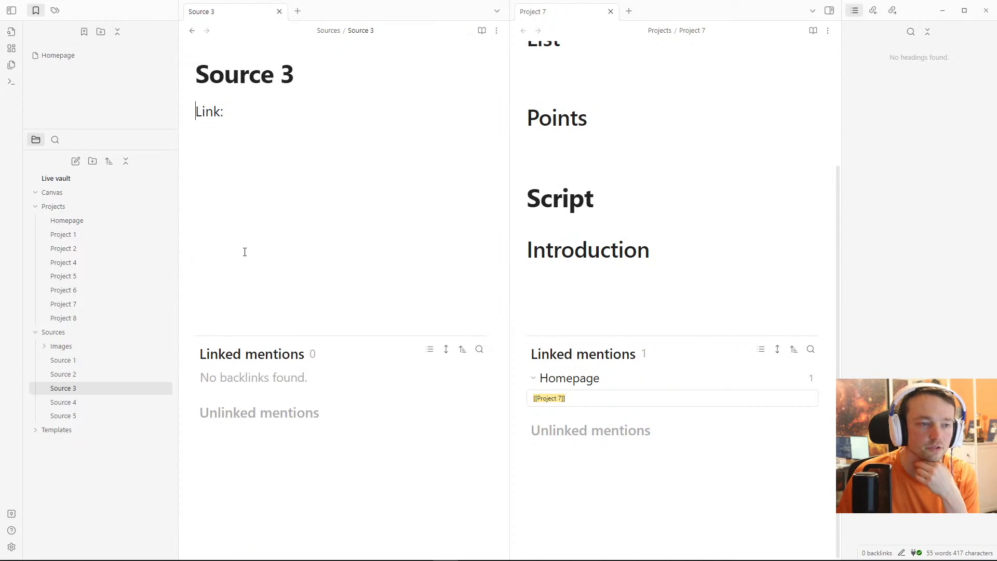
left_click(192, 30)
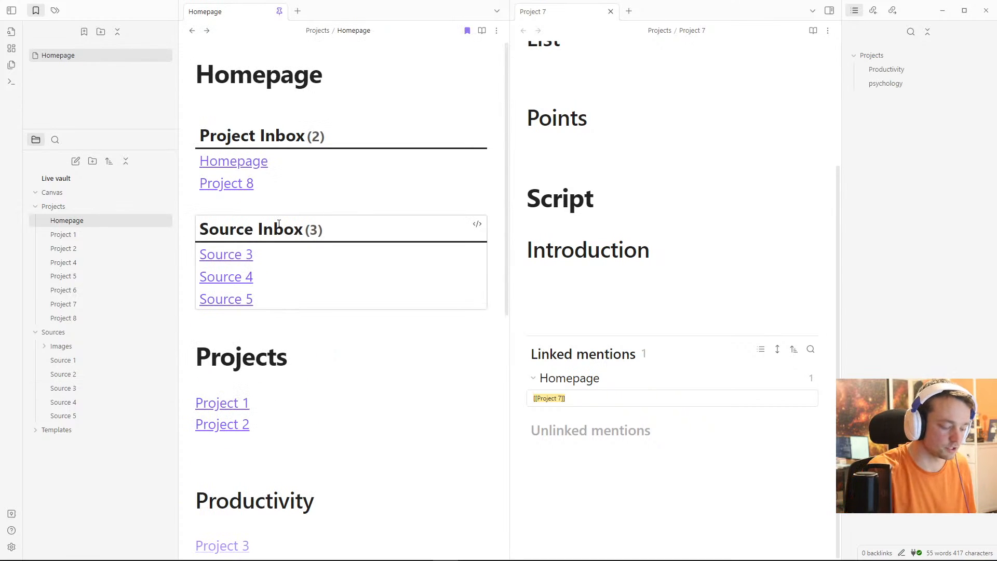
left_click(238, 257)
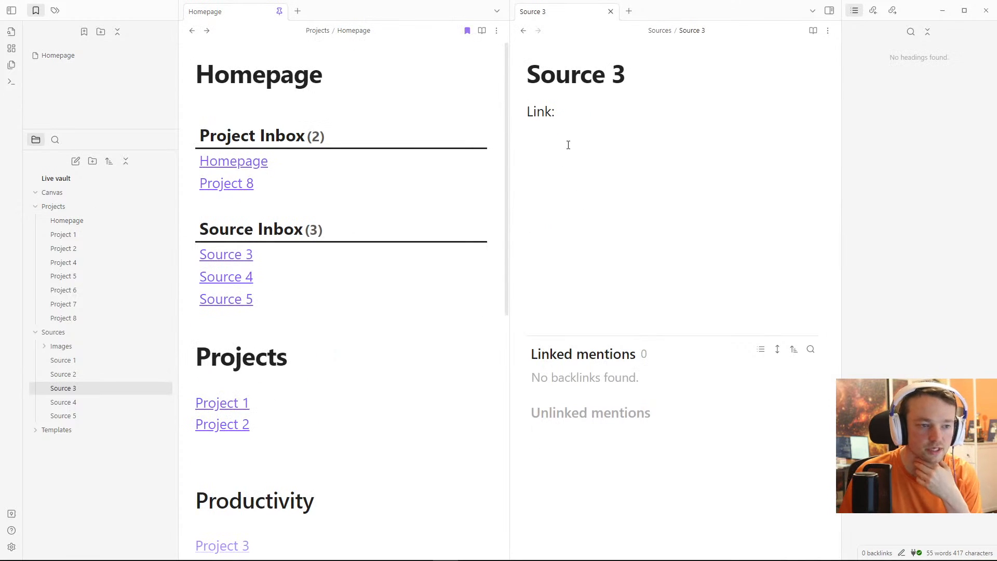
left_click(630, 147)
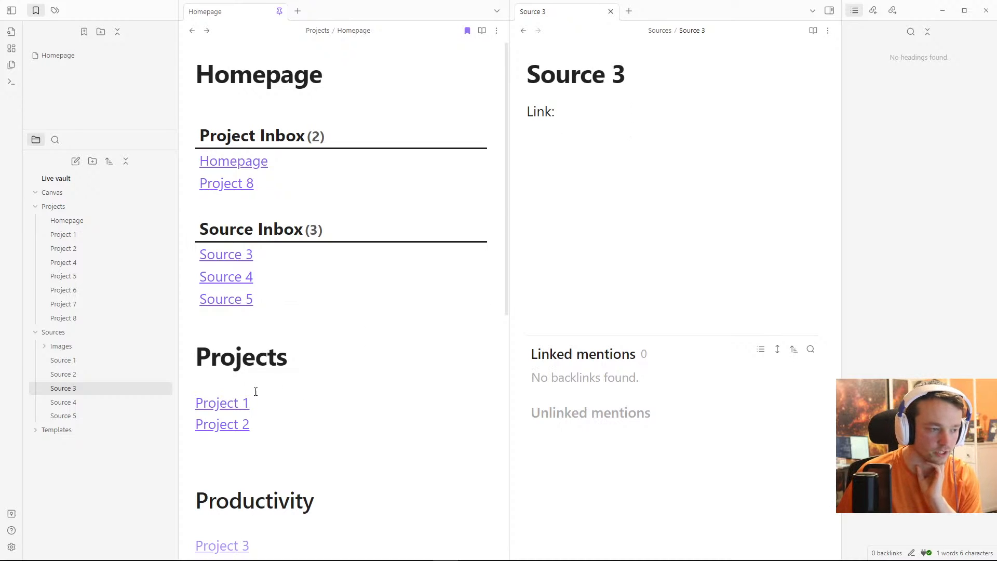
Step: Open Project 1 from the Homepage and add an internal link to Source 3 below the Source 1 link
left_click(236, 405)
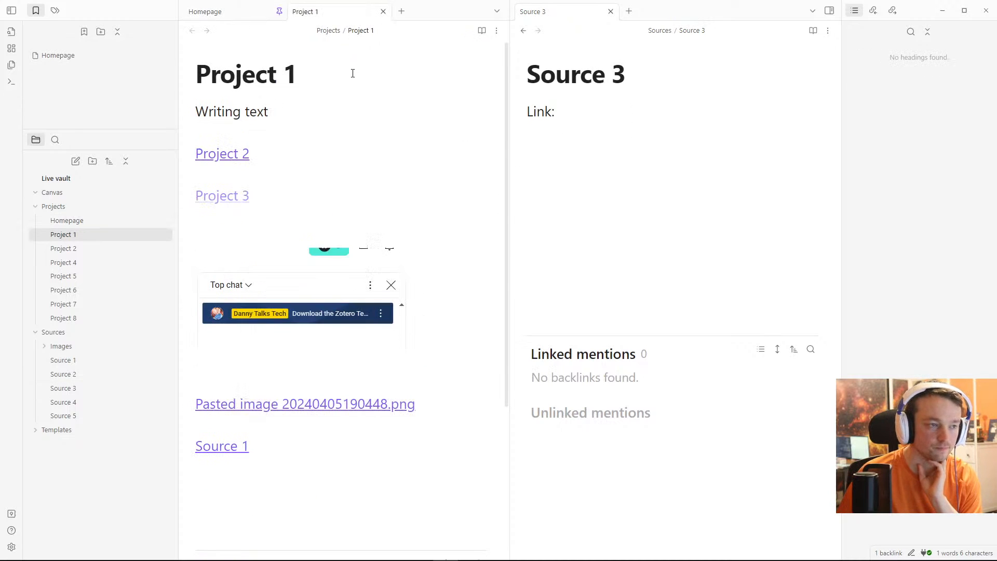
left_click(239, 228)
scroll(277, 425, "down", 4)
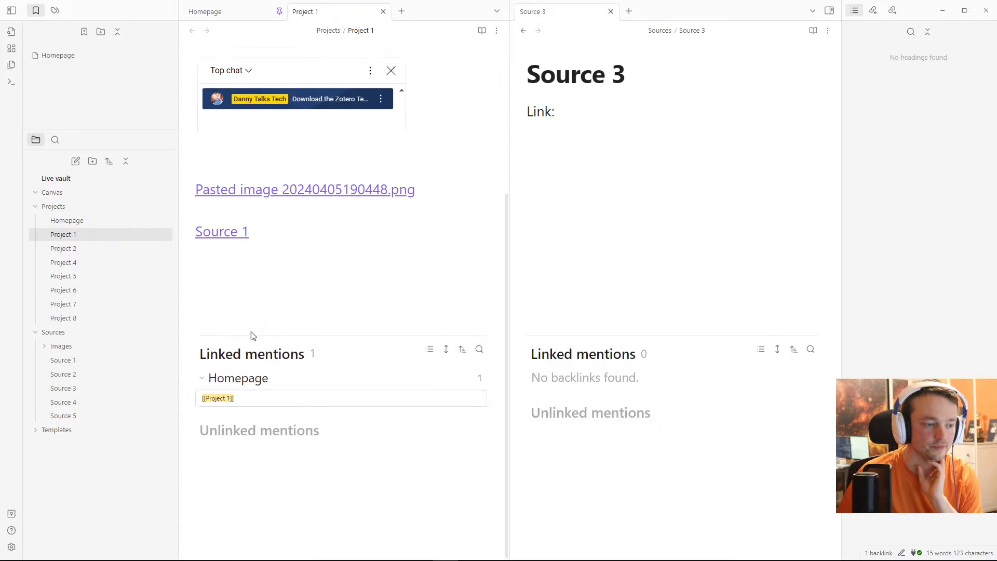
left_click(249, 278)
type("[[sour")
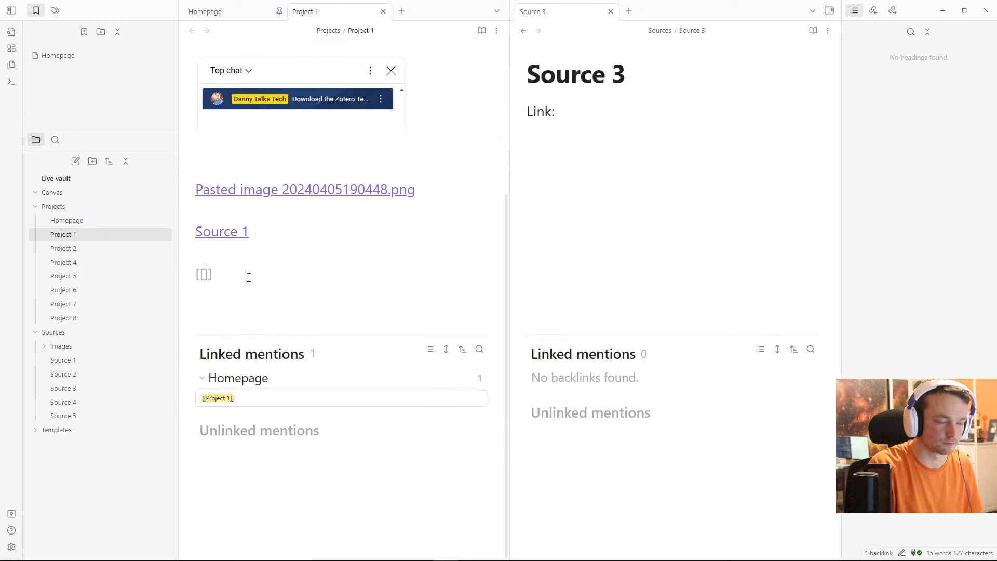
key("Down")
key("Down")
key("Return")
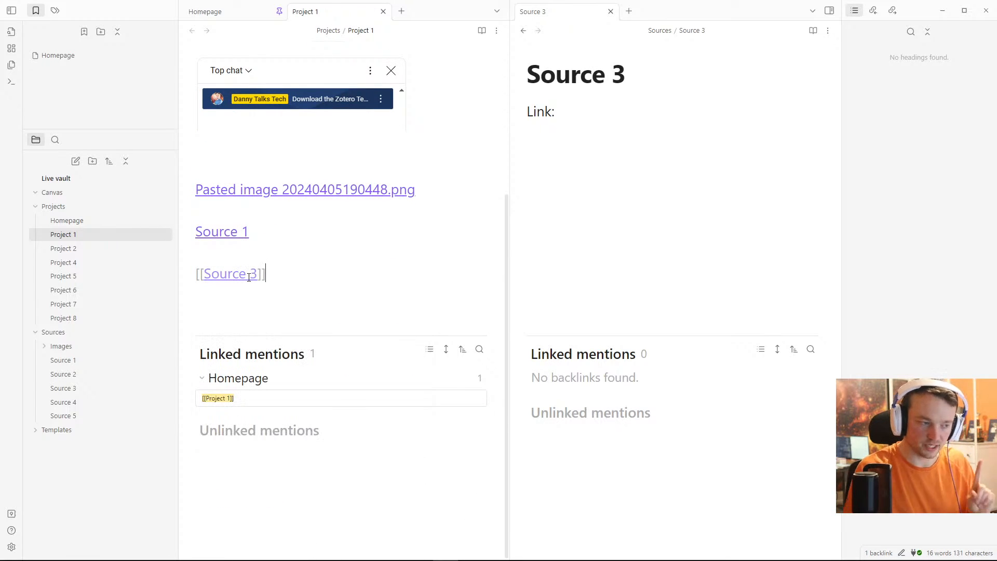
left_click(265, 254)
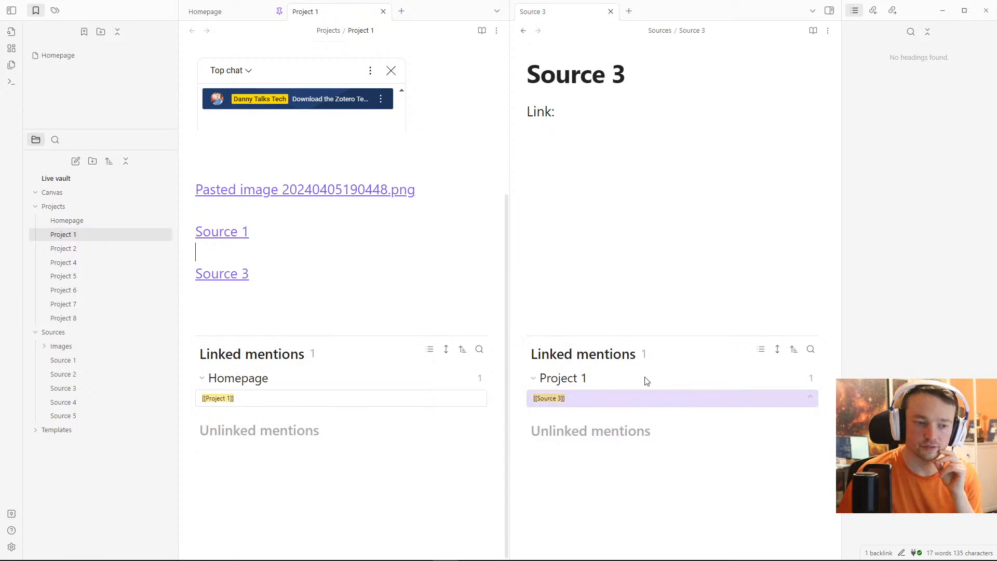
Step: Return to the Homepage note and insert a blank line between the Source Inbox and the Projects heading
left_click(221, 14)
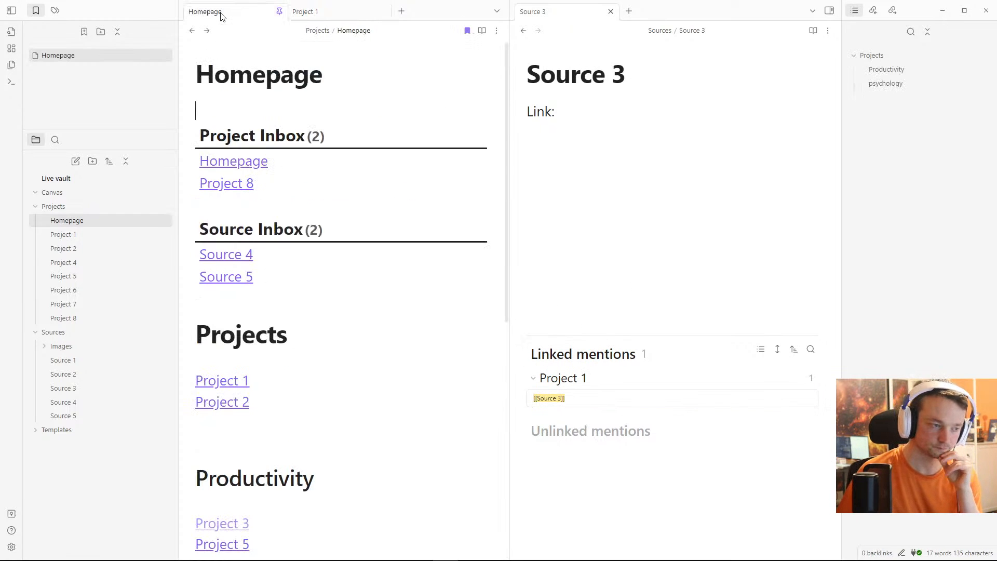
left_click(256, 299)
key("Return")
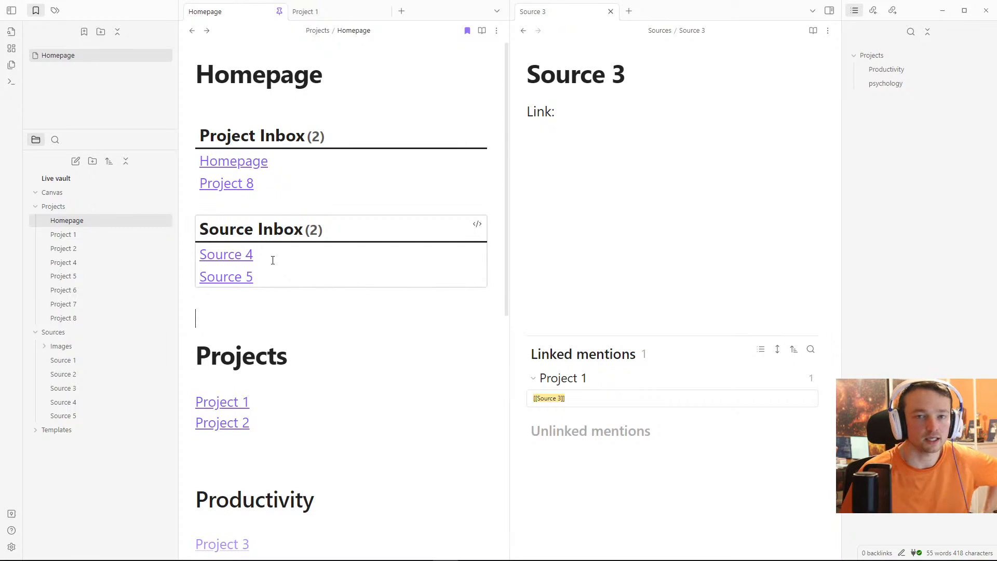
Step: Open Project 1 from the Homepage's Projects list beside the Source 3 note
scroll(283, 384, "down", 3)
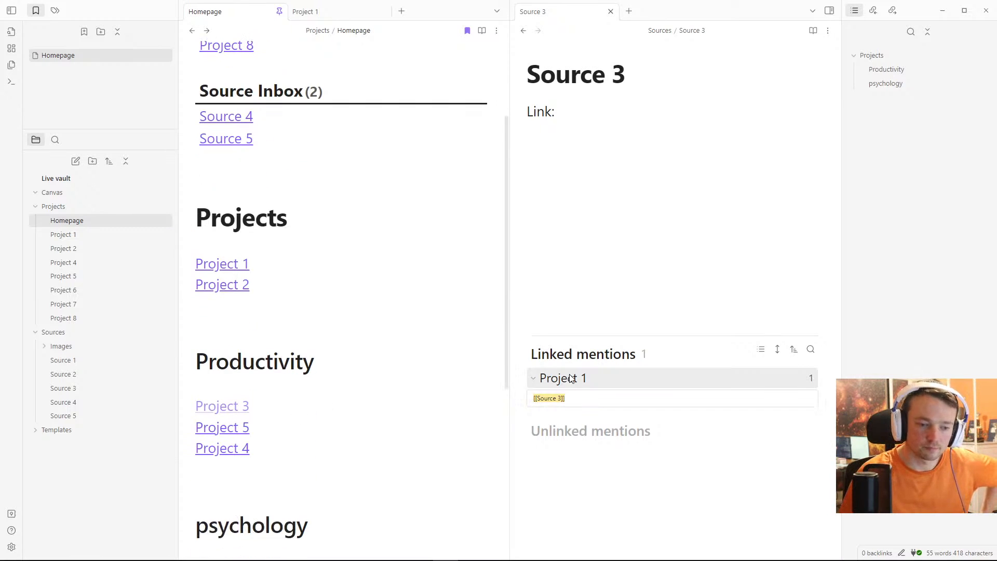
mouse_move(216, 266)
left_click(592, 177)
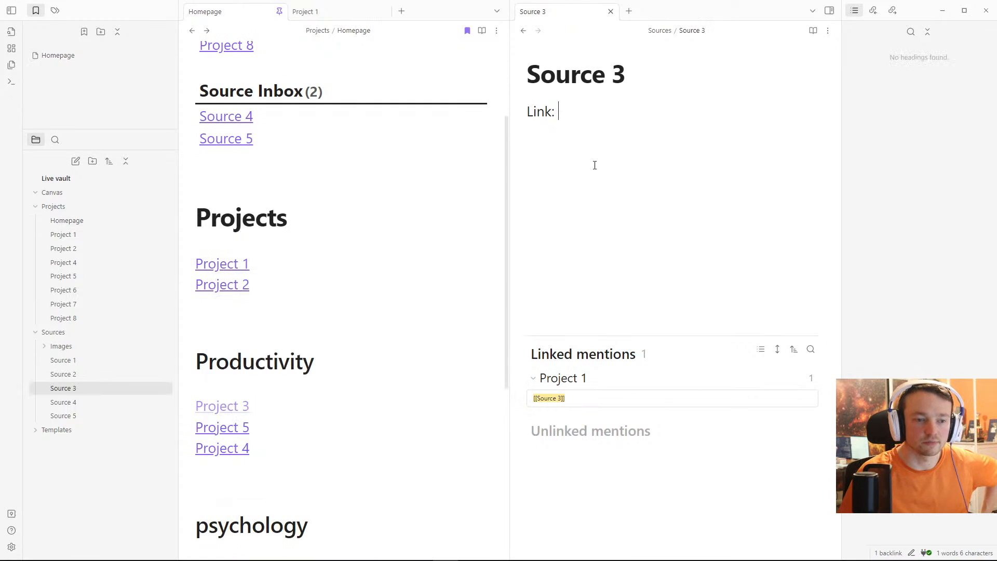
left_click(240, 264)
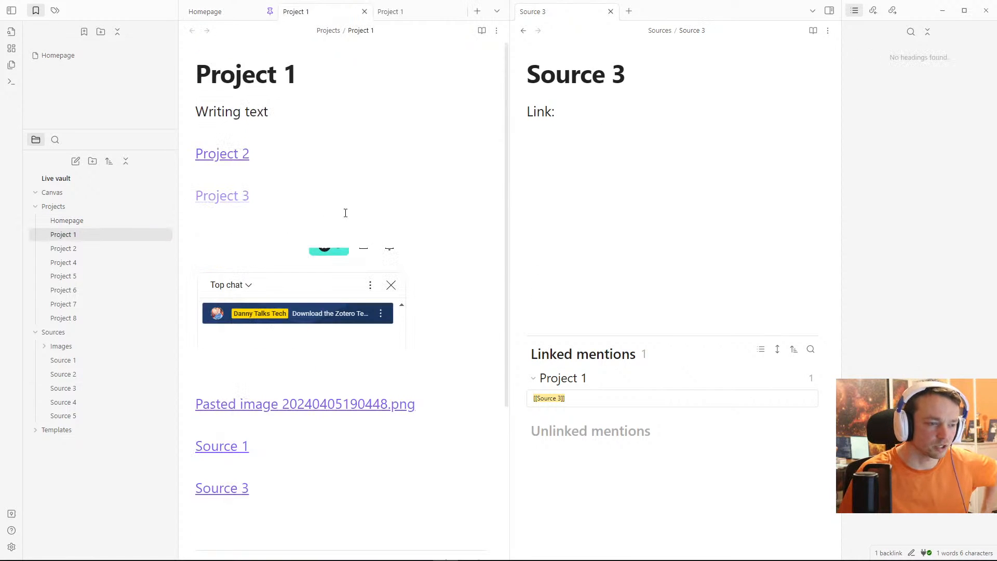
Step: Close the duplicate Project 1 tab and return to the inboxes on the Homepage note
scroll(296, 364, "down", 5)
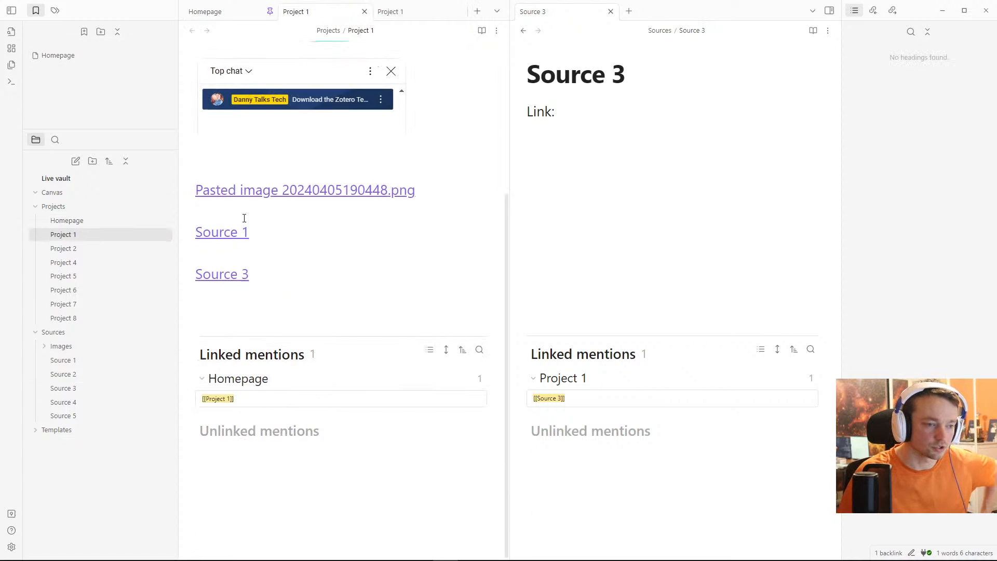
scroll(246, 216, "up", 5)
middle_click(335, 15)
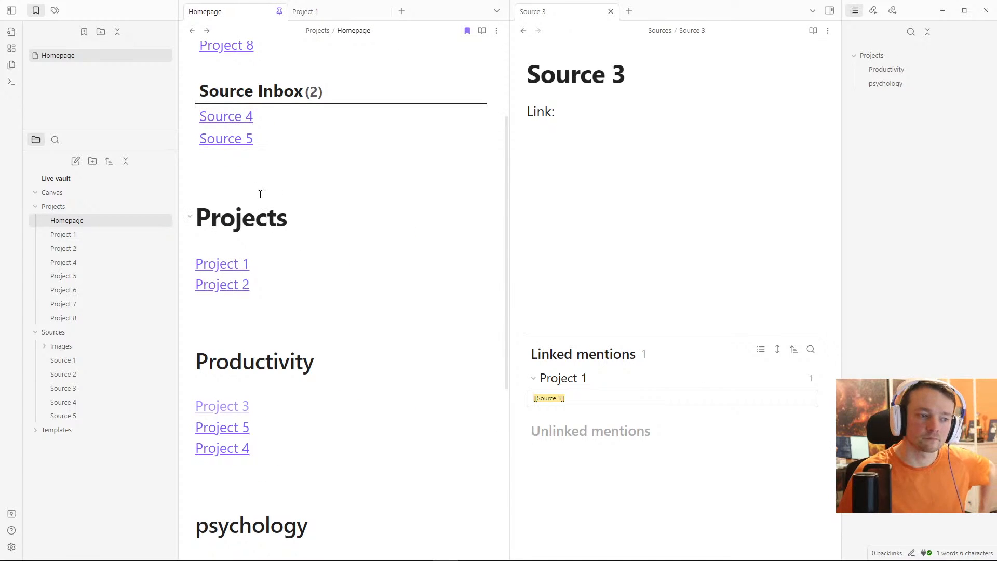
scroll(260, 193, "up", 3)
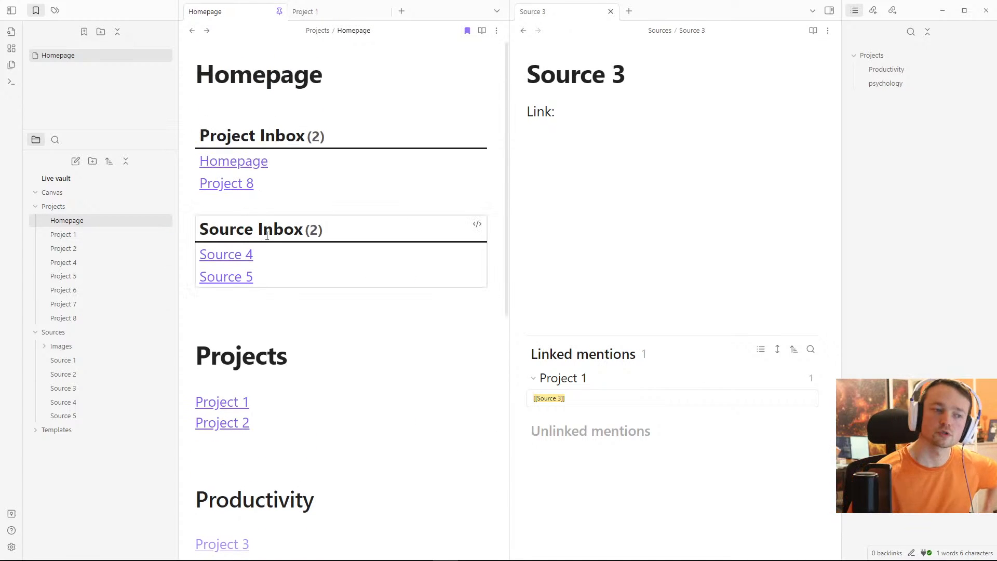
left_click(258, 109)
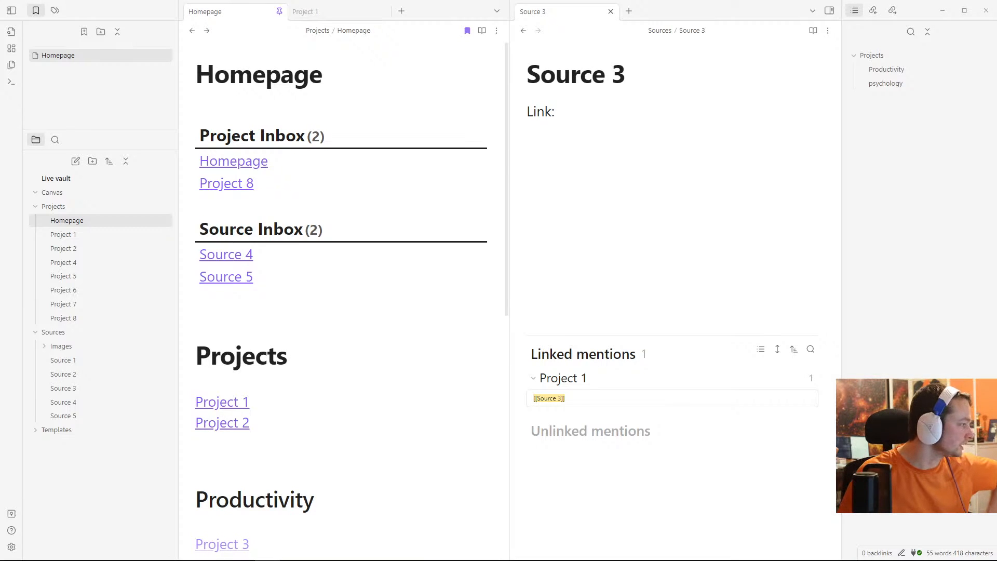
left_click(276, 308)
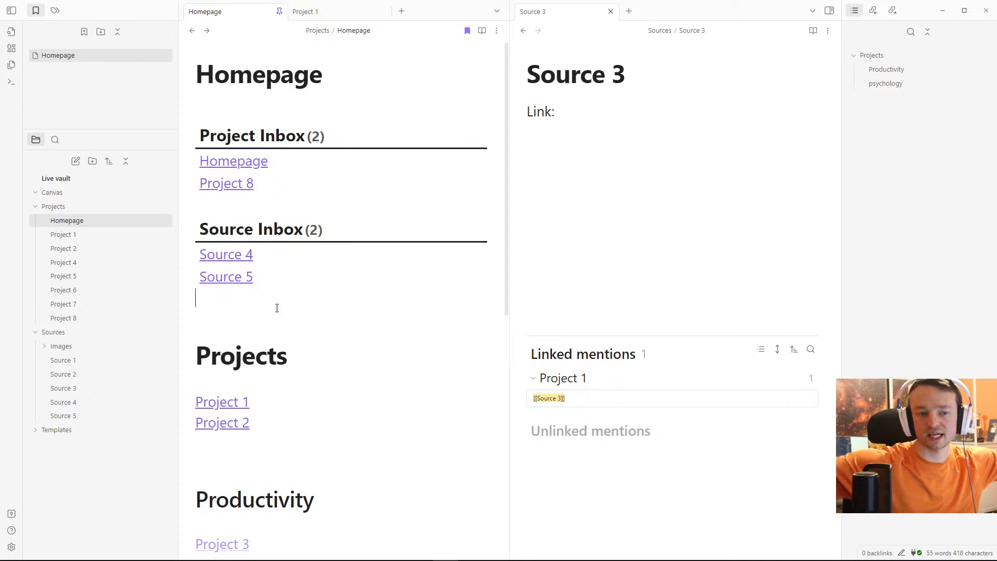
left_click(539, 246)
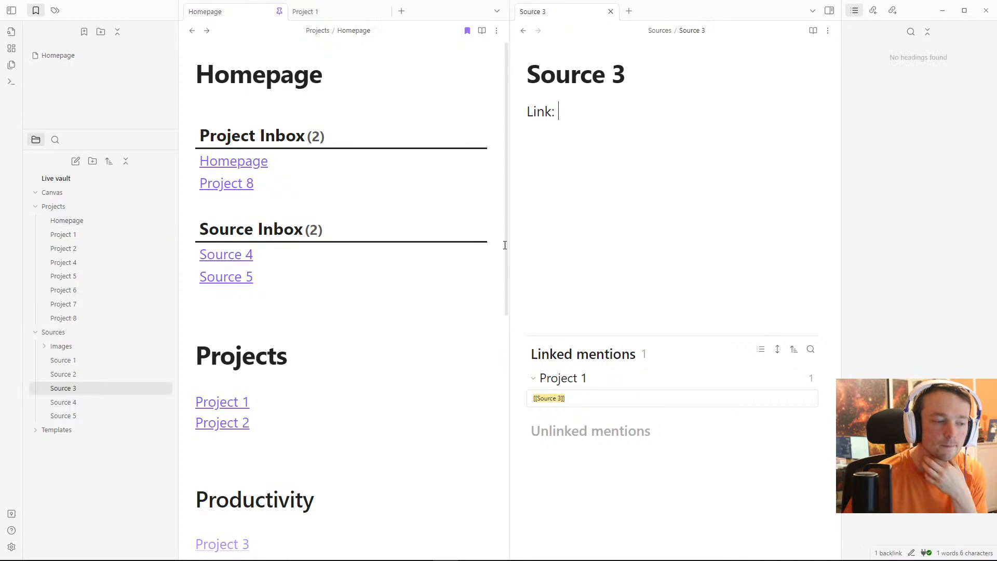
scroll(265, 311, "down", 6)
left_click(245, 301)
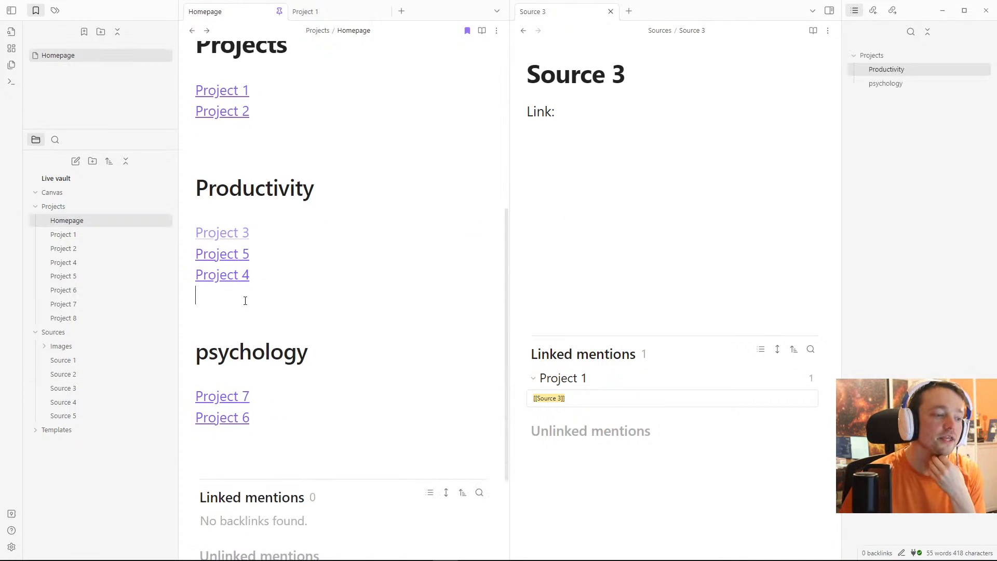
scroll(261, 264, "up", 6)
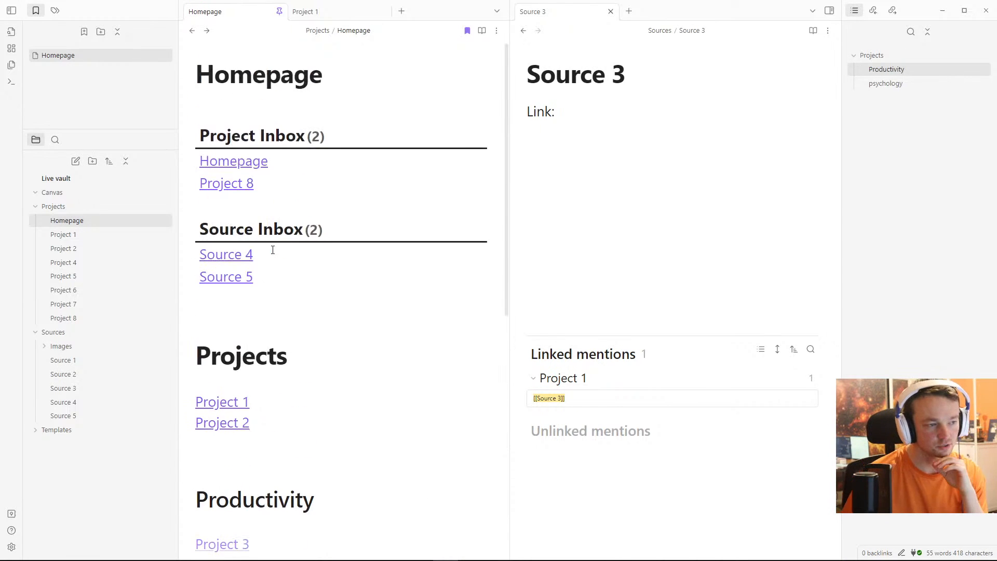
Step: Move the Project 1 note into the pane holding Source 3 and show its source links beside the Homepage
left_click_drag(310, 20, 525, 21)
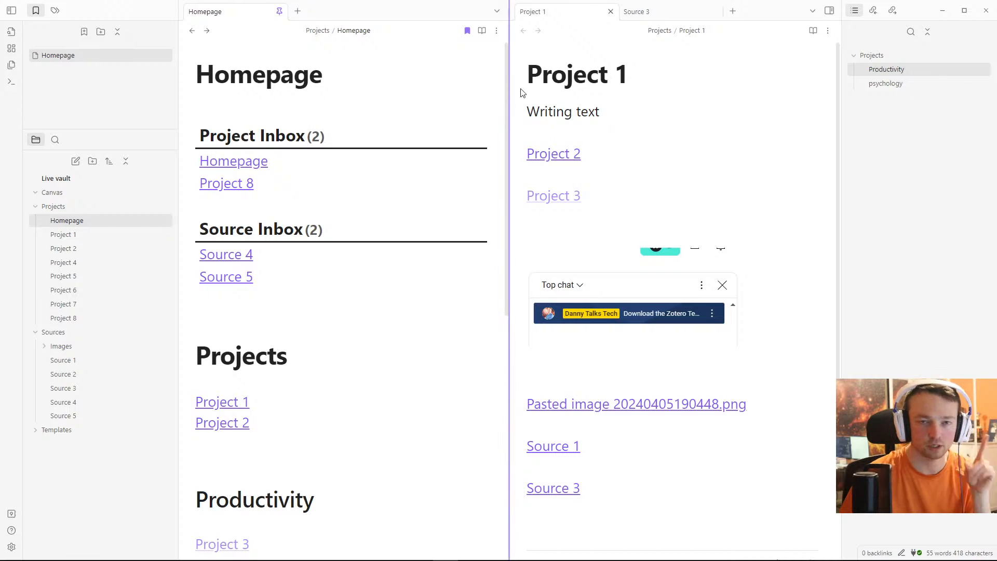
left_click(559, 132)
scroll(560, 135, "down", 4)
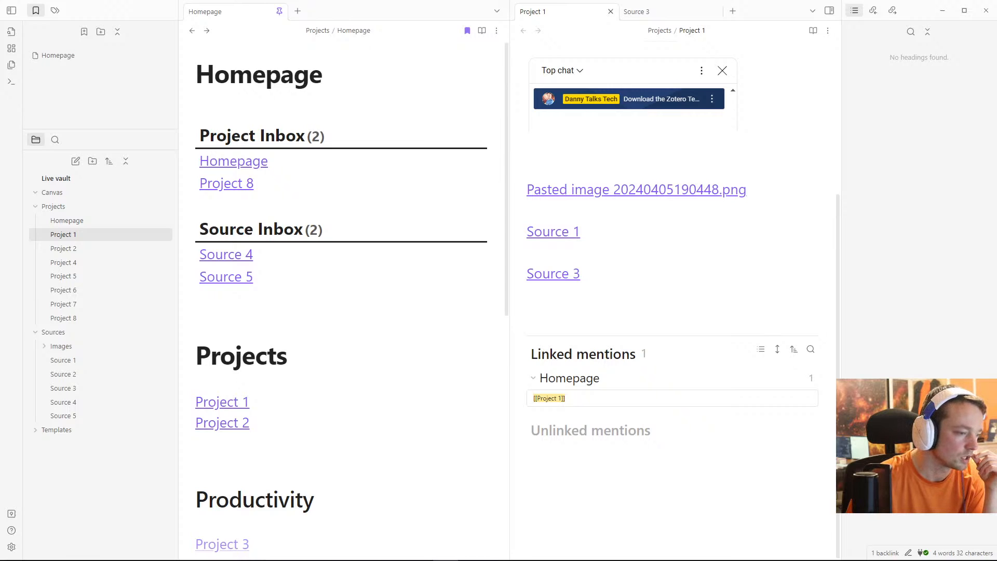
Step: Inspect the Source Inbox's Dataview query code through its limit line, and return the block to its rendered list
left_click(264, 202)
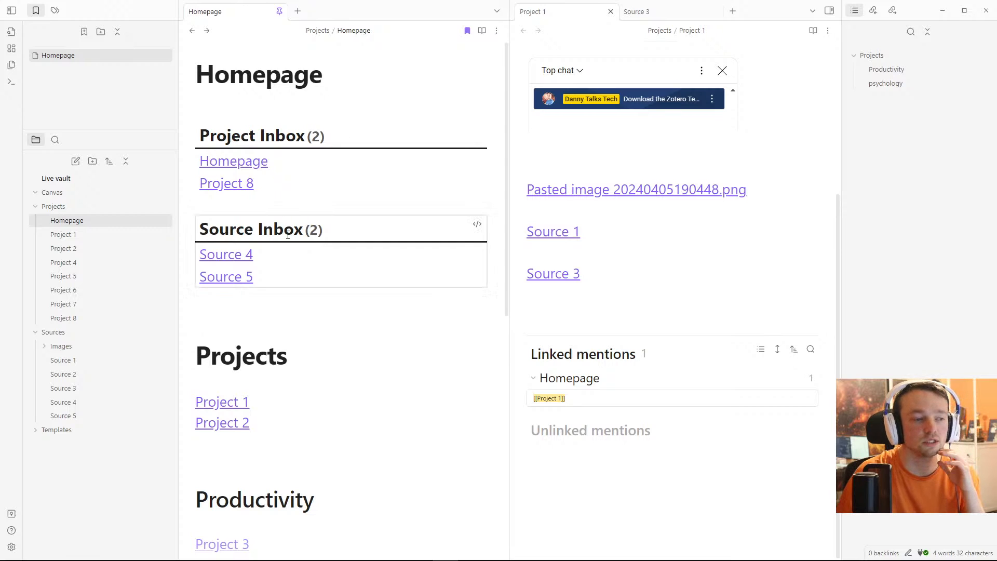
left_click(480, 227)
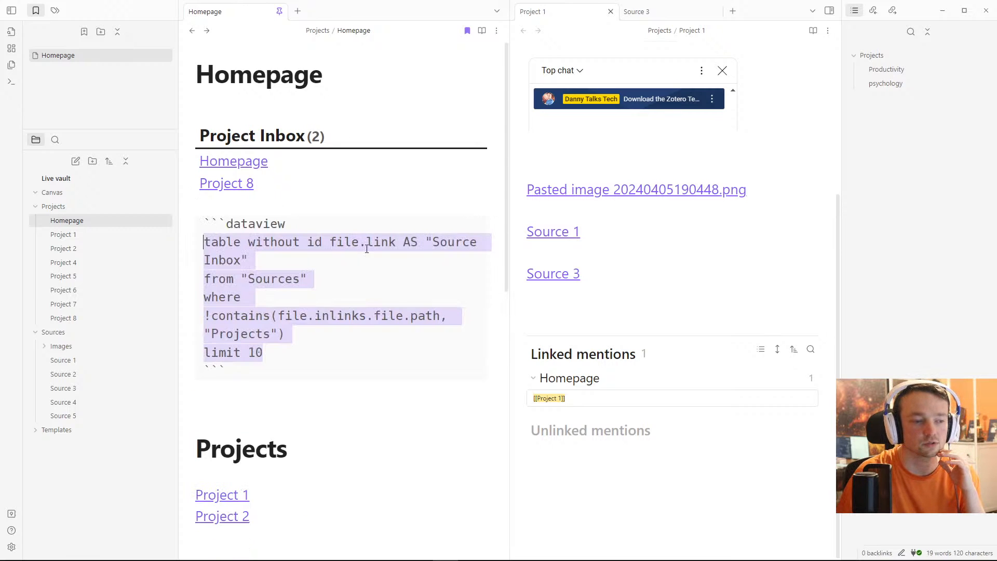
triple_click(259, 353)
left_click(257, 388)
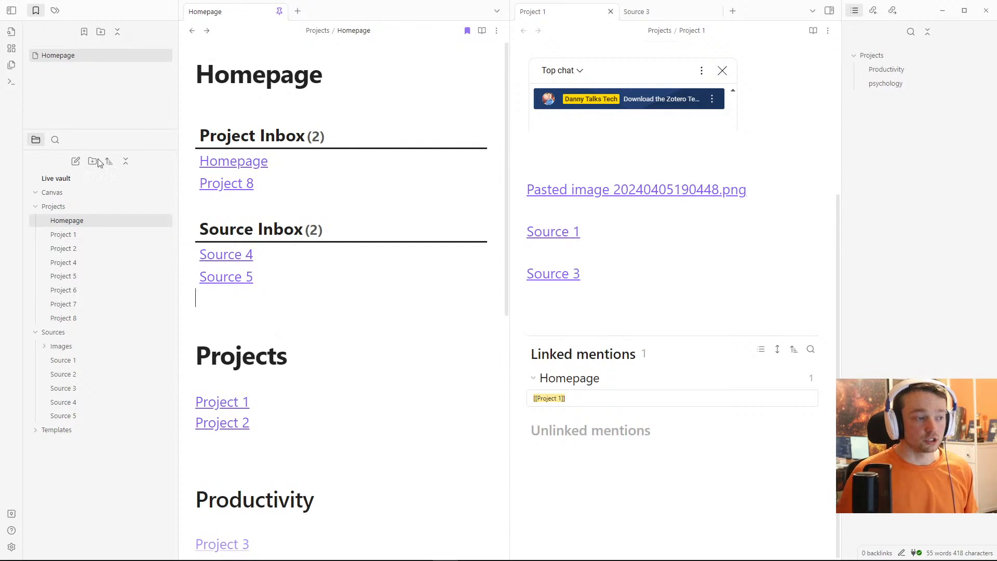
Step: Collapse the Projects and Sources folders and create a new canvas
left_click(57, 207)
left_click(60, 220)
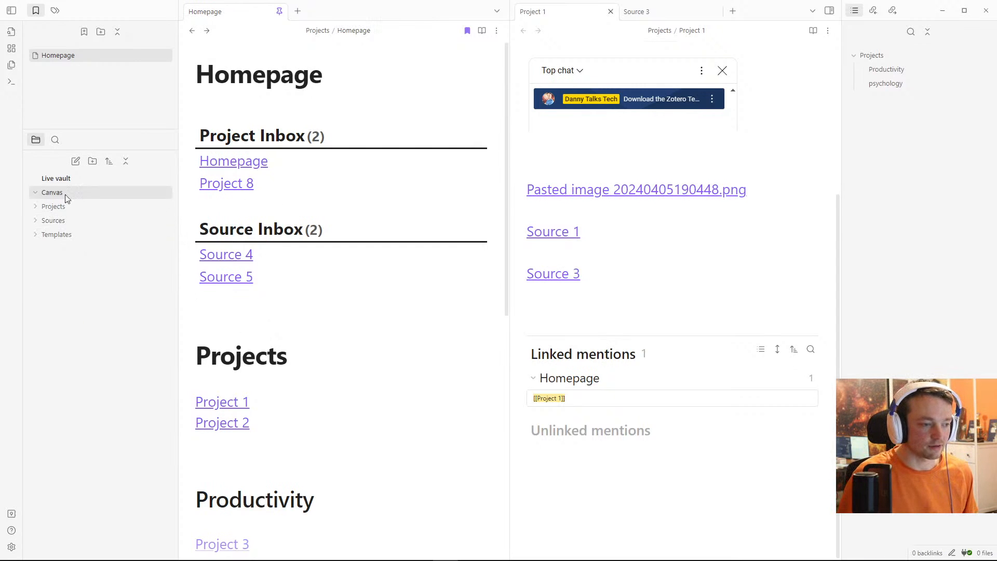
left_click(11, 48)
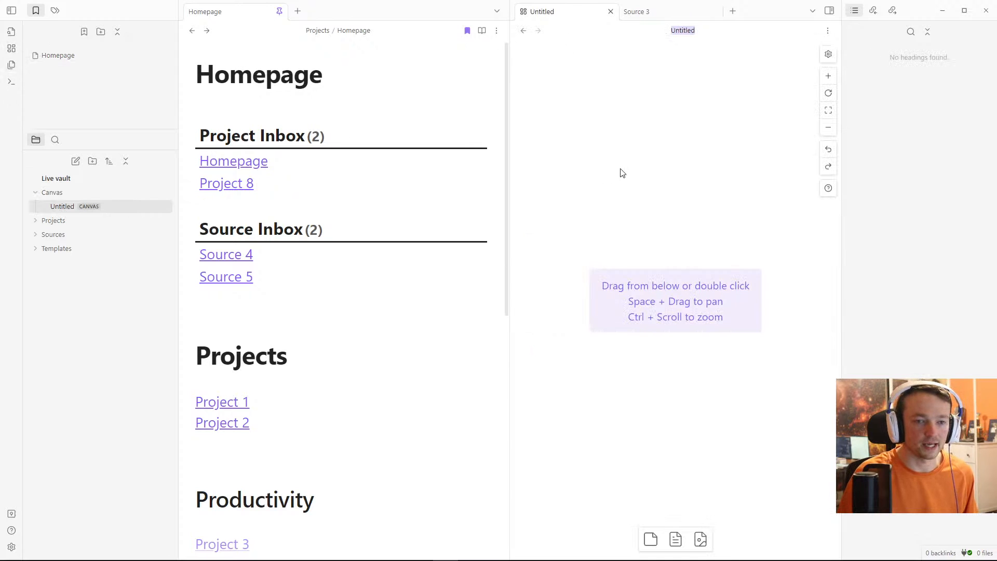
left_click(267, 380)
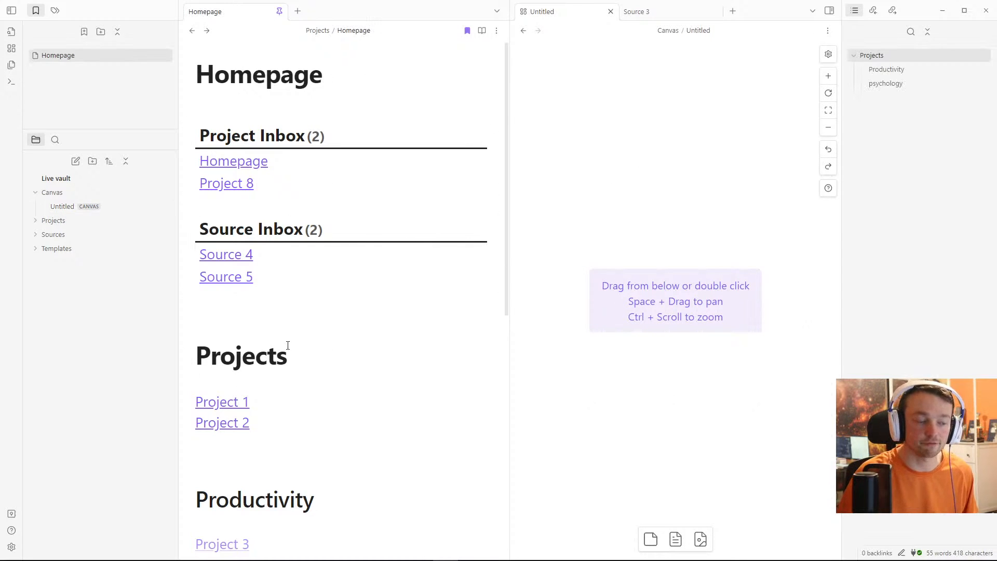
scroll(285, 388, "down", 6)
scroll(285, 384, "up", 6)
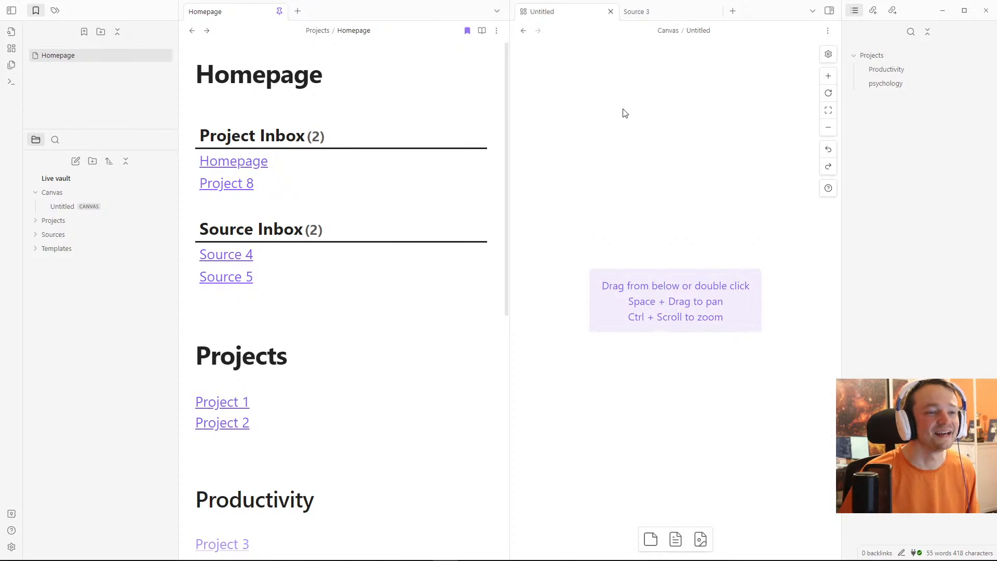
Step: Rename the new canvas as Query
left_click(695, 28)
double_click(680, 29)
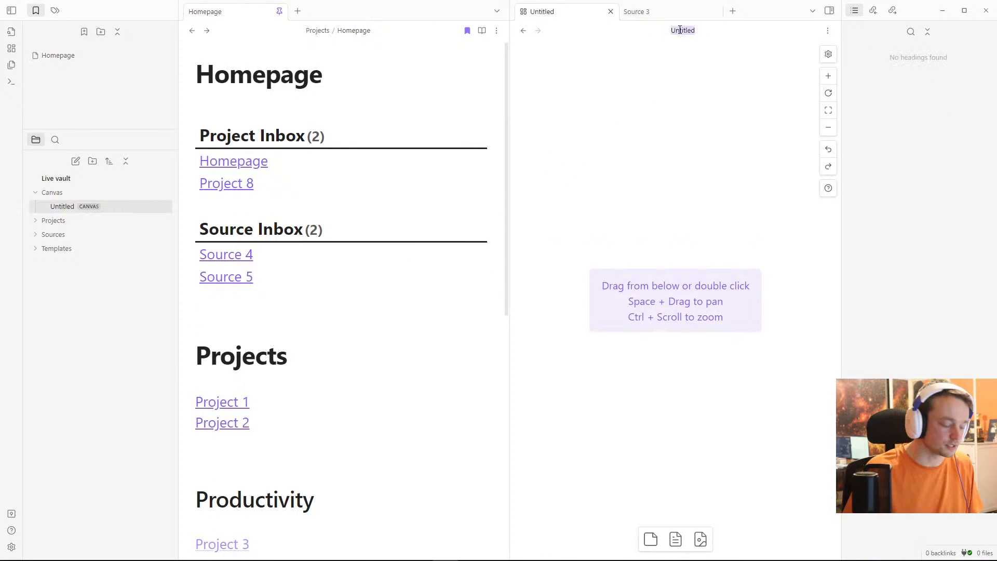
type("Bu")
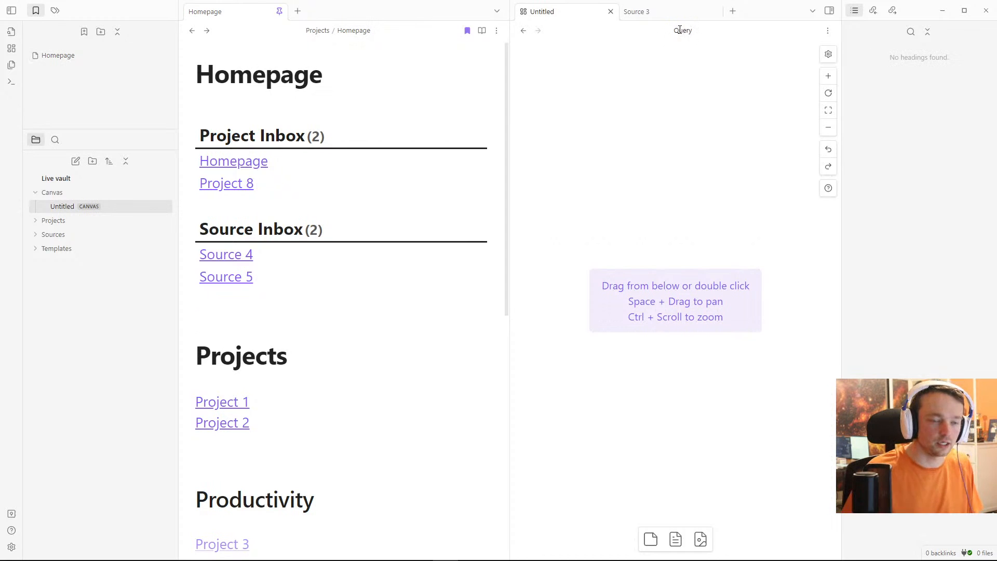
left_click(657, 113)
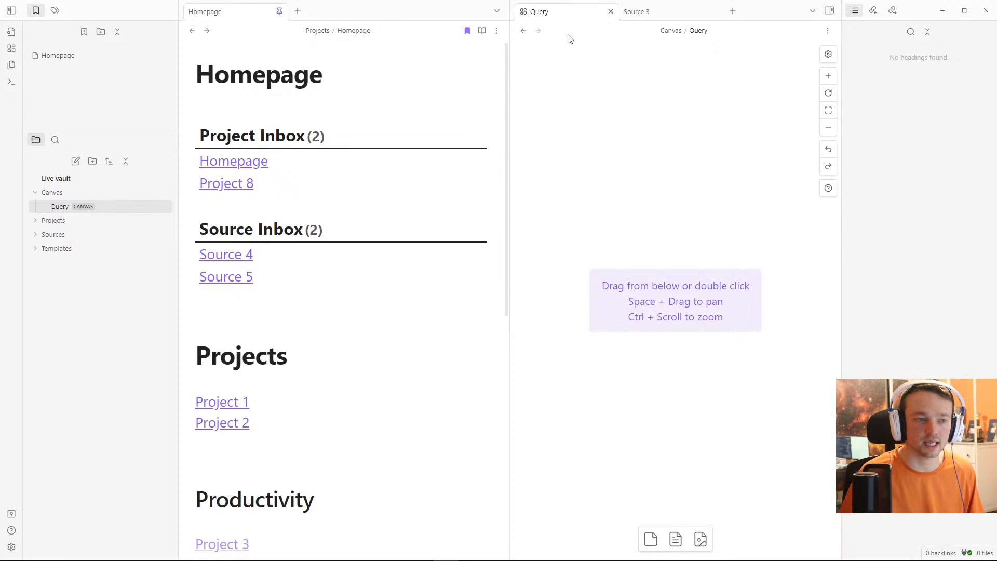
Step: Move the Query canvas beside the Homepage tab and close the Source 3 note
left_click_drag(540, 11, 358, 18)
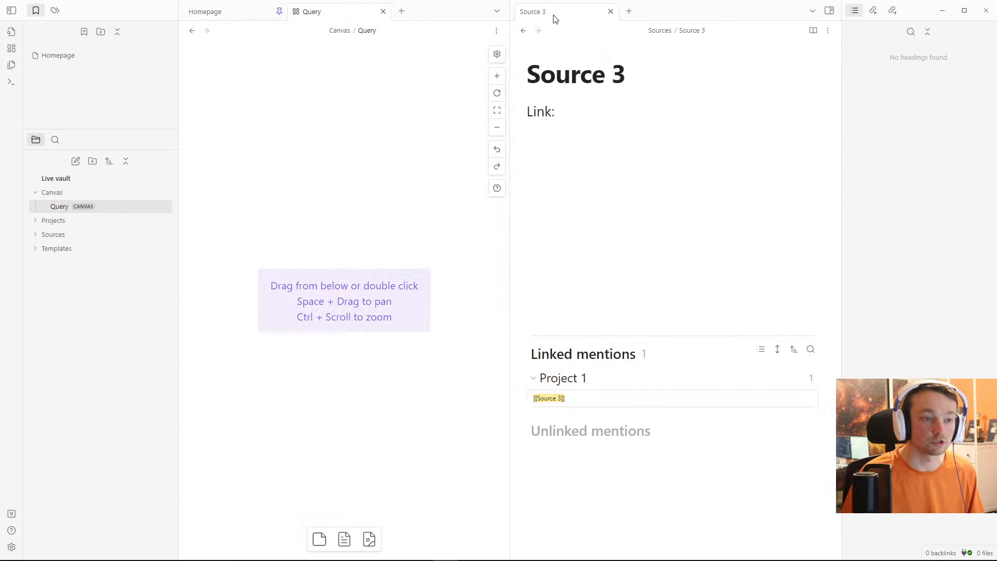
middle_click(554, 15)
Step: Add a text card reading "write text" to the upper part of the Query canvas
left_click_drag(484, 538, 346, 223)
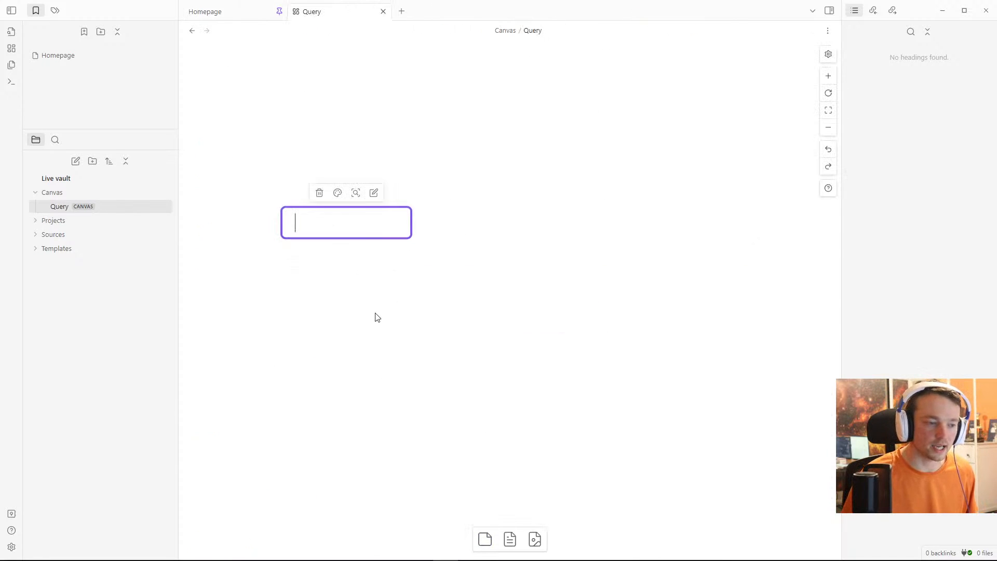
type("wr")
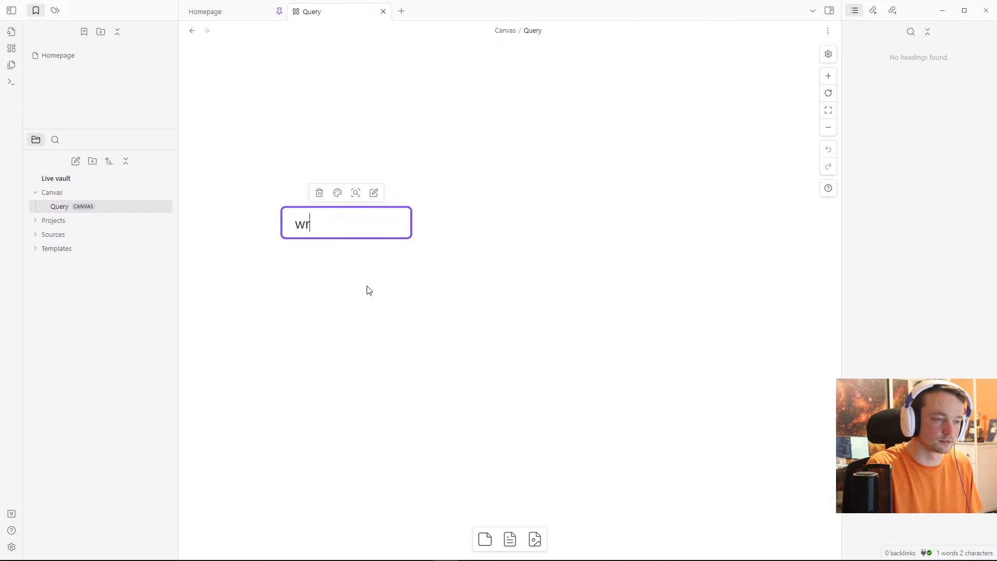
type("ite text")
left_click(368, 290)
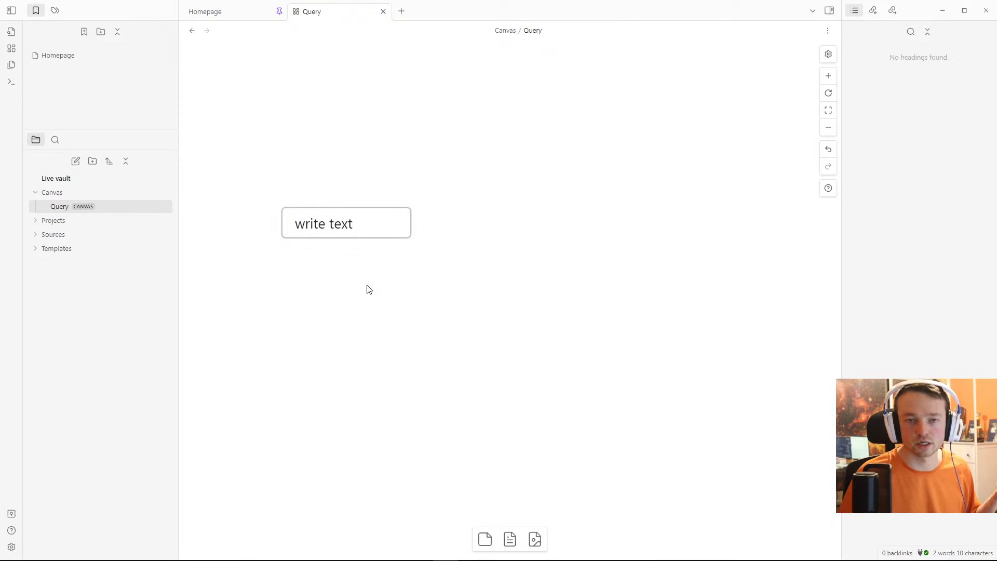
Step: Add the Homepage note to the canvas as a card and place it to the right of the text card
left_click_drag(509, 538, 391, 378)
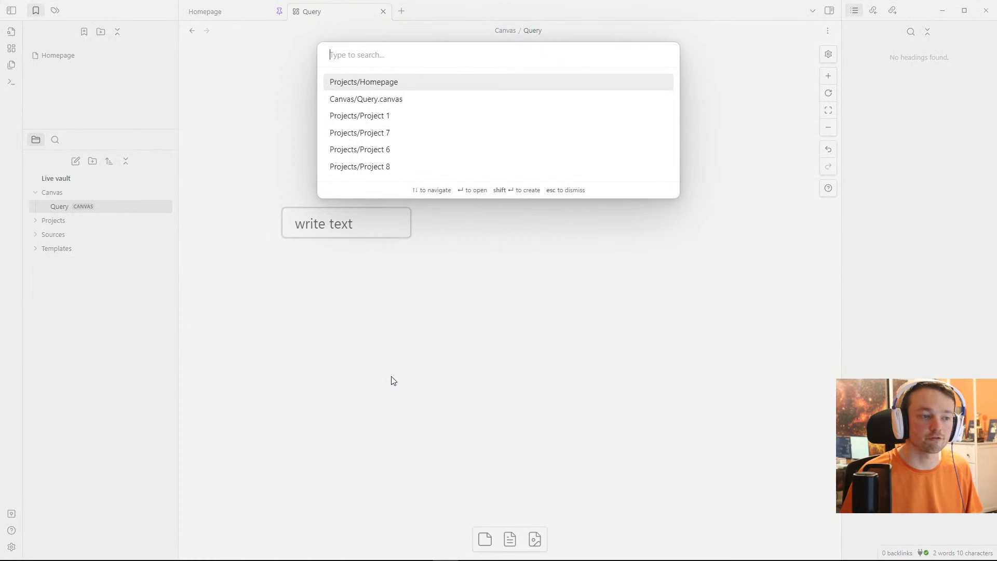
left_click(404, 84)
left_click_drag(463, 340, 639, 163)
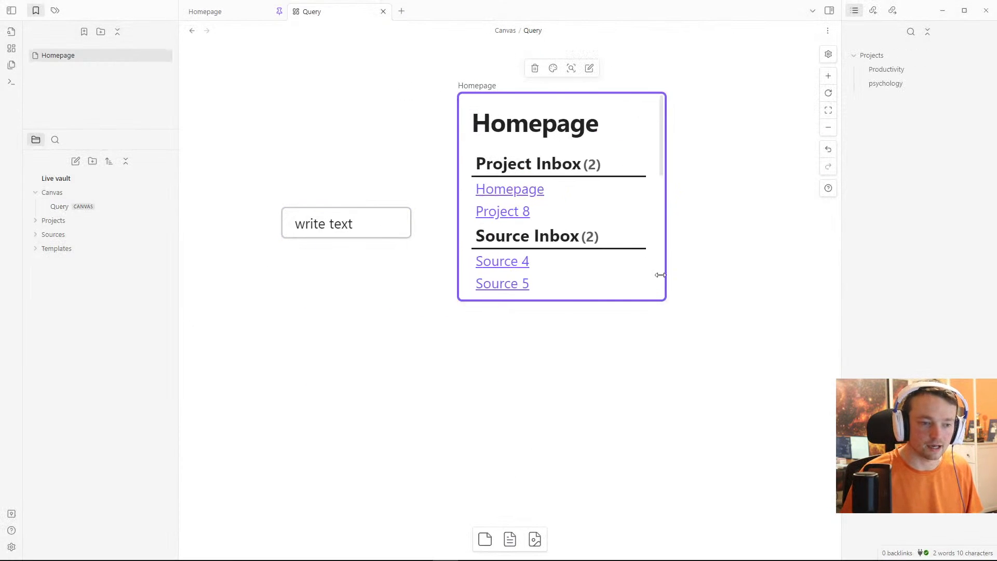
Step: Enlarge the Homepage card and bring its Projects, Productivity and psychology sections into view
left_click_drag(670, 307, 759, 426)
scroll(597, 314, "down", 5)
scroll(595, 301, "up", 5)
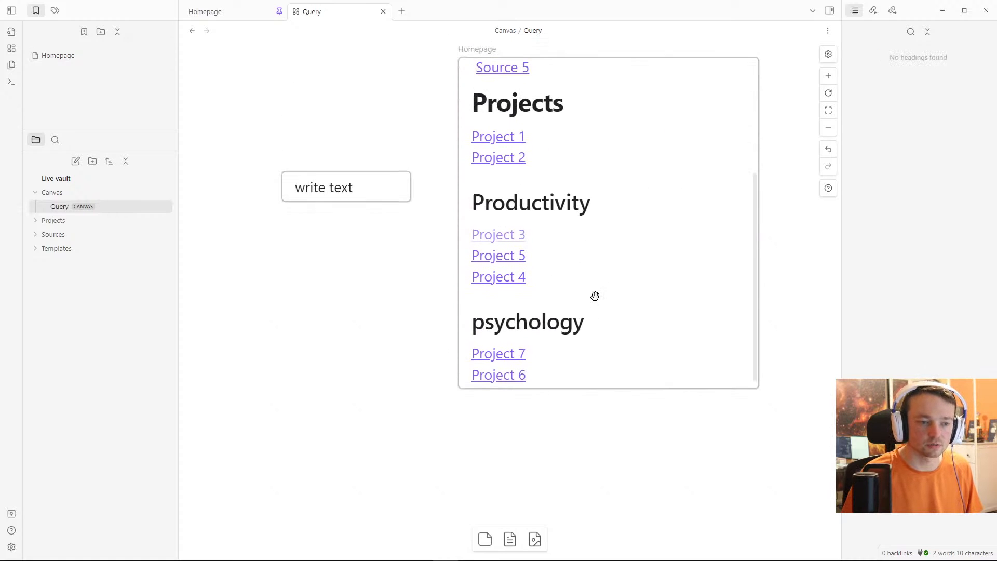
left_click(594, 225)
scroll(593, 213, "up", 5)
scroll(594, 220, "down", 5)
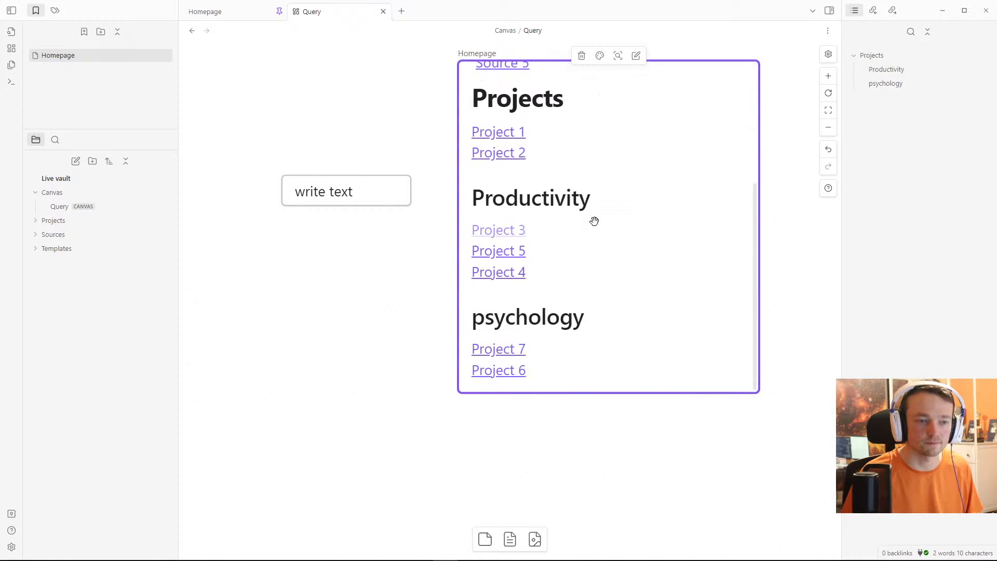
Step: Add Pasted image 20240405190448.png to the canvas as a media card below the text card
left_click(525, 474)
left_click_drag(533, 537, 319, 352)
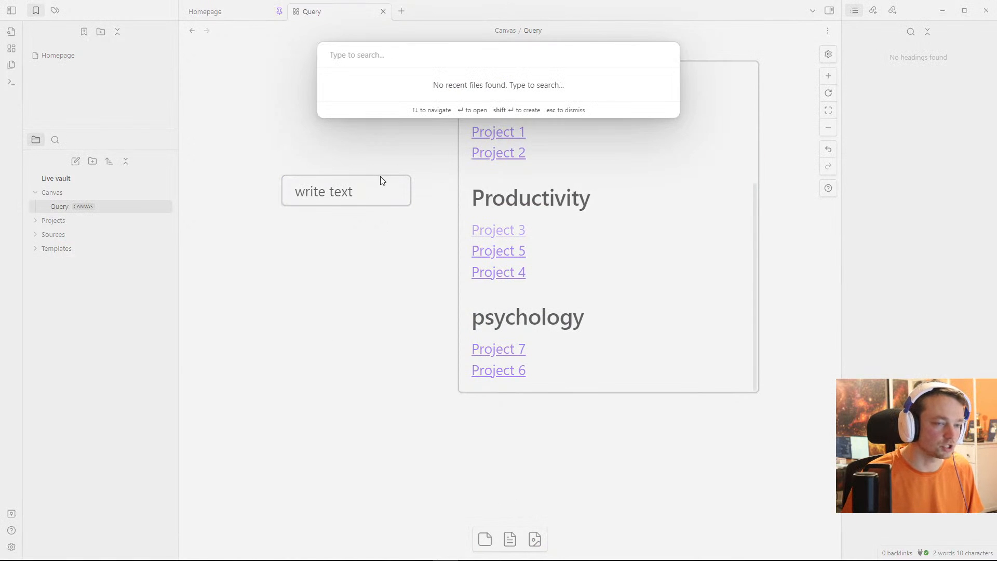
type("pa")
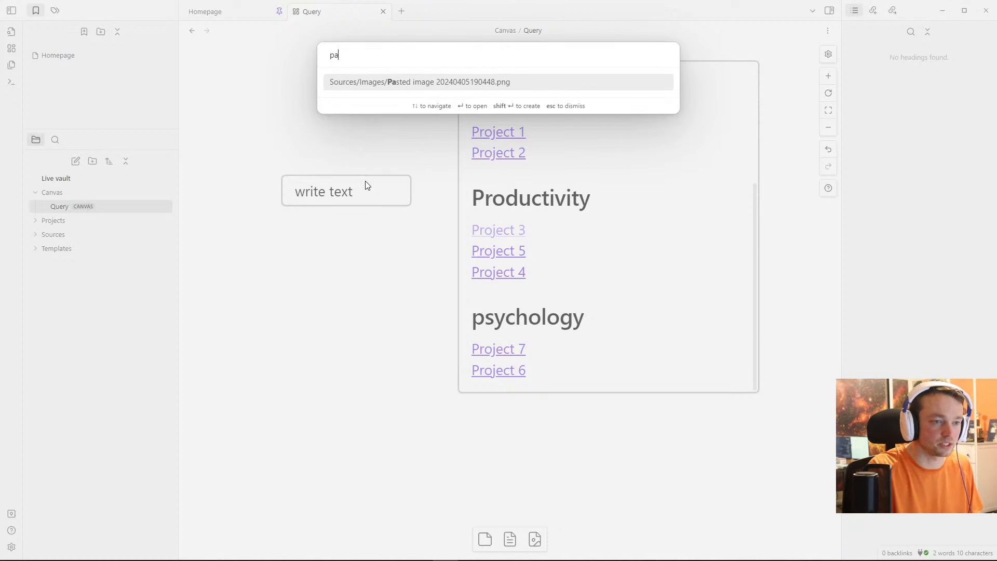
key("Return")
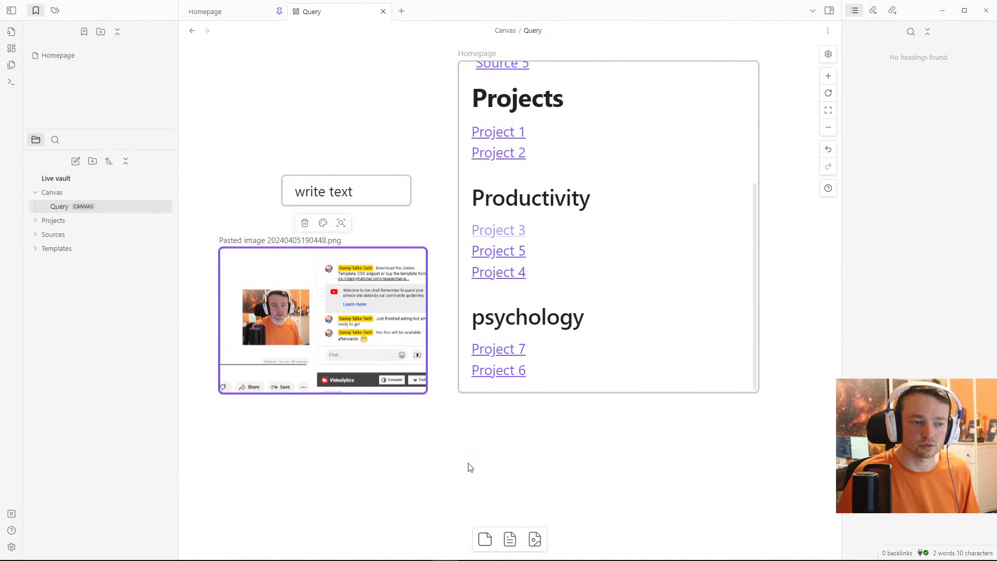
Step: Delete the pasted image card and the "write text" card from the canvas
key("Delete")
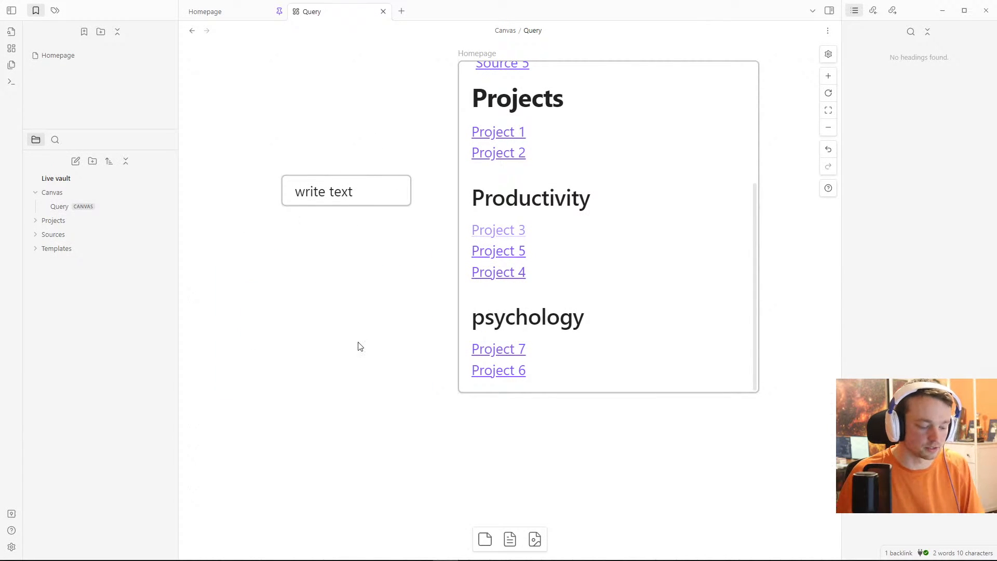
left_click(384, 192)
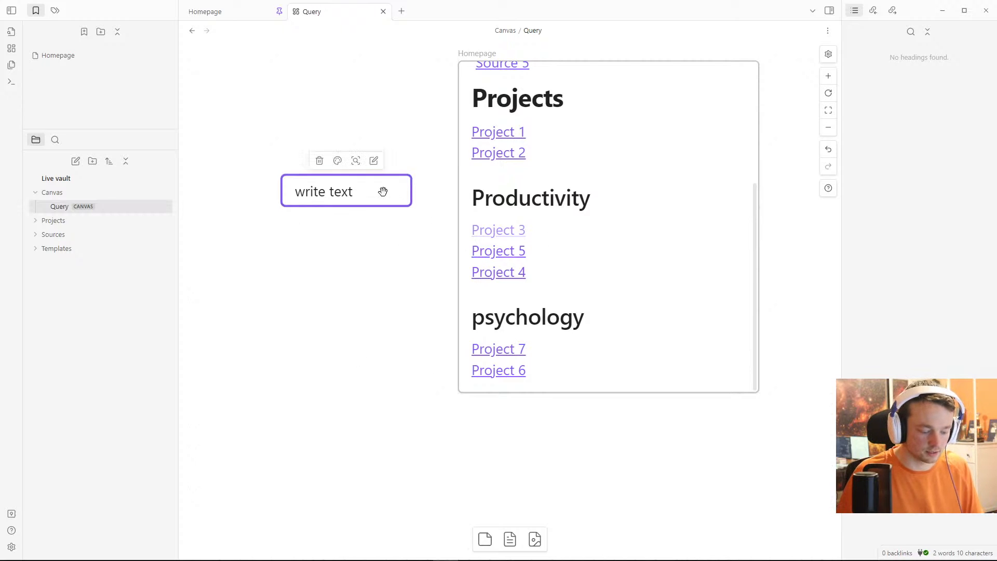
key("Delete")
left_click_drag(525, 191, 386, 279)
right_click(463, 251)
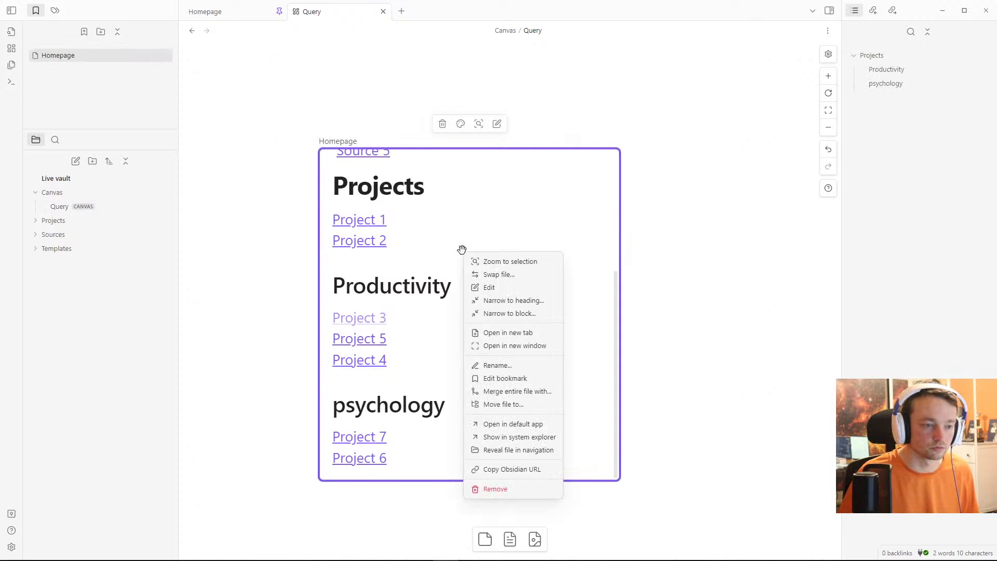
left_click(512, 301)
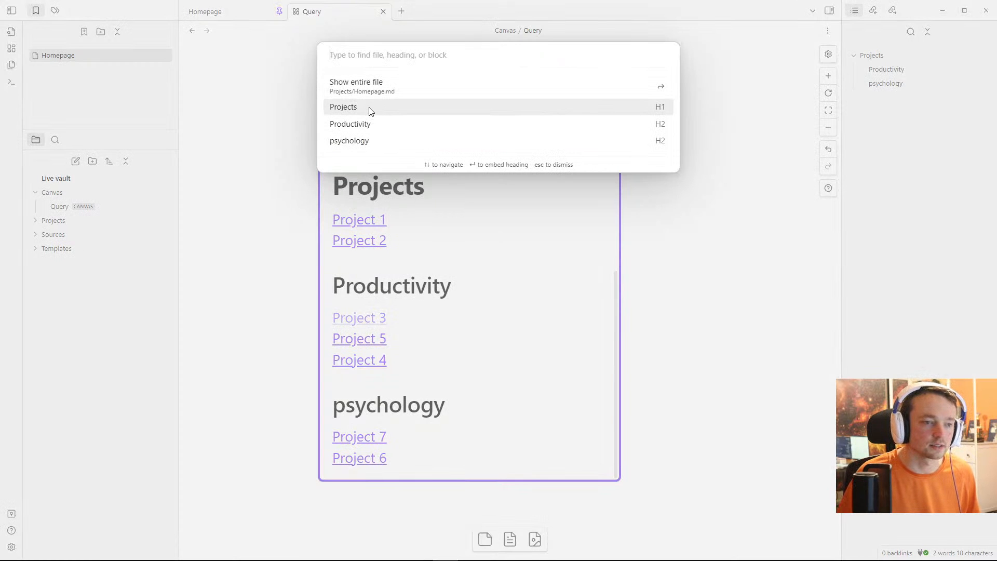
key("Escape")
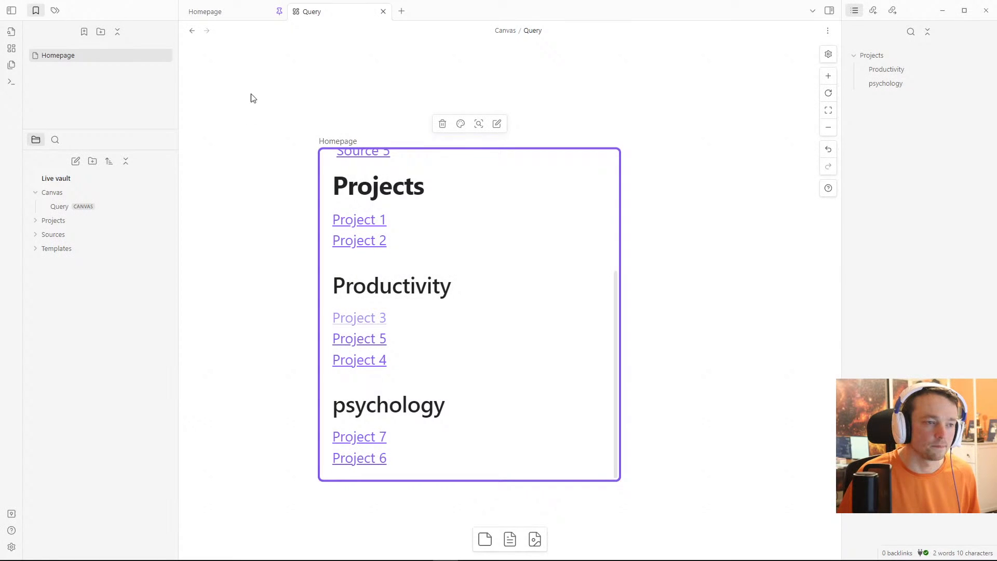
Step: Show the Homepage note beside the Query canvas and add a level-1 heading "Inbox" above the Project Inbox table
left_click(227, 13)
left_click_drag(343, 14, 748, 172)
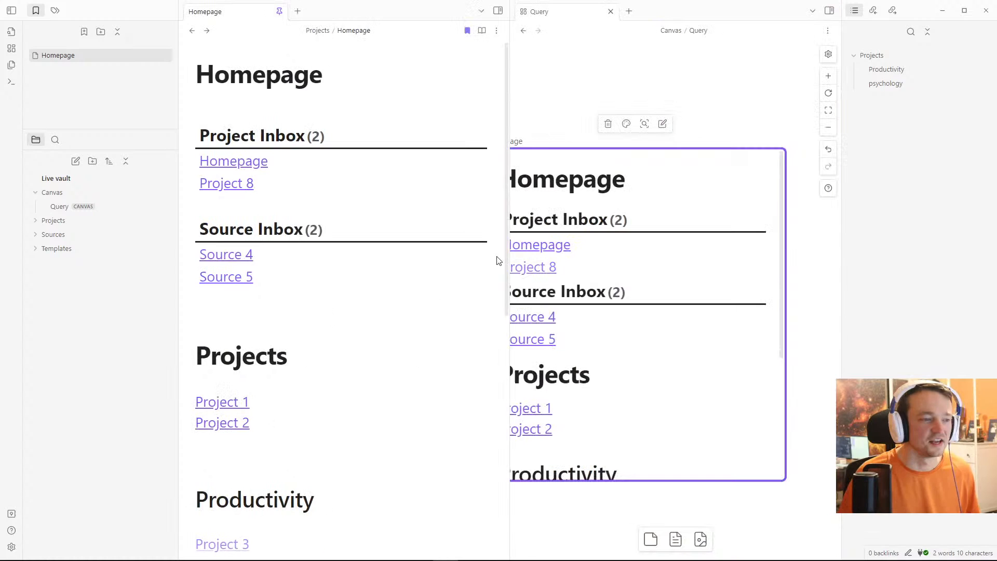
left_click(318, 104)
key("Return")
key("Return")
key("Up")
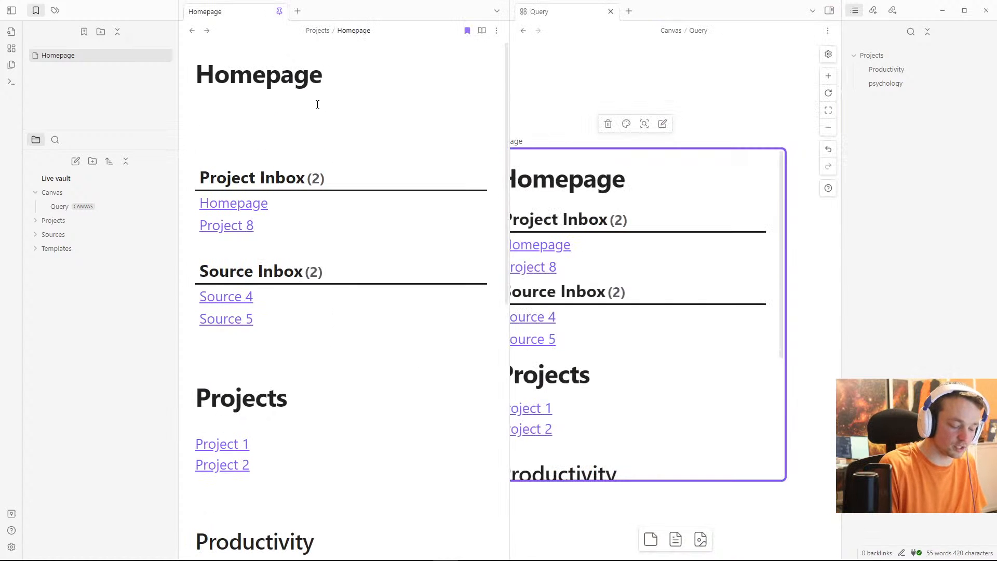
type("# Inbox")
key("Return")
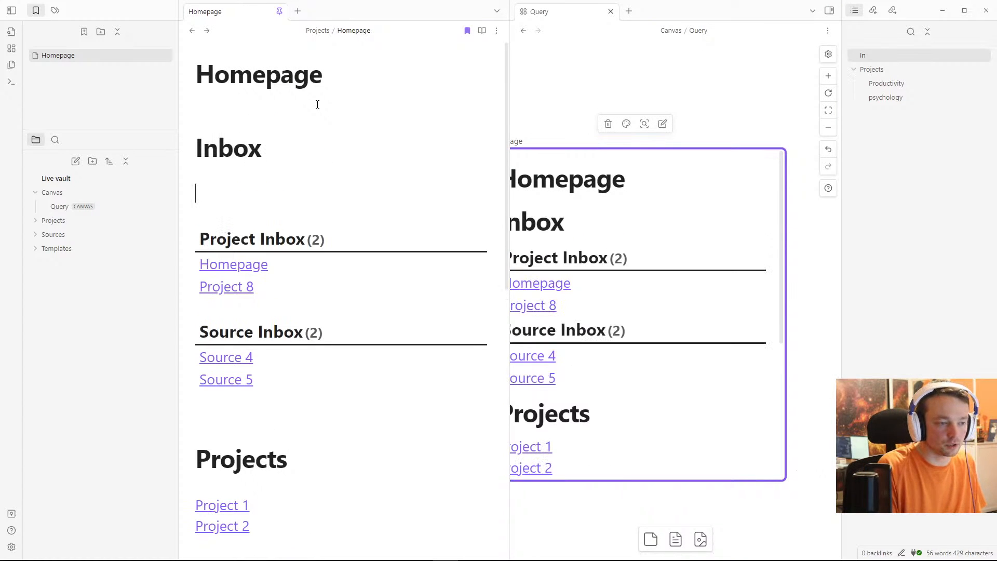
Step: Add level-2 headings "Project" above the Project Inbox table and "Source" above the Source Inbox table in the Homepage note
type("## Project")
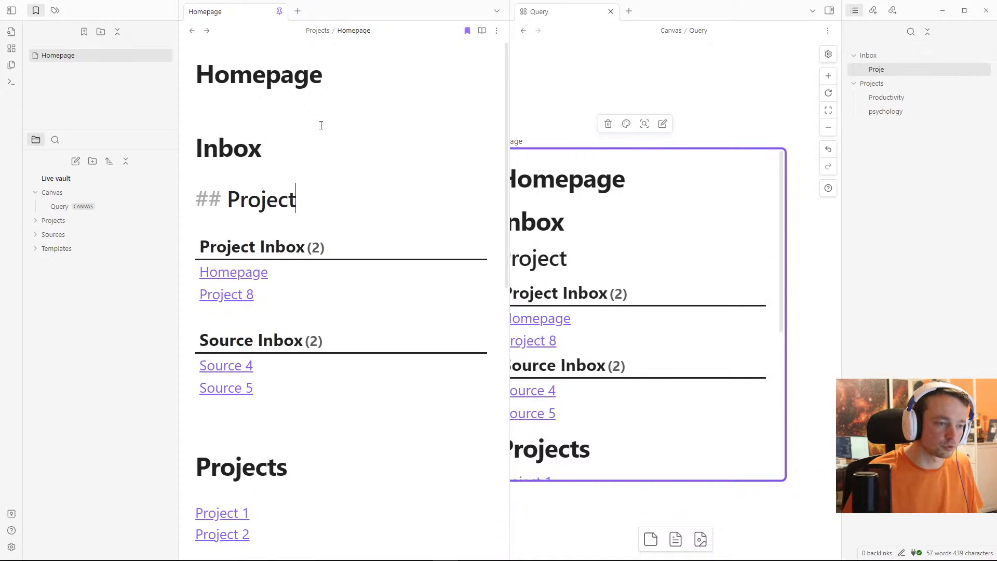
left_click(267, 321)
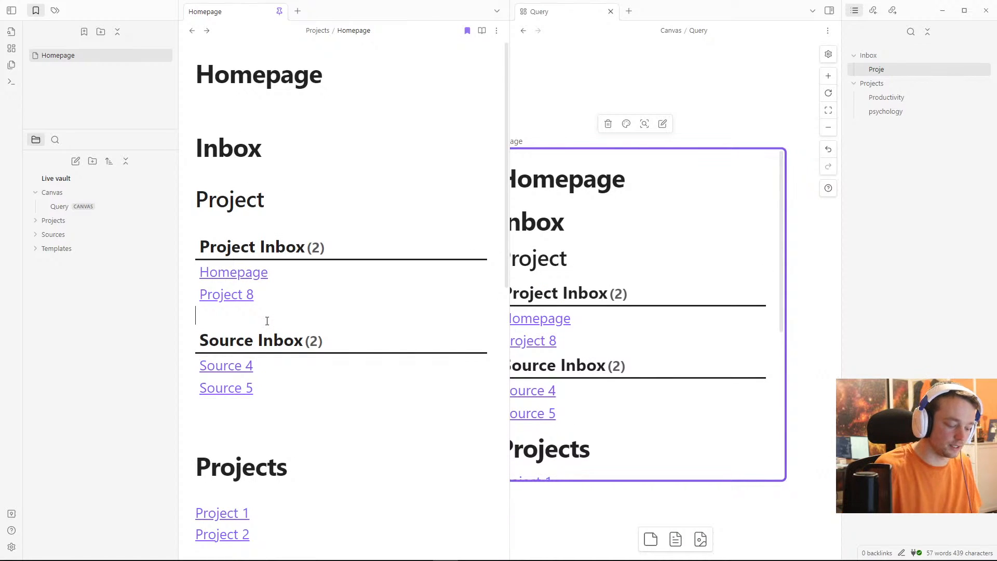
type("## source")
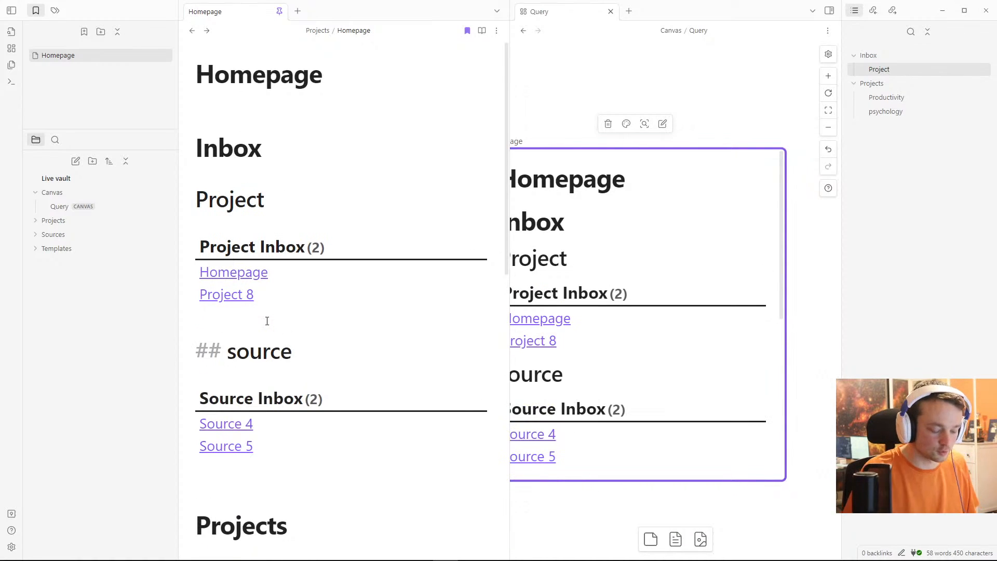
key("ctrl+Left")
key("Delete")
type("S")
left_click(281, 173)
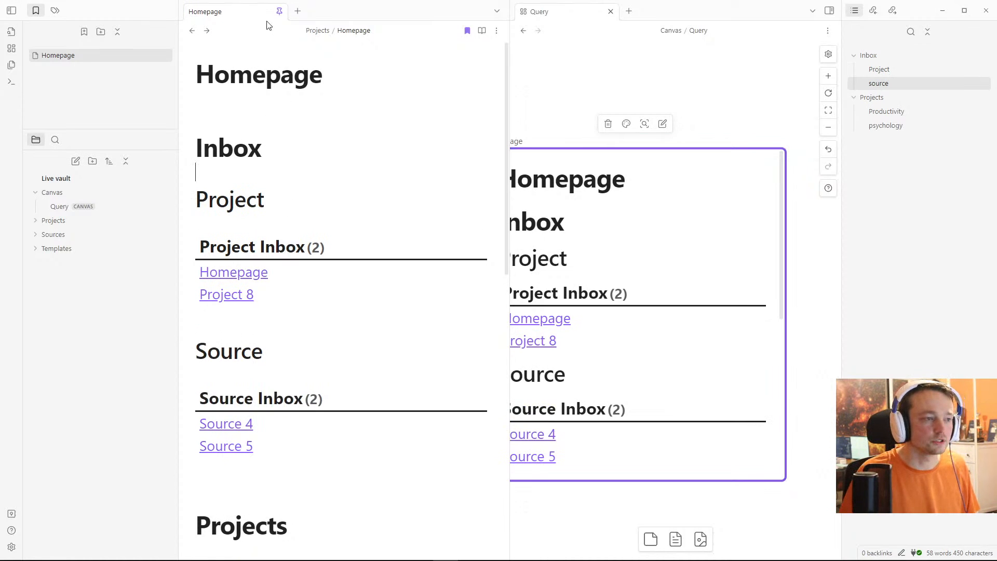
Step: Close the Homepage note and narrow the Homepage card on the canvas to its Project heading
left_click(280, 11)
right_click(416, 215)
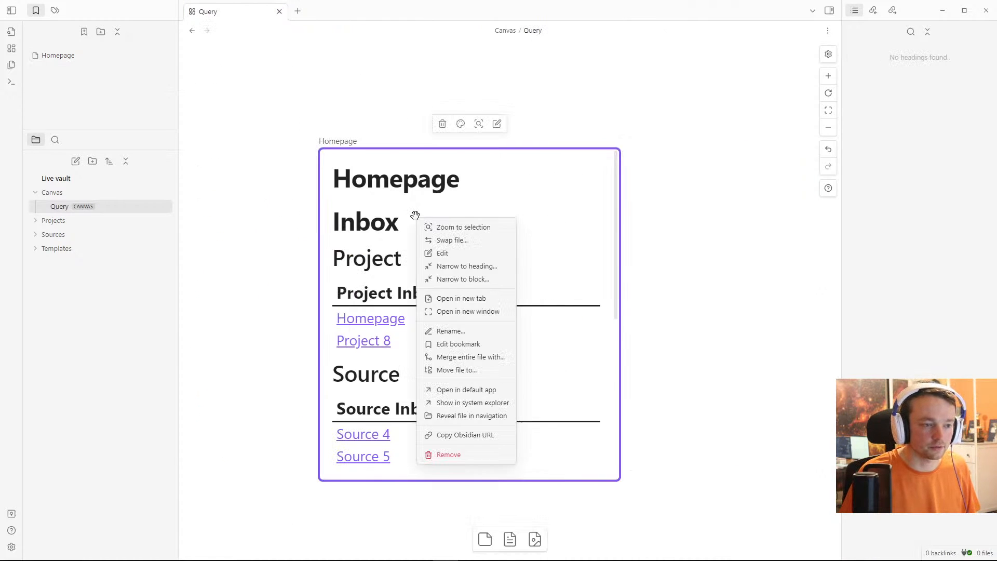
left_click(463, 276)
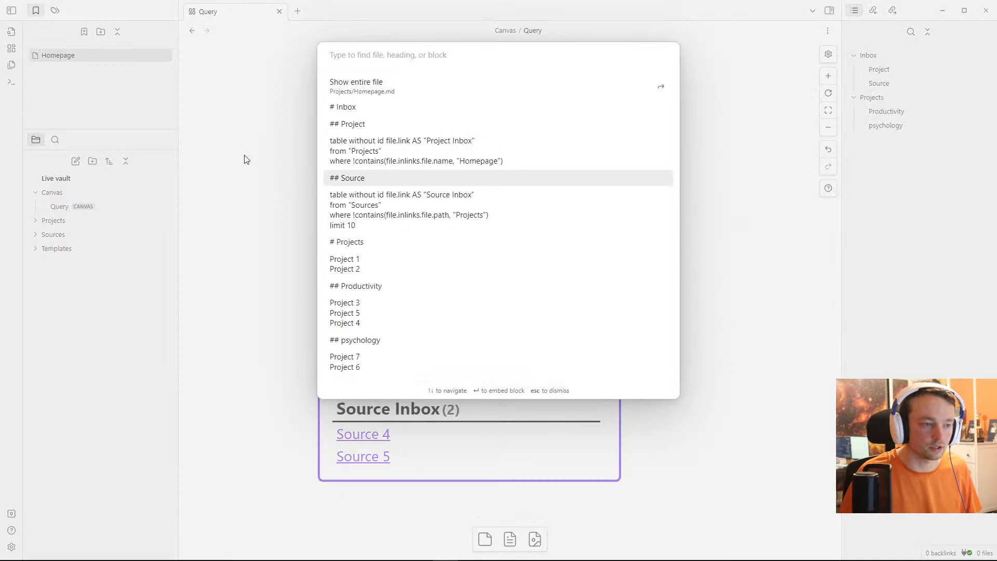
left_click(246, 159)
right_click(434, 225)
left_click(469, 275)
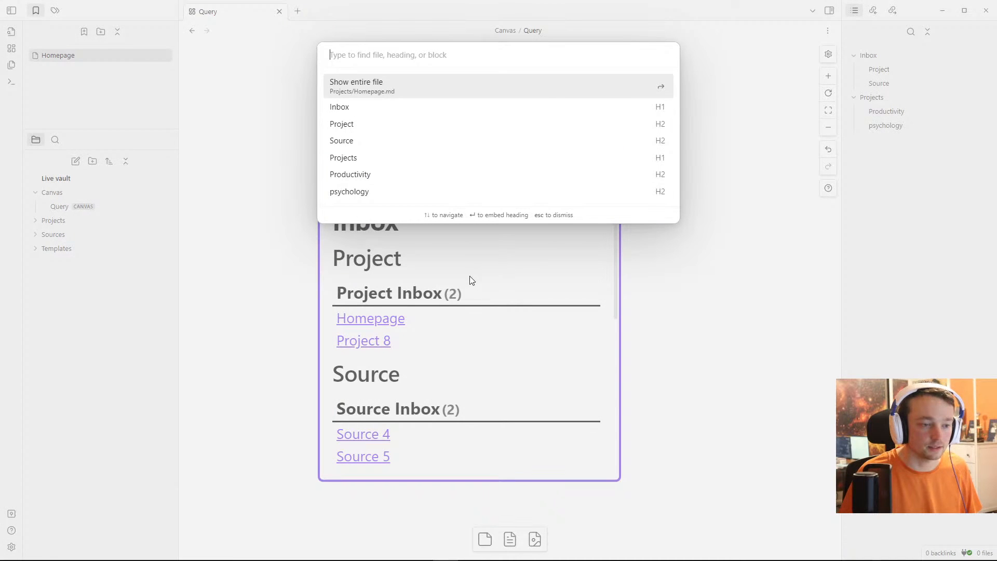
left_click(373, 124)
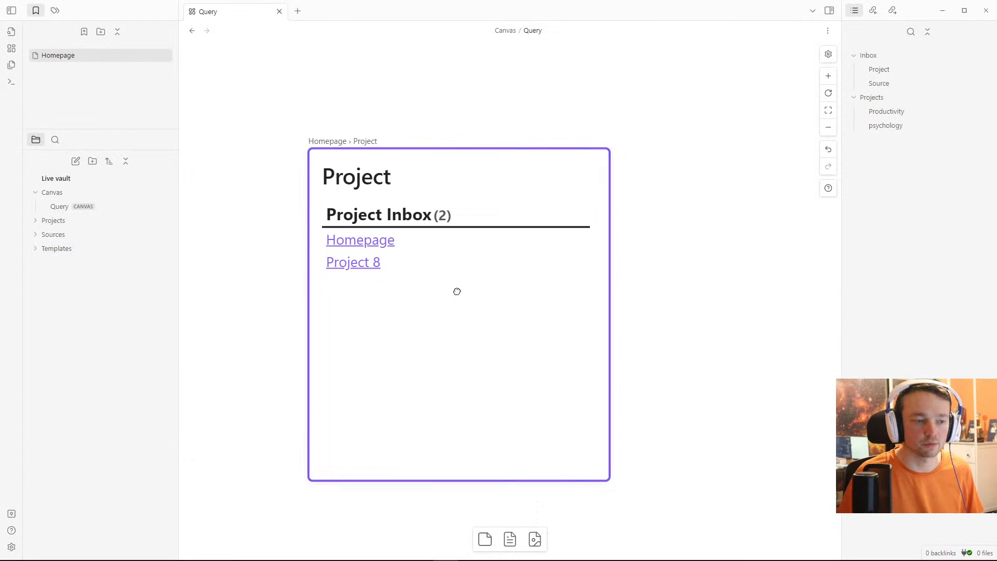
Step: Duplicate the Project card beside the original and narrow the copy to the Source heading of Homepage
left_click_drag(457, 291, 665, 254)
left_click(568, 262)
left_click(520, 65)
right_click(674, 199)
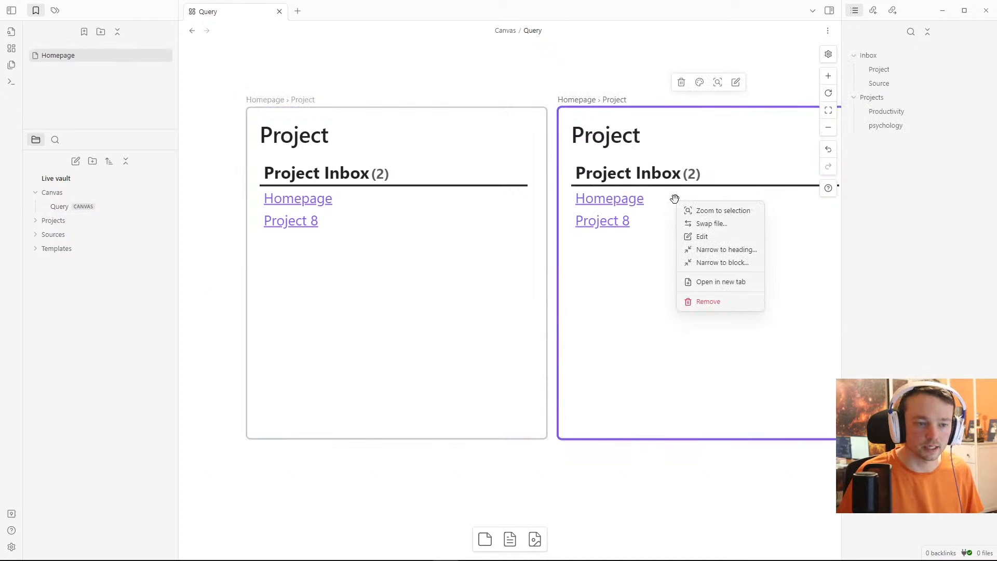
left_click(722, 250)
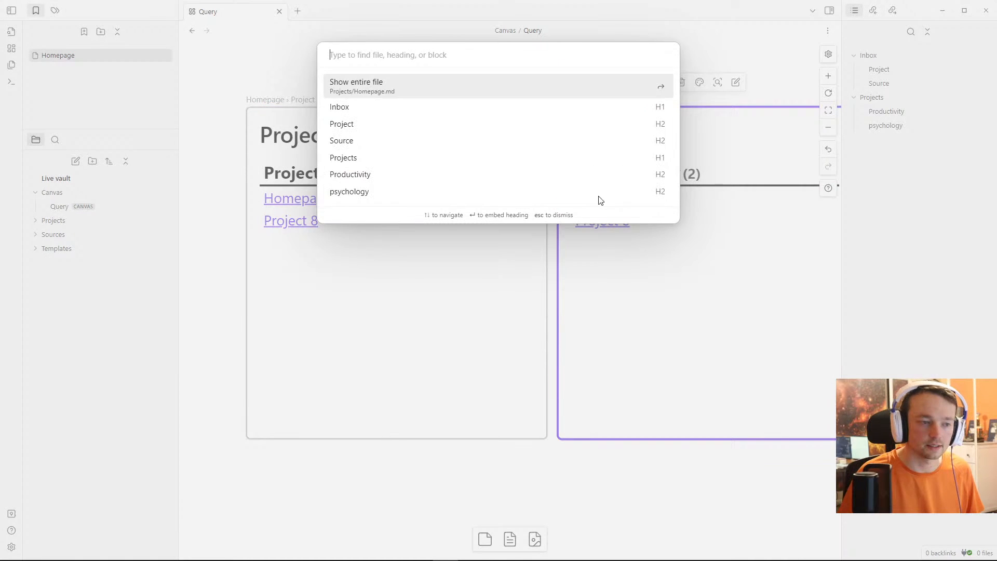
left_click(427, 140)
scroll(506, 243, "down", 3)
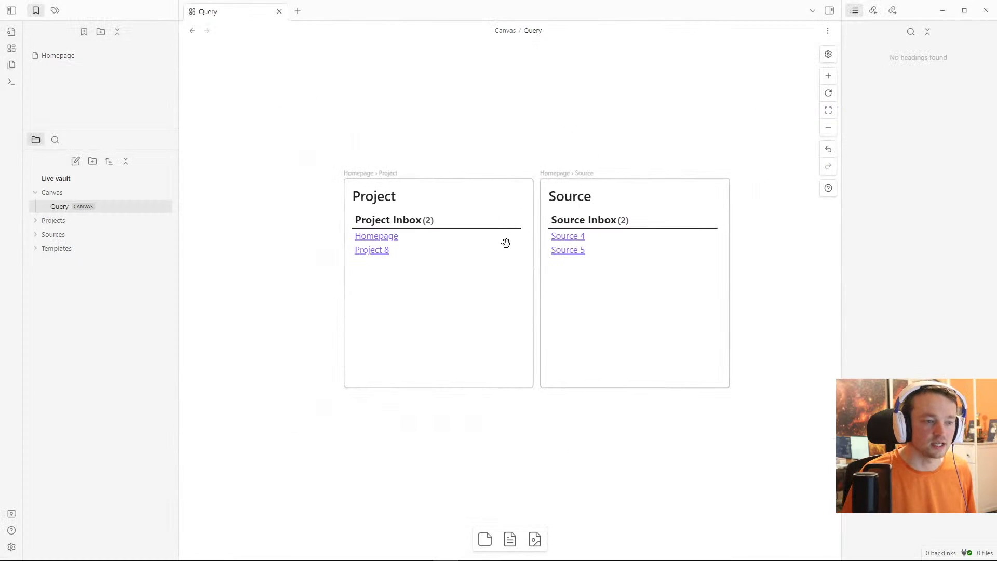
Step: Shorten the Project and Source cards to the same height, leaving only a little space below their inbox tables
left_click_drag(468, 151, 517, 181)
left_click(478, 345)
left_click_drag(376, 328, 473, 252)
left_click(420, 359)
left_click_drag(392, 281, 392, 191)
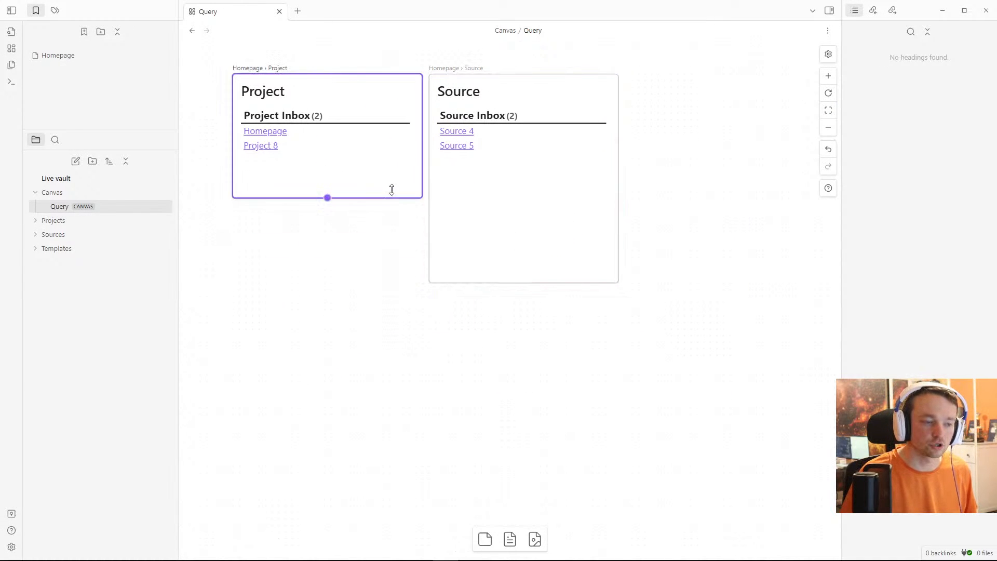
left_click_drag(481, 284, 475, 192)
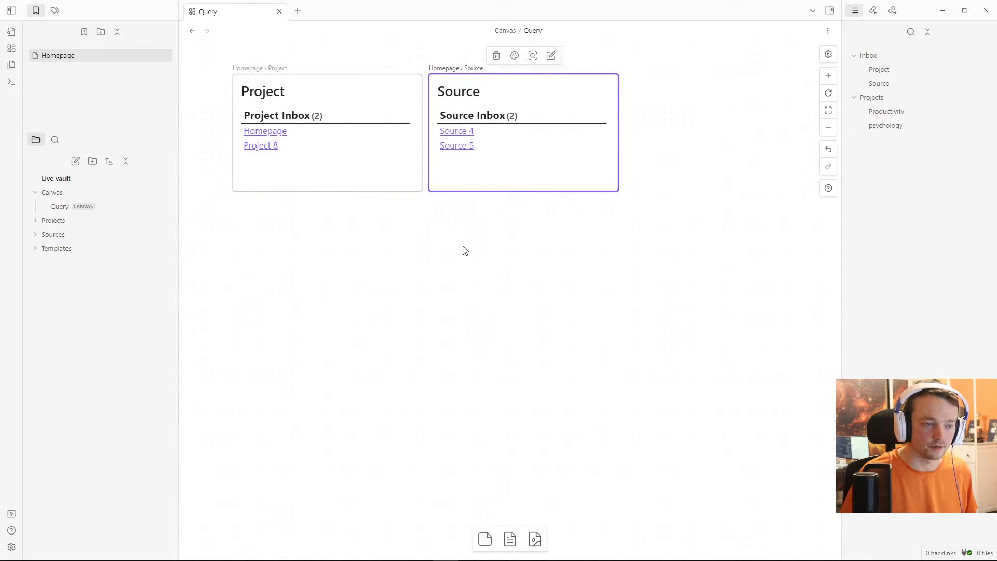
left_click(461, 255)
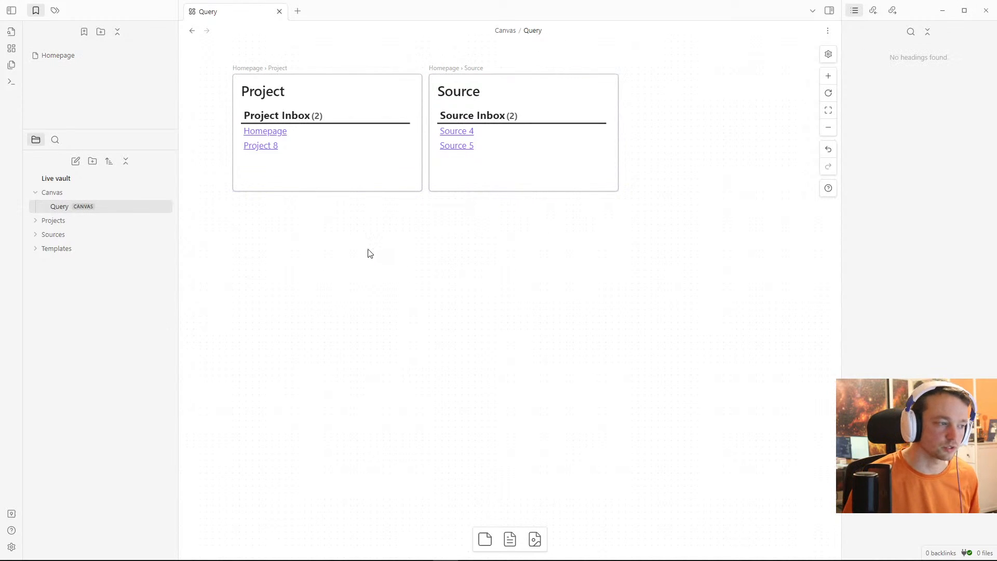
Step: Create an empty text card below the Project and Source cards and enlarge it in height and width
double_click(354, 234)
left_click_drag(356, 244, 357, 323)
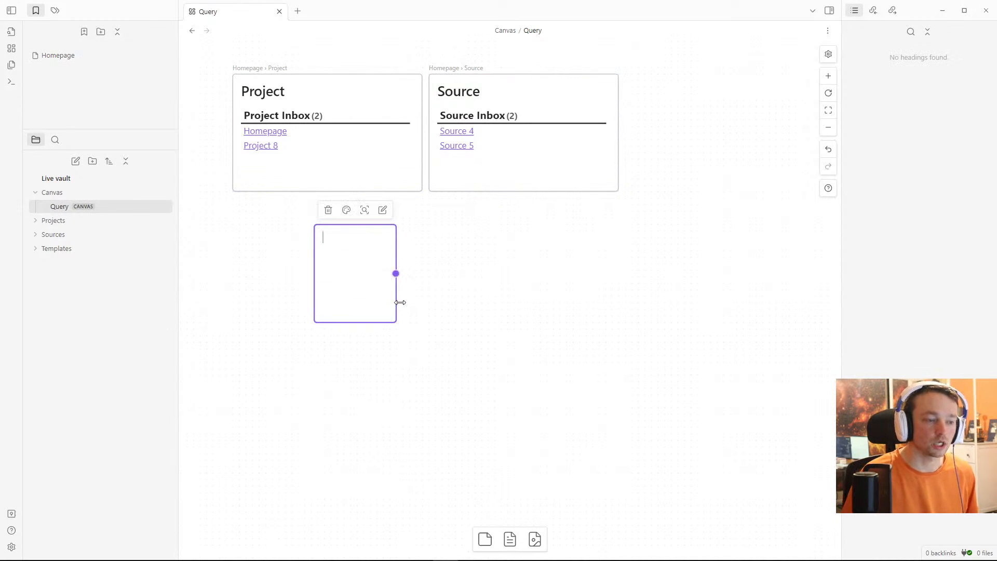
left_click_drag(396, 271, 494, 275)
left_click(519, 381)
Step: Add internal links to Project 8 and Project 7 on separate lines in the new text card
double_click(370, 253)
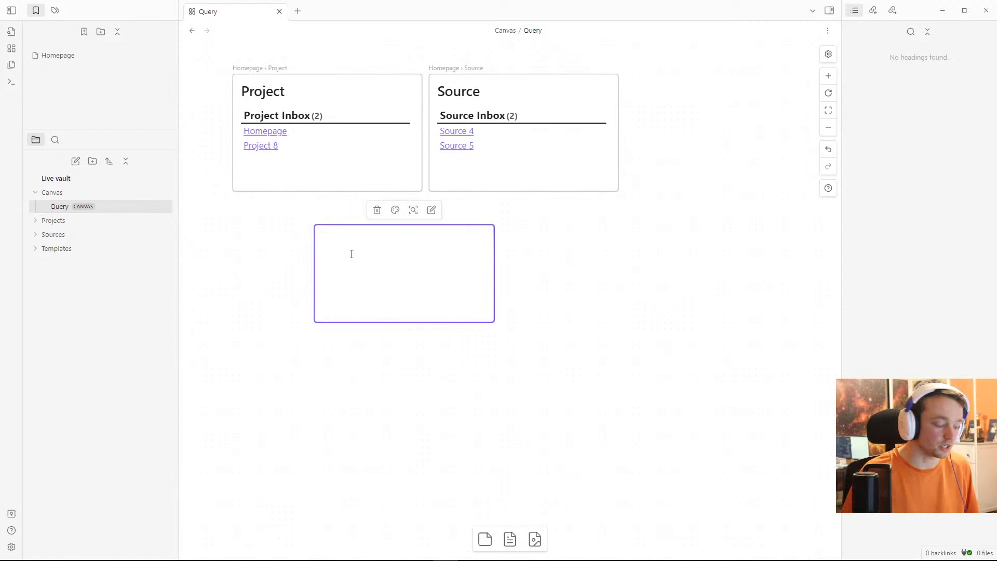
type("[[Proj")
key("Return")
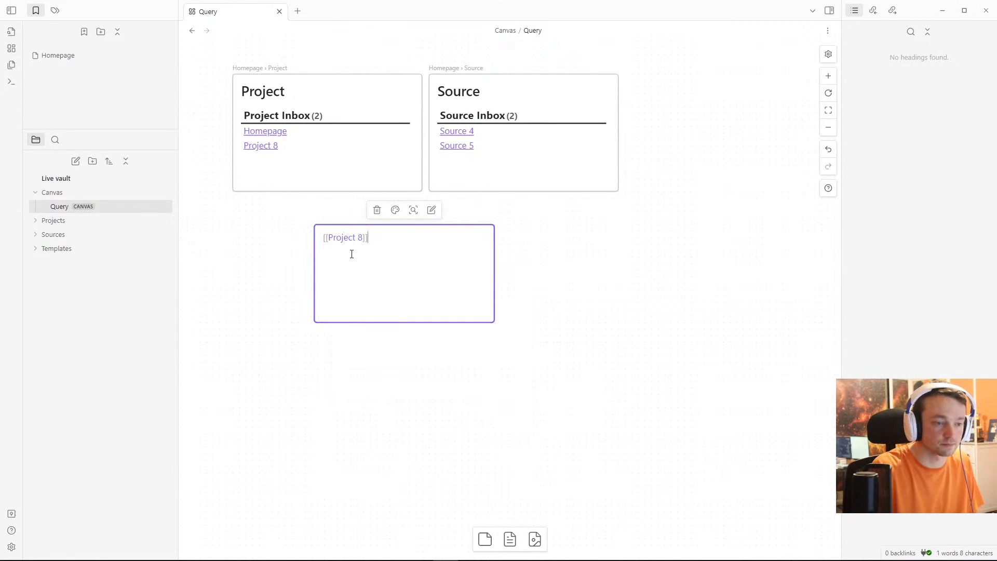
key("Return")
key("Return")
type("[[proj")
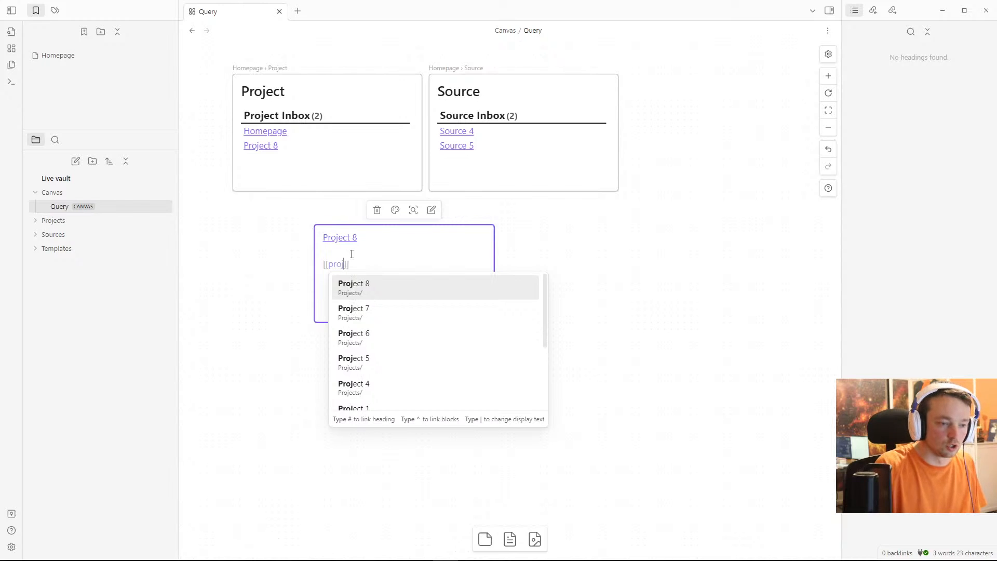
key("Down")
key("Return")
left_click(552, 284)
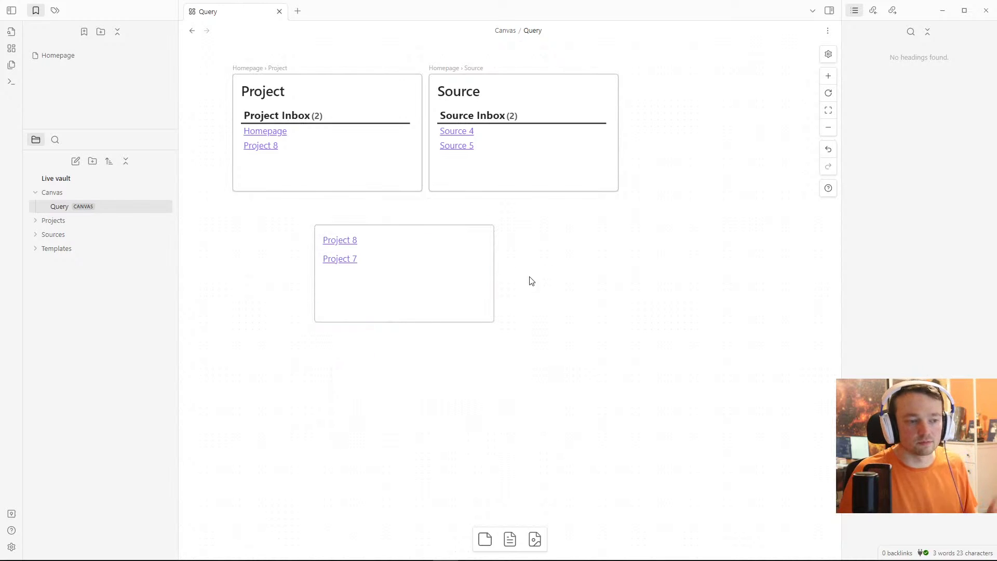
Step: Narrow the text card with the project links to fit them and place it beneath the Project card
left_click(441, 269)
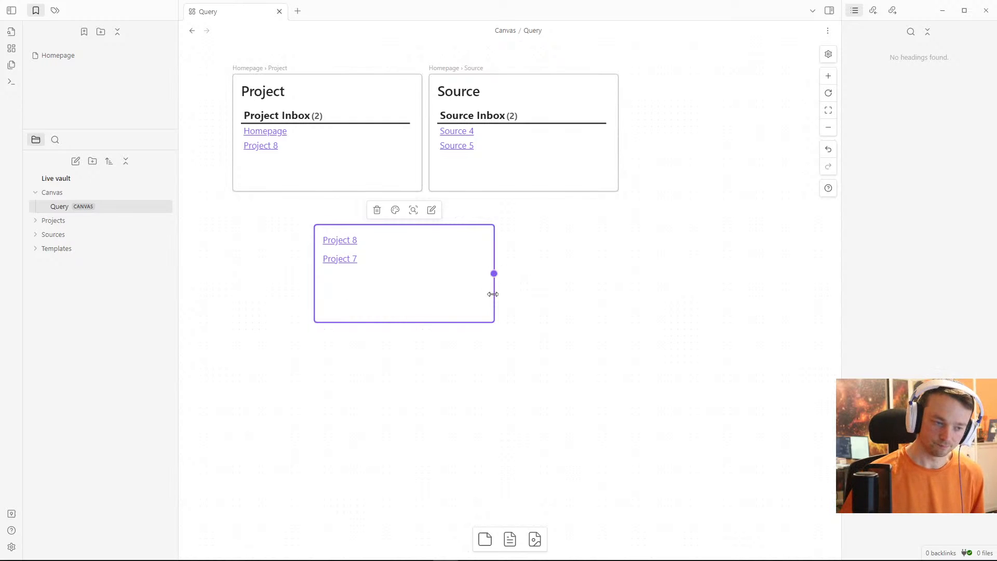
left_click_drag(493, 294, 342, 303)
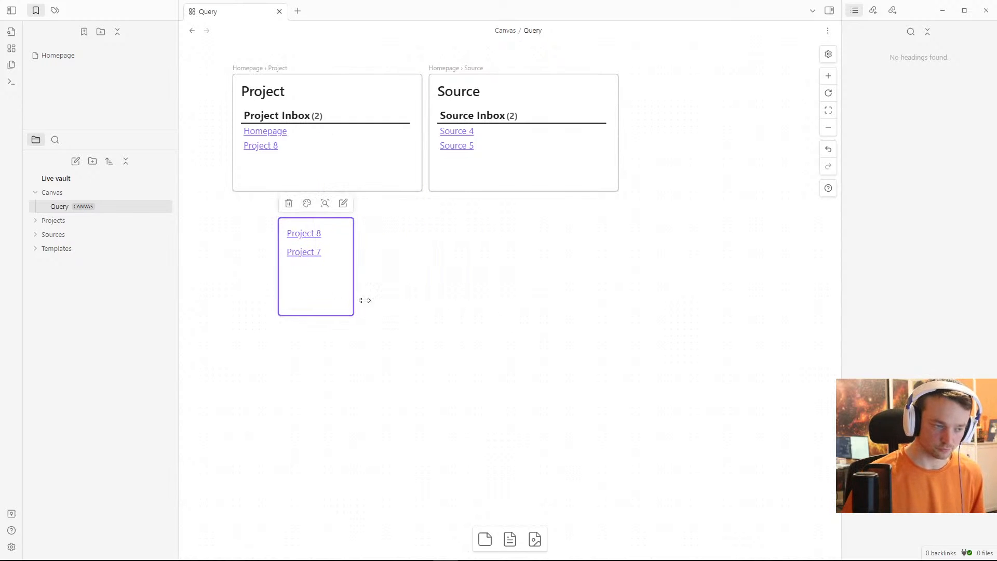
left_click(429, 284)
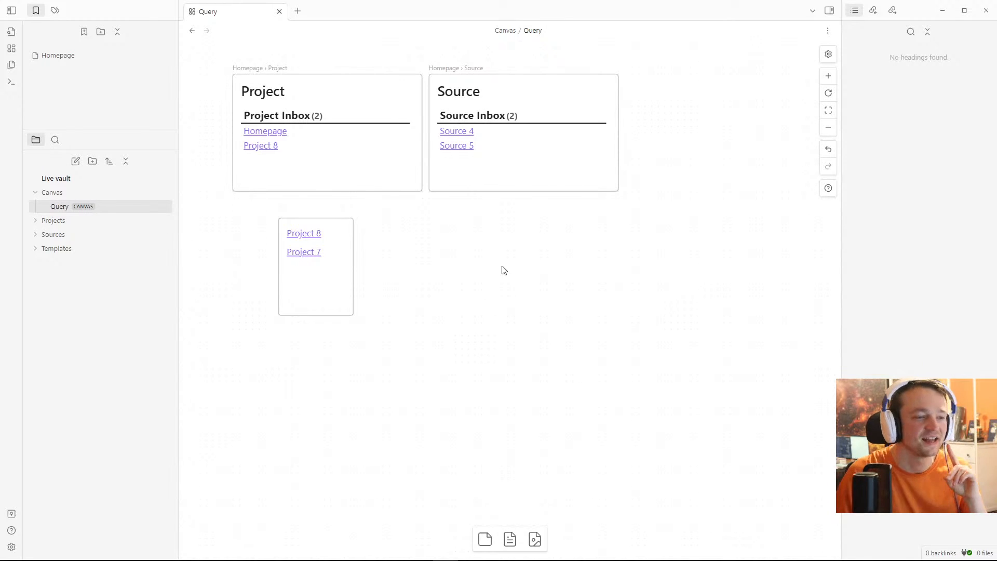
Step: Create a second text card beneath the Source card and enlarge it to hold several lines
double_click(490, 250)
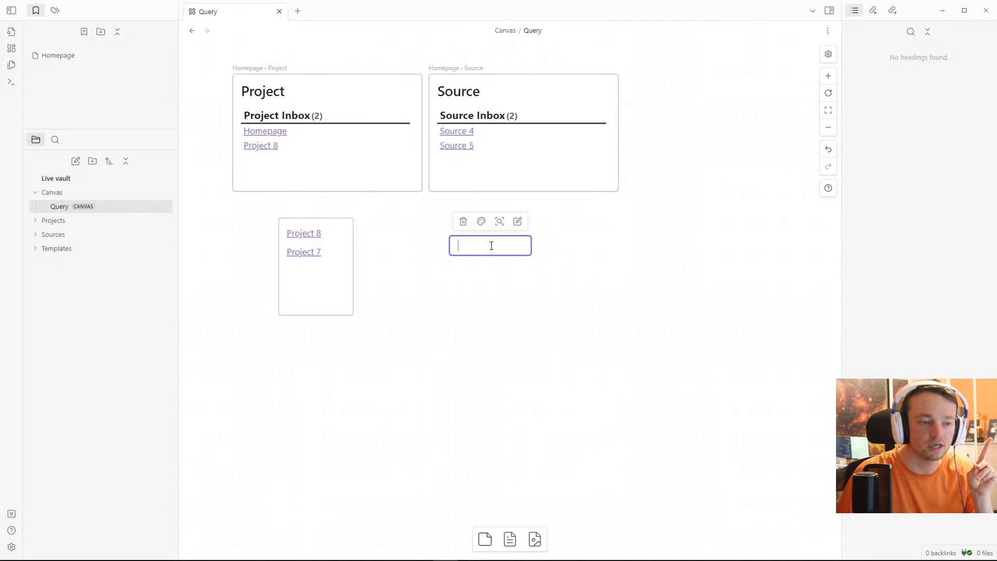
left_click_drag(507, 256, 600, 325)
left_click(505, 283)
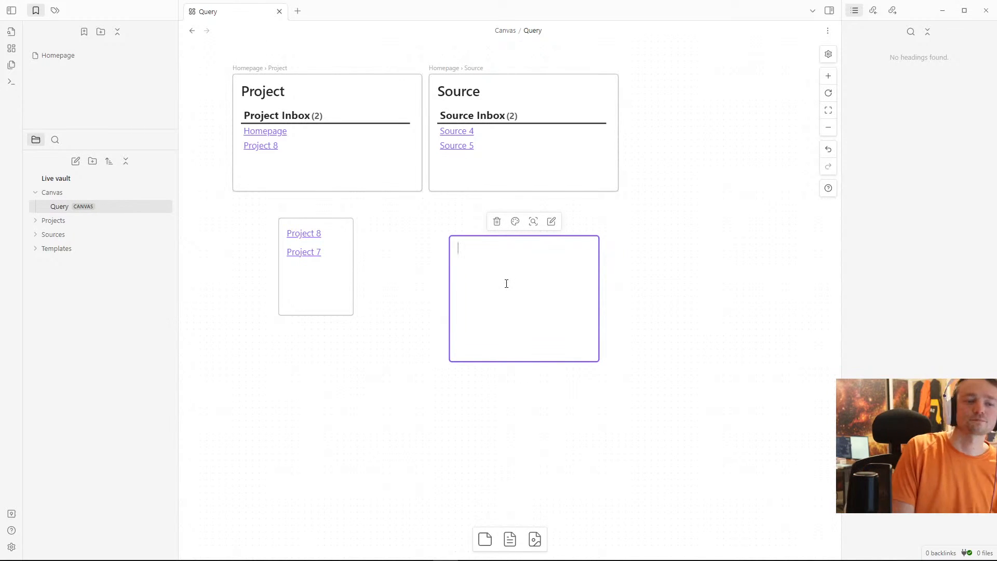
Step: Write "adding quick note", "new note" and "quick reference" in the second text card, separated by blank lines
type("adding quick note")
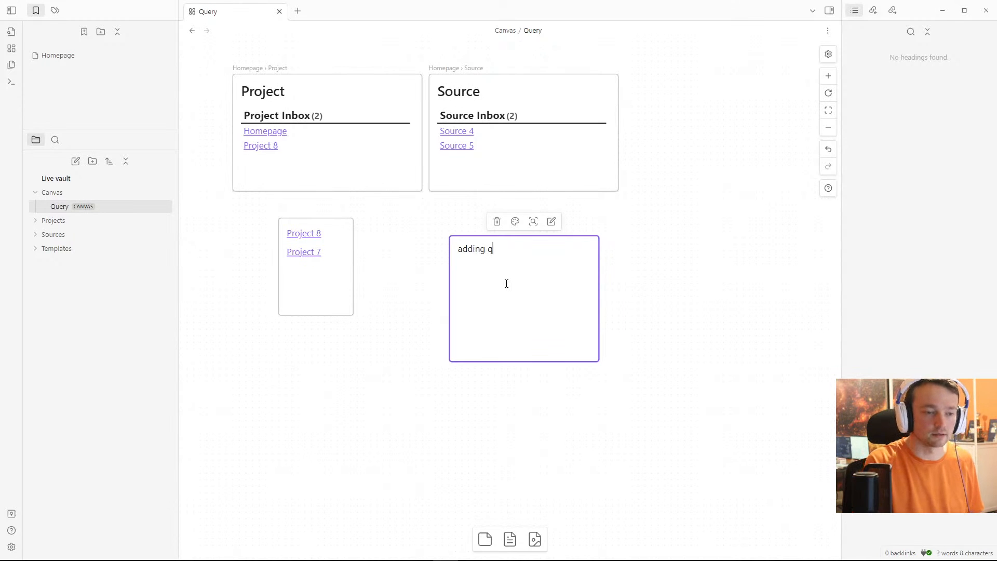
key("Return")
key("Return")
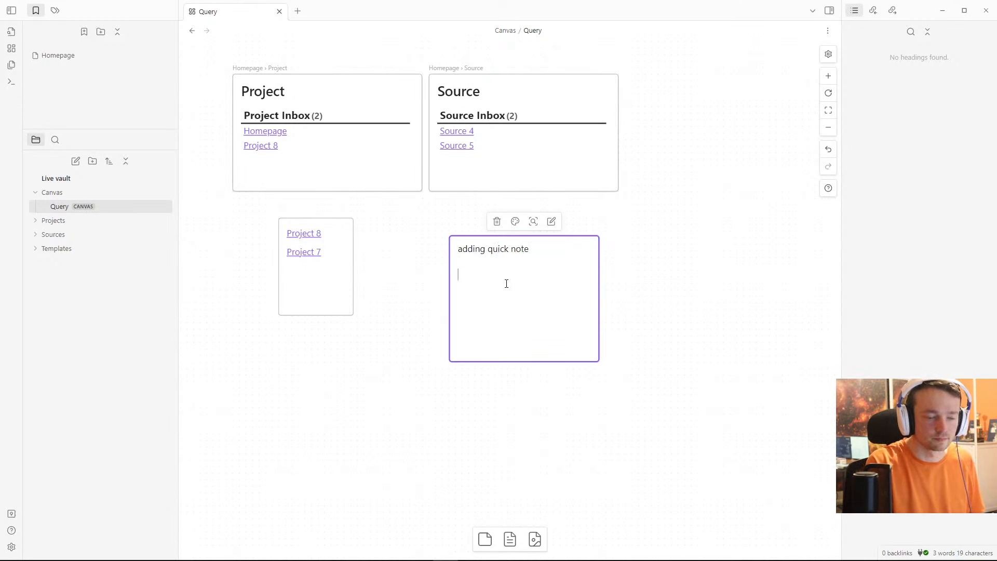
type("new note")
key("Return")
key("Return")
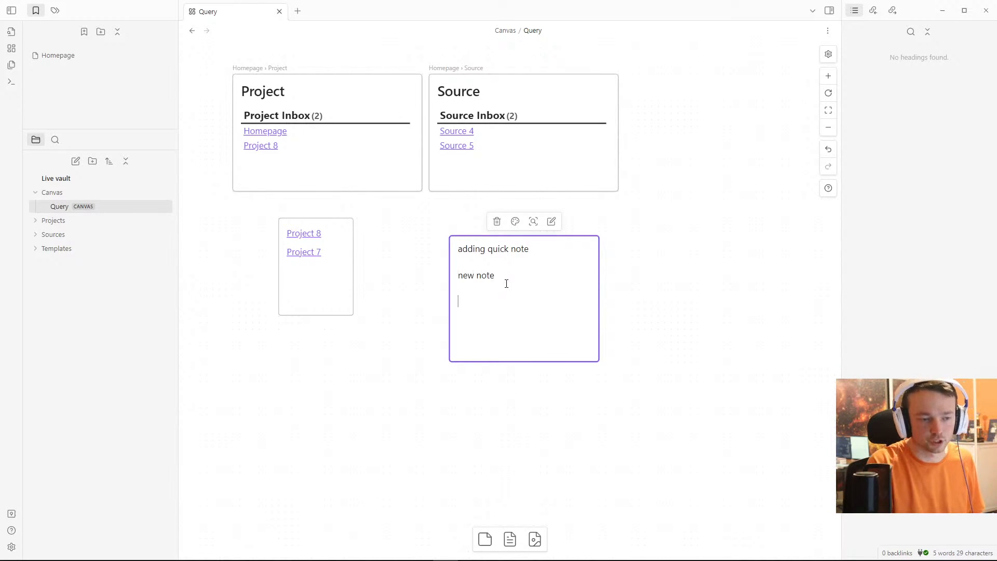
type("quick")
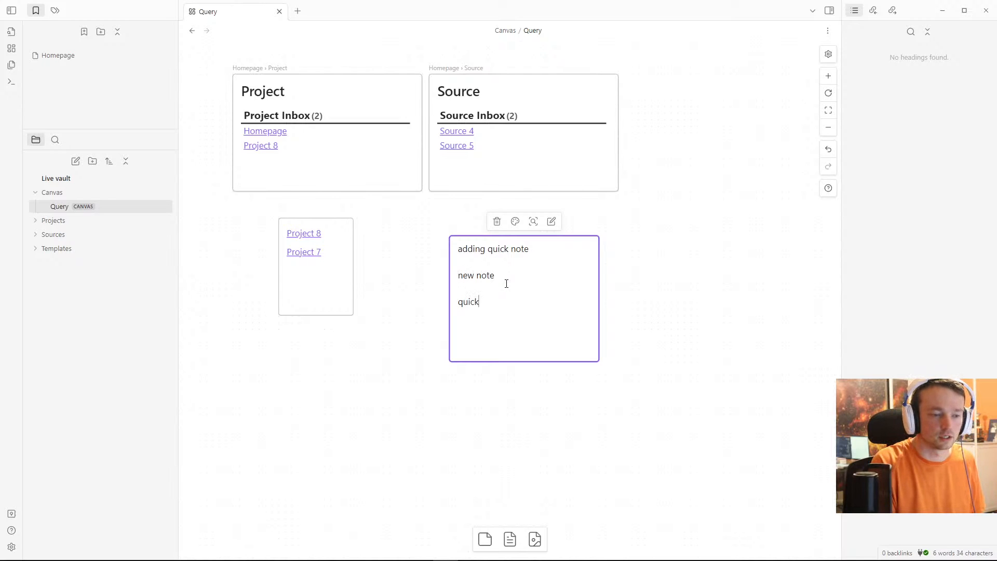
type(" reference")
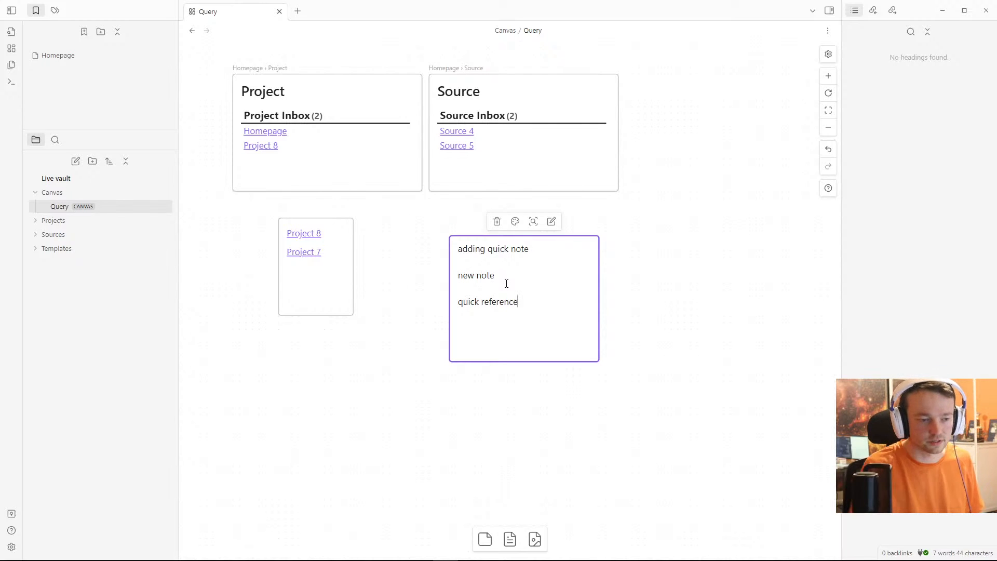
Step: Finish editing the quick-note text card beneath the Source card and delete that card from the canvas
left_click(685, 269)
left_click(549, 273)
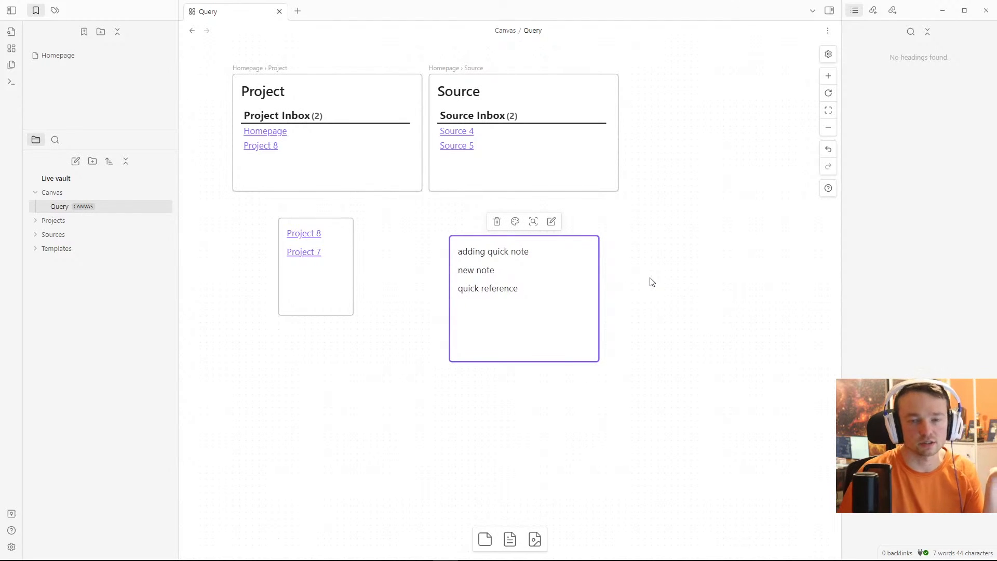
left_click(652, 282)
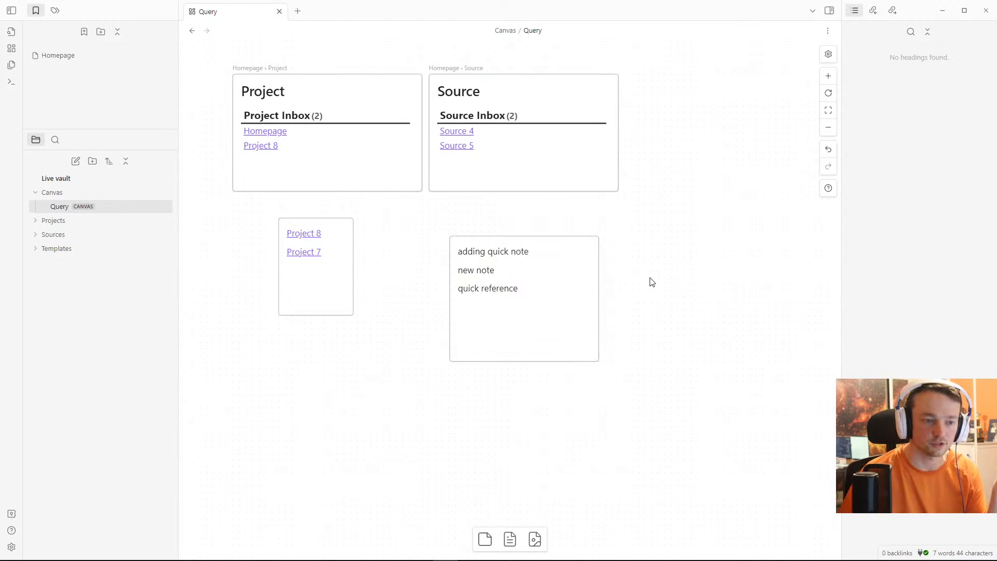
left_click(543, 275)
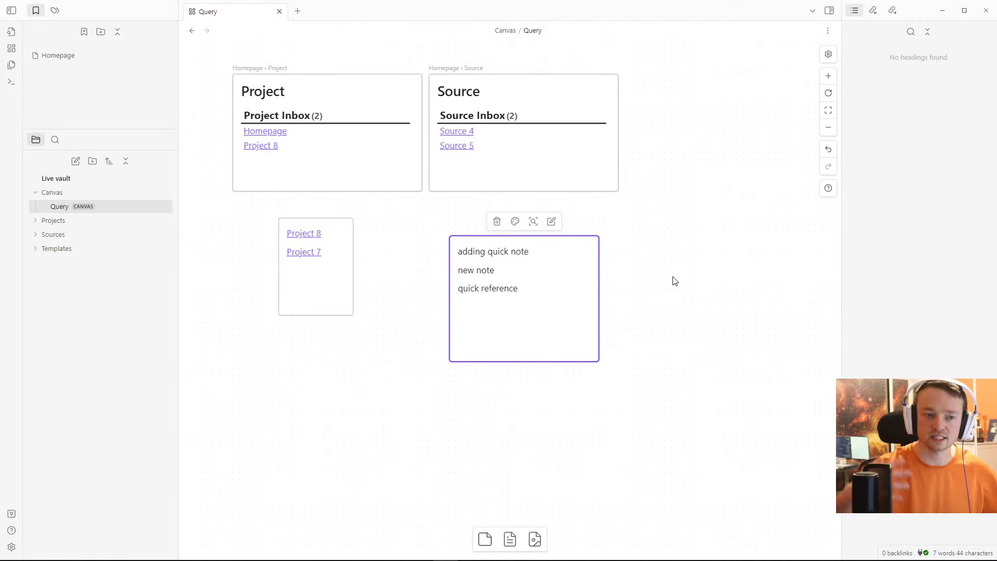
key("Delete")
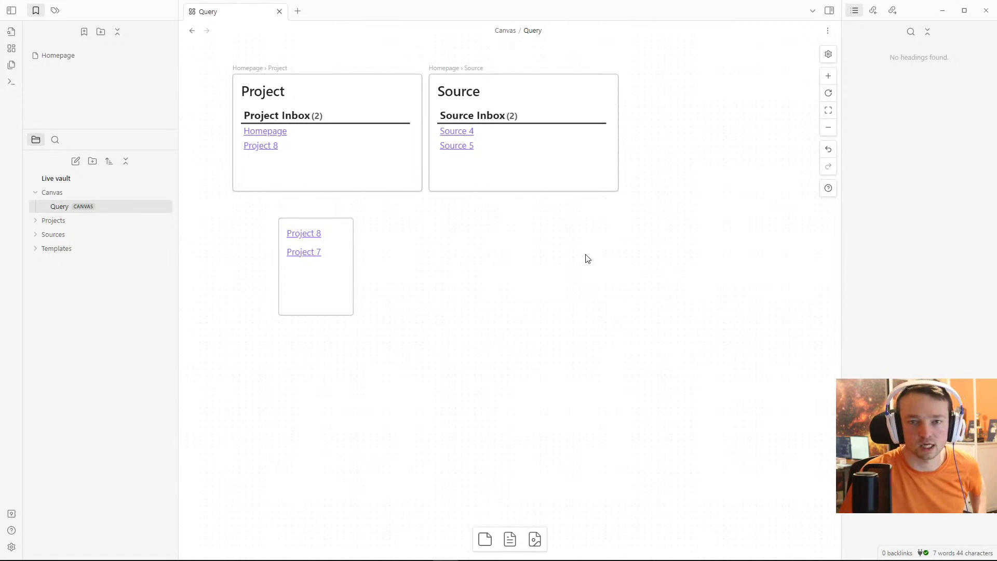
Step: Bookmark the Query canvas and place its bookmark above Homepage in the bookmark list
left_click_drag(585, 259, 631, 293)
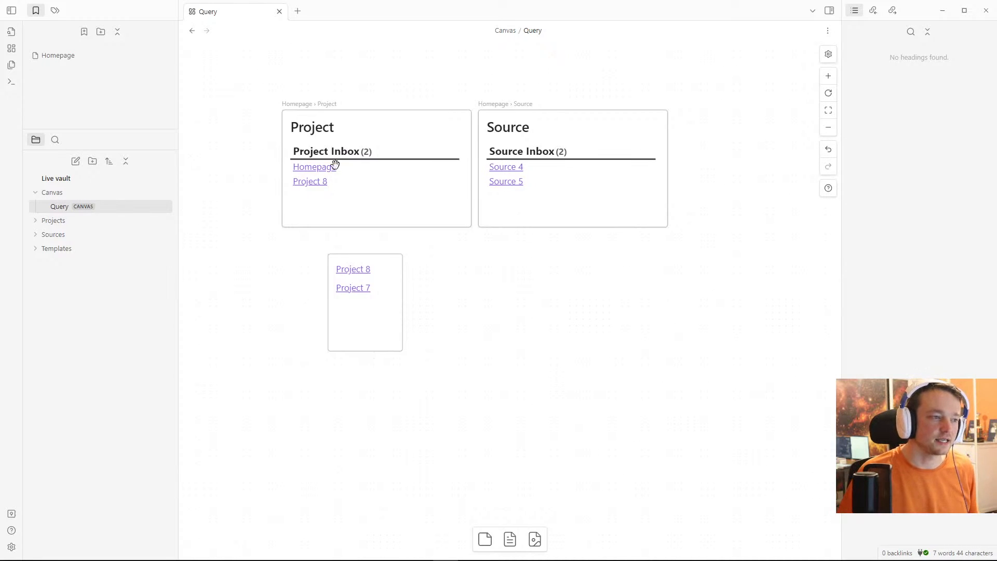
left_click(828, 31)
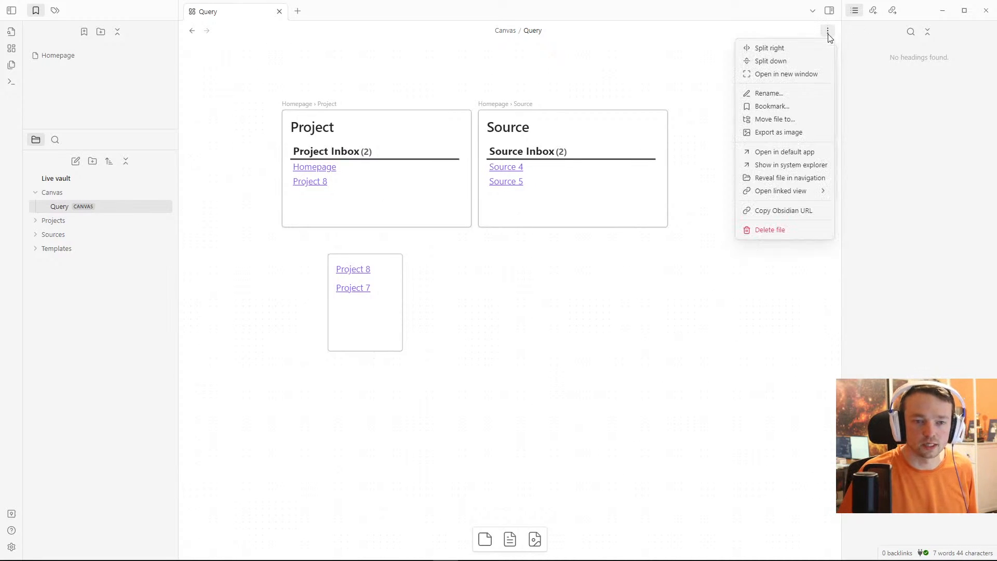
left_click(787, 104)
left_click(612, 335)
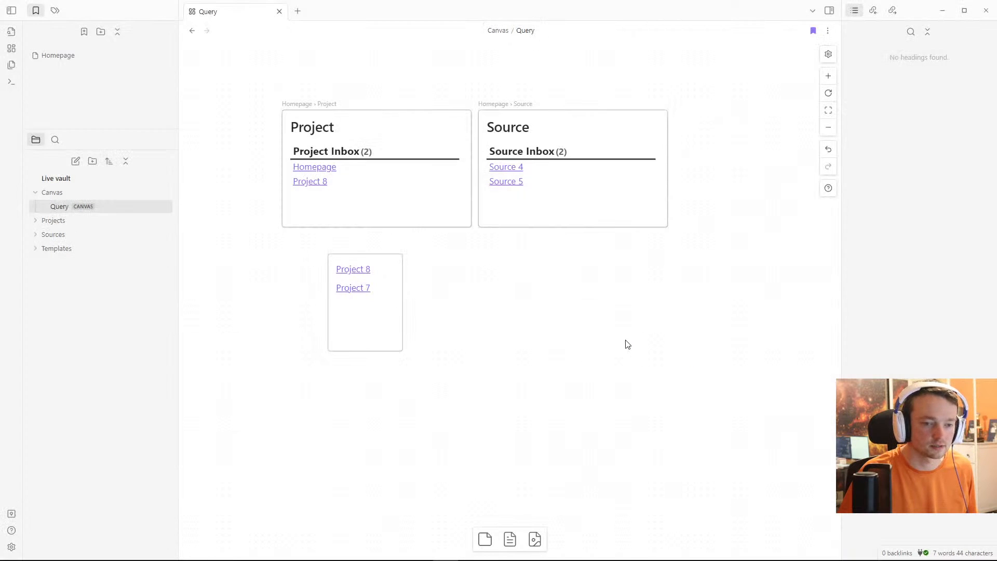
left_click_drag(71, 75, 68, 49)
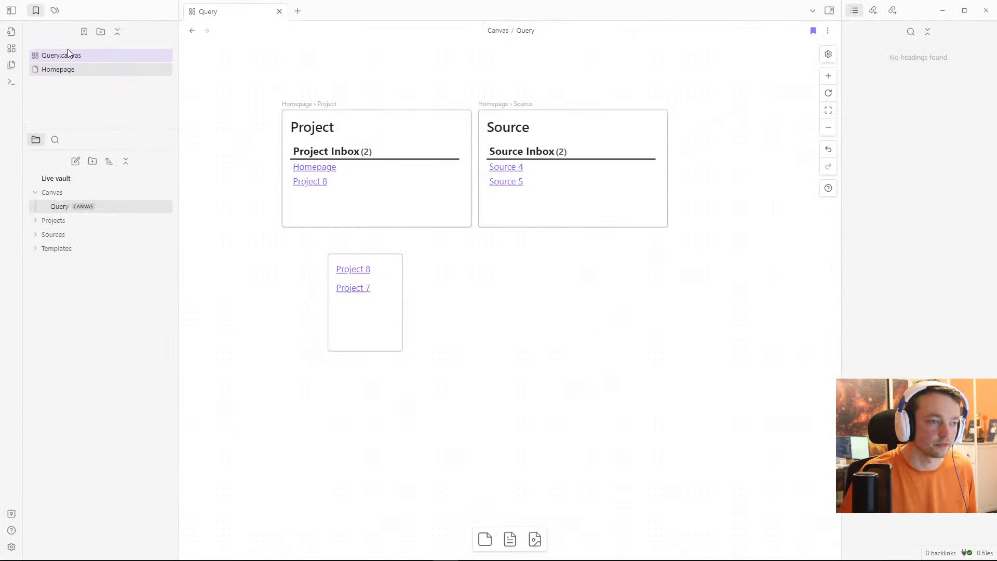
Step: Open the bookmarked Homepage note, collapse the Canvas folder, and remove the blank line above the Inbox heading
left_click(67, 70)
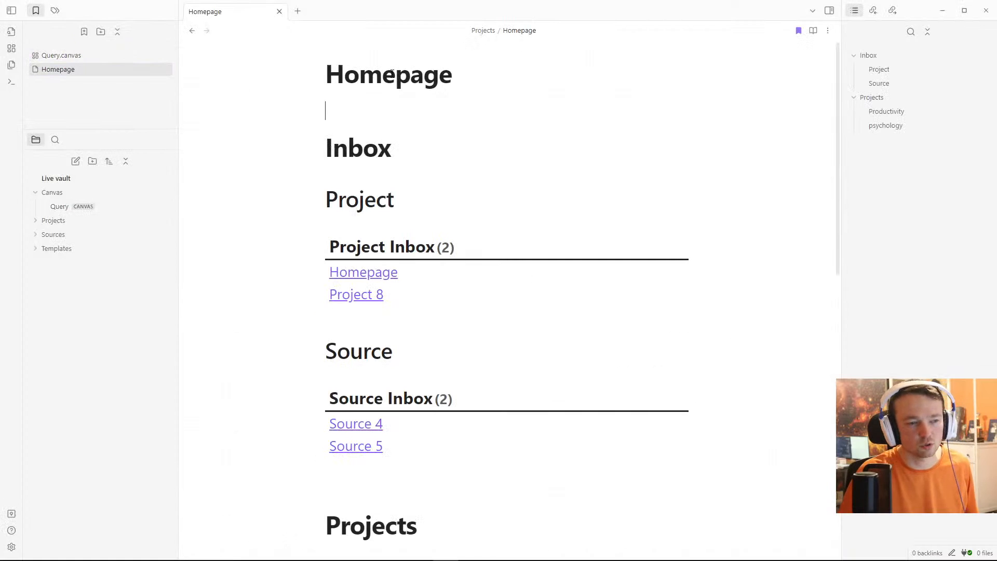
left_click(395, 169)
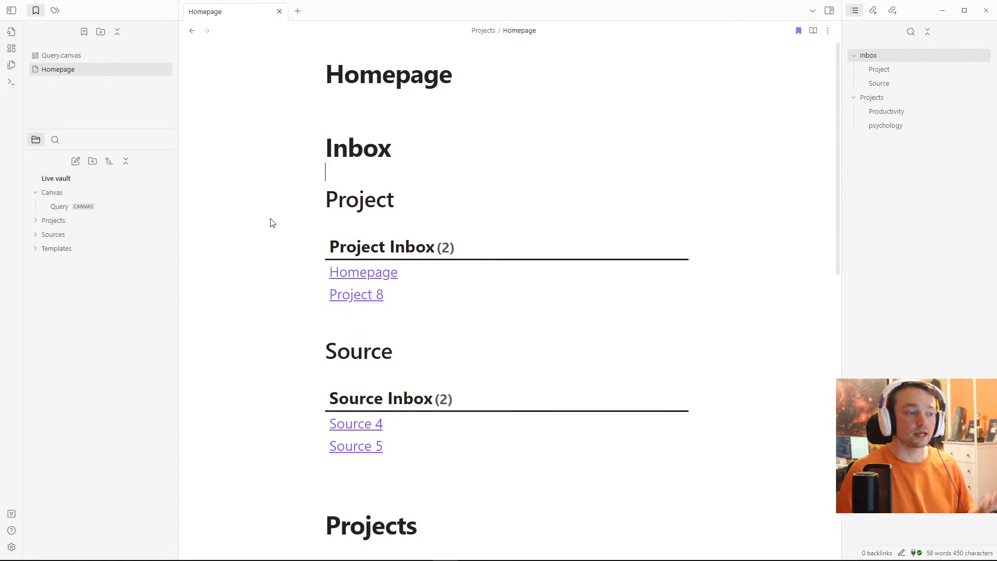
left_click(50, 194)
left_click(425, 120)
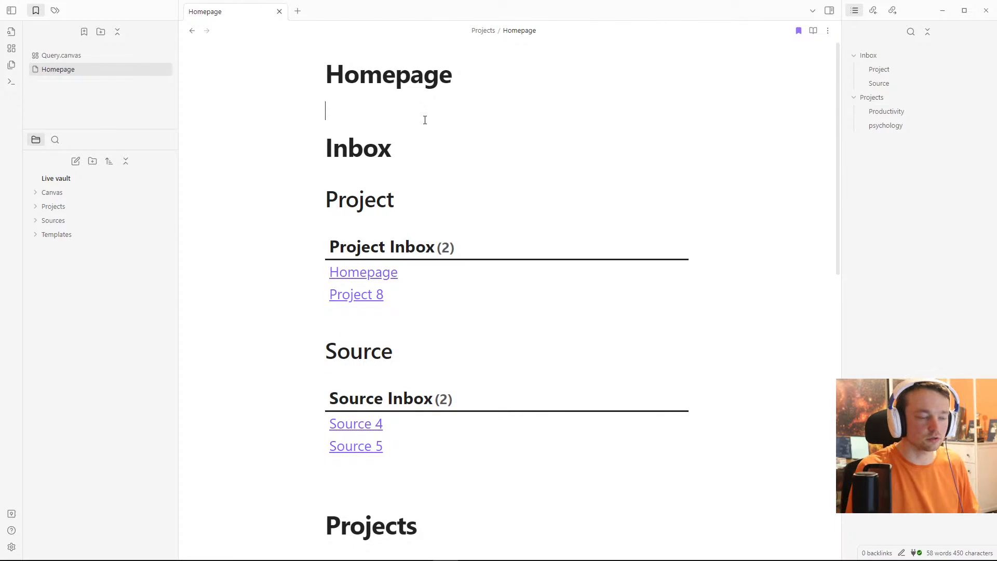
key("Delete")
left_click(434, 154)
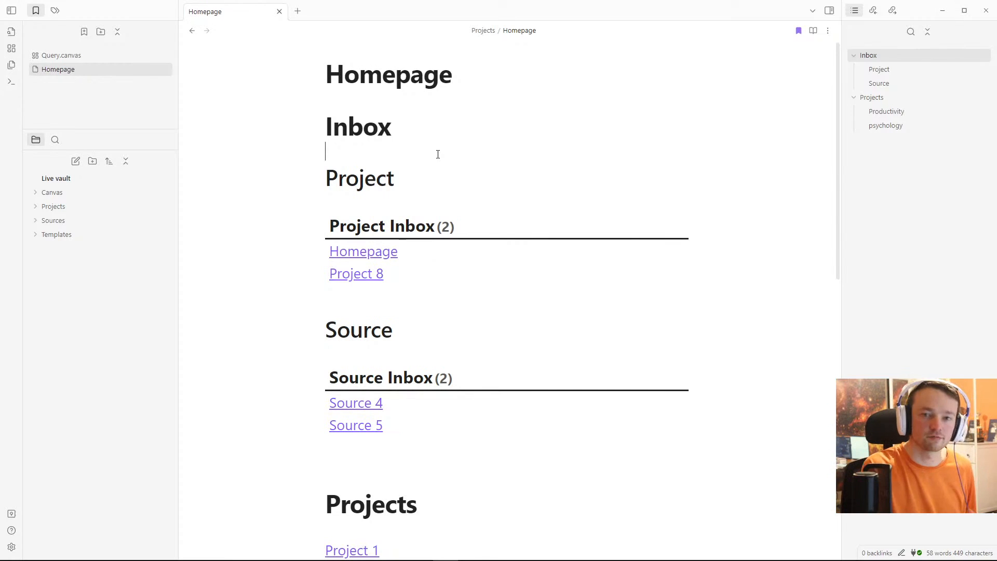
Step: Create a new source note named "video source" with the New Source command
key("ctrl+n")
type("s")
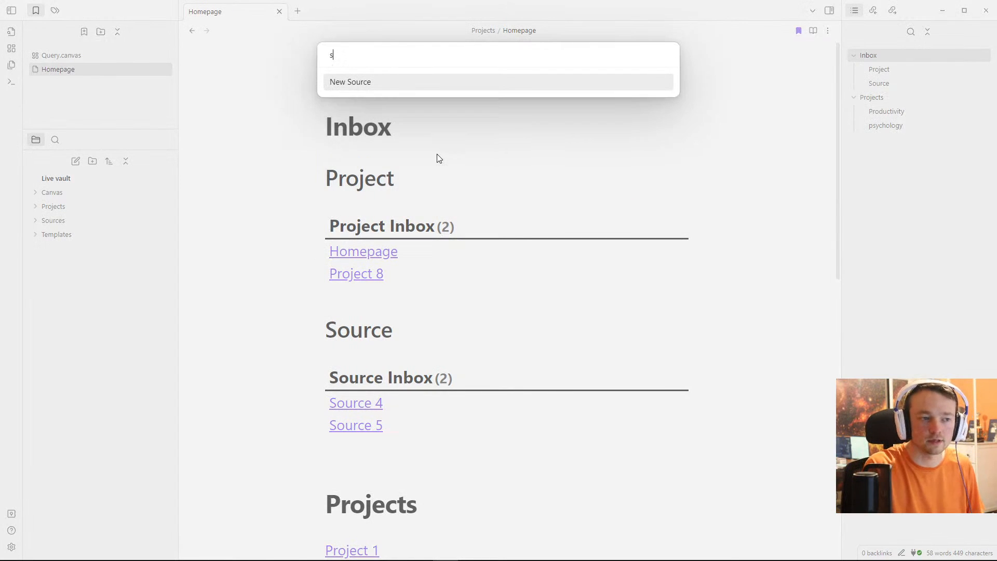
key("Return")
type("vide")
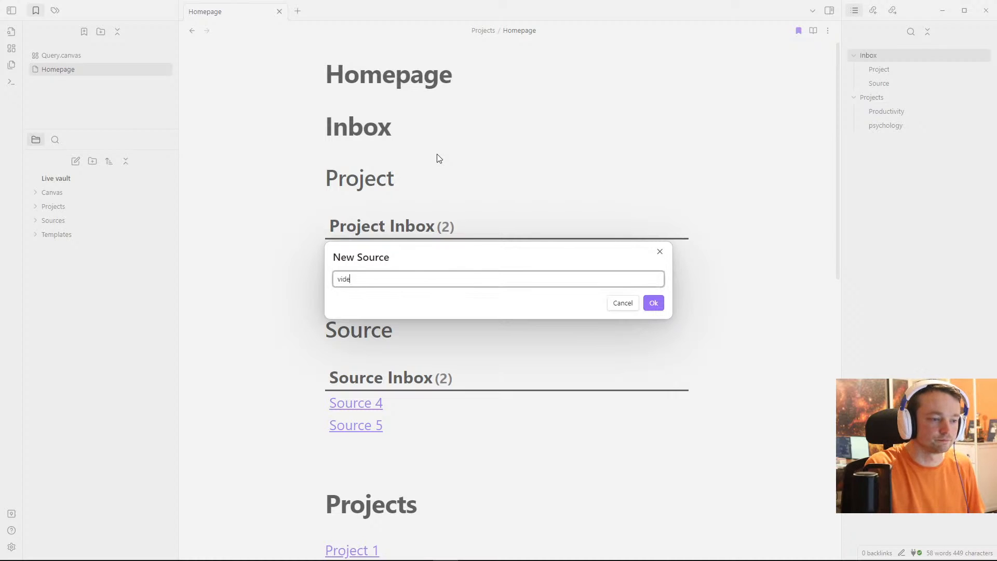
type("o source")
key("Return")
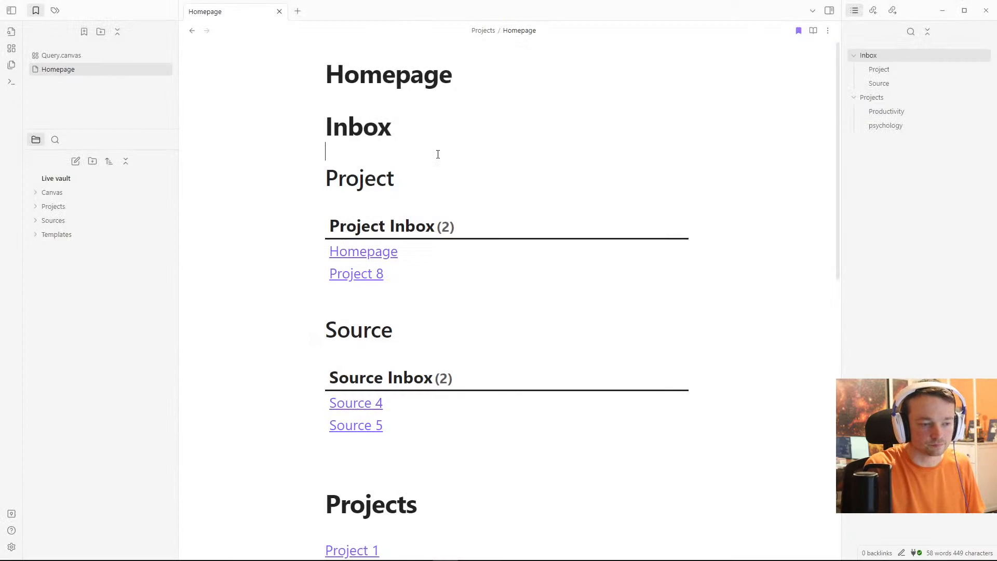
Step: Open the "video source" note, fill in its Link field with "link", and leave a blank line below it
key("ctrl+o")
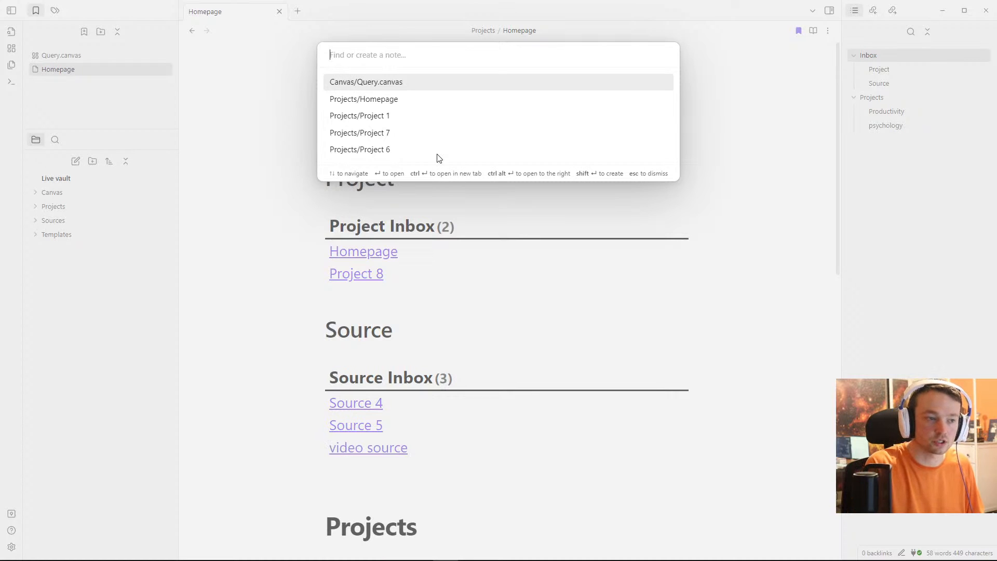
type("vi")
key("Return")
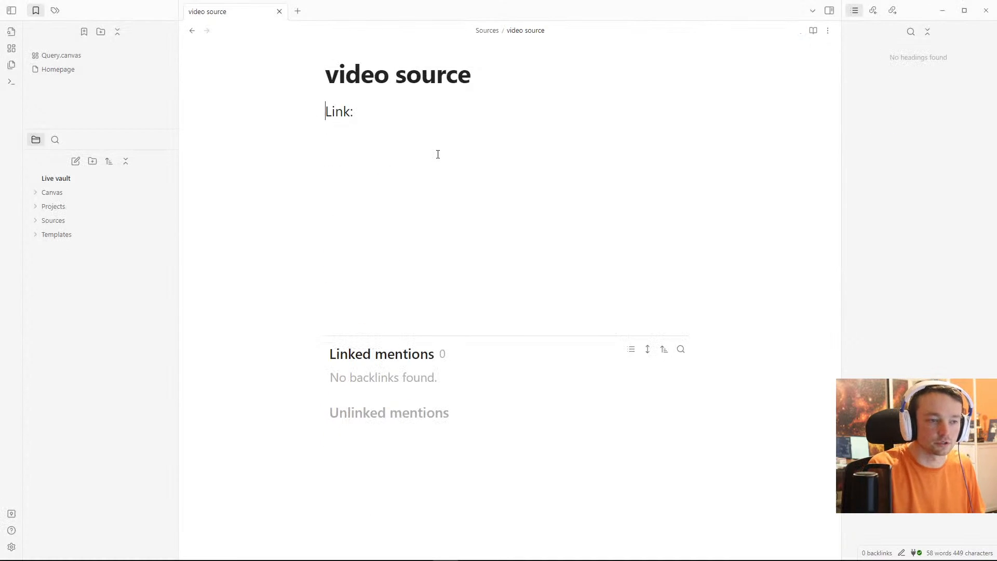
left_click(404, 108)
type("link")
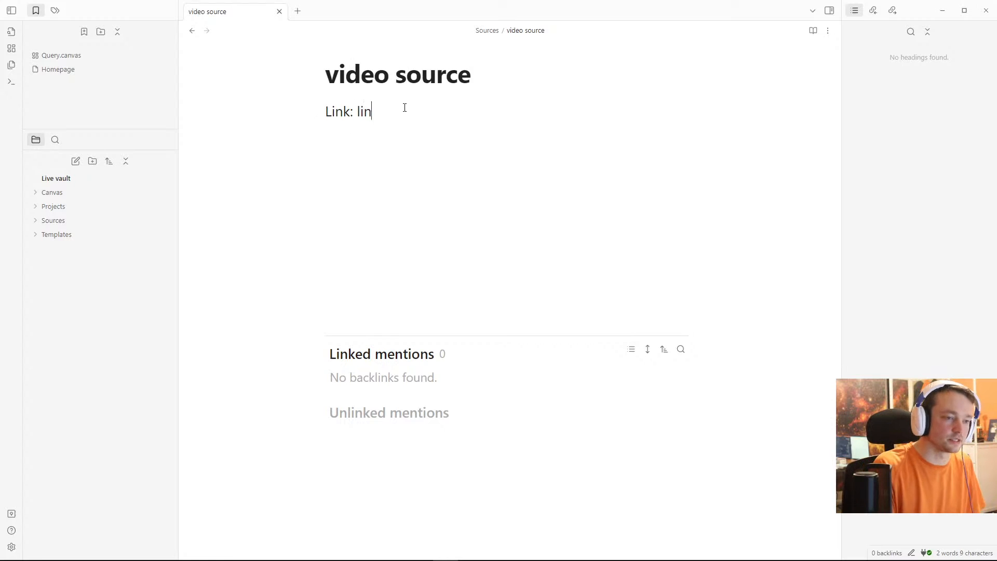
key("Return")
key("Return")
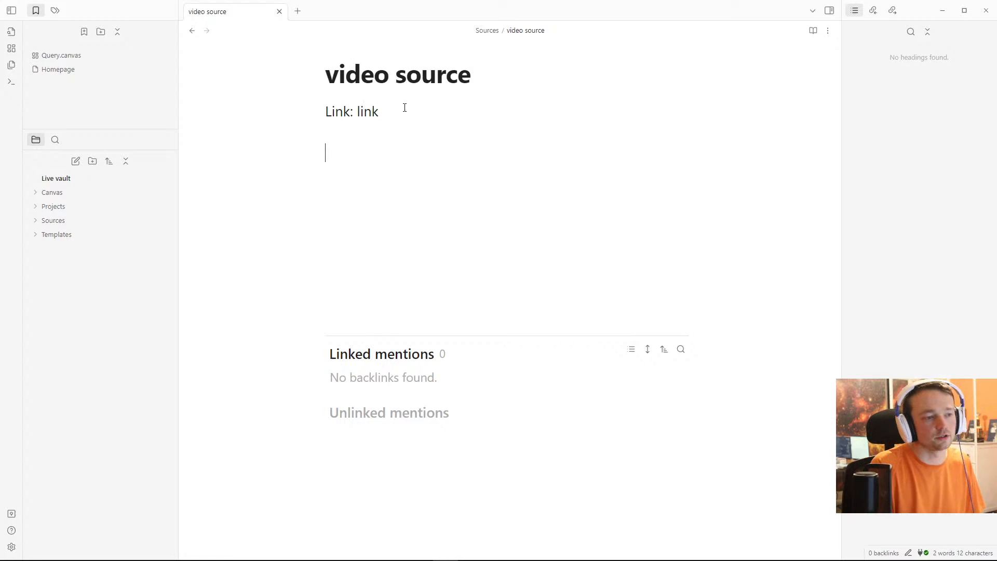
Step: Write "point", "note", "idea" and "great idea" below the link, separated by blank lines
type("point")
key("Return")
key("Return")
type("note")
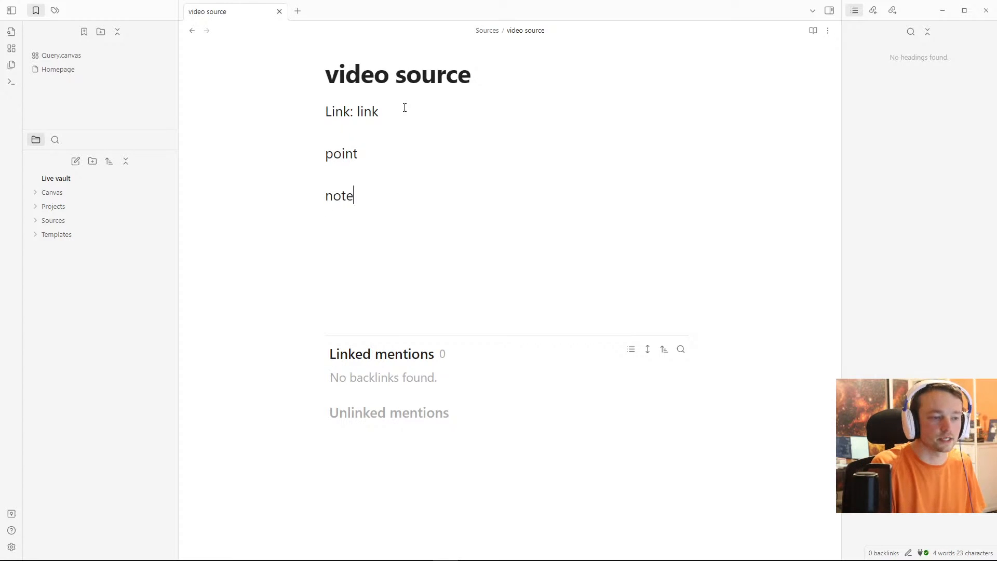
key("Return")
key("Return")
type("idea")
key("Return")
key("Return")
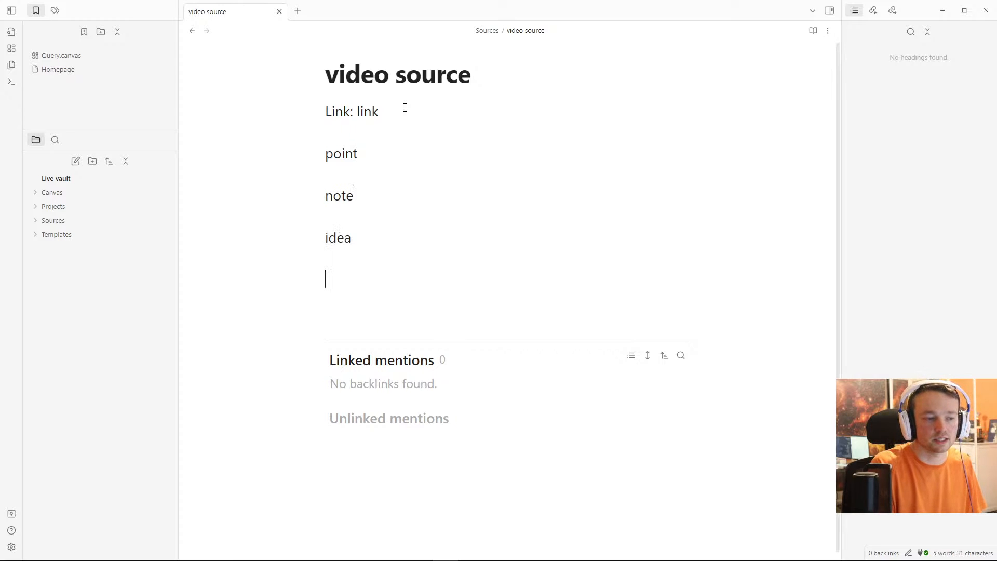
type("great idea")
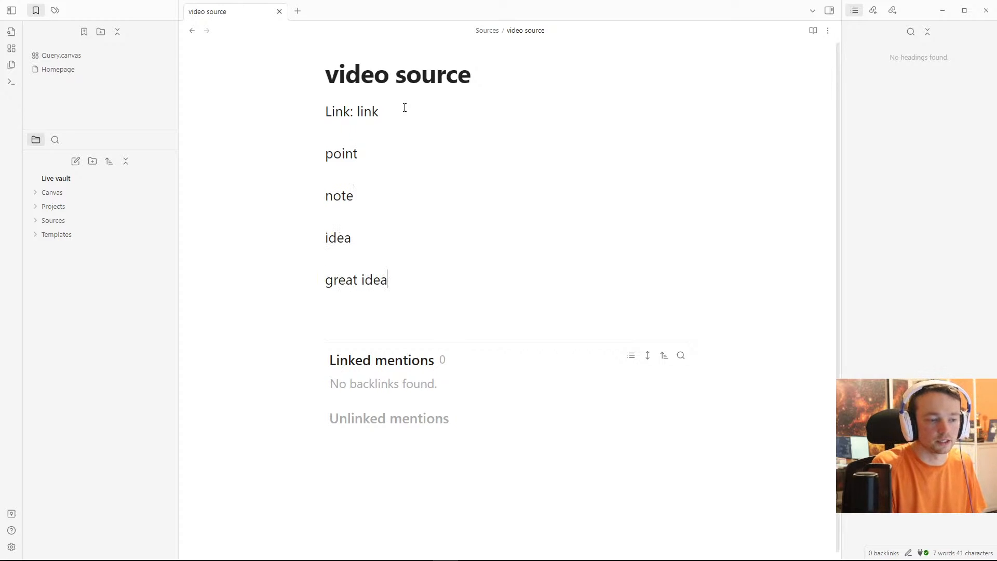
key("Return")
key("Return")
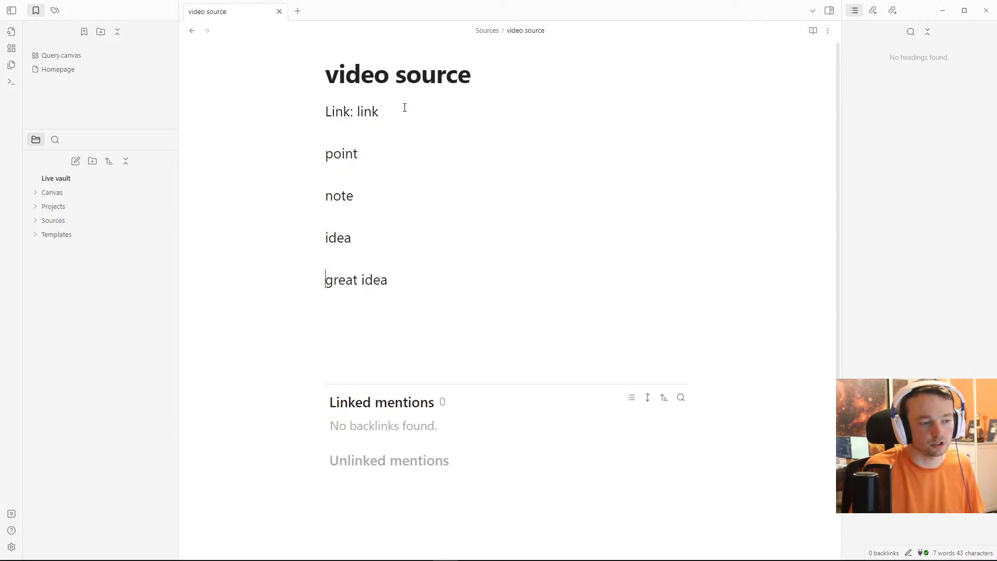
Step: Create a new project note named "great idea project" without leaving the "video source" note
key("ctrl+q")
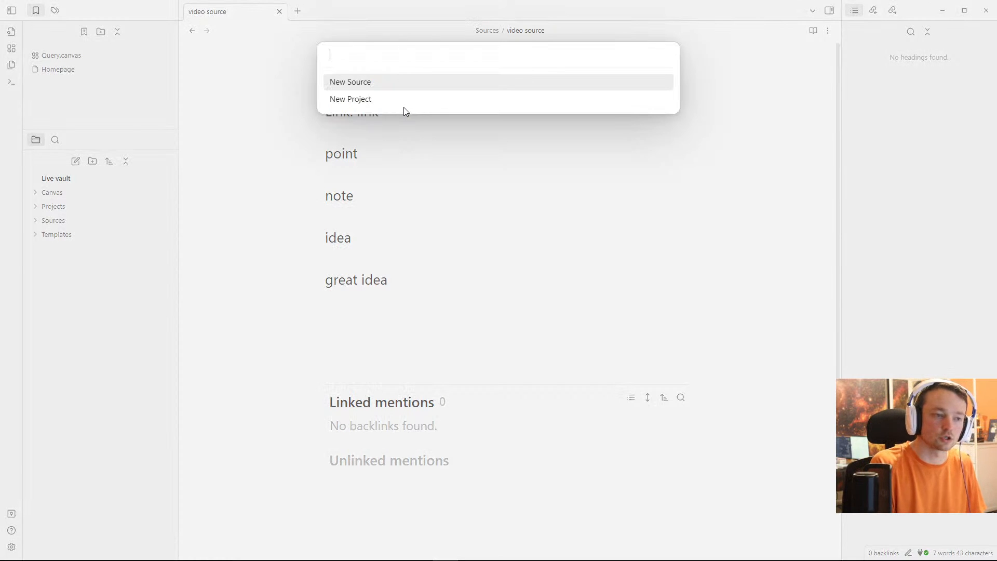
key("Down")
key("Return")
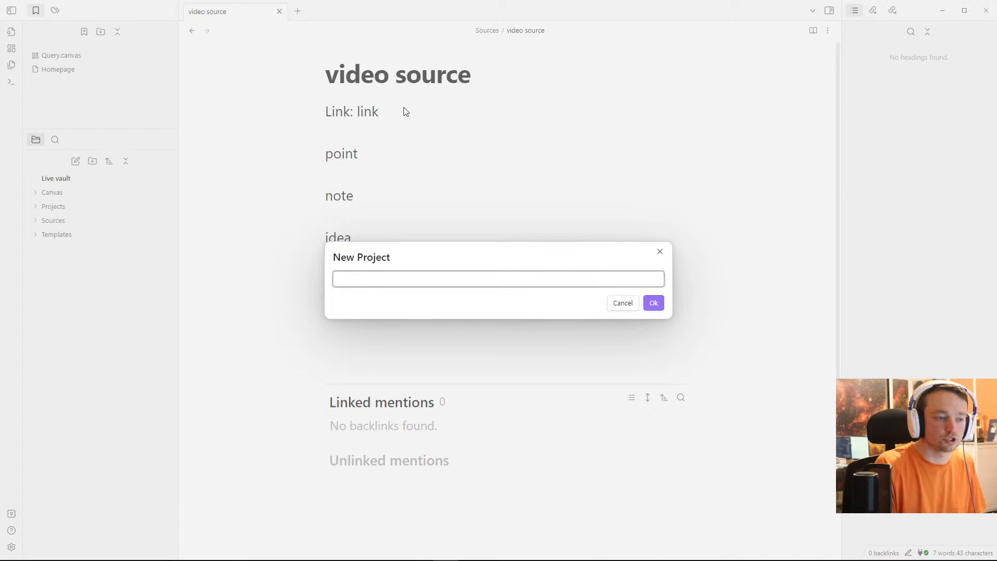
type("great idea projec")
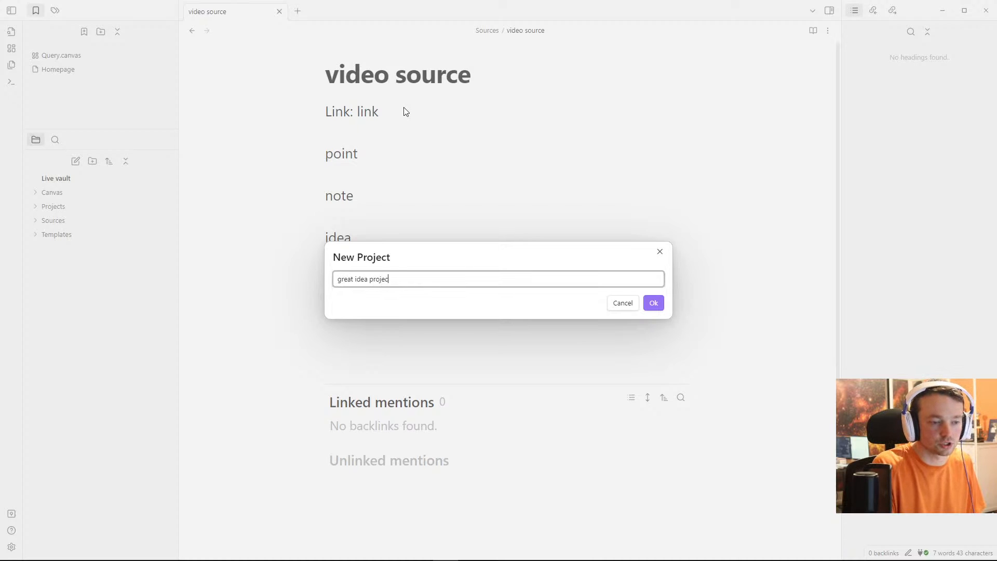
key("Return")
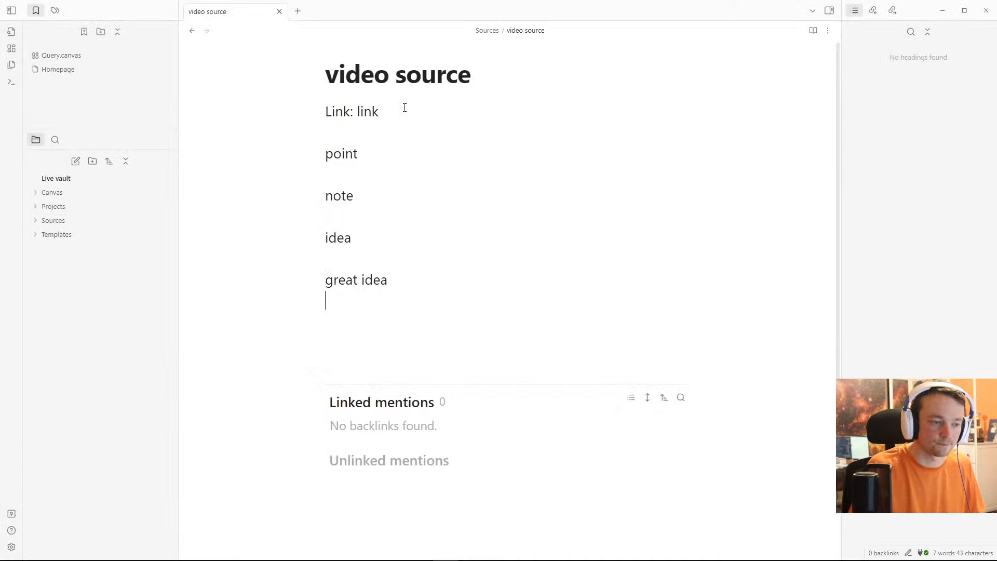
Step: Continue the "video source" note with "more notes", "more points" and "good point" on lines separated by blank lines
key("Return")
key("Return")
type("more notes")
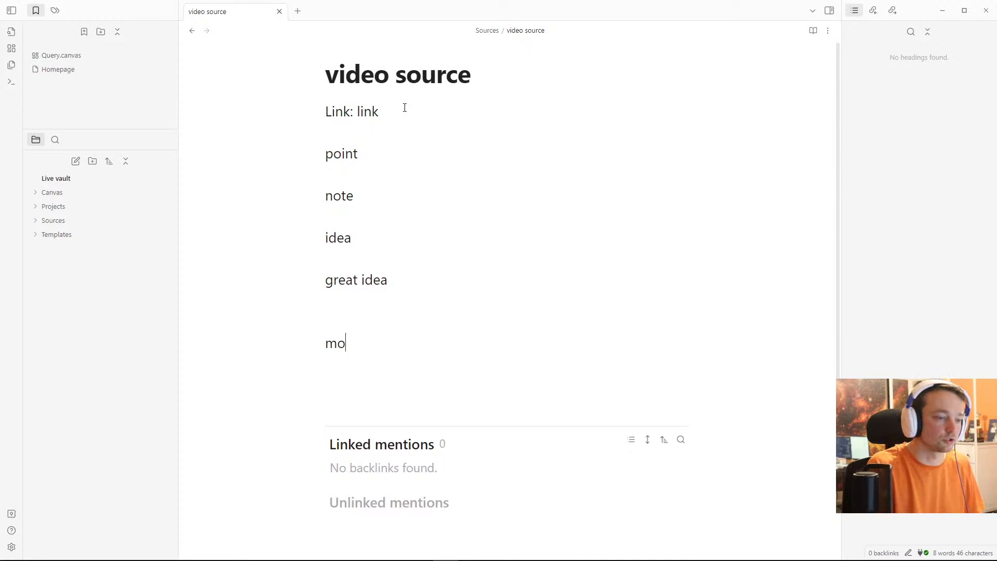
key("Return")
key("Return")
type("more points")
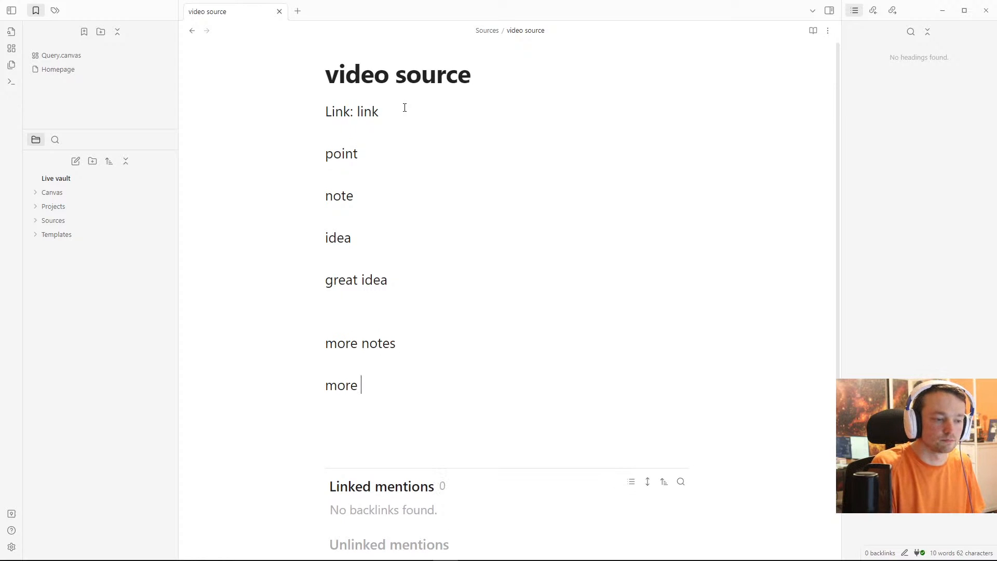
key("Return")
key("Return")
type("good point")
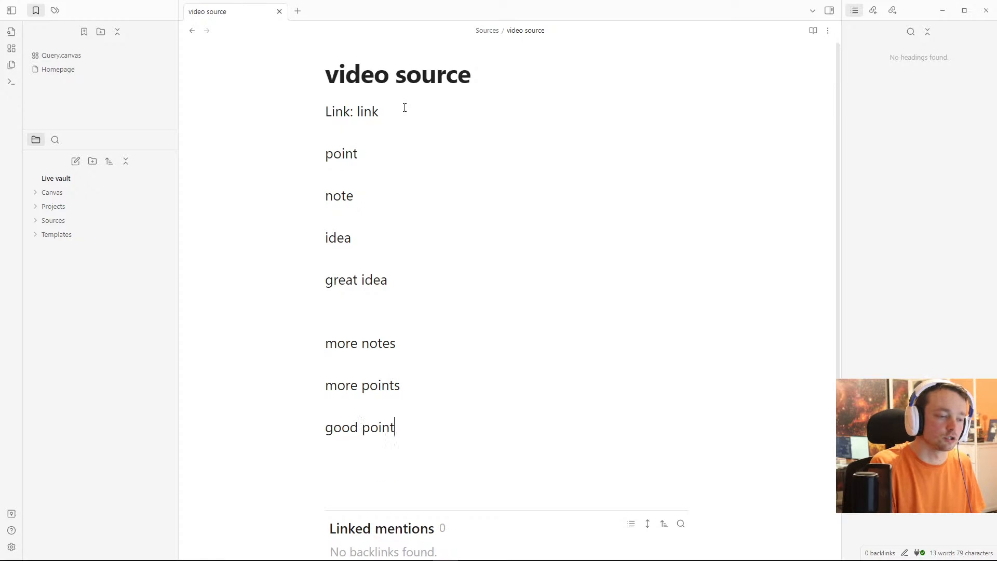
key("Return")
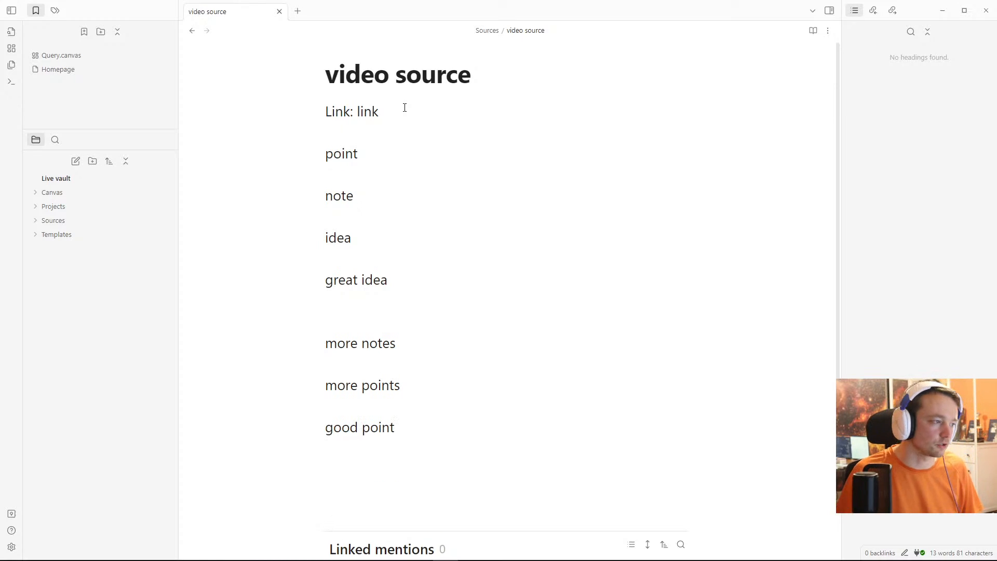
Step: Create another source note named "next video" with the New Source command
key("ctrl+q")
type("s")
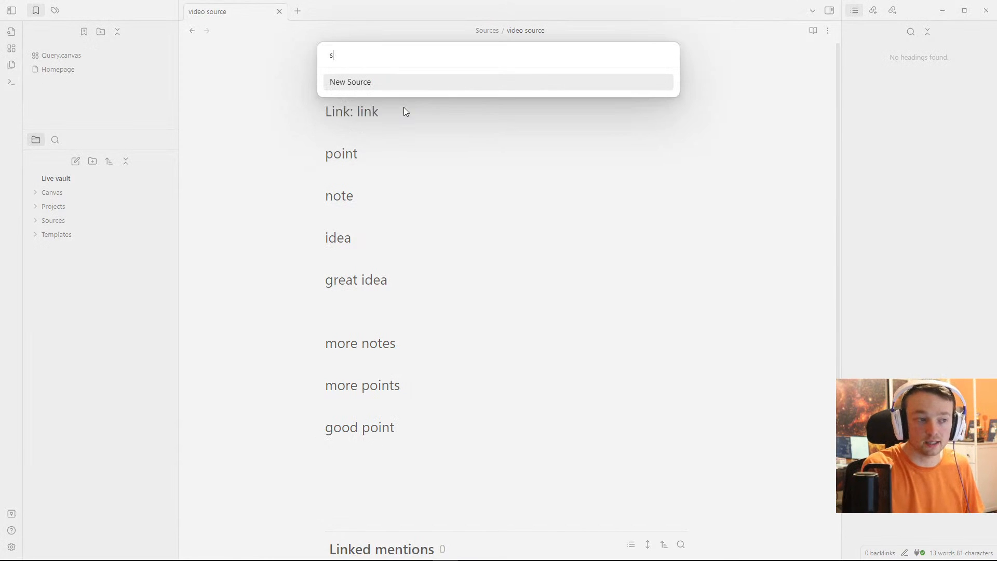
key("Return")
type("next video")
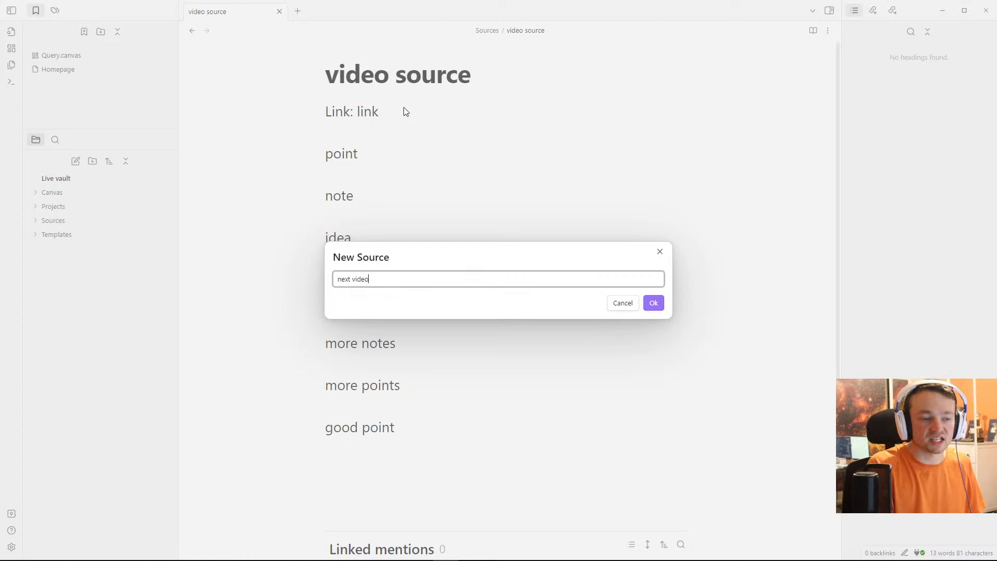
key("Return")
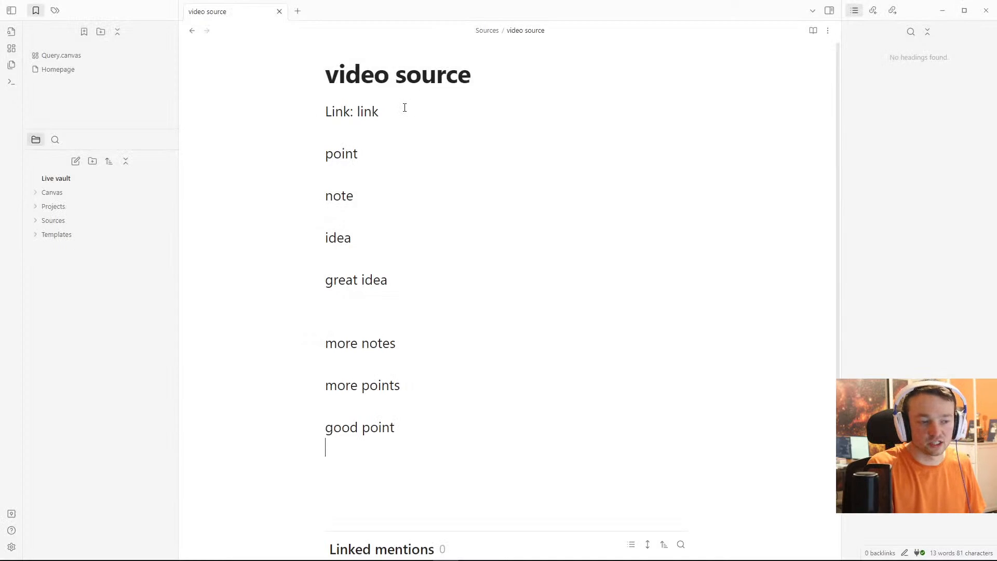
Step: Open the "next video" source note
key("ctrl+o")
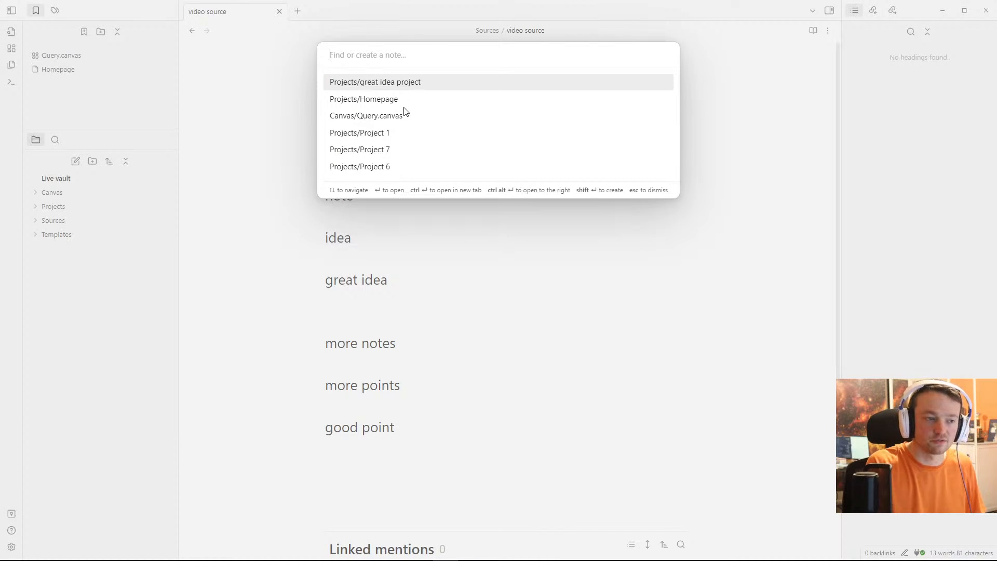
type("next")
key("Return")
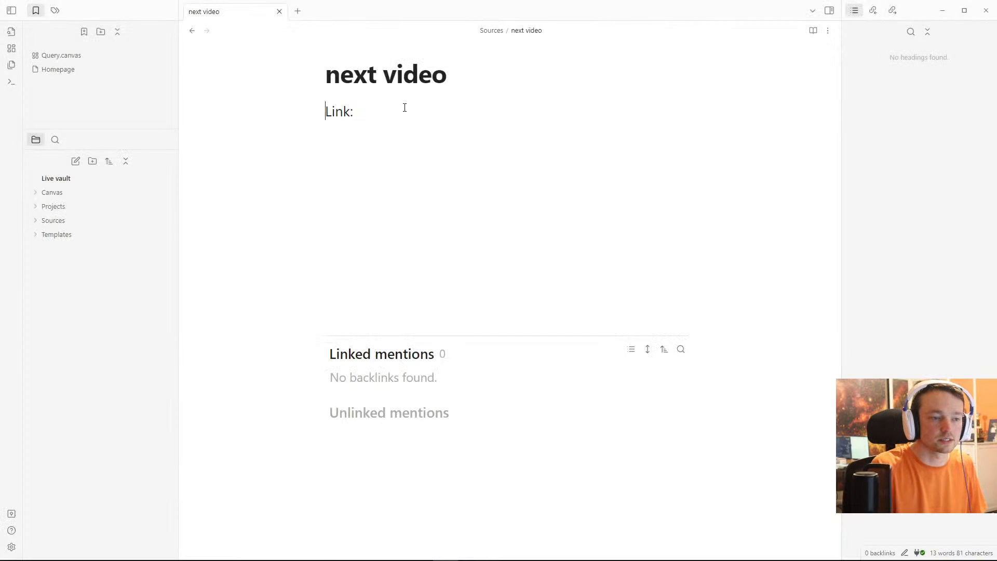
Step: Write "points" twice below the Link line of the "next video" note, separated by blank lines
left_click(394, 128)
key("Return")
key("Return")
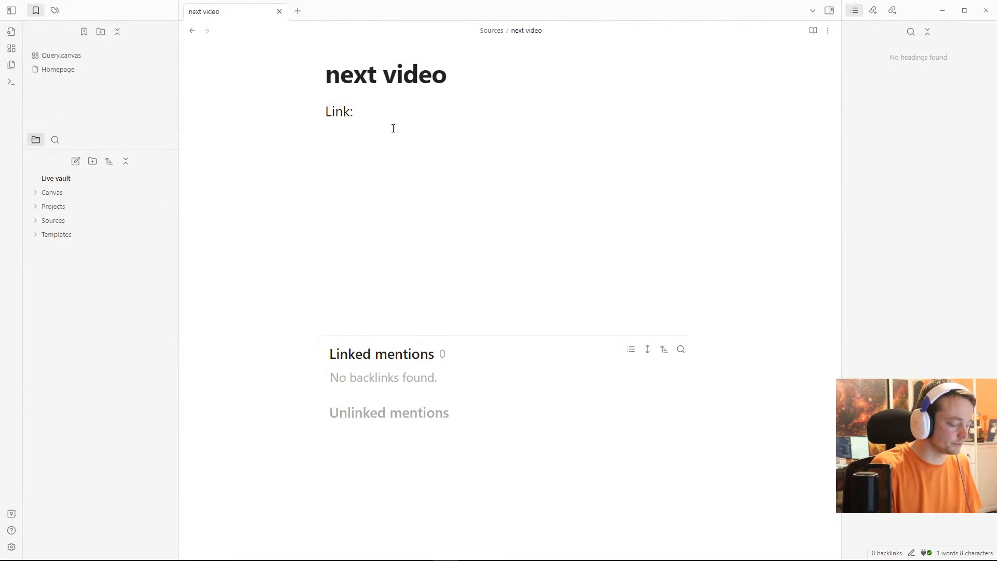
type("points")
key("Return")
key("Return")
type("p[oint")
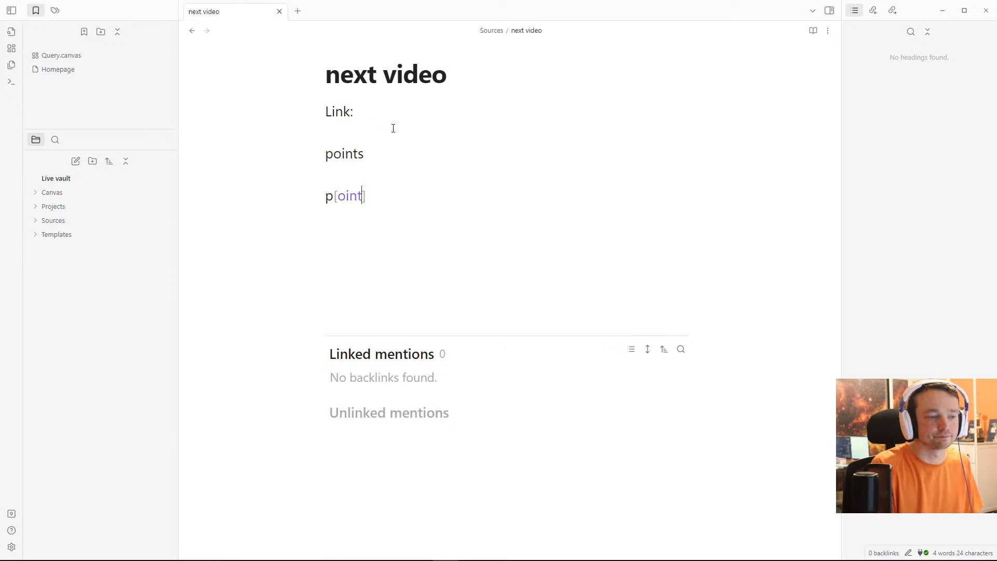
key("BackSpace")
key("BackSpace")
key("BackSpace")
key("BackSpace")
key("BackSpace")
type("oints")
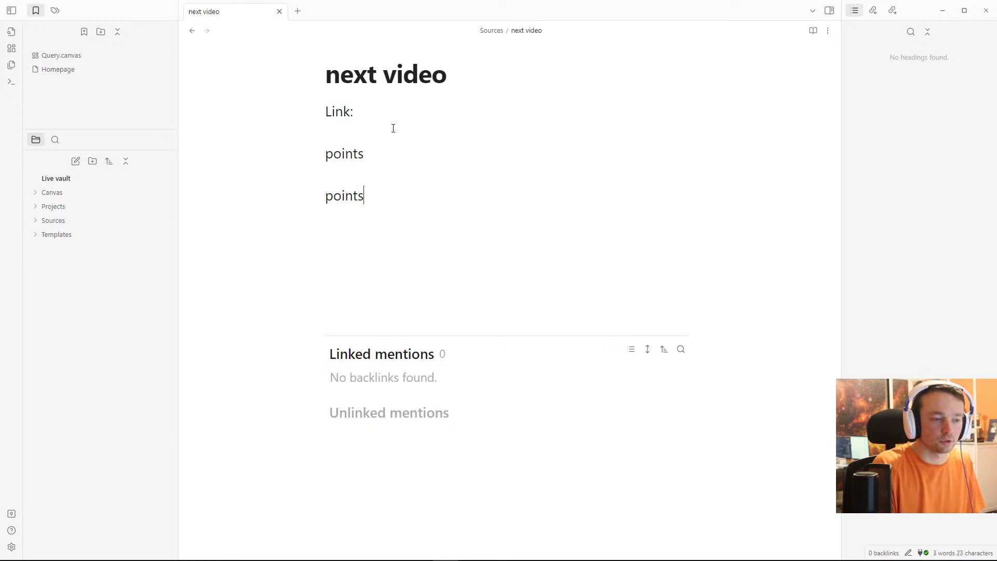
key("Return")
key("Return")
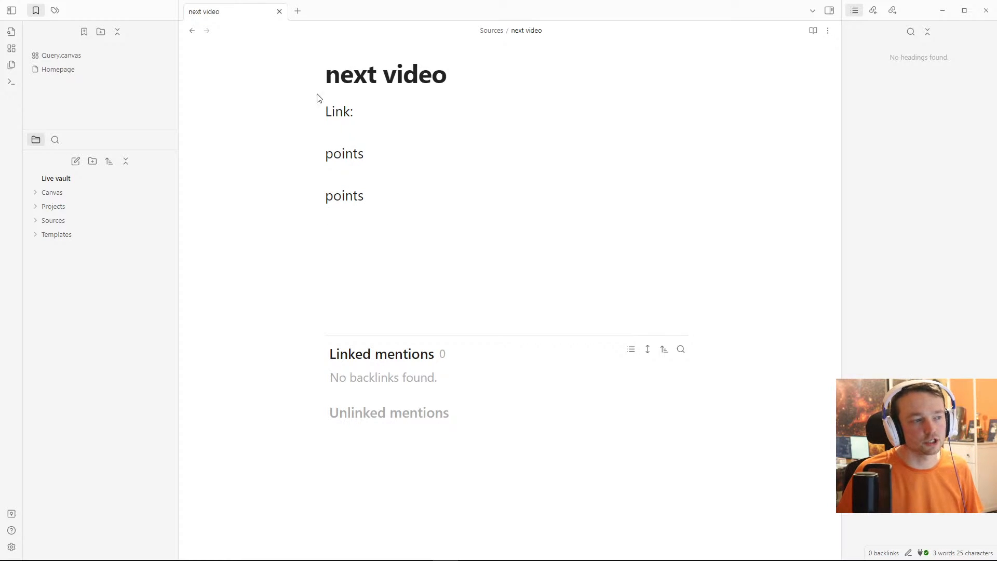
Step: Go back to the "video source" note to view it, and return to "next video"
left_click(192, 30)
left_click(363, 237)
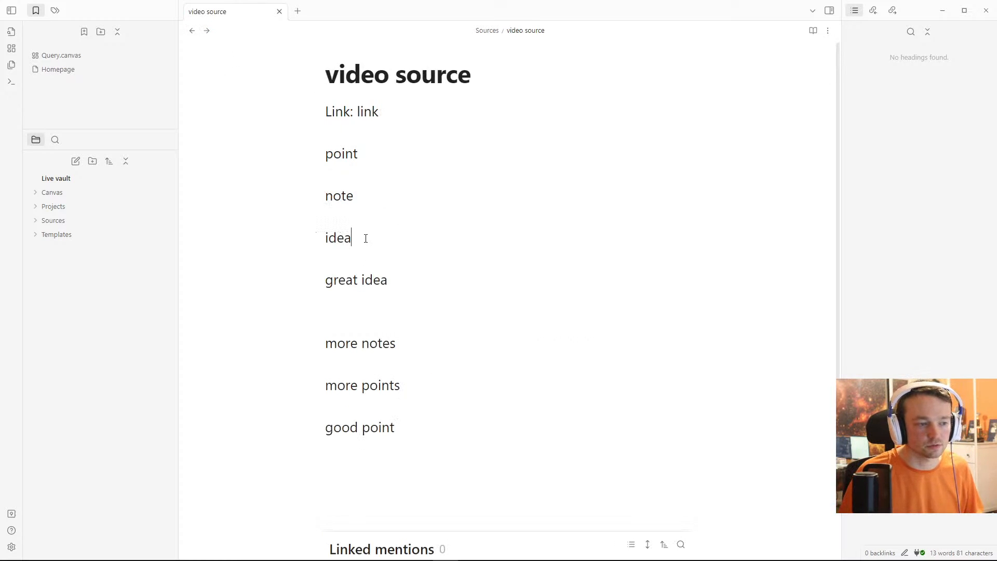
left_click(207, 31)
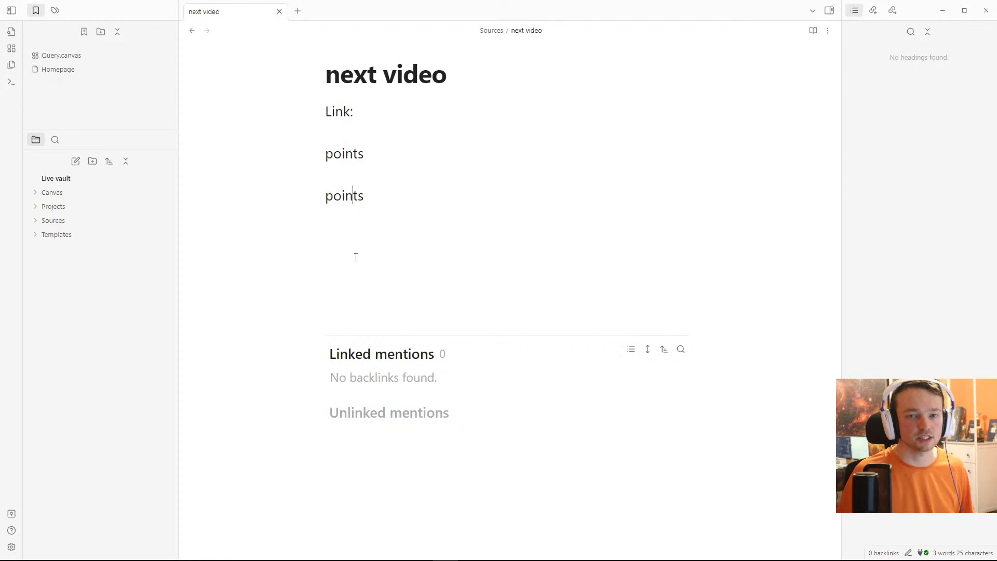
left_click(387, 216)
Step: Open the "Project 7" note in a new tab and place it side by side with "next video"
key("ctrl+o")
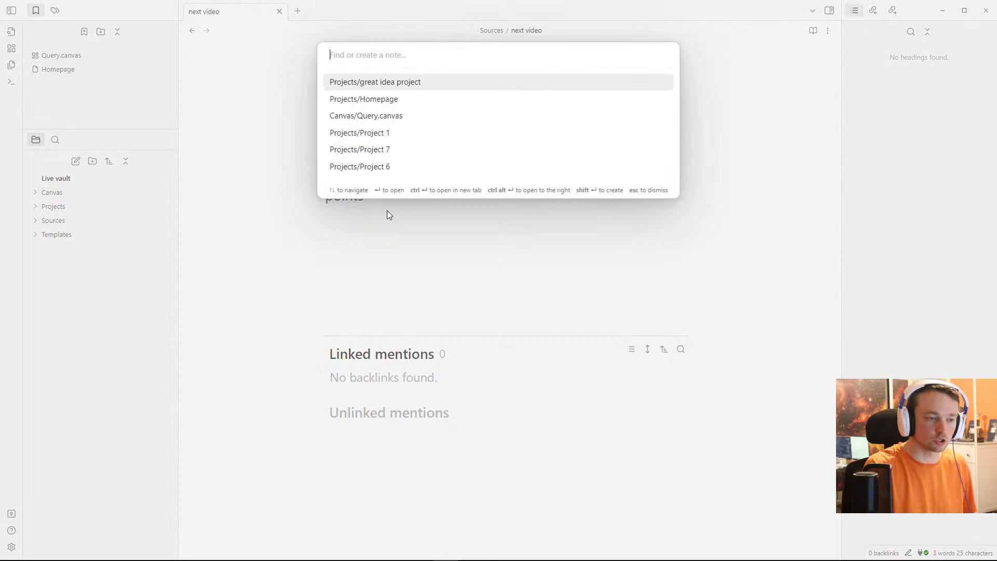
key("Down")
key("Down")
key("Down")
key("Down")
key("ctrl+Return")
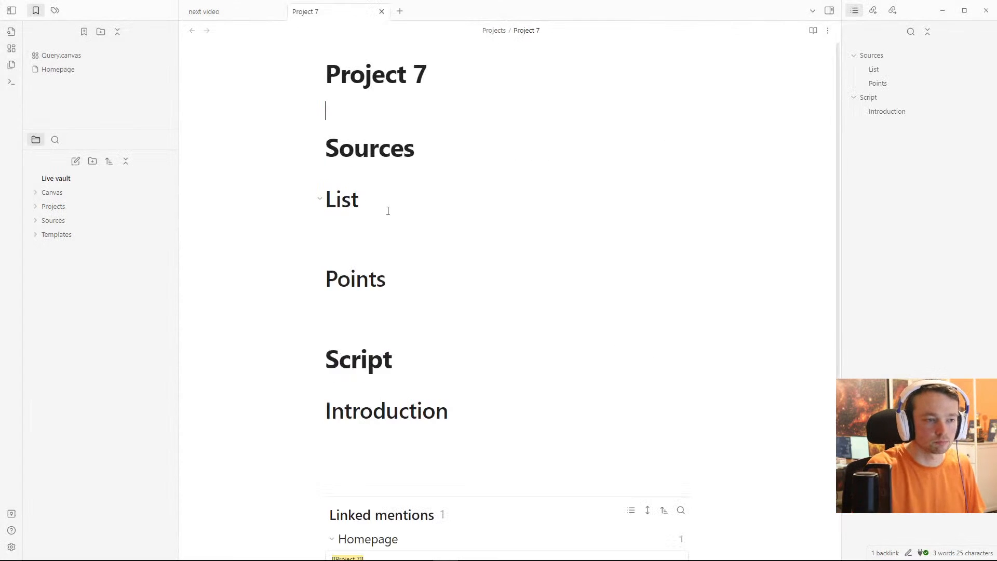
left_click_drag(334, 13, 691, 188)
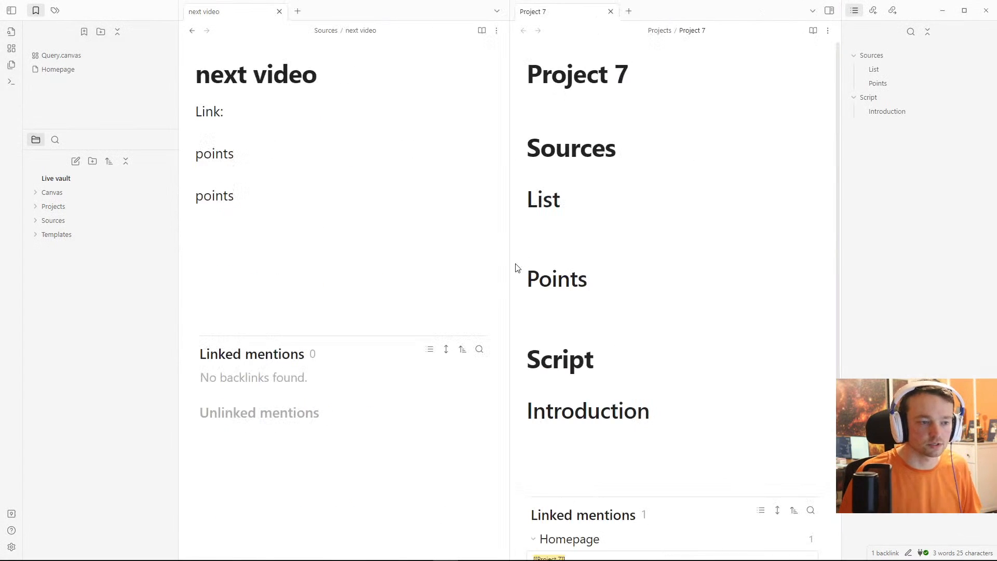
Step: Copy the "points" entry from "next video" into Project 7 below the Points heading, leaving a blank line
left_click(259, 182)
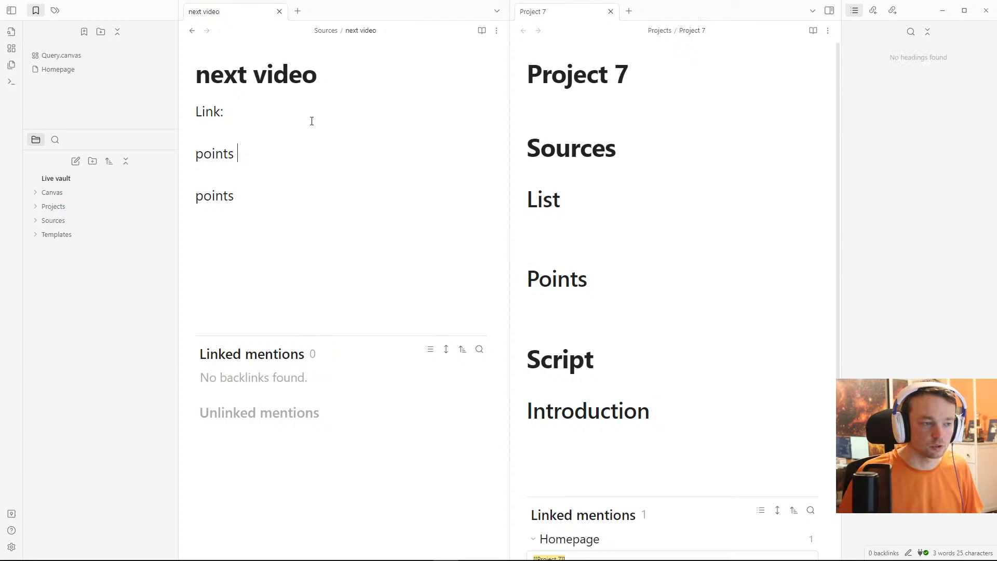
left_click(580, 317)
key("Return")
key("Up")
type("points")
Step: Add an internal link to the "next video" note below the List heading of Project 7
left_click(564, 230)
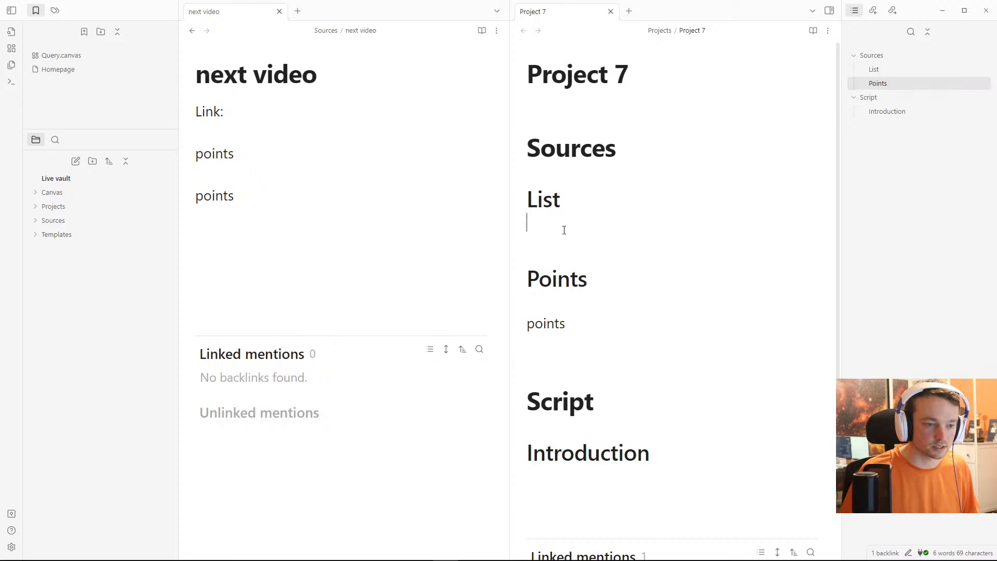
key("Return")
type("[[ne3")
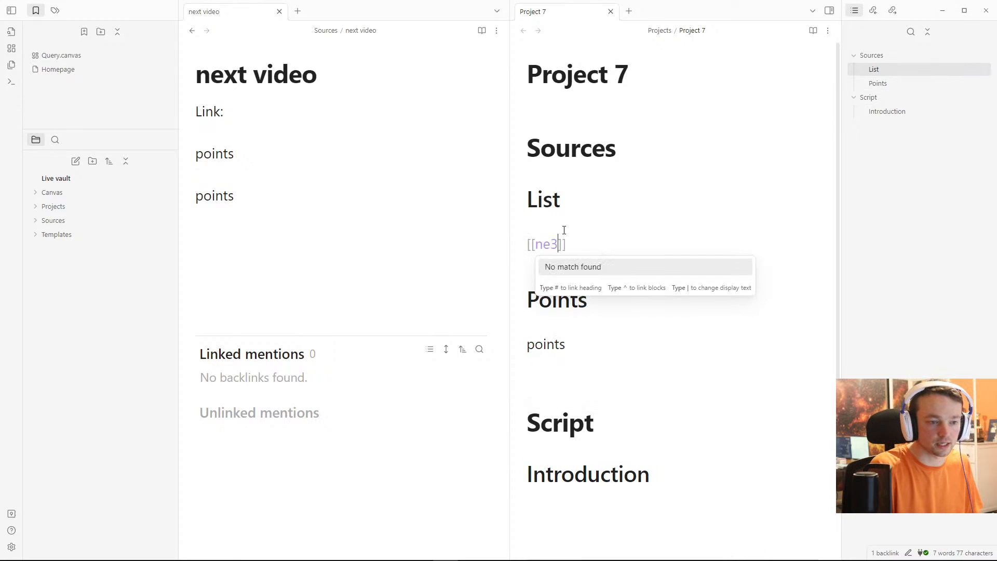
key("BackSpace")
type("xt")
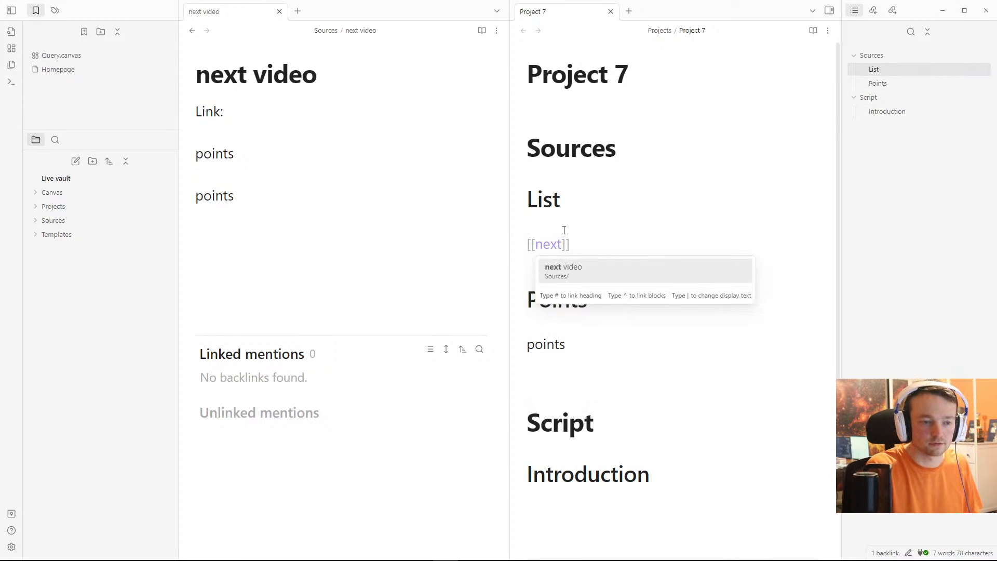
key("Return")
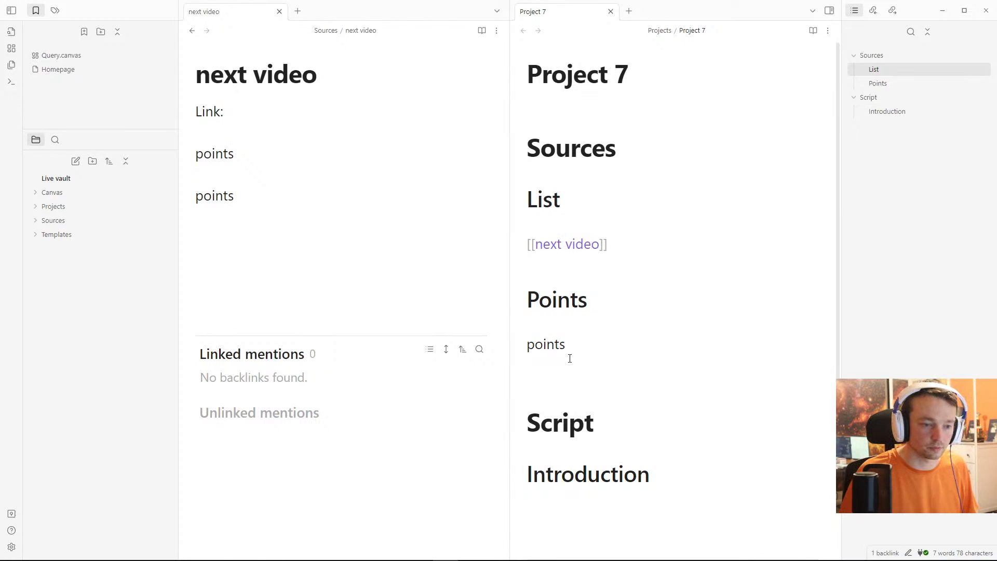
Step: Add a [[next video]] link directly below the "points" entry in Project 7's Points section
left_click(569, 359)
type("[[next video]]")
key("Return")
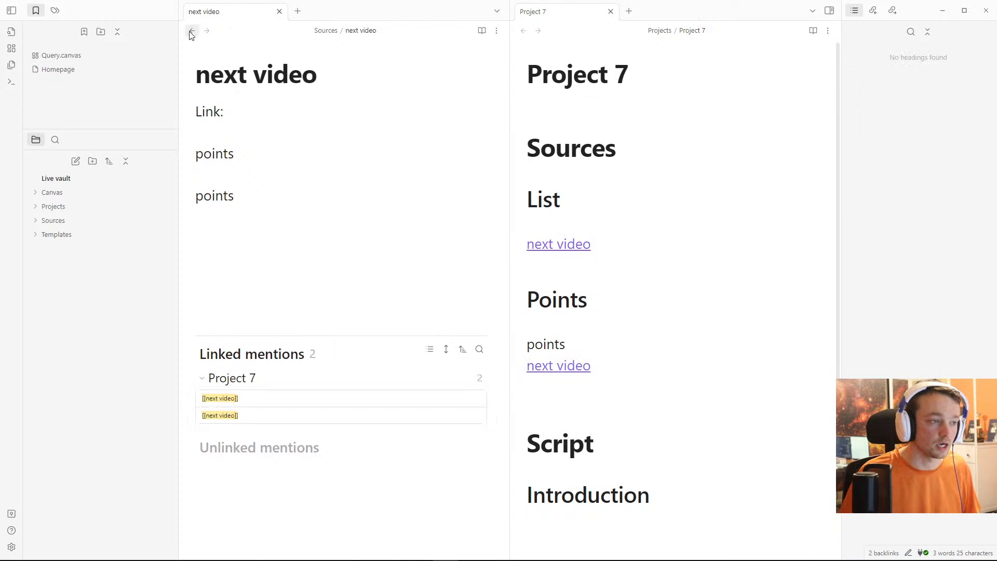
Step: Show "video source" beside Project 7 and write "idea" below the "next video" link in the Points section
left_click(191, 31)
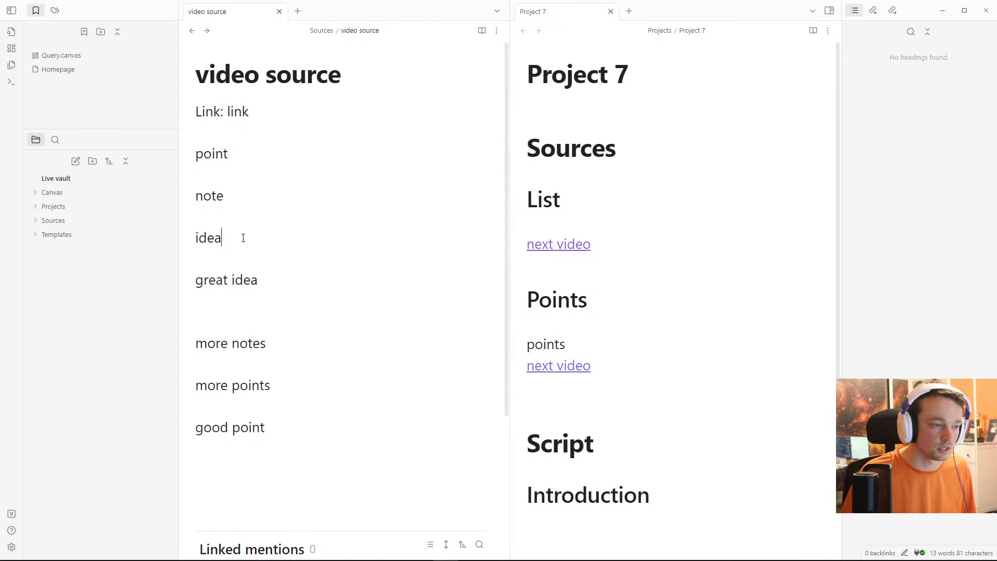
left_click(579, 385)
key("Return")
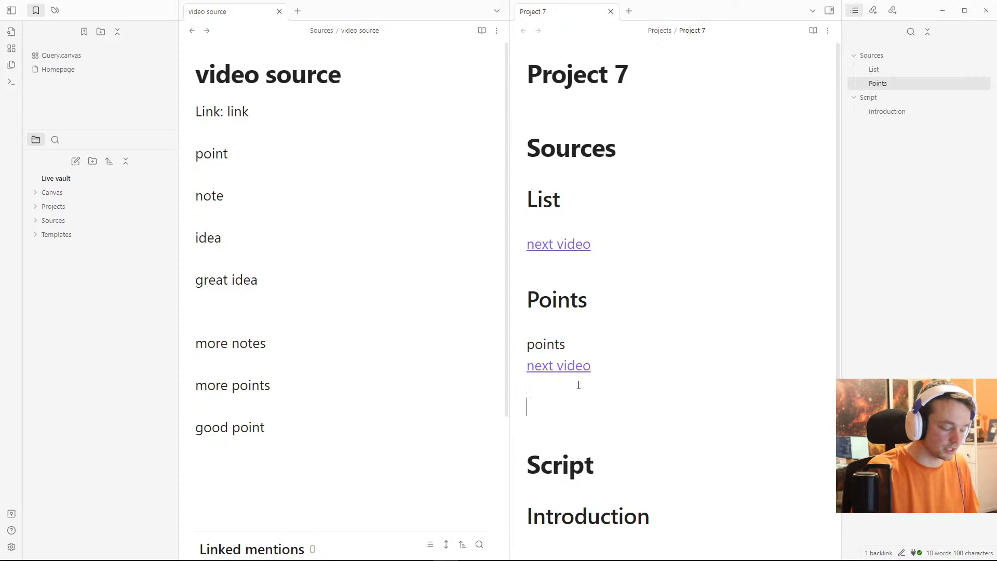
key("Up")
type("idea")
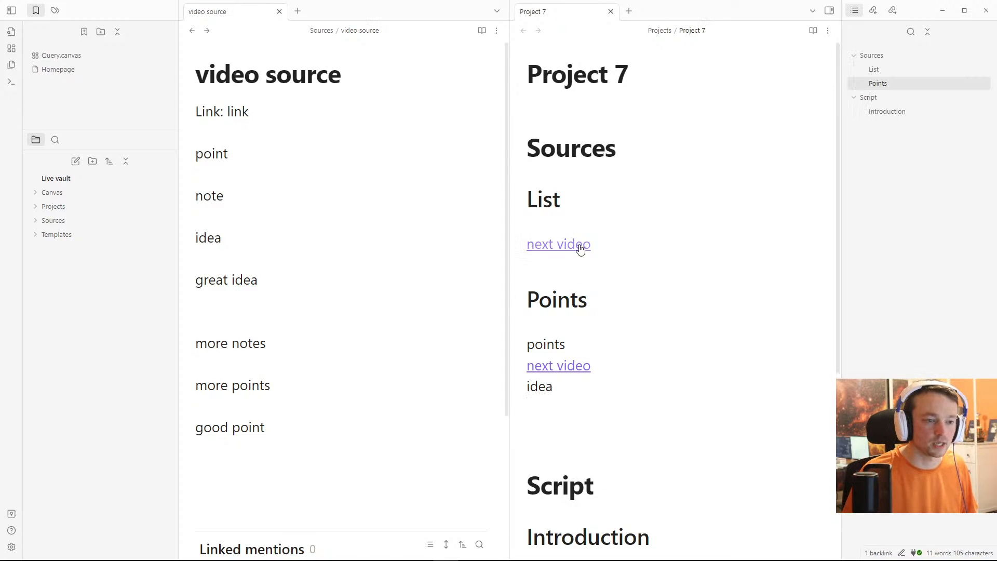
Step: Add a [[video source ]] link below "next video" in the List section and another below "idea" in the Points section
left_click(566, 263)
type("[[")
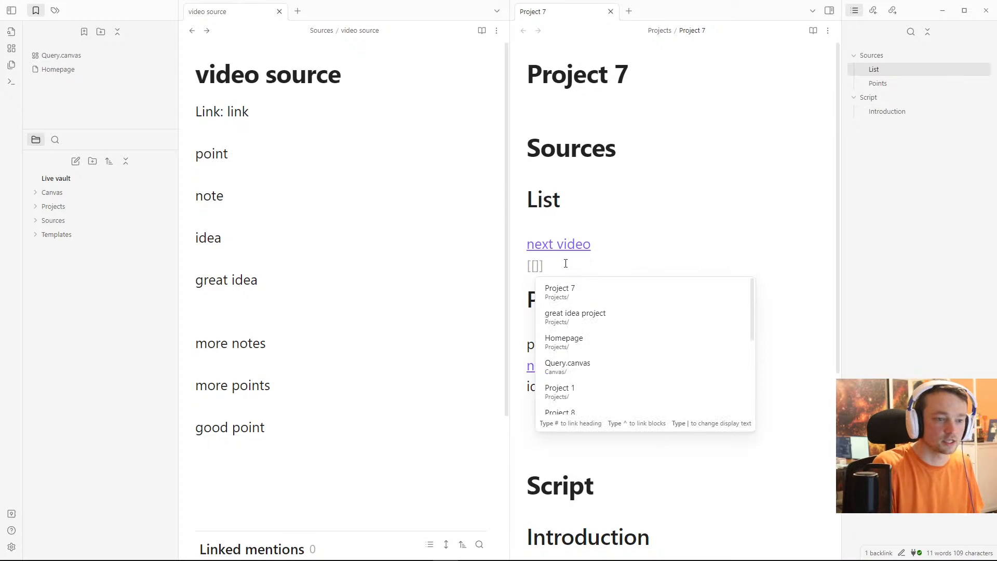
type("vid")
key("Return")
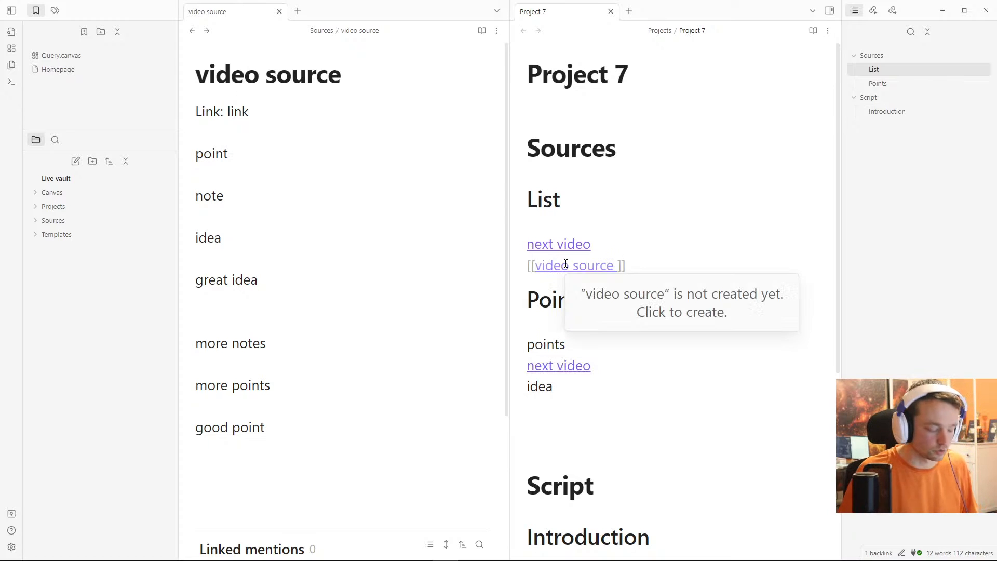
left_click(541, 403)
type("[[video source ]]")
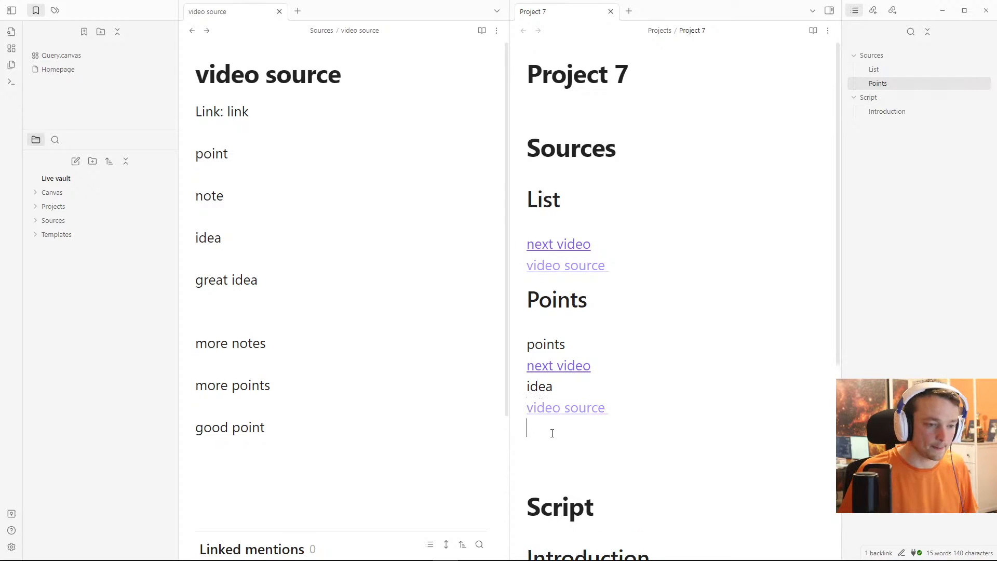
Step: Insert two blank lines between the "next video" link and "idea" in Project 7's Points section
left_click(552, 439)
scroll(651, 268, "down", 3)
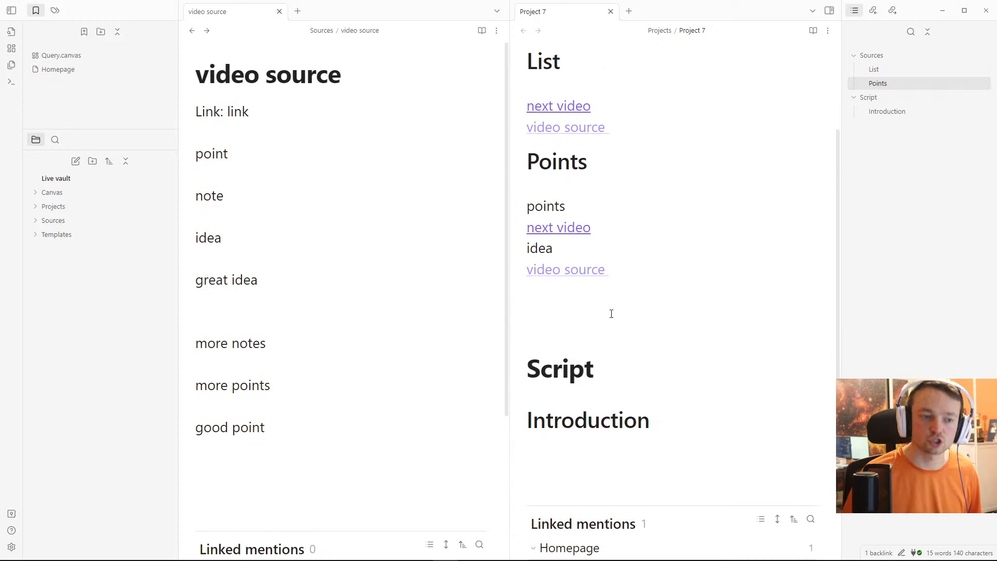
left_click(606, 231)
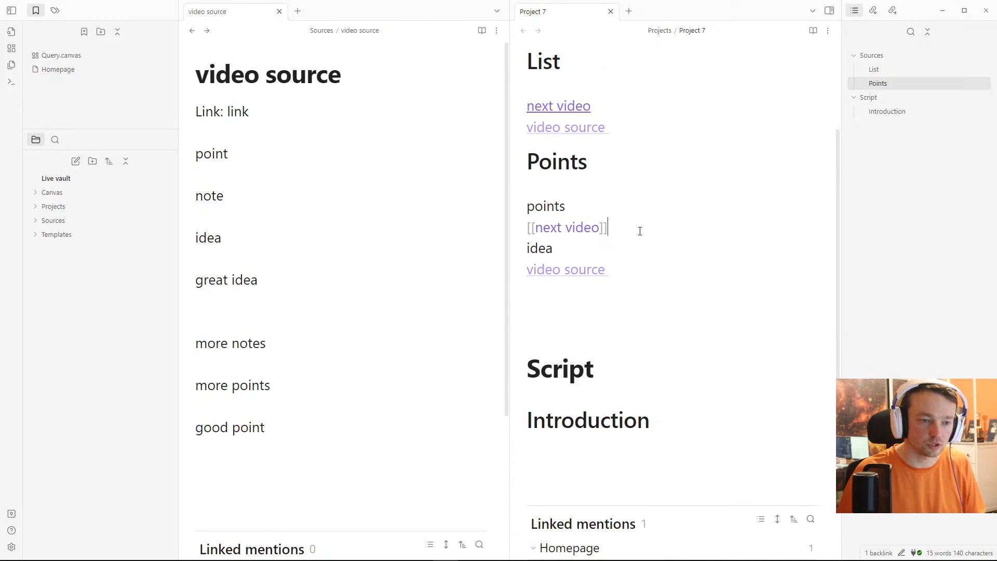
key("Return")
key("Return")
left_click(559, 192)
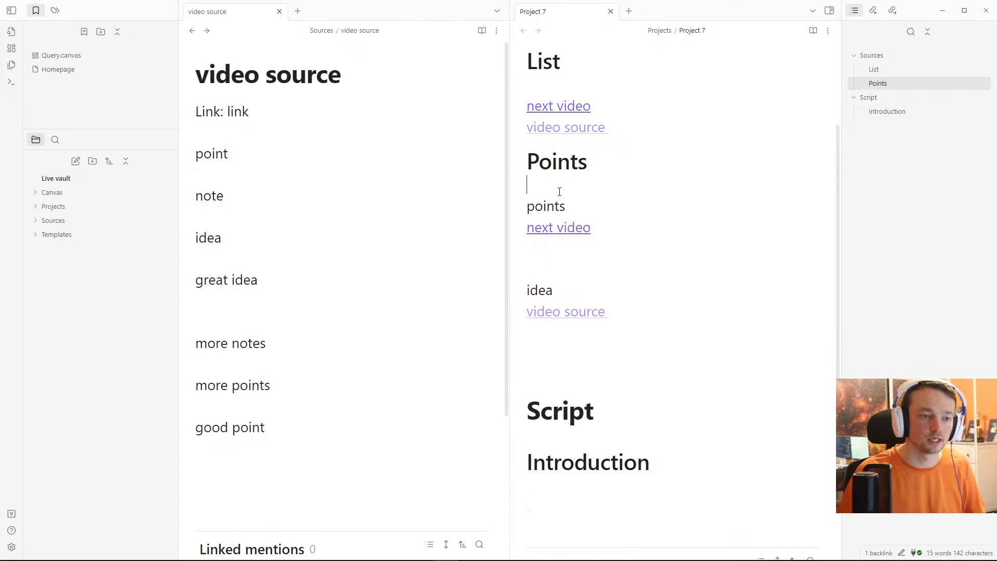
left_click(332, 206)
scroll(585, 219, "up", 3)
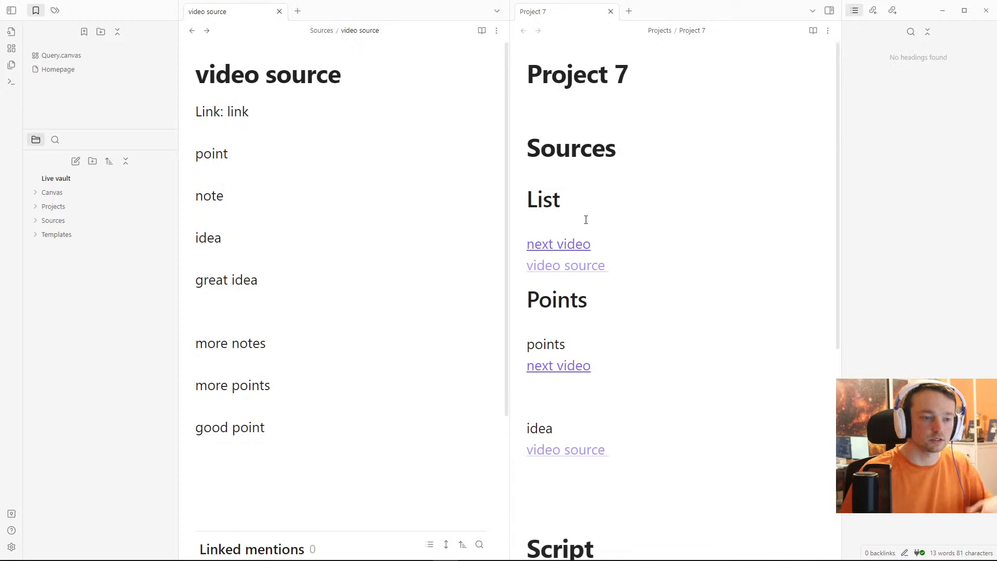
key("Down")
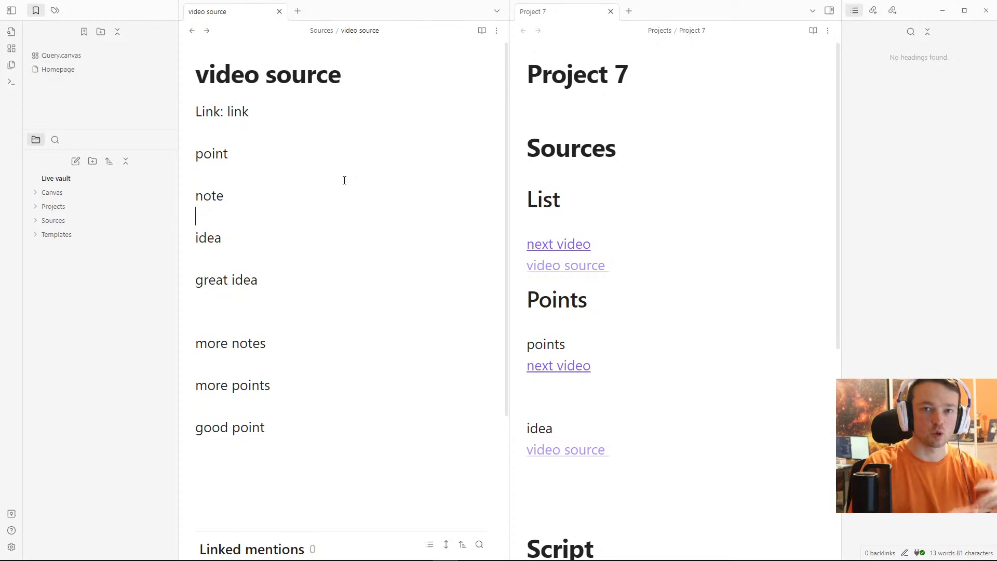
Step: Open the bookmarked Homepage in place of "video source" and close the Project 7 tab
left_click(65, 69)
middle_click(565, 17)
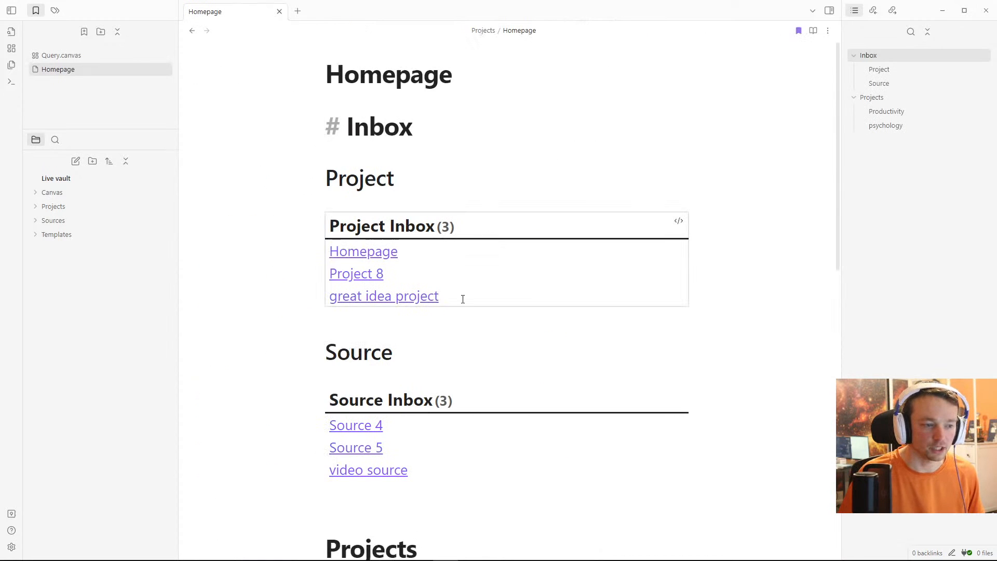
mouse_move(364, 275)
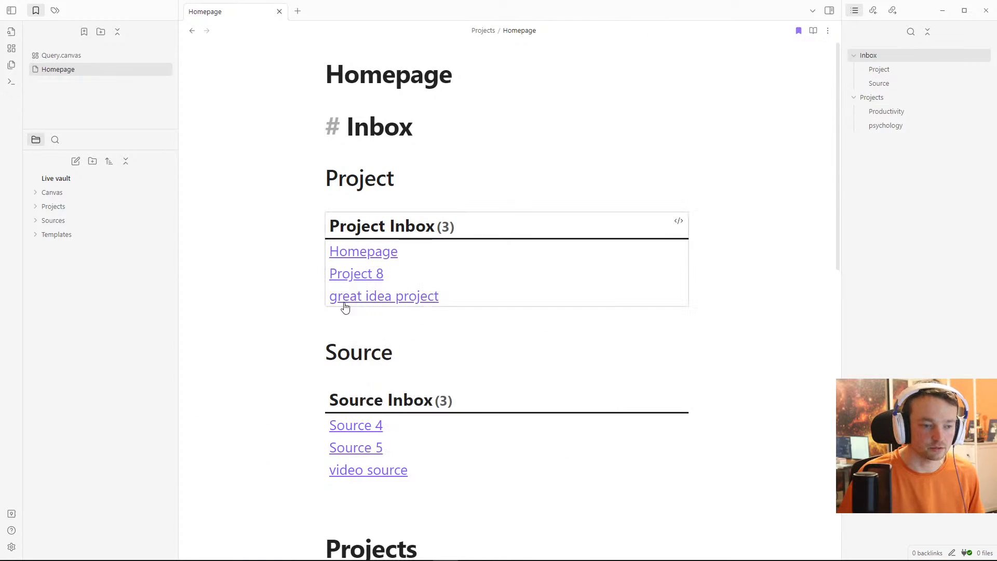
mouse_move(365, 303)
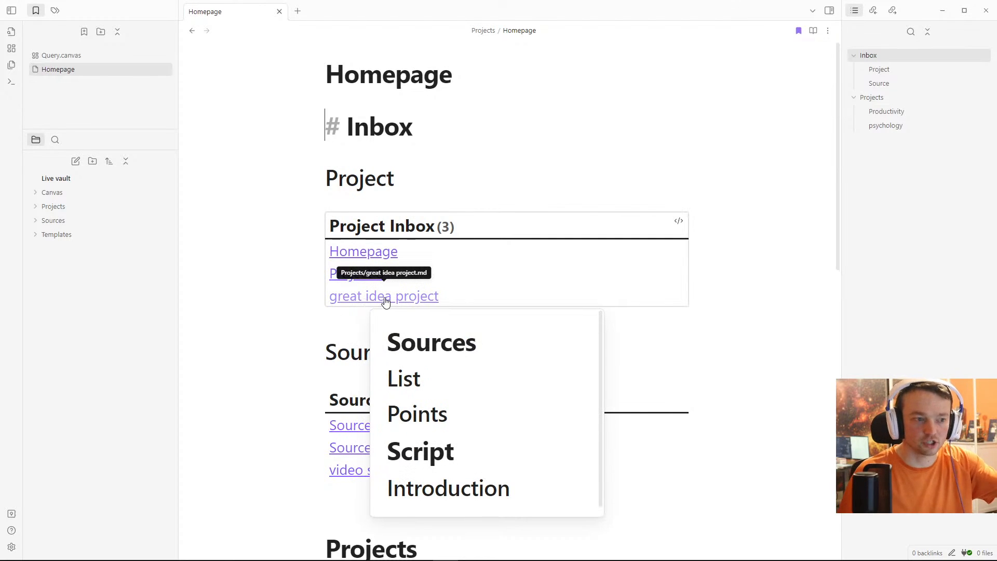
Step: Open "video source" from the Homepage's Source Inbox and place the cursor below "great idea"
scroll(271, 299, "down", 2)
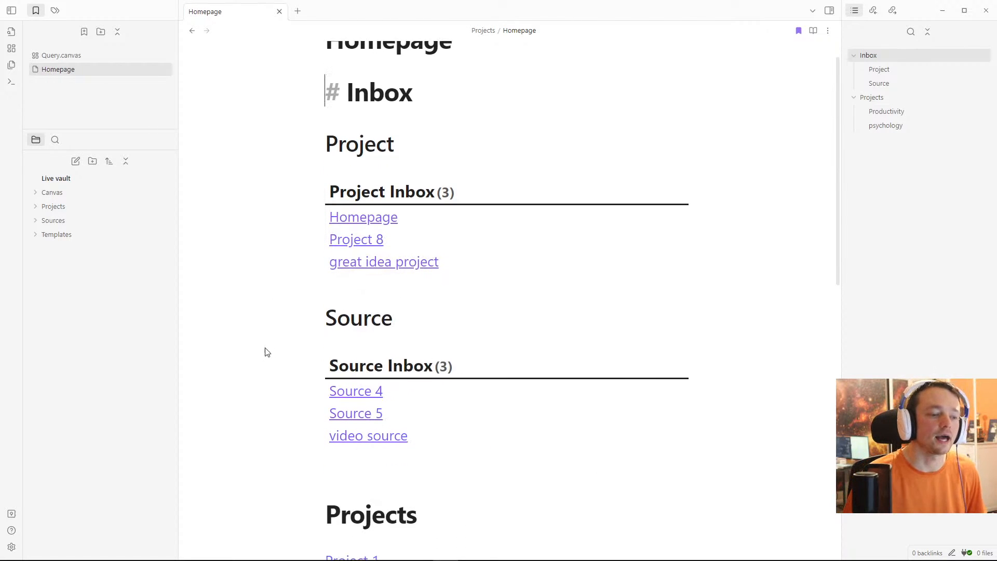
scroll(266, 350, "down", 2)
mouse_move(363, 322)
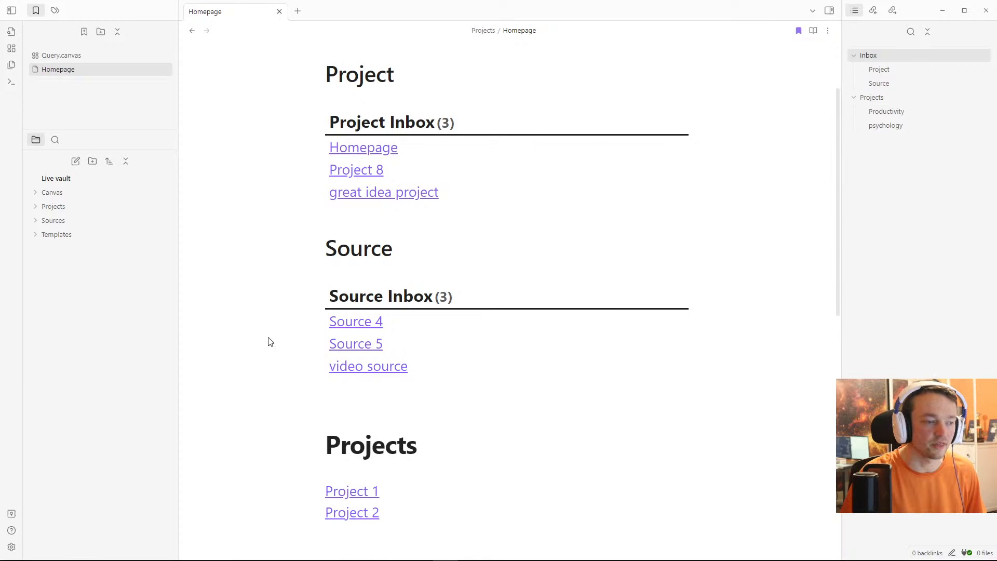
left_click(367, 368)
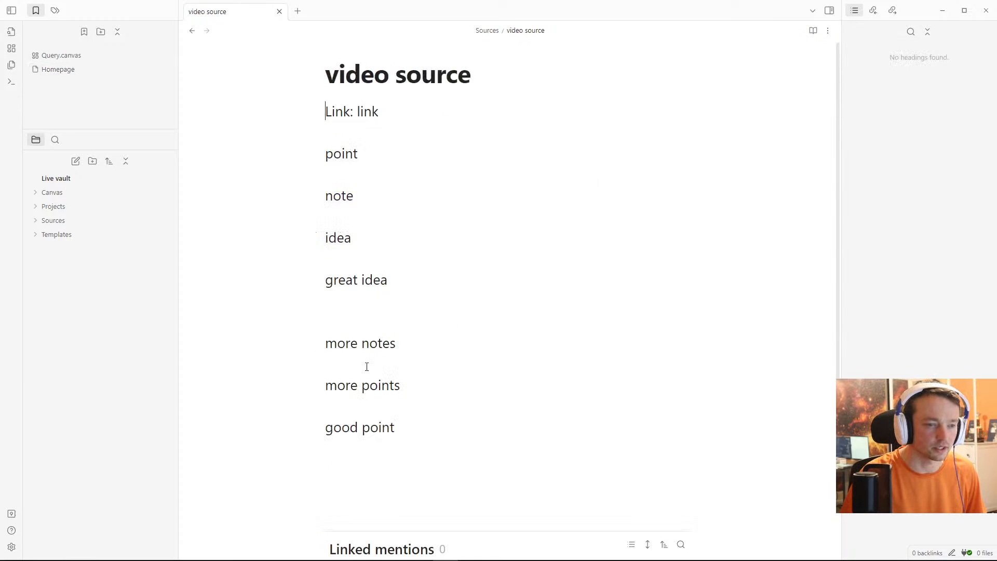
left_click(368, 309)
scroll(367, 307, "down", 4)
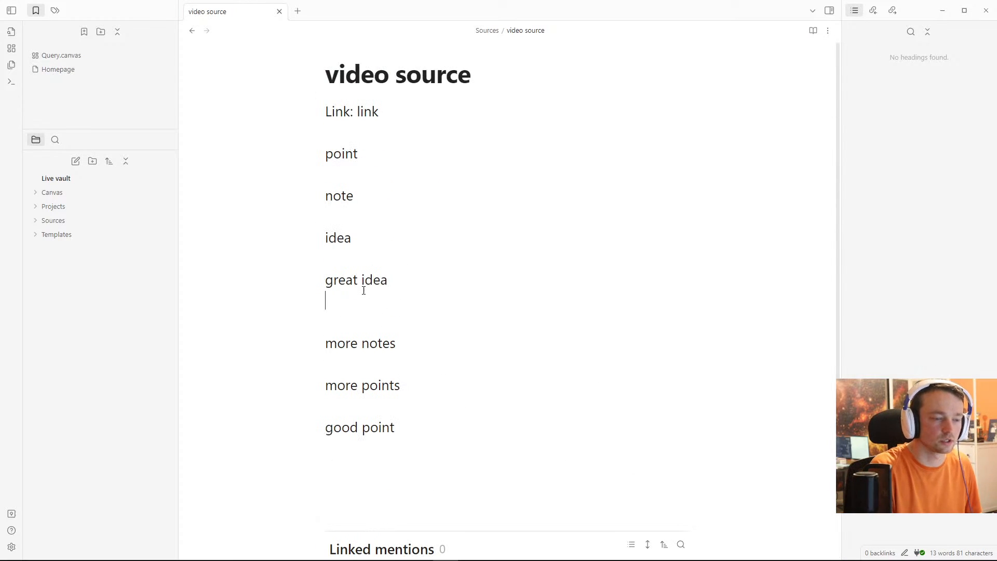
key("ctrl+o")
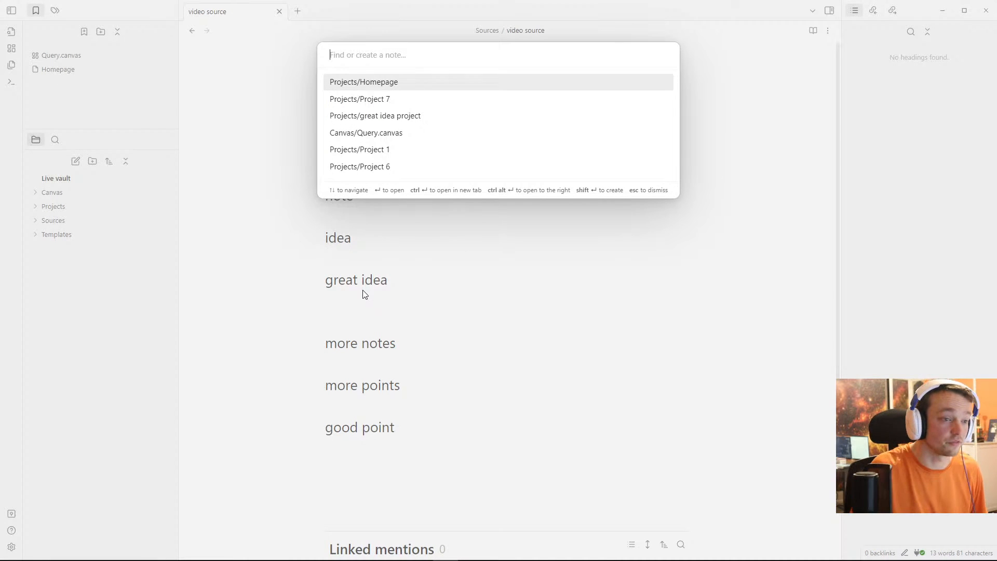
key("Down")
key("Up")
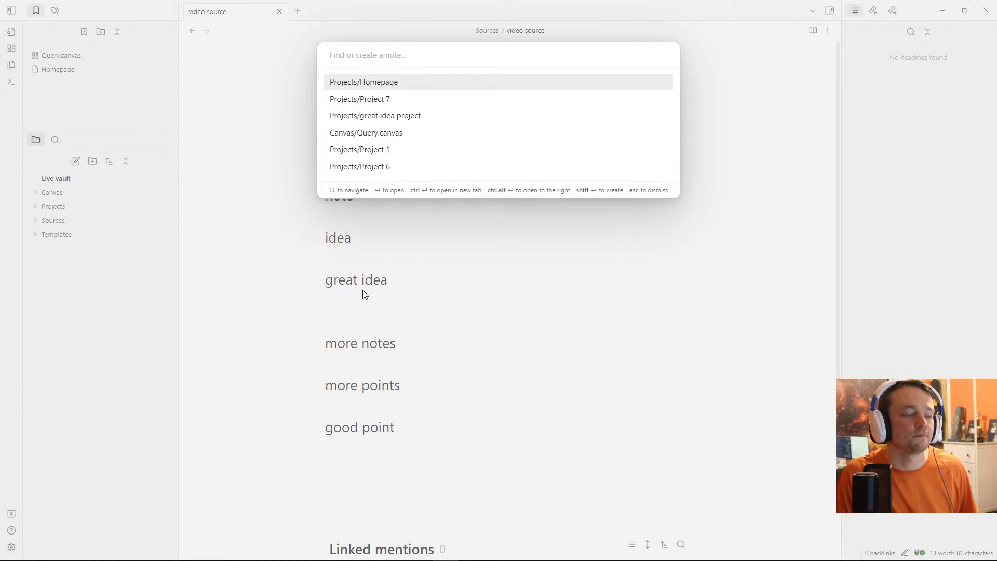
key("Escape")
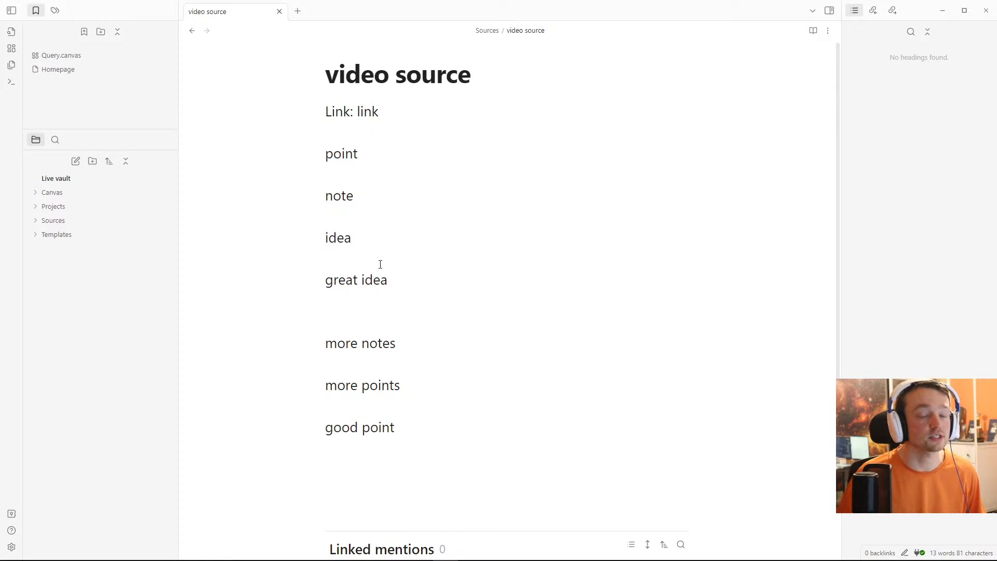
left_click(380, 264)
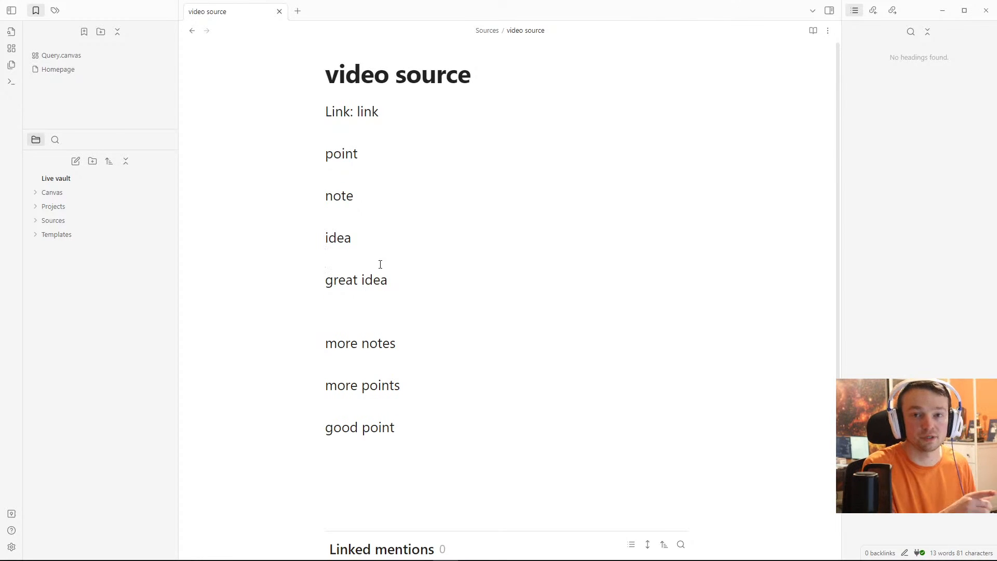
Step: Create a new source note named "new video" with the New Source prompt
key("alt+q")
key("Return")
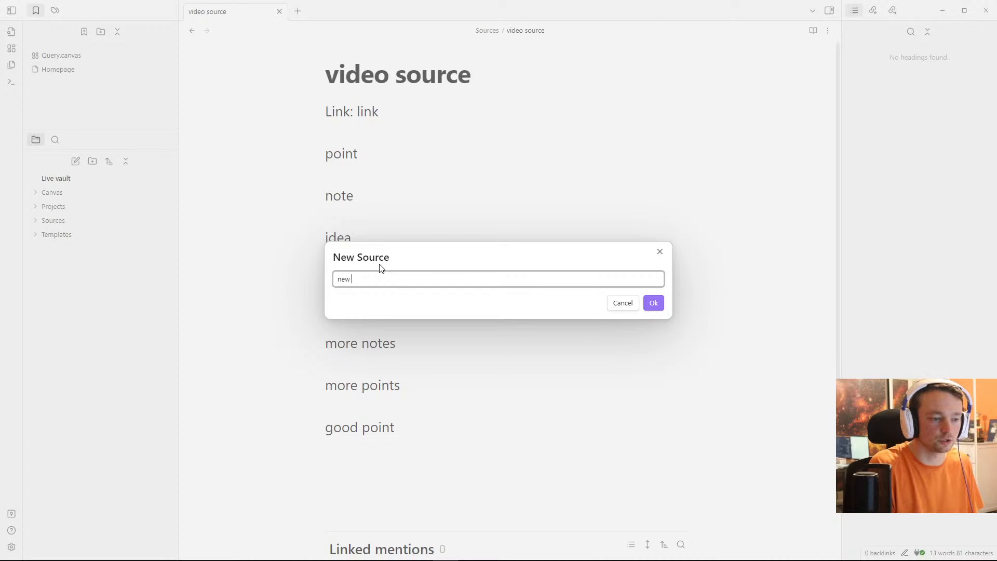
type("new video")
key("Return")
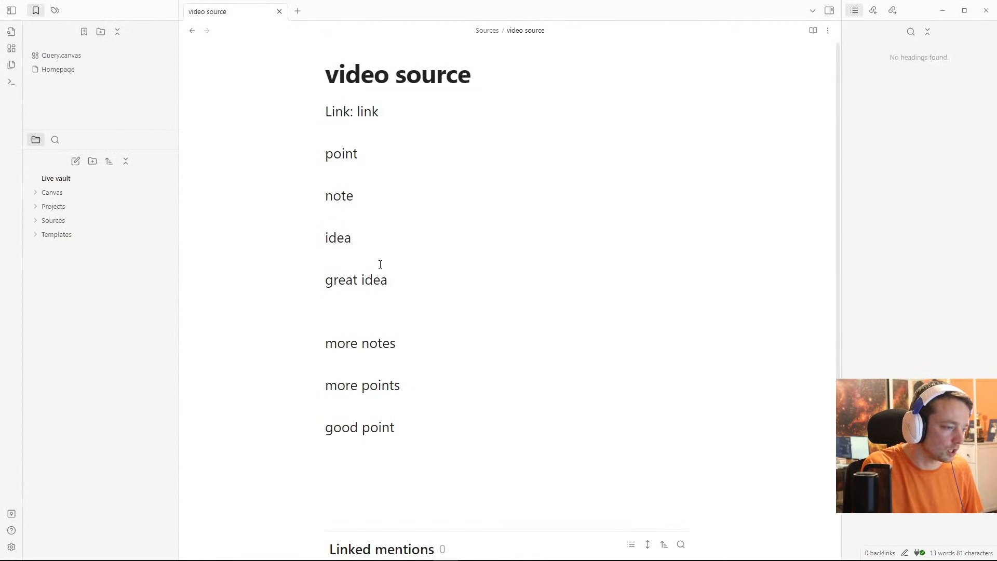
Step: Search the quick switcher for "s" to see how the source notes are listed, and dismiss it without opening a note
key("ctrl+o")
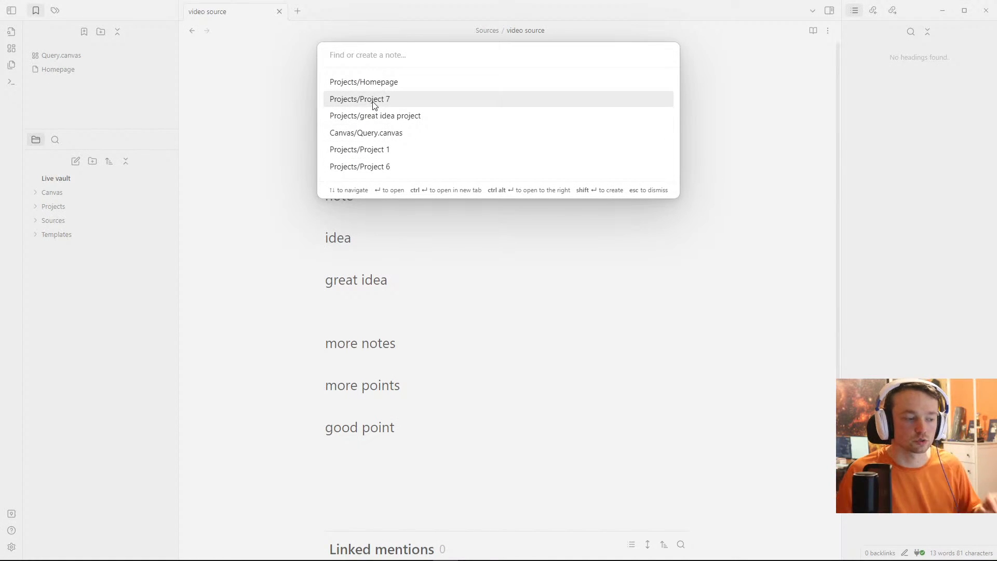
type("s")
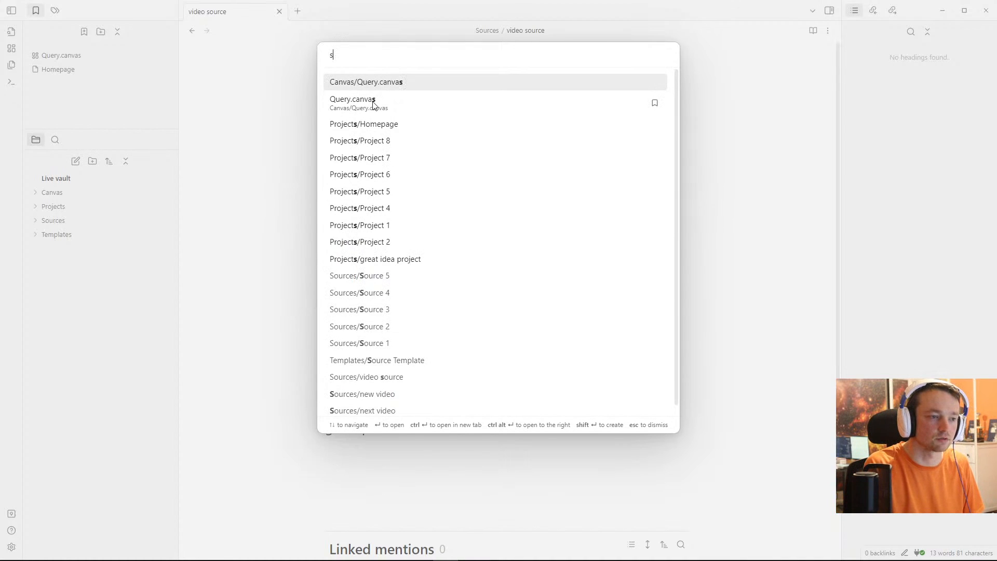
key("BackSpace")
key("Escape")
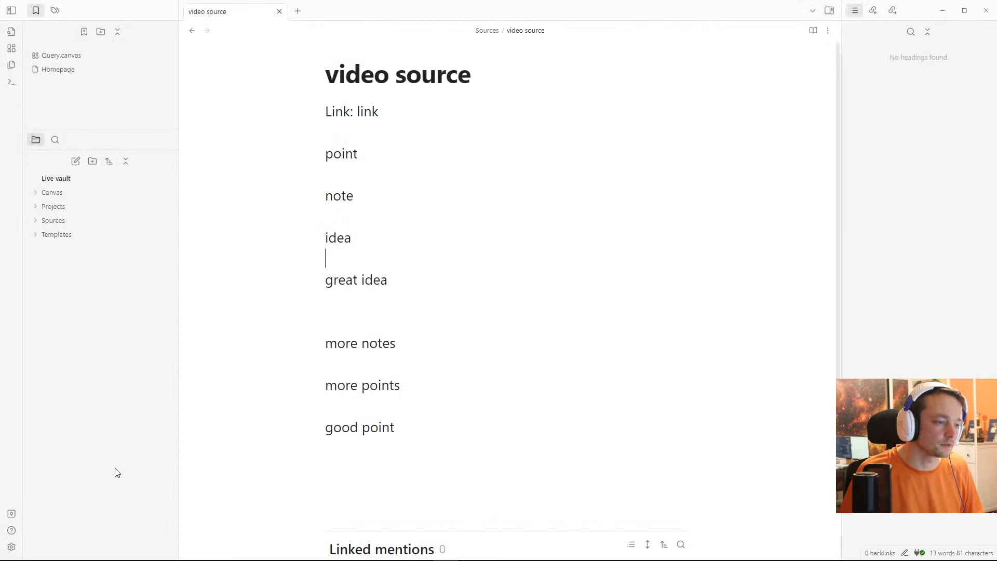
Step: Remove Sources/ from the excluded files in the Files and links settings, save the filters and leave the settings
left_click(12, 547)
left_click(250, 108)
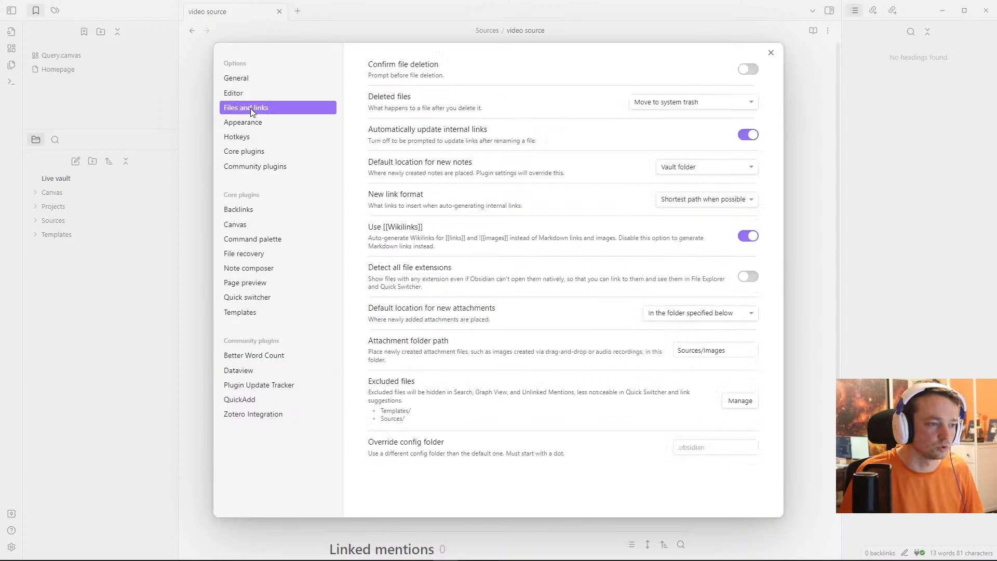
left_click(740, 400)
left_click(466, 323)
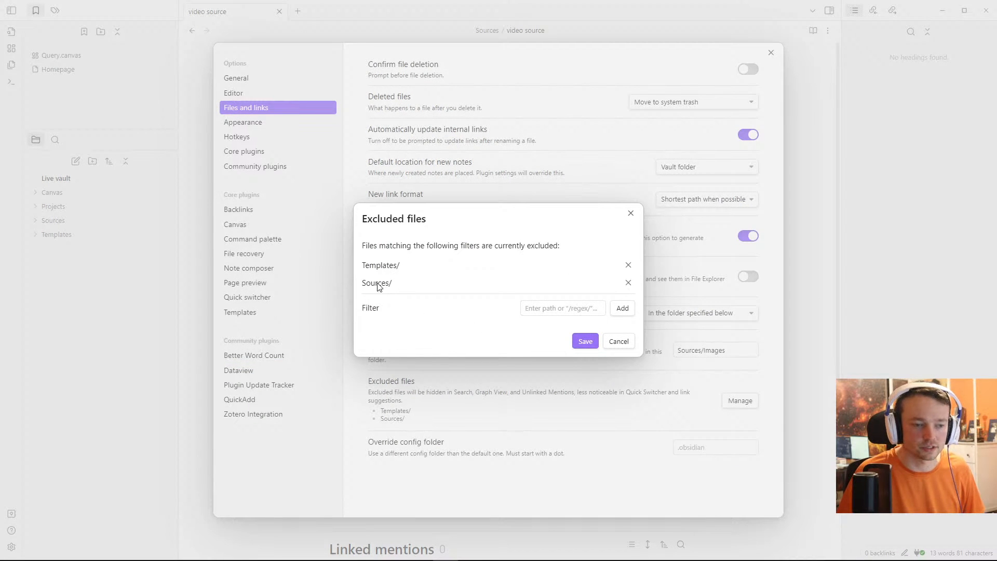
left_click(629, 283)
left_click(585, 332)
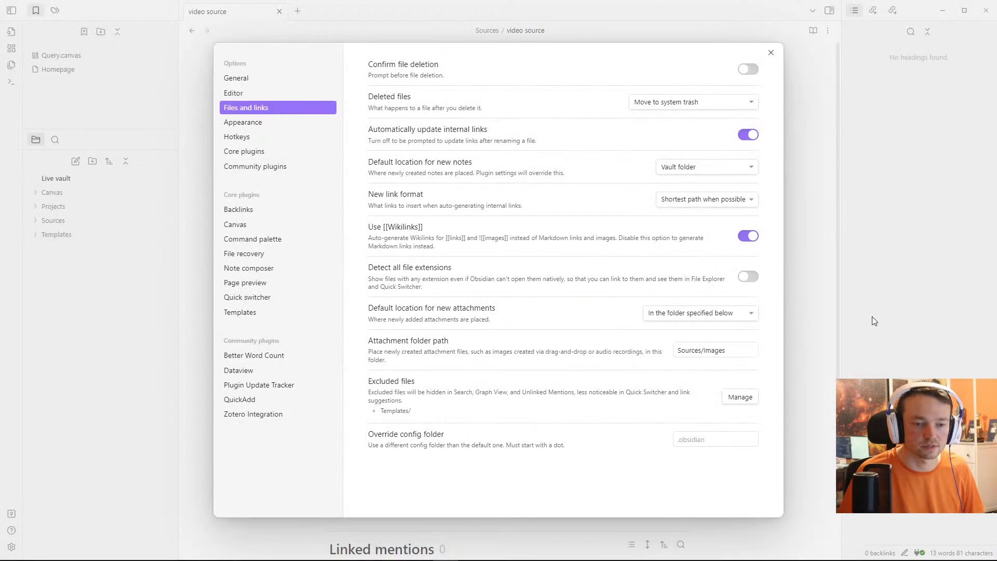
key("Escape")
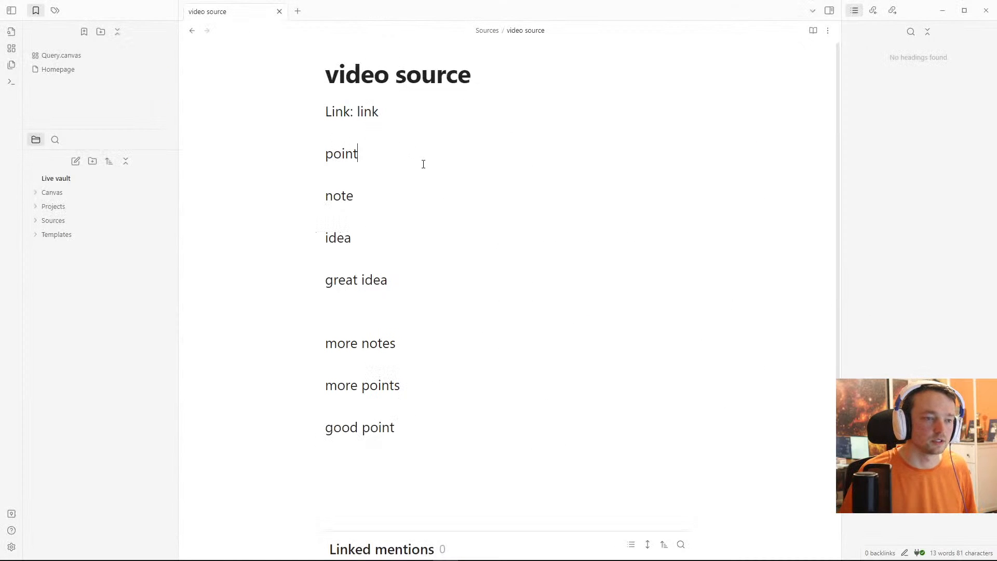
Step: Expand the Sources folder and sort the vault's files by modified time, newest first
left_click(70, 220)
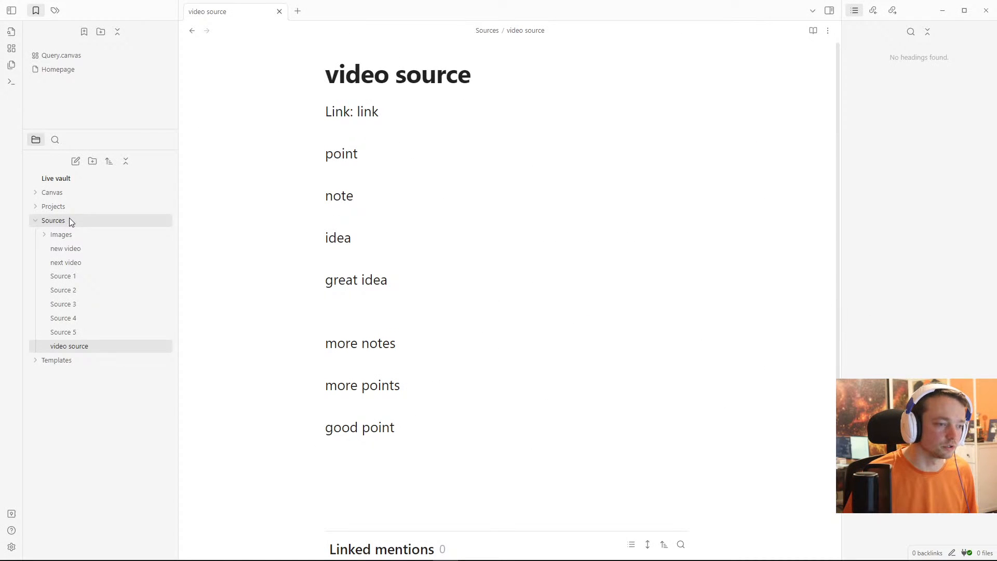
left_click(108, 161)
left_click(146, 205)
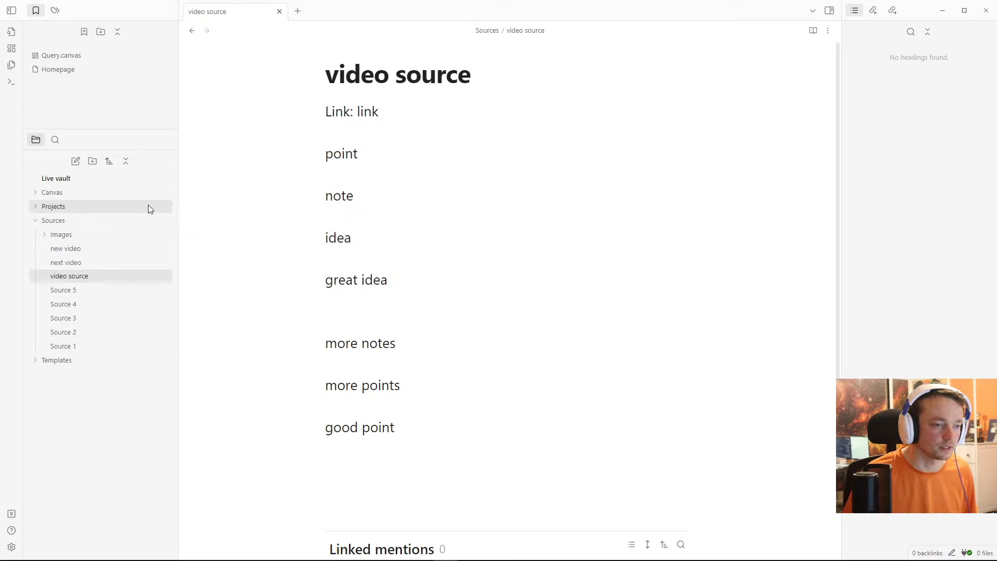
left_click(337, 237)
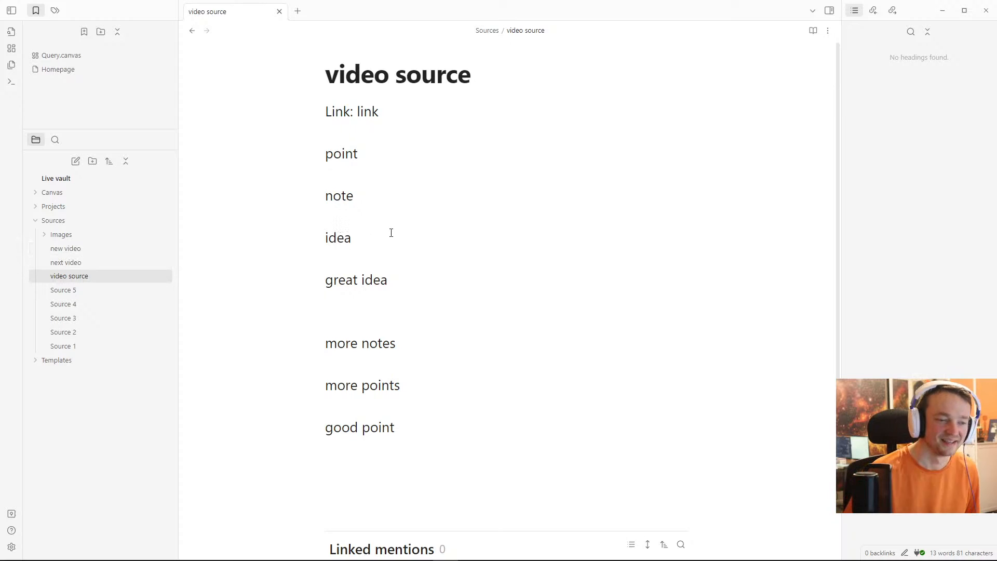
Step: Check the quick switcher's recent notes for entries from the Sources folder and dismiss it
key("ctrl+o")
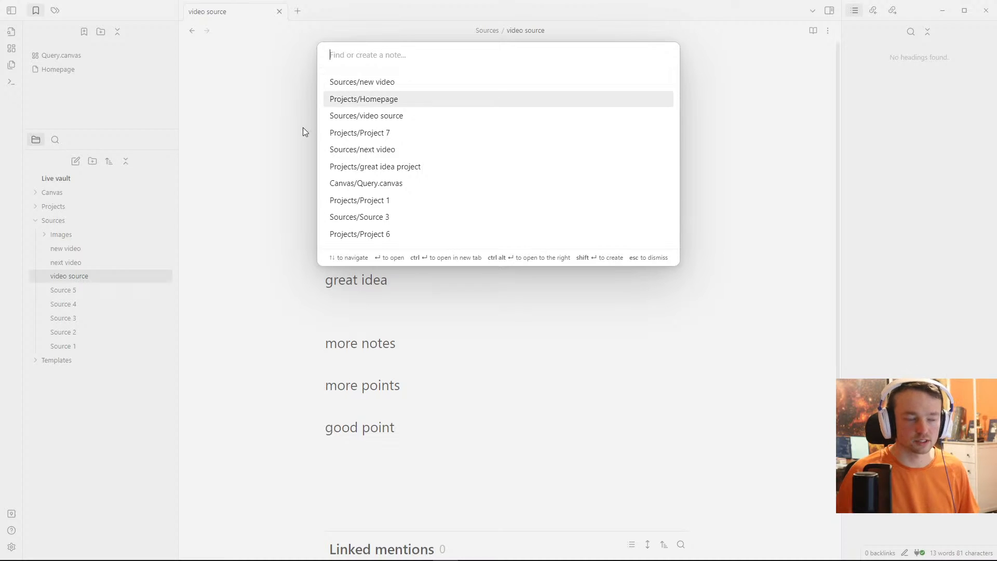
left_click(275, 143)
left_click_drag(406, 185, 408, 184)
left_click(397, 185)
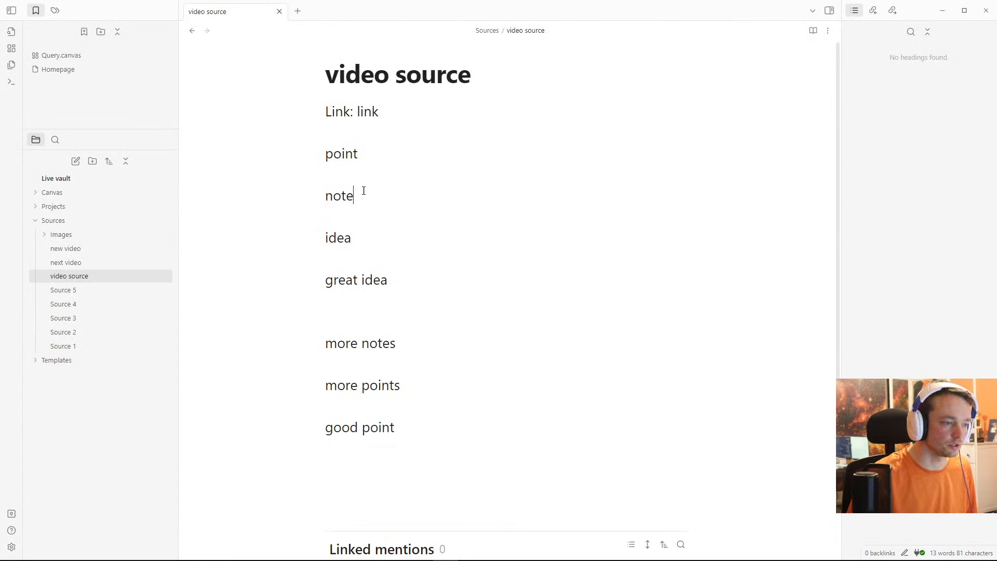
Step: Look over the bookmarked Homepage's inboxes, opening "video source" from the Source Inbox and again from the Sources folder
left_click(116, 76)
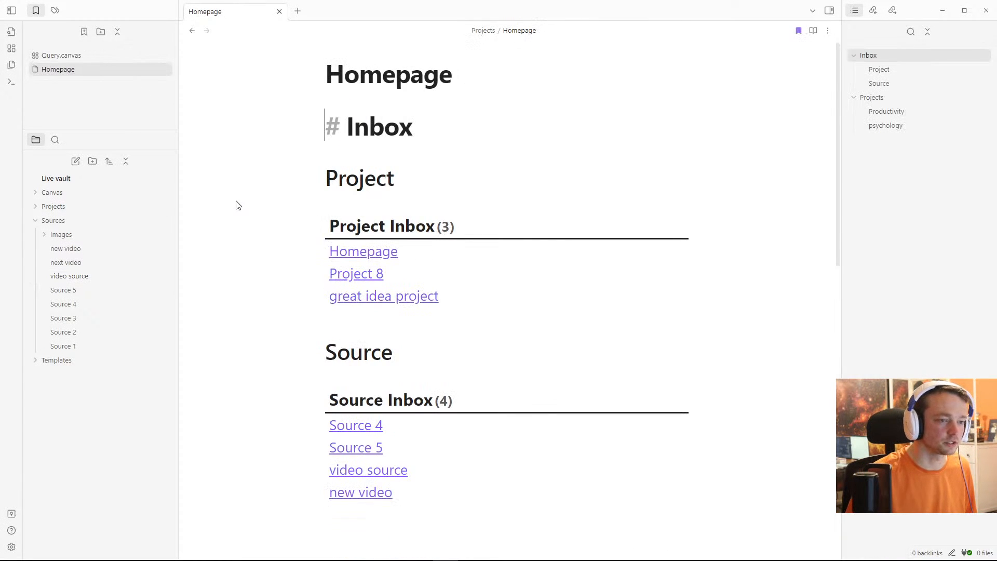
scroll(424, 349, "down", 1)
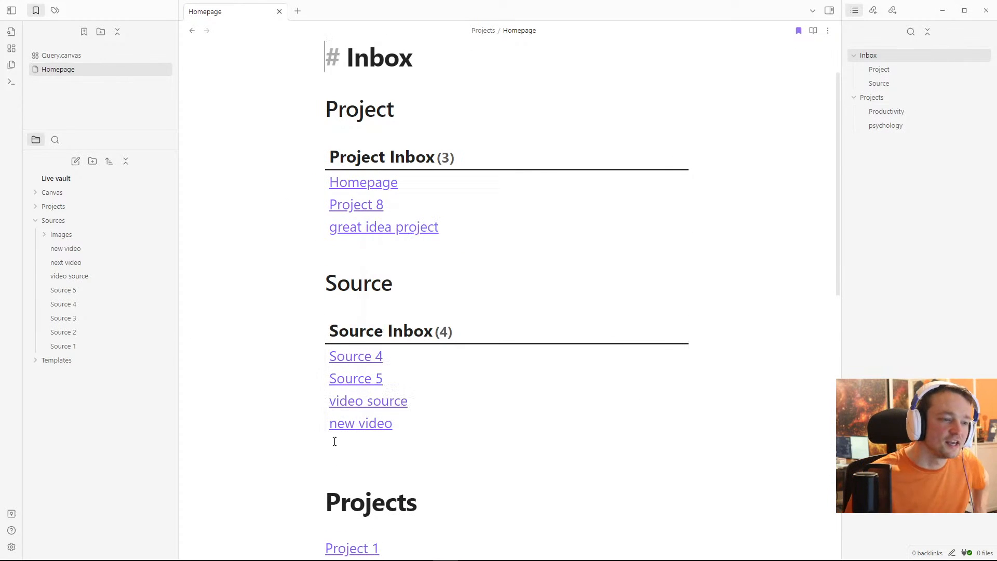
left_click(344, 403)
left_click(368, 246)
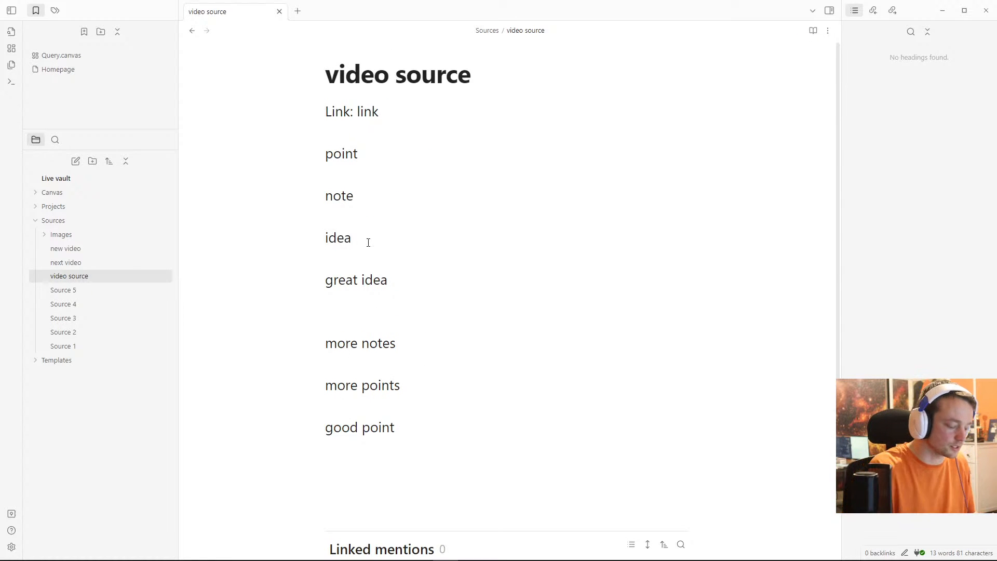
left_click(192, 32)
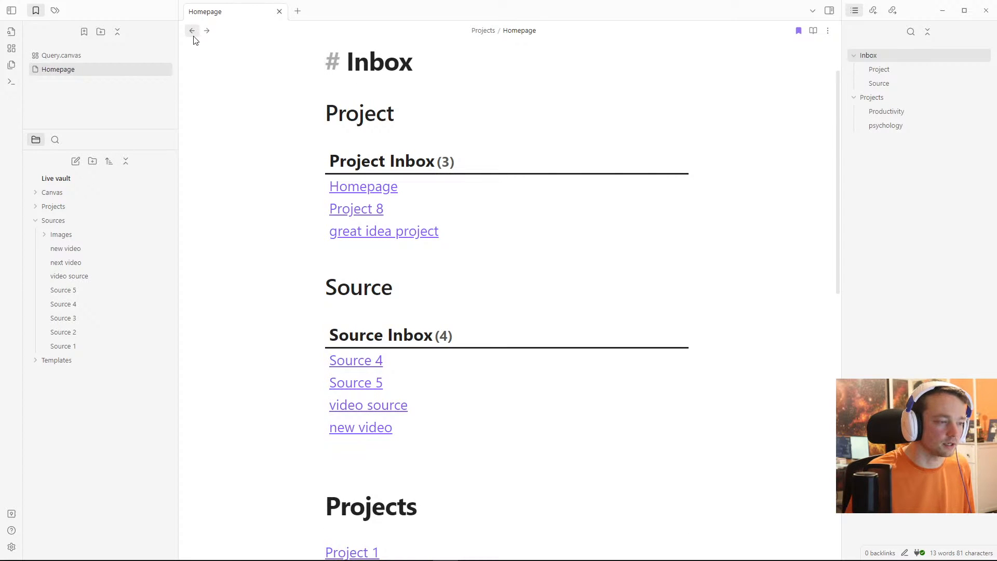
left_click(92, 280)
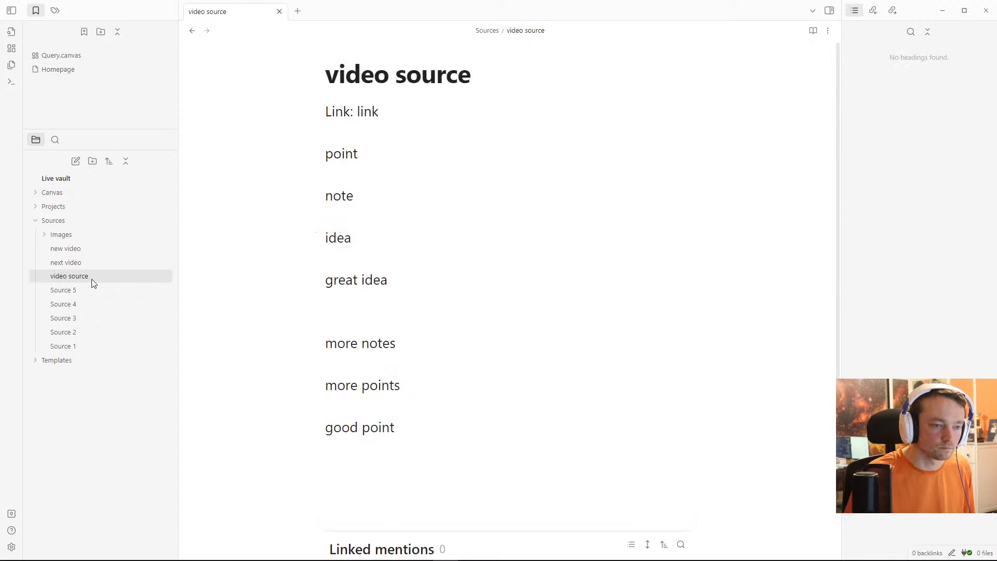
Step: Open Project 7 in a new tab from the linked mentions of "next video" and return the first tab to "video source"
left_click(83, 263)
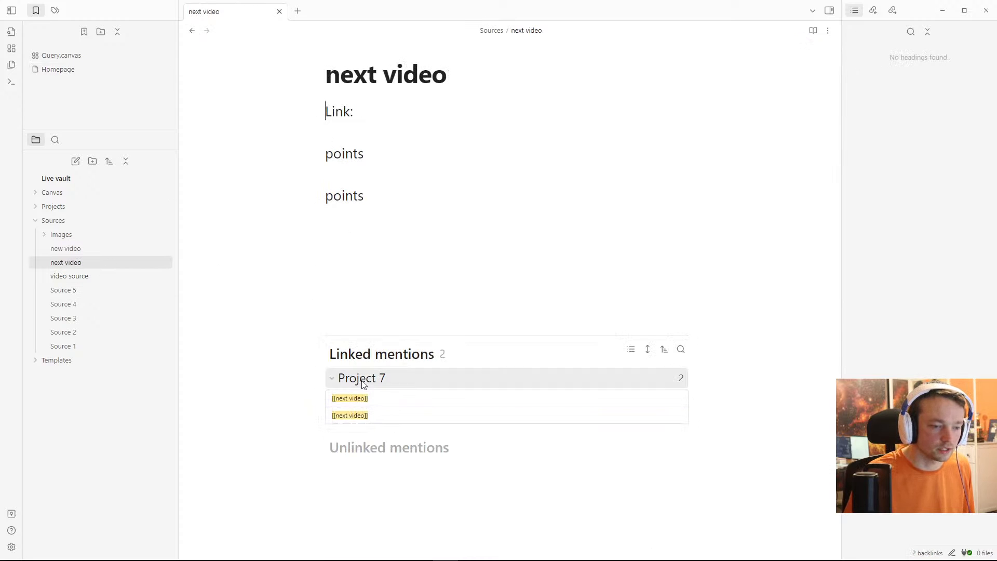
left_click(379, 378, "ctrl")
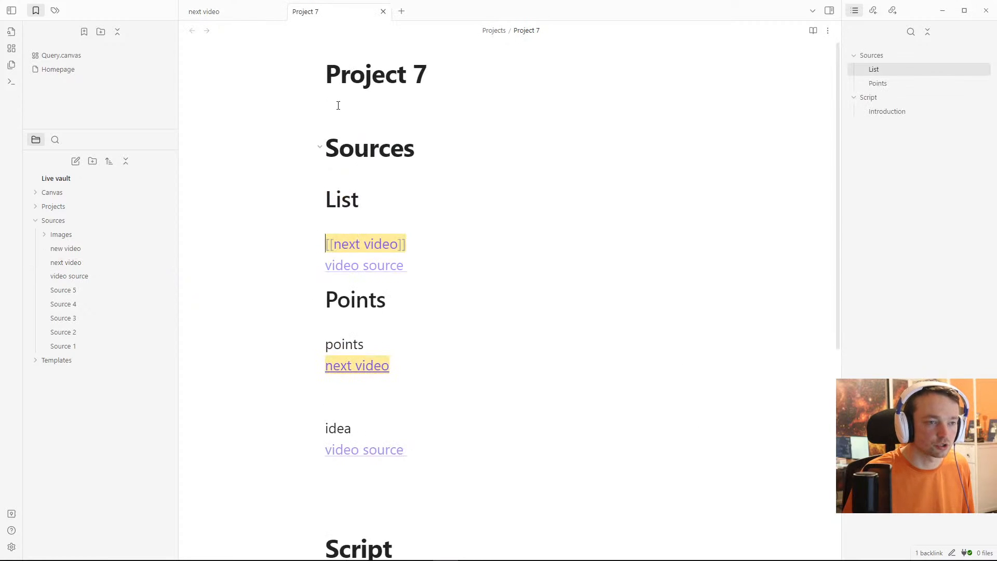
left_click(217, 13)
left_click(192, 30)
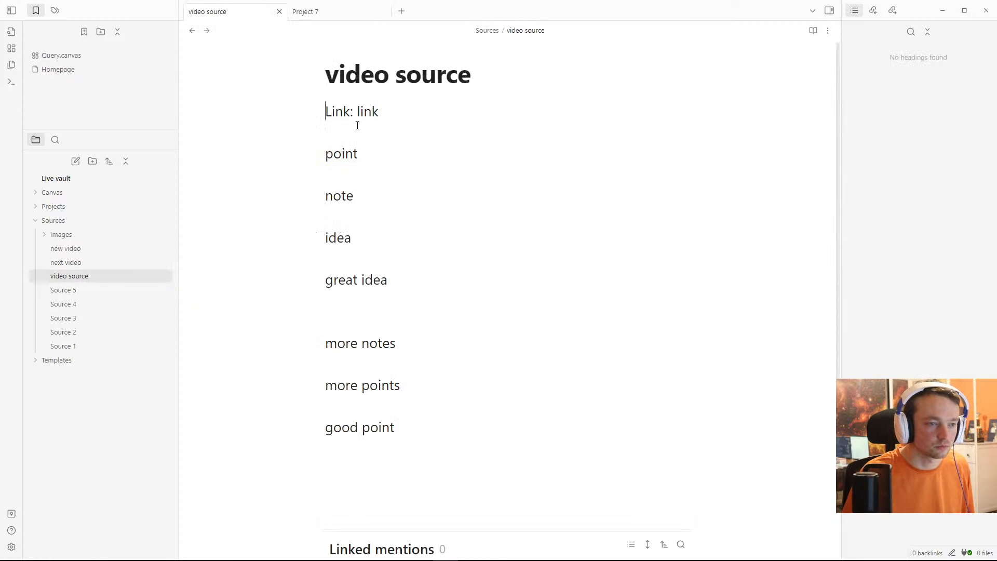
left_click(334, 13)
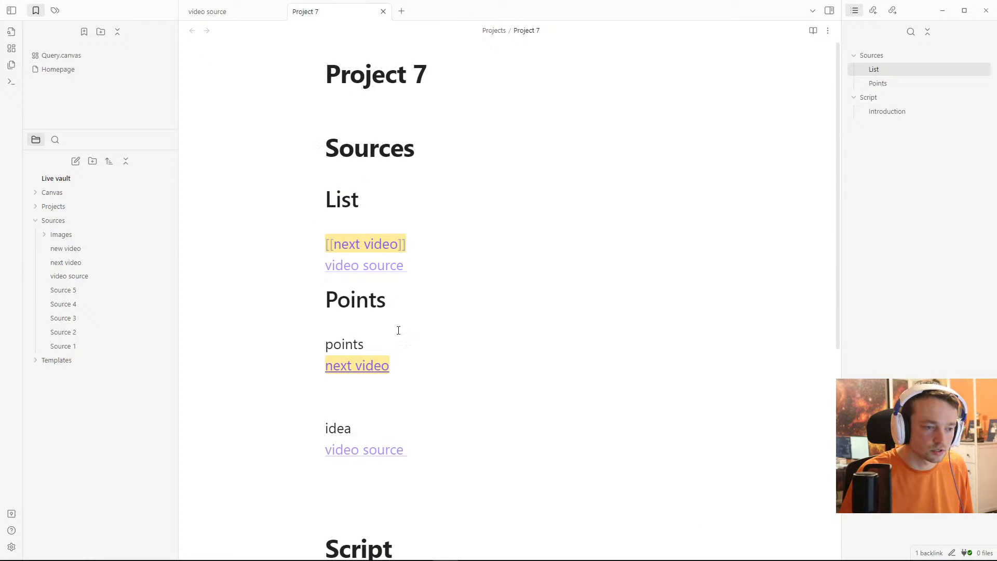
Step: Remove the trailing space inside the [[video source ]] link in Project 7's List section
left_click(411, 319)
left_click(422, 266)
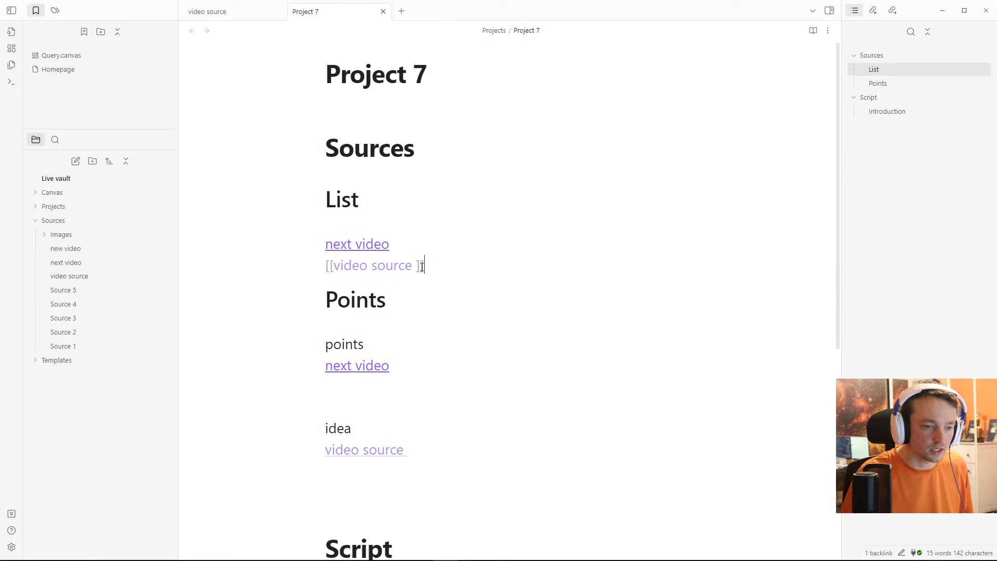
key("BackSpace")
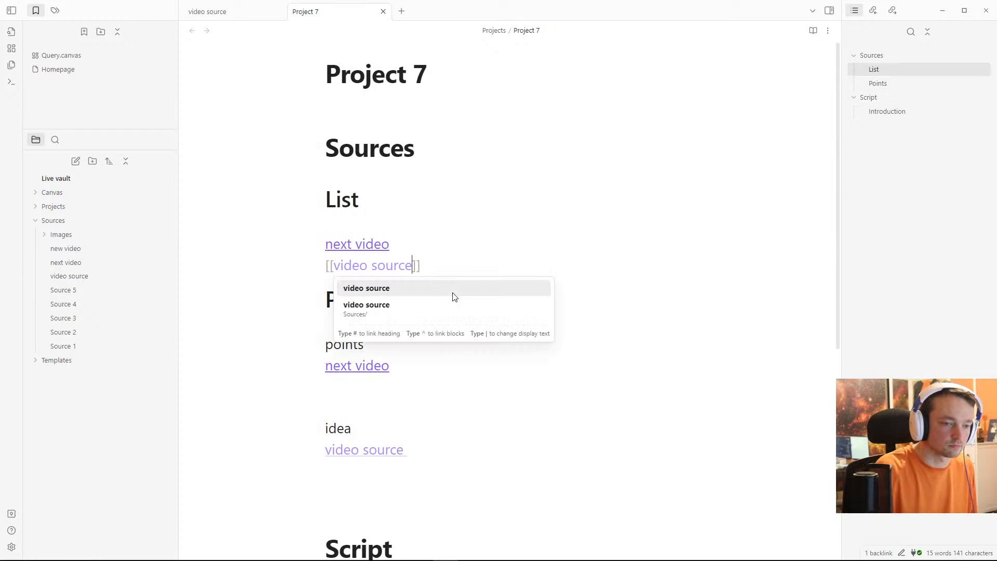
left_click(419, 310)
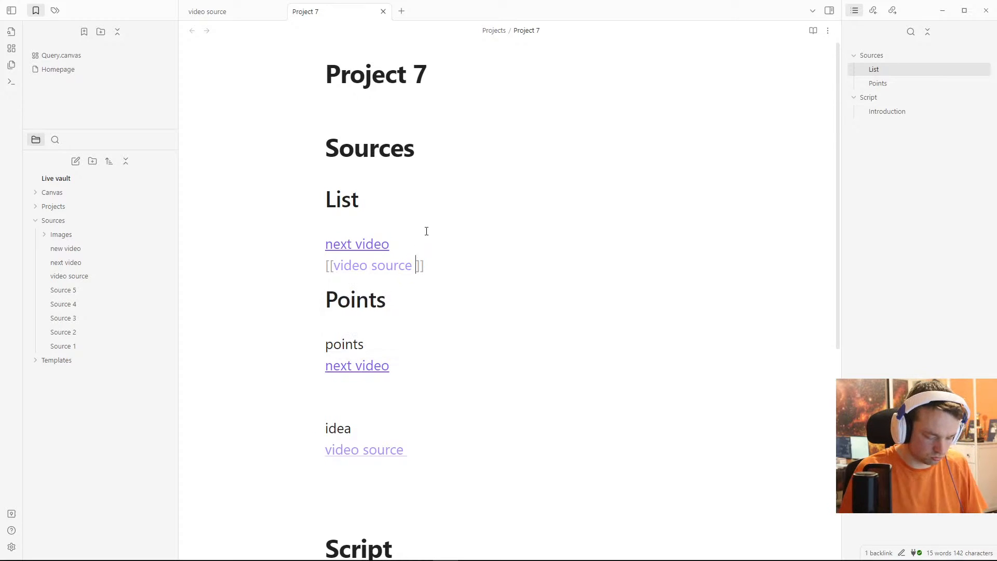
key("BackSpace")
left_click(412, 217)
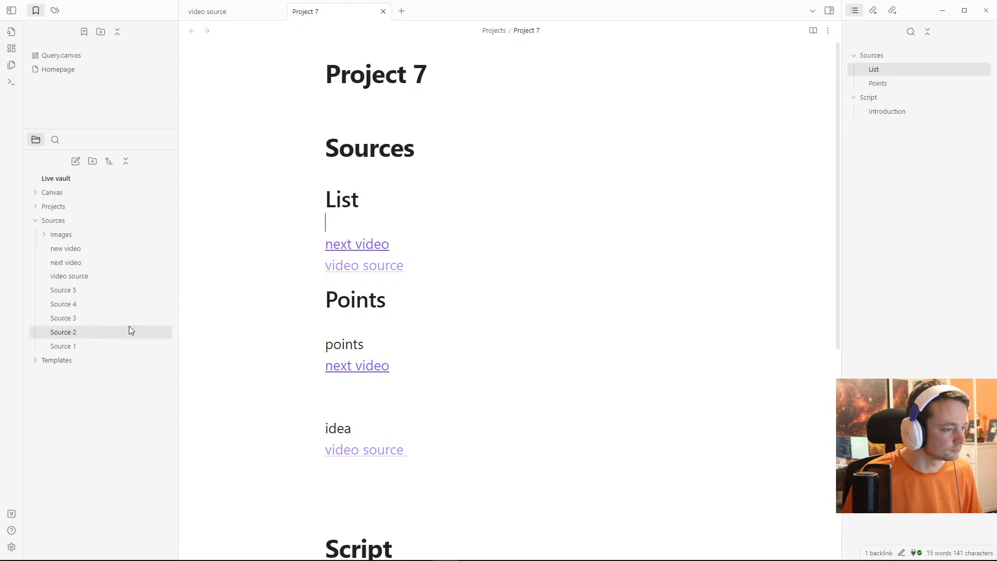
Step: Open "next video" and "video source" in place of Project 7 to compare their linked mentions, and return to the first tab
left_click(80, 278)
left_click(73, 263)
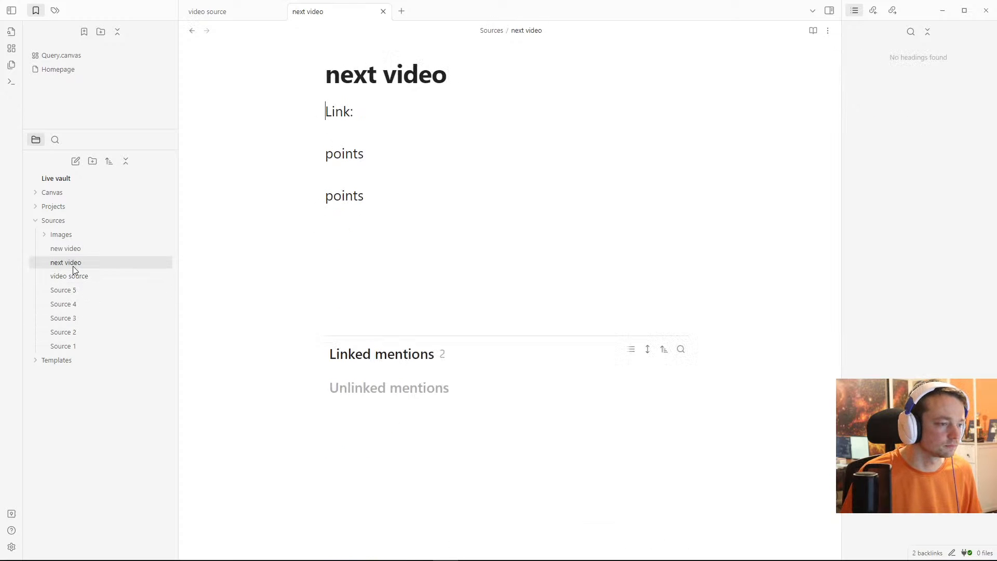
left_click(75, 275)
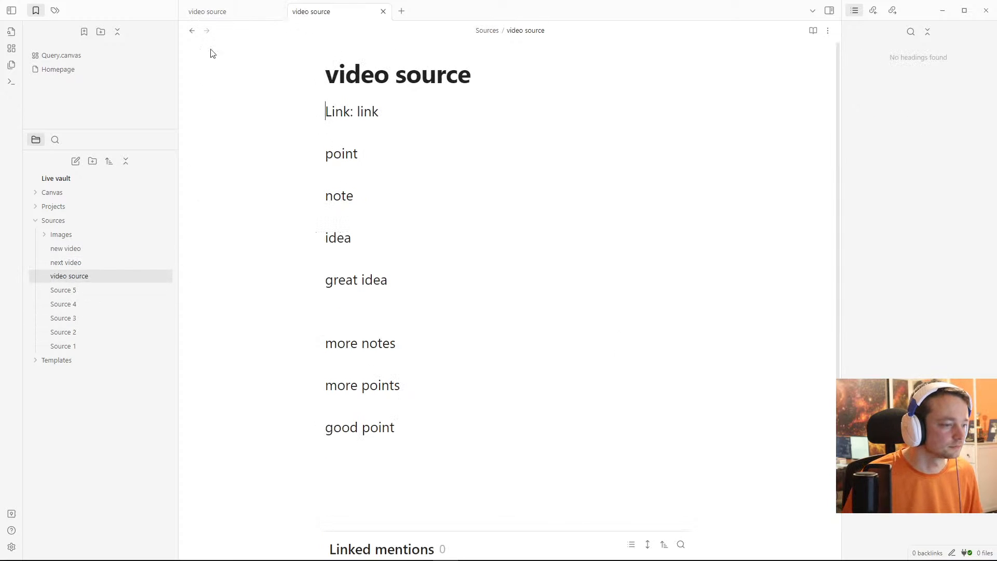
left_click(220, 14)
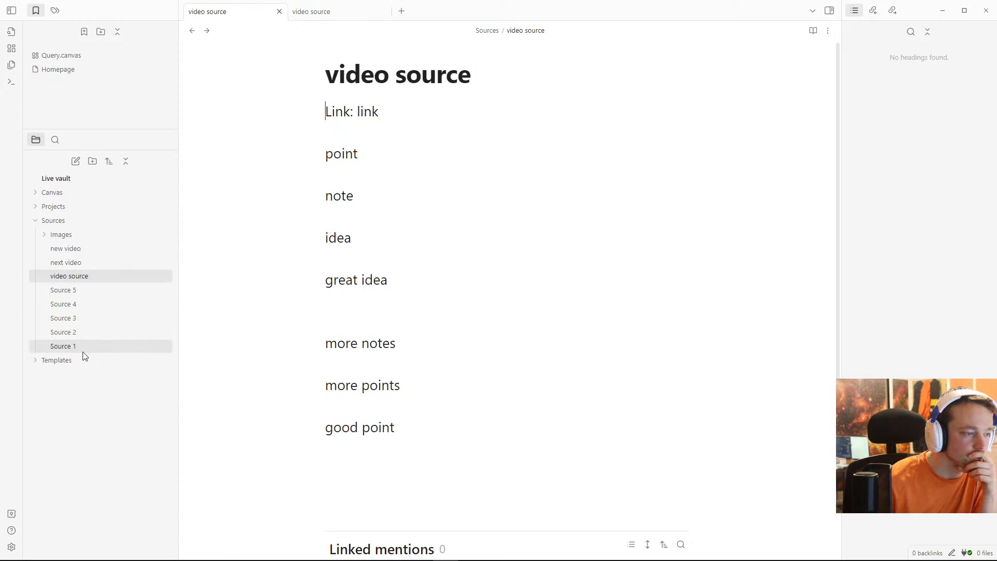
Step: Expand the Projects folder and open Project 2 in place of "video source" in the first tab
left_click(54, 207)
left_click(83, 328)
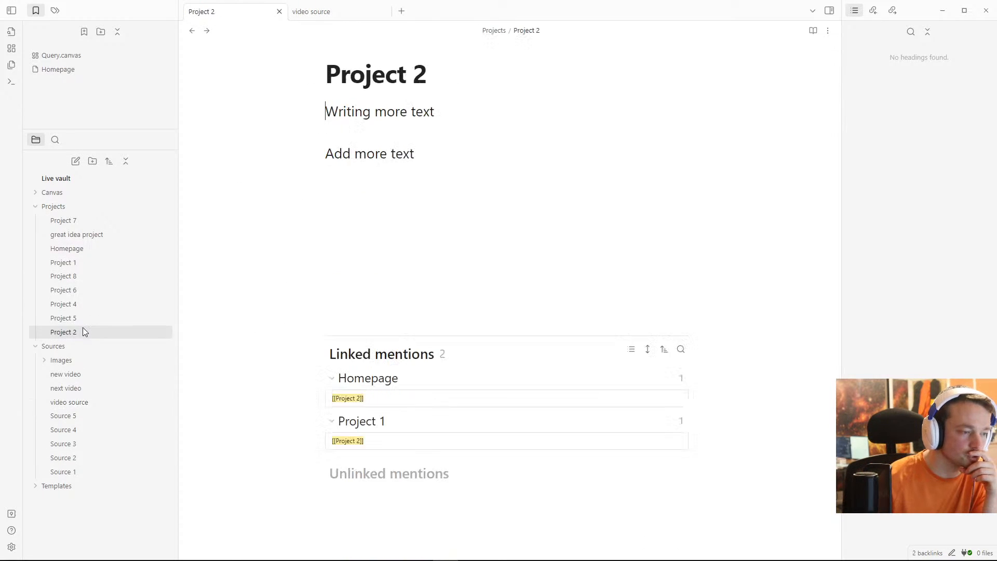
Step: Open "new video", "video source" and "next video" in the first tab to compare their linked mentions, and return to the Homepage
left_click(78, 318)
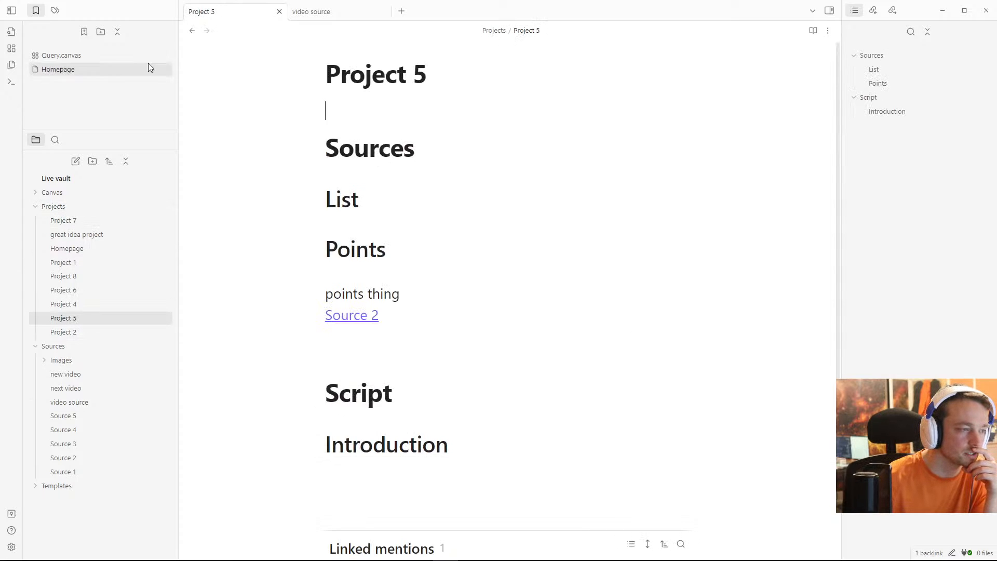
left_click(62, 70)
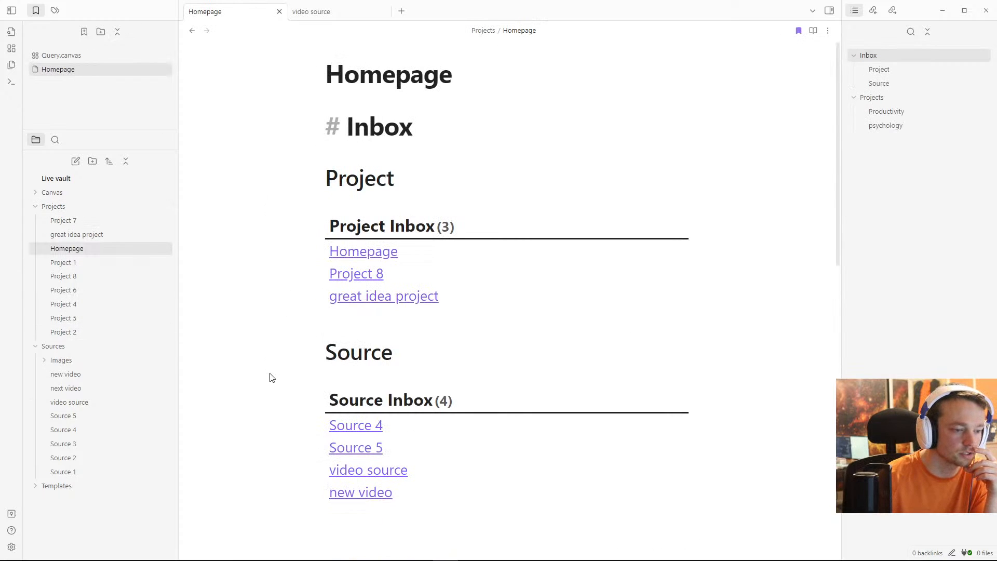
left_click(356, 493)
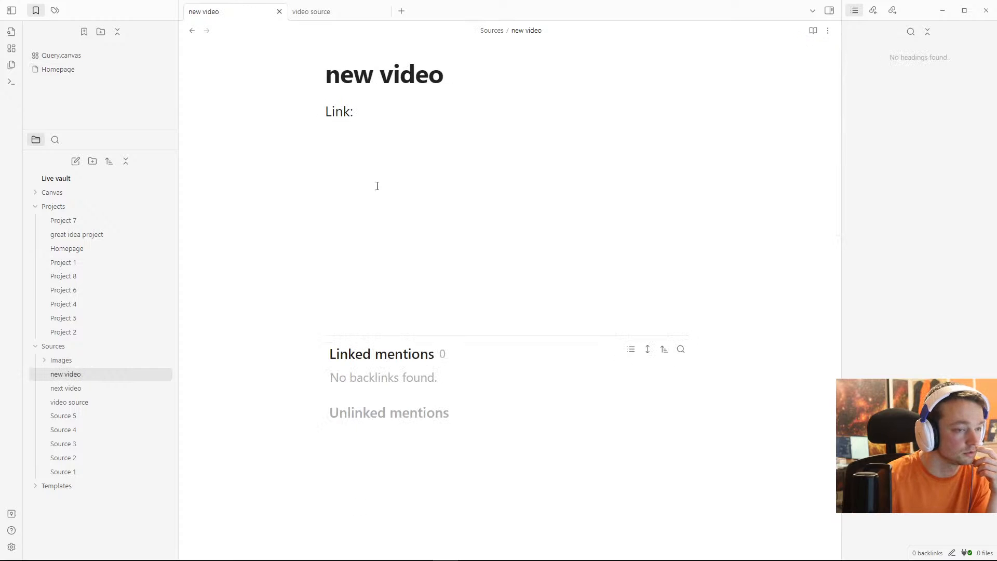
left_click(92, 404)
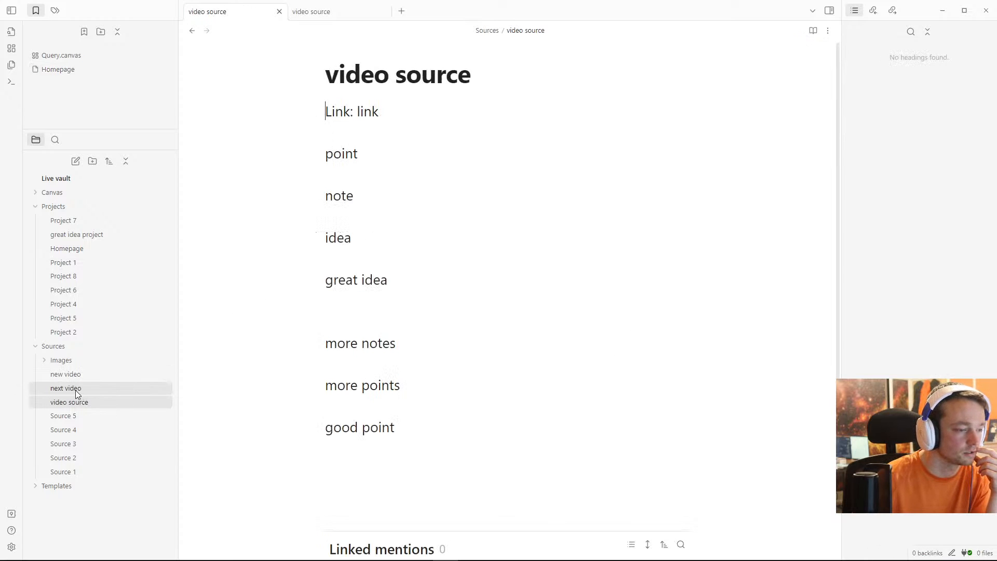
left_click(76, 393)
left_click(474, 195)
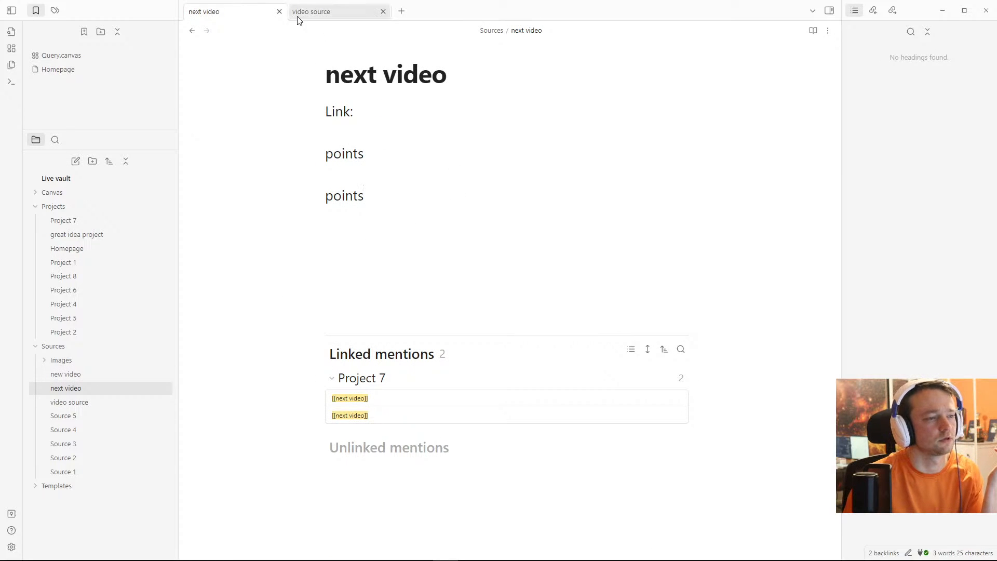
left_click(193, 31)
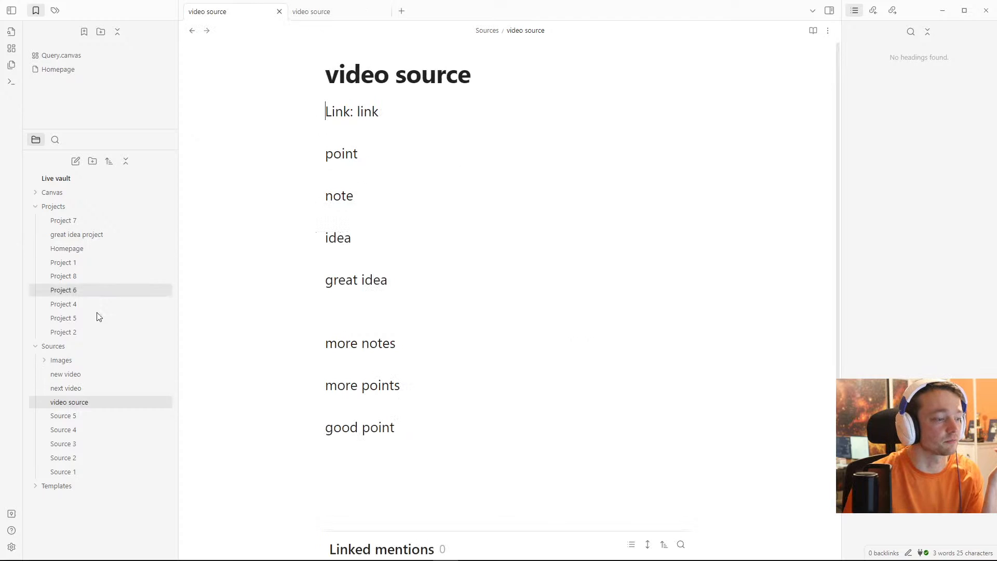
left_click(77, 332)
left_click(69, 249)
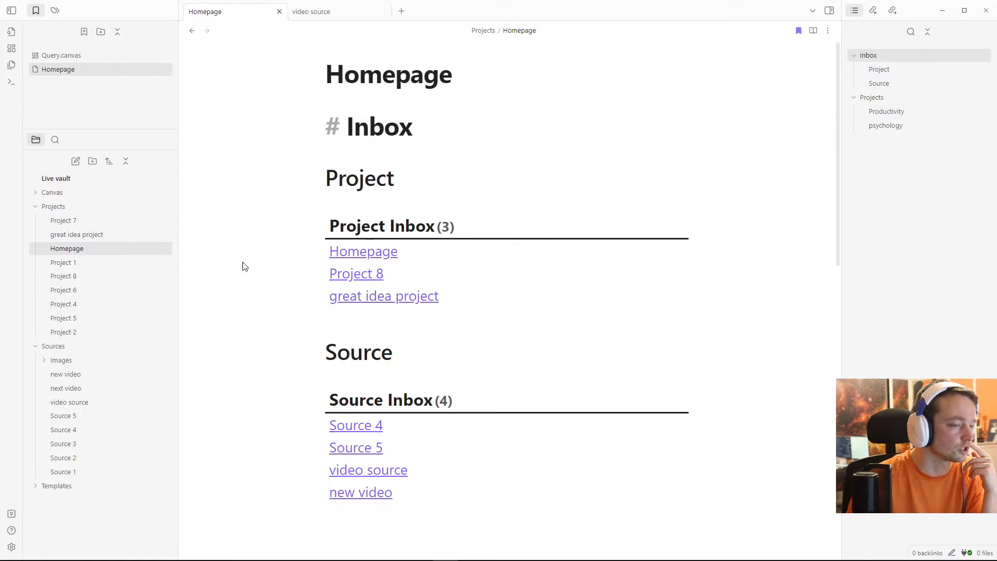
Step: Preview the Homepage entry in the Project Inbox, check "video source" from the Source Inbox, and return to the Homepage
left_click(386, 150)
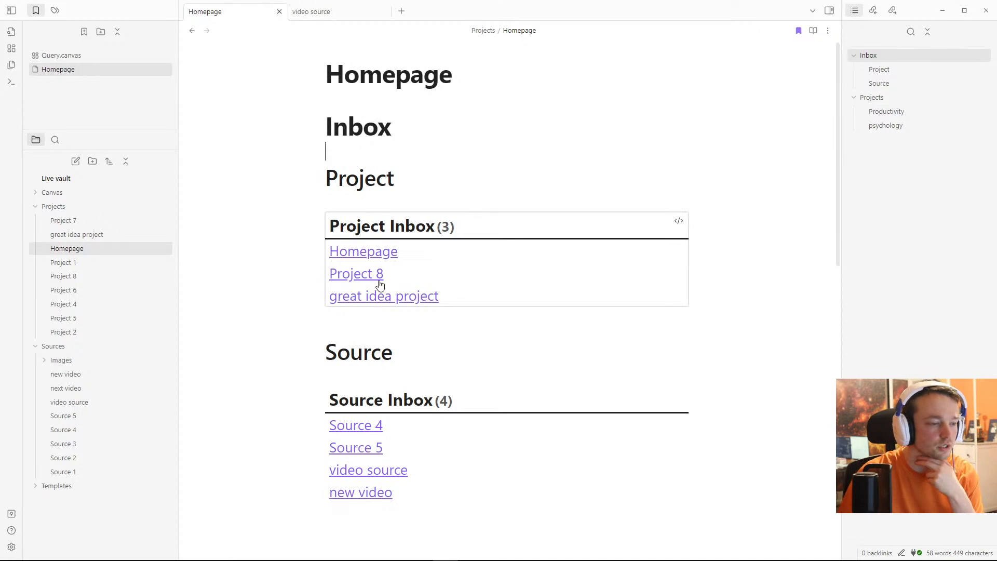
mouse_move(376, 261)
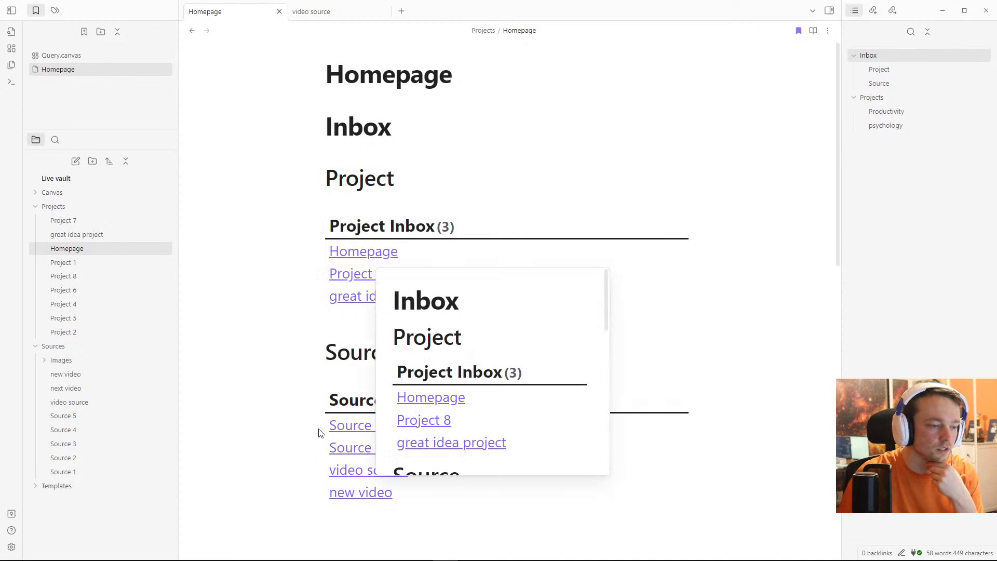
left_click(363, 471)
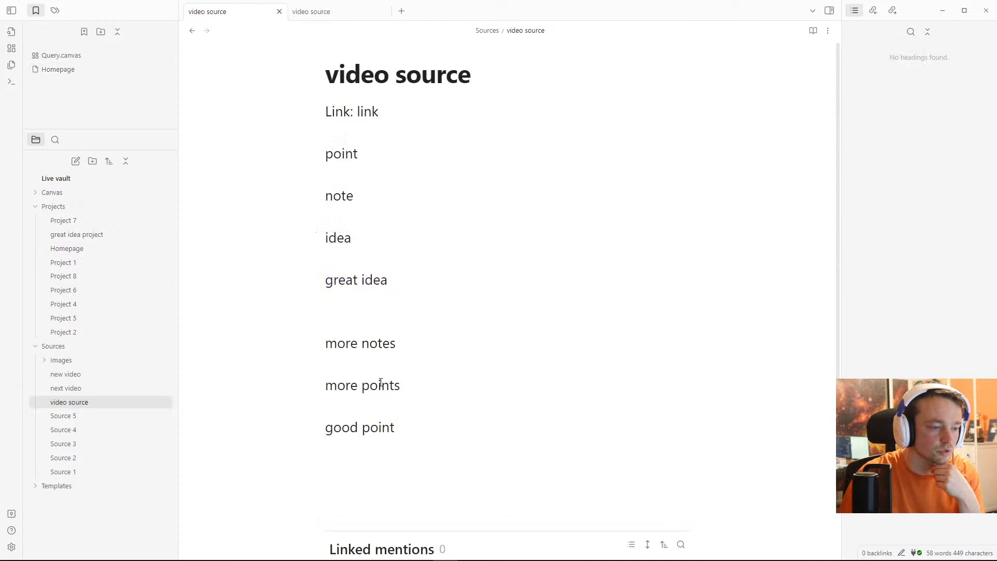
scroll(381, 382, "down", 3)
scroll(381, 371, "up", 3)
left_click(192, 31)
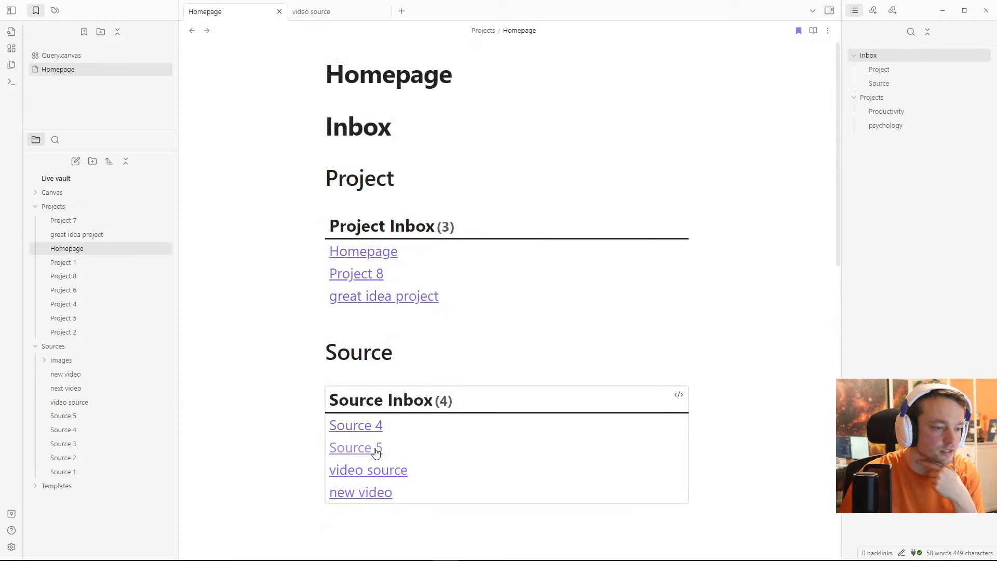
Step: Open Project 7 in a new tab beside the Homepage and pin that tab
left_click(375, 321)
key("ctrl+o")
type("pr")
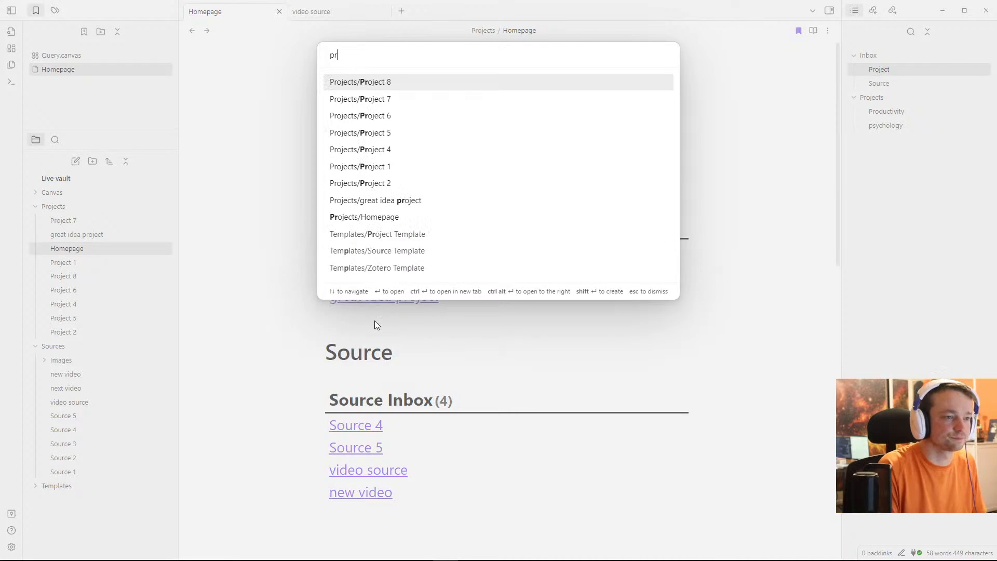
type("oj")
key("Down")
key("ctrl+Return")
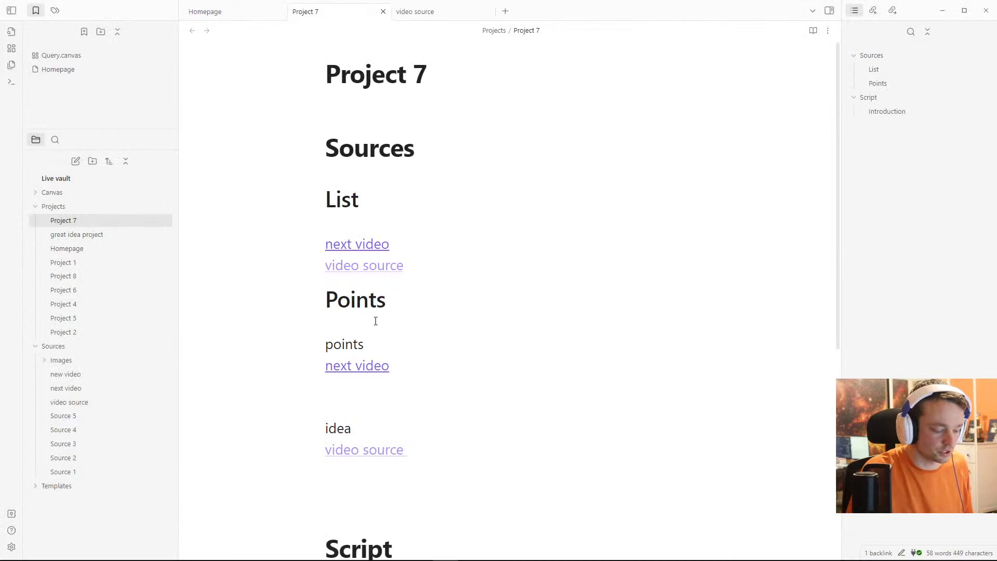
Step: Delete the "video source" link line from Project 7's List section
left_click(463, 270)
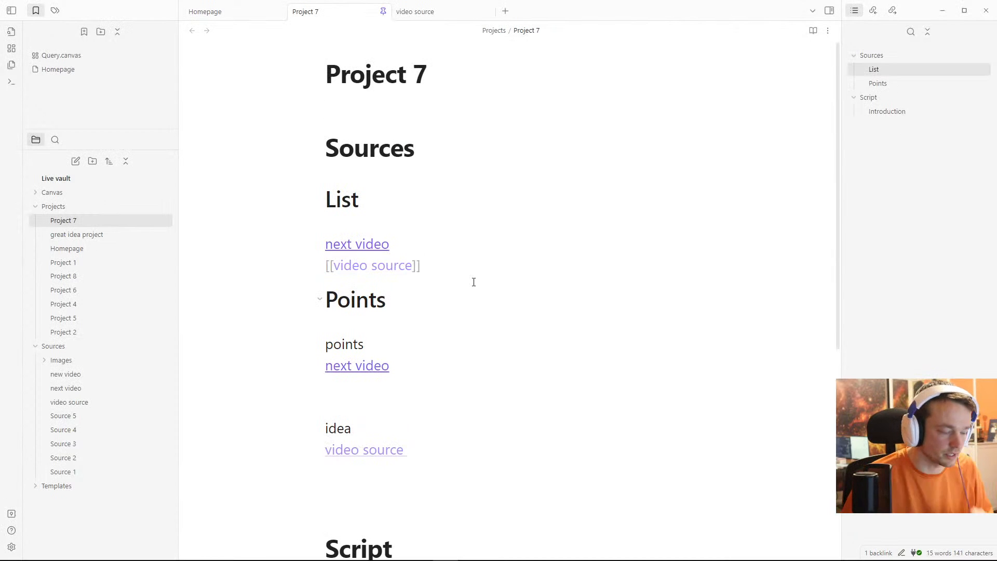
key("ctrl+d")
key("Up")
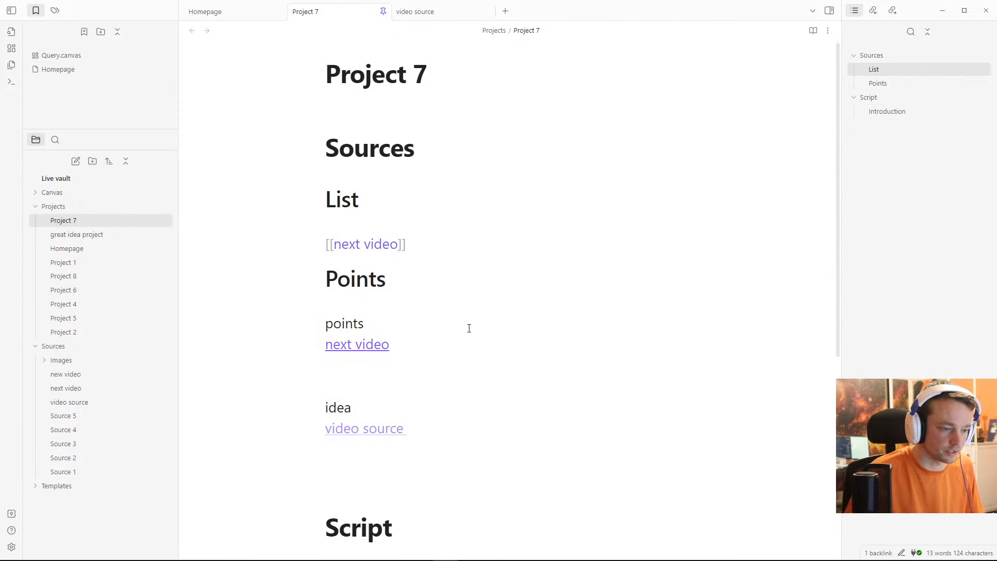
Step: Replace the source link below "idea" in Project 7's Points section with a newly inserted link to "video source"
key("ctrl+BackSpace")
type("[[vi")
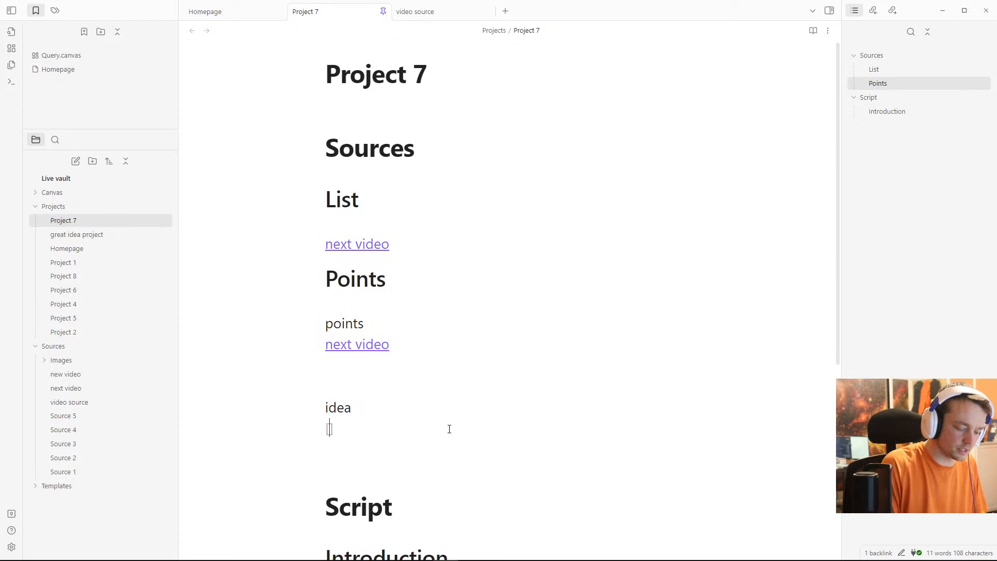
key("Return")
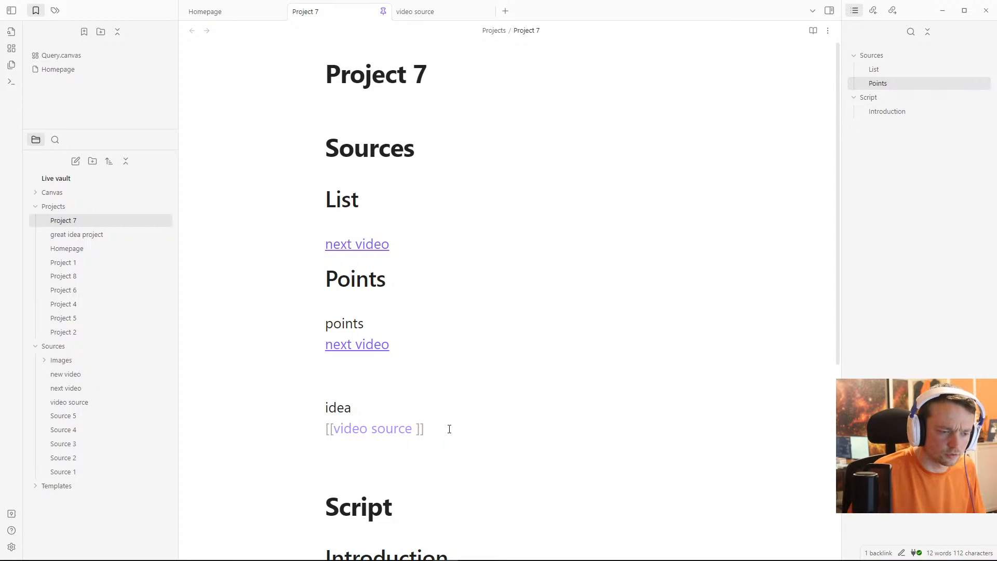
key("Left")
key("Left")
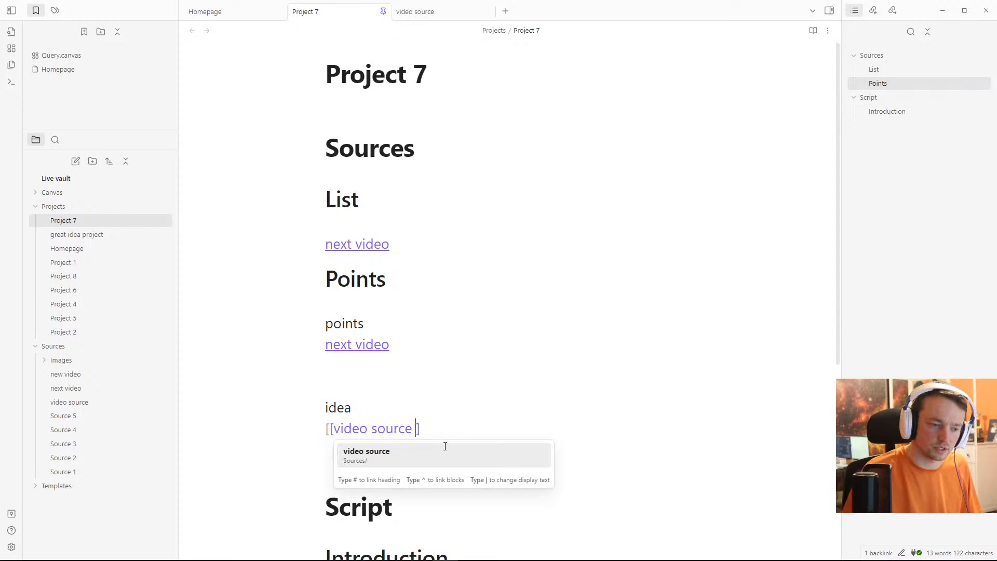
left_click(443, 458)
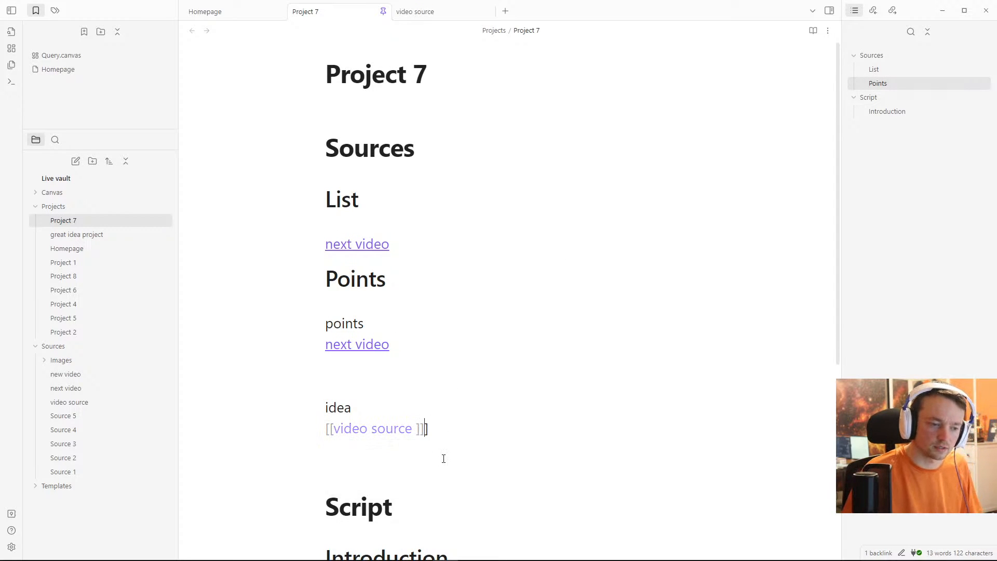
left_click(446, 398)
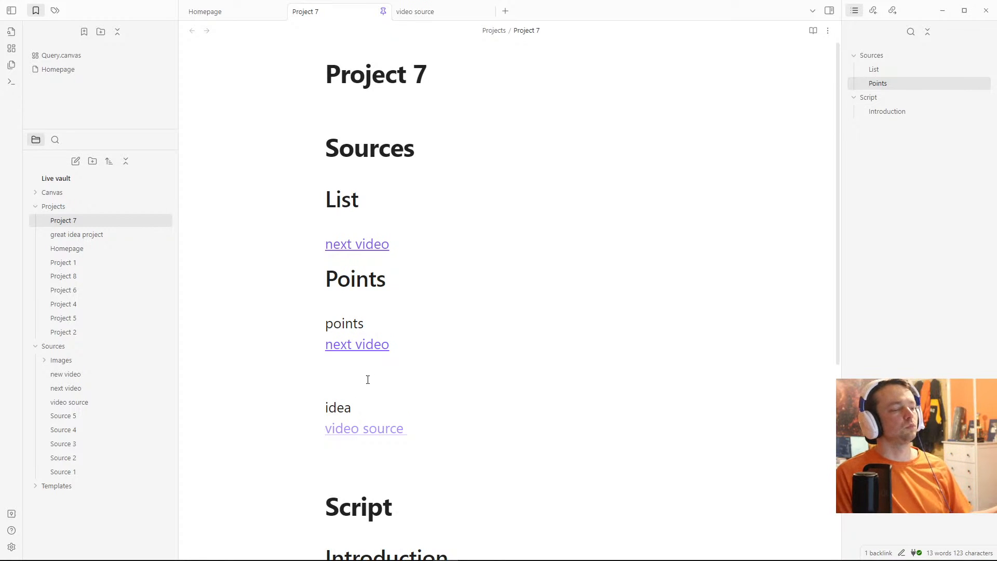
Step: Open "next video" and "new video" in another tab, and compare their linked mentions with those of "video source"
left_click(102, 393)
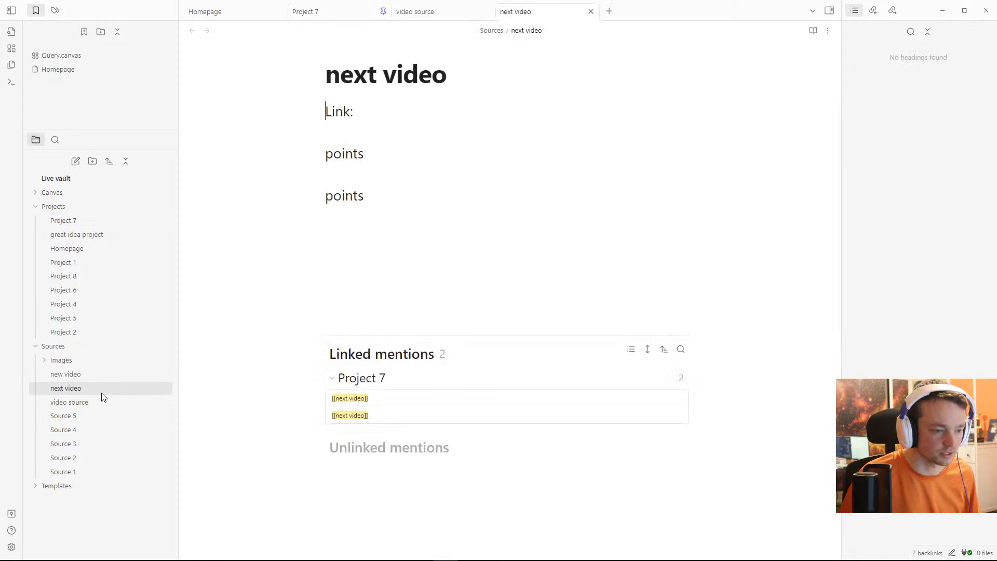
left_click(89, 374)
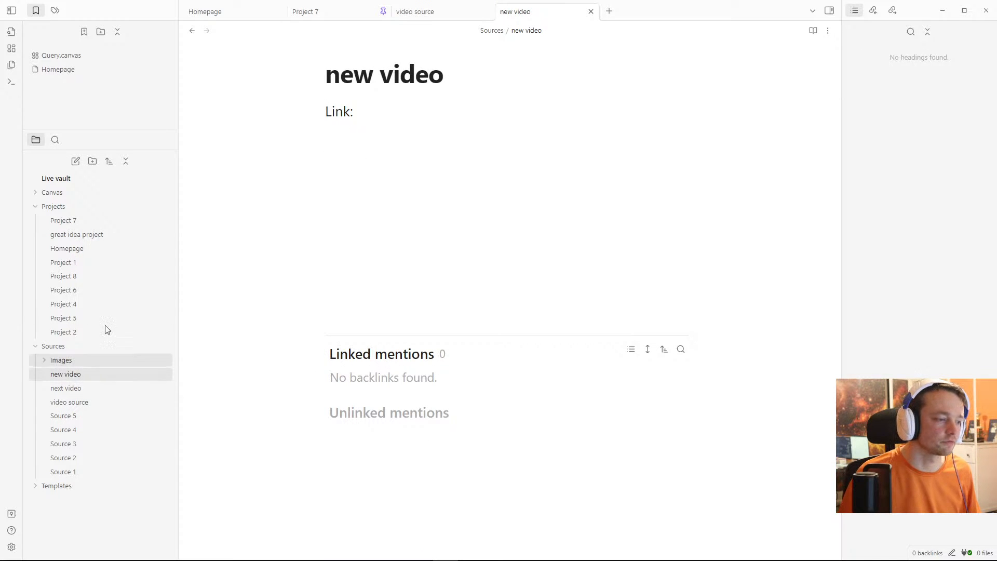
left_click(322, 11)
left_click(415, 11)
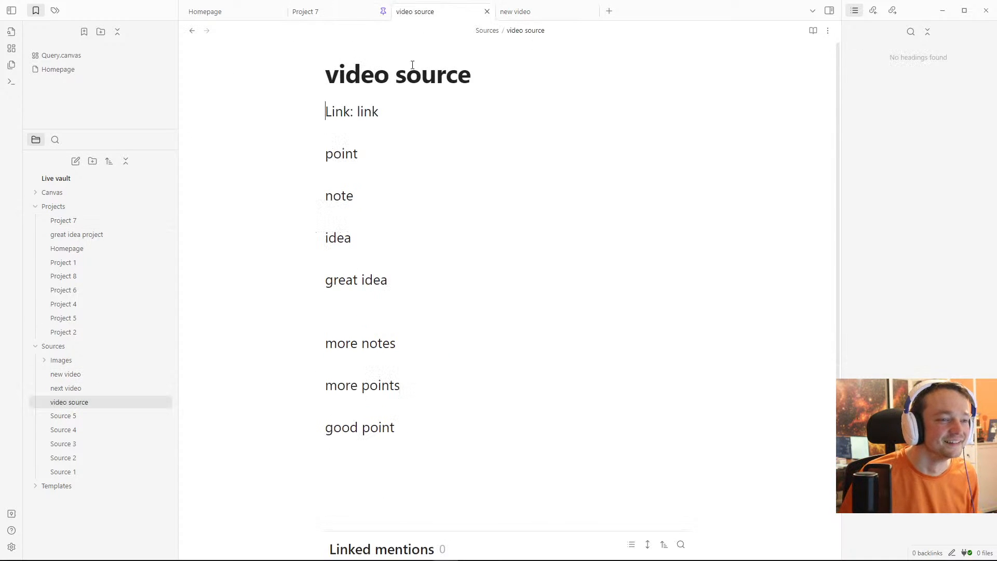
left_click(449, 195)
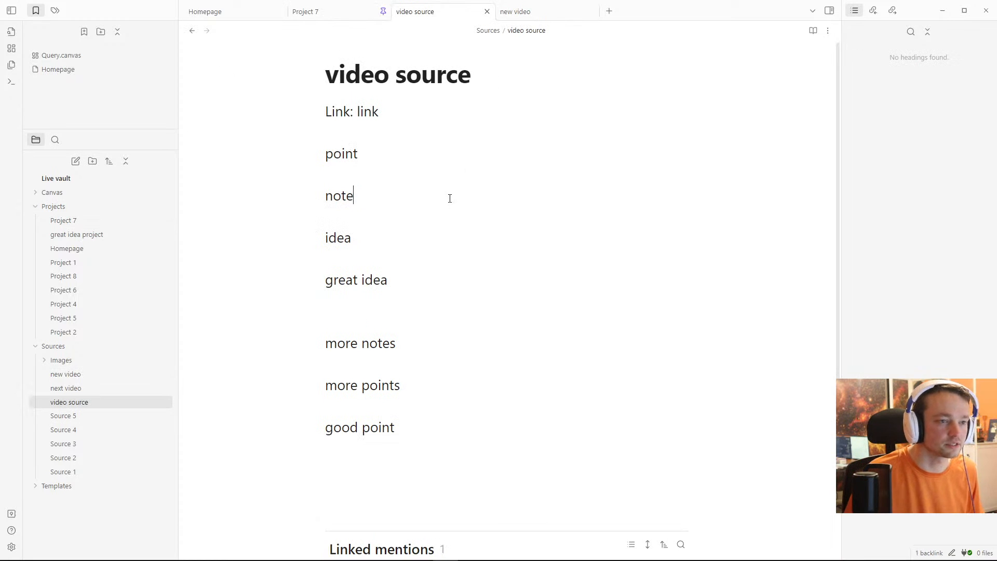
Step: Rename the "video source" note to "video sourc" and check its link in Project 7
left_click(480, 73)
key("BackSpace")
left_click(449, 147)
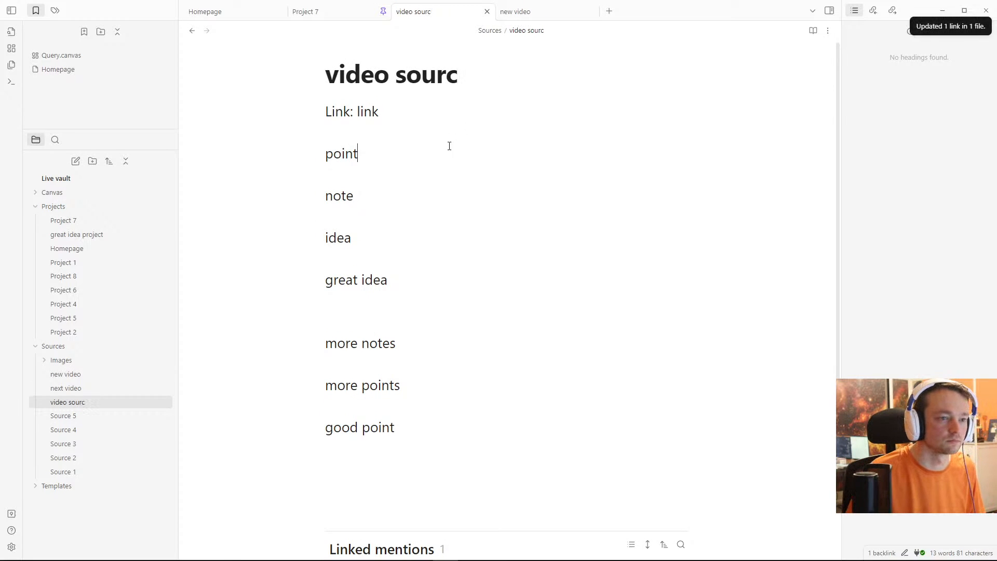
left_click(346, 16)
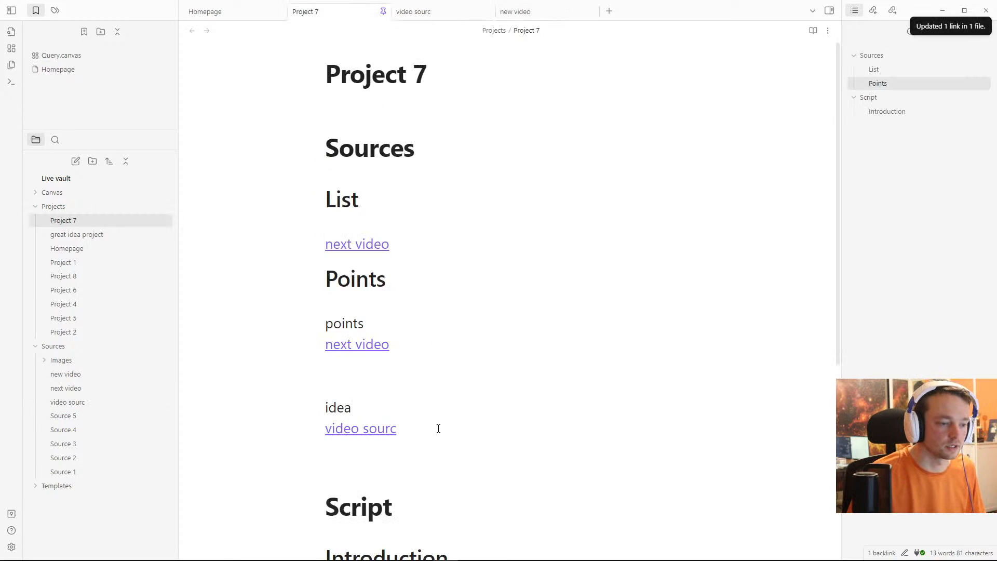
Step: Rename the "video sourc" note to "video source" and check its link in Project 7's Points section
left_click(444, 13)
type("eo sourc")
left_click(418, 239)
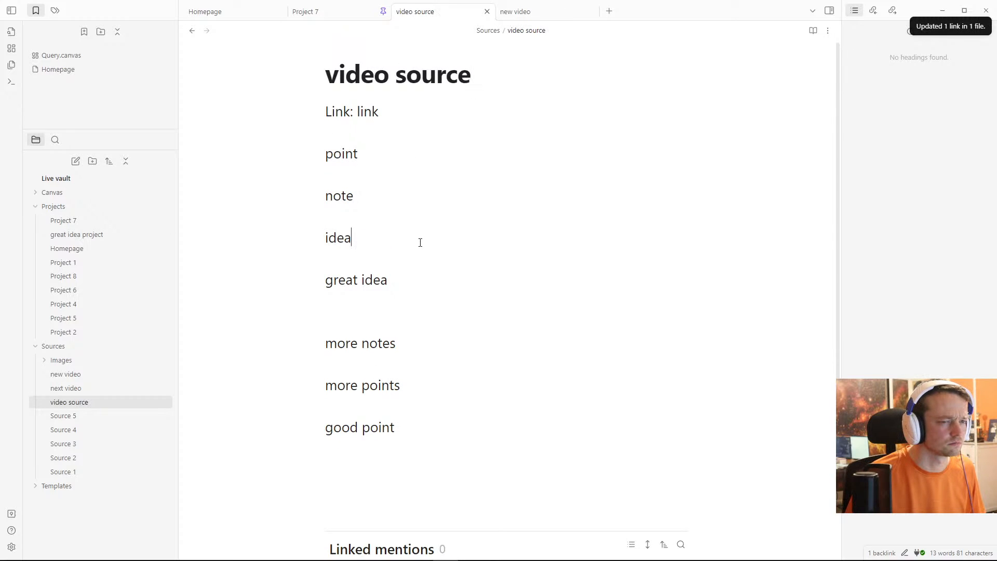
left_click(317, 14)
left_click(392, 379)
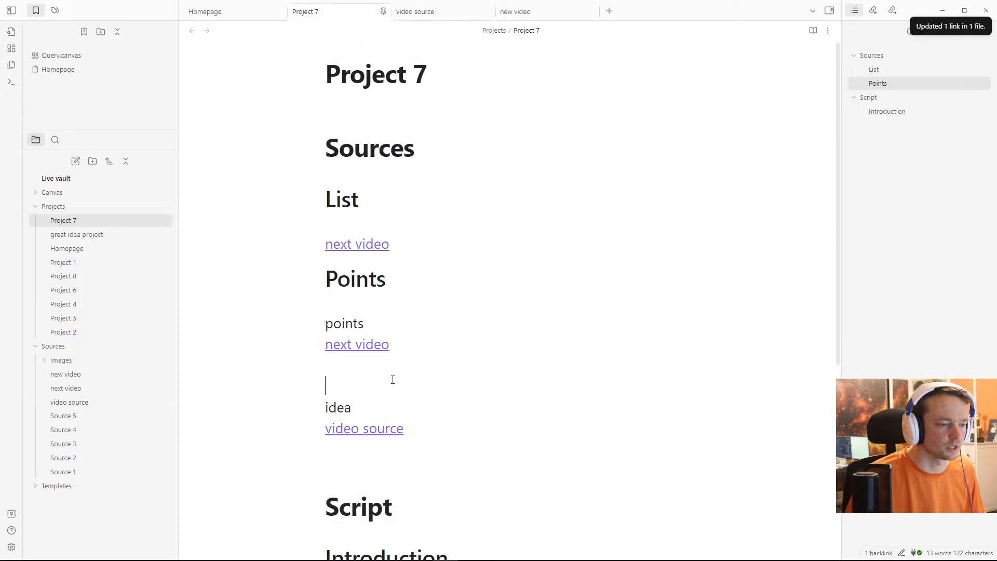
Step: View the "new video" note, and open "next video" in a new tab from Project 7's Points section
left_click(551, 13)
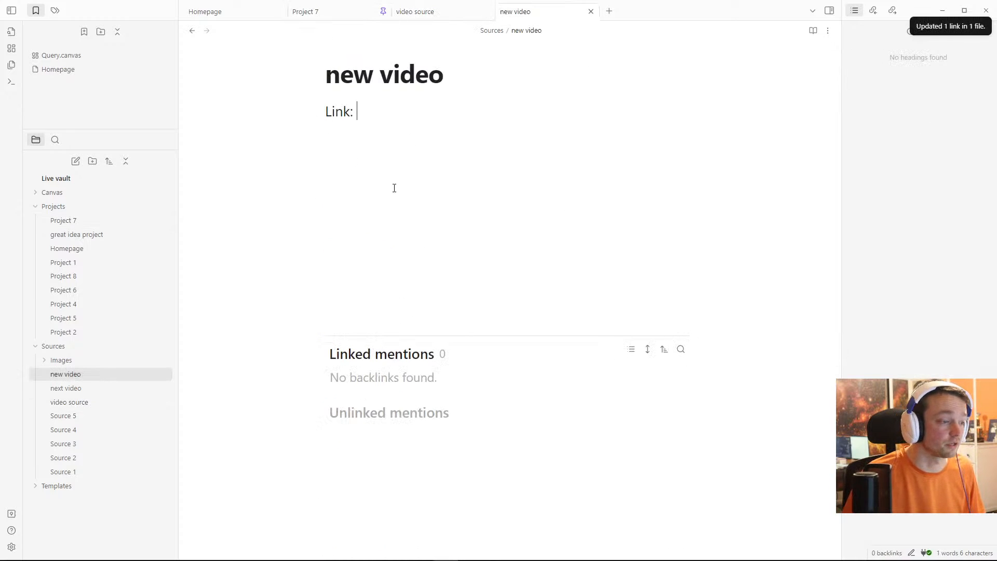
left_click(327, 10)
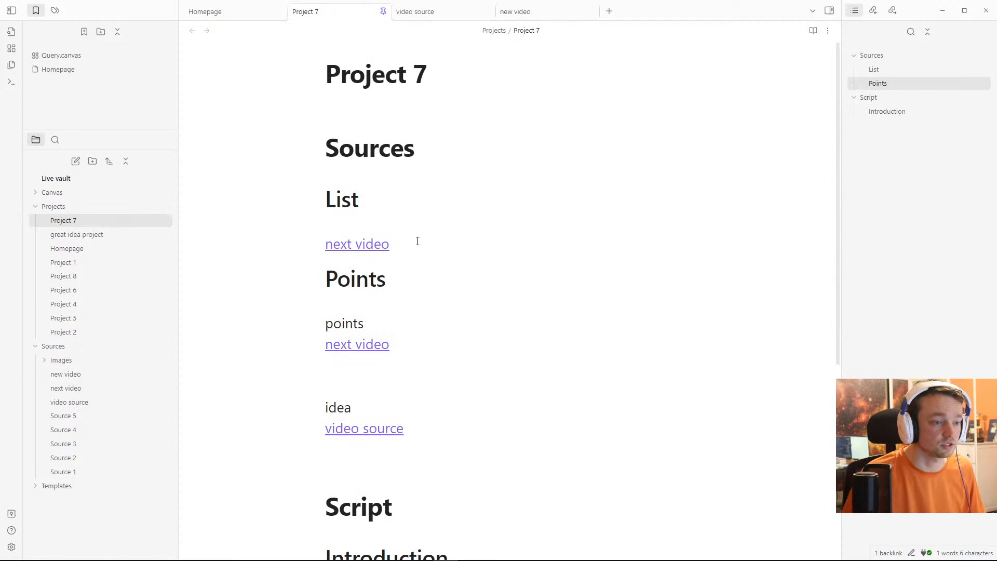
left_click(370, 228)
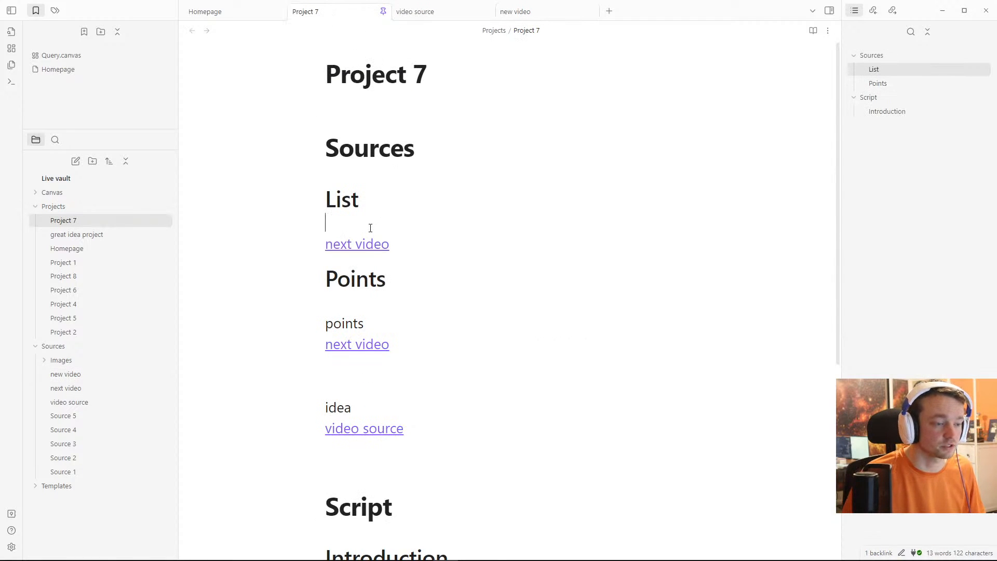
left_click(385, 348, "ctrl")
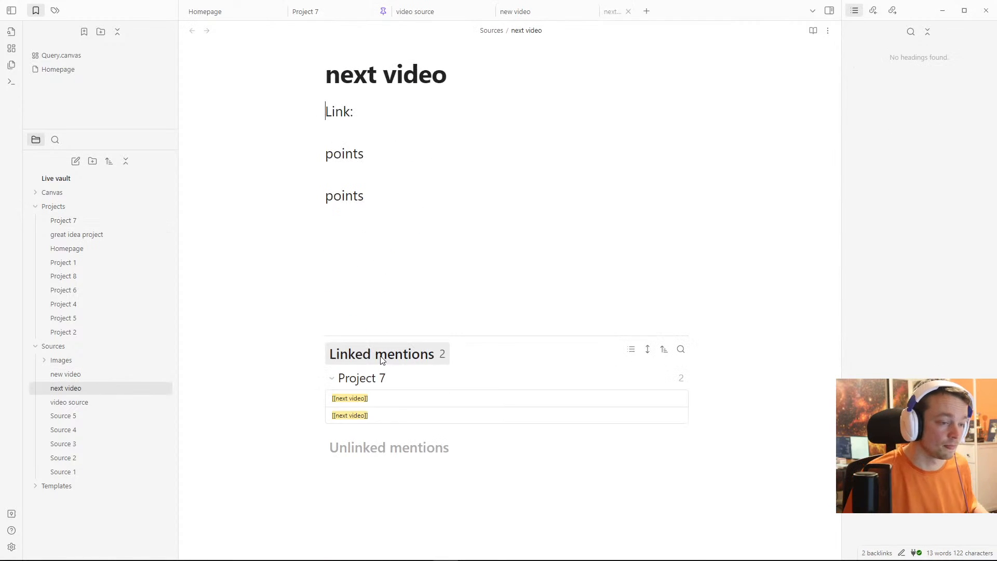
Step: Return to the Homepage and examine the entries in its Source Inbox
left_click(232, 13)
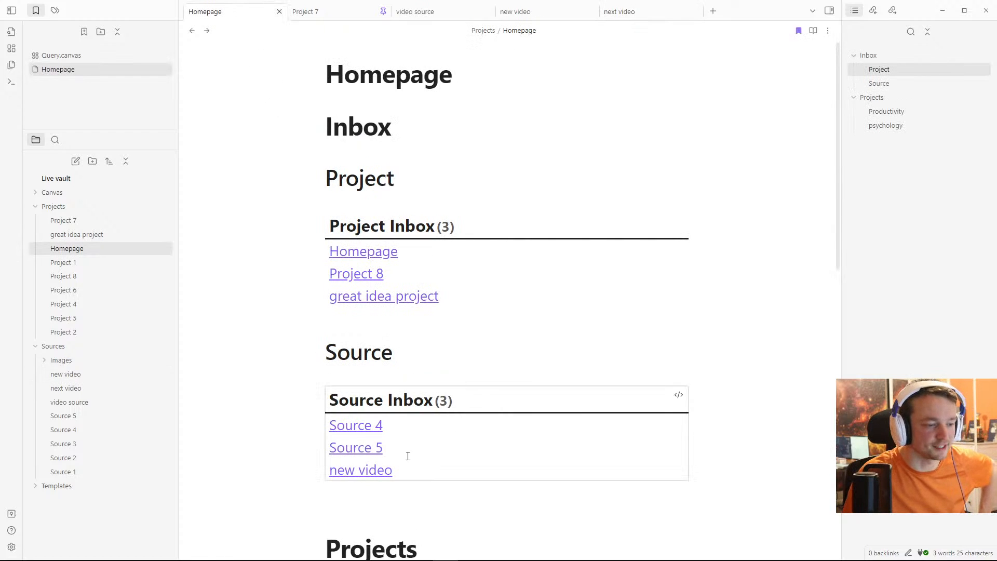
left_click(357, 375)
scroll(353, 375, "down", 2)
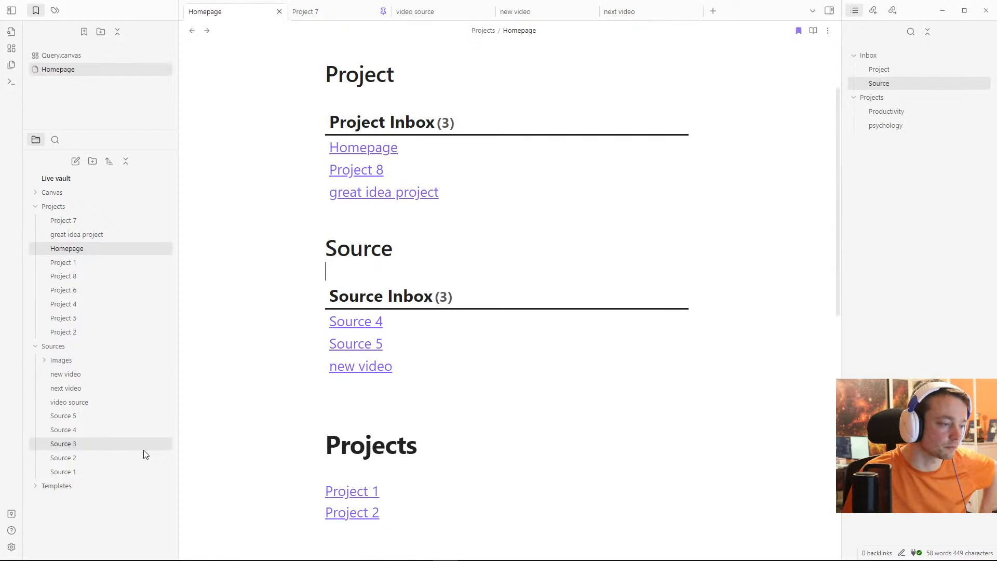
Step: Turn on opening the created file for the New Source choice in the QuickAdd settings
left_click(12, 547)
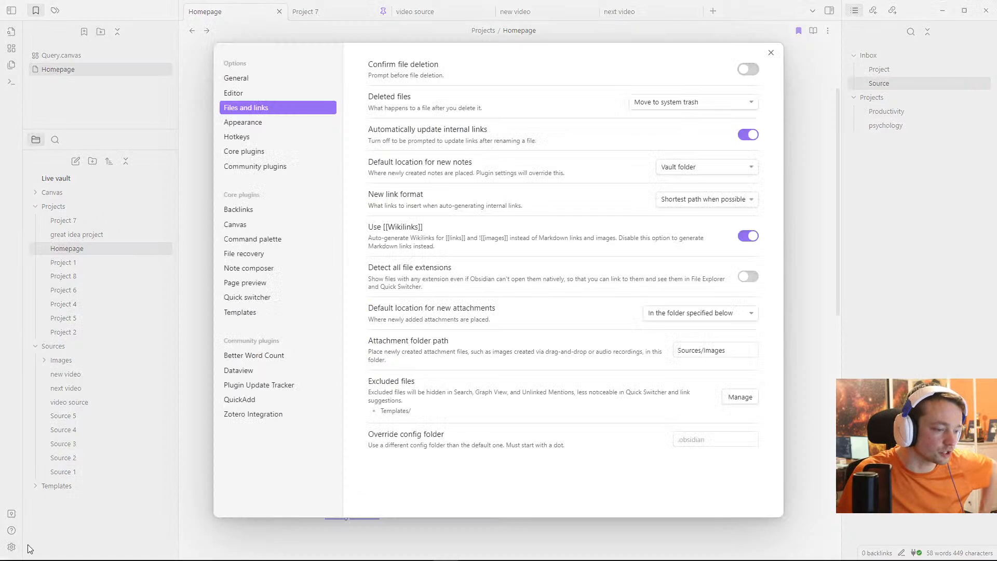
left_click(248, 399)
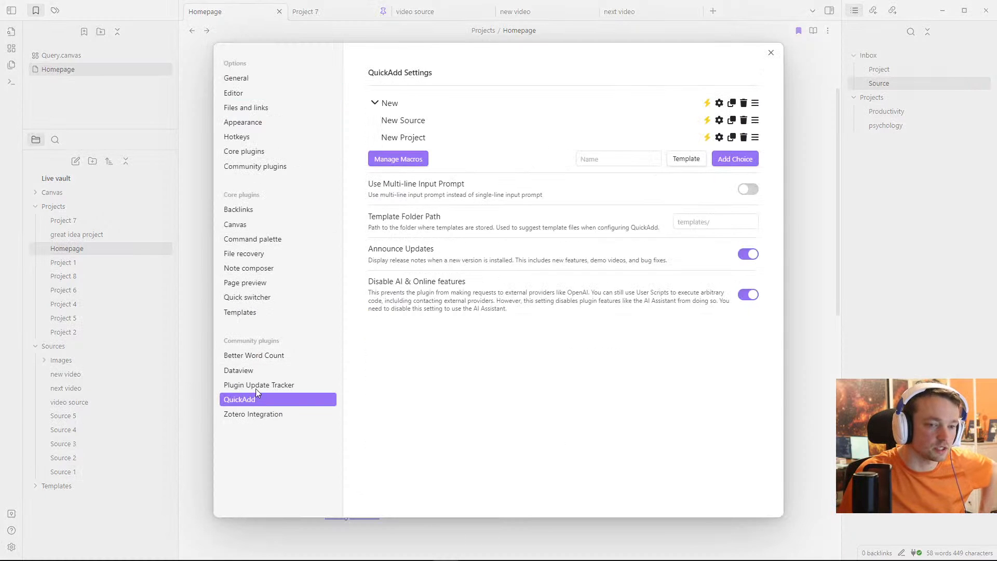
left_click(718, 122)
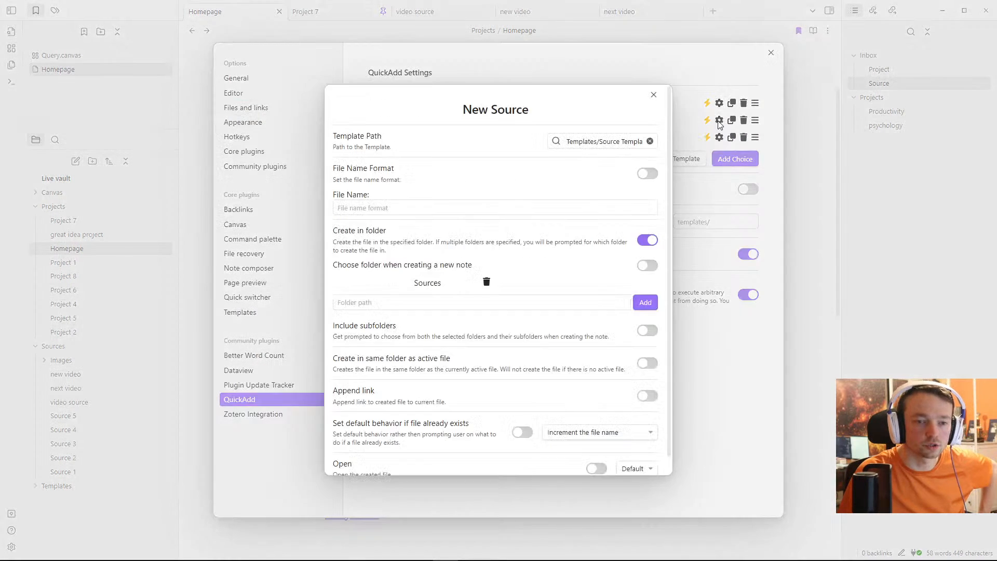
scroll(520, 285, "down", 1)
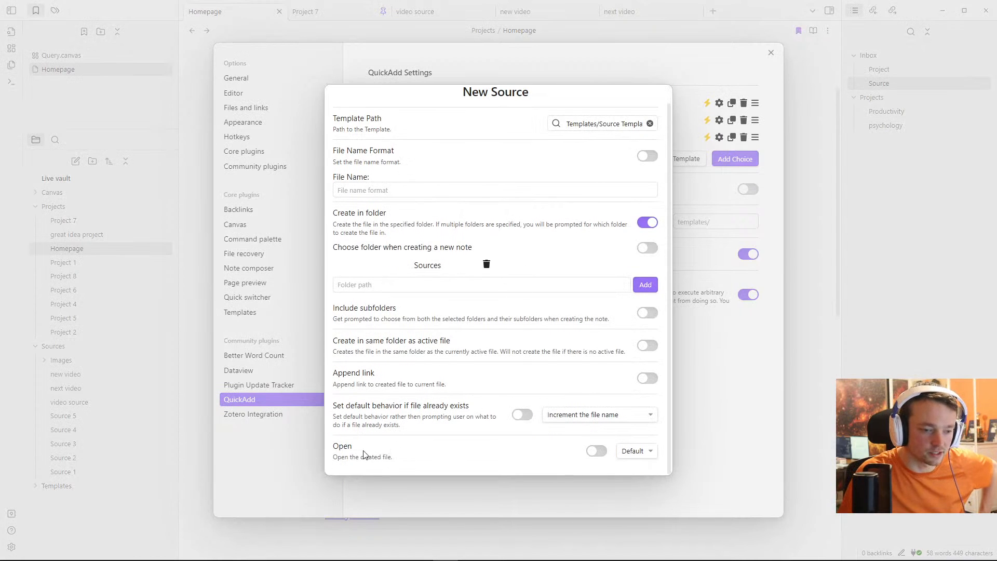
left_click(596, 451)
scroll(587, 453, "down", 1)
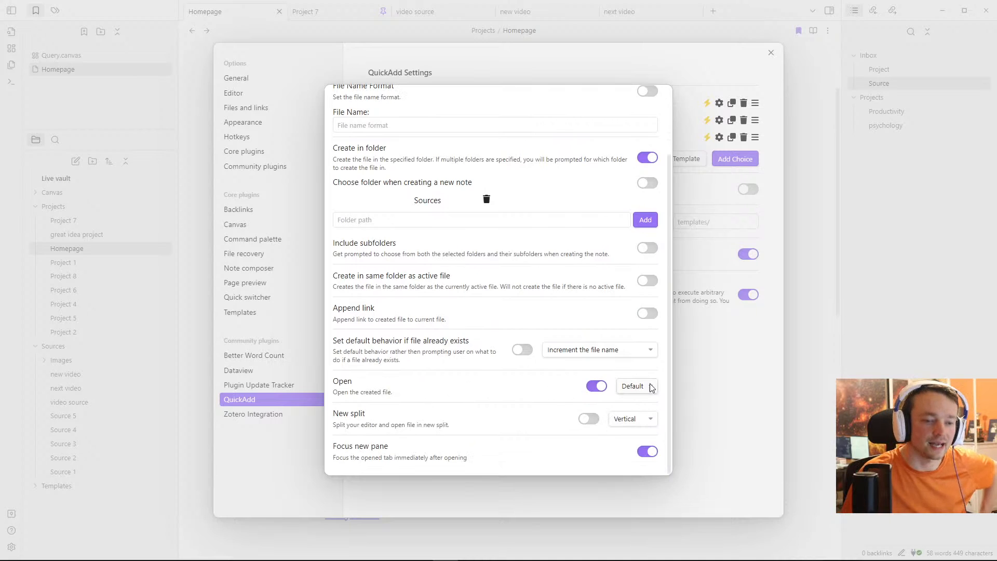
left_click(704, 379)
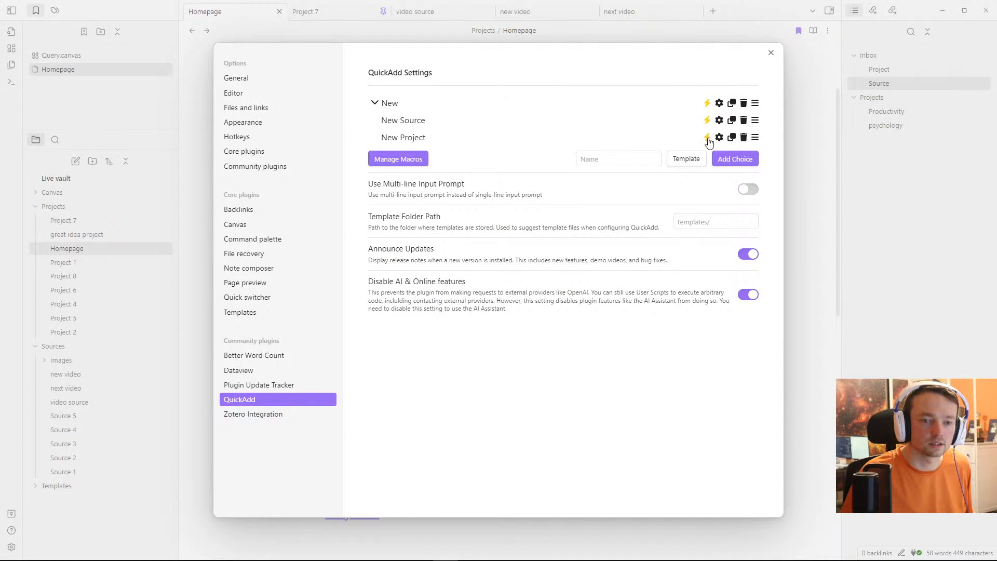
key("Escape")
Step: Create a source note named "new source thing" with the QuickAdd New Source choice
left_click(605, 231)
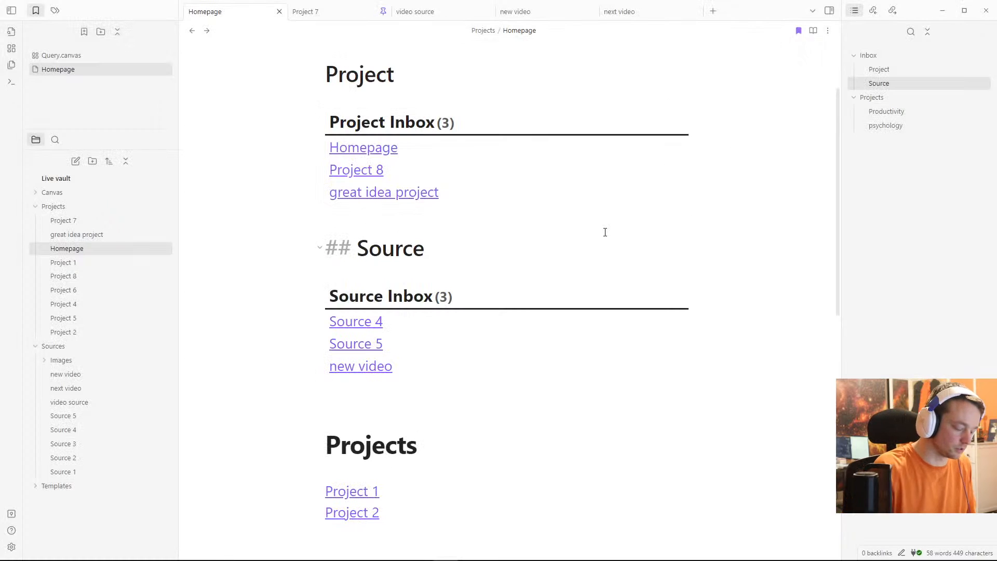
key("alt+q")
key("Return")
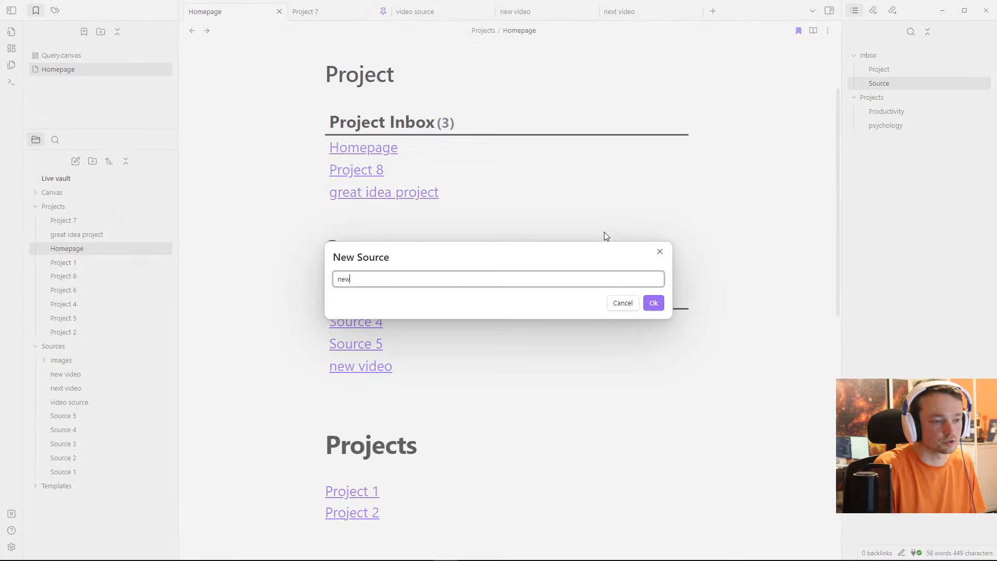
type("new sours")
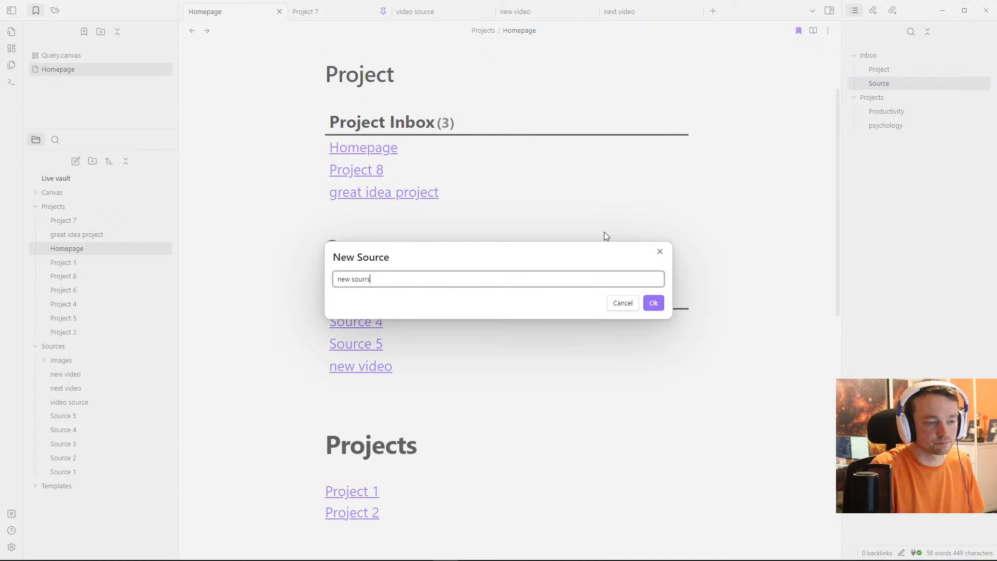
key("BackSpace")
type("ce thing")
key("Return")
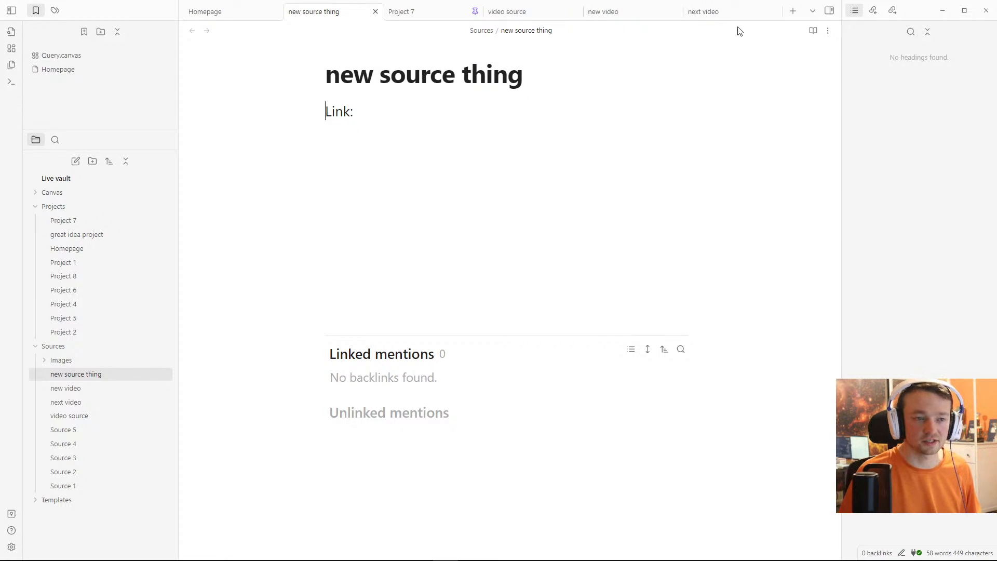
Step: Close the "video source", "new video", "next video" and "new source thing" tabs and return to the Homepage's inboxes
middle_click(558, 18)
middle_click(559, 18)
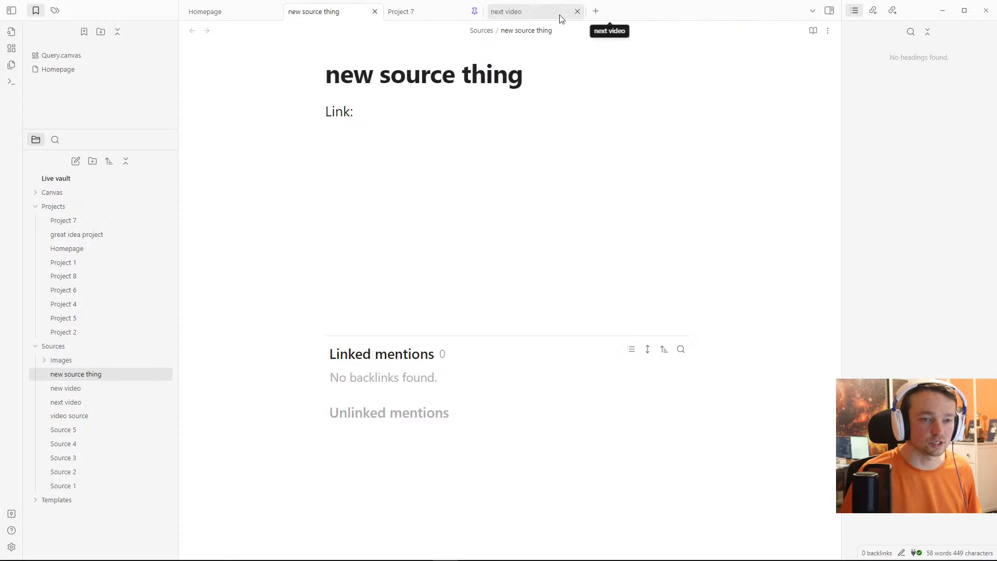
middle_click(559, 18)
middle_click(336, 17)
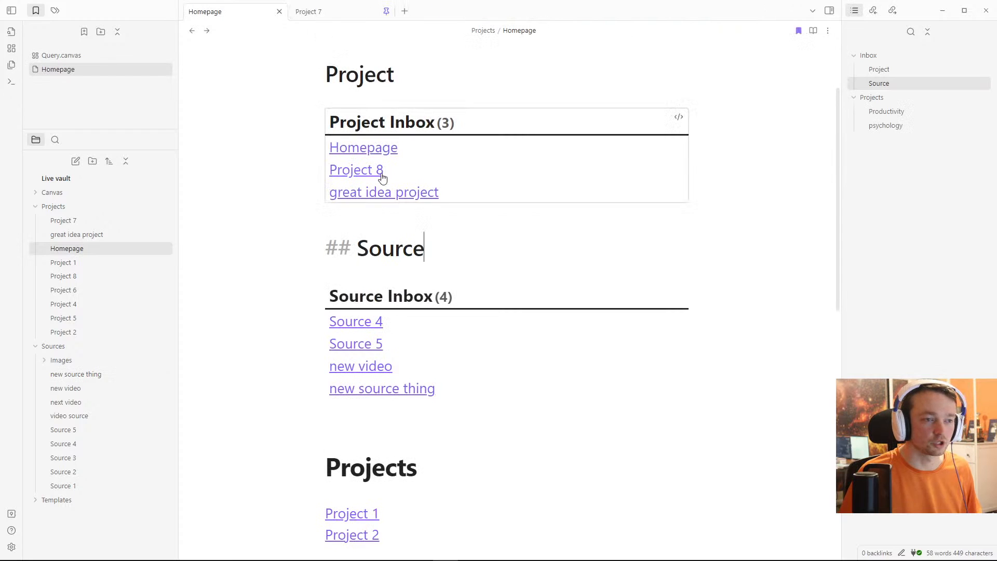
left_click(349, 219)
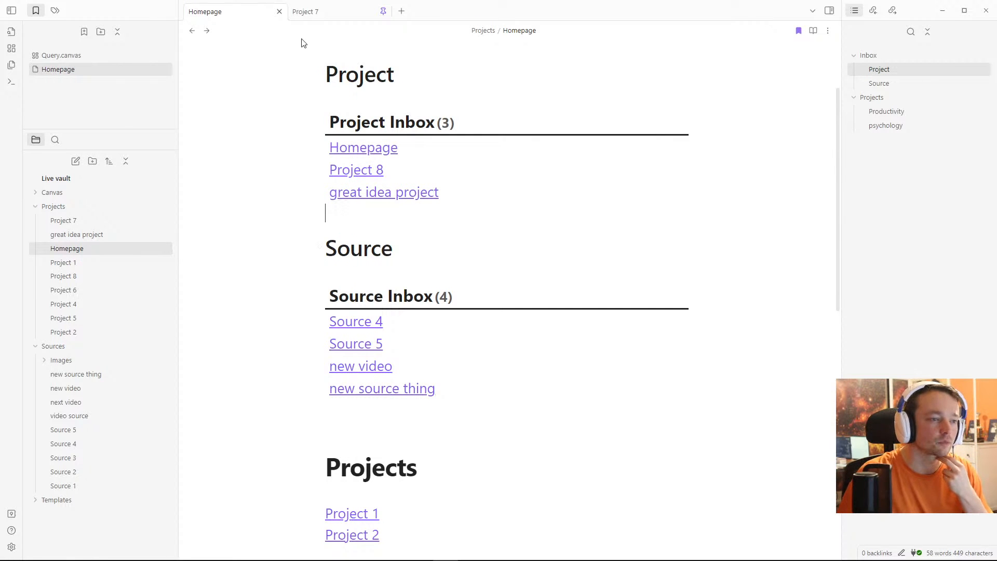
Step: Open Project 8 from the project card on the Query canvas and pin its tab
left_click(99, 54)
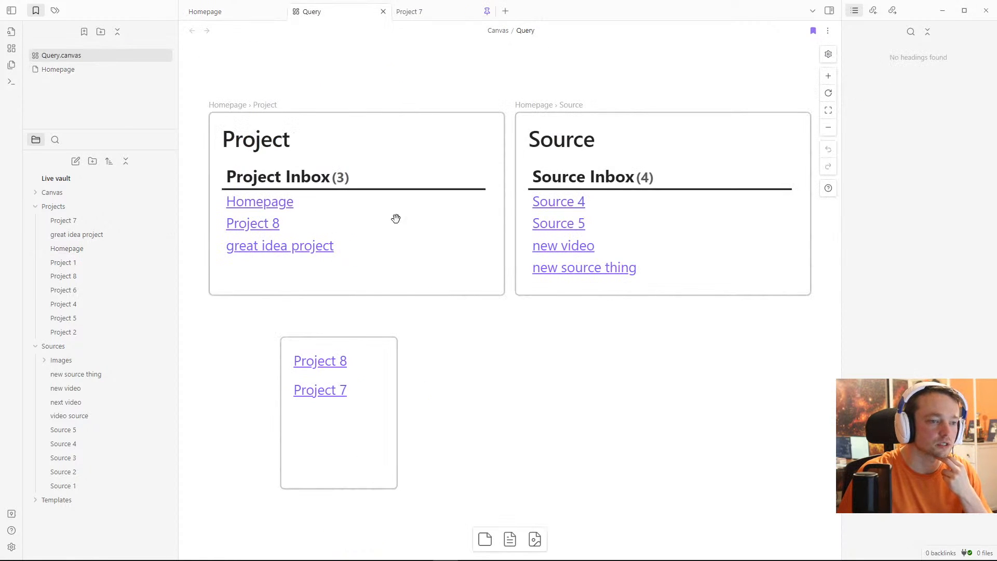
left_click(338, 378)
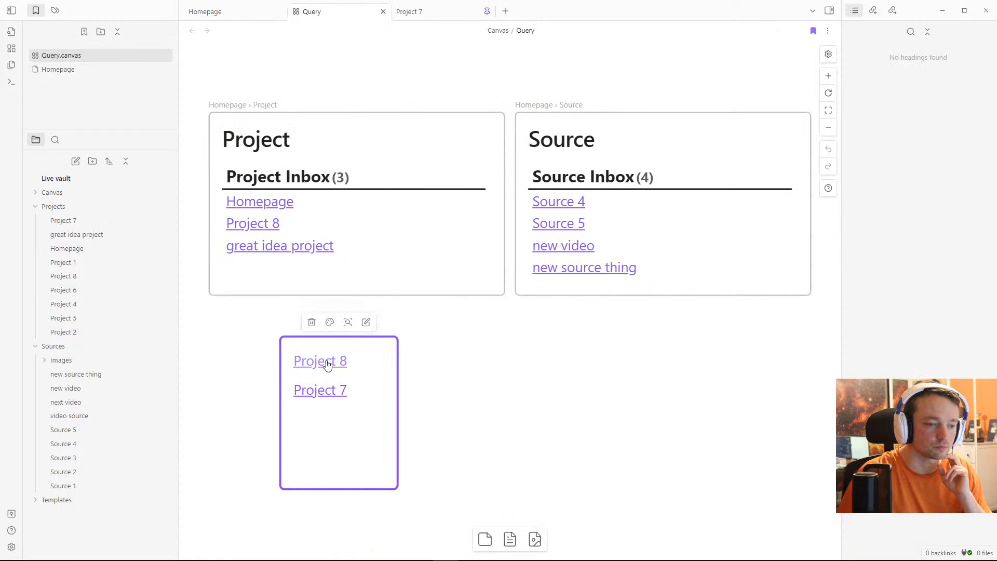
left_click(310, 365)
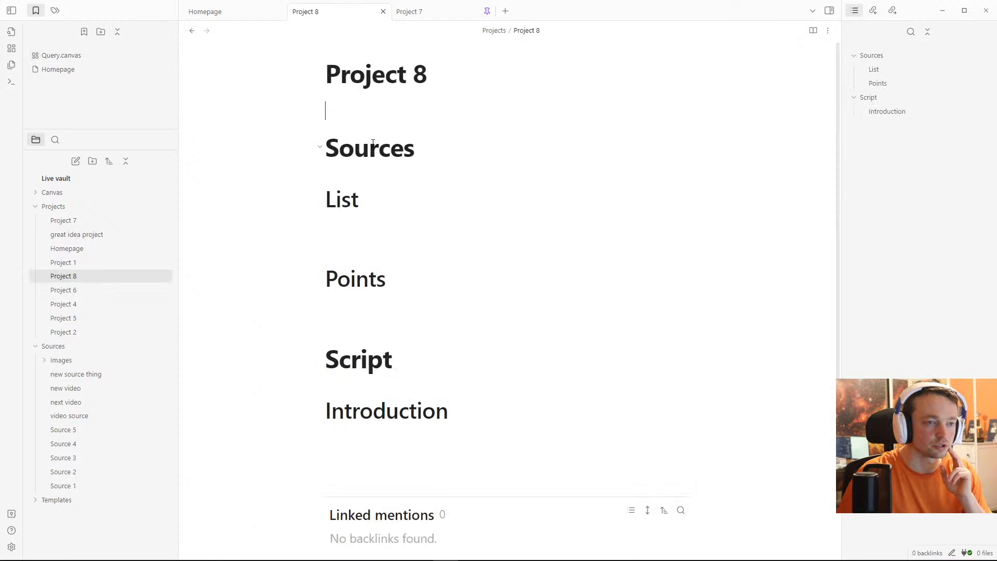
key("ctrl+shift+p")
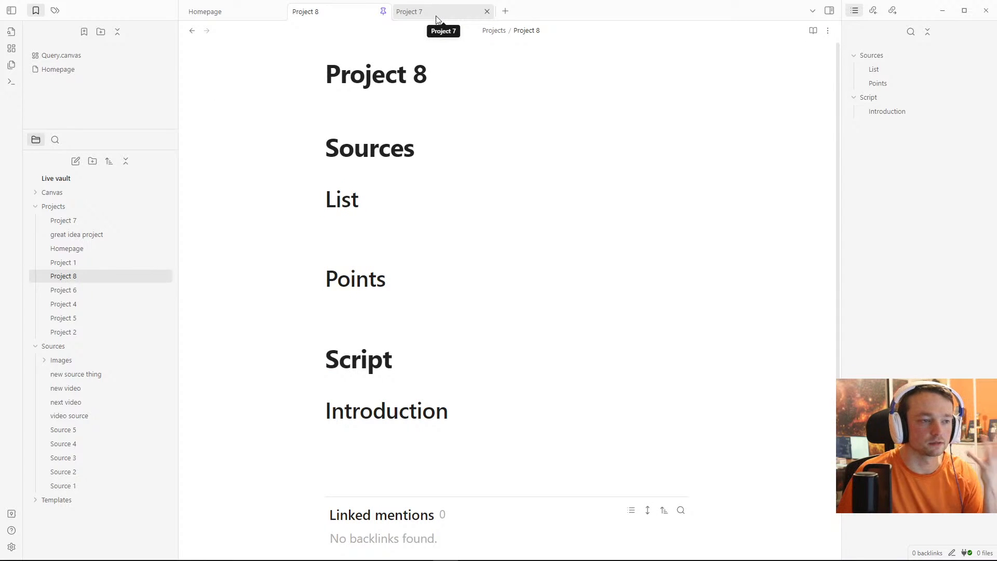
left_click(425, 110)
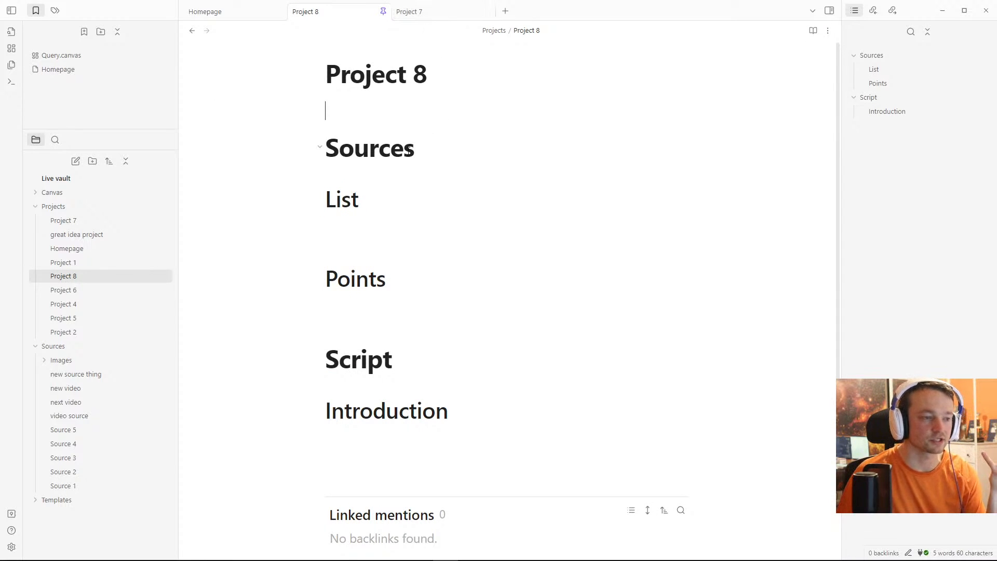
left_click(394, 241)
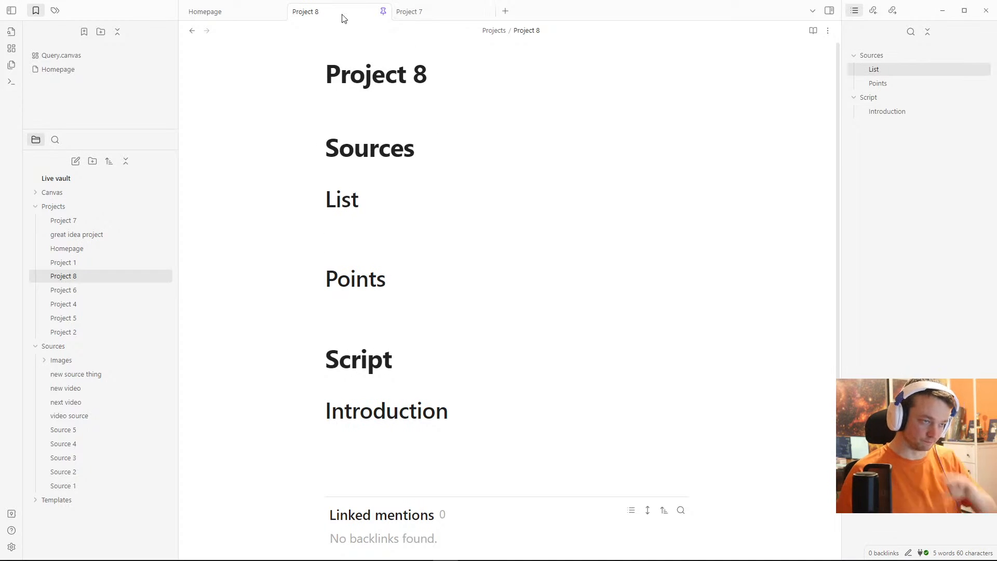
Step: Split the workspace to place the Homepage beside Project 8 and bring its Source Inbox into view
left_click_drag(255, 18, 727, 239)
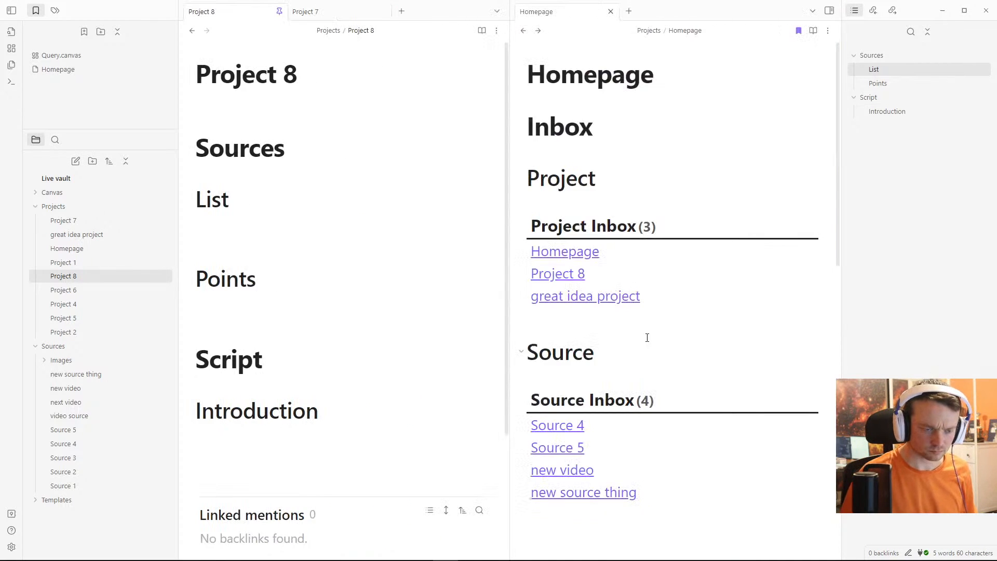
scroll(603, 320, "down", 2)
left_click(592, 284)
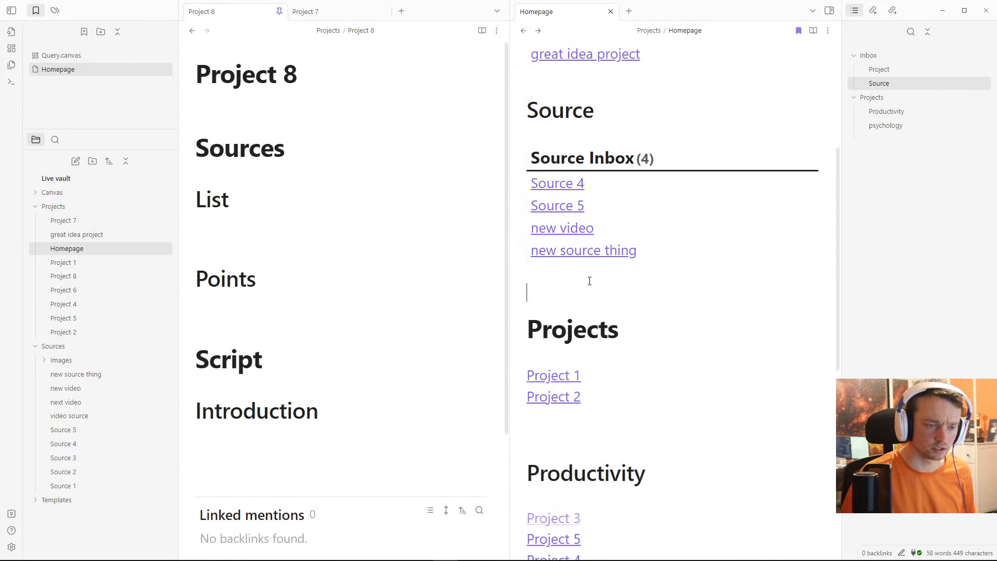
Step: Add blank lines under Points in Project 8 and link the "new source thing" note under its List heading
left_click(264, 295)
key("Return")
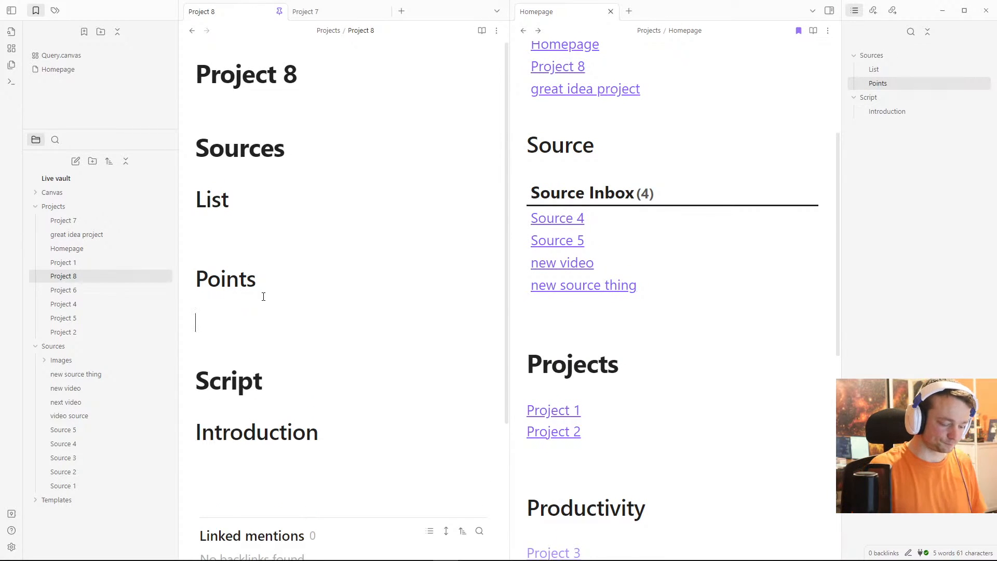
key("Up")
key("Up")
key("Up")
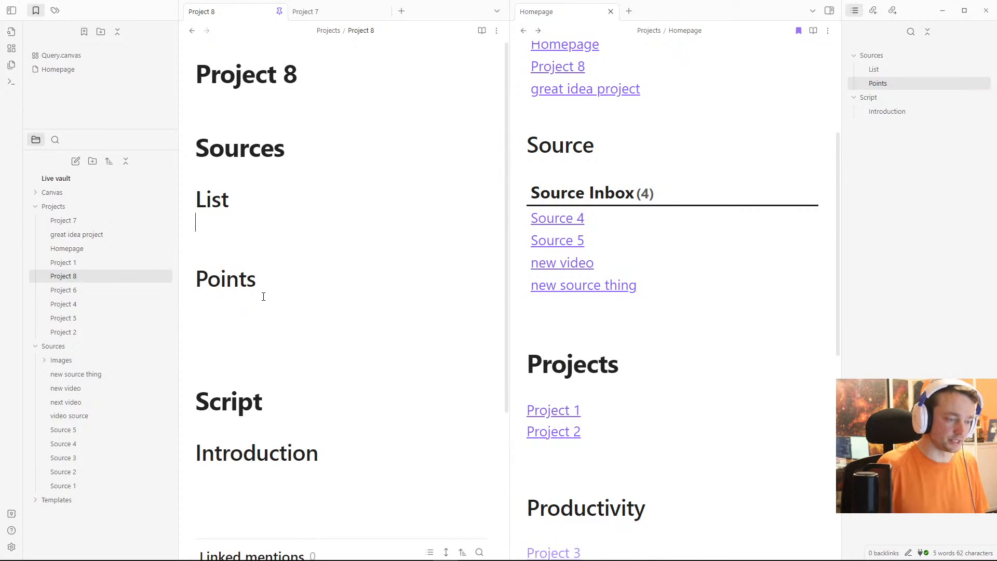
key("Return")
type("[[new")
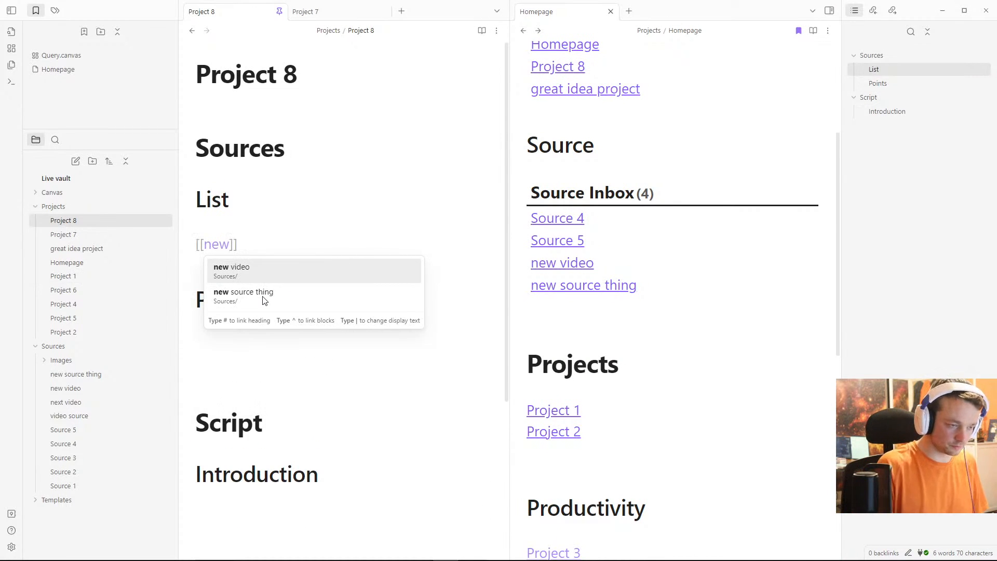
left_click(263, 298)
key("Return")
Step: Link the "new video" note on the next line of Project 8's List section
type("[[")
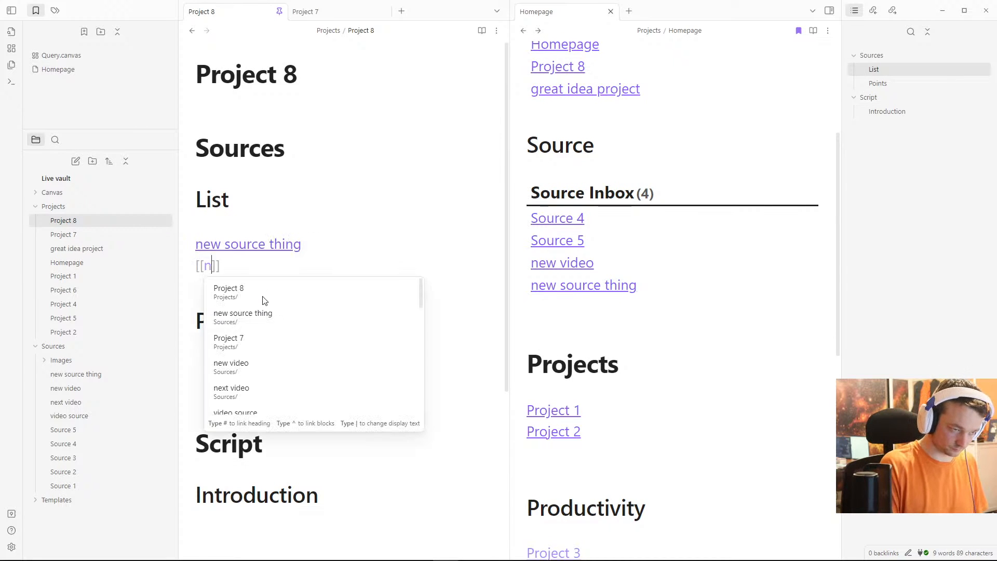
type("new")
key("Down")
key("Return")
left_click(263, 297)
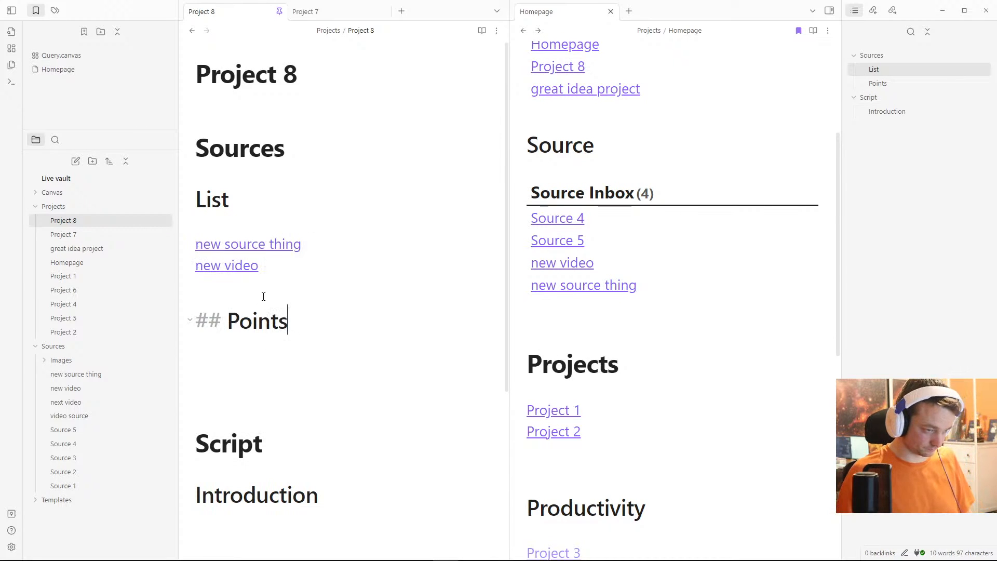
left_click(262, 285)
Step: Compare the source links in Project 8's List with the Homepage's Source Inbox and Project Inbox
left_click_drag(311, 274, 184, 246)
left_click(262, 220)
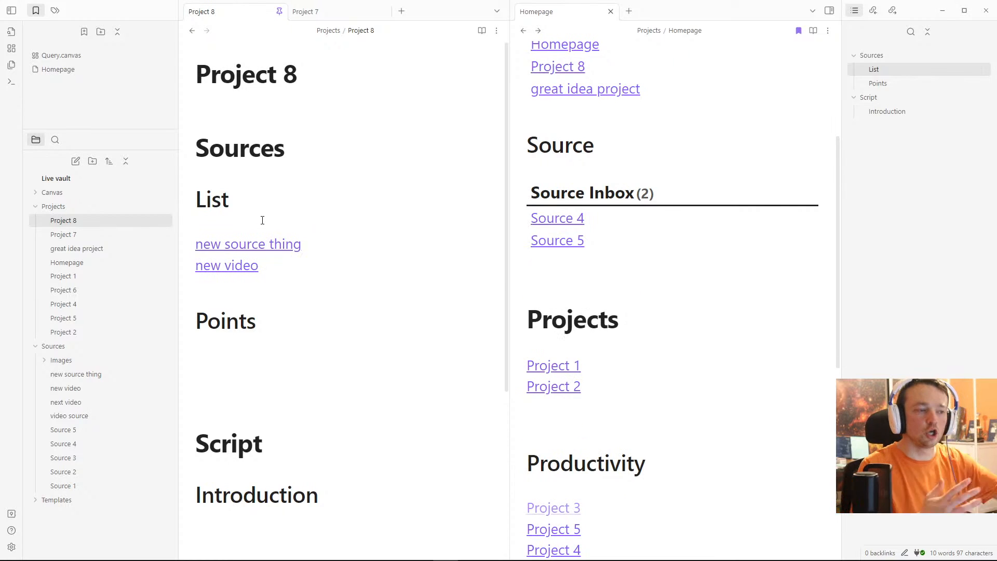
left_click(285, 112)
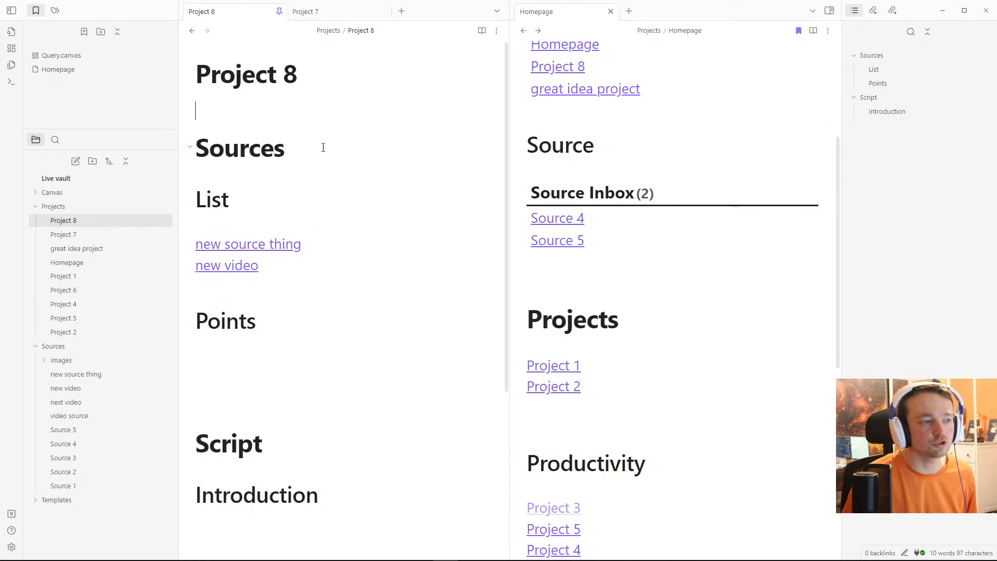
left_click(583, 271)
left_click(252, 285)
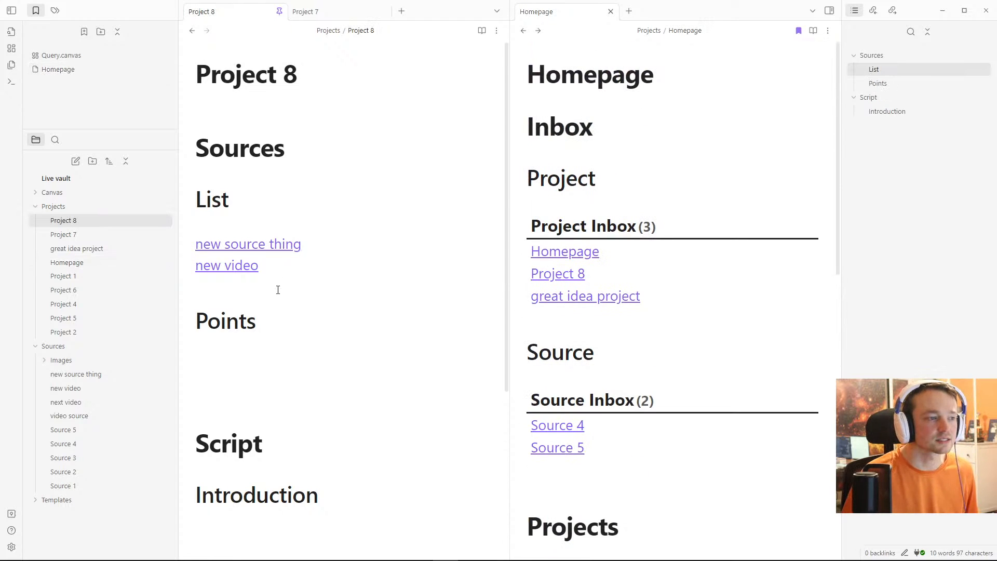
scroll(517, 364, "down", 2)
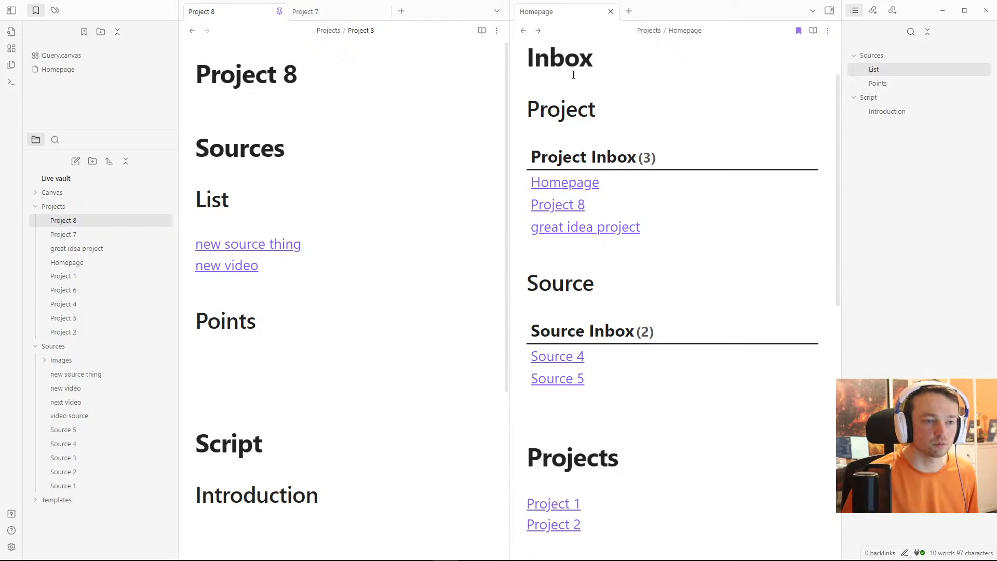
Step: Open Project 7 from the Query canvas's project card, and close the other Project 7 tab and the Project 8 tab
left_click(82, 57)
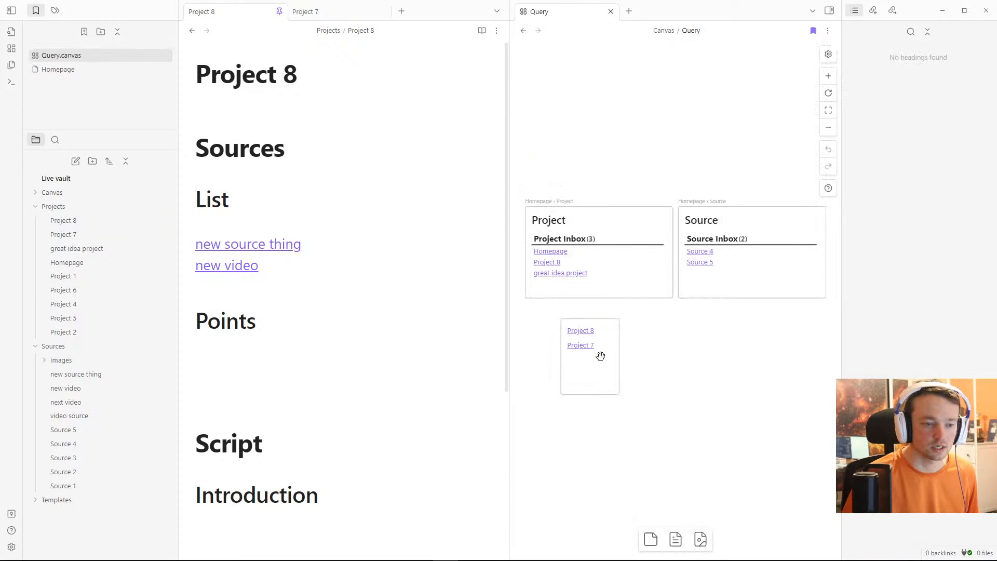
left_click(585, 362)
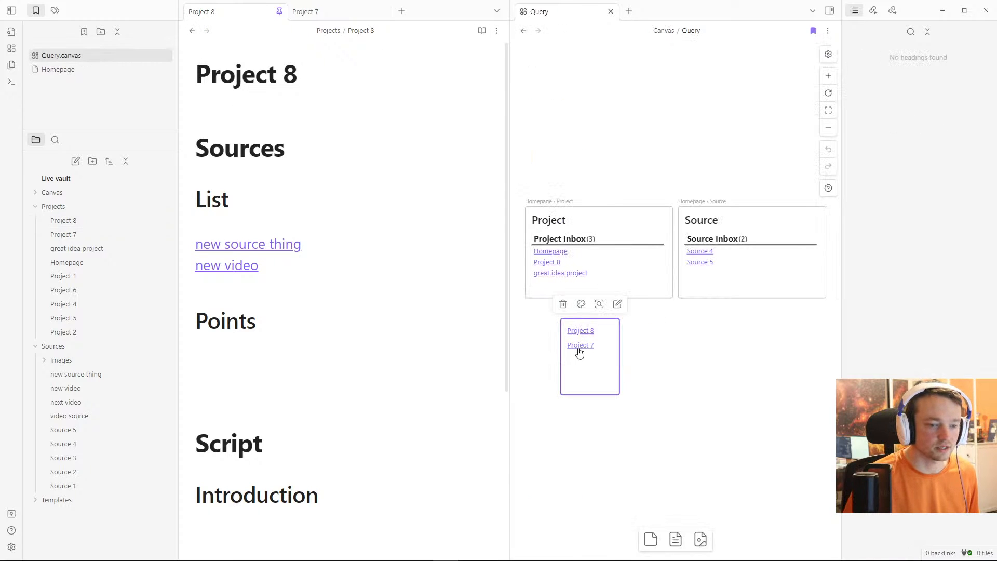
left_click(579, 347)
left_click(556, 300)
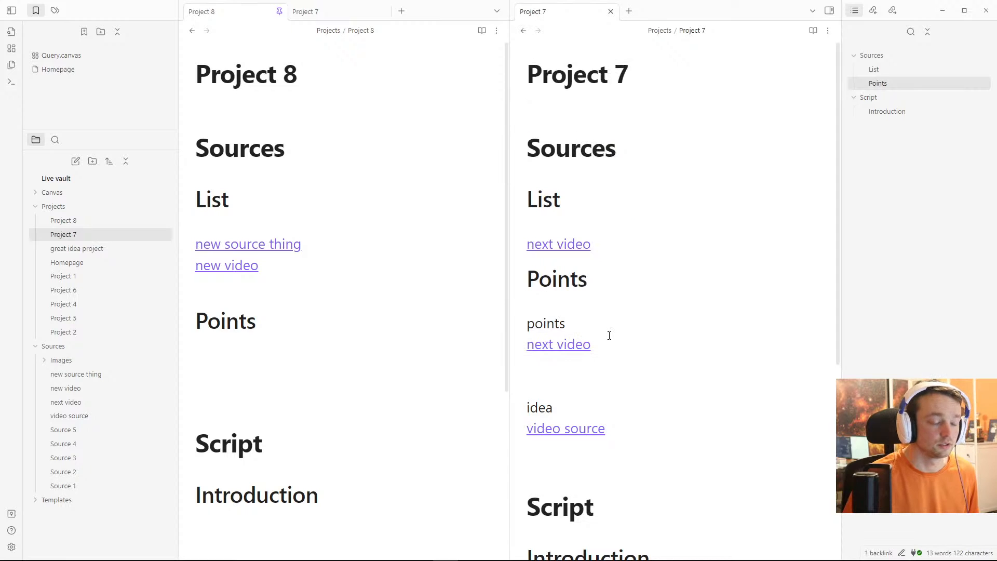
scroll(607, 322, "down", 4)
scroll(618, 281, "up", 2)
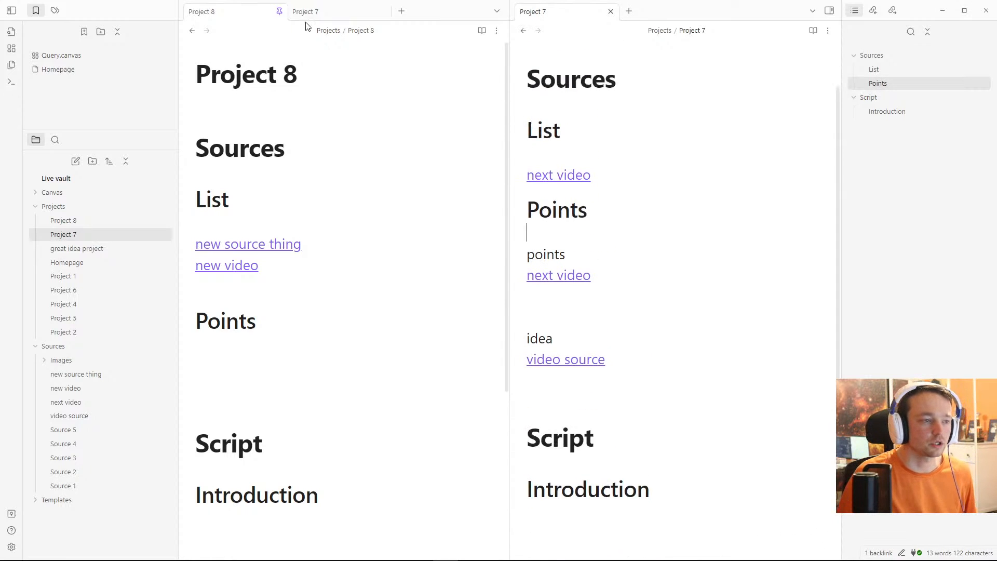
middle_click(307, 10)
middle_click(235, 11)
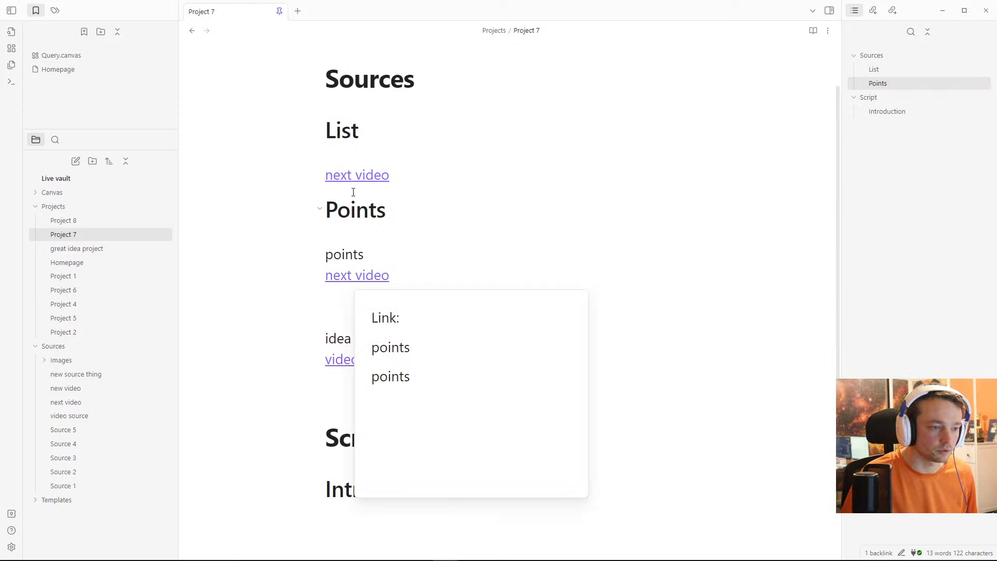
Step: Open the "next video" source linked in Project 7's List and place it in a split beside Project 7
left_click(352, 175)
left_click_drag(335, 13, 746, 260)
left_click(266, 249)
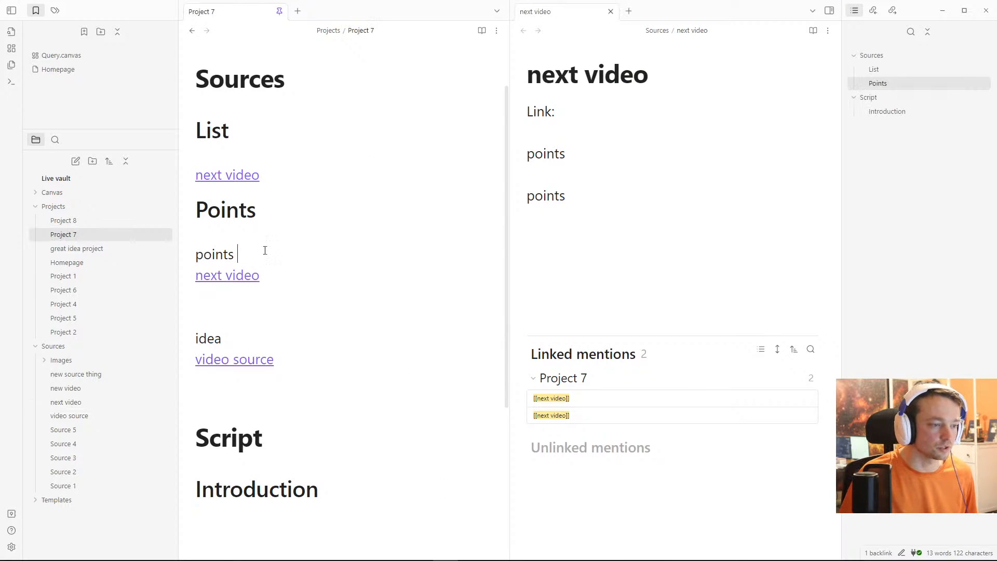
Step: Move the "points" and "idea" entries with their source links from Project 7's Points section to below the Introduction heading, with blank lines
scroll(305, 289, "down", 3)
scroll(294, 292, "up", 2)
left_click(280, 449)
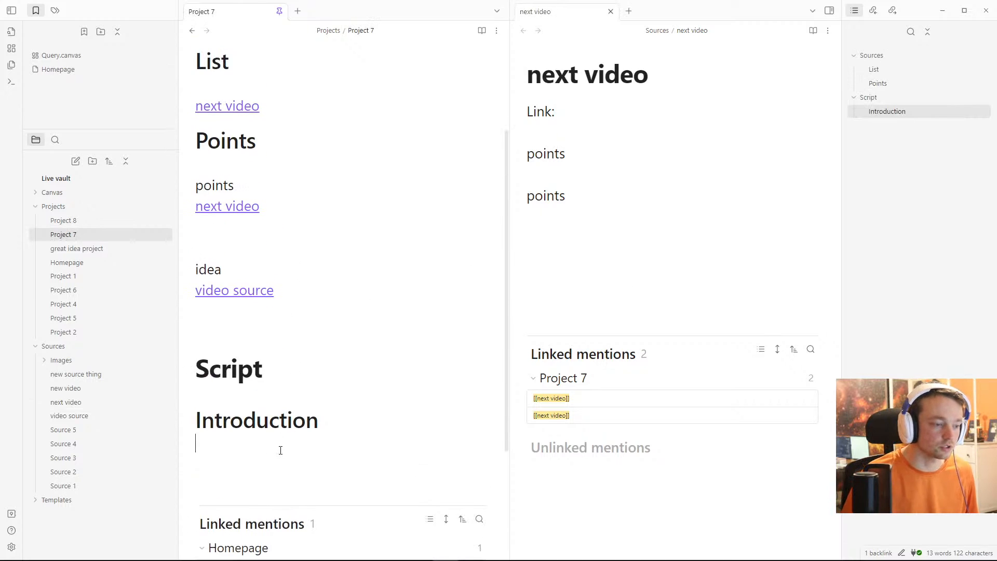
key("Return")
key("Return")
key("Return")
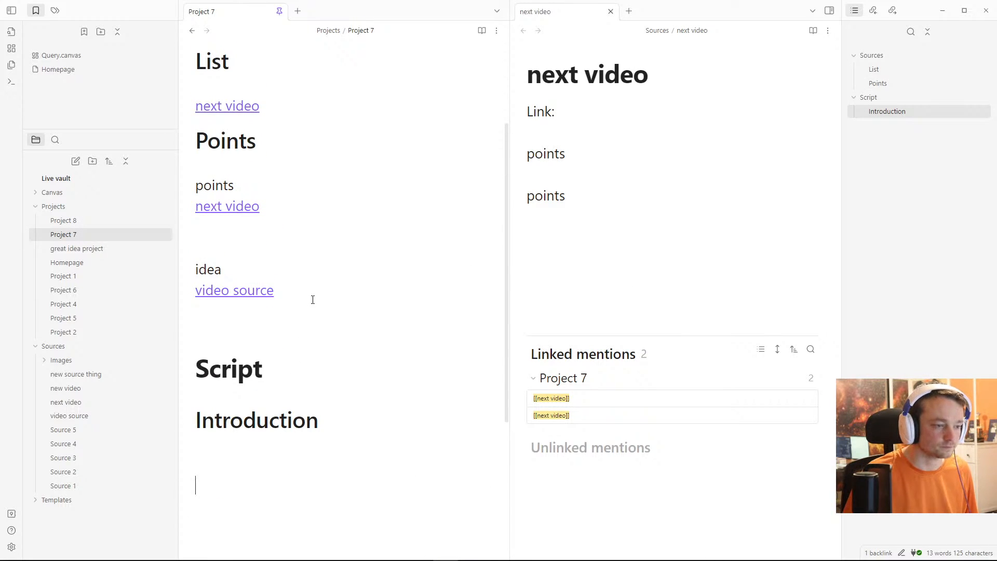
left_click_drag(313, 299, 196, 183)
key("BackSpace")
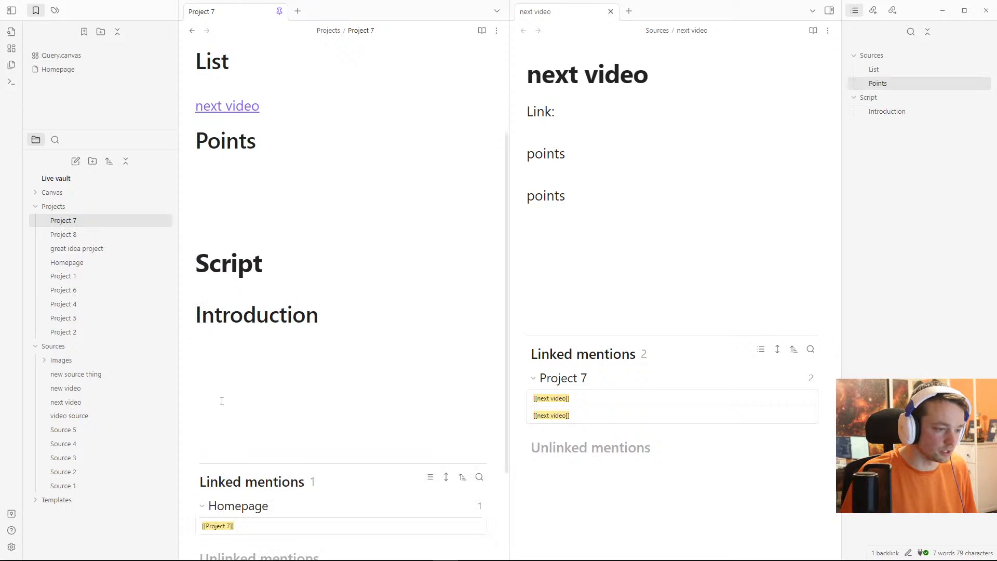
key("ctrl+z")
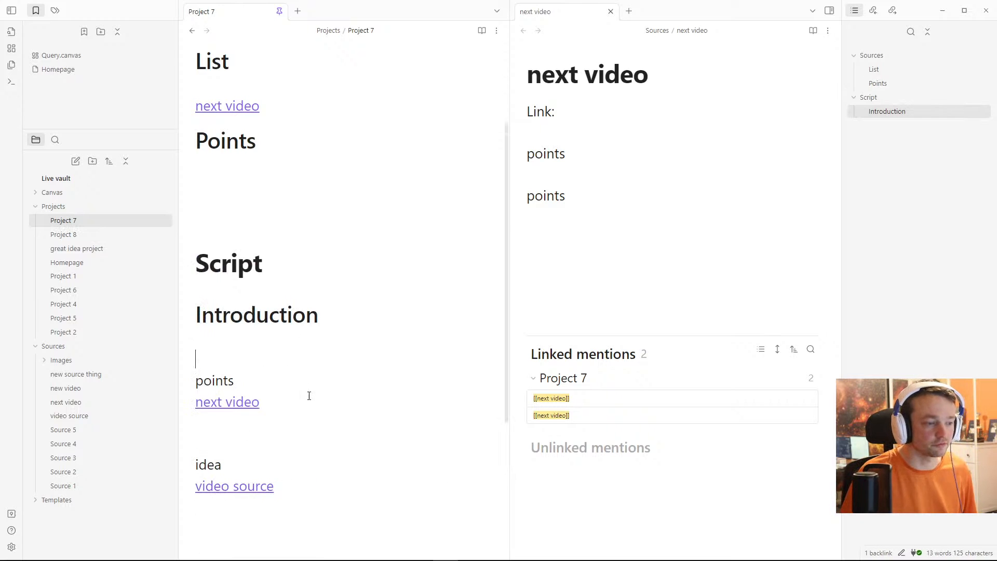
scroll(309, 384, "down", 3)
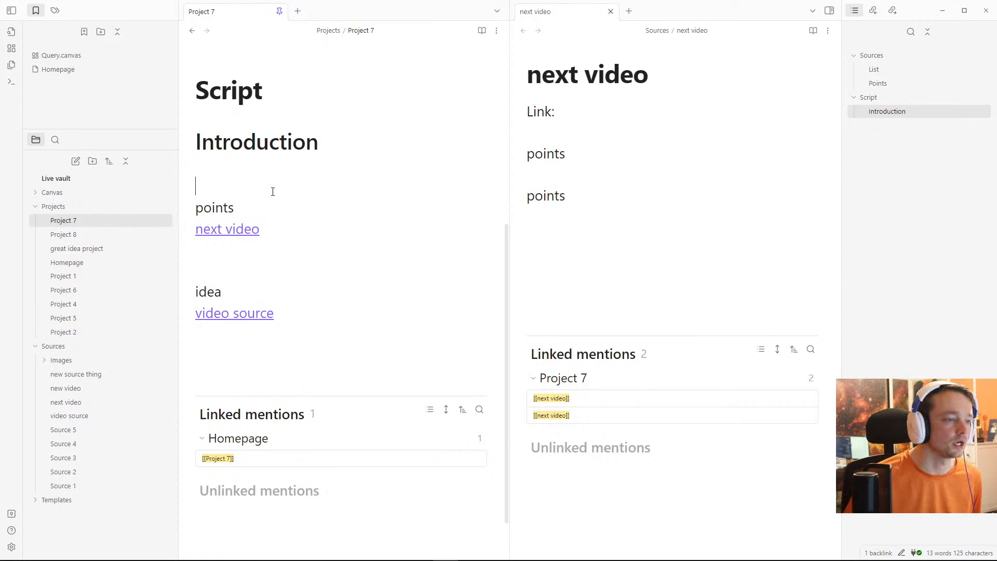
scroll(273, 192, "up", 5)
left_click(251, 176)
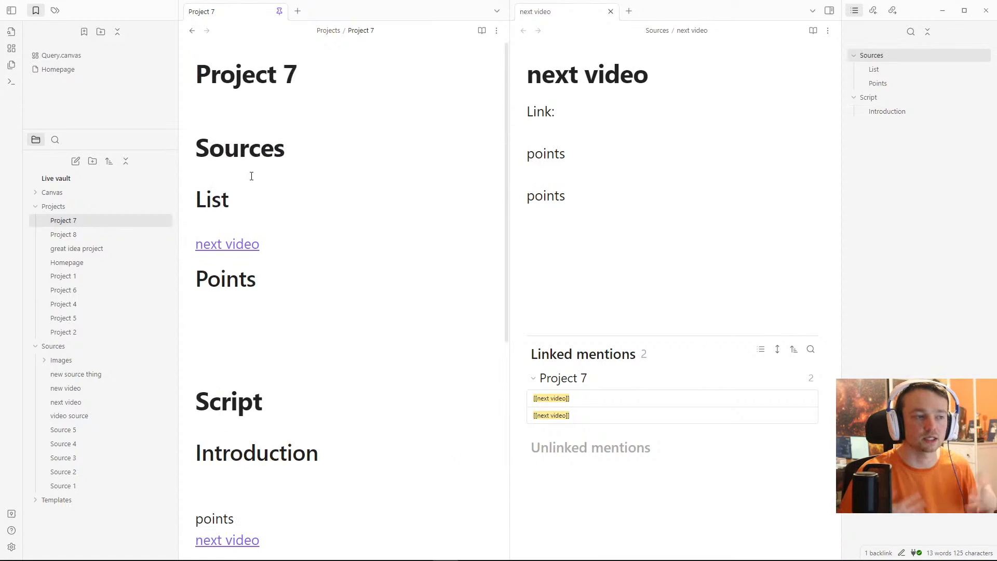
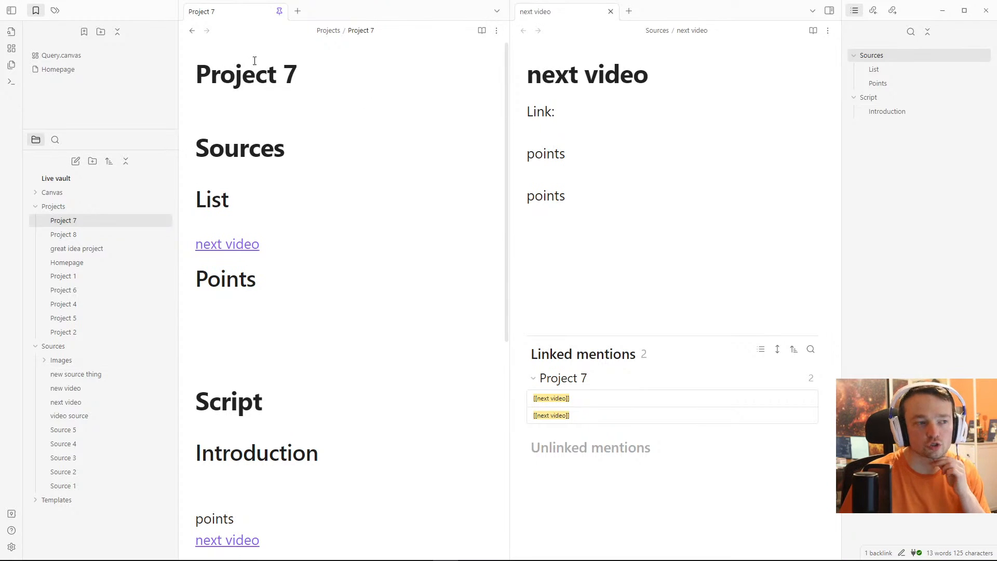
Step: Unpin Project 7 and open the Homepage in its place, showing the project lists
left_click(279, 14)
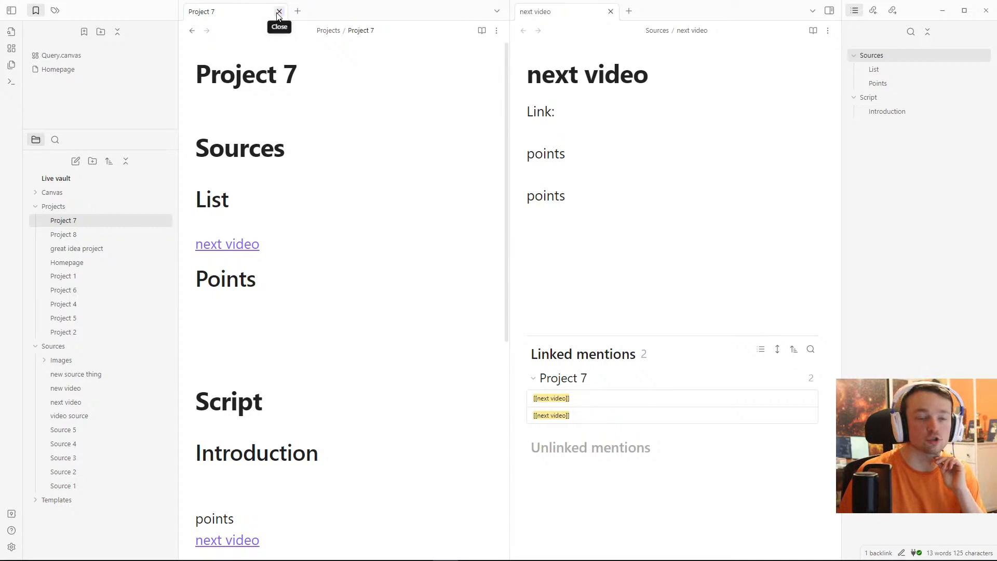
left_click(58, 69)
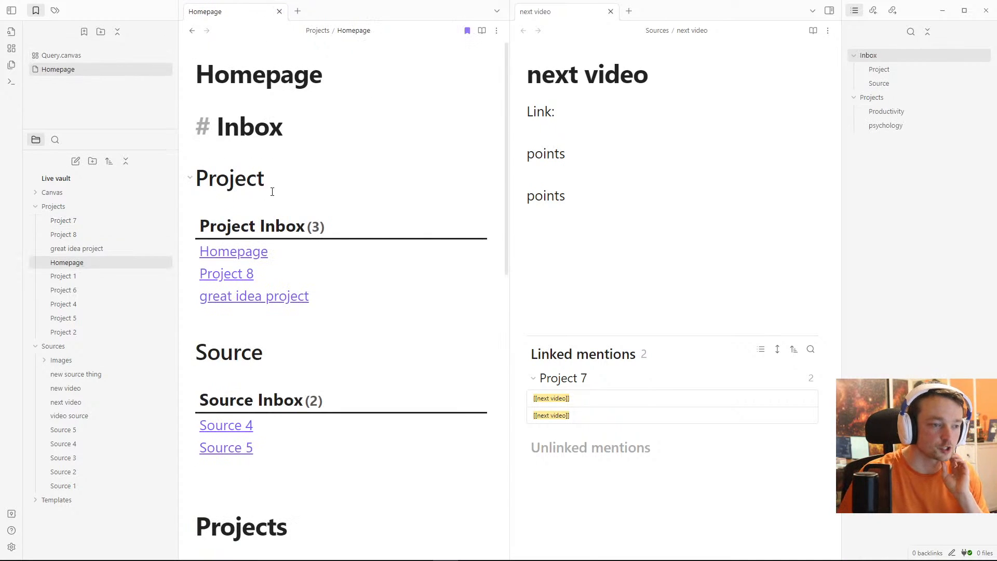
left_click(280, 197)
scroll(277, 205, "down", 8)
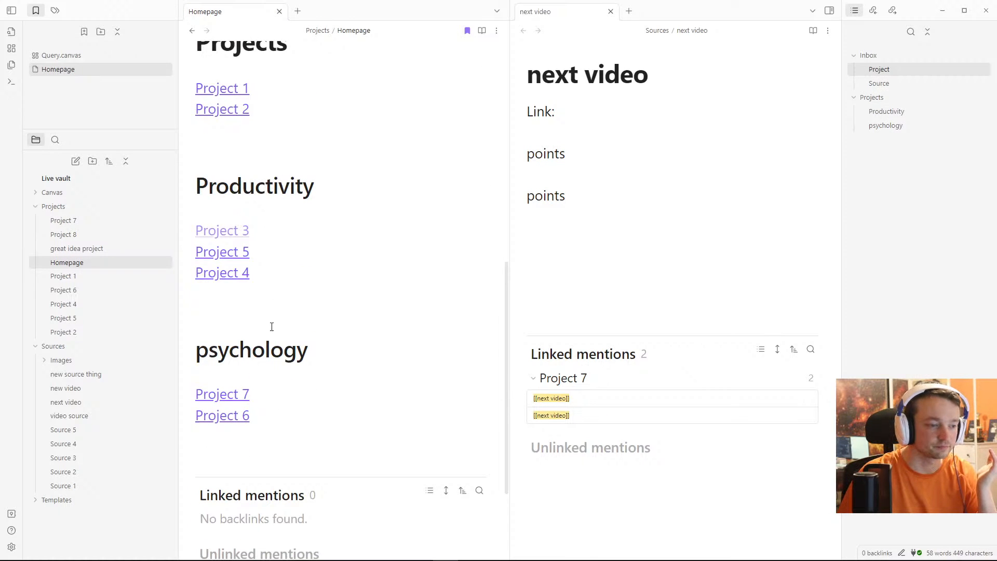
Step: Open Project 7 in a new tab from the Homepage's psychology list and close that tab again
left_click(270, 390)
key("ctrl+Return")
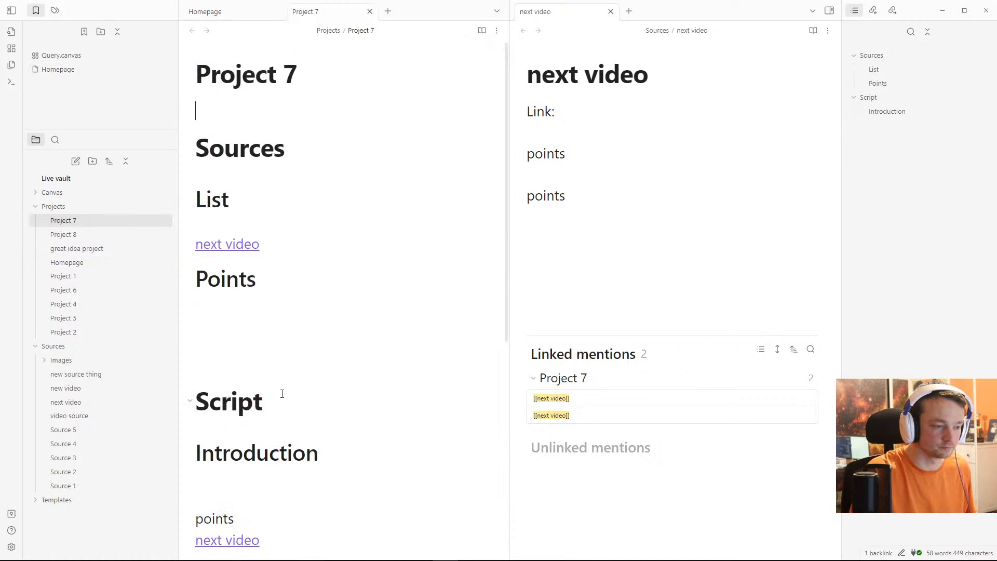
middle_click(334, 14)
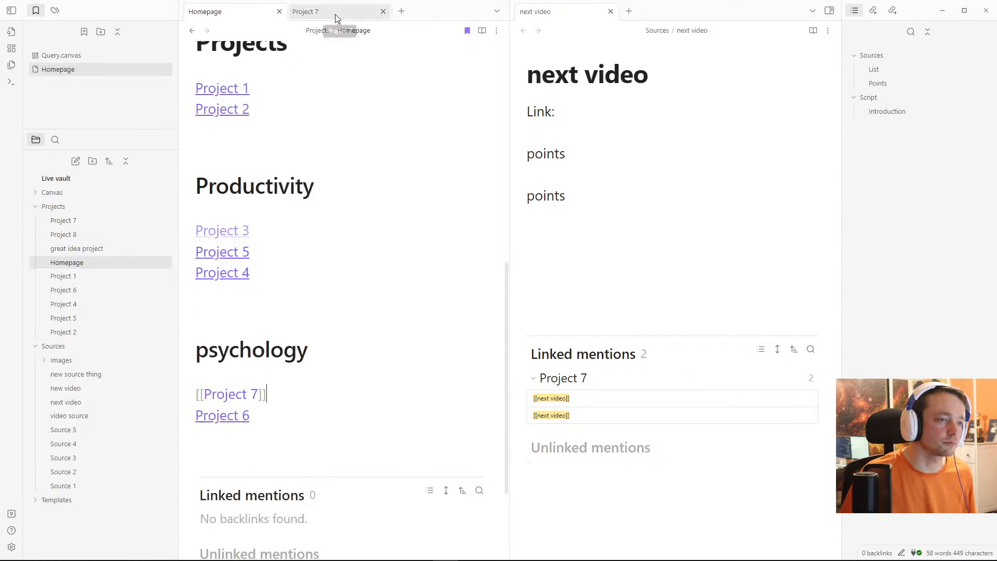
key("Up")
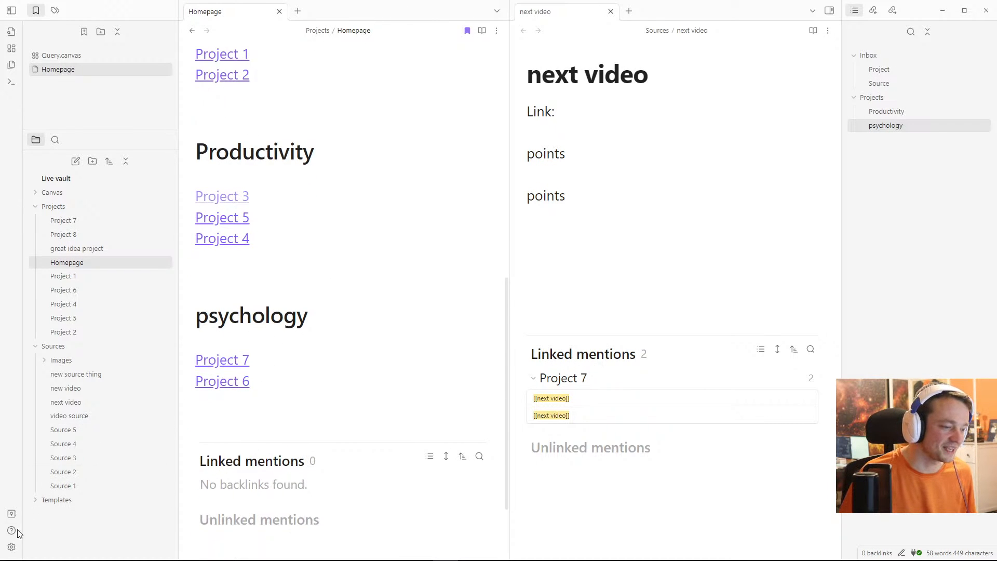
Step: Search the hotkey settings for "check" and replace the Toggle checkbox status hotkey with Ctrl + Enter
left_click(11, 546)
left_click(287, 136)
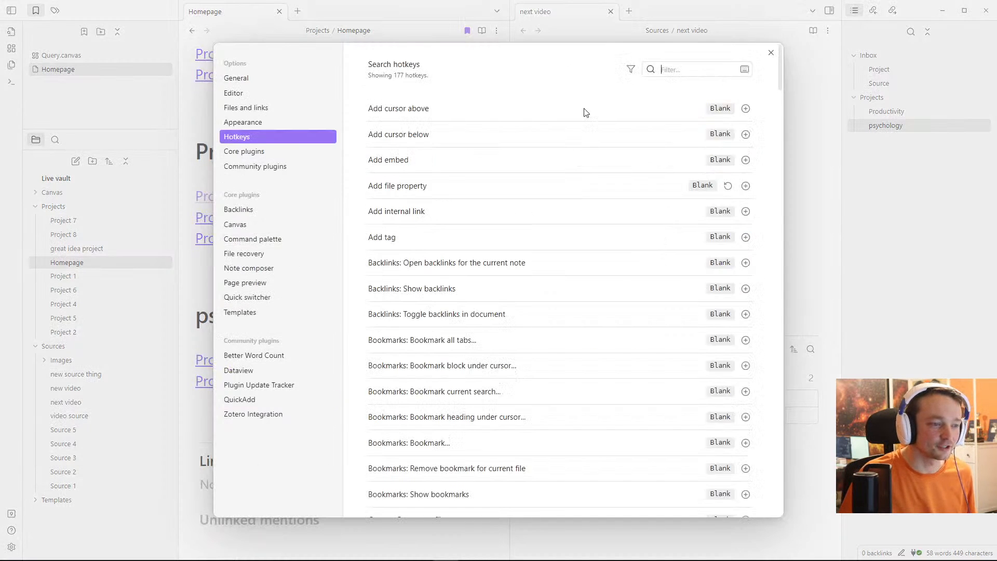
type("tas")
key("BackSpace")
key("BackSpace")
key("BackSpace")
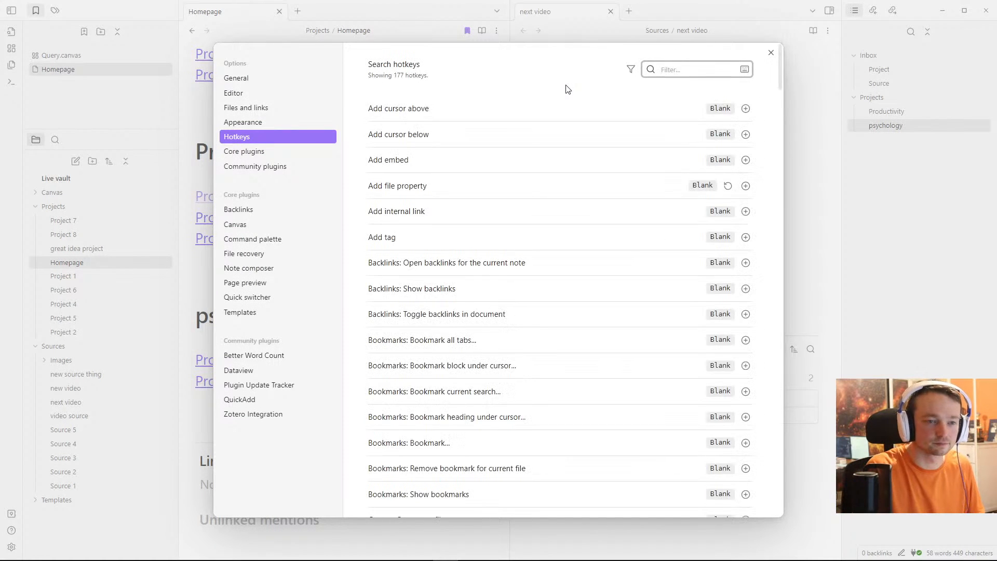
type("toggle")
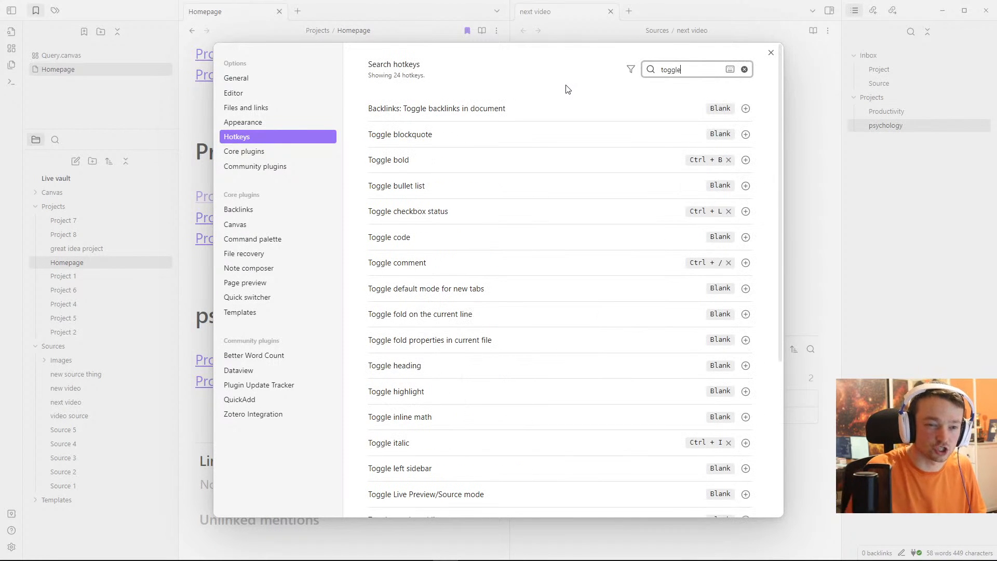
key("BackSpace")
key("BackSpace")
key("BackSpace")
key("BackSpace")
key("BackSpace")
key("BackSpace")
type("check")
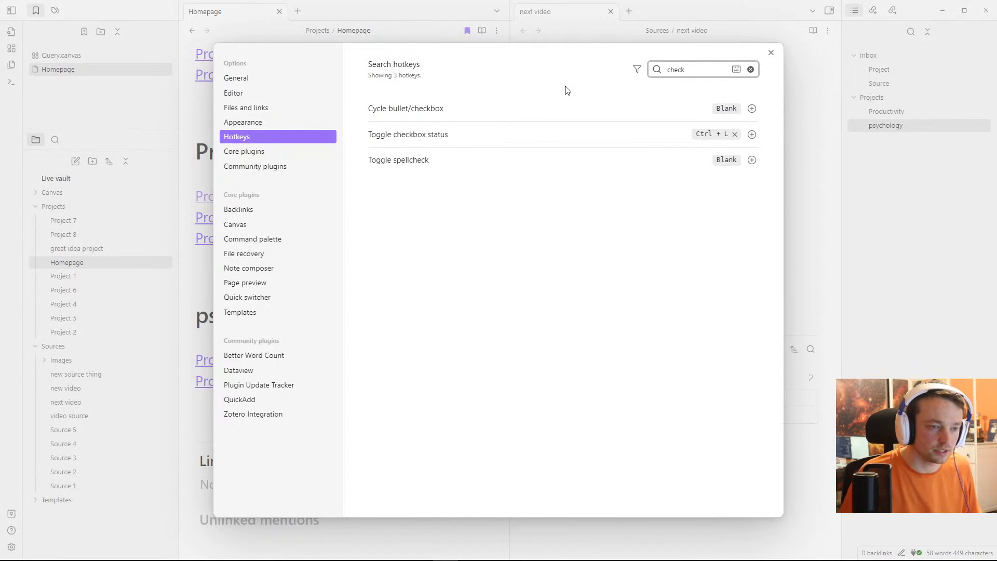
left_click(735, 134)
left_click(752, 135)
key("ctrl+Return")
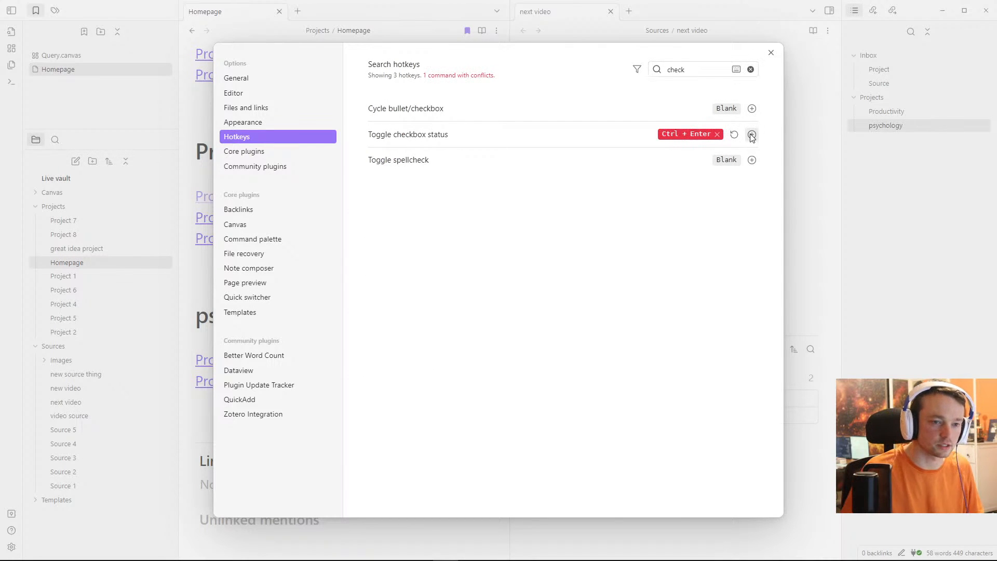
Step: Filter the hotkeys by Ctrl + Enter, remove it from "Open link under cursor in new tab" and close the settings
left_click(736, 70)
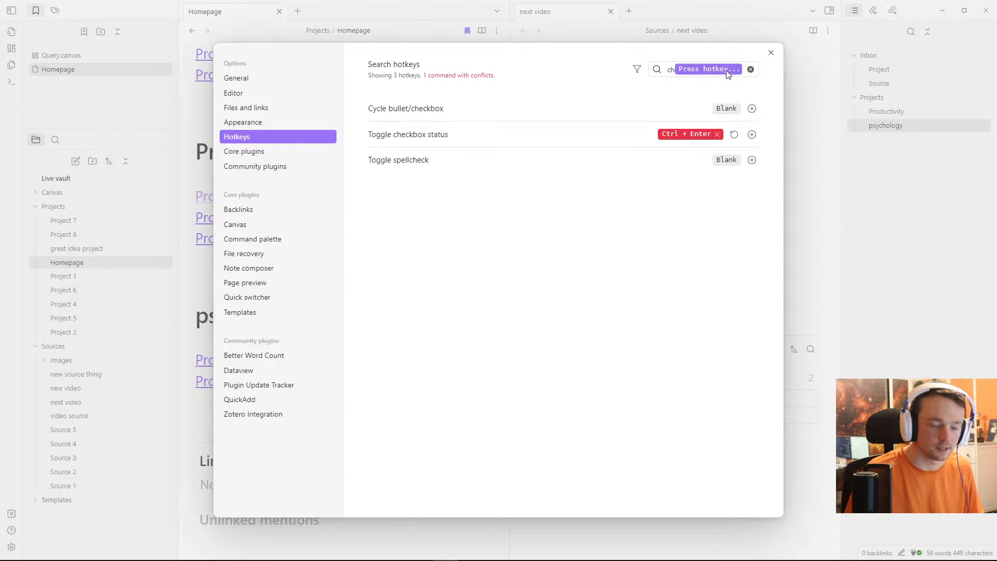
key("ctrl+Return")
left_click(684, 69)
key("ctrl+BackSpace")
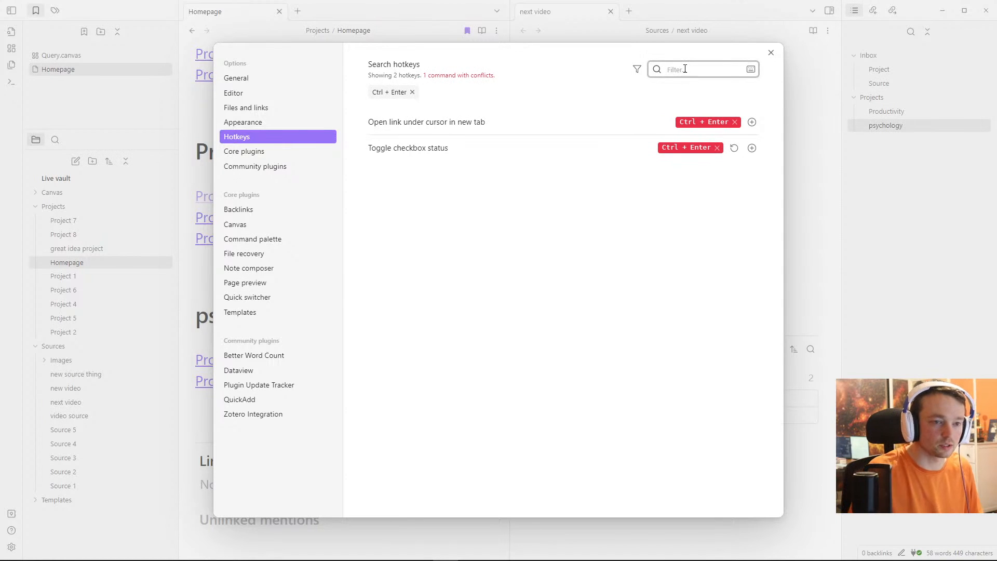
left_click(736, 122)
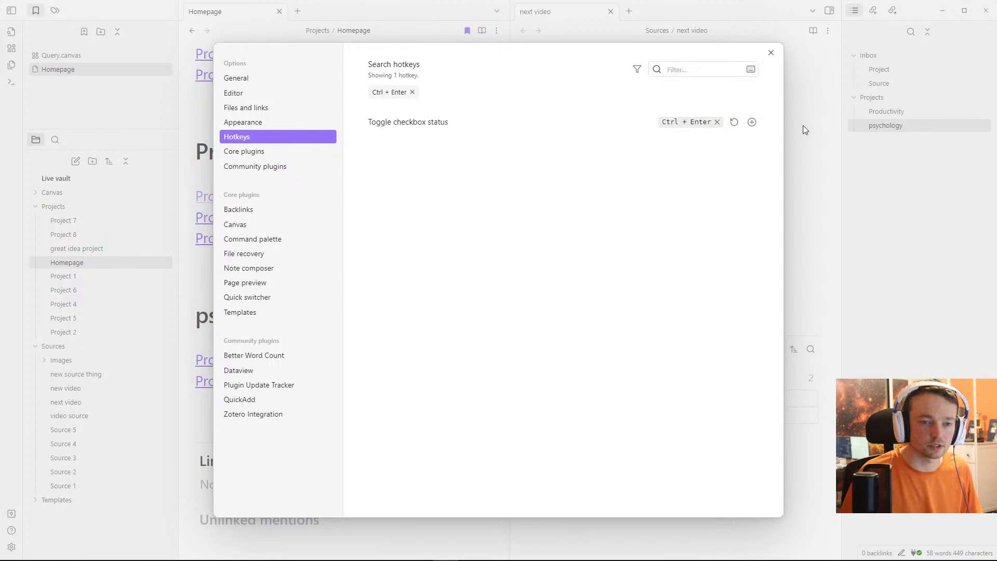
left_click(802, 125)
Step: Turn the Project 7 link under the Homepage's psychology heading into a checkbox item
left_click(301, 353)
key("ctrl+Return")
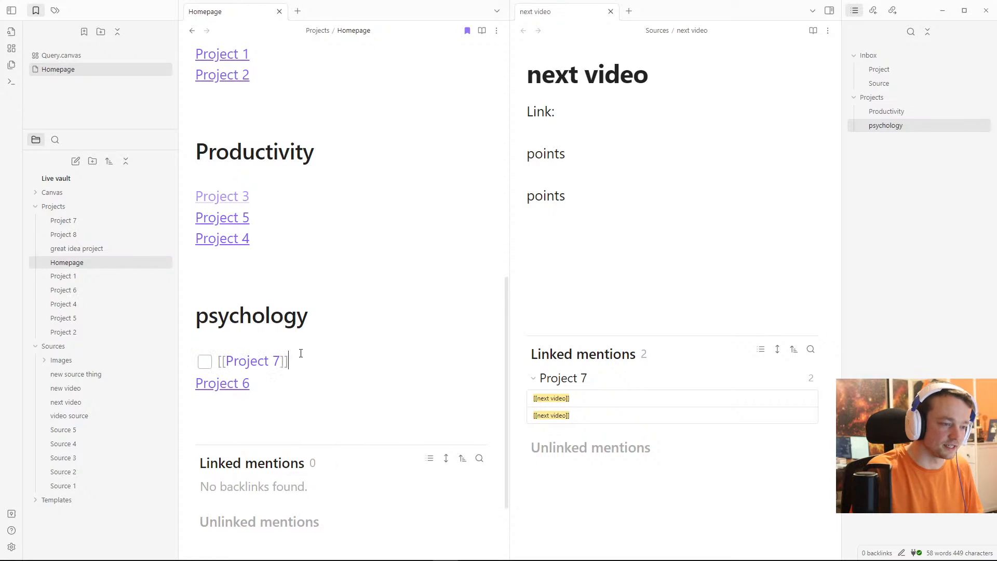
left_click(231, 338)
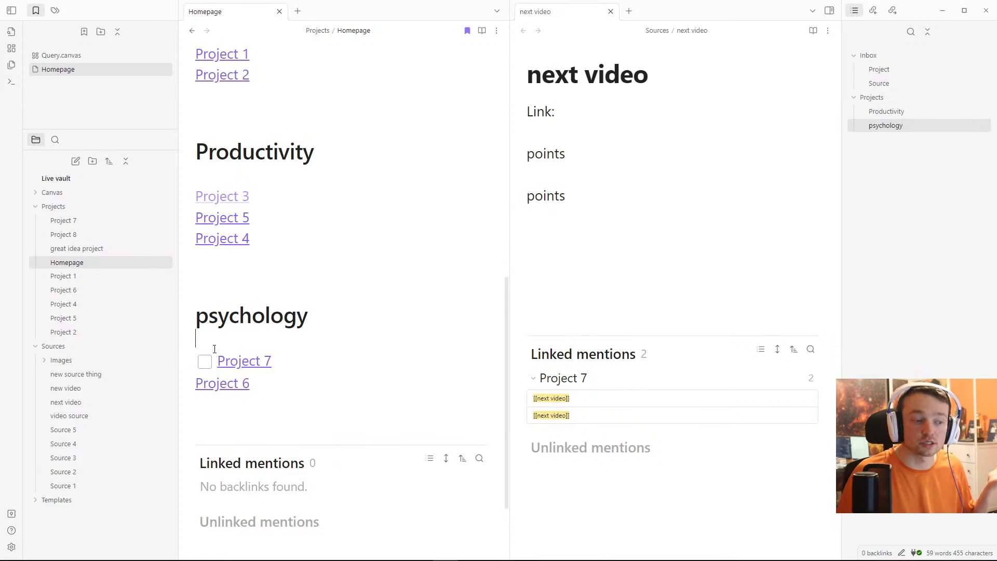
Step: Demonstrate marking Project 7 as done in the psychology list and clear its checkbox again
left_click(205, 362)
left_click(300, 286)
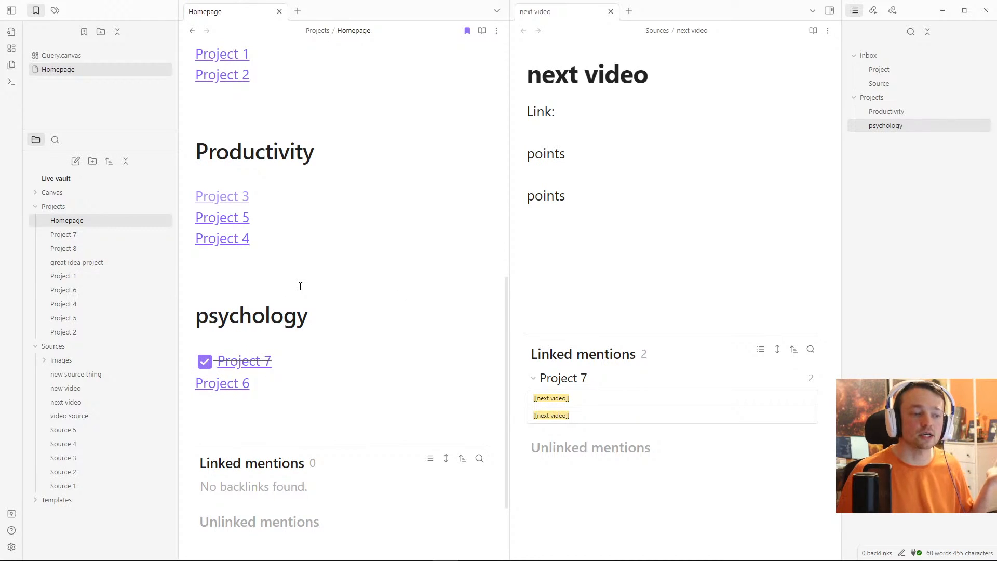
left_click(210, 358)
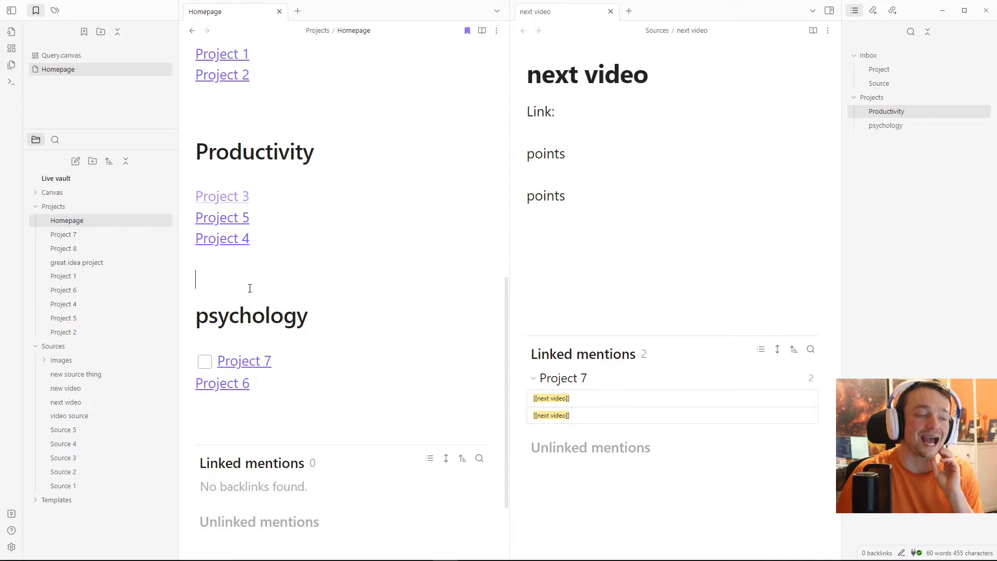
scroll(338, 202, "up", 4)
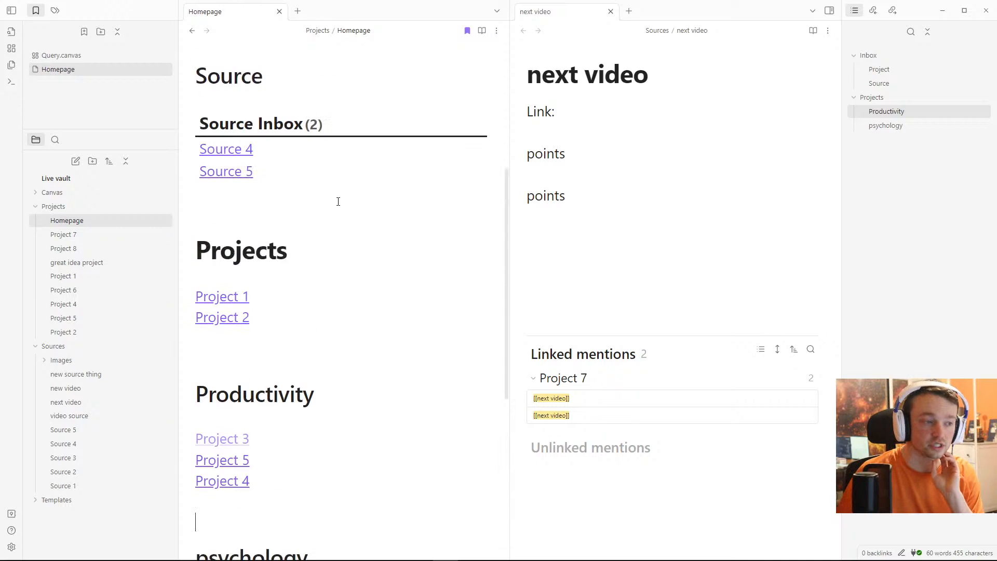
scroll(338, 202, "down", 4)
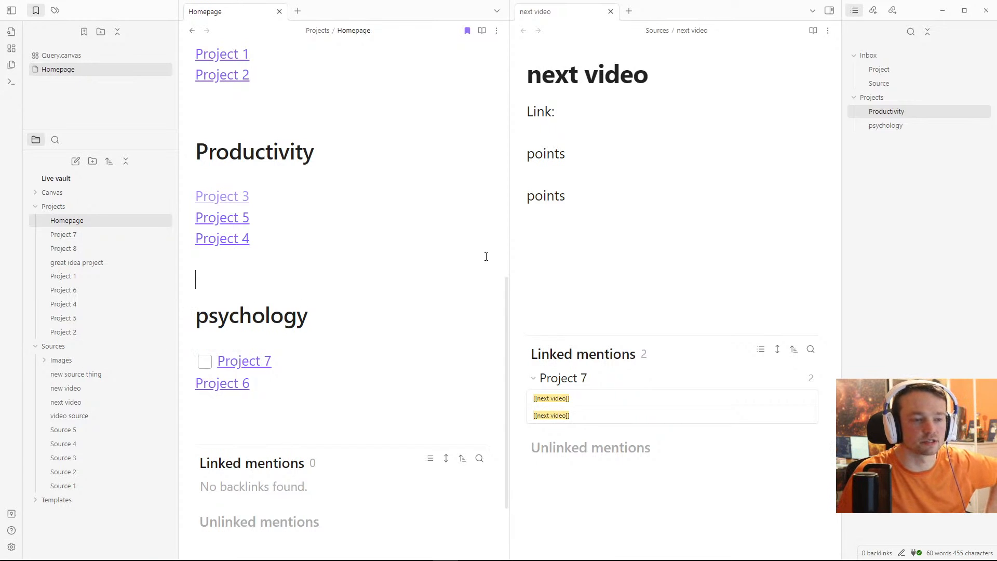
left_click(205, 362)
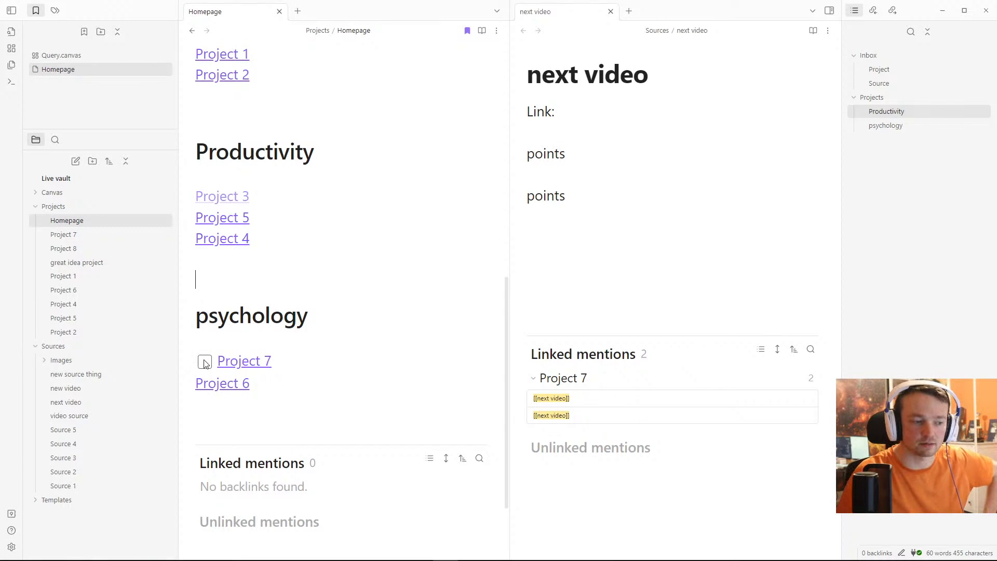
left_click(204, 361)
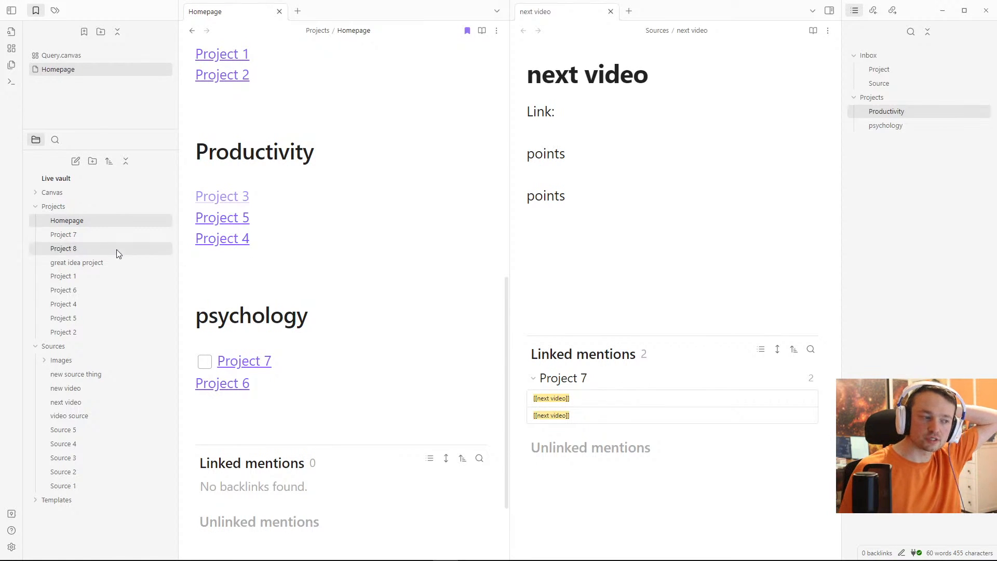
Step: Collapse the Projects and Sources folders, and open the Query canvas in place of "next video" with the Homepage tab closed
left_click(87, 205)
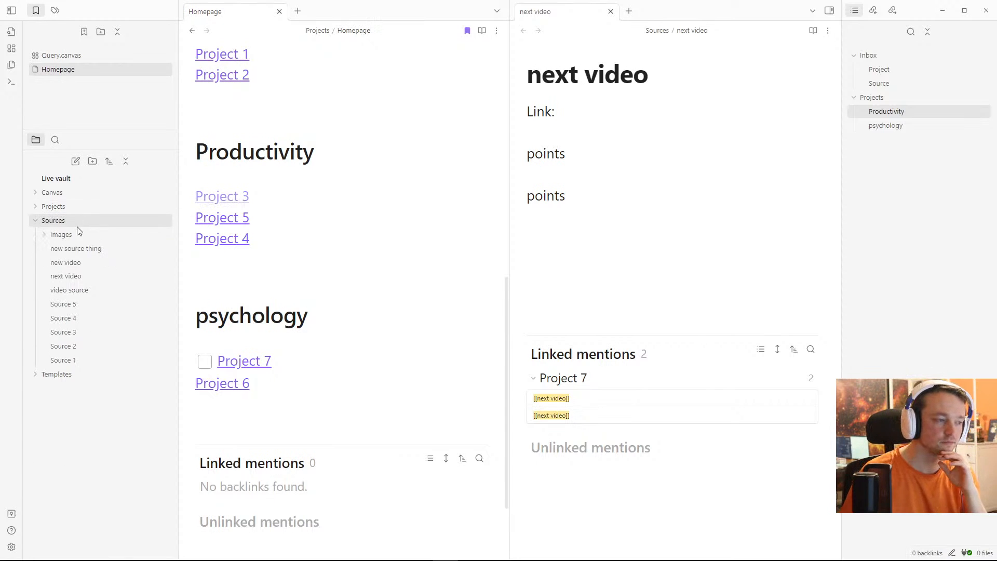
left_click(78, 221)
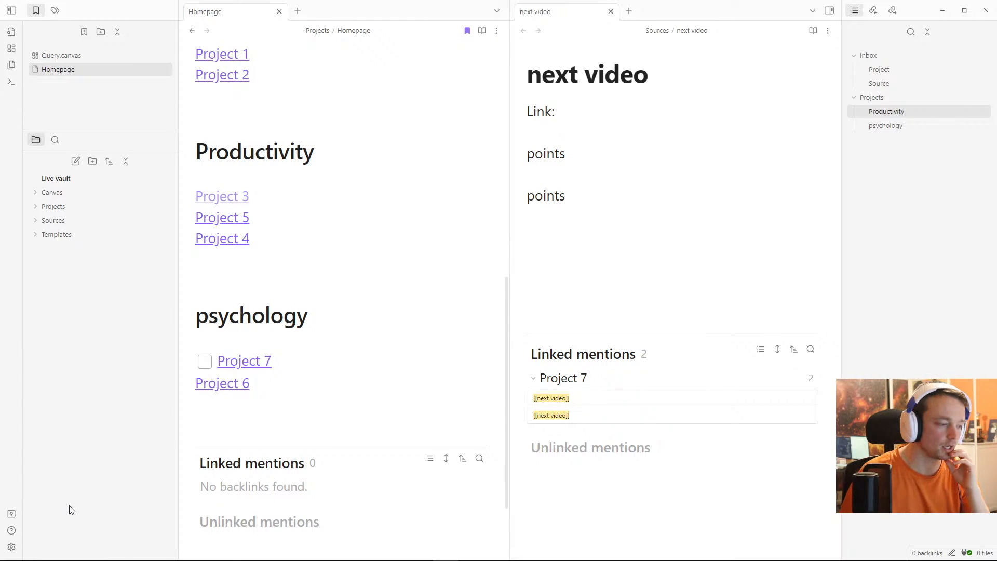
left_click(561, 218)
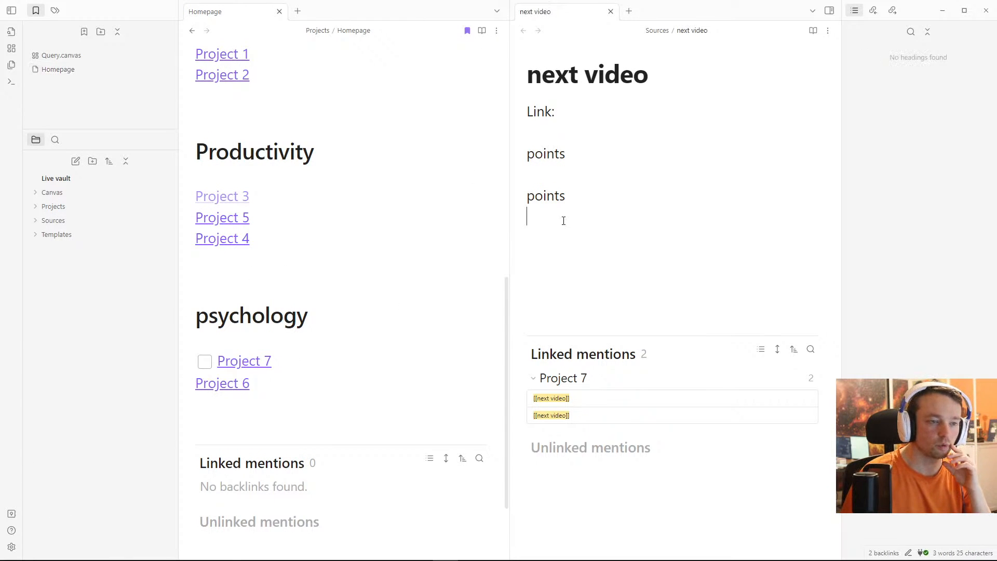
left_click(73, 56)
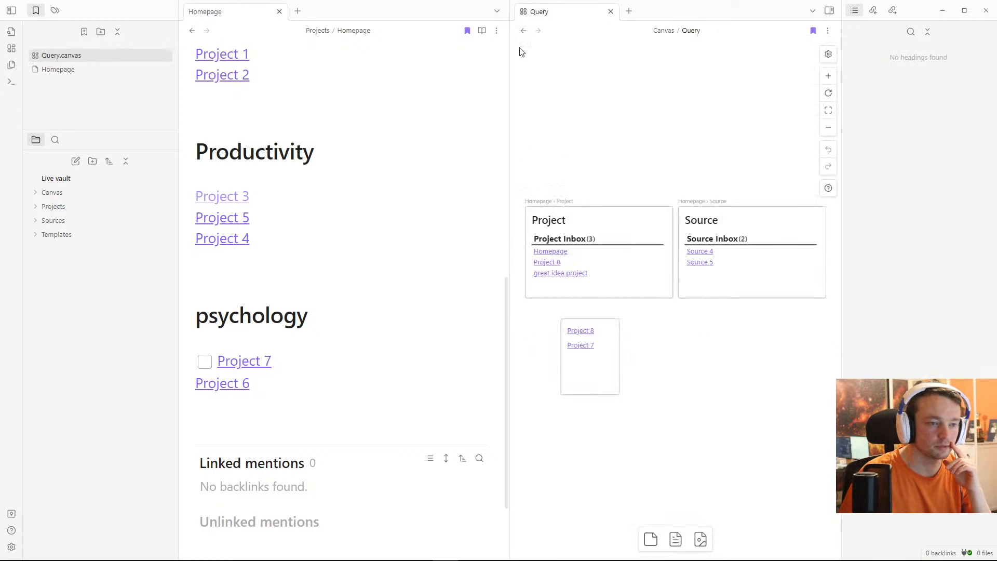
middle_click(230, 14)
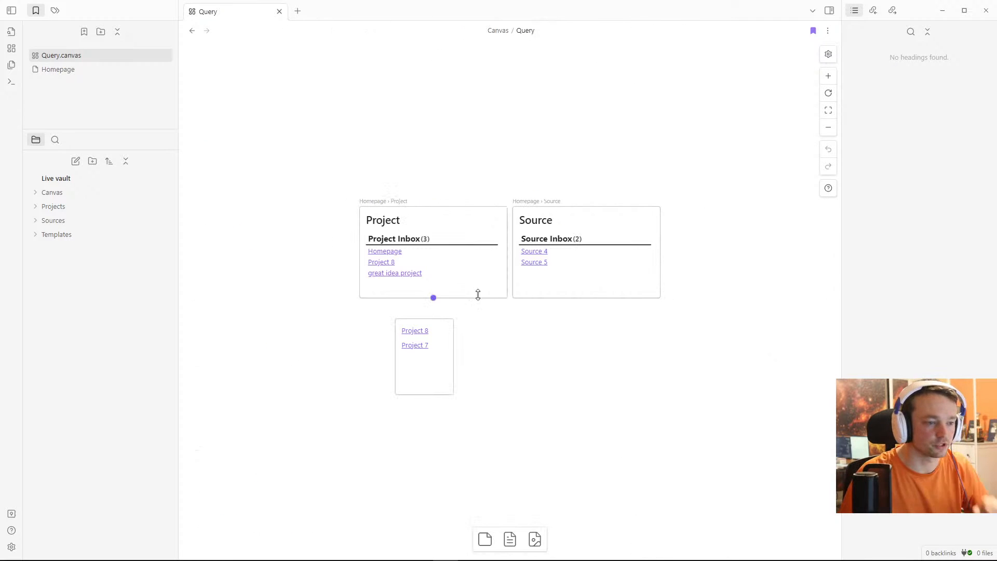
Step: Move the card with the Project 8 and Project 7 links directly below the Project inbox card, aligned with its left edge
scroll(485, 307, "up", 4)
scroll(511, 257, "down", 1)
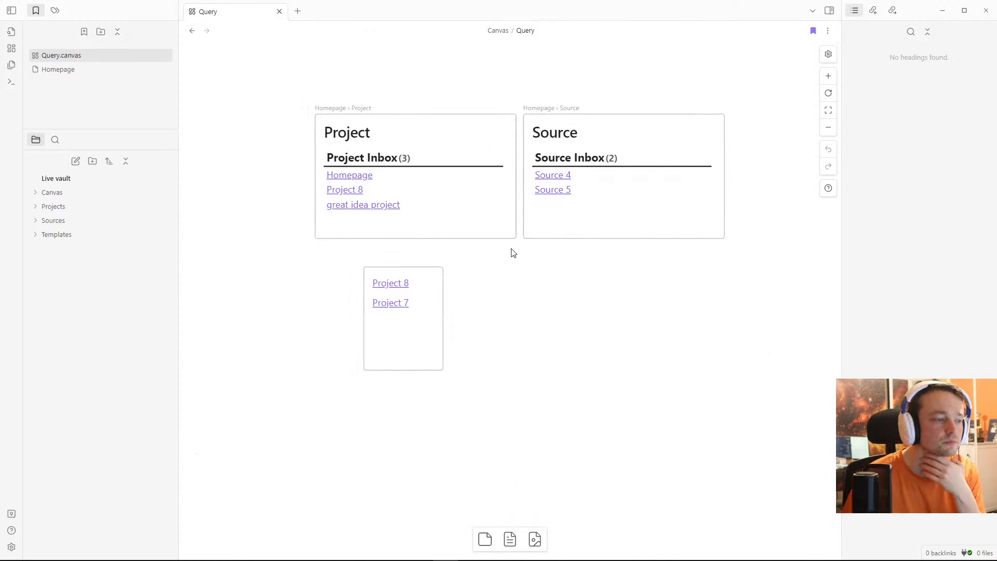
left_click_drag(417, 334, 527, 322)
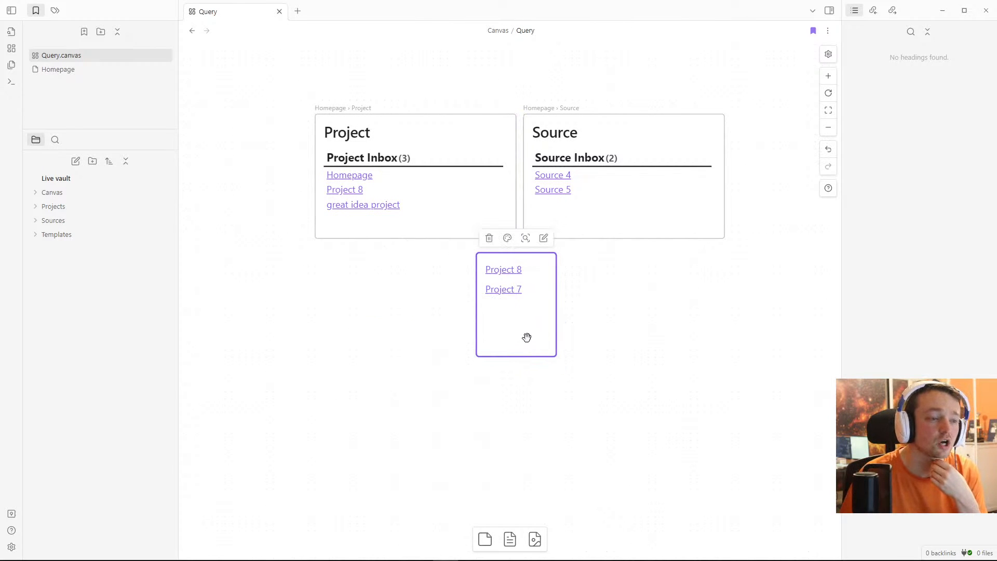
left_click_drag(525, 322, 369, 325)
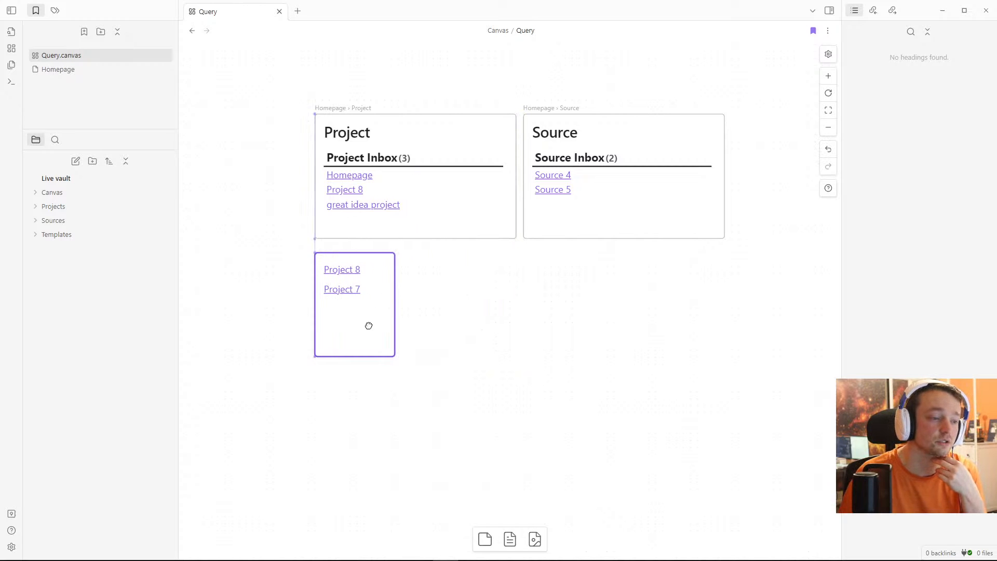
left_click(421, 329)
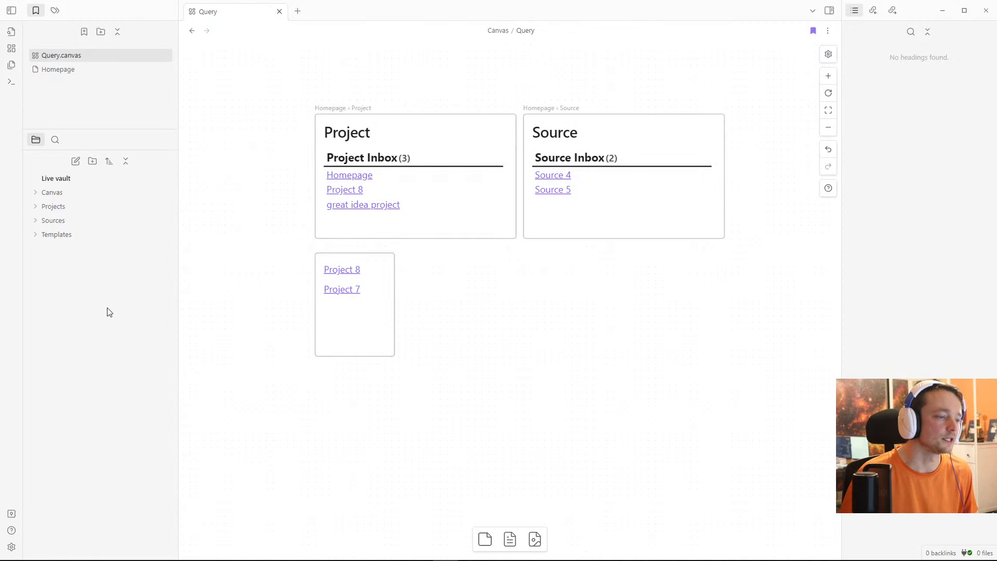
Step: Find the Tasks community plugin by searching for "task", then install and enable it
left_click(11, 548)
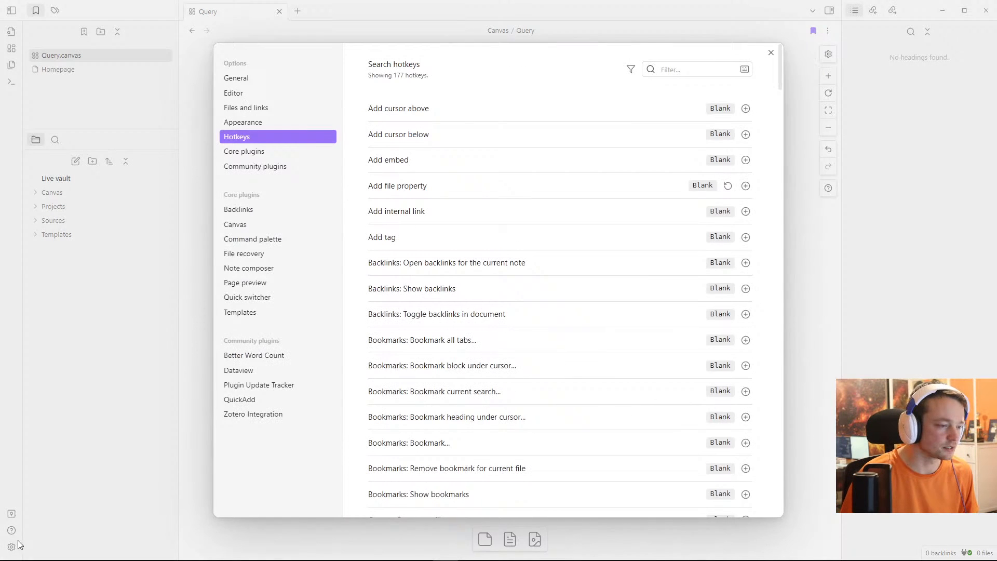
left_click(279, 164)
left_click(728, 104)
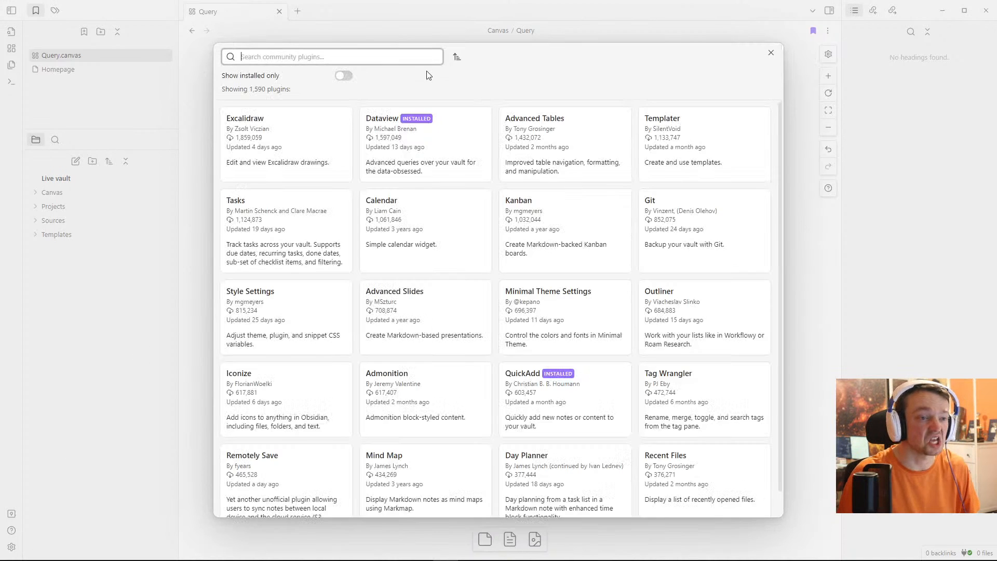
type("task")
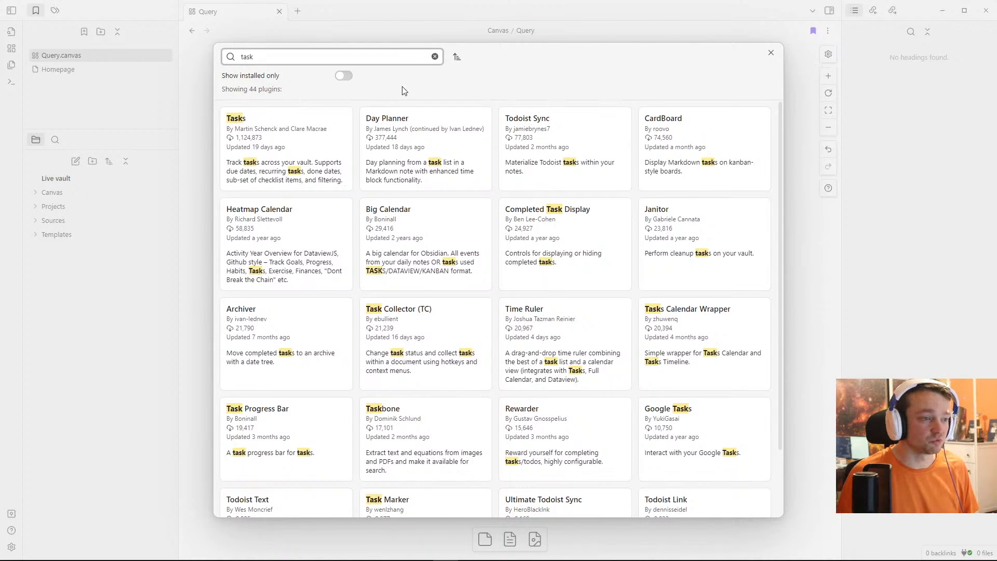
left_click(327, 146)
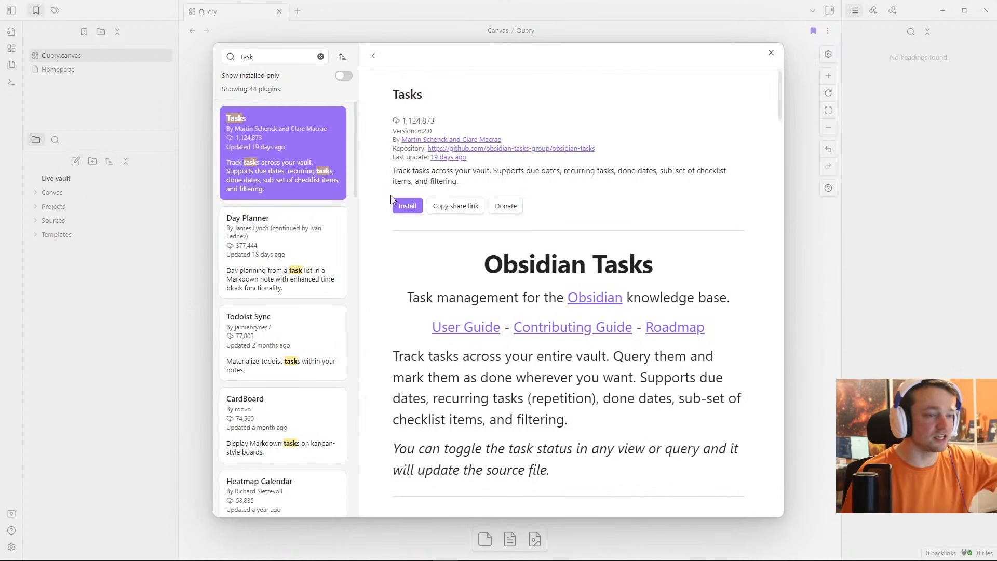
left_click(407, 206)
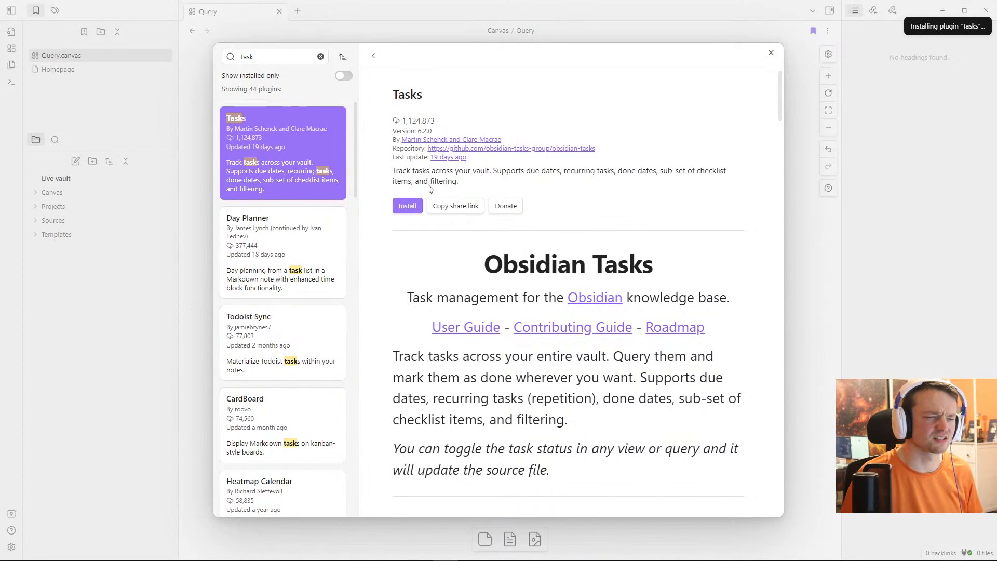
left_click(408, 207)
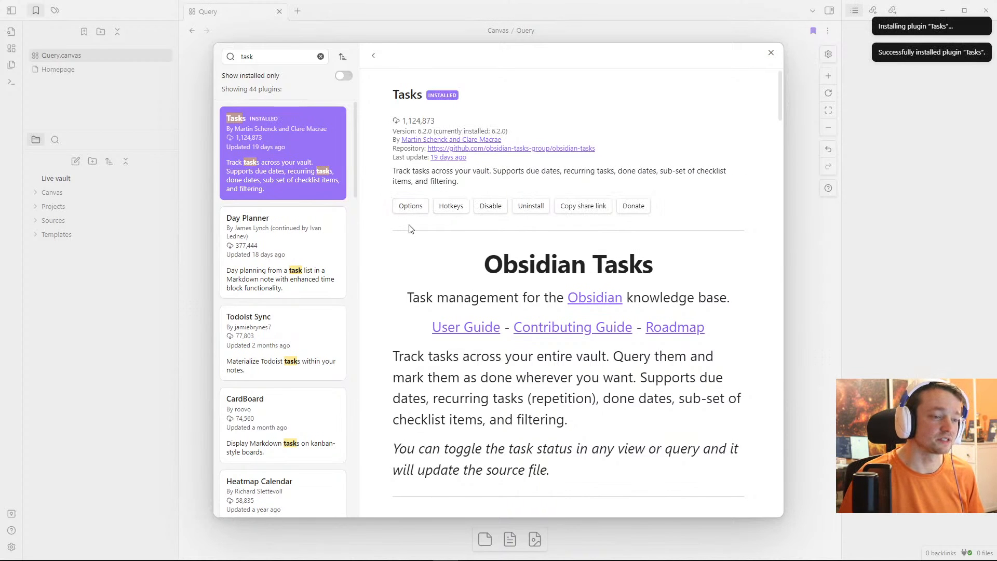
Step: Review the Tasks plugin's options down to the core and custom task statuses, and close the settings
left_click(410, 210)
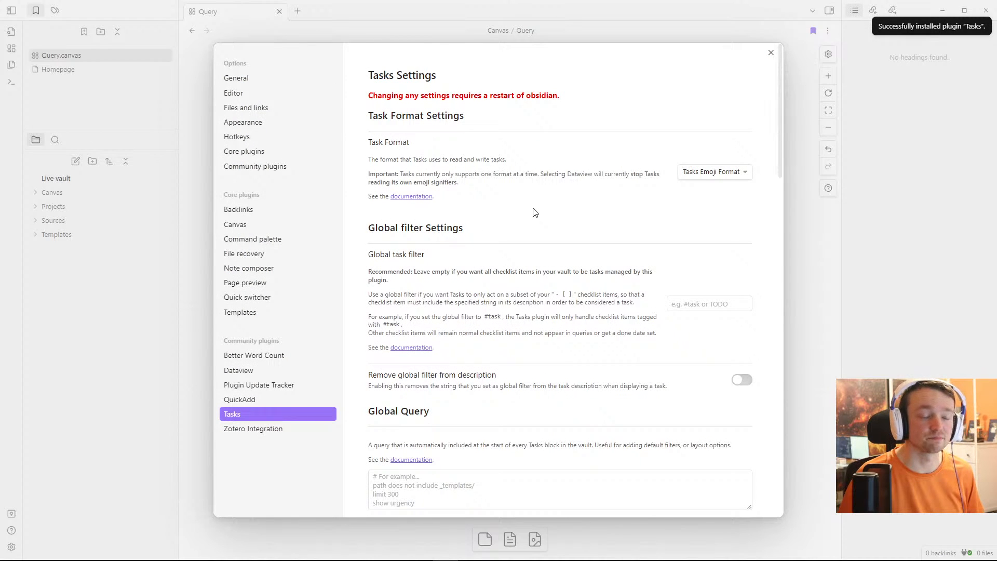
scroll(535, 212, "down", 2)
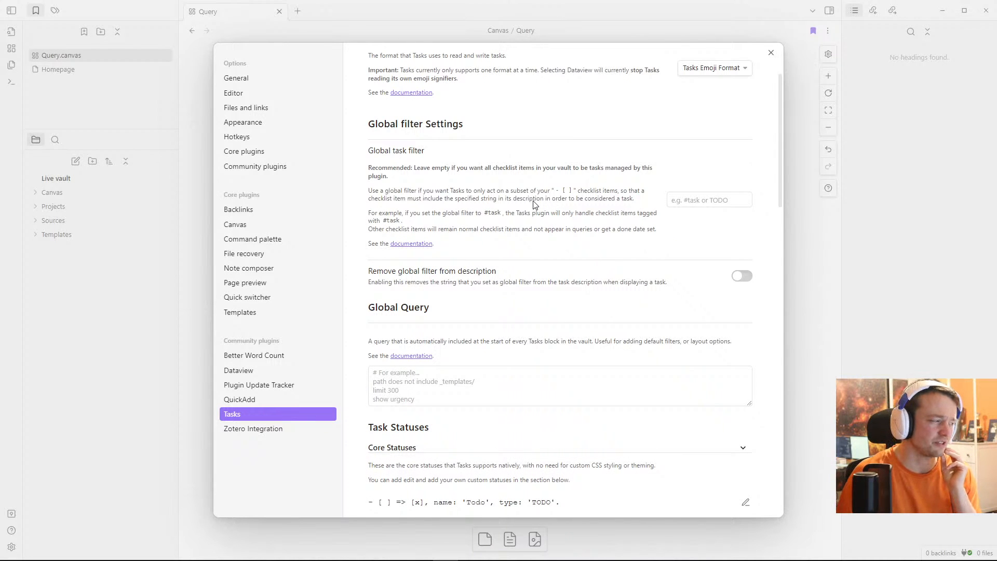
scroll(535, 204, "down", 5)
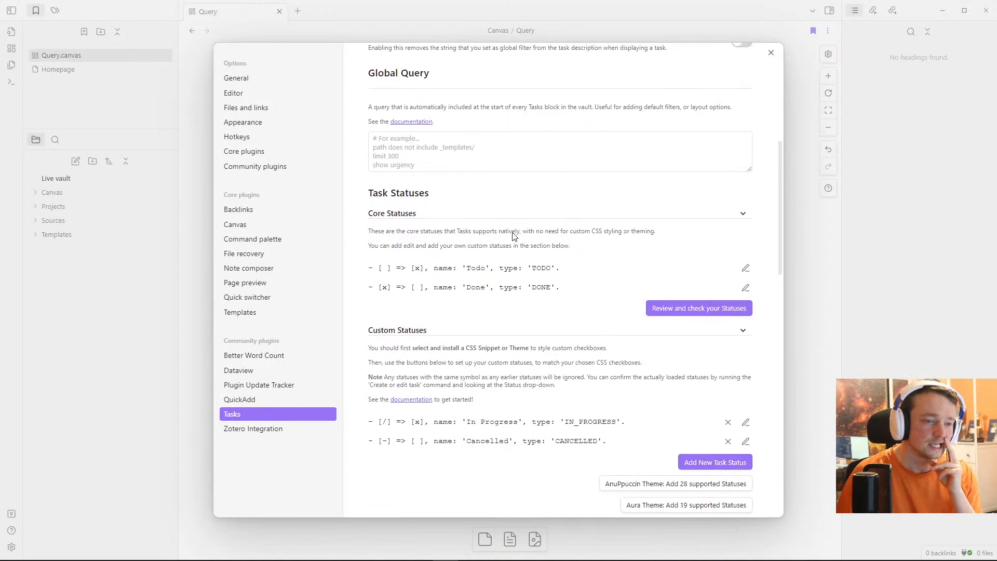
scroll(513, 237, "down", 2)
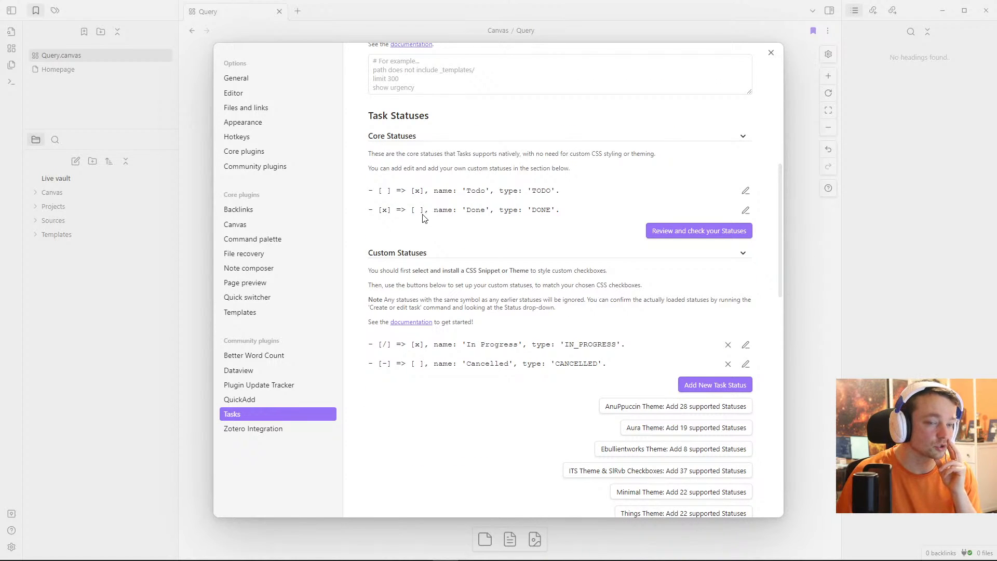
left_click(815, 244)
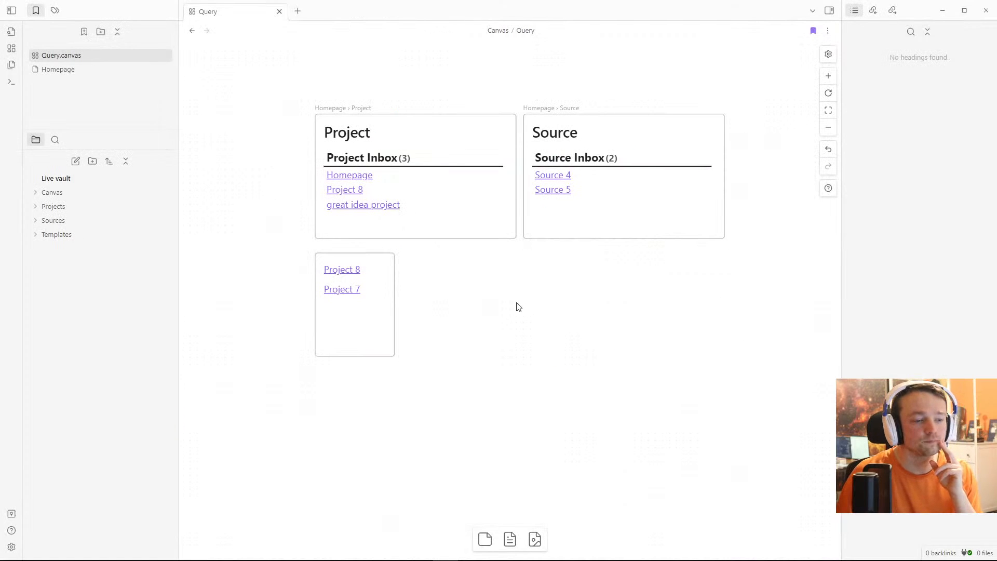
Step: Embed the "Building my Obsidian writing setup from scratch" YouTube video on the canvas, align it below the Source card and delete it again
left_click_drag(535, 539, 540, 328)
key("Escape")
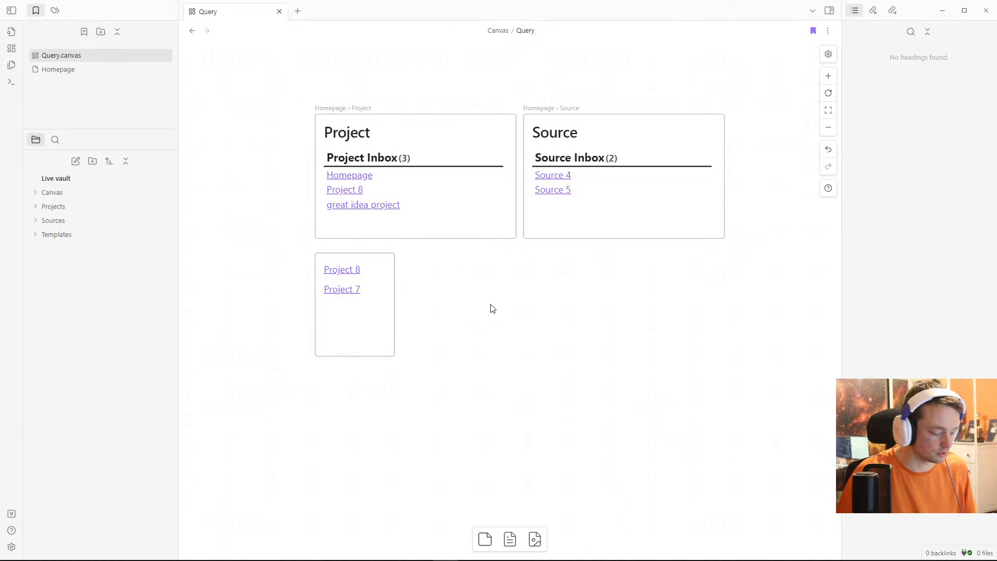
key("ctrl+v")
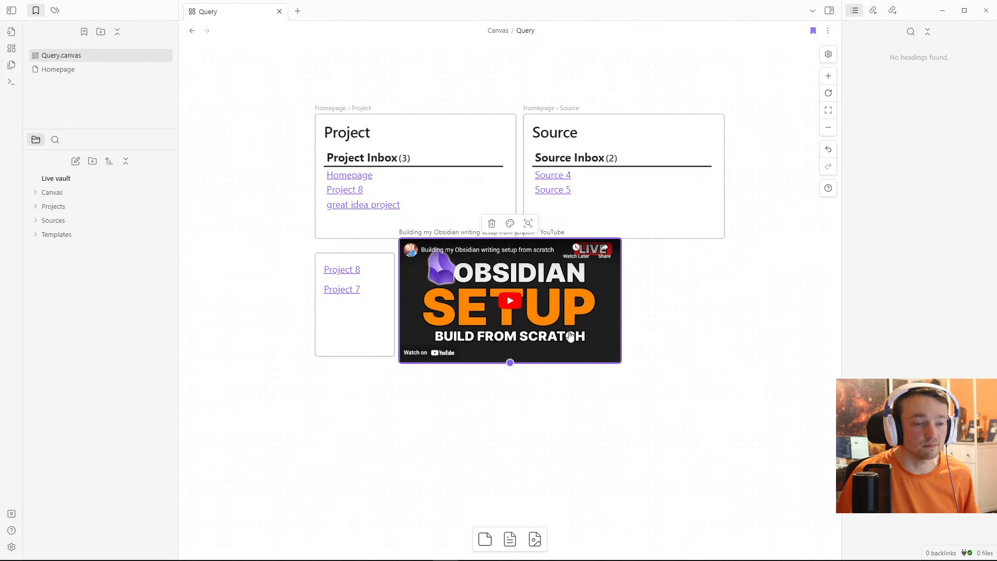
left_click_drag(591, 341, 695, 378)
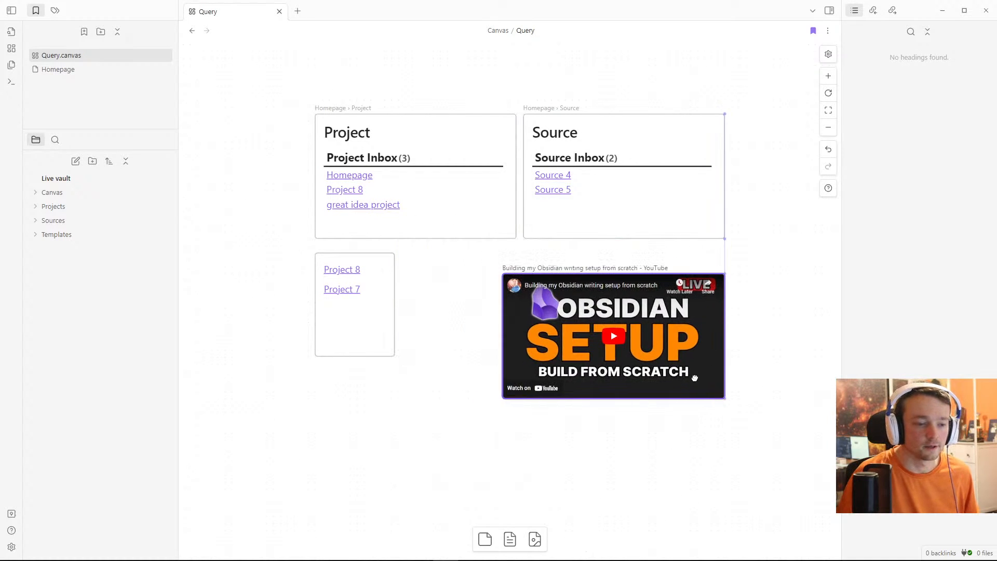
left_click(652, 439)
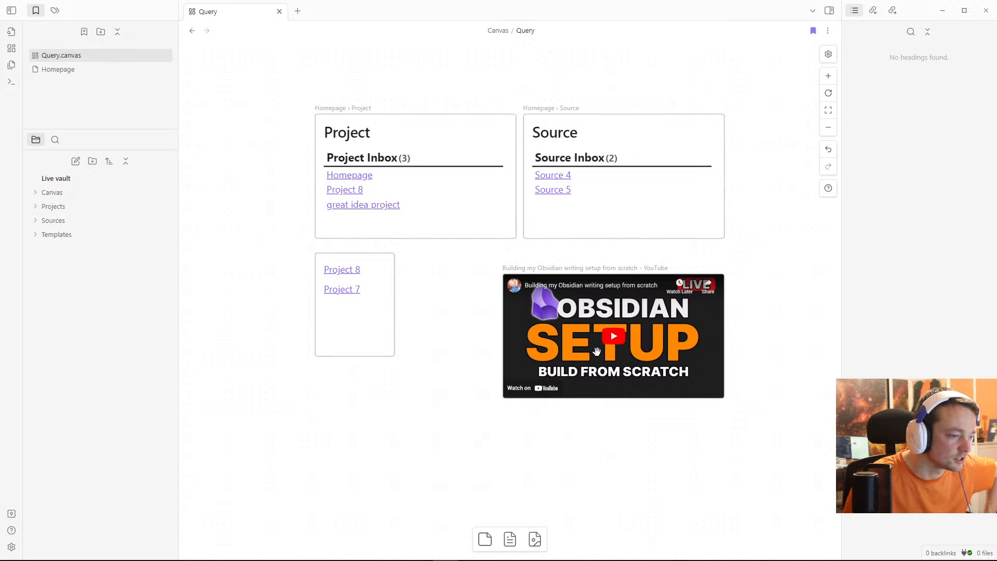
left_click(566, 382)
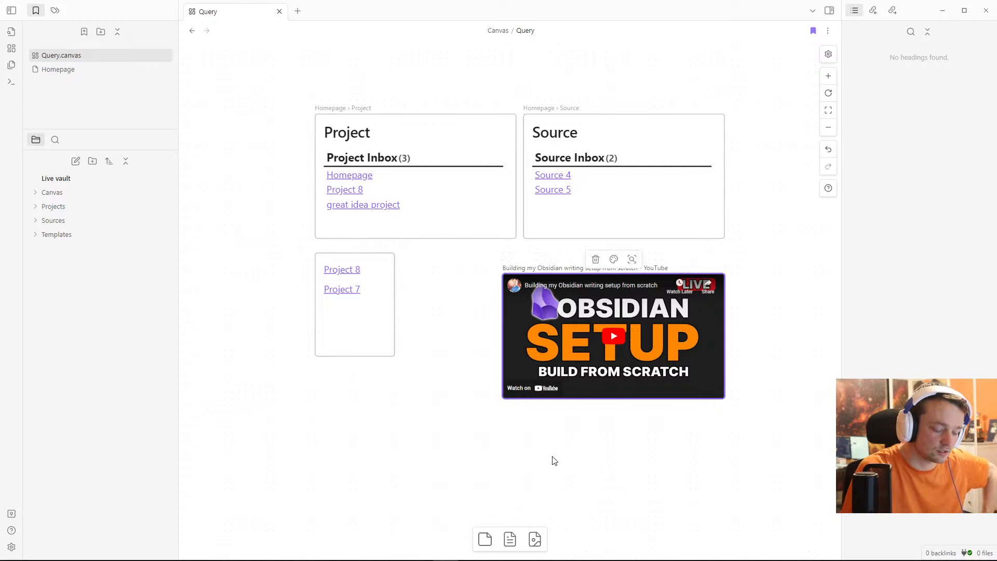
key("Delete")
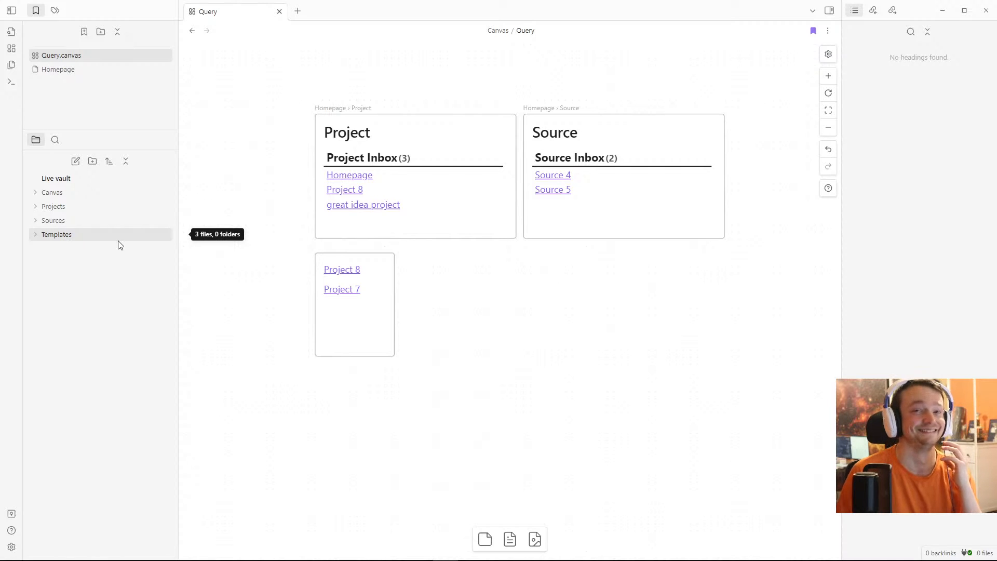
Step: Go through the Tasks plugin's settings, raise the minimum match length for auto-suggest and close the settings
left_click(11, 547)
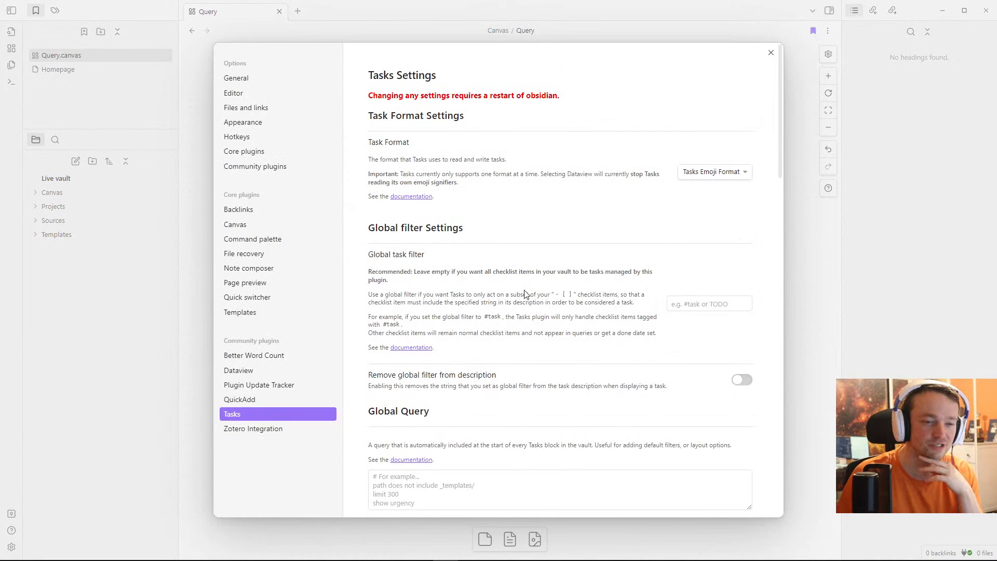
scroll(525, 293, "down", 4)
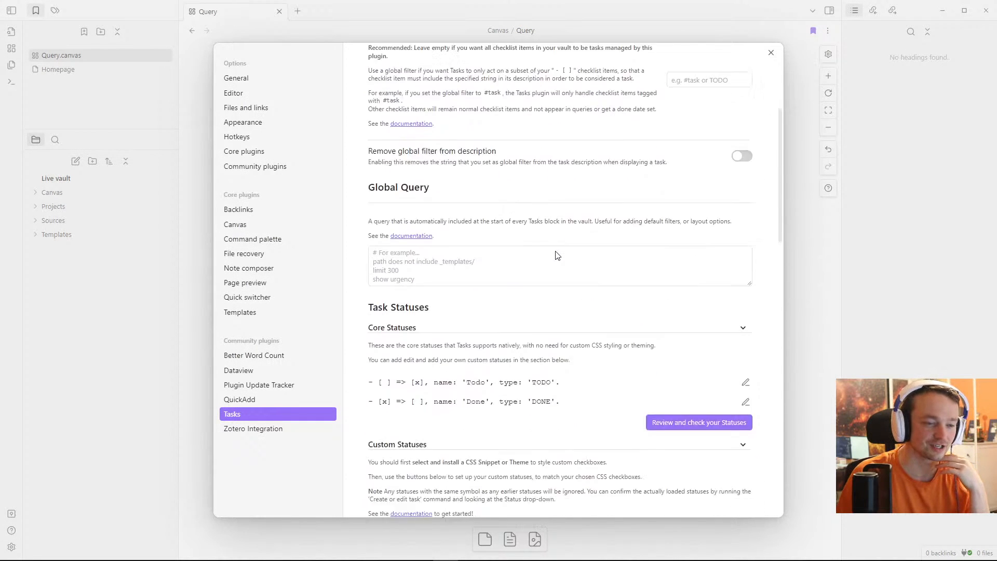
scroll(556, 256, "down", 2)
scroll(517, 311, "down", 3)
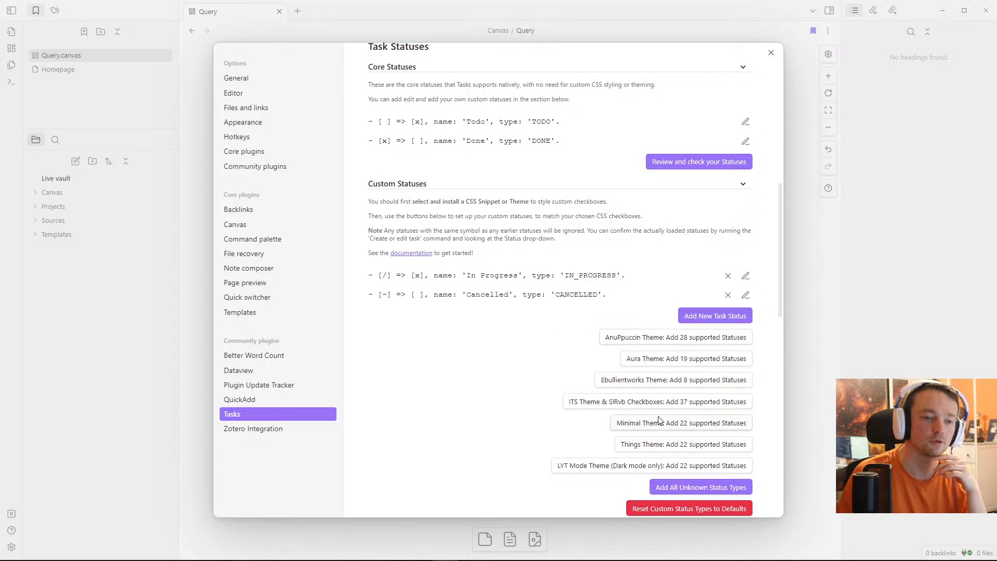
scroll(659, 410, "down", 2)
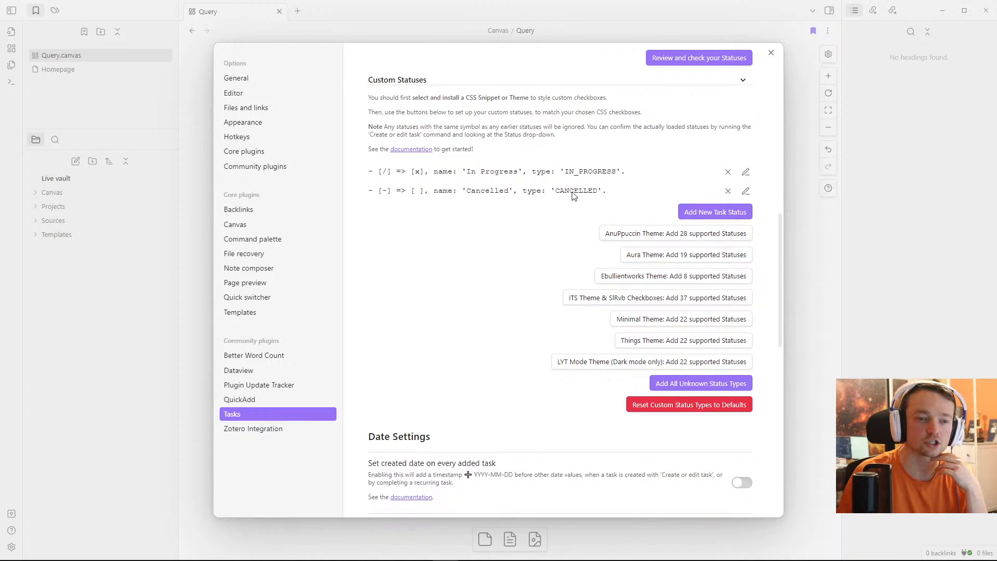
scroll(566, 207, "down", 3)
scroll(546, 206, "down", 2)
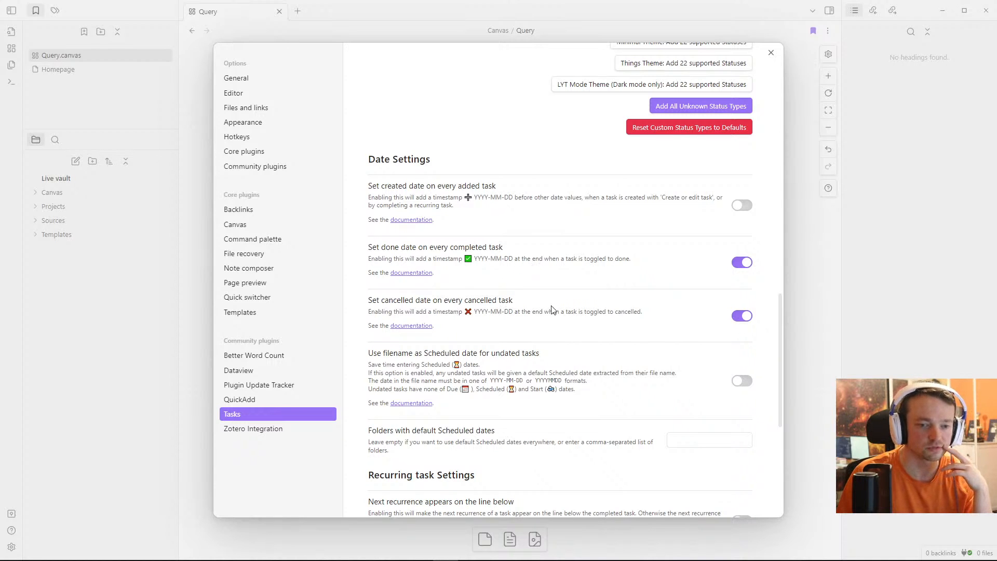
scroll(540, 286, "down", 2)
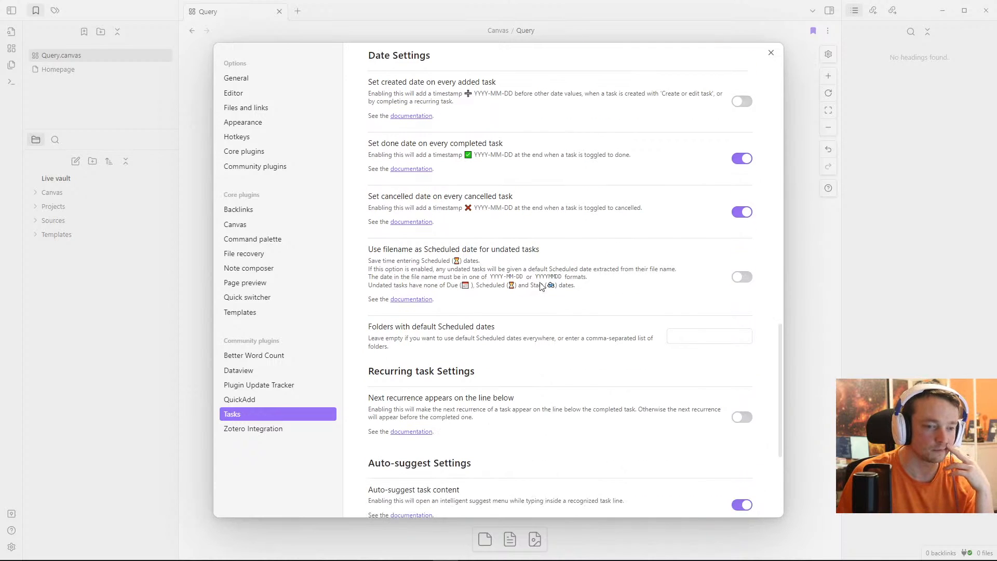
scroll(464, 370, "down", 4)
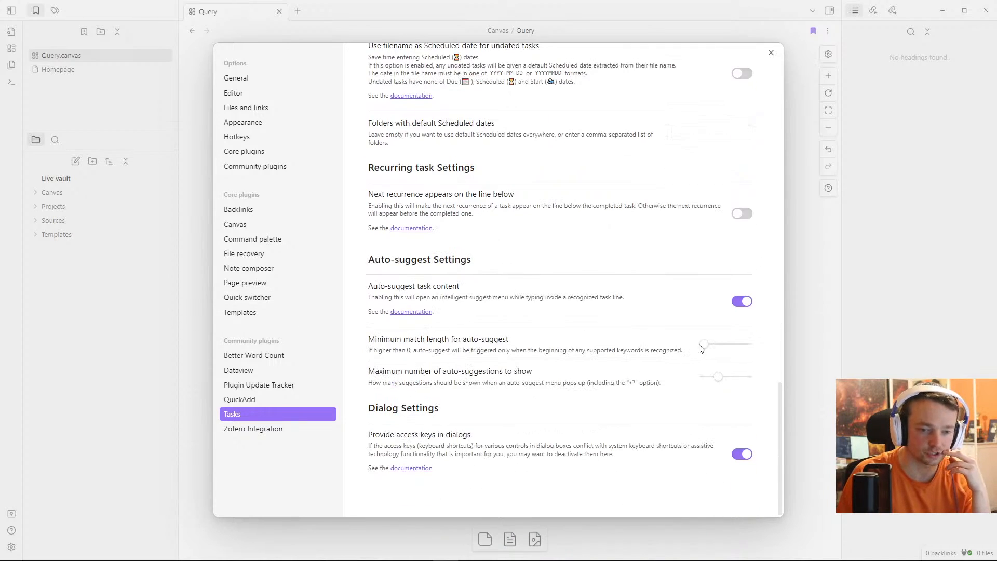
left_click_drag(701, 348, 737, 350)
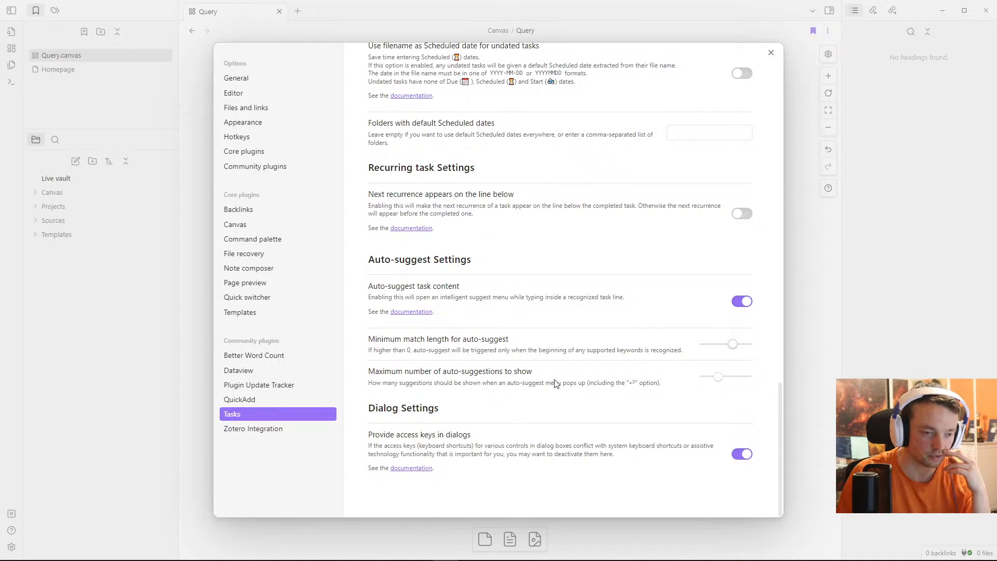
left_click(164, 339)
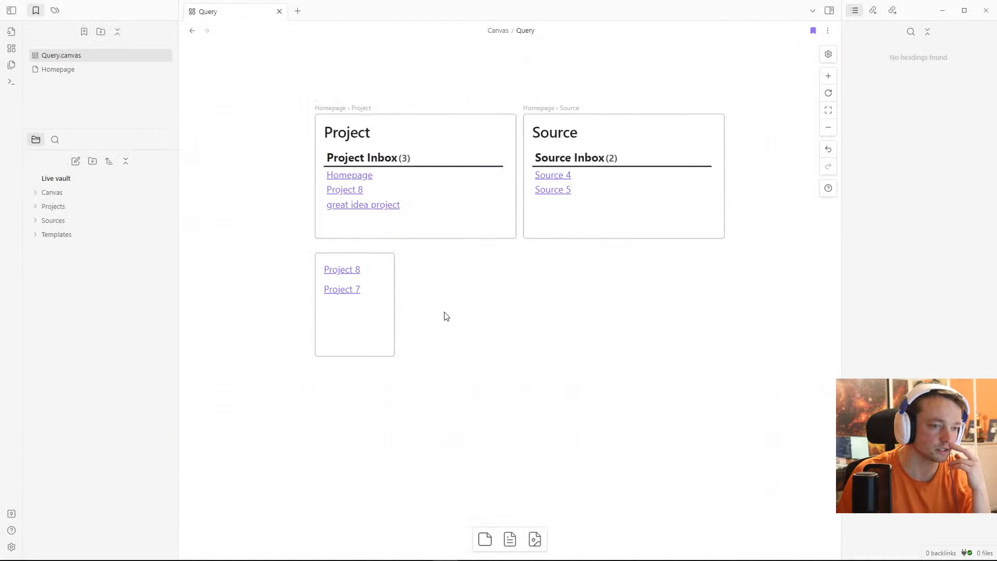
Step: Open the Homepage and turn the Project 3, Project 5 and Project 4 links under Productivity into checkbox items
left_click(80, 78)
left_click(419, 366)
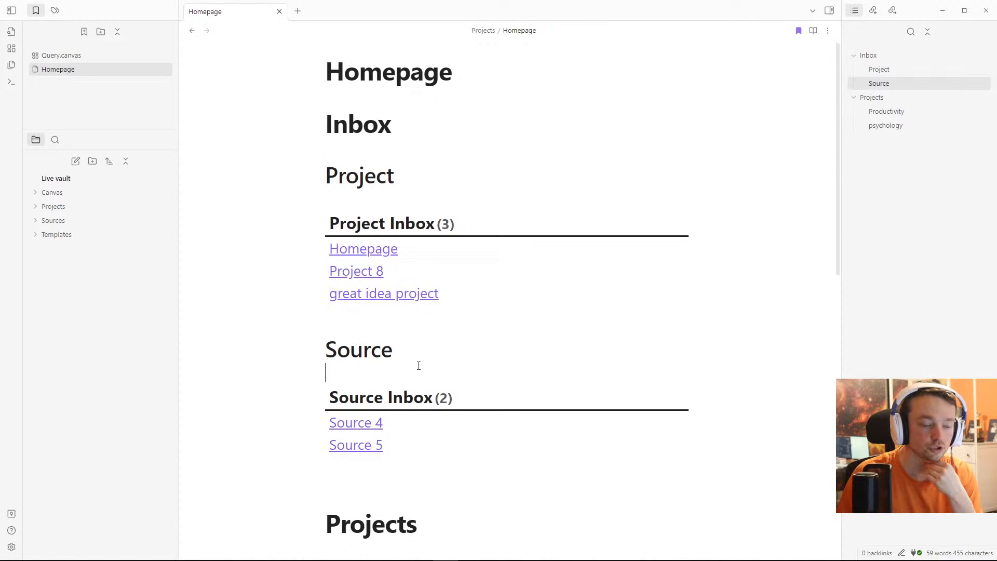
scroll(419, 365, "down", 6)
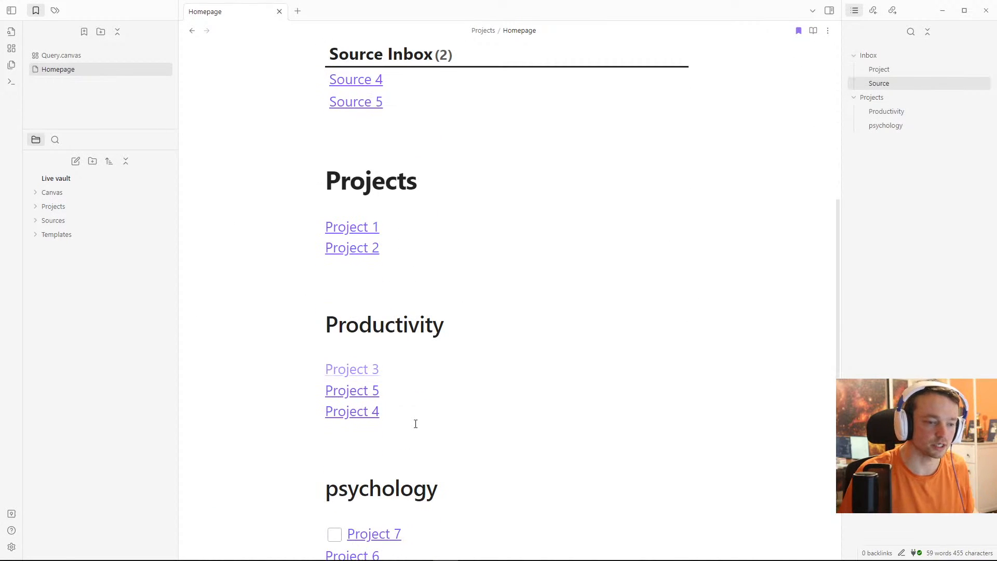
left_click_drag(416, 424, 292, 363)
key("ctrl+l")
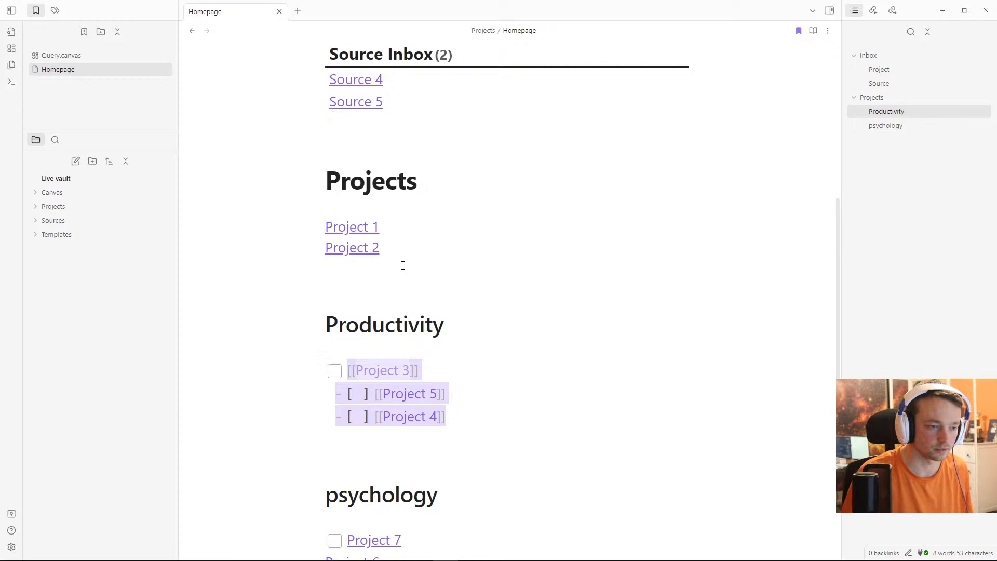
Step: Turn the Project 1 and Project 2 links under the Projects heading into checkbox items
left_click_drag(403, 266, 248, 204)
key("ctrl+l")
left_click(372, 203)
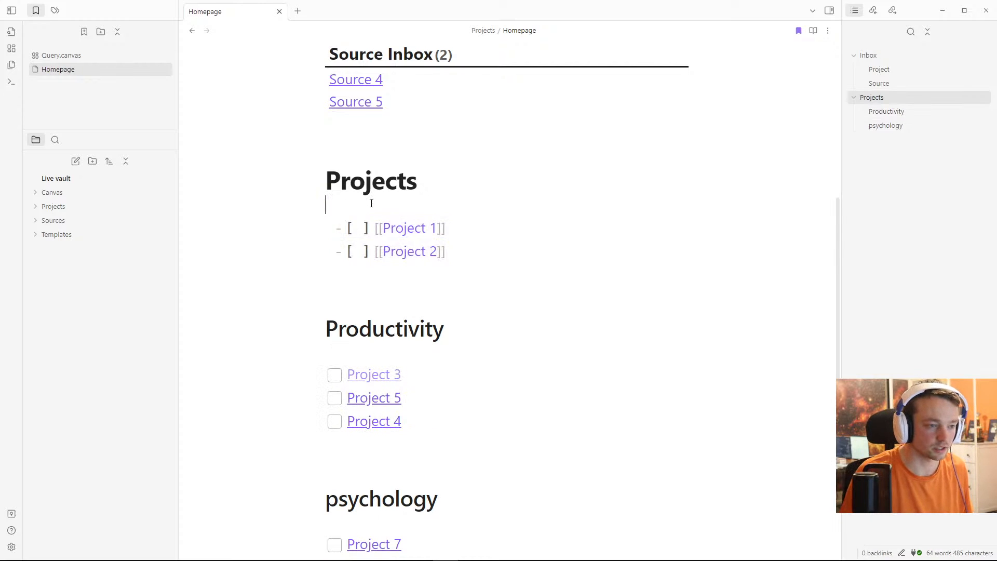
scroll(372, 203, "down", 4)
mouse_move(390, 208)
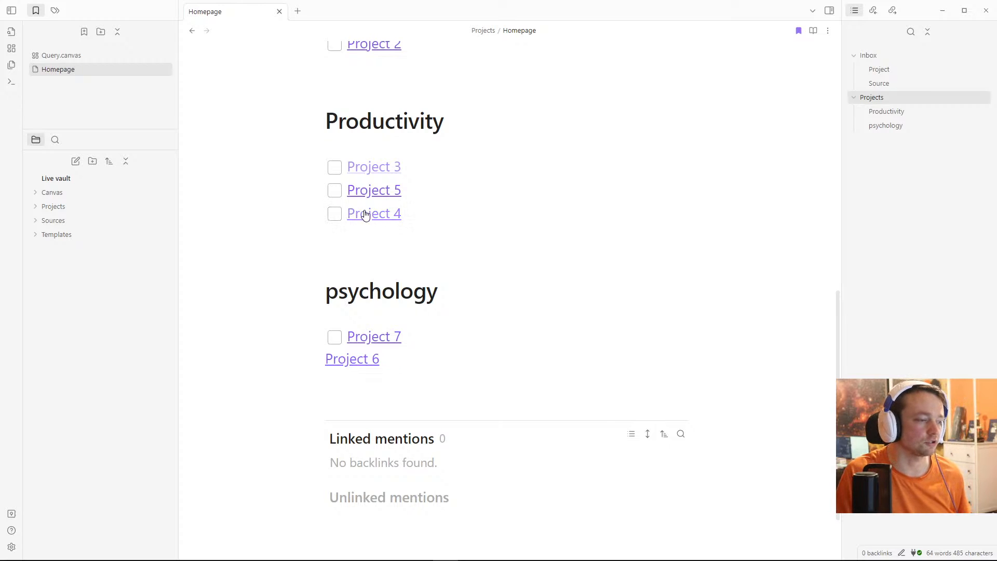
Step: Remove the extra blank line above the psychology heading and turn the Project 6 link under it into a checkbox item
left_click(335, 250)
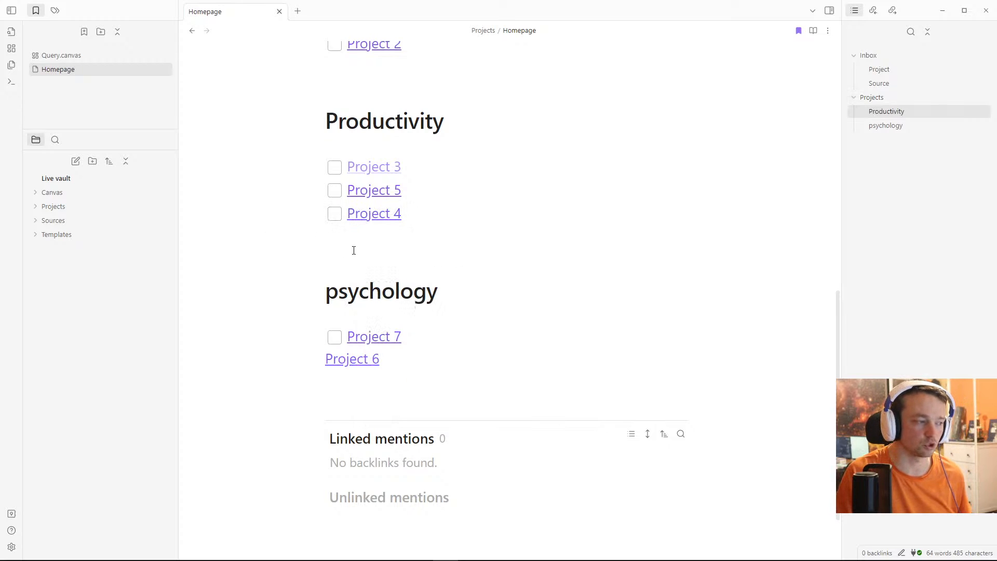
key("BackSpace")
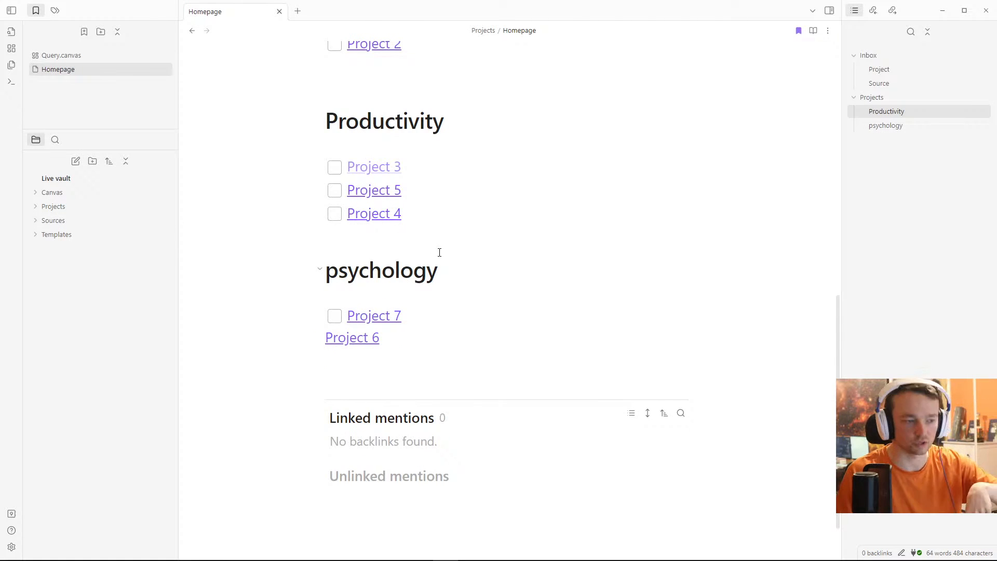
scroll(439, 252, "down", 2)
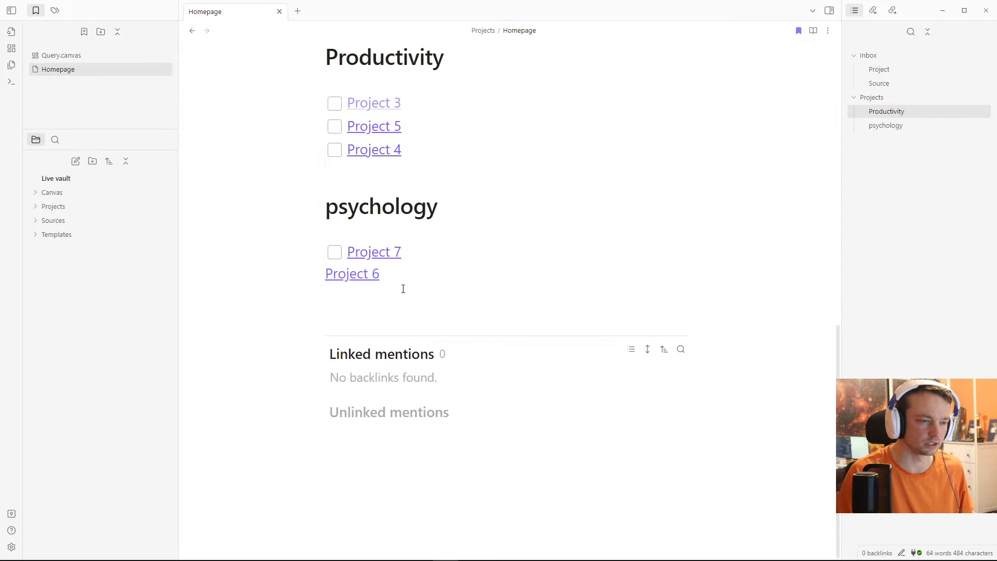
left_click(404, 277)
key("ctrl+l")
left_click(385, 227)
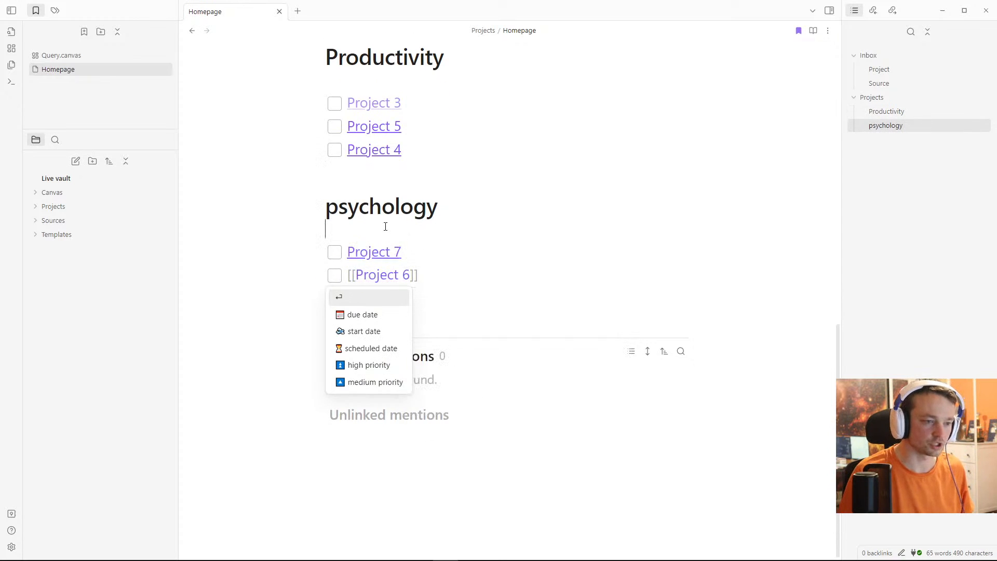
scroll(496, 225, "up", 5)
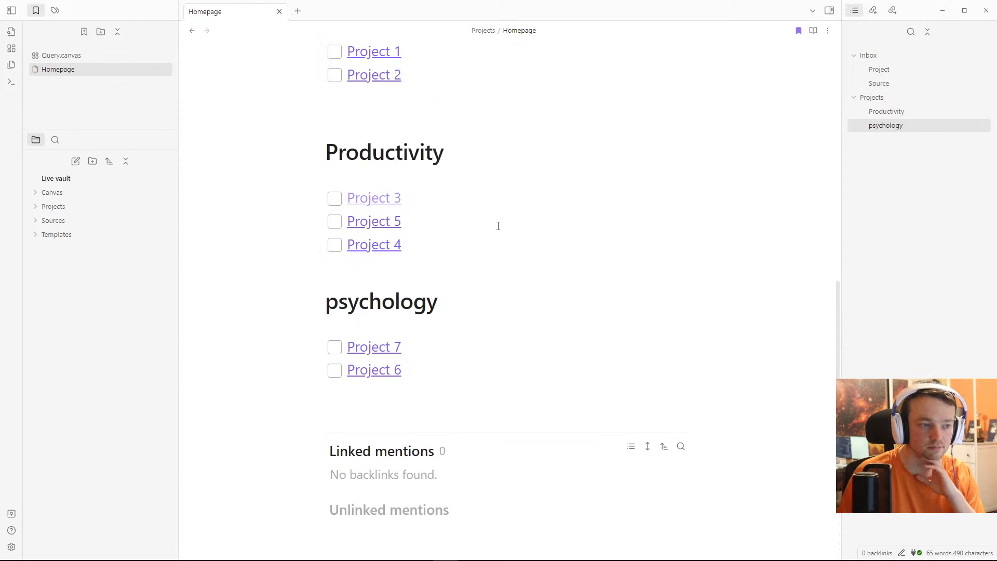
left_click(455, 130)
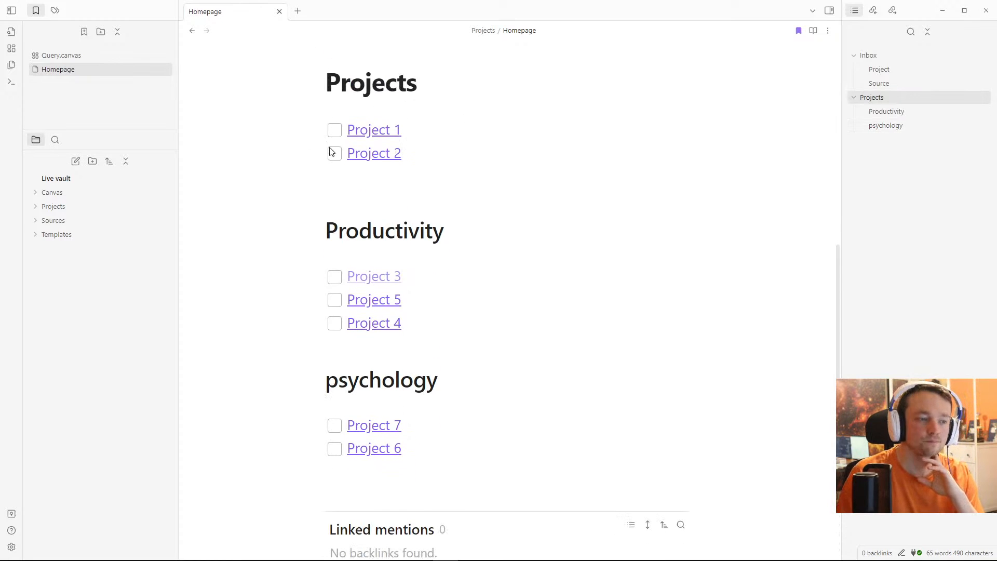
left_click(335, 130)
left_click(334, 131)
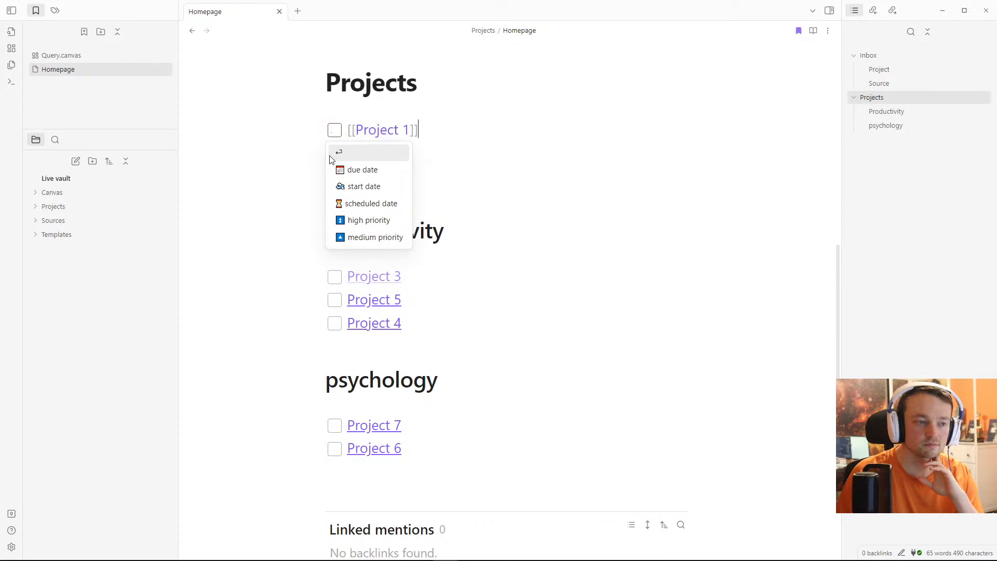
left_click(345, 112)
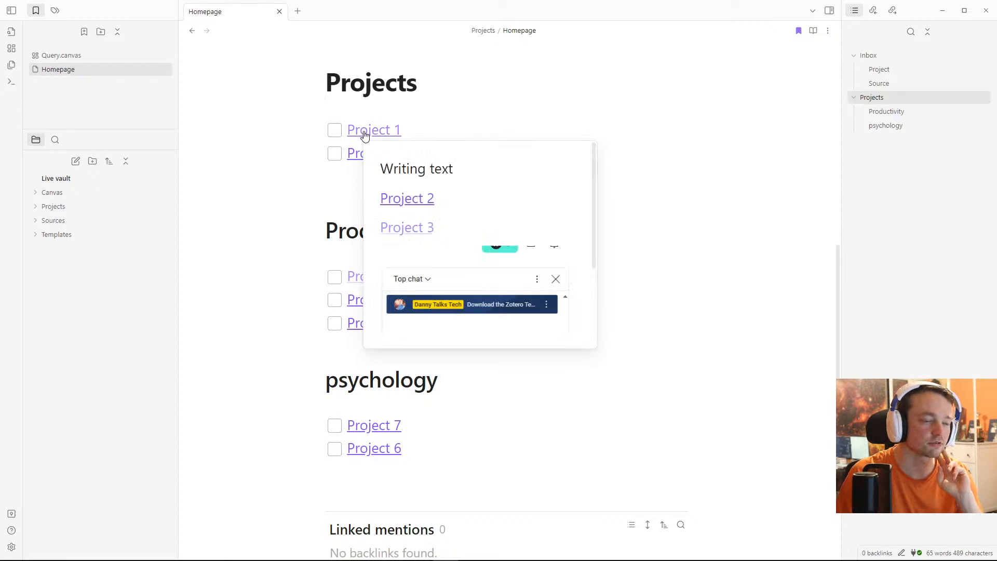
left_click(342, 186)
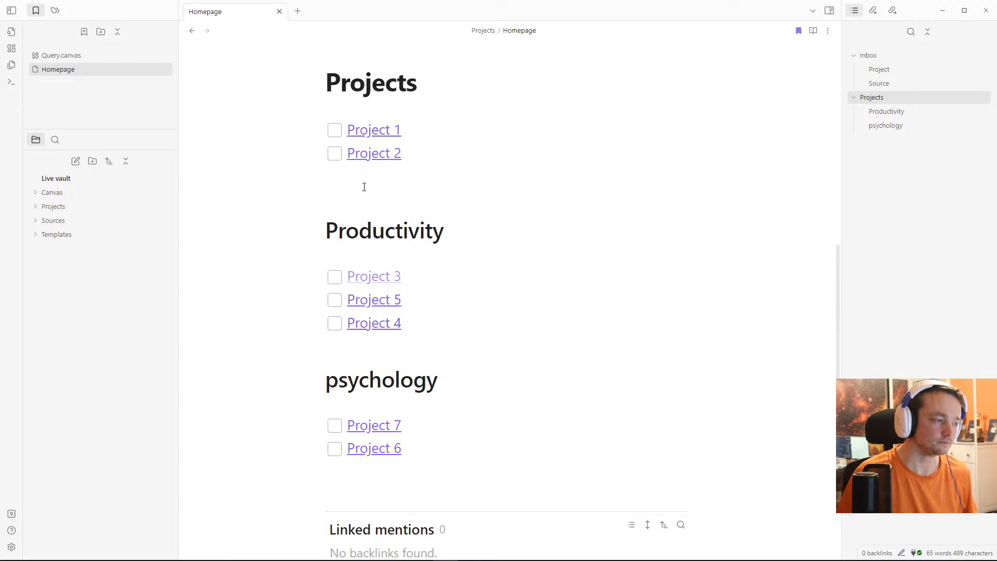
left_click(437, 155)
scroll(433, 179, "up", 4)
scroll(433, 181, "up", 5)
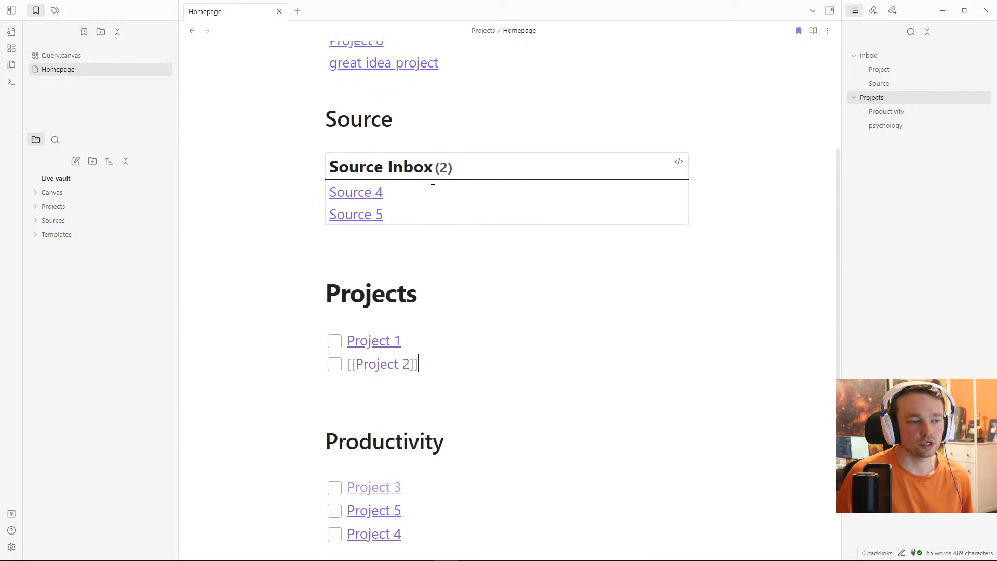
Step: Add a due date marker after the Project 1 link under the Projects heading
scroll(442, 261, "down", 5)
left_click(441, 301)
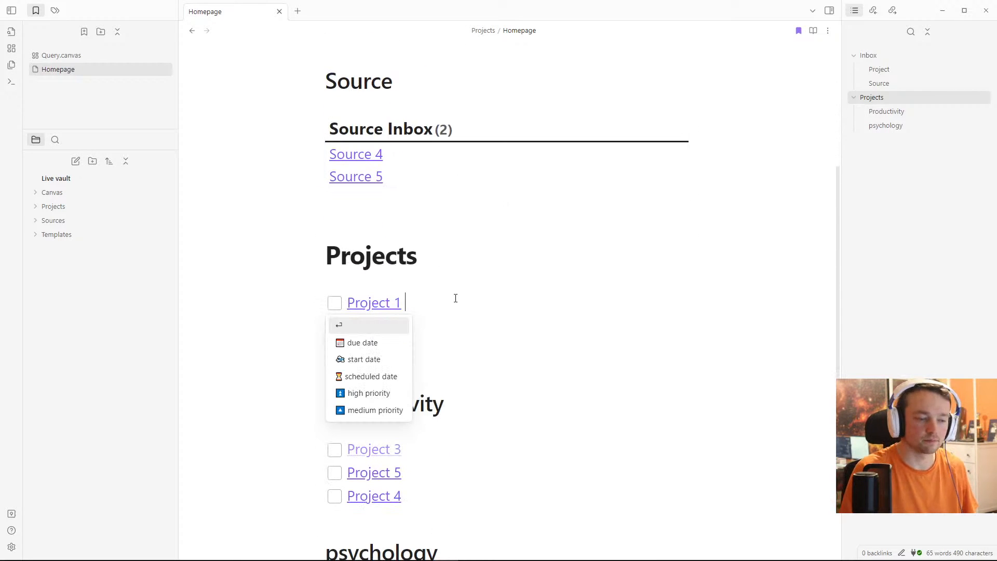
type("due")
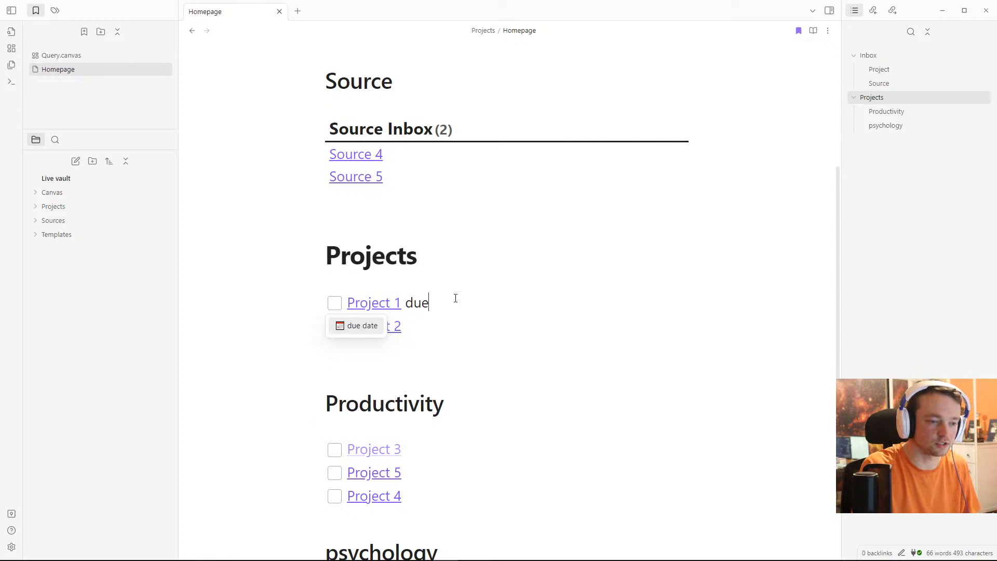
key("Return")
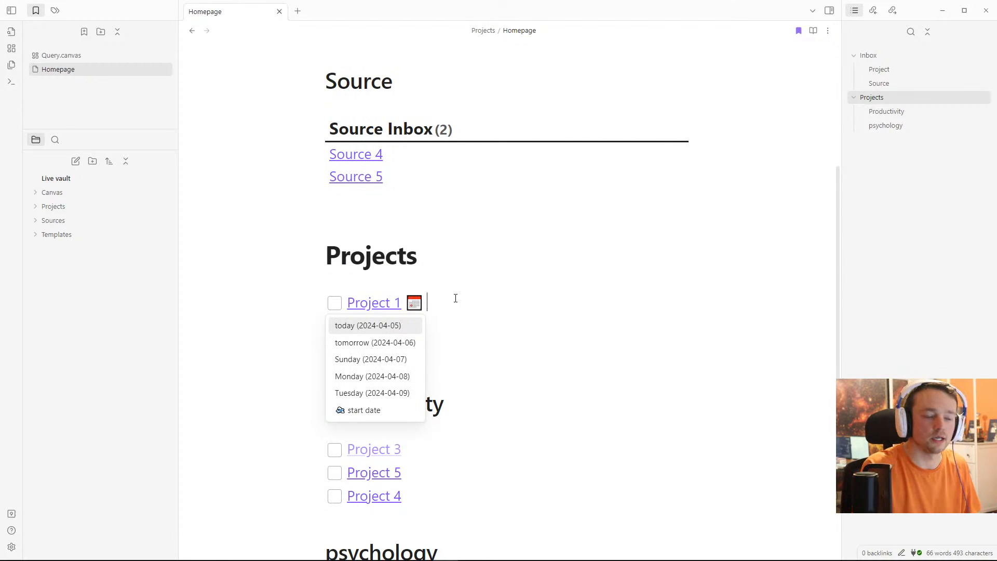
Step: Set the due date of the Project 1 task to in 2 weeks (2024-04-19)
type("in 2 week")
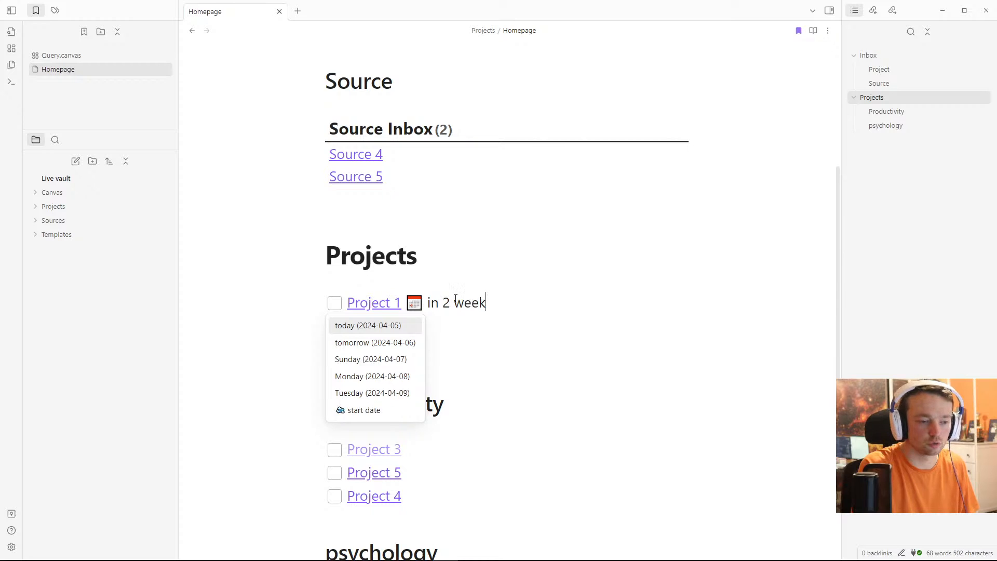
type("s")
key("Return")
left_click(438, 277)
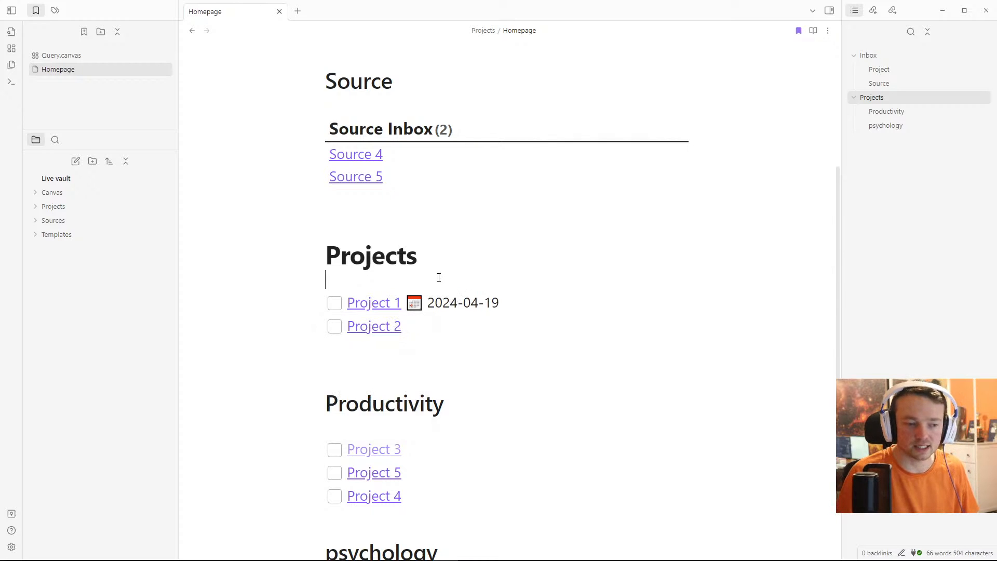
Step: Give the Project 2 task a due date of tomorrow (2024-04-06)
left_click(466, 327)
key("Down")
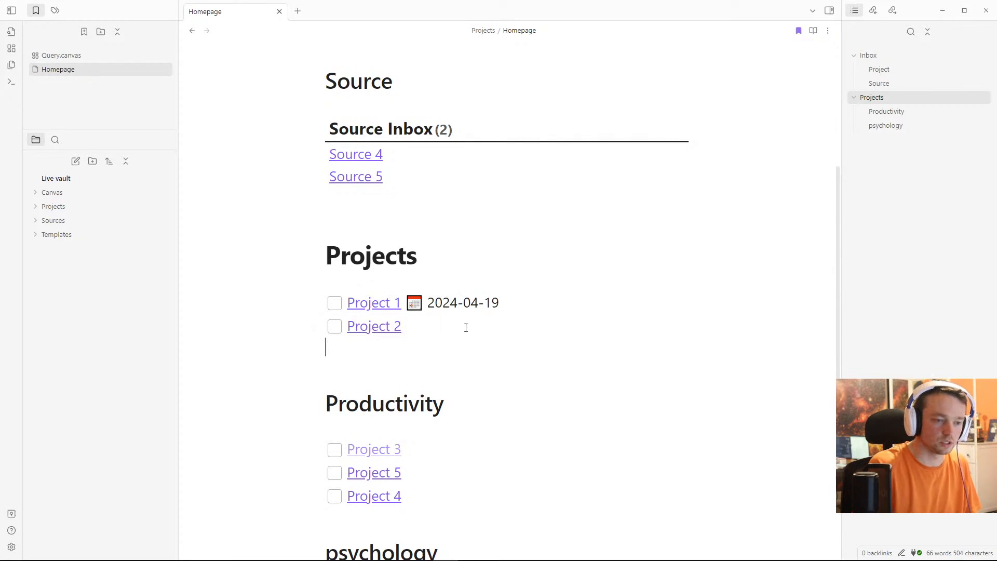
left_click(466, 328)
type("du")
key("Return")
type("tom")
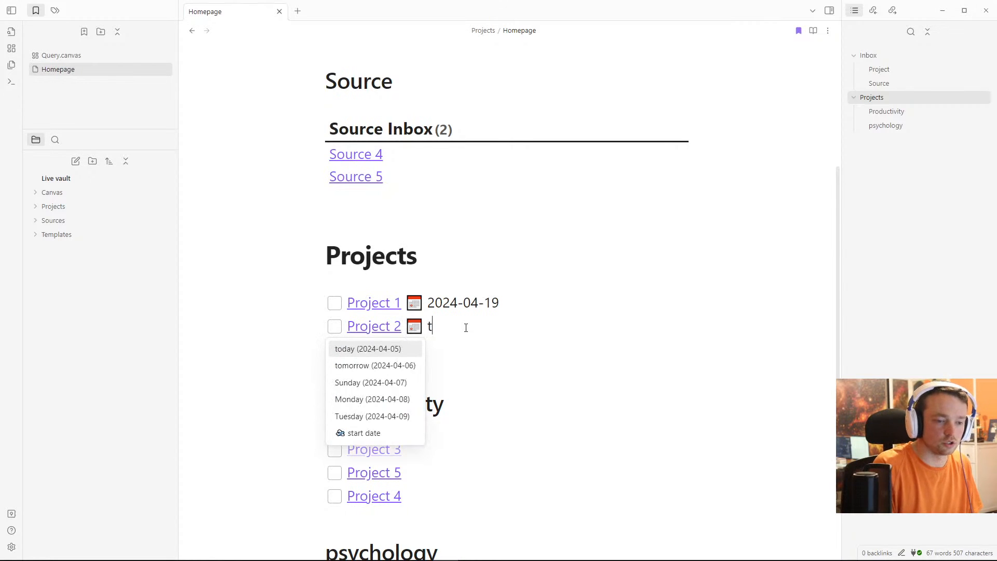
key("Return")
key("Escape")
Step: Give the Project 5 task under Productivity a scheduled date of today (2024-04-05)
scroll(449, 283, "down", 3)
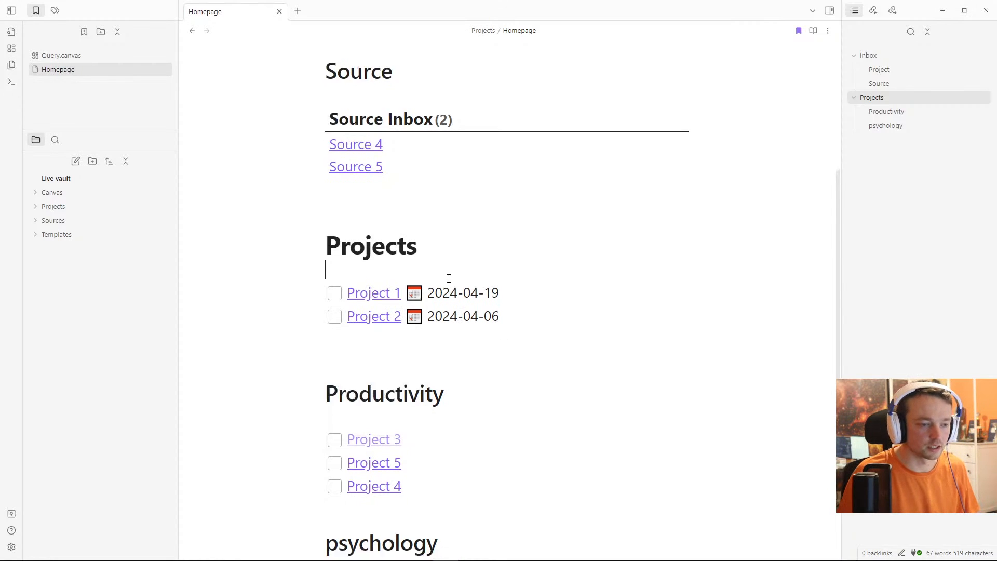
left_click(462, 282)
left_click(445, 294)
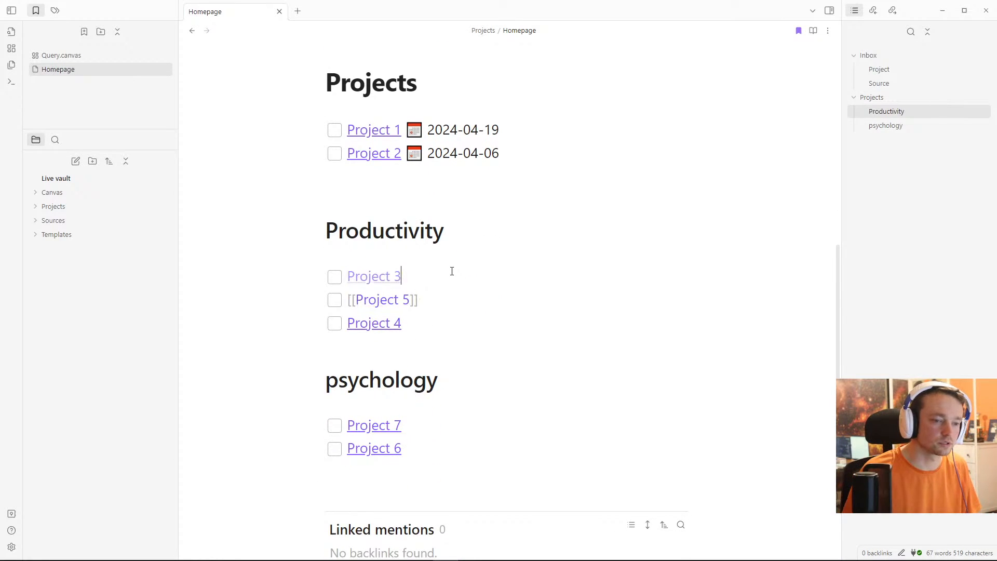
left_click(451, 273)
left_click(452, 300)
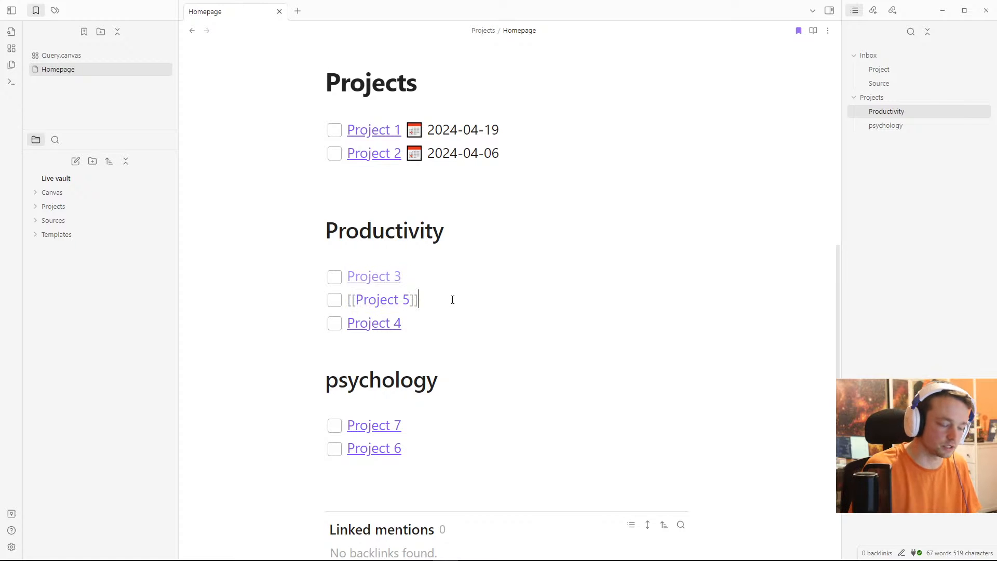
key("Down")
key("Down")
key("Down")
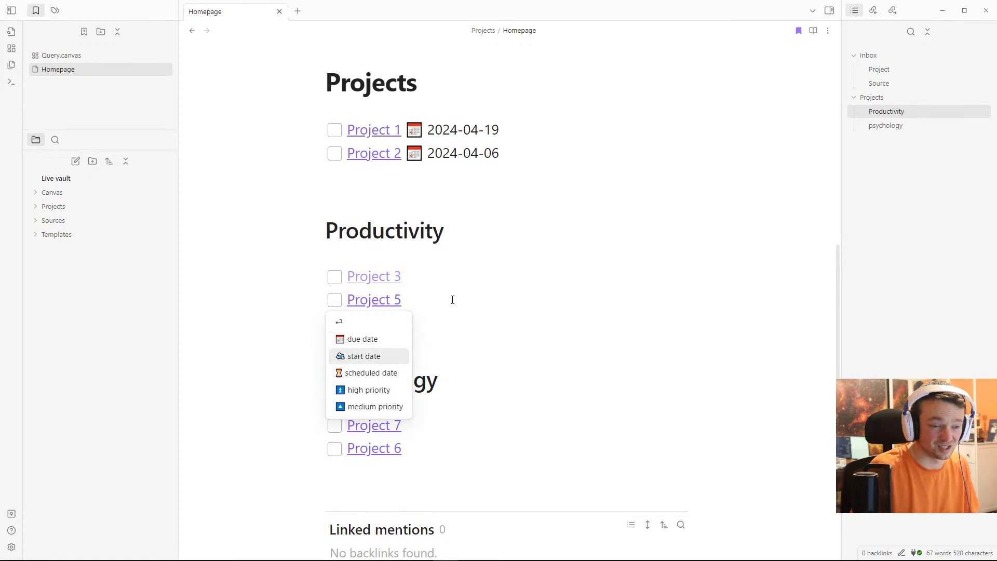
key("Return")
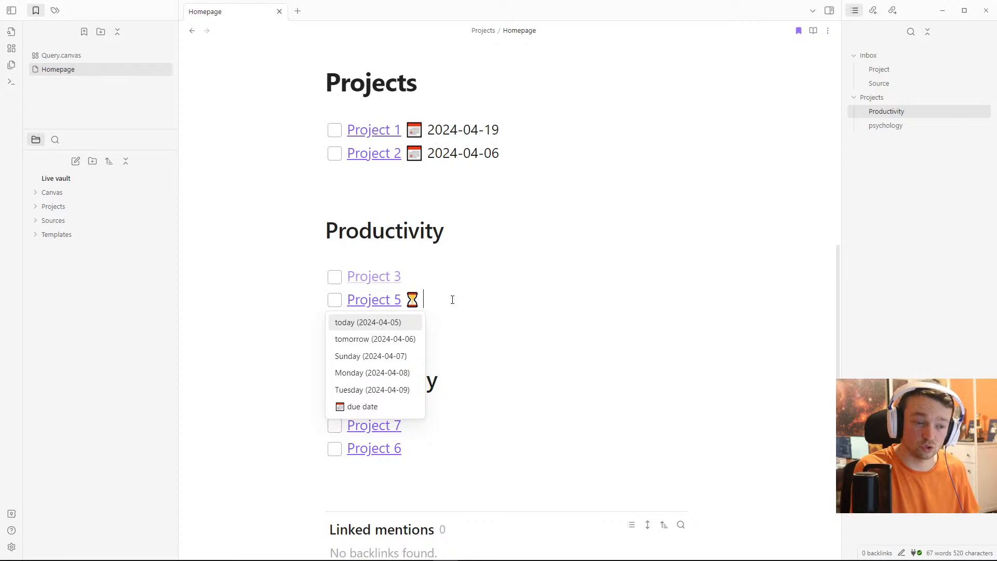
type("to")
key("Return")
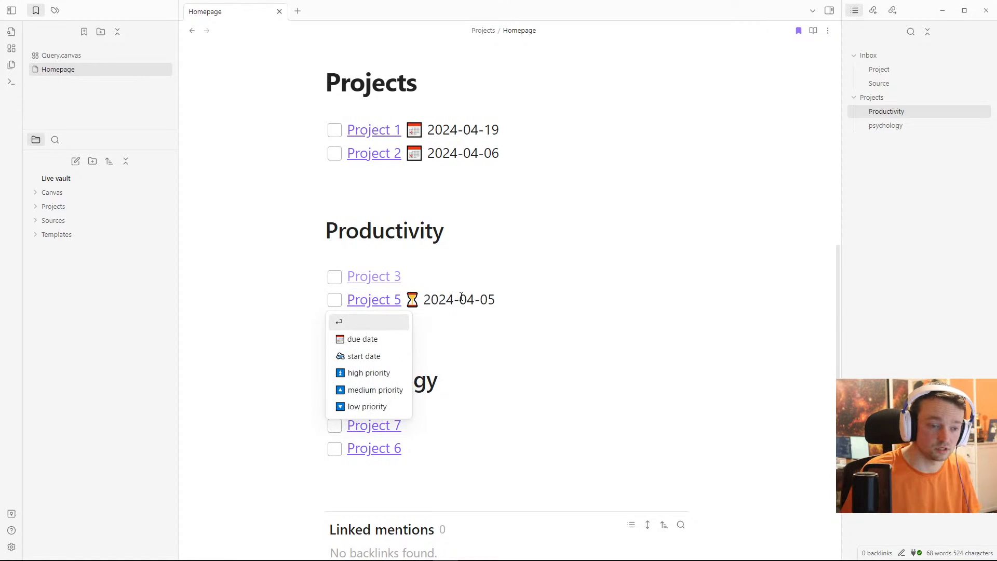
key("Escape")
Step: Review the inbox lists and the dated project tasks on the Homepage note
scroll(408, 260, "up", 5)
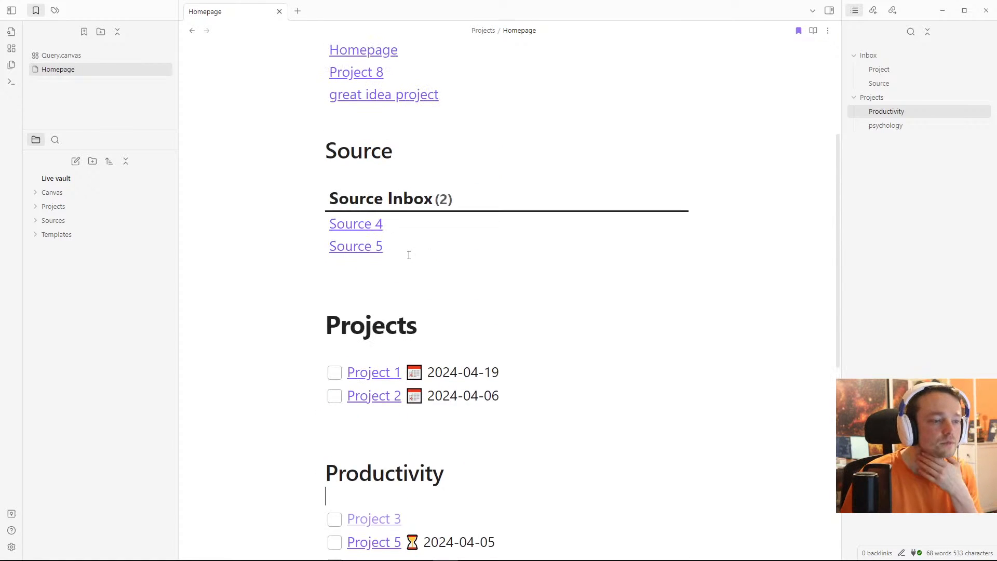
scroll(407, 281, "down", 1)
left_click(518, 233)
left_click(516, 254)
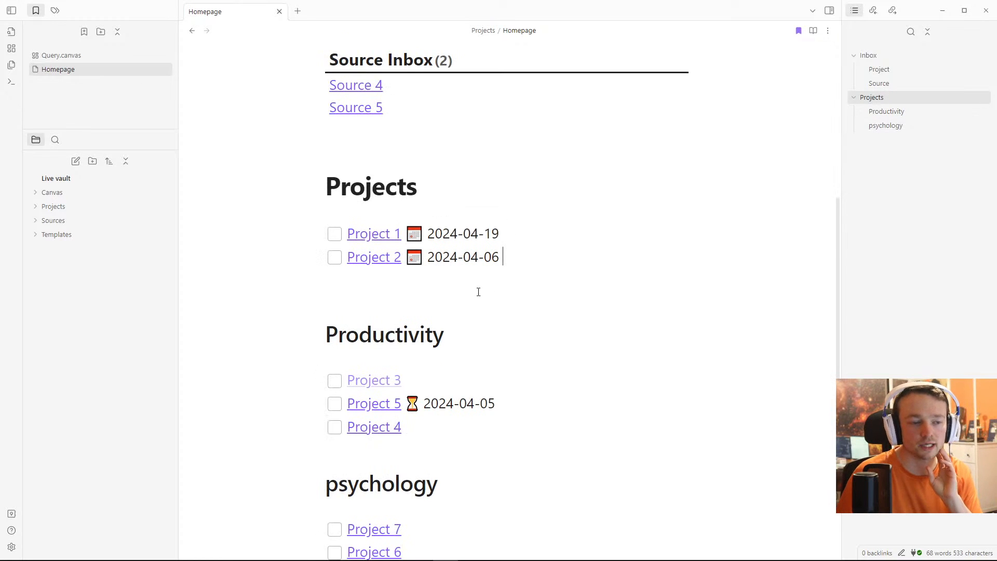
scroll(441, 334, "down", 5)
scroll(429, 311, "up", 5)
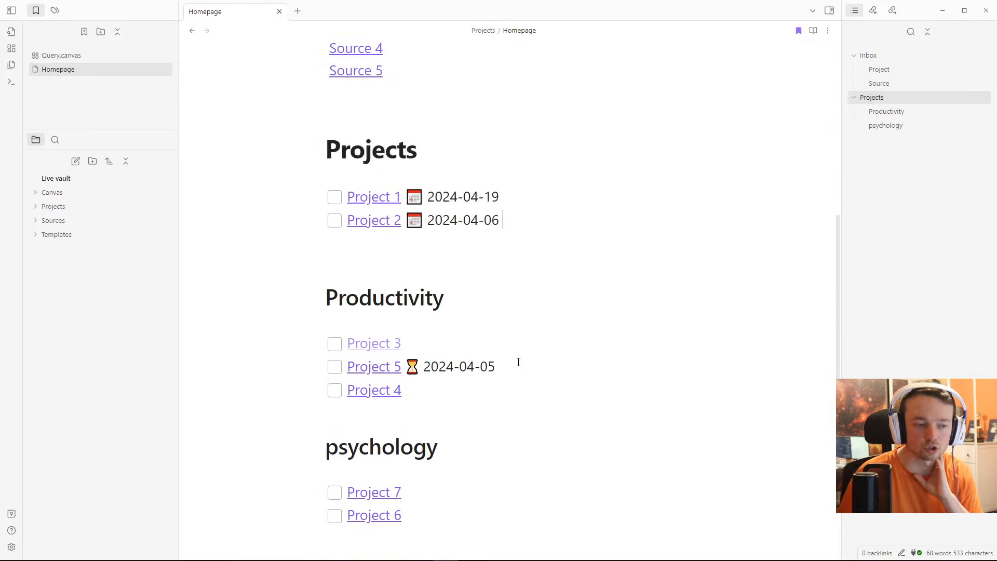
left_click(519, 364)
left_click(434, 322)
scroll(434, 314, "up", 5)
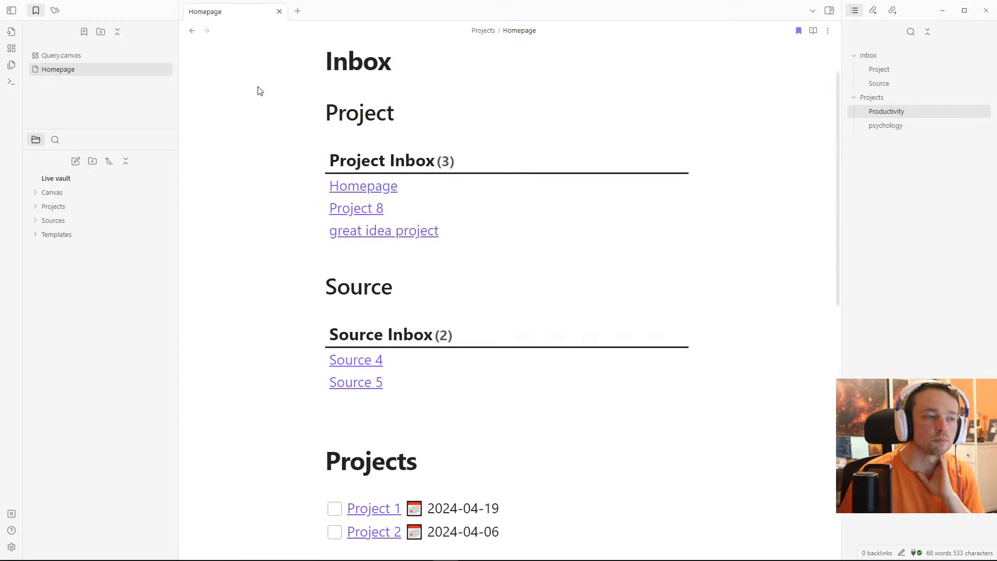
Step: Open the Query canvas and add an empty text card below the Project and Source inbox cards
left_click(52, 56)
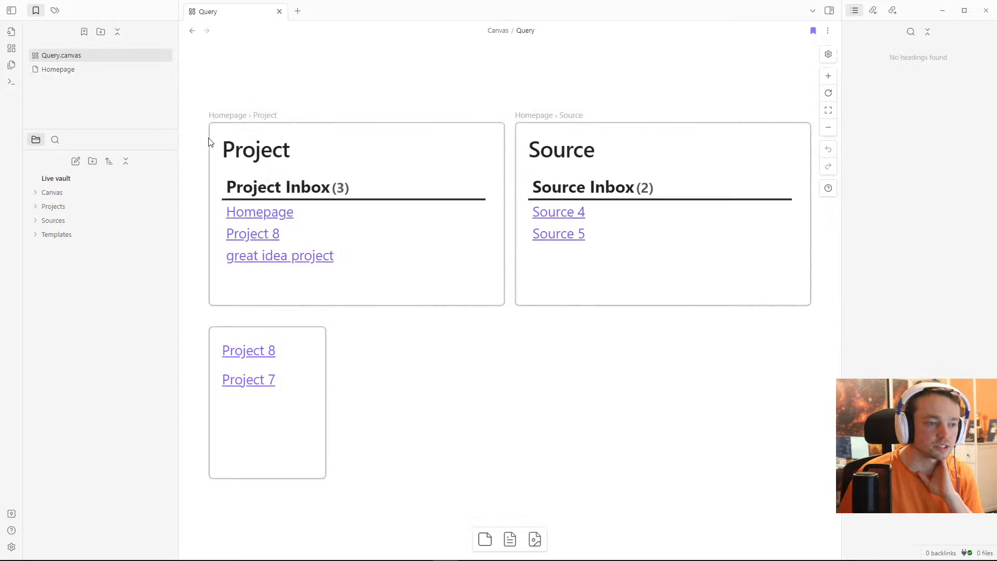
double_click(450, 362)
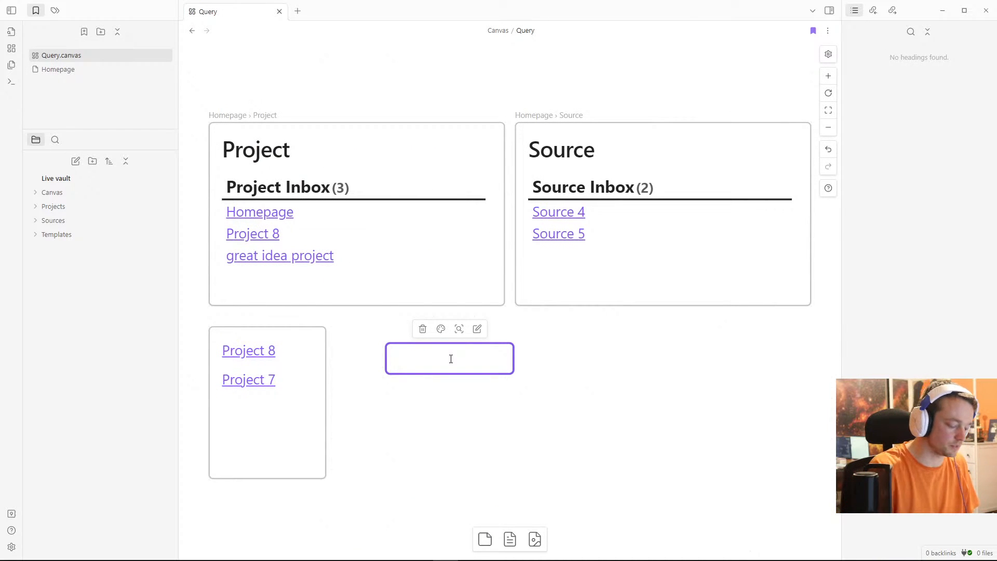
key("ctrl+p")
type("code")
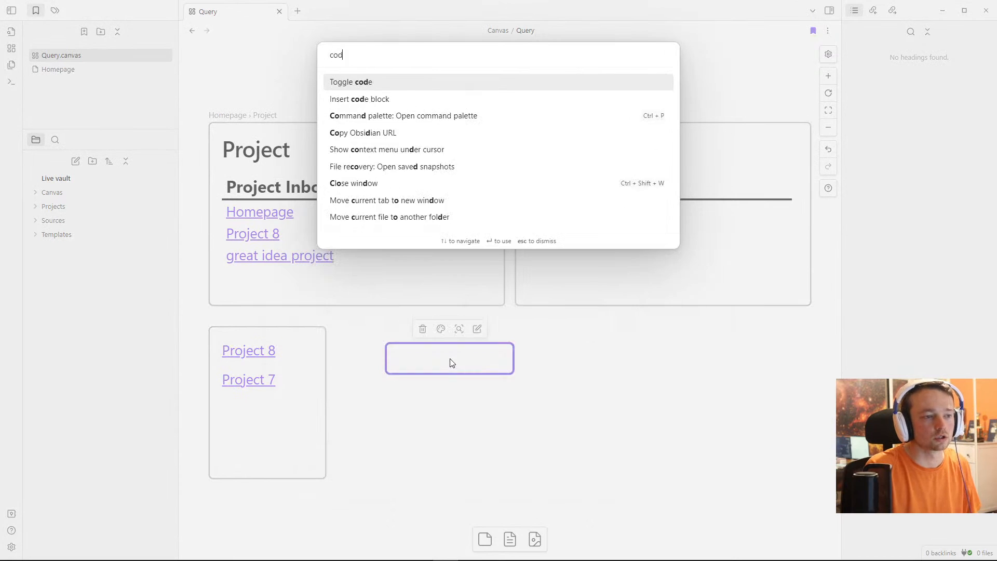
key("Return")
key("BackSpace")
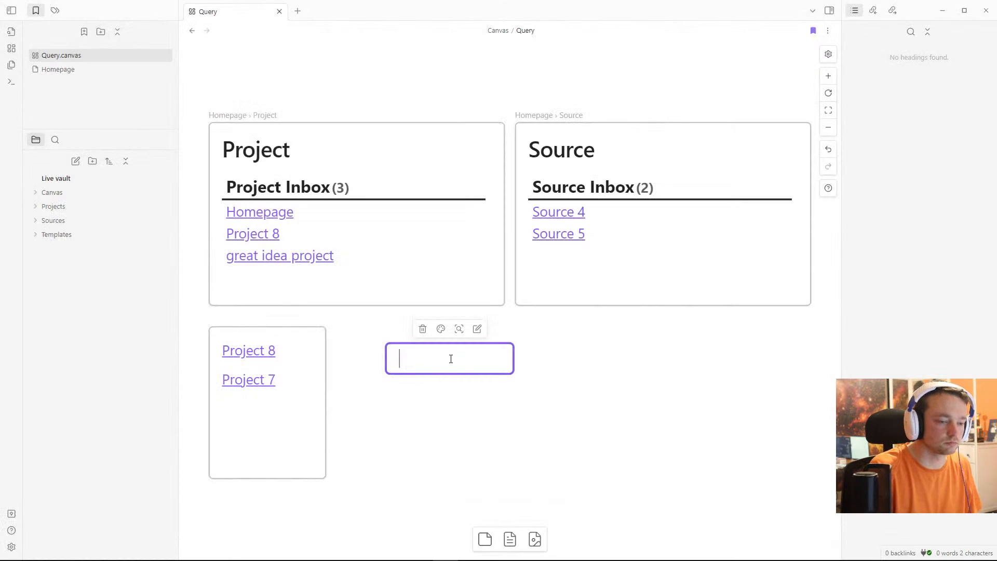
Step: Insert an empty fenced code block in the new card and enlarge the card in both directions
type("```")
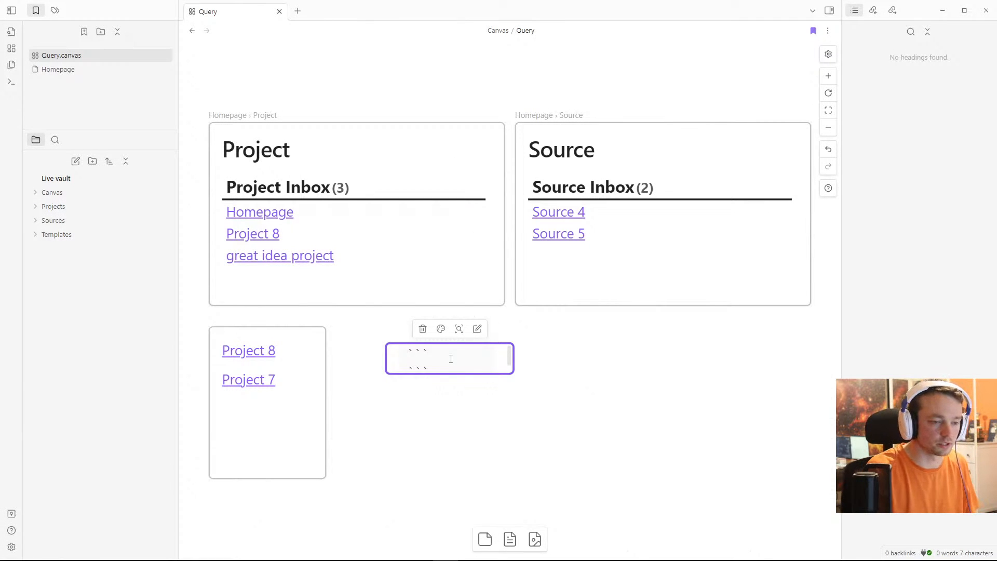
left_click(534, 410)
left_click(474, 373)
left_click_drag(475, 373, 474, 478)
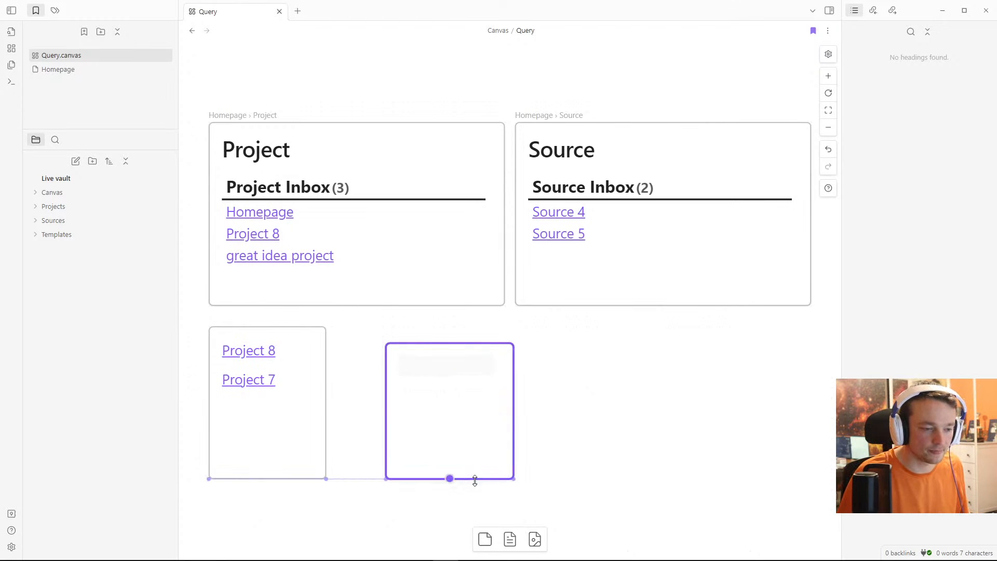
left_click_drag(513, 450, 574, 255)
left_click_drag(621, 320, 702, 441)
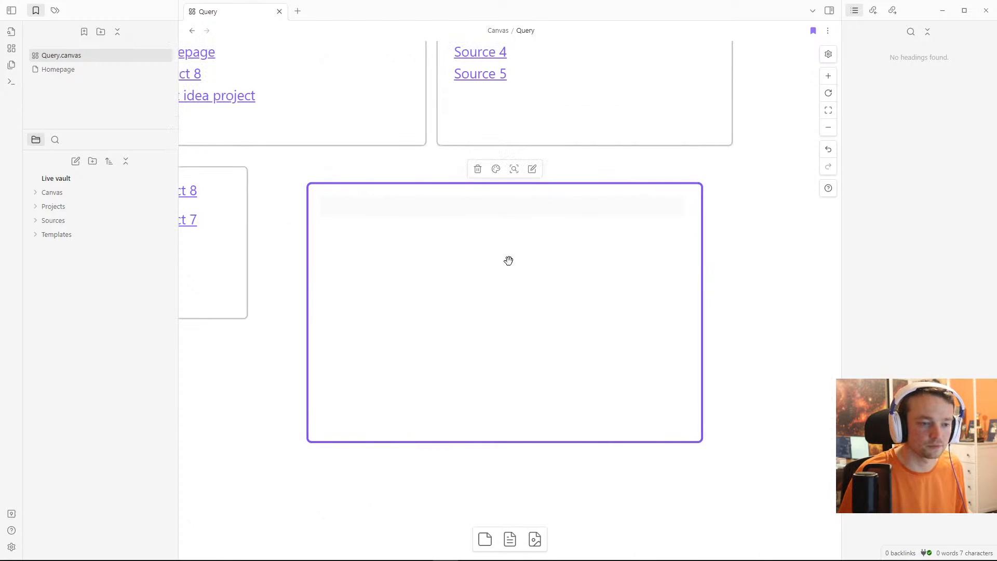
Step: Turn the card's code block into a tasks query with the filter "not done" and render it
double_click(507, 260)
left_click(395, 202)
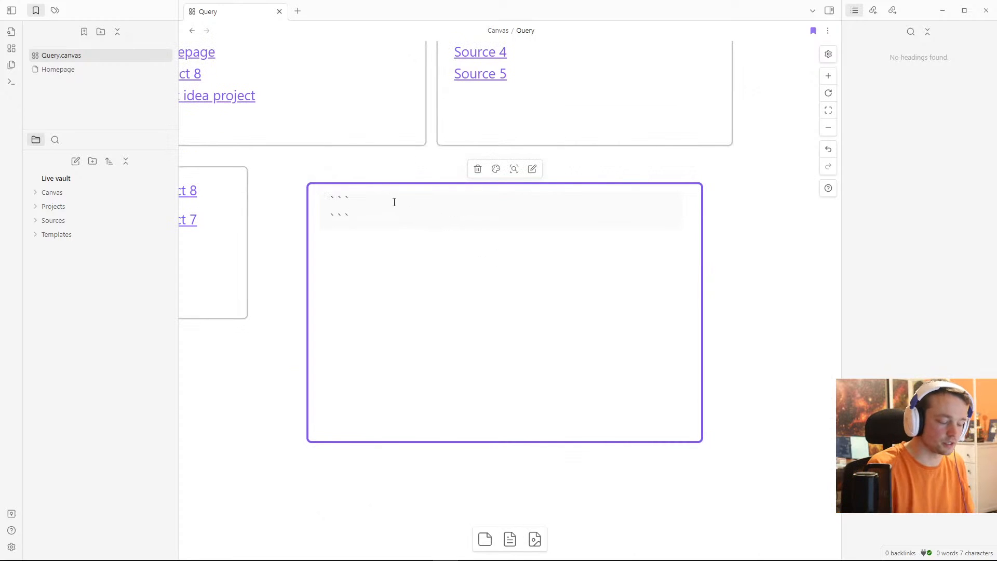
type("tasks")
key("Return")
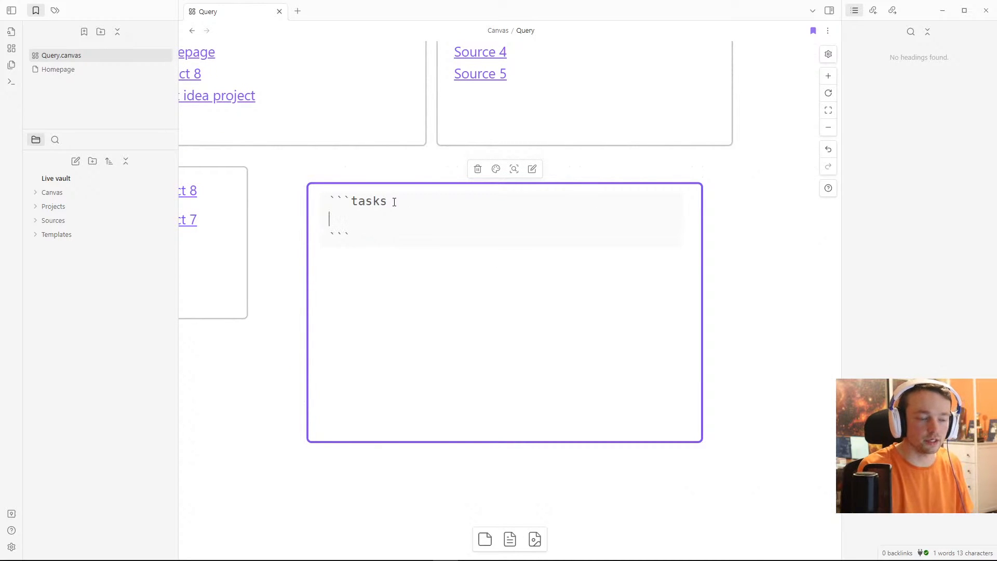
type("note")
key("BackSpace")
type("done")
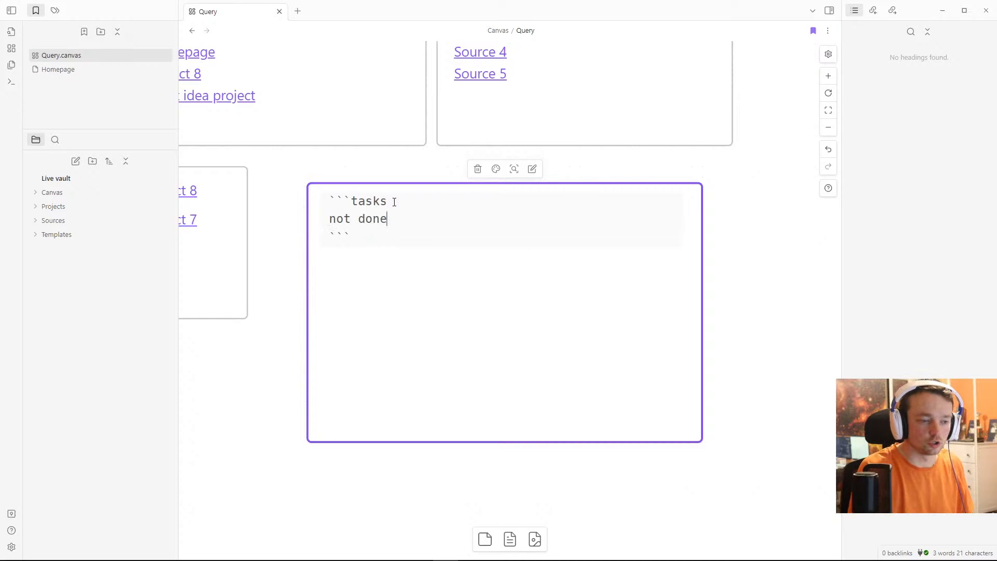
left_click(270, 249)
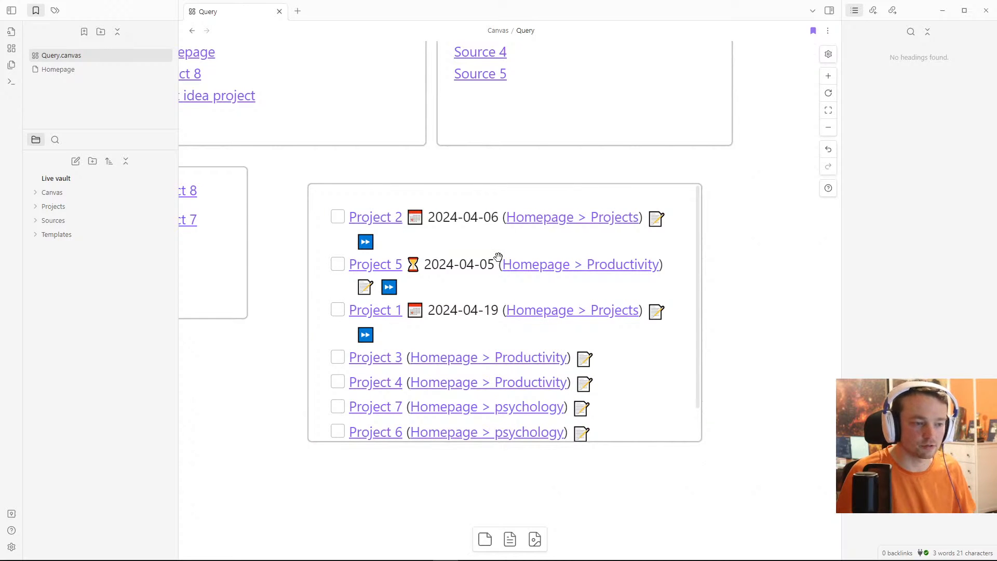
Step: Add the line "hide due date" to the tasks query below "not done"
double_click(469, 288)
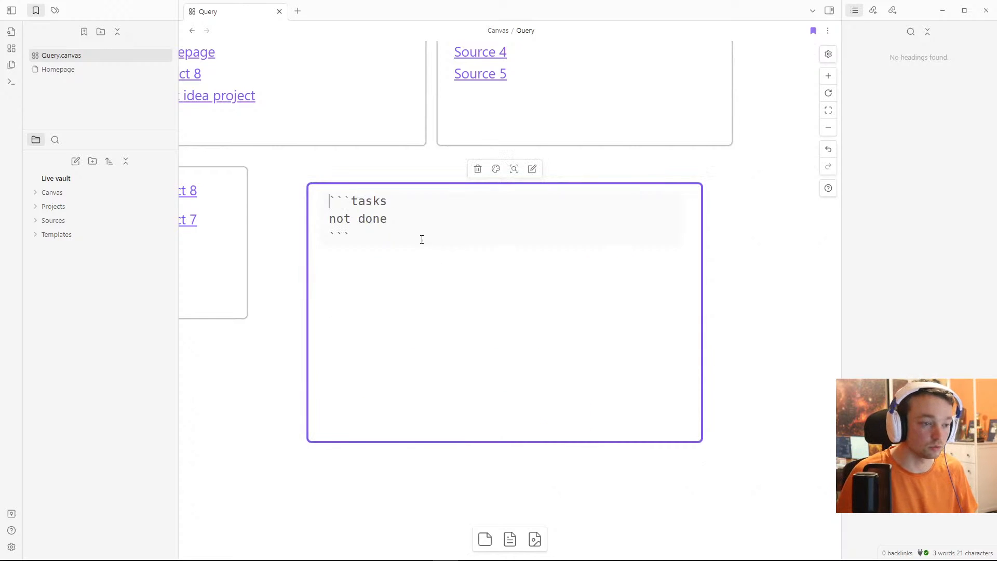
key("Return")
type("hide")
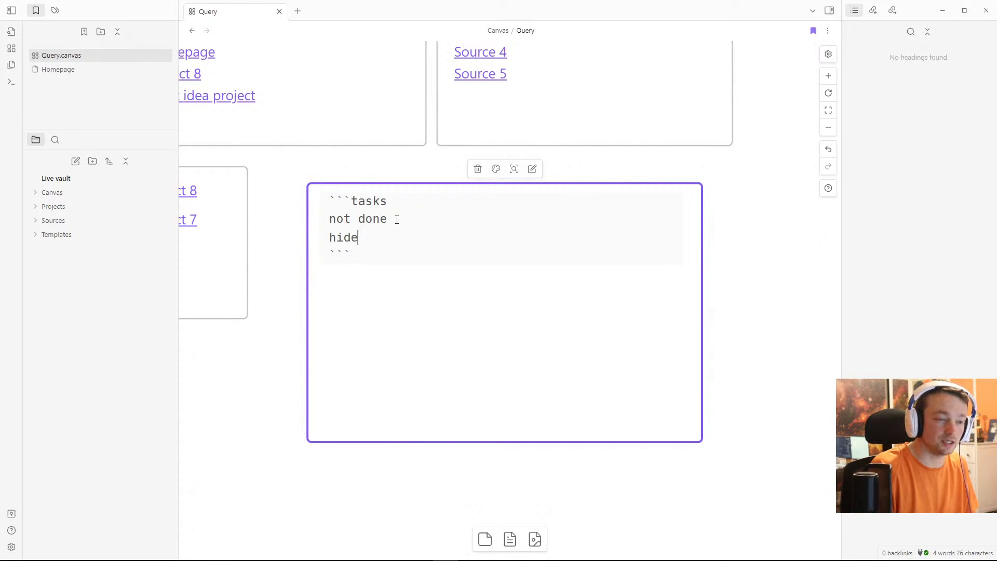
type(" due date")
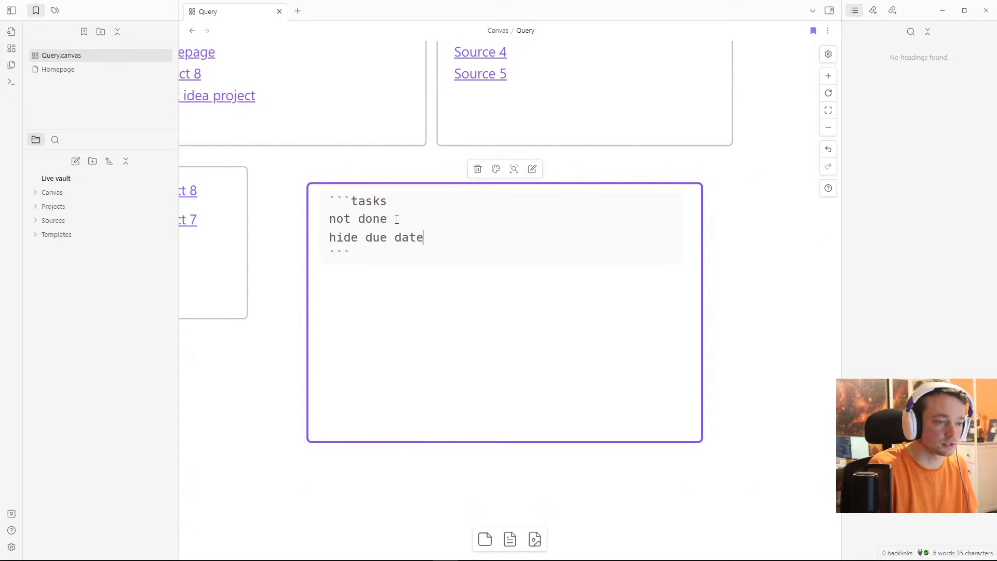
Step: Add the line "hide scheduled date" to the tasks query and render the task list
type("hi")
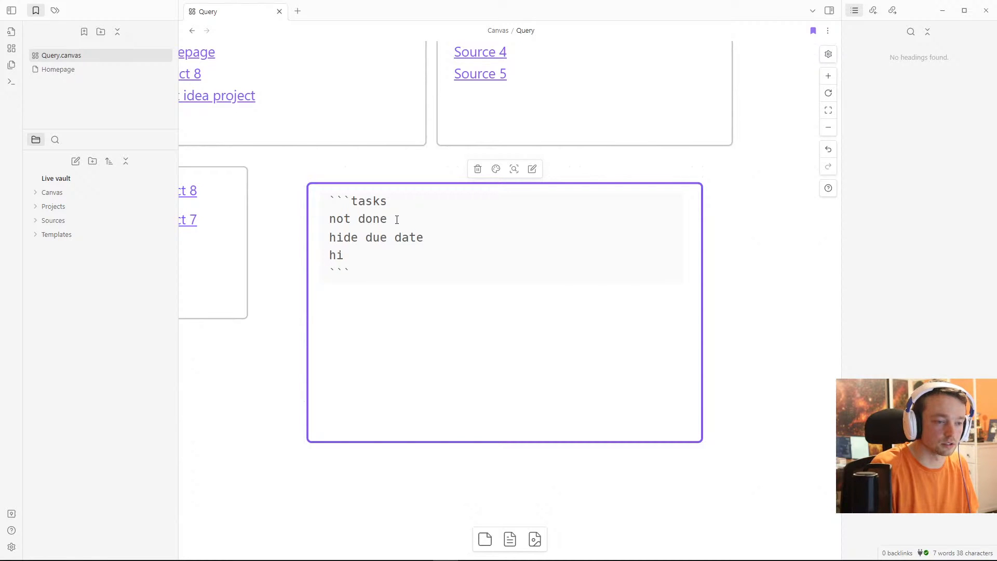
type("de saw")
key("BackSpace")
key("BackSpace")
key("BackSpace")
type("sc")
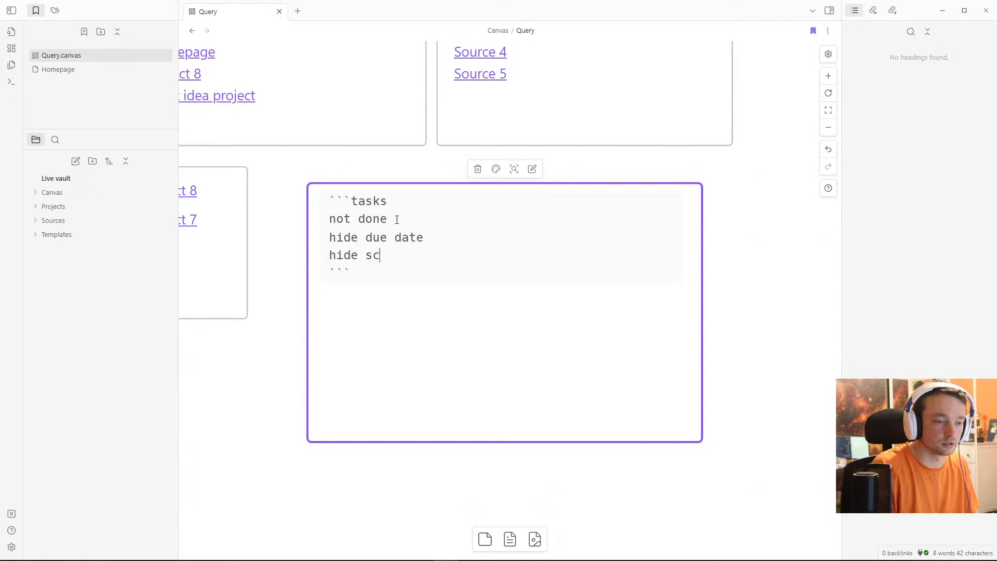
type("heduled date")
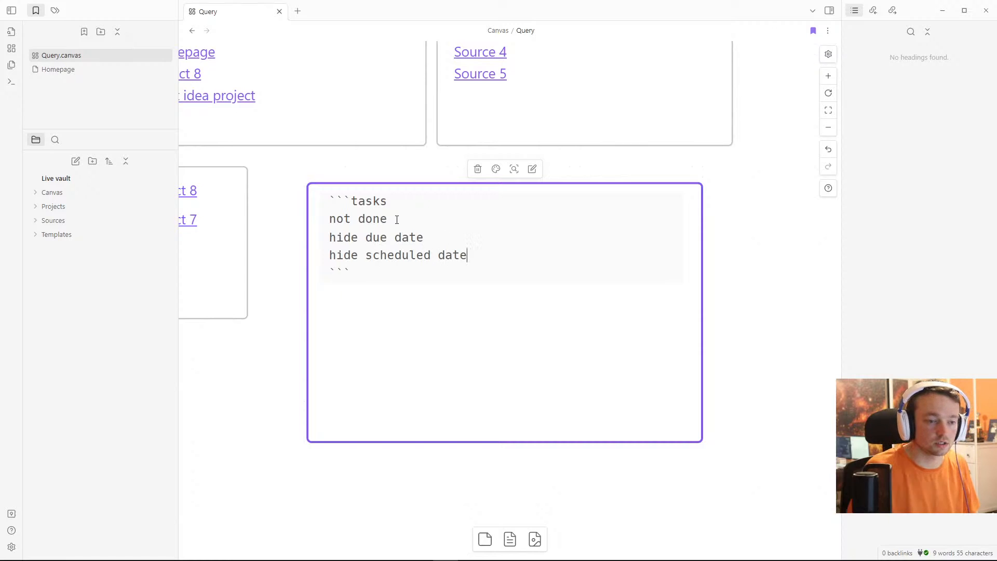
left_click(287, 239)
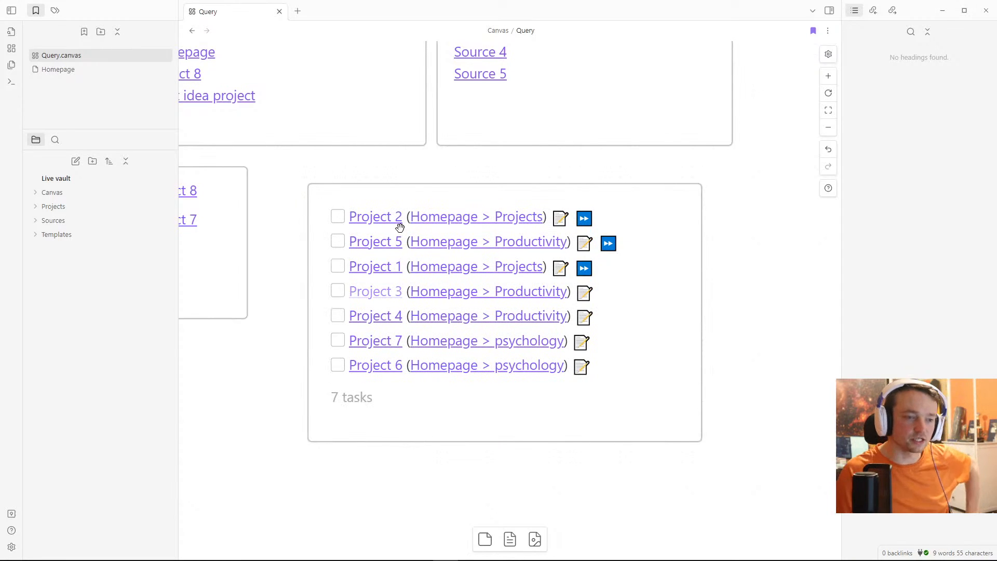
Step: Narrow the tasks query card so it fits closer around its task list
scroll(571, 314, "down", 5)
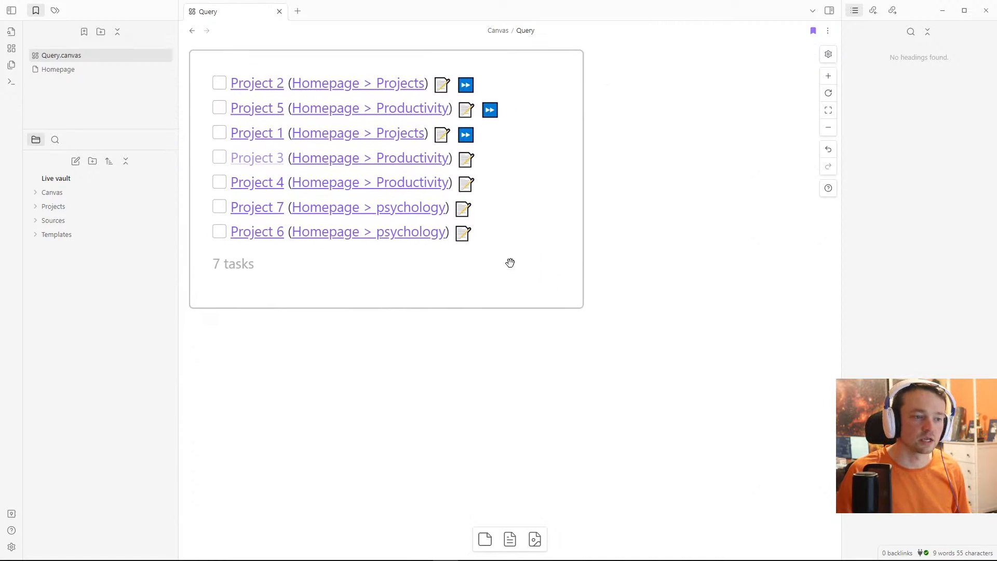
left_click_drag(583, 271, 533, 270)
left_click(598, 275)
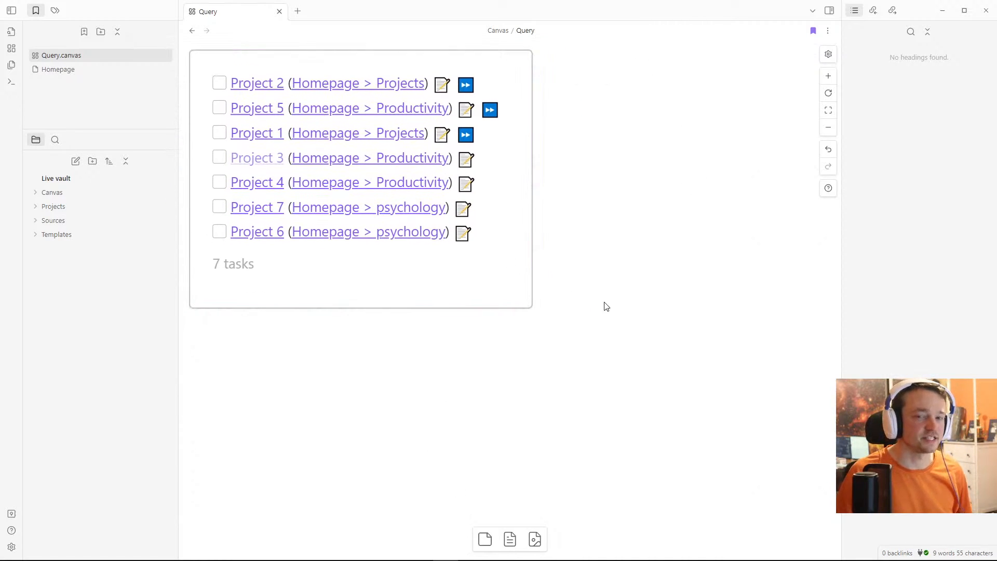
Step: Duplicate the tasks query card and align the copy beside the original, to its right
left_click_drag(344, 269, 661, 376)
left_click_drag(650, 465, 528, 481)
left_click_drag(520, 430, 588, 426)
left_click_drag(587, 388, 610, 292)
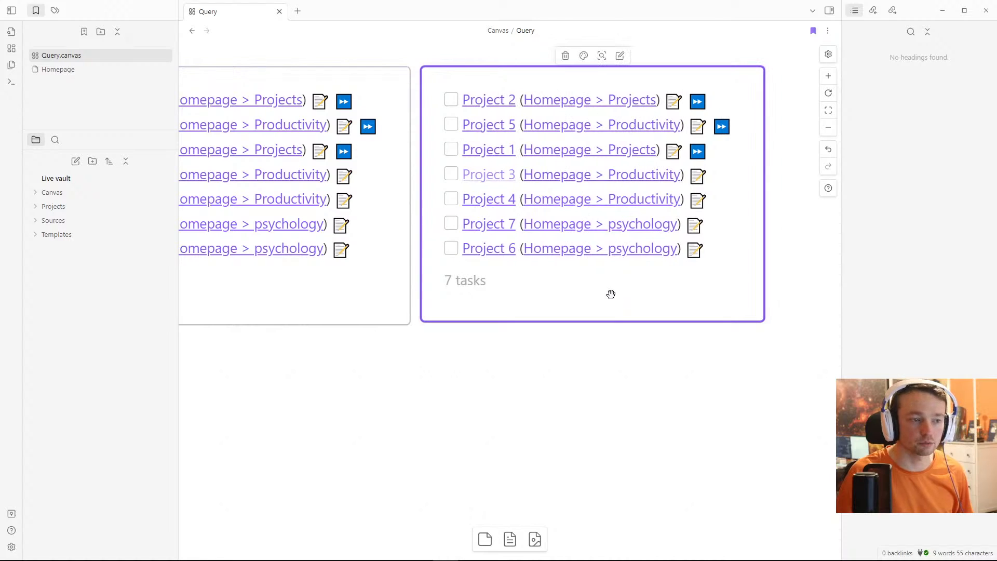
Step: Add the line "due" below "not done" in the copied tasks query card and render it
double_click(611, 292)
left_click(501, 103)
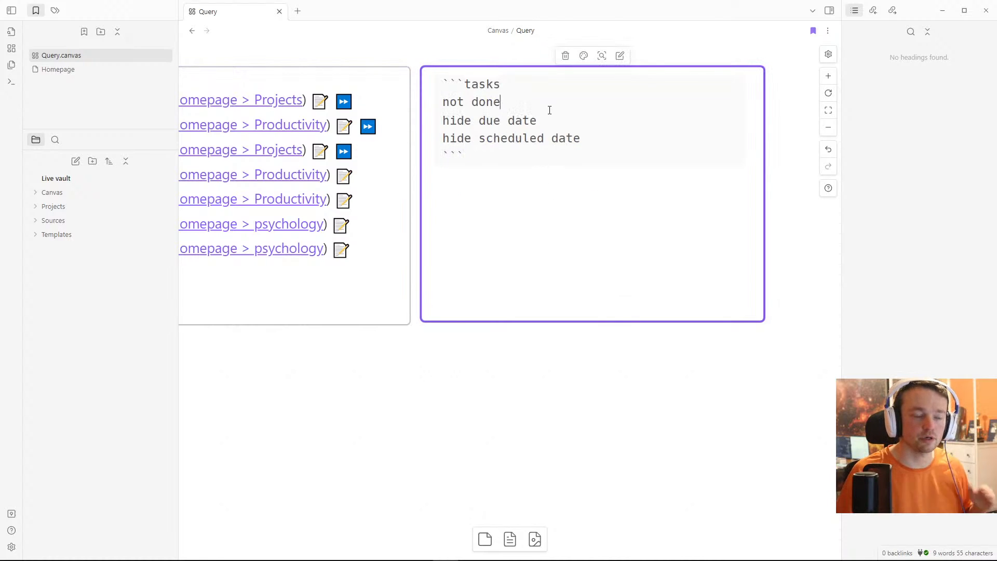
key("Return")
type("due")
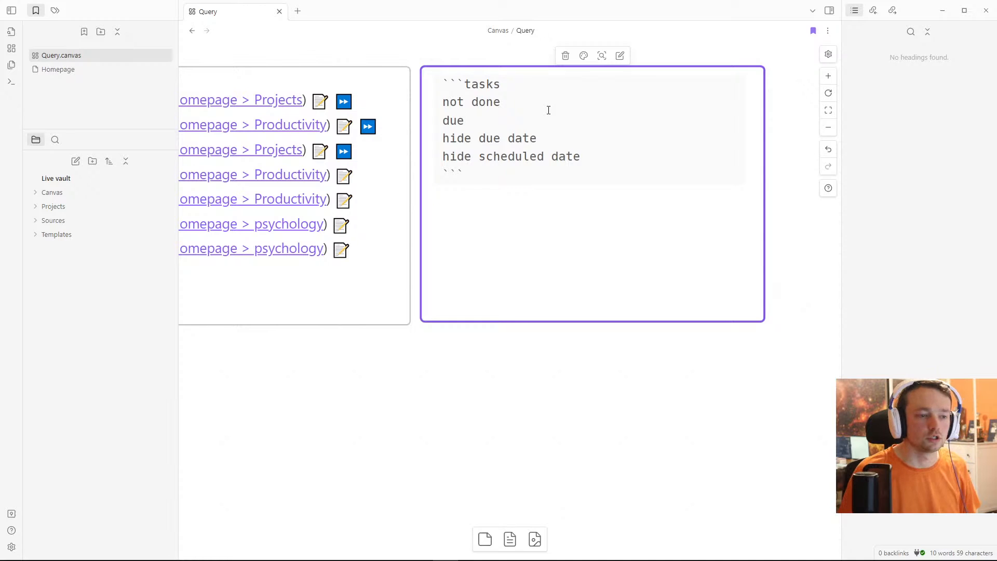
left_click(519, 343)
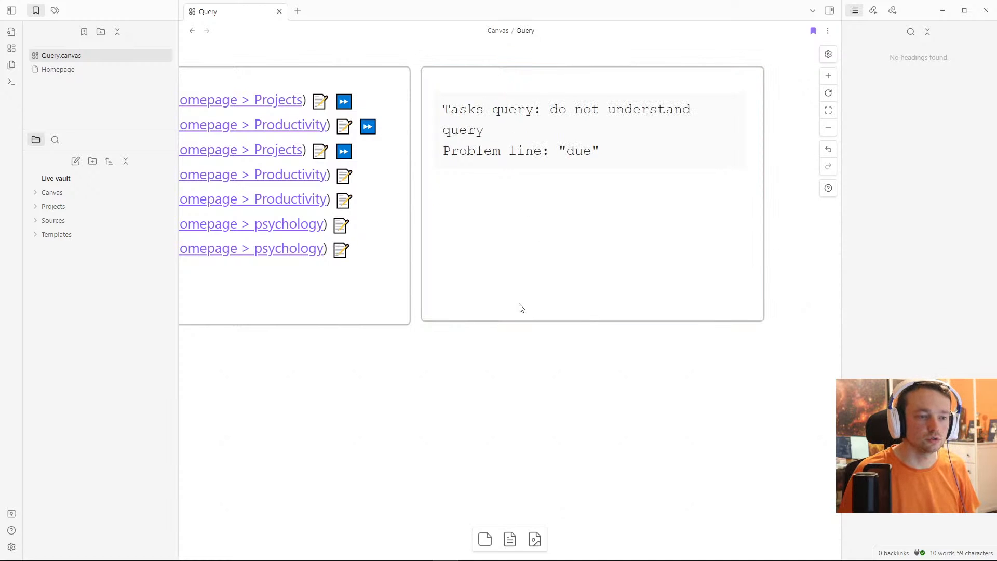
Step: Change the "due" line in the copied tasks query to "has due"
double_click(546, 195)
key("Down")
key("Down")
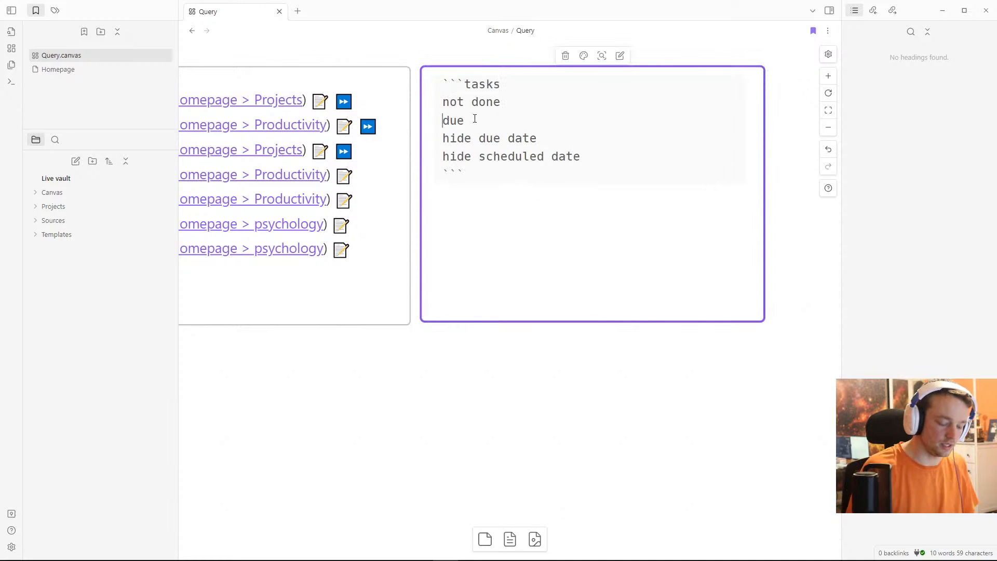
type("has")
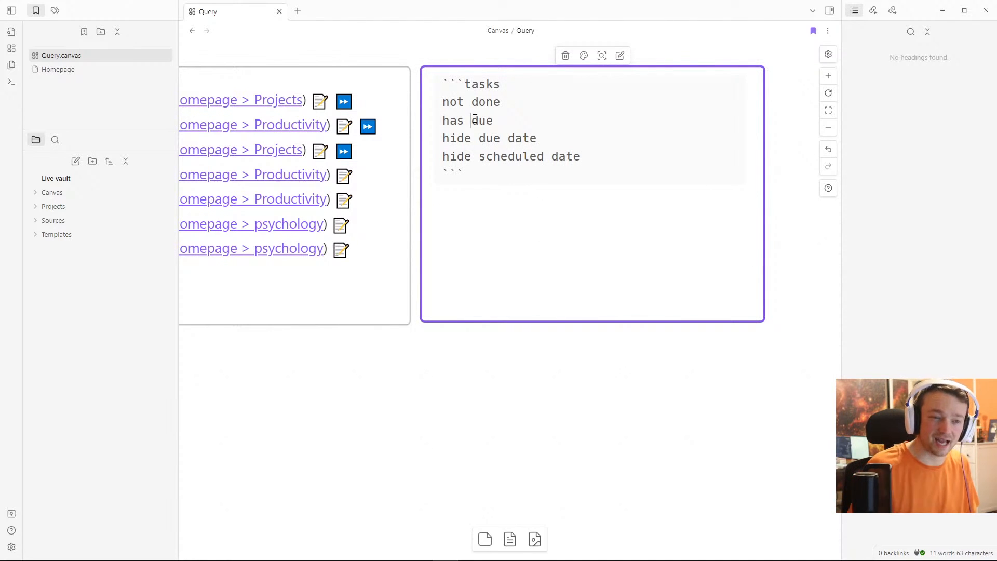
left_click(519, 387)
Step: Complete the filter line in the copied tasks query to "has due date" and render the task list
left_click(525, 199)
double_click(526, 200)
left_click(504, 124)
type("due")
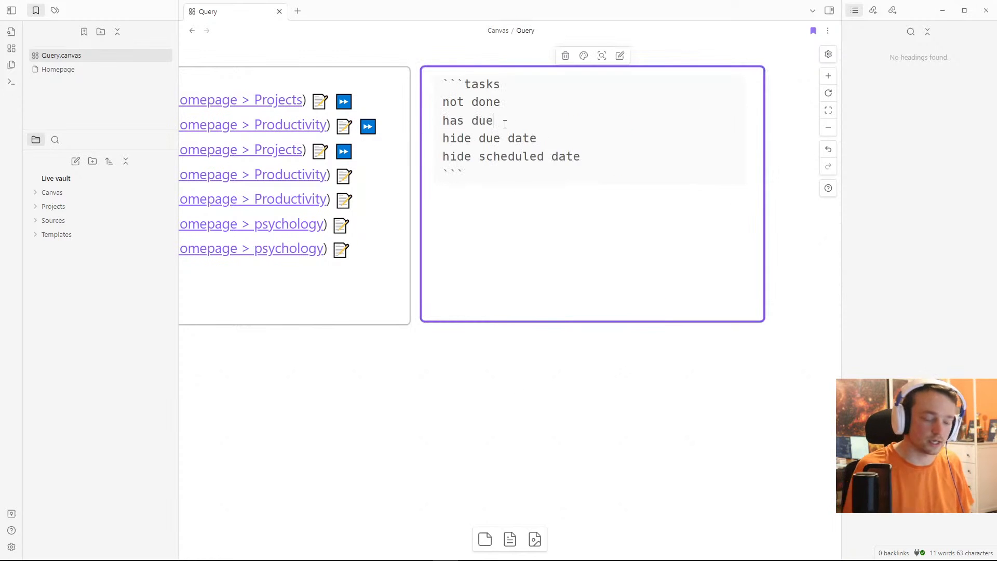
key("BackSpace")
type("at")
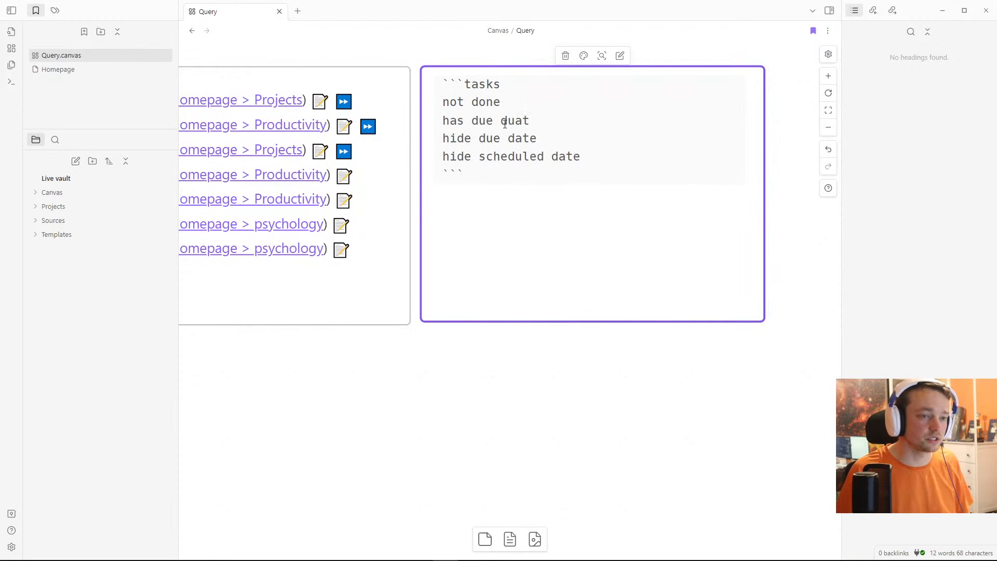
key("BackSpace")
key("BackSpace")
key("BackSpace")
type("ate")
left_click(540, 391)
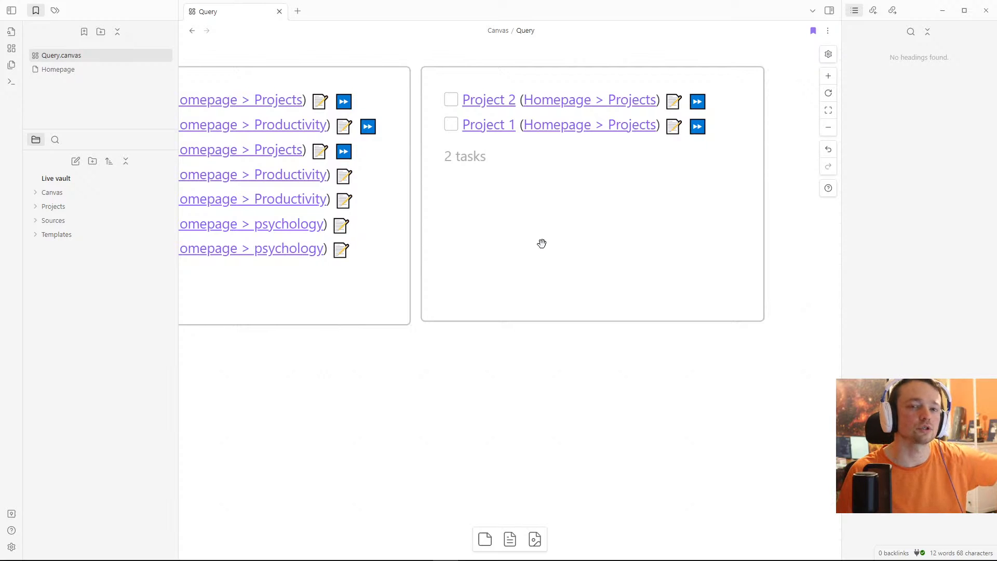
Step: Open the Project 1 note from the copied card's task list and open its linked Project 2 note in a split beside it
left_click(519, 212)
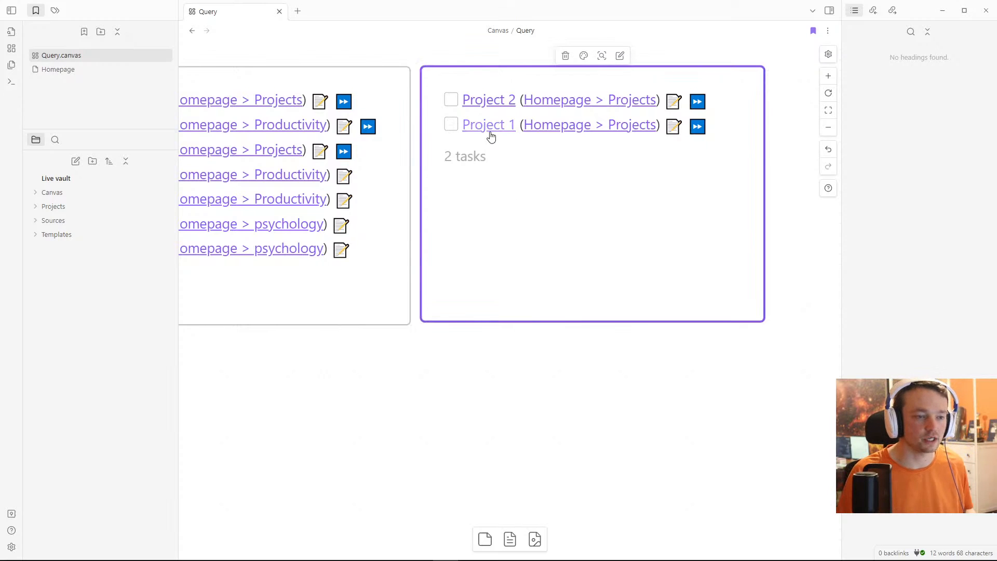
left_click(490, 126)
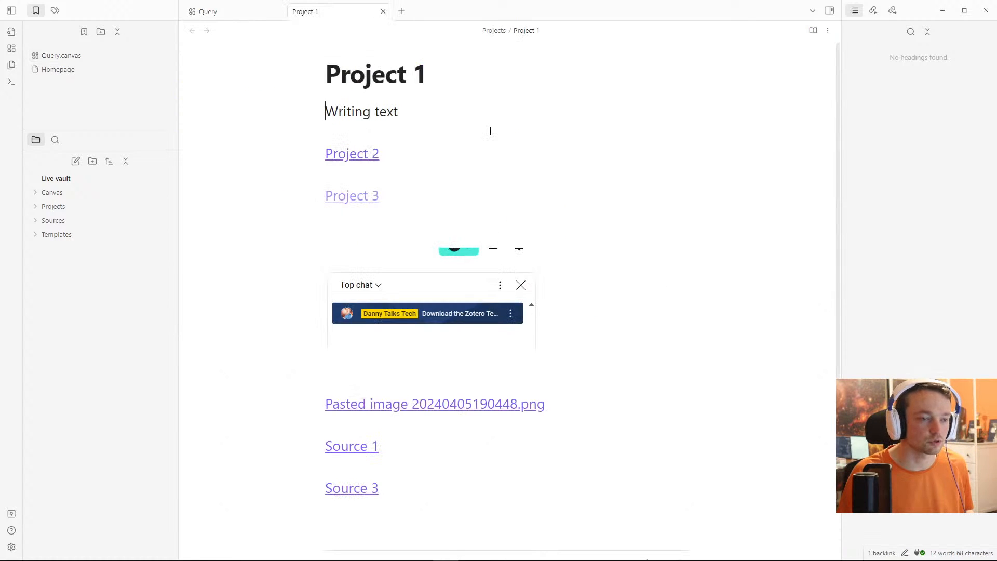
left_click(353, 155)
left_click_drag(434, 12, 817, 261)
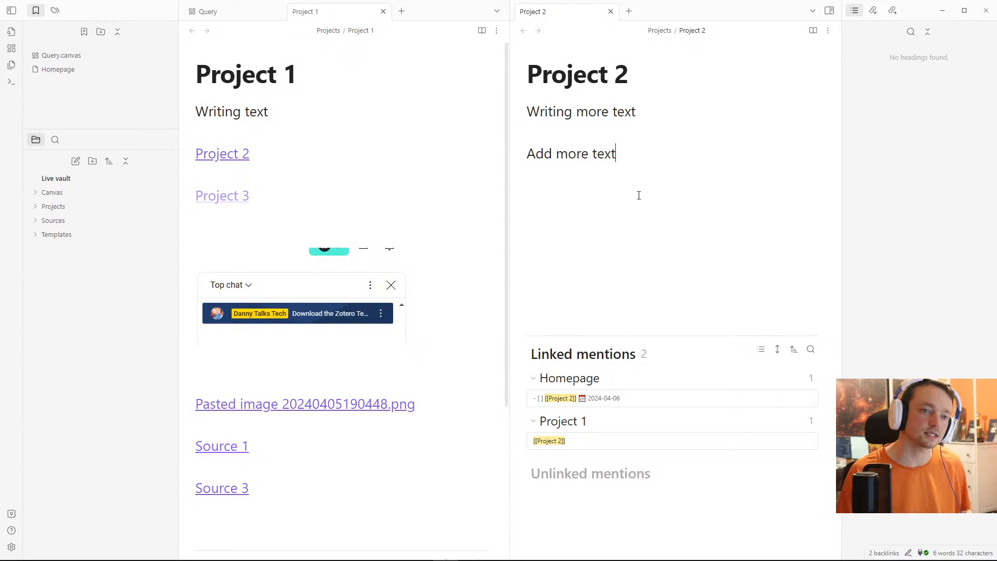
Step: Try turning the Project 2 link in the Project 1 note into the embed ![[Project 2]], and undo it
left_click(304, 225)
left_click(271, 160)
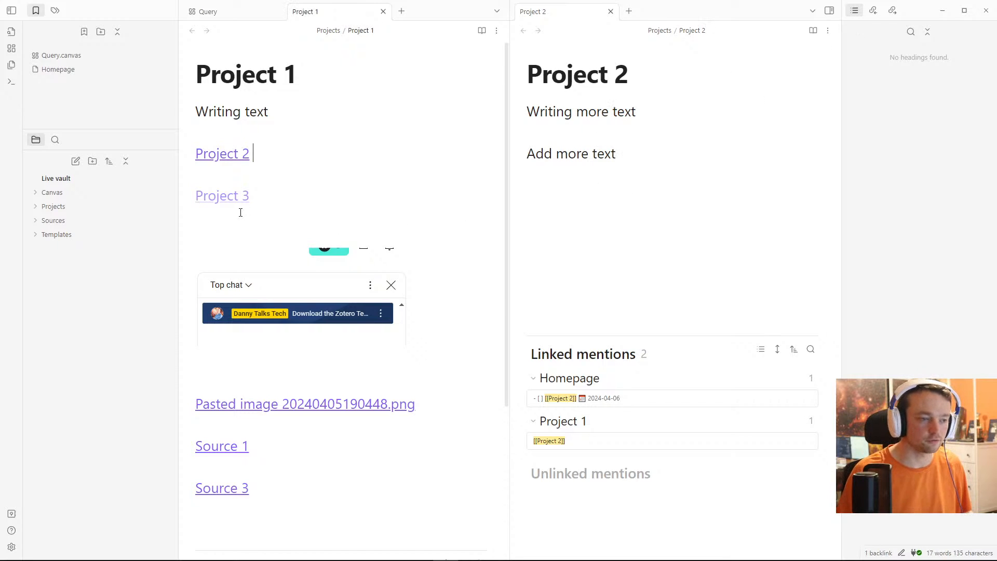
key("Up")
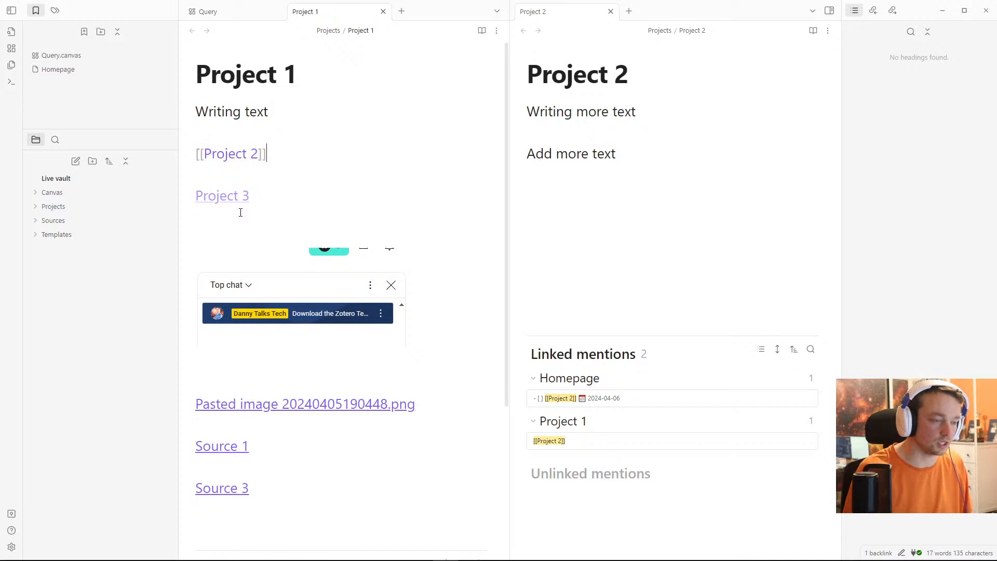
left_click(198, 153)
type("!")
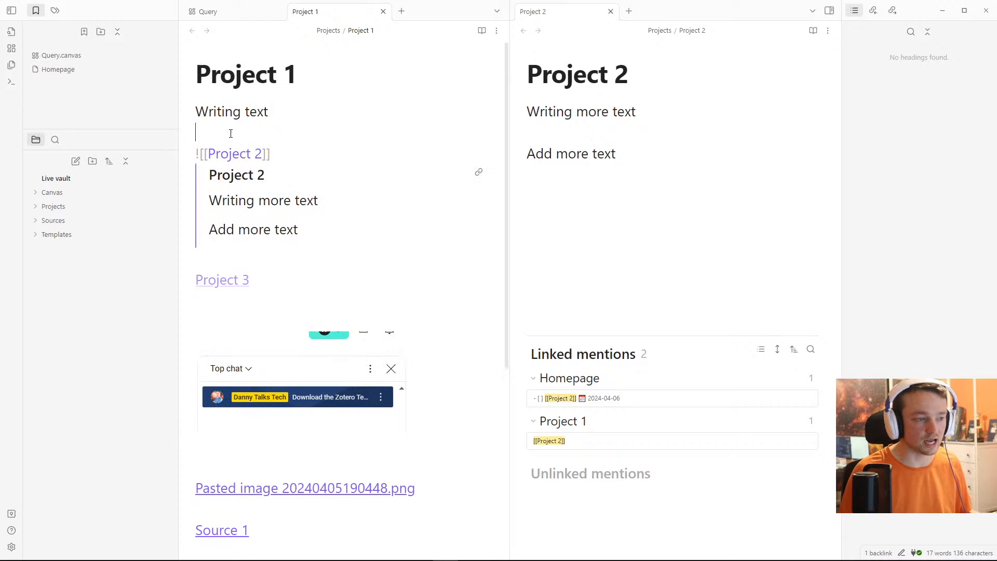
left_click(230, 133)
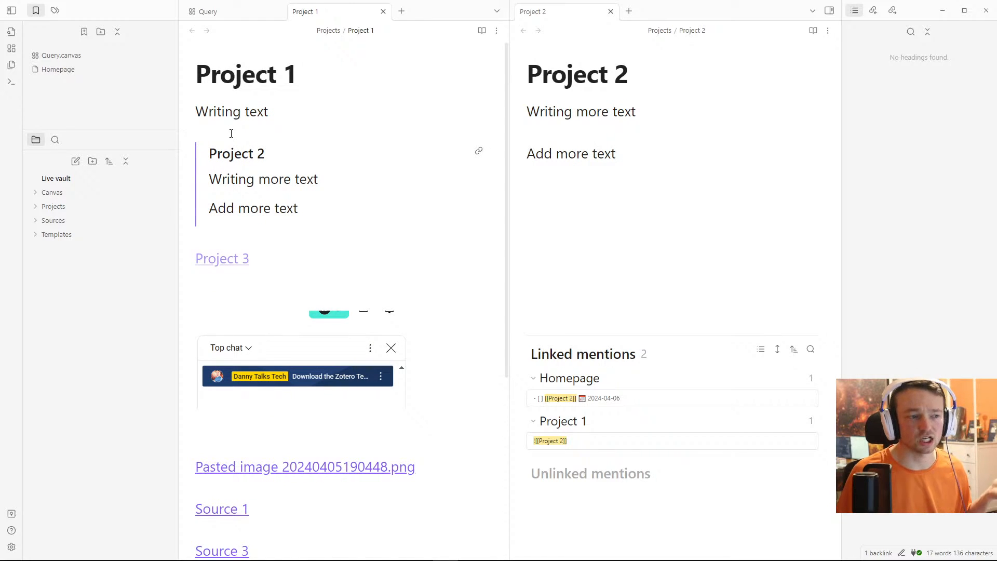
key("ctrl+z")
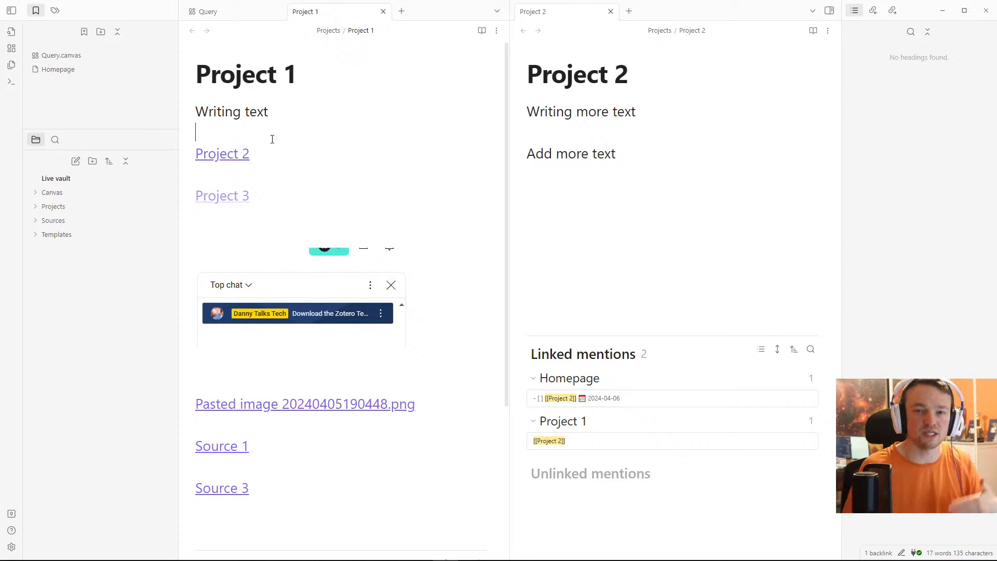
left_click(623, 184)
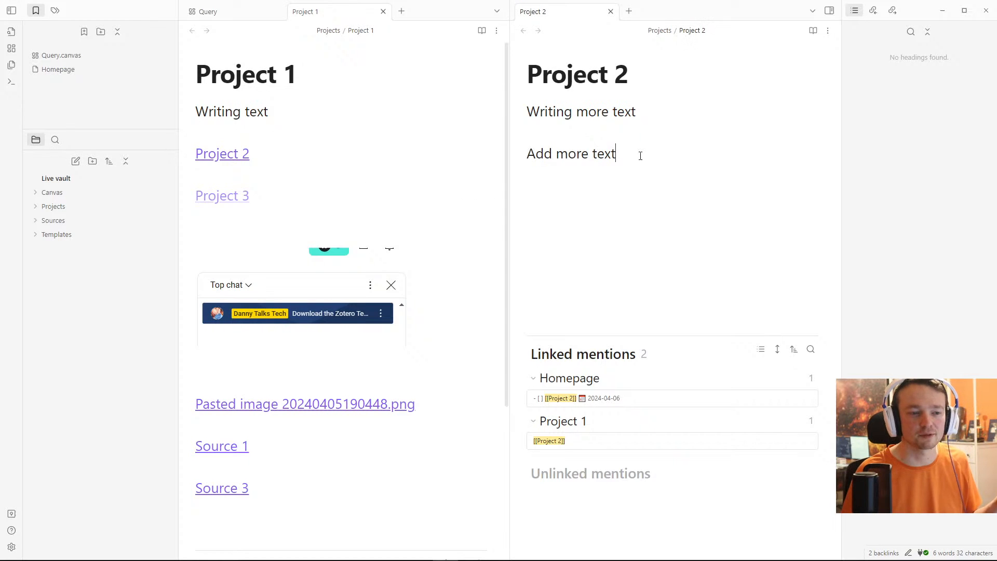
left_click(242, 134)
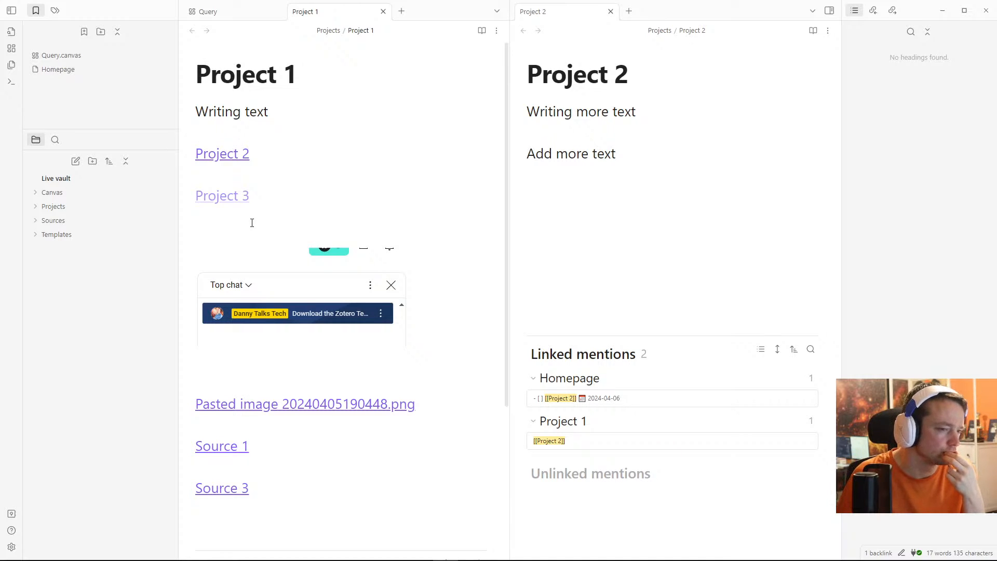
left_click(237, 219)
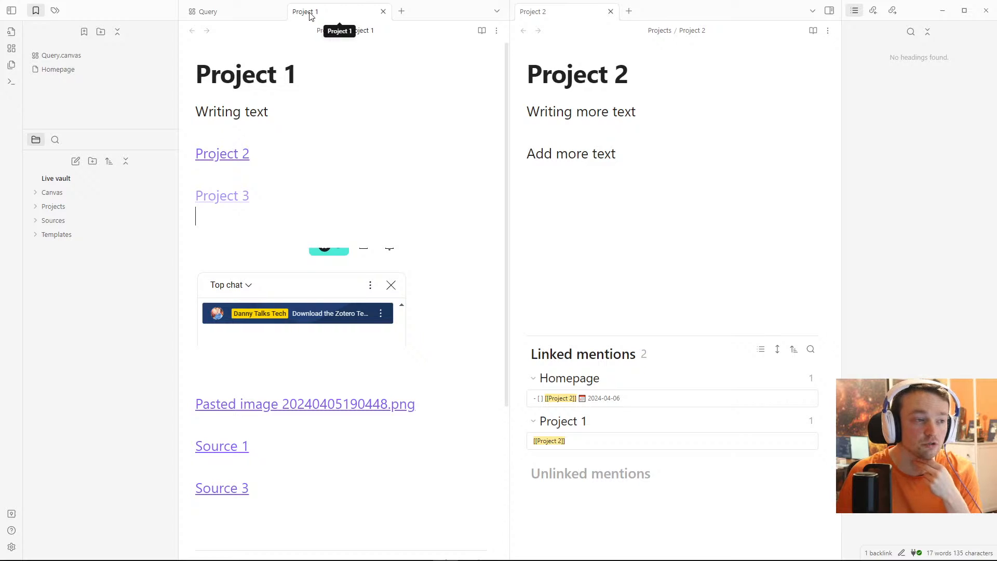
Step: Bring the Query canvas back up beside Project 2 and add two blank lines at the end of the Project 2 text
left_click(244, 12)
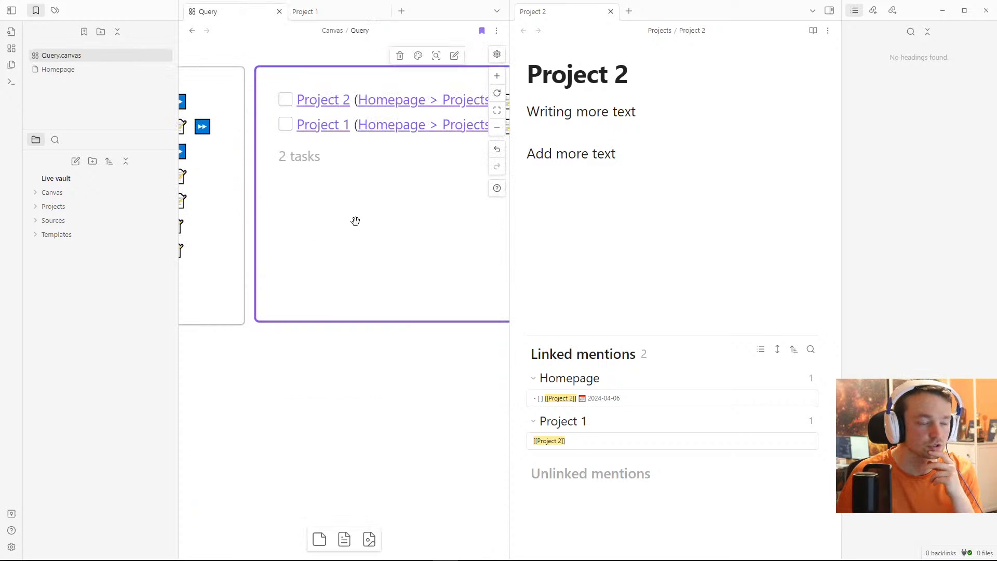
left_click(605, 177)
key("Return")
key("Return")
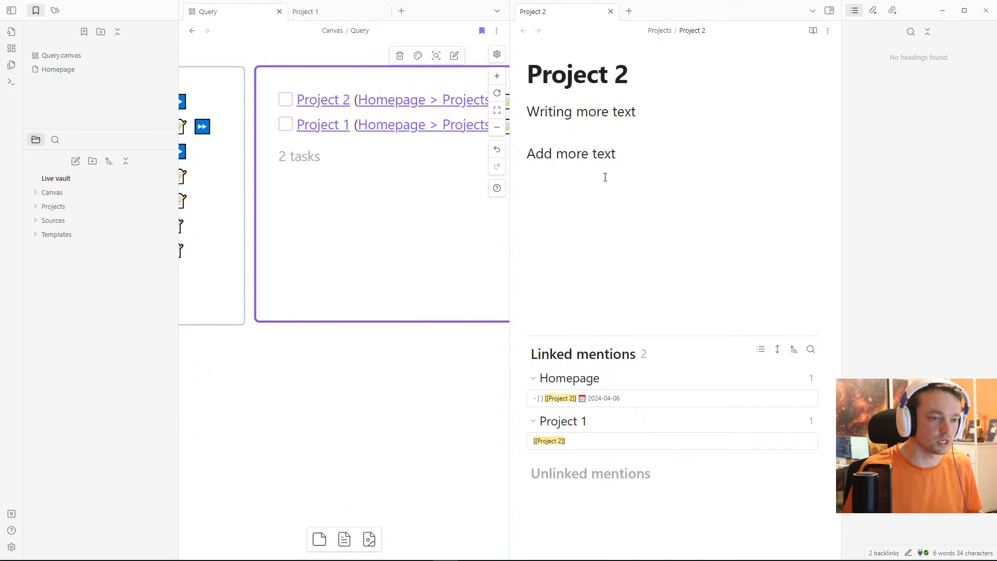
Step: Examine the "not done" and "has due date" filter lines in the copied tasks query's source
double_click(353, 198)
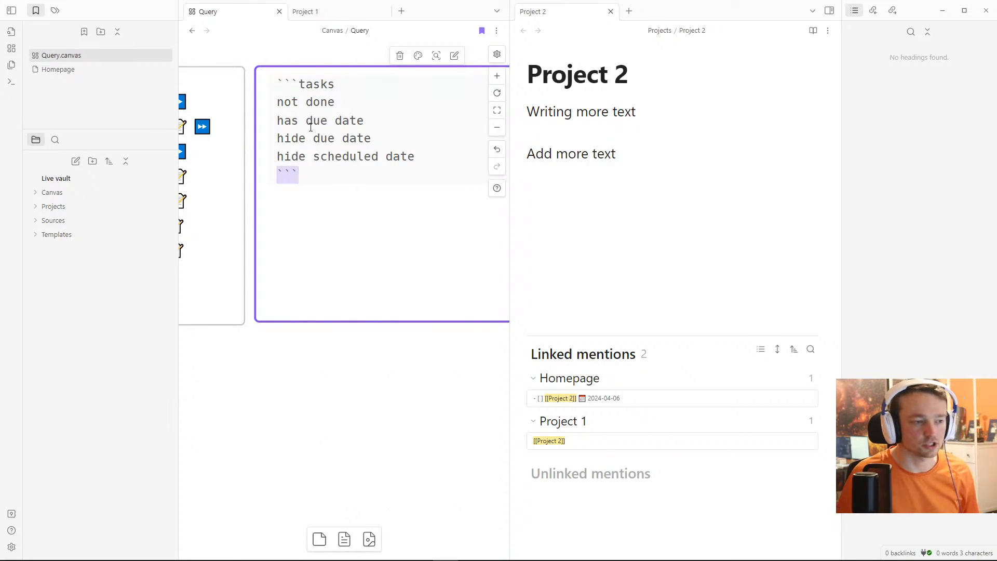
left_click_drag(335, 102, 281, 102)
left_click_drag(365, 121, 277, 121)
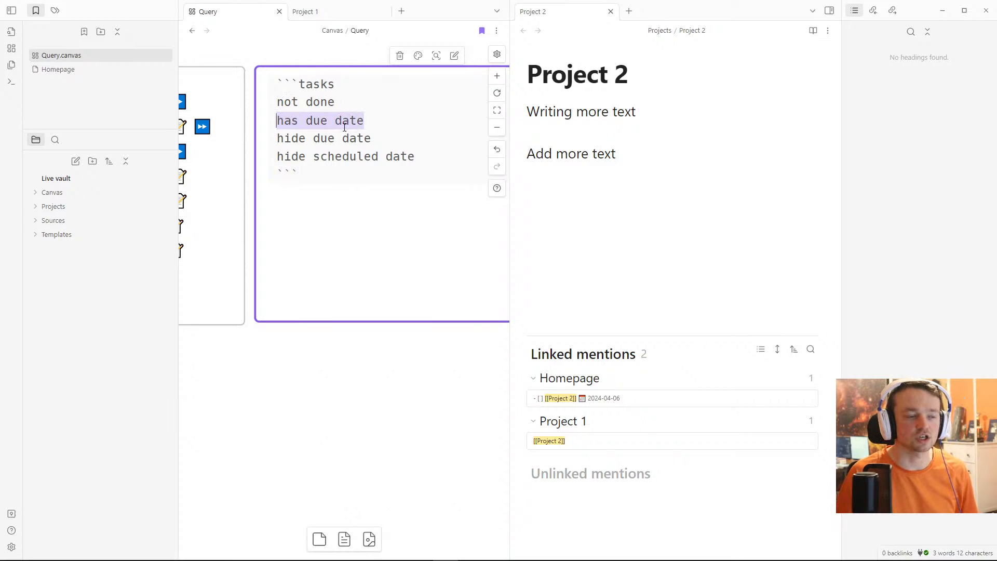
left_click(328, 125)
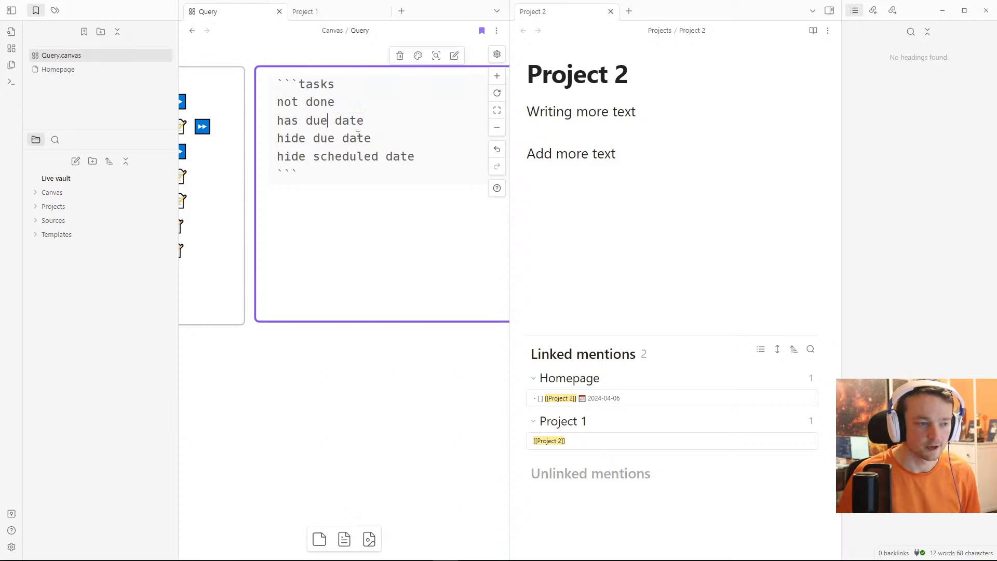
key("ctrl+Left")
key("shift+Home")
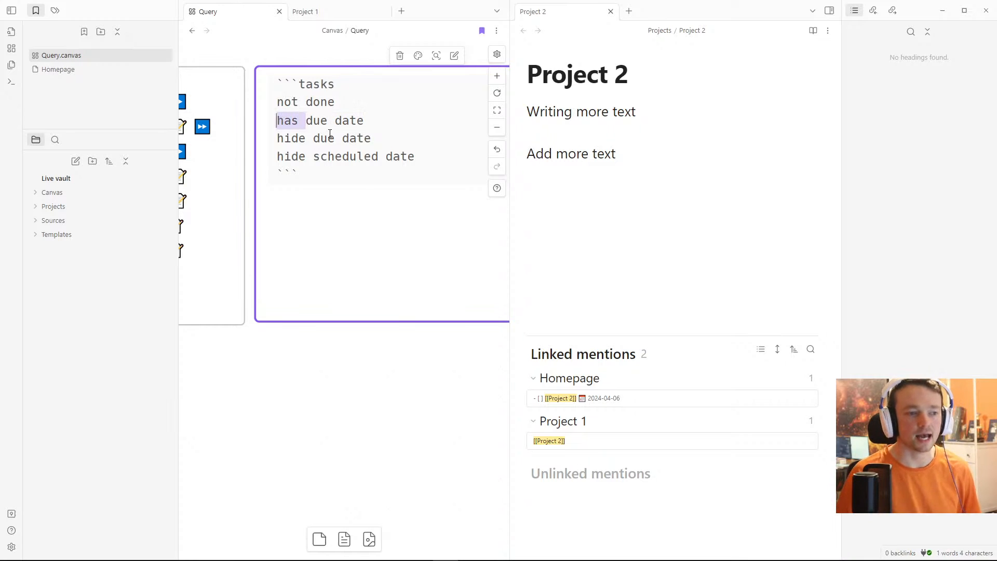
left_click_drag(364, 121, 277, 121)
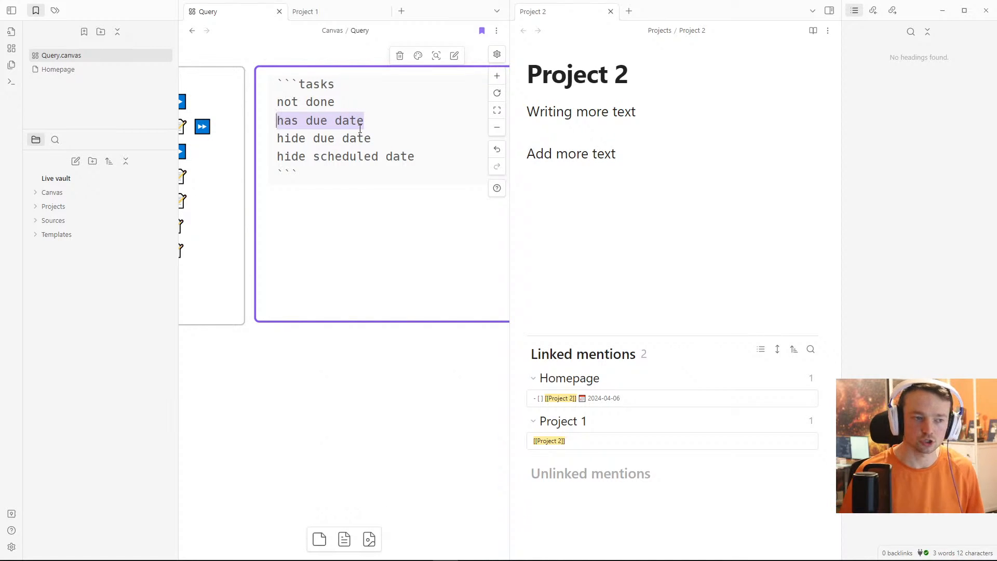
left_click(291, 121)
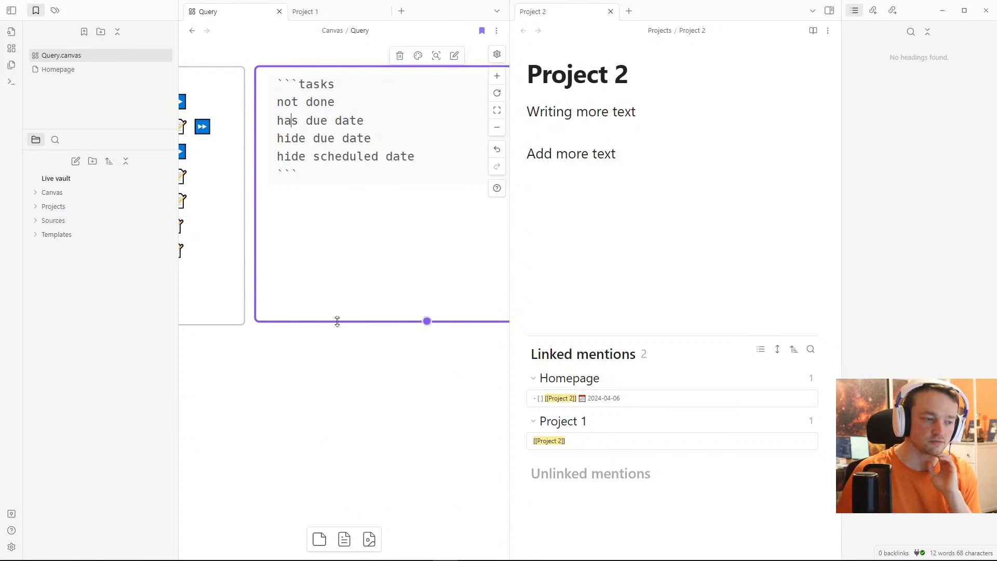
left_click(338, 342)
Step: Add the line "where status" at the end of the Project Inbox dataview query in the canvas's Project card
left_click_drag(310, 225, 454, 410)
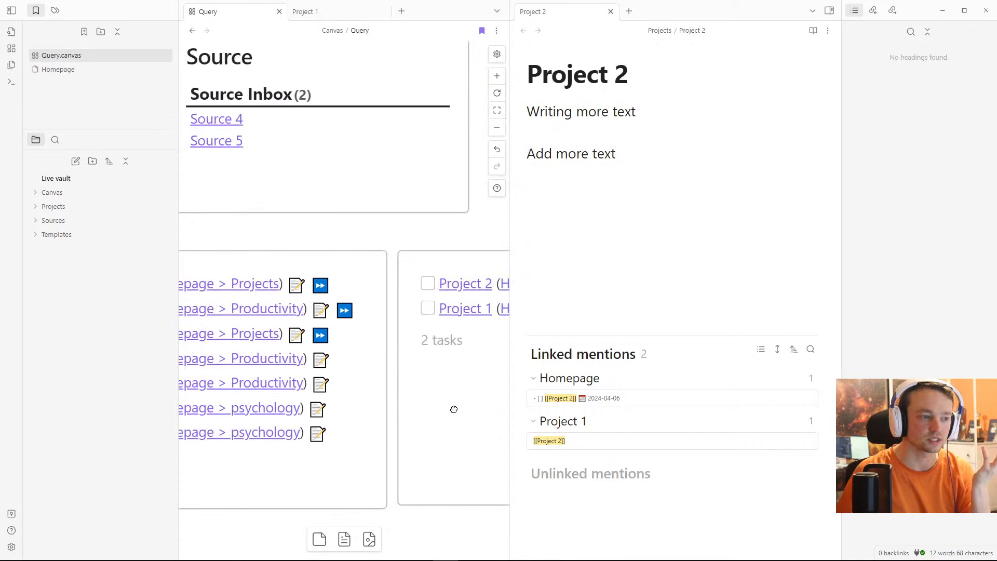
left_click_drag(201, 247, 334, 325)
left_click_drag(282, 258, 363, 267)
left_click_drag(217, 237, 345, 236)
double_click(348, 237)
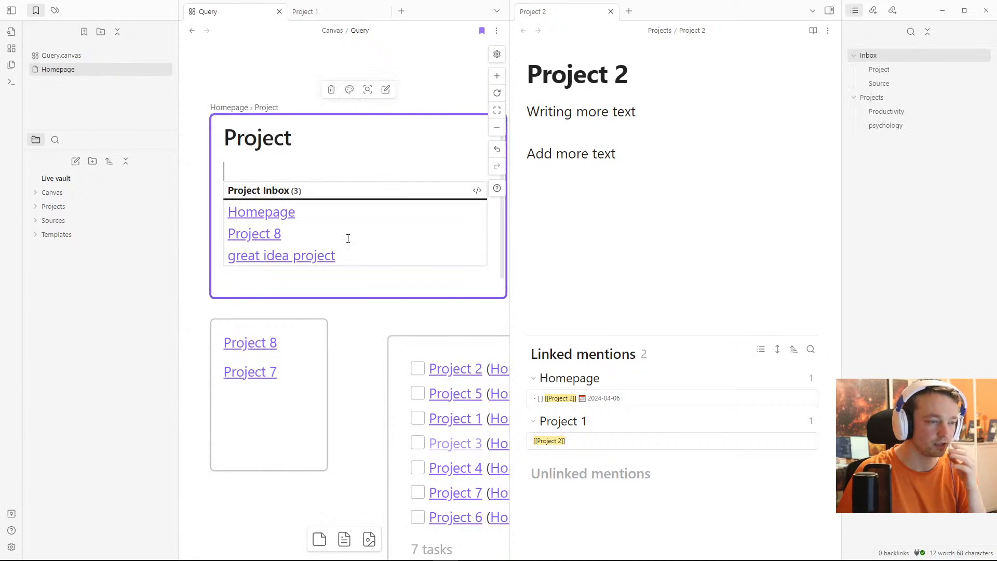
left_click(477, 191)
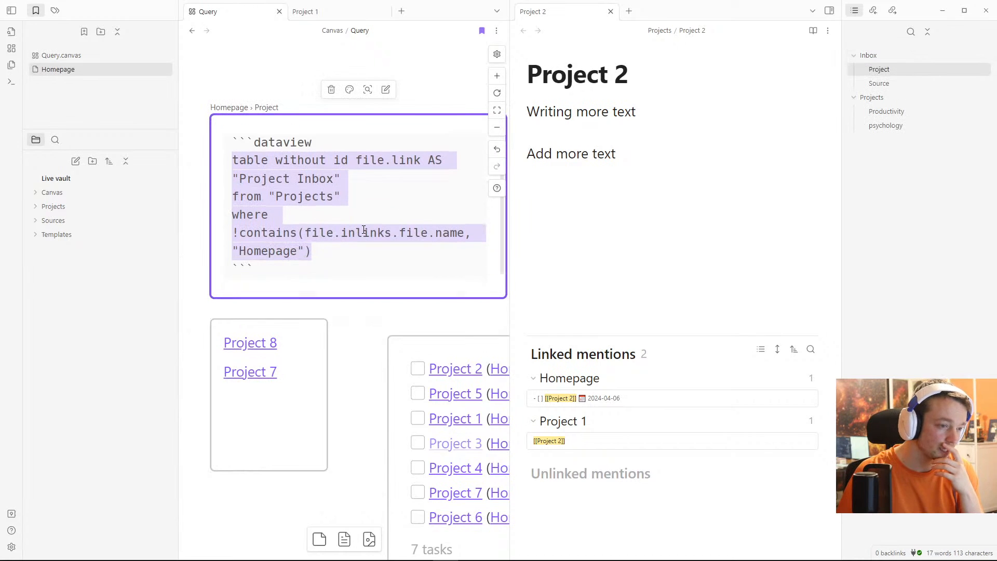
left_click(338, 221)
key("Return")
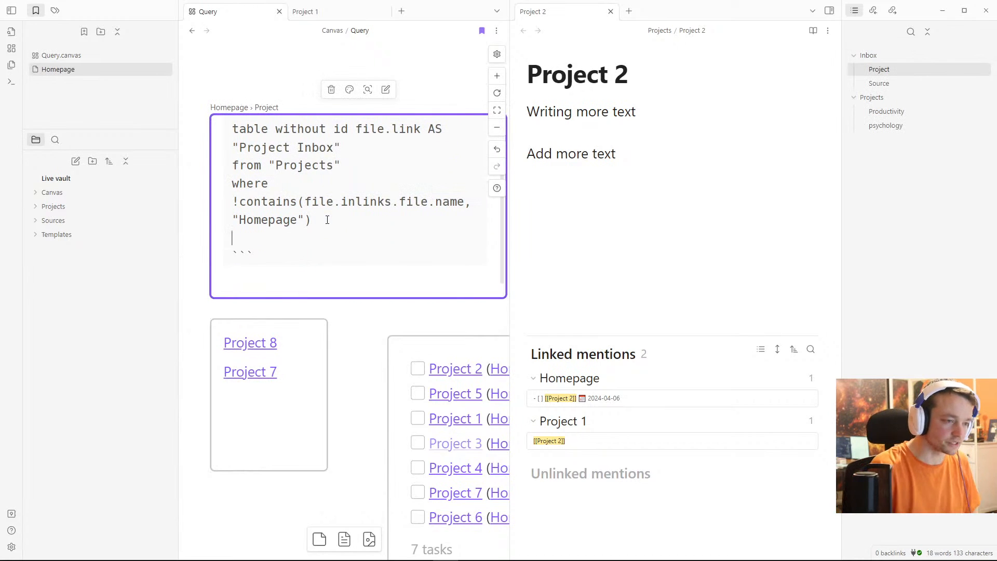
type("where")
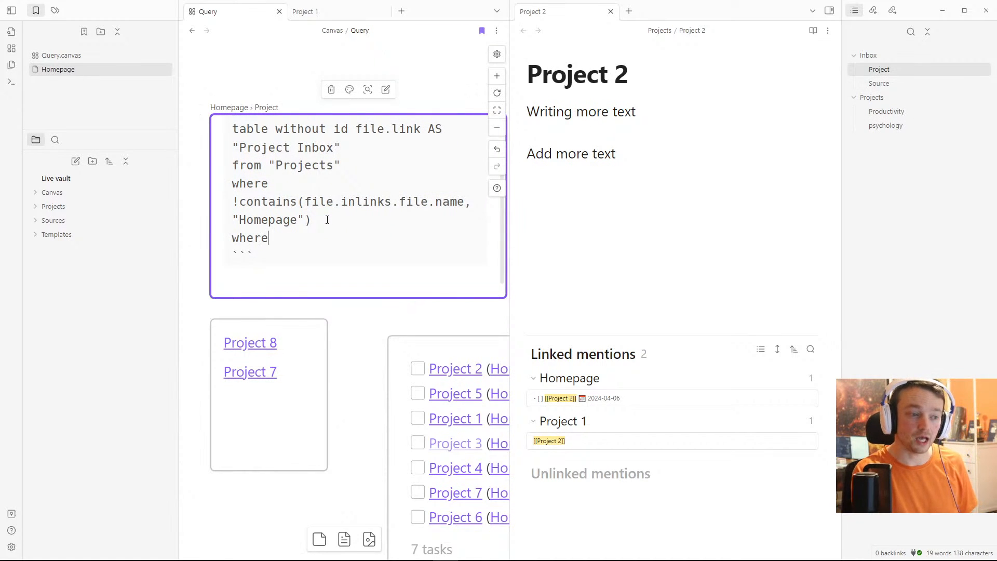
type(" status")
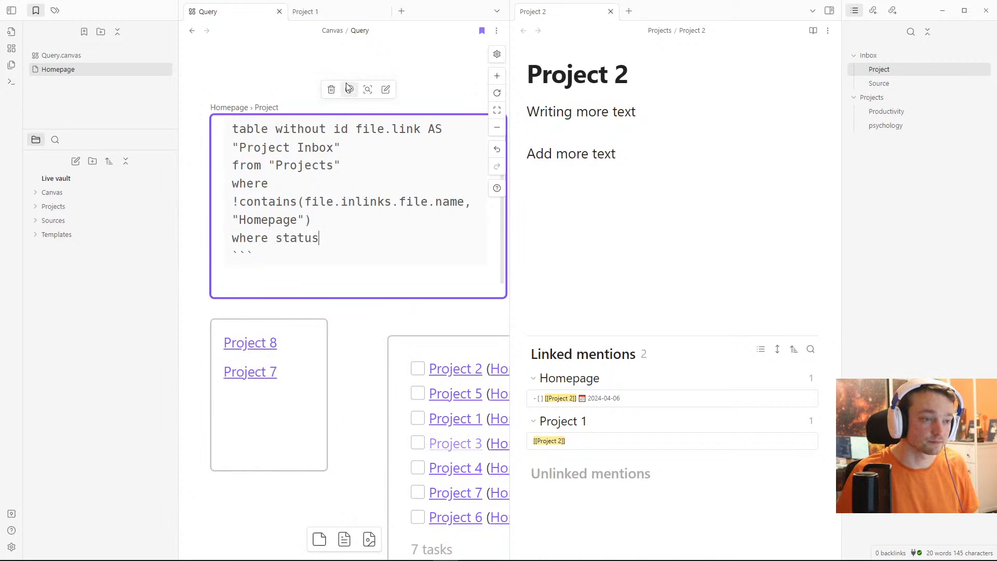
left_click(295, 86)
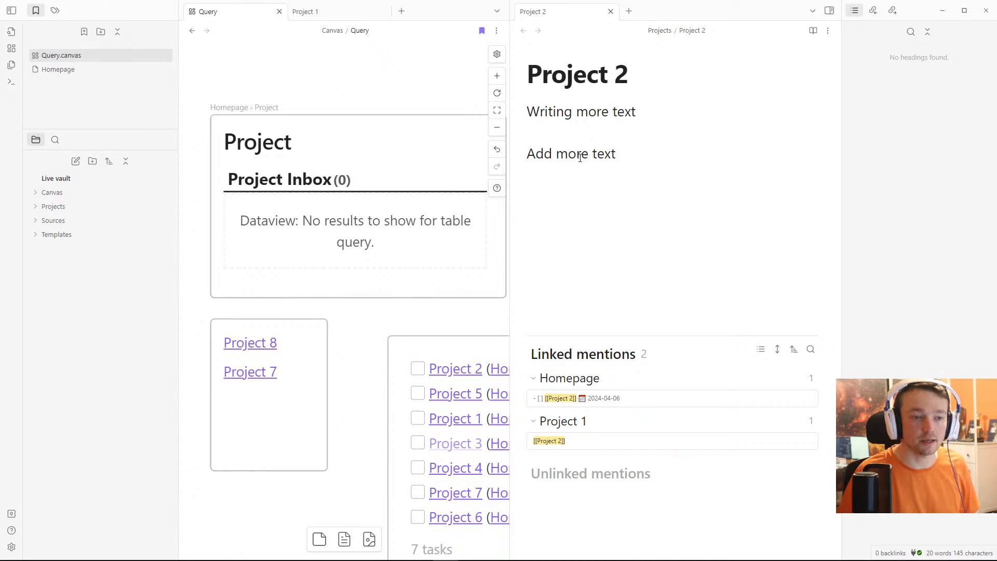
Step: Remove the "where status" line from the Project Inbox dataview query in the canvas's Project card
double_click(313, 172)
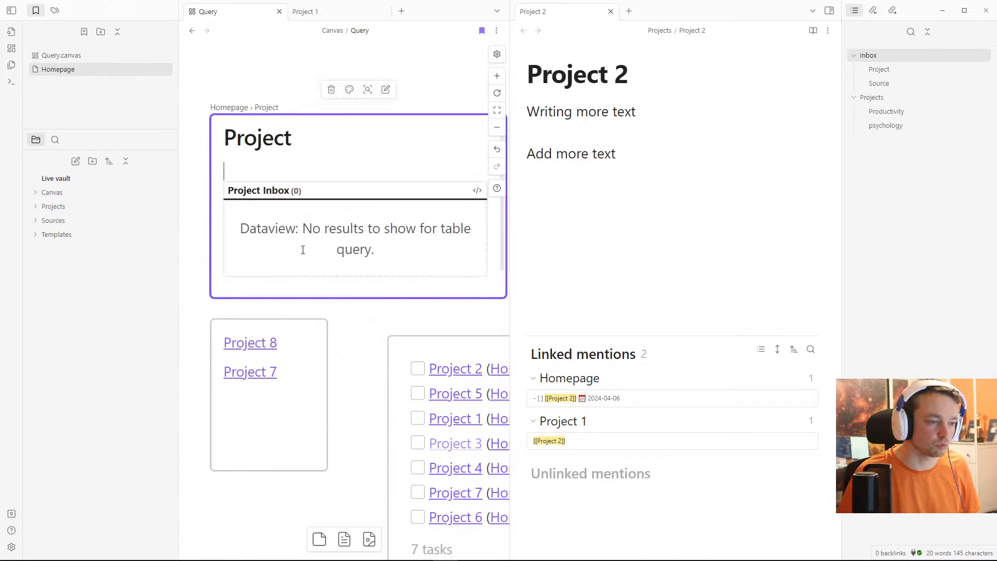
left_click(477, 190)
left_click(328, 246)
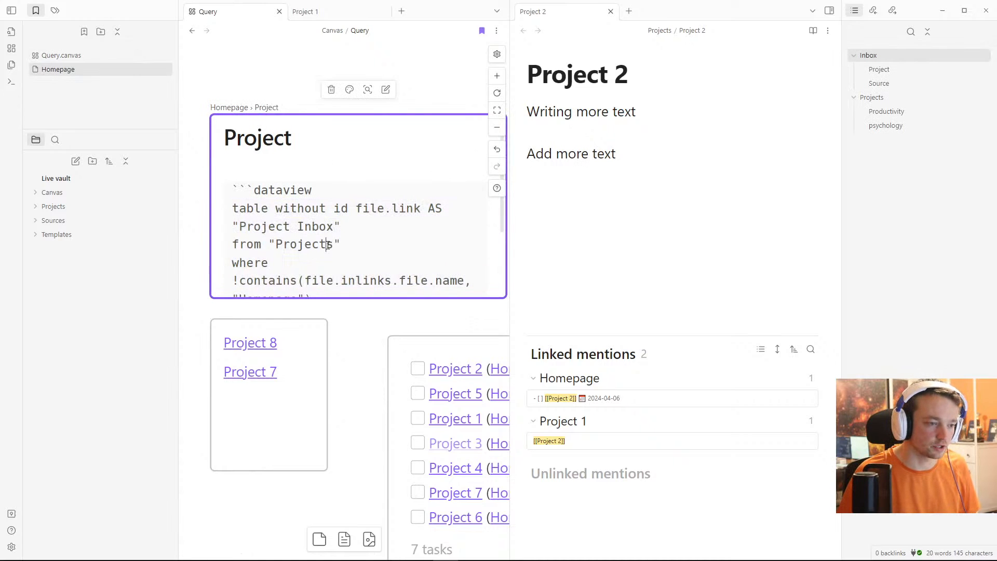
scroll(327, 246, "down", 2)
key("Escape")
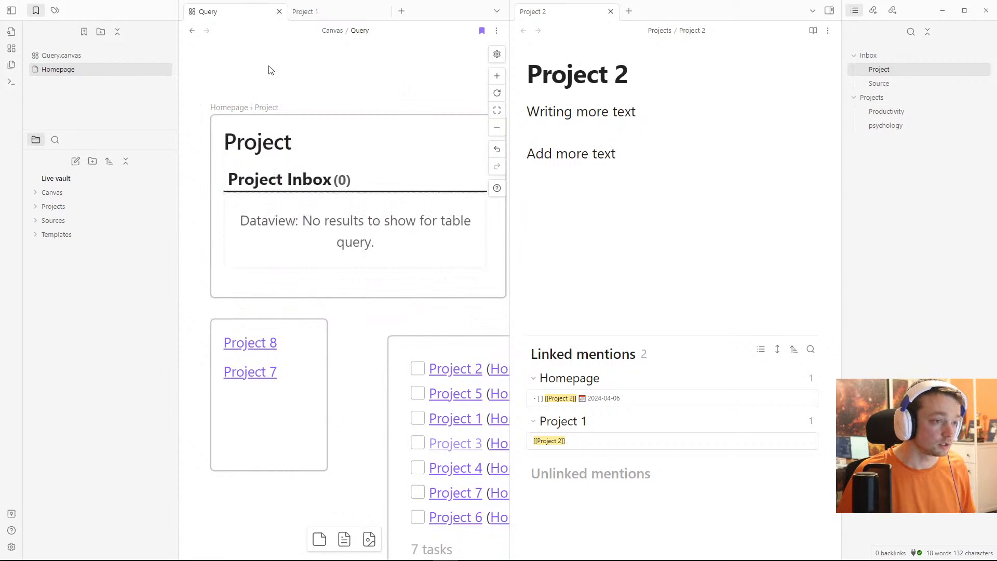
Step: Add the line "where status" and a blank line below it after the !contains condition in the Project Inbox query
left_click(347, 229)
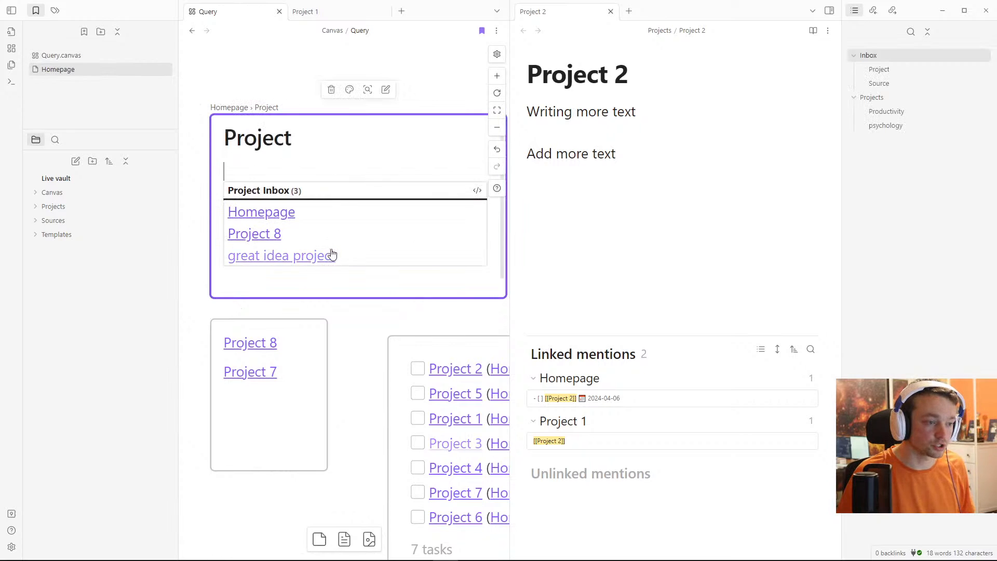
left_click(476, 191)
scroll(374, 243, "down", 2)
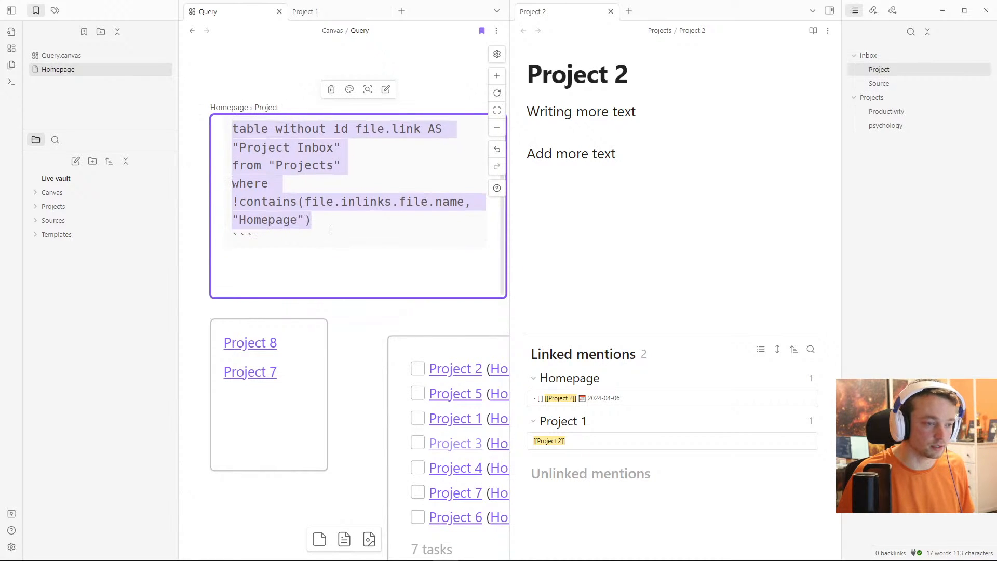
left_click(329, 227)
key("Return")
type("where status")
key("Return")
left_click(272, 90)
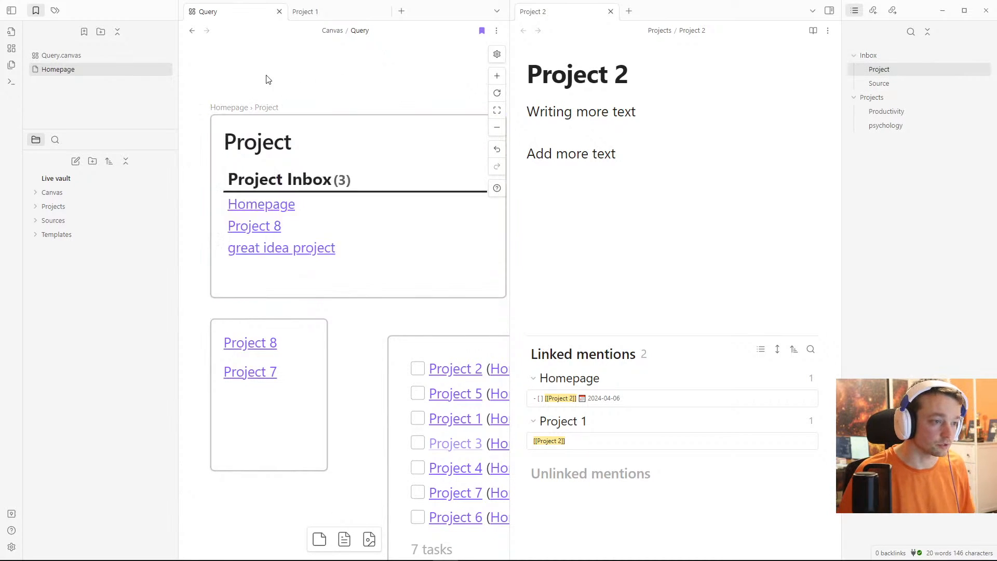
Step: Open the Project 8 note in a new tab beside Project 2 and place the cursor above its Sources heading
left_click(584, 144)
key("ctrl+o")
type("proj")
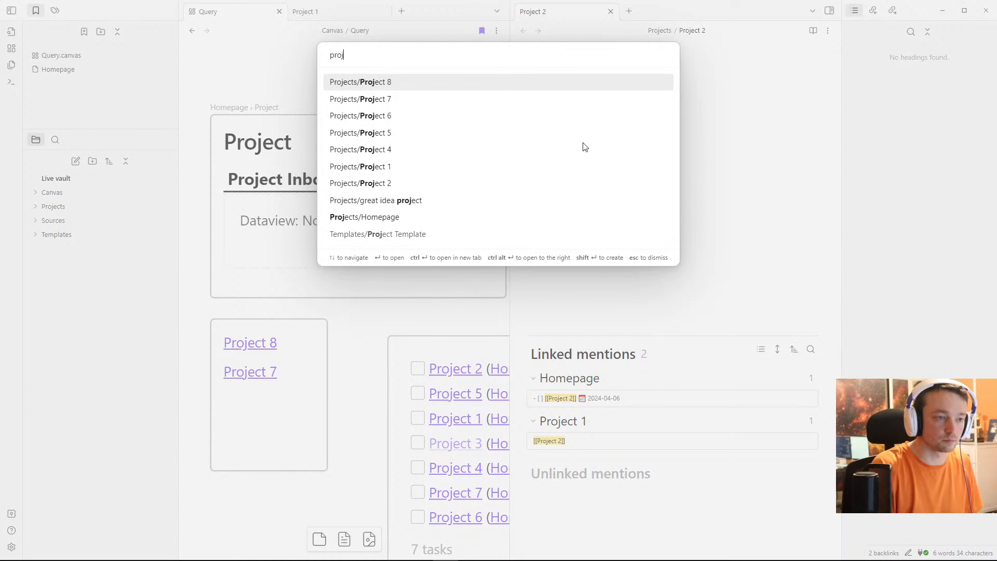
key("ctrl+Return")
left_click(585, 118)
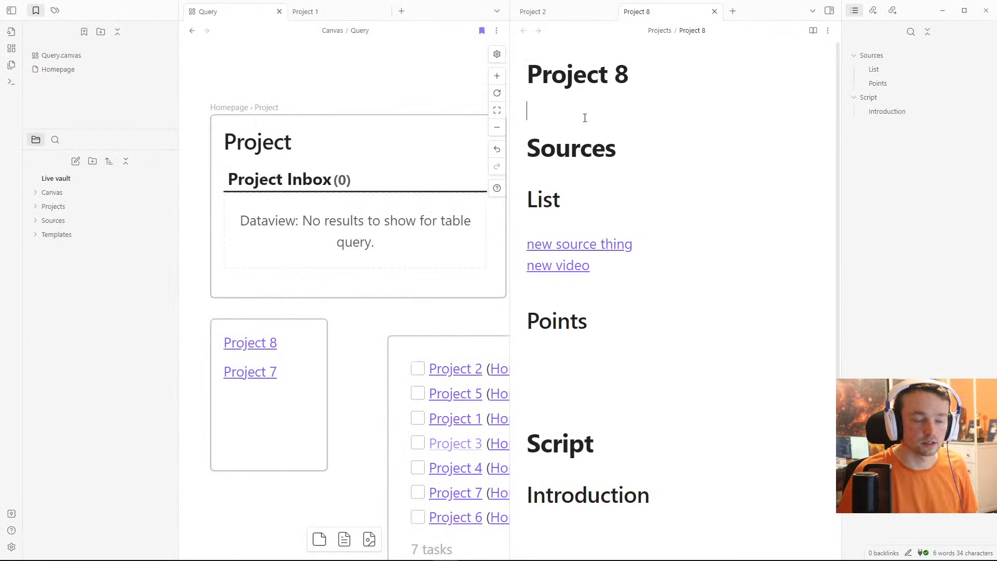
Step: Add the frontmatter property "status: true" above Project 8's Sources heading in source mode, and return to live preview
left_click(827, 30)
left_click(746, 74)
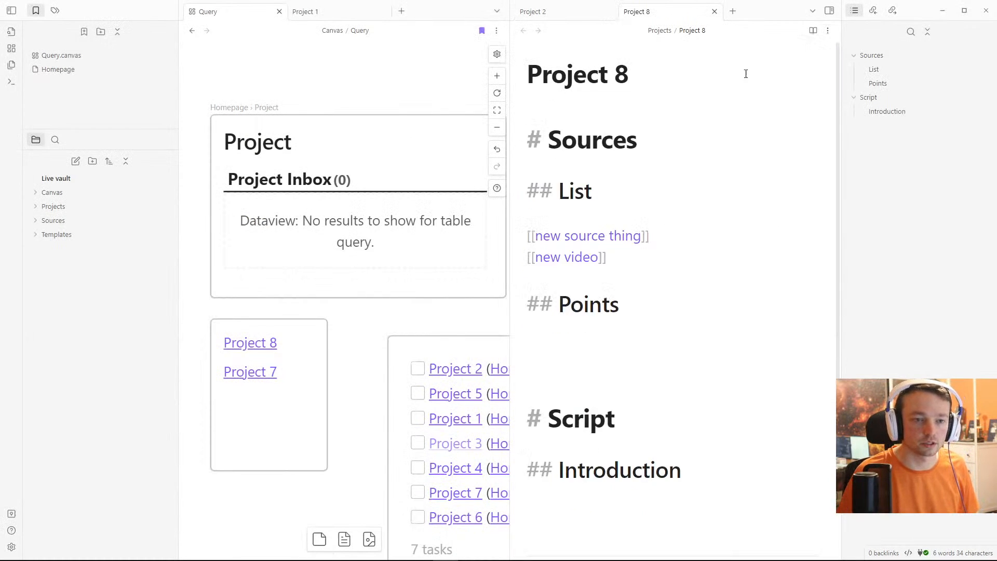
left_click(565, 104)
key("Return")
key("Up")
type("-")
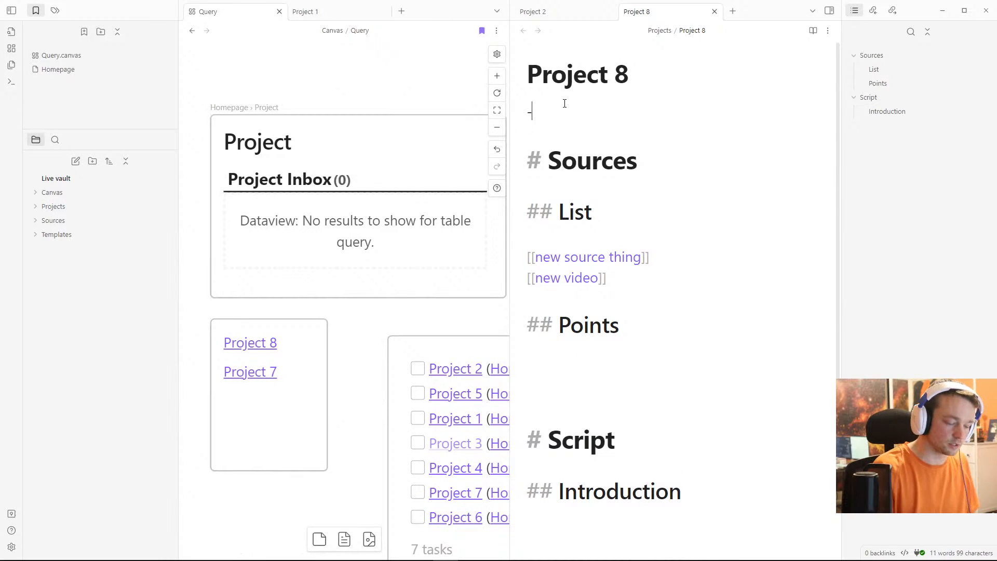
type("-- sta")
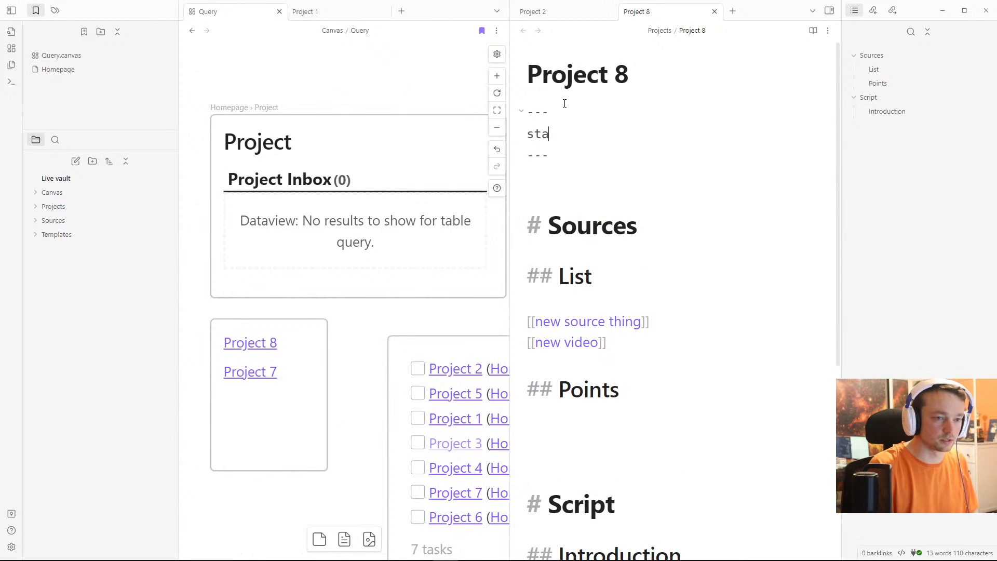
type("tus:")
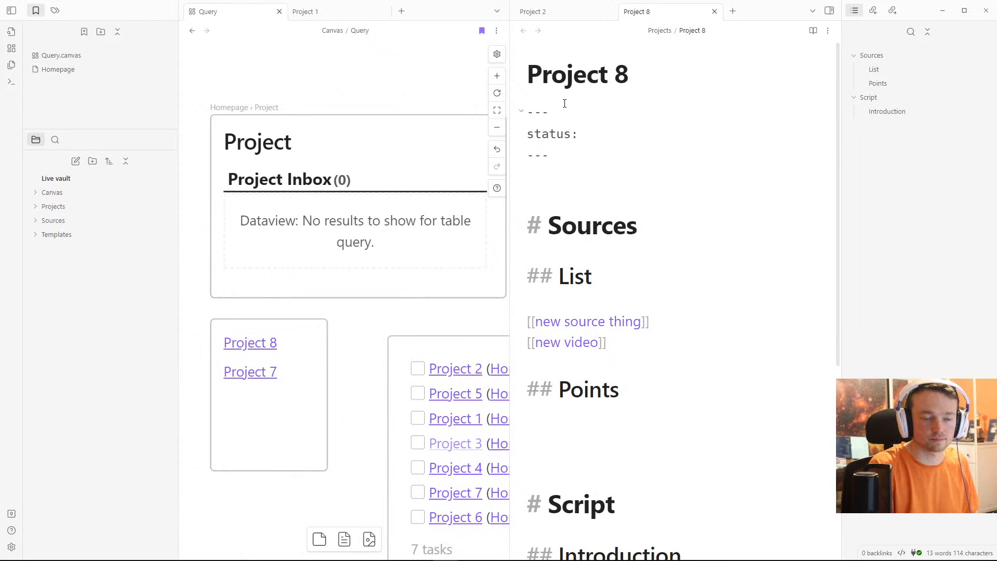
type(" true")
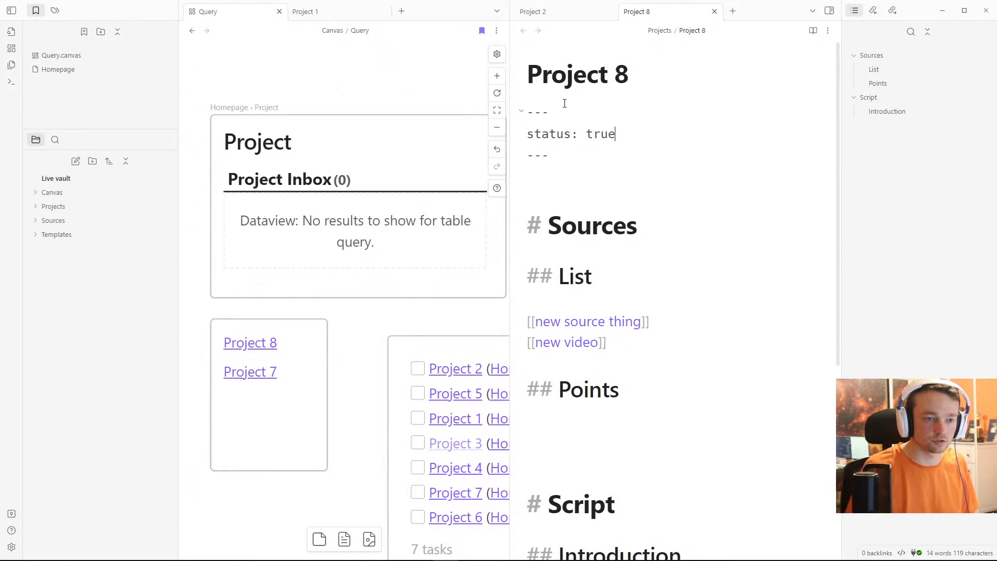
left_click(828, 31)
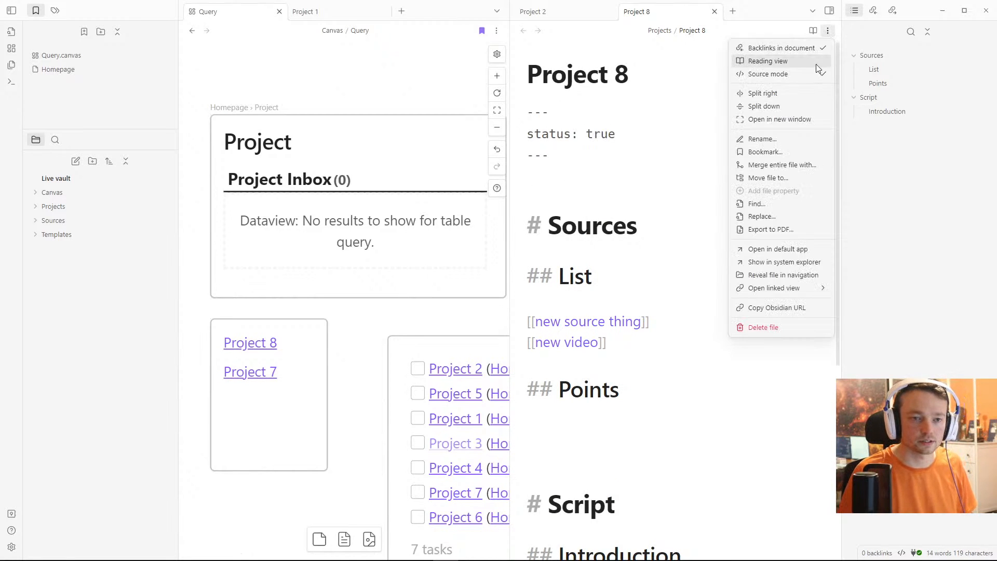
left_click(817, 74)
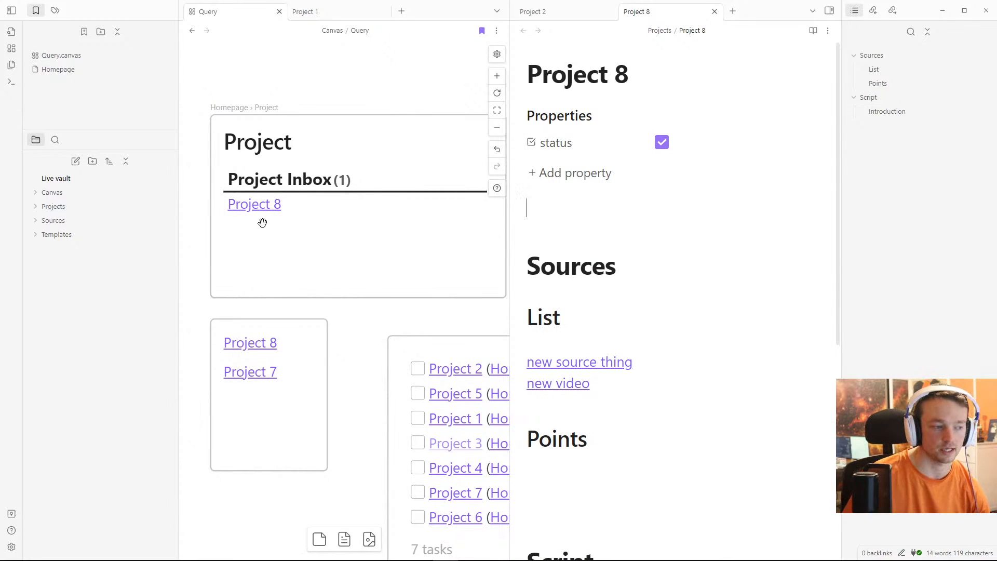
Step: Delete the blank line below "where status" in the Project Inbox query, and uncheck Project 8's status property
double_click(262, 222)
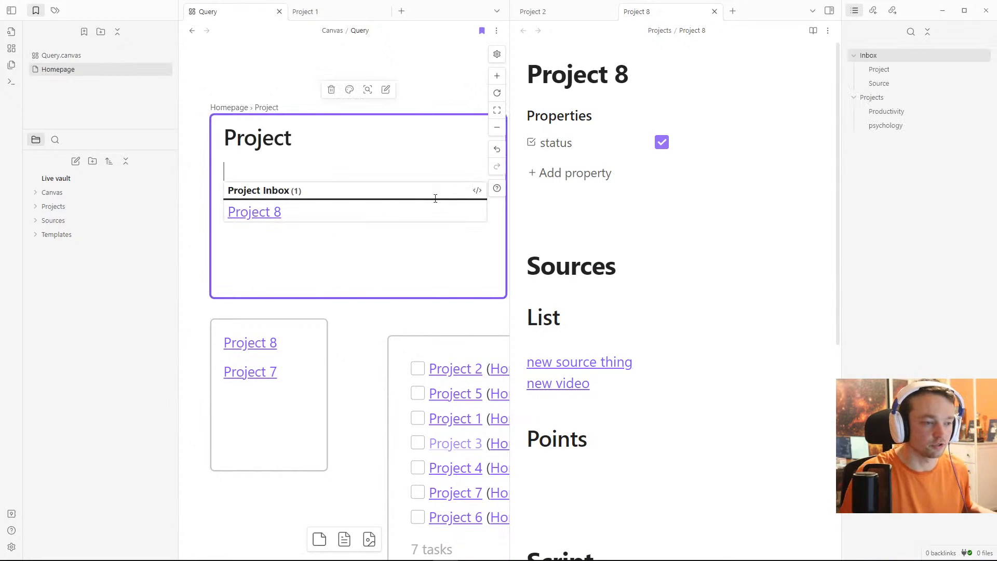
left_click(474, 191)
left_click(344, 226)
scroll(311, 227, "down", 3)
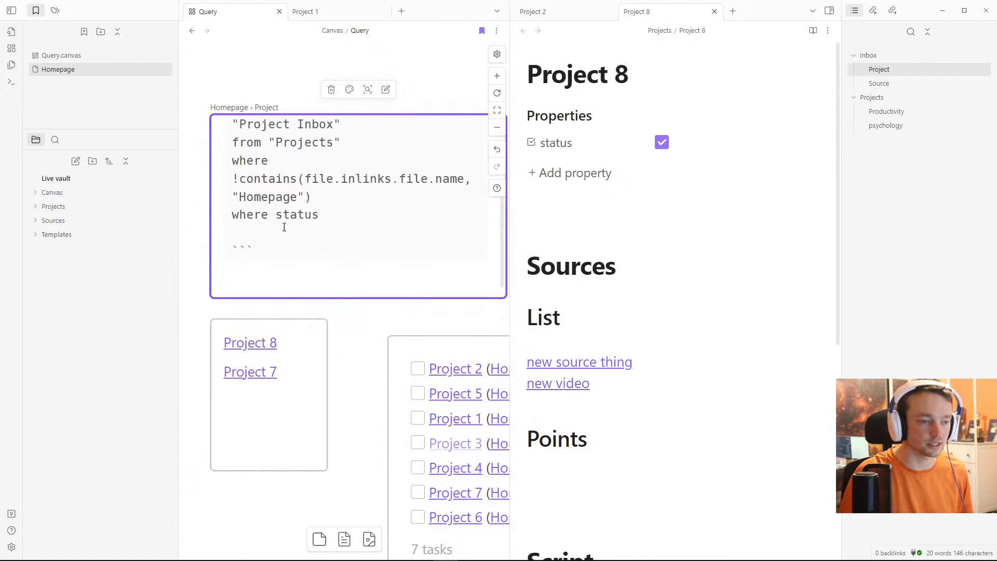
left_click(247, 216)
left_click(312, 220)
left_click(286, 229)
key("BackSpace")
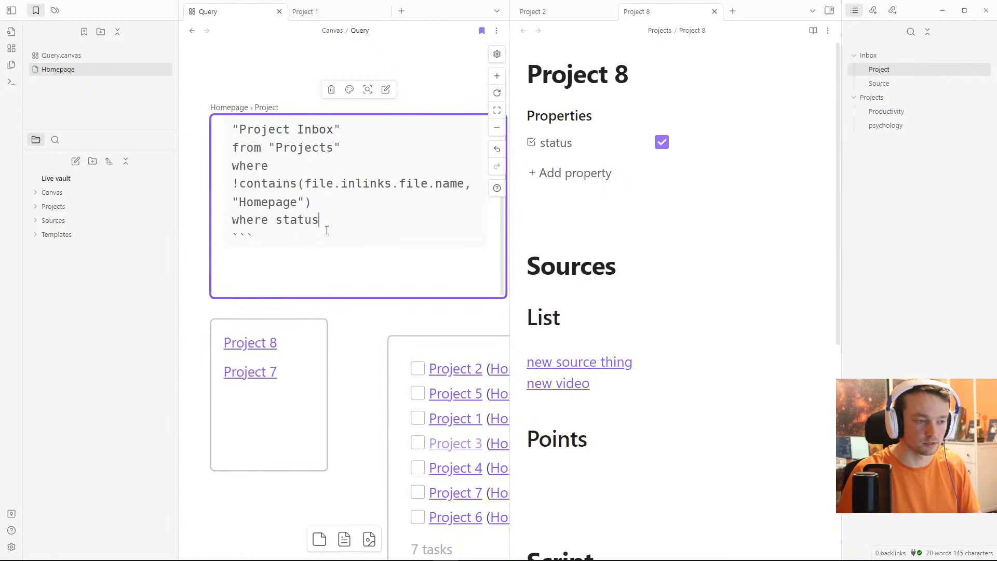
left_click(289, 91)
left_click(661, 141)
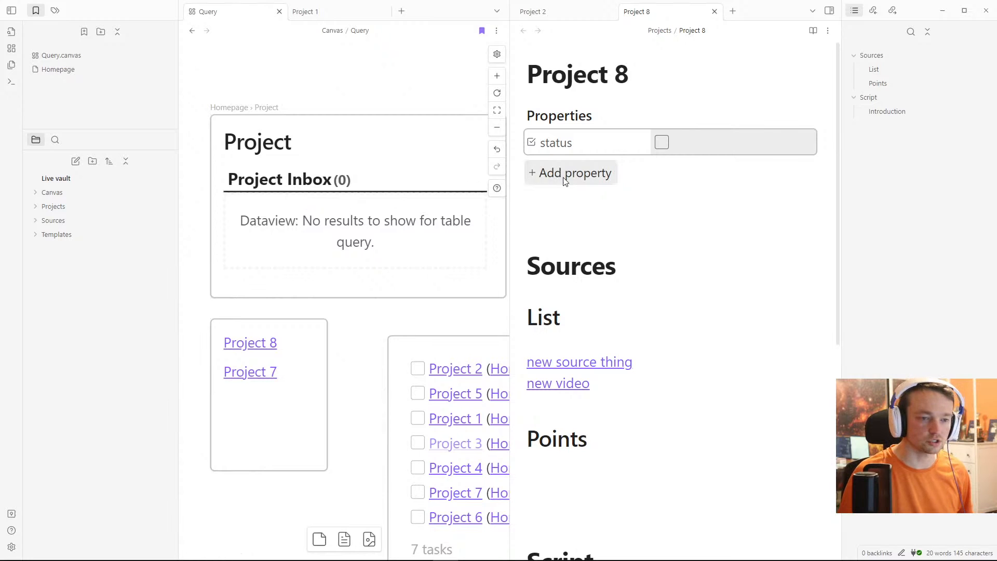
Step: Try adding "true" in quotes after "where status" in the Project Inbox query, and delete it again
double_click(457, 201)
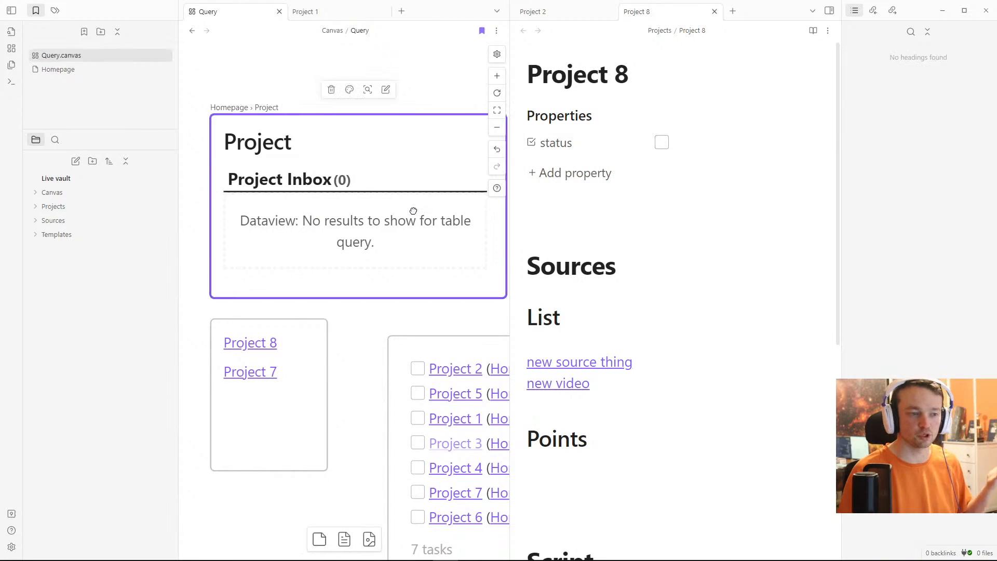
left_click(475, 191)
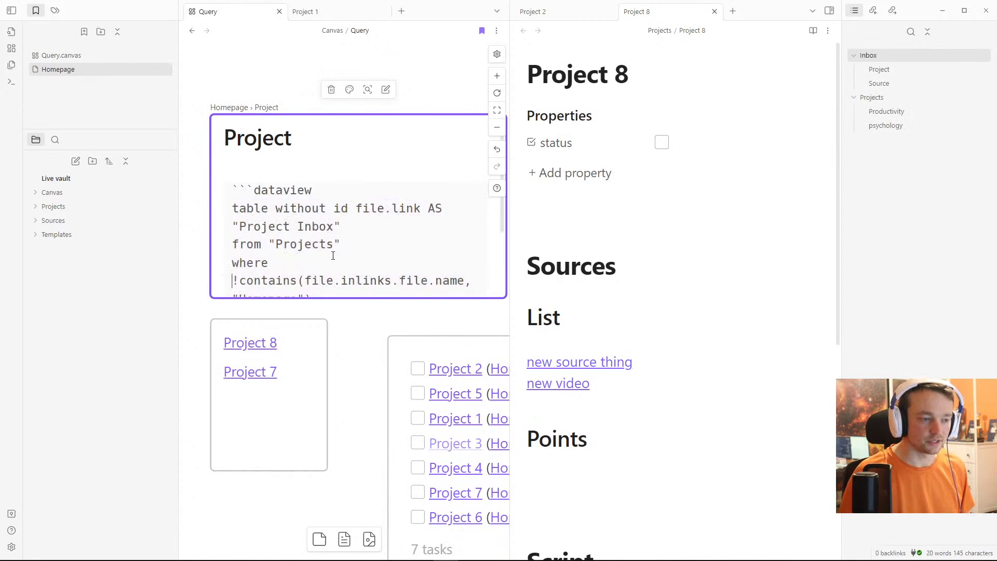
scroll(331, 251, "down", 2)
left_click_drag(282, 219, 332, 220)
left_click(336, 219)
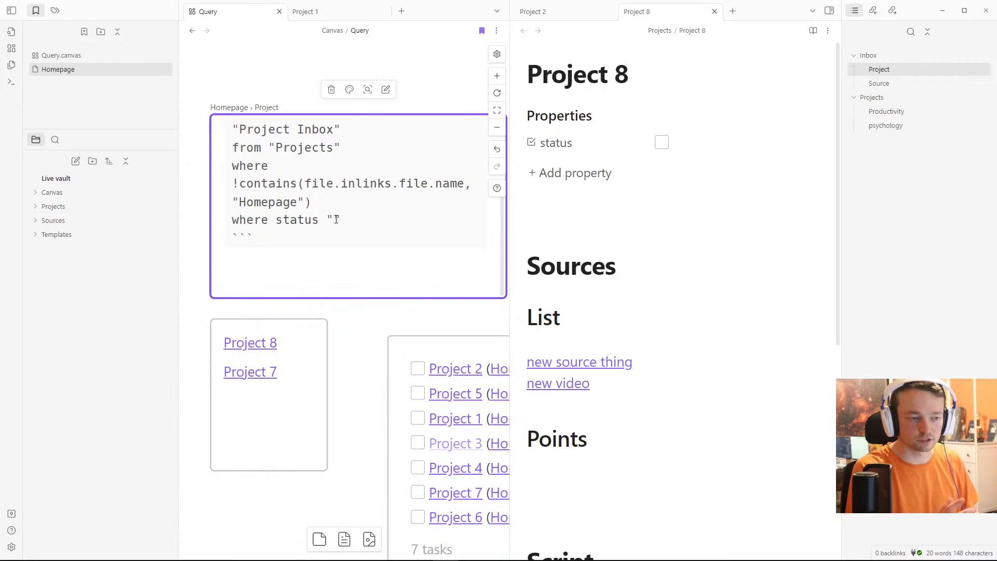
type("true")
left_click_drag(328, 218, 406, 217)
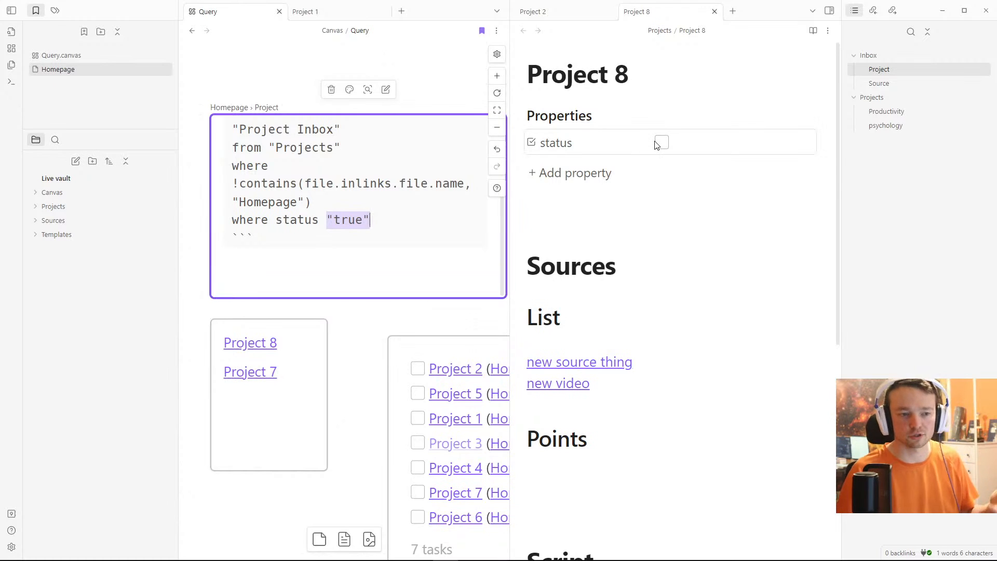
key("BackSpace")
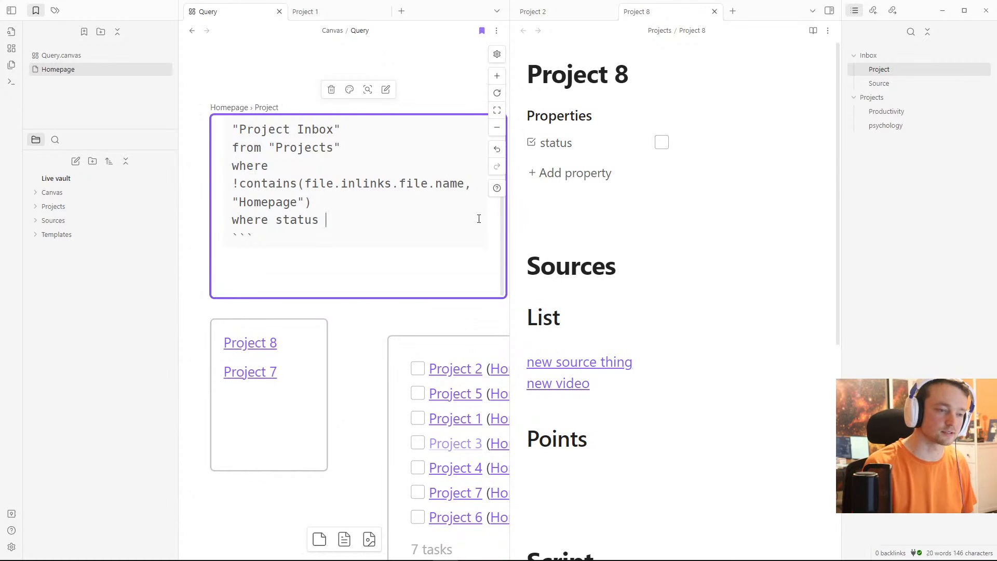
Step: Delete the status frontmatter block from Project 8 in source mode, and return the note to live preview
left_click(541, 206)
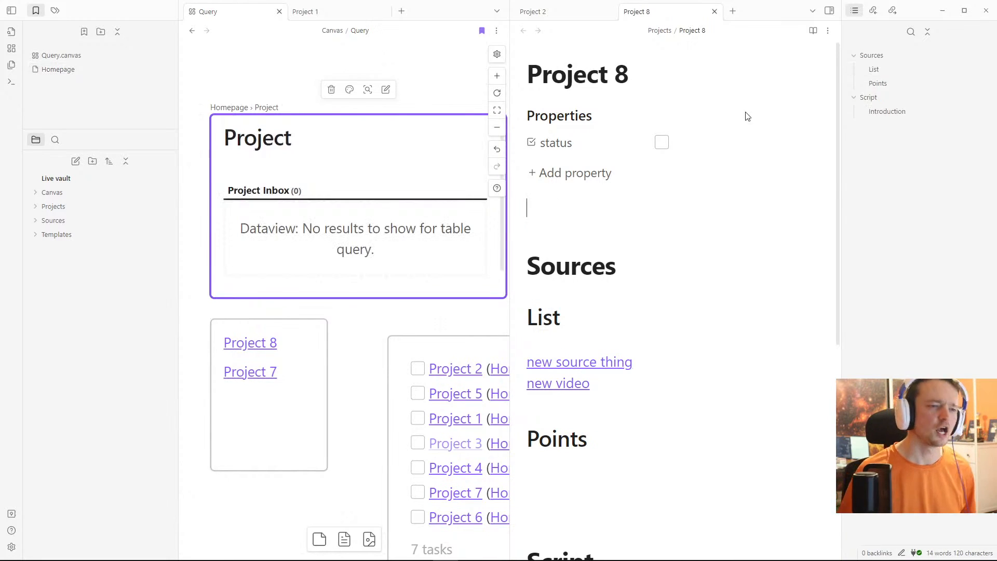
left_click(828, 30)
left_click(771, 74)
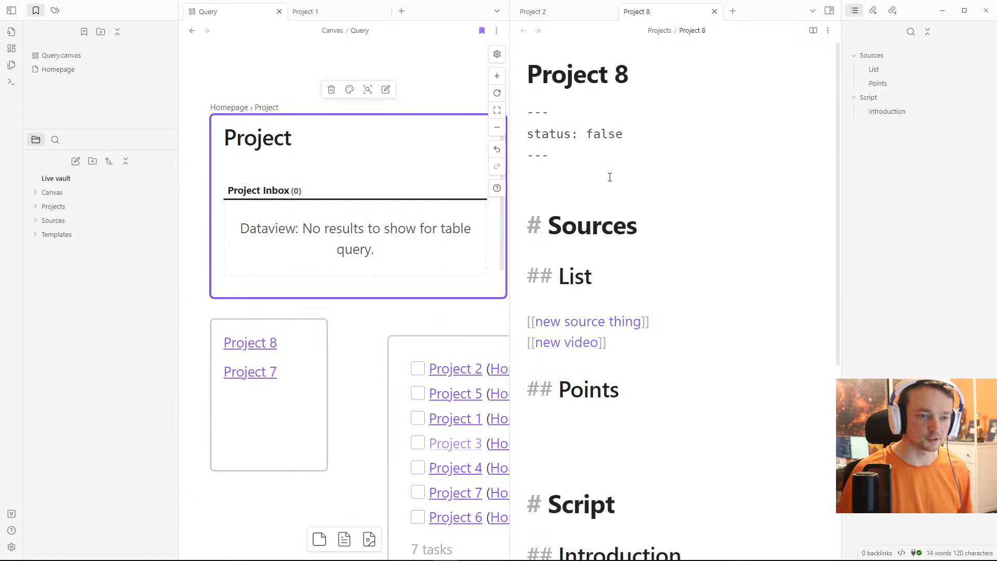
left_click_drag(554, 150, 655, 105)
key("BackSpace")
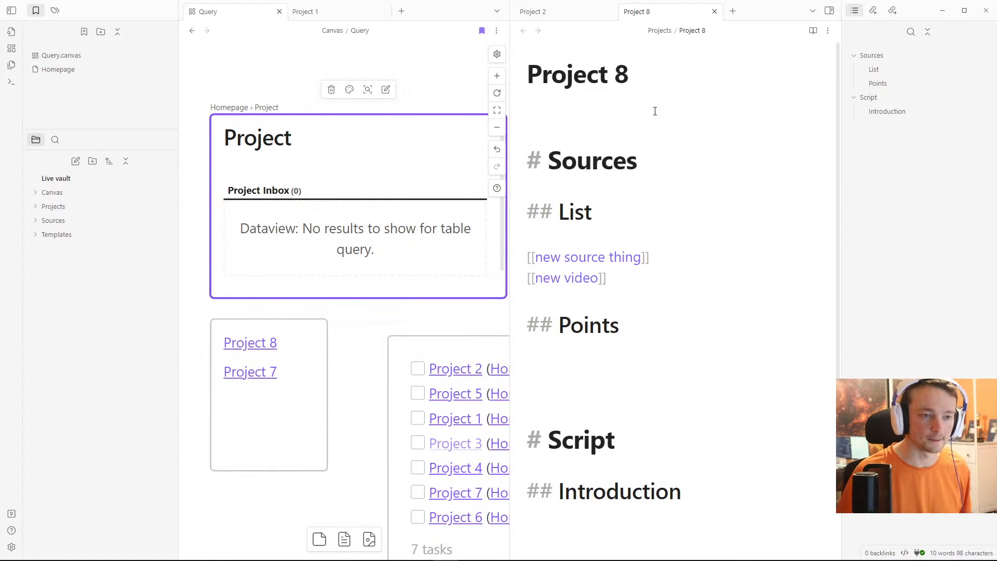
left_click(827, 30)
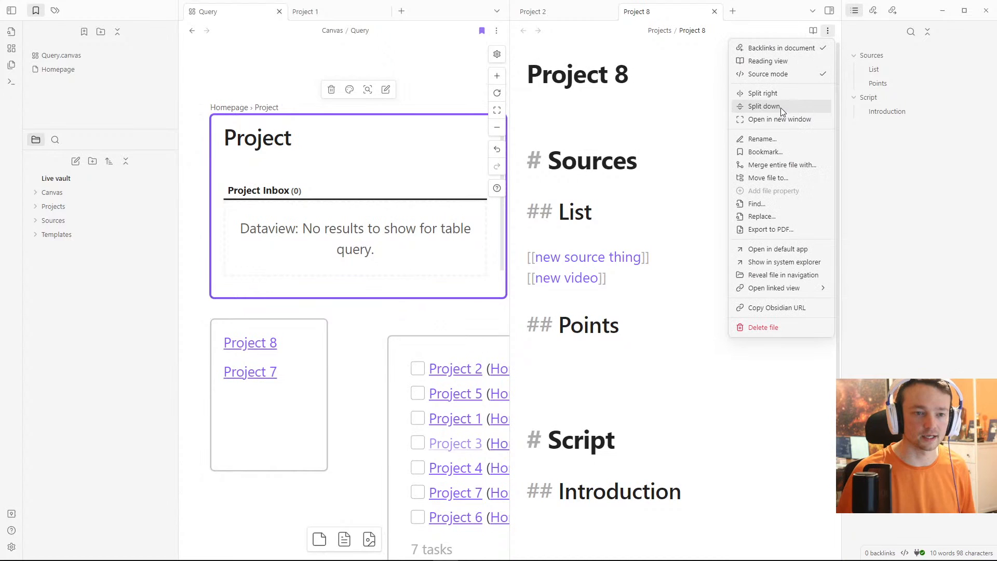
left_click(773, 72)
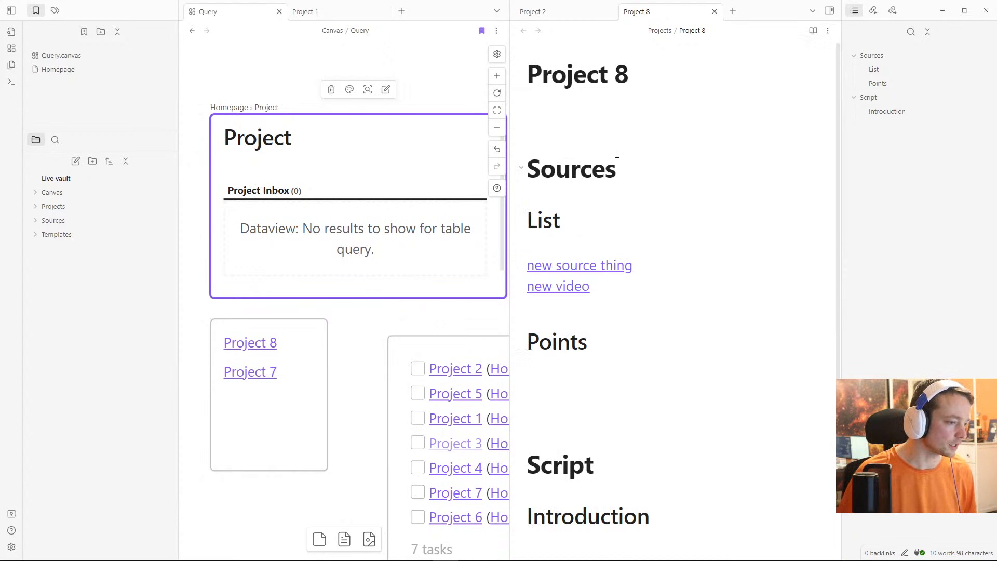
Step: Take the "where status" condition back out of the Project Inbox dataview query and leave the card's editing
left_click(273, 94)
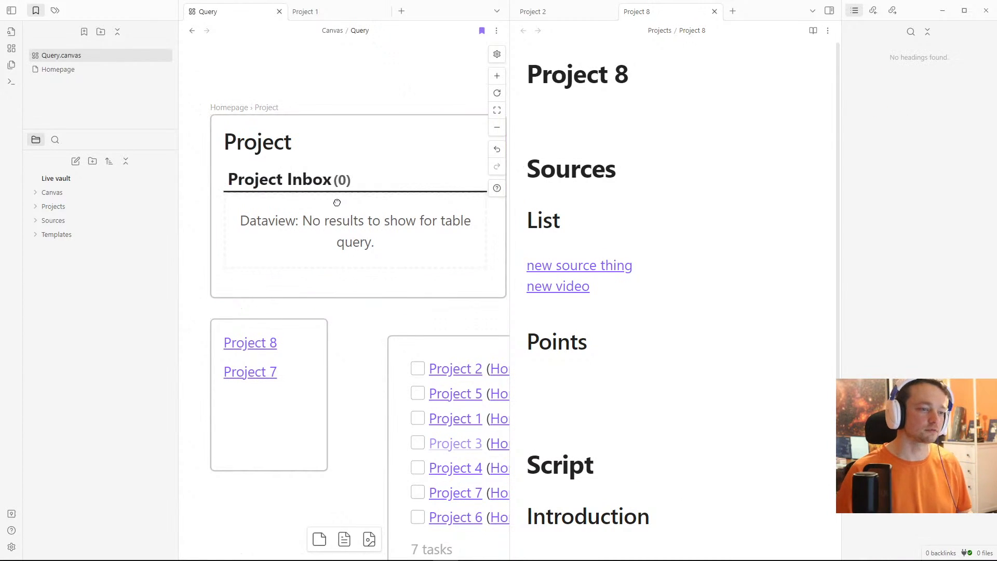
double_click(339, 202)
left_click(476, 190)
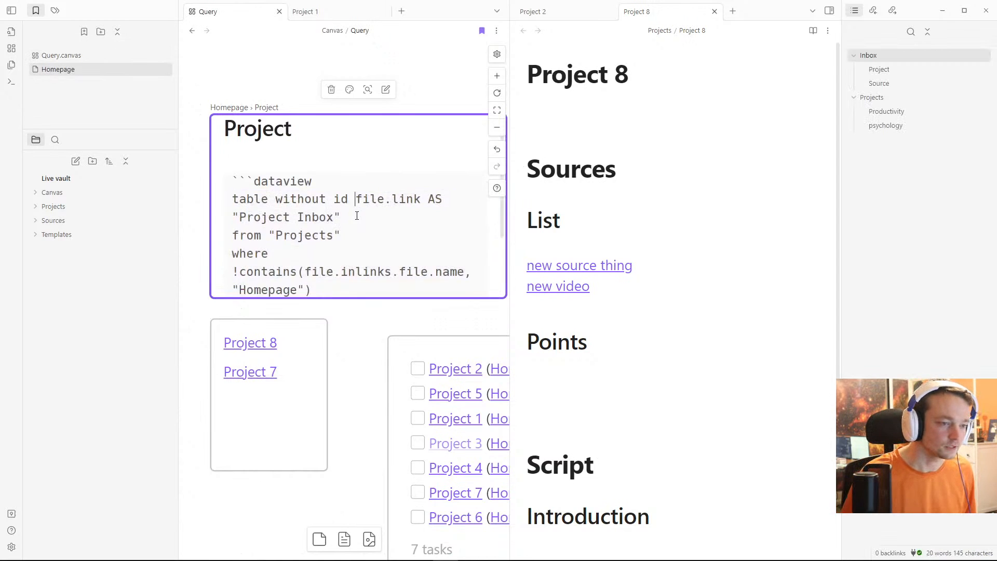
key("Return")
type("where status")
key("ctrl+z")
key("ctrl+z")
left_click(267, 67)
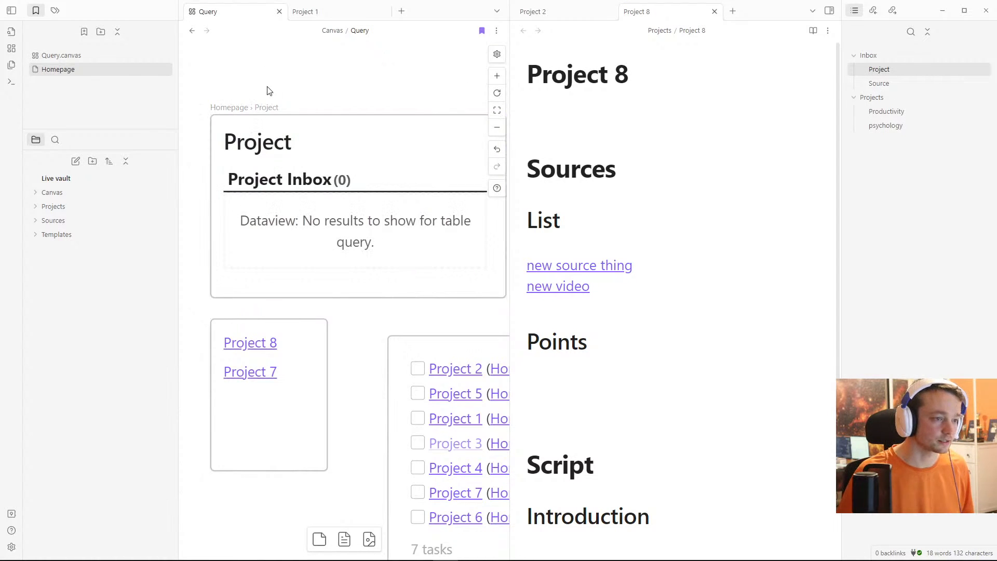
Step: Collapse the left sidebar to give the Query canvas more room
left_click_drag(319, 222, 238, 129)
scroll(235, 135, "right", 5)
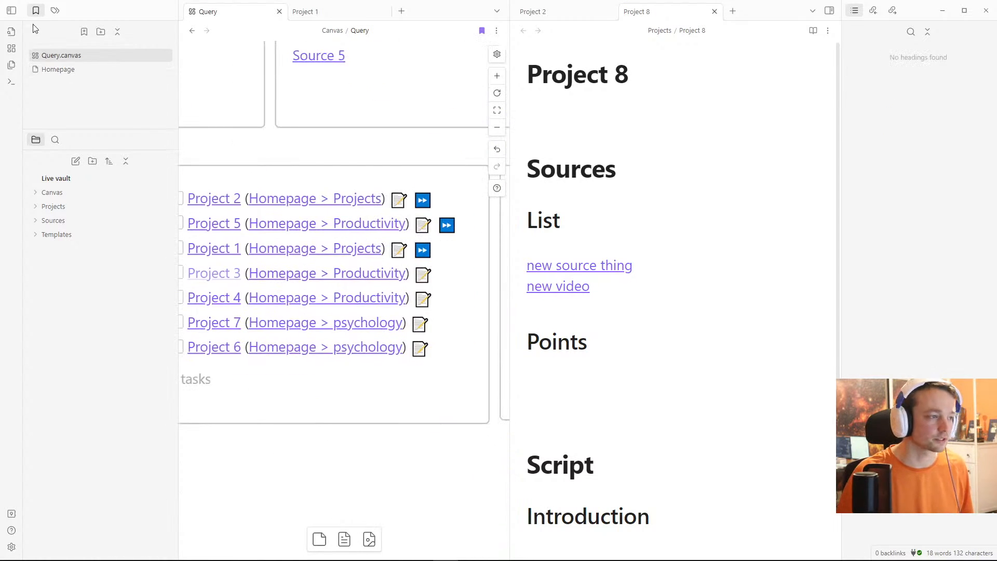
left_click(10, 10)
left_click_drag(358, 306, 194, 285)
left_click_drag(302, 274, 174, 285)
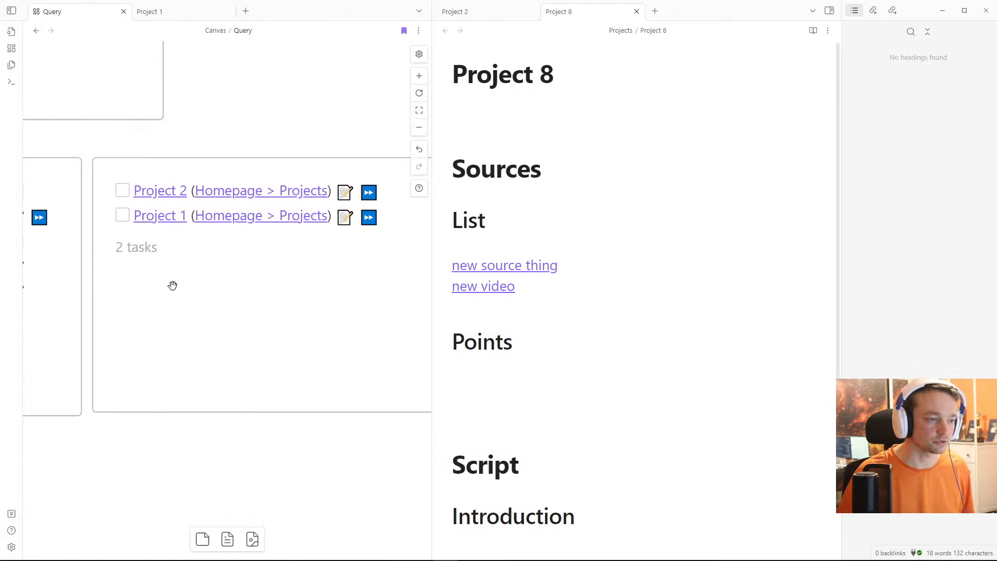
Step: Add the line "group by due date" below "has due date" in the due-date tasks query, and leave the card's editing
double_click(255, 283)
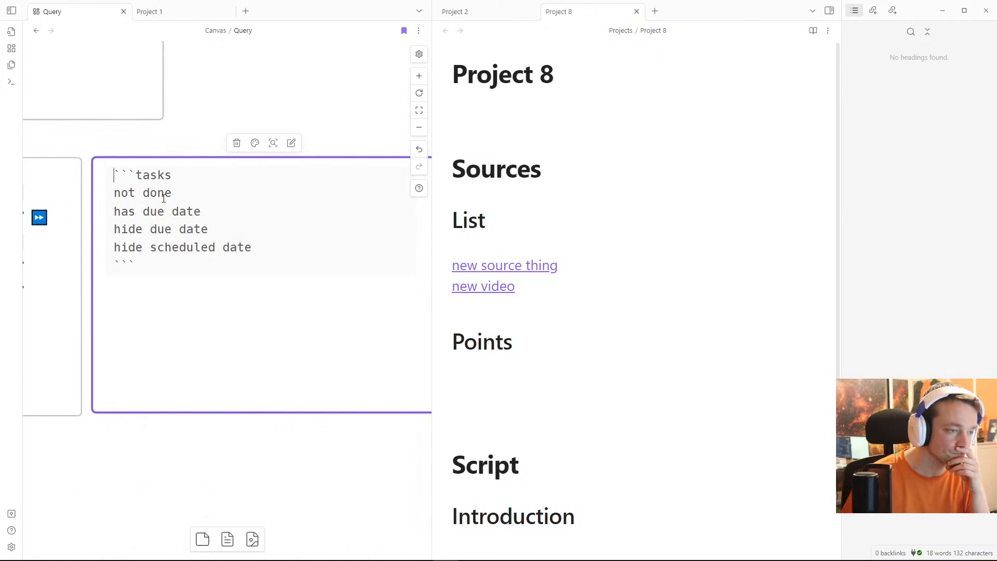
left_click(212, 213)
key("Return")
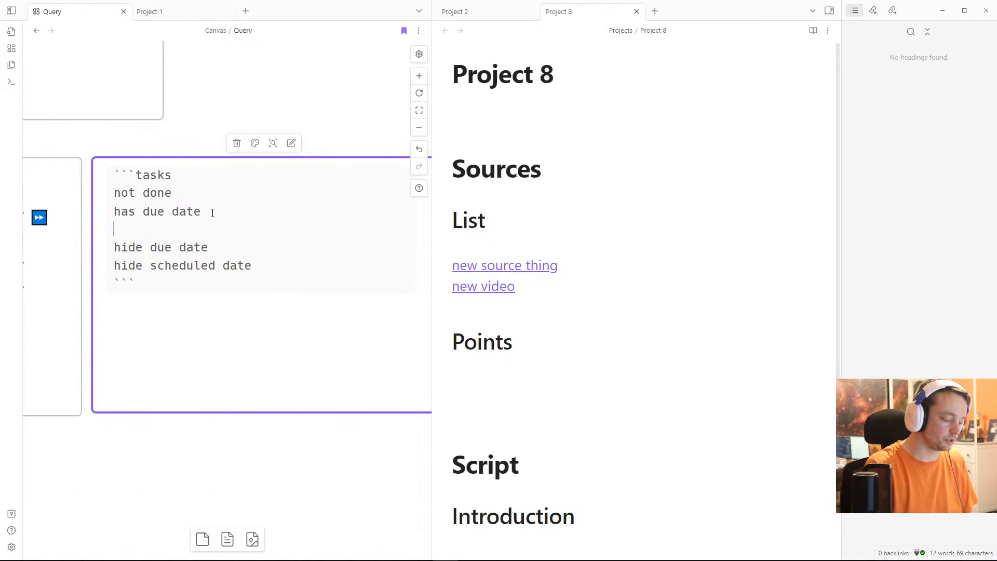
type("group by")
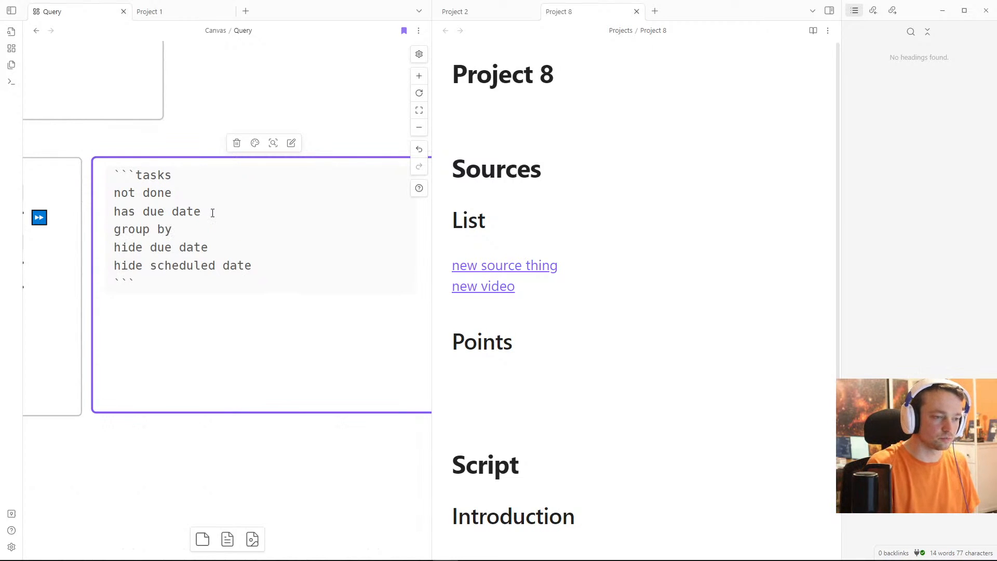
key("Up")
key("ctrl+Left")
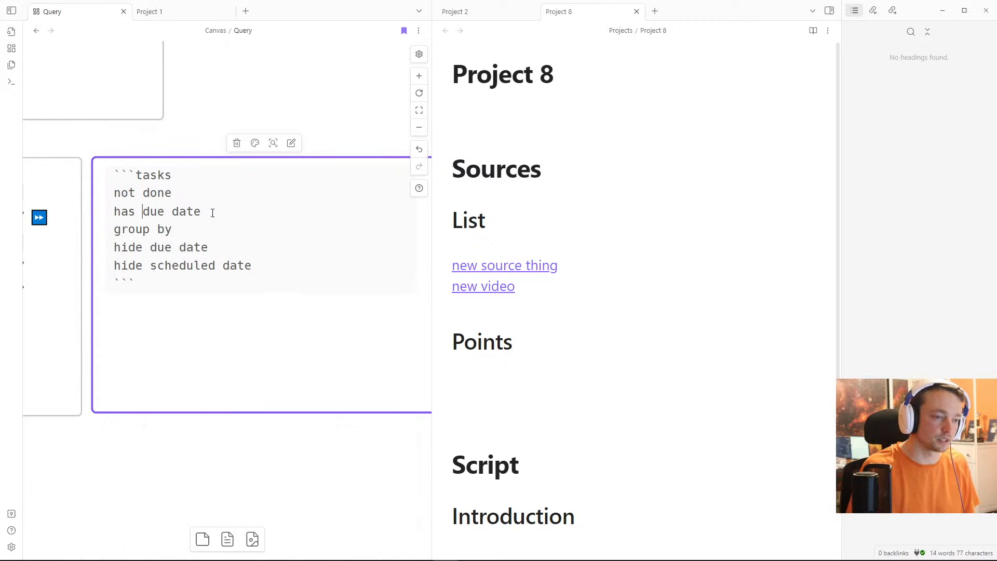
key("End")
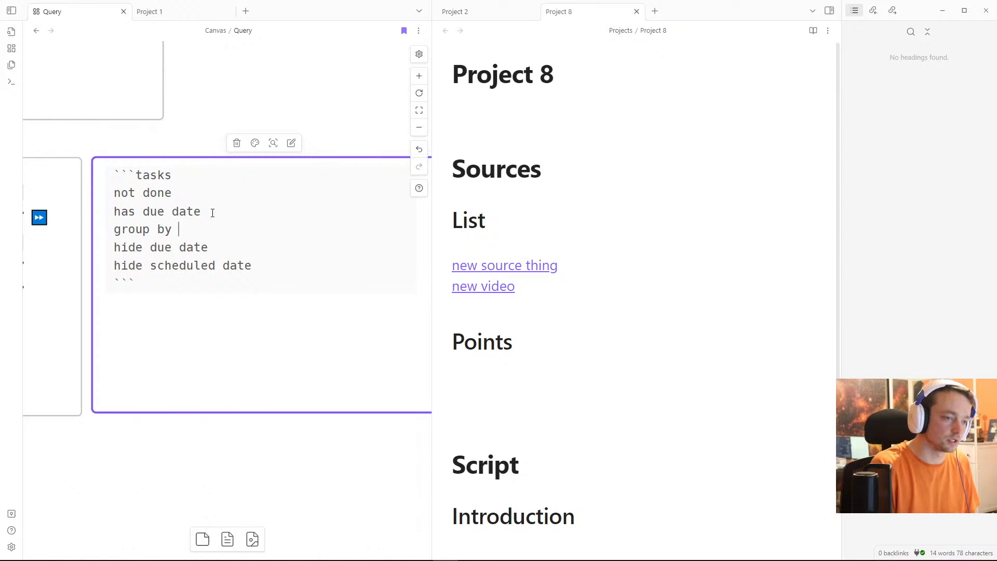
type("due date")
left_click(218, 123)
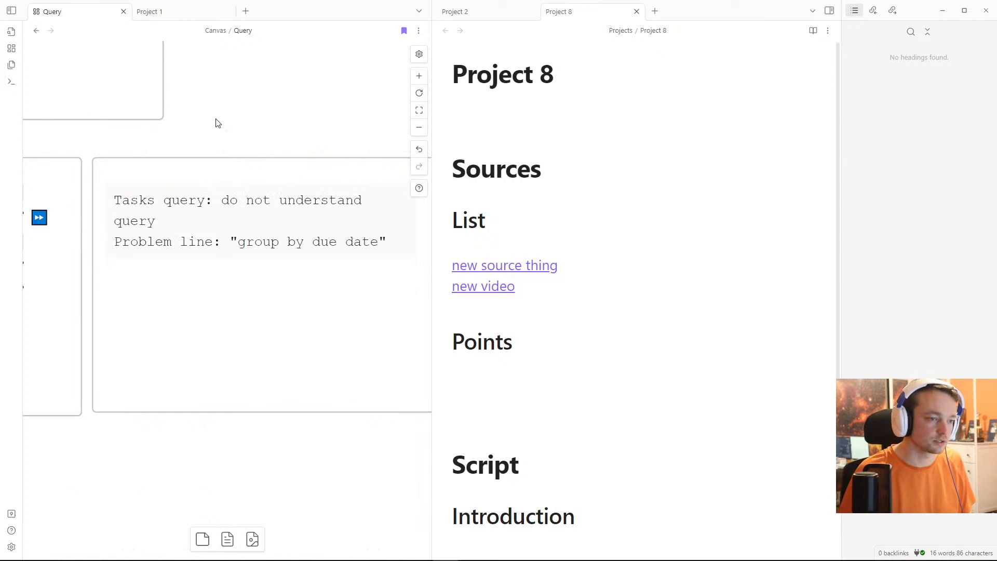
Step: Shorten the grouping line in the due-date tasks query to "group by due" and leave the card's editing
double_click(242, 238)
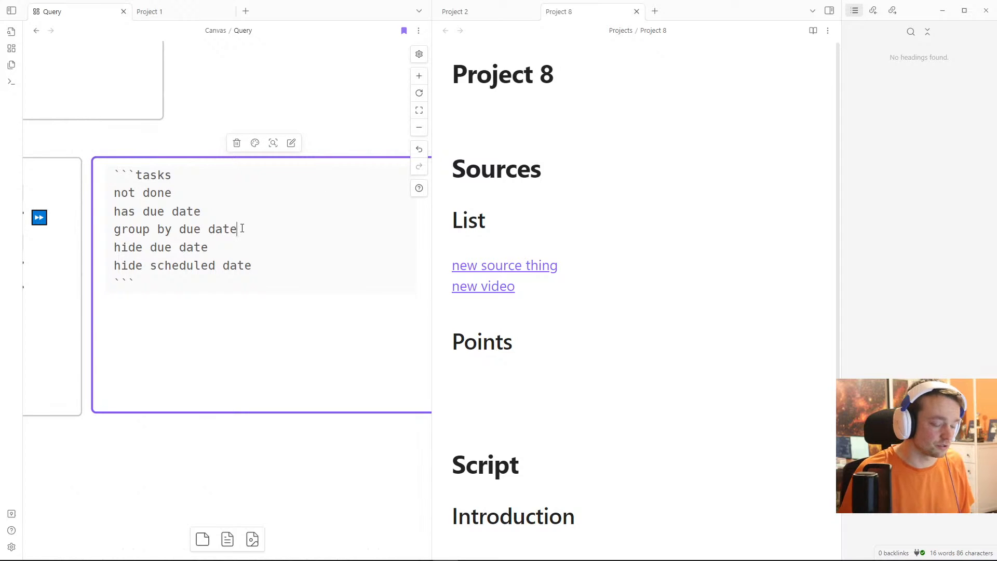
key("ctrl+BackSpace")
left_click(206, 129)
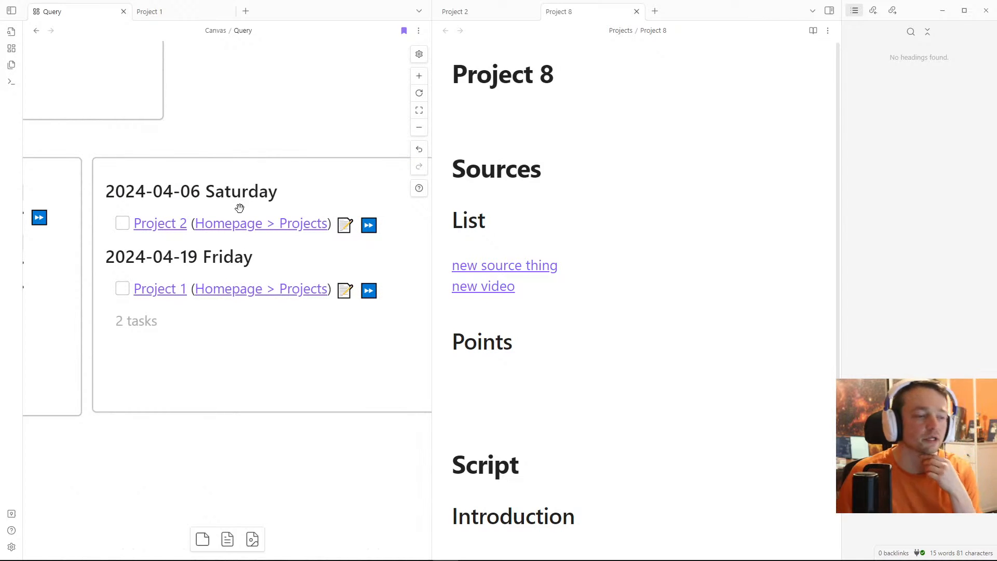
Step: Close the Project 8 note, collapse the right sidebar, and select the card of tasks grouped by due date
left_click_drag(241, 206, 290, 163)
middle_click(559, 19)
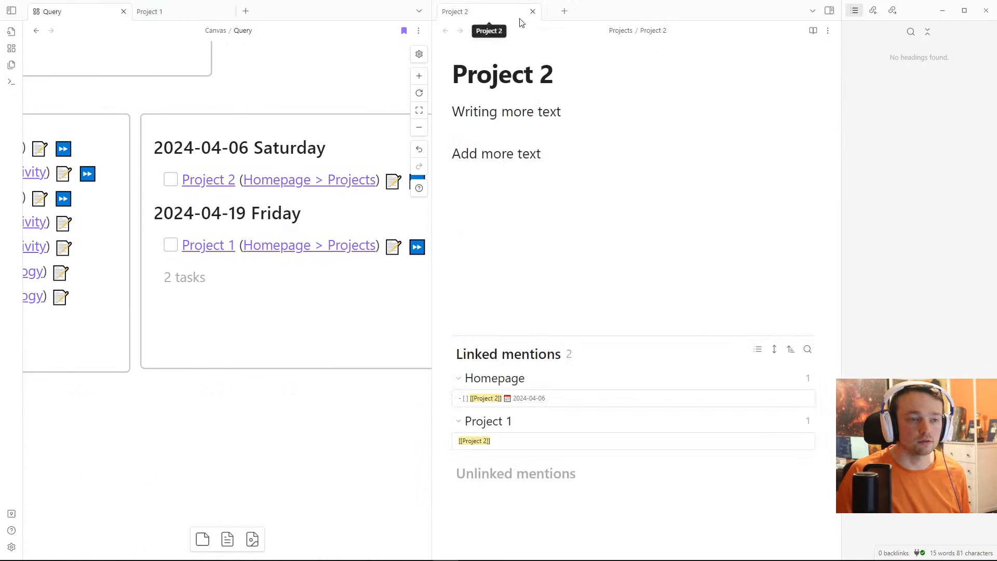
left_click(829, 11)
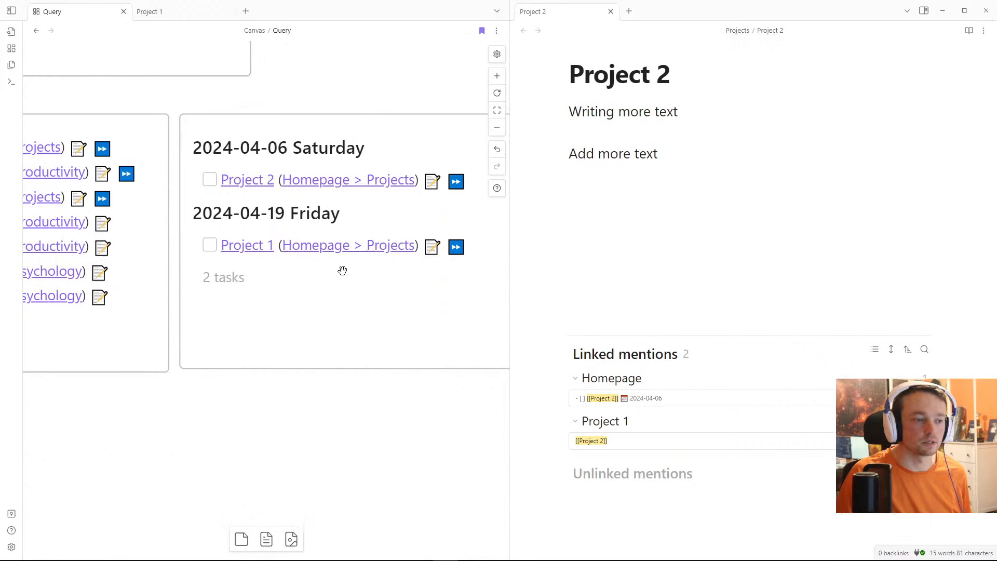
left_click_drag(341, 271, 265, 263)
left_click(274, 136)
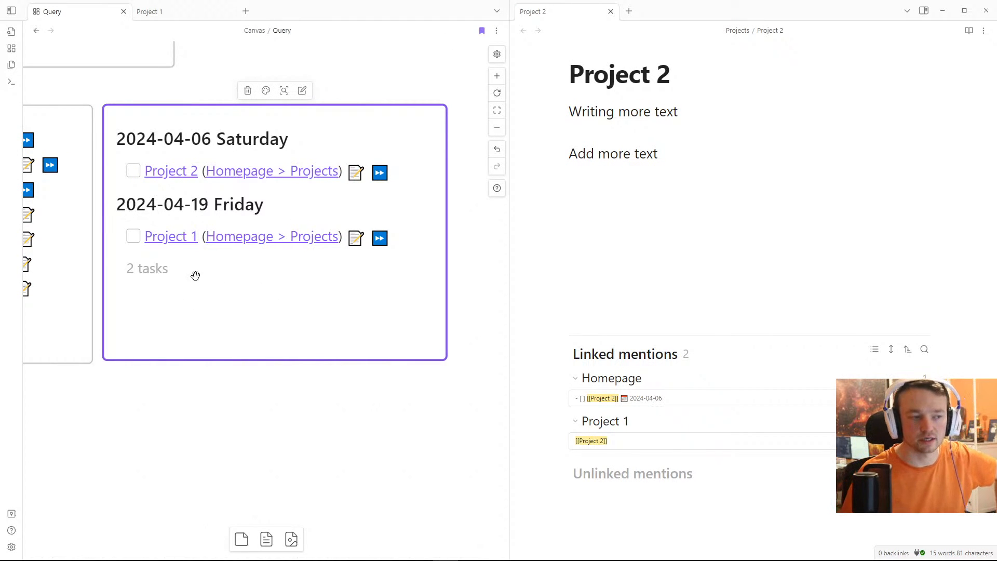
Step: Add the line "not due date" below "not done" in the query of the full task list card, and leave its editing
left_click_drag(196, 276, 415, 274)
left_click_drag(189, 243, 384, 351)
scroll(209, 217, "down", 3)
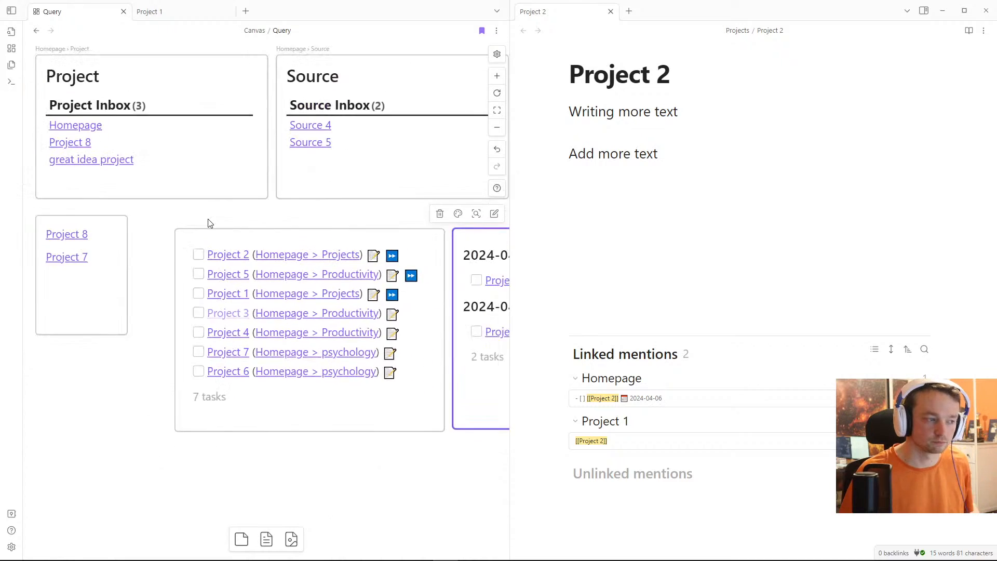
scroll(156, 227, "left", 2)
left_click(262, 149)
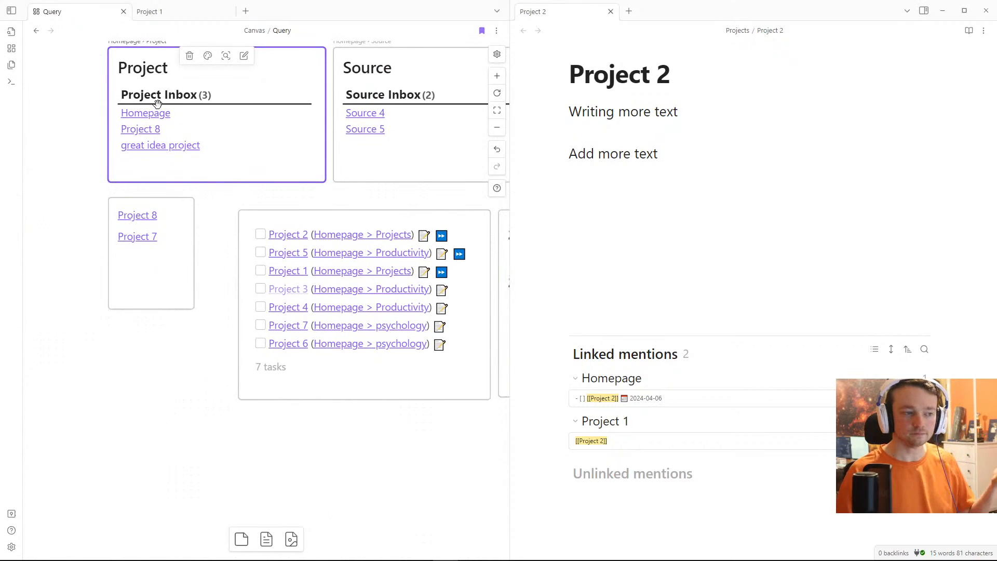
left_click_drag(371, 232, 245, 138)
left_click(244, 137)
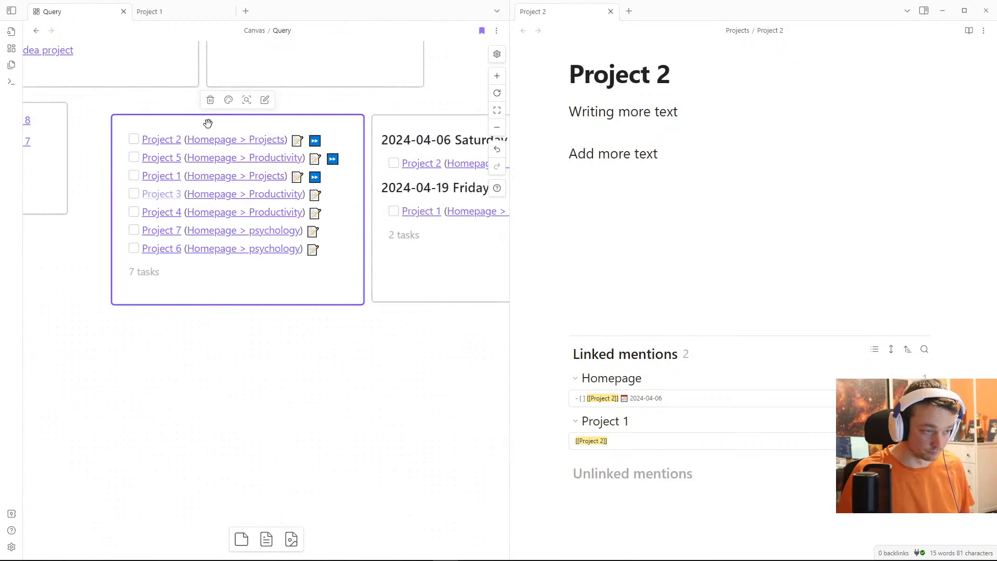
left_click(258, 267)
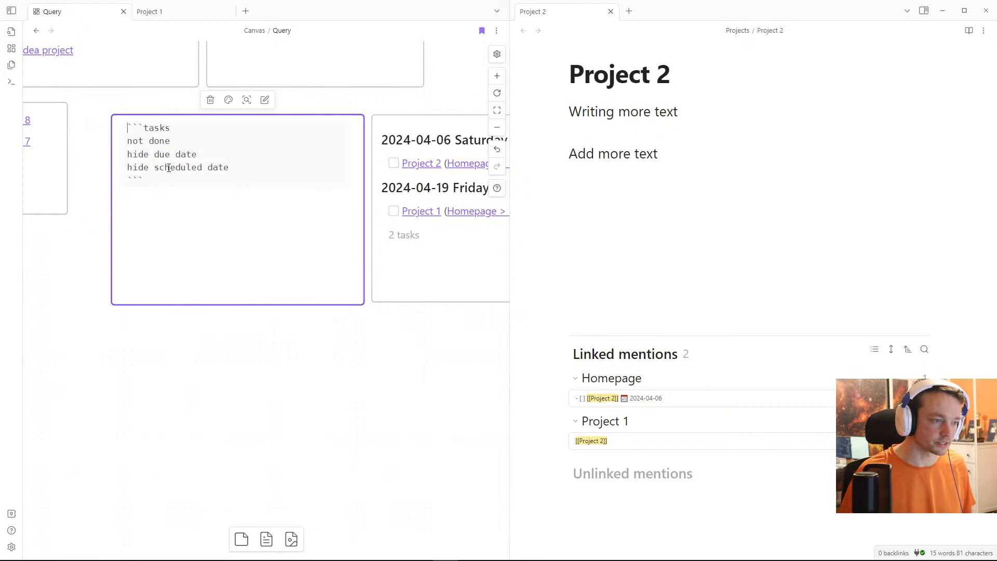
left_click(175, 145)
key("Return")
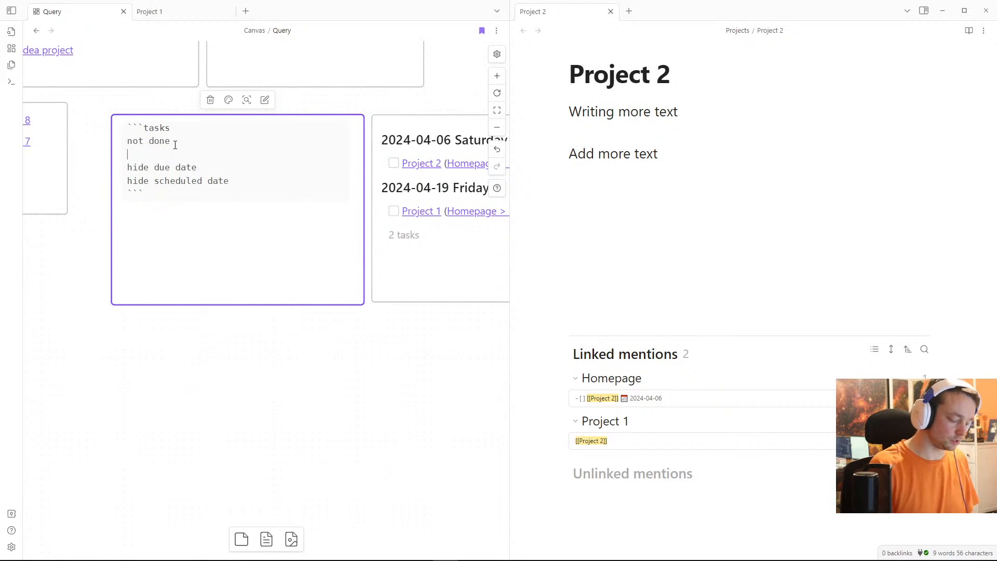
type("not due date")
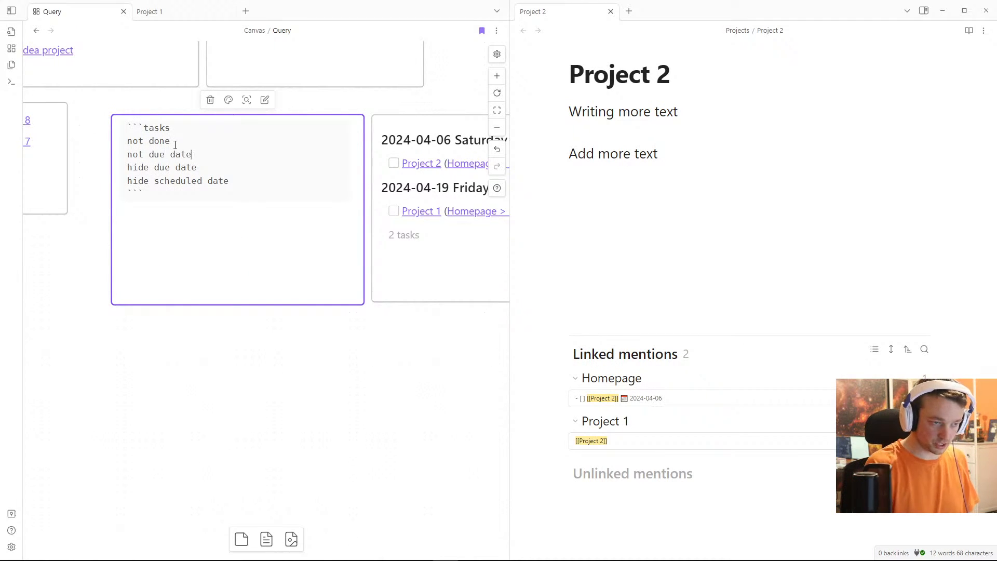
left_click(242, 359)
Step: Try adding "has" before "not due date" in the full task list query, and delete it again
double_click(211, 190)
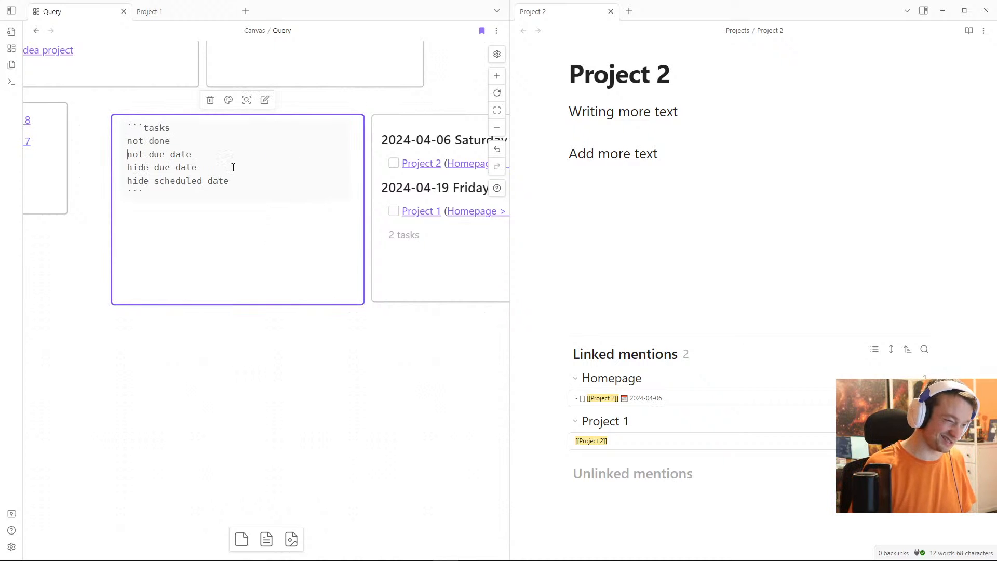
type("has")
key("BackSpace")
key("BackSpace")
key("BackSpace")
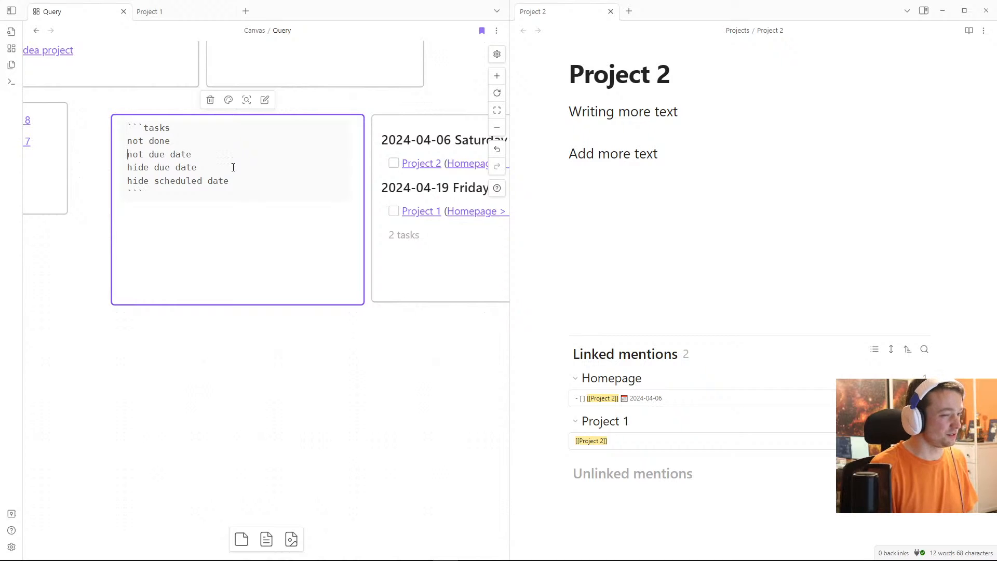
Step: Try shortening the due filter line in the full task list query to "not due", and leave the card's editing
key("Delete")
key("Delete")
key("Delete")
key("Delete")
key("Delete")
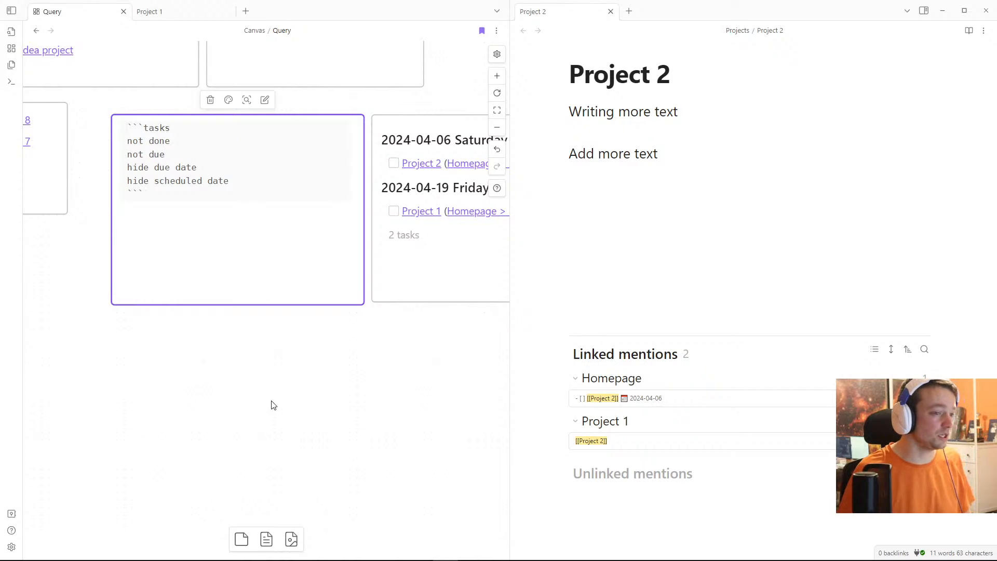
left_click(271, 405)
Step: Change the "not due" line in the full task list query to "is not due" and leave the card's editing
left_click(226, 206)
left_click(226, 206)
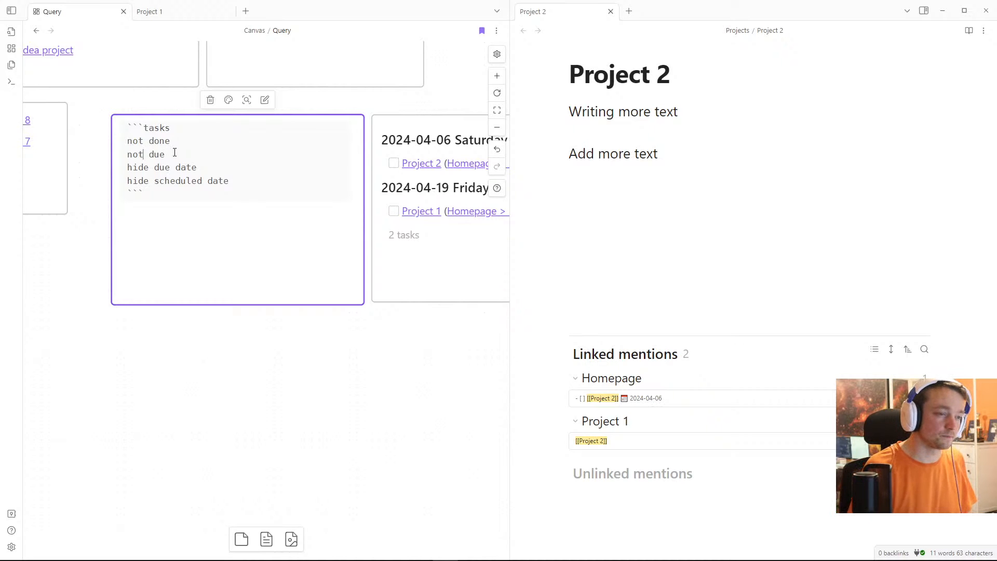
type("is")
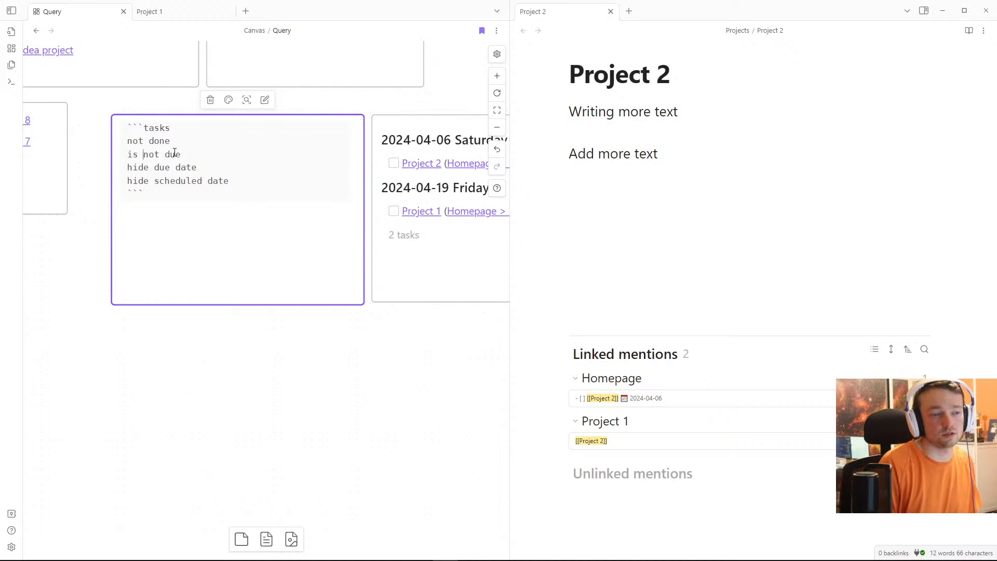
left_click(191, 354)
Step: Extend the filter line in the full task list query to "is not due date" and leave the card's editing
left_click(181, 211)
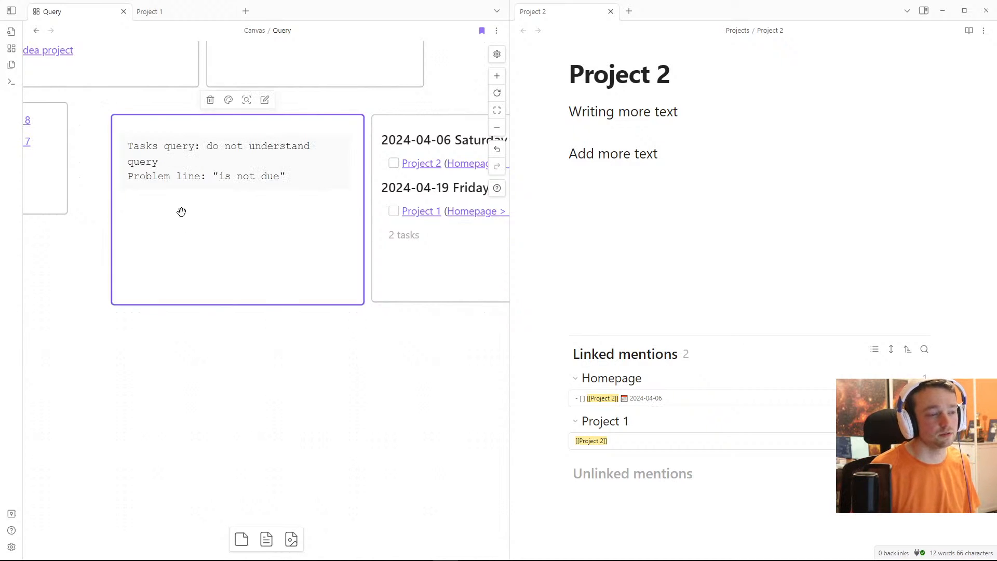
left_click(189, 150)
type("date")
key("Escape")
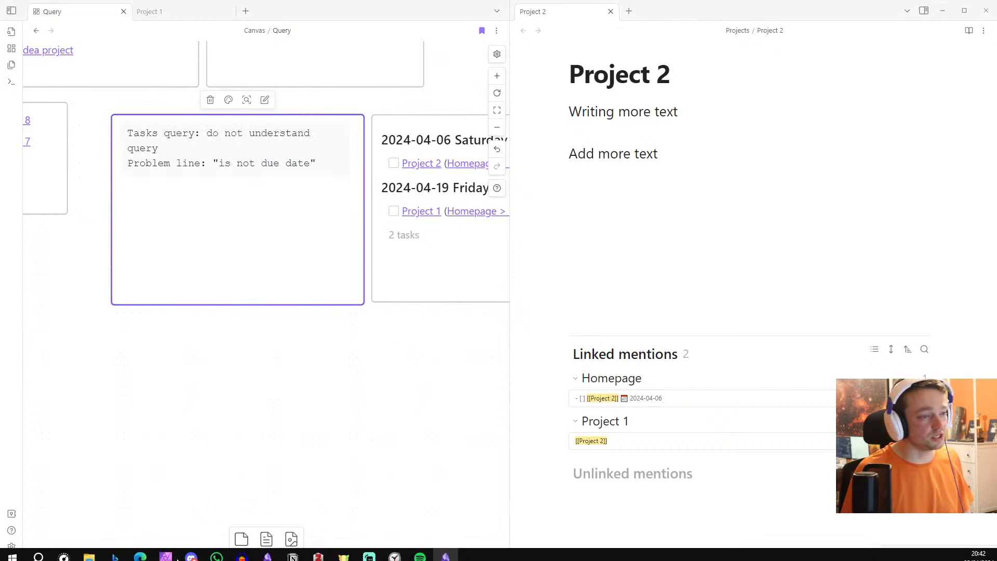
left_click(183, 440)
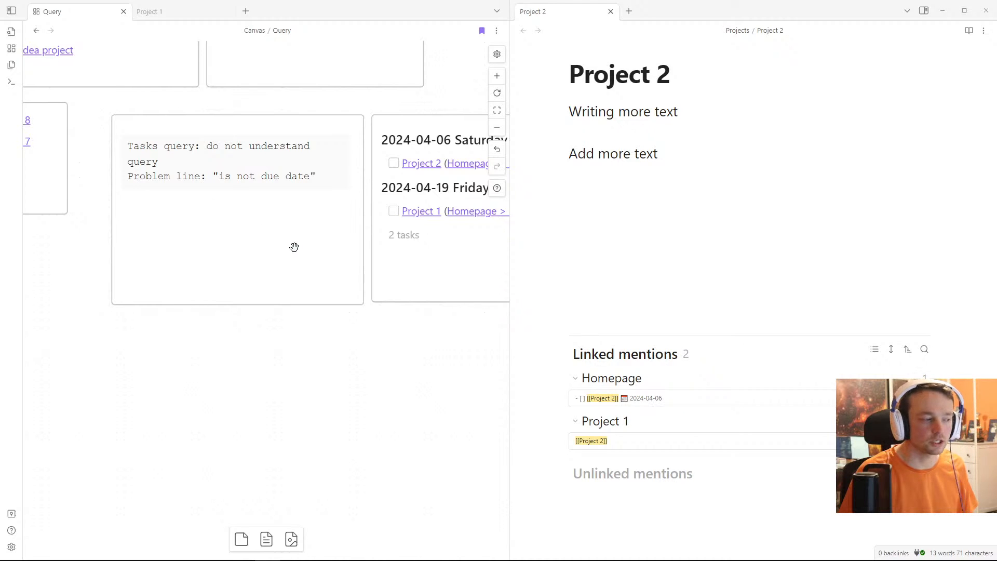
Step: Switch to the Personal vault's window showing the Dashboard canvas and expand its left sidebar
scroll(294, 247, "down", 2)
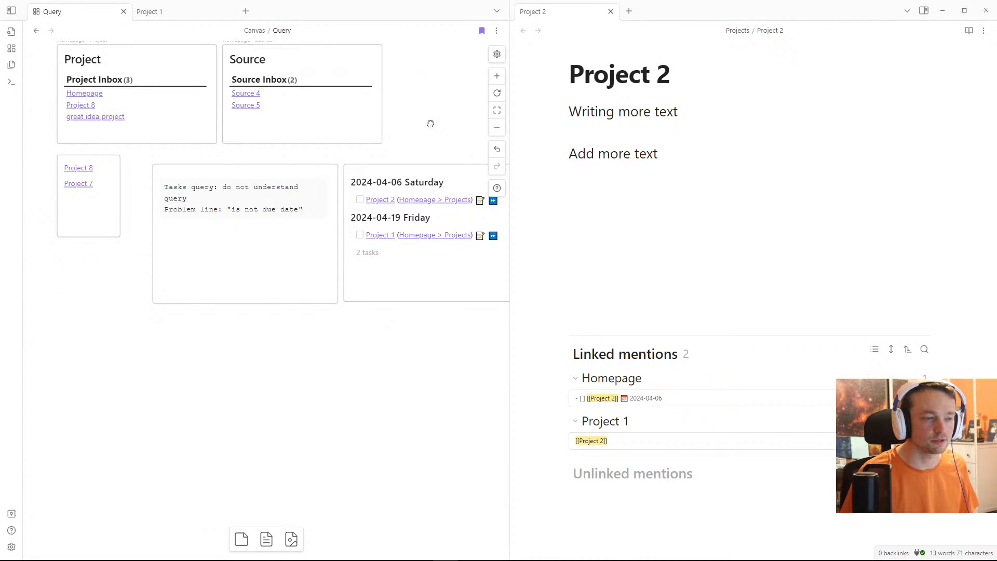
left_click_drag(430, 123, 397, 187)
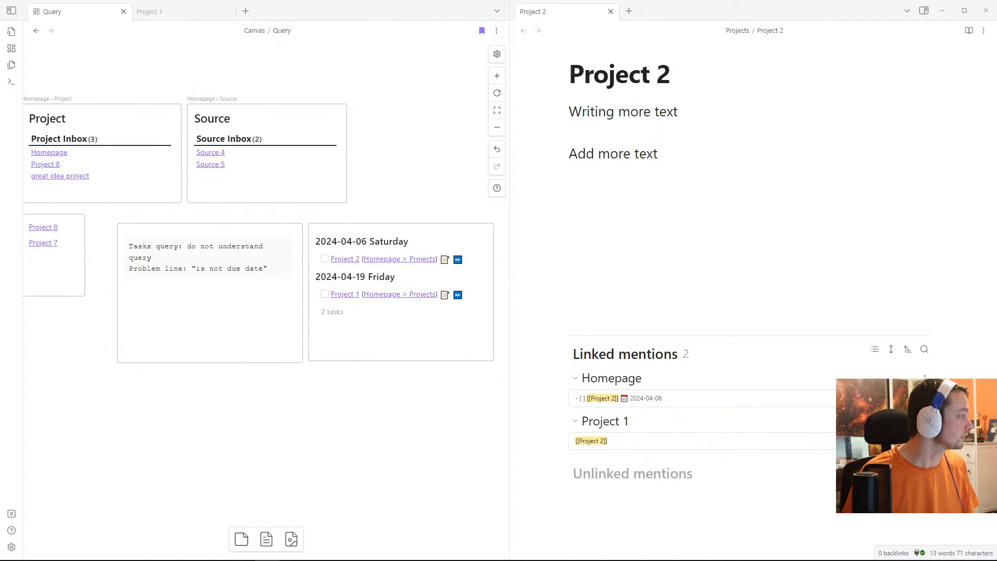
left_click_drag(0, 312, 322, 1)
left_click(482, 122)
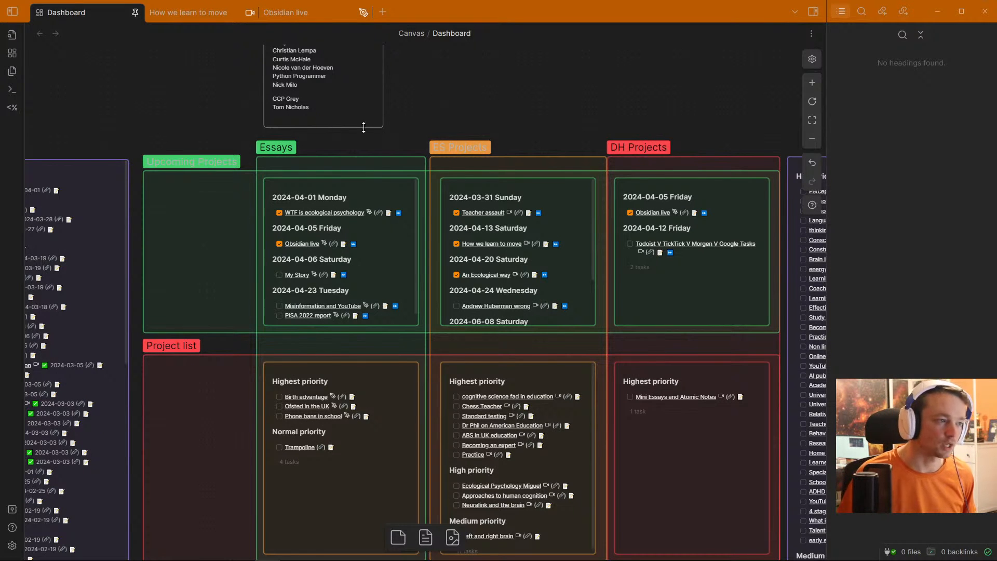
left_click(13, 12)
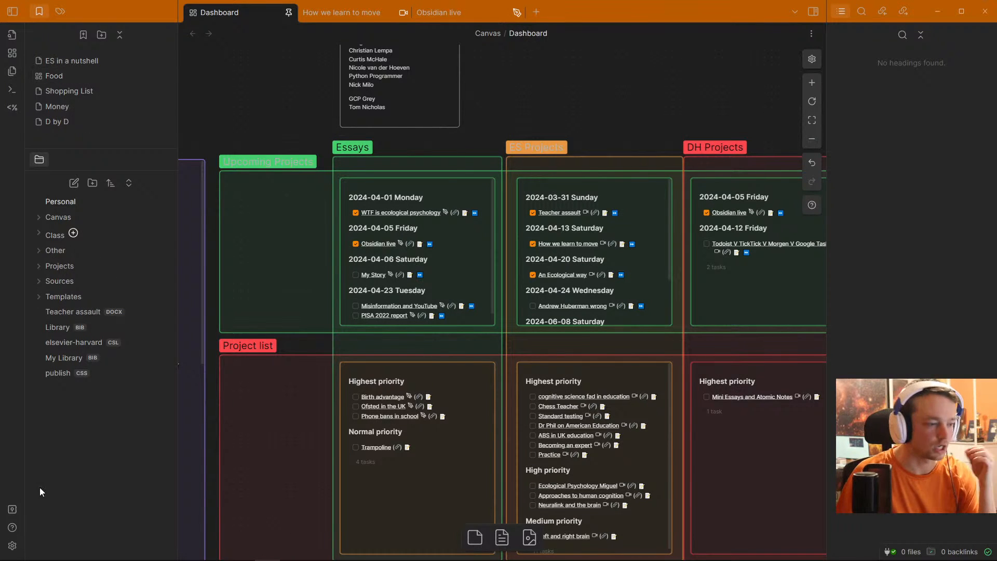
Step: Look at the base color scheme and accent color in the Personal vault's appearance settings, and close the settings
left_click(12, 545)
left_click(232, 131)
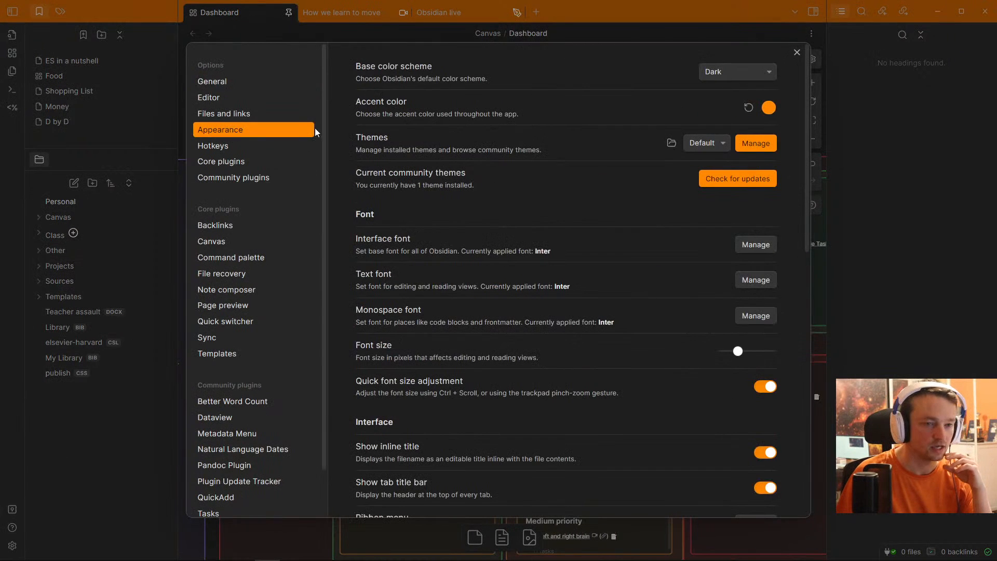
left_click(728, 68)
left_click(724, 77)
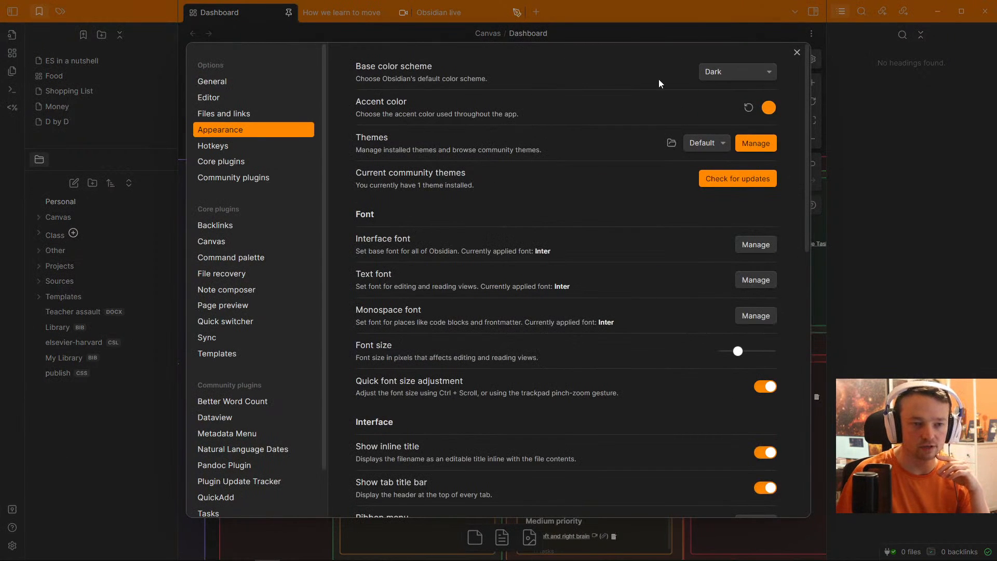
left_click(768, 108)
left_click(783, 77)
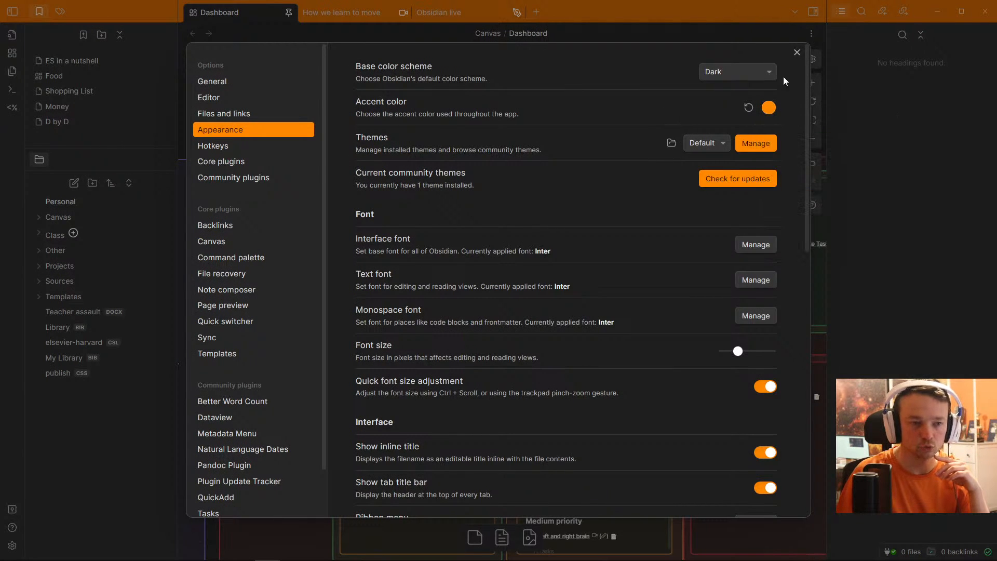
left_click(796, 53)
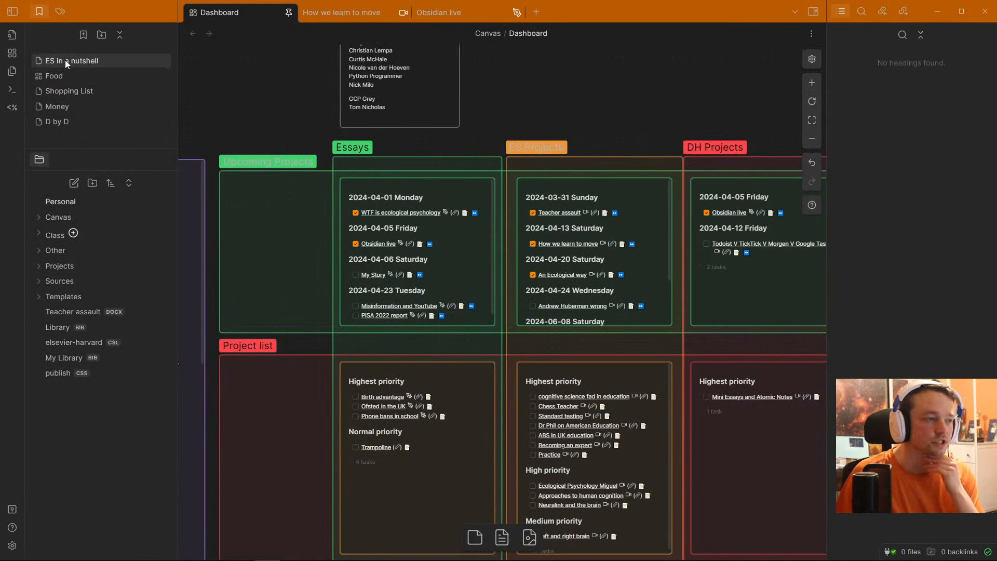
Step: Expand the left sidebar in the Live vault's window, and switch back to the Personal vault's window and maximize it
double_click(612, 18)
left_click(11, 11)
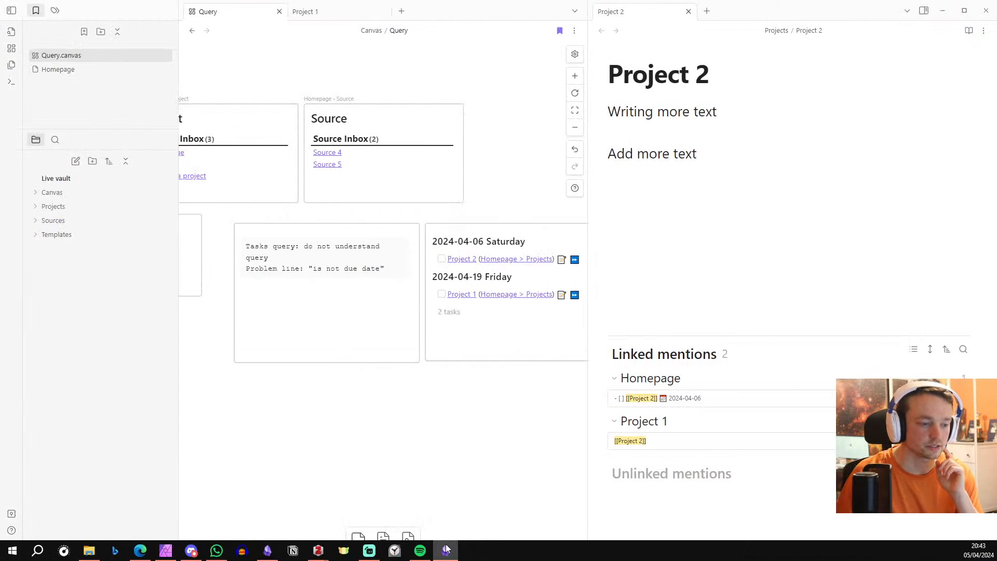
left_click(446, 548)
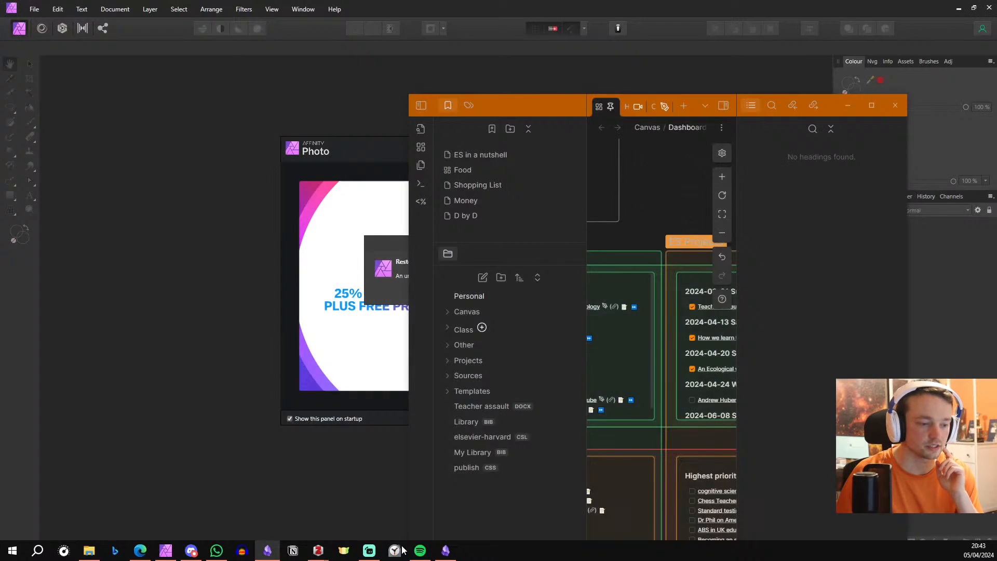
double_click(553, 101)
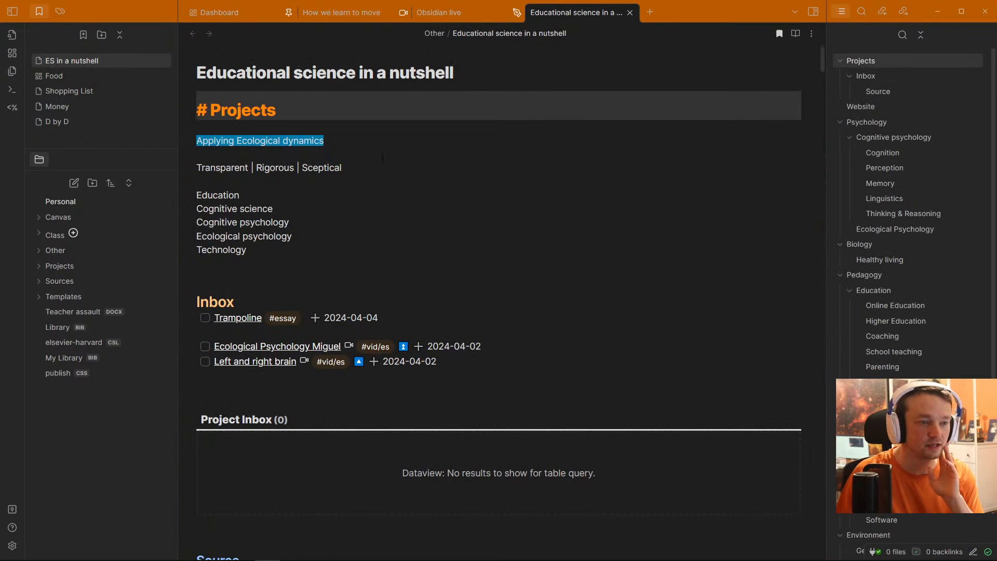
Step: Look through the Inbox tasks, with their tags, priorities and created dates, in the Educational science in a nutshell note
left_click(277, 194)
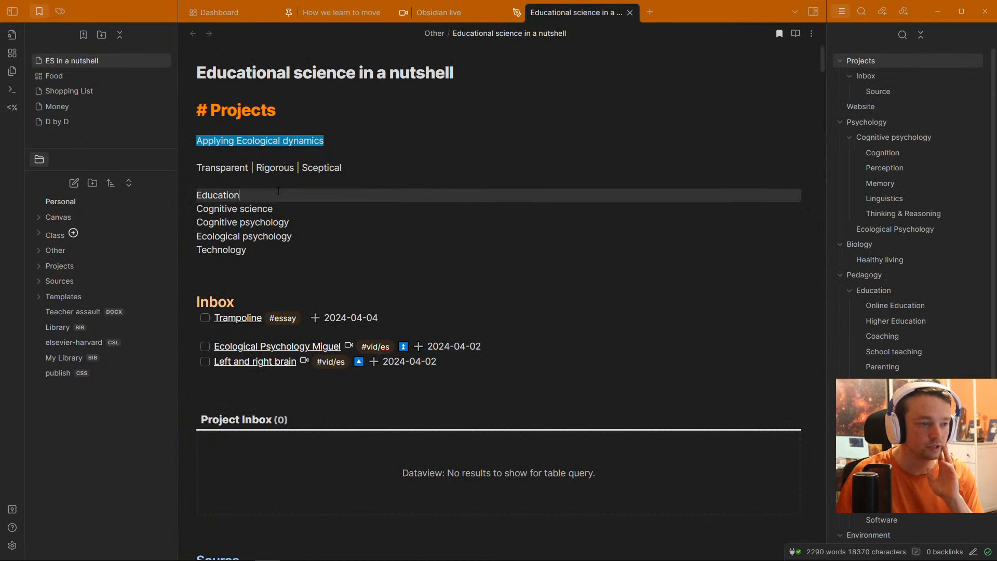
scroll(277, 191, "down", 3)
scroll(277, 191, "down", 1)
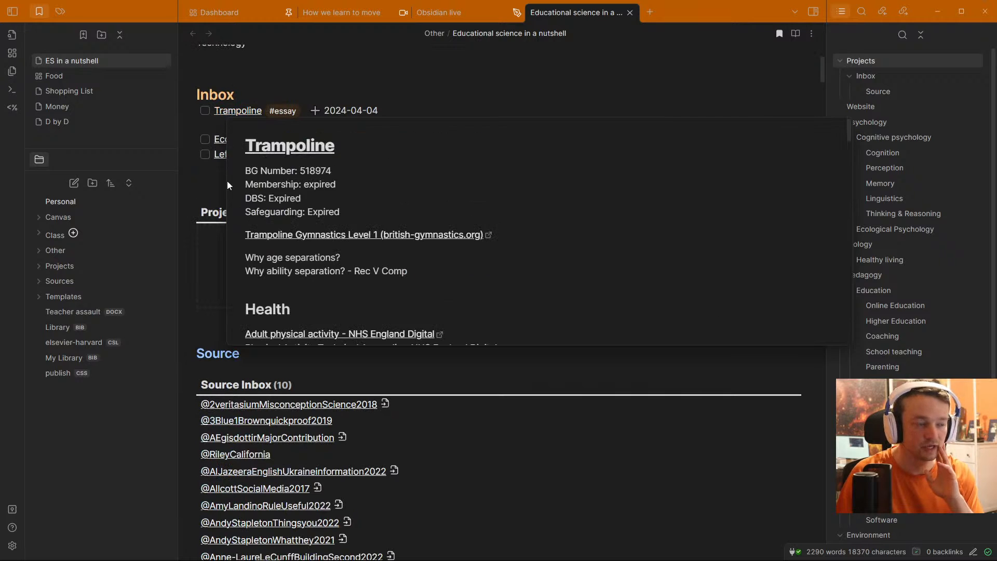
left_click(394, 112)
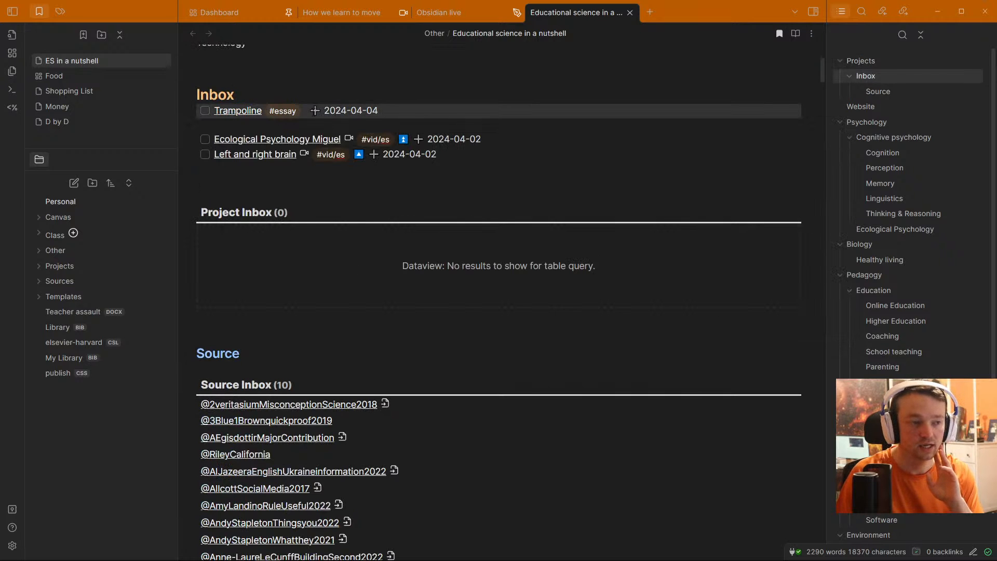
left_click_drag(310, 111, 420, 111)
left_click(376, 144)
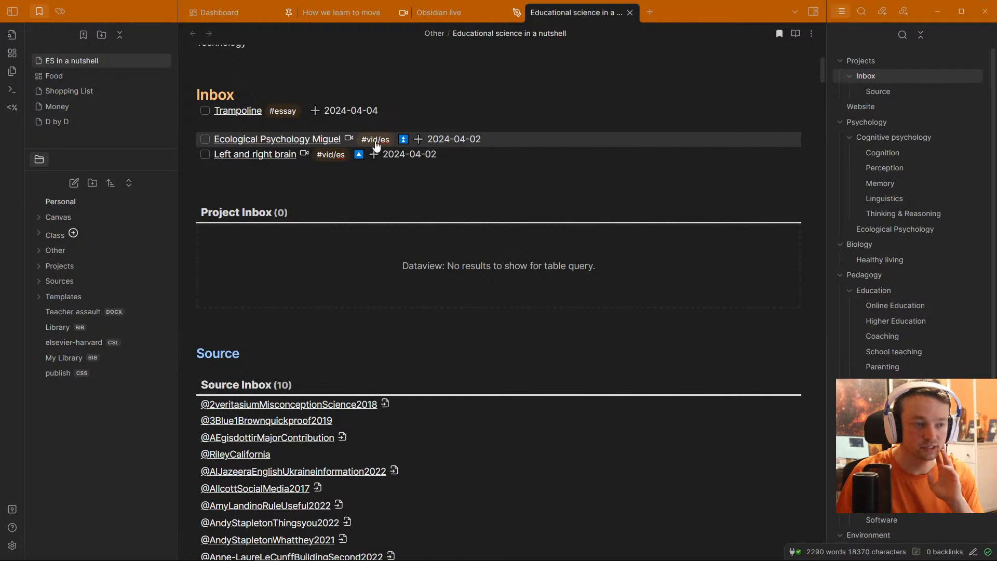
Step: Move the Trampoline task below the blank line so it sits directly above the Ecological Psychology Miguel task in the Inbox
left_click(321, 126)
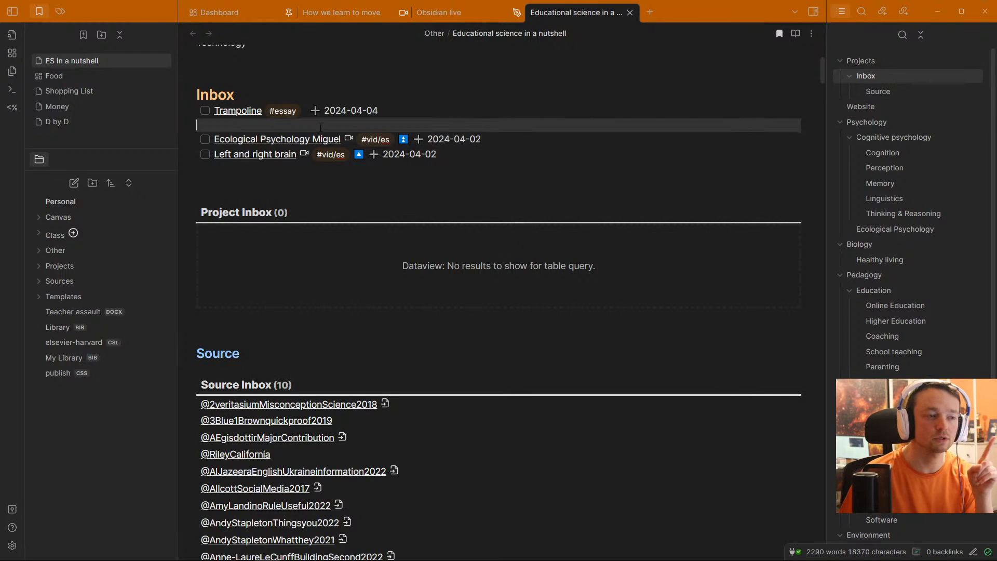
key("Up")
key("alt+Down")
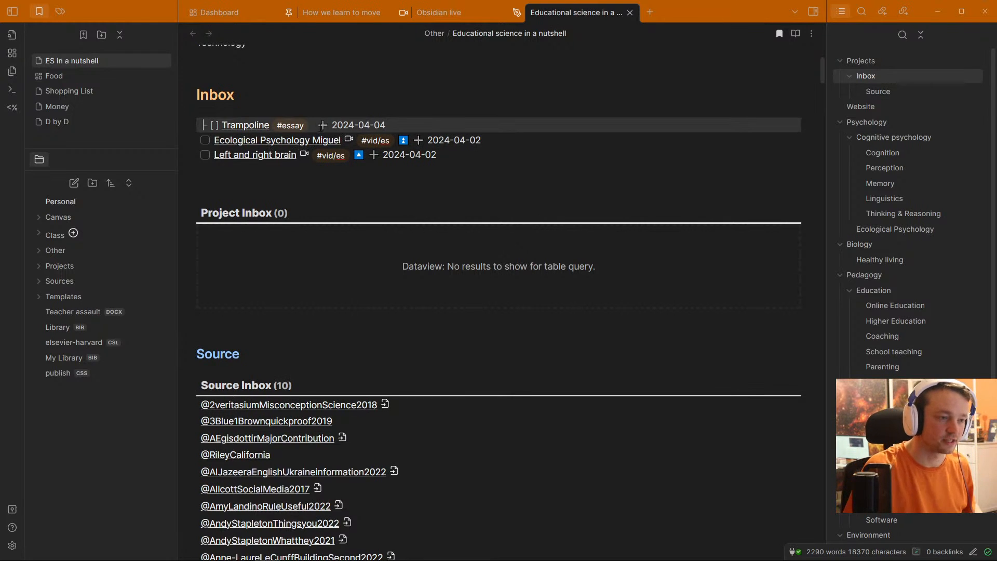
left_click(312, 108)
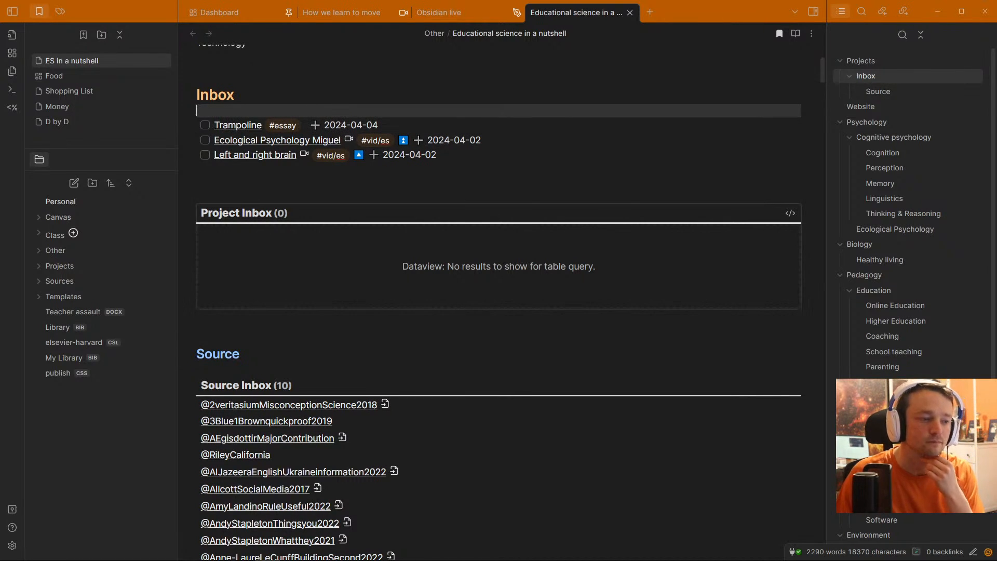
Step: Look at the contents of the Other folder and its Excel subfolder, and collapse both again
scroll(300, 225, "down", 3)
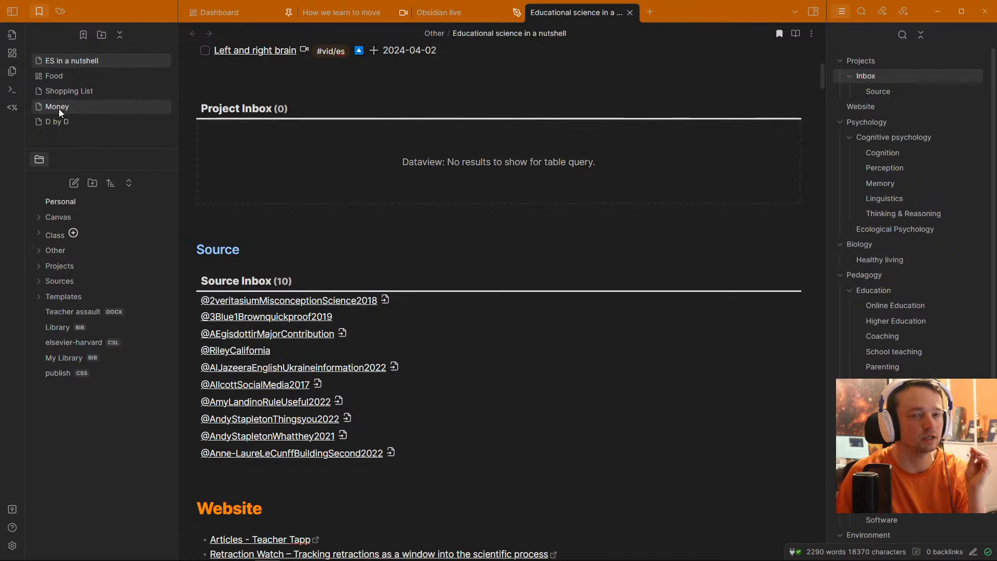
left_click(67, 251)
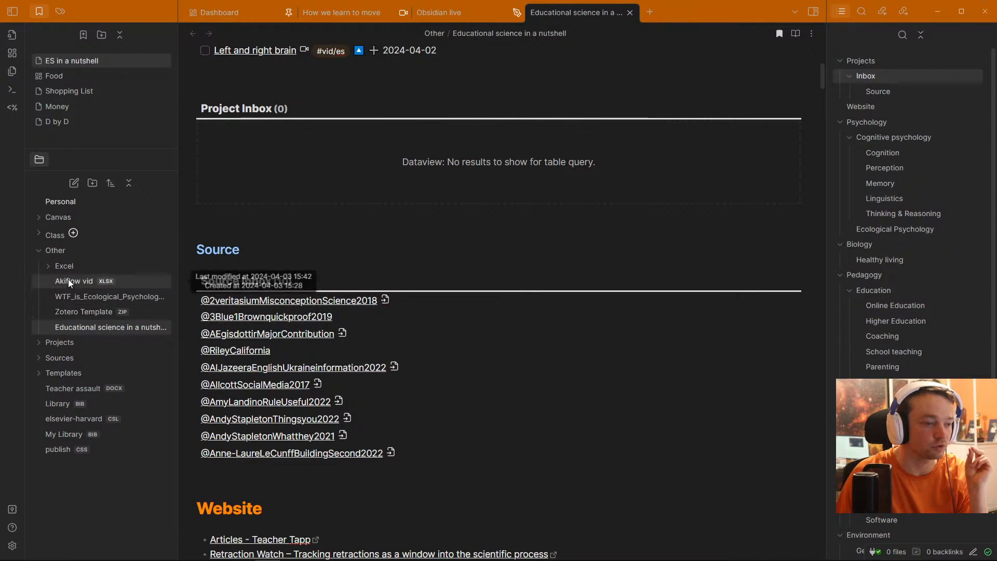
left_click(58, 267)
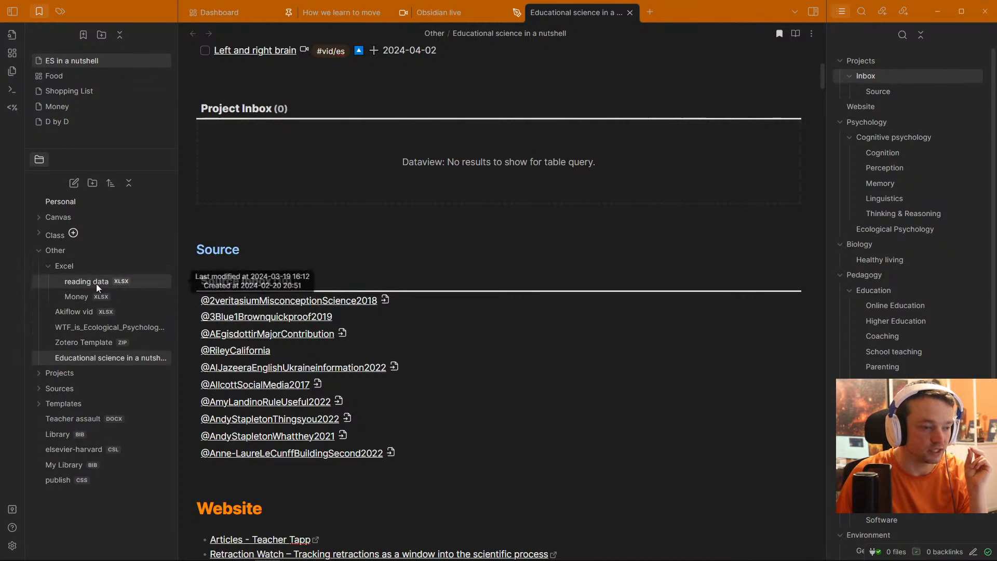
left_click(65, 266)
left_click(60, 249)
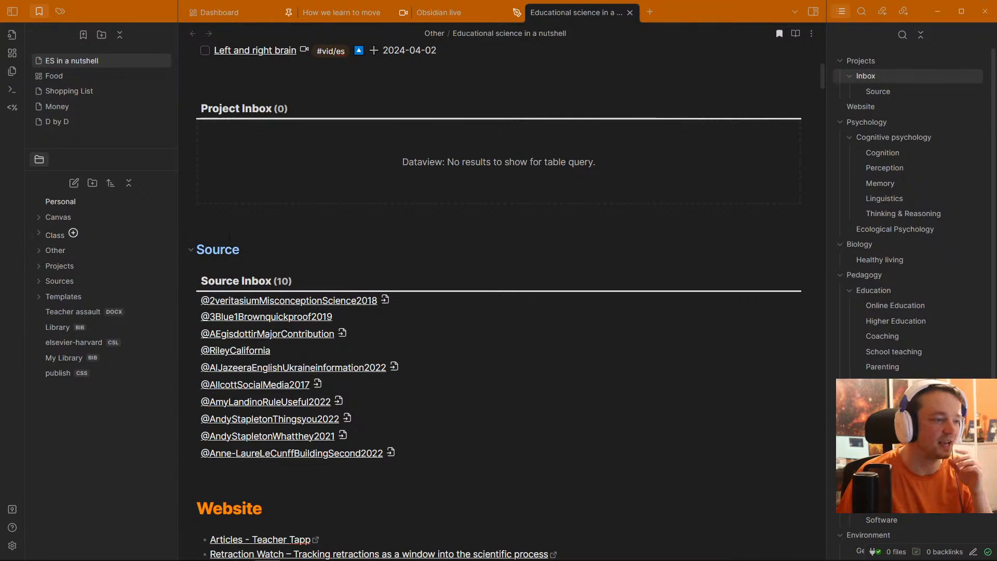
left_click(219, 222)
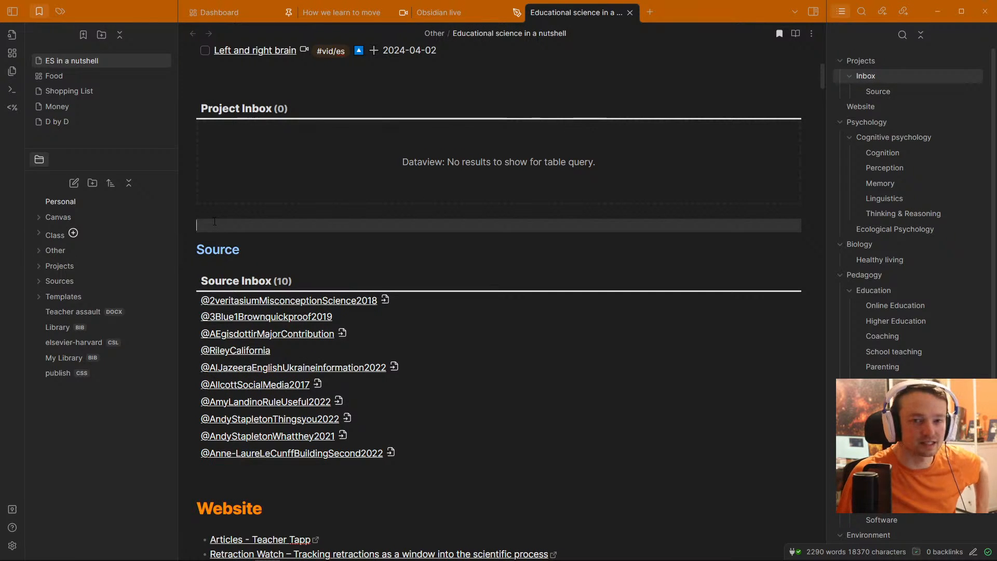
Step: Delete the Teacher assault DOCX file from the Personal vault and collapse the left sidebar
right_click(67, 310)
left_click(114, 506)
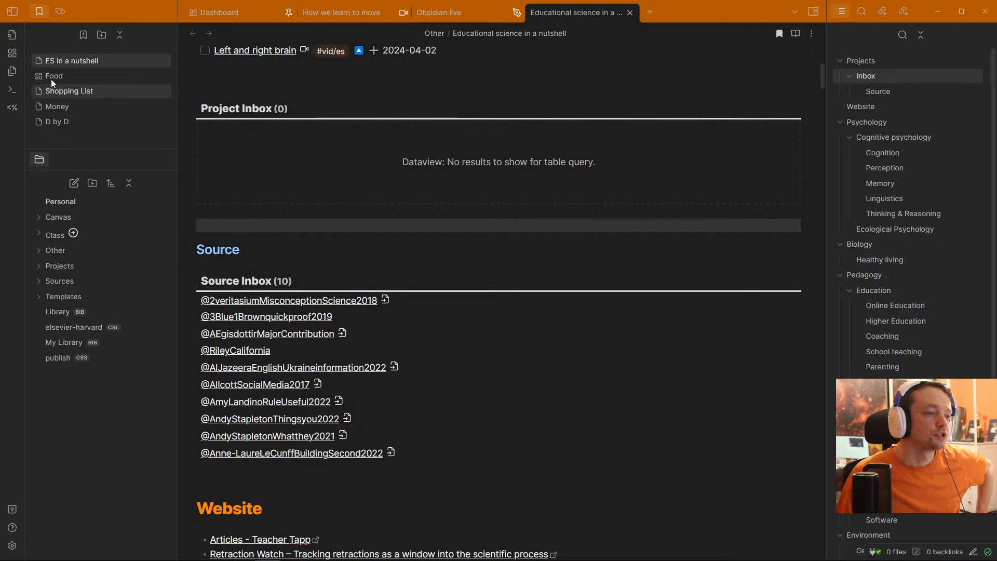
left_click(12, 11)
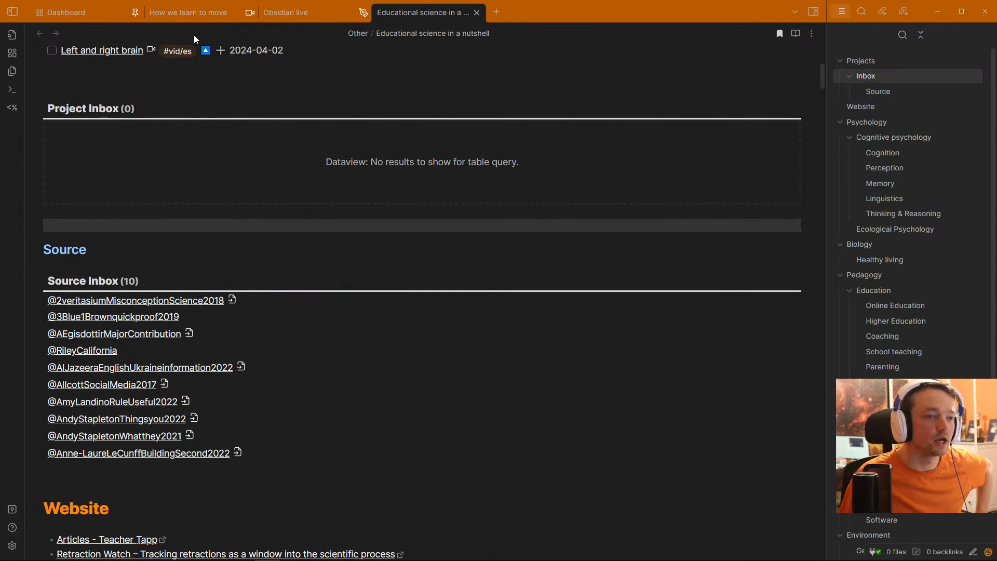
Step: Look at the Setup checklist, down to CSS additions, in the Obsidian live note
left_click(295, 14)
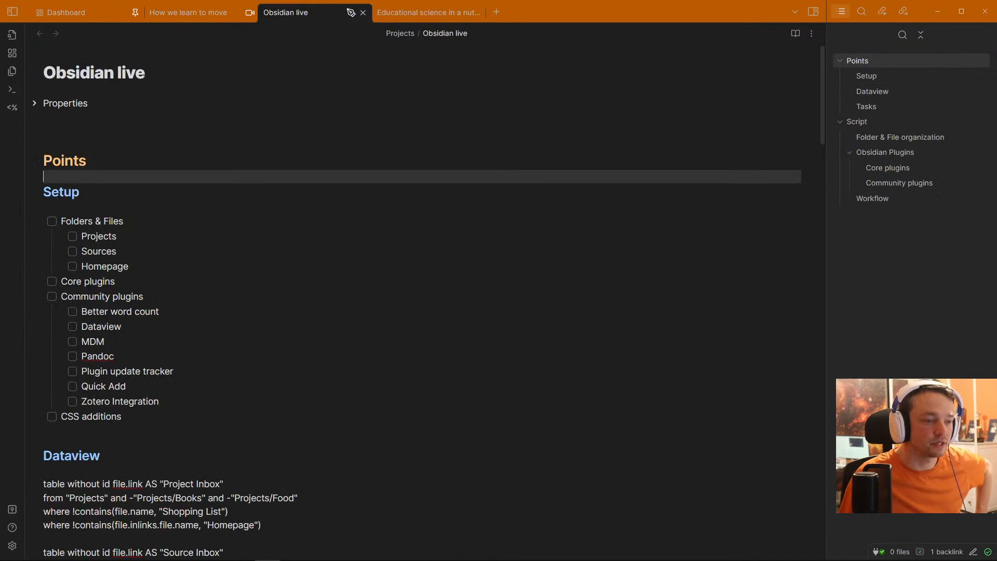
left_click(147, 422)
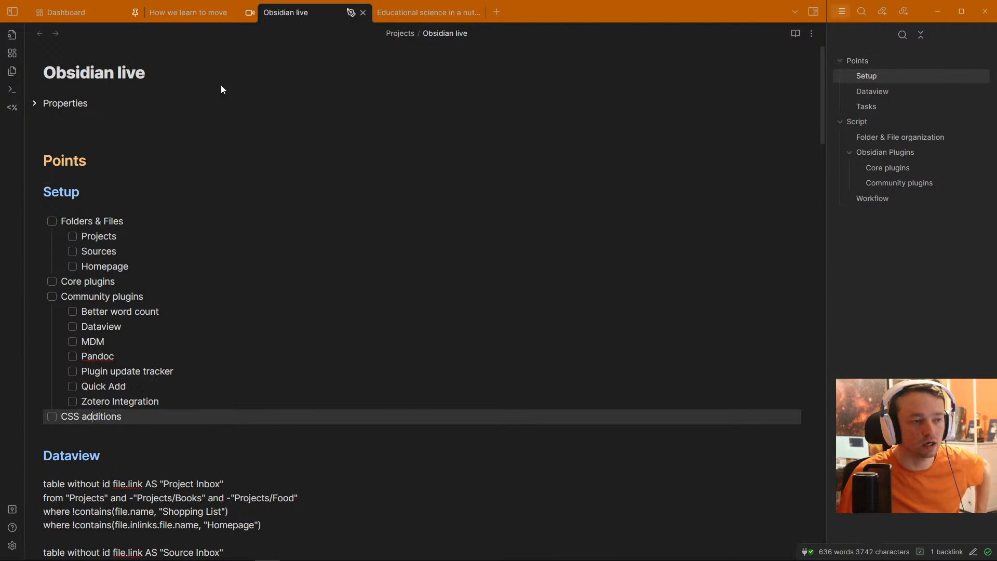
Step: Go to the Planning section of the How we learn to move note and collapse the note's properties
left_click(191, 13)
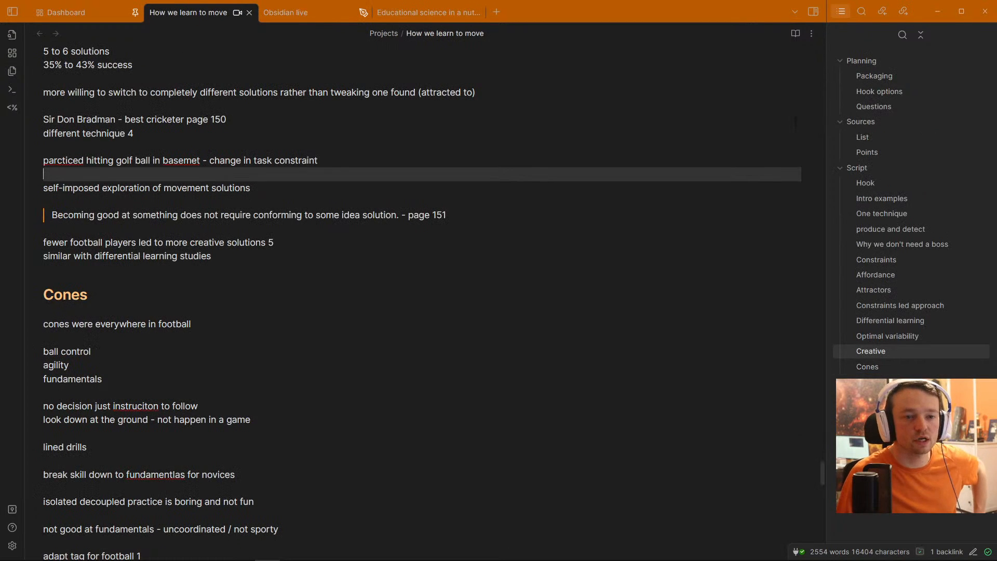
left_click(864, 61)
left_click(152, 258)
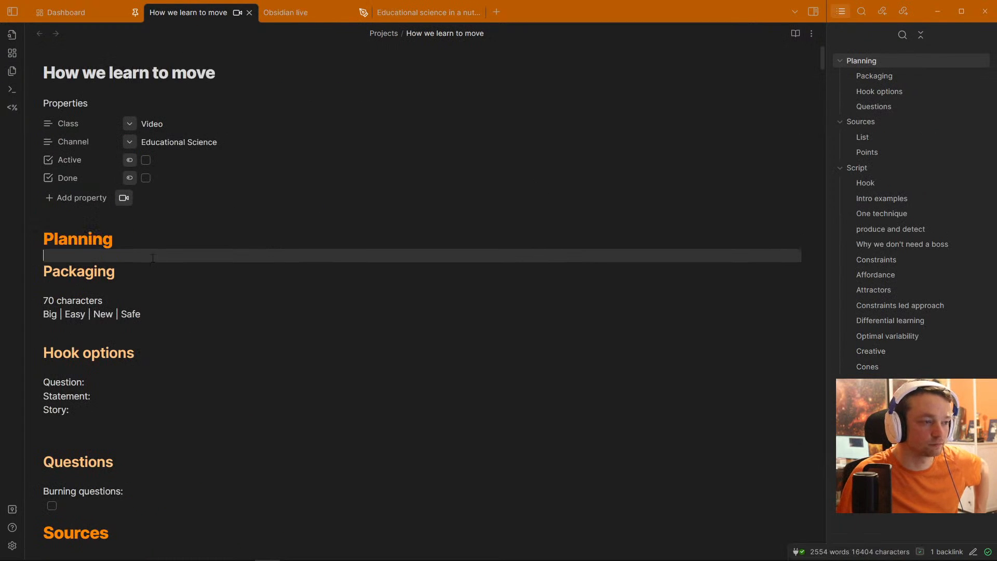
left_click(70, 107)
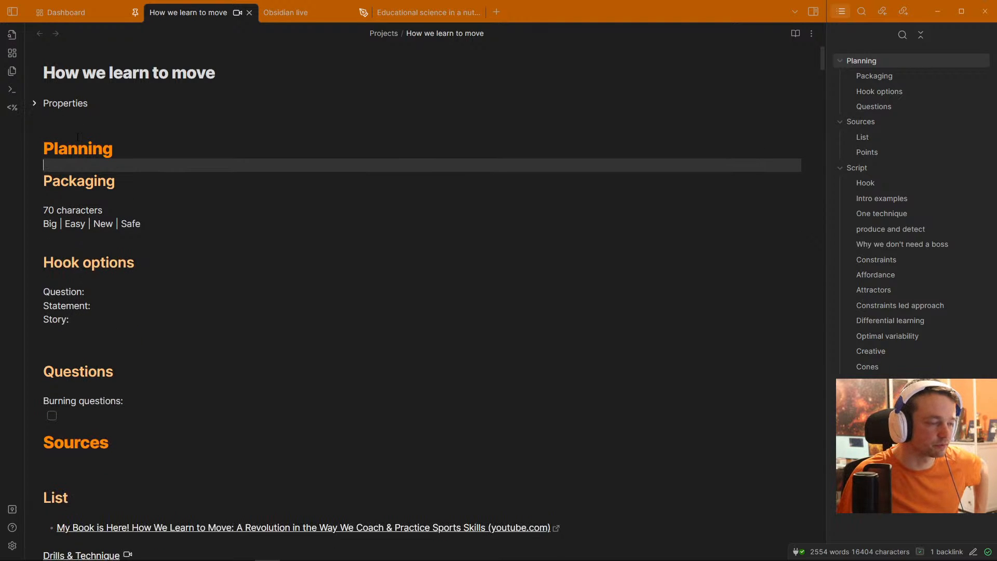
Step: Look through the Planning and Sources sections of the How we learn to move note down to the Script's Hook
left_click(124, 204)
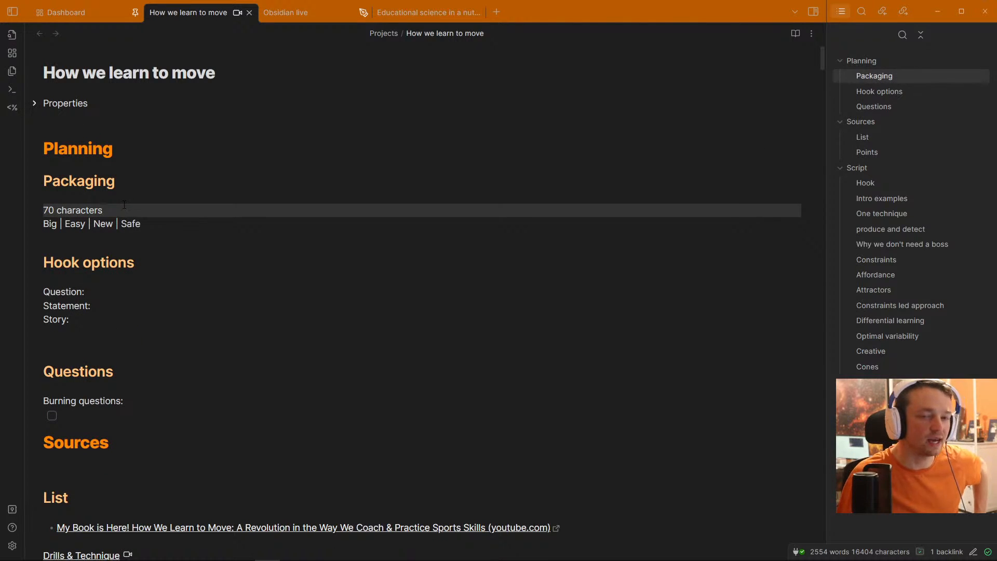
left_click(127, 150)
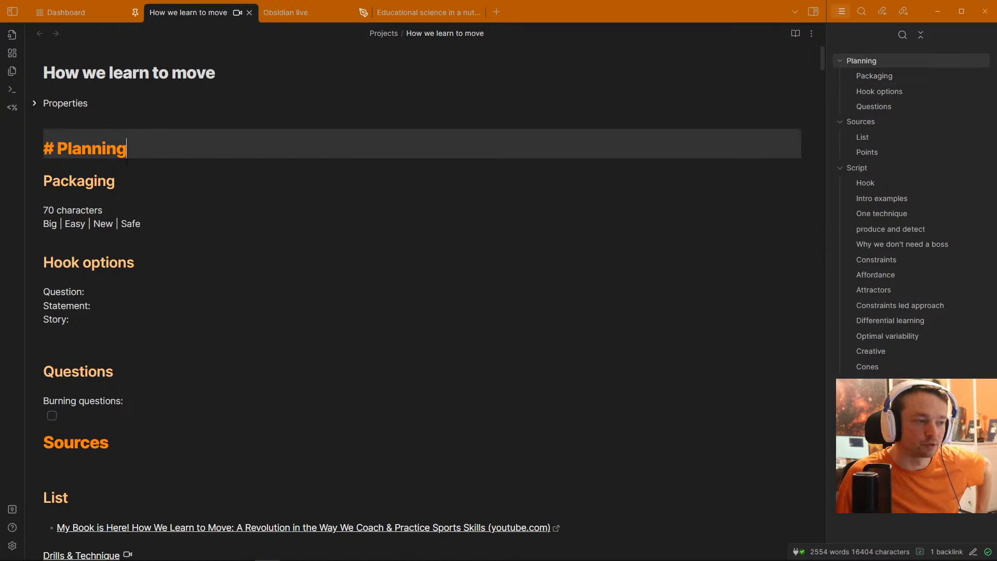
key("Down")
key("Down")
key("Down")
key("Down")
key("Down")
key("Down")
scroll(130, 145, "down", 6)
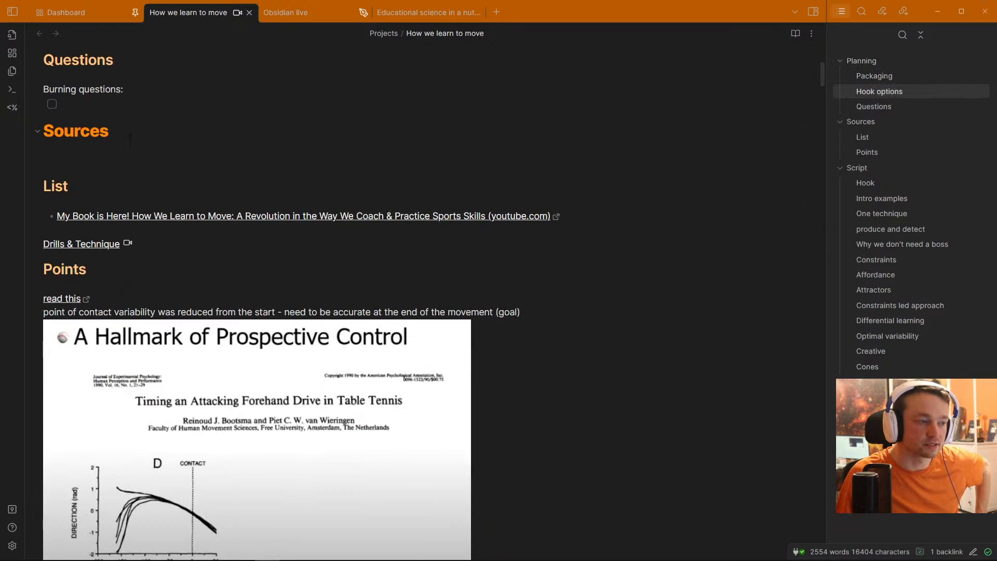
key("Down")
key("Down")
key("Down")
key("Down")
key("Down")
key("Down")
key("Down")
key("Down")
scroll(200, 162, "down", 1)
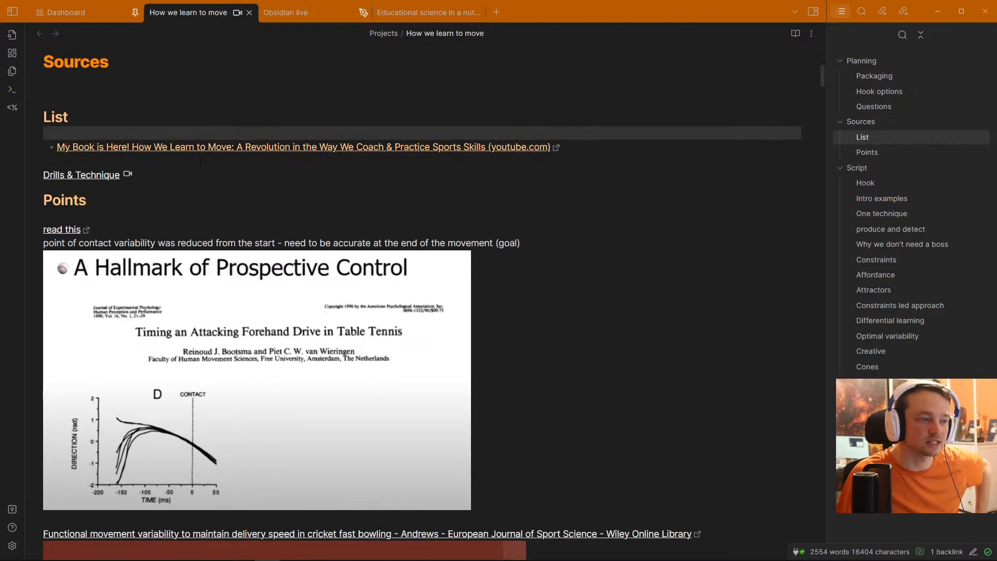
scroll(200, 162, "down", 20)
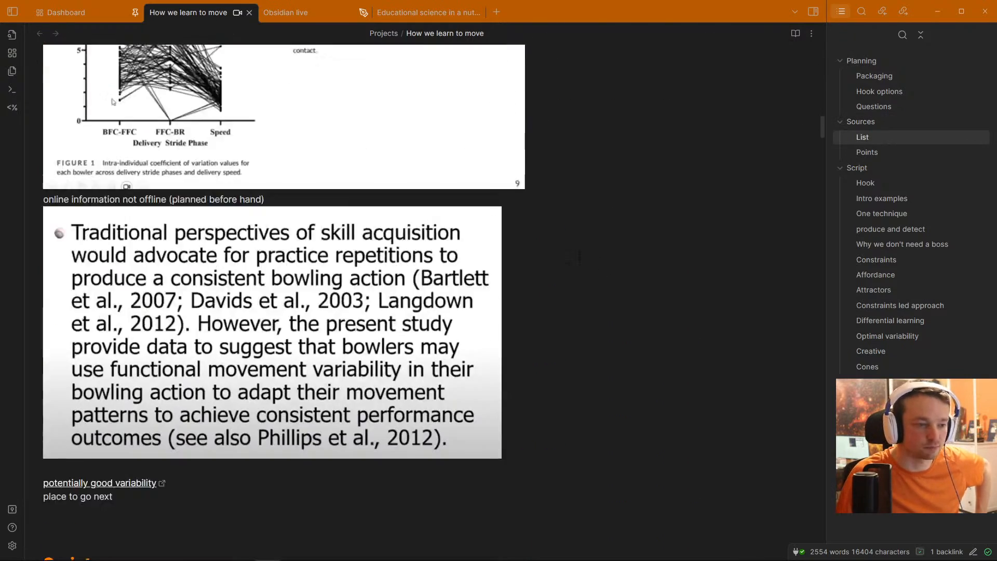
scroll(112, 102, "down", 7)
left_click(296, 251)
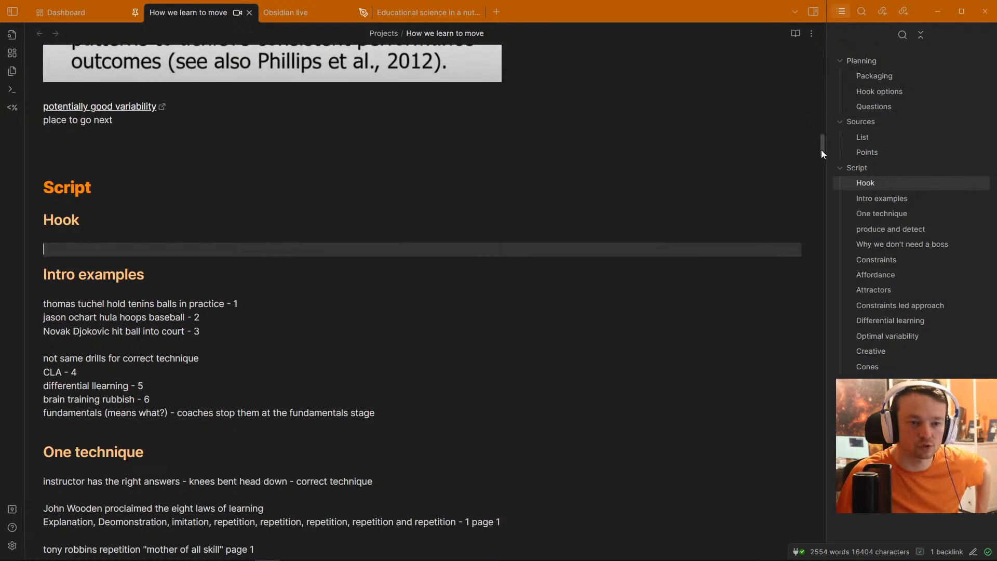
Step: Examine the end of the How we learn to move note, including its last Cones notes and its linked mentions
left_click_drag(821, 152, 807, 542)
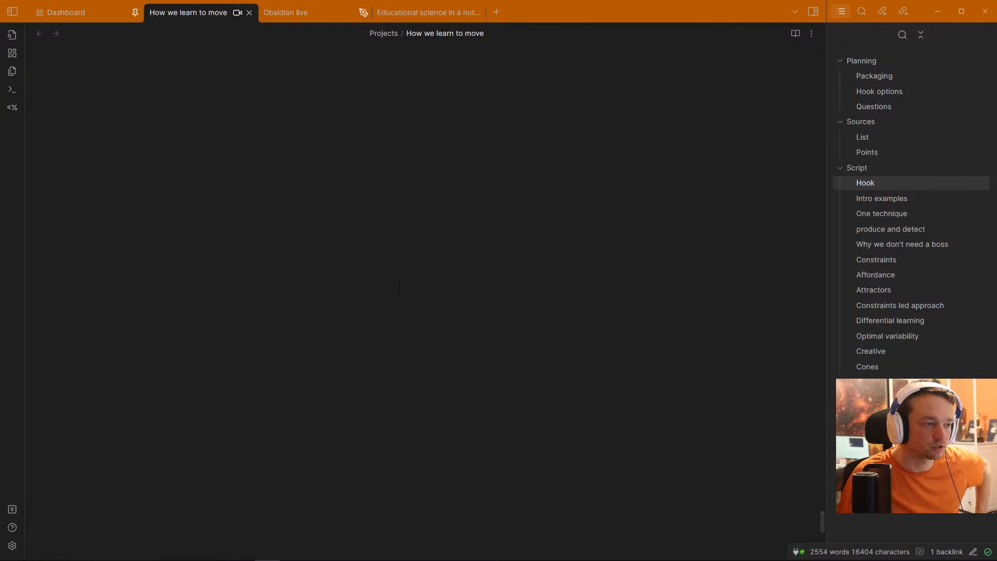
scroll(623, 253, "up", 8)
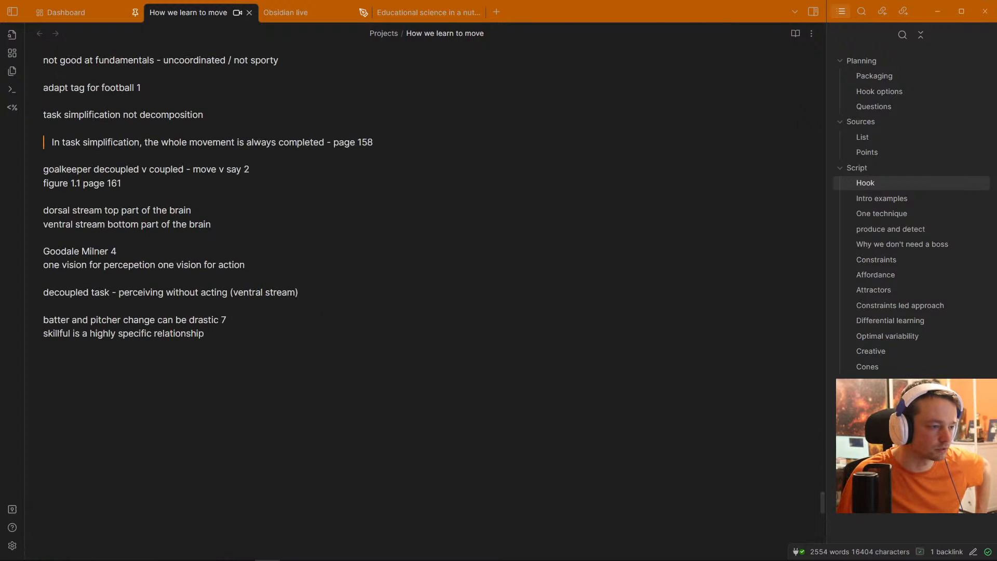
left_click(323, 321)
scroll(323, 321, "down", 4)
scroll(323, 321, "down", 3)
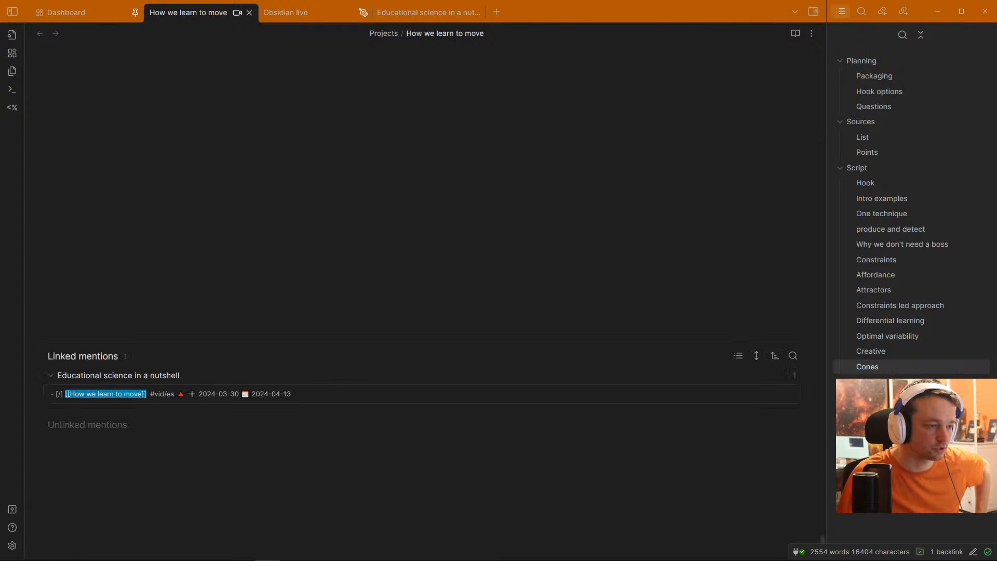
Step: Delete the surplus blank lines between the last Cones notes and the linked mentions
scroll(322, 321, "up", 4)
scroll(157, 223, "up", 3)
left_click_drag(109, 159, 108, 459)
key("BackSpace")
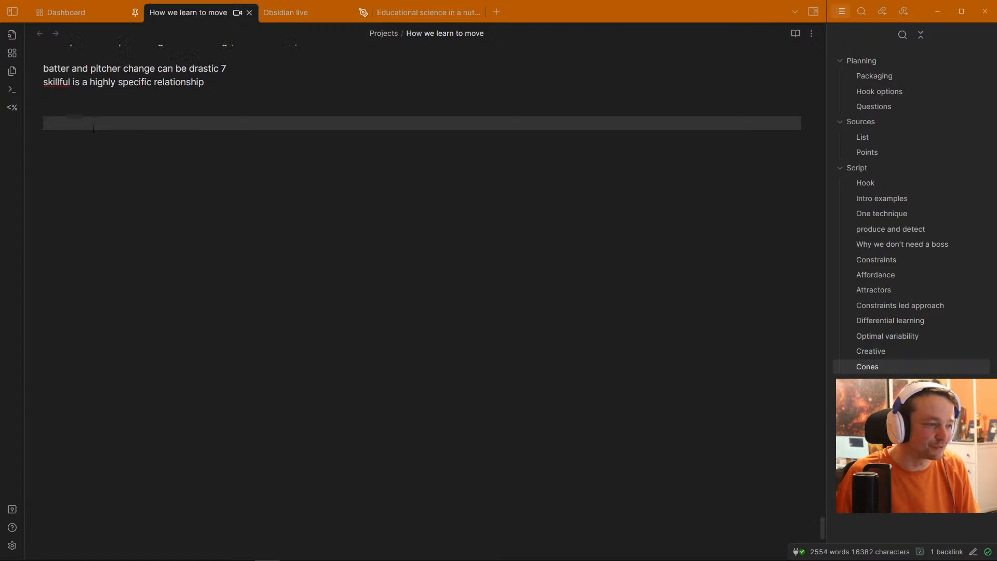
left_click_drag(69, 109, 69, 324)
key("BackSpace")
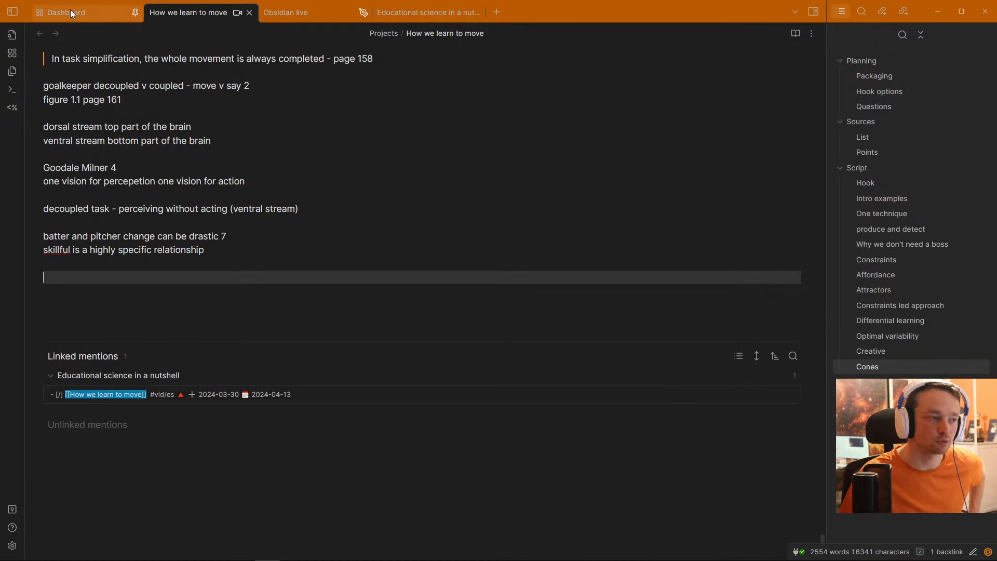
Step: Place the Educational science in a nutshell note in a split pane beside the Obsidian live note
left_click(409, 11)
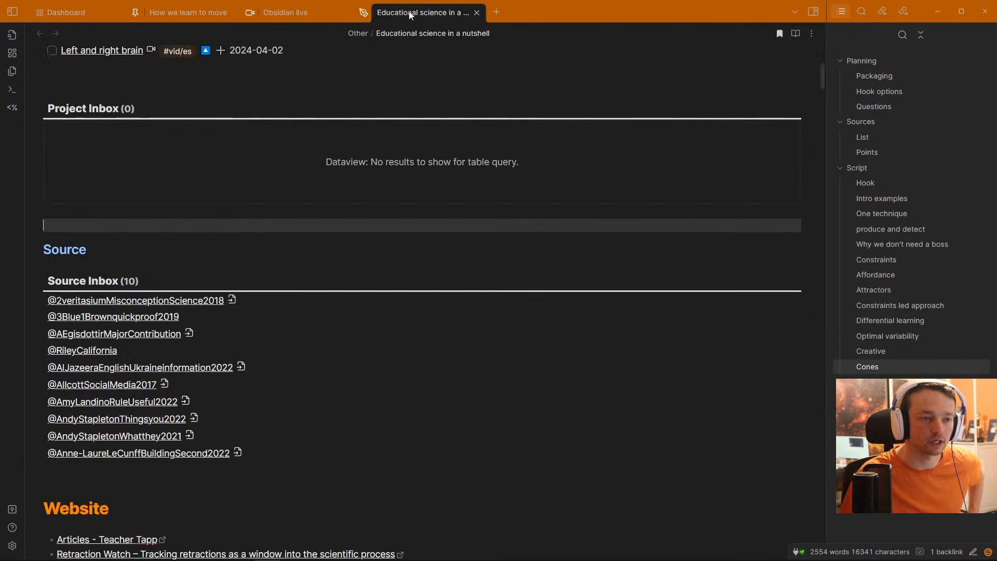
left_click_drag(411, 11, 698, 252)
left_click(439, 214)
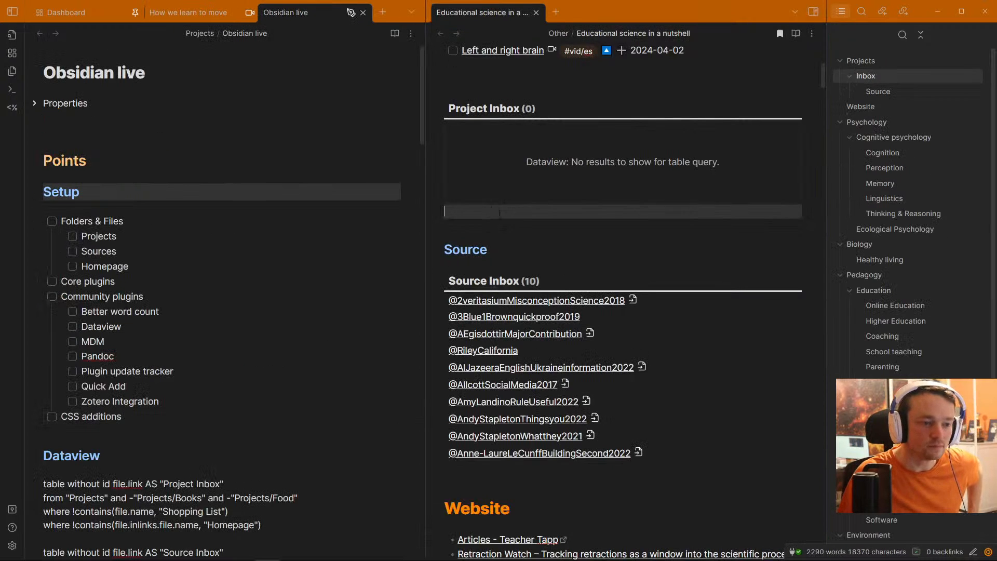
Step: Browse the Educational science in a nutshell note by its Perception, Curriculum and Expertise headings
scroll(882, 157, "down", 3)
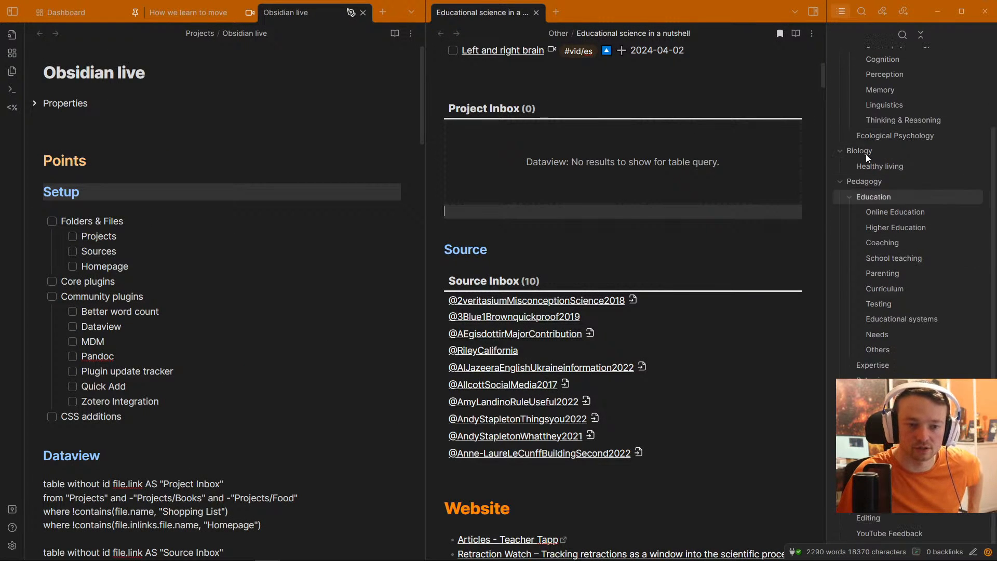
left_click(896, 74)
scroll(554, 302, "down", 2)
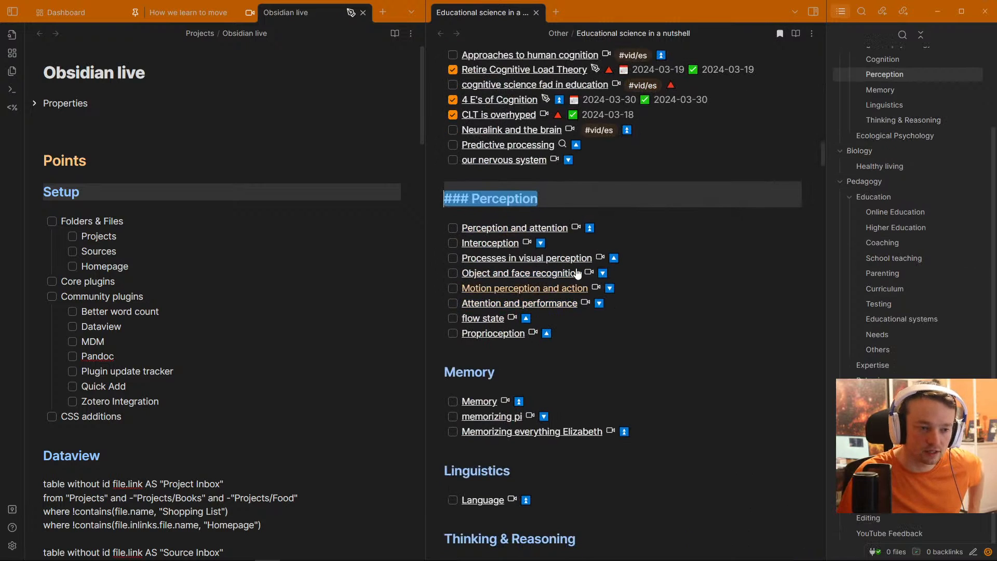
left_click(561, 214)
left_click(881, 289)
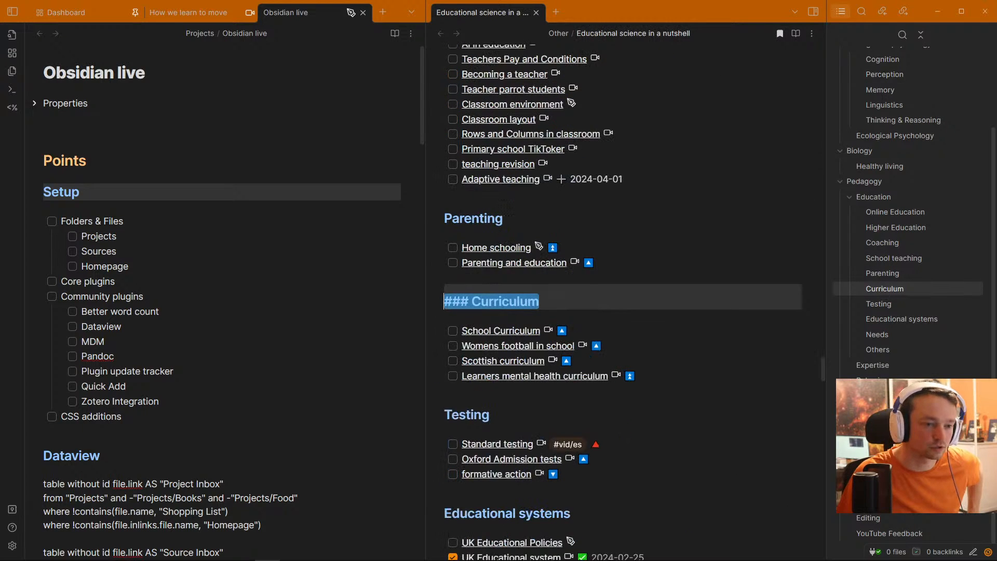
left_click(880, 367)
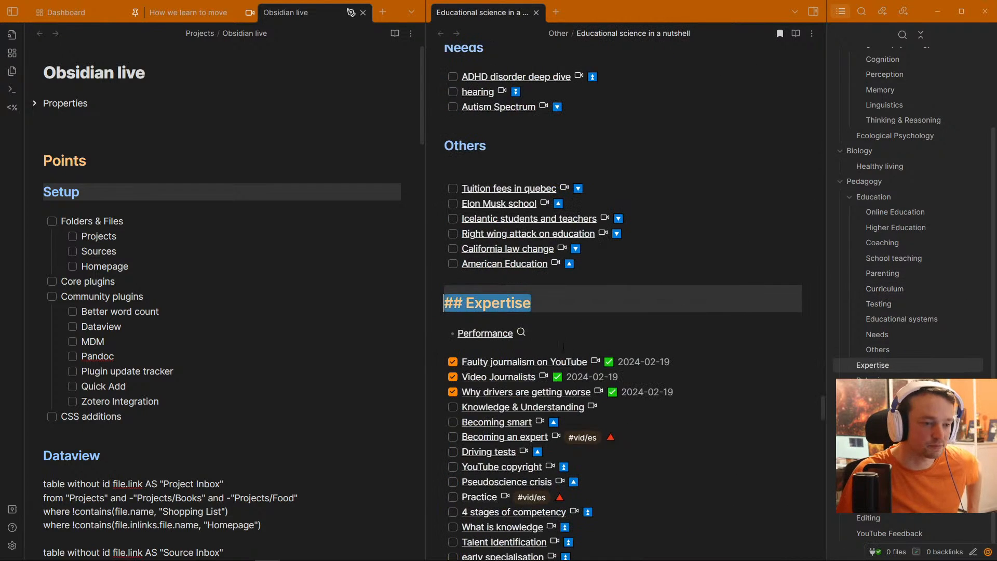
Step: Examine the video tasks listed under the Expertise heading, from Faulty journalism on YouTube down to Intrapersonal skills
scroll(623, 290, "down", 5)
left_click(675, 84)
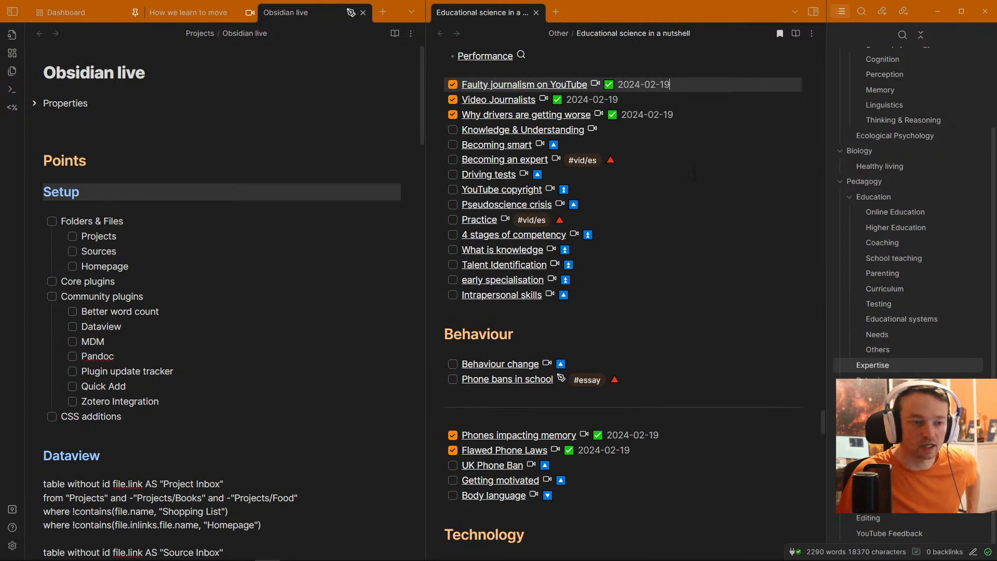
left_click(649, 160)
left_click(639, 190)
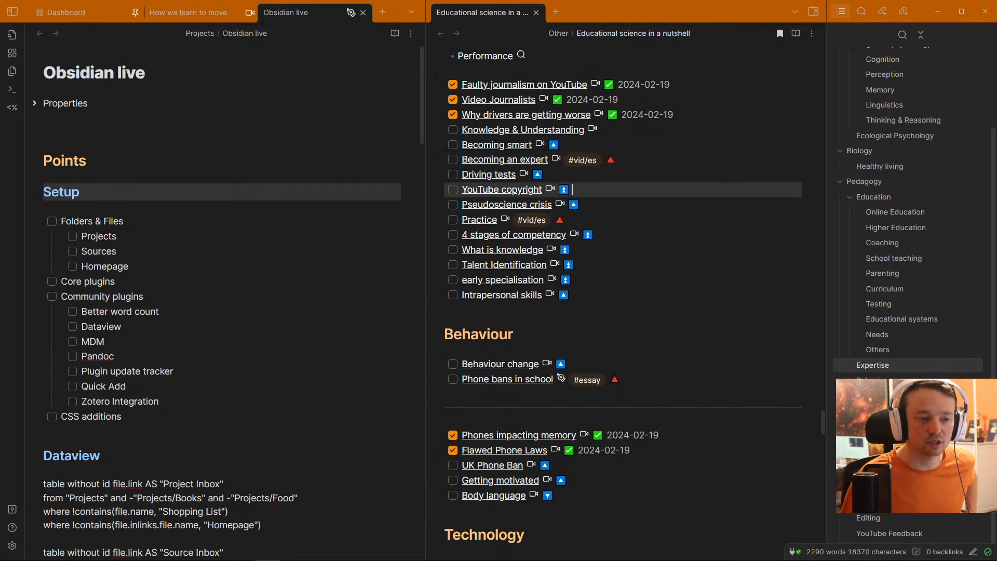
left_click(624, 250)
left_click(605, 319)
Step: Review the completed and open tasks in the note's Software section
scroll(604, 319, "down", 12)
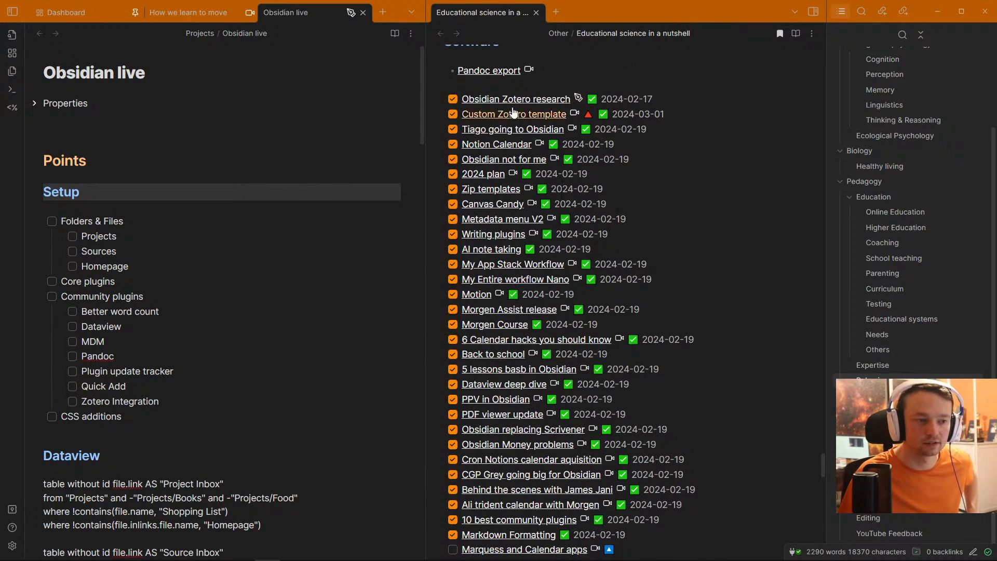
scroll(511, 111, "up", 2)
left_click(540, 162)
scroll(525, 161, "down", 5)
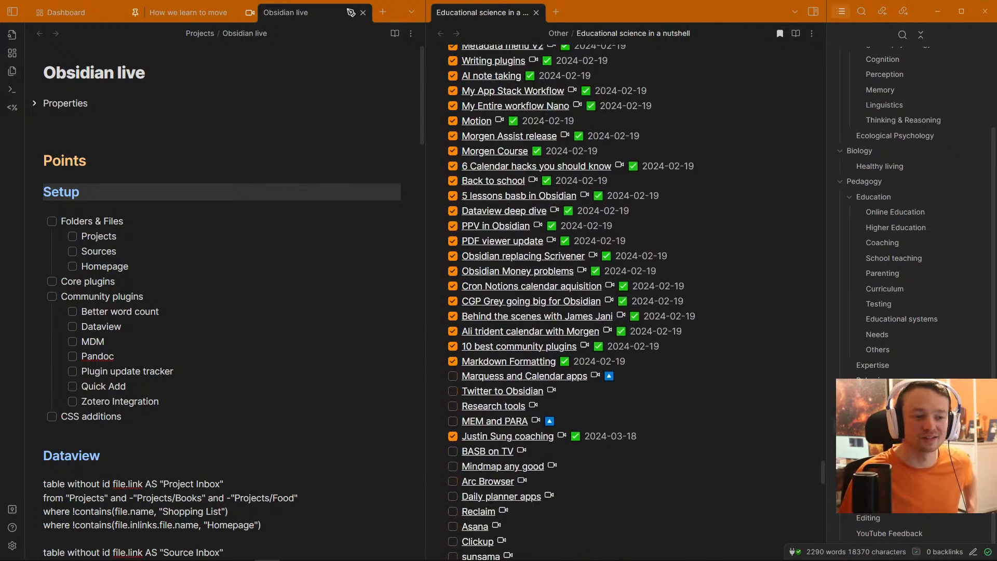
scroll(509, 148, "up", 4)
left_click(508, 154)
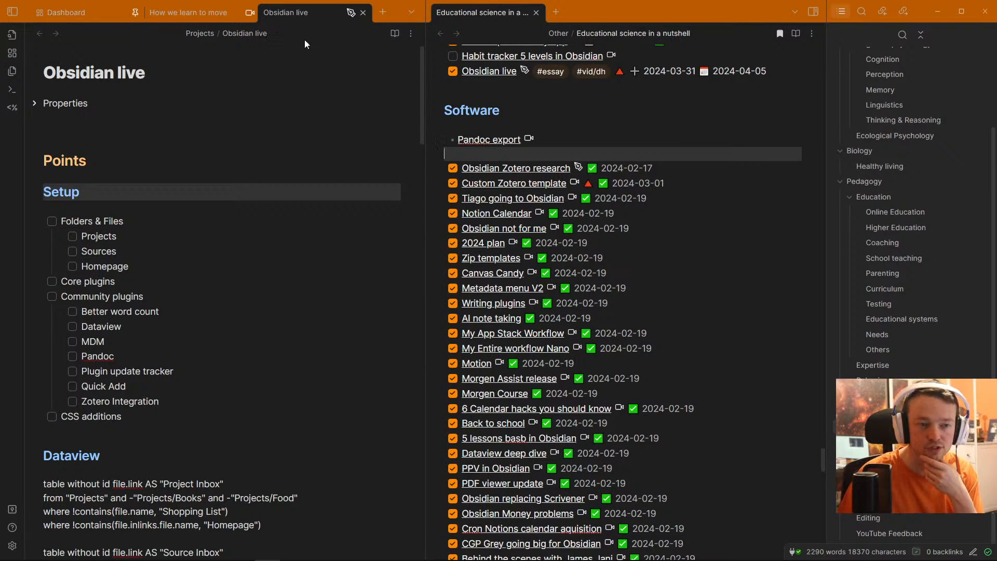
Step: Return to the Dashboard canvas and close the Educational science in a nutshell note, with the Upcoming Projects row in view
left_click(73, 12)
left_click(536, 12)
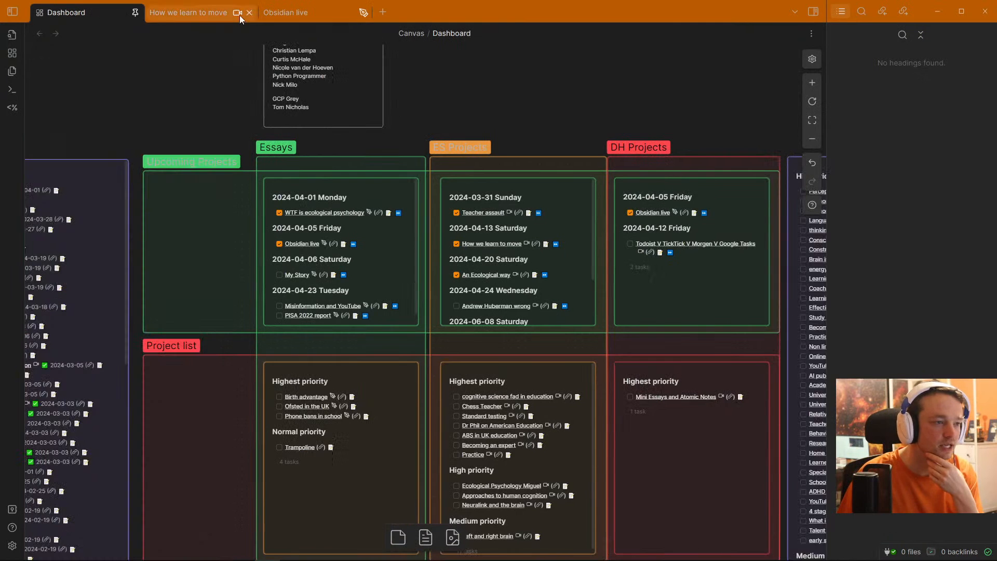
left_click_drag(422, 239, 396, 229)
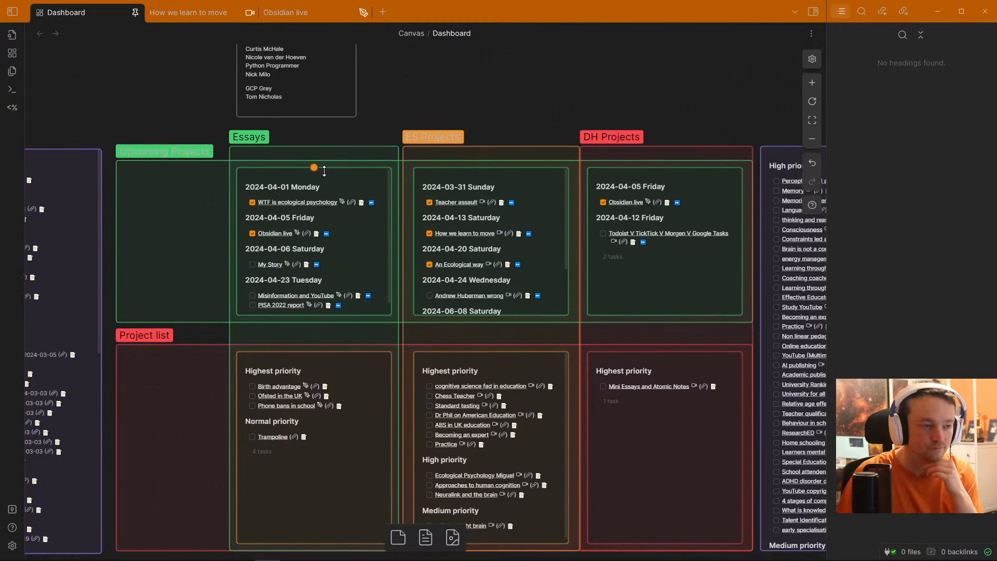
Step: Show the source of the tasks query in the Essays card of the Upcoming Projects row
left_click(335, 180)
left_click(339, 187)
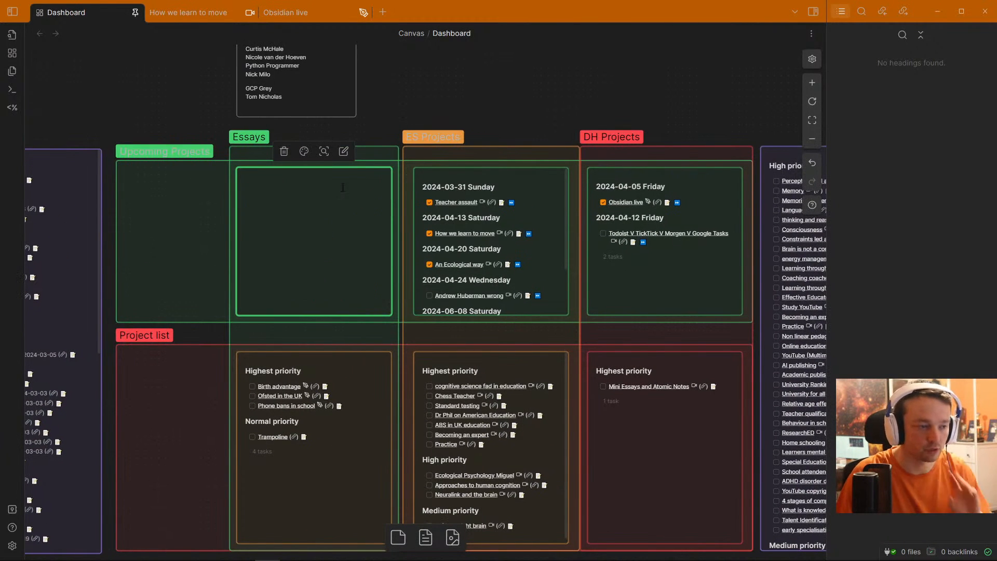
left_click(390, 130)
scroll(314, 226, "up", 4)
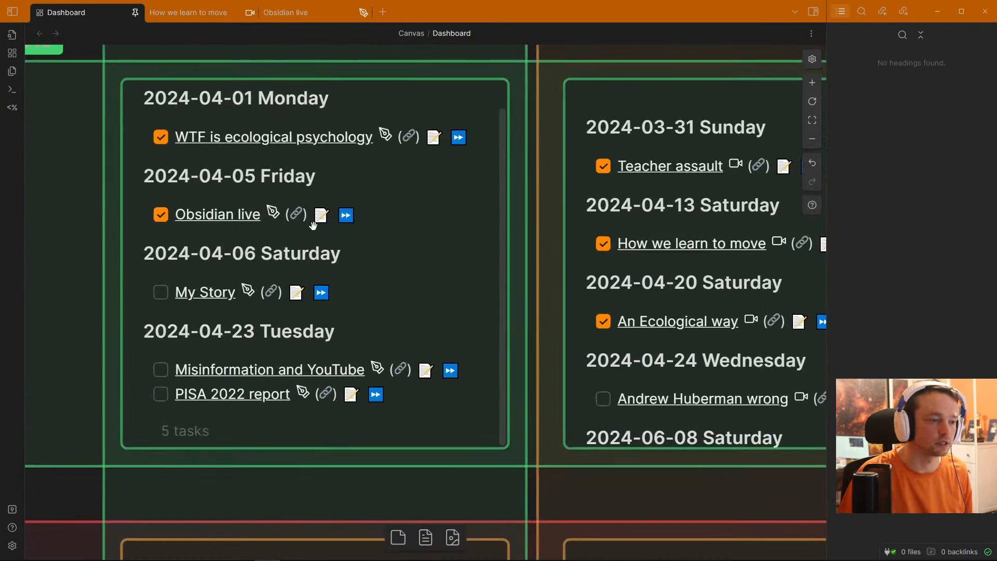
left_click(426, 202)
left_click(423, 202)
left_click(226, 128)
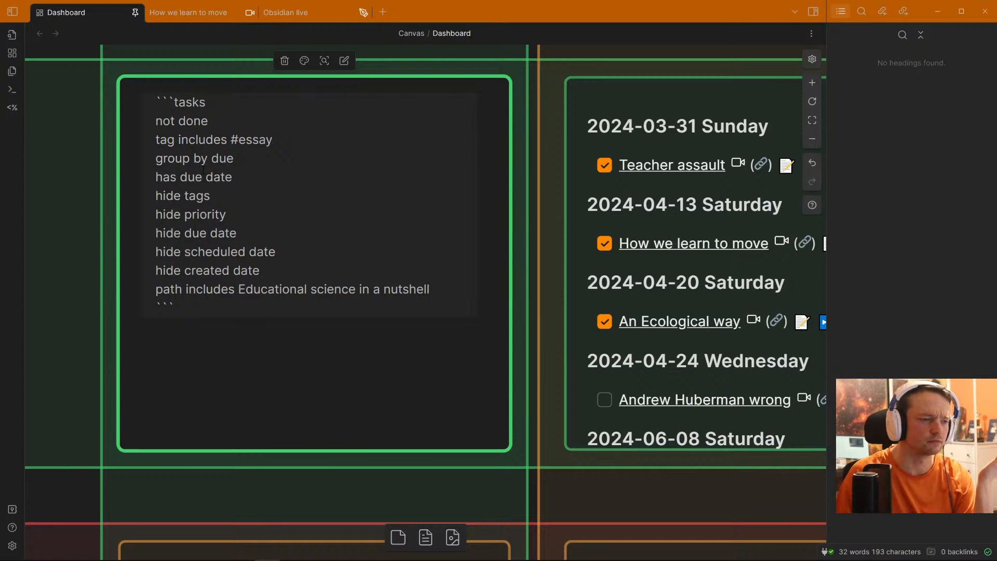
Step: Examine the hide lines and the Educational science in a nutshell path filter in the Essays query, leaving the card unedited
left_click_drag(189, 195, 160, 197)
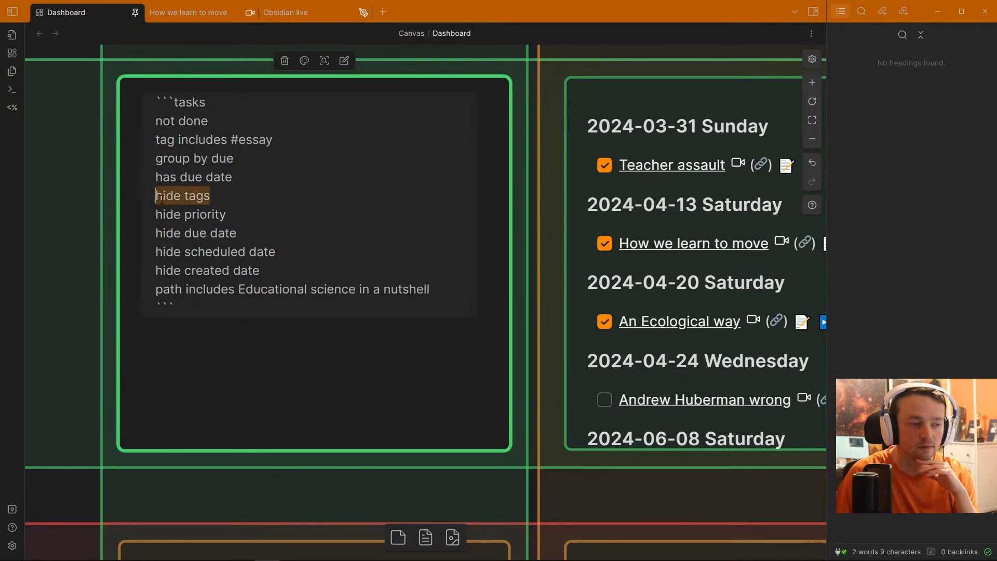
left_click_drag(225, 214, 442, 291)
left_click(203, 291)
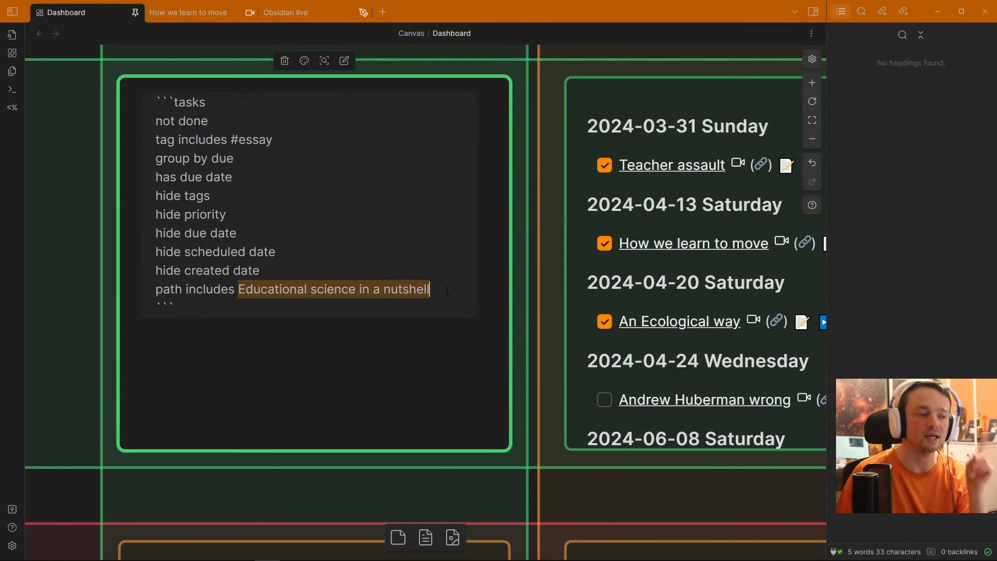
left_click(81, 238)
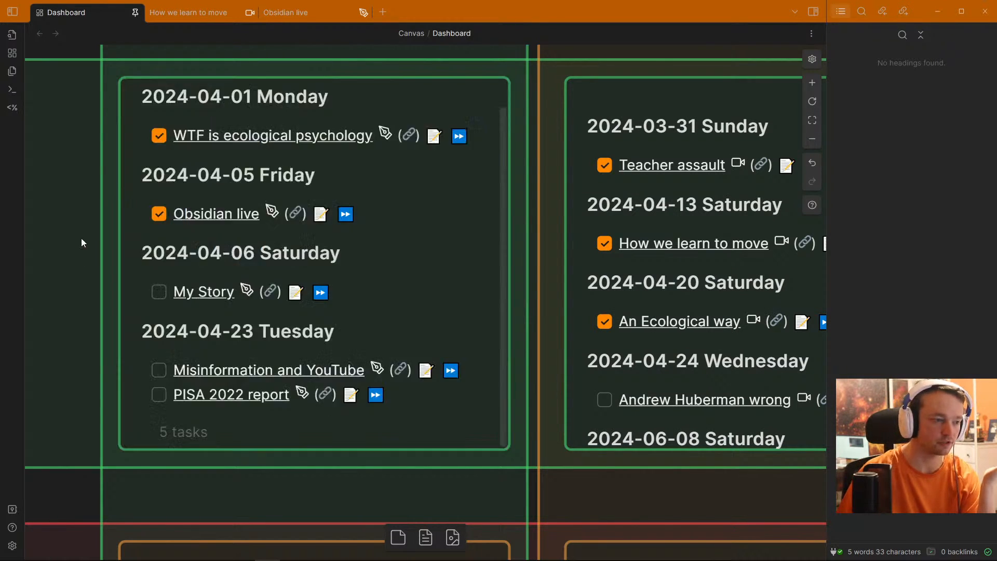
Step: Look over the upcoming due-date cards for ES Projects and DH Projects
scroll(355, 252, "down", 3)
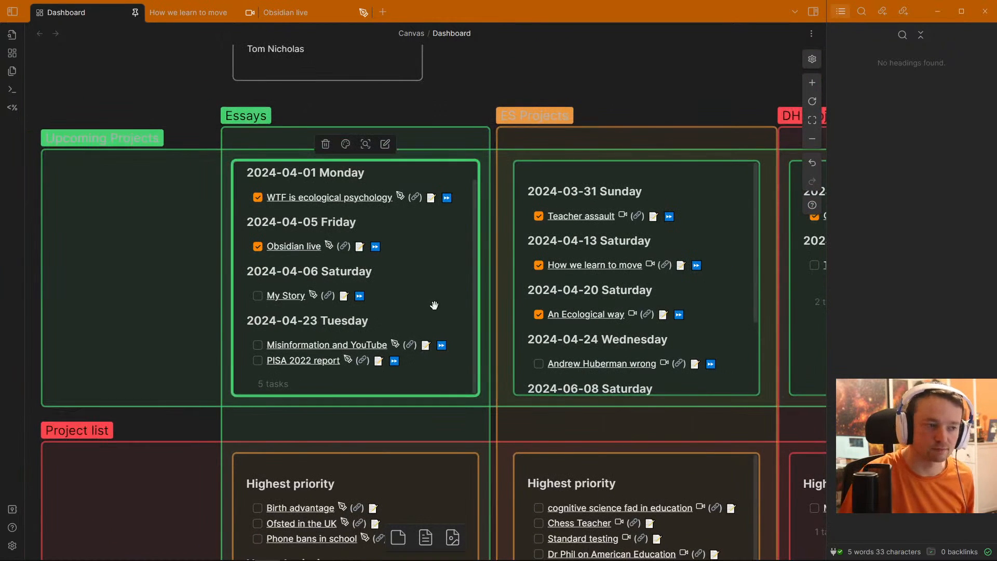
left_click(671, 229)
left_click_drag(671, 232, 494, 224)
scroll(612, 267, "down", 2)
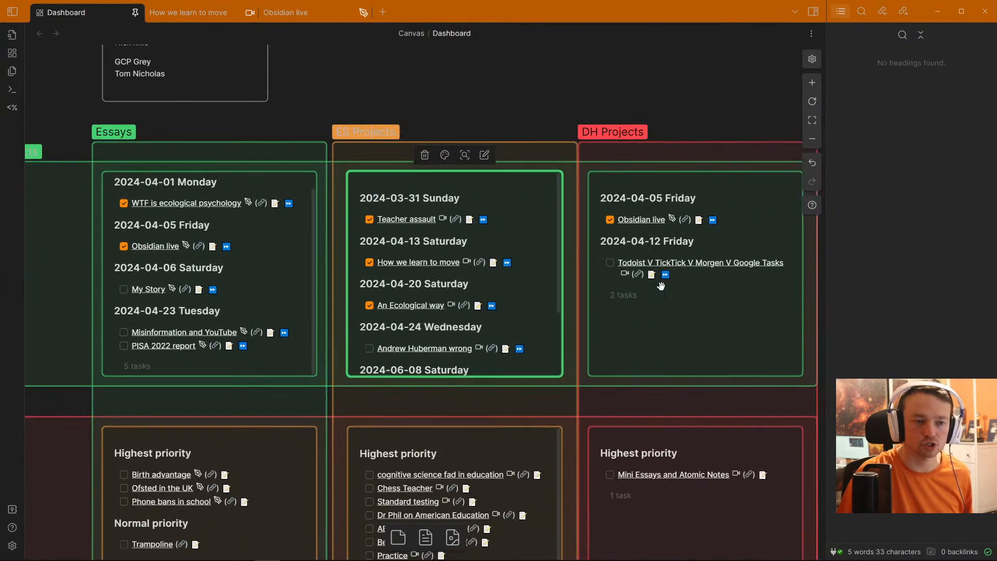
left_click(619, 297)
left_click(361, 137)
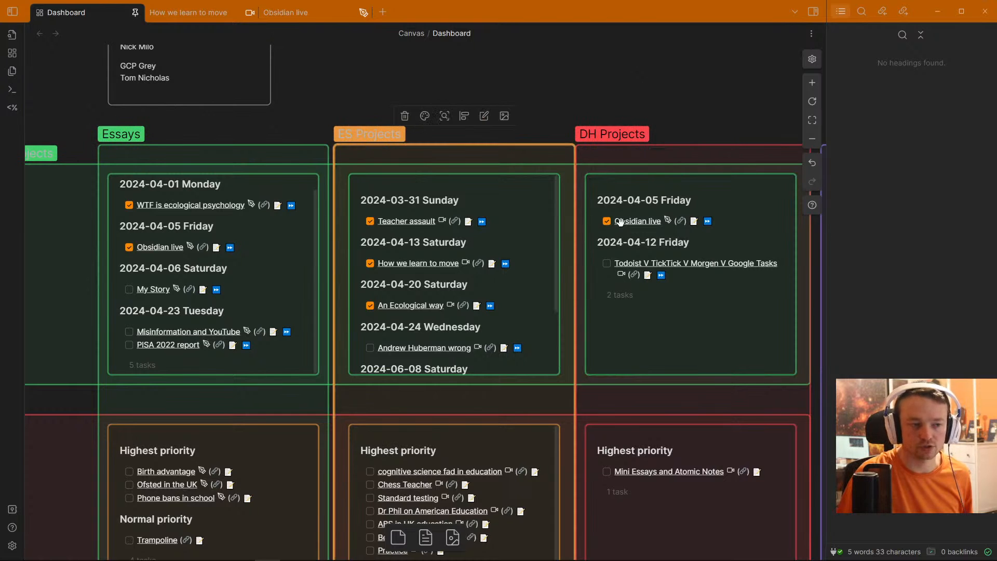
scroll(620, 137, "right", 5)
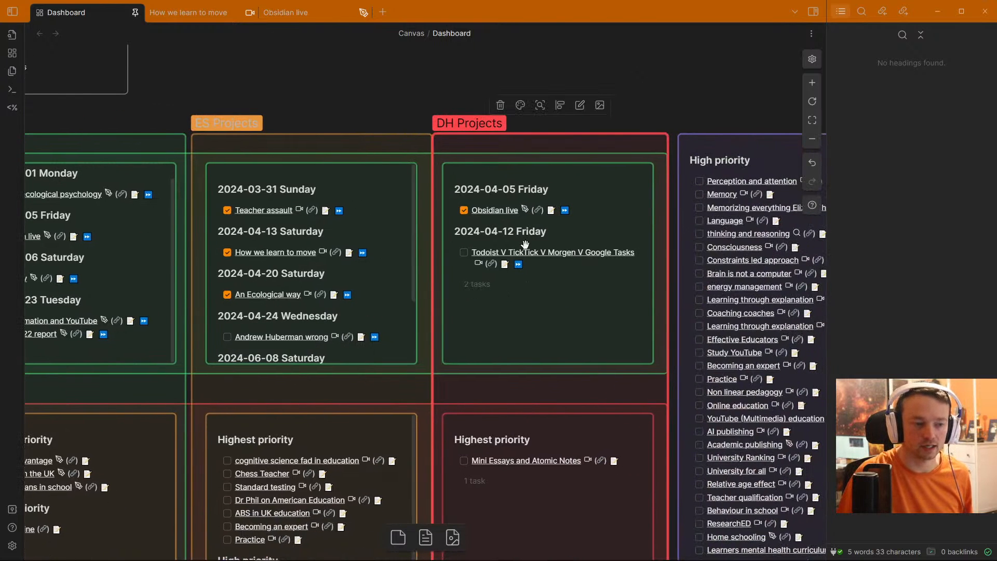
left_click(493, 256)
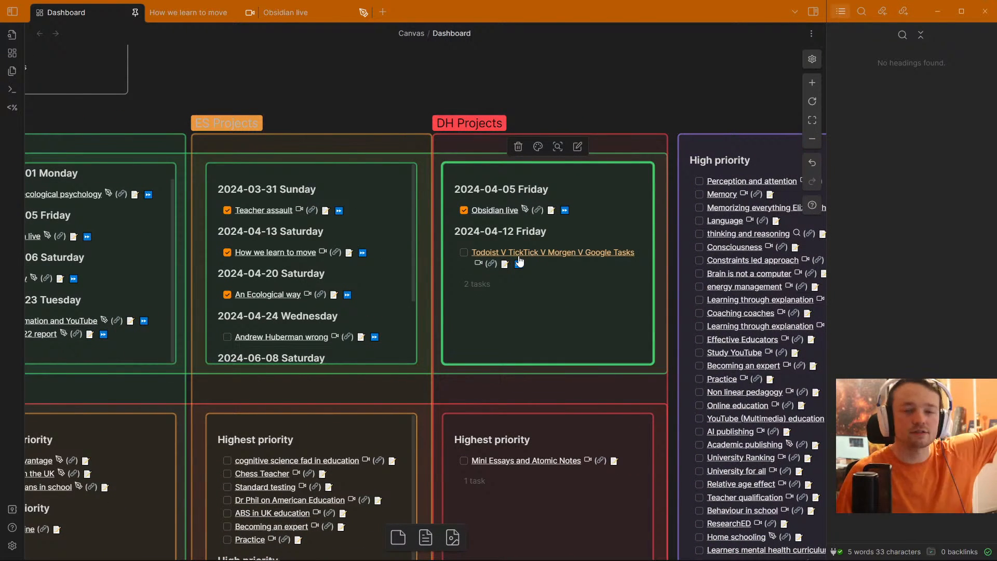
scroll(571, 244, "right", 8)
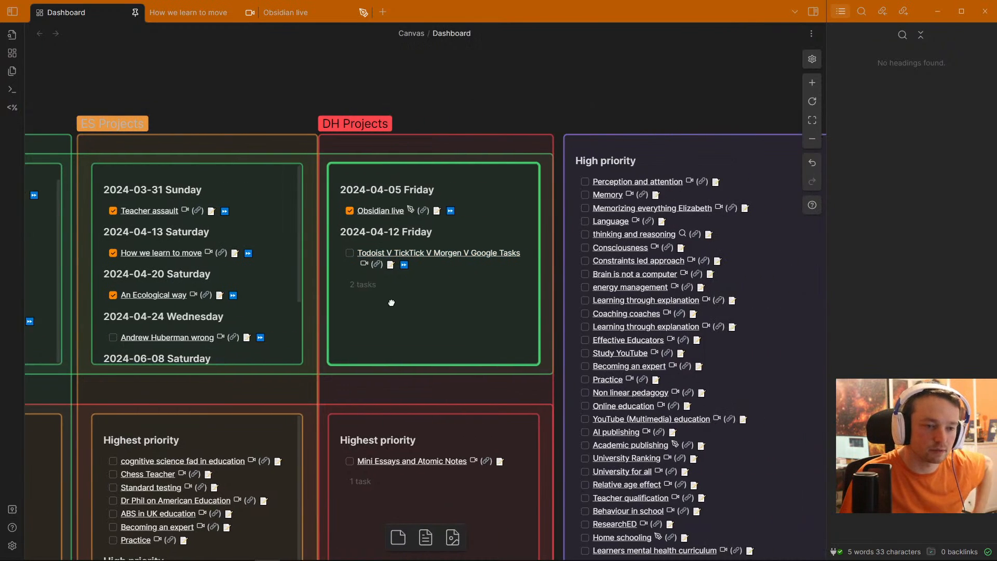
Step: Look through the purple card's task list from the High priority group into Medium priority and back up
left_click(672, 221)
scroll(670, 221, "down", 3)
scroll(675, 222, "up", 3)
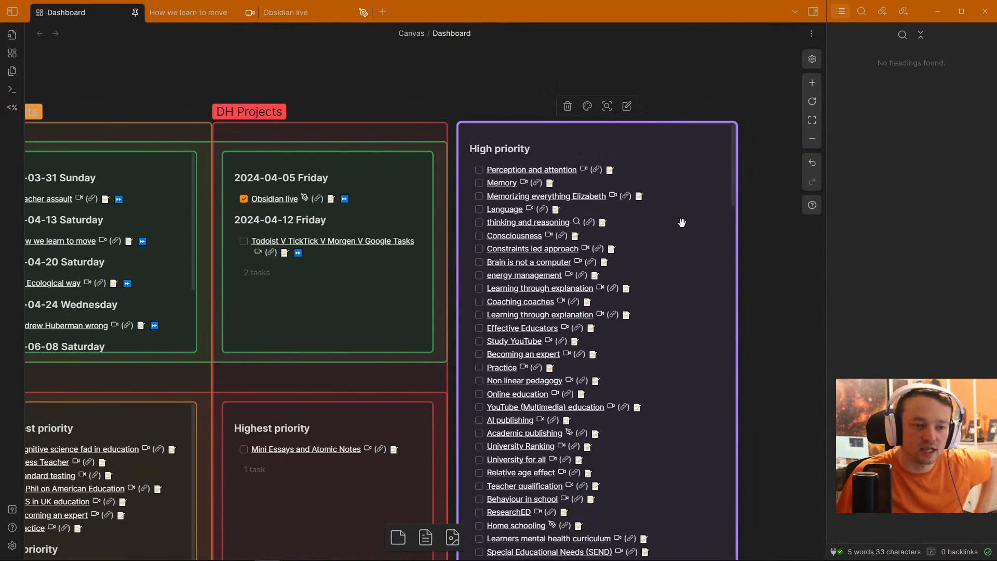
left_click_drag(730, 232, 672, 135)
scroll(598, 218, "down", 15)
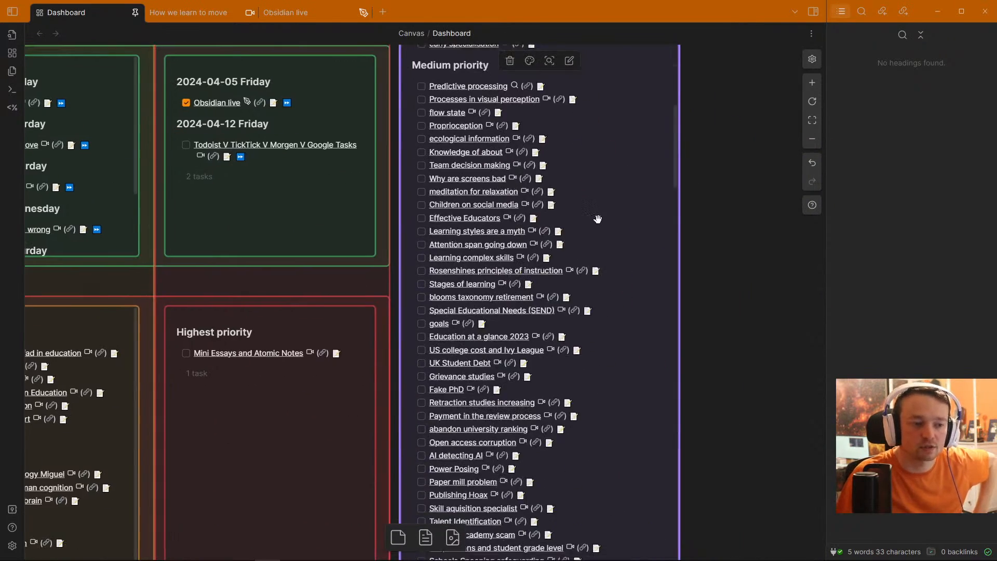
scroll(597, 218, "up", 15)
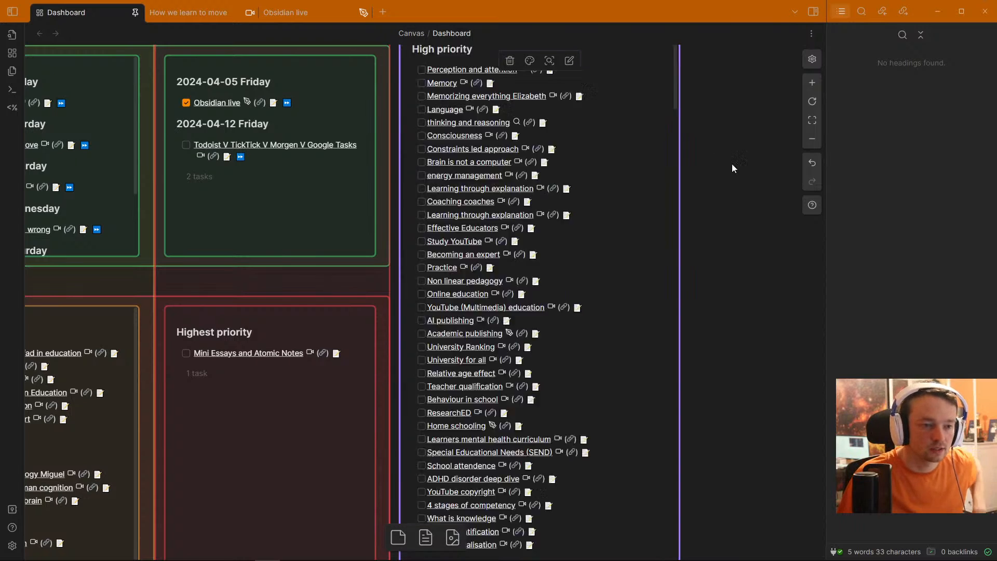
scroll(700, 175, "up", 3)
scroll(700, 174, "up", 5)
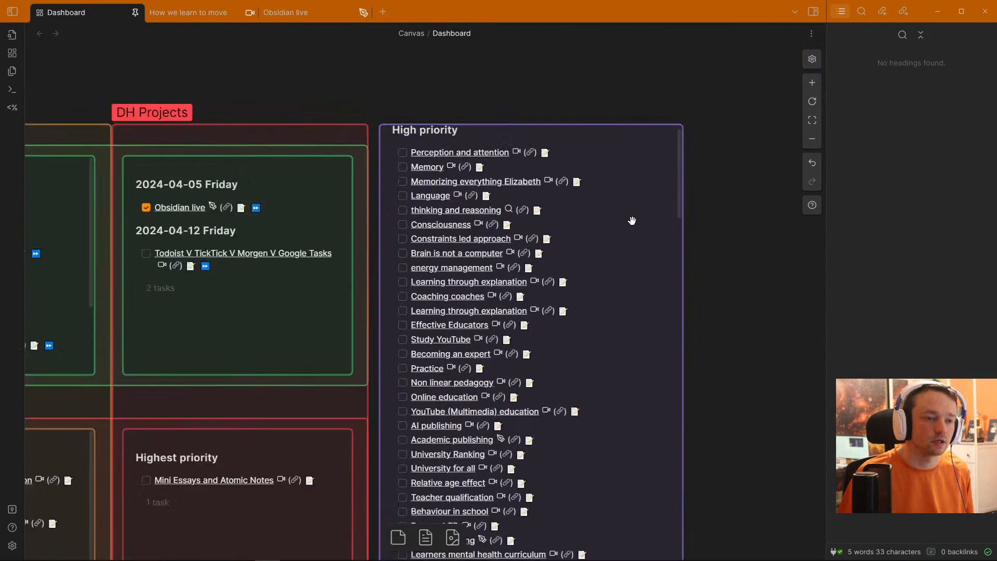
Step: Inspect the purple card's tasks query, including its priority grouping and no tags filter, without editing it
double_click(626, 278)
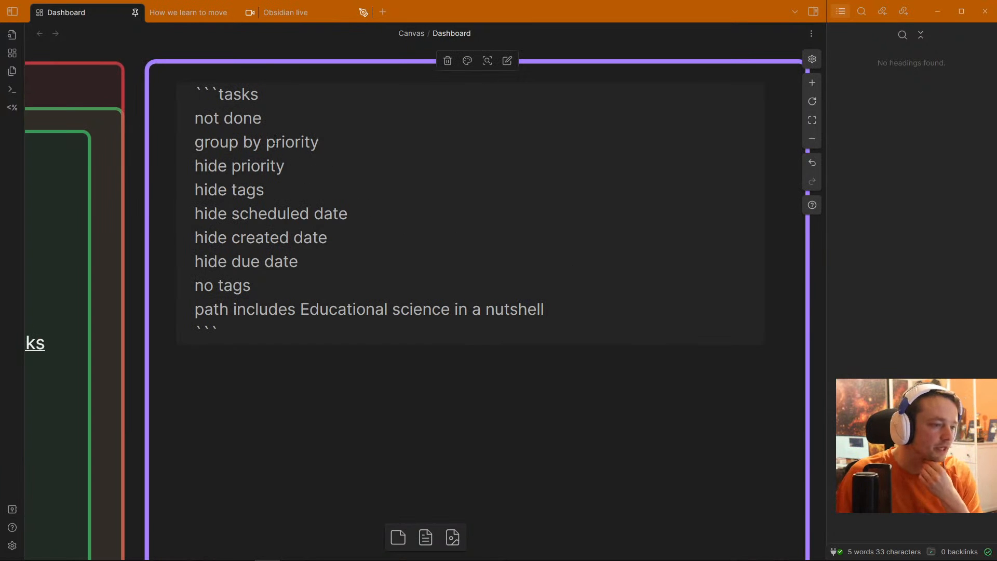
left_click(270, 123)
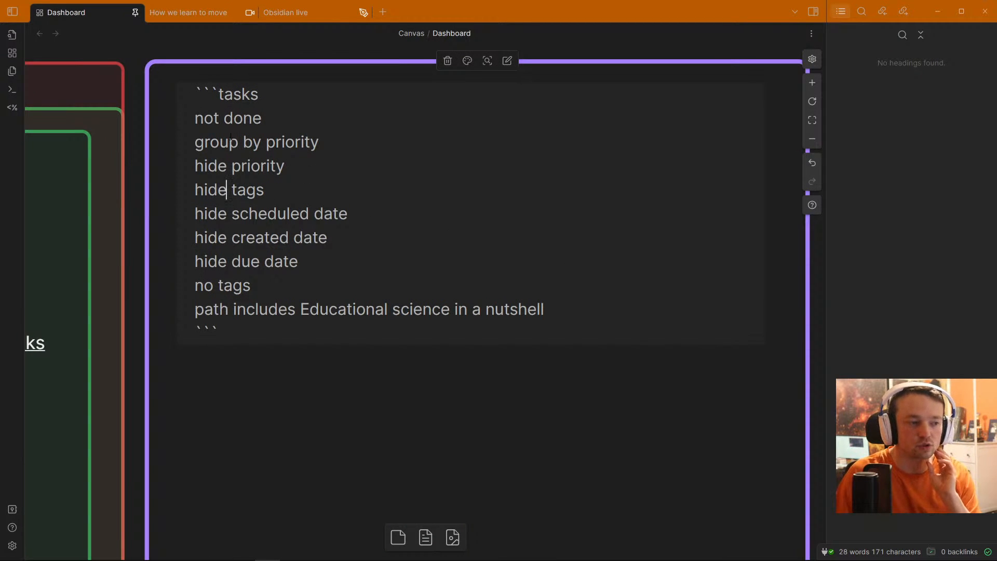
left_click(362, 50)
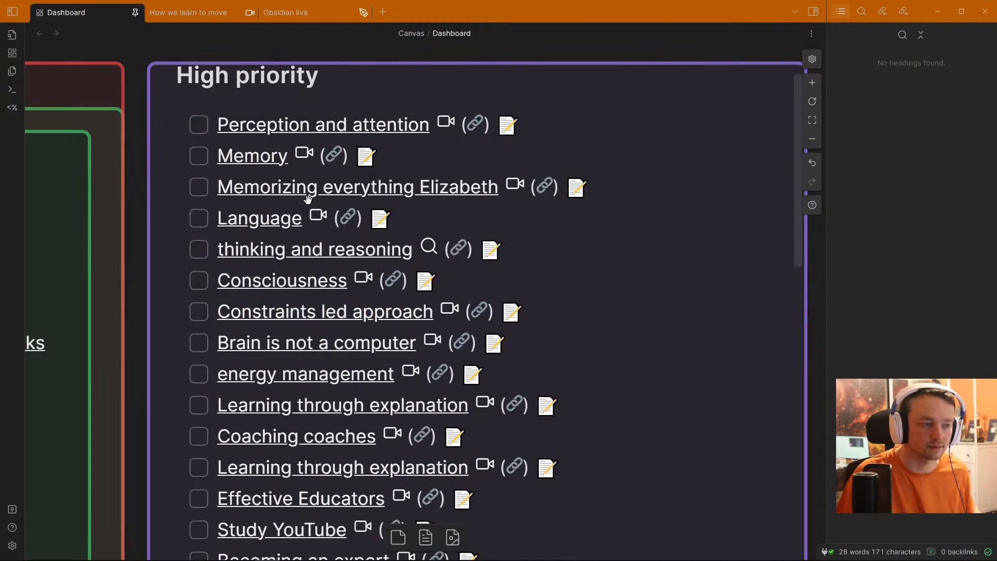
Step: Look over the priority-grouped cards in the Project list row and select its Essays card
scroll(520, 294, "down", 5)
left_click(520, 294)
scroll(502, 300, "up", 2)
left_click_drag(583, 306, 823, 198)
left_click_drag(483, 343, 607, 203)
left_click(237, 317)
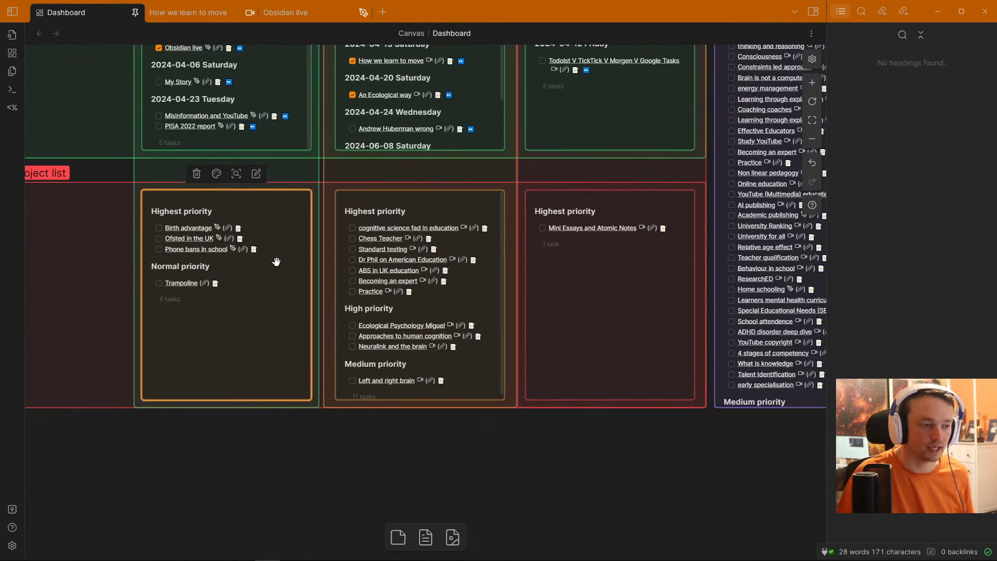
Step: Inspect the source of the Project list Essays card's tasks query, including its no due date filter, and leave it unedited
scroll(218, 338, "up", 3)
scroll(218, 338, "right", 2)
scroll(147, 361, "up", 5)
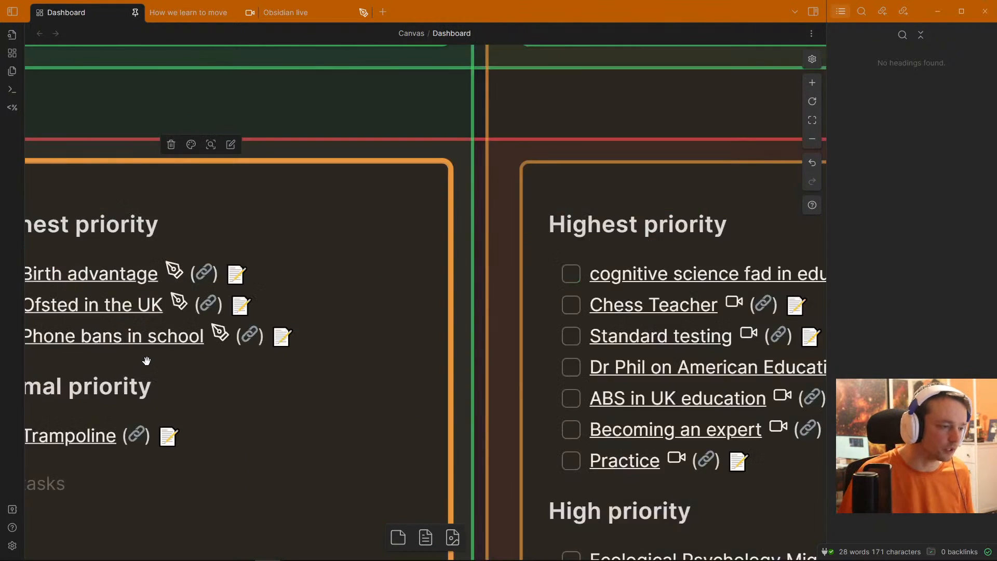
left_click_drag(330, 272, 568, 196)
double_click(573, 190)
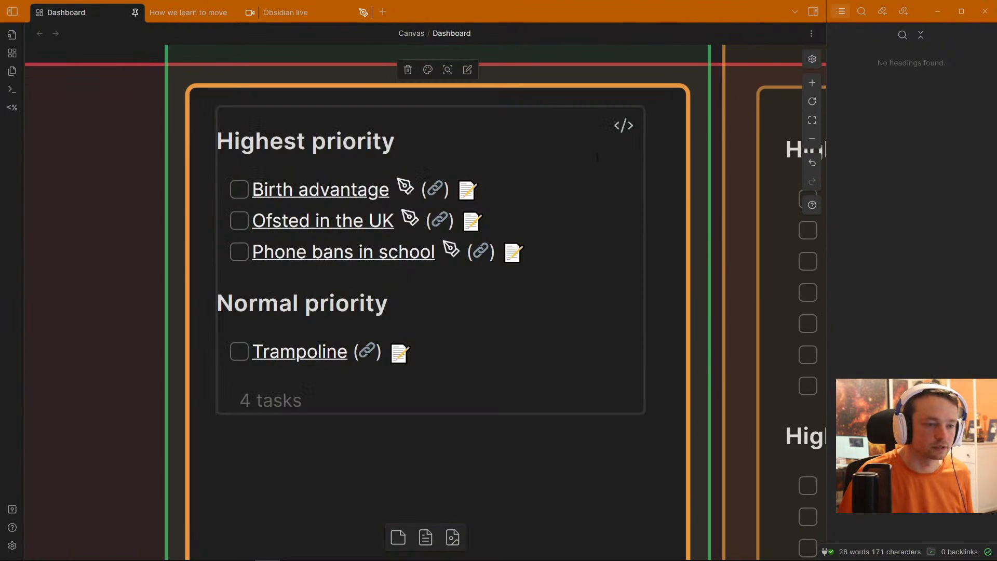
left_click(623, 125)
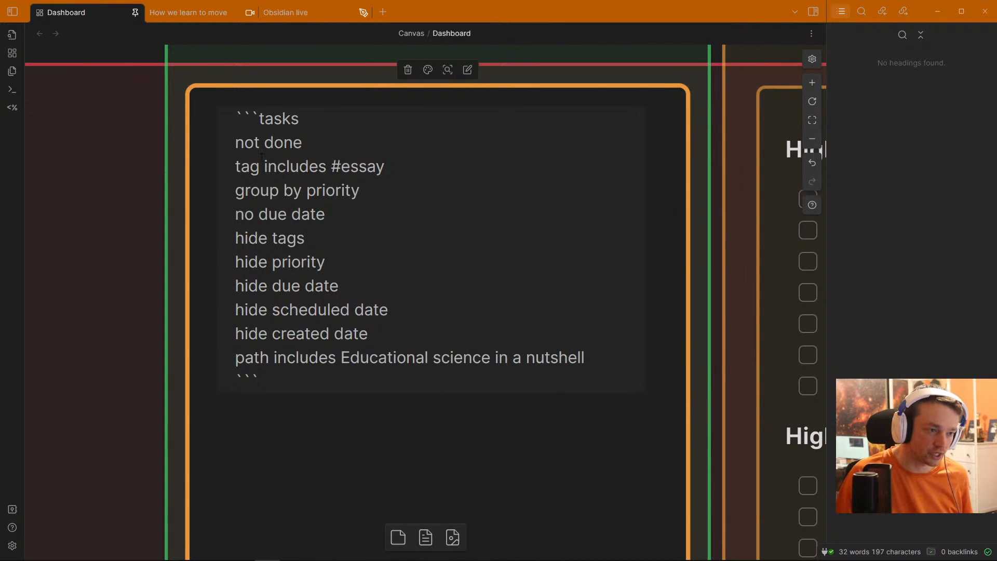
left_click(253, 143)
left_click(132, 204)
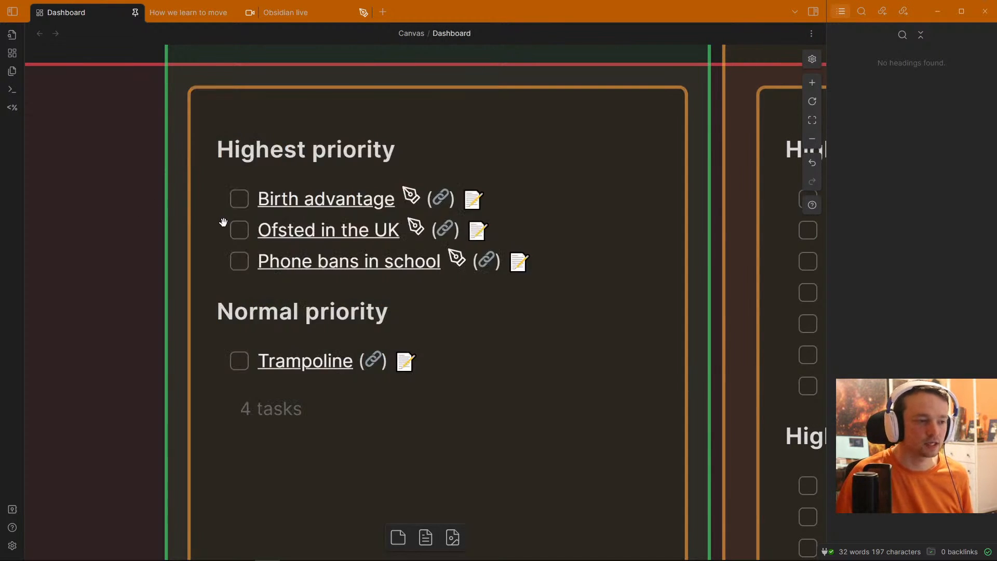
Step: Inspect the source of the Upcoming Projects row's ES Projects tasks query, including its has due date filter, and leave it unedited
scroll(224, 223, "down", 5)
left_click_drag(305, 256, 227, 343)
left_click(390, 194)
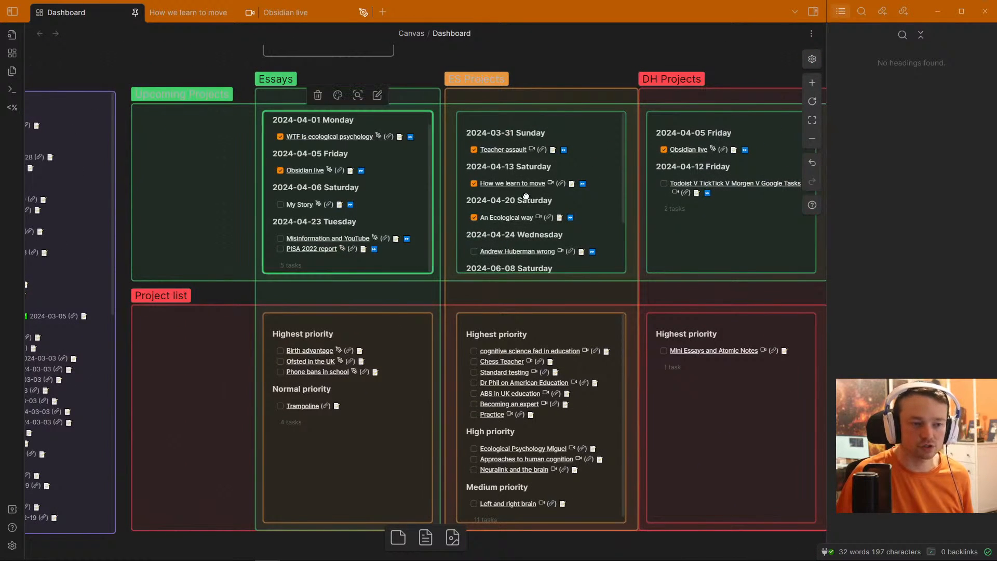
left_click(525, 198)
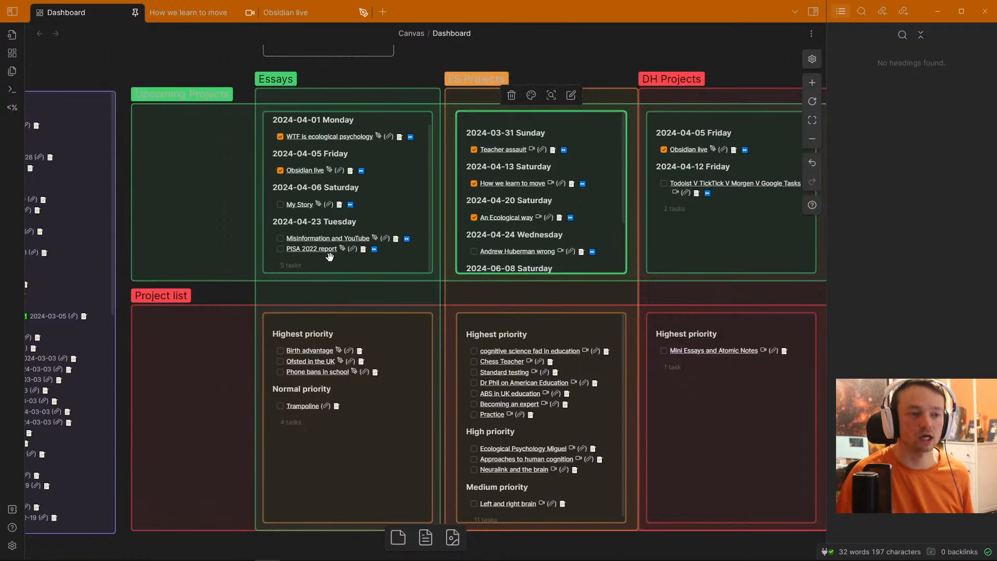
double_click(582, 175)
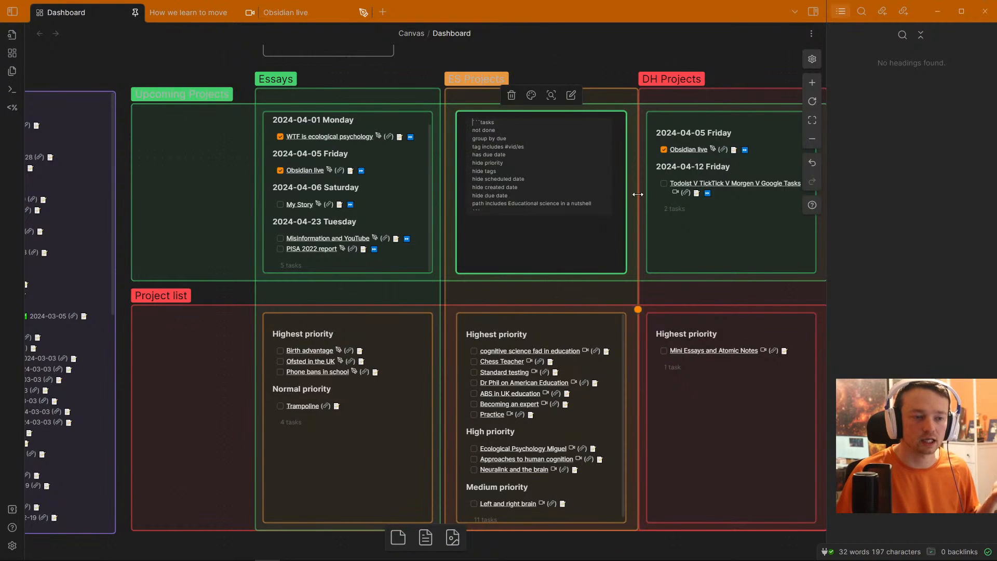
left_click(630, 136)
left_click(608, 168)
scroll(608, 169, "up", 2)
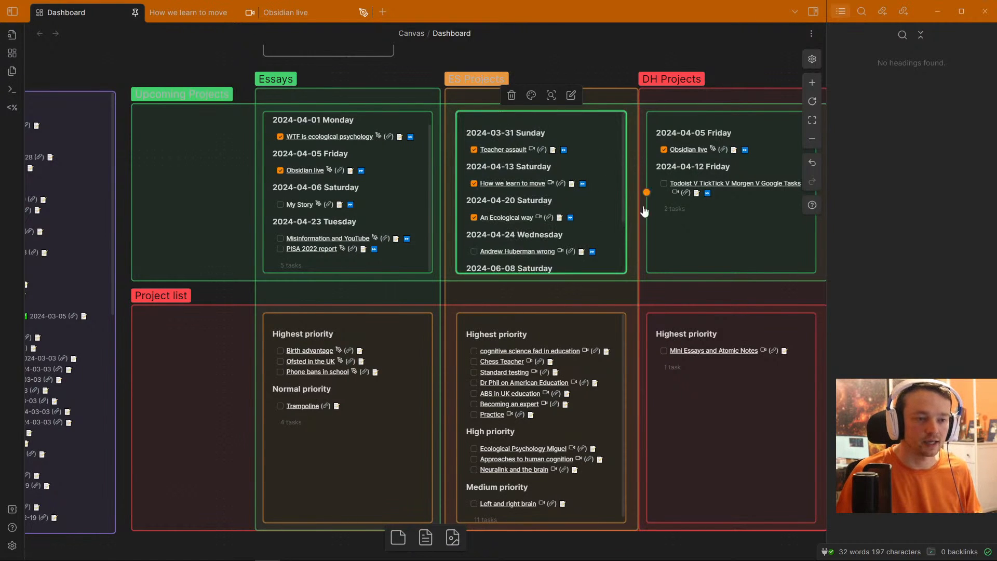
Step: Look over the Project list row's DH Projects card and the Complete card's list of finished tasks
left_click(659, 382)
scroll(659, 381, "right", 3)
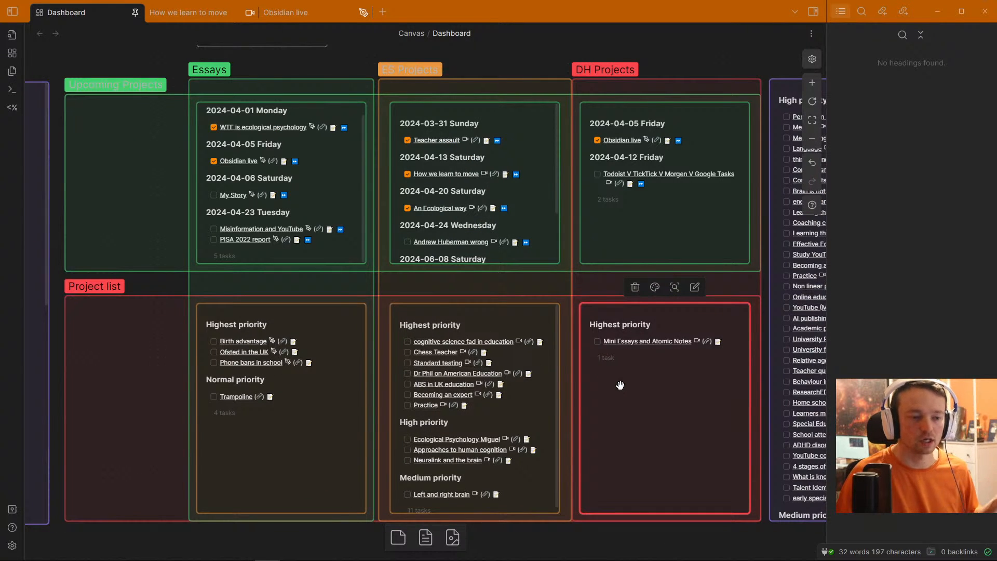
scroll(242, 276, "left", 10)
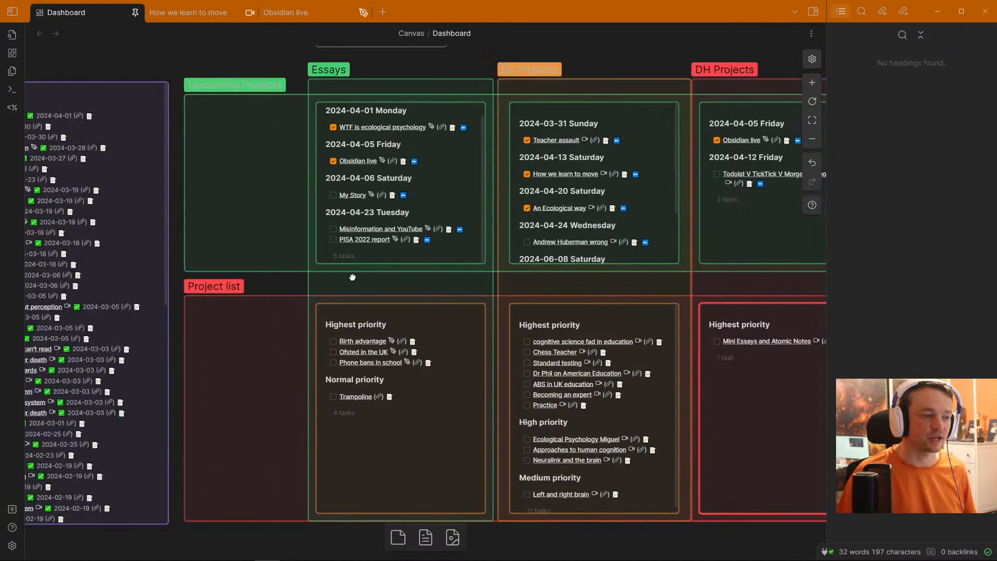
left_click(261, 161)
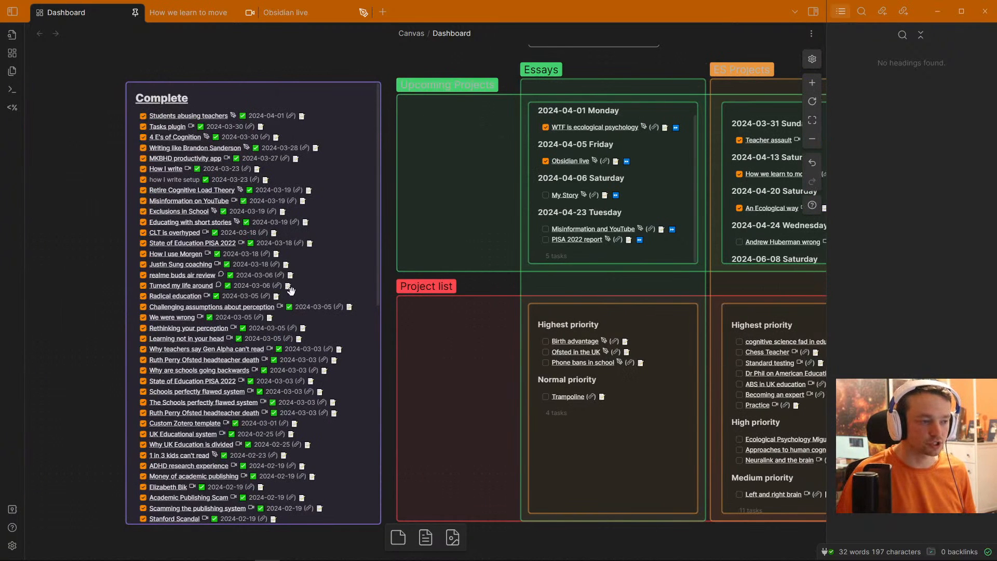
scroll(468, 239, "right", 10)
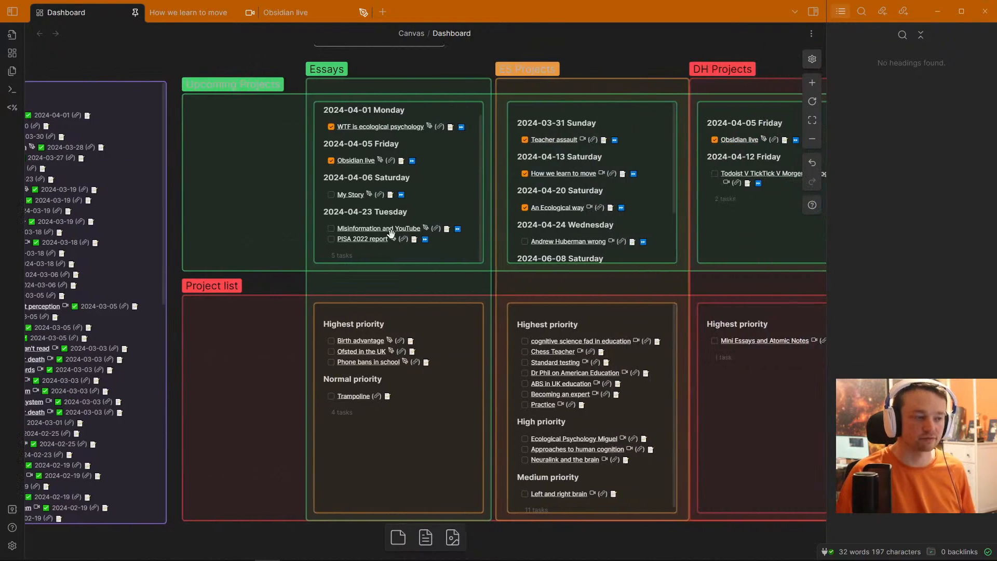
Step: Look over the card of creator names above the Essays column and the project rows beneath it
scroll(415, 363, "up", 6)
left_click_drag(457, 200, 497, 29)
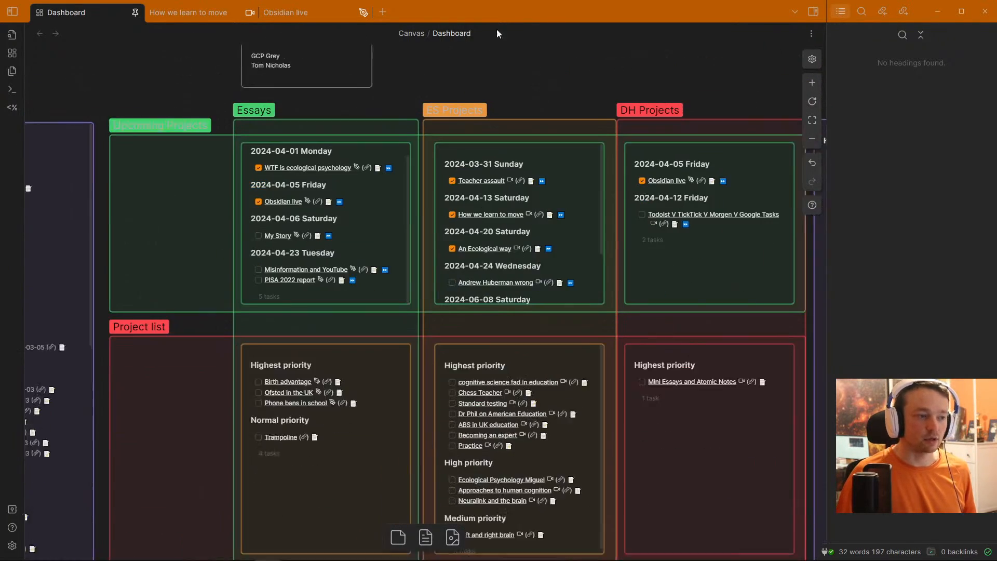
left_click_drag(490, 230, 393, 488)
left_click(288, 227)
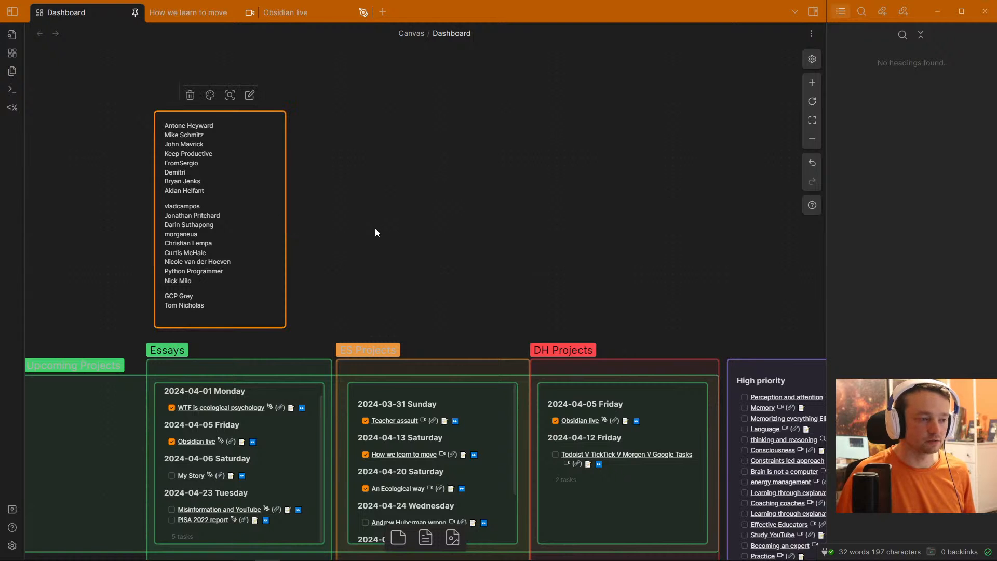
left_click(391, 255)
scroll(376, 291, "down", 5)
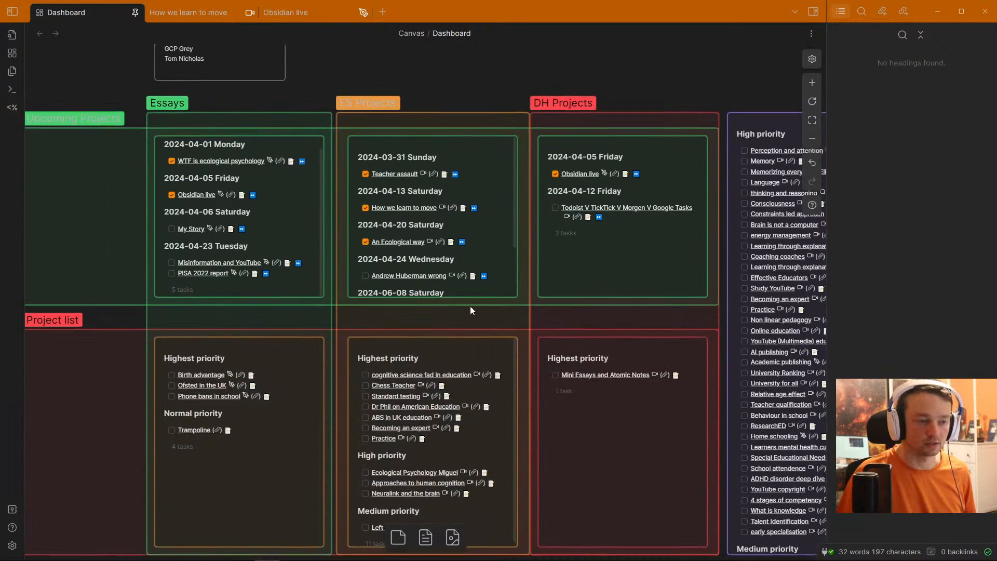
scroll(359, 177, "up", 5)
scroll(333, 161, "down", 6)
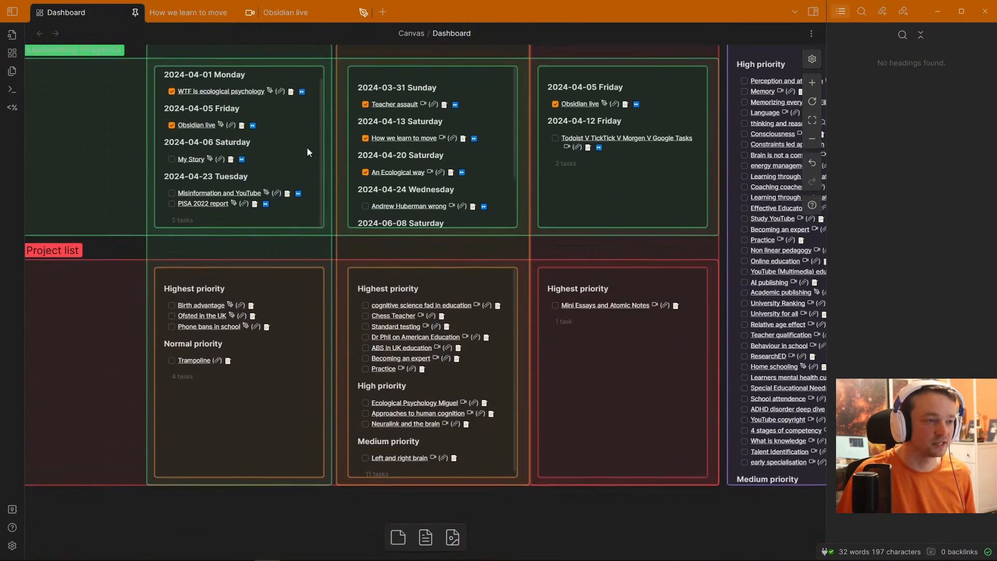
Step: Unpin the Dashboard canvas and show the Personal vault's bookmarks and file list
left_click(138, 13)
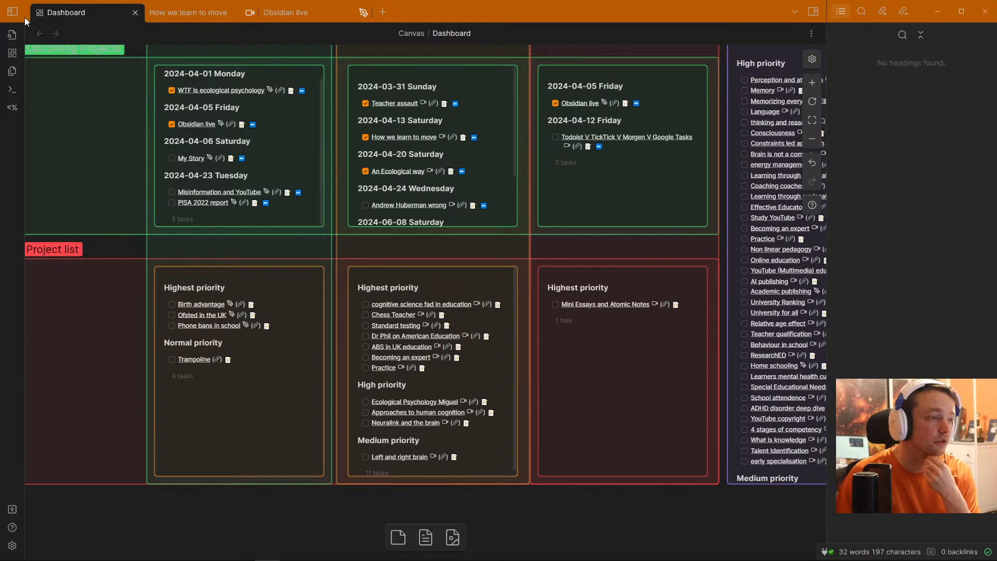
left_click(12, 12)
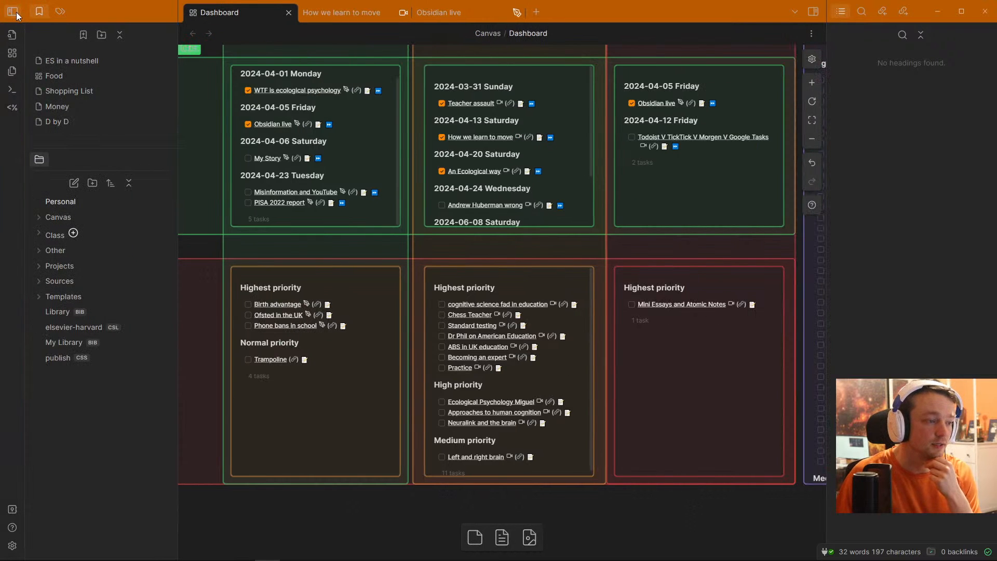
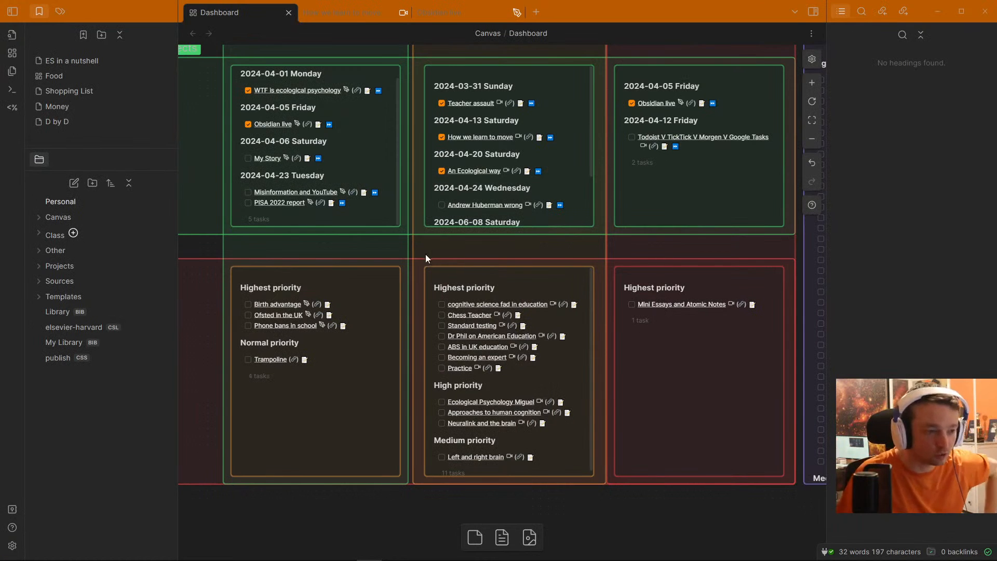
left_click(126, 414)
Step: Minimize the Personal vault and switch to the Live vault's Obsidian window with the Query canvas
left_click(934, 9)
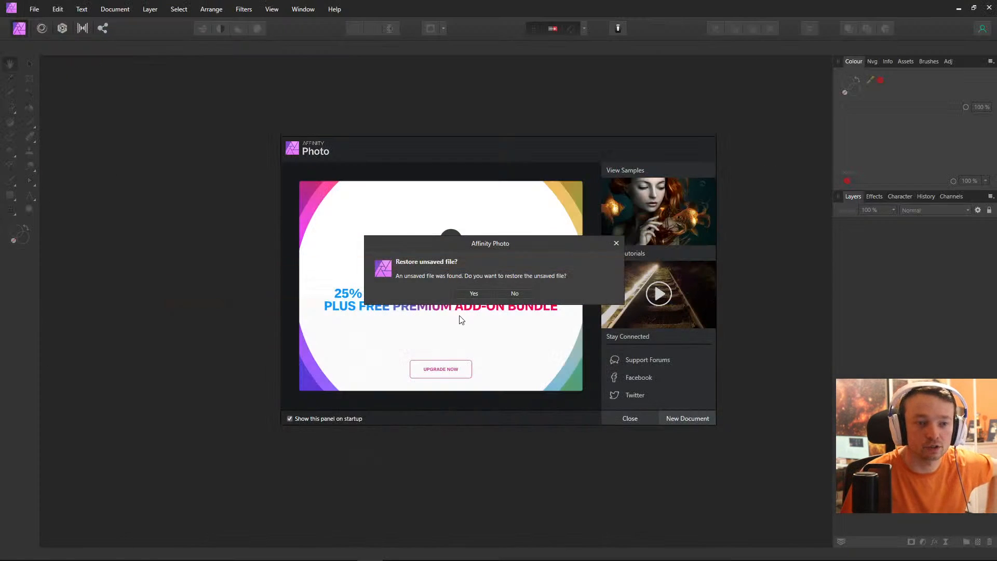
mouse_move(444, 554)
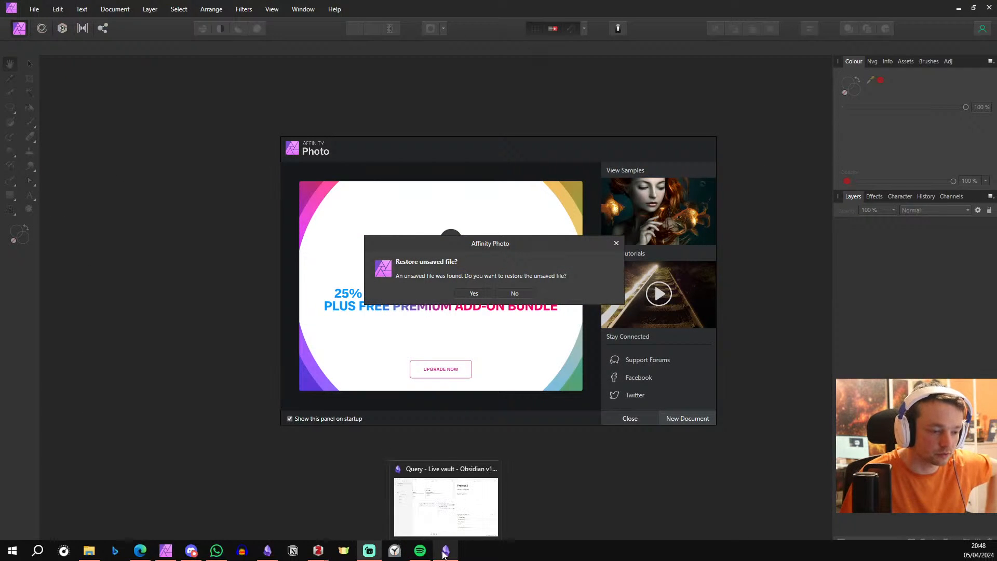
left_click(442, 510)
left_click(634, 195)
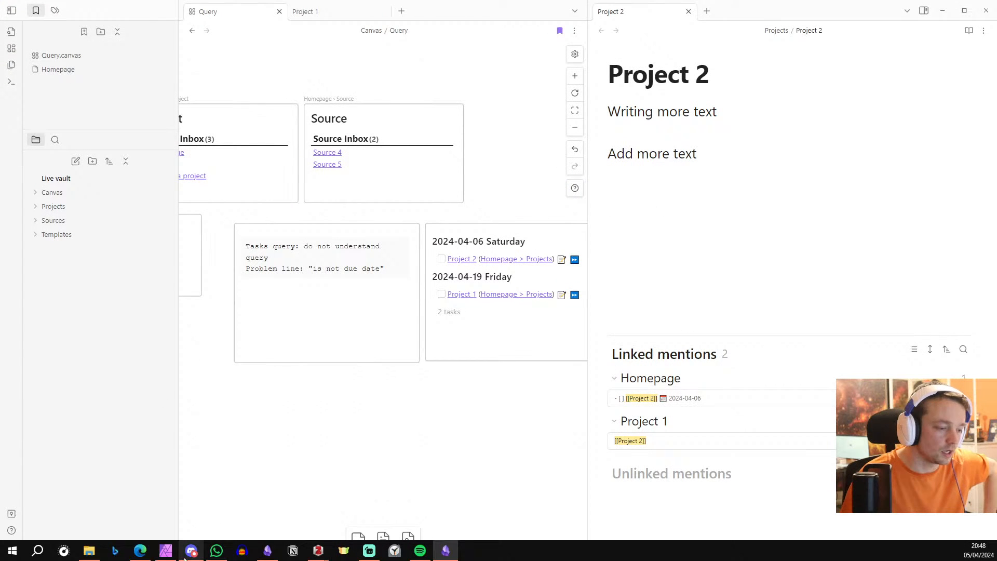
Step: Switch to File Explorer, go up to the Maxtor (E:) drive and copy the Additions.css file
left_click(89, 550)
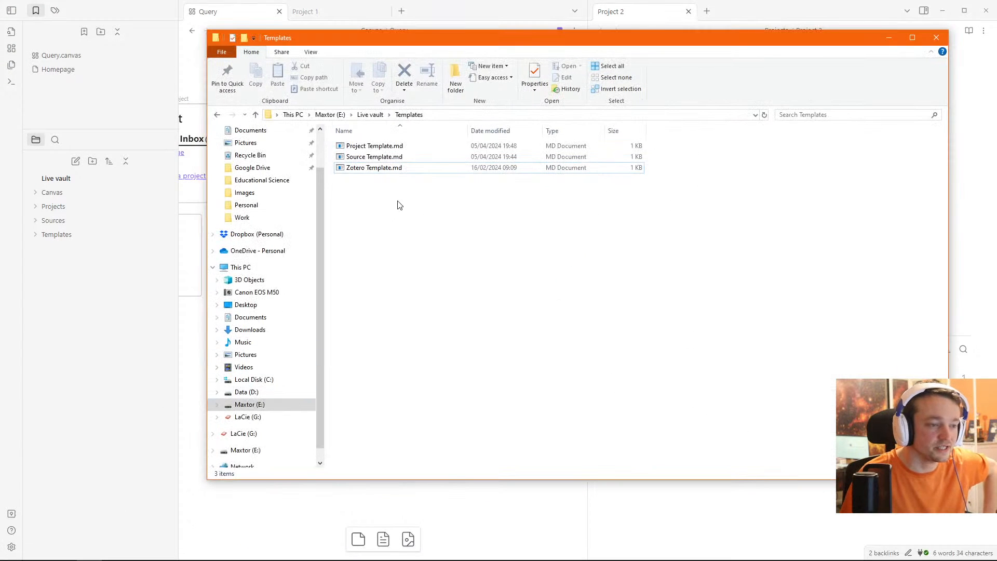
left_click(369, 115)
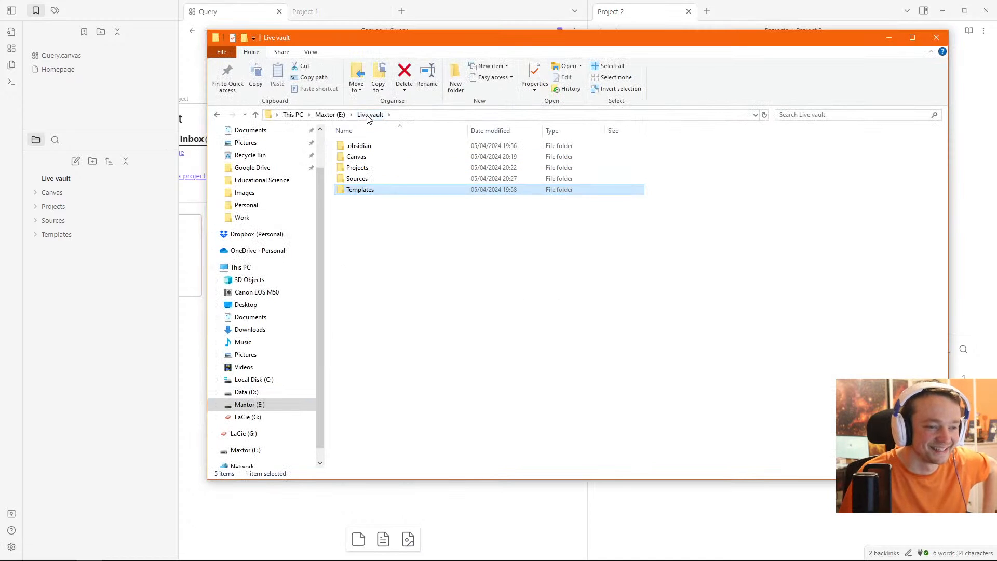
left_click(329, 115)
left_click(514, 148)
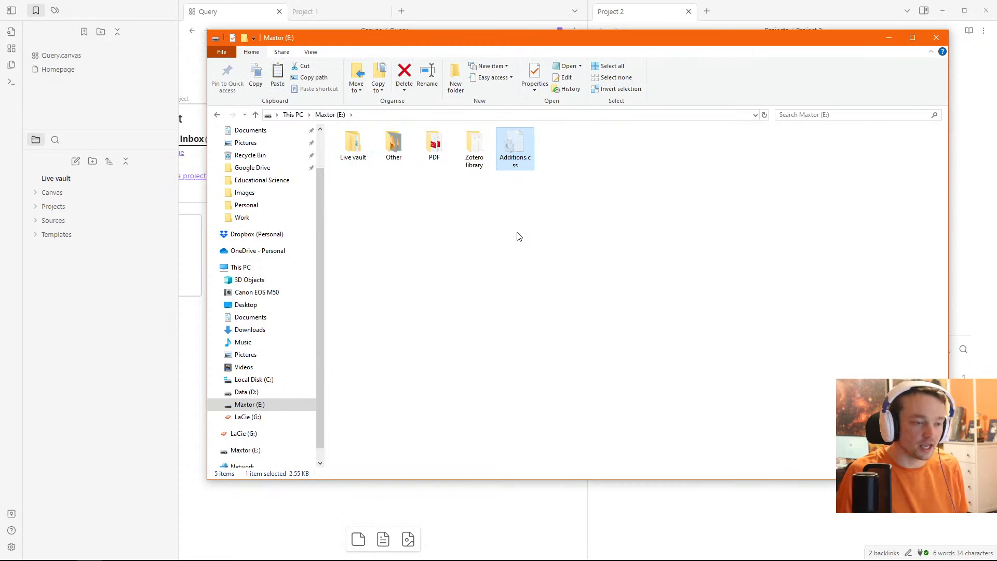
Step: Look through the Live vault's .obsidian folder, and put File Explorer away
double_click(363, 156)
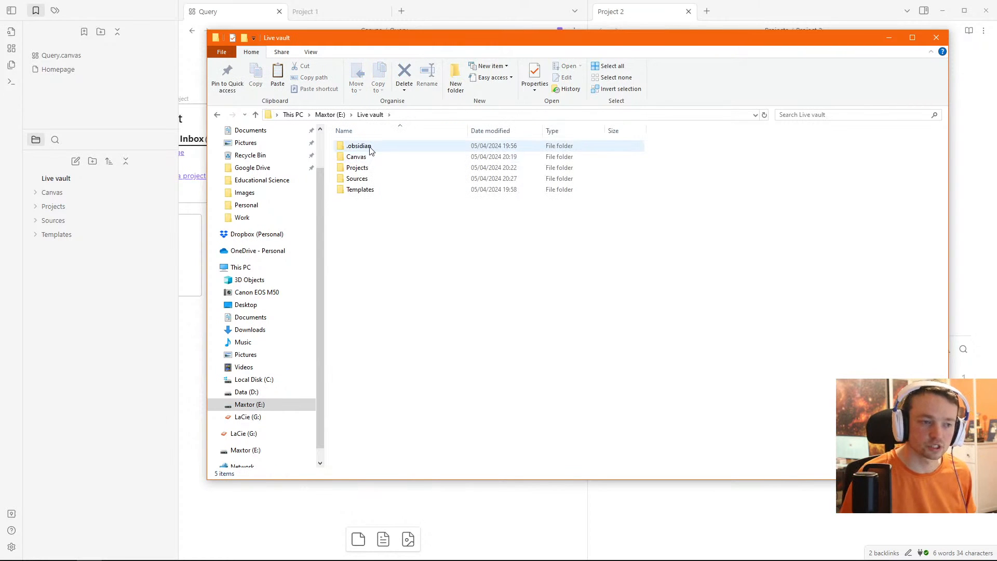
double_click(358, 146)
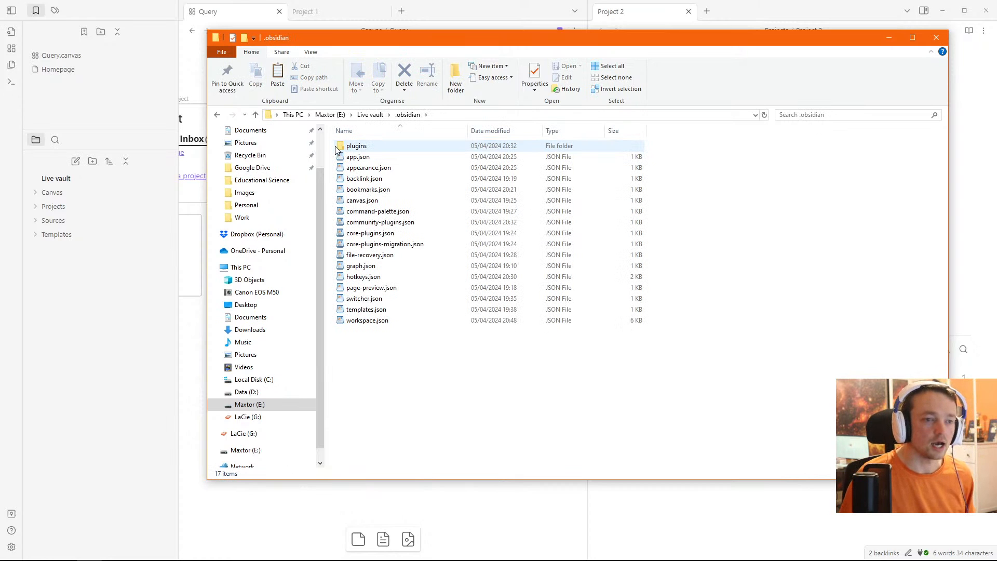
left_click(885, 37)
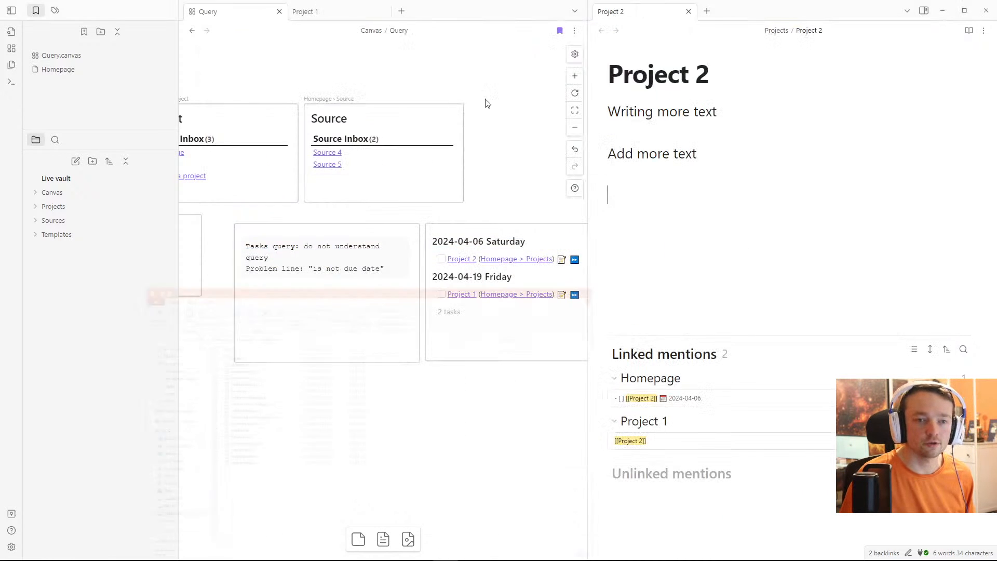
Step: Open the CSS snippets folder from the Live vault's appearance settings, paste Additions.css into it and close the folder window
left_click(11, 547)
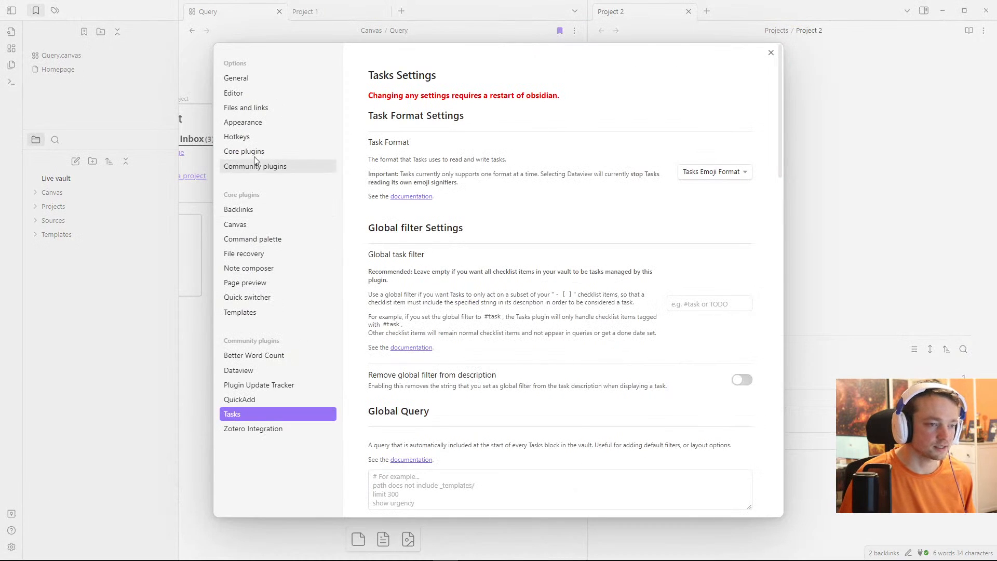
left_click(243, 123)
scroll(447, 260, "down", 5)
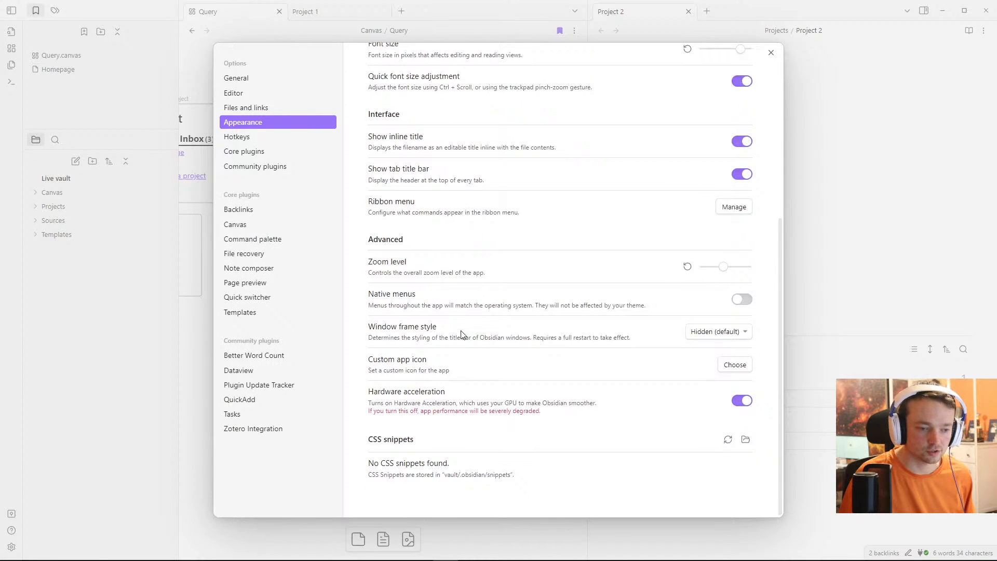
left_click(744, 442)
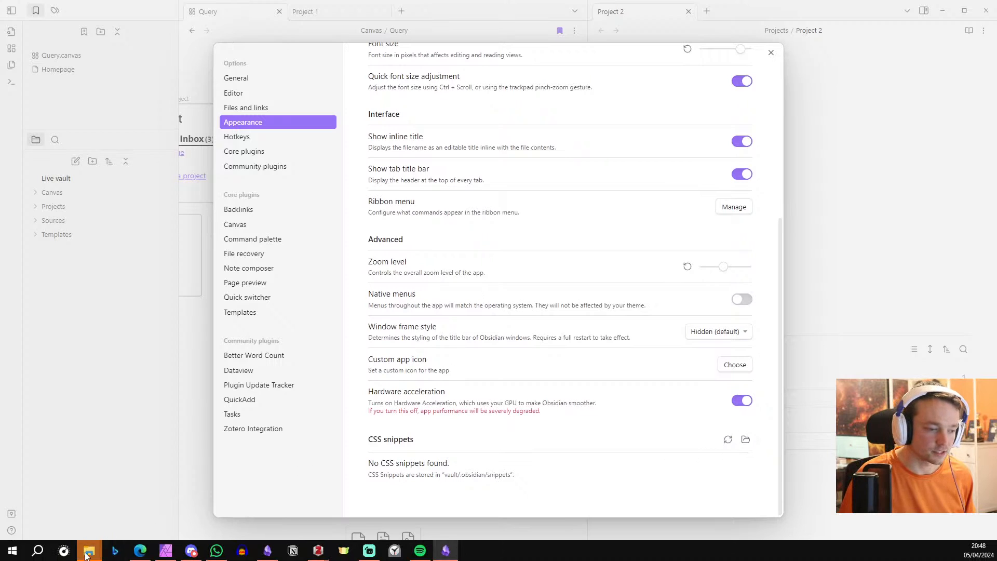
mouse_move(87, 555)
left_click(138, 514)
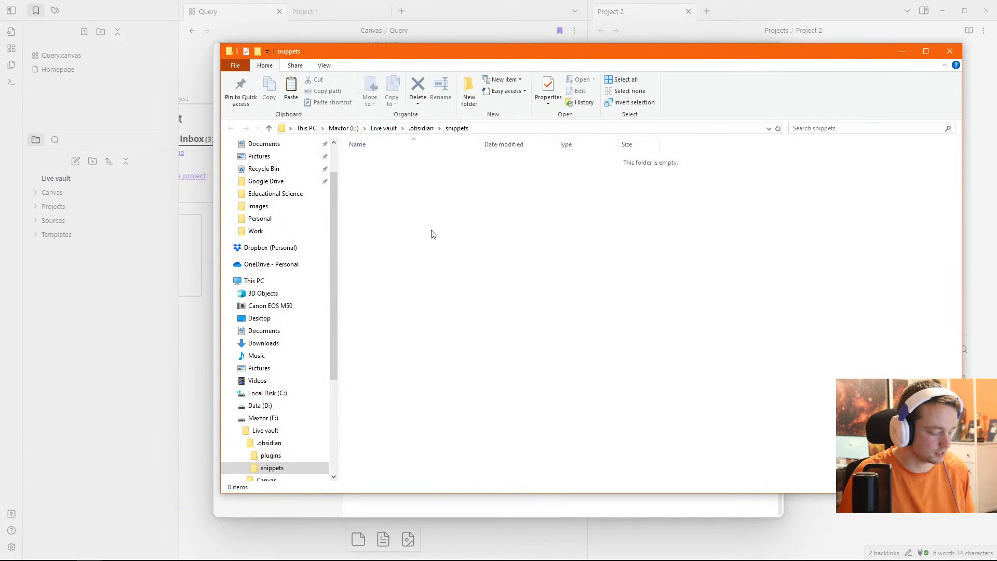
key("ctrl+v")
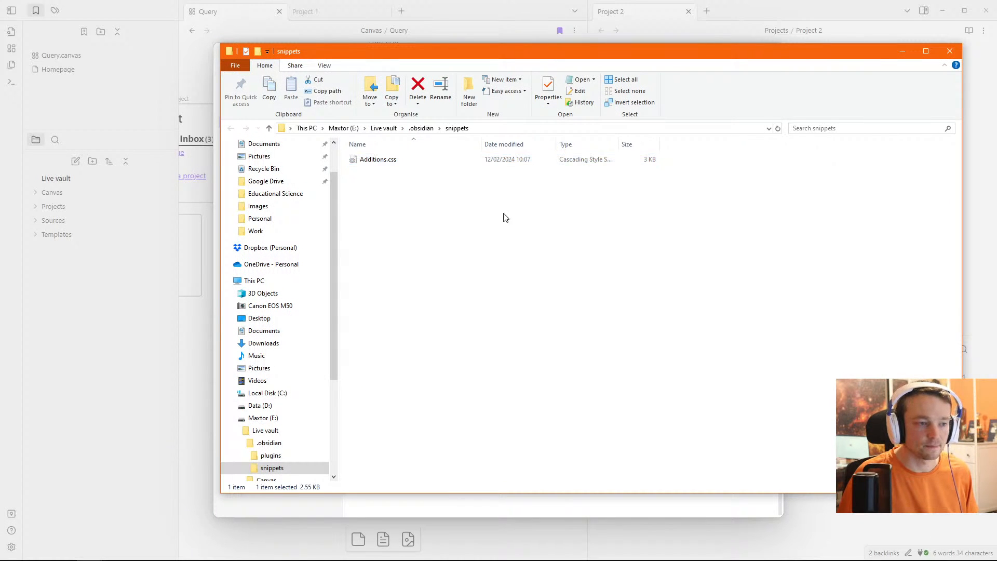
left_click(949, 50)
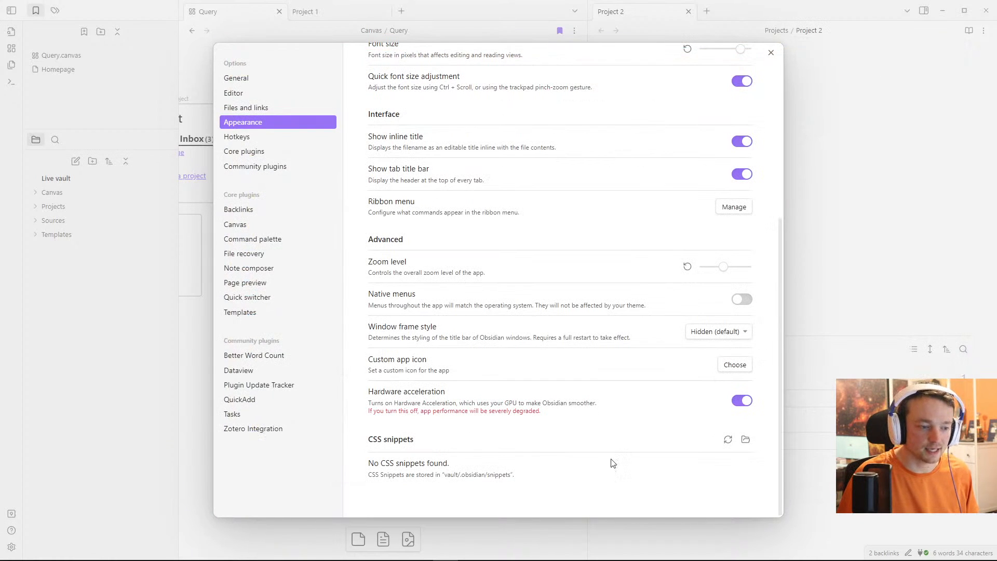
Step: Reload the CSS snippets and enable the Additions snippet
left_click(727, 440)
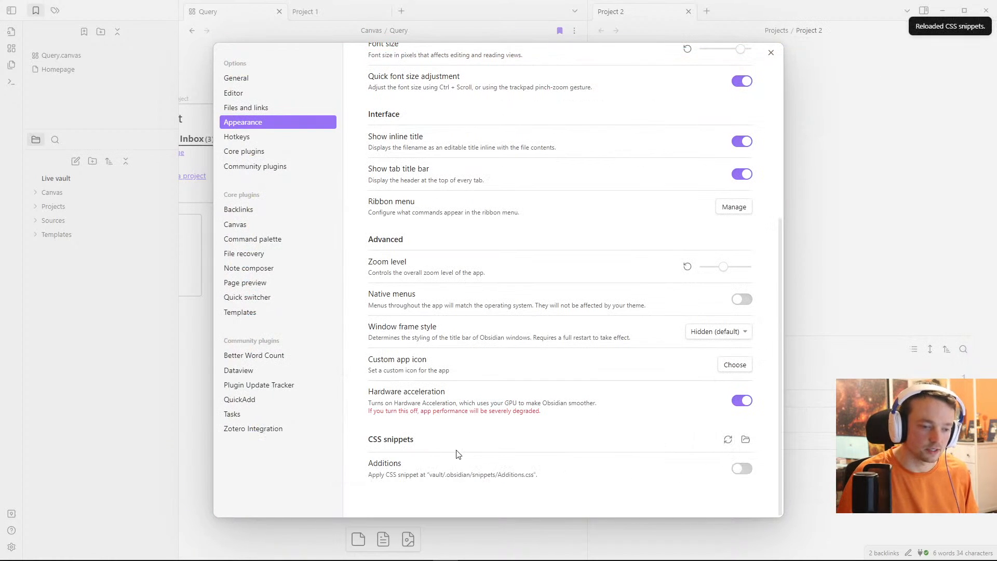
left_click(734, 468)
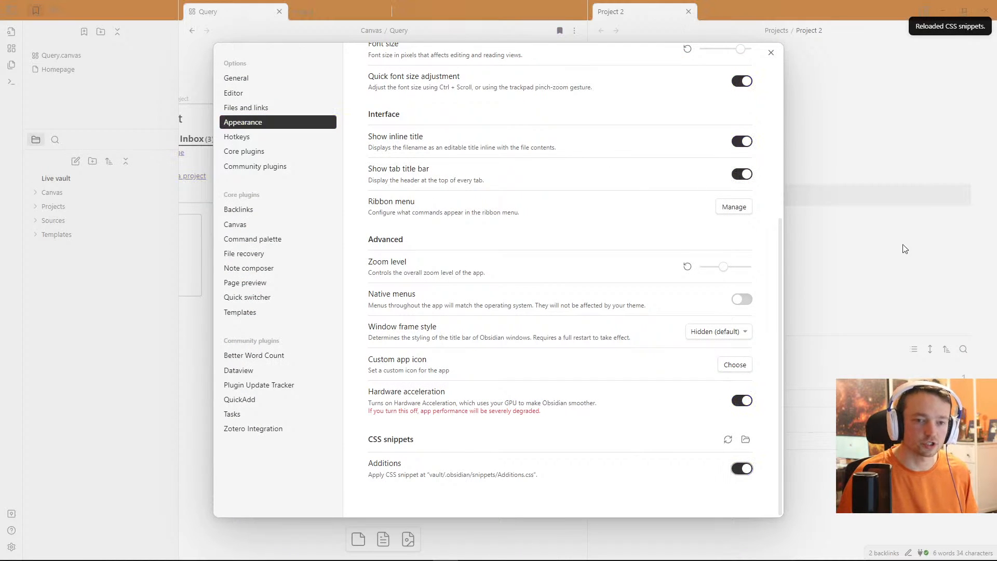
Step: Set the Live vault's base color scheme to dark and close the settings
scroll(584, 150, "up", 5)
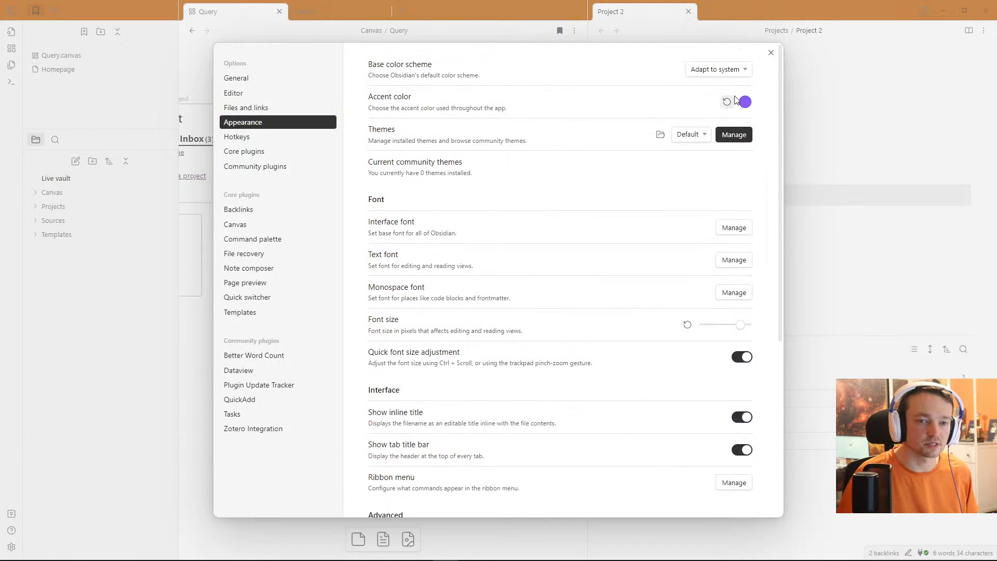
left_click(741, 69)
left_click(704, 87)
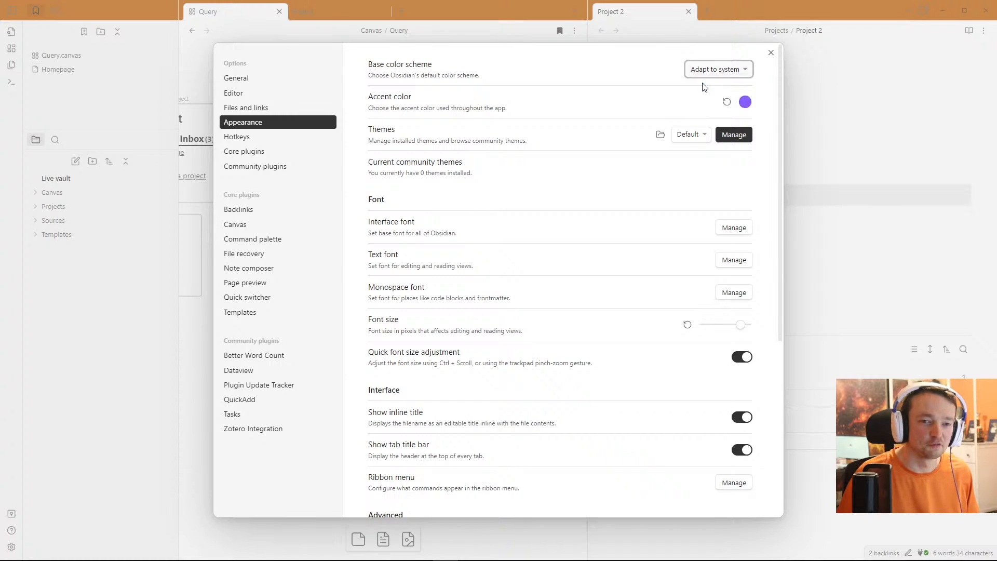
left_click(843, 124)
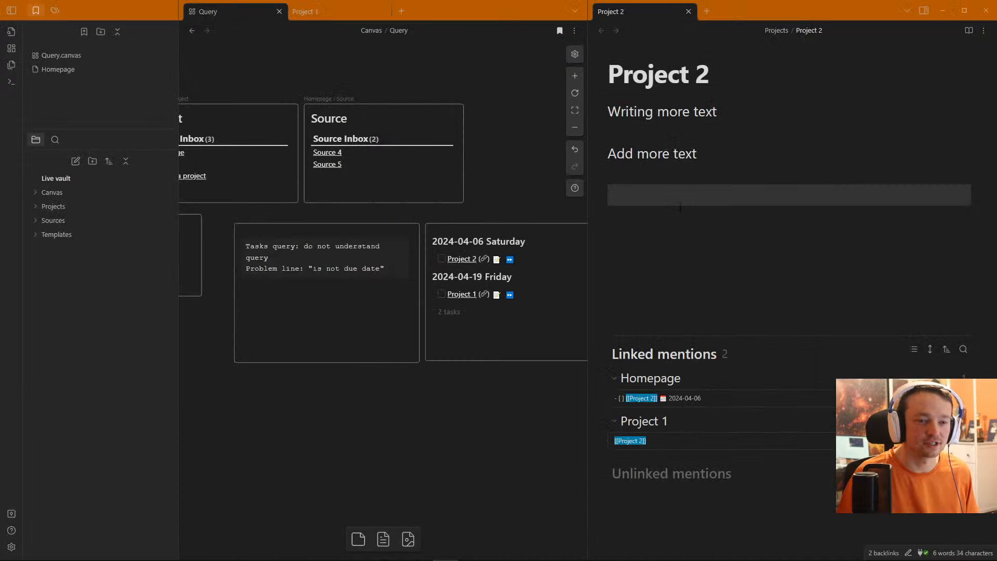
key("Up")
key("Up")
key("Up")
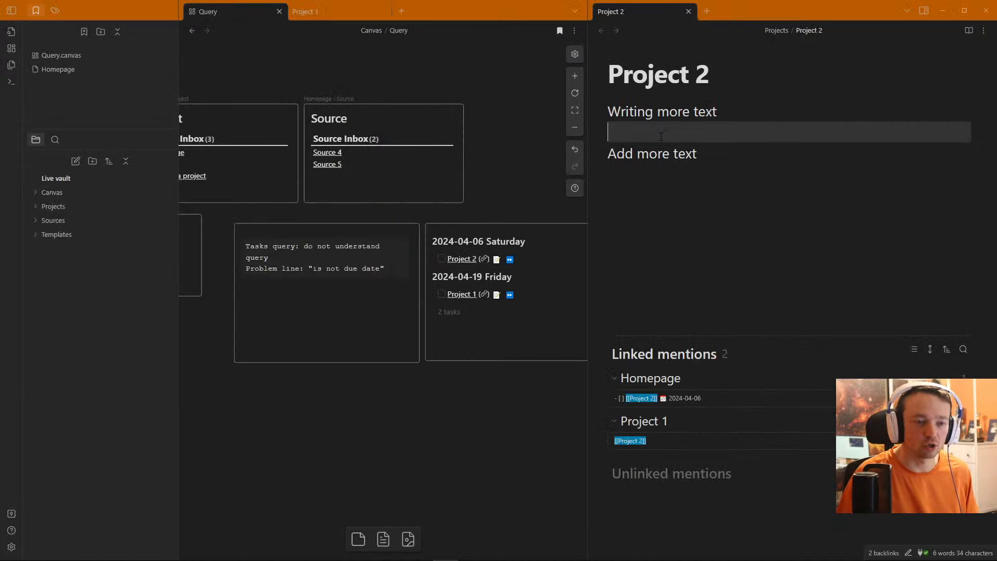
key("Down")
key("Down")
key("Down")
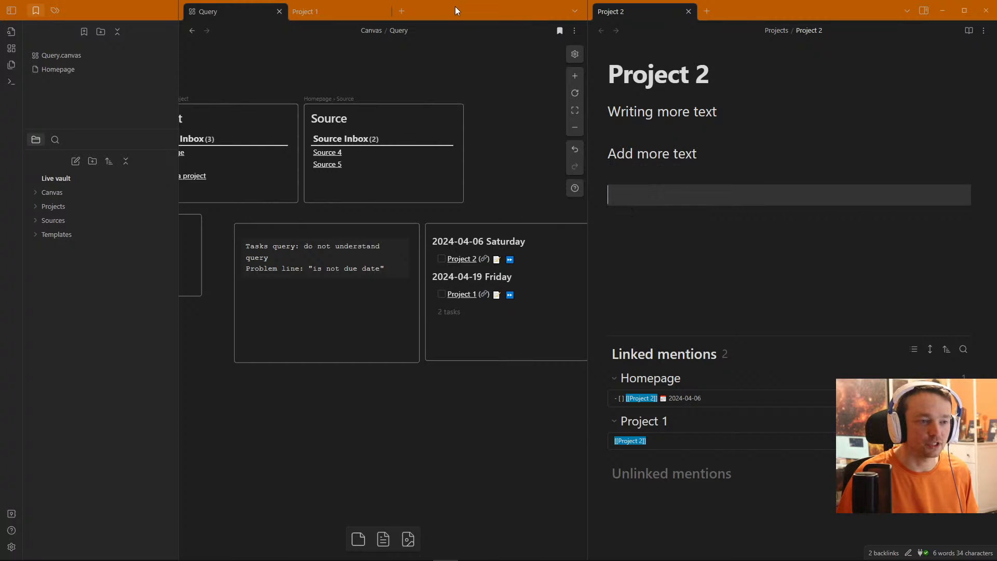
left_click(692, 146)
Step: Examine the Source Inbox card on the Query canvas and preview one of its linked source notes
left_click(349, 169)
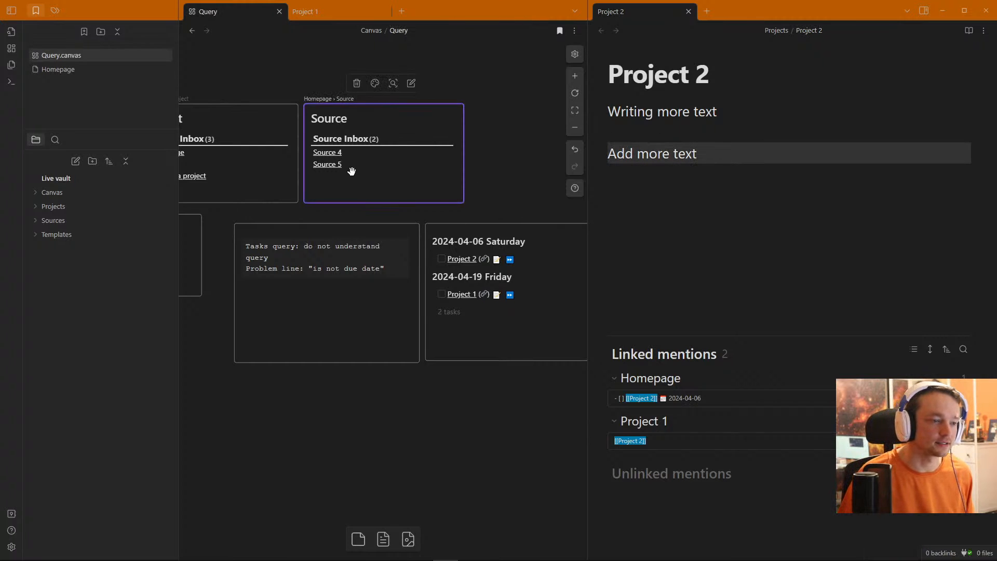
scroll(347, 168, "up", 4)
mouse_move(319, 137)
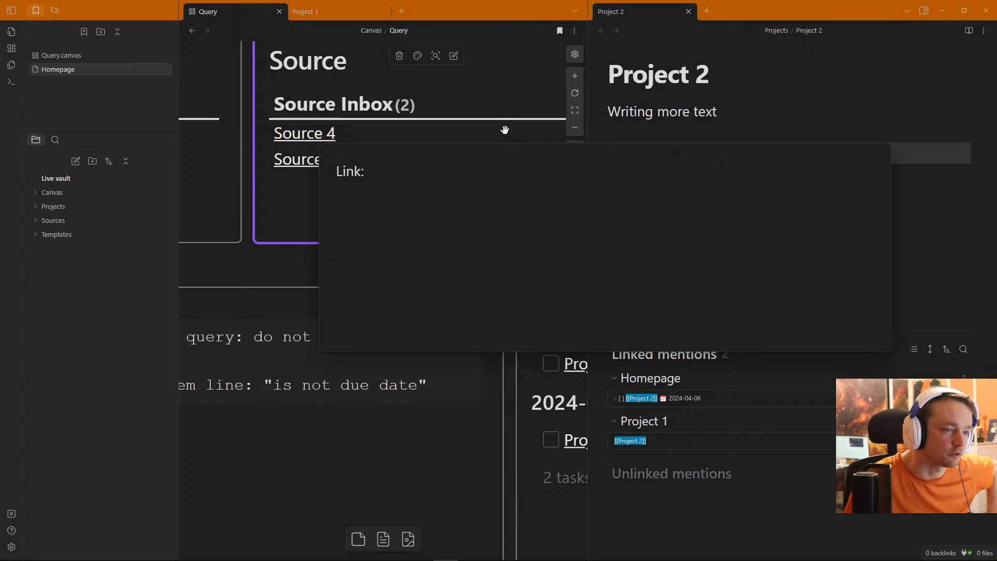
left_click(727, 132)
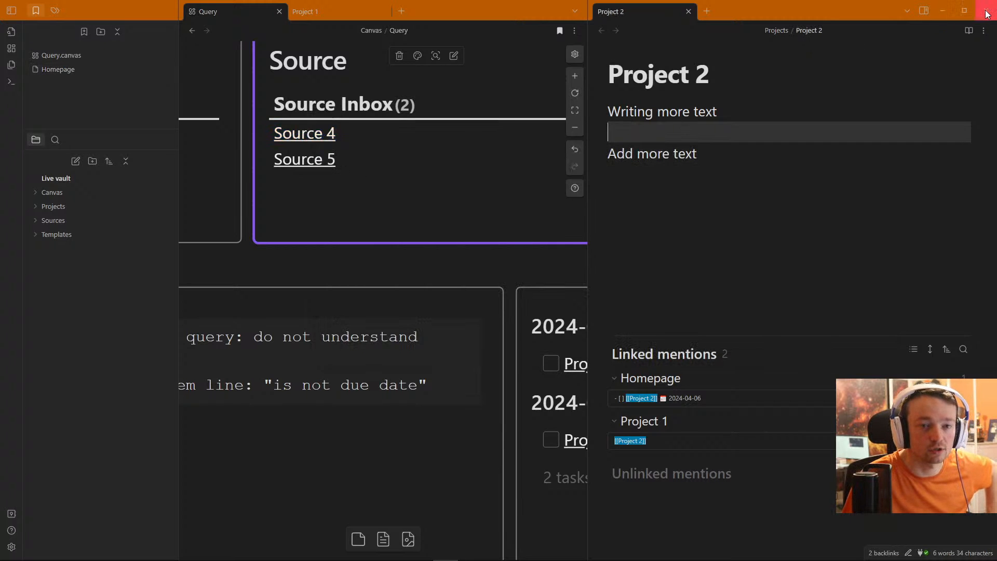
Step: Put the Live vault away, close Affinity Photo and switch to the Personal vault's Obsidian window
left_click(935, 11)
left_click(618, 244)
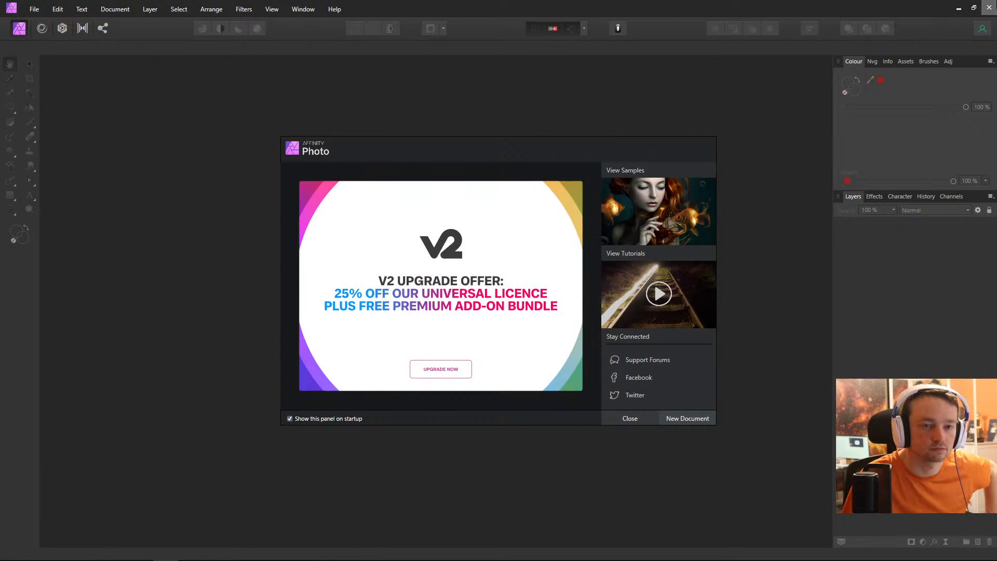
left_click(989, 8)
left_click_drag(496, 342, 326, 392)
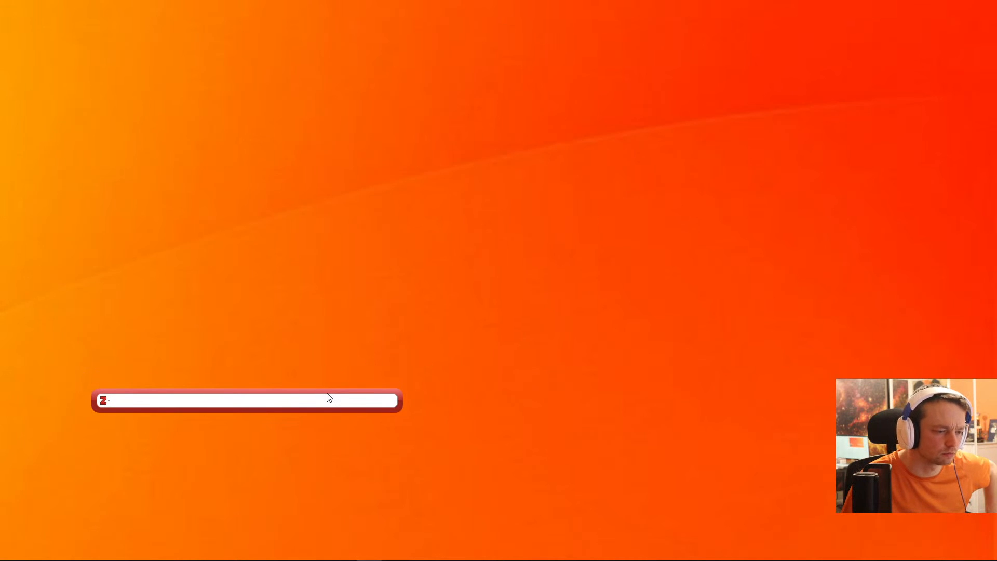
mouse_move(342, 559)
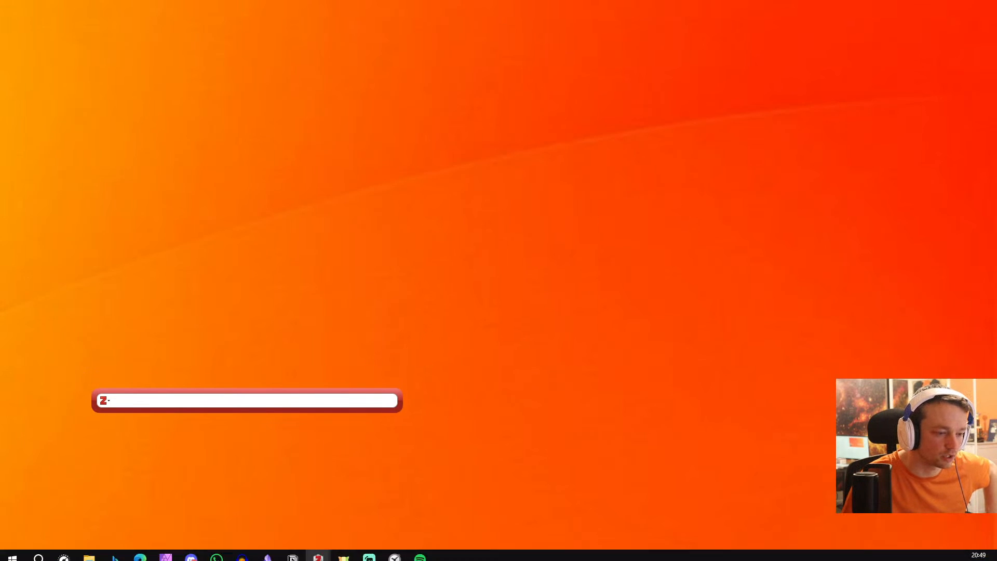
left_click(267, 550)
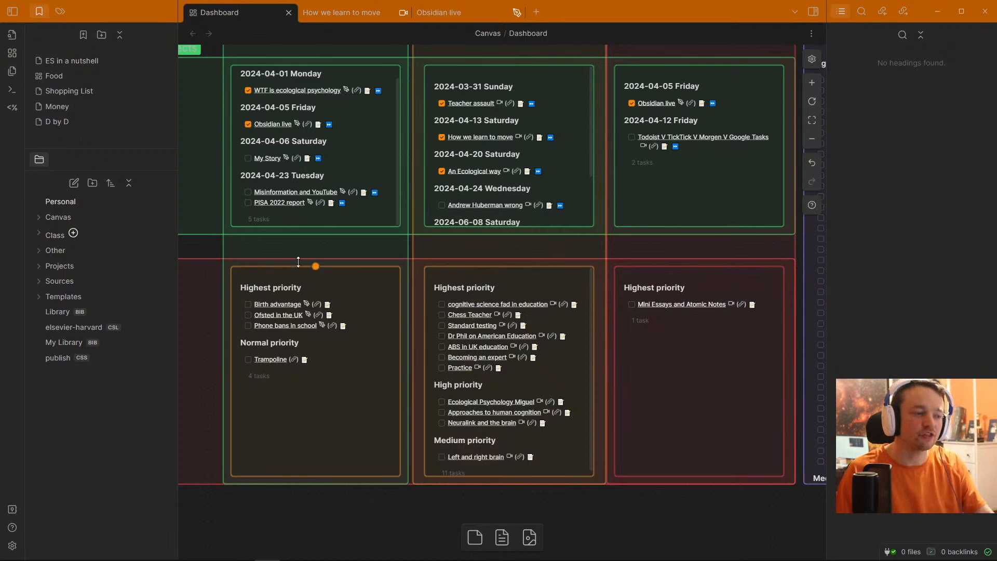
Step: Look through the Personal vault's Sync settings, including selective sync and vault configuration sync, and close the settings
left_click(12, 546)
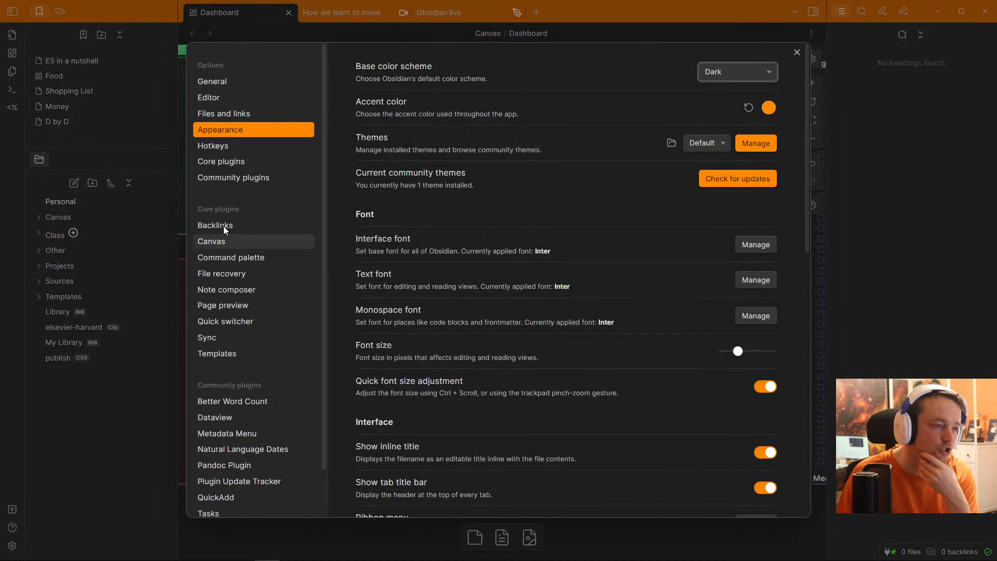
left_click(224, 338)
scroll(584, 342, "down", 3)
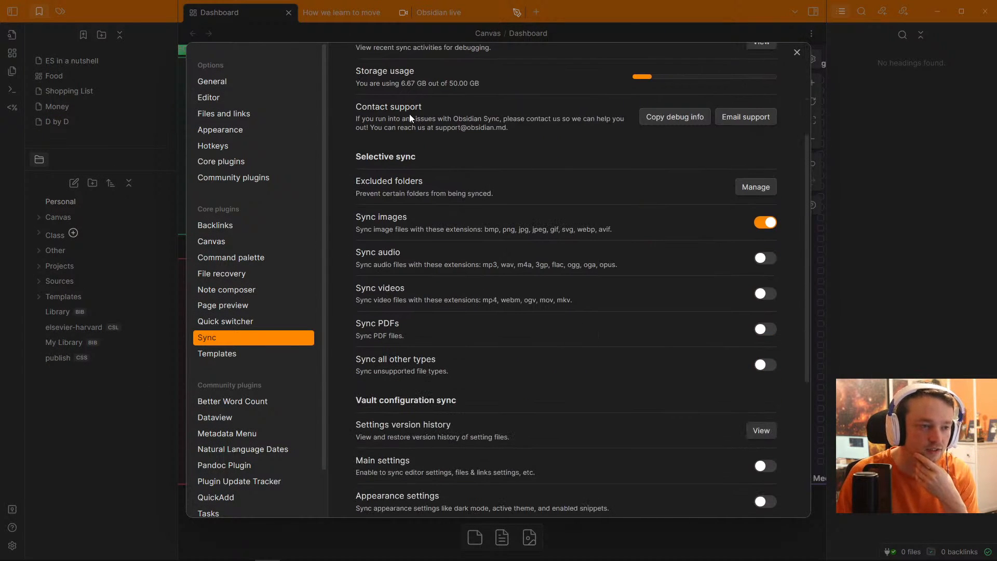
scroll(410, 117, "up", 1)
scroll(525, 327, "down", 2)
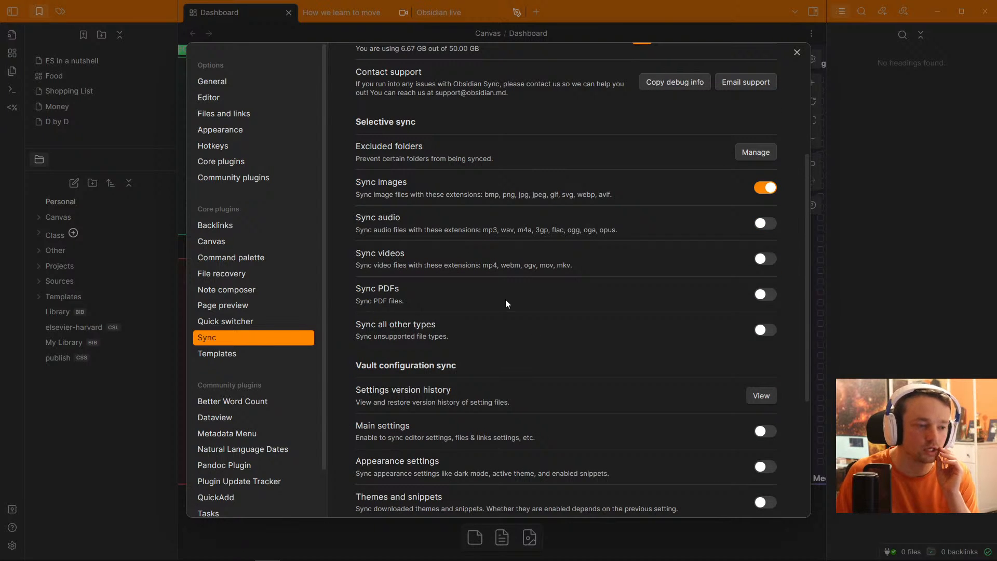
scroll(461, 320, "down", 1)
scroll(463, 310, "down", 2)
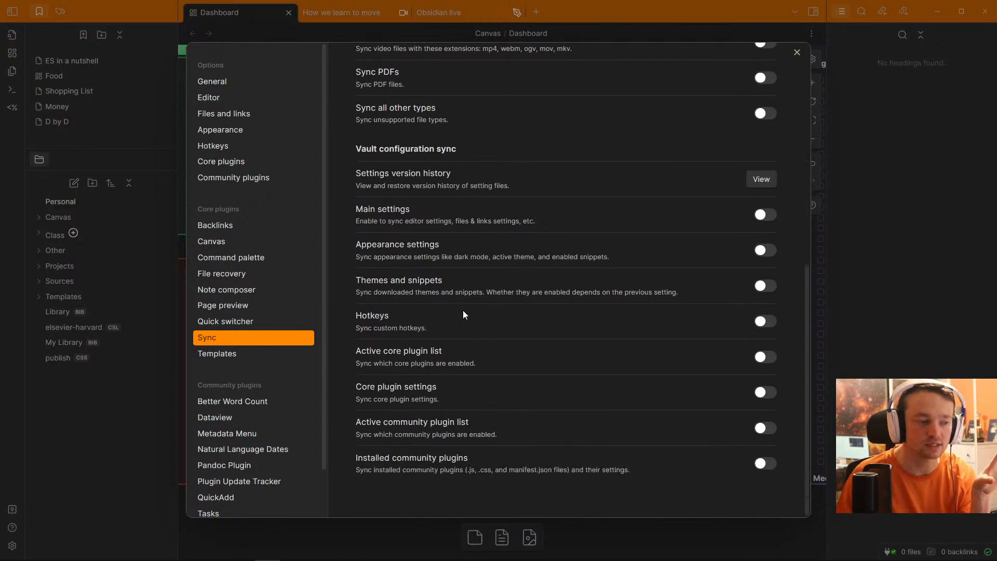
left_click(96, 416)
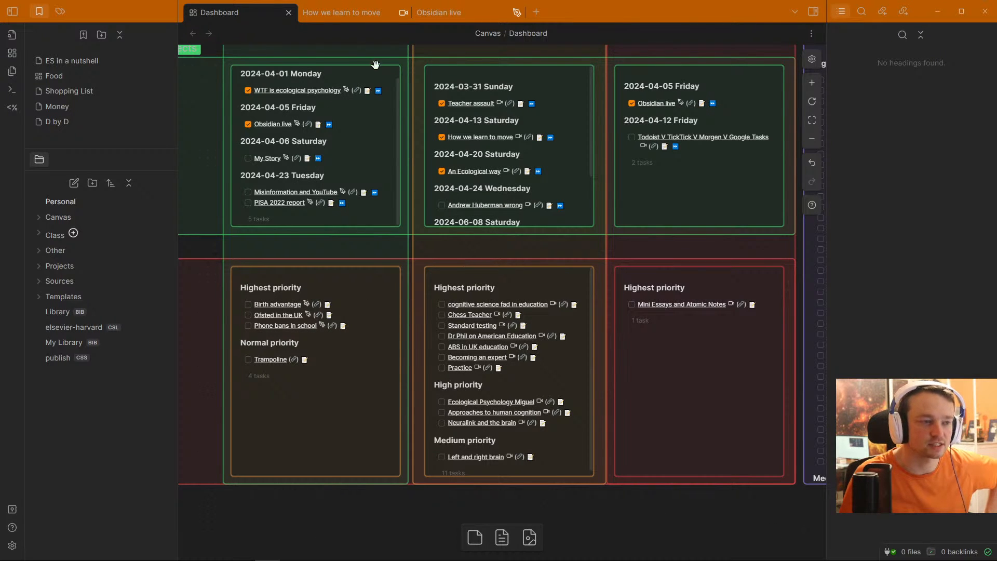
Step: Open the Obsidian live note and read through its setup checklist, queries and plugin sections
left_click(465, 10)
left_click(314, 249)
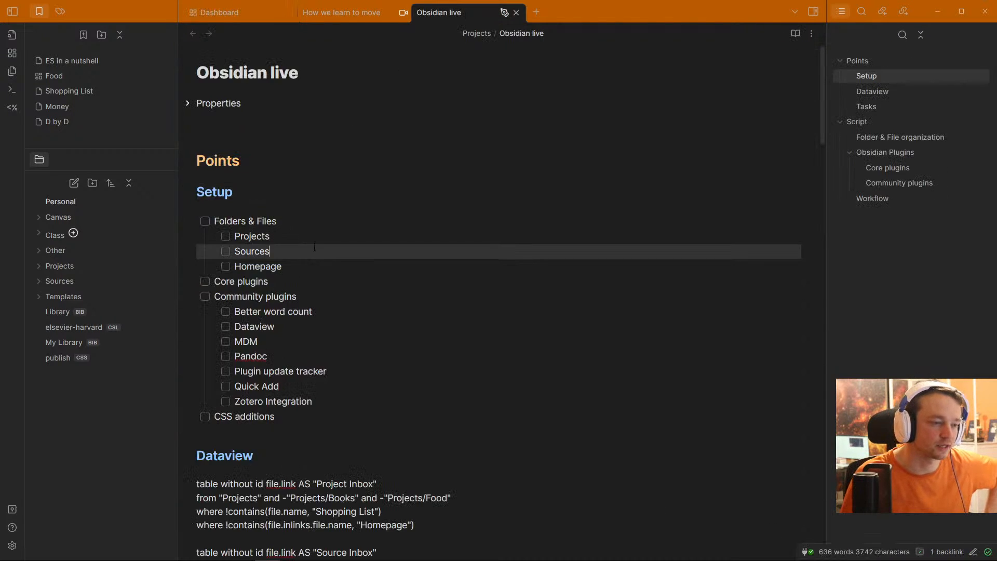
scroll(315, 248, "down", 2)
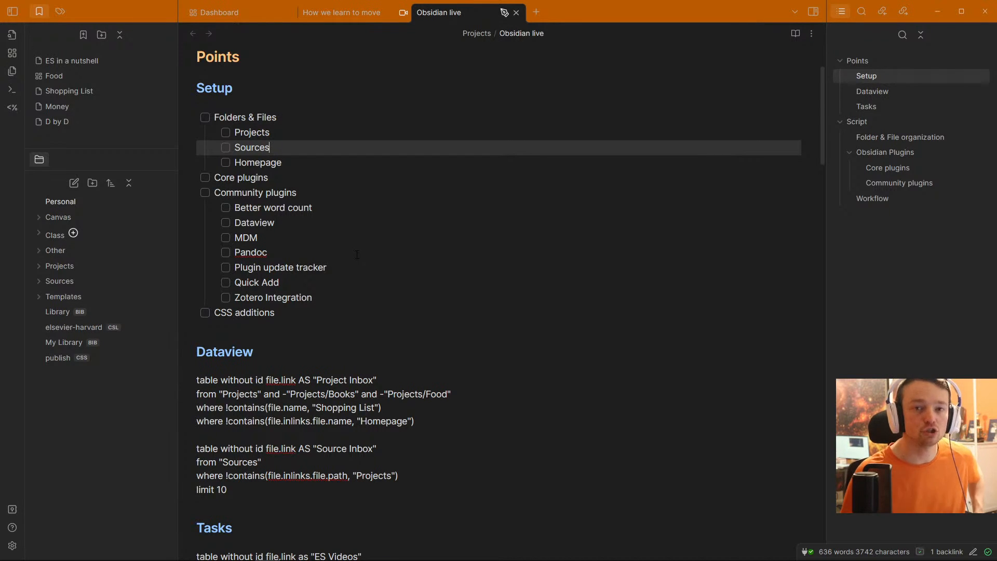
left_click(313, 223)
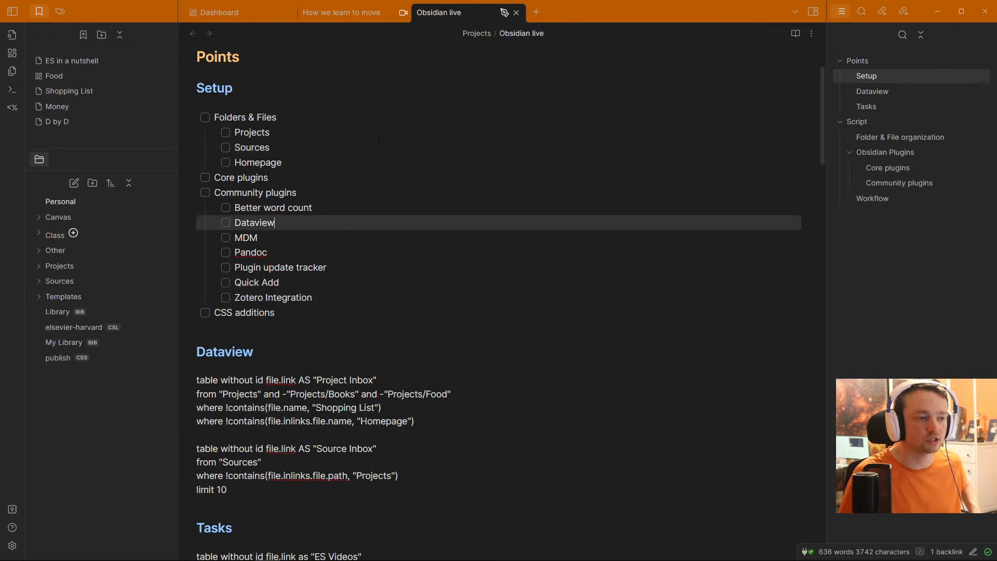
scroll(374, 236, "down", 20)
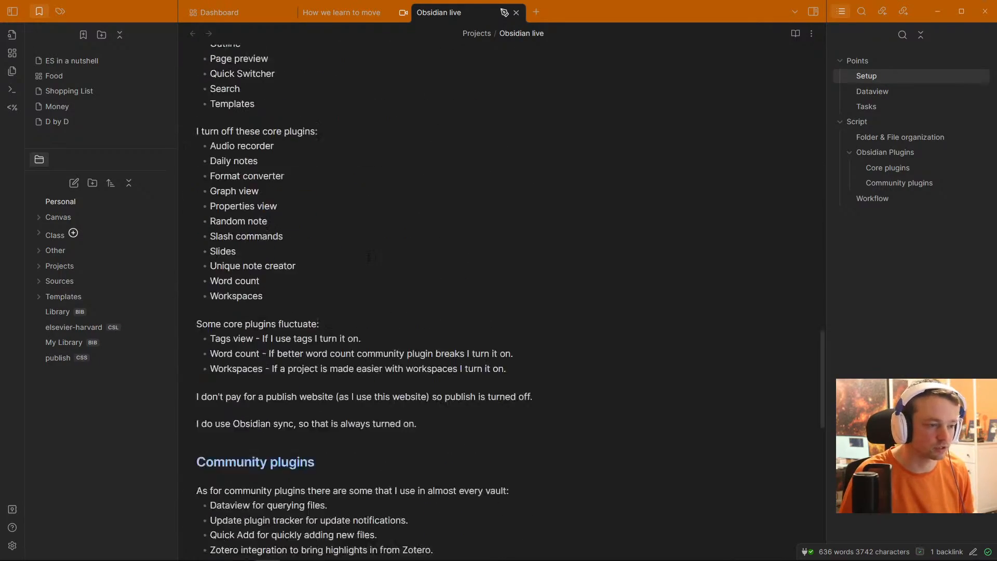
scroll(376, 253, "down", 5)
scroll(377, 253, "up", 20)
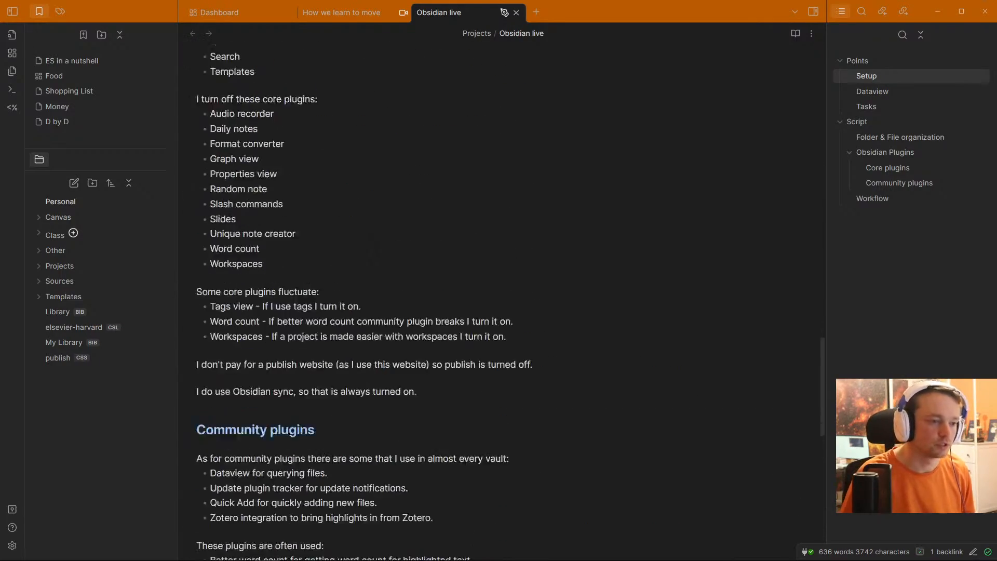
scroll(499, 291, "up", 15)
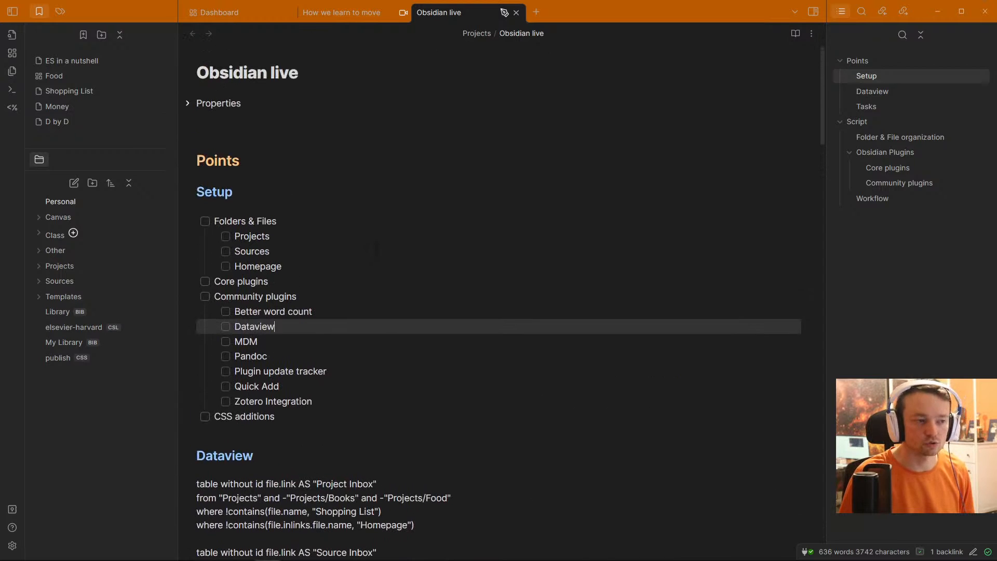
Step: Export the Obsidian live note to Word with Pandoc and open the exported Obsidian live.docx
left_click(310, 138)
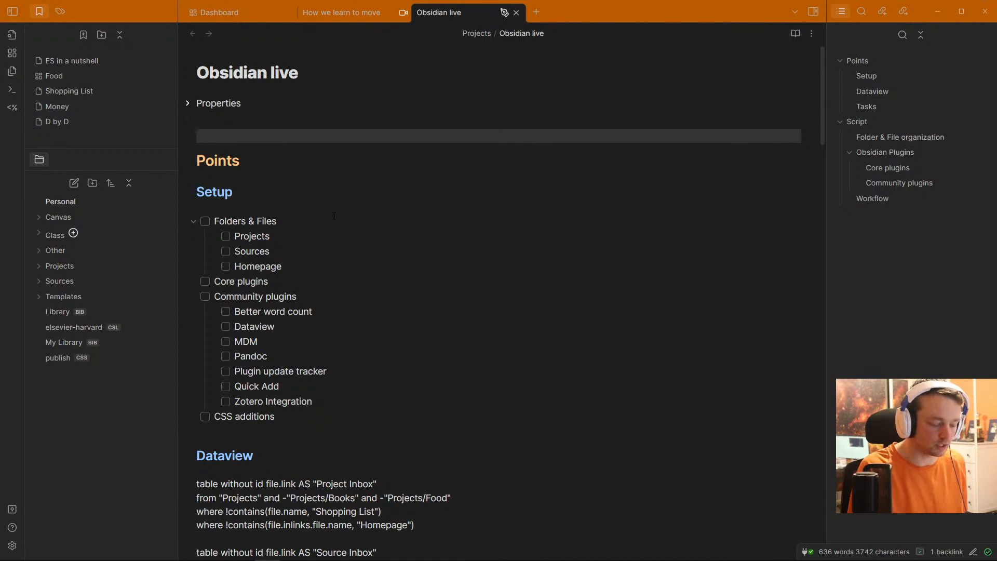
key("ctrl+shift+e")
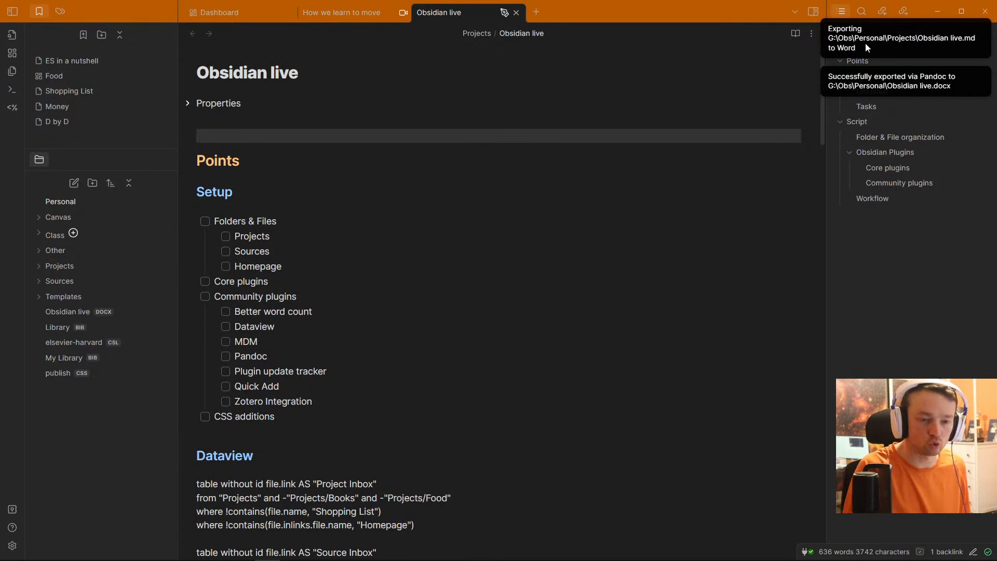
left_click(64, 313)
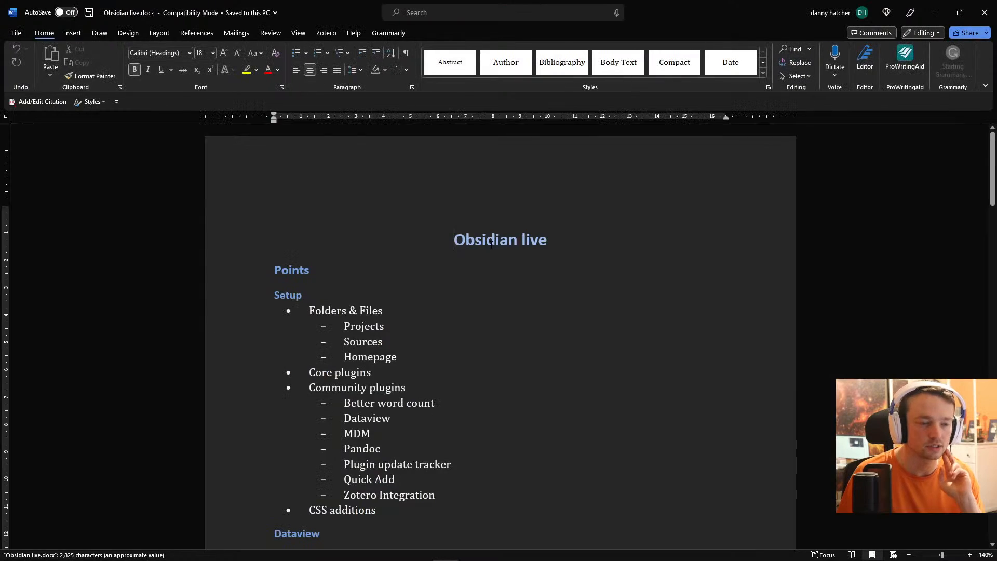
Step: Look over the exported document's formatting in Word and close it
scroll(401, 275, "down", 10)
scroll(402, 276, "up", 10)
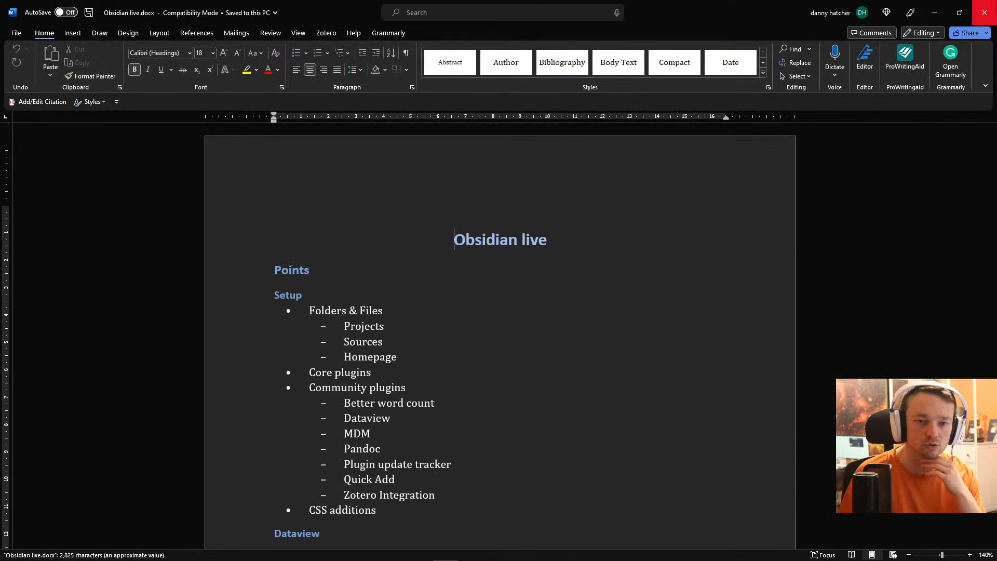
left_click(985, 12)
Step: Review the Pandoc plugin's community page and its export options in the Personal vault, and close the settings
left_click(11, 544)
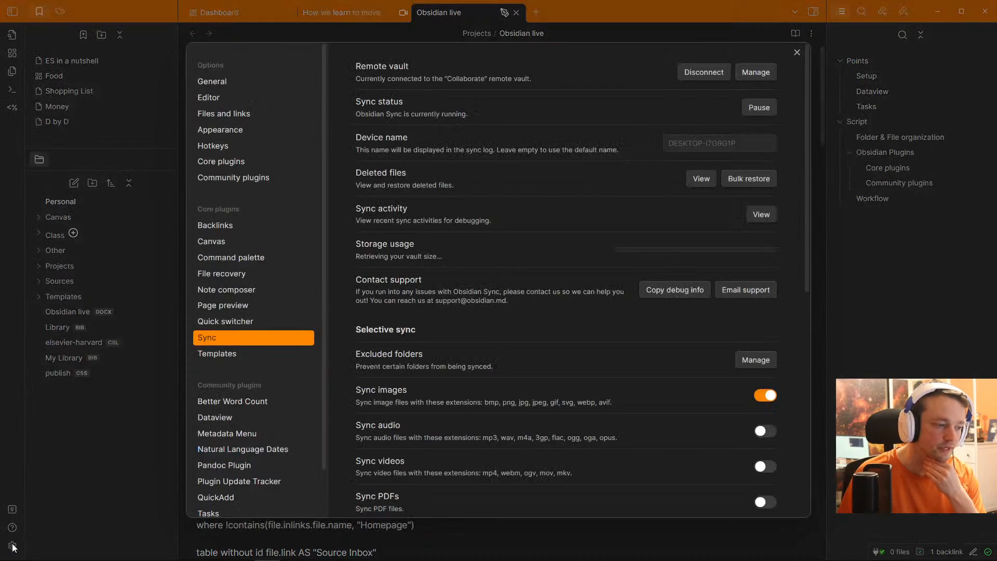
left_click(238, 177)
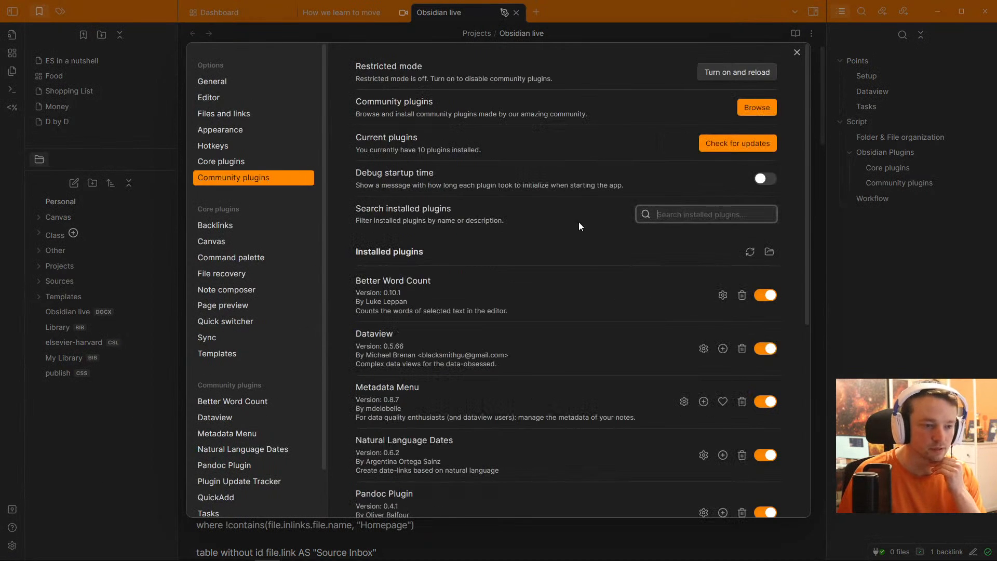
scroll(578, 223, "down", 10)
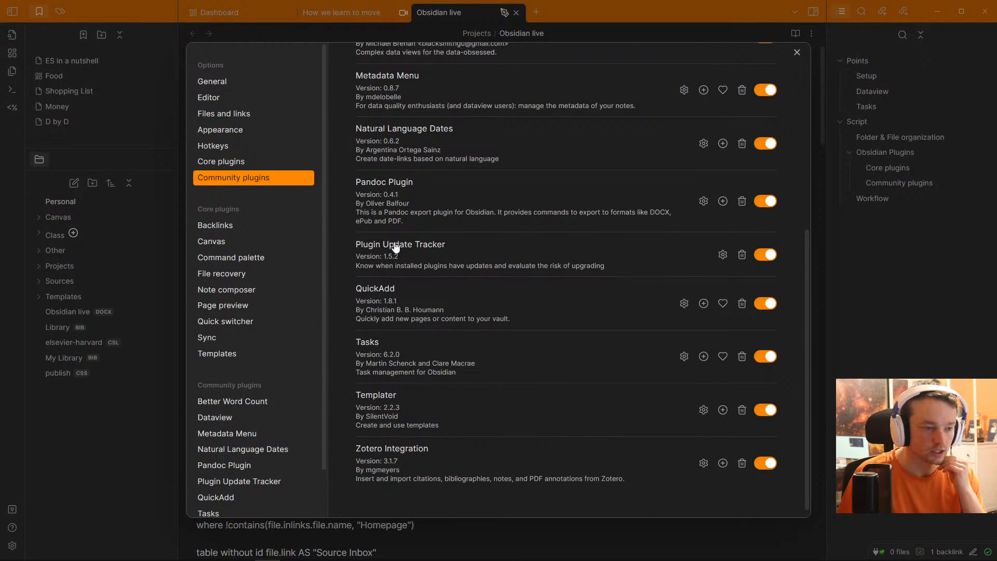
left_click(384, 195)
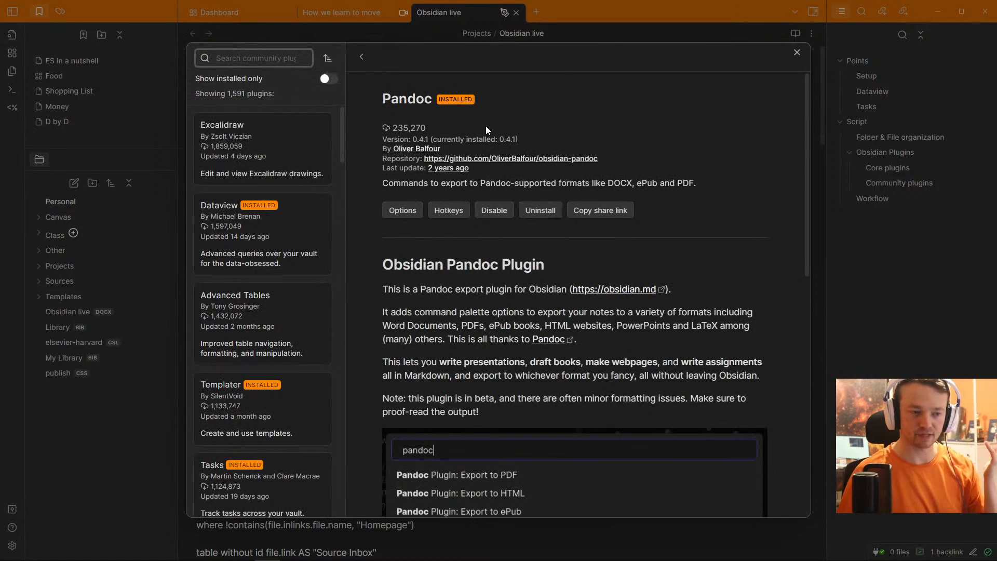
left_click(410, 210)
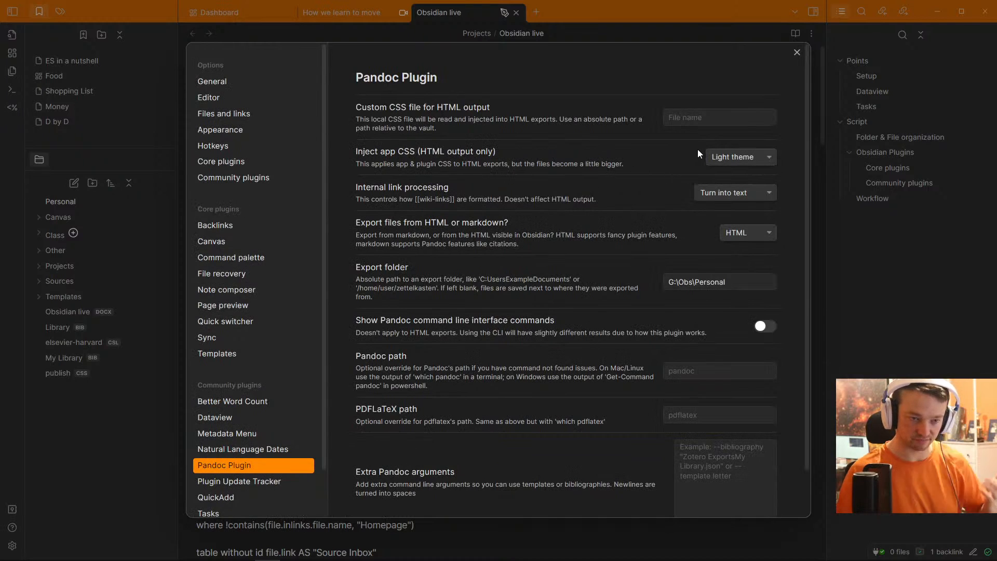
scroll(678, 200, "down", 2)
scroll(664, 207, "up", 2)
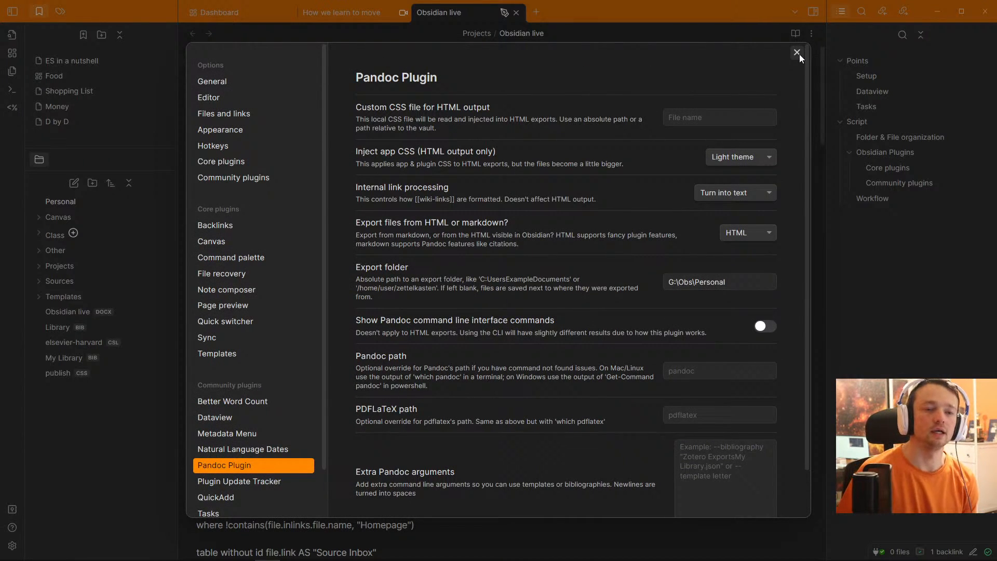
left_click(797, 52)
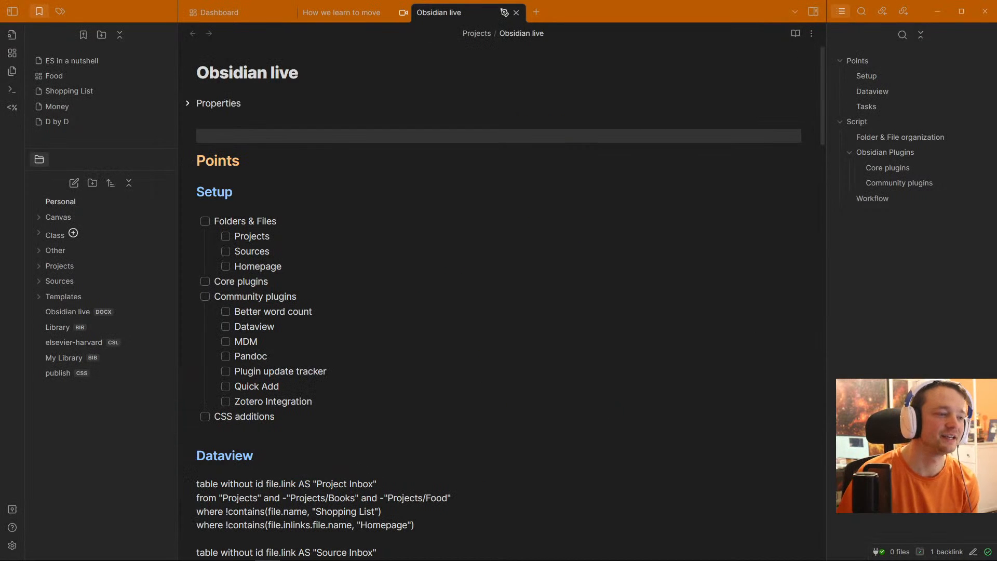
Step: Return to the Dashboard canvas and look over the area above the Essays, ES Projects and DH Projects groups
left_click(324, 130)
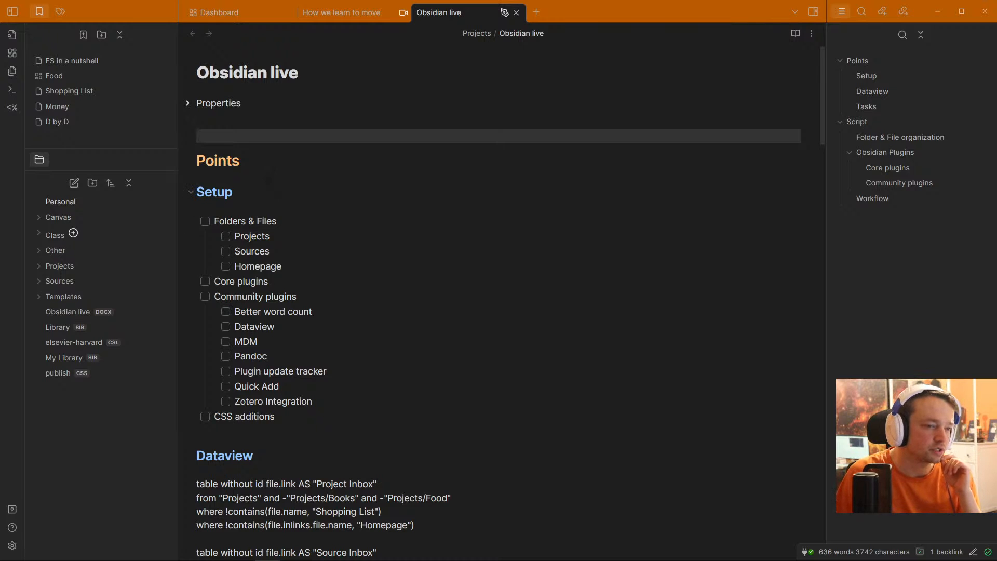
left_click(266, 178)
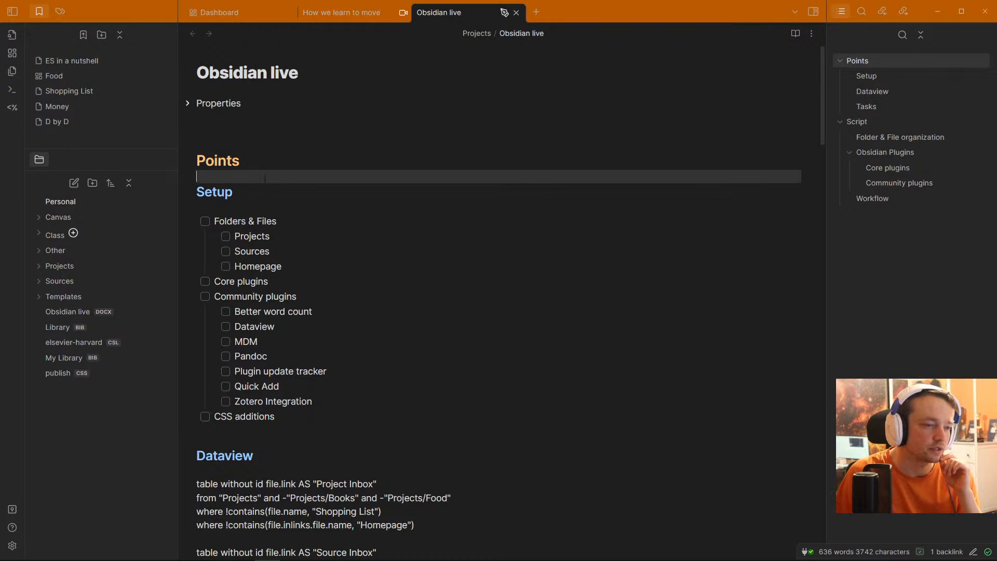
left_click(229, 14)
left_click_drag(372, 178, 347, 465)
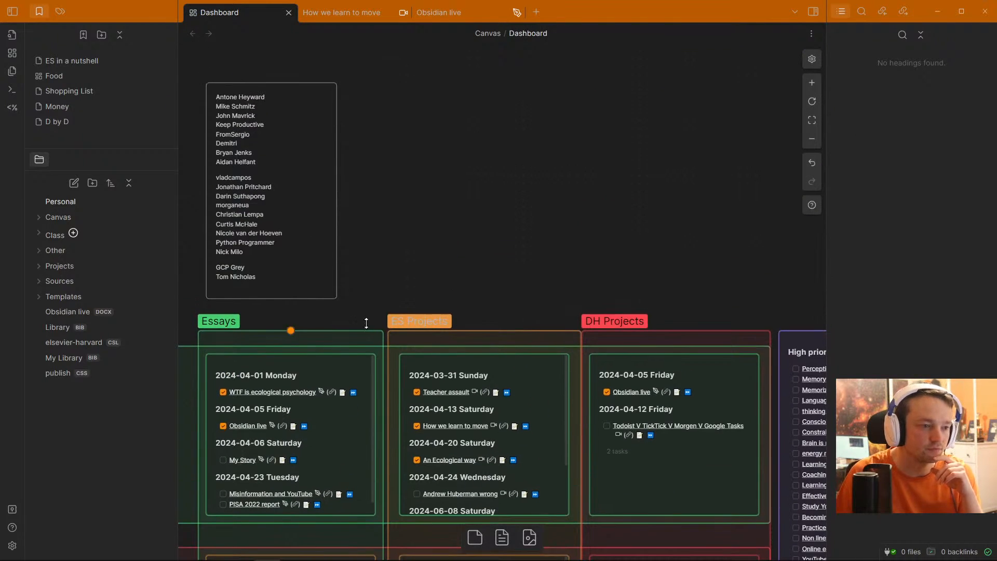
left_click_drag(367, 322, 180, 390)
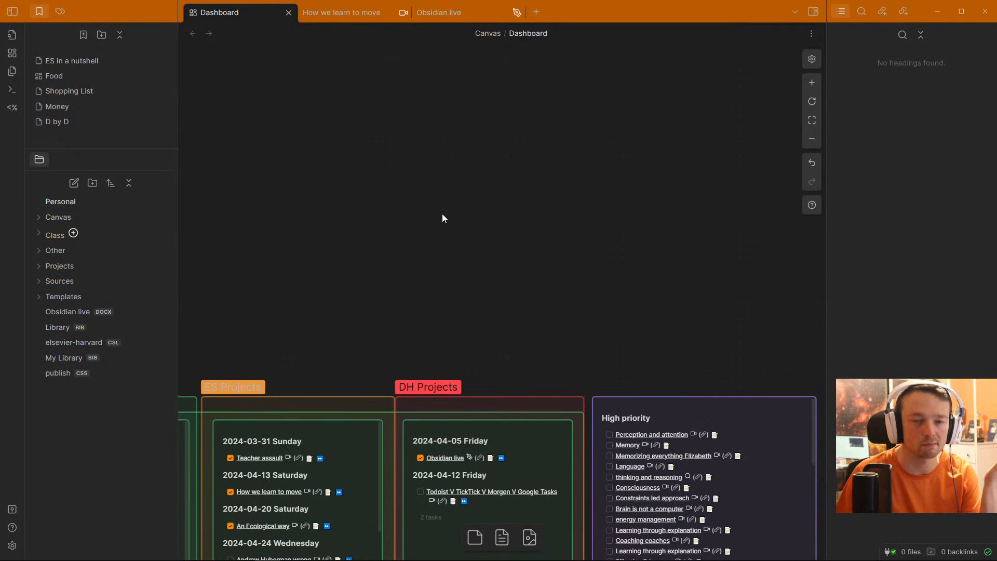
Step: Open the bookmarked Shopping List note to view its Asda and Lidl items, and close it
left_click(113, 93)
left_click(361, 200)
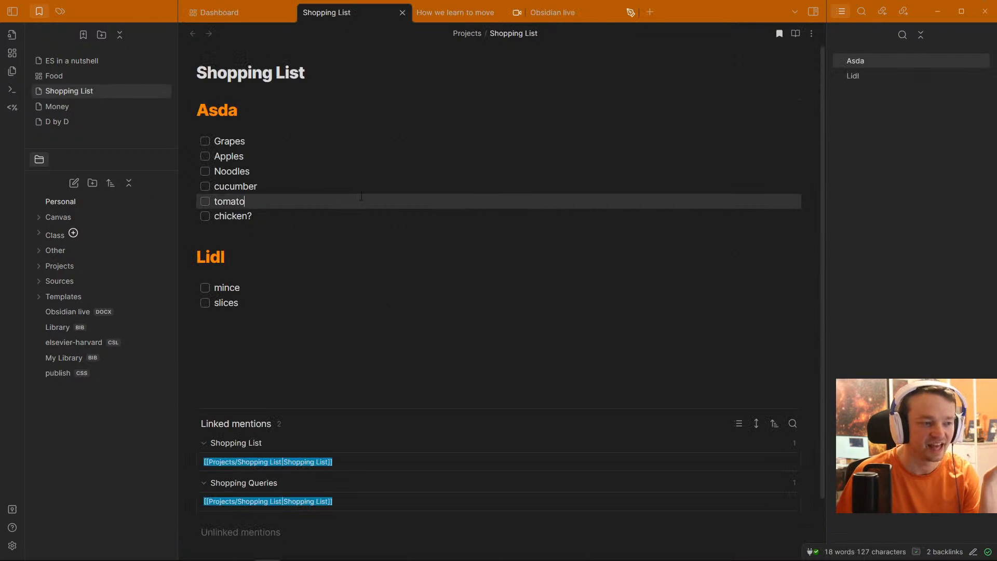
middle_click(332, 14)
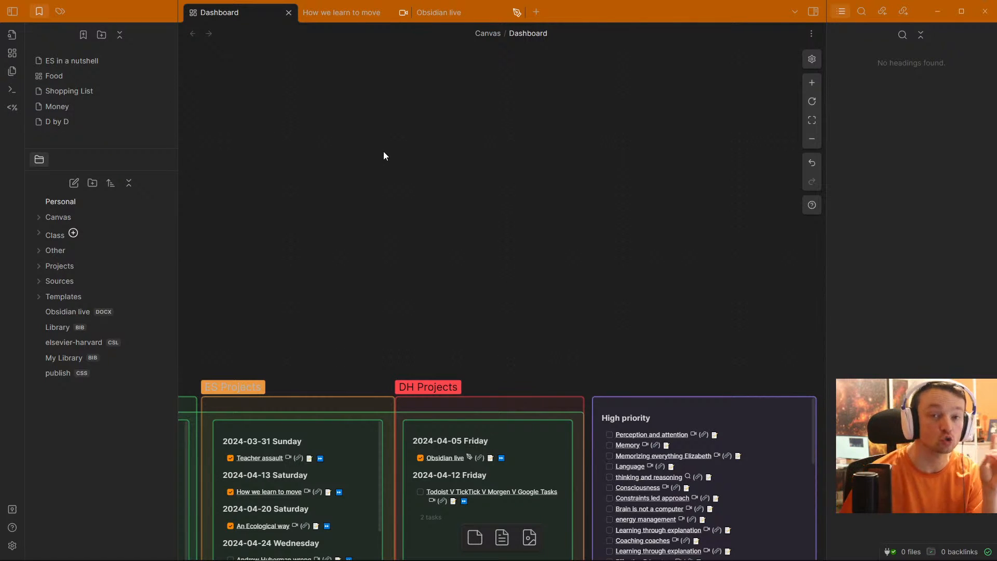
Step: Add a text card reading "type thing" to the empty area above the dashboard's project groups and delete it
double_click(414, 133)
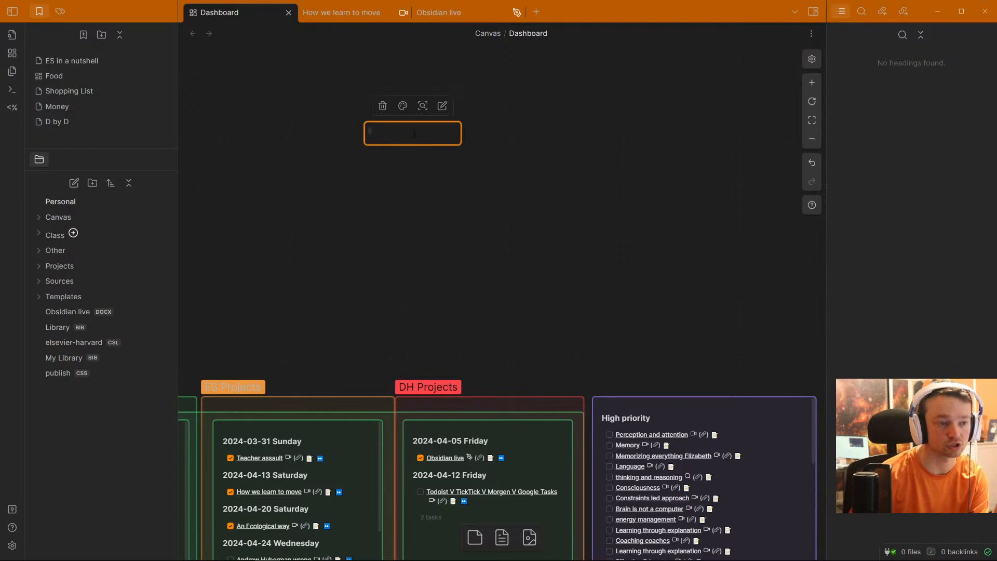
type("type thing")
left_click(491, 162)
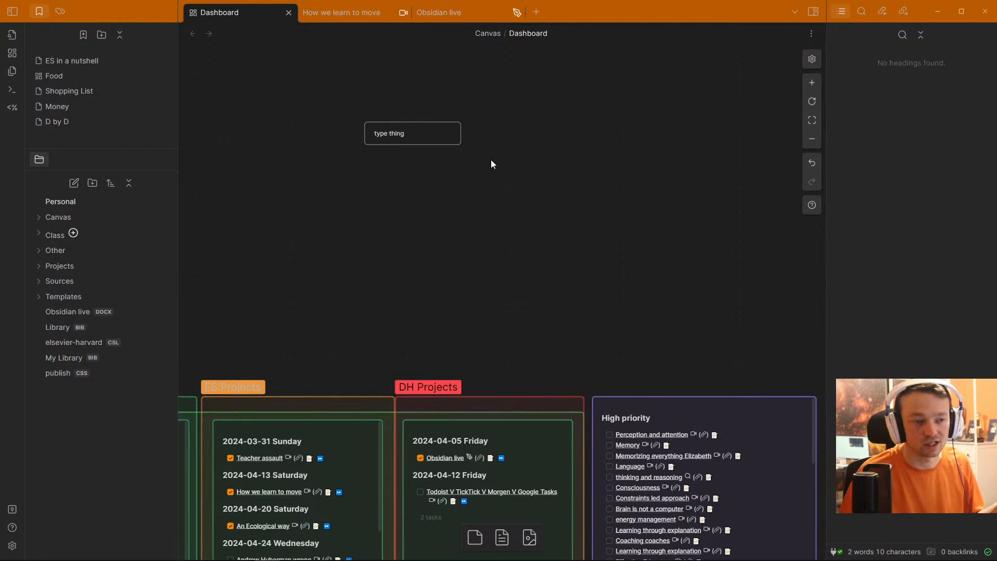
left_click(424, 134)
key("Delete")
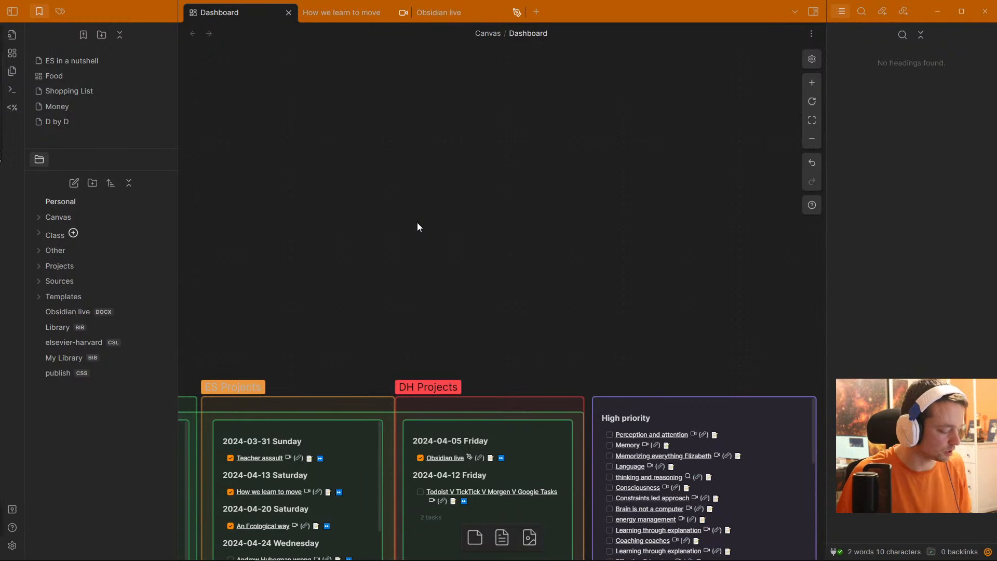
Step: Bring the task planner window over the dashboard and mark today's Obsidian live task as complete
left_click_drag(0, 85, 508, 63)
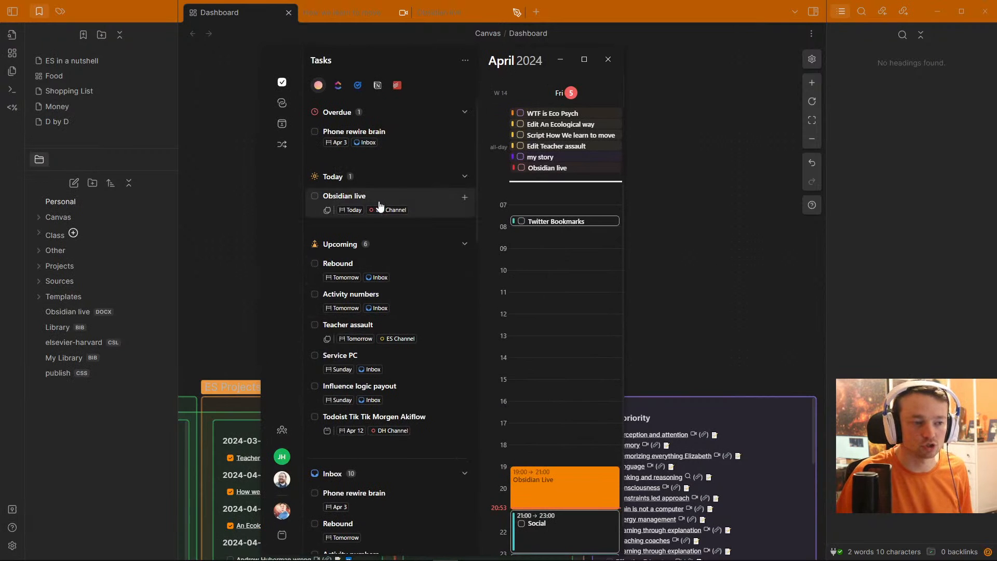
left_click(315, 196)
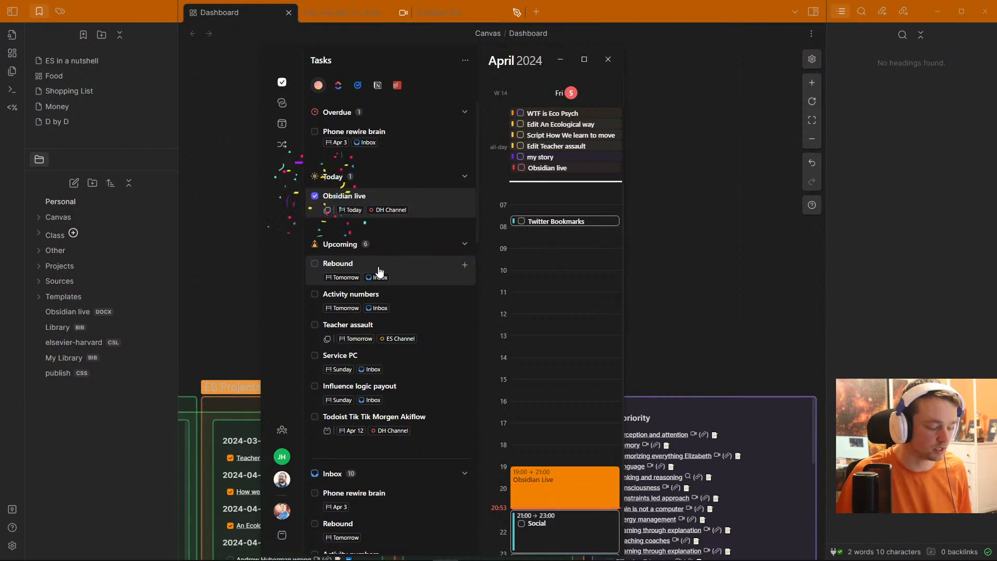
Step: Open the Phone rewire brain task to view its article link and due date, and close its details
left_click(359, 133)
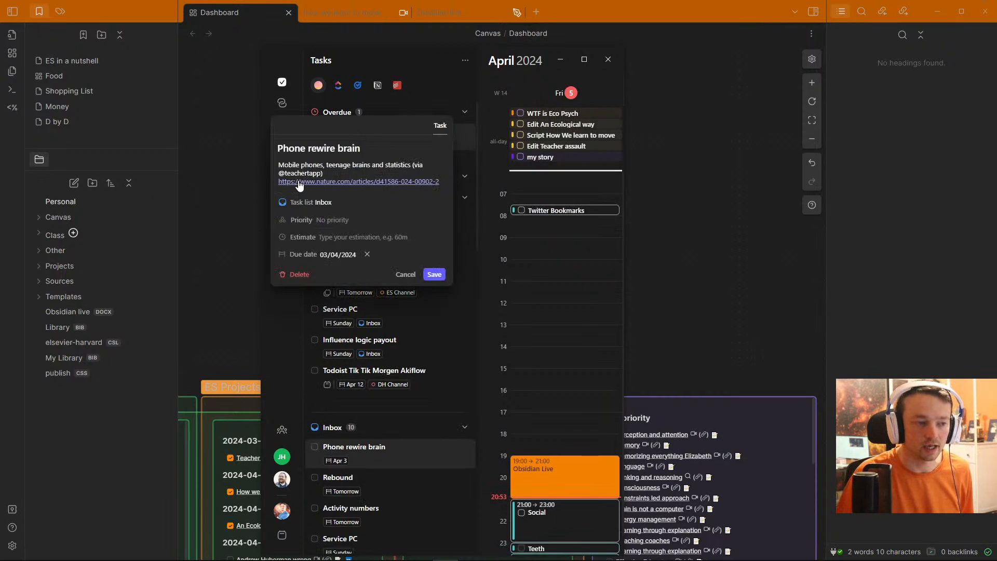
left_click(286, 317)
key("alt+Tab")
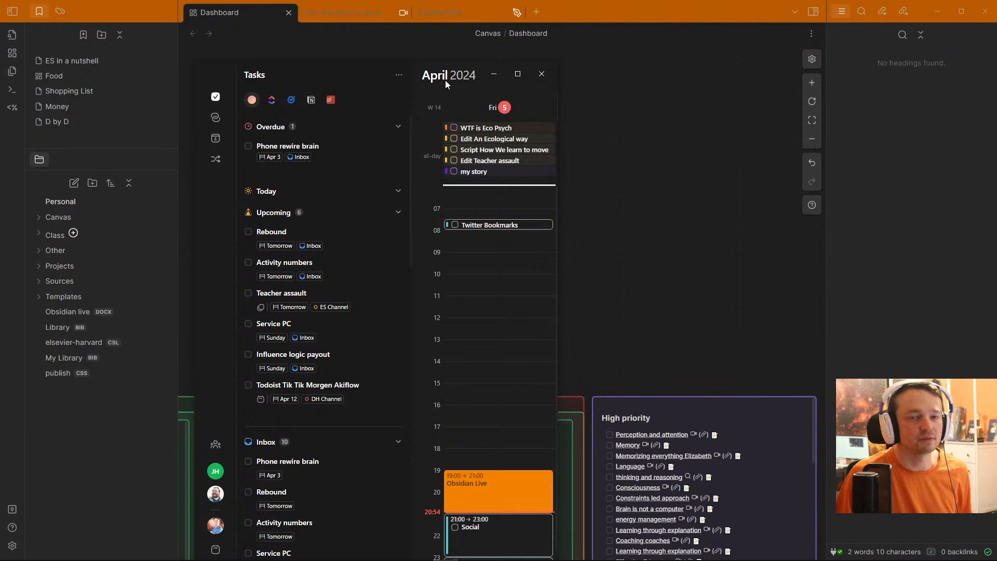
Step: Find the Teacher assault task in the planner's ES Channel list, view its details and move the planner window away
left_click_drag(434, 82, 371, 25)
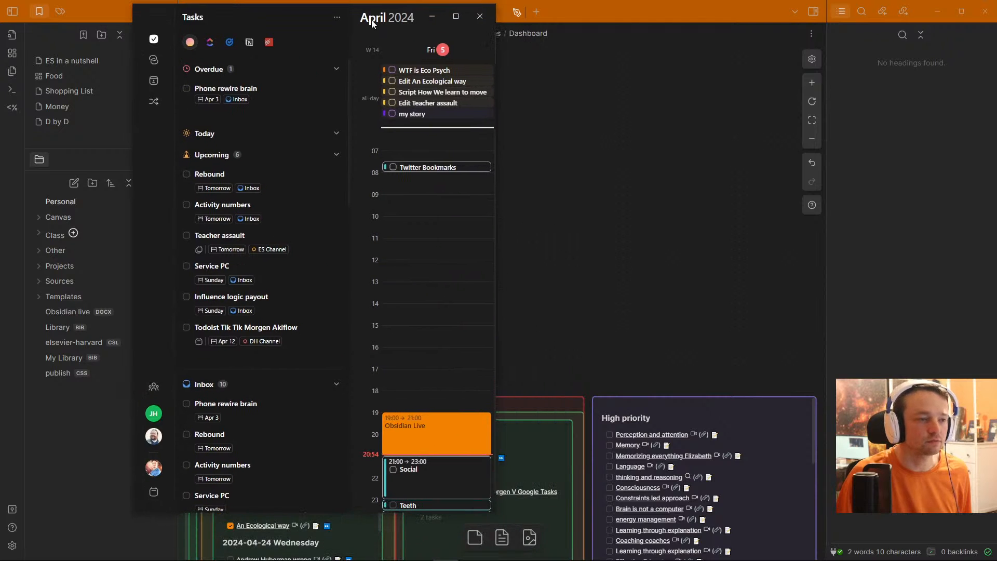
scroll(252, 353, "down", 10)
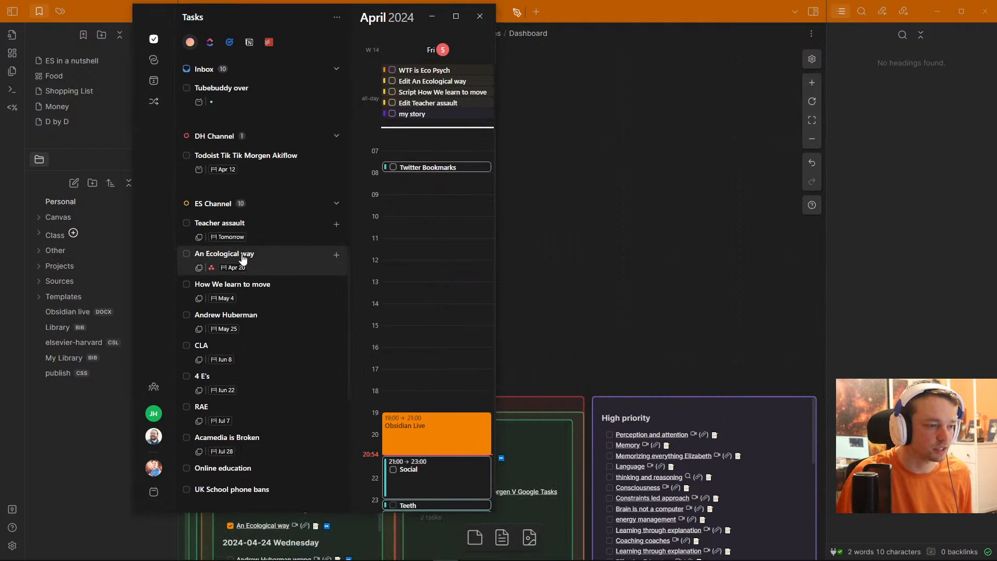
left_click(240, 230)
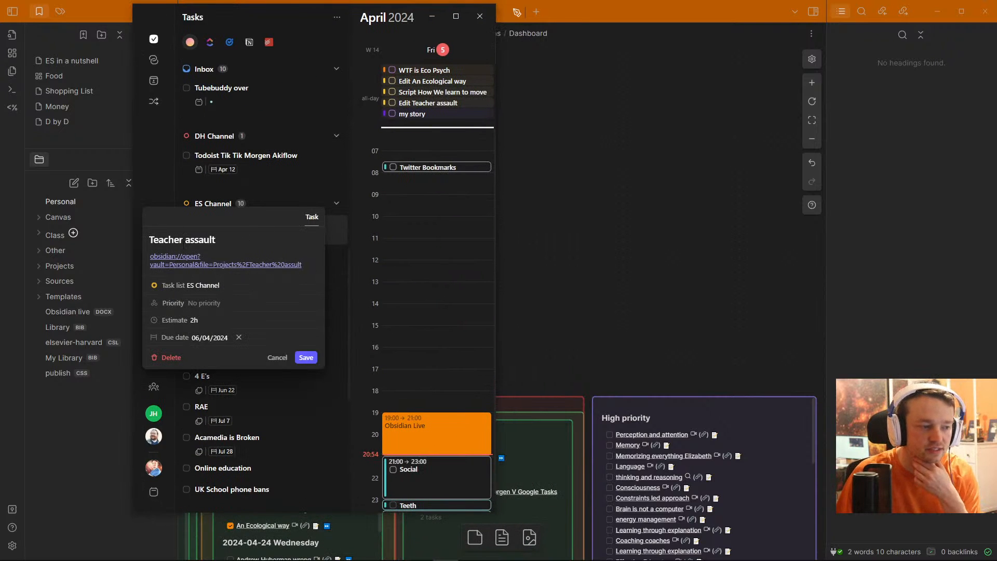
left_click(158, 174)
left_click_drag(389, 20, 0, 21)
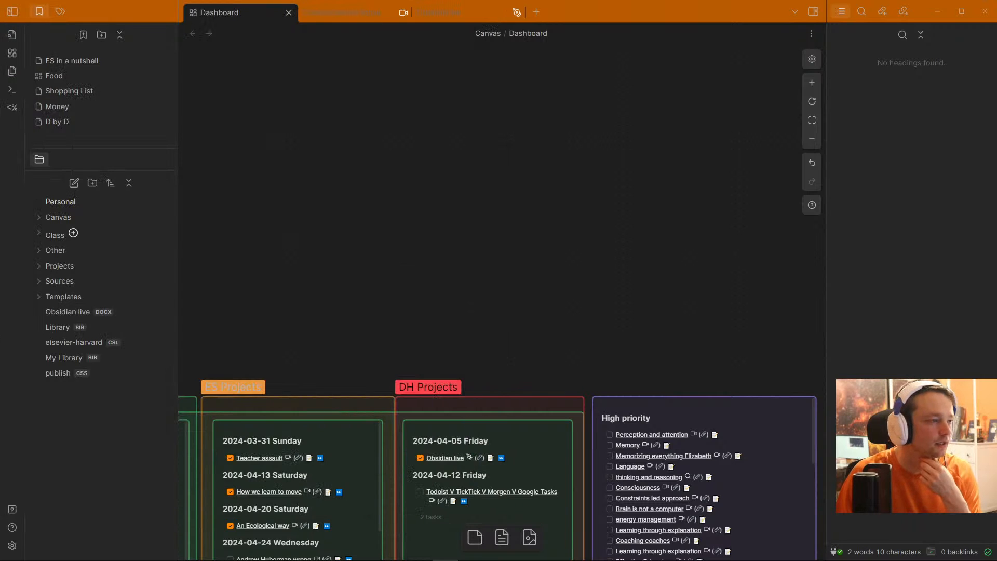
Step: Open the Teacher assault note from the ES Projects group on the Dashboard canvas
scroll(316, 272, "down", 2)
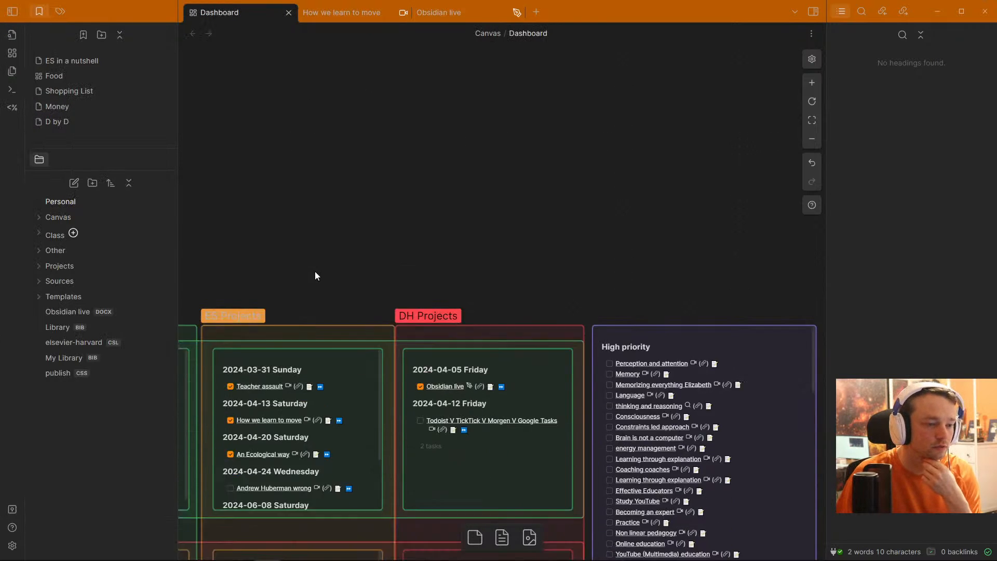
scroll(315, 272, "down", 3)
left_click_drag(314, 274, 455, 238)
left_click(403, 212)
left_click(403, 211)
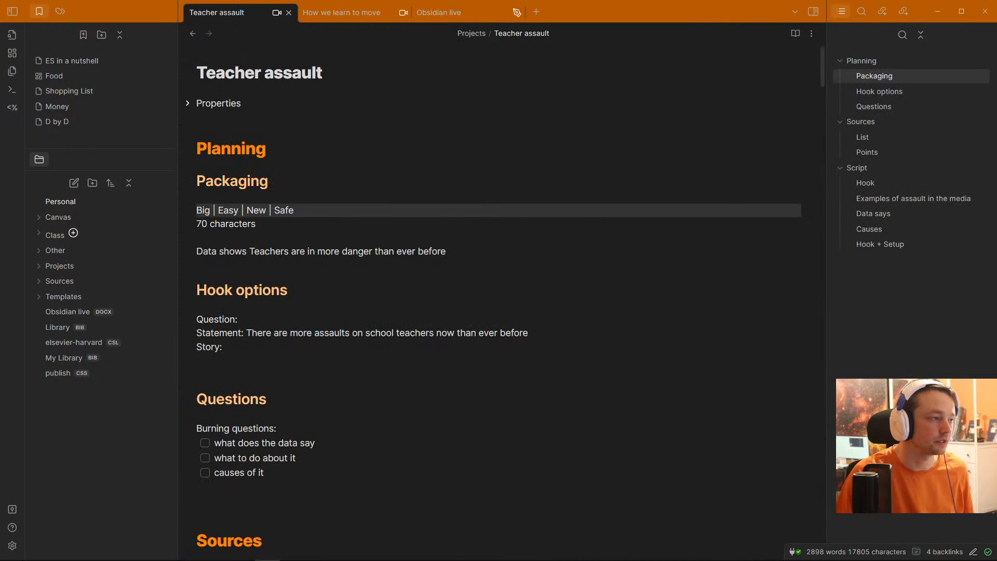
Step: Open the Teacher assault task in the planner and follow its Obsidian link to the Packaging section of the note
key("alt+Tab")
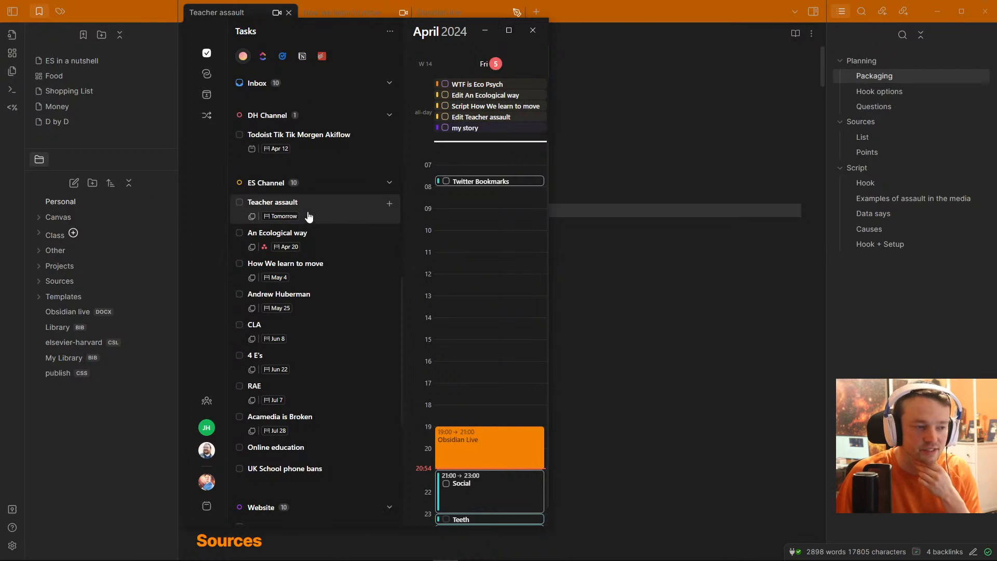
left_click(293, 208)
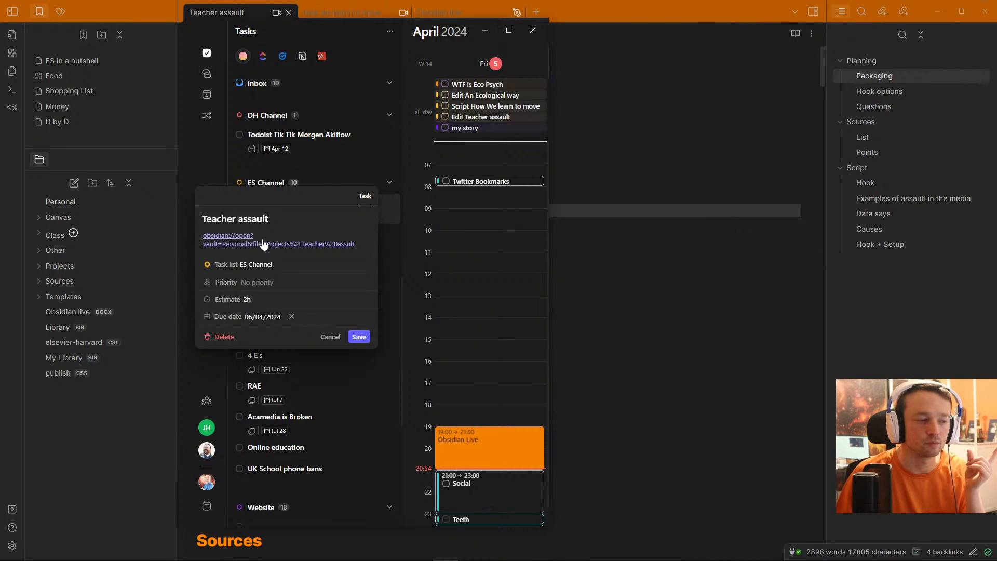
left_click(241, 245)
left_click(407, 188)
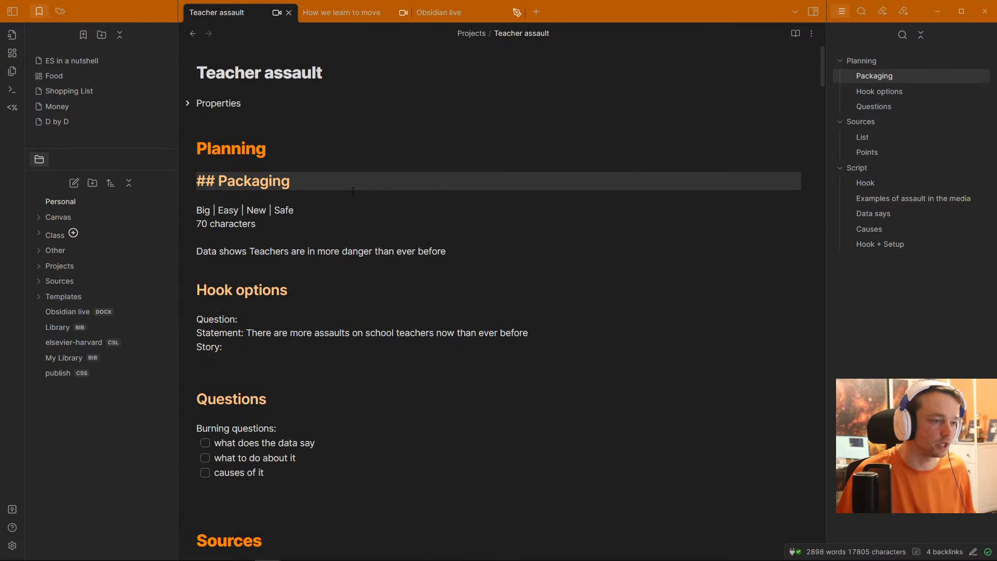
left_click(319, 209)
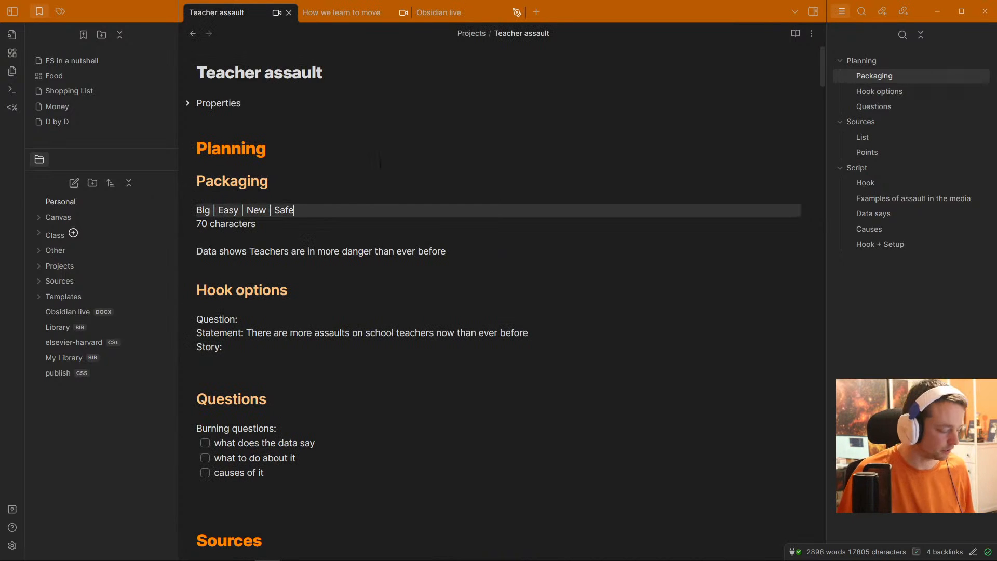
Step: Bring the planner window back to look over its task lists and calendar, and return to the Teacher assault note
key("ctrl+shift+c")
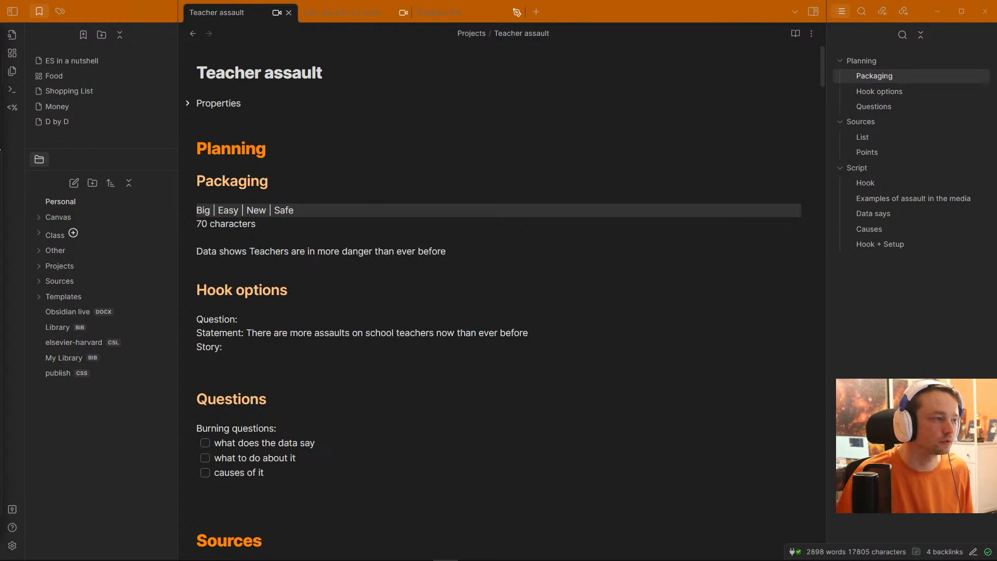
left_click_drag(0, 40, 454, 71)
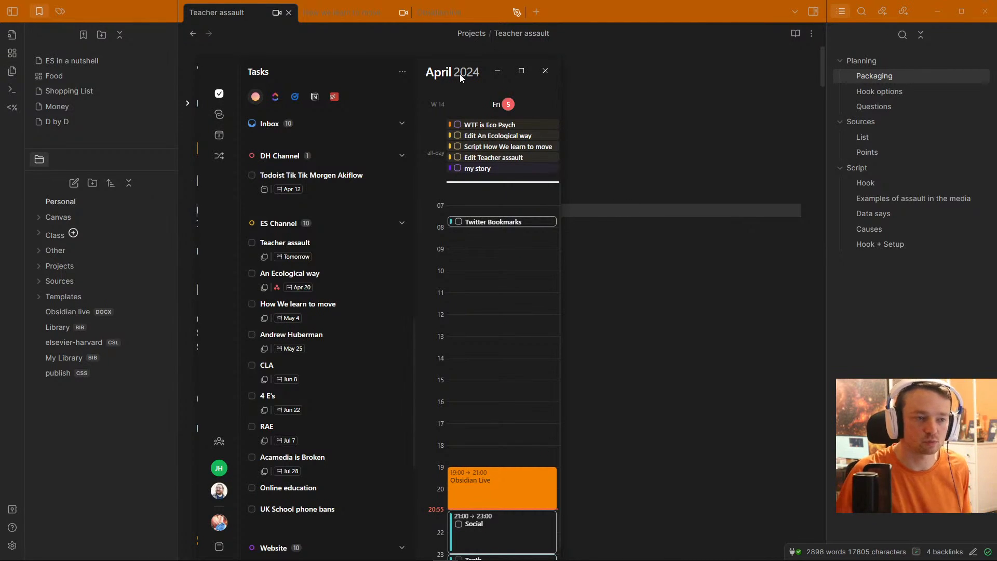
key("alt+Tab")
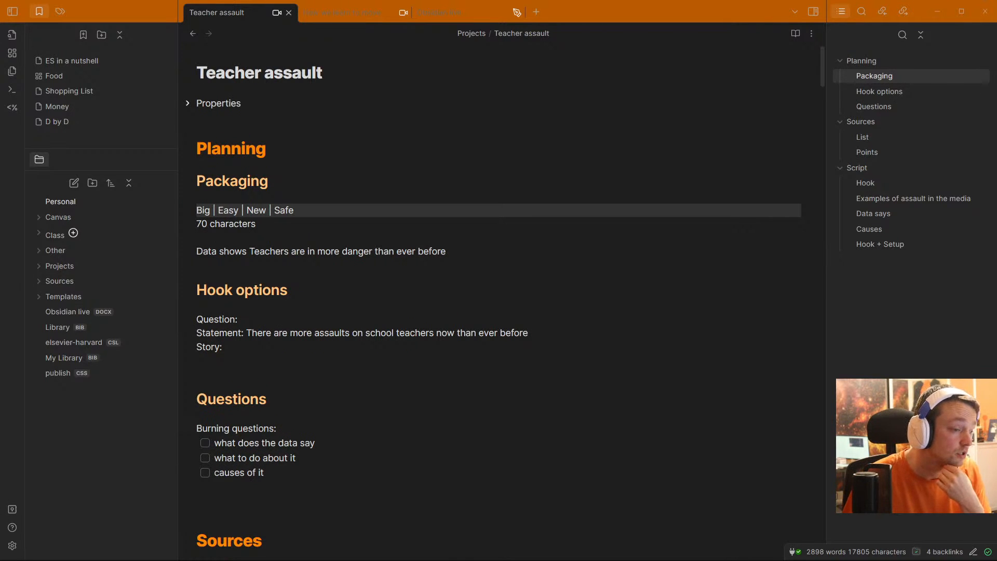
left_click(235, 271)
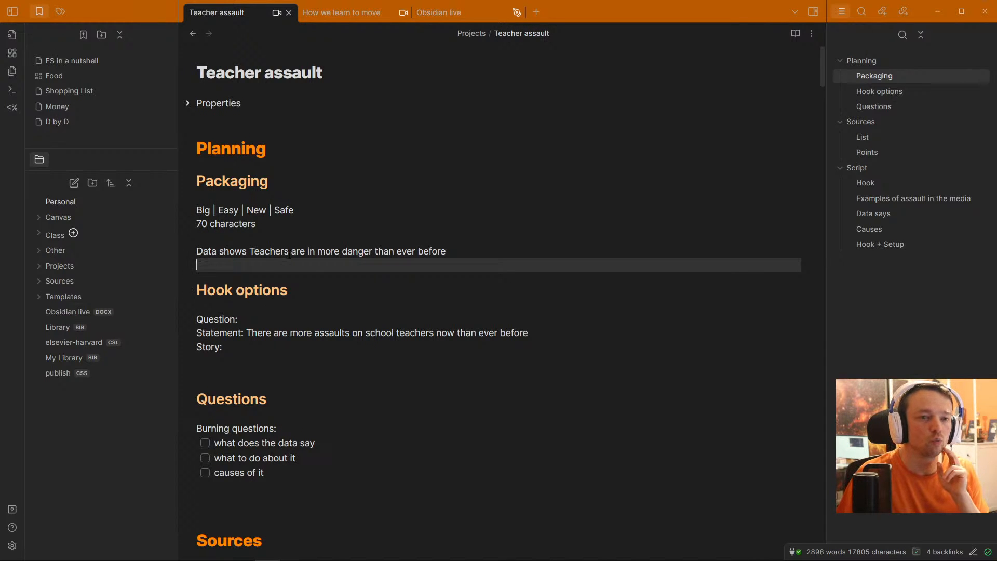
left_click(274, 253)
left_click(269, 242)
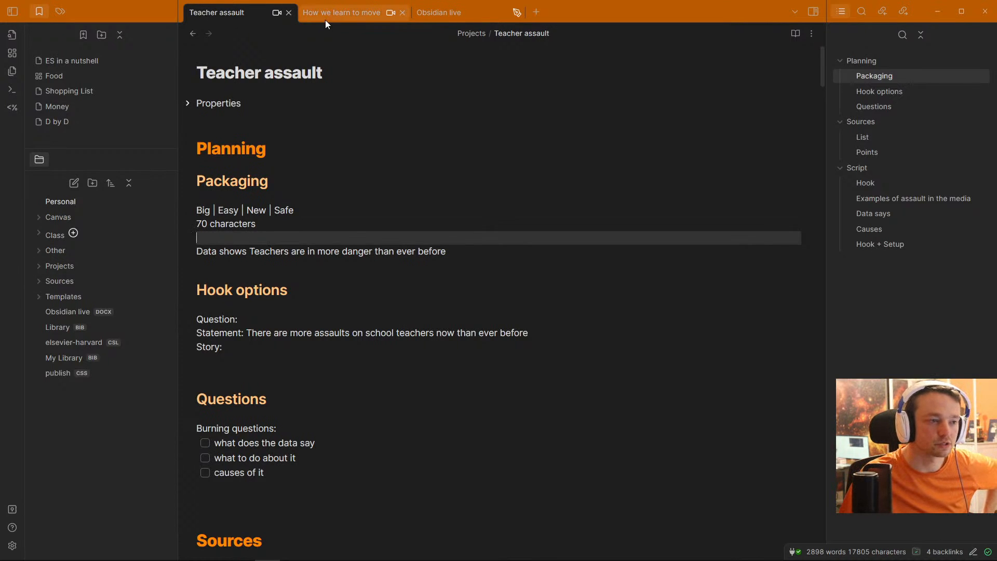
left_click(103, 65)
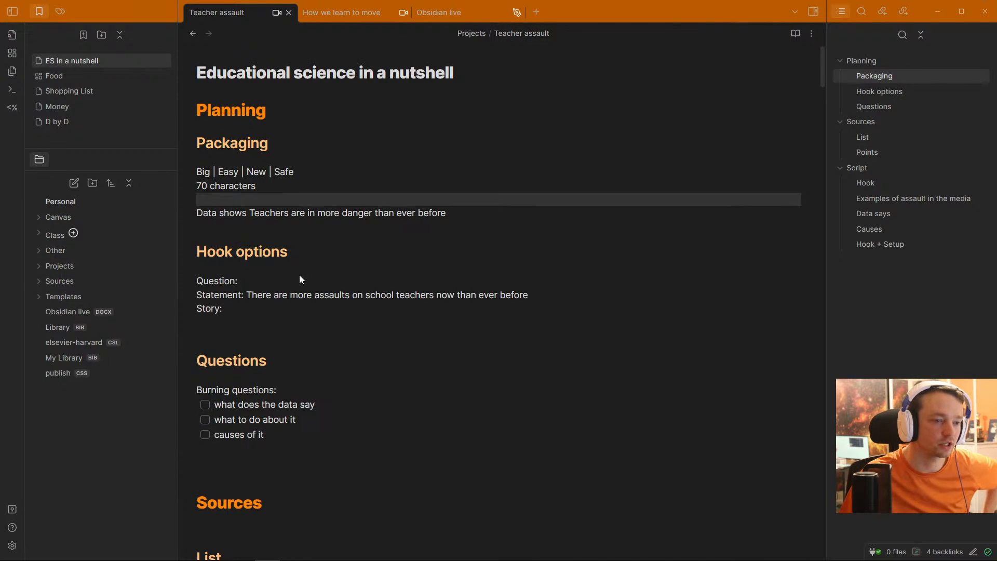
scroll(299, 275, "down", 4)
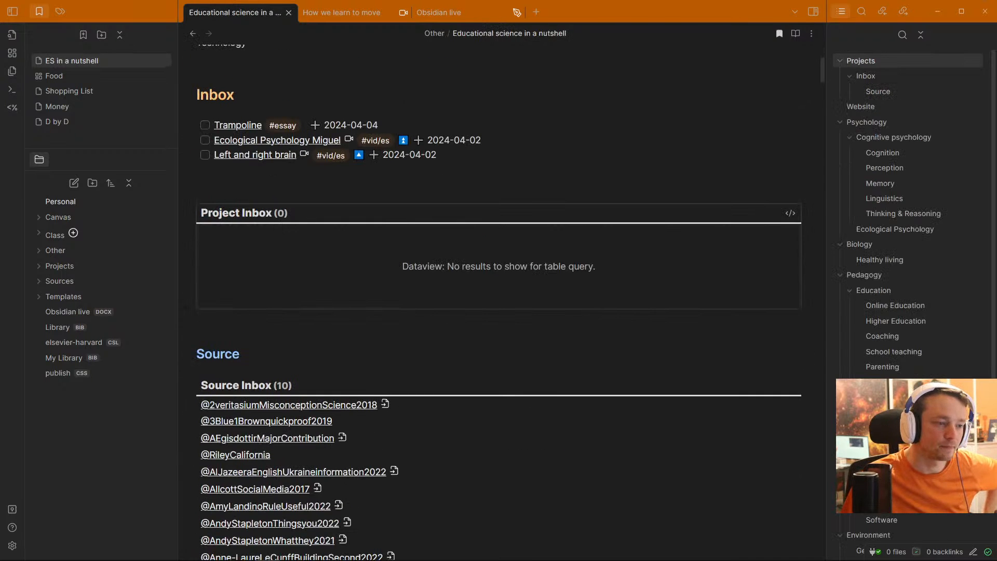
scroll(290, 332, "down", 3)
left_click(291, 333, "ctrl")
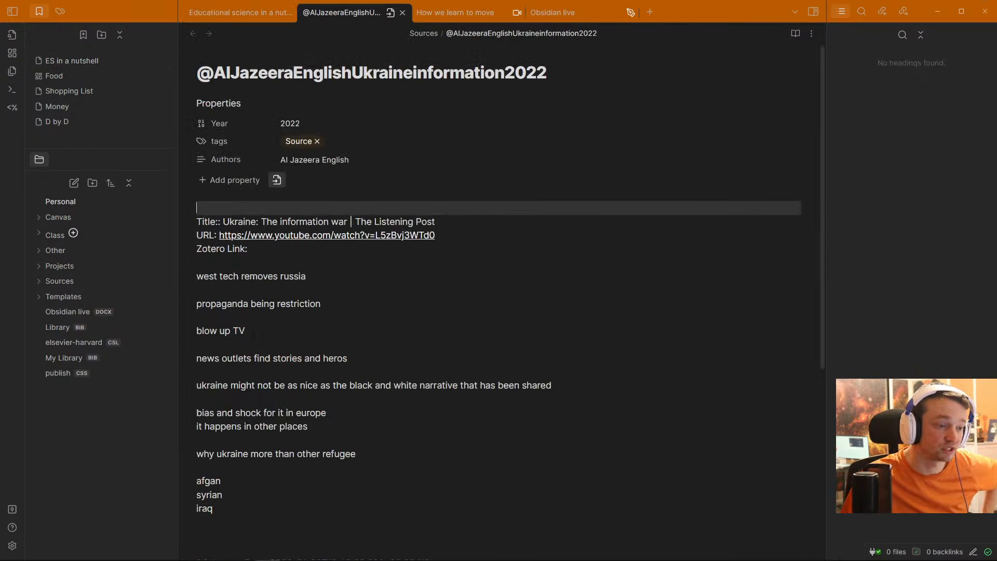
Step: Read through the Al Jazeera source note's properties, link and notes down to its import date, and close it
left_click(357, 316)
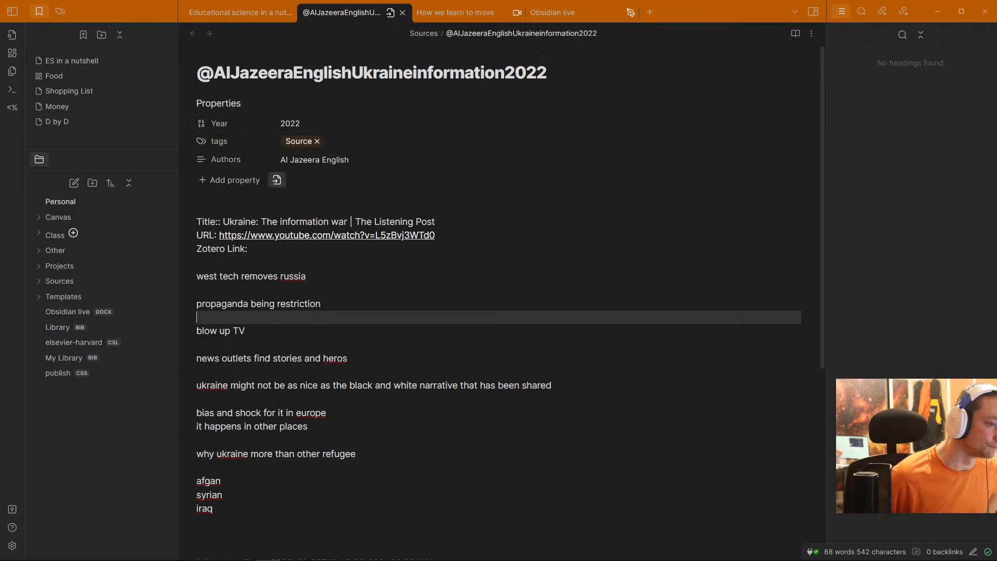
left_click(255, 208)
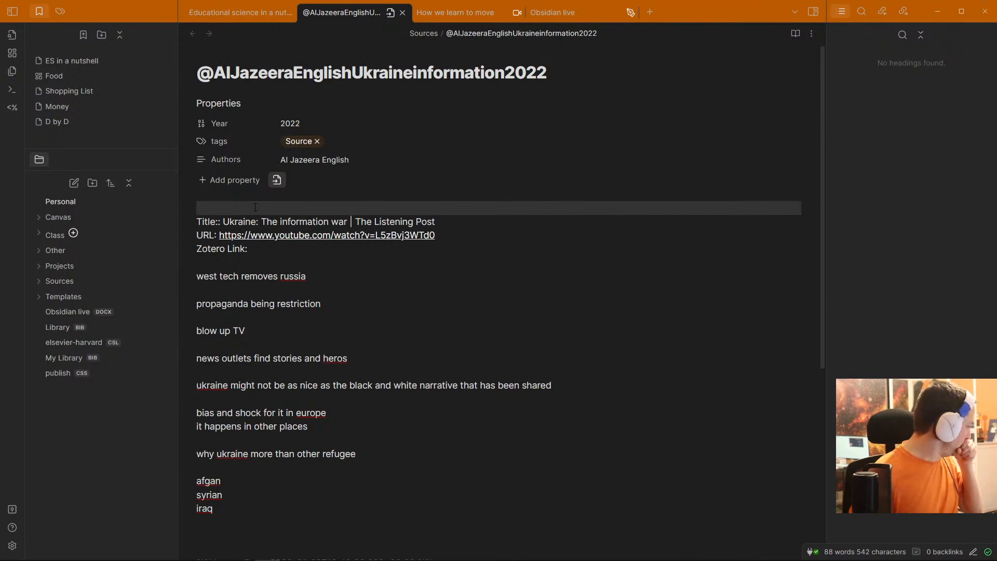
left_click(301, 322)
scroll(272, 356, "down", 5)
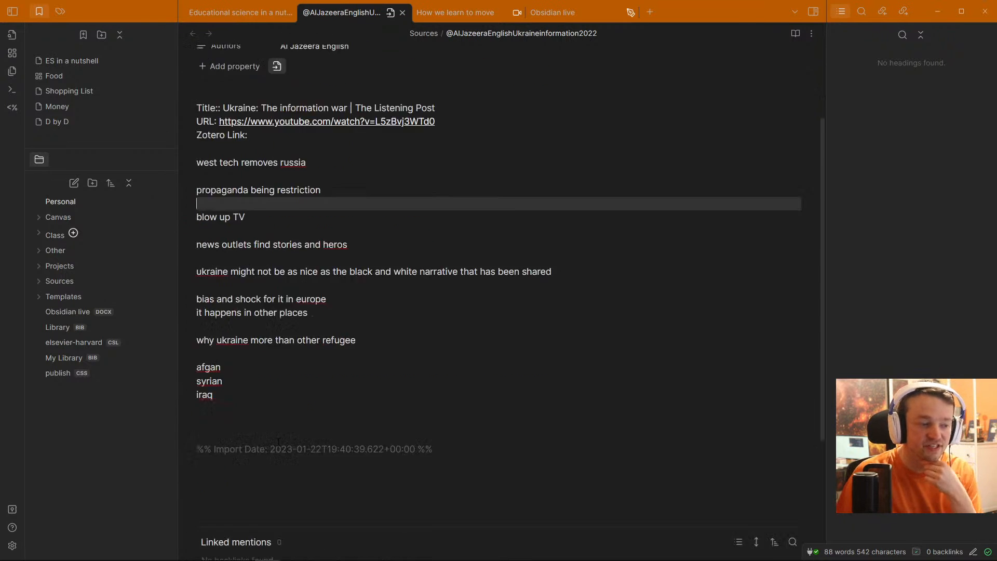
scroll(272, 357, "up", 5)
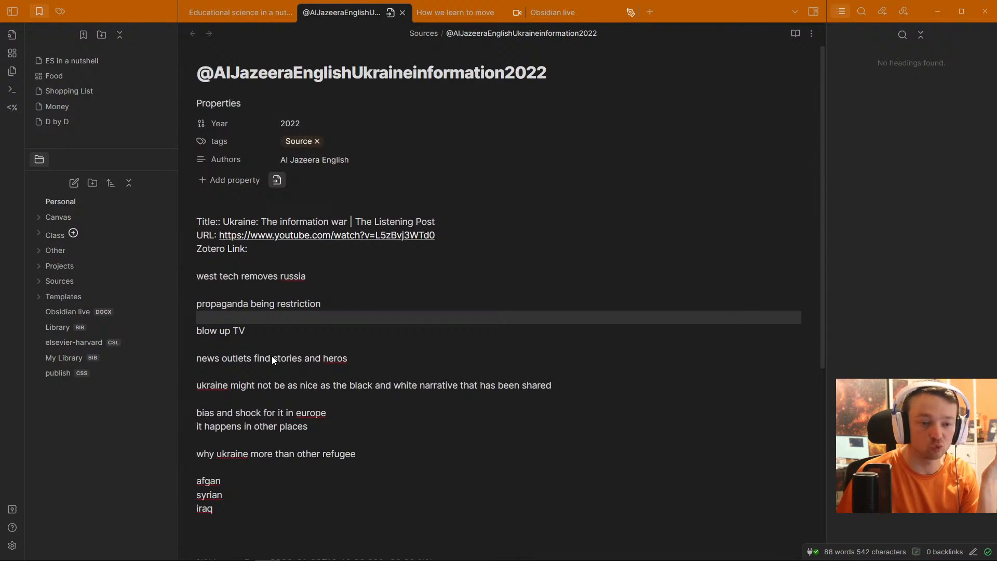
left_click(317, 340)
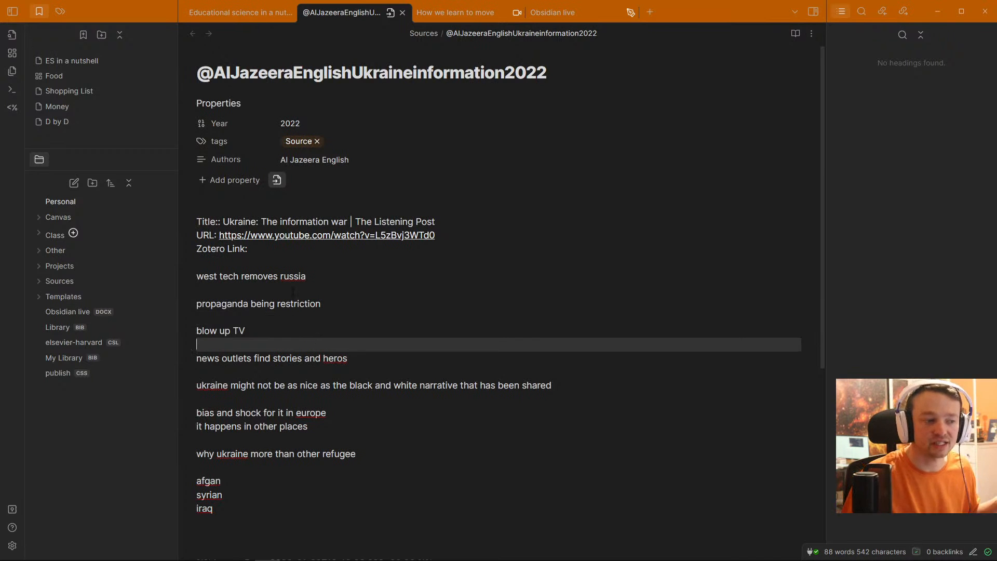
left_click(280, 276)
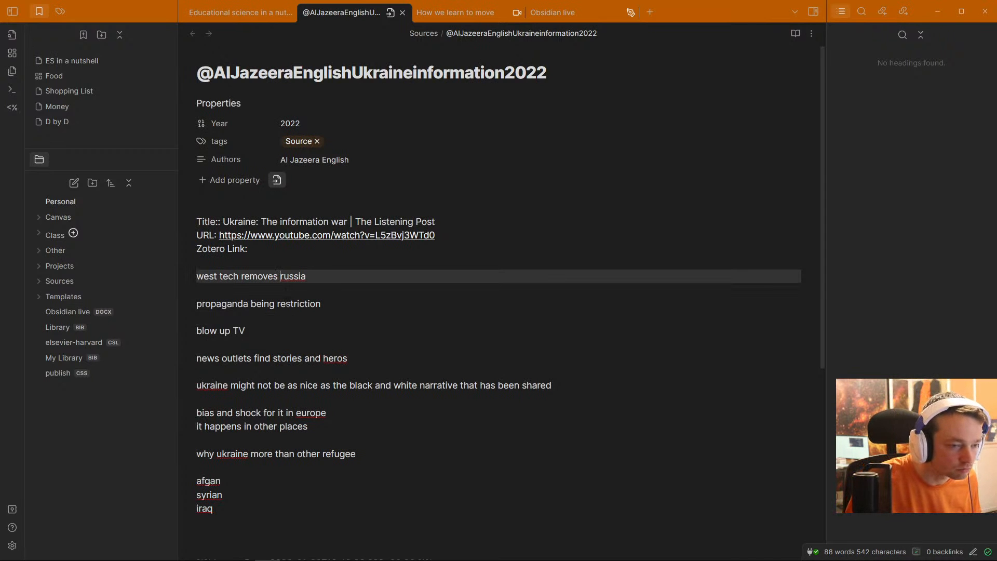
middle_click(346, 12)
left_click(329, 216)
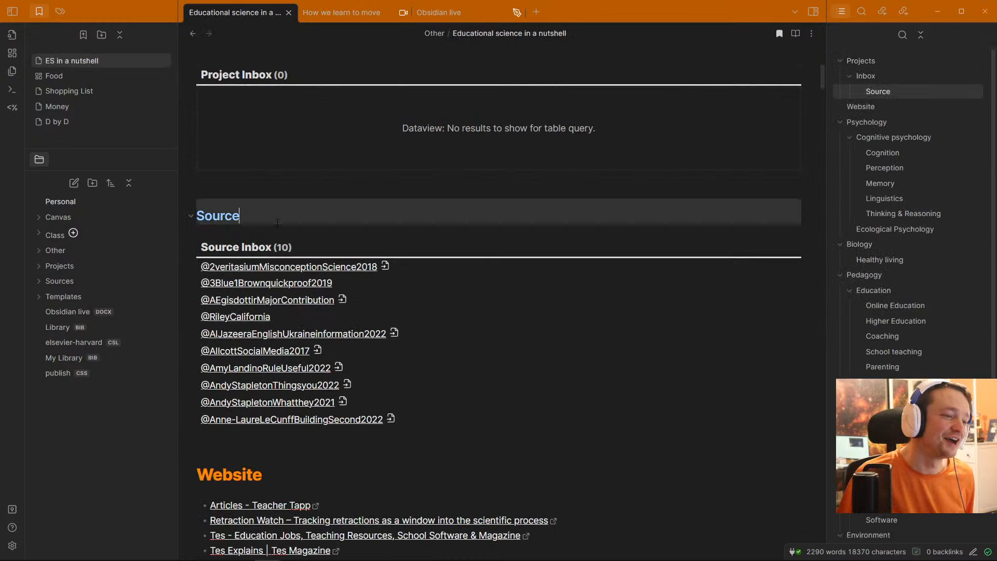
left_click(311, 267, "ctrl")
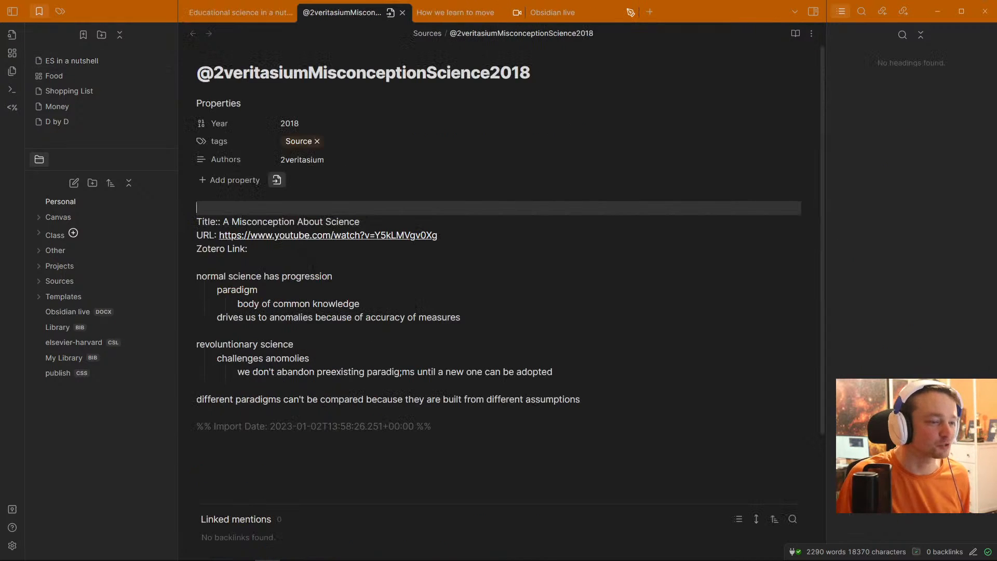
Step: Read through the Veritasium source note's link, notes and import date, and close it
left_click(289, 264)
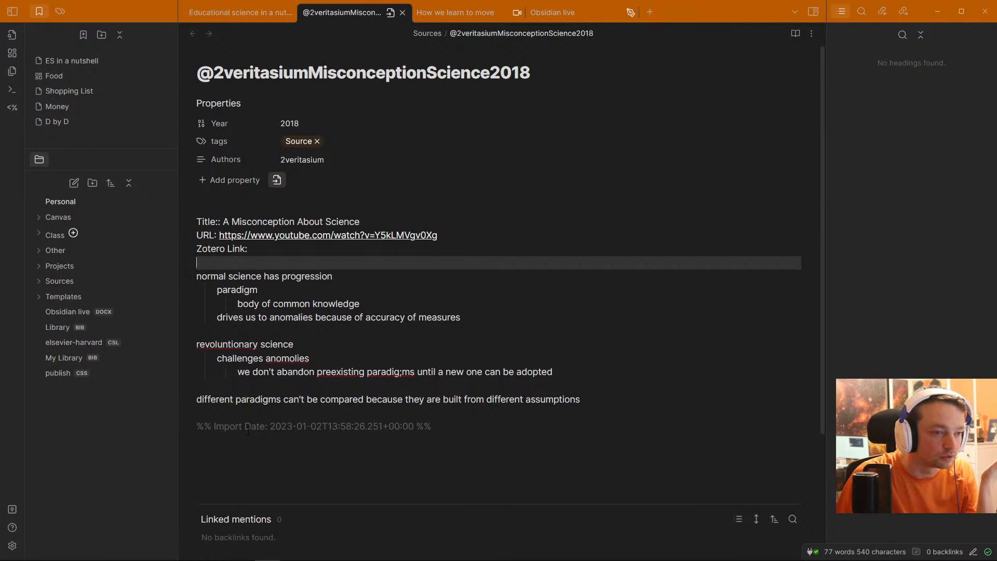
left_click(244, 426)
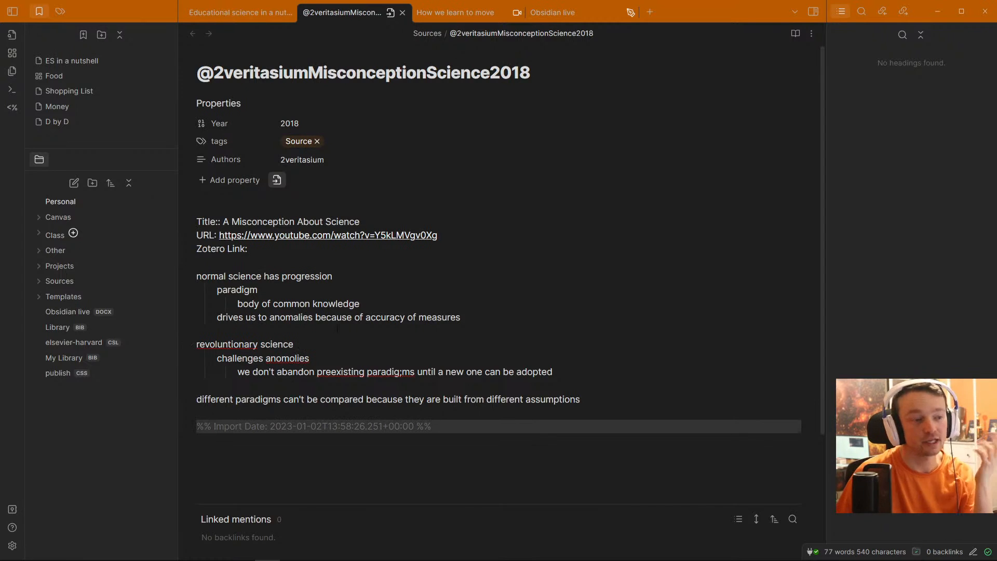
left_click(322, 303)
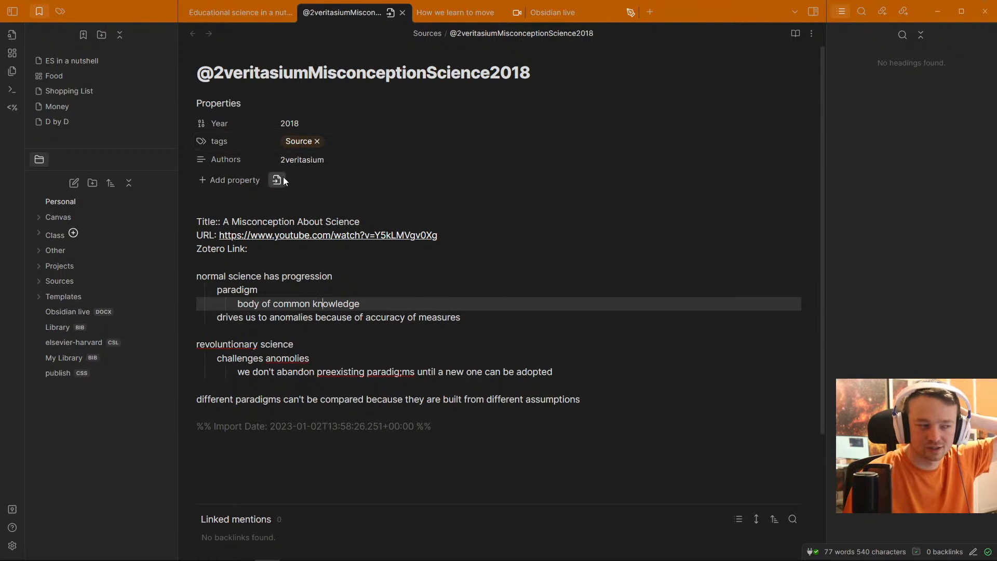
middle_click(348, 18)
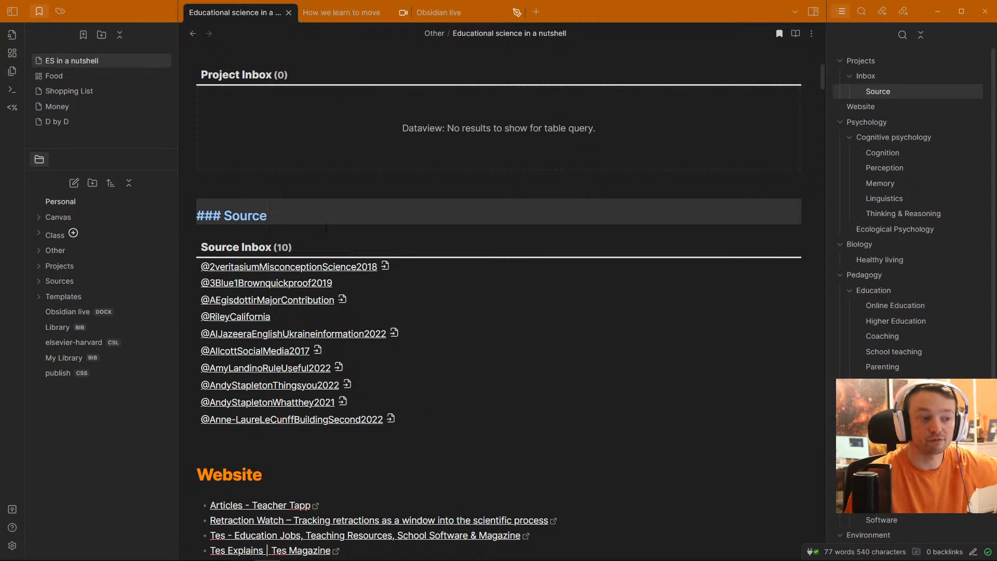
left_click(299, 233)
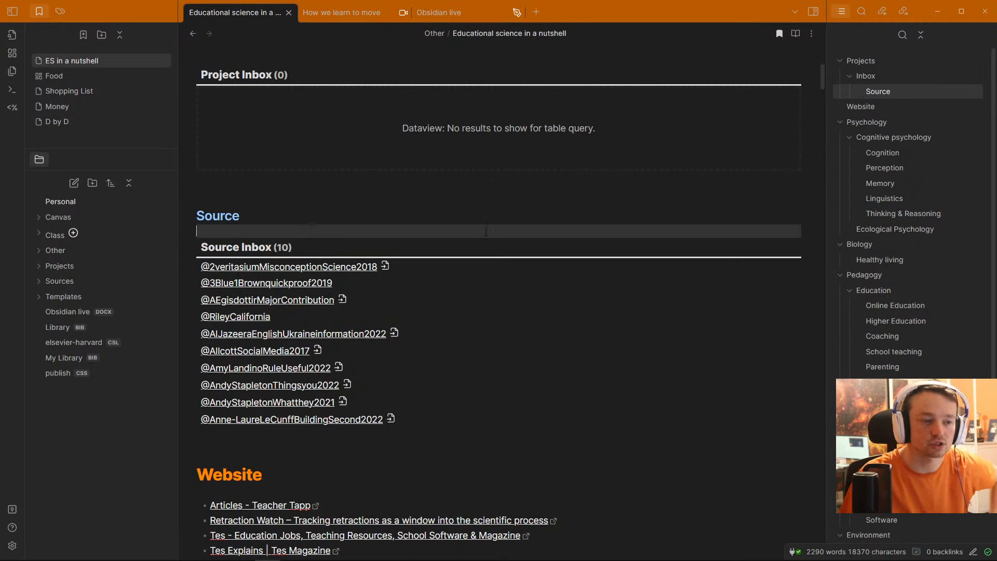
middle_click(340, 267)
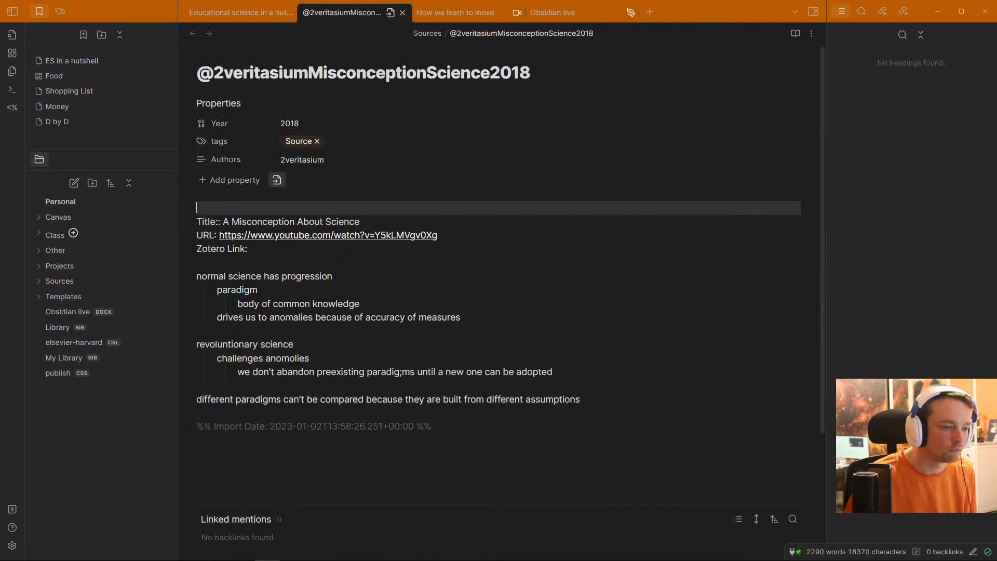
left_click(297, 293)
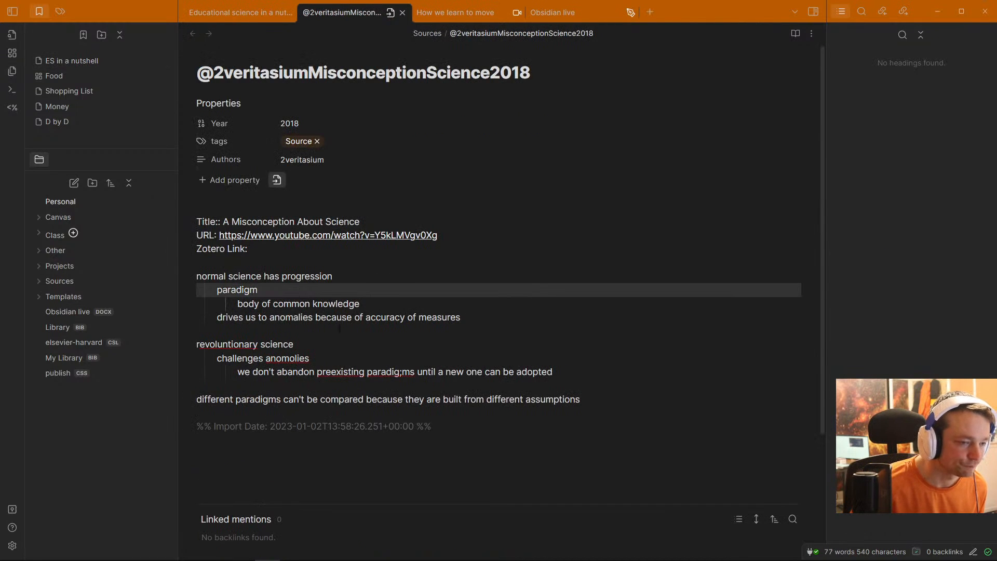
Step: Search the whole vault for the exact phrase "common knowledge"
left_click(328, 303)
key("ctrl+shift+f")
type("c")
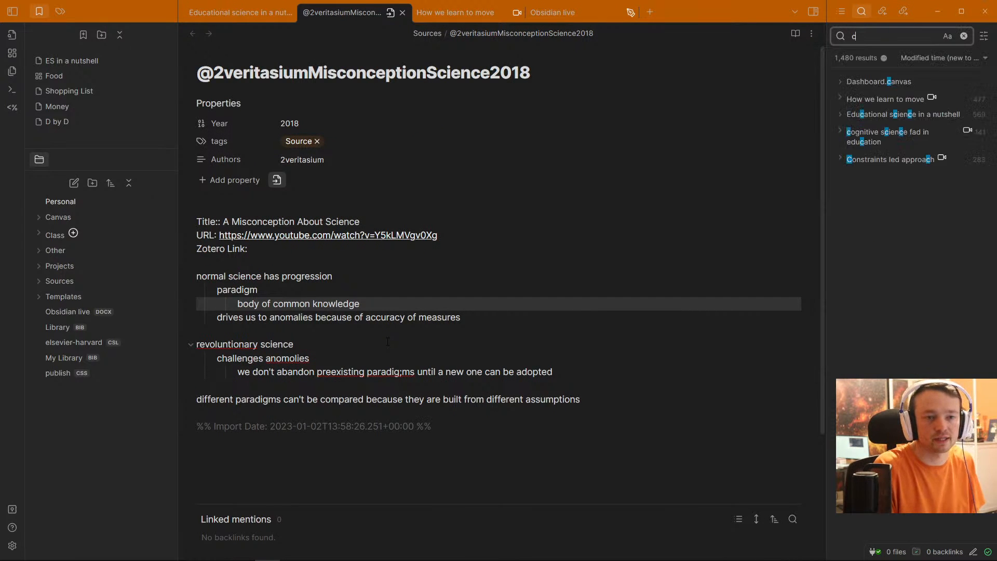
type("ommon knowledge")
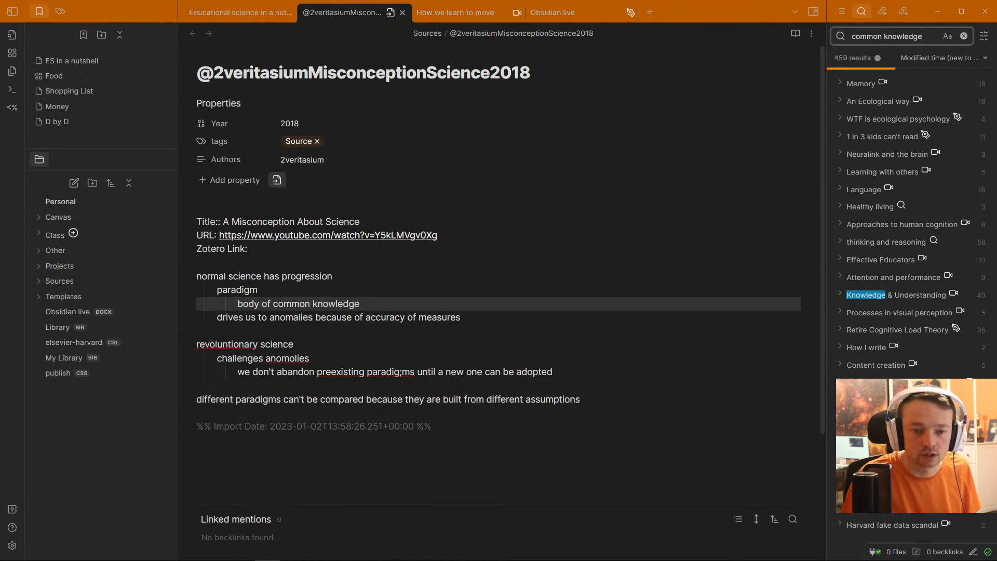
left_click(853, 36)
type("\"")
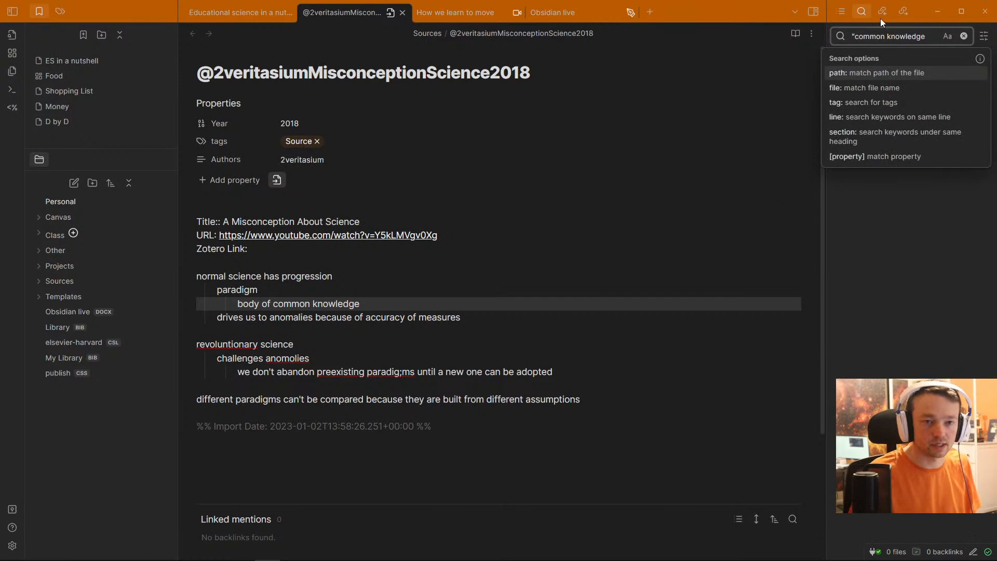
type("\"")
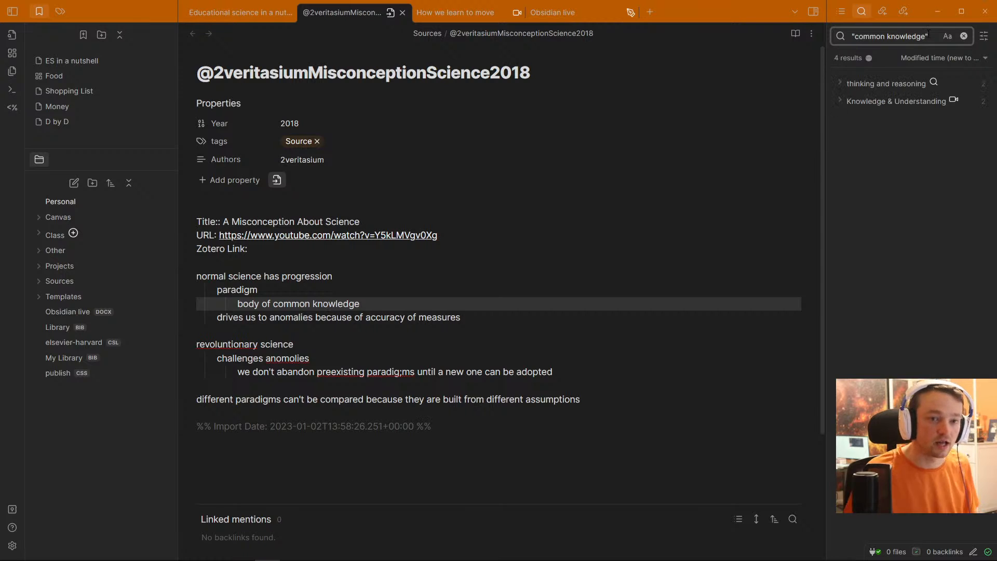
Step: Select the line "normal science has progression" in the source note and search the vault for that exact phrase
left_click(370, 264)
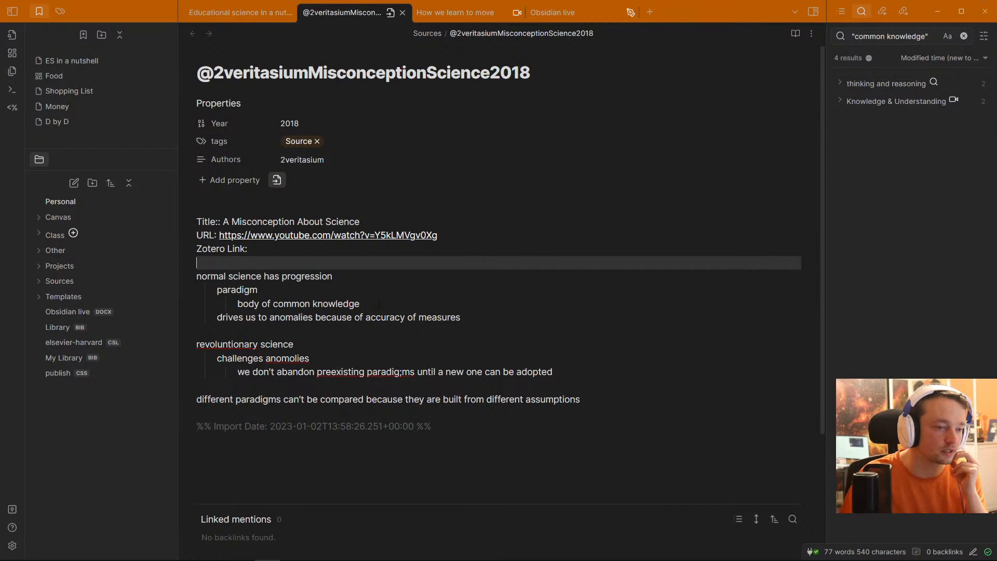
left_click_drag(334, 277, 180, 280)
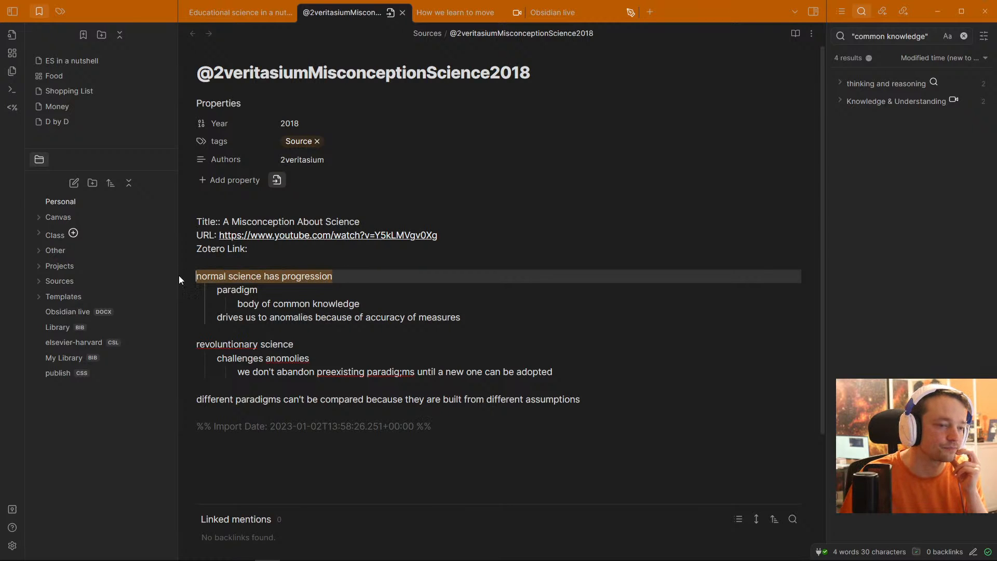
right_click(236, 277)
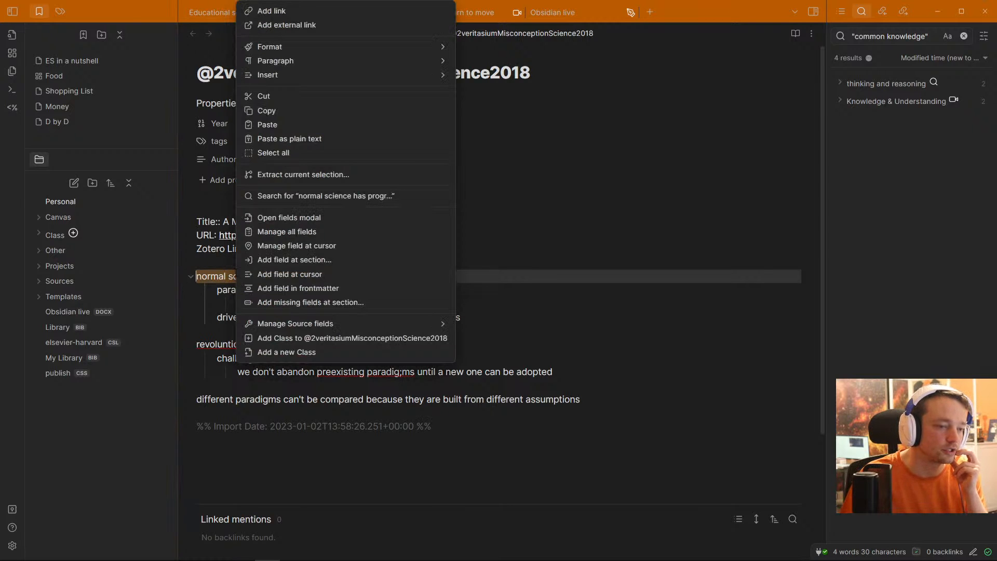
left_click(292, 195)
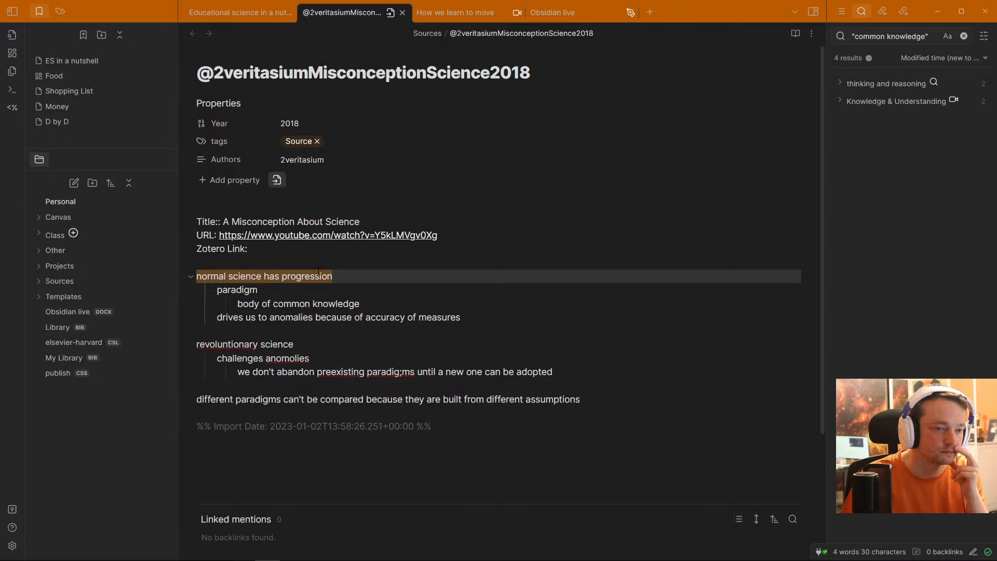
right_click(295, 276)
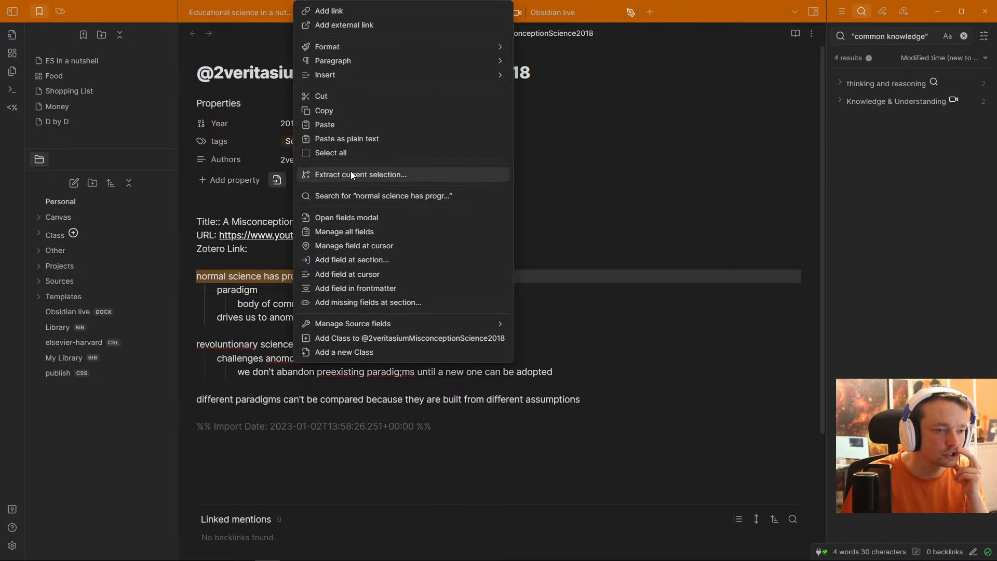
left_click(353, 196)
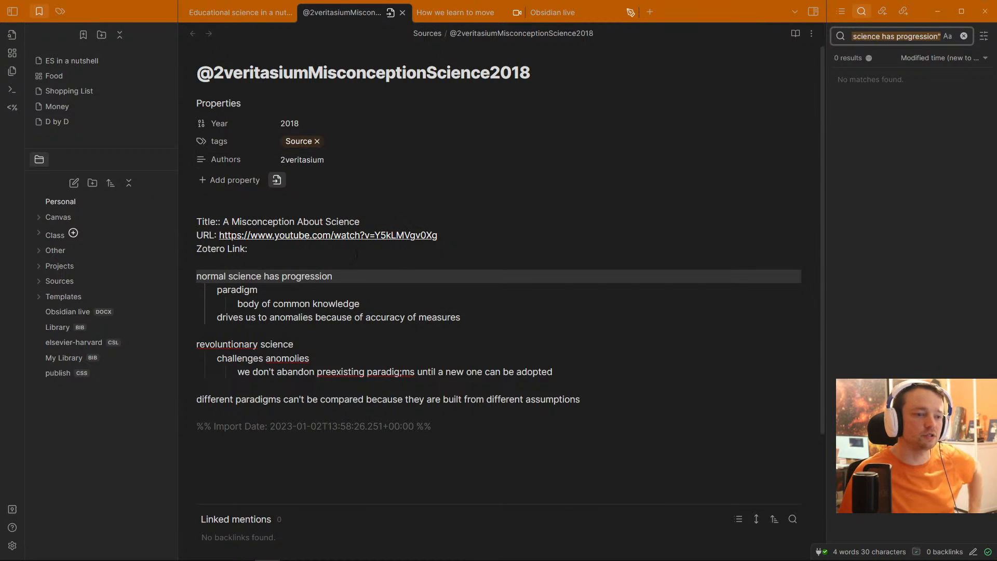
left_click(313, 264)
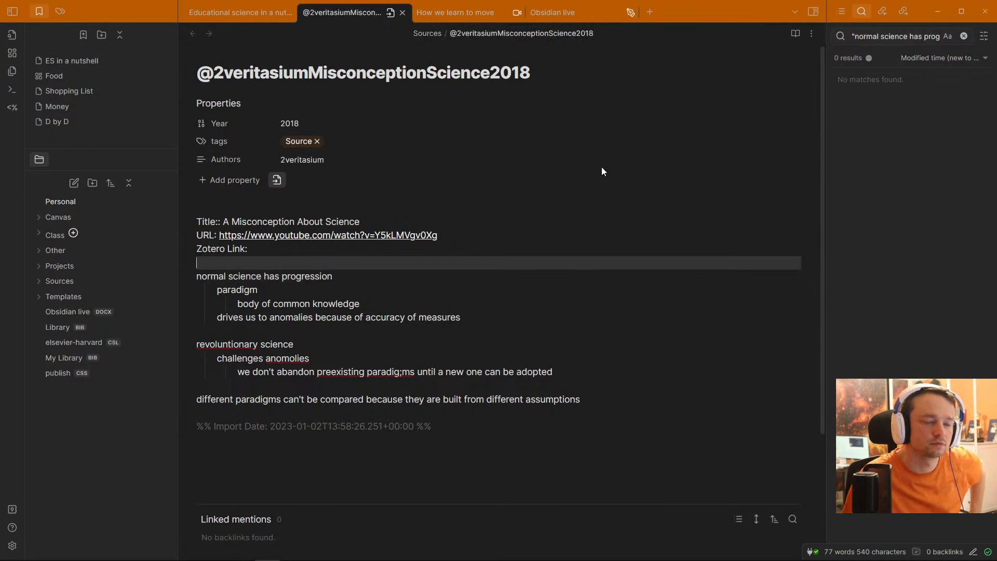
Step: Clear the vault search query and return to the source note
left_click(854, 35)
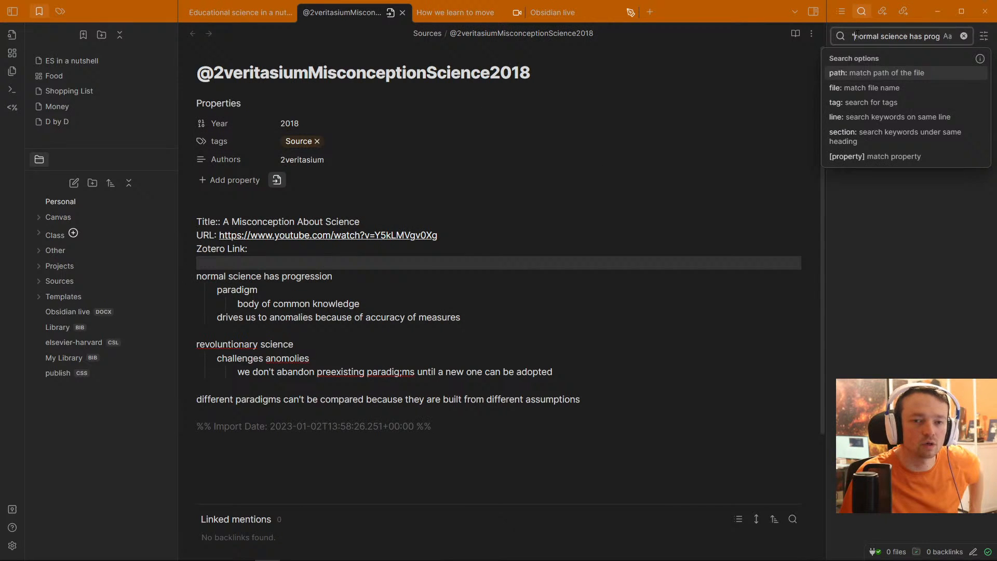
left_click(333, 290)
scroll(332, 289, "down", 3)
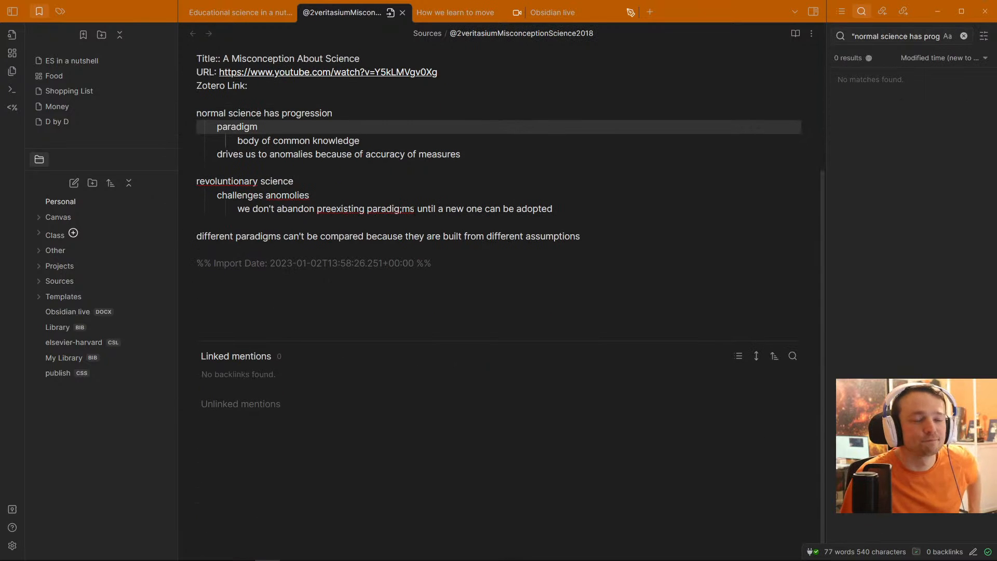
left_click(962, 36)
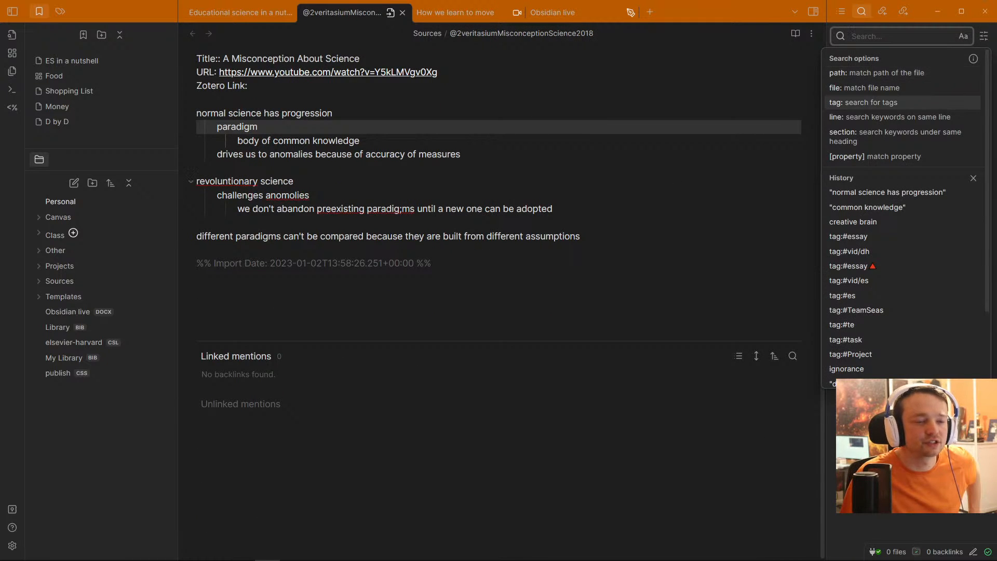
left_click(590, 172)
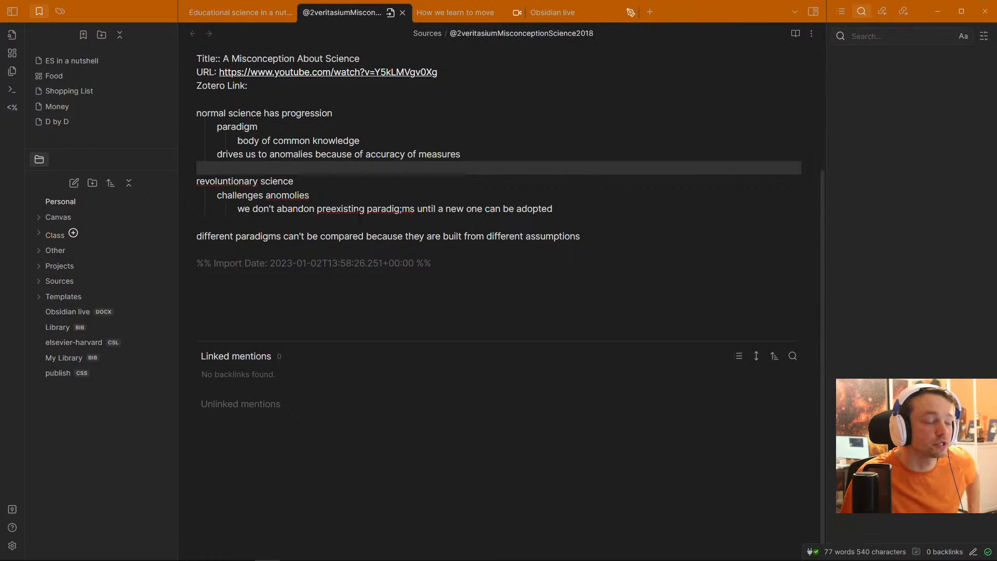
Step: Highlight the source note's body from the import date up to the Title line to point it out, and deselect it
scroll(467, 311, "up", 2)
left_click_drag(434, 367, 192, 164)
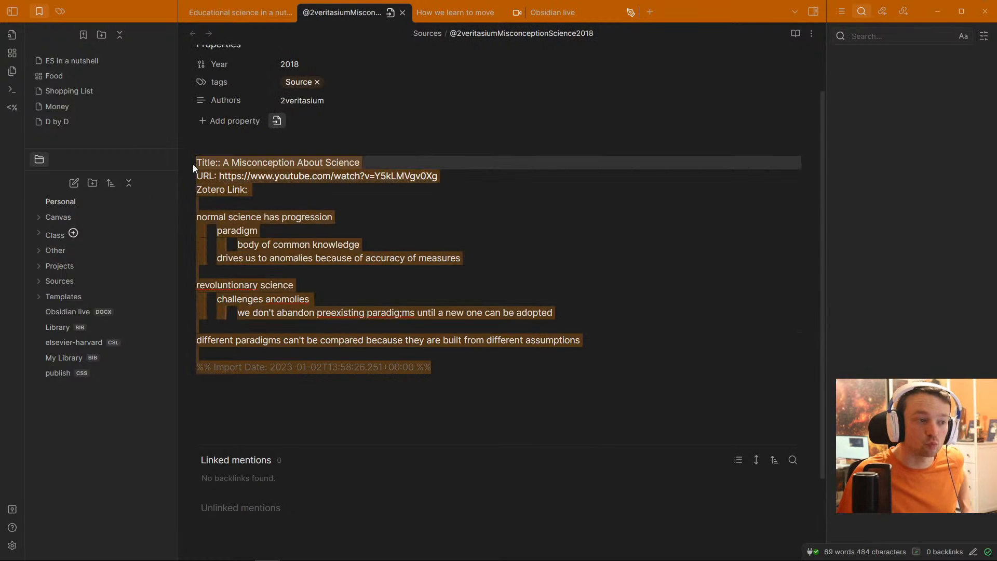
left_click(287, 232)
scroll(286, 232, "up", 1)
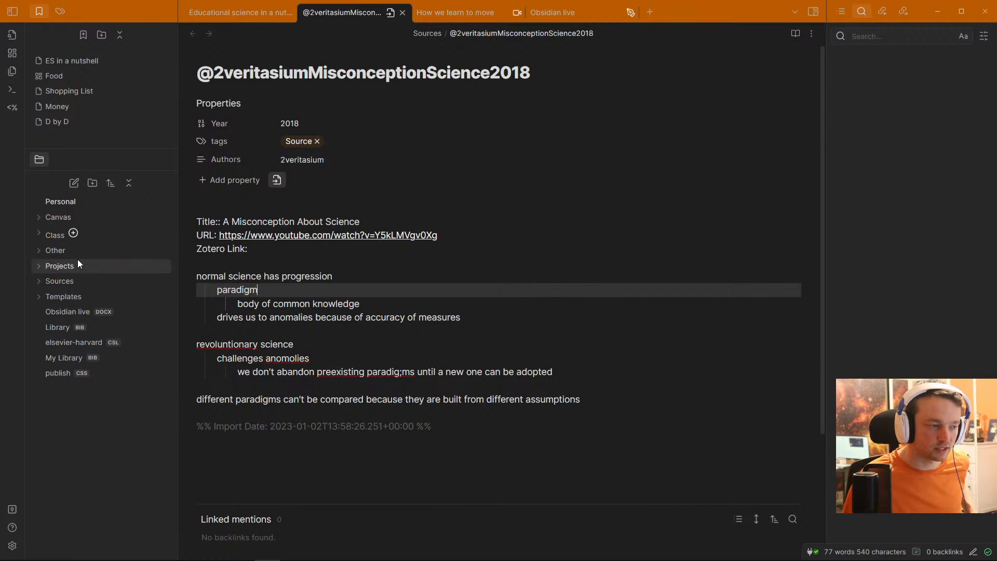
Step: Expand the Class folder to look over its list of note classes, and collapse it again
left_click(55, 234)
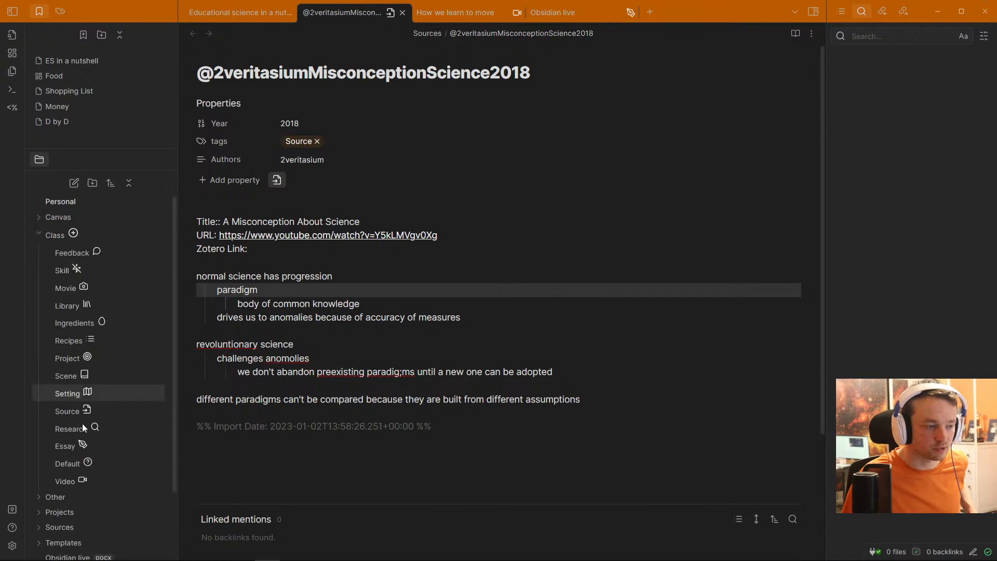
left_click(55, 235)
left_click(332, 250)
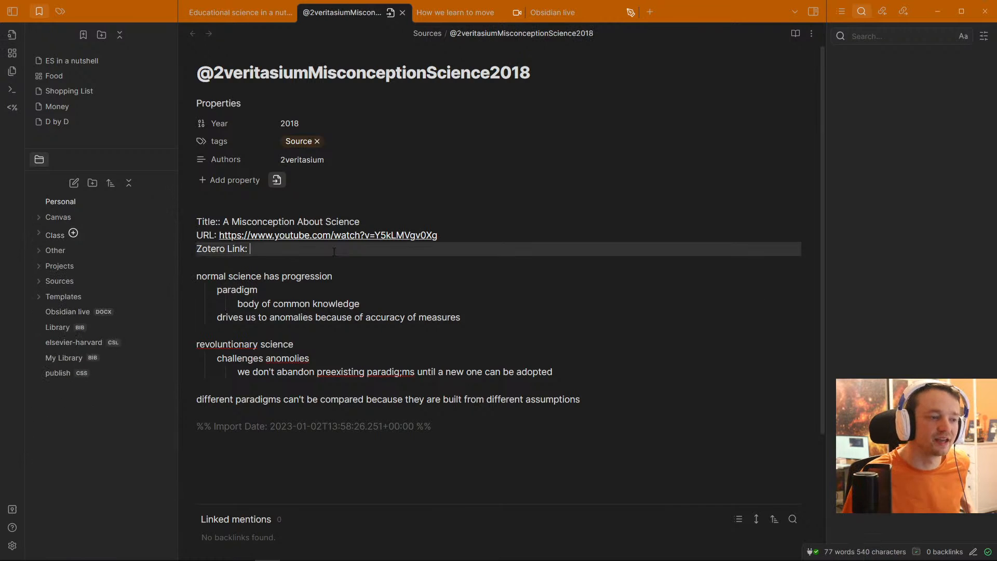
Step: Close the Veritasium source, How we learn to move and Obsidian live notes, keeping Educational science in a nutshell open
middle_click(347, 12)
middle_click(376, 14)
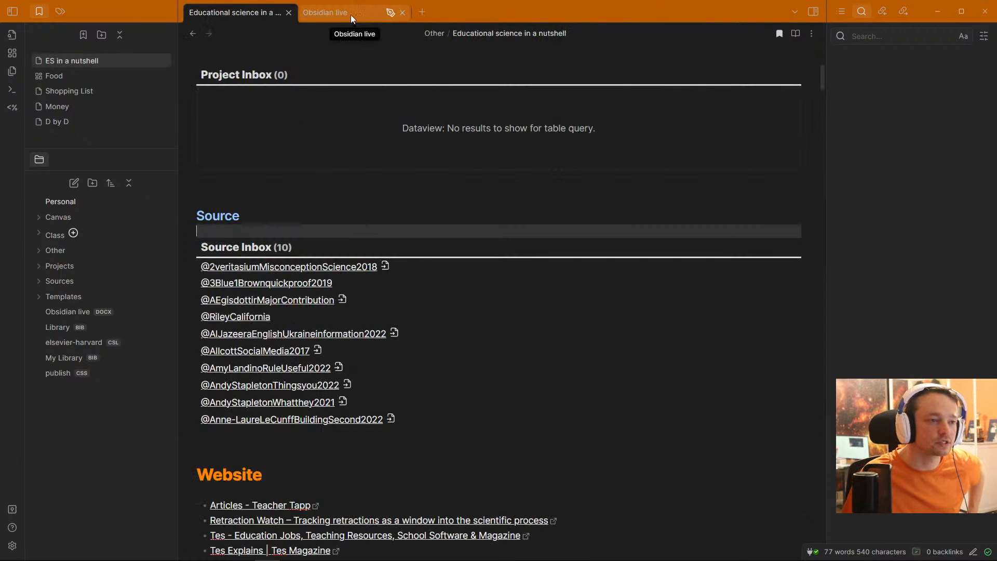
middle_click(350, 15)
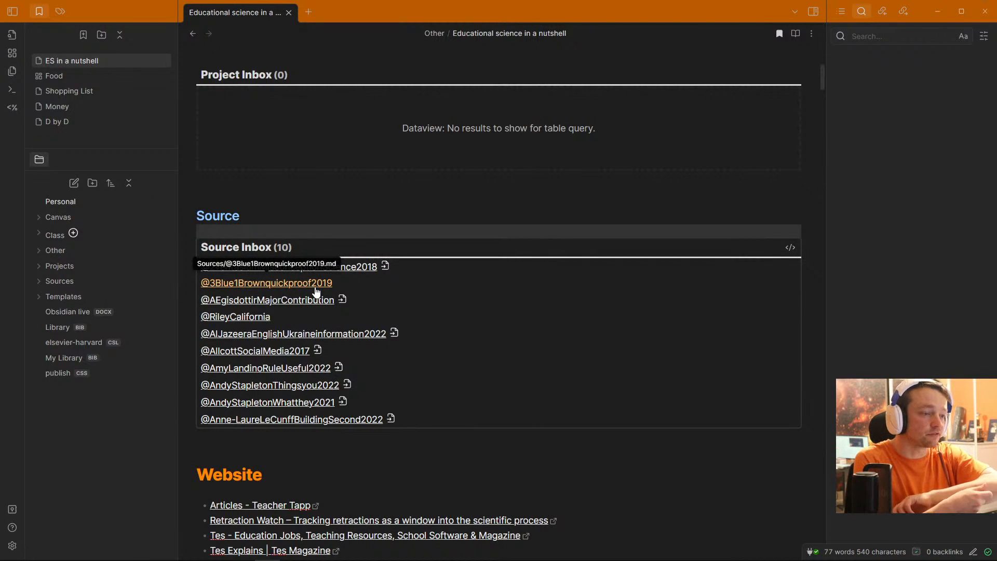
Step: Look over the Projects topics, Inbox tasks and Source section of the bookmarked ES in a nutshell note
left_click(317, 212)
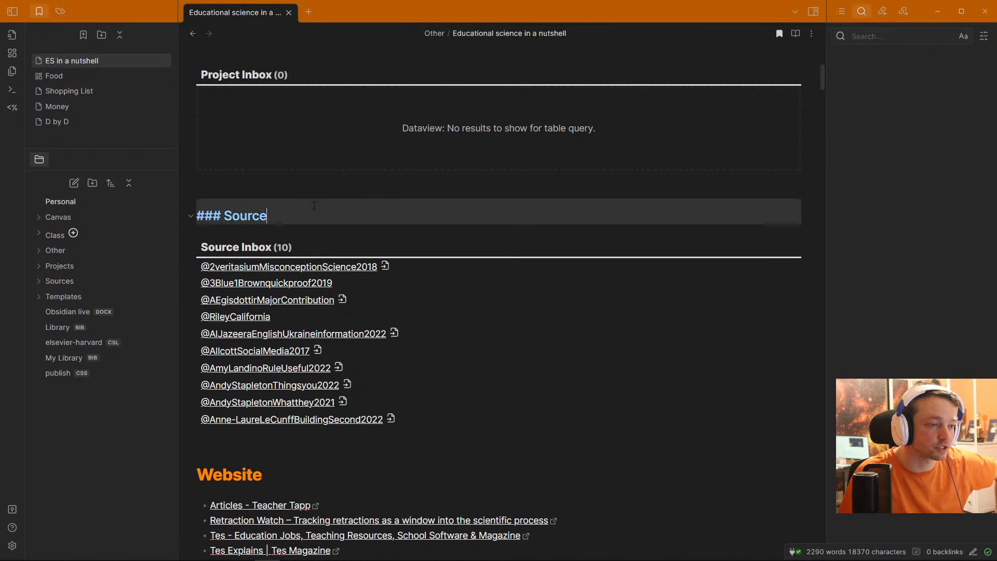
left_click(71, 62)
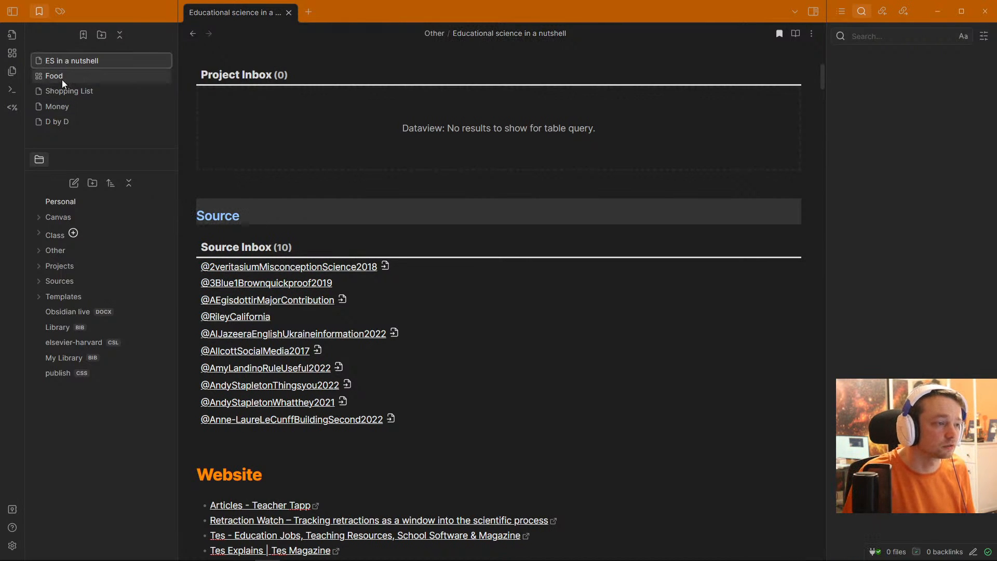
scroll(335, 196, "up", 6)
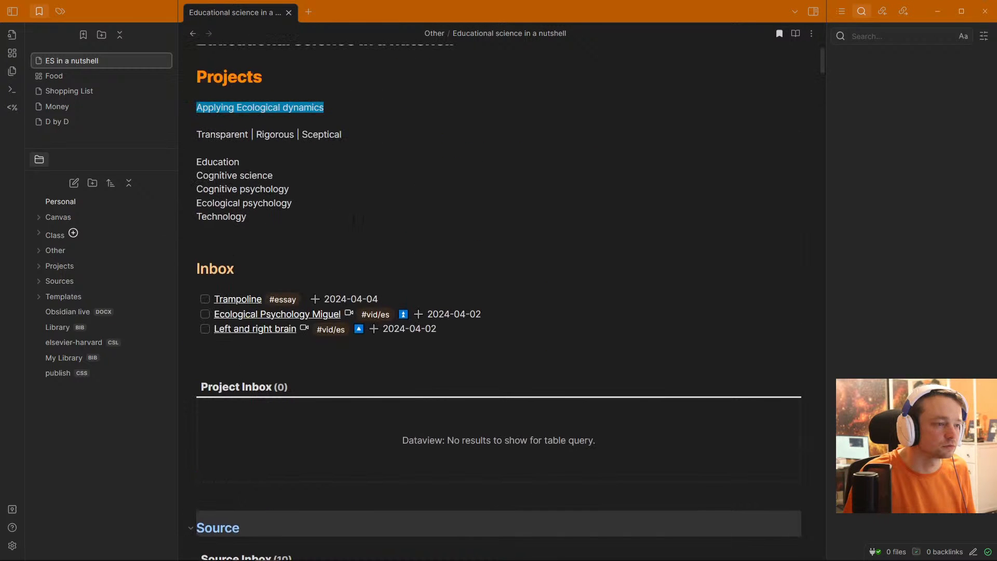
left_click(335, 196)
scroll(333, 195, "down", 3)
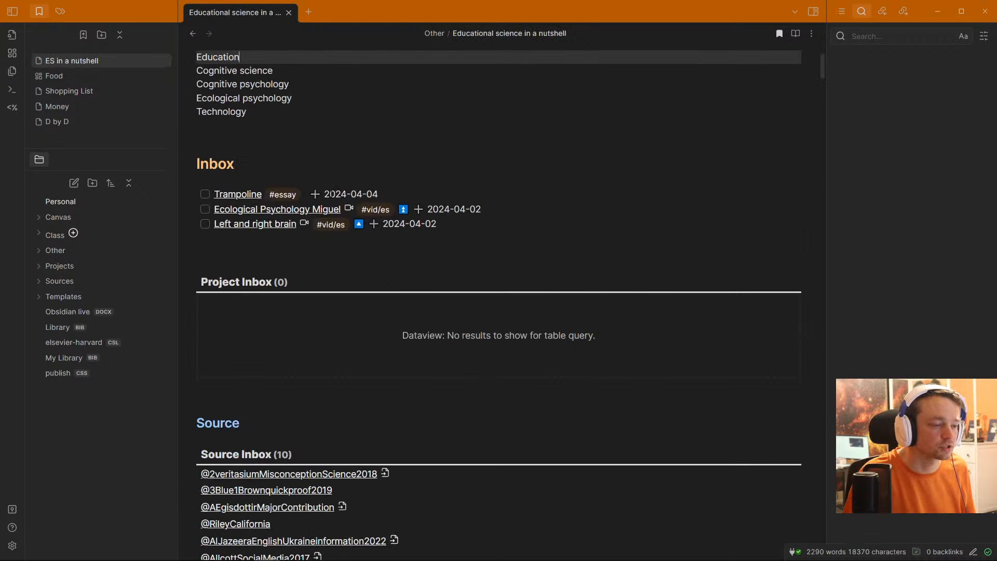
left_click(275, 116)
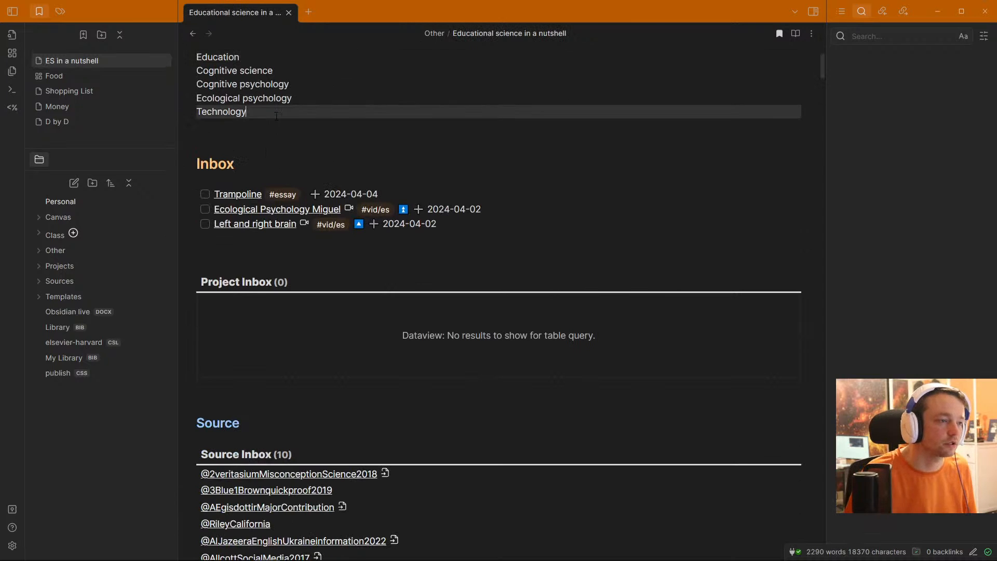
Step: Open Canvas/Dashboard.canvas from the recent files in place of the current note
key("ctrl+o")
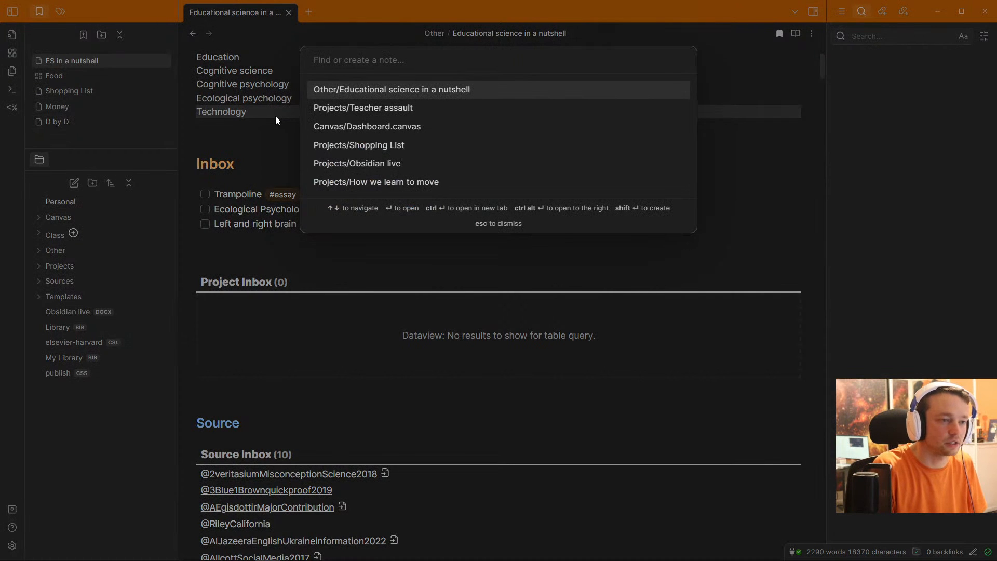
key("Down")
key("Down")
key("Return")
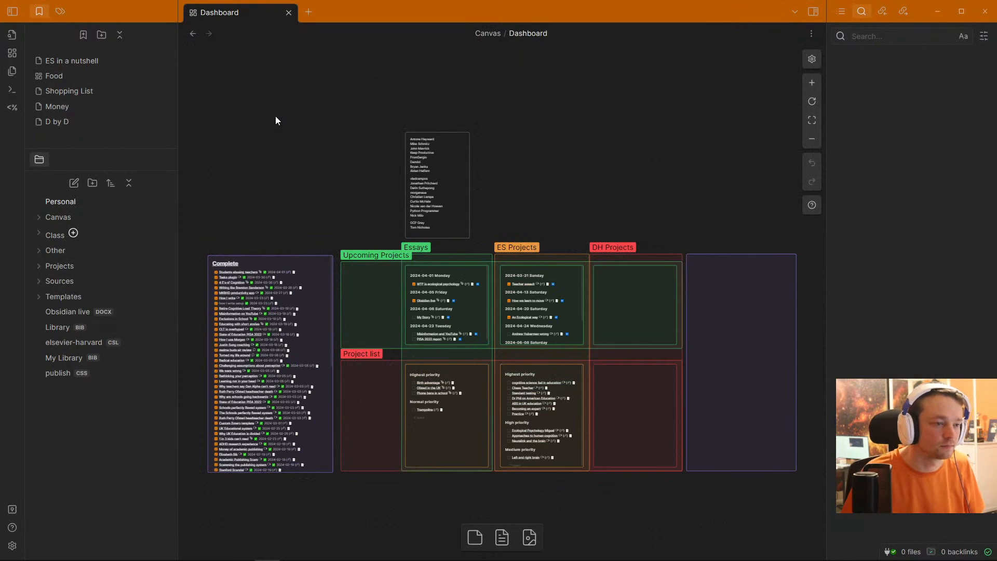
Step: Zoom to the upcoming DH Projects card on the dashboard and open its linked Obsidian live note
left_click(626, 296)
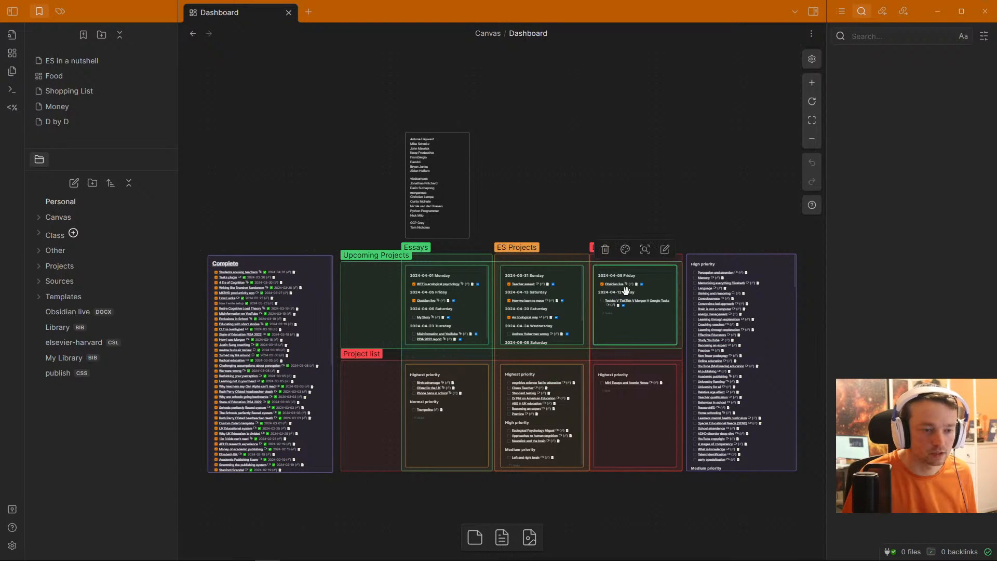
left_click(646, 250)
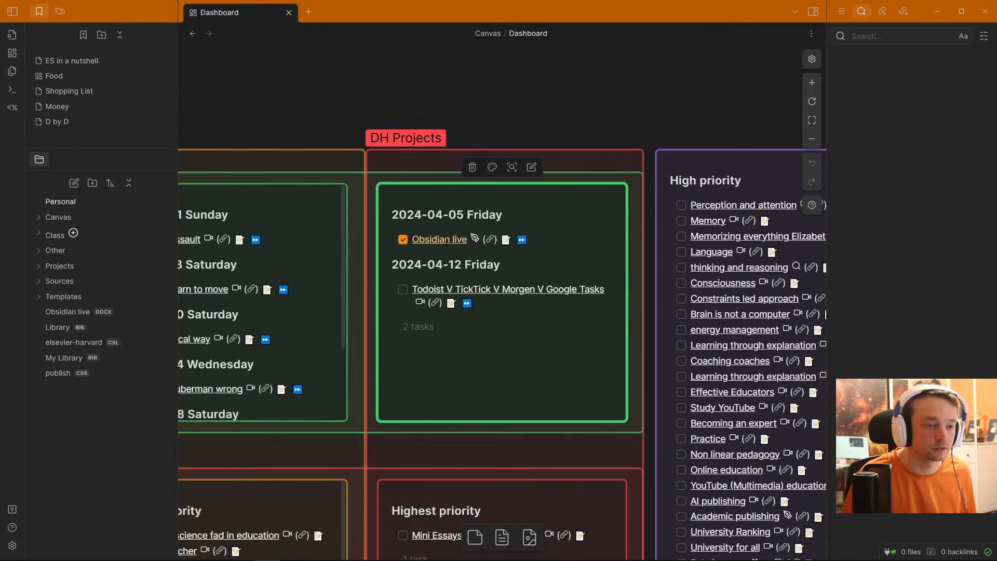
left_click(444, 238)
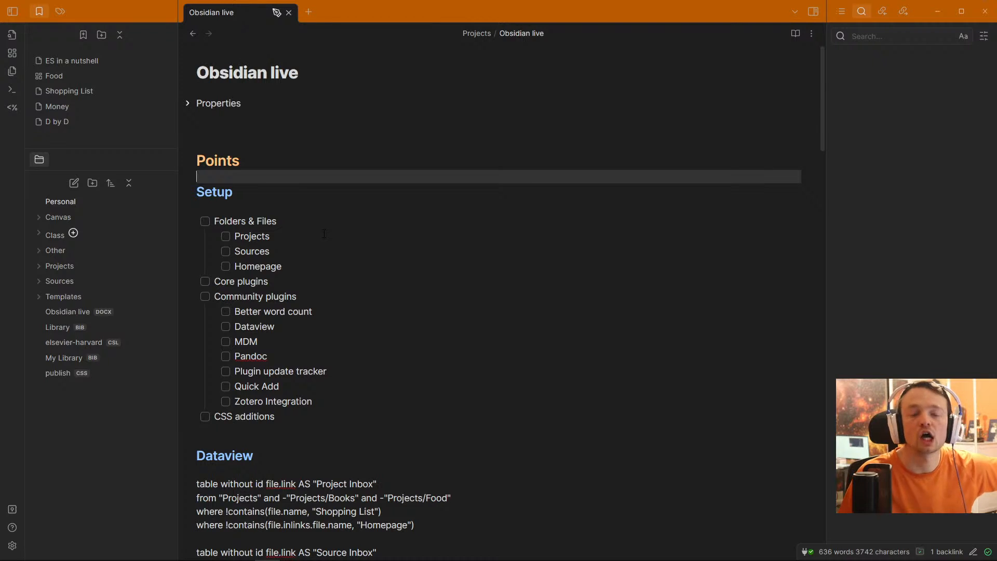
Step: Look over the core and community plugins listed in the vault settings, and close the settings
left_click(12, 546)
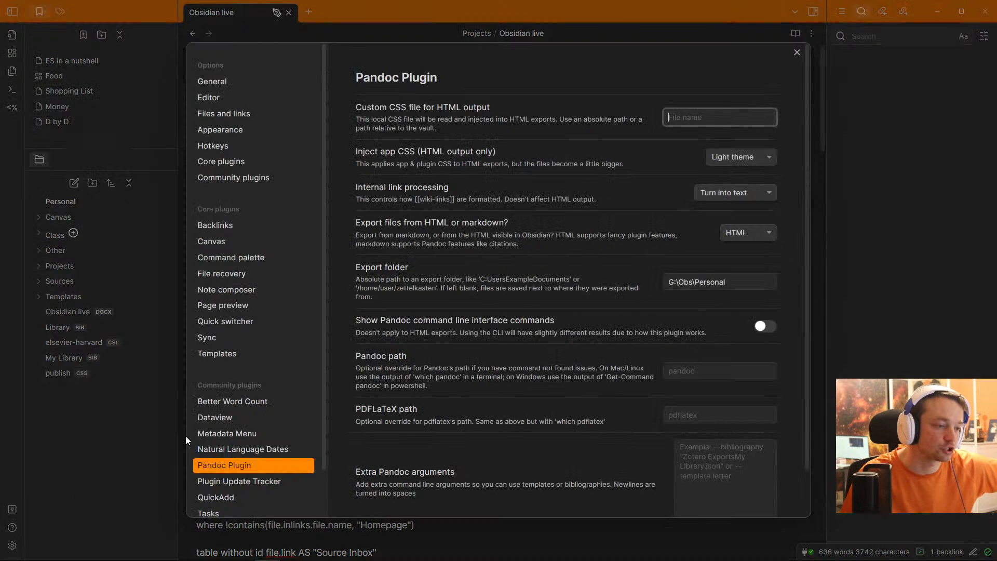
scroll(223, 395, "down", 1)
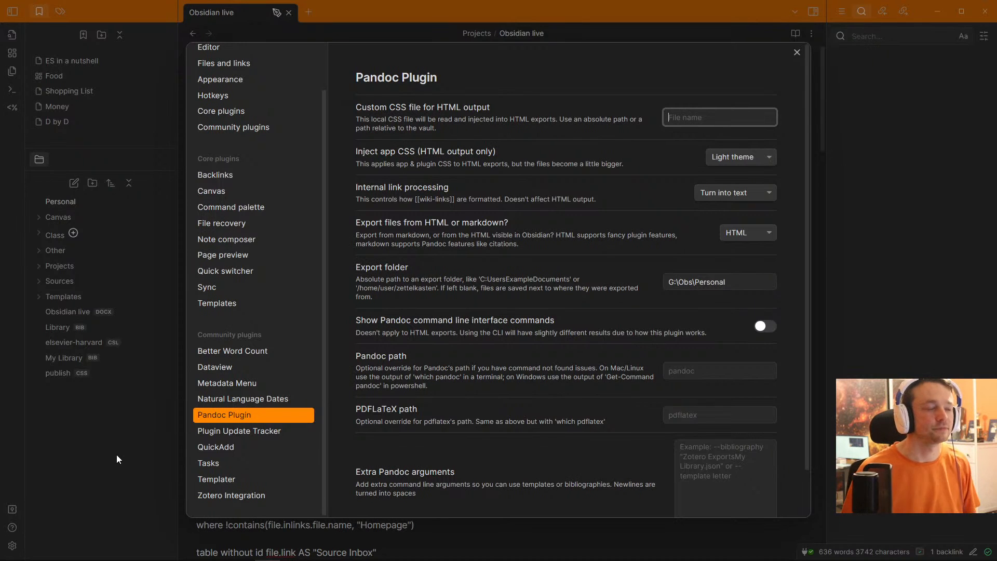
scroll(248, 320, "up", 2)
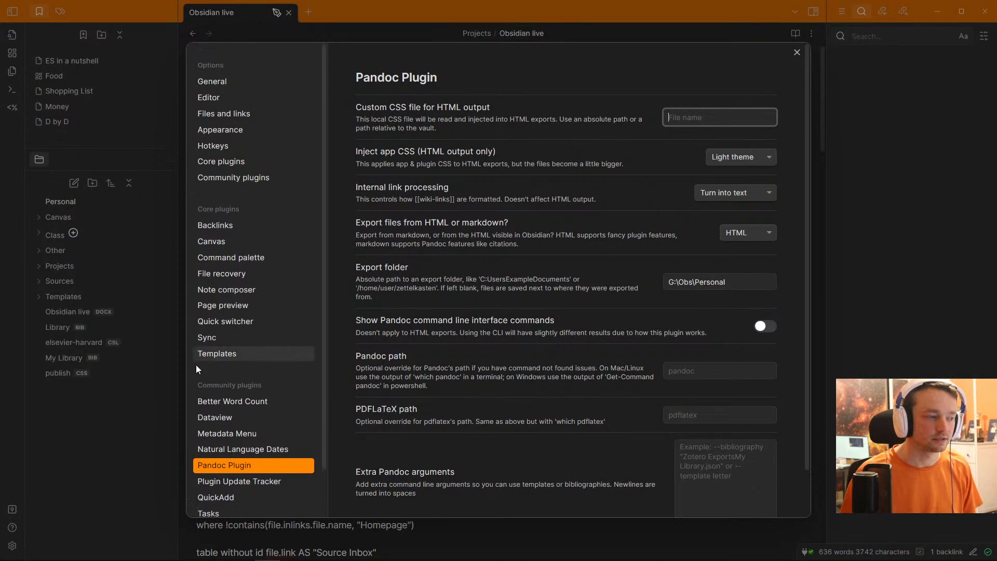
left_click(111, 446)
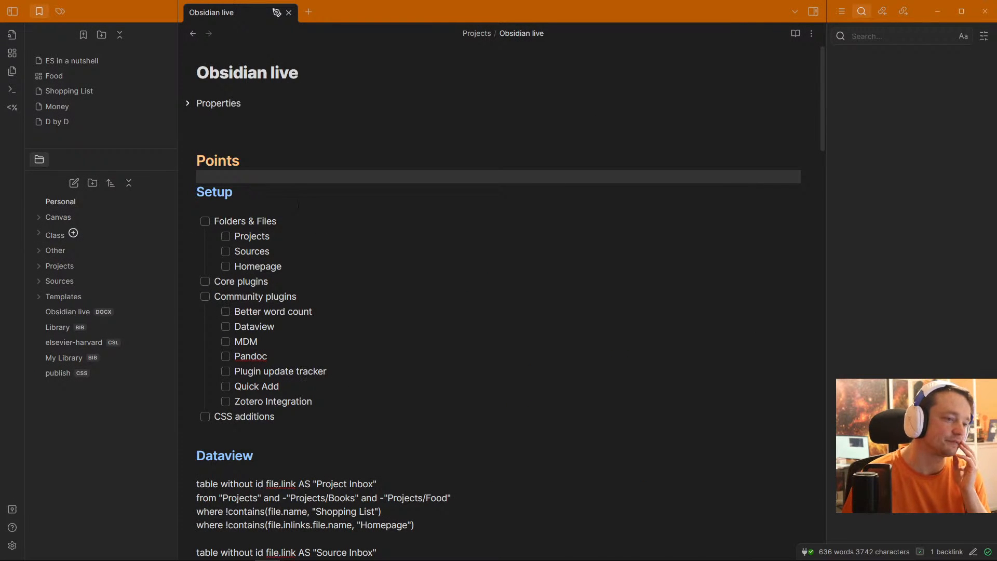
Step: Expand the note's properties and view the available Class options, leaving the selector without choosing one
left_click(233, 103)
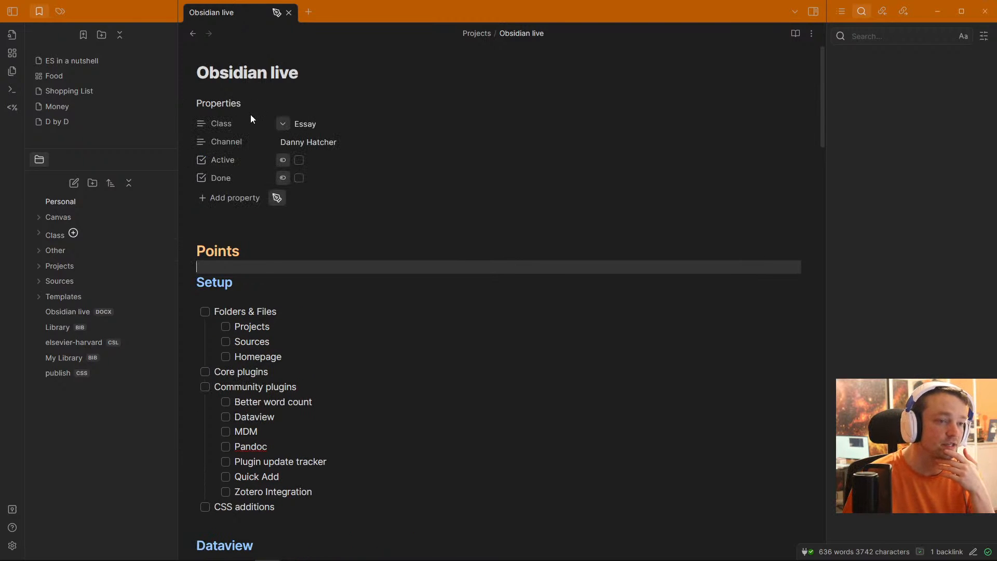
left_click(289, 123)
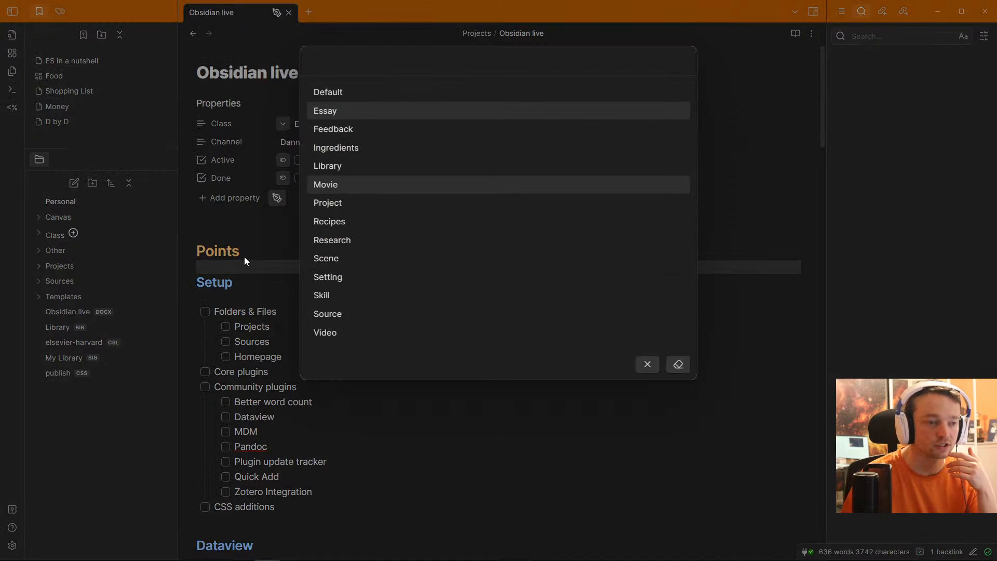
left_click(252, 237)
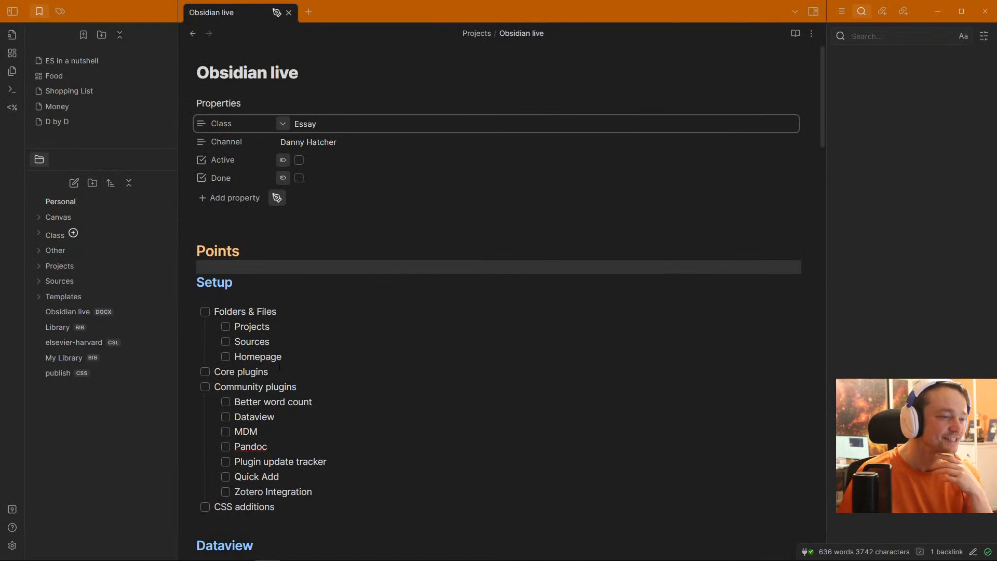
Step: Mark every task and subtask of the Setup checklist as done, from Folders & Files through CSS additions
scroll(278, 372, "down", 2)
left_click_drag(287, 408, 216, 208)
left_click(216, 208)
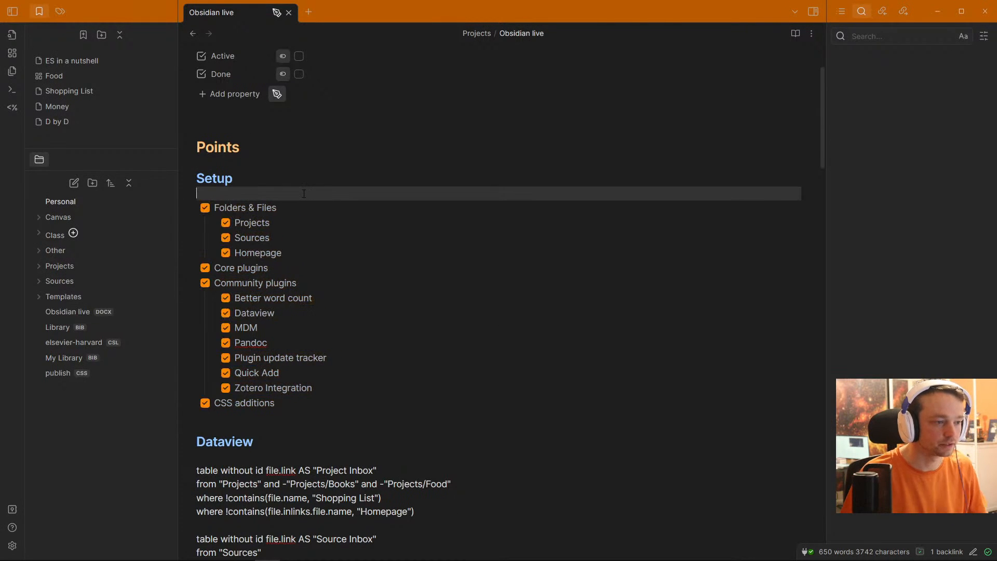
scroll(305, 206, "down", 10)
scroll(306, 207, "up", 11)
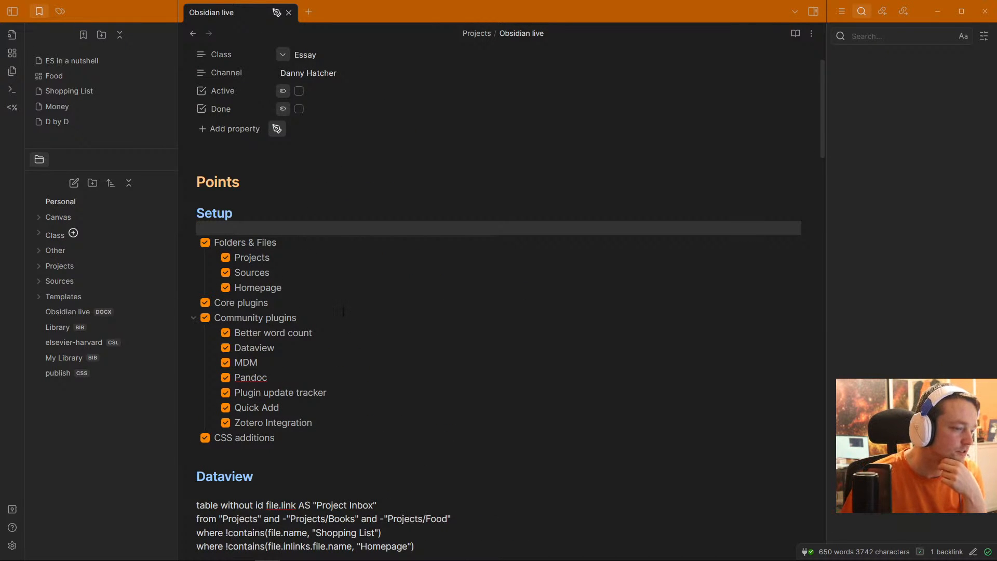
scroll(343, 311, "up", 2)
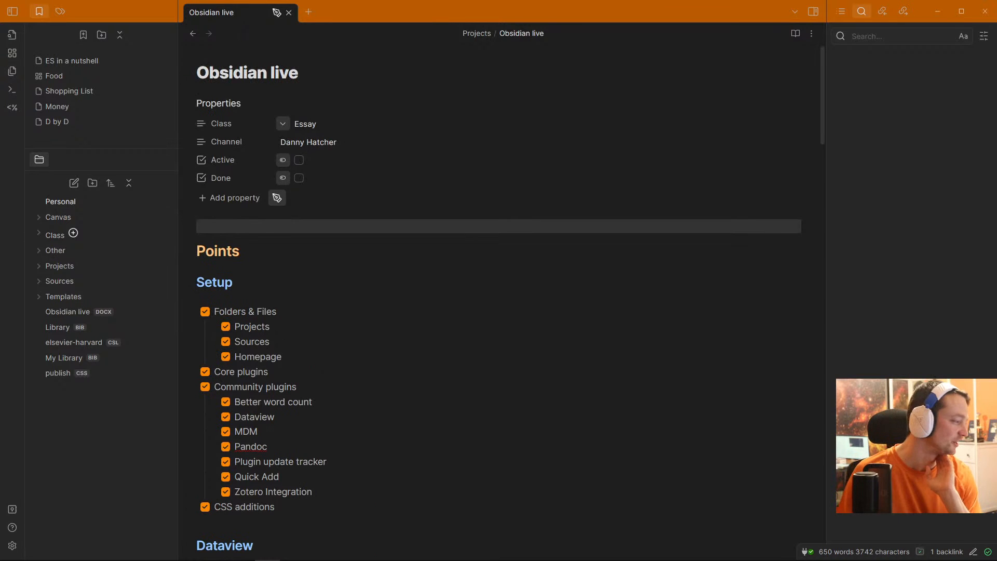